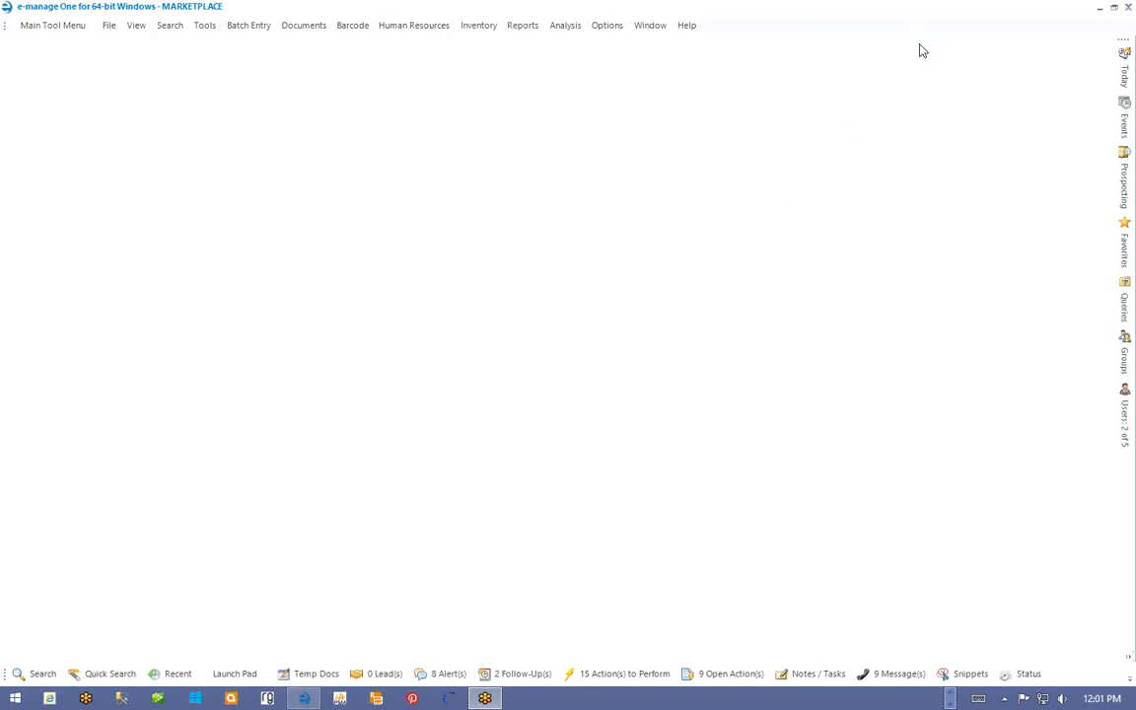
- Launch the e-manage One Administrator program from the Main Tool Menu and log in with the administrator password
{"action": "left_click", "coordinate": [79, 37]}
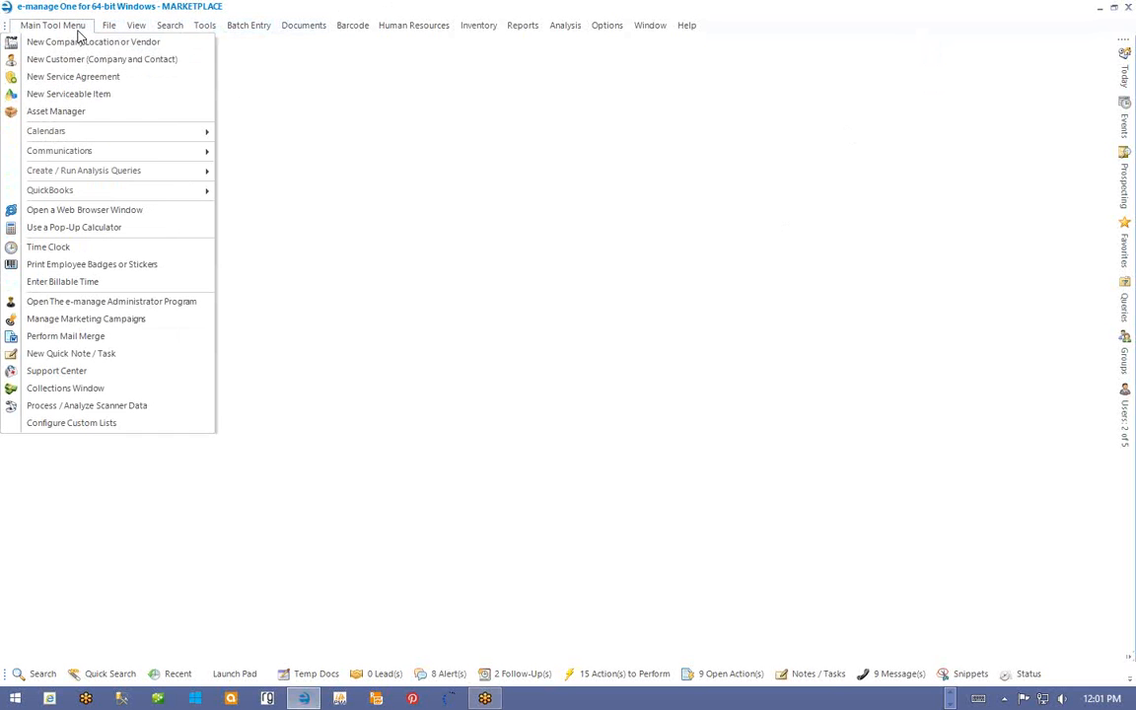
{"action": "left_click", "coordinate": [44, 302]}
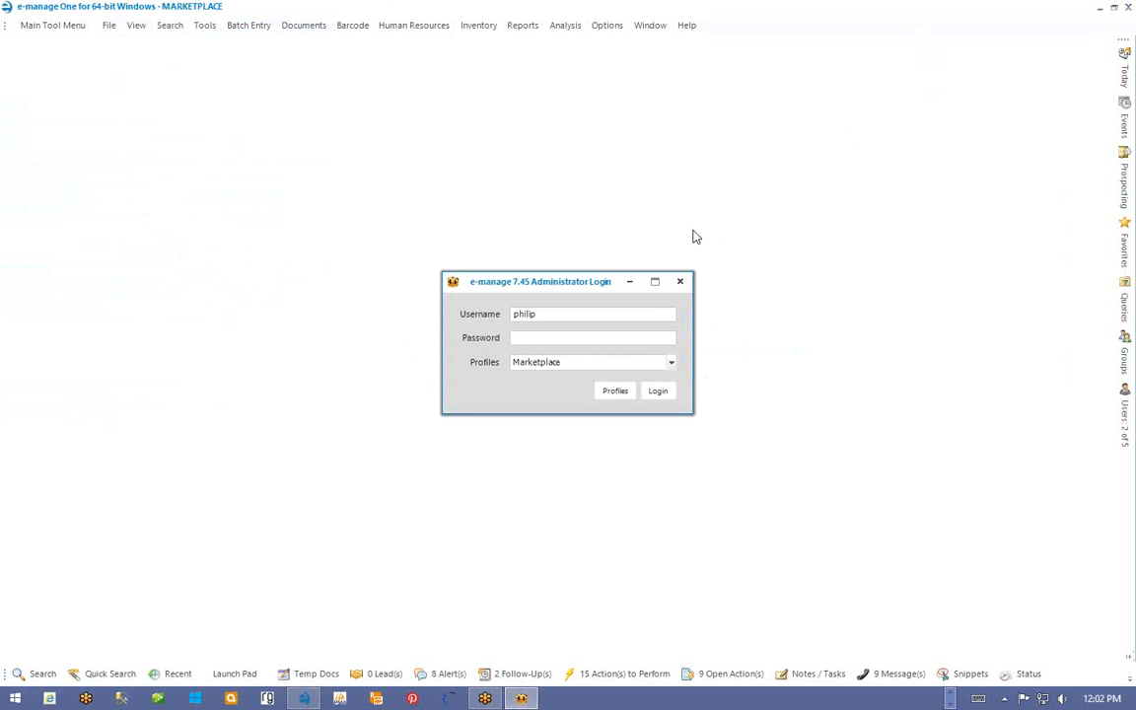
{"action": "type", "text": "****"}
{"action": "key", "text": "Return"}
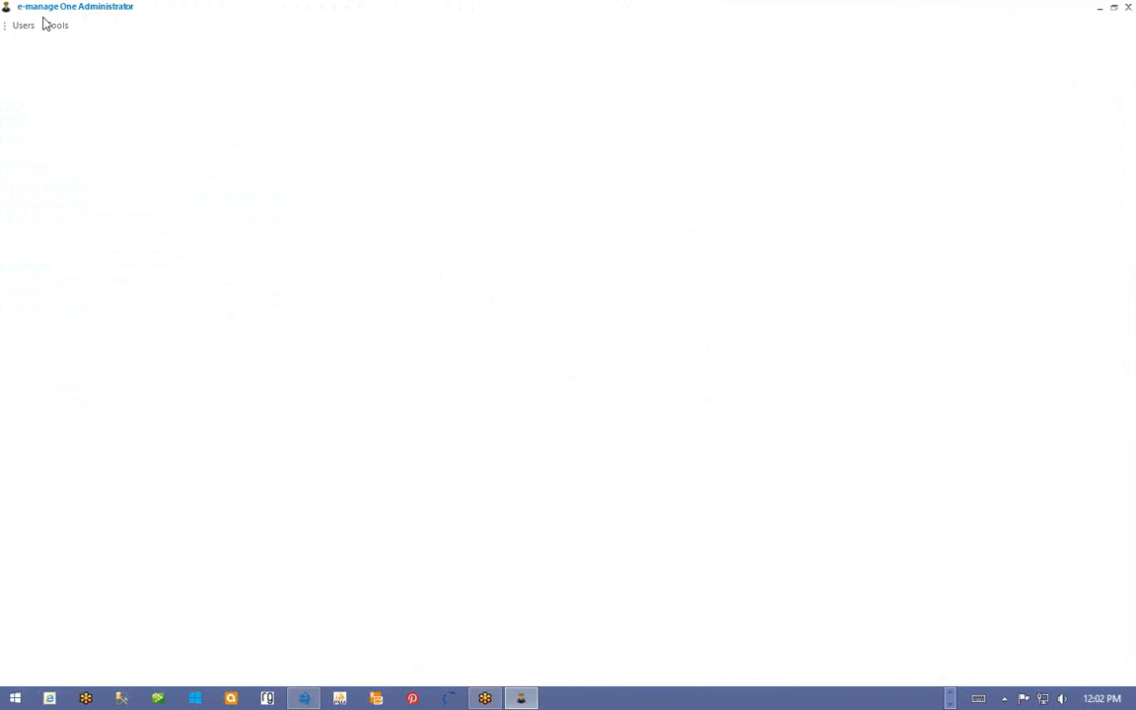
- Open the chosen user's account from Users > Active Users
{"action": "left_click", "coordinate": [20, 28]}
{"action": "mouse_move", "coordinate": [22, 45]}
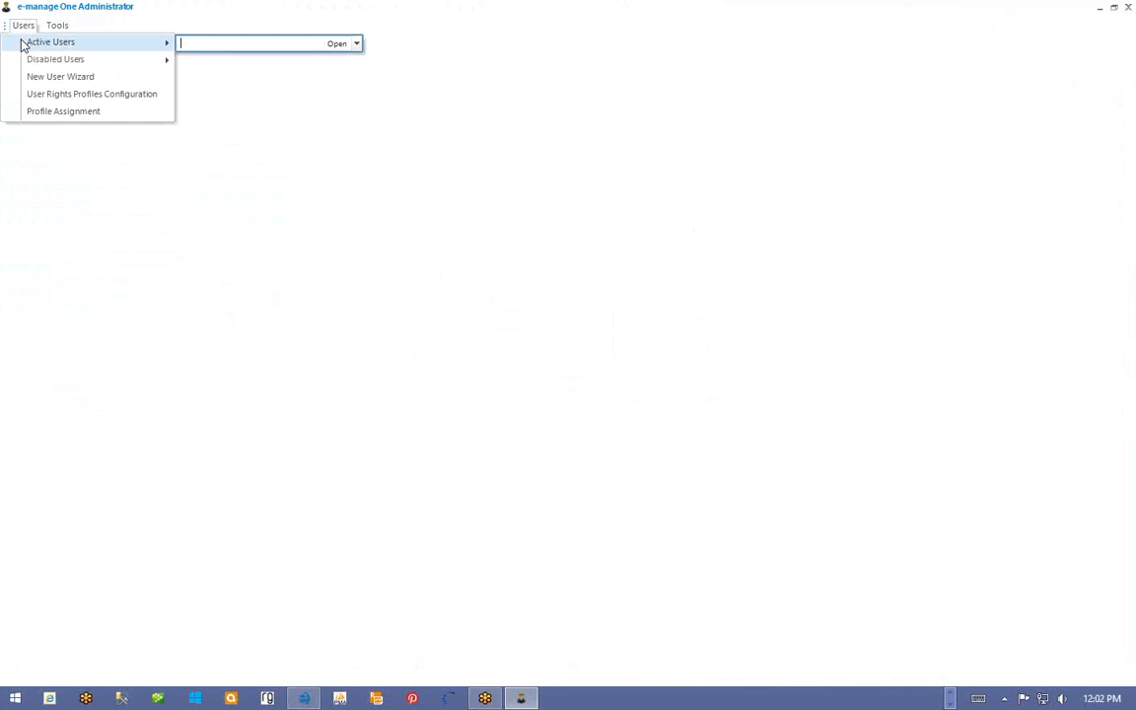
{"action": "key", "text": "Return"}
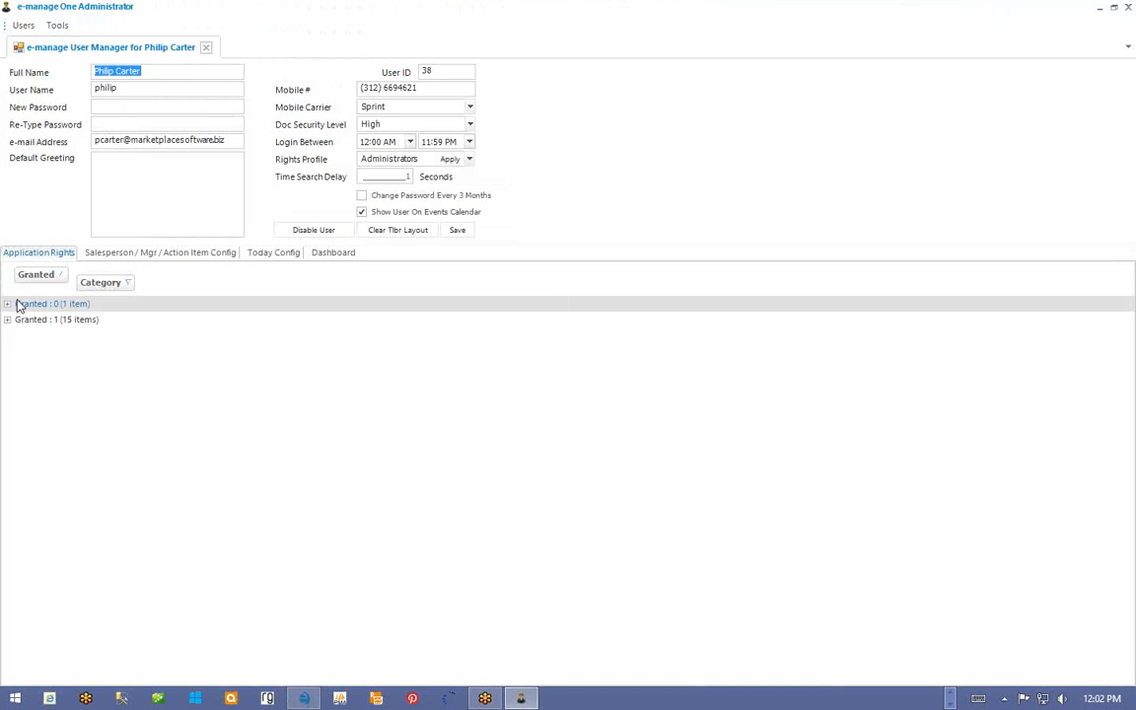
- Expand ungranted Teletrac rights and filter the Description column to entries containing 'Custom'
{"action": "left_click", "coordinate": [8, 303]}
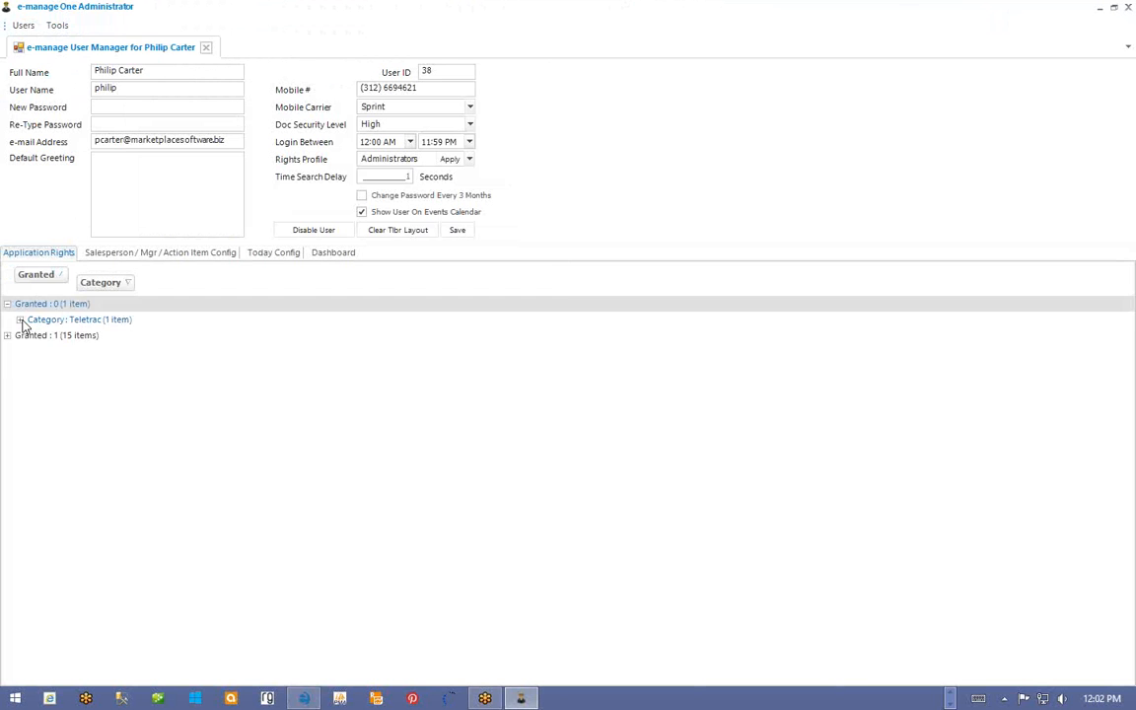
{"action": "left_click", "coordinate": [20, 319]}
{"action": "left_click", "coordinate": [376, 336]}
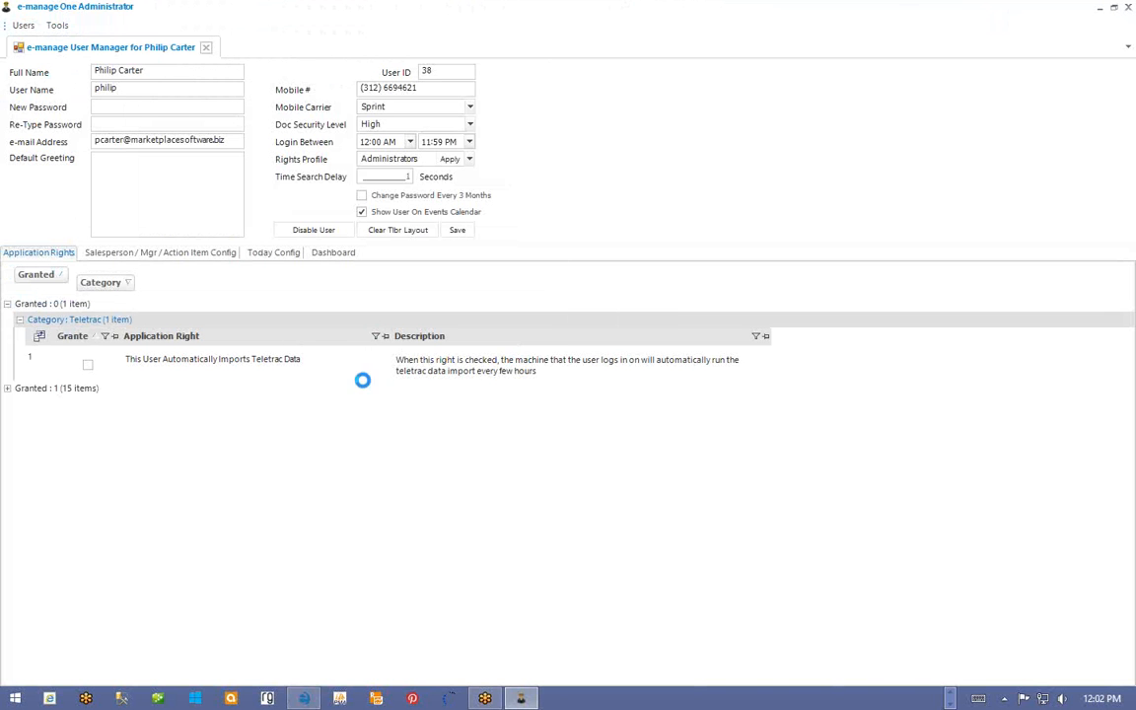
{"action": "mouse_move", "coordinate": [400, 376]}
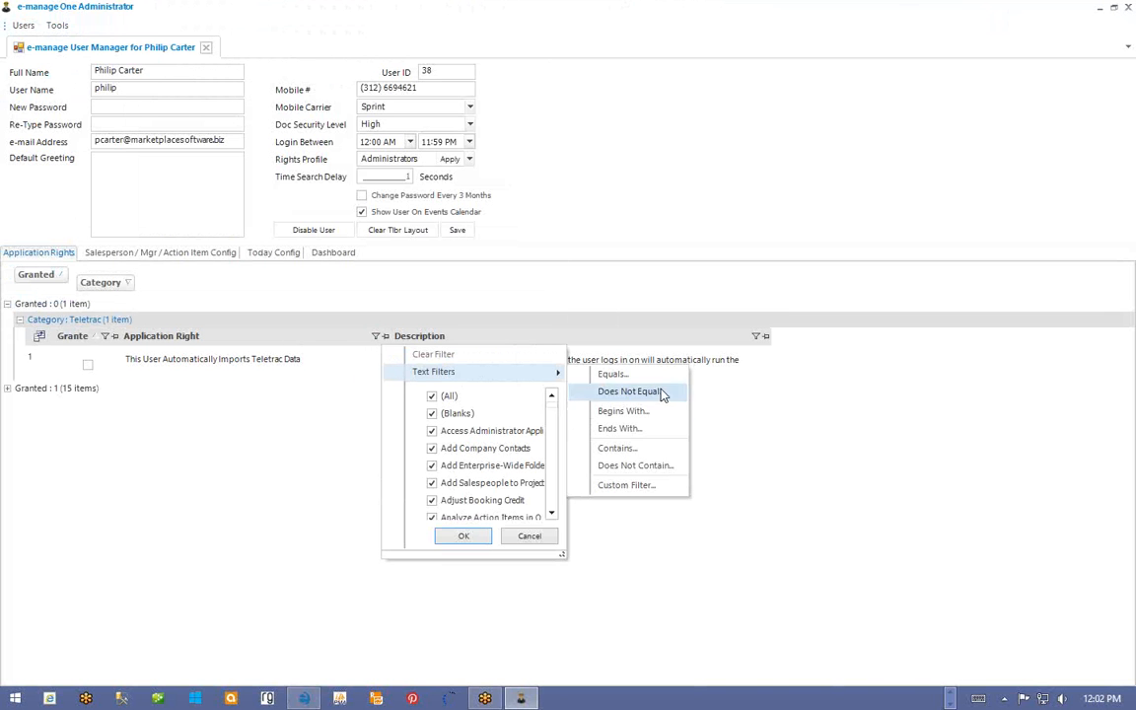
{"action": "left_click", "coordinate": [636, 447]}
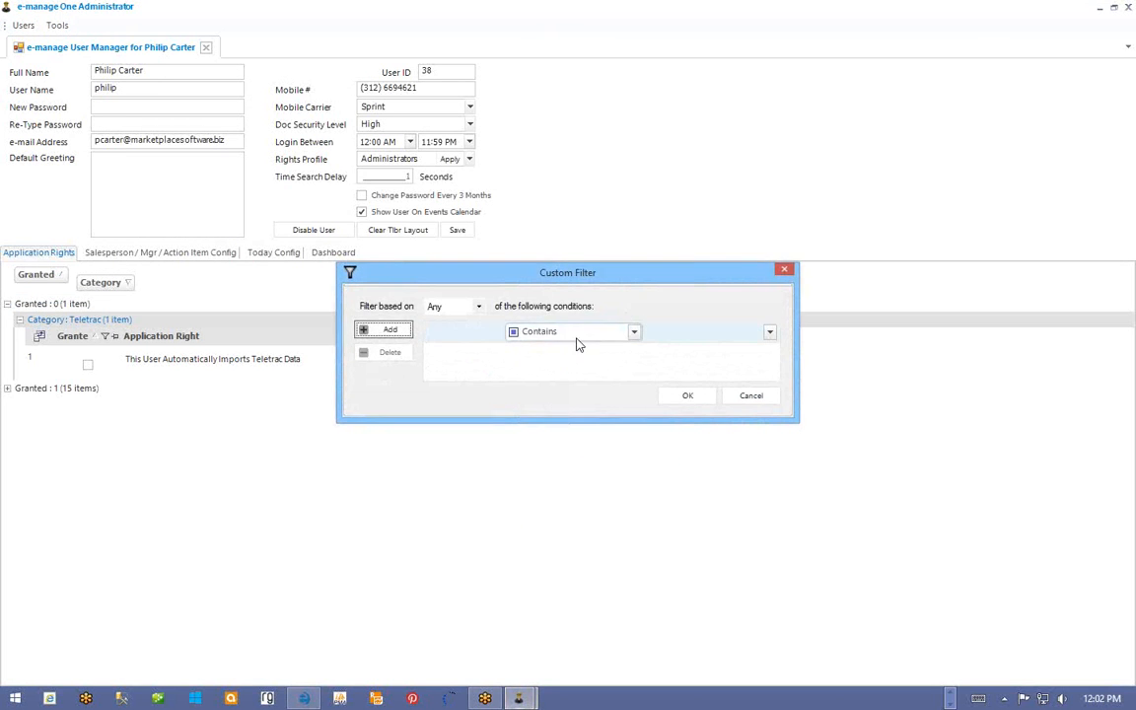
{"action": "left_click", "coordinate": [652, 331]}
{"action": "type", "text": "Custom"}
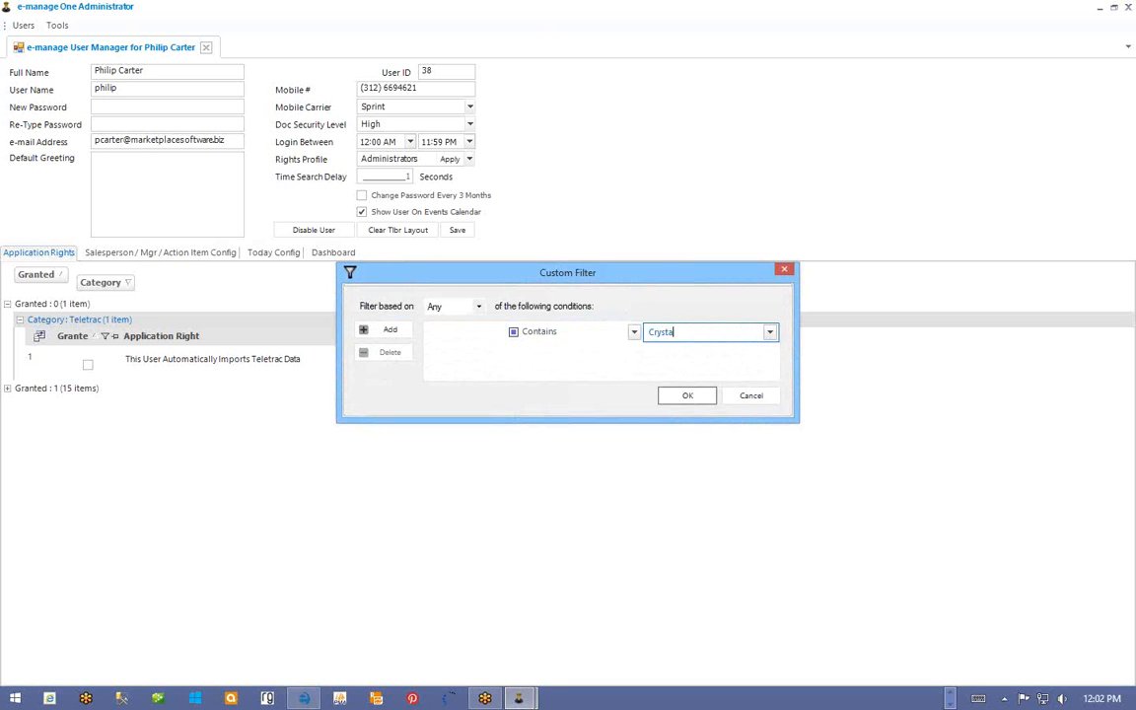
{"action": "key", "text": "Return"}
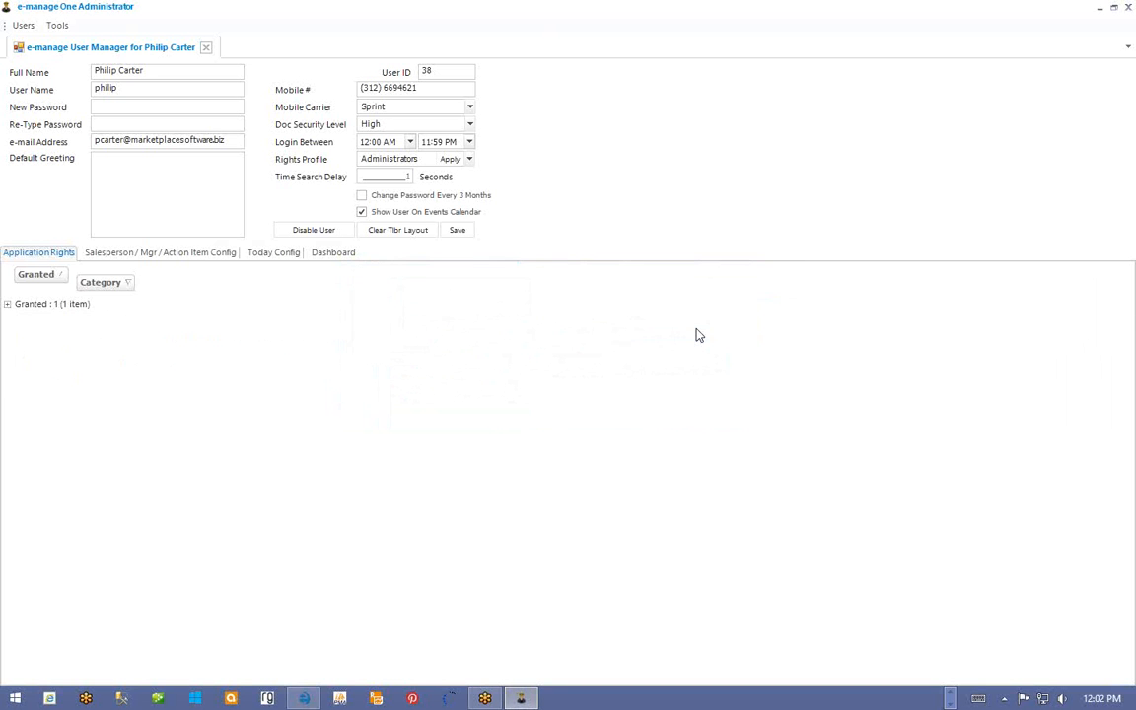
- Confirm Can Configure Crystal Report Replacements is granted under General, then close the Administrator window
{"action": "left_click", "coordinate": [7, 305]}
{"action": "left_click", "coordinate": [19, 320]}
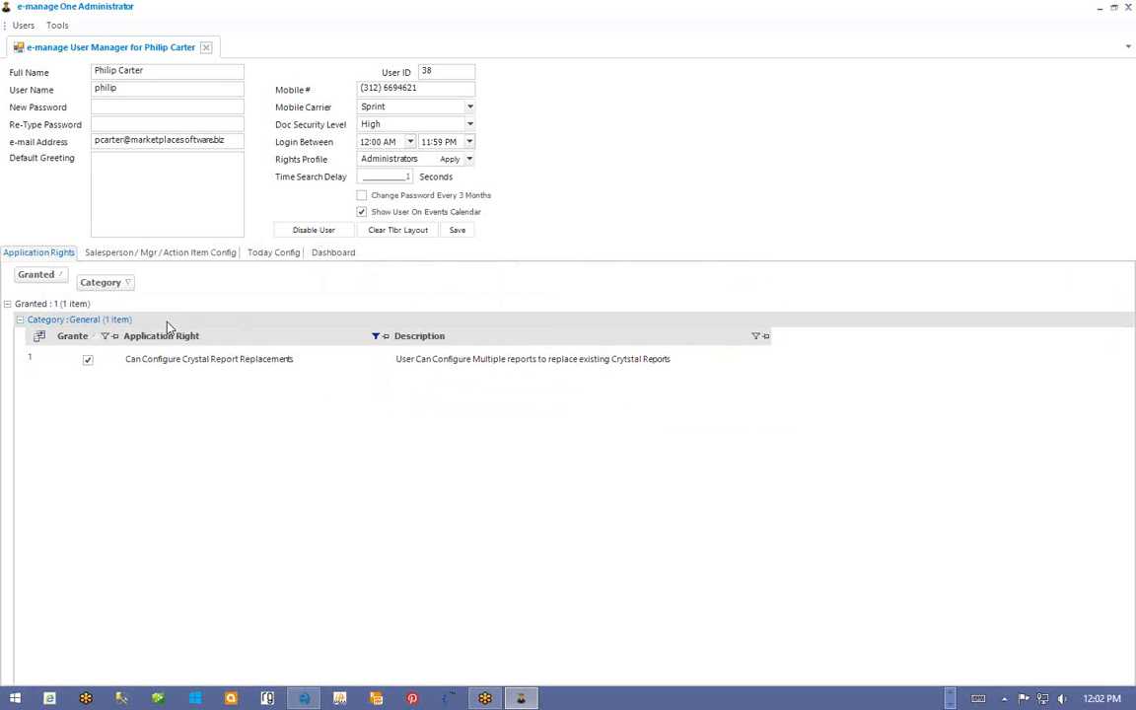
{"action": "left_click", "coordinate": [89, 360]}
{"action": "left_click", "coordinate": [150, 363]}
{"action": "left_click", "coordinate": [567, 367]}
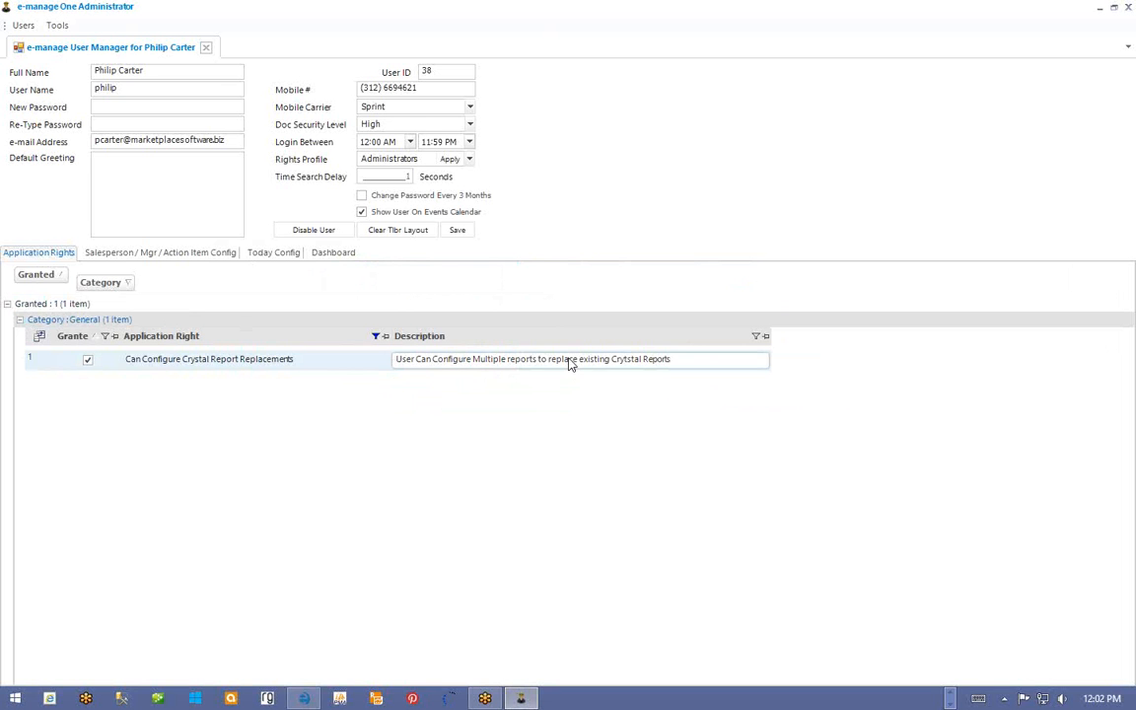
{"action": "left_click", "coordinate": [254, 365]}
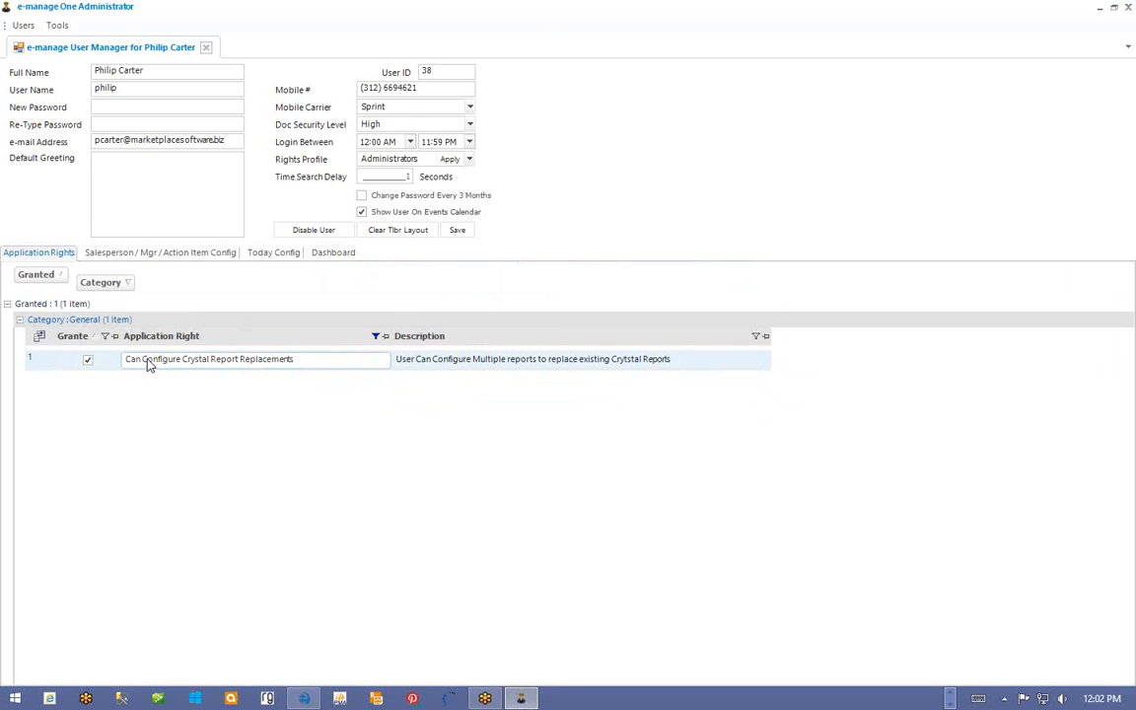
{"action": "left_click", "coordinate": [515, 277]}
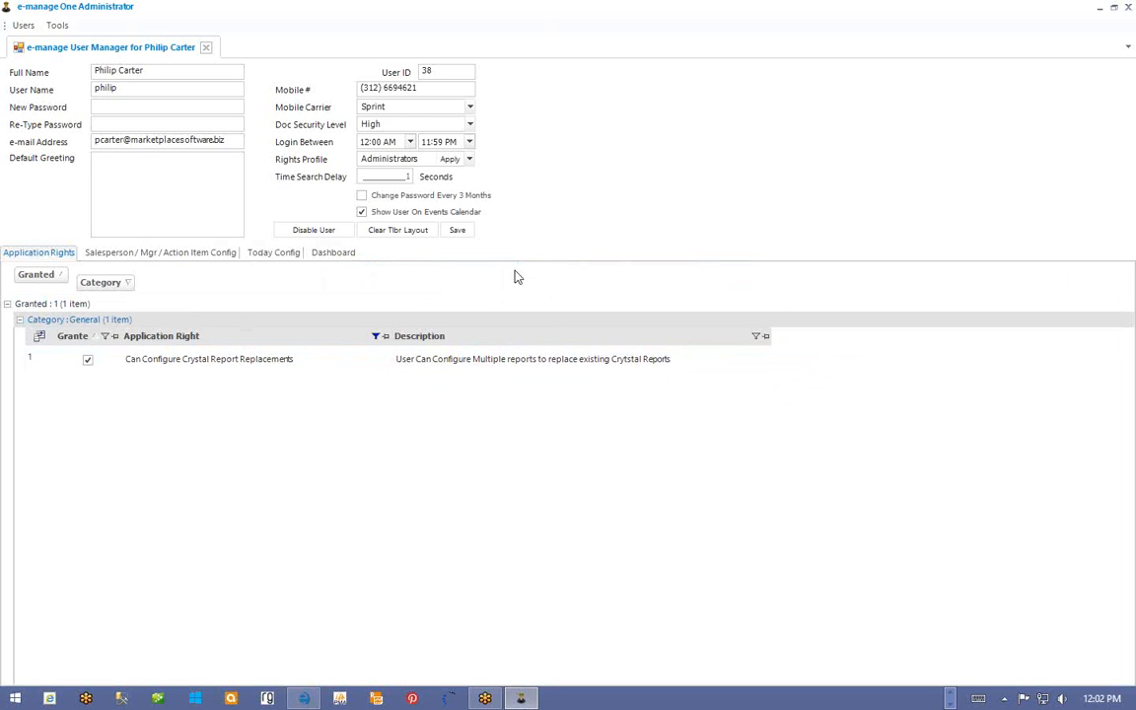
{"action": "left_click", "coordinate": [5, 7]}
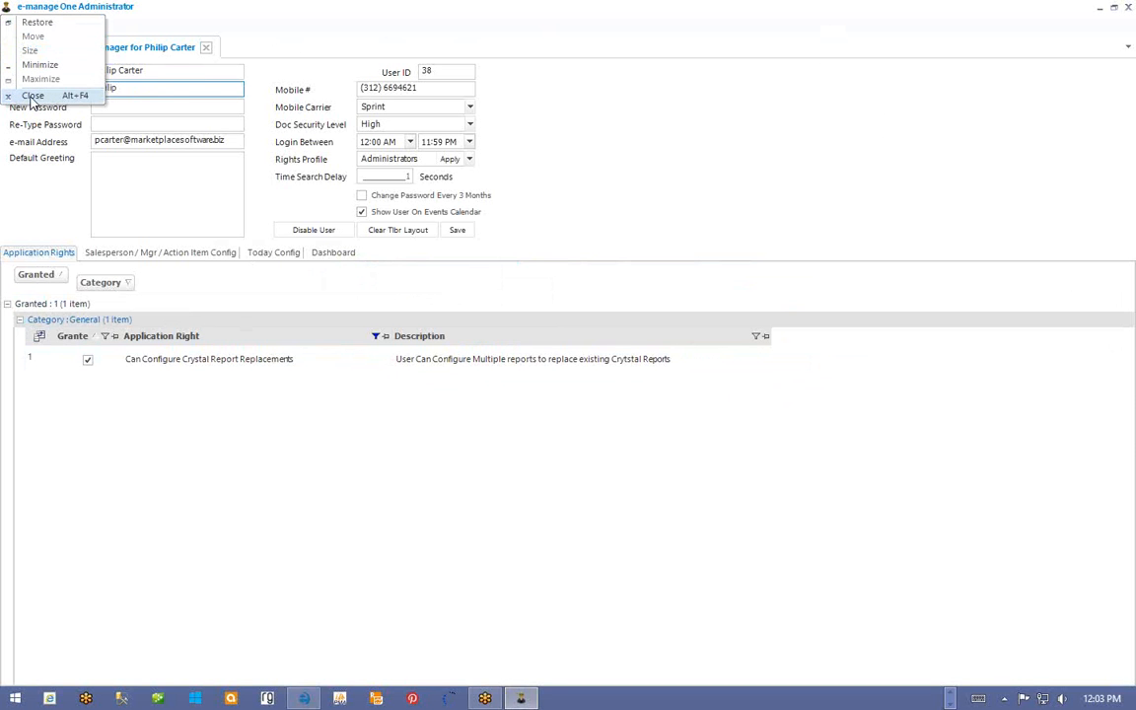
{"action": "left_click", "coordinate": [95, 95]}
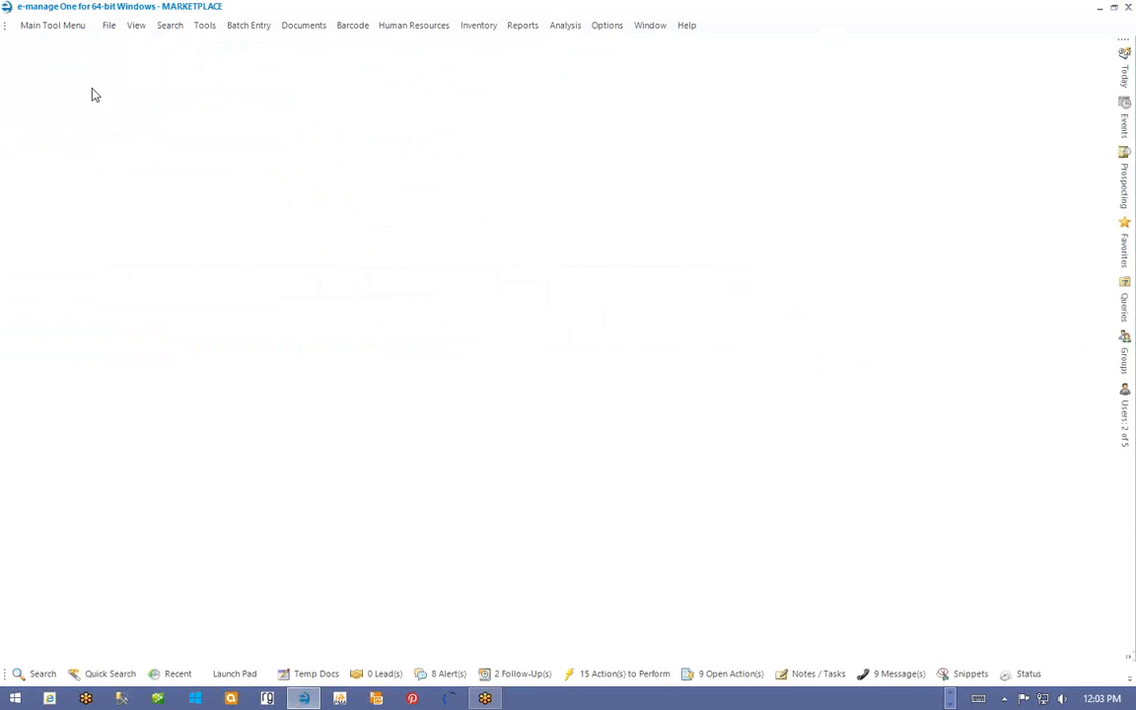
- Launch Telerik Report Designer from Tools > Custom Reports
{"action": "left_click", "coordinate": [611, 29]}
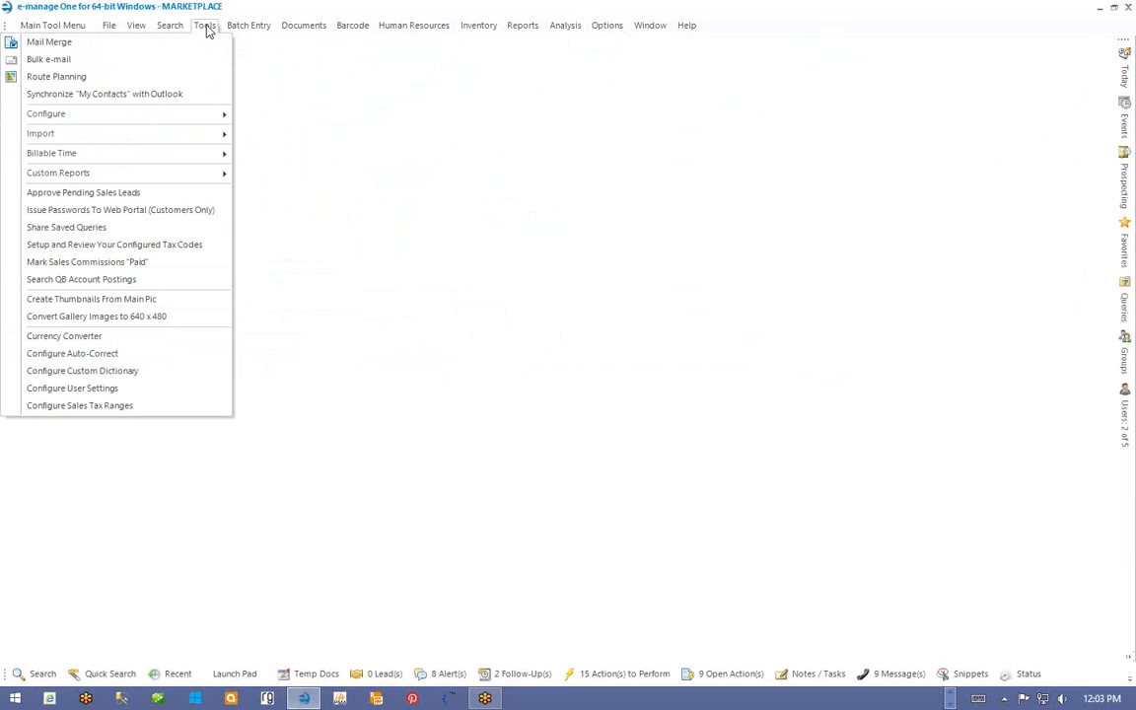
{"action": "mouse_move", "coordinate": [127, 177]}
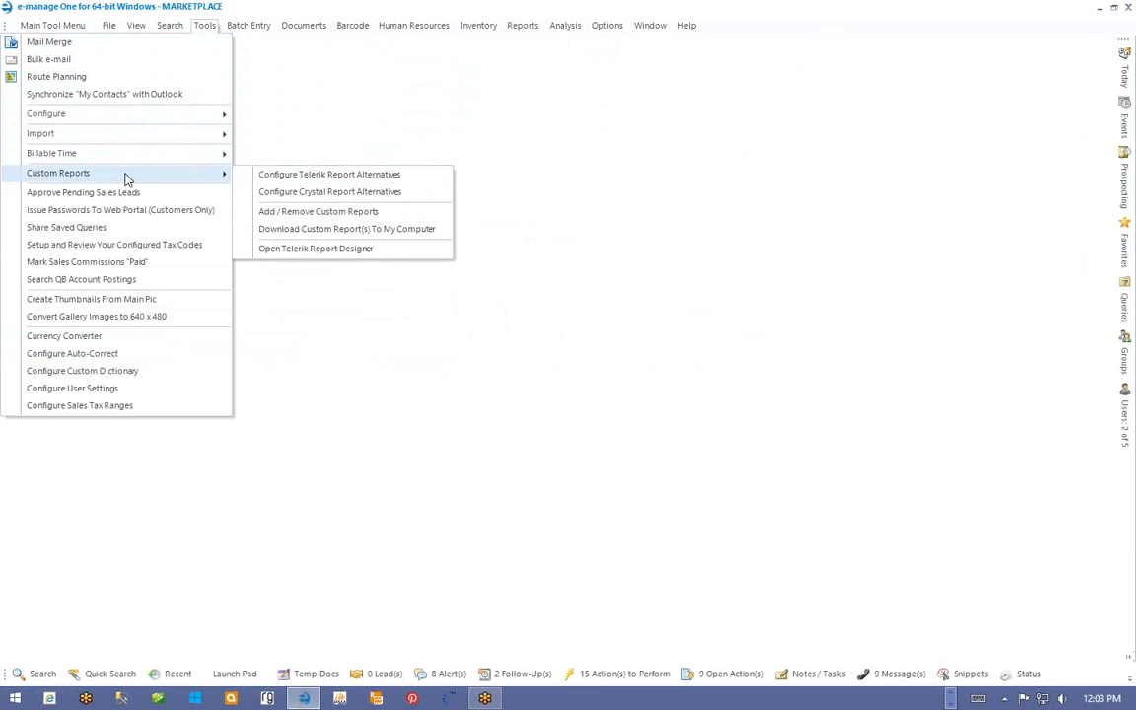
{"action": "left_click", "coordinate": [326, 250]}
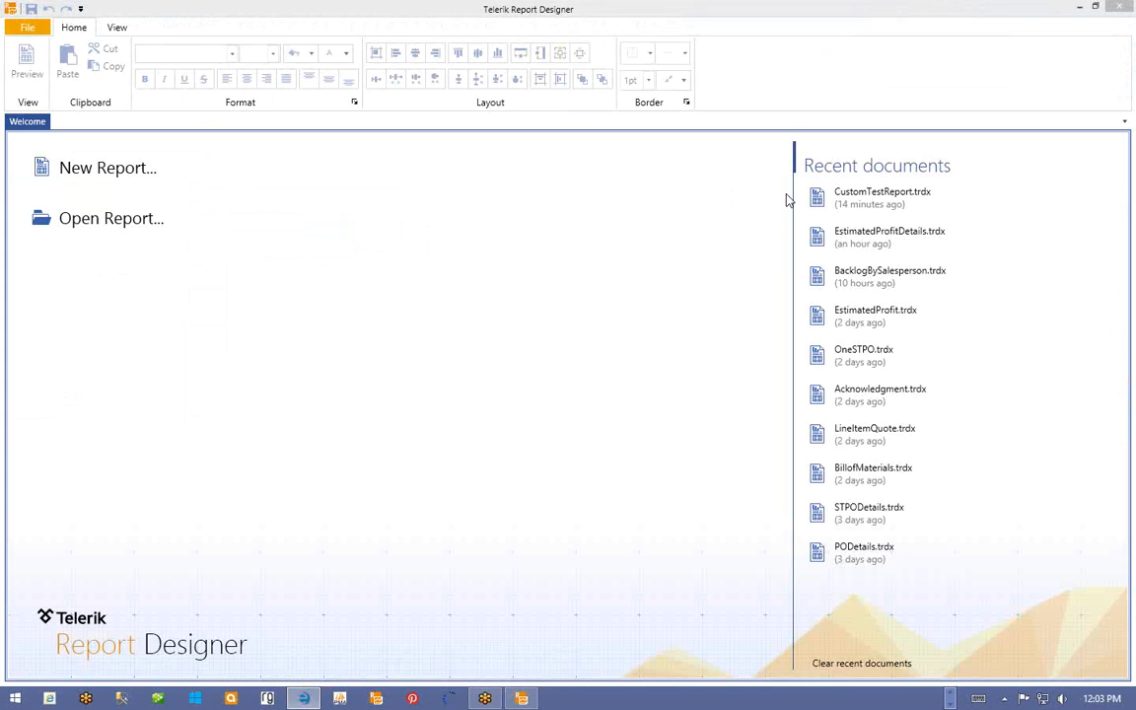
- Create a blank report and save it as test1.trdx
{"action": "left_click", "coordinate": [123, 172]}
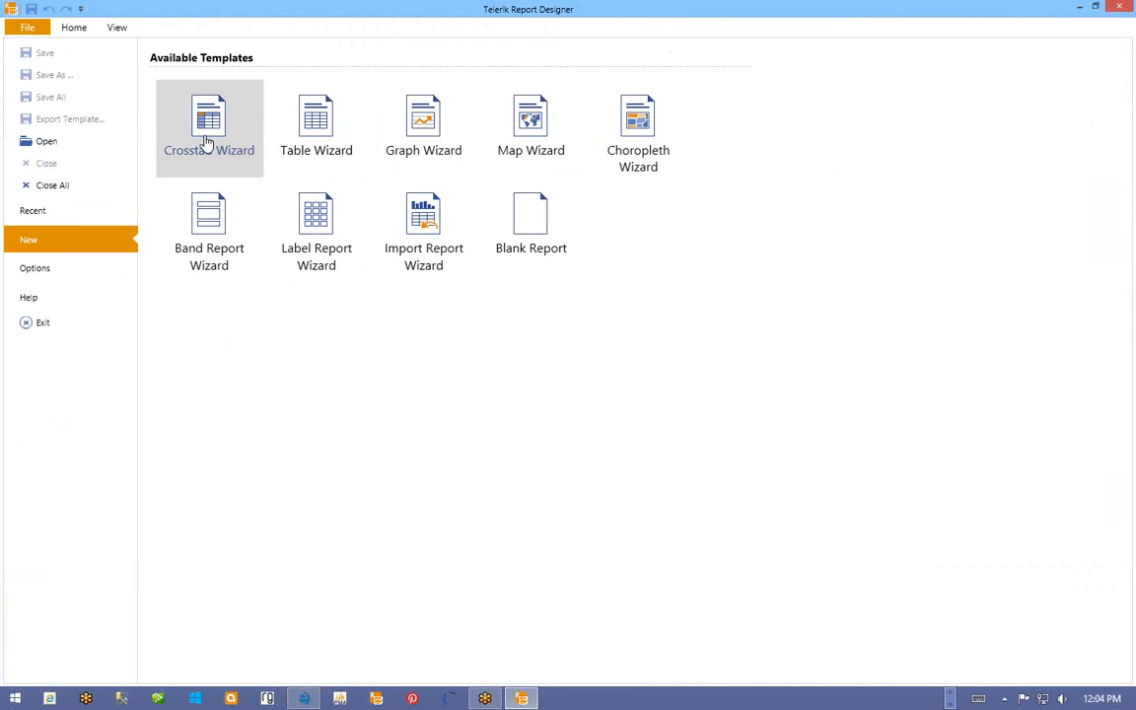
{"action": "left_click", "coordinate": [530, 222]}
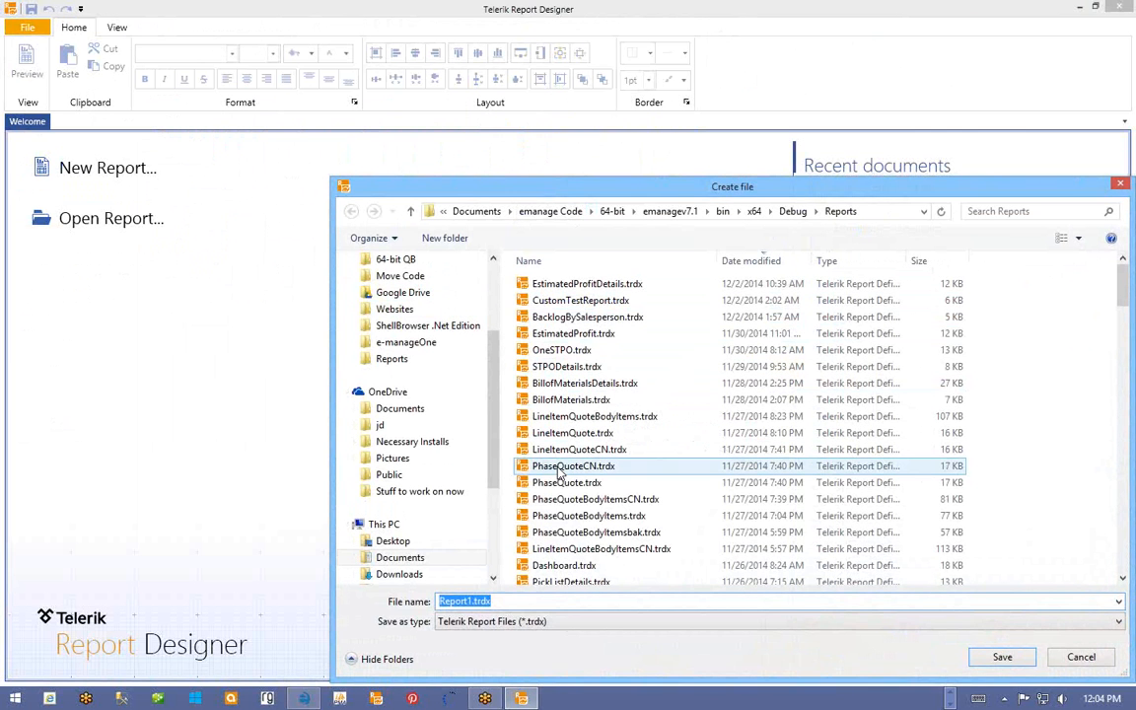
{"action": "type", "text": "test1"}
{"action": "key", "text": "Return"}
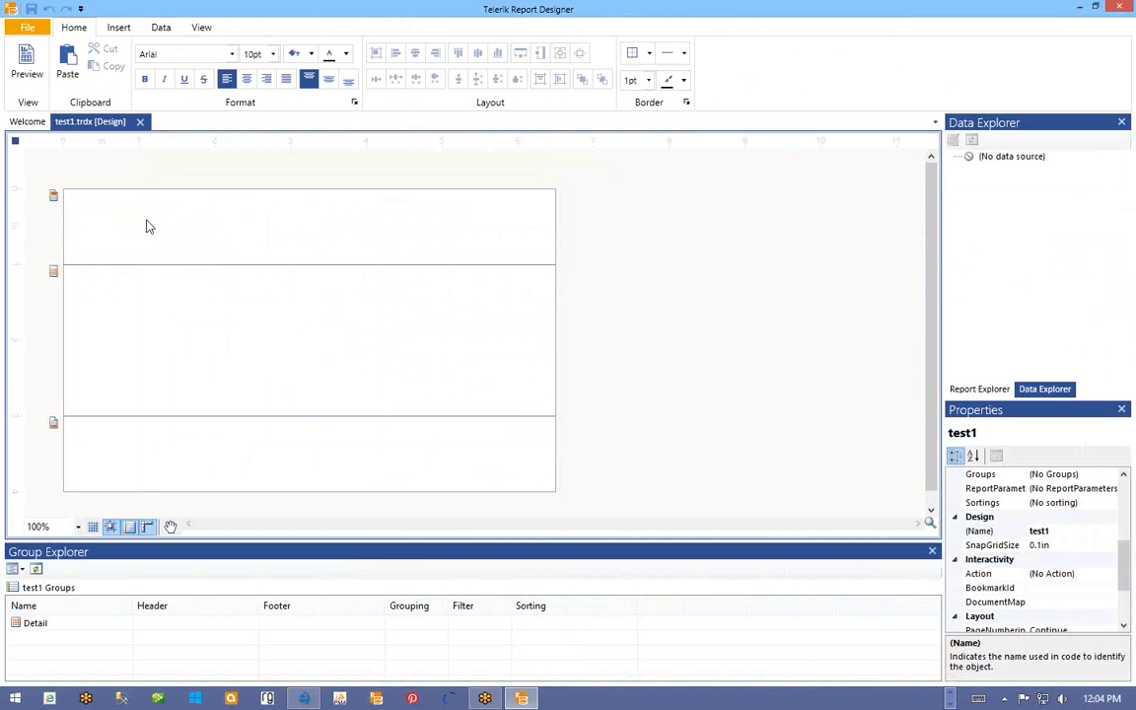
- Add a SQL data source using a new connection string with the SqlClient Data Provider
{"action": "left_click", "coordinate": [164, 31]}
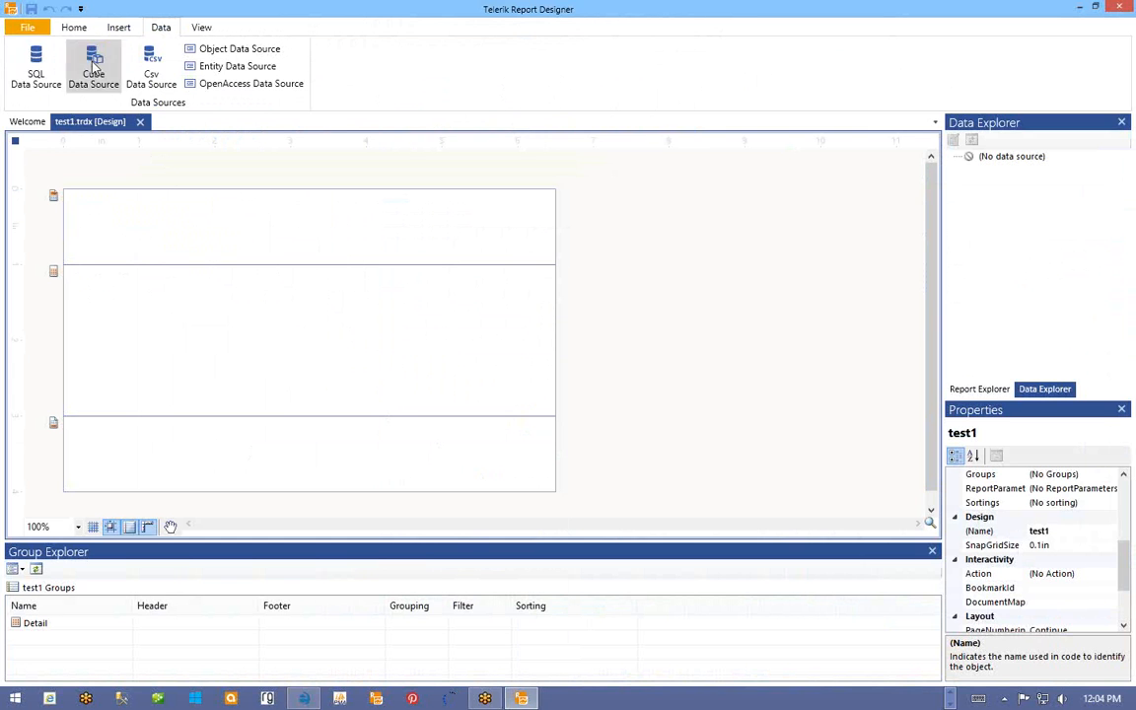
{"action": "left_click", "coordinate": [37, 69]}
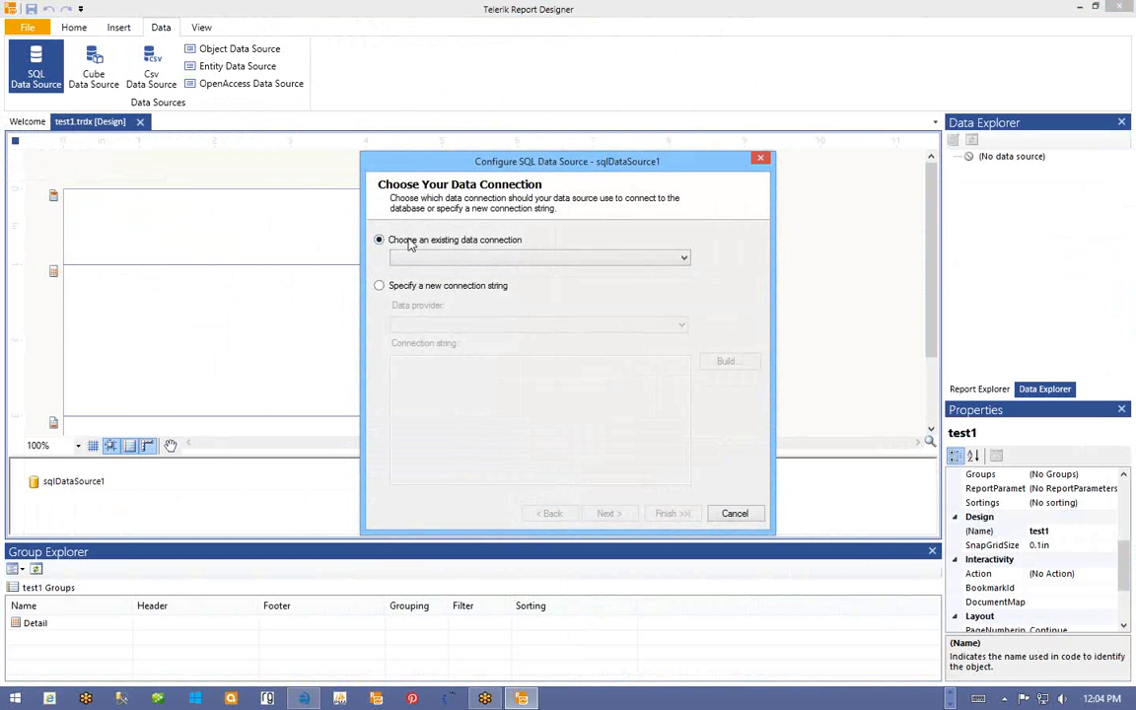
{"action": "left_click", "coordinate": [472, 259]}
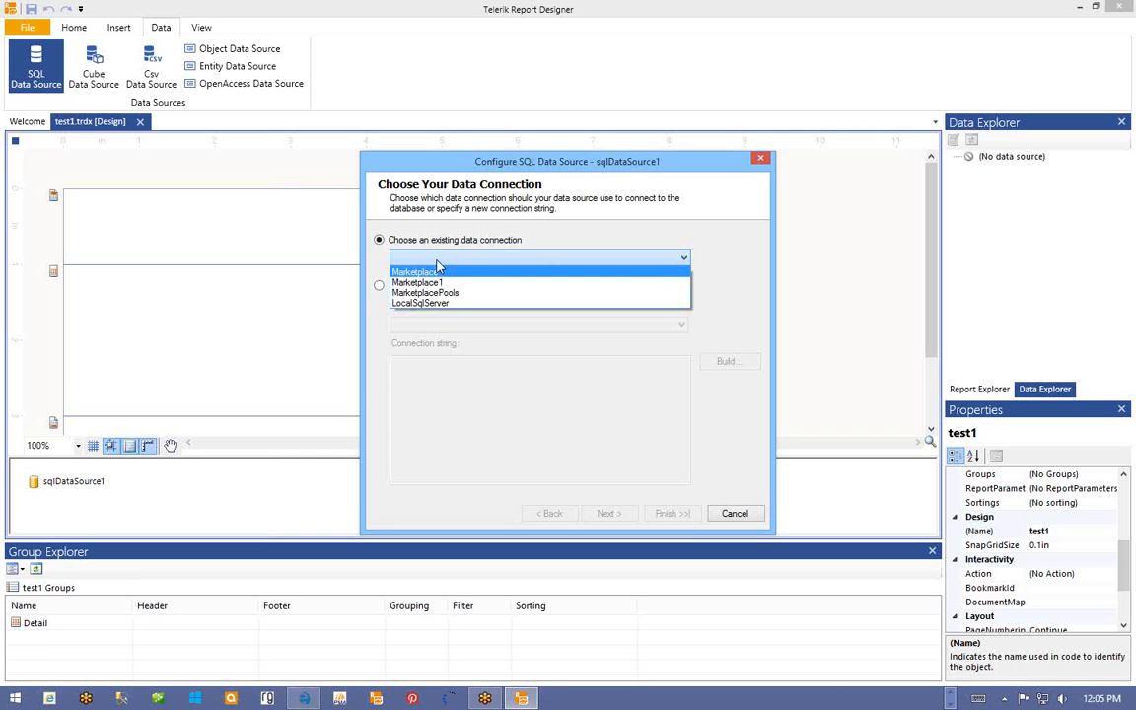
{"action": "left_click", "coordinate": [436, 261]}
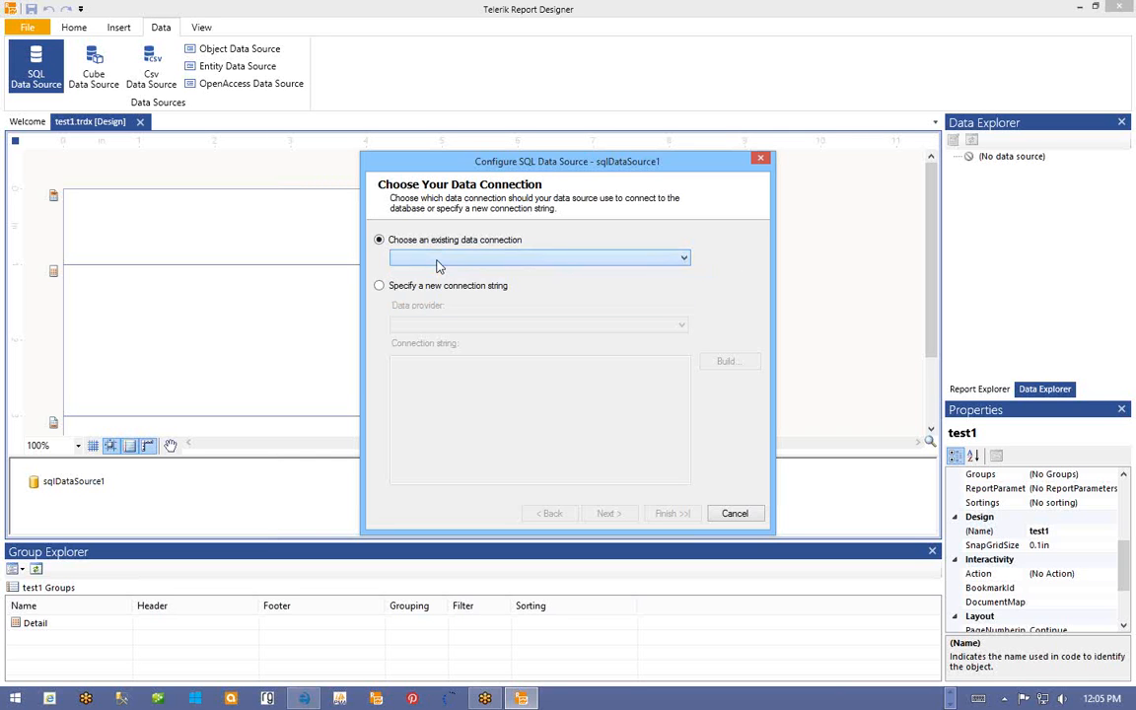
{"action": "left_click", "coordinate": [390, 288]}
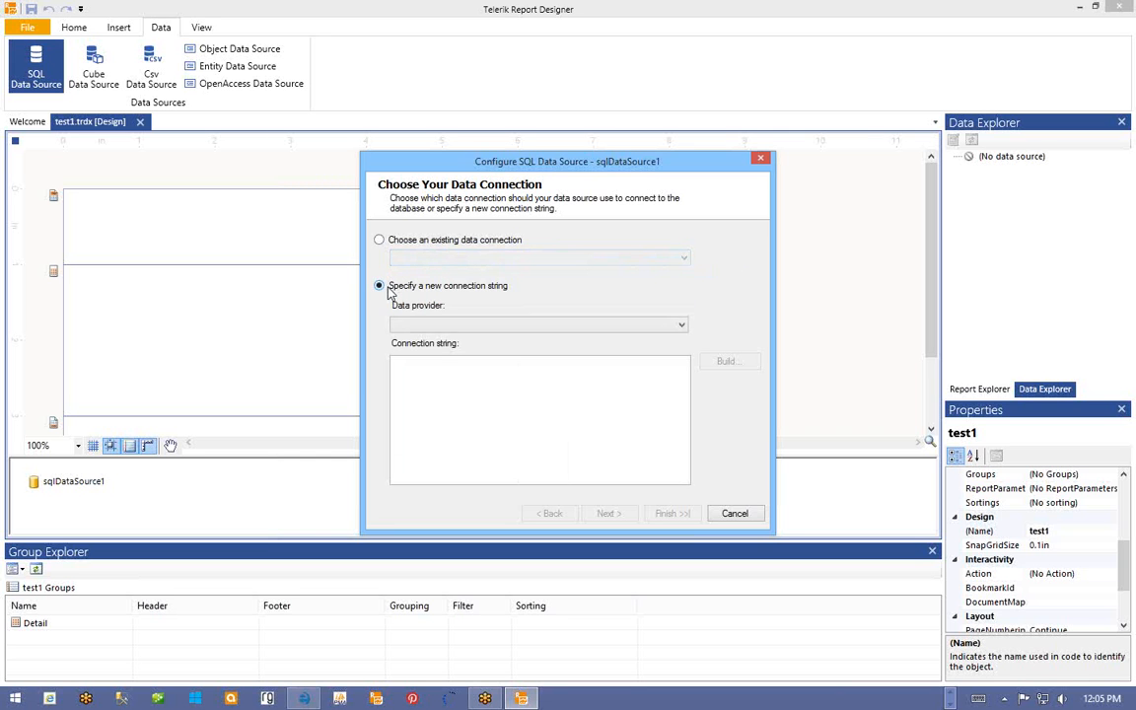
{"action": "left_click", "coordinate": [458, 325]}
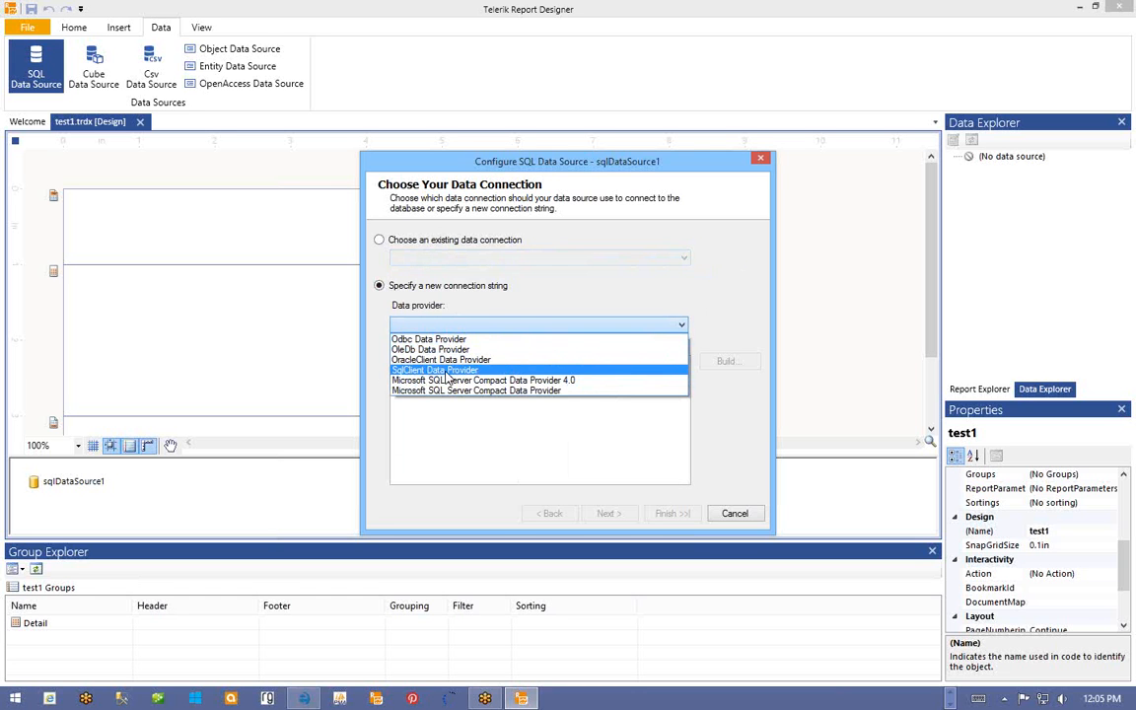
{"action": "left_click", "coordinate": [448, 372]}
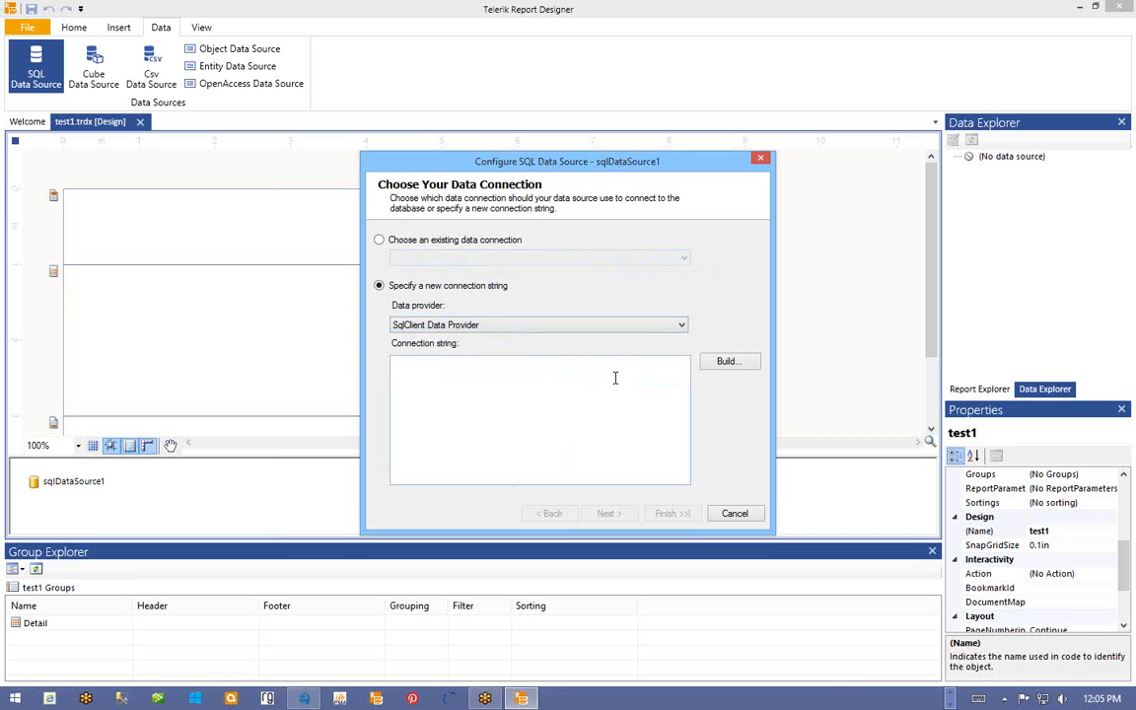
{"action": "left_click", "coordinate": [728, 364]}
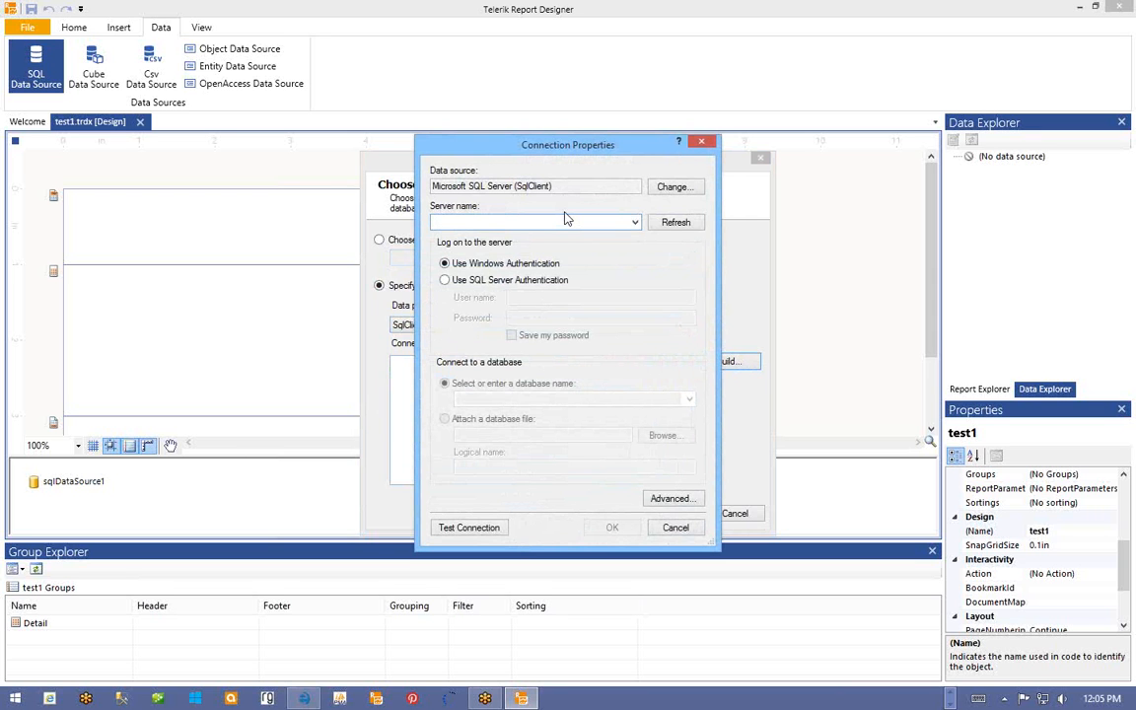
- Enter marketplaserver,15515 as the server name
{"action": "type", "text": "marketplas"}
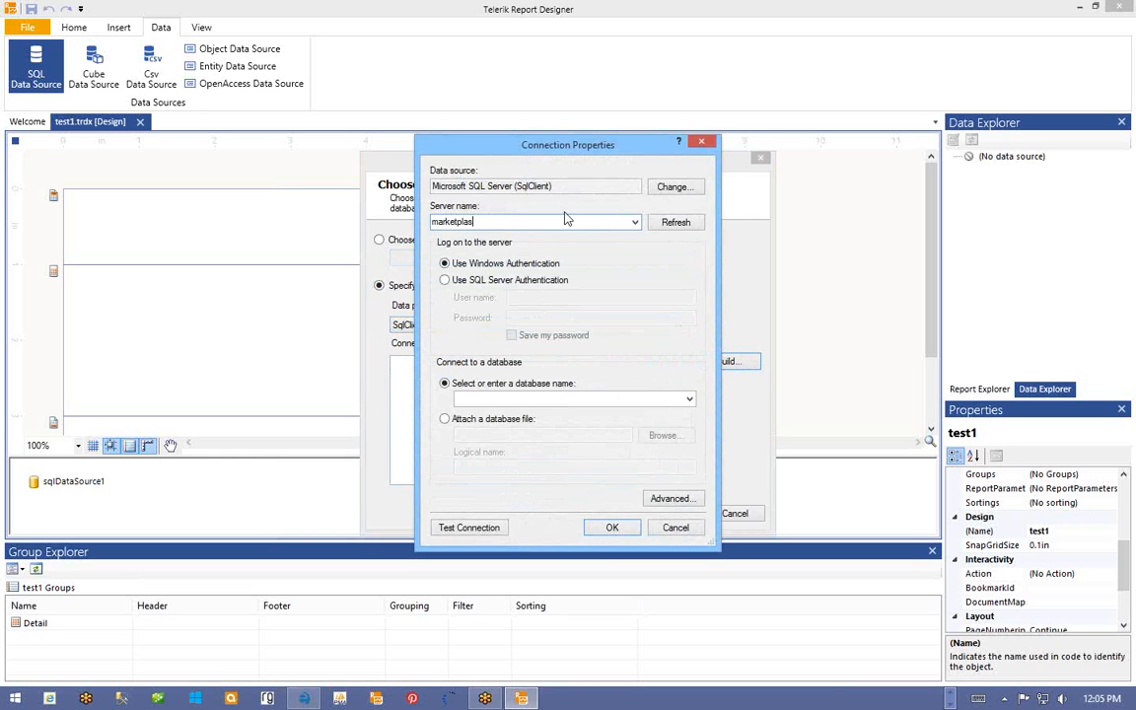
{"action": "type", "text": "erver,15515"}
{"action": "double_click", "coordinate": [493, 223]}
{"action": "left_click_drag", "start_coordinate": [596, 223], "coordinate": [495, 221]}
{"action": "left_click", "coordinate": [563, 221]}
- Use SQL Server authentication with user SA and a remembered password
{"action": "left_click", "coordinate": [446, 282]}
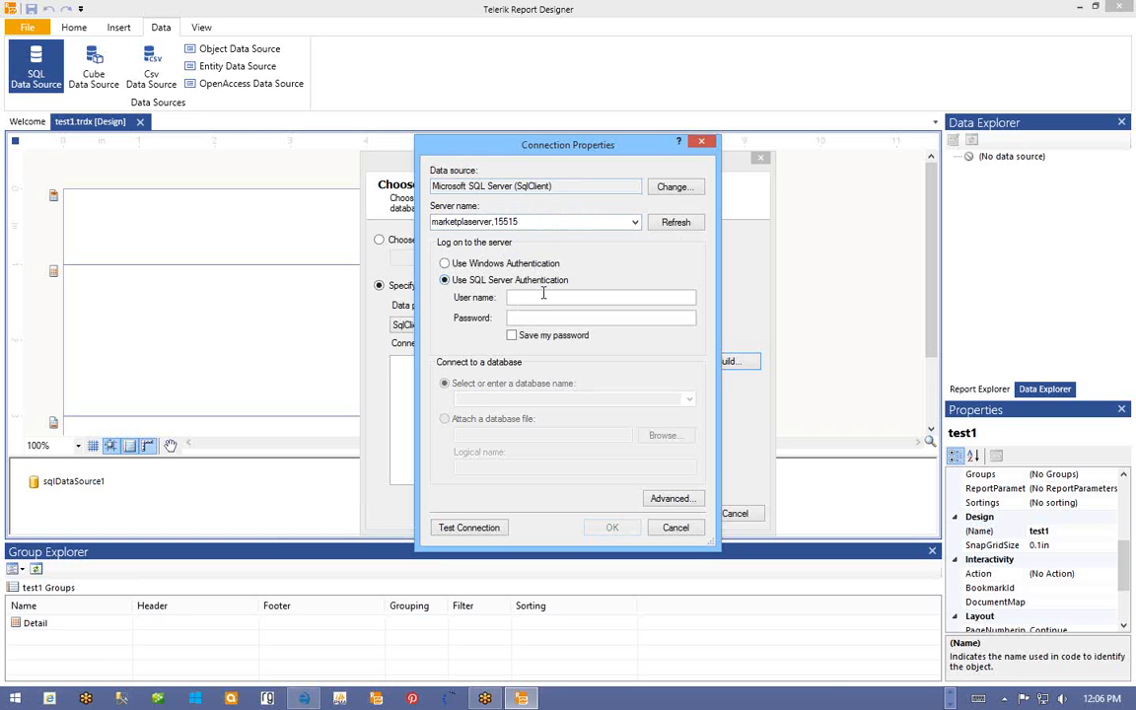
{"action": "left_click", "coordinate": [542, 296]}
{"action": "type", "text": "SA"}
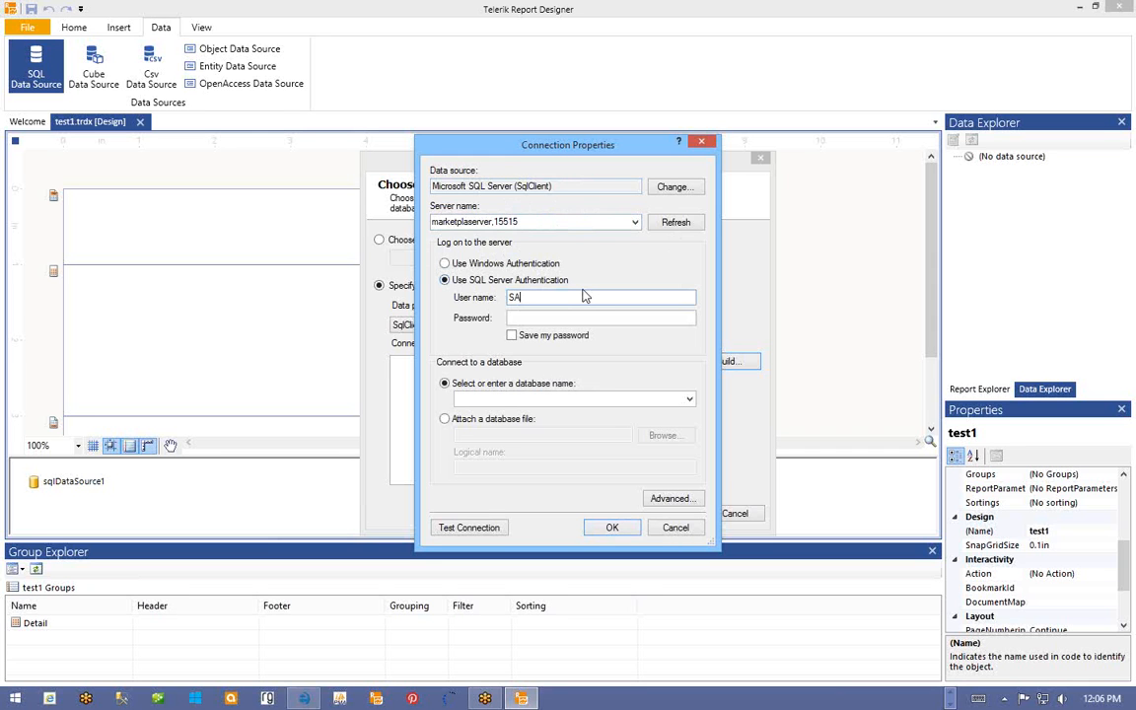
{"action": "key", "text": "Tab"}
{"action": "type", "text": "*********"}
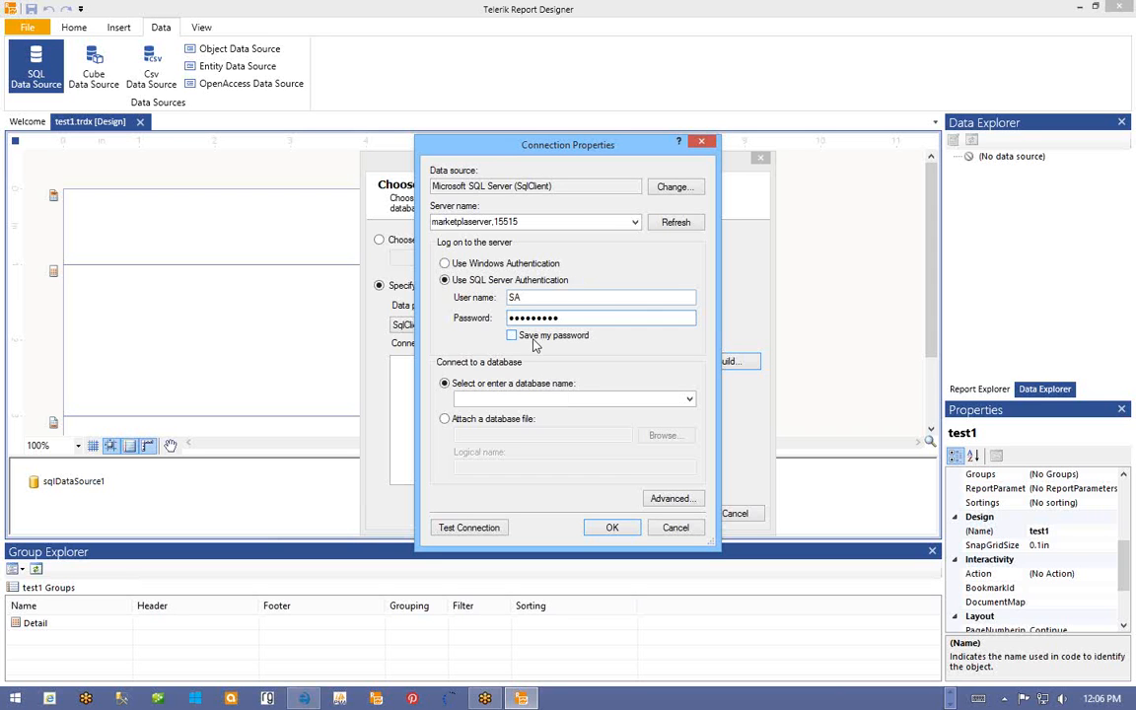
{"action": "left_click", "coordinate": [518, 336]}
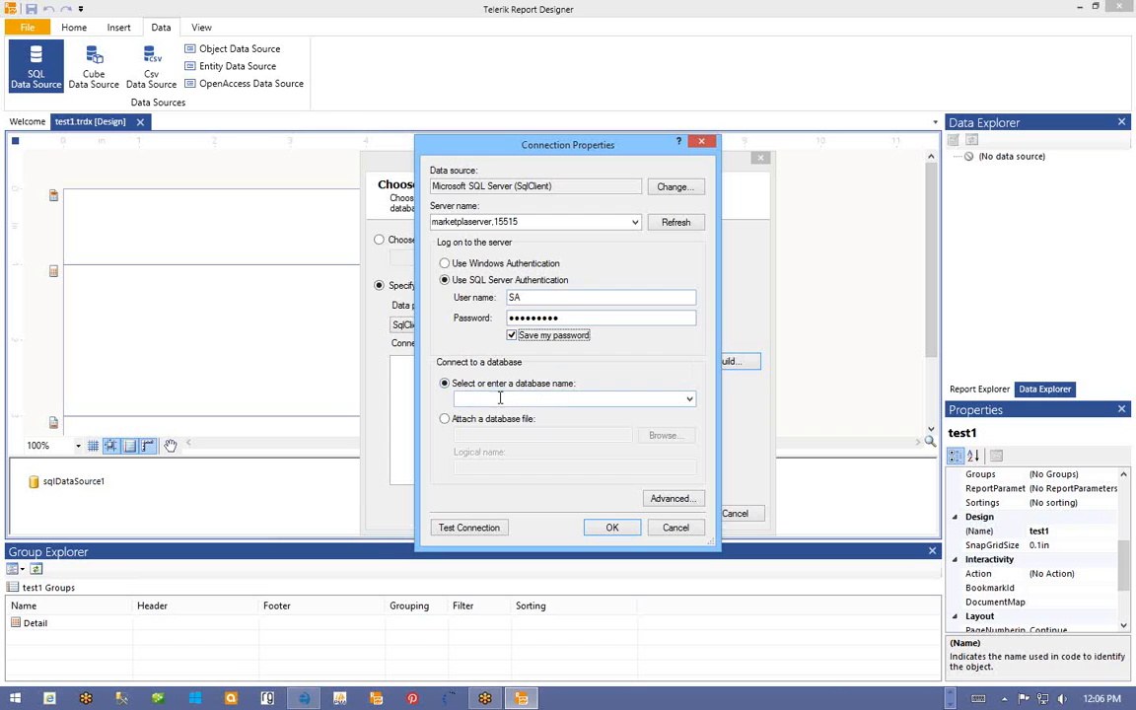
{"action": "left_click", "coordinate": [689, 401]}
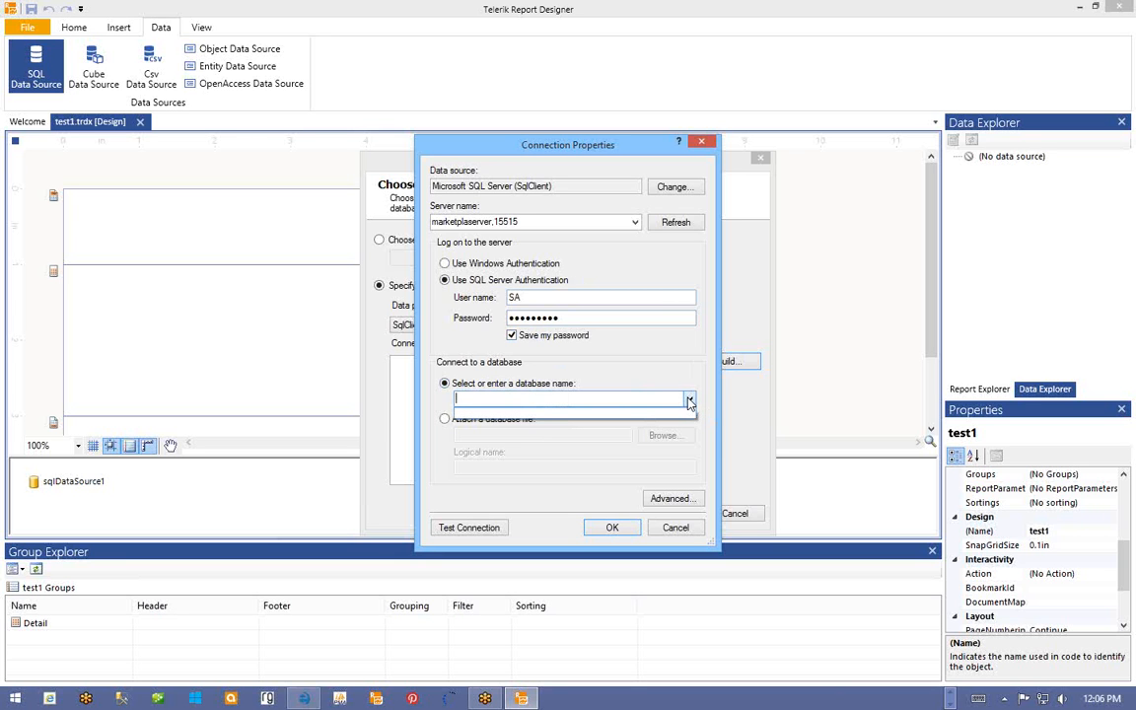
{"action": "left_click", "coordinate": [690, 400]}
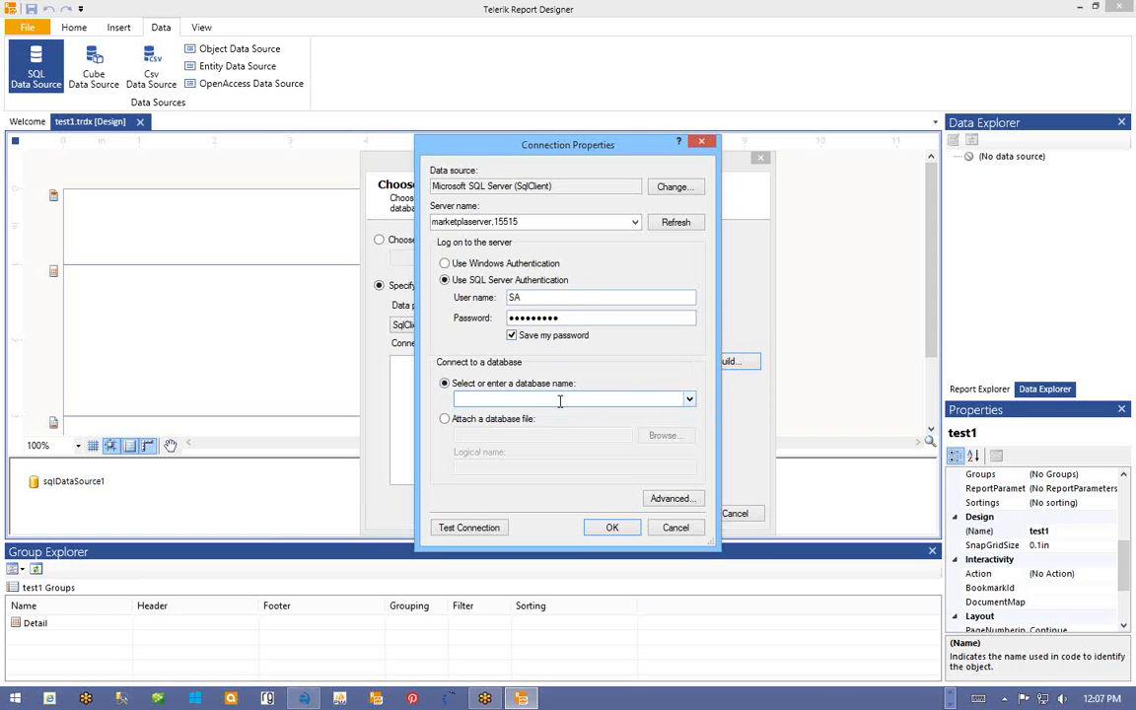
{"action": "double_click", "coordinate": [571, 317]}
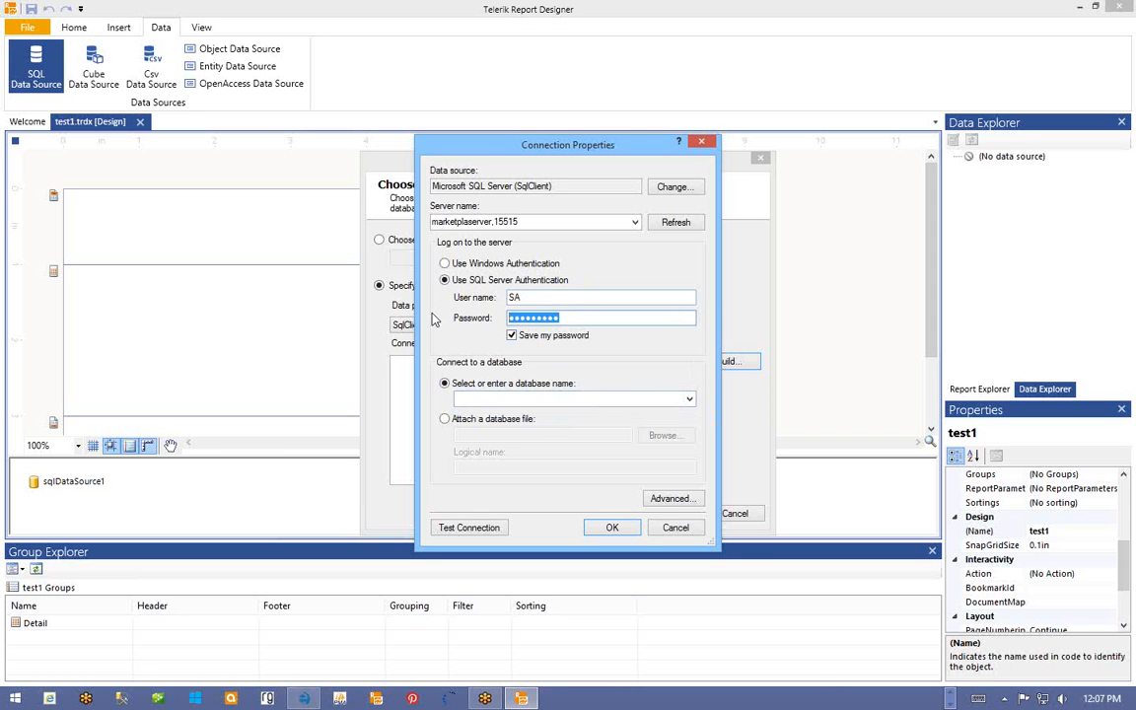
{"action": "type", "text": "passw●●●●●"}
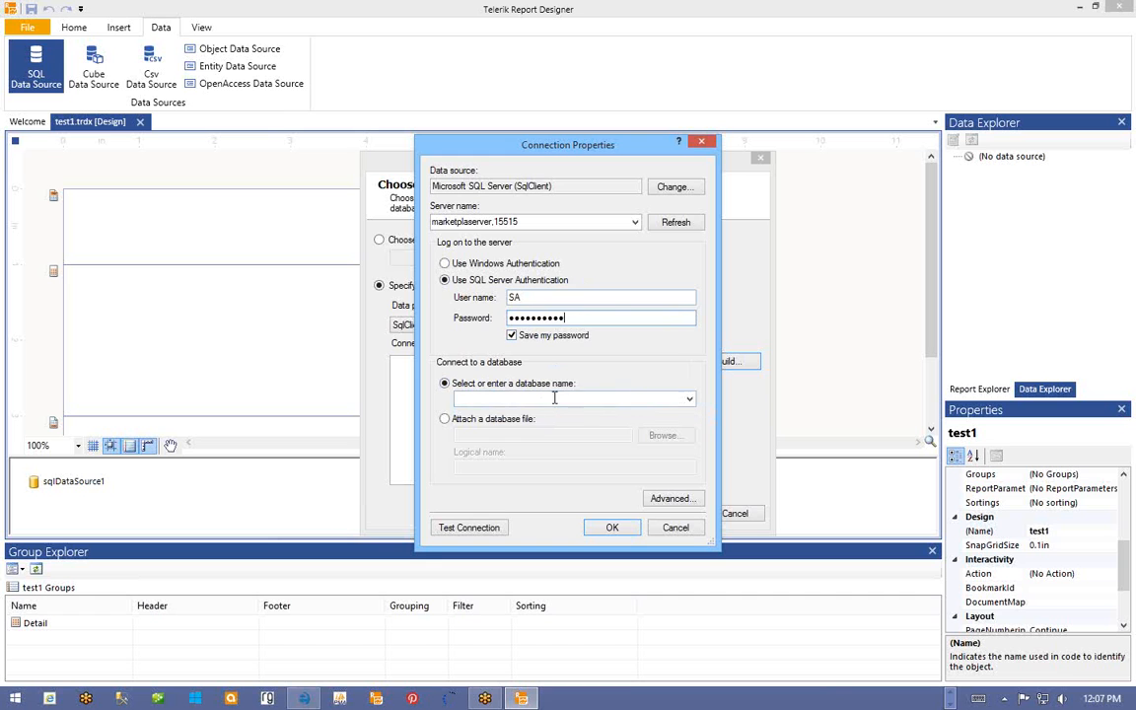
- Select the Marketplace database, test the connection successfully, and accept the settings
{"action": "left_click", "coordinate": [554, 398]}
{"action": "left_click", "coordinate": [689, 399]}
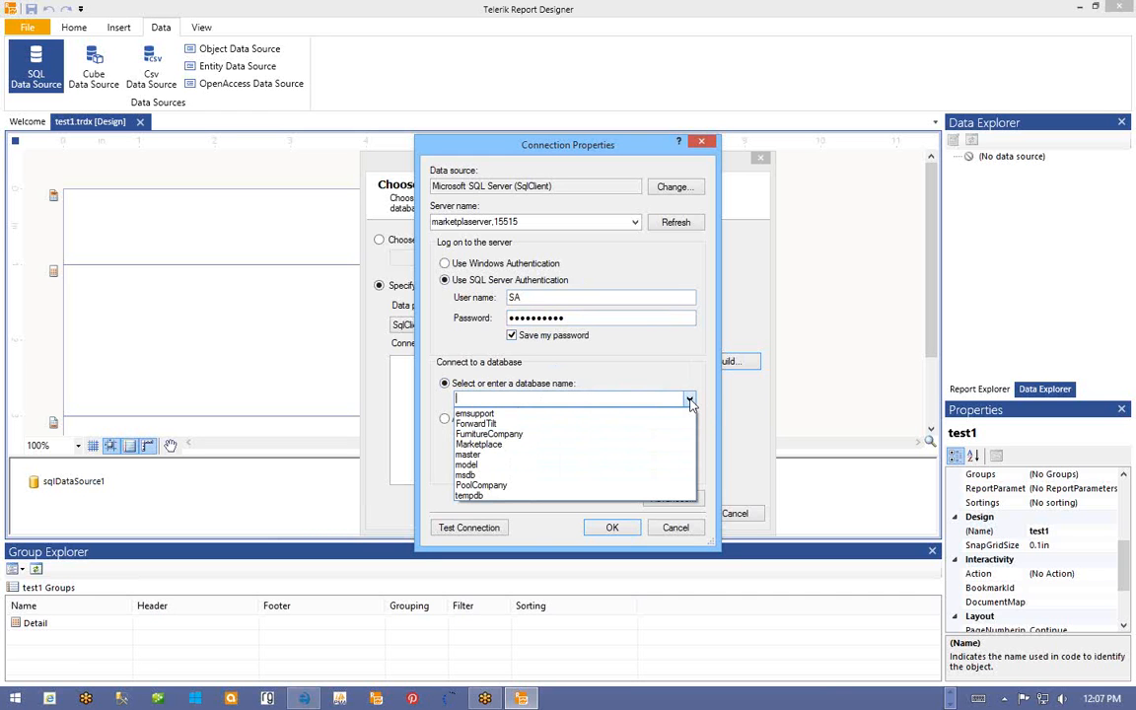
{"action": "left_click", "coordinate": [541, 445]}
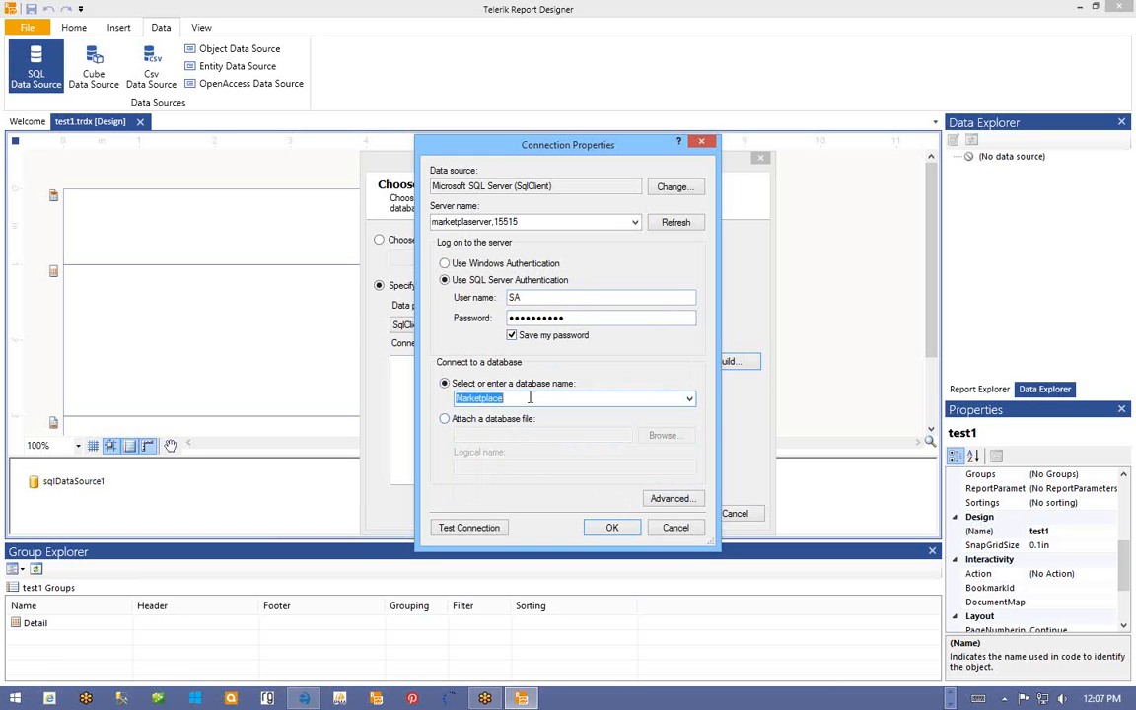
{"action": "left_click", "coordinate": [689, 400]}
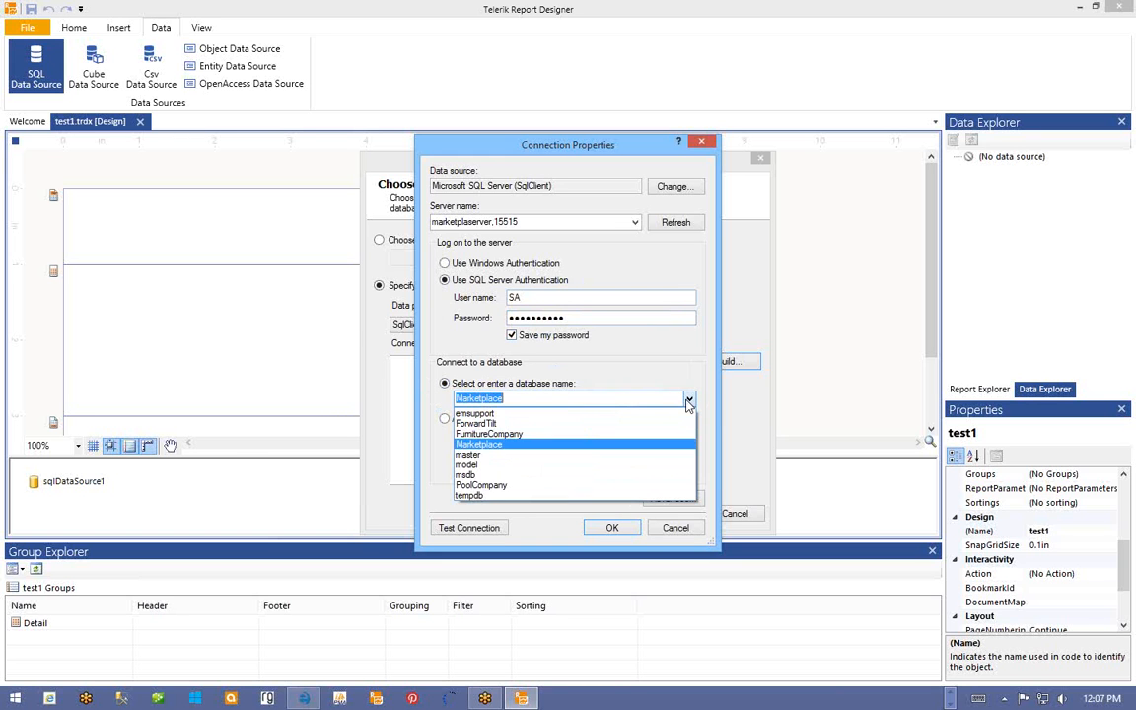
{"action": "left_click", "coordinate": [688, 403]}
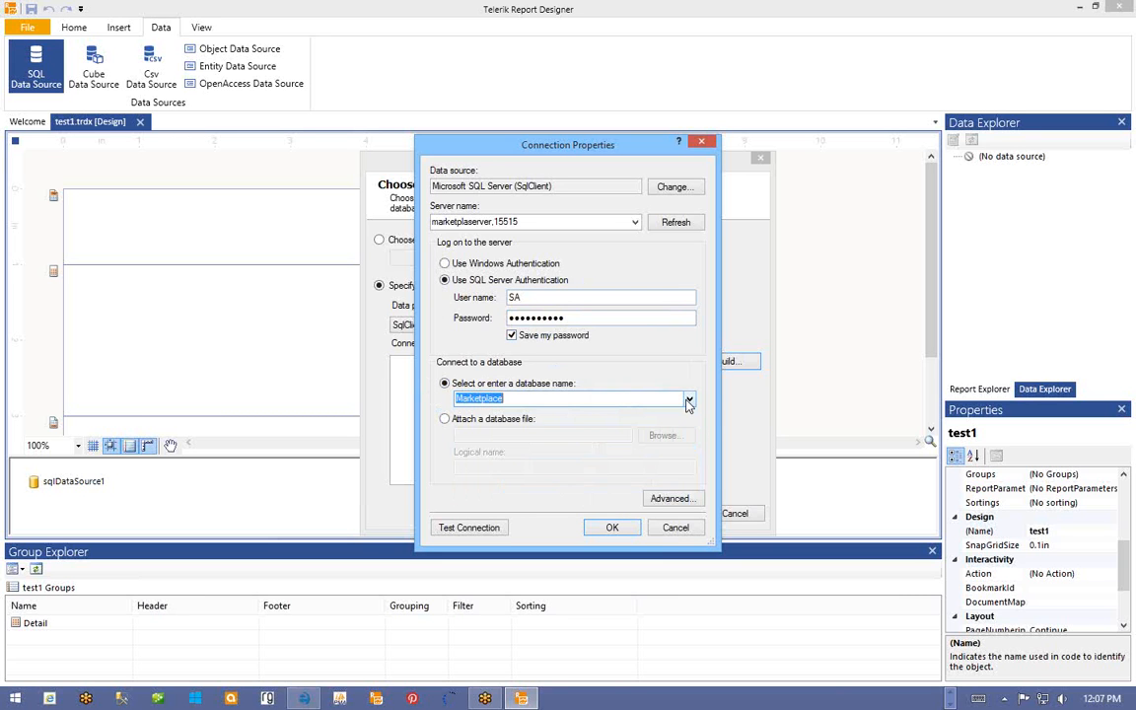
{"action": "left_click", "coordinate": [477, 534]}
{"action": "left_click_drag", "start_coordinate": [545, 306], "coordinate": [447, 304]}
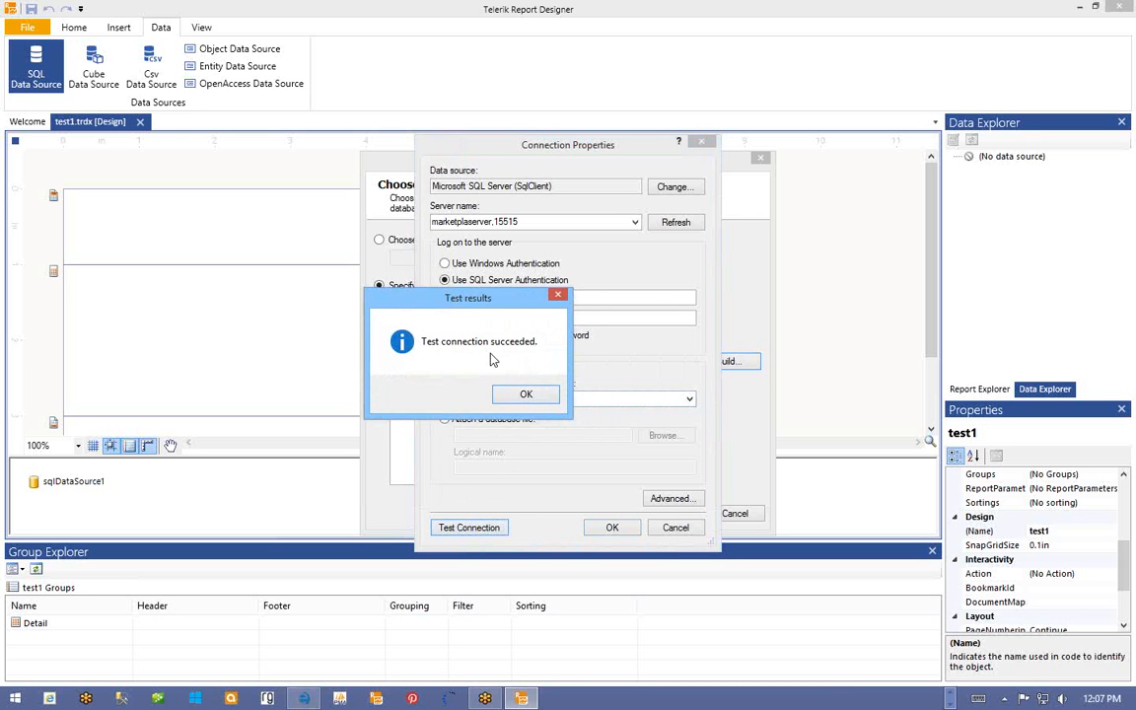
{"action": "left_click", "coordinate": [528, 395]}
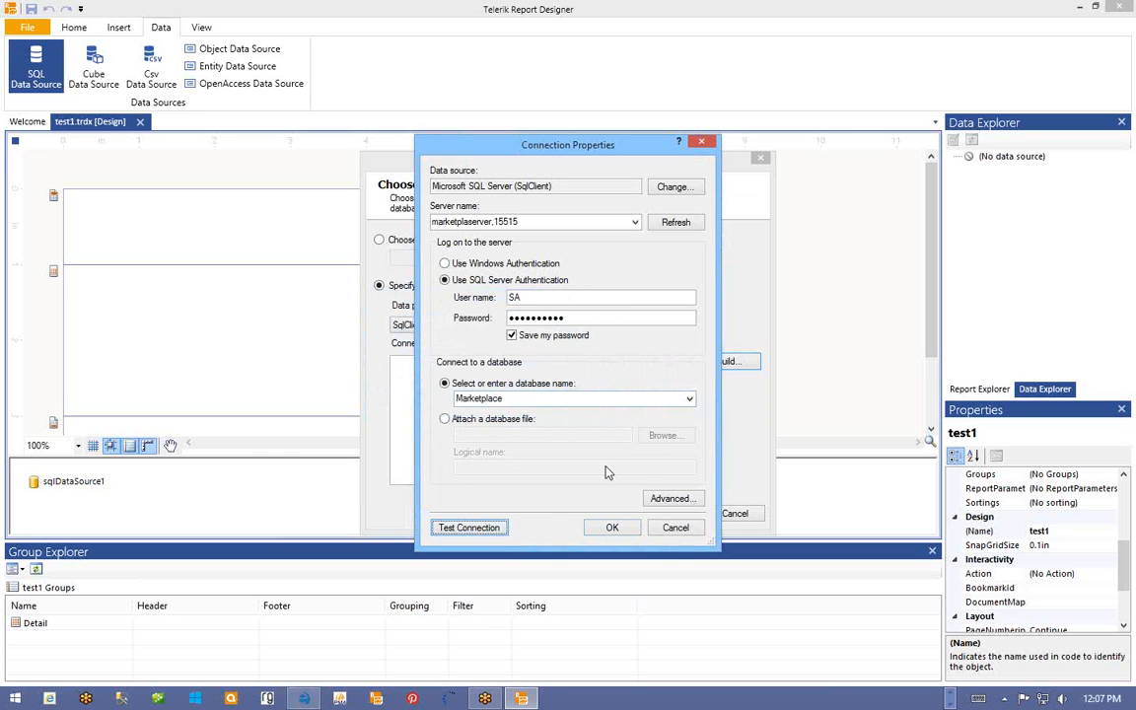
{"action": "left_click", "coordinate": [613, 529]}
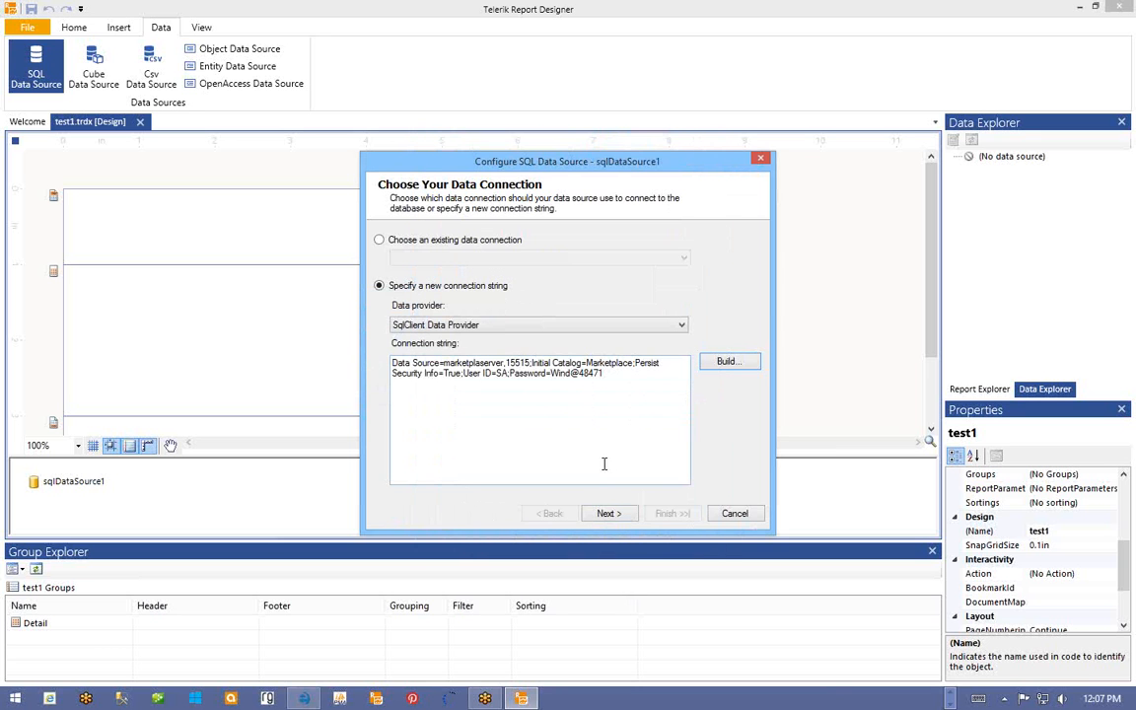
- Save the connection string under the name Marketplace2 and advance to the command step
{"action": "left_click", "coordinate": [609, 514]}
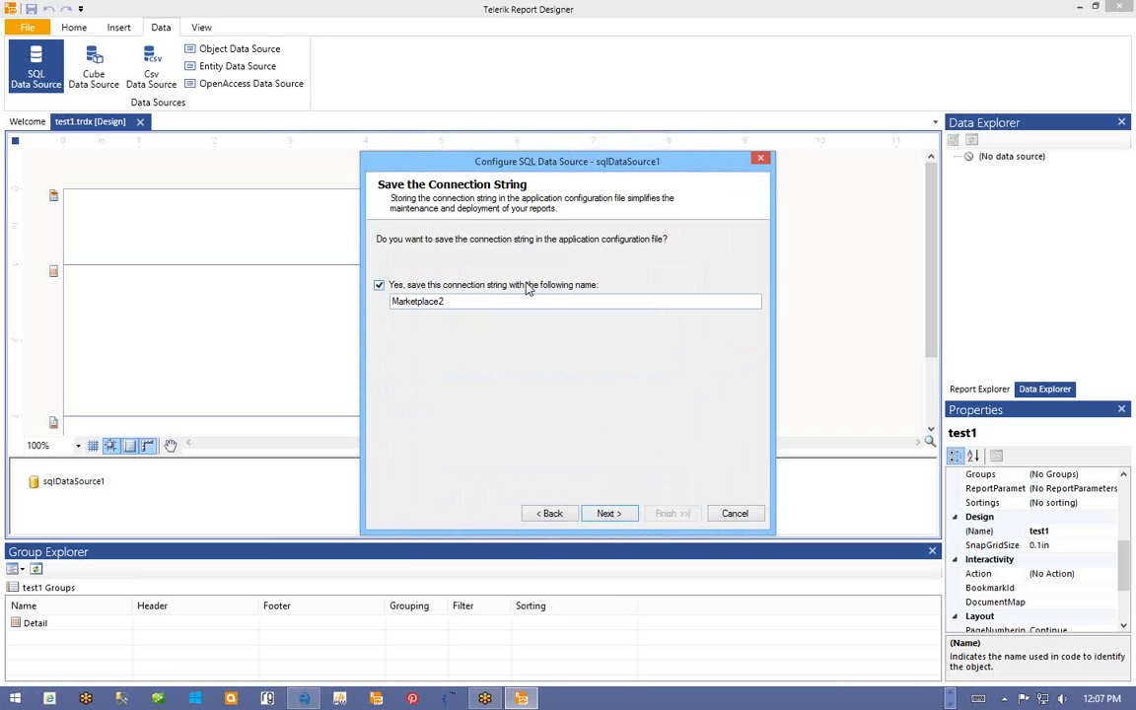
{"action": "left_click", "coordinate": [450, 301]}
{"action": "key", "text": "BackSpace"}
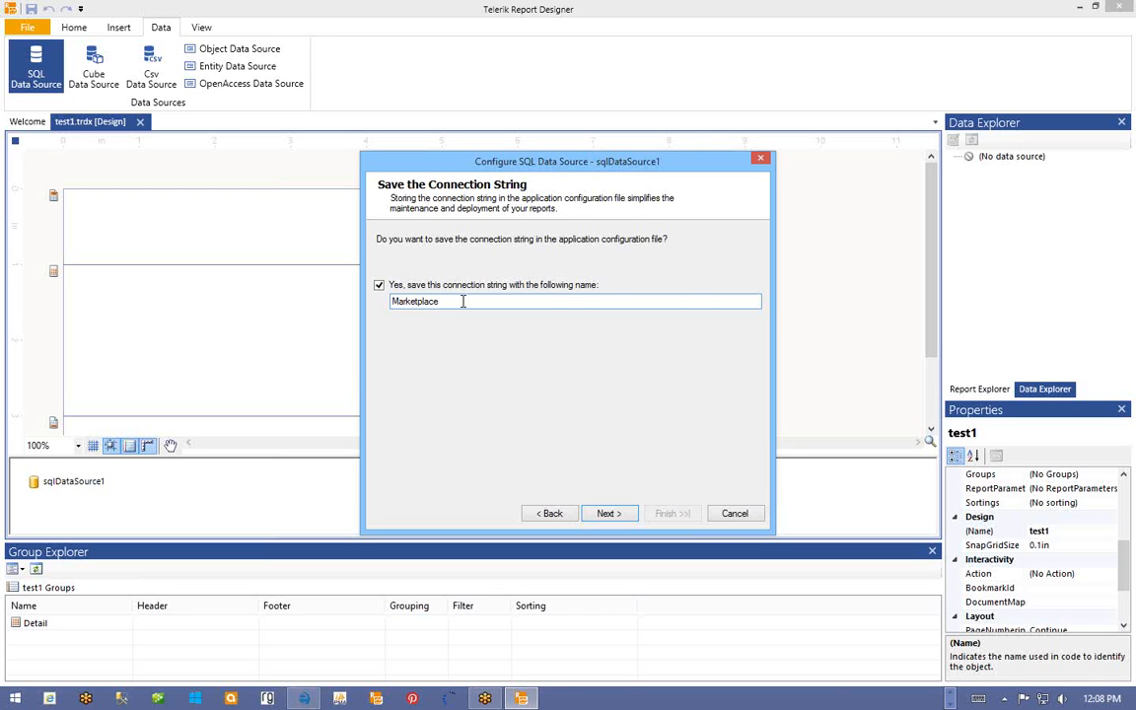
{"action": "type", "text": "2"}
{"action": "left_click", "coordinate": [609, 515]}
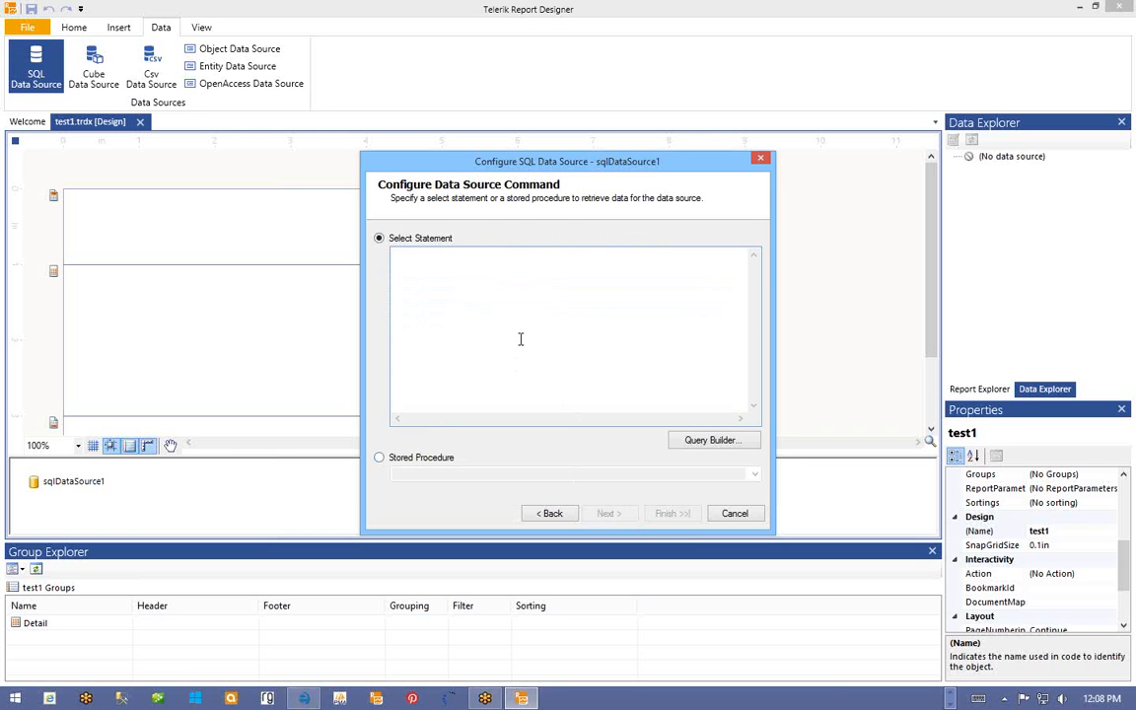
- Use 'Select * from corporatedivision' as the query, finish the wizard, and save test1.trdx
{"action": "type", "text": "Select * from corporatedivision"}
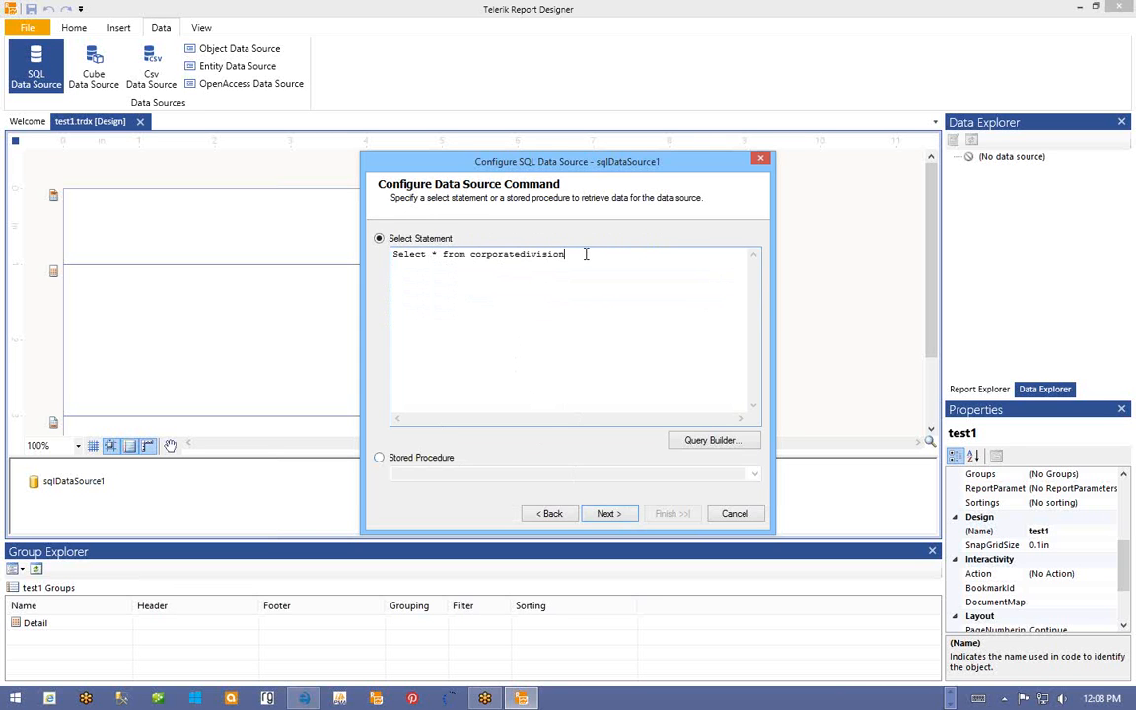
{"action": "left_click", "coordinate": [608, 513]}
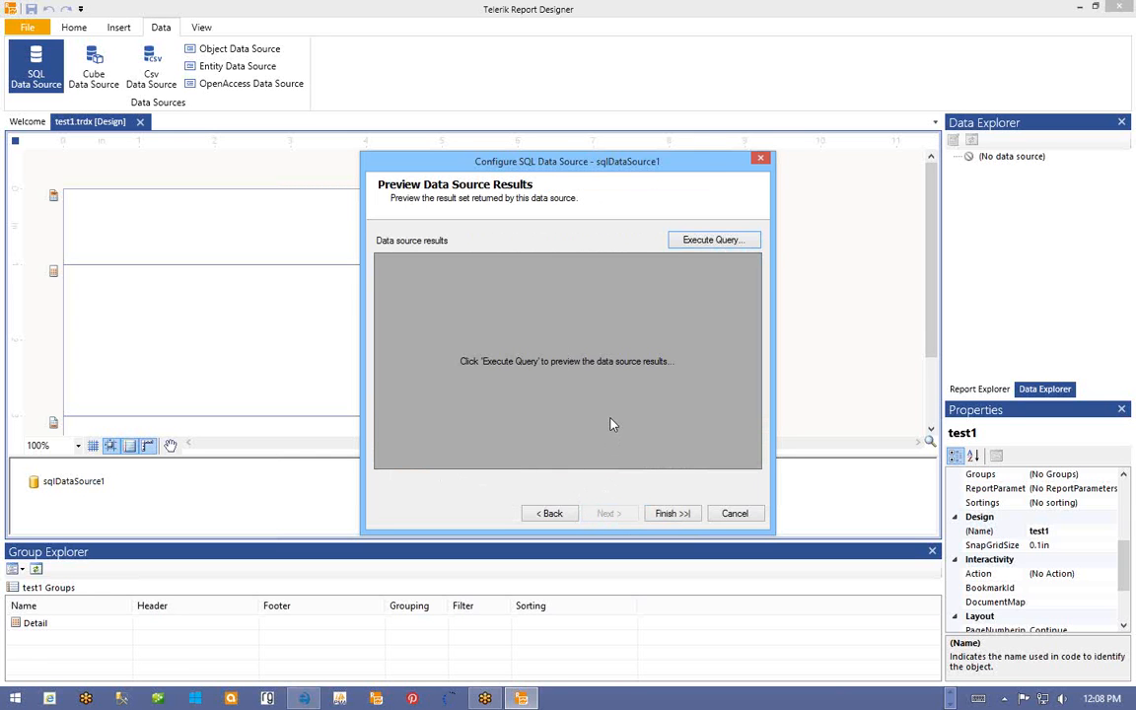
{"action": "left_click", "coordinate": [673, 514]}
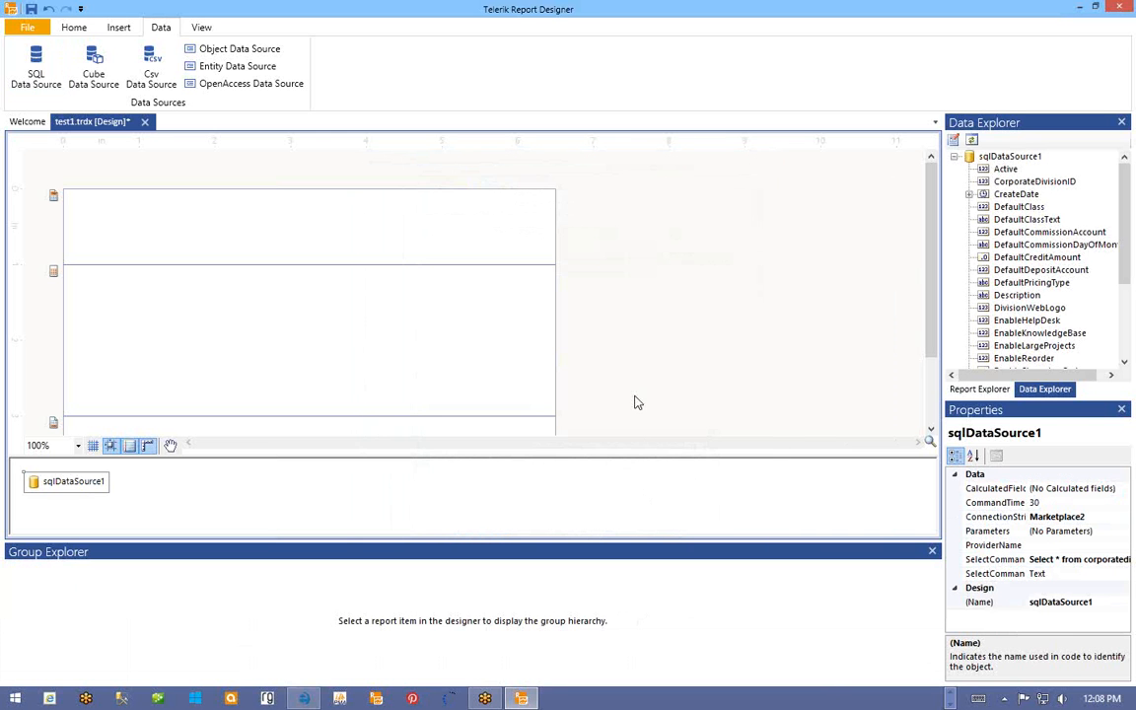
{"action": "left_click", "coordinate": [32, 9]}
- Close the test1.trdx design tab
{"action": "left_click", "coordinate": [141, 121]}
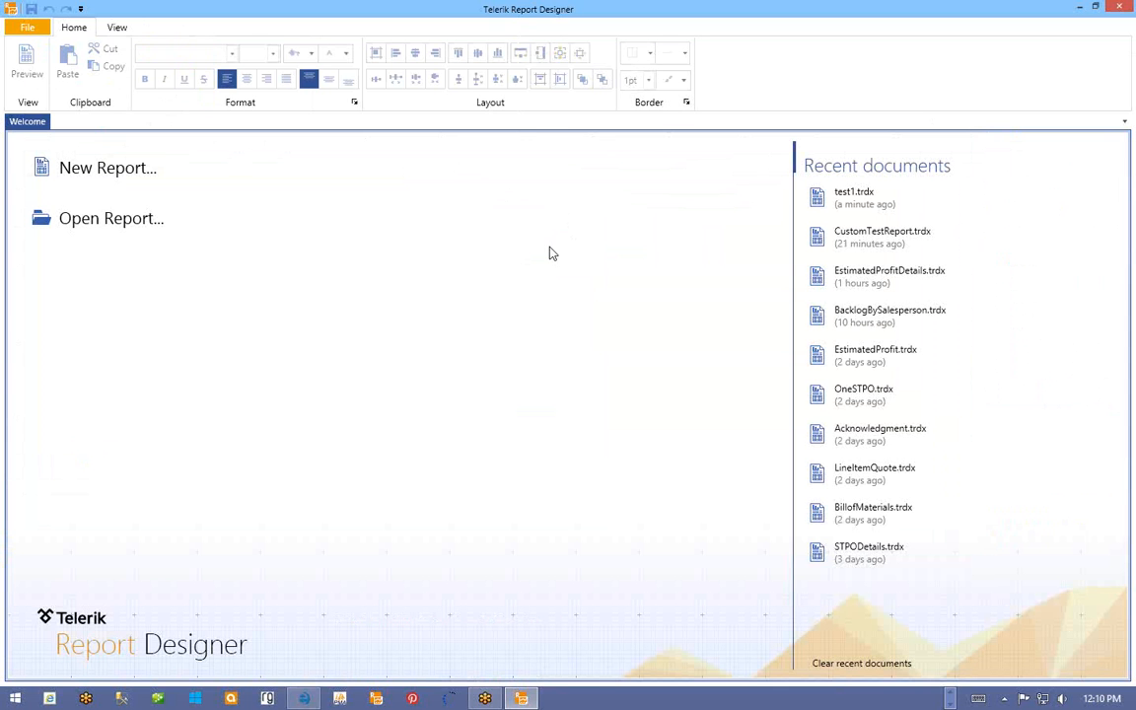
- Open ProfitReport.trdx and ProfitReportDetails.trdx together from the Reports folder
{"action": "left_click", "coordinate": [105, 221]}
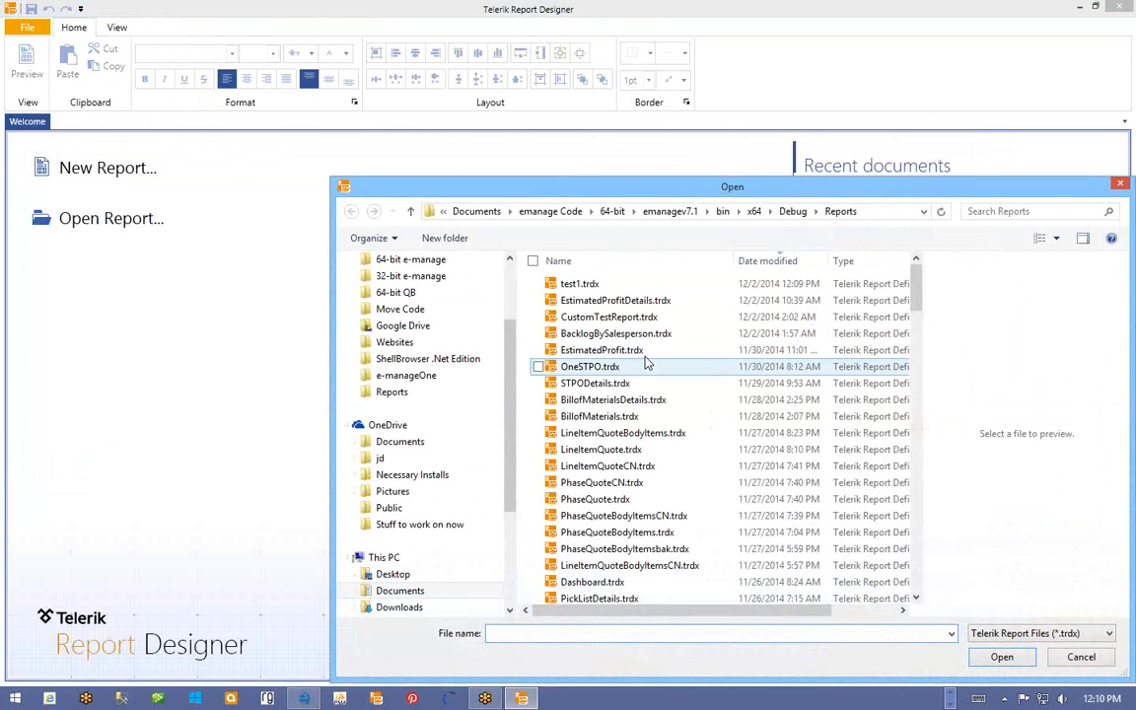
{"action": "left_click", "coordinate": [604, 351]}
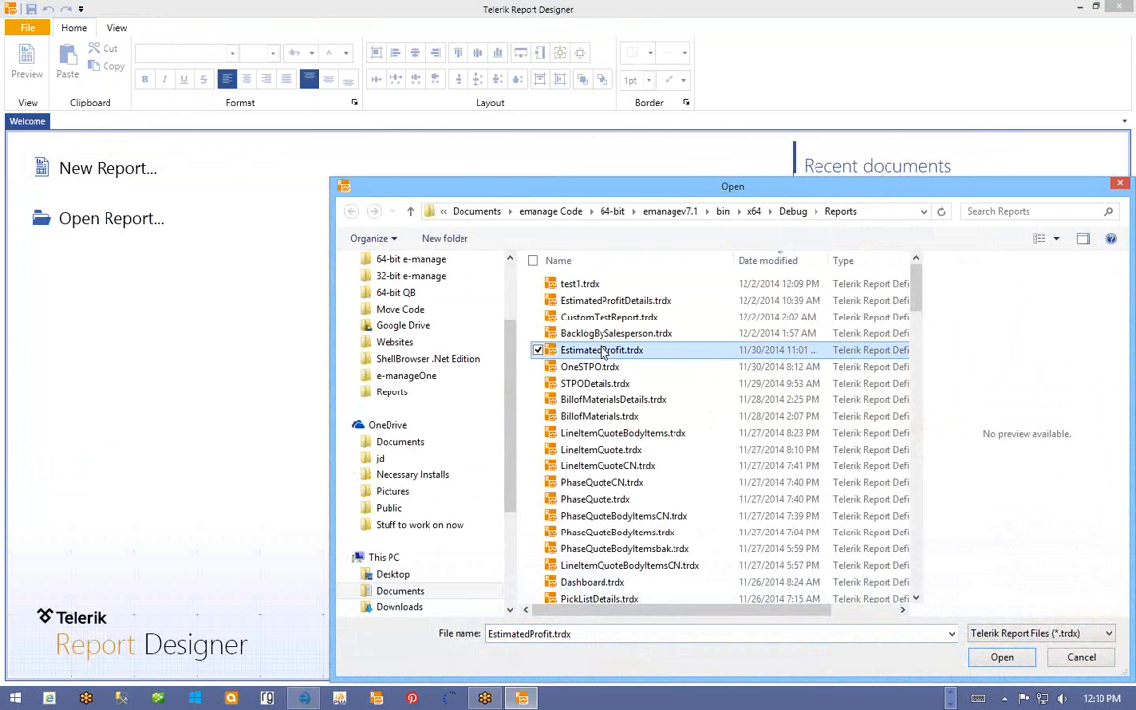
{"action": "type", "text": "pr"}
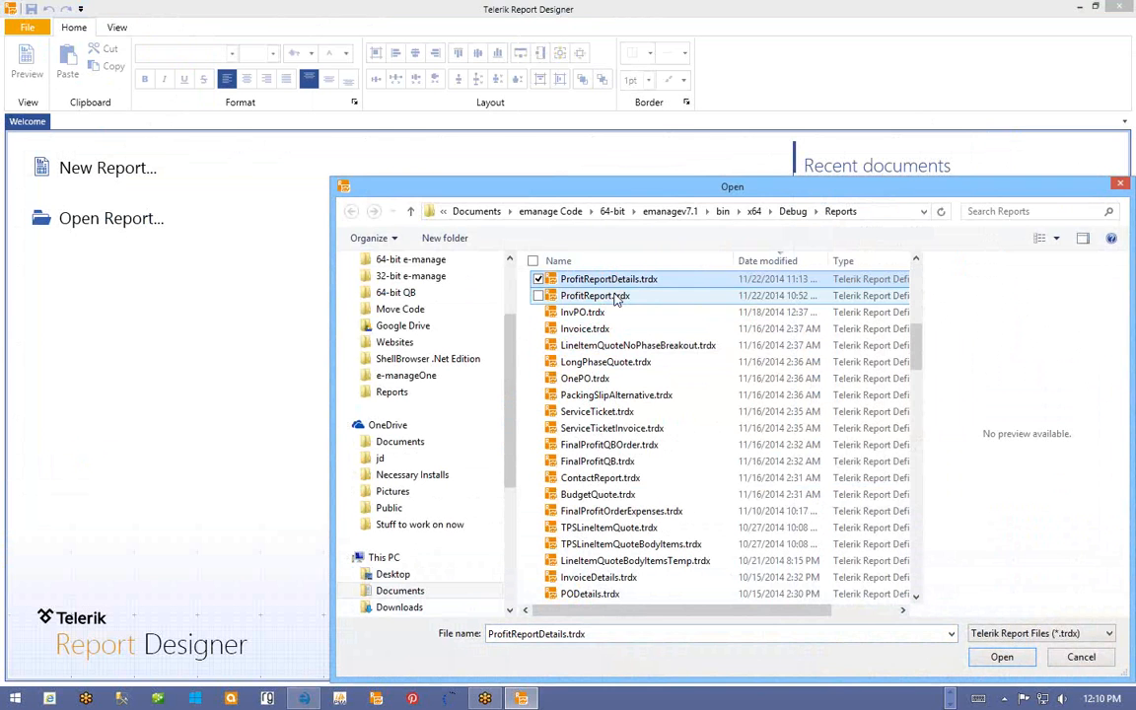
{"action": "left_click", "coordinate": [614, 296], "text": "ctrl"}
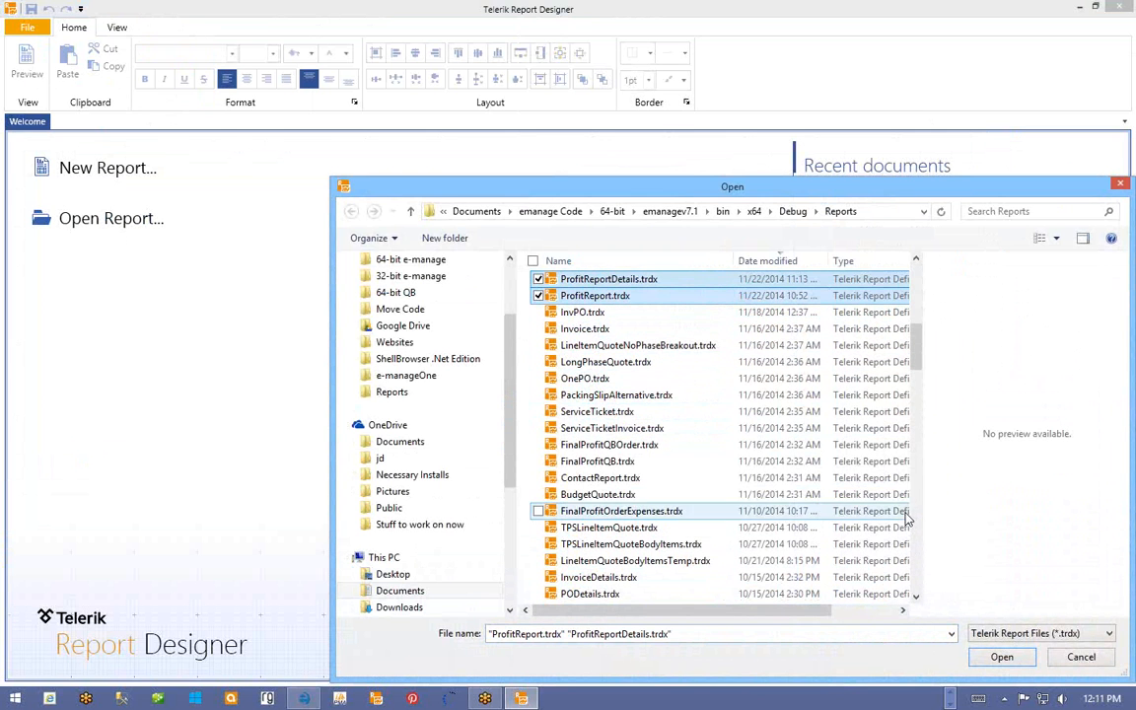
{"action": "left_click", "coordinate": [1006, 658]}
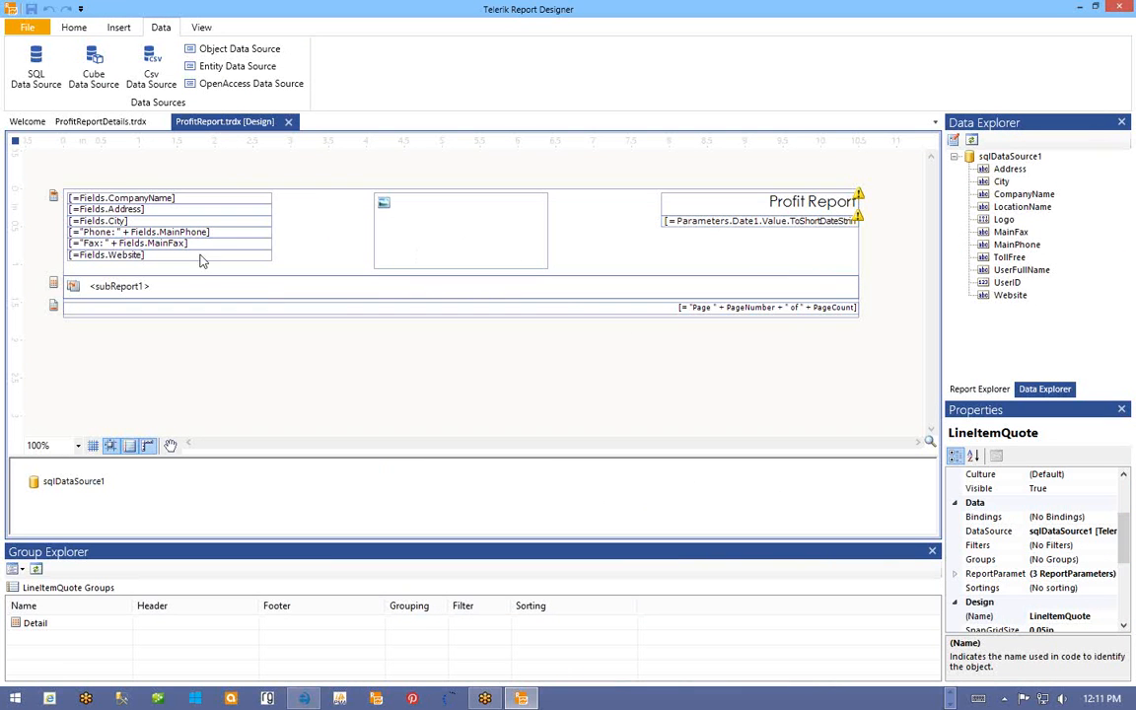
- Review the ProfitReportDetails layout, return to ProfitReport, and bring up the Recent Documents list
{"action": "left_click", "coordinate": [693, 247]}
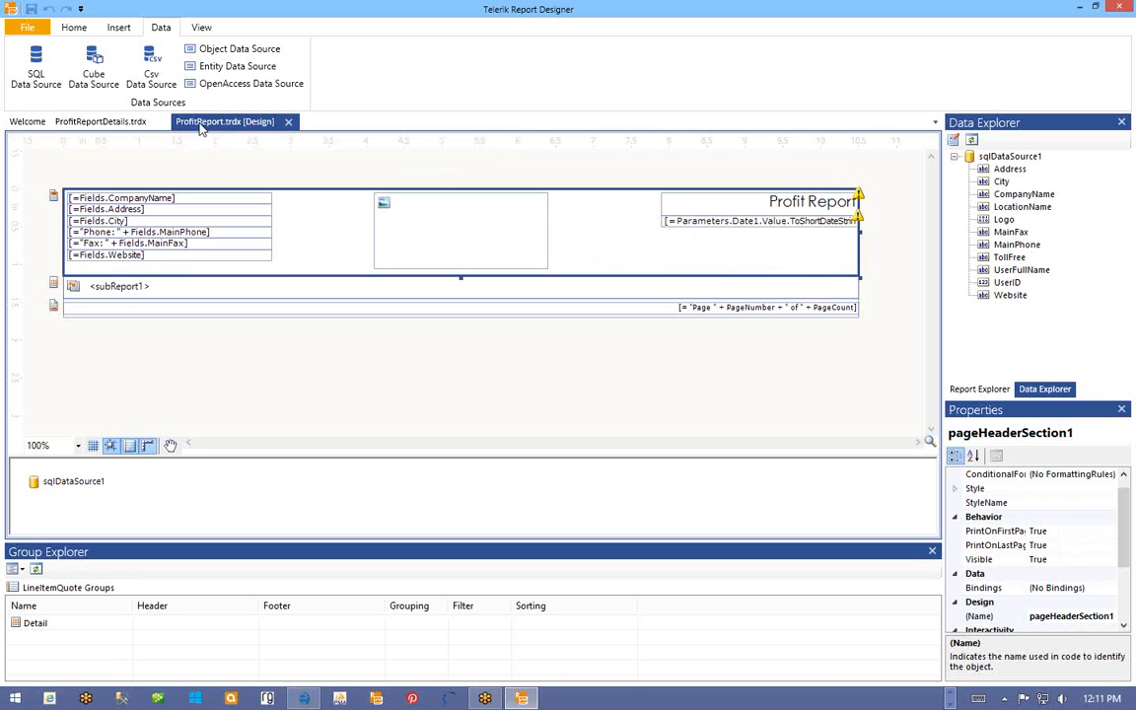
{"action": "left_click", "coordinate": [116, 122]}
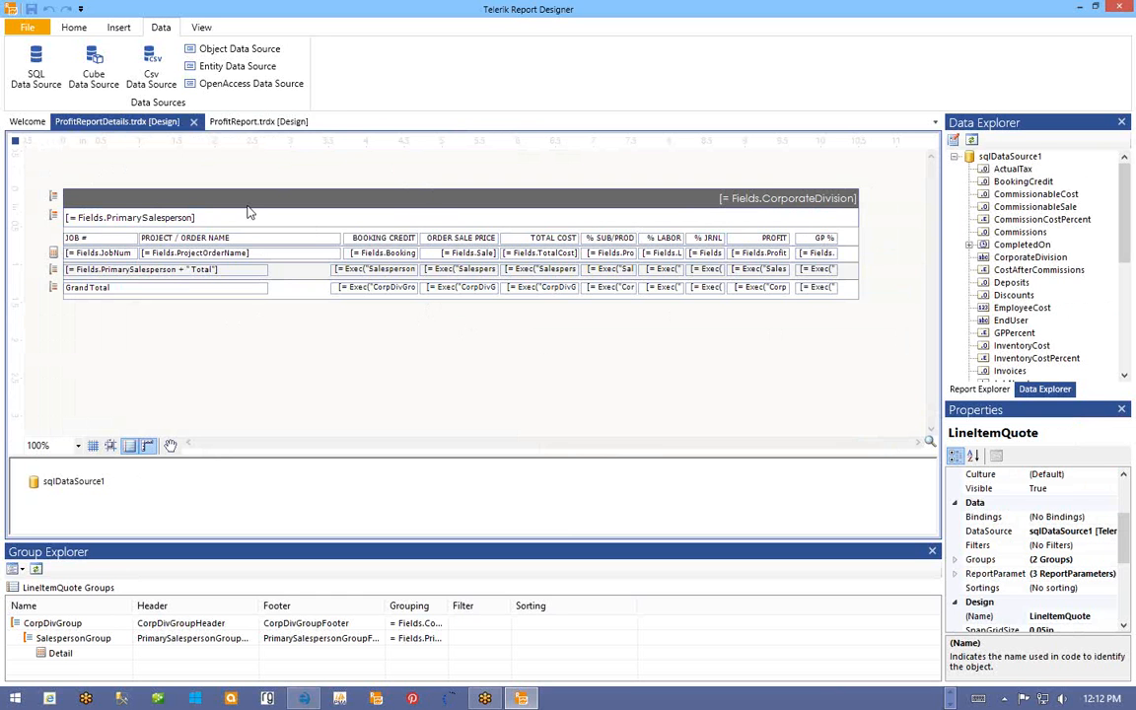
{"action": "left_click", "coordinate": [238, 120]}
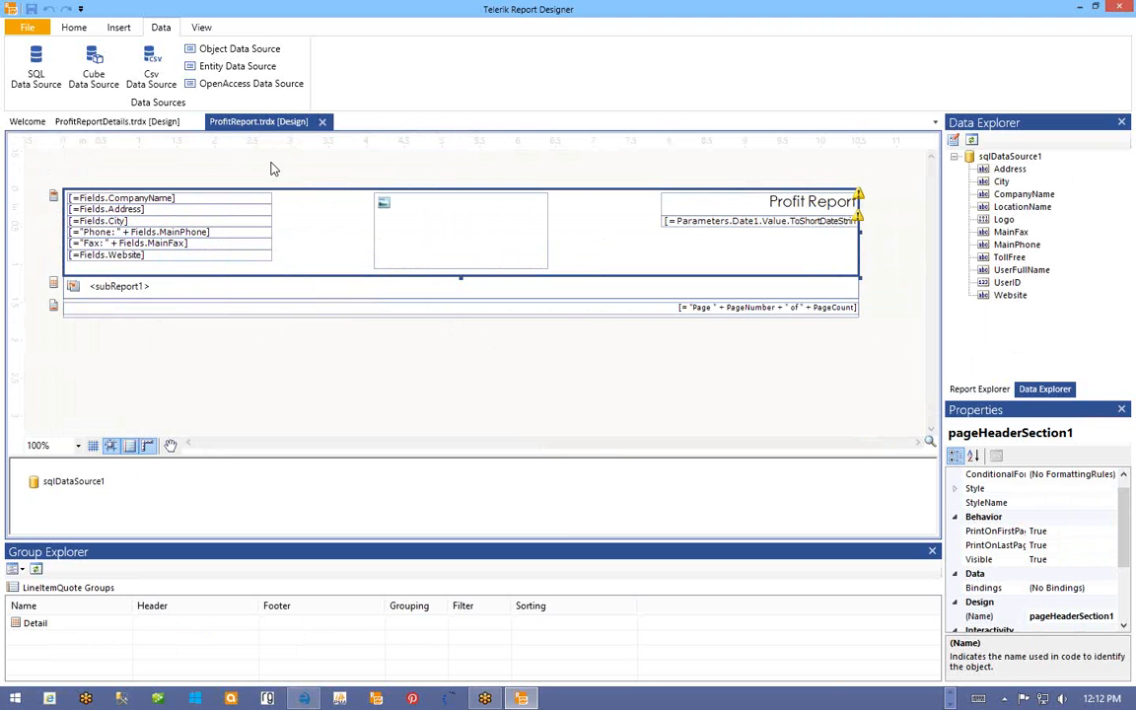
{"action": "left_click", "coordinate": [29, 29]}
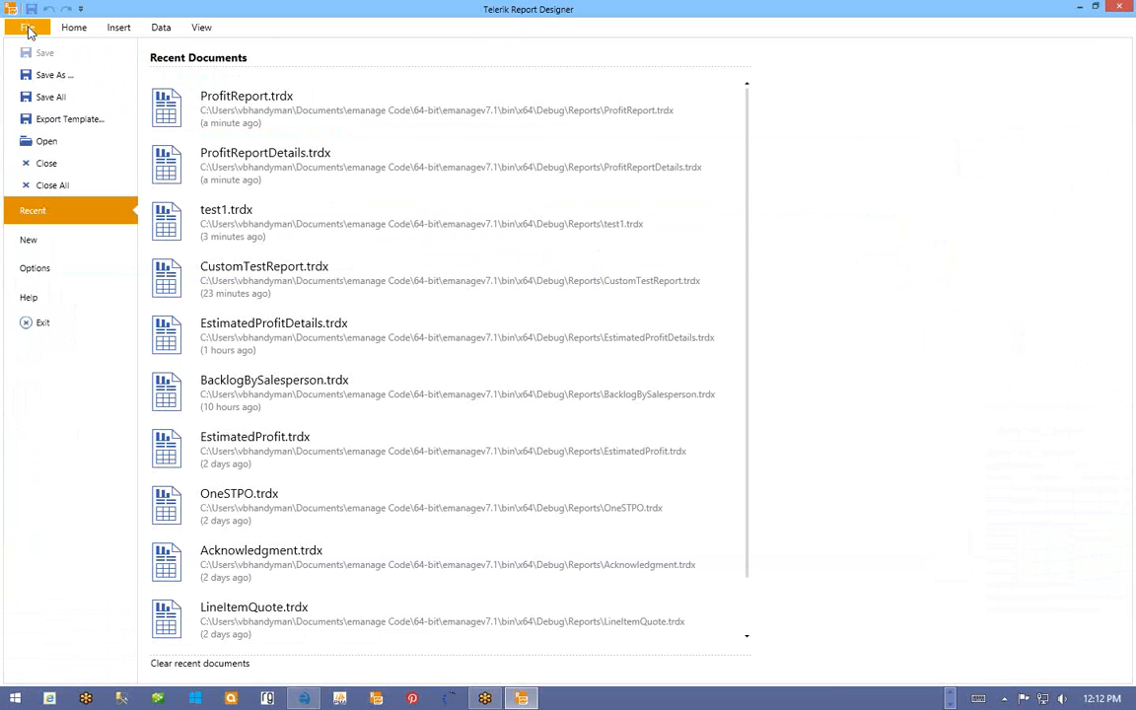
- Save ProfitReport as a copy named ProfitReportGroupedAndTotalled.trdx
{"action": "left_click", "coordinate": [61, 76]}
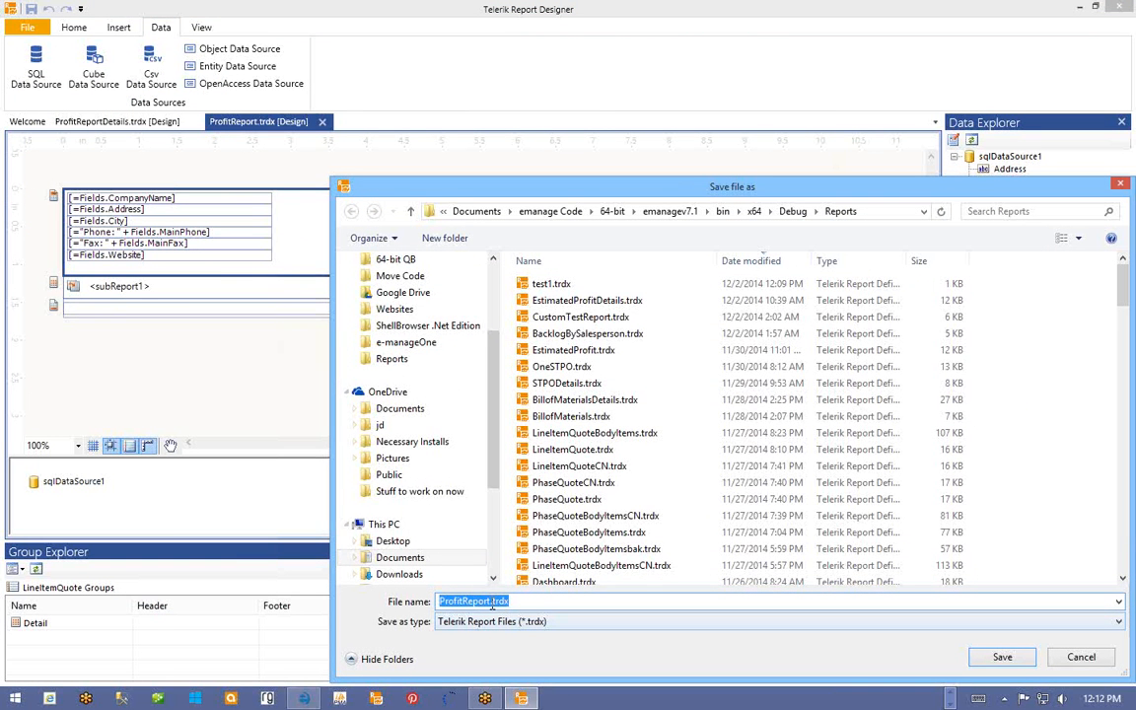
{"action": "left_click", "coordinate": [491, 603]}
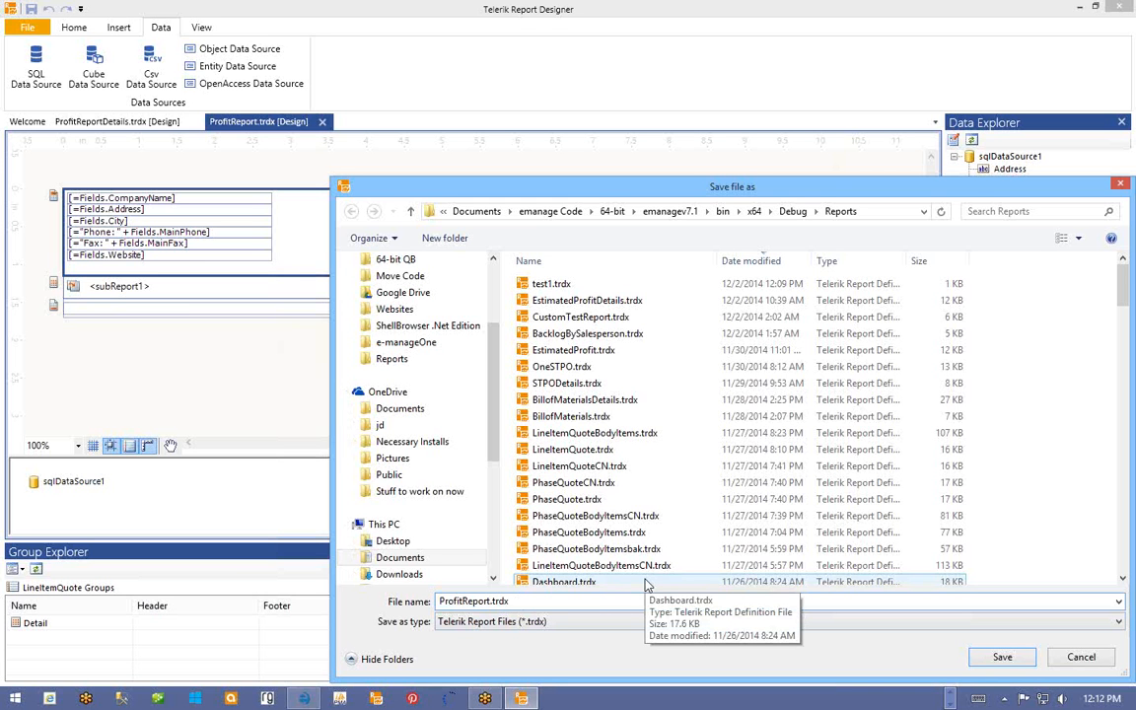
{"action": "type", "text": "GroupedAn"}
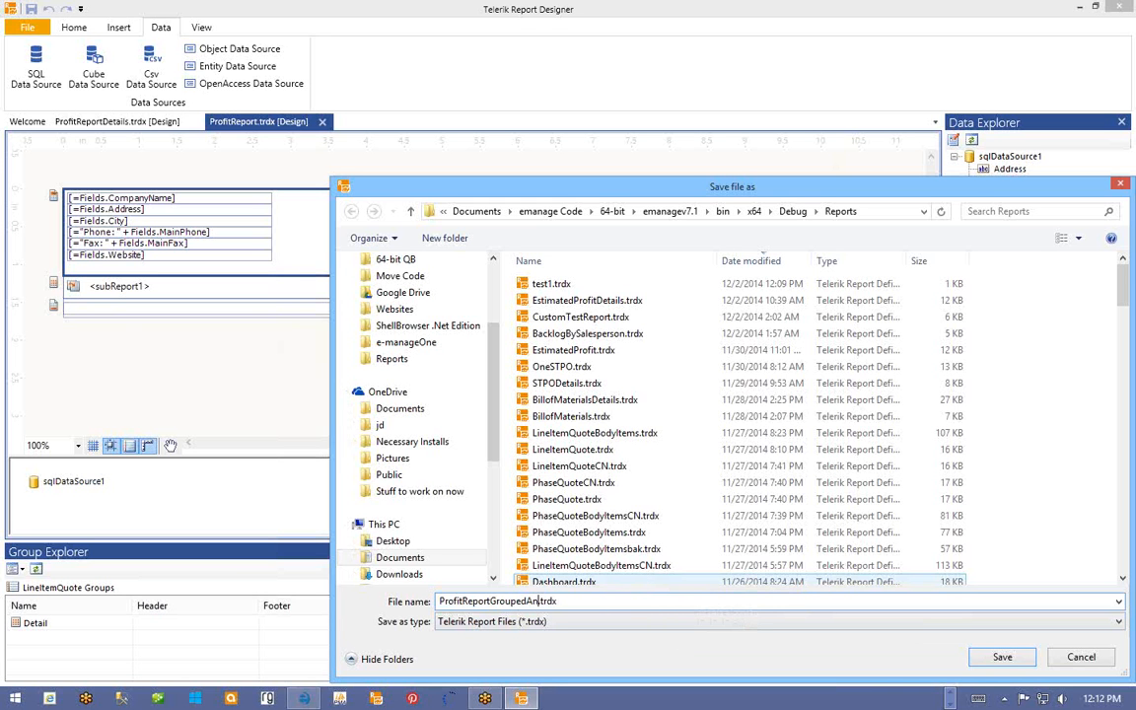
{"action": "type", "text": "dTotalled"}
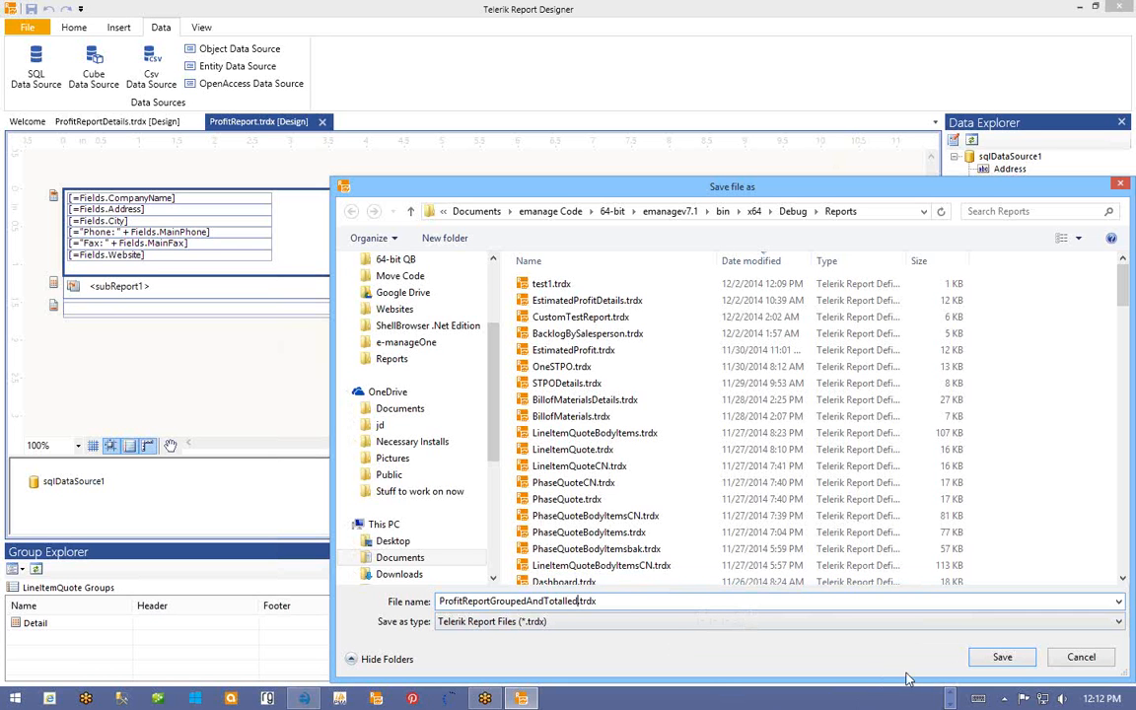
{"action": "left_click", "coordinate": [1002, 657]}
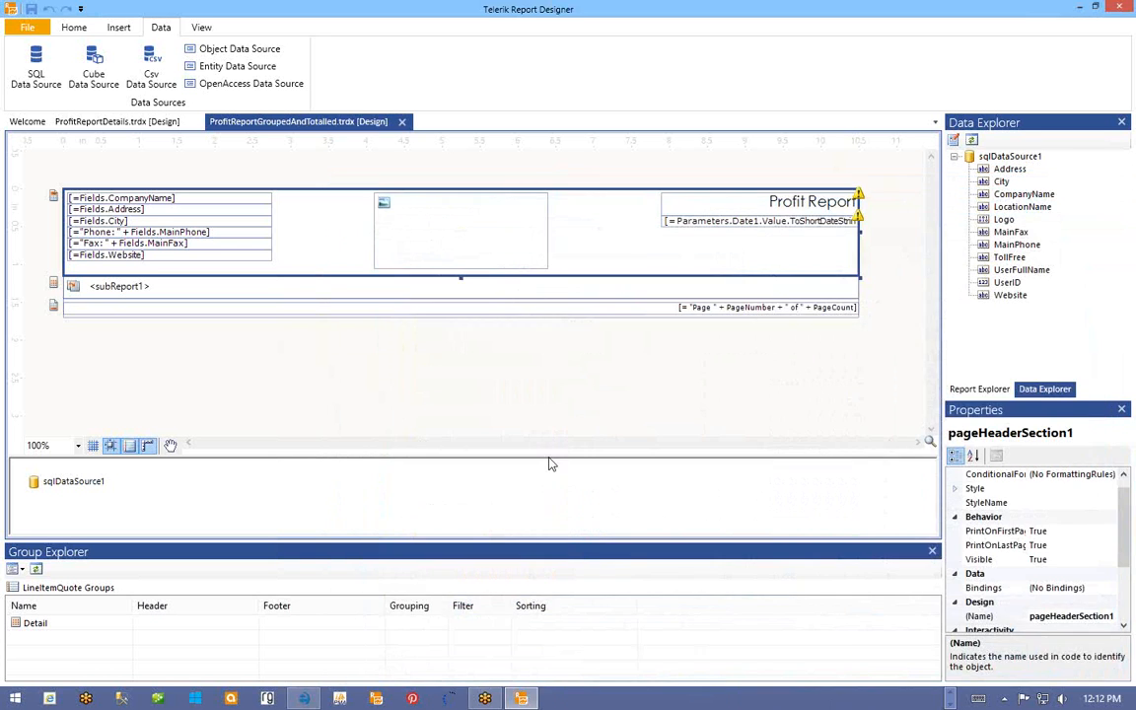
{"action": "left_click", "coordinate": [106, 122]}
- Save ProfitReportDetails as a copy named ProfitReportDetailsGroupedandTotalled.trdx
{"action": "left_click", "coordinate": [22, 25]}
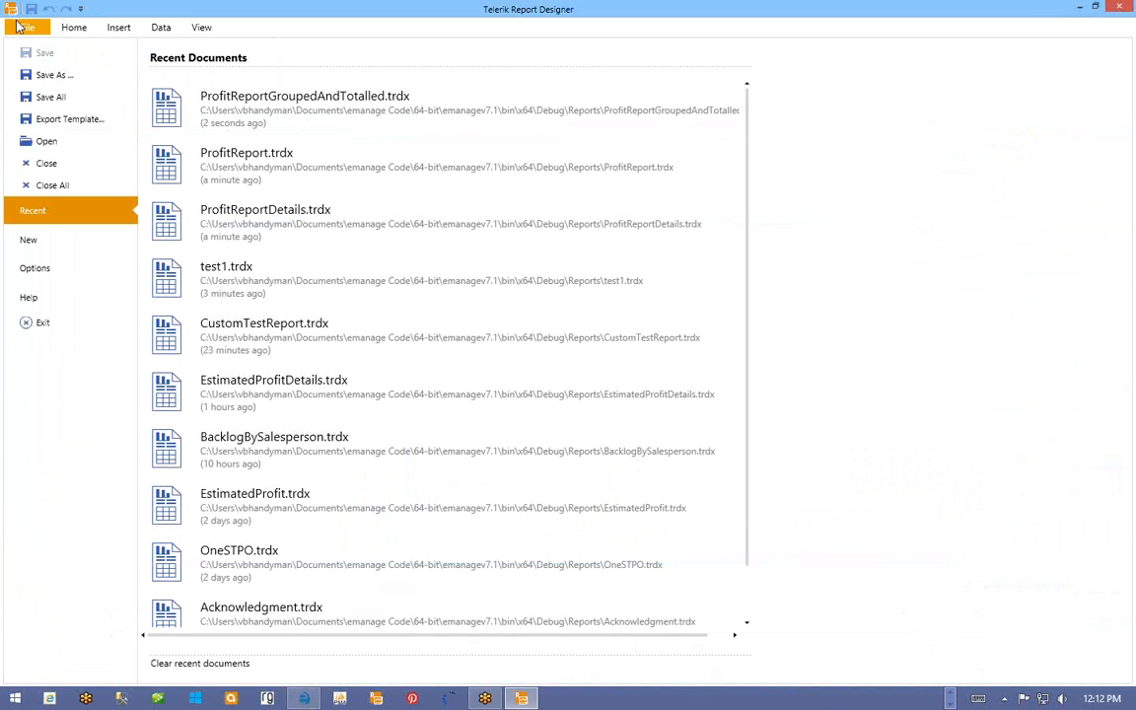
{"action": "left_click", "coordinate": [54, 75]}
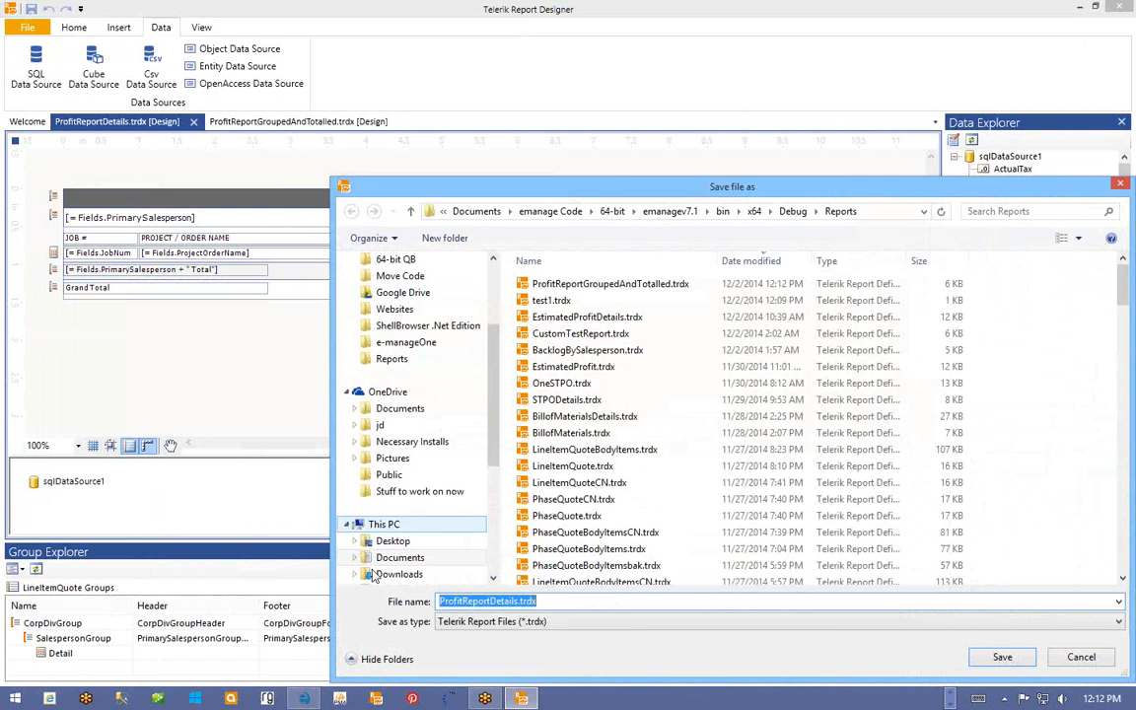
{"action": "left_click", "coordinate": [517, 601]}
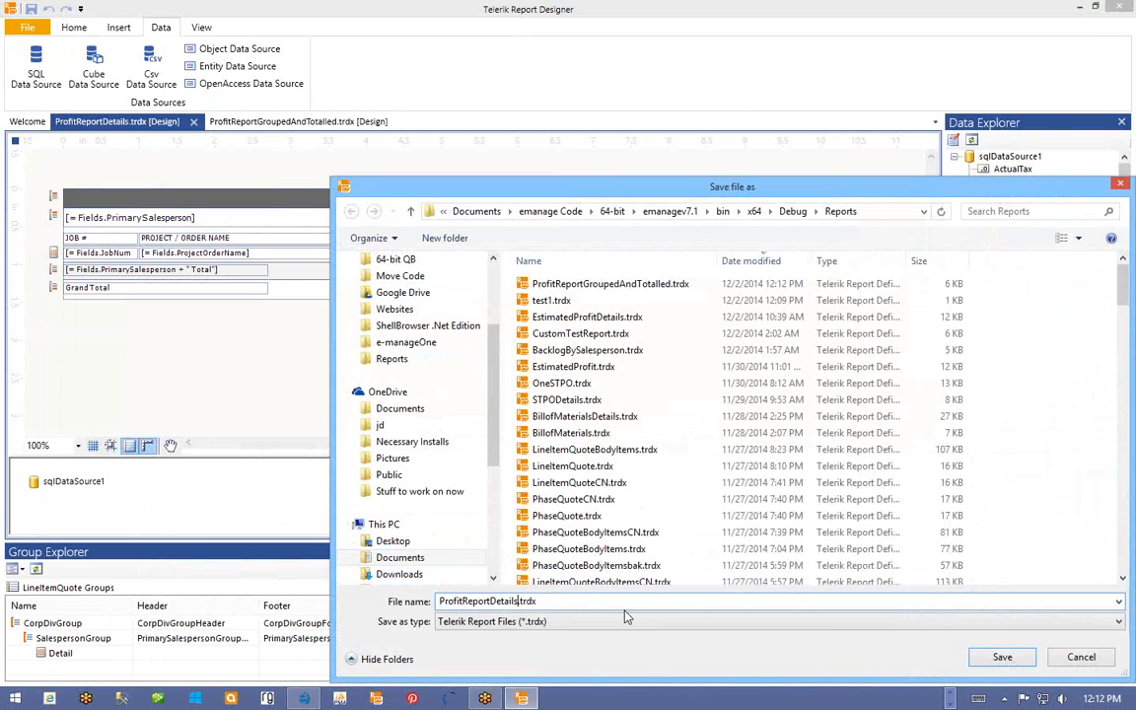
{"action": "type", "text": "GroupedandTotalled"}
{"action": "left_click", "coordinate": [999, 656]}
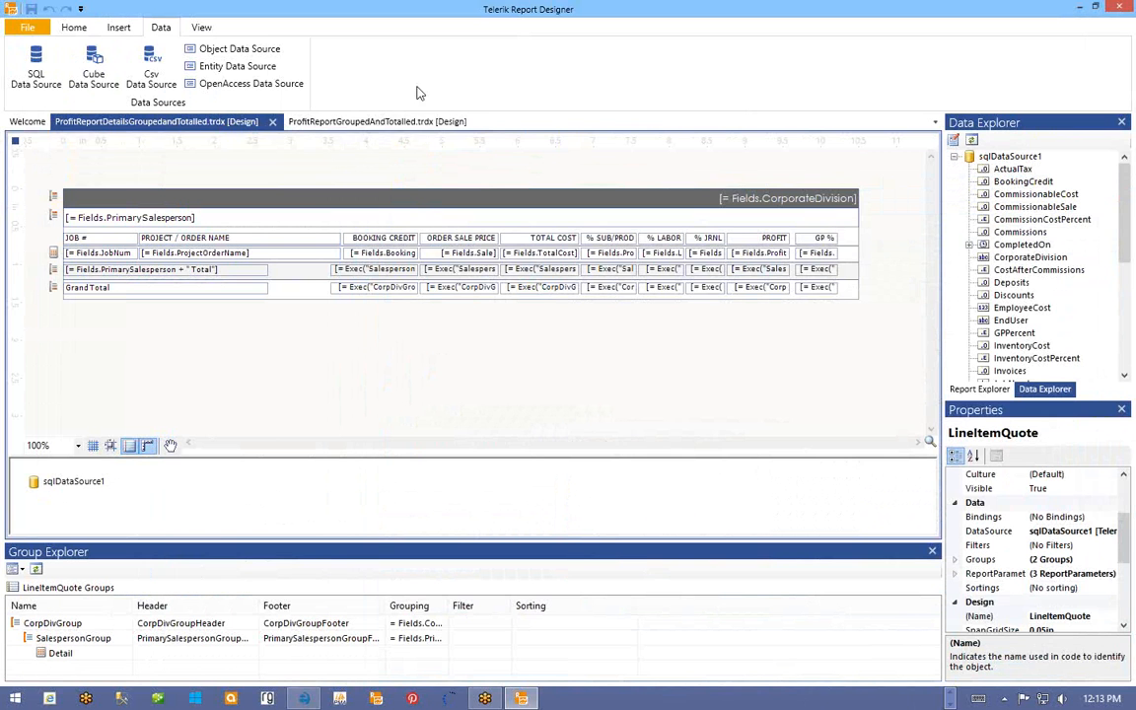
- Switch to the ProfitReportGroupedAndTotalled.trdx design showing the Profit Report title and subReport1
{"action": "left_click", "coordinate": [373, 122]}
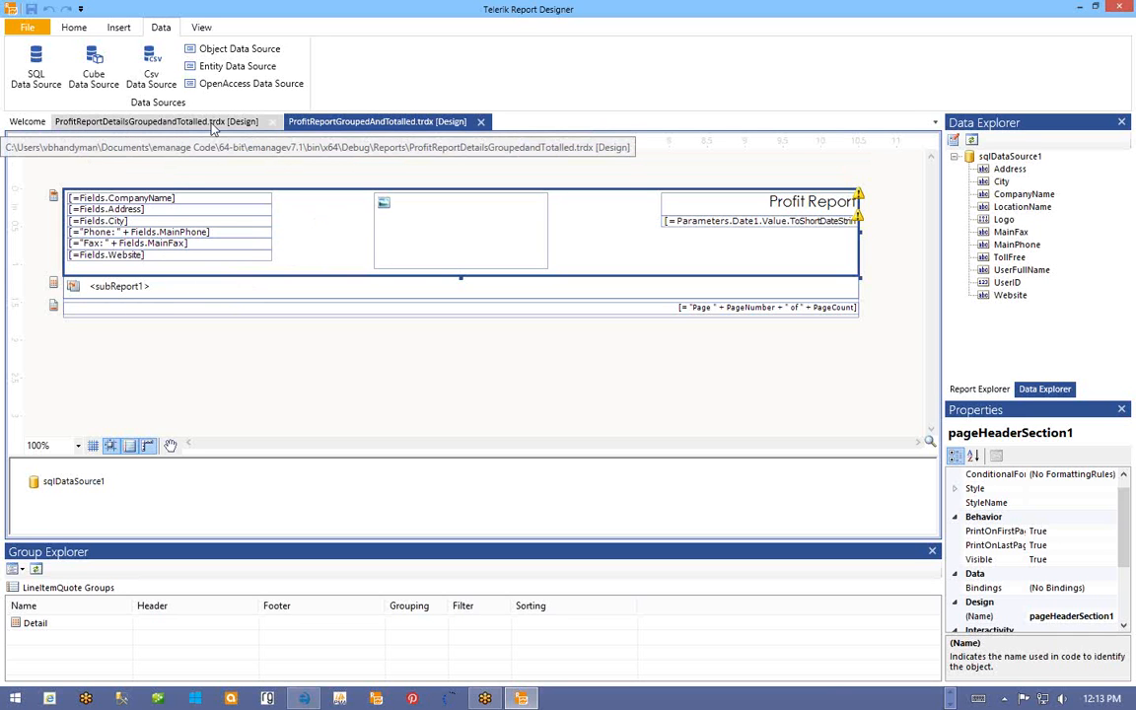
- Point subReport1's ReportSource to ProfitReportDetailsGroupedandTotalled.trdx and save the report
{"action": "left_click", "coordinate": [141, 287]}
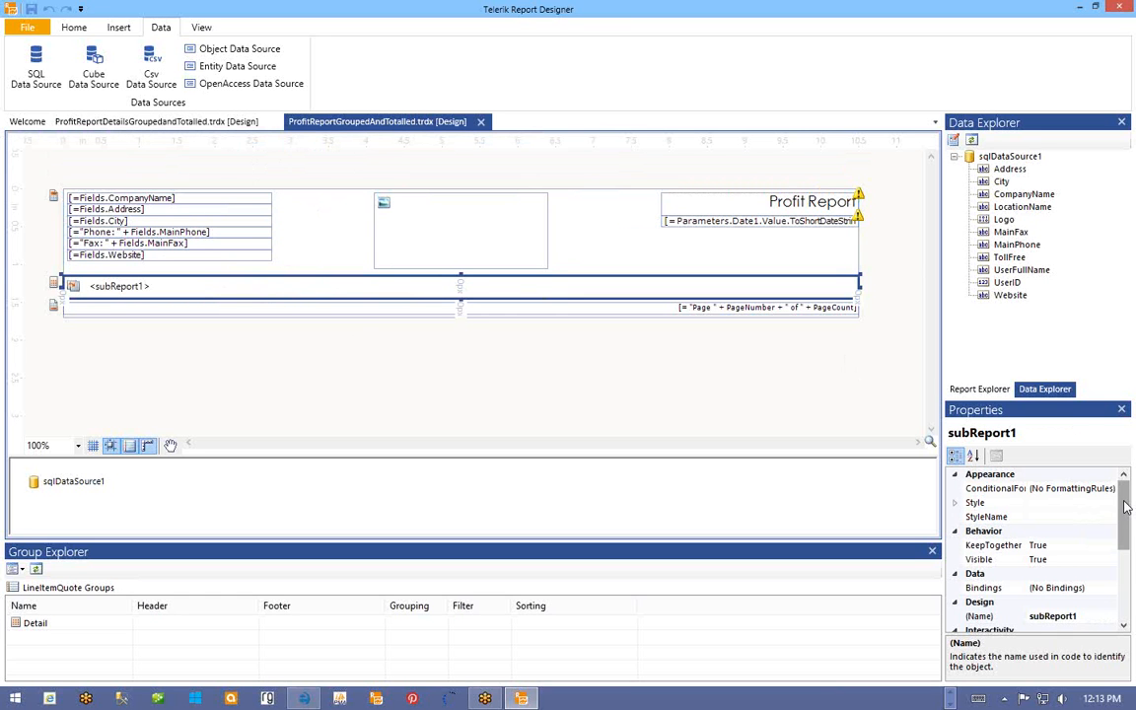
{"action": "left_click_drag", "start_coordinate": [1130, 511], "coordinate": [1122, 584]}
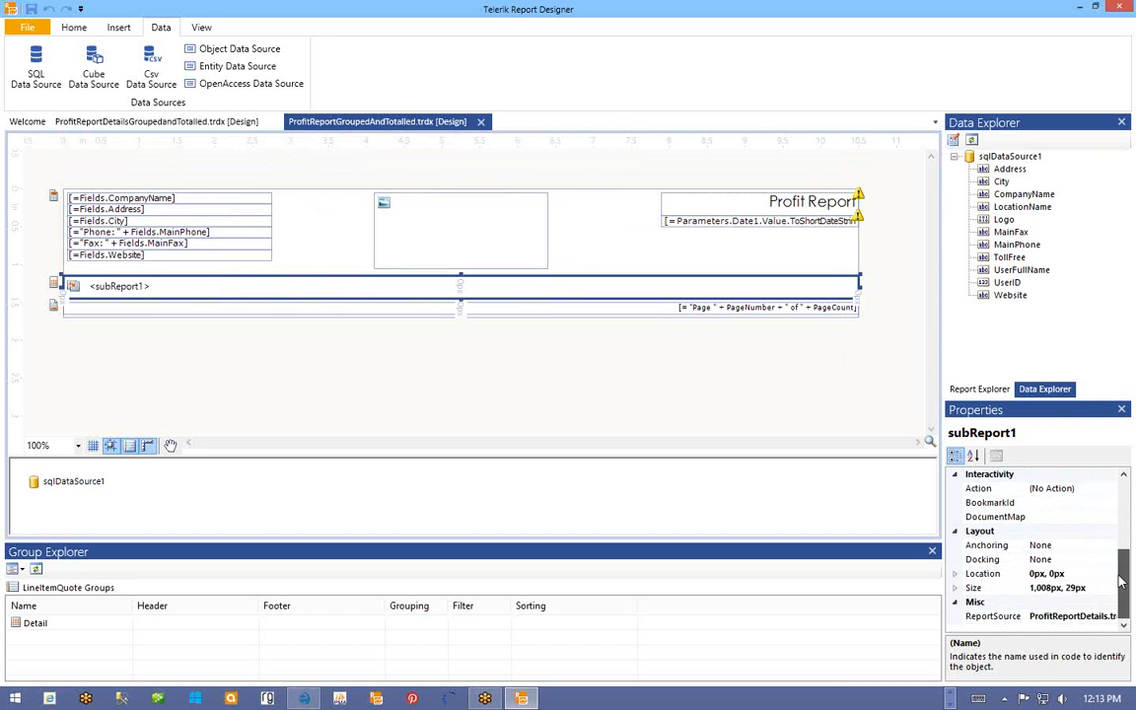
{"action": "left_click", "coordinate": [1002, 618]}
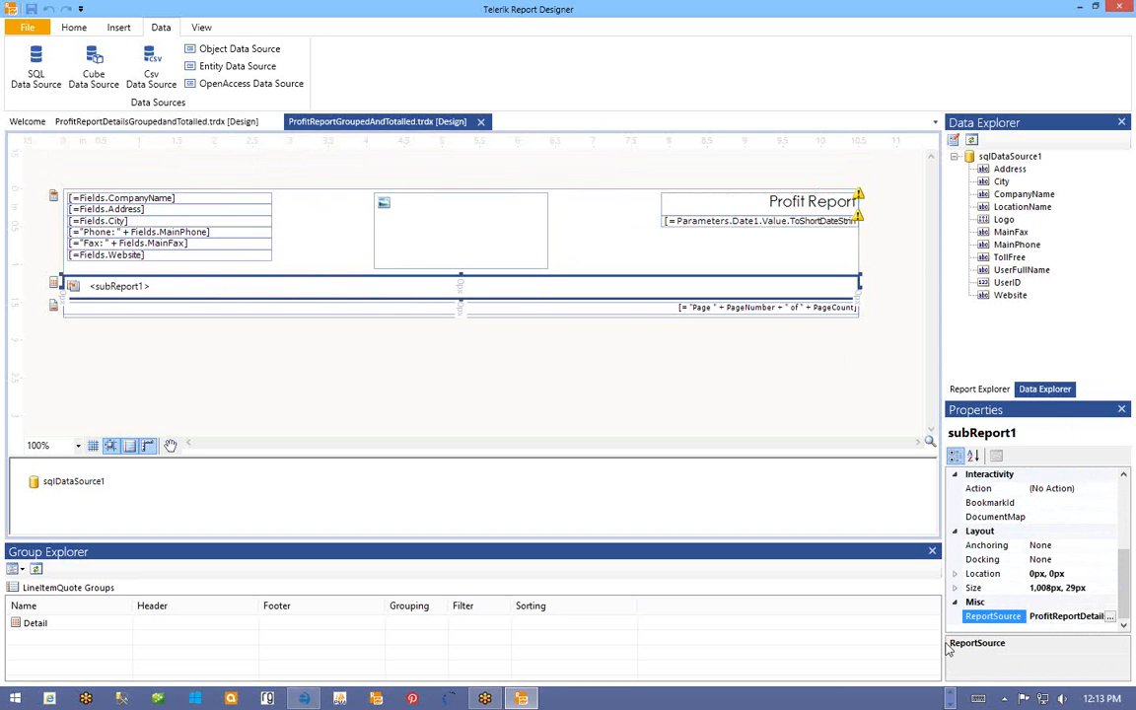
{"action": "left_click", "coordinate": [1111, 617]}
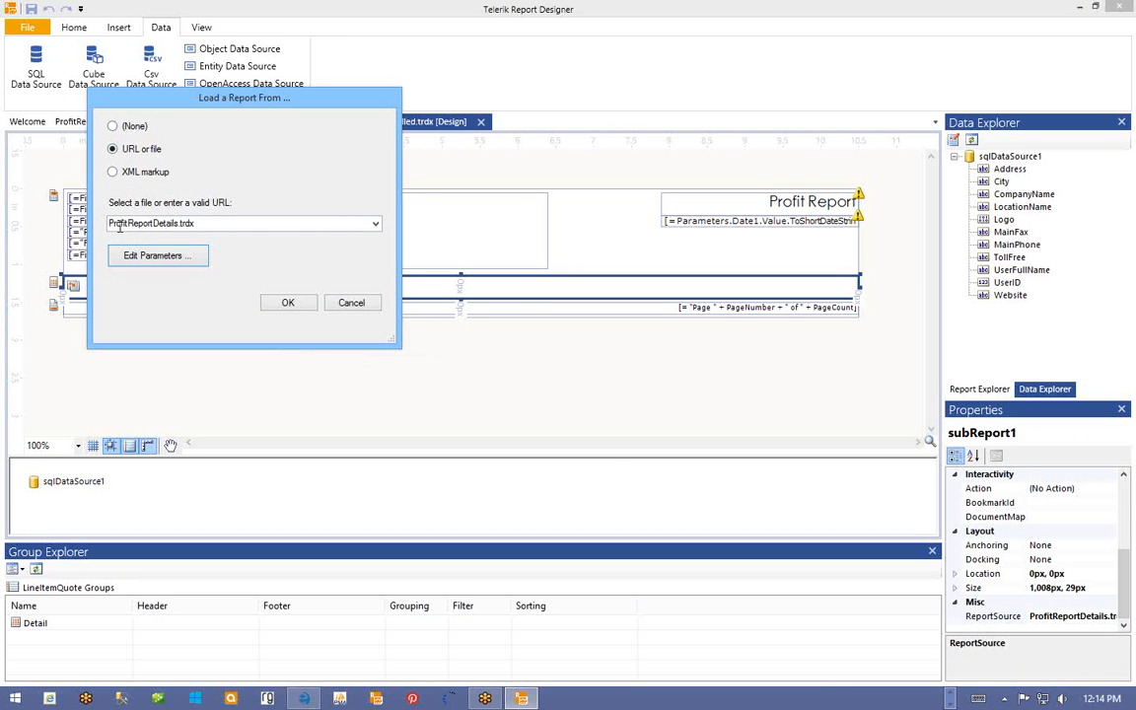
{"action": "double_click", "coordinate": [178, 223]}
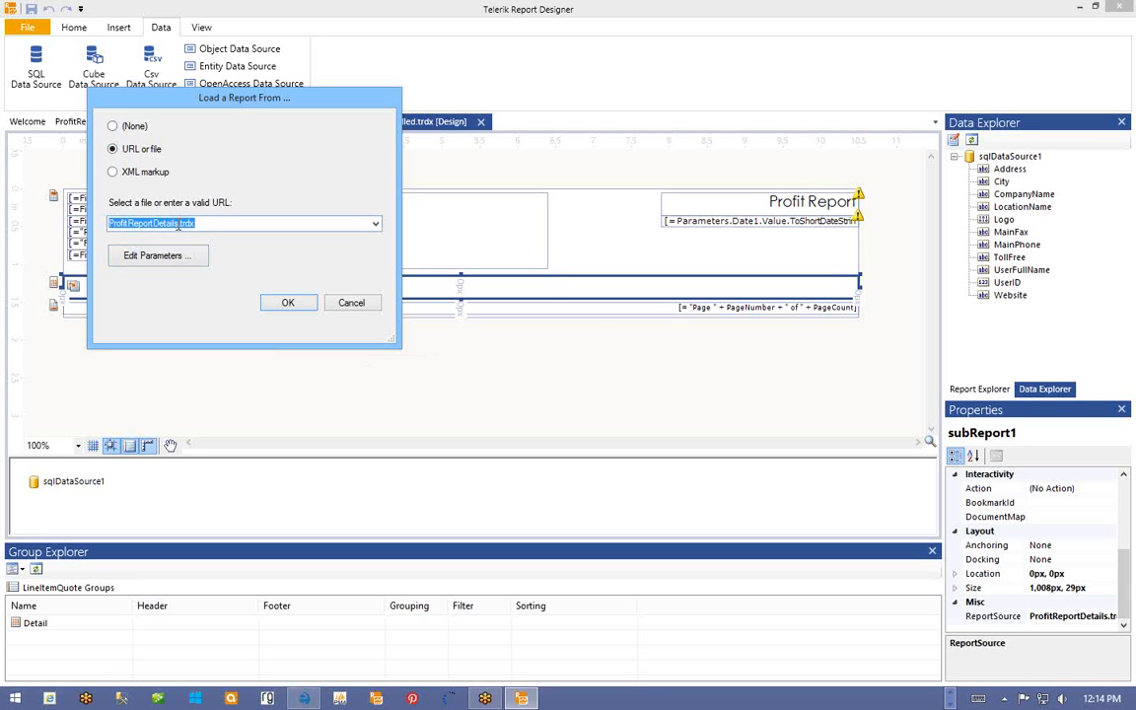
{"action": "left_click", "coordinate": [162, 223]}
{"action": "left_click_drag", "start_coordinate": [202, 102], "coordinate": [398, 146]}
{"action": "type", "text": "Group"}
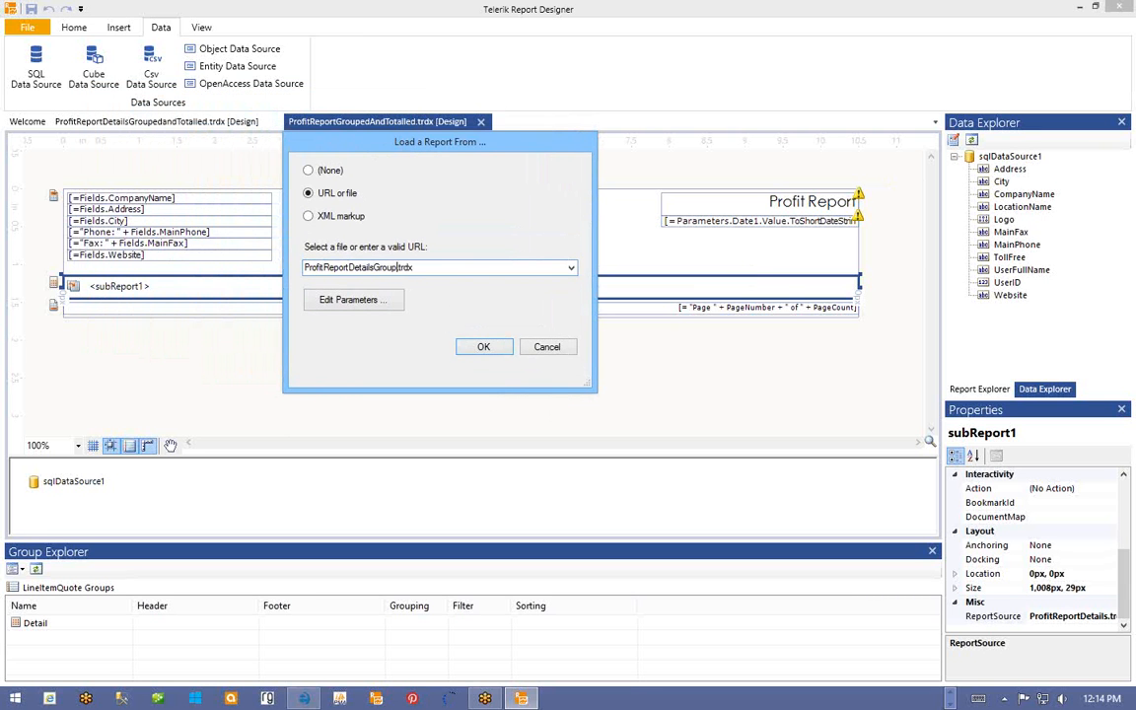
{"action": "type", "text": "edandTotalled"}
{"action": "left_click", "coordinate": [485, 347]}
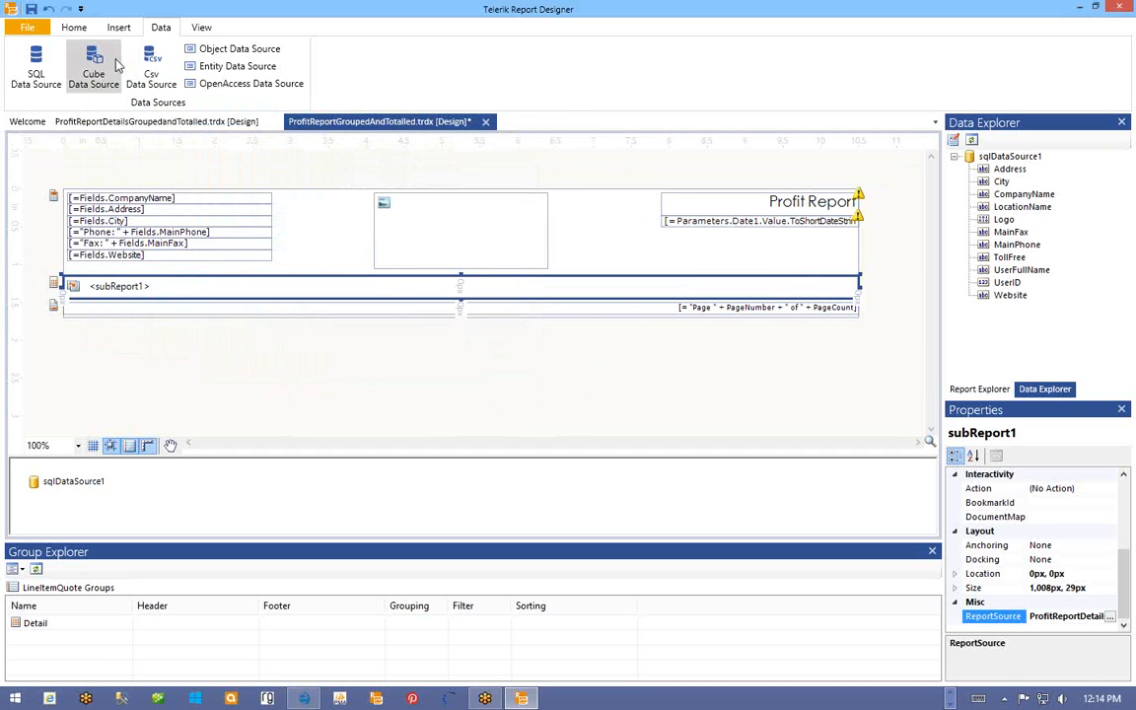
{"action": "left_click", "coordinate": [30, 8]}
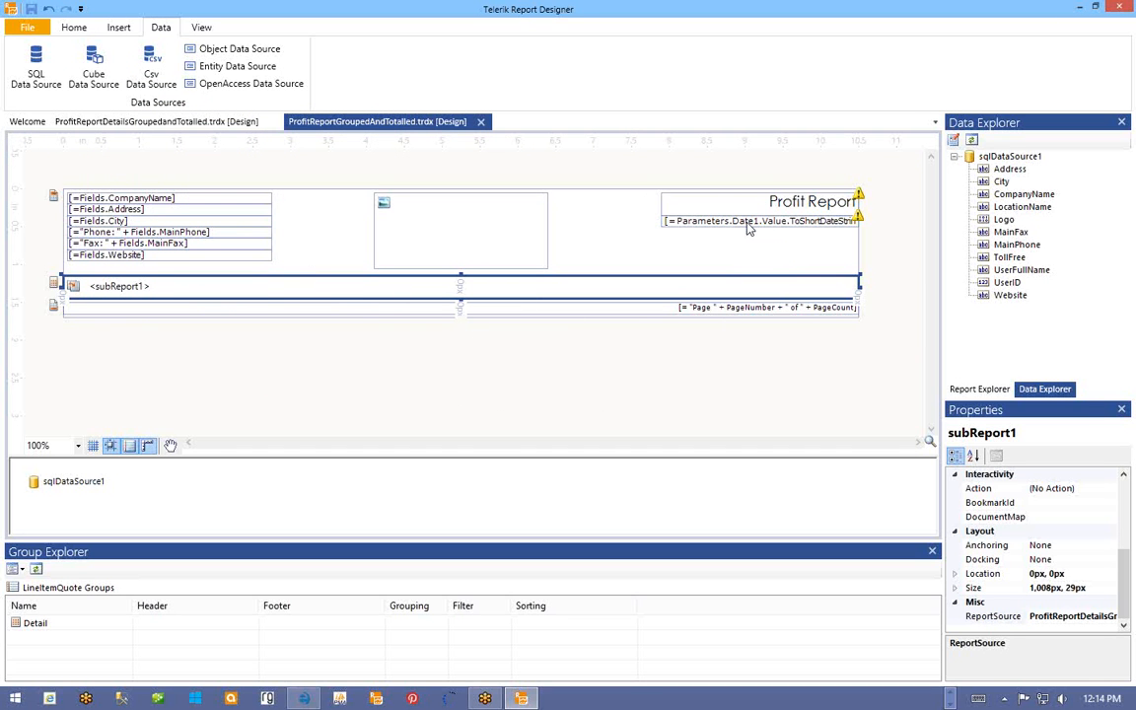
- Close ProfitReportGroupedAndTotalled and select the % SUB/PROD cells in the details report
{"action": "left_click", "coordinate": [482, 122]}
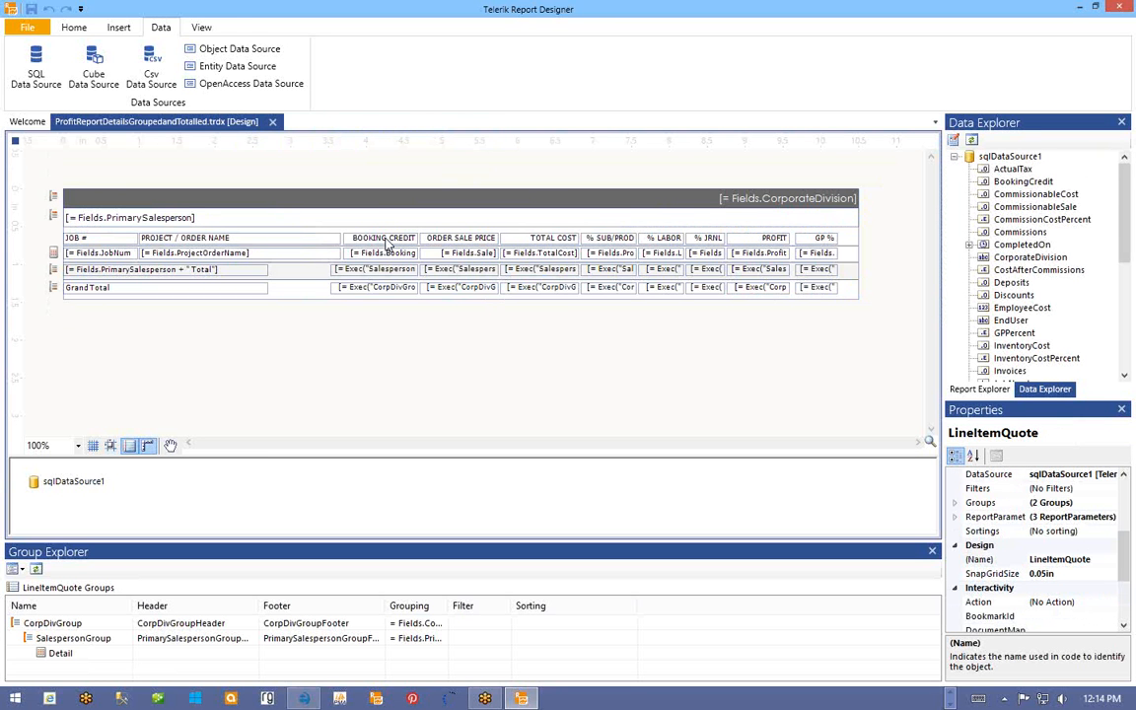
{"action": "left_click", "coordinate": [50, 197]}
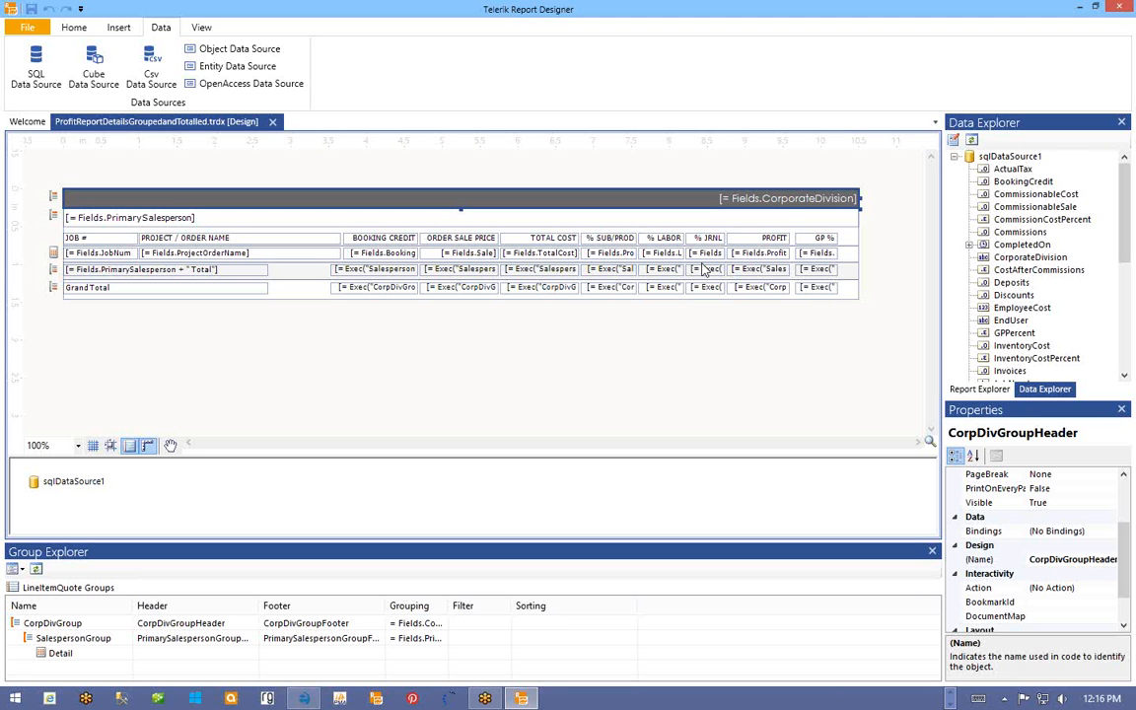
{"action": "left_click", "coordinate": [611, 255]}
{"action": "left_click", "coordinate": [607, 238]}
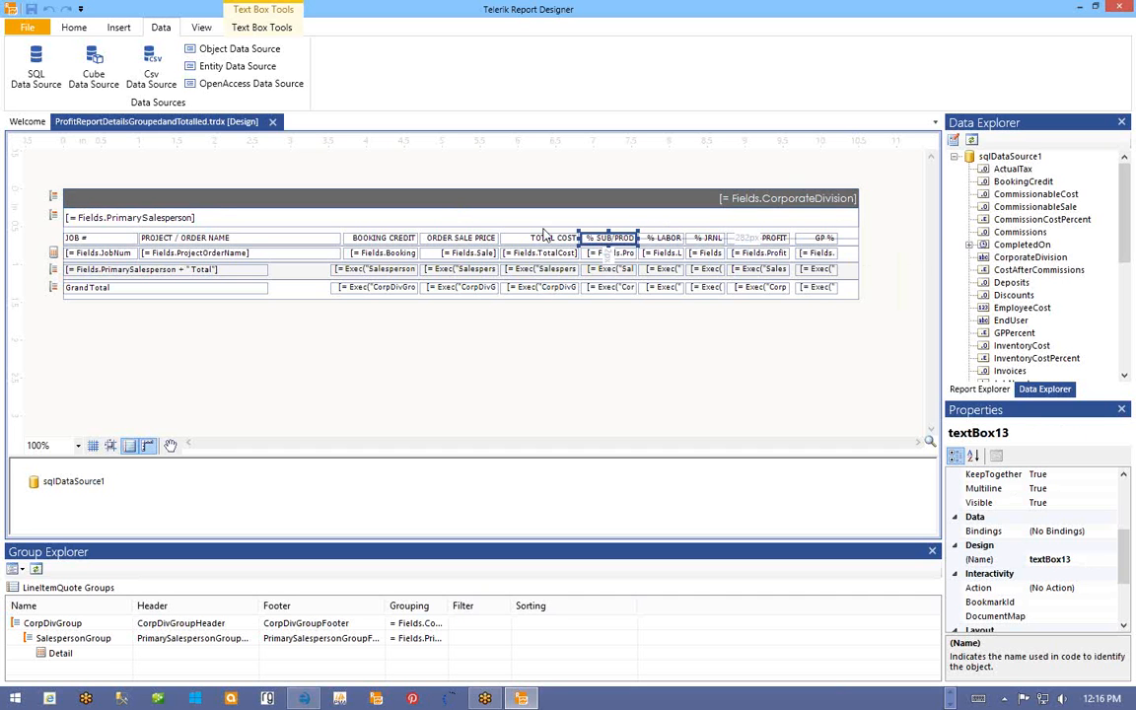
- Rename the % SUB/PROD header to 'Prod / Sub Co' and narrow the project name column to 236px
{"action": "double_click", "coordinate": [610, 237]}
{"action": "type", "text": "Prod / Sub"}
{"action": "type", "text": " Co"}
{"action": "left_click", "coordinate": [551, 216]}
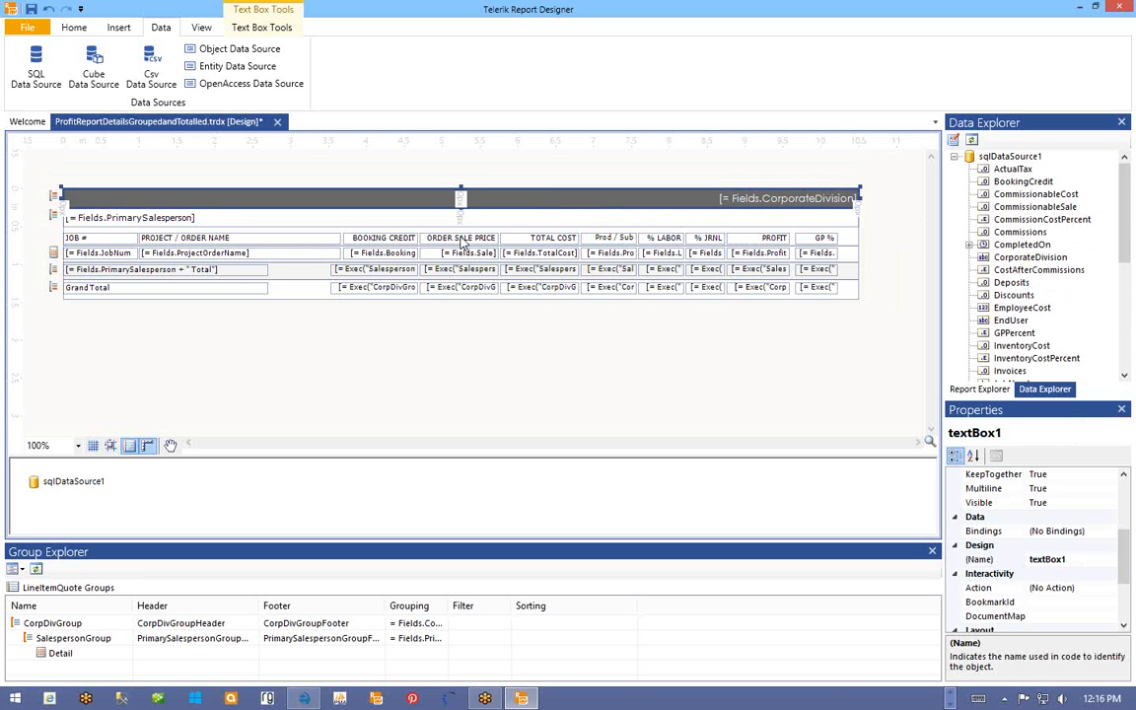
{"action": "left_click", "coordinate": [298, 241]}
{"action": "left_click", "coordinate": [298, 254], "text": "ctrl"}
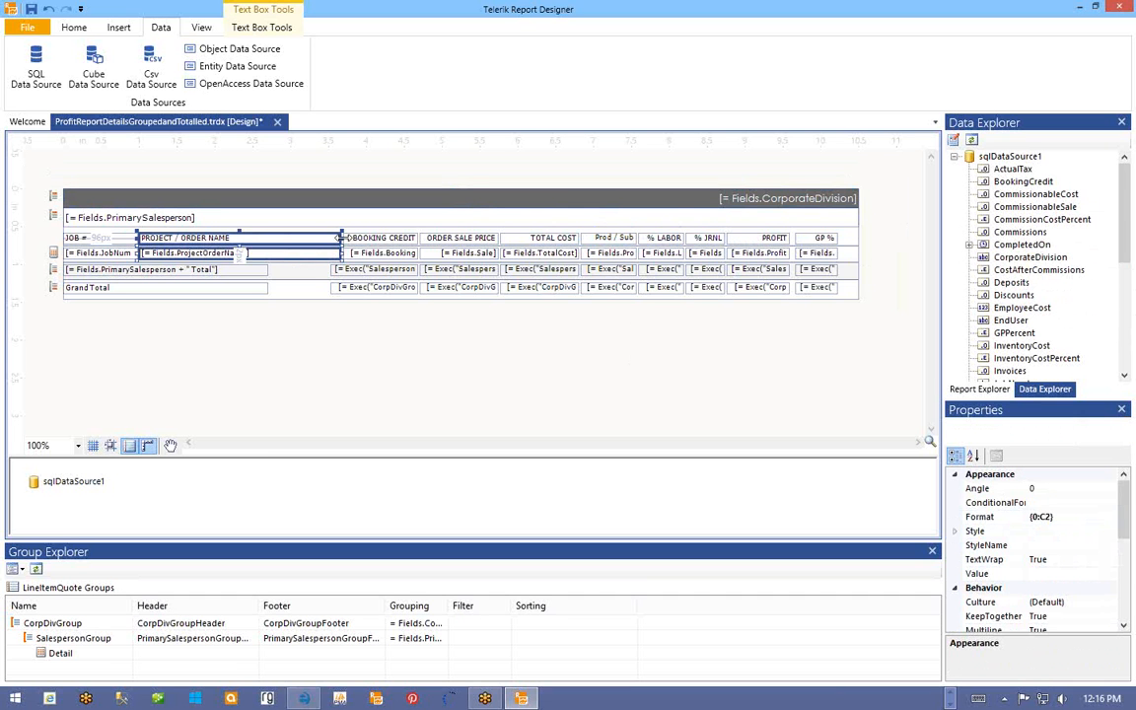
{"action": "left_click_drag", "start_coordinate": [342, 238], "coordinate": [331, 238]}
- Nudge the BOOKING CREDIT, ORDER SALE PRICE and TOTAL COST columns left across all rows
{"action": "left_click", "coordinate": [375, 237]}
{"action": "left_click", "coordinate": [380, 252], "text": "ctrl"}
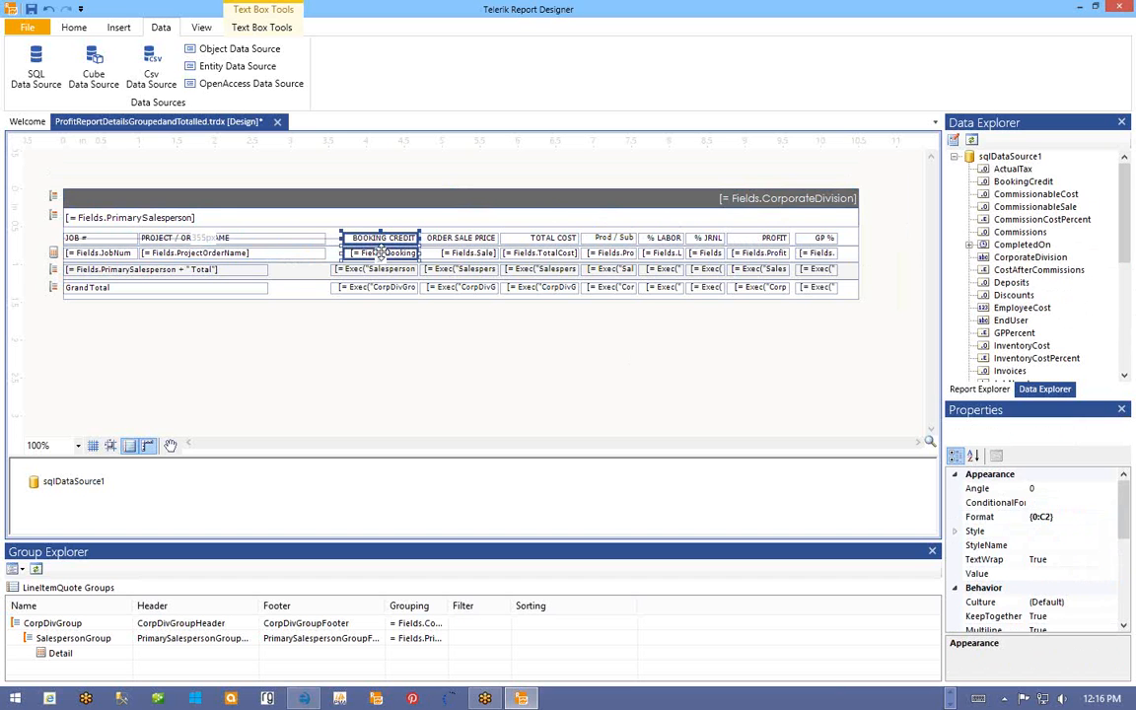
{"action": "left_click", "coordinate": [375, 269], "text": "ctrl"}
{"action": "left_click", "coordinate": [375, 287], "text": "ctrl"}
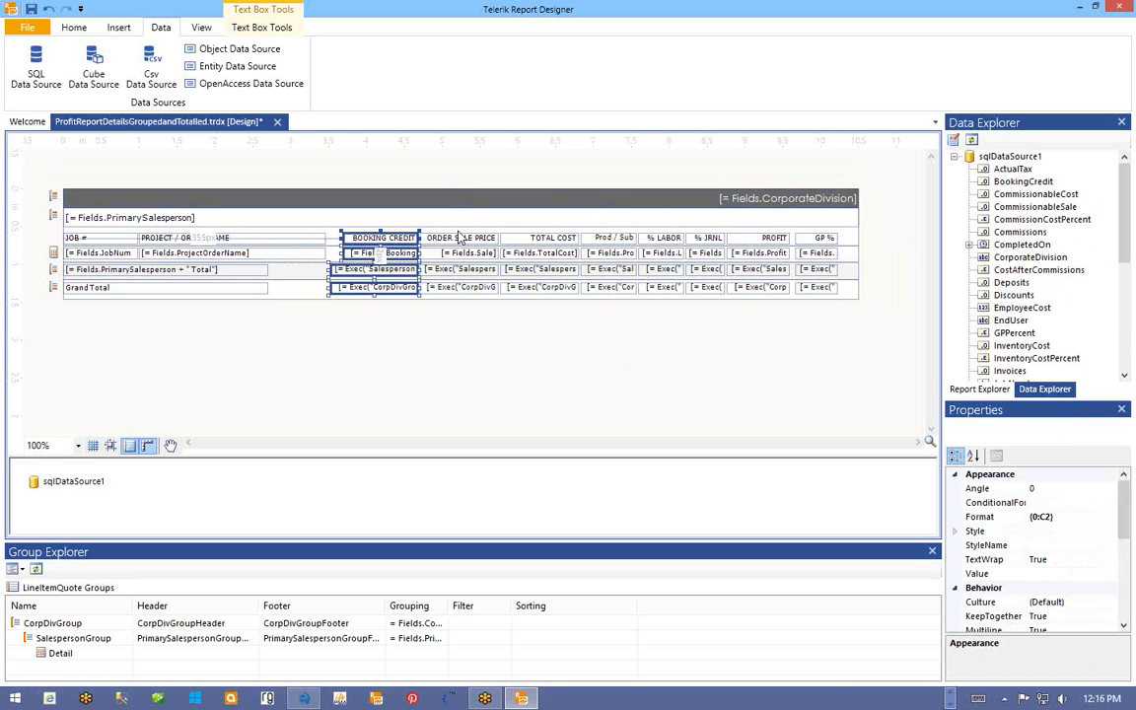
{"action": "left_click", "coordinate": [459, 238], "text": "ctrl"}
{"action": "left_click", "coordinate": [457, 253], "text": "ctrl"}
{"action": "left_click", "coordinate": [454, 269], "text": "ctrl"}
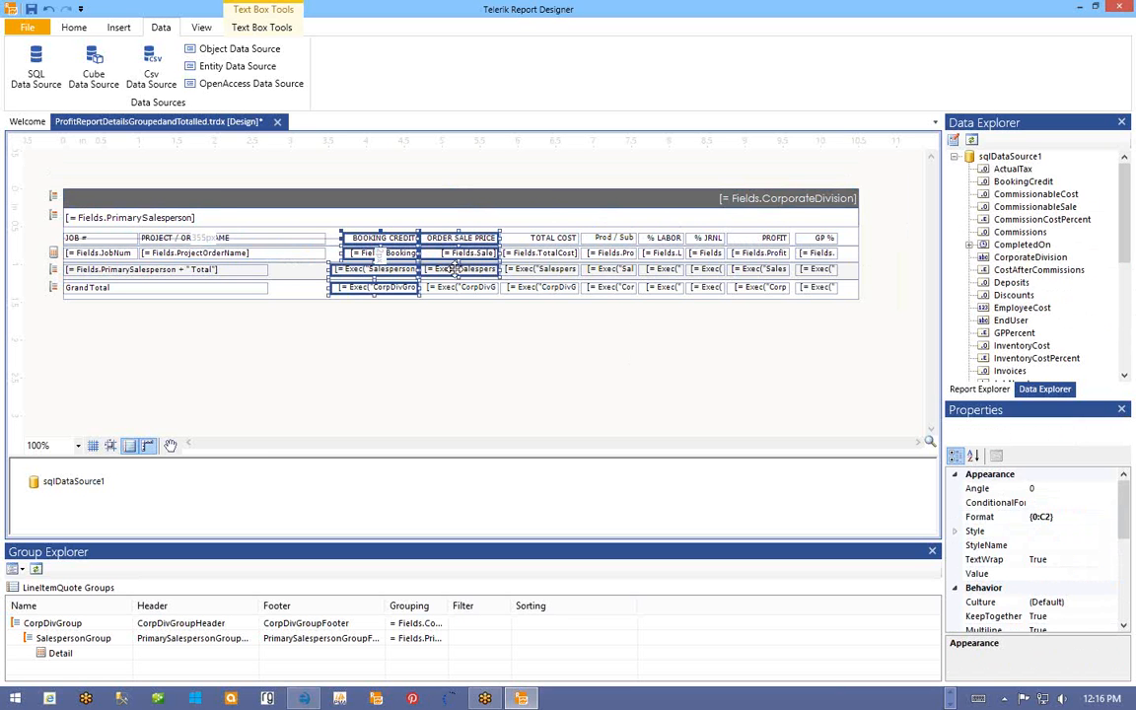
{"action": "left_click", "coordinate": [458, 287], "text": "ctrl"}
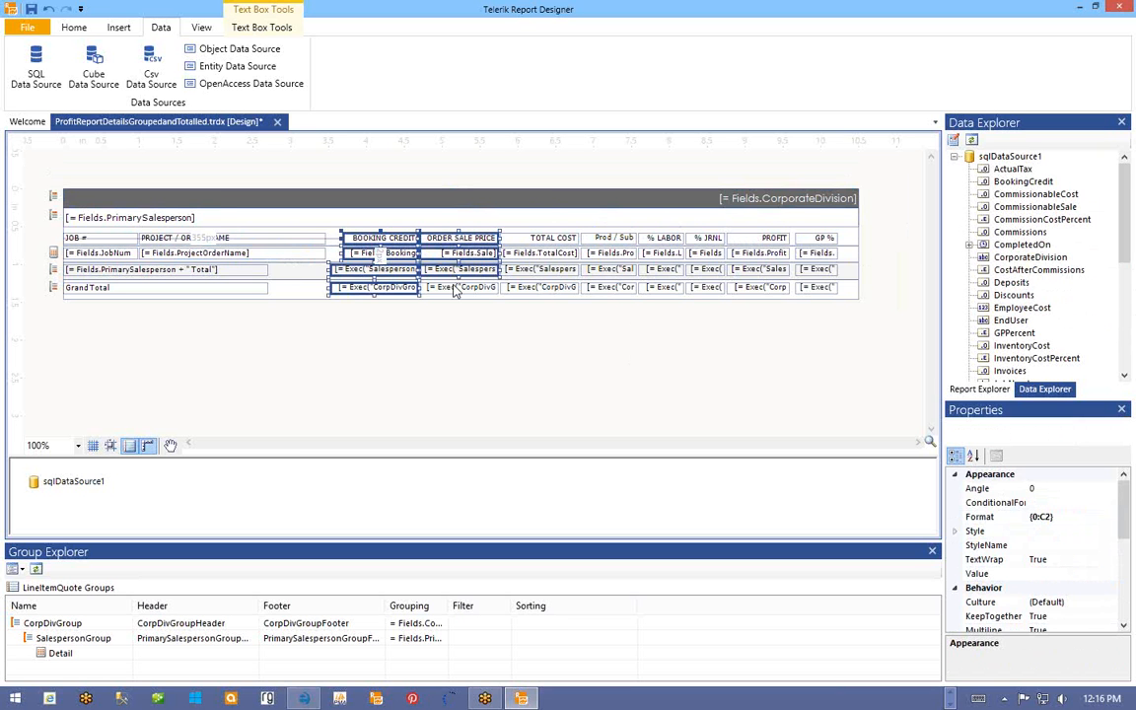
{"action": "left_click", "coordinate": [538, 238], "text": "ctrl"}
{"action": "left_click", "coordinate": [538, 253], "text": "ctrl"}
{"action": "left_click", "coordinate": [536, 269], "text": "ctrl"}
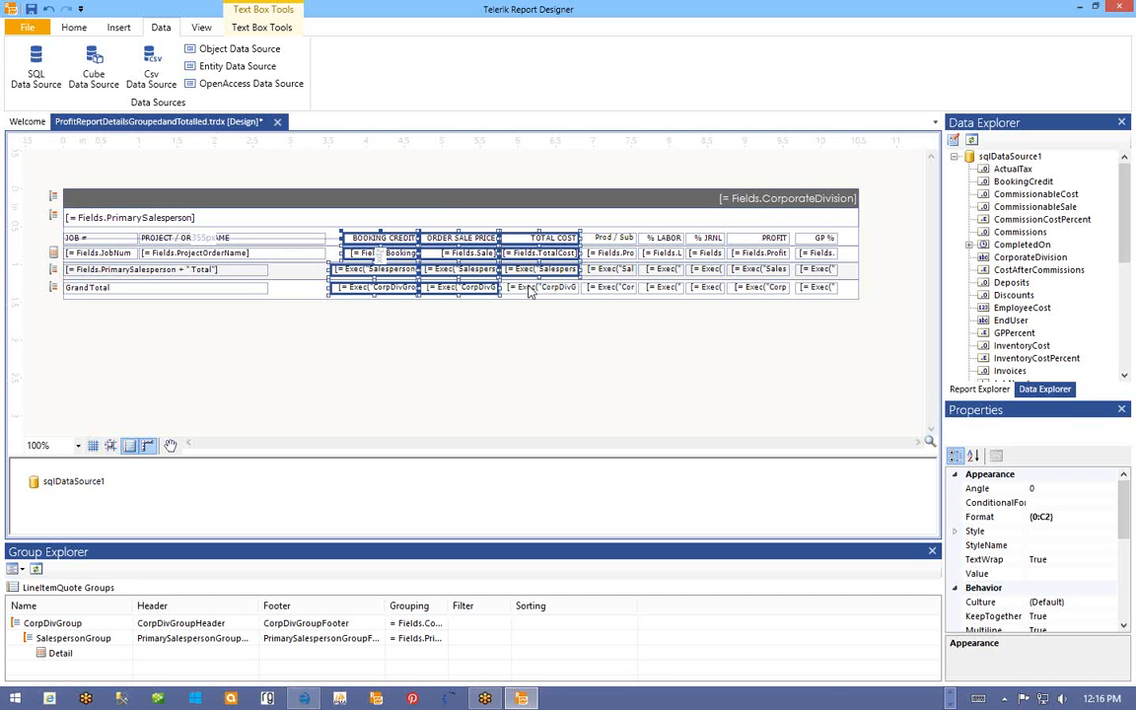
{"action": "left_click", "coordinate": [530, 288], "text": "ctrl"}
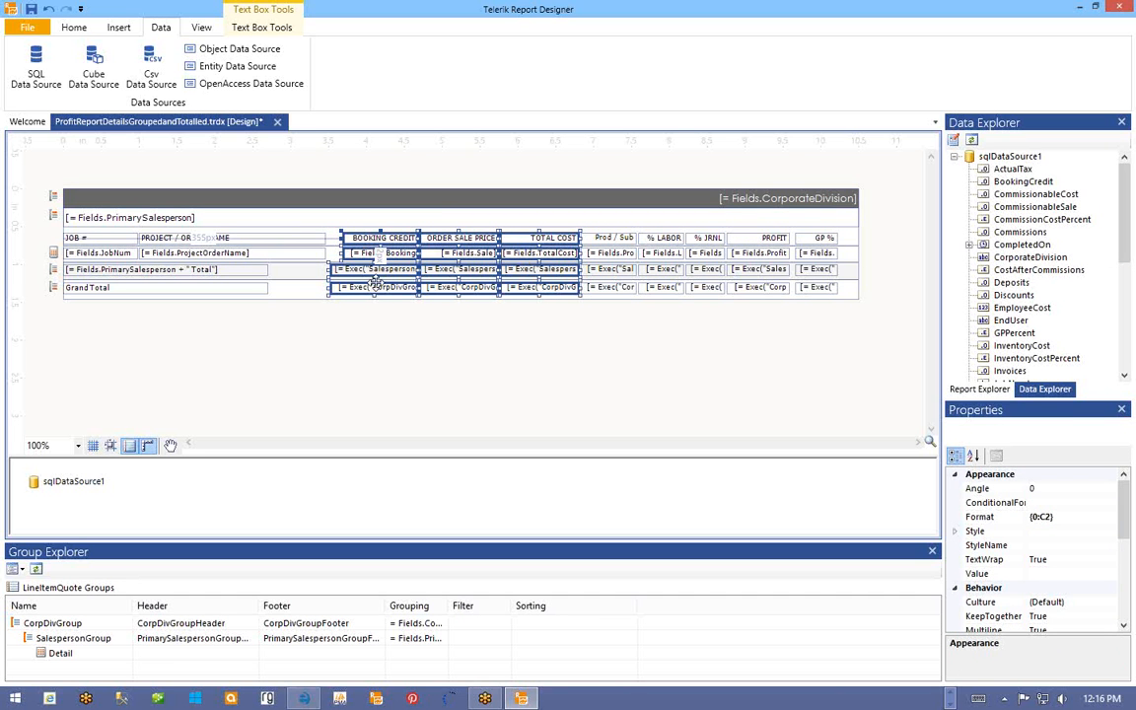
{"action": "key", "text": "Left"}
{"action": "key", "text": "Left"}
{"action": "key", "text": "Left"}
{"action": "key", "text": "Left"}
{"action": "key", "text": "Left"}
{"action": "key", "text": "Left"}
{"action": "key", "text": "Left"}
{"action": "key", "text": "Left"}
{"action": "key", "text": "Left"}
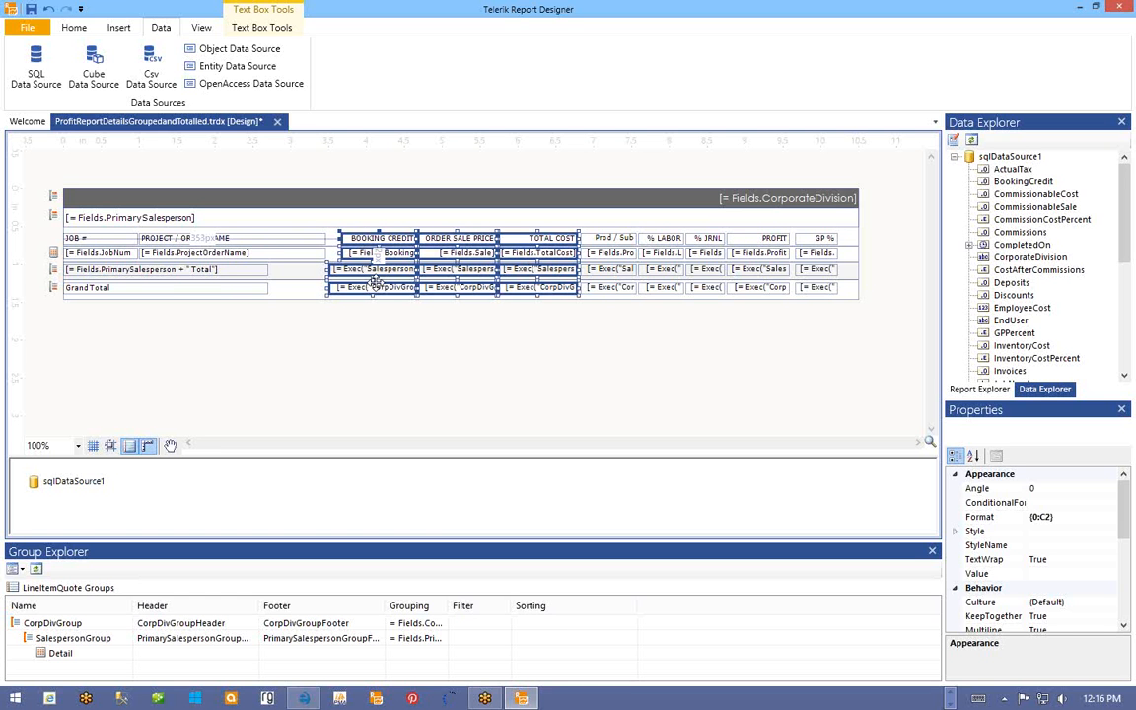
{"action": "key", "text": "Left"}
{"action": "key", "text": "Left"}
{"action": "key", "text": "Left"}
{"action": "key", "text": "Left"}
{"action": "key", "text": "Left"}
{"action": "key", "text": "Left"}
{"action": "key", "text": "Left"}
{"action": "key", "text": "Left"}
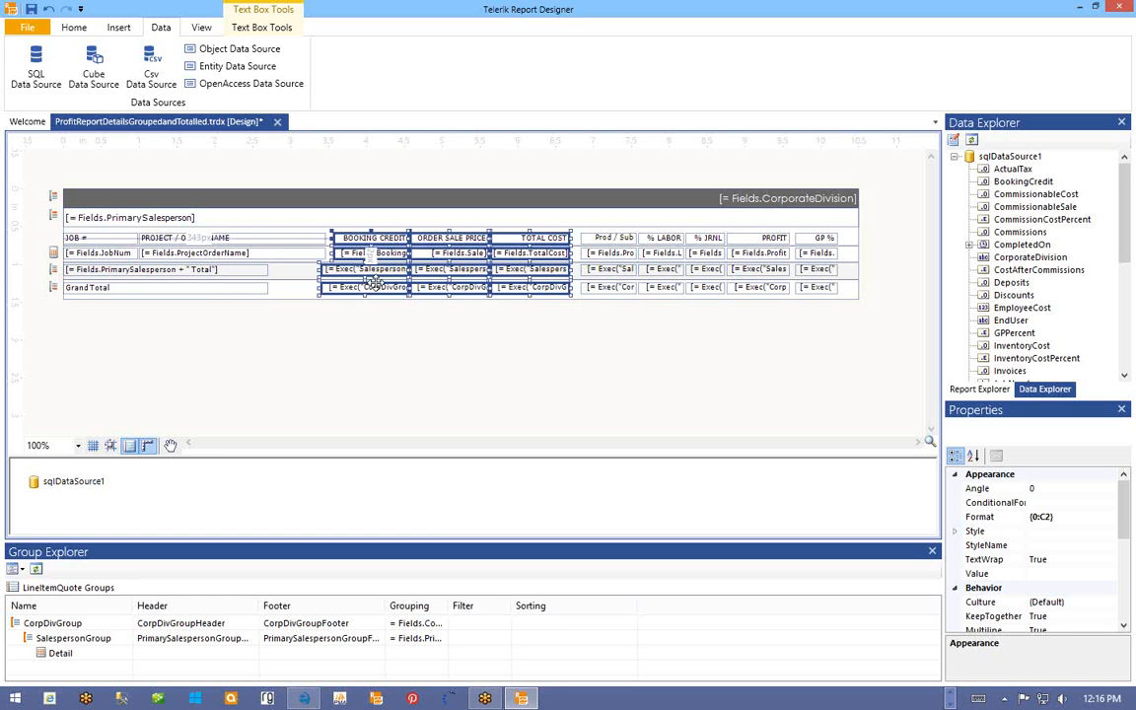
{"action": "key", "text": "Left"}
{"action": "key", "text": "Left"}
{"action": "key", "text": "Left"}
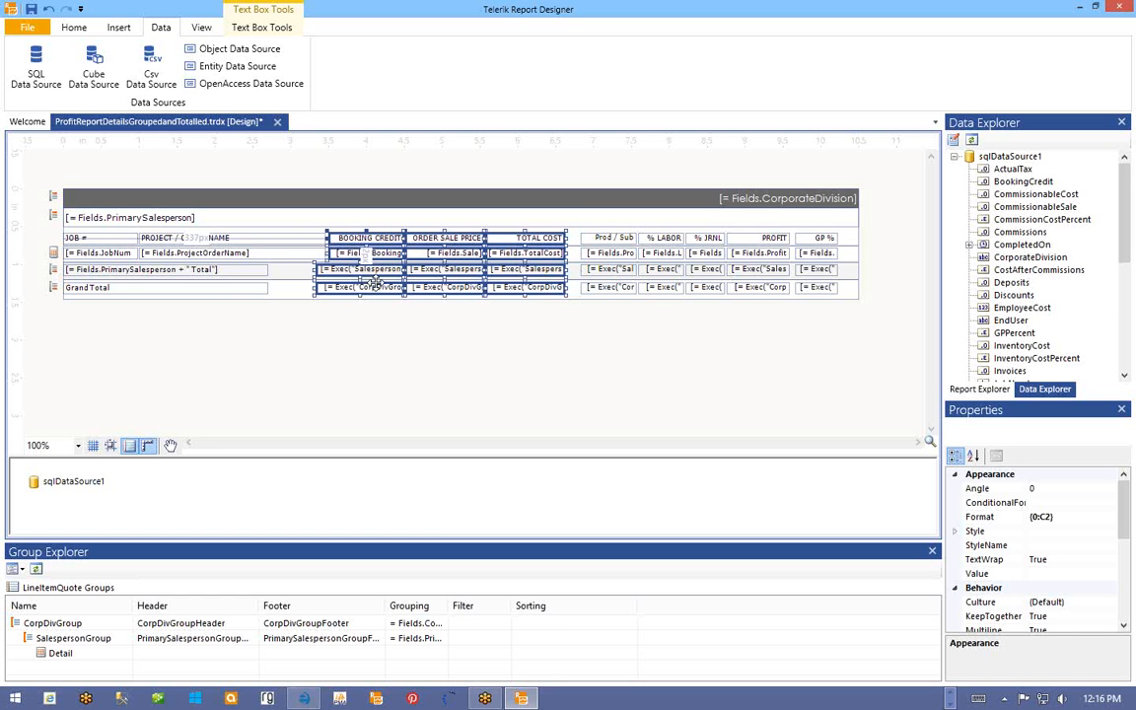
{"action": "key", "text": "Left"}
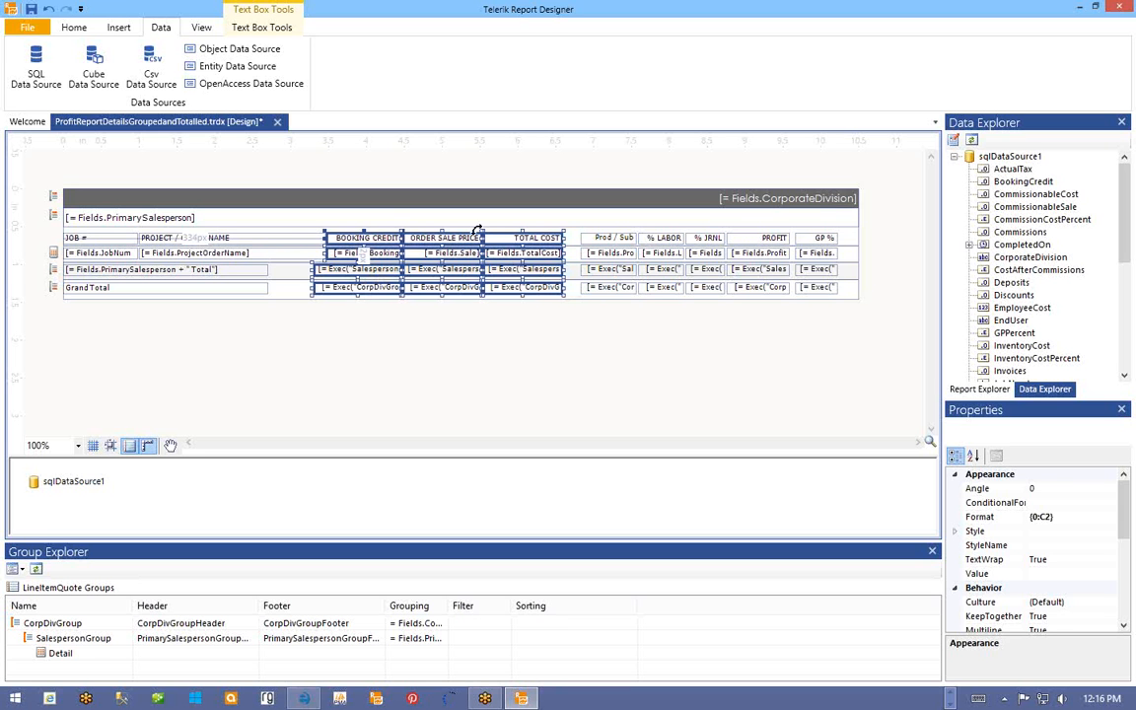
- Shift the Prod / Sub Cost column left and widen it so the full header shows
{"action": "left_click", "coordinate": [621, 239]}
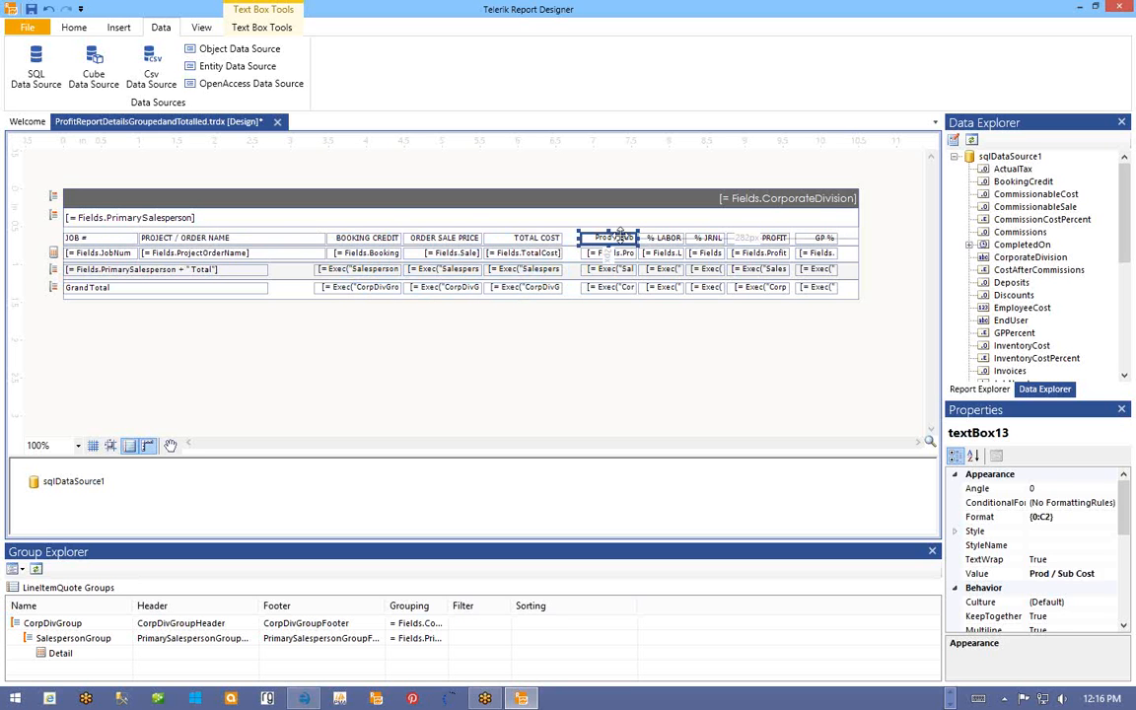
{"action": "left_click", "coordinate": [620, 255], "text": "ctrl"}
{"action": "left_click", "coordinate": [619, 270], "text": "ctrl"}
{"action": "left_click", "coordinate": [616, 287], "text": "ctrl"}
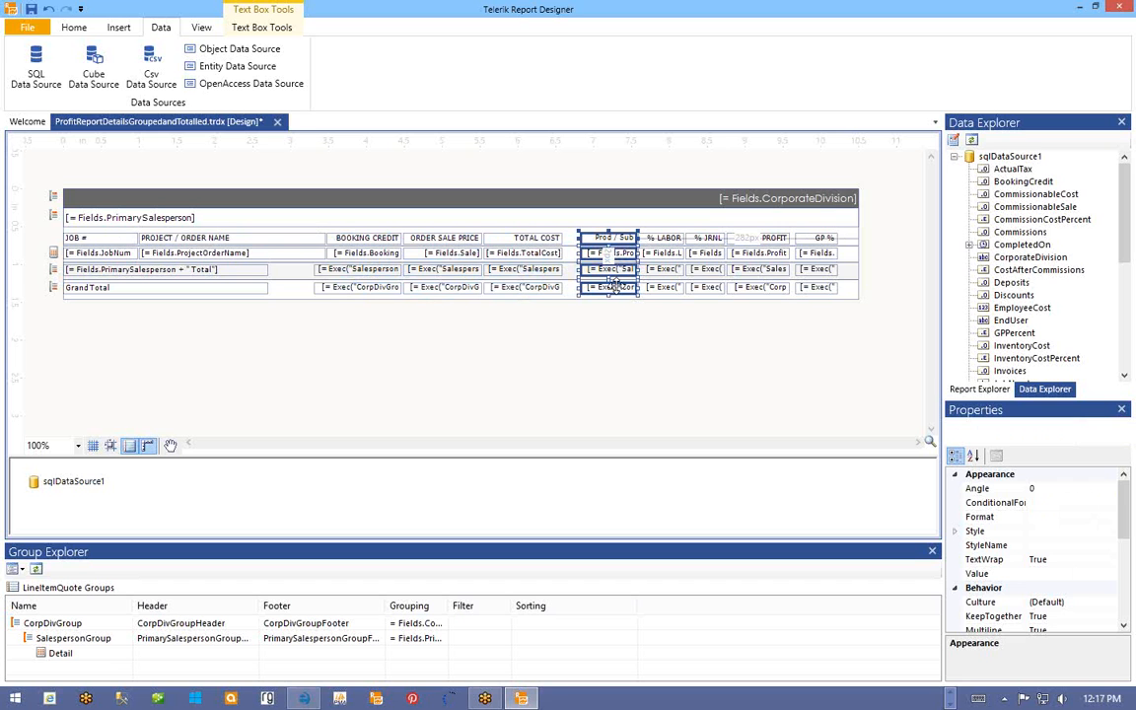
{"action": "key", "text": "Left"}
{"action": "key", "text": "Left"}
{"action": "key", "text": "Left"}
{"action": "key", "text": "Left"}
{"action": "key", "text": "Left"}
{"action": "key", "text": "Left"}
{"action": "key", "text": "Left"}
{"action": "key", "text": "Left"}
{"action": "key", "text": "Left"}
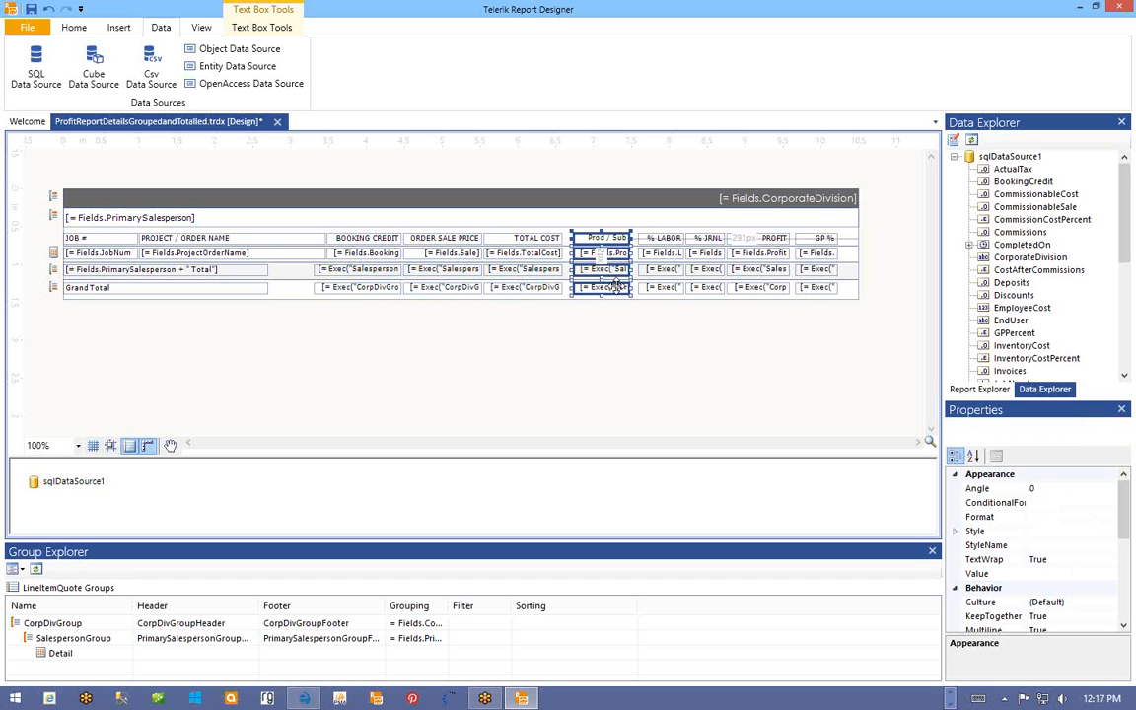
{"action": "key", "text": "Left"}
{"action": "key", "text": "Left"}
{"action": "key", "text": "Left"}
{"action": "key", "text": "Left"}
{"action": "key", "text": "Left"}
{"action": "key", "text": "Left"}
{"action": "key", "text": "Left"}
{"action": "key", "text": "Left"}
{"action": "key", "text": "Left"}
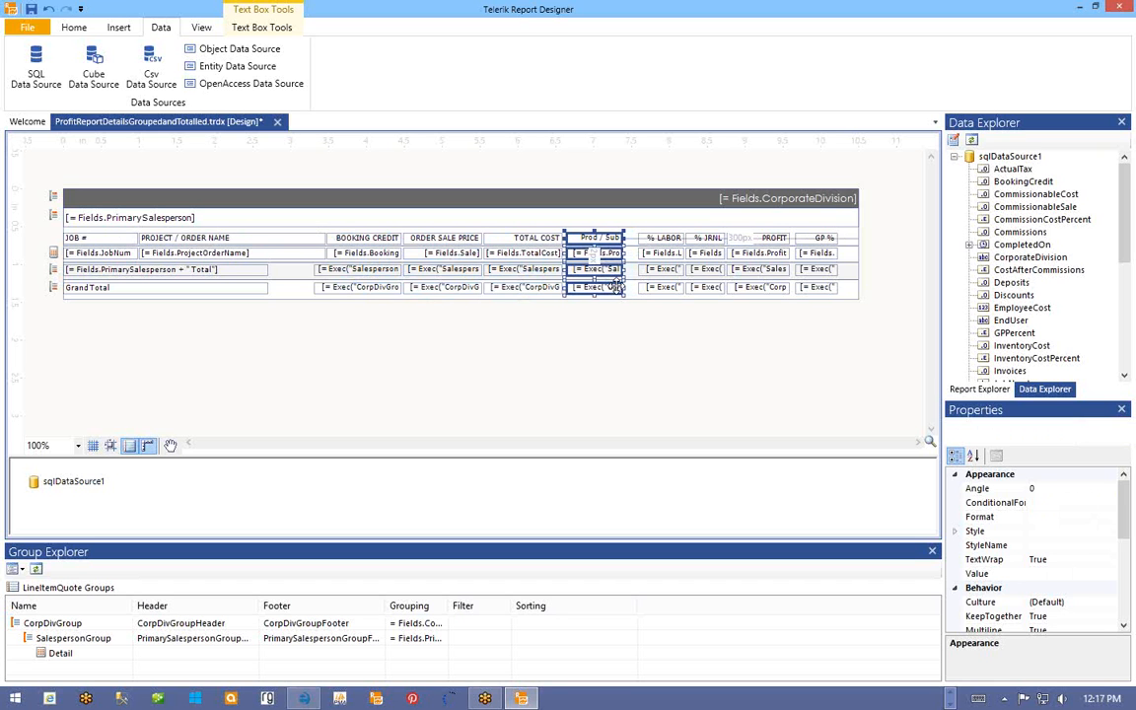
{"action": "key", "text": "Left"}
{"action": "key", "text": "Left"}
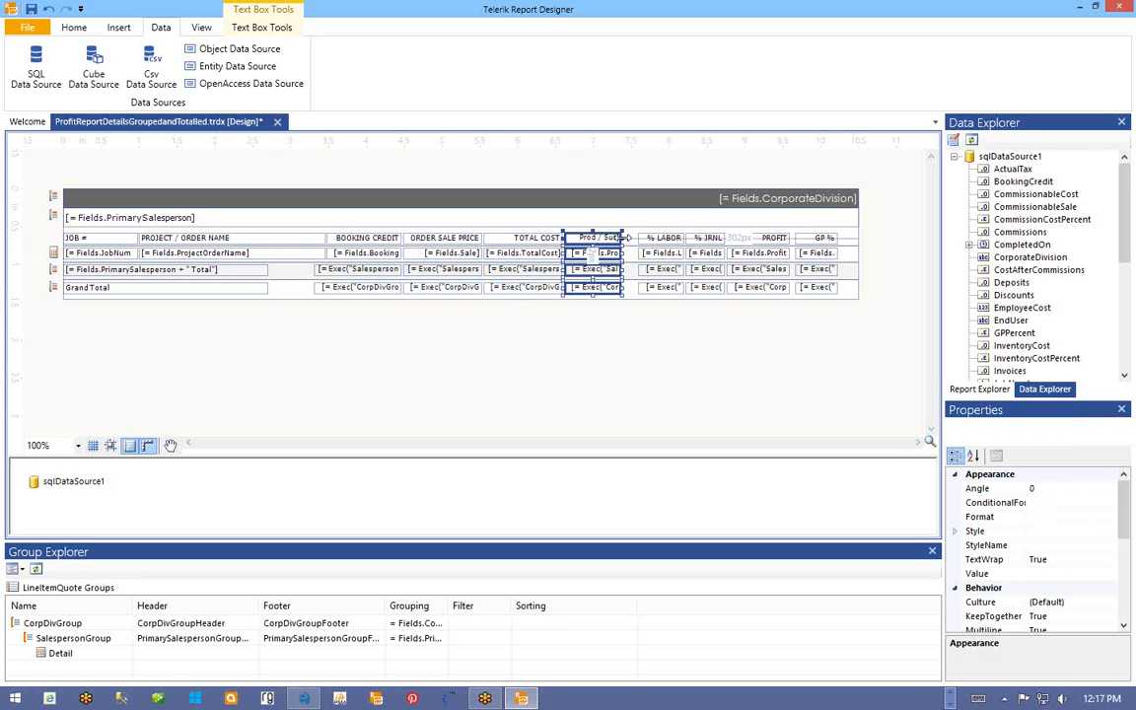
{"action": "left_click_drag", "start_coordinate": [627, 237], "coordinate": [637, 237]}
{"action": "left_click_drag", "start_coordinate": [632, 238], "coordinate": [634, 238]}
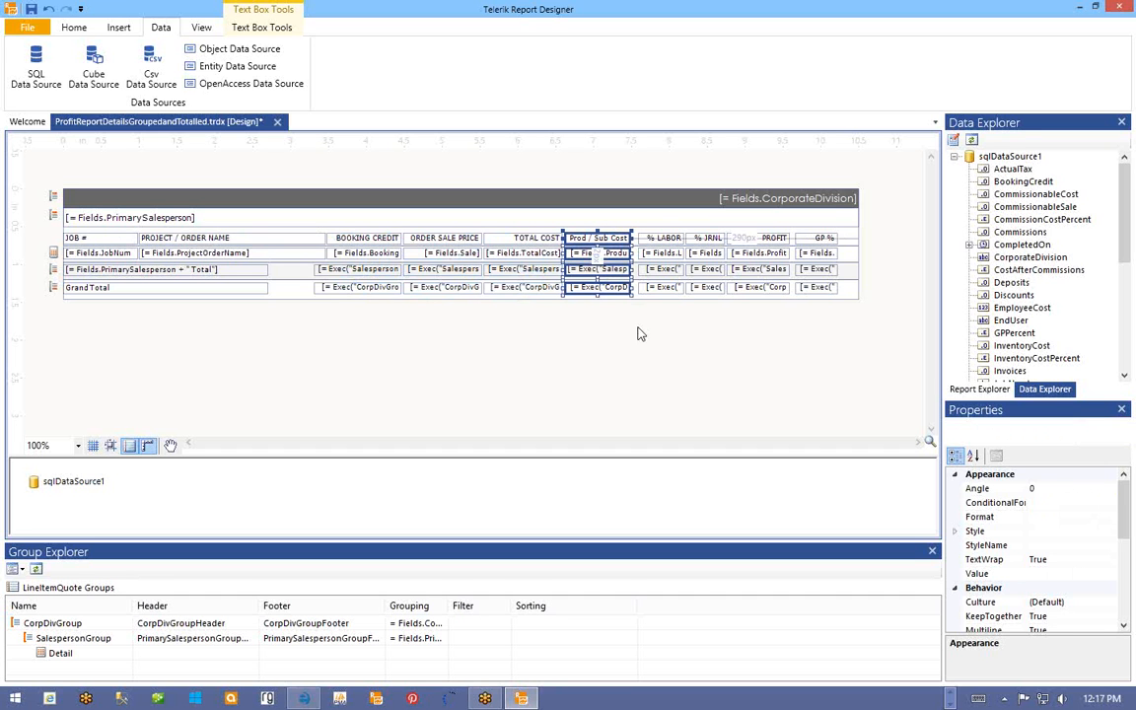
- Move the % LABOR column left, closer to Prod / Sub Cost
{"action": "left_click", "coordinate": [653, 213]}
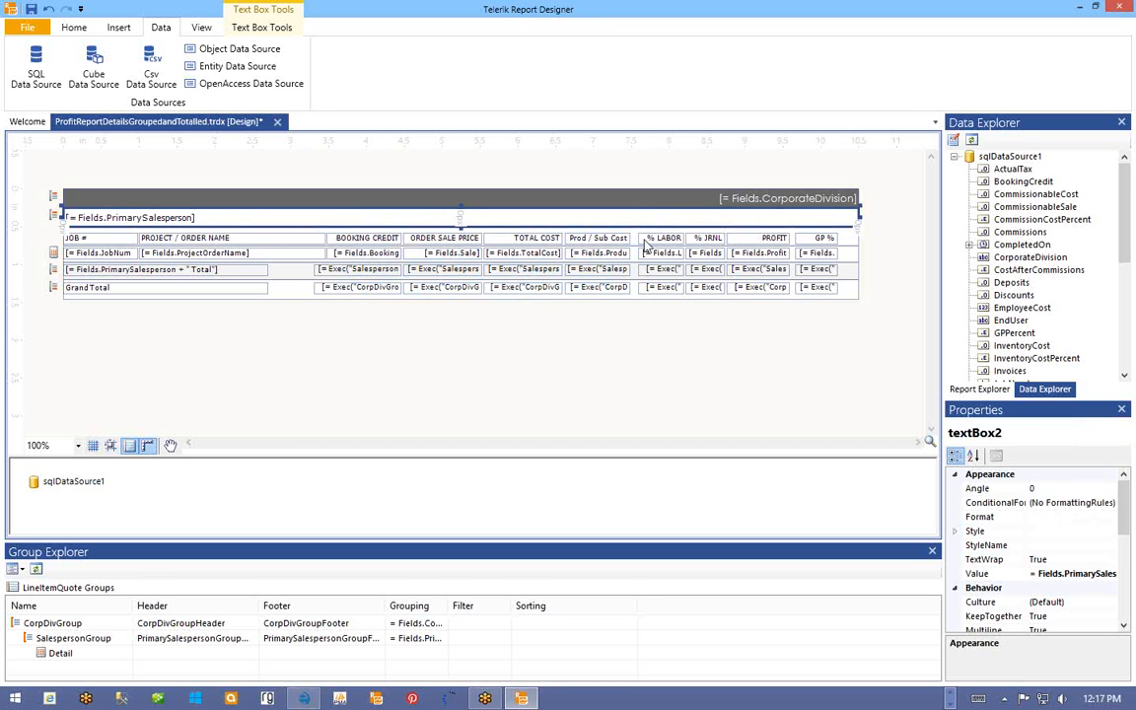
{"action": "left_click", "coordinate": [661, 238]}
{"action": "left_click", "coordinate": [652, 253], "text": "ctrl"}
{"action": "left_click", "coordinate": [652, 269], "text": "ctrl"}
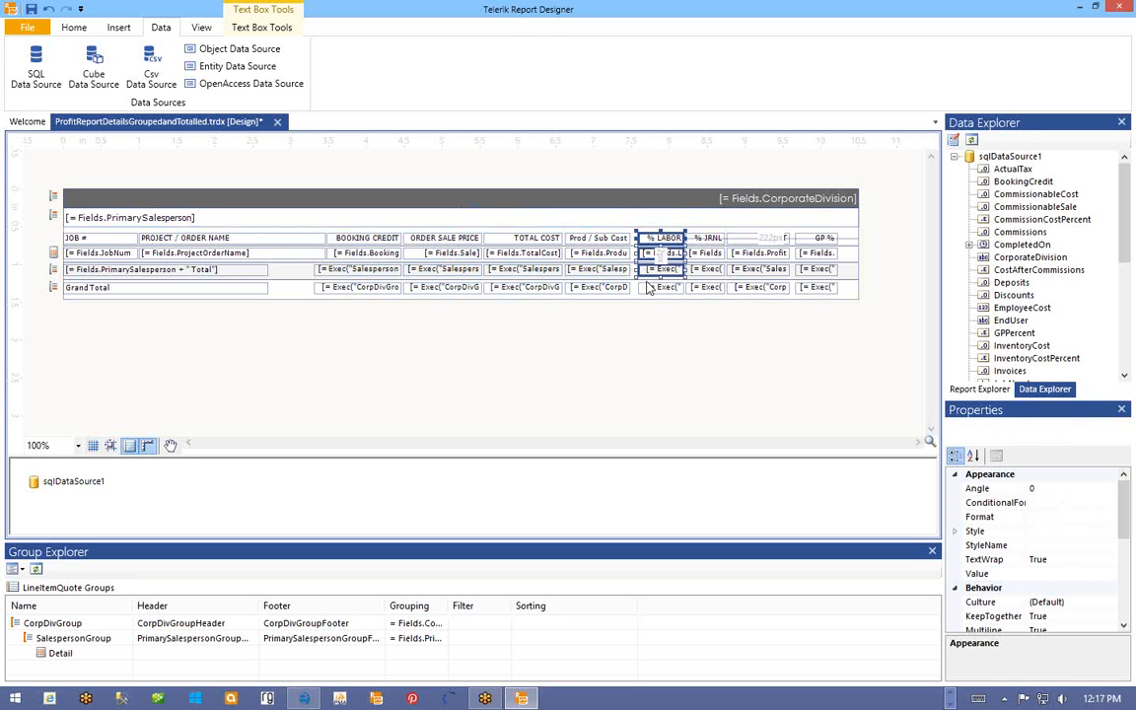
{"action": "left_click", "coordinate": [646, 286], "text": "ctrl"}
{"action": "key", "text": "Left"}
{"action": "key", "text": "Left"}
{"action": "key", "text": "Left"}
{"action": "key", "text": "Left"}
{"action": "key", "text": "Left"}
{"action": "key", "text": "Left"}
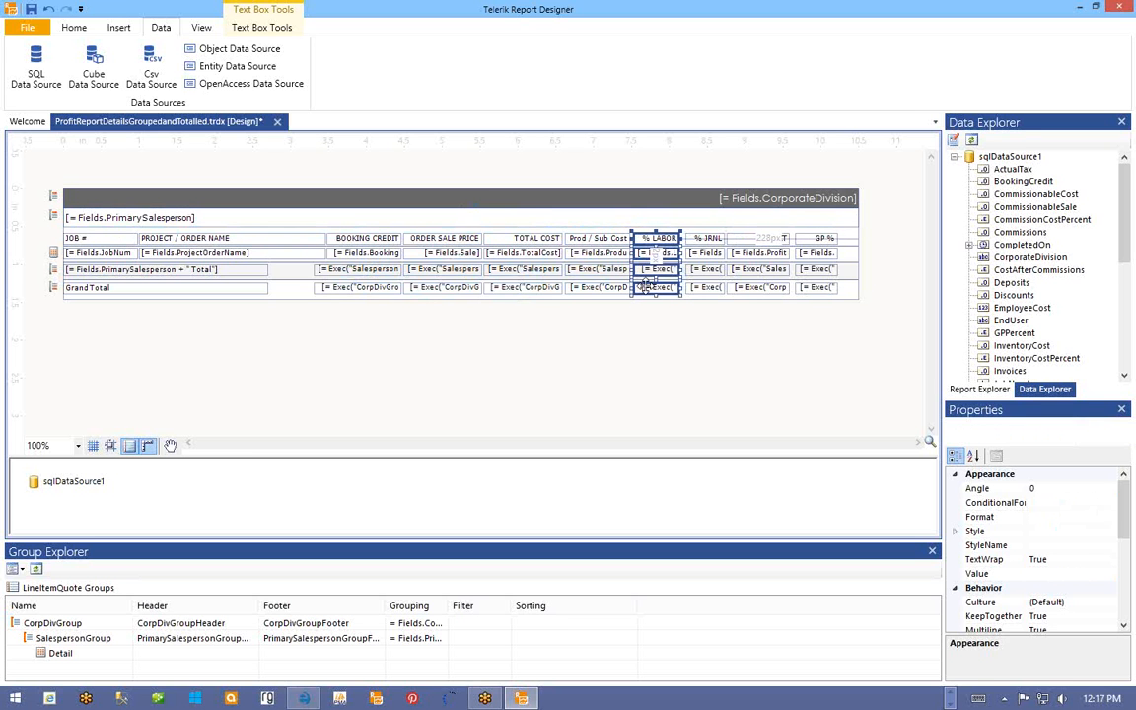
{"action": "key", "text": "Right"}
{"action": "key", "text": "Right"}
{"action": "key", "text": "Right"}
{"action": "key", "text": "Right"}
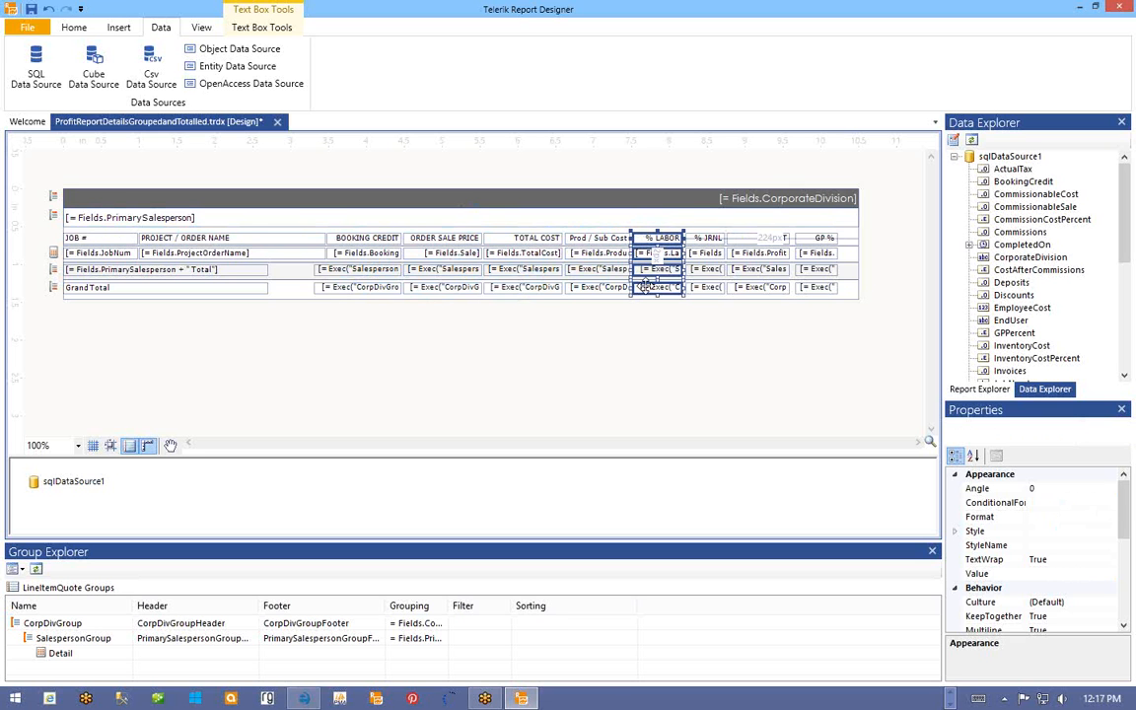
{"action": "left_click", "coordinate": [598, 217]}
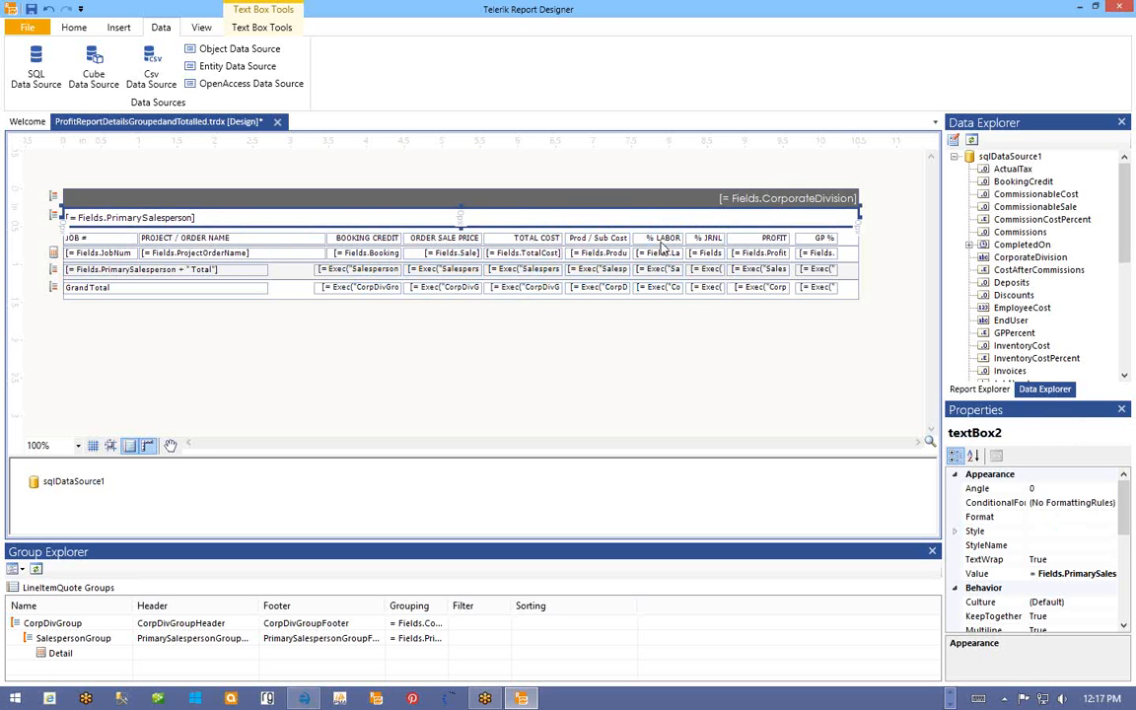
{"action": "left_click", "coordinate": [663, 240]}
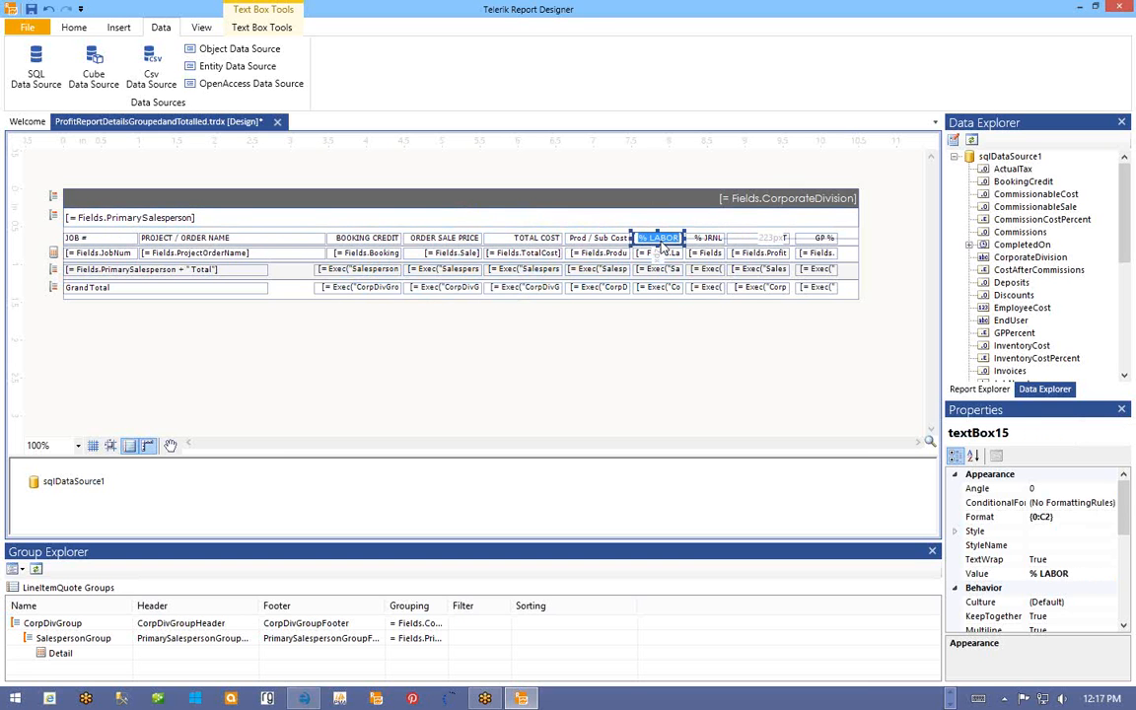
- Retitle the cost headers LABOR, PROD / SUB and JRNL, dropping the percent labels
{"action": "type", "text": "CO"}
{"action": "key", "text": "BackSpace"}
{"action": "type", "text": "LABOR"}
{"action": "double_click", "coordinate": [619, 240]}
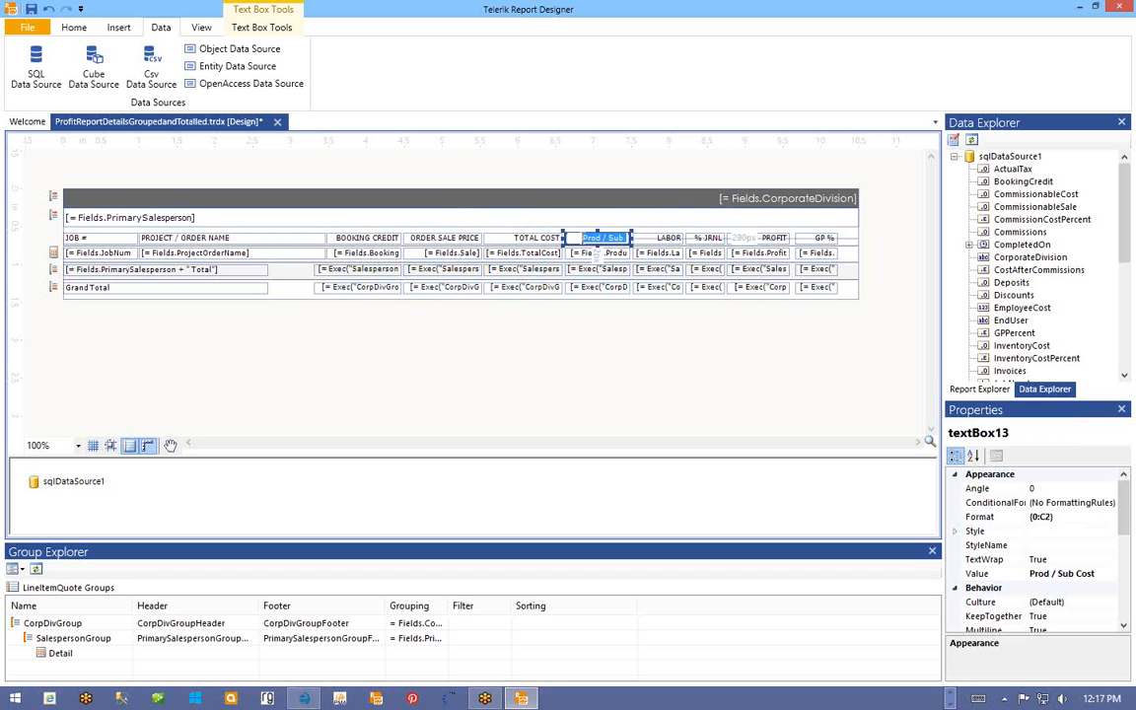
{"action": "type", "text": "PROD / SUB"}
{"action": "double_click", "coordinate": [704, 239]}
{"action": "double_click", "coordinate": [704, 239]}
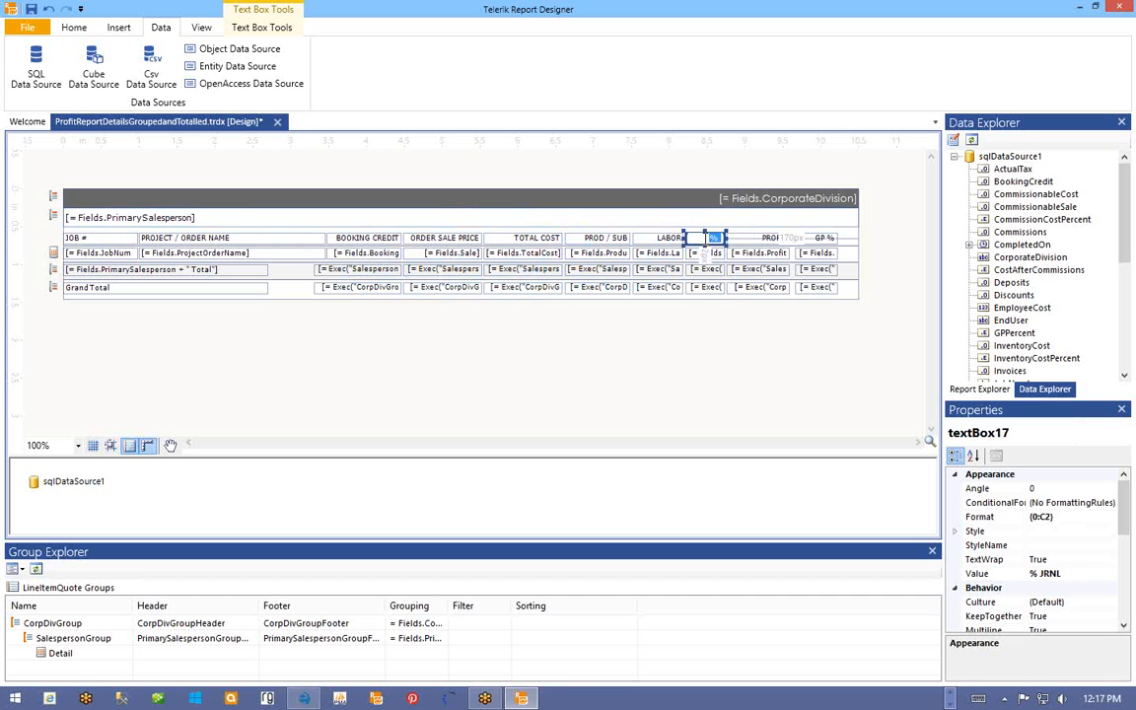
{"action": "type", "text": "J"}
{"action": "left_click", "coordinate": [690, 215]}
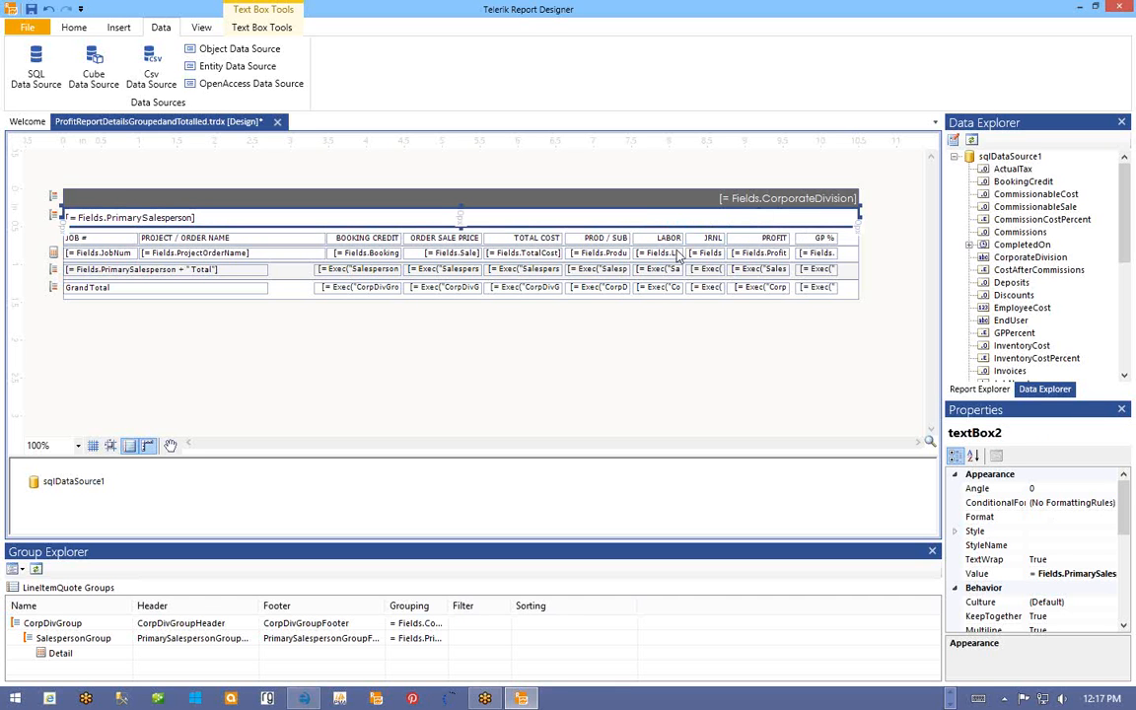
{"action": "left_click", "coordinate": [606, 254]}
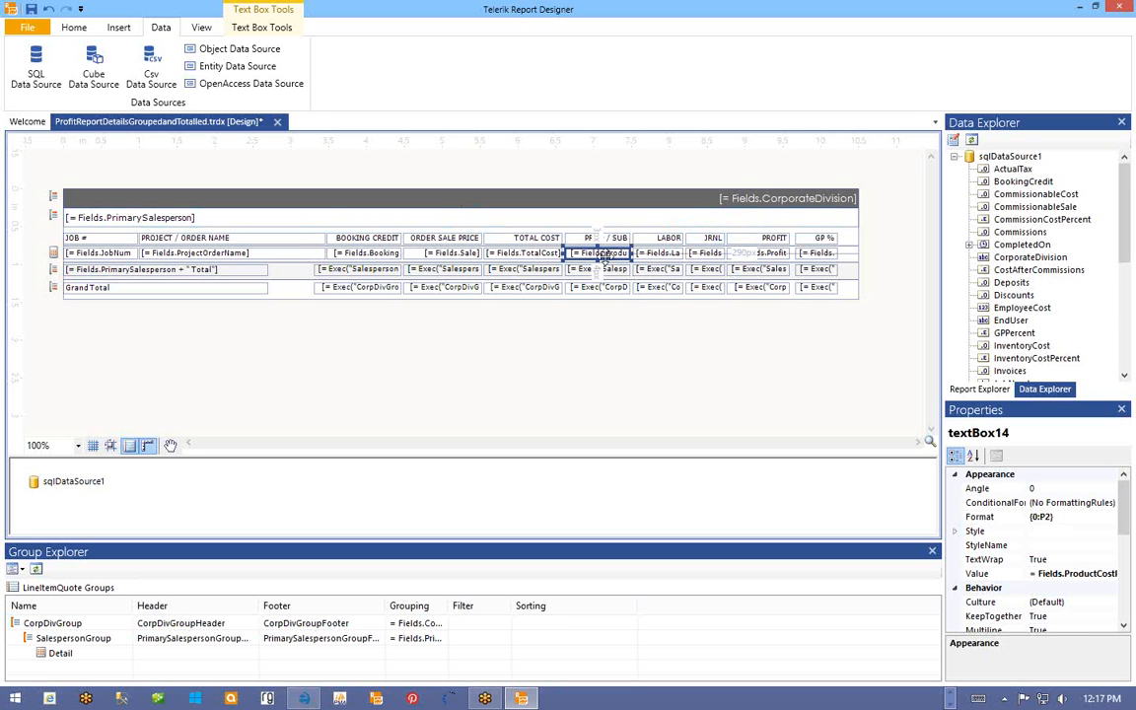
{"action": "left_click", "coordinate": [662, 254]}
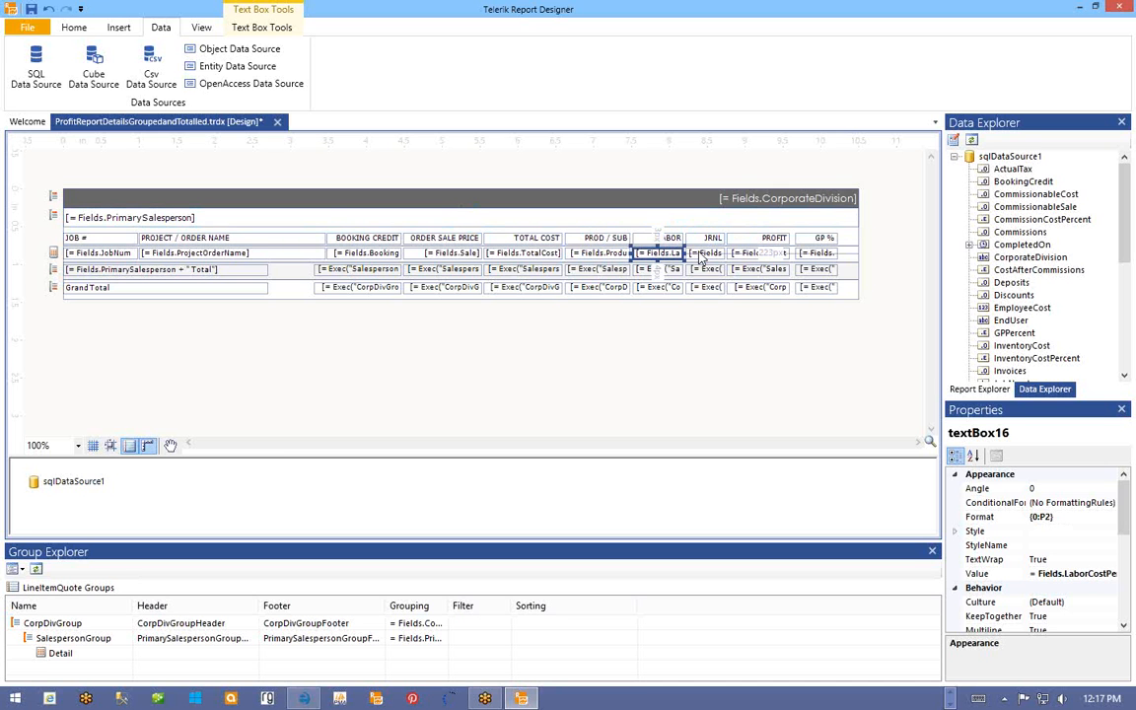
{"action": "left_click", "coordinate": [707, 254]}
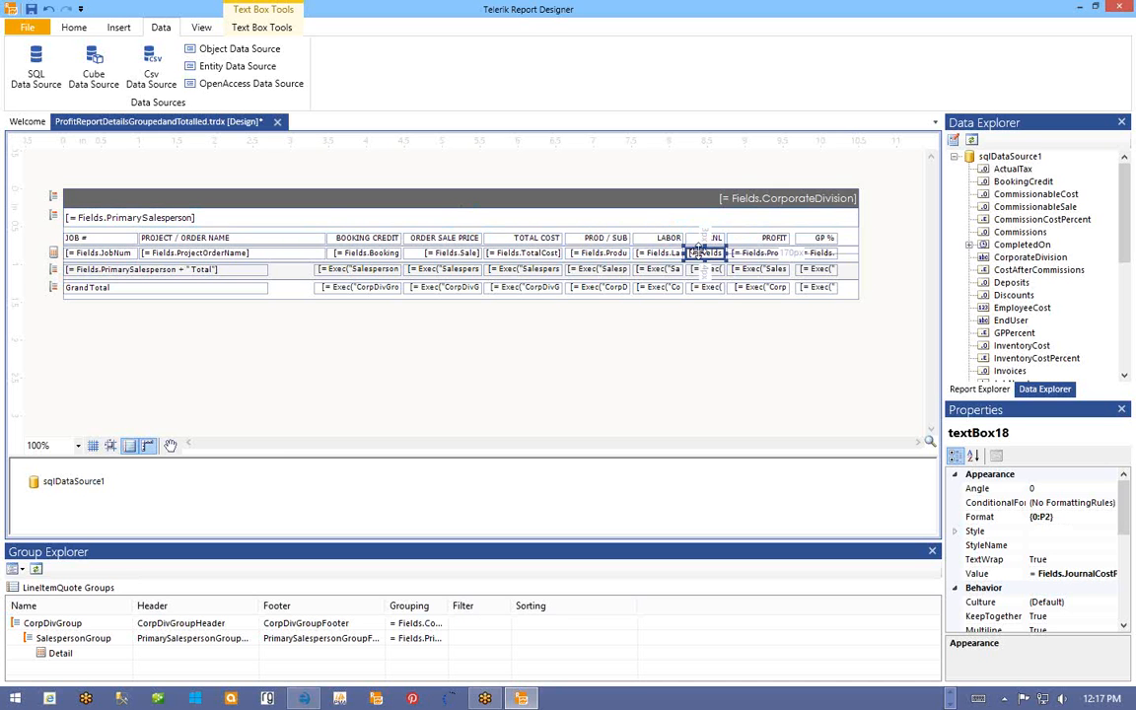
{"action": "left_click", "coordinate": [613, 254]}
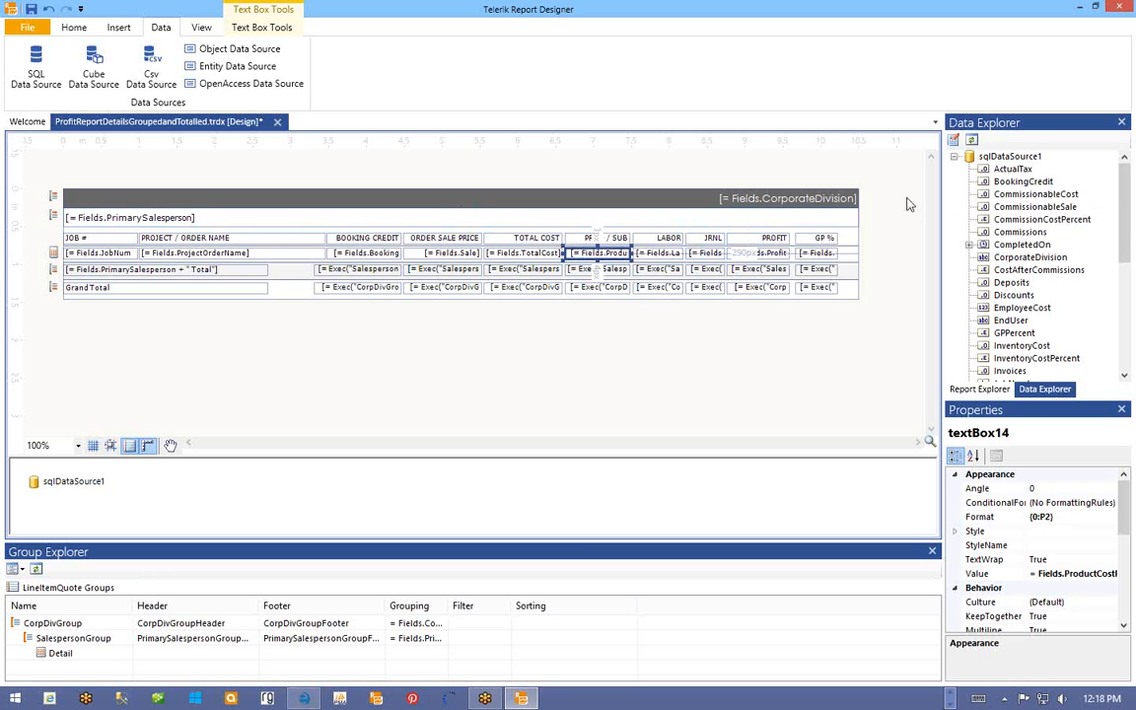
- Change the PROD / SUB detail cell's expression from ProductCostPercent to =Fields.ProductCost
{"action": "right_click", "coordinate": [589, 255]}
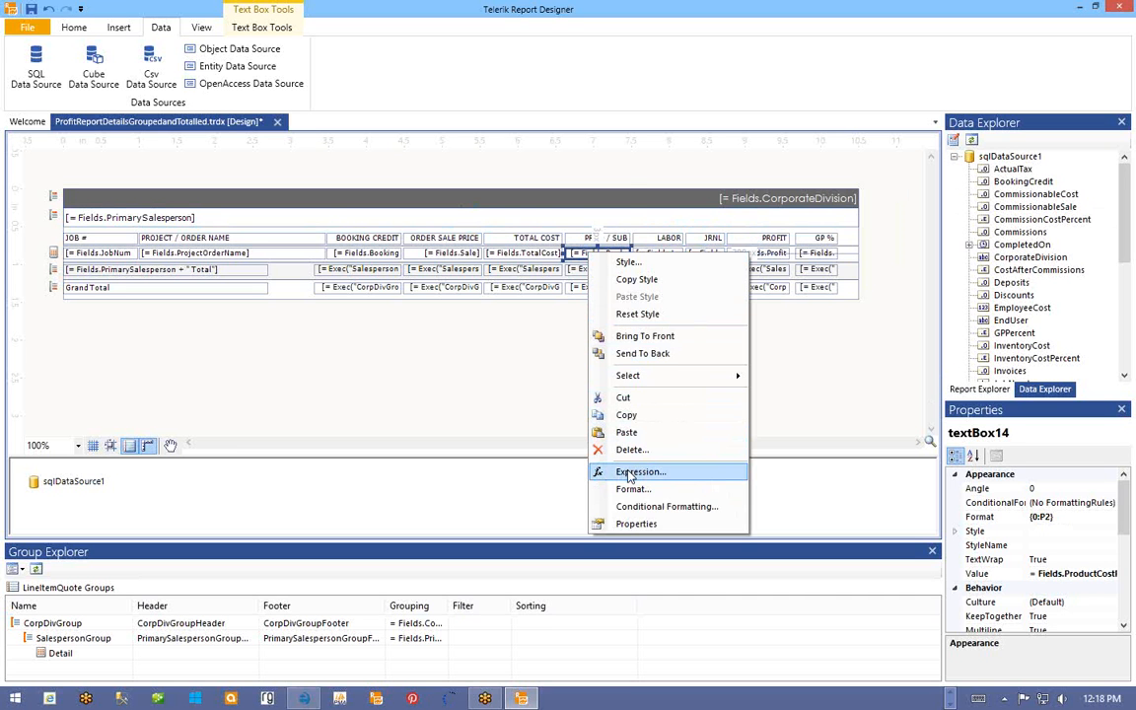
{"action": "left_click", "coordinate": [629, 472]}
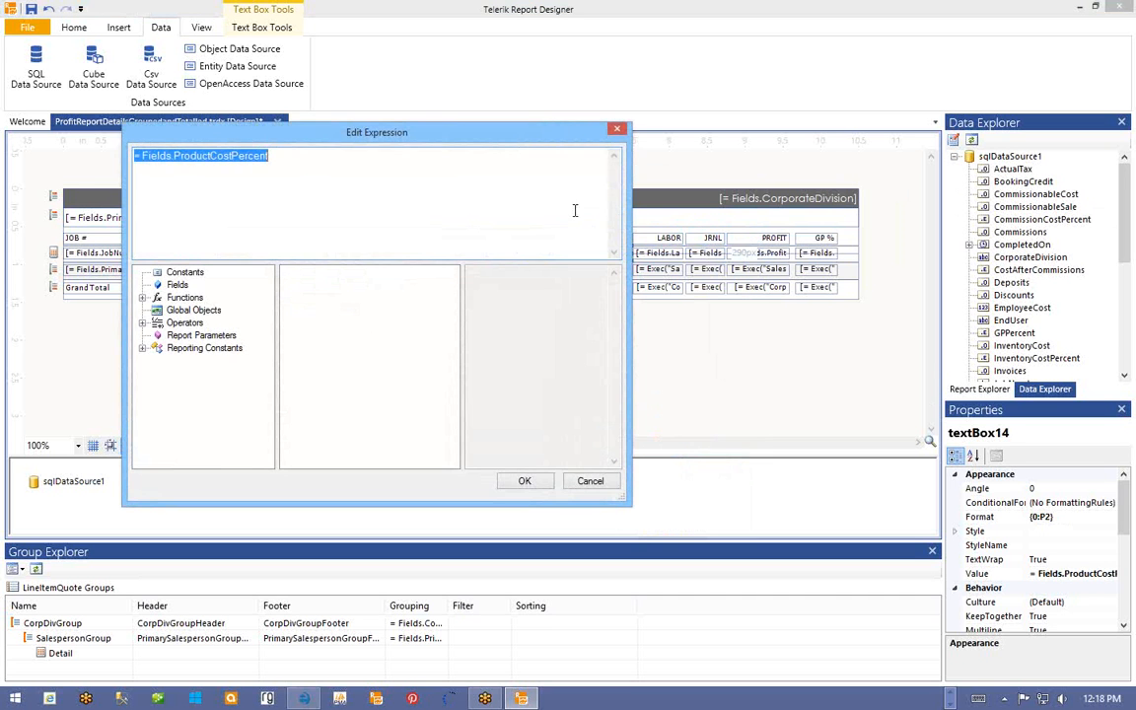
{"action": "left_click_drag", "start_coordinate": [410, 108], "coordinate": [617, 309]}
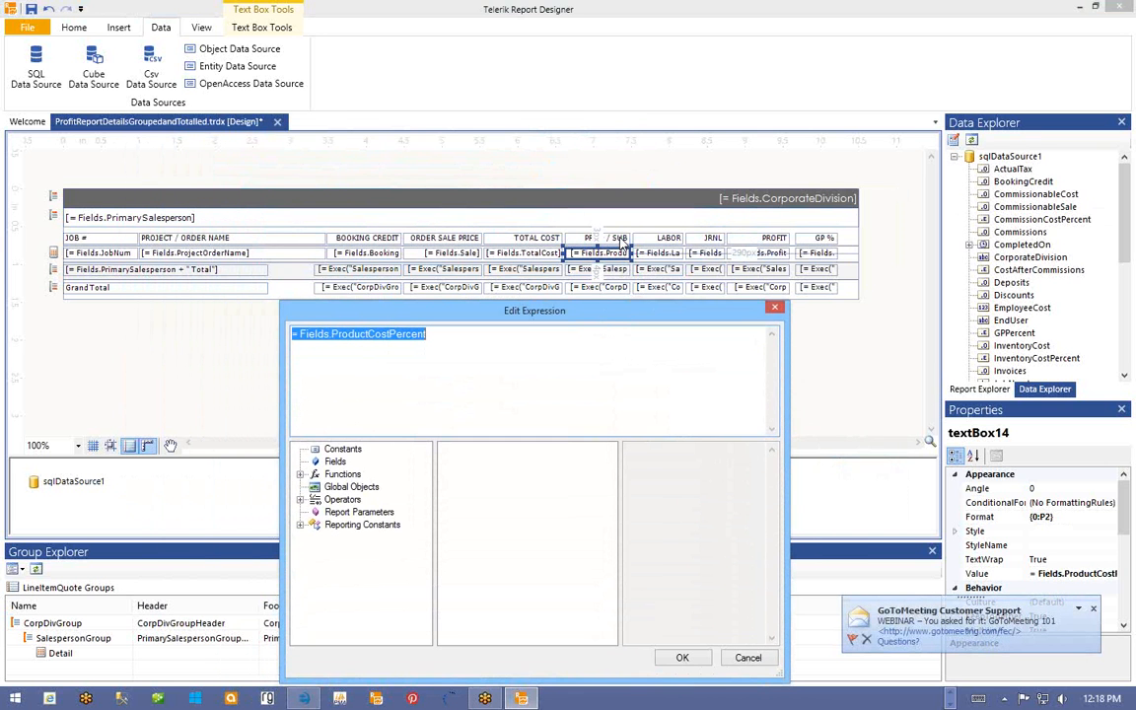
{"action": "left_click", "coordinate": [335, 462]}
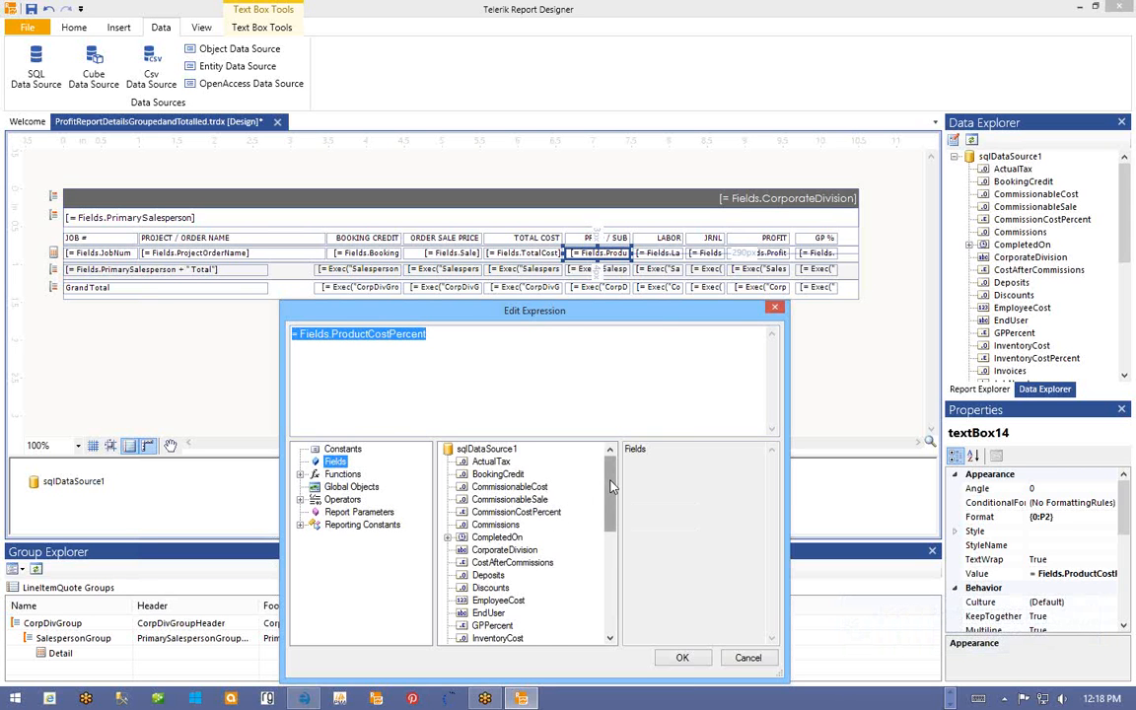
{"action": "left_click_drag", "start_coordinate": [610, 485], "coordinate": [609, 577]}
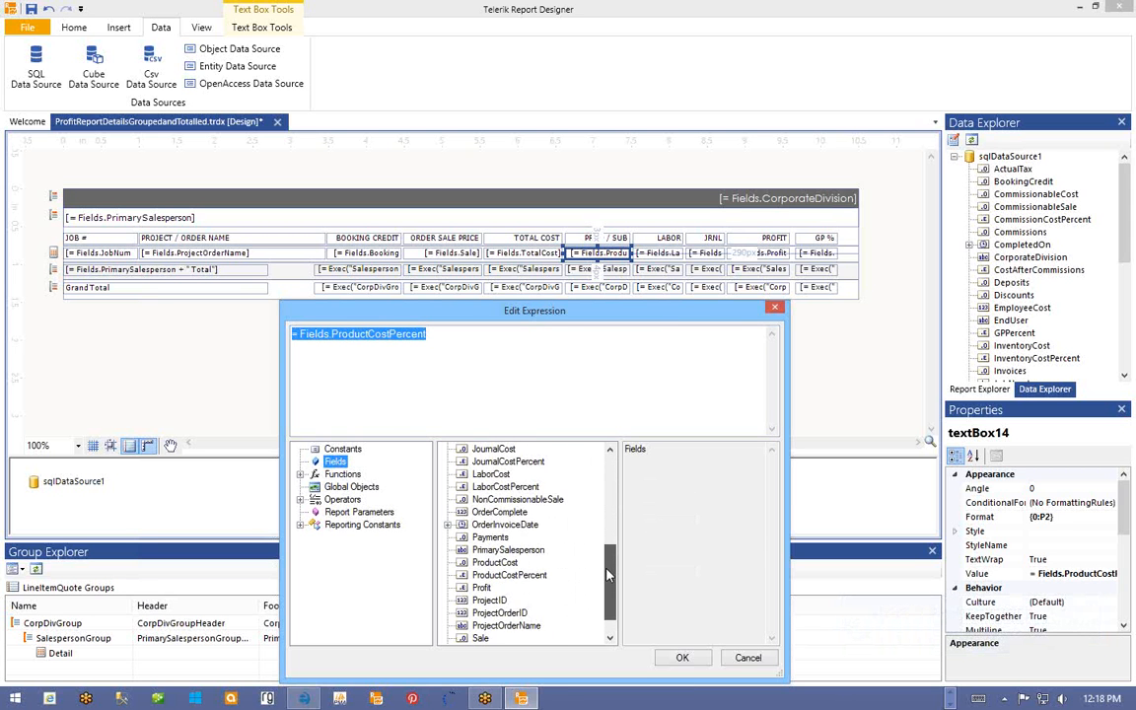
{"action": "left_click", "coordinate": [496, 562]}
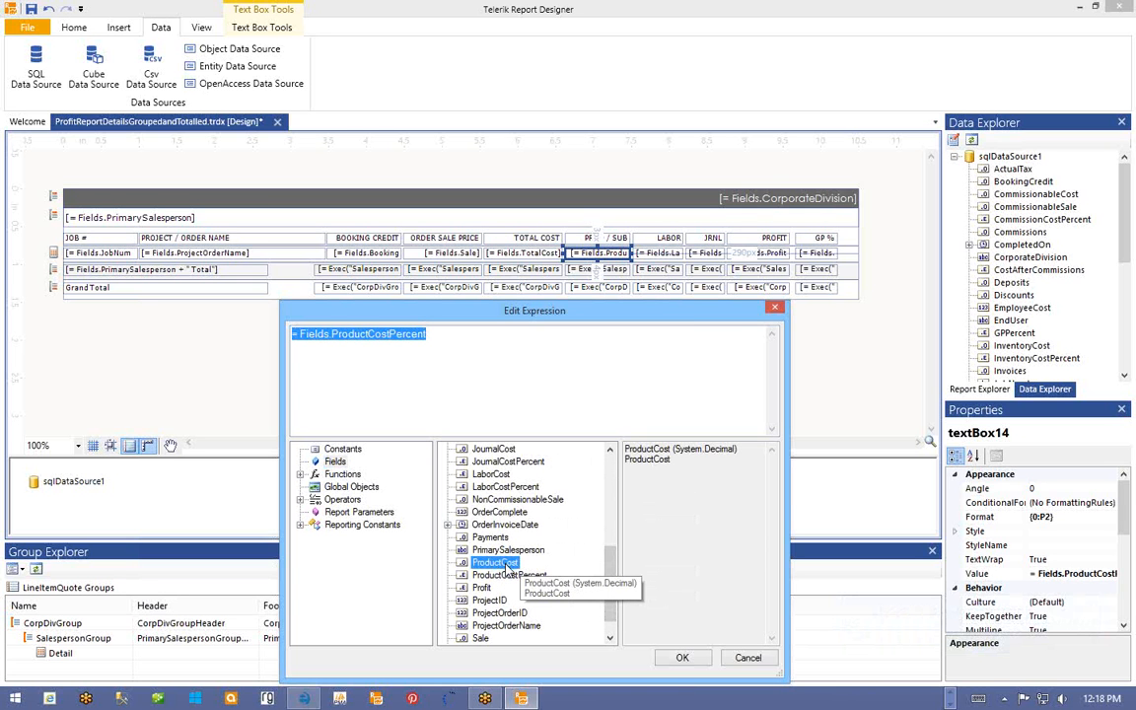
{"action": "left_click", "coordinate": [511, 576]}
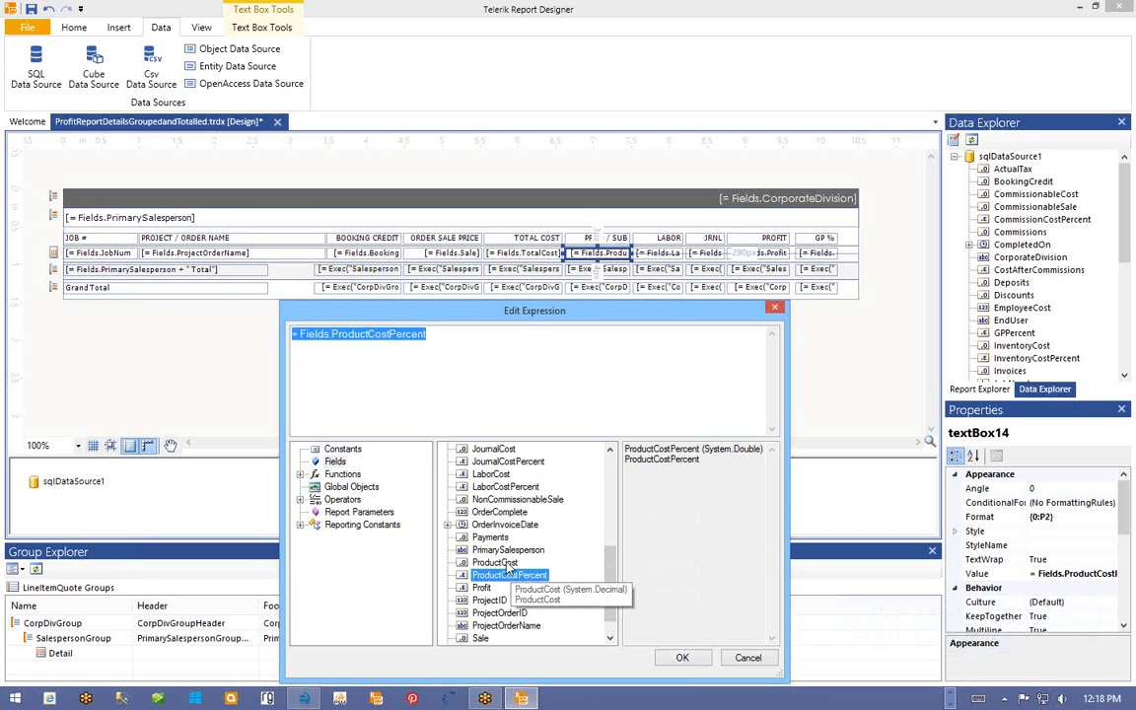
{"action": "left_click", "coordinate": [503, 563]}
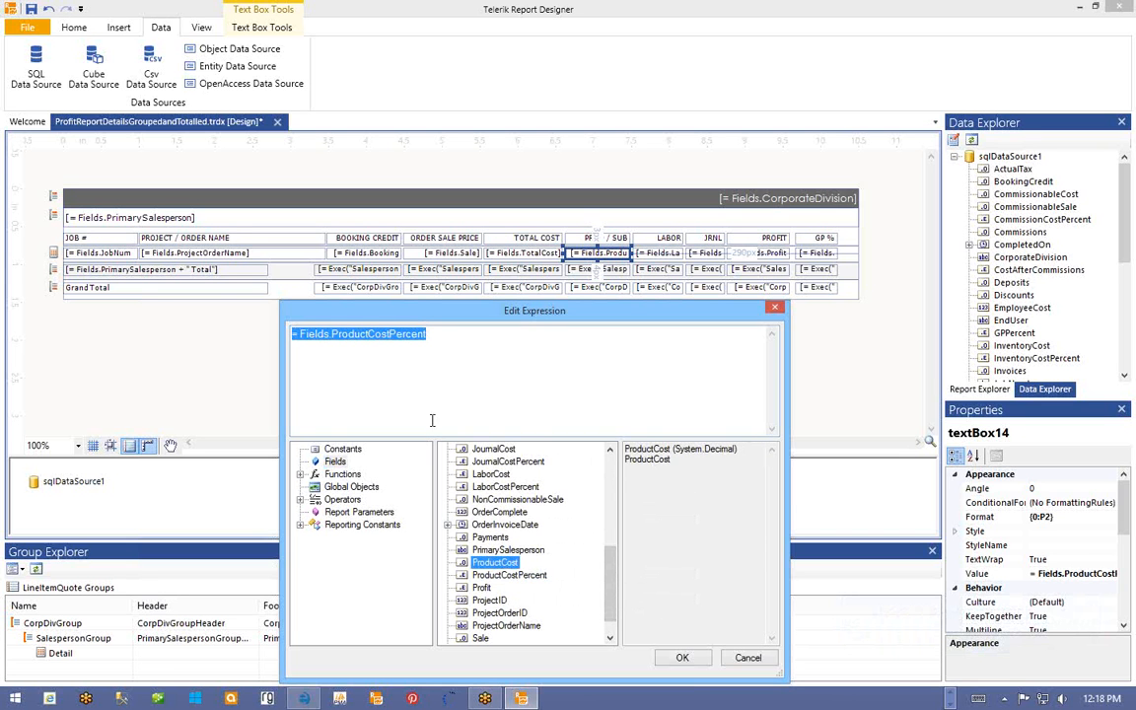
{"action": "double_click", "coordinate": [486, 565]}
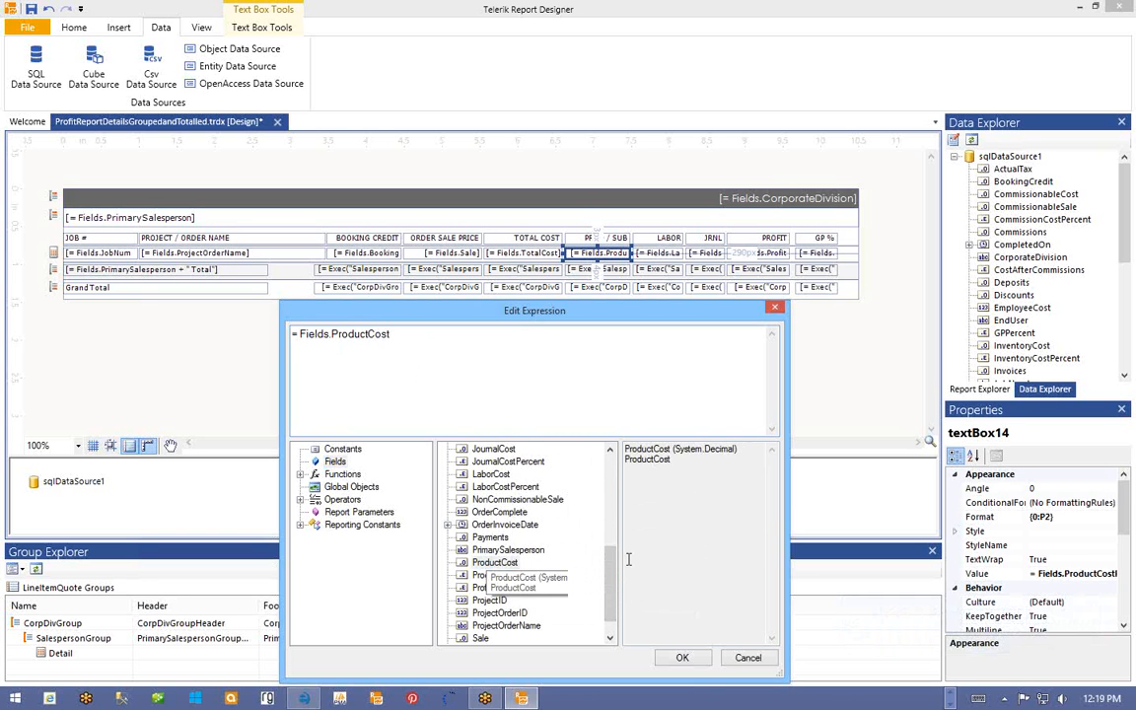
{"action": "left_click", "coordinate": [699, 667]}
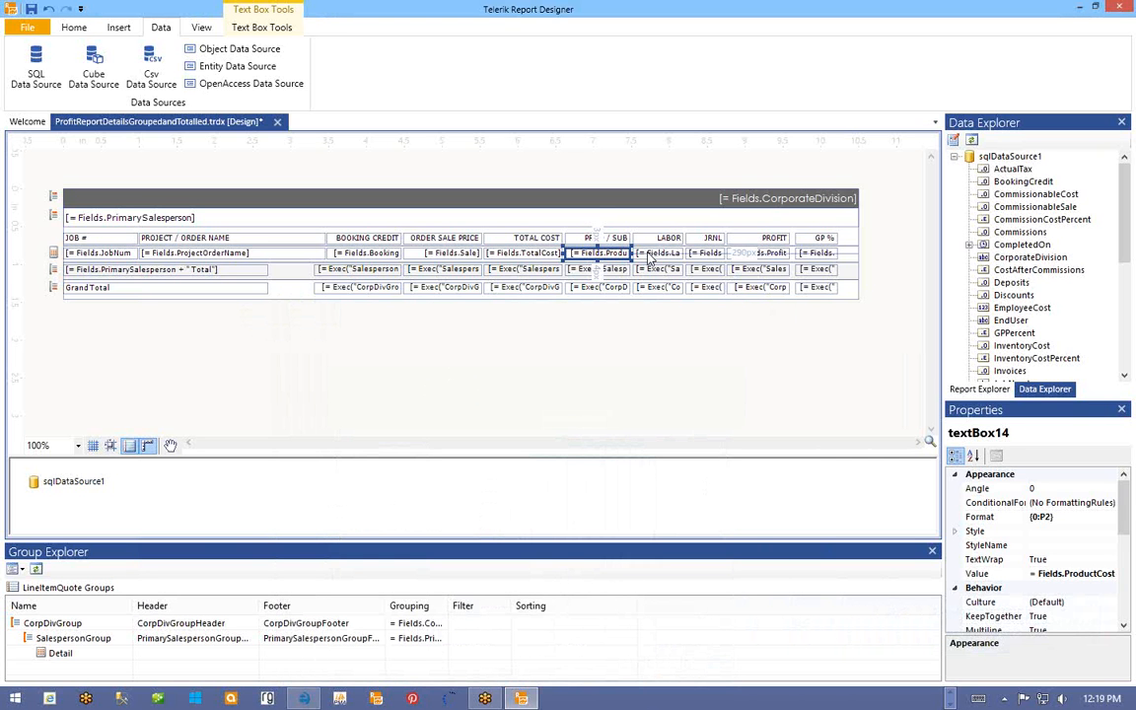
- Bind the LABOR detail cell to =Fields.LaborCost in place of Fields.LaborCostPercent
{"action": "right_click", "coordinate": [651, 256]}
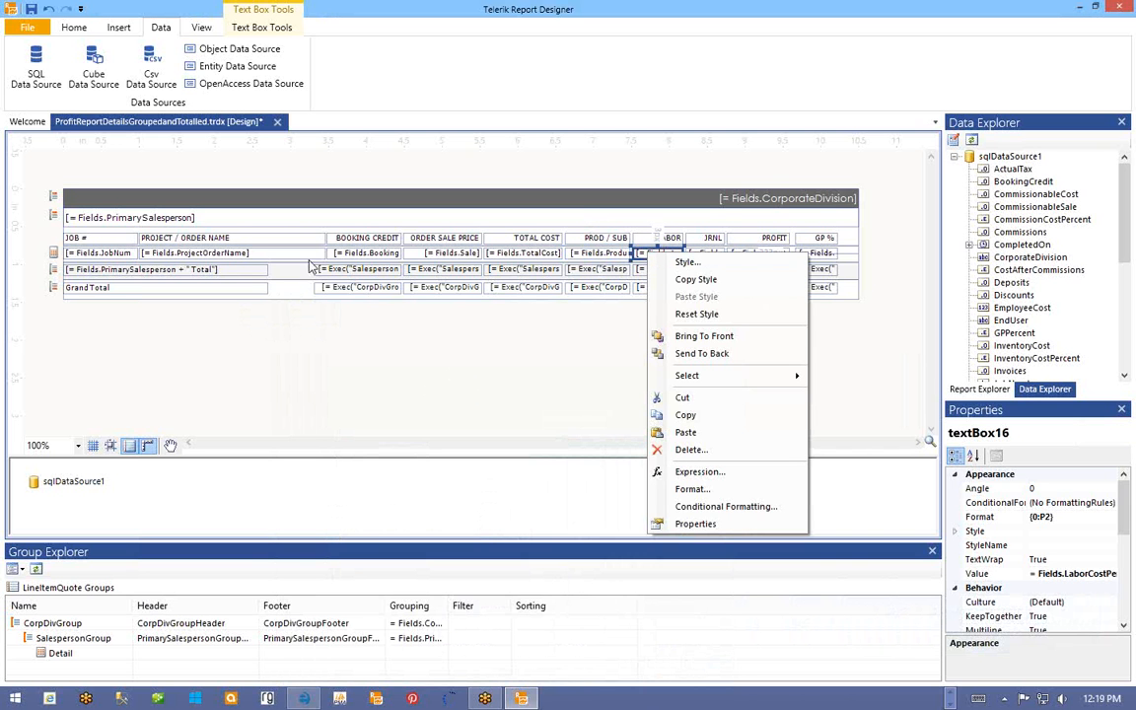
{"action": "left_click", "coordinate": [728, 474]}
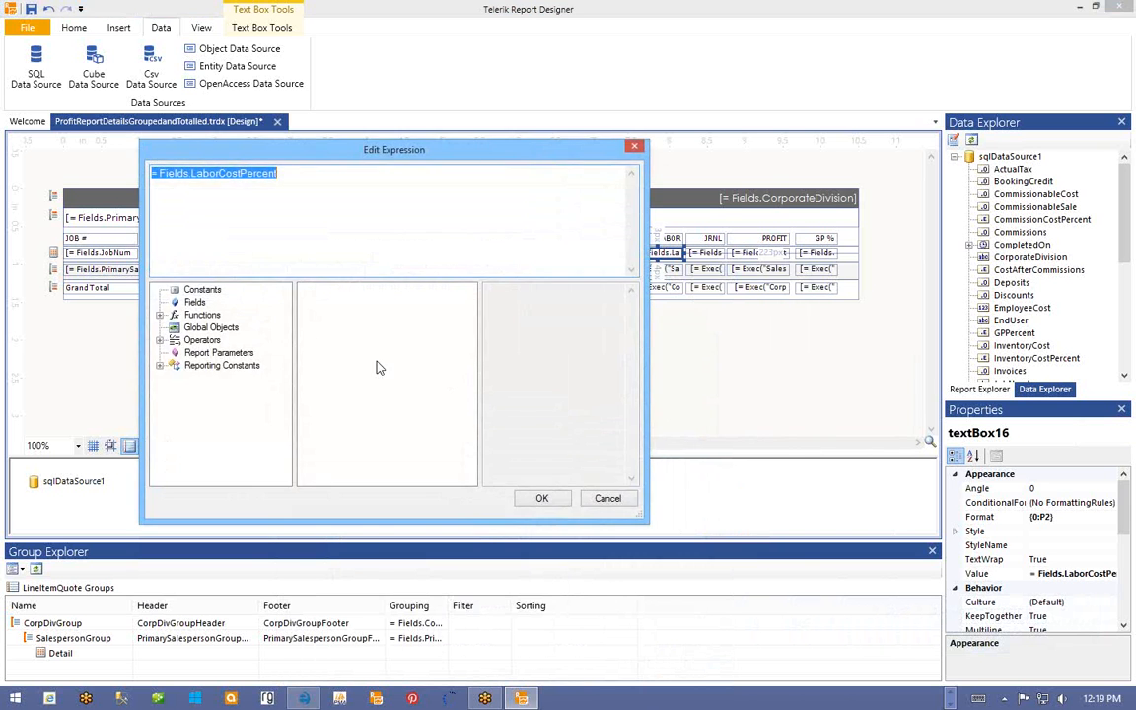
{"action": "left_click", "coordinate": [195, 303]}
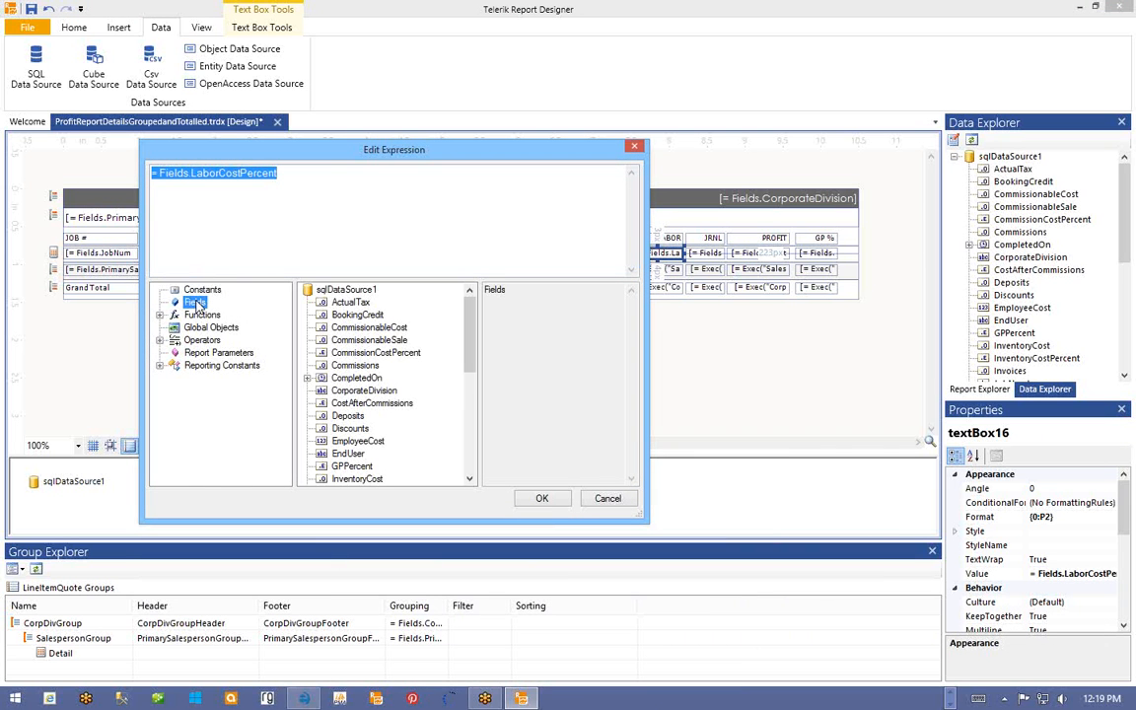
{"action": "scroll", "coordinate": [472, 385], "scroll_direction": "down", "scroll_amount": 3}
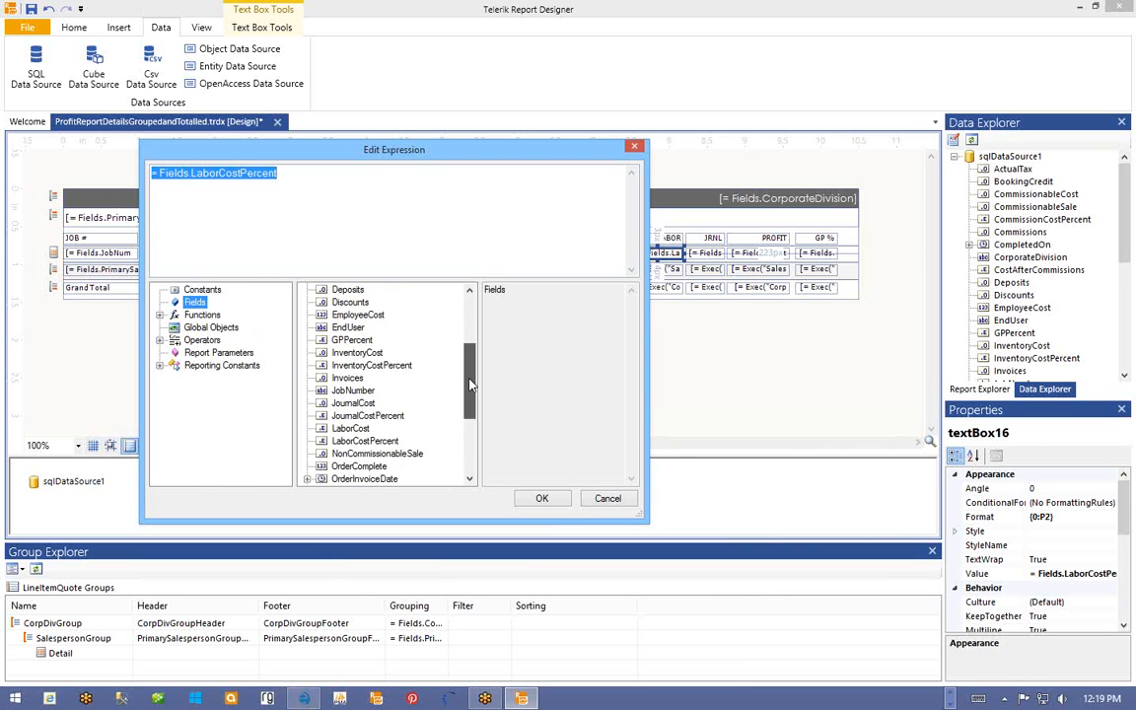
{"action": "left_click", "coordinate": [353, 428]}
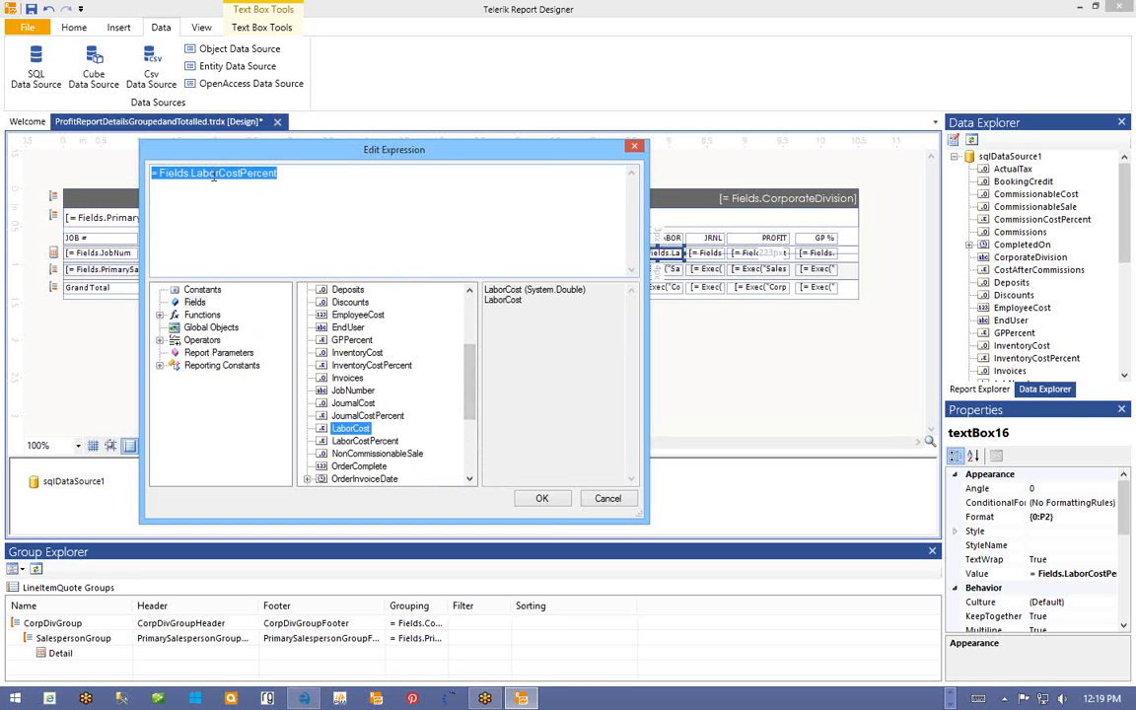
{"action": "double_click", "coordinate": [340, 431]}
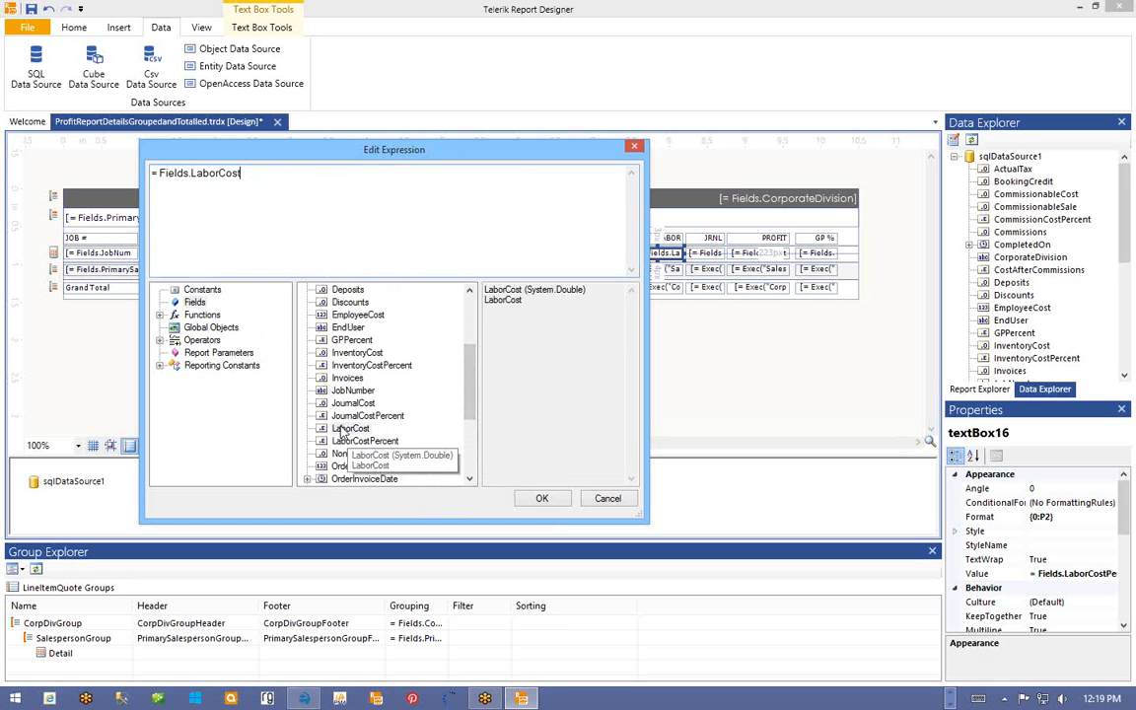
{"action": "left_click", "coordinate": [542, 500]}
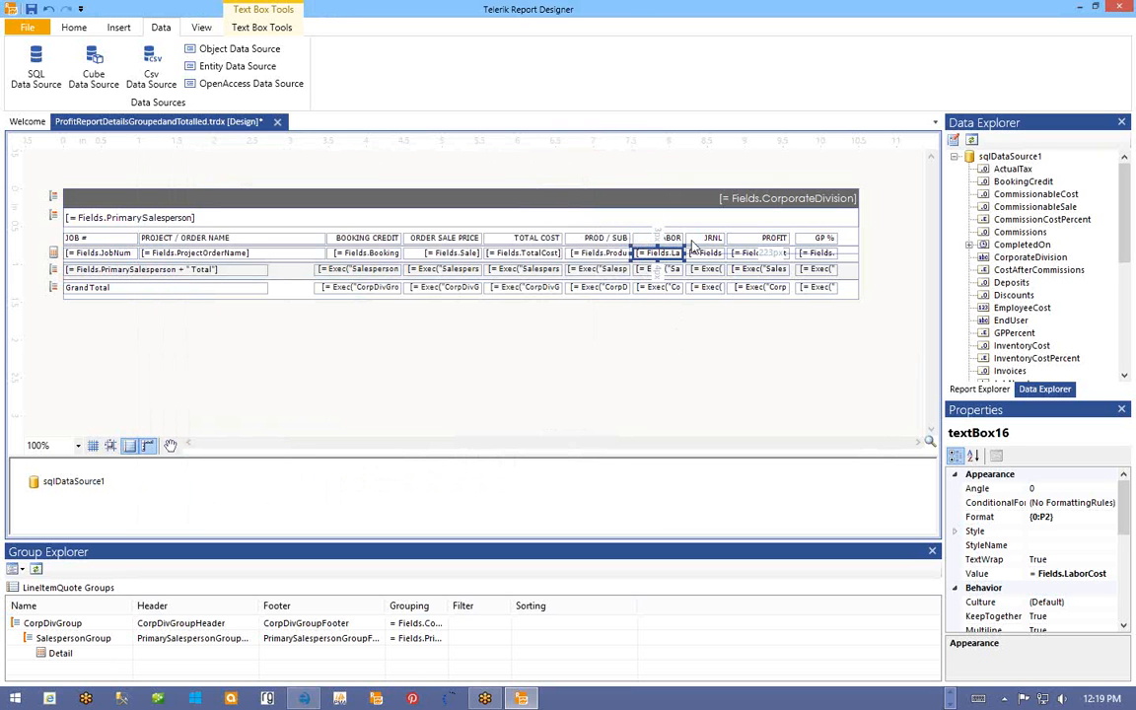
- Bind the JRNL detail cell to =Fields.JournalCost in place of Fields.JournalCostPercent
{"action": "right_click", "coordinate": [707, 255]}
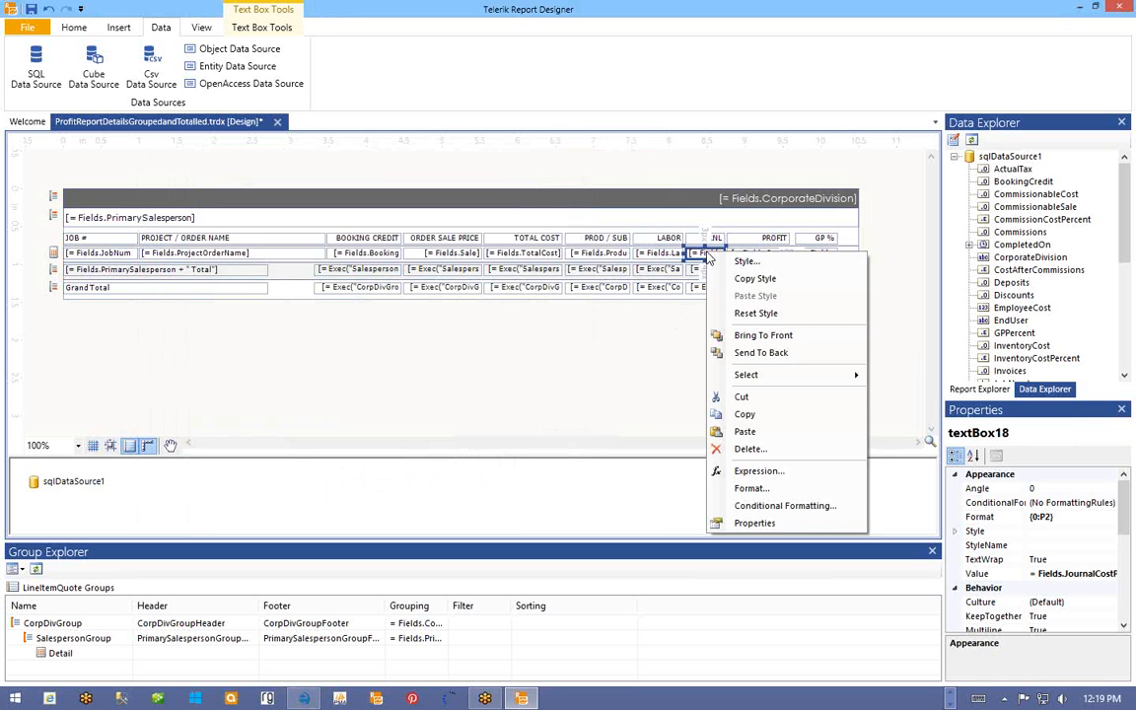
{"action": "left_click", "coordinate": [742, 472]}
{"action": "left_click", "coordinate": [212, 319]}
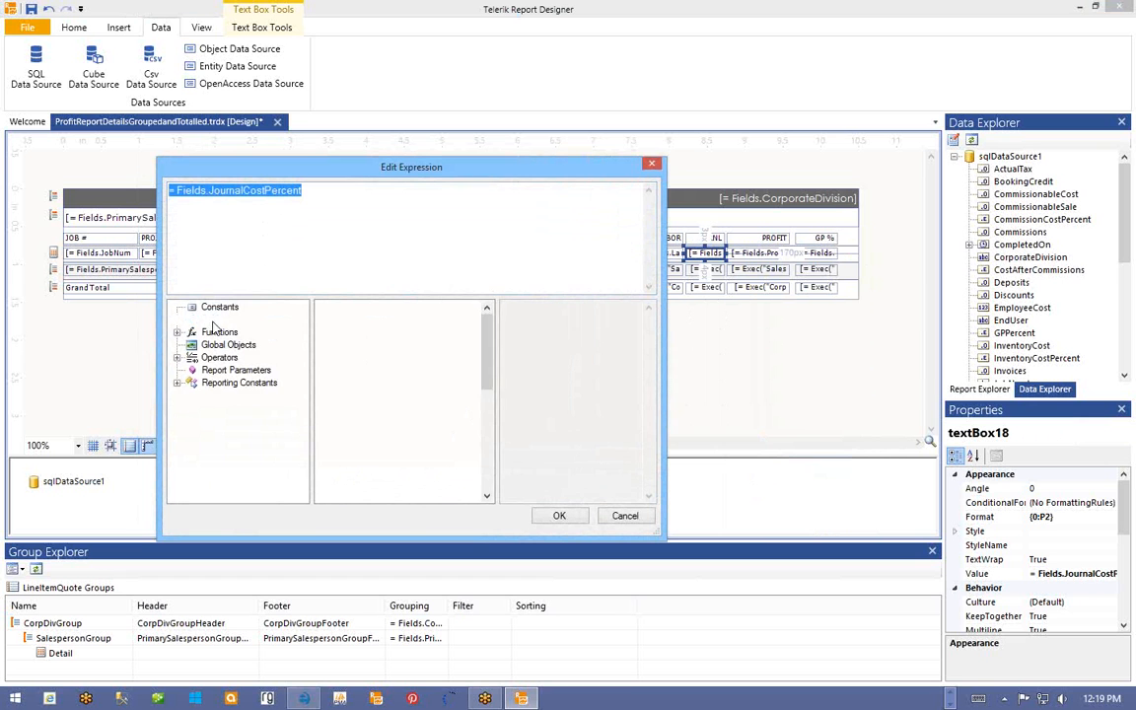
{"action": "scroll", "coordinate": [490, 359], "scroll_direction": "down", "scroll_amount": 3}
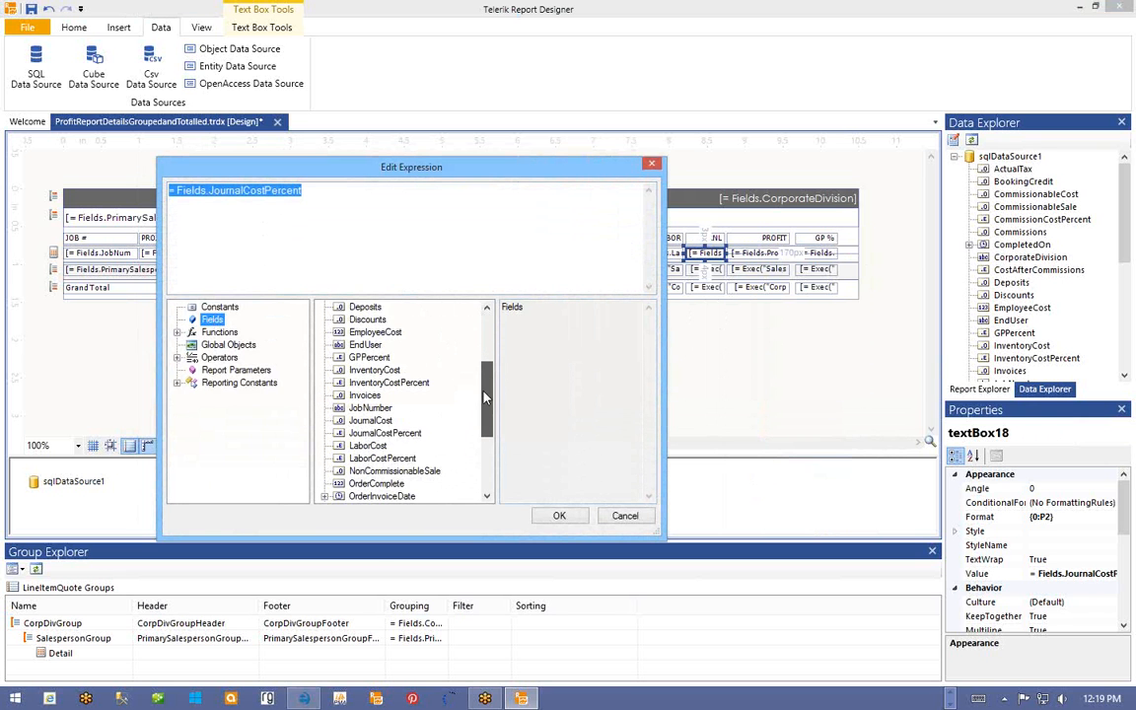
{"action": "double_click", "coordinate": [370, 421]}
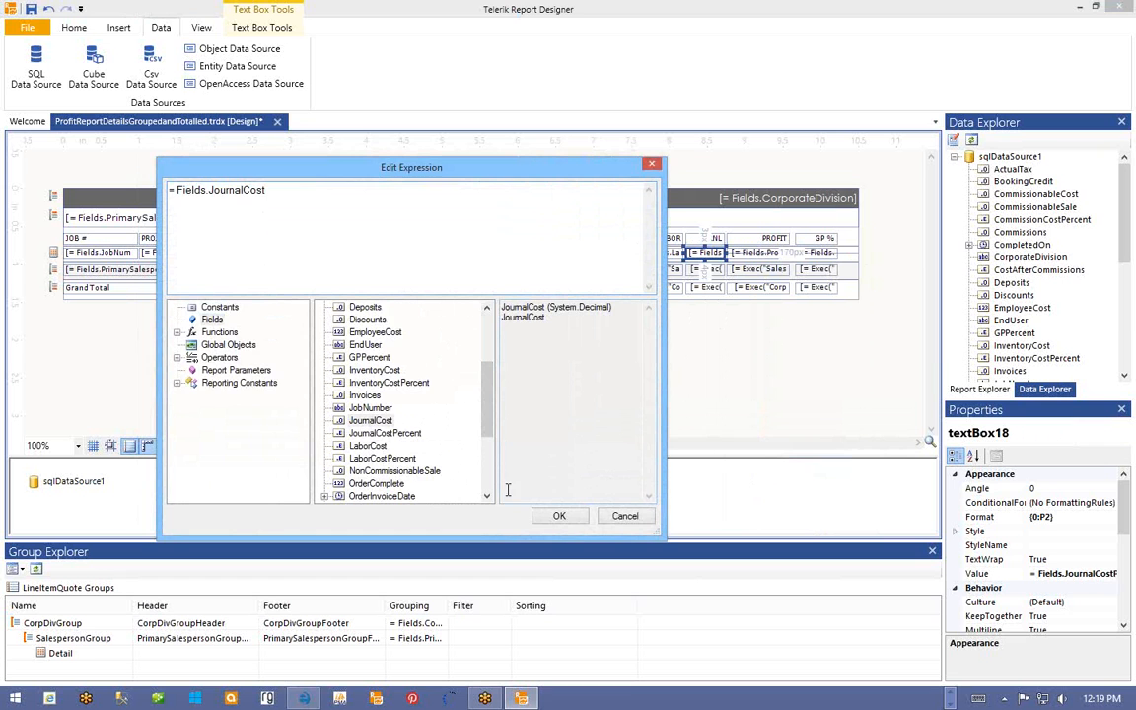
{"action": "left_click", "coordinate": [559, 516]}
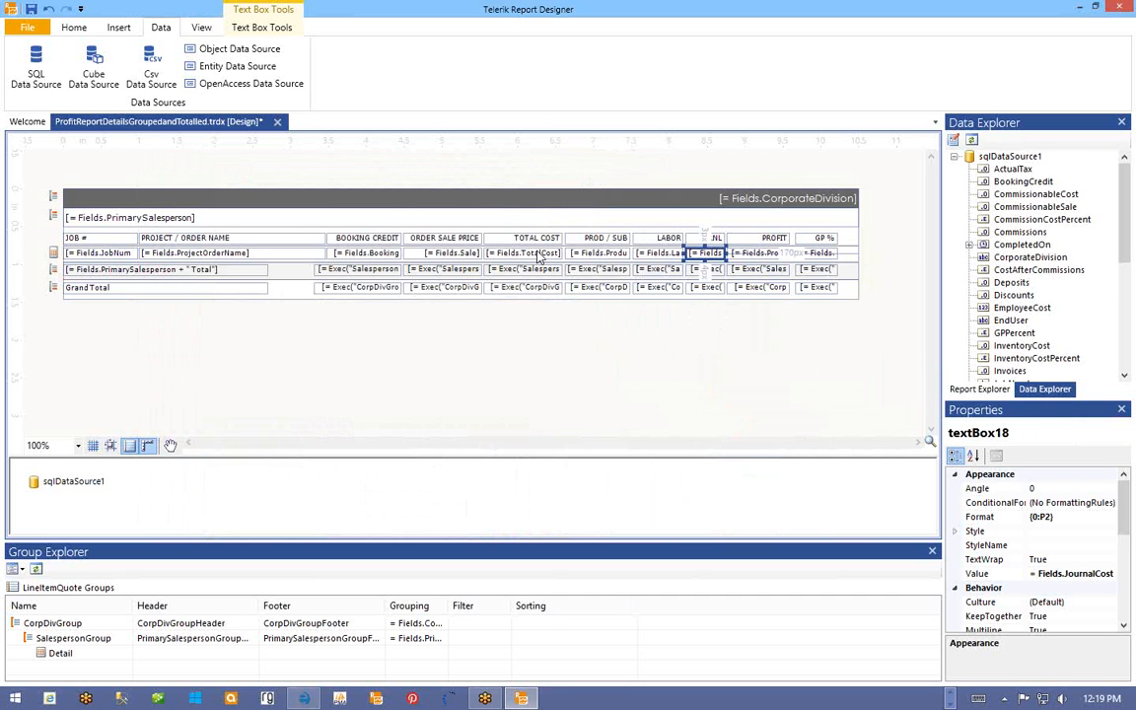
- Switch the PROD / SUB, LABOR and JRNL detail cells from percent to currency format {0:C2}
{"action": "left_click", "coordinate": [621, 253]}
{"action": "left_click", "coordinate": [659, 252], "text": "ctrl"}
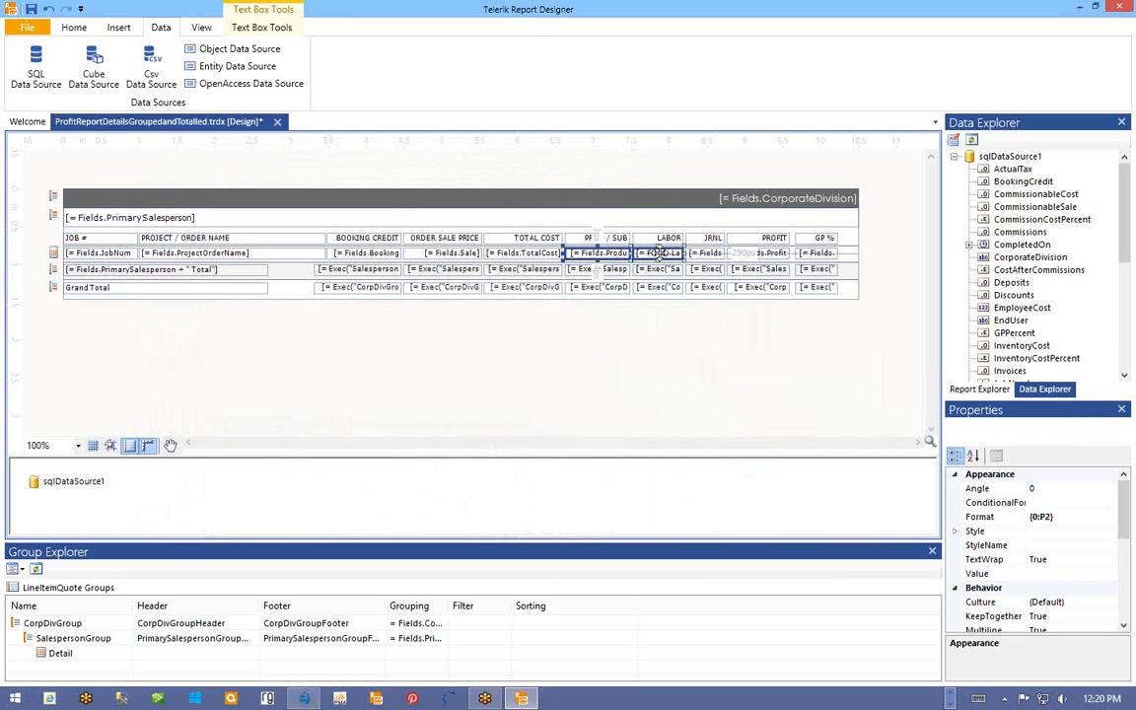
{"action": "left_click", "coordinate": [702, 253], "text": "ctrl"}
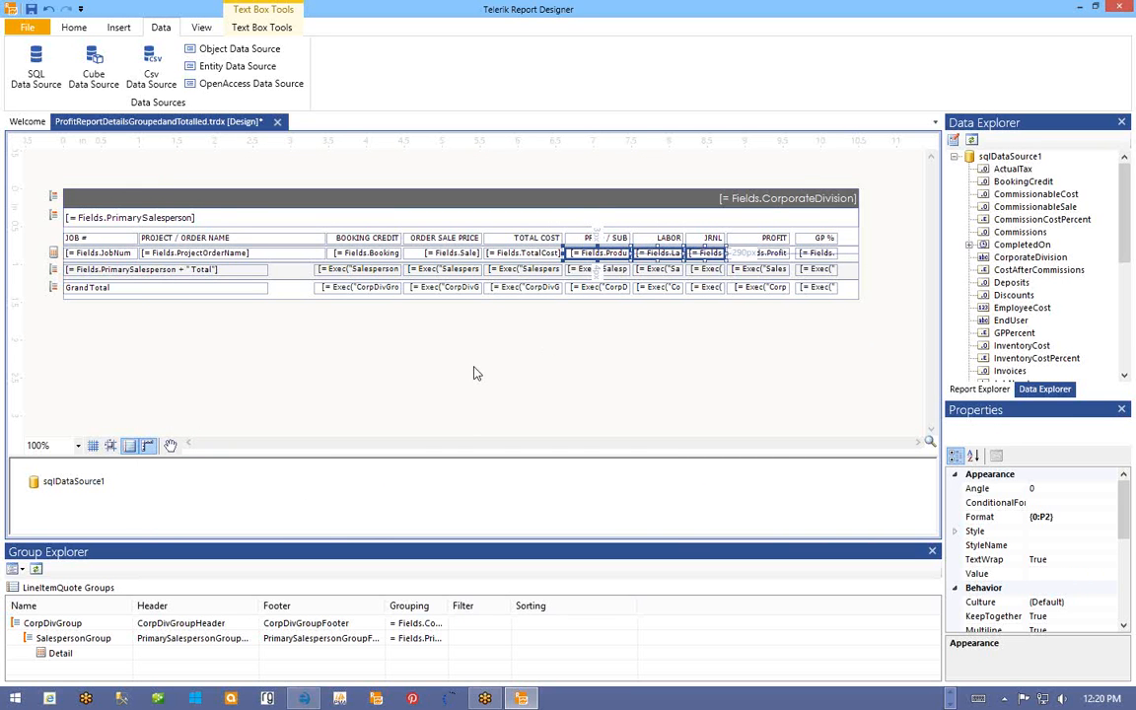
{"action": "left_click", "coordinate": [260, 29]}
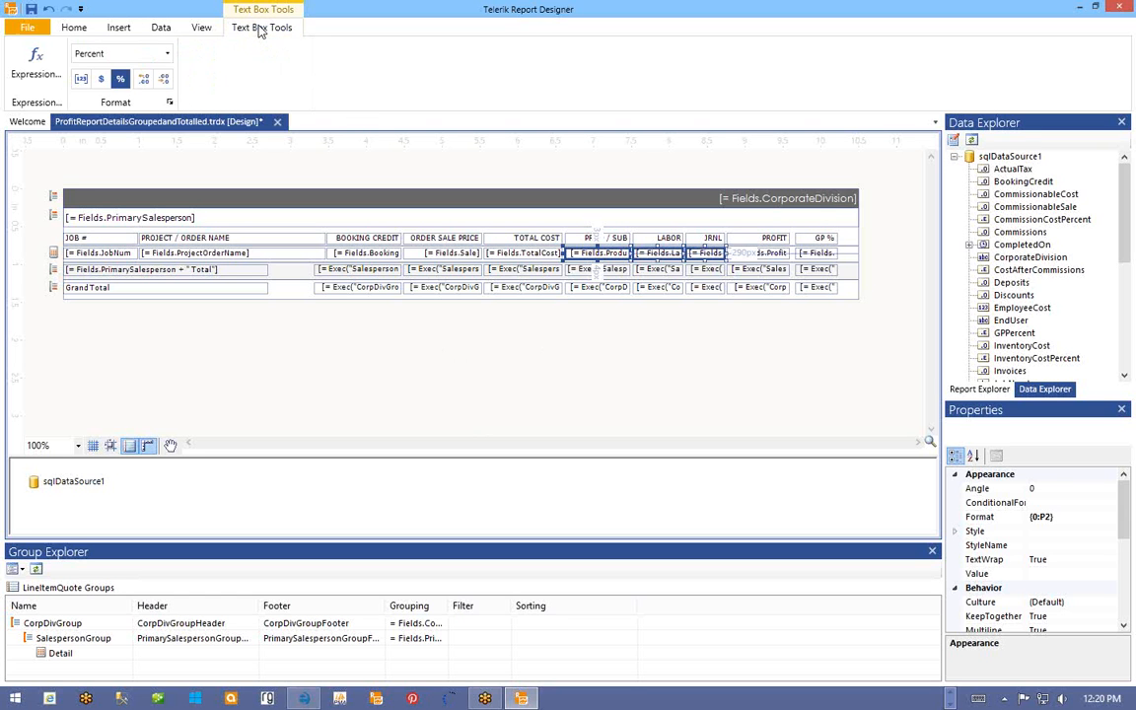
{"action": "left_click", "coordinate": [123, 83]}
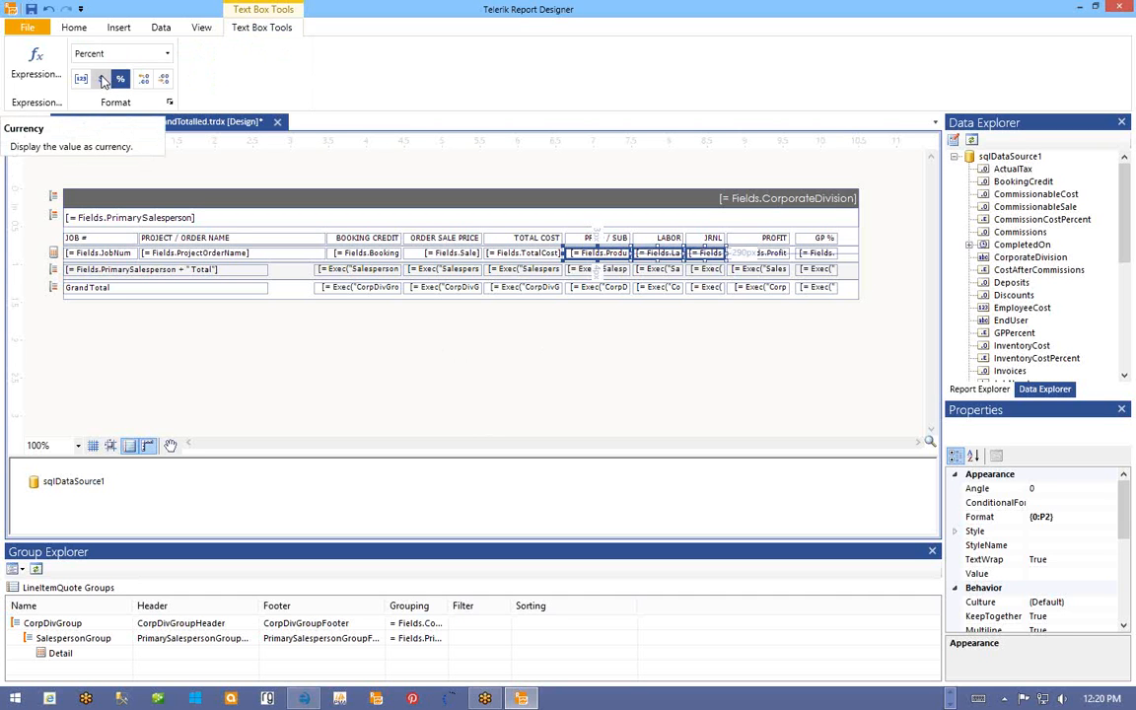
{"action": "left_click", "coordinate": [102, 81]}
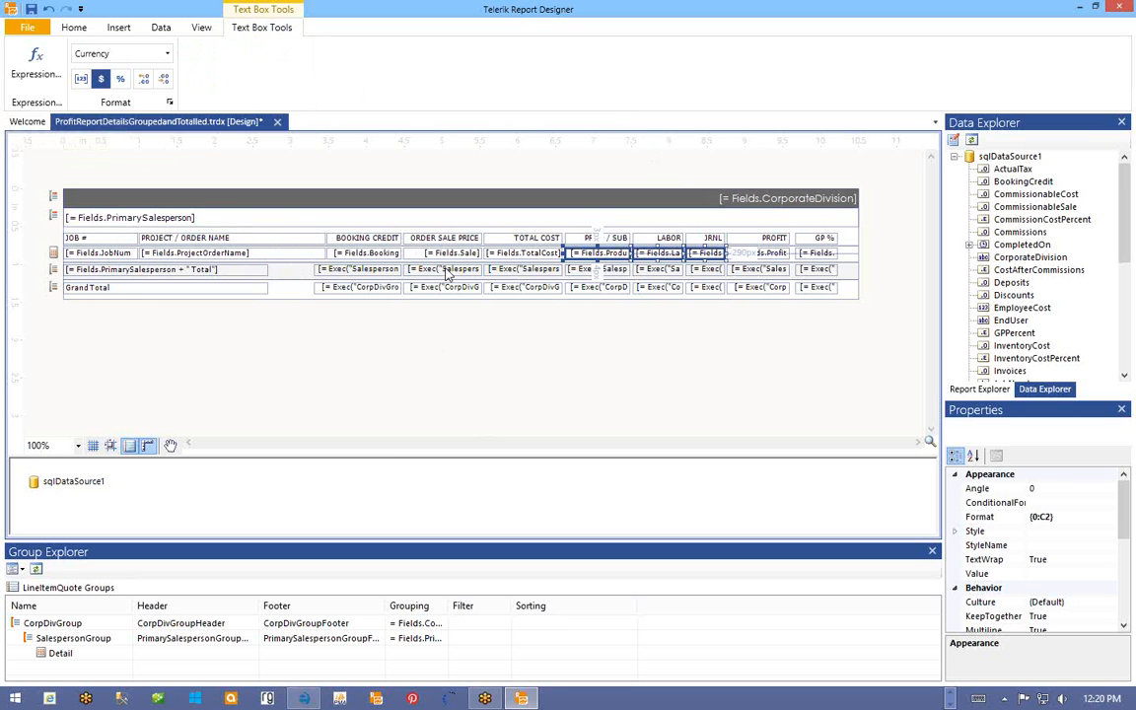
{"action": "left_click", "coordinate": [355, 270]}
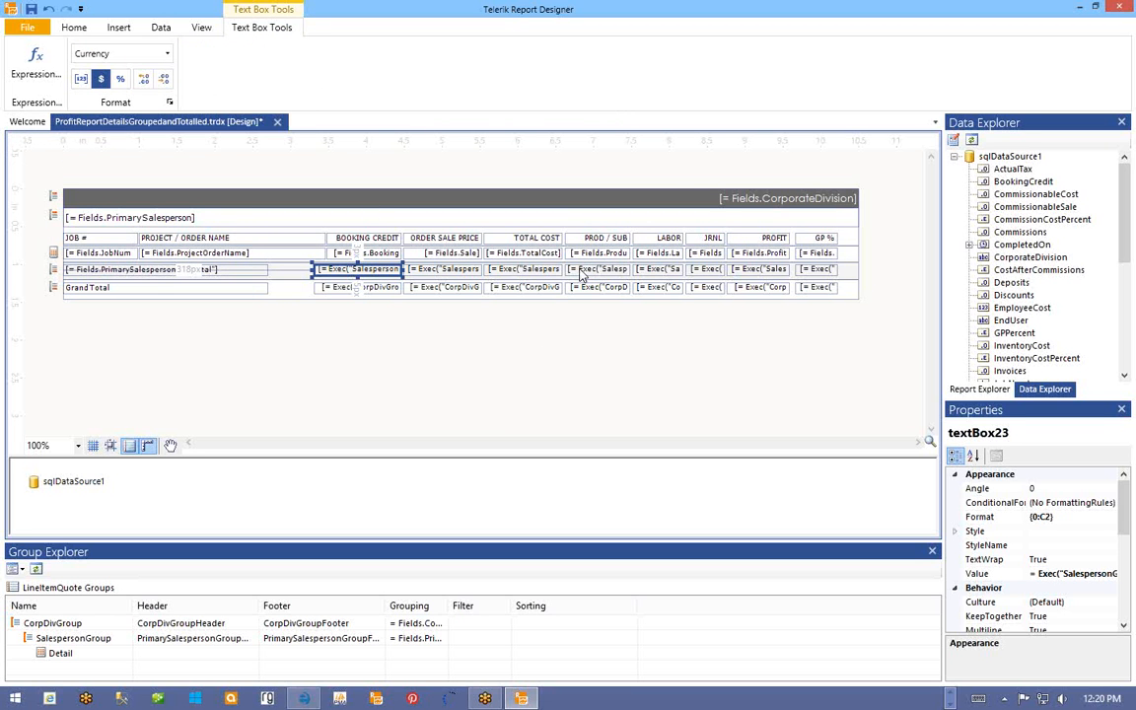
- Edit the salesperson-total PROD / SUB expression to =Exec("SalespersonGroup", Sum(Fields.ProductCost)), removing the TotalCost divisor
{"action": "left_click", "coordinate": [582, 268]}
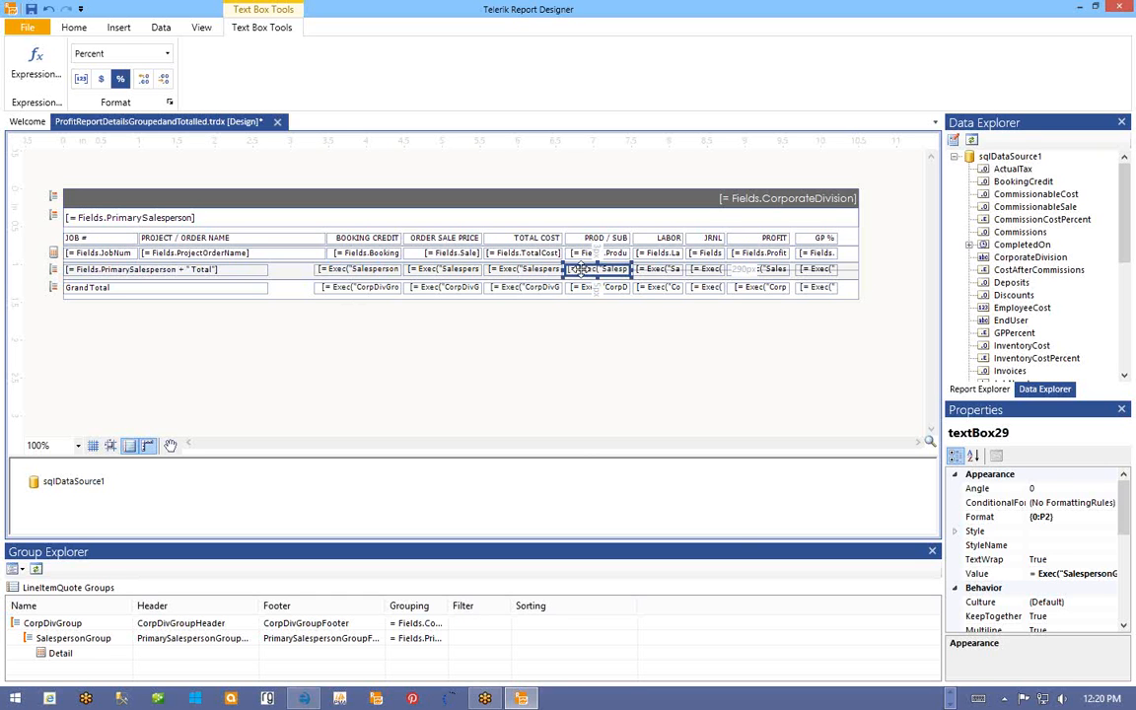
{"action": "right_click", "coordinate": [582, 269]}
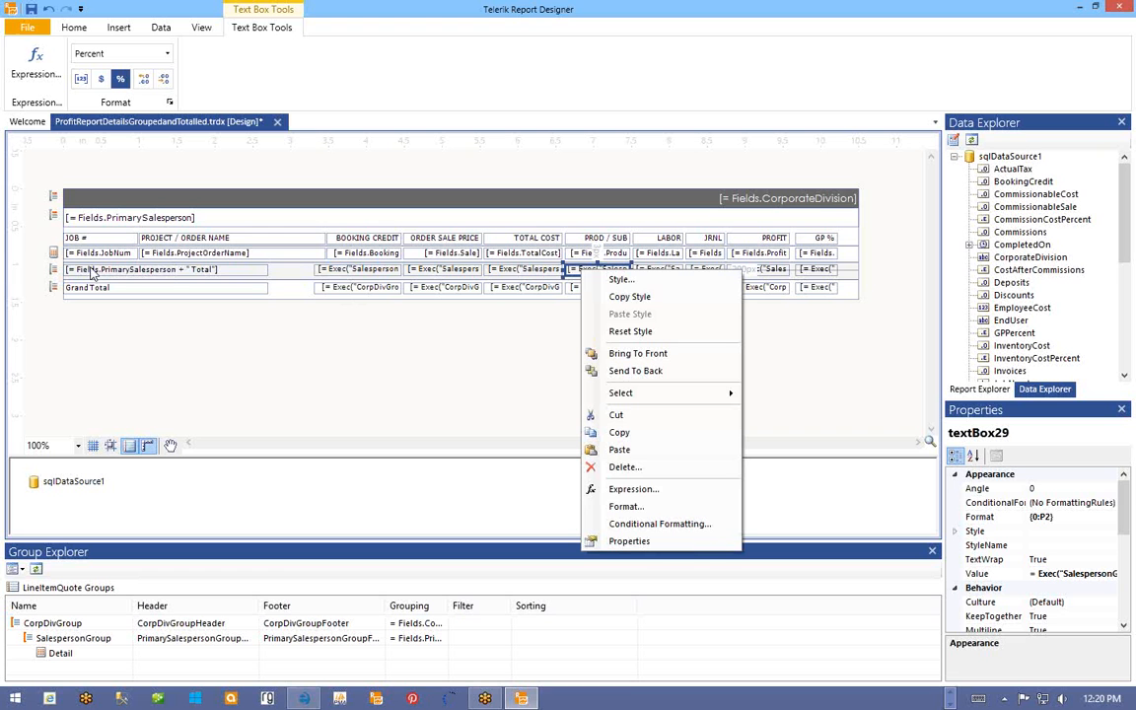
{"action": "left_click", "coordinate": [625, 490]}
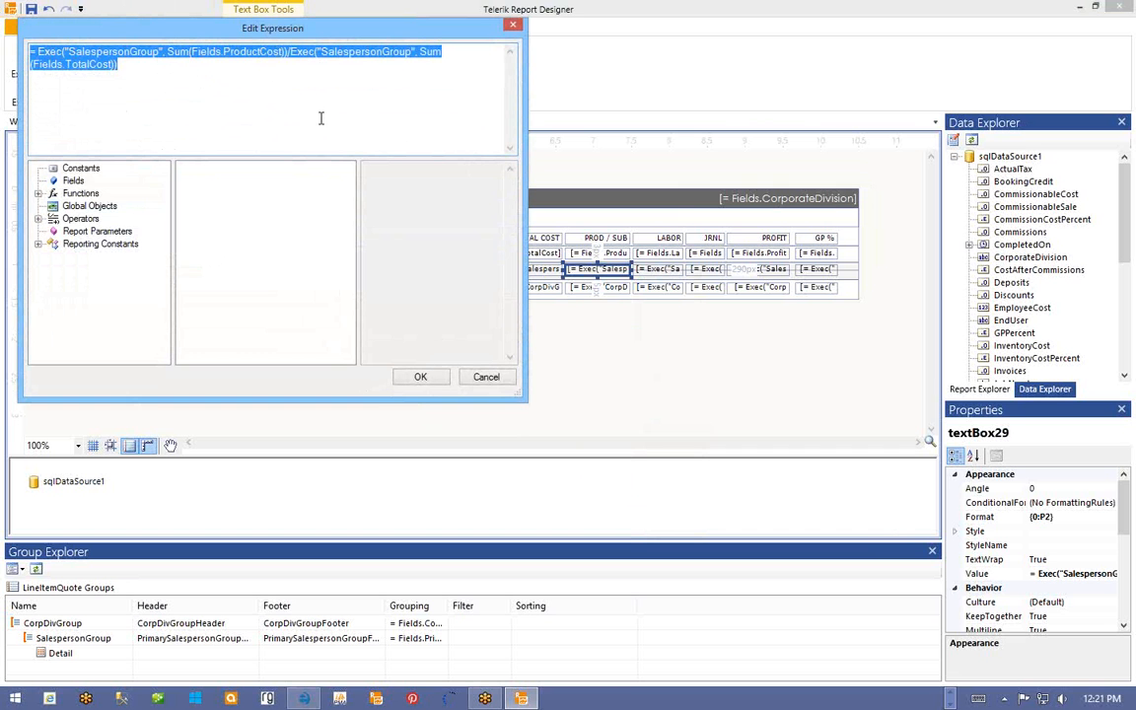
{"action": "left_click_drag", "start_coordinate": [272, 24], "coordinate": [437, 41]}
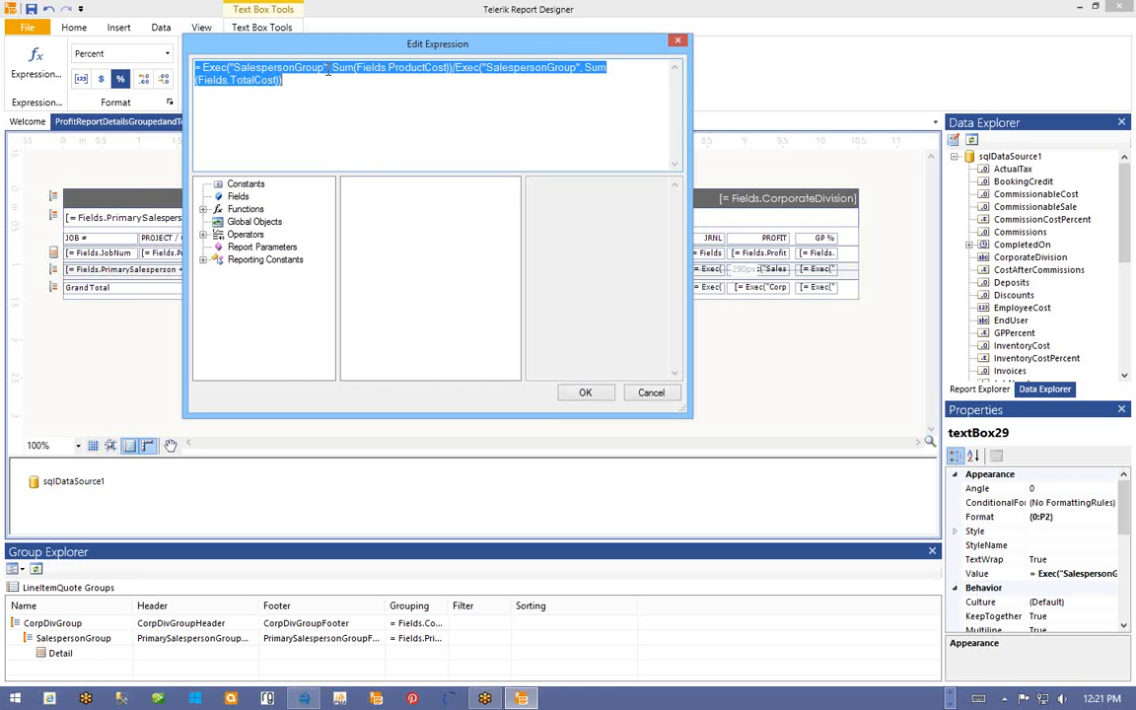
{"action": "left_click", "coordinate": [454, 67]}
{"action": "key", "text": "ctrl+shift+End"}
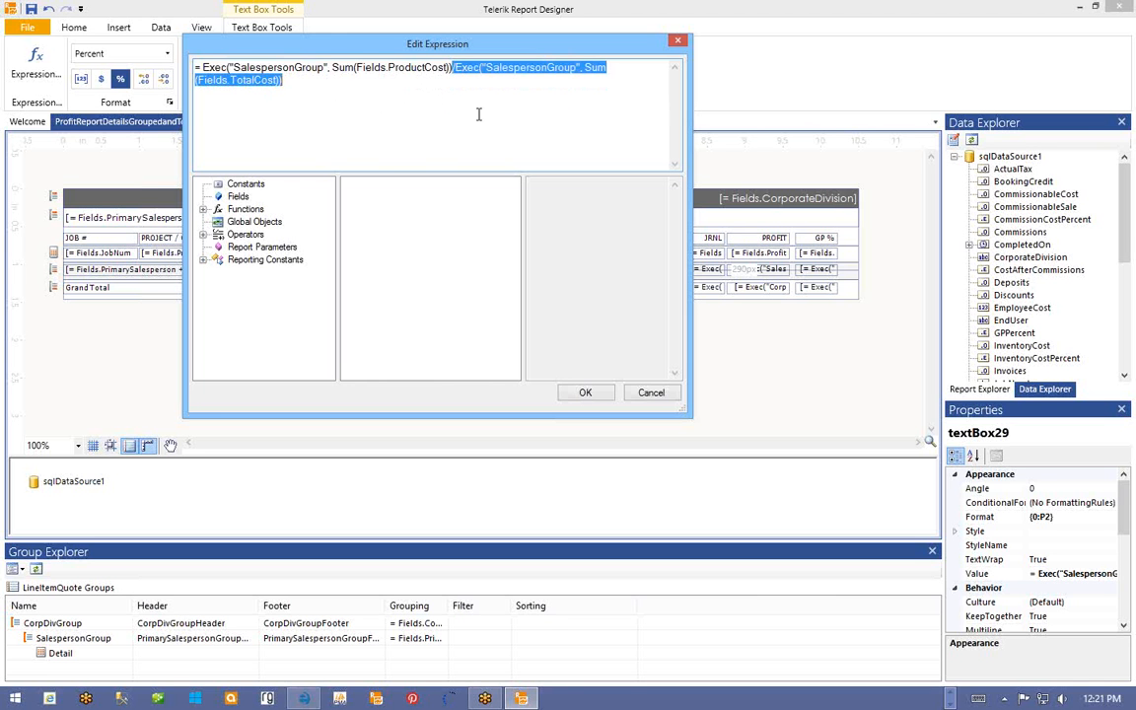
{"action": "key", "text": "Delete"}
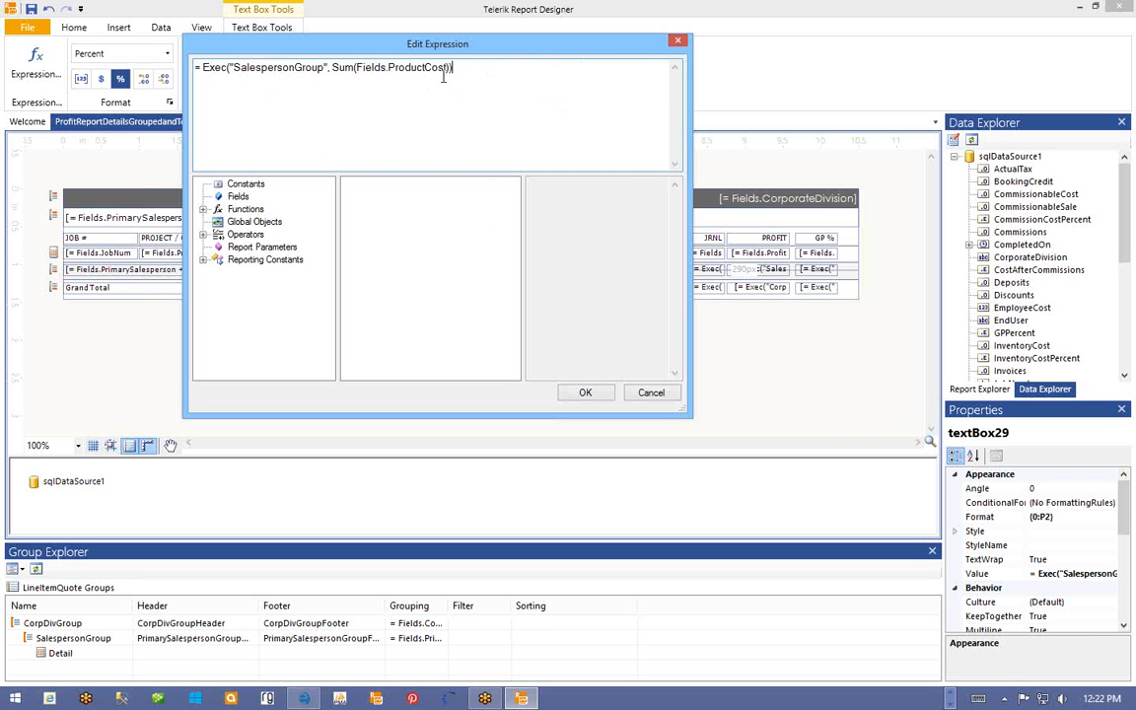
{"action": "left_click", "coordinate": [584, 393]}
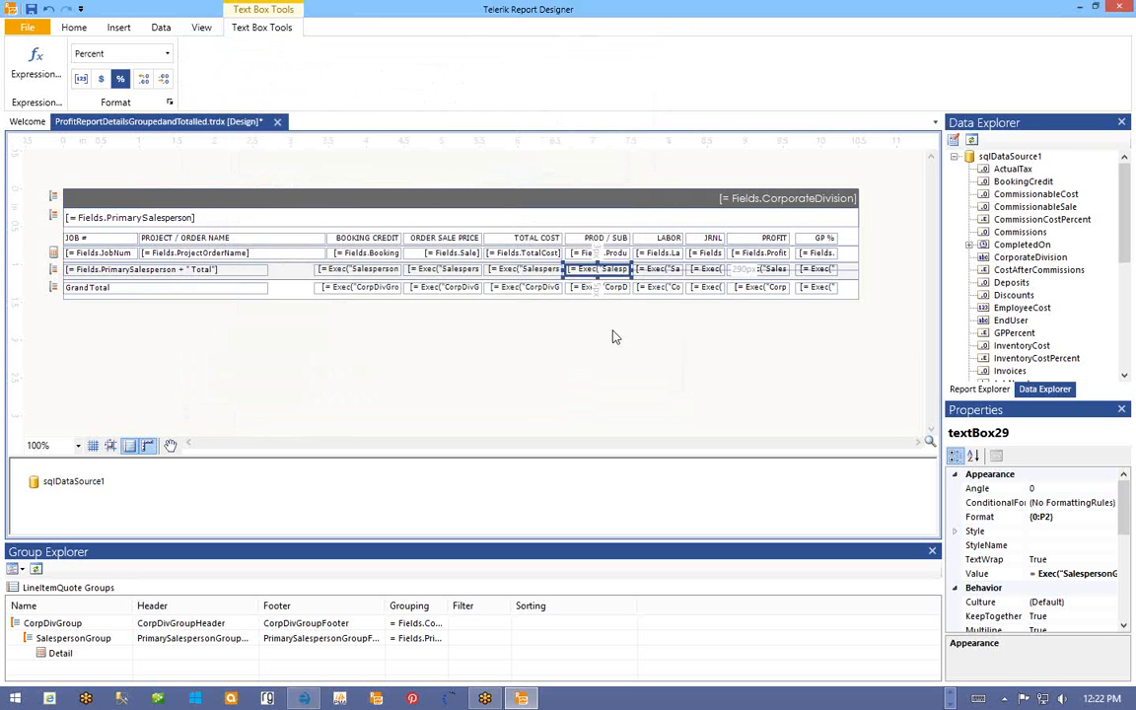
- Remove the TotalCost divisor so the salesperson-total LABOR cell sums Fields.LaborCost
{"action": "right_click", "coordinate": [649, 273]}
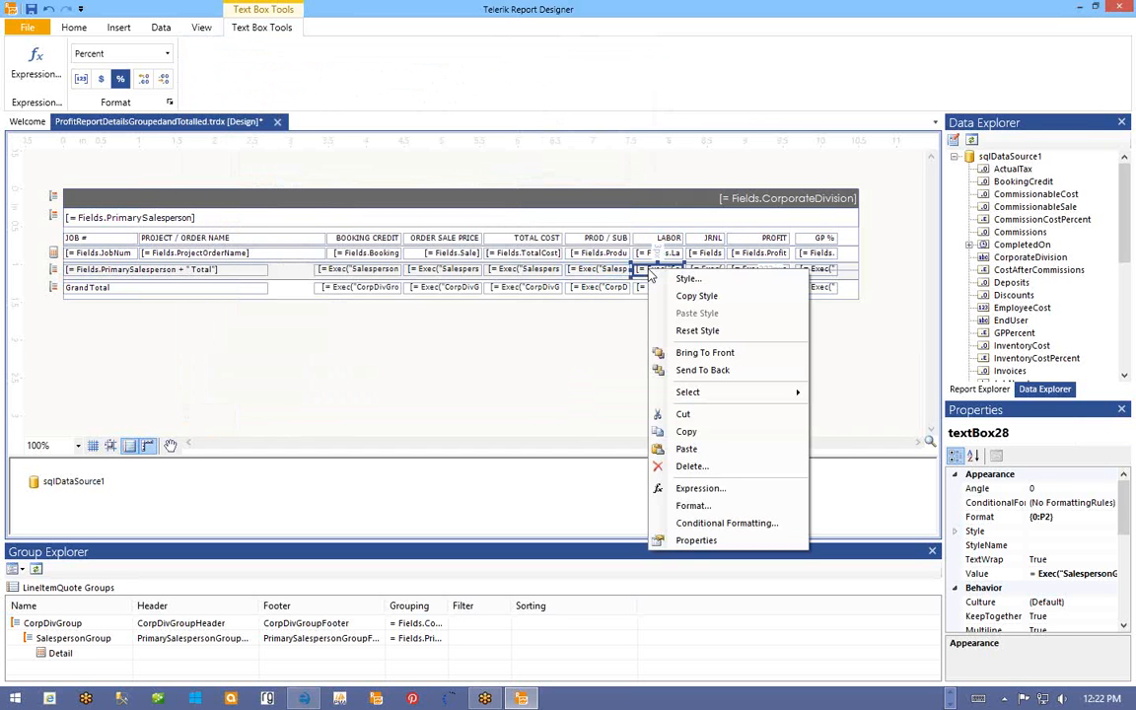
{"action": "left_click", "coordinate": [695, 490]}
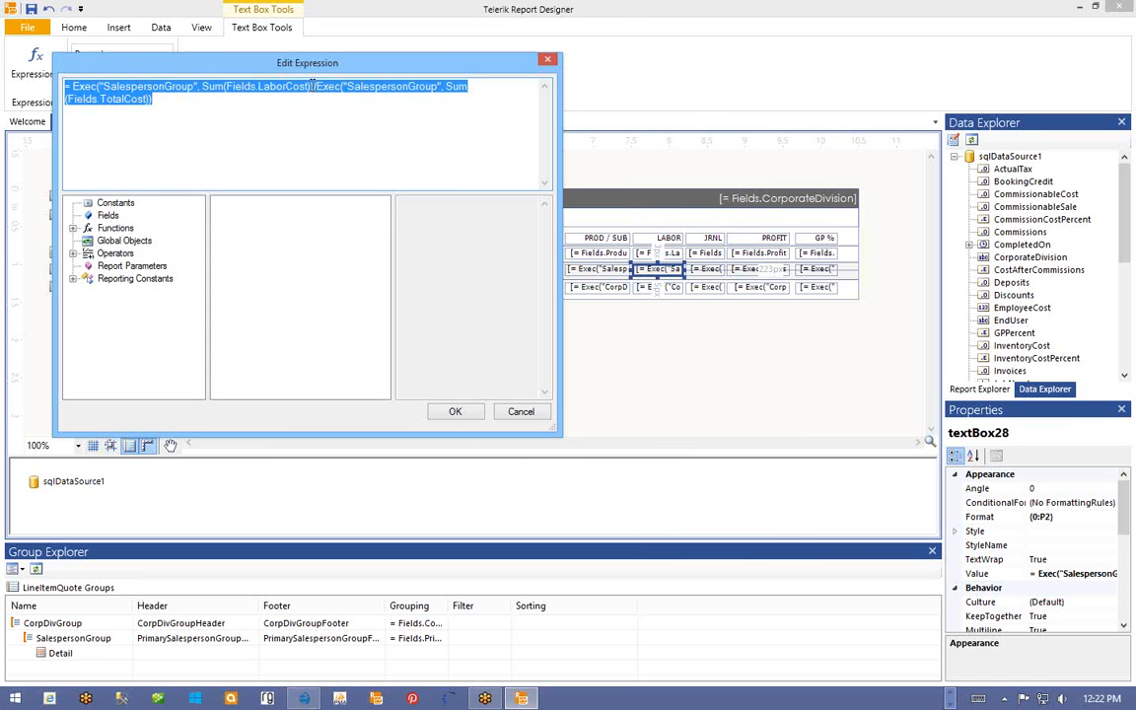
{"action": "left_click_drag", "start_coordinate": [315, 87], "coordinate": [337, 104]}
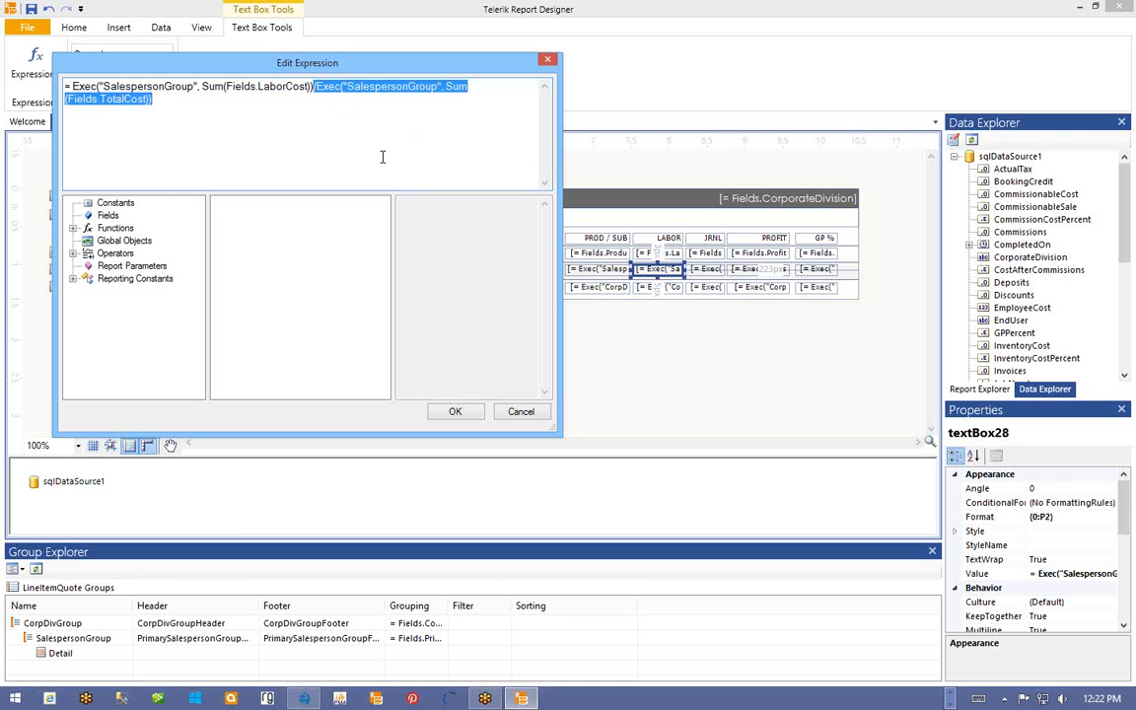
{"action": "key", "text": "Delete"}
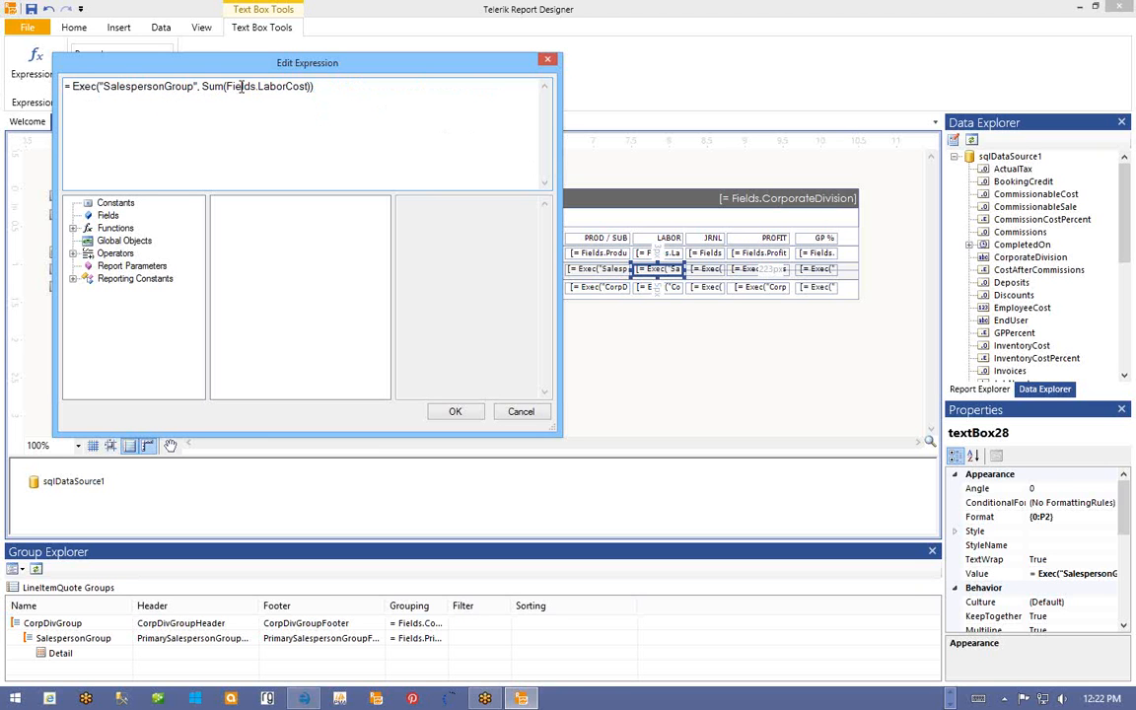
{"action": "left_click", "coordinate": [454, 412]}
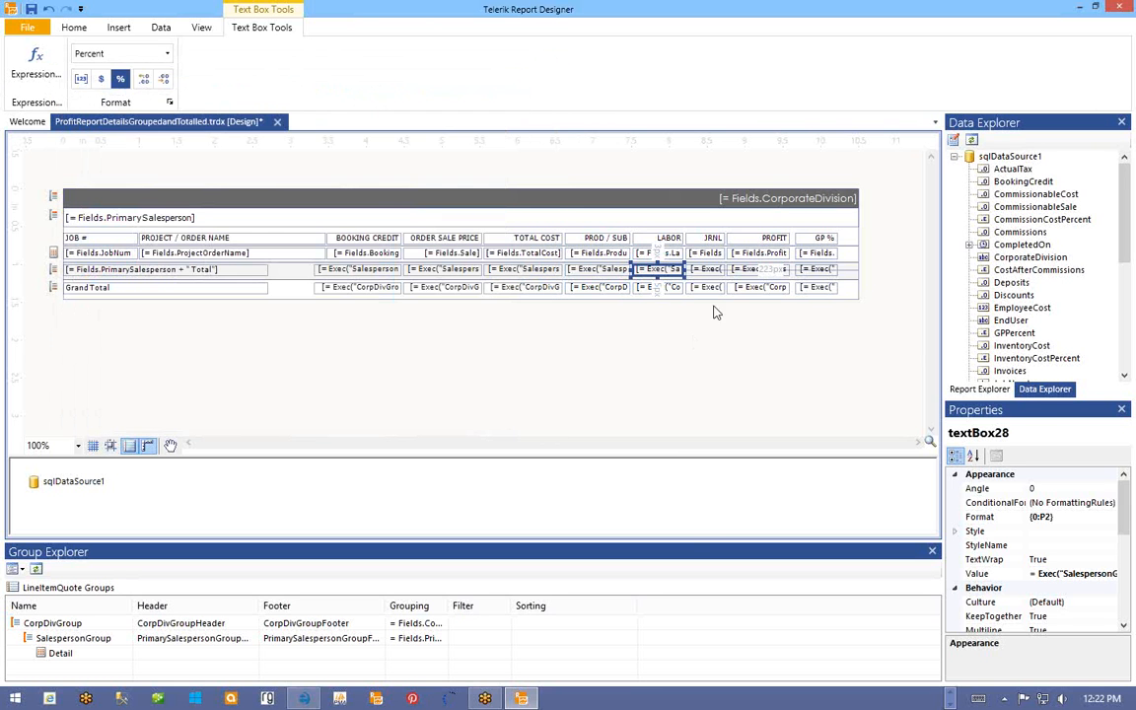
- Remove the TotalCost divisor so the salesperson-total JRNL cell sums Fields.JournalCost
{"action": "right_click", "coordinate": [696, 274]}
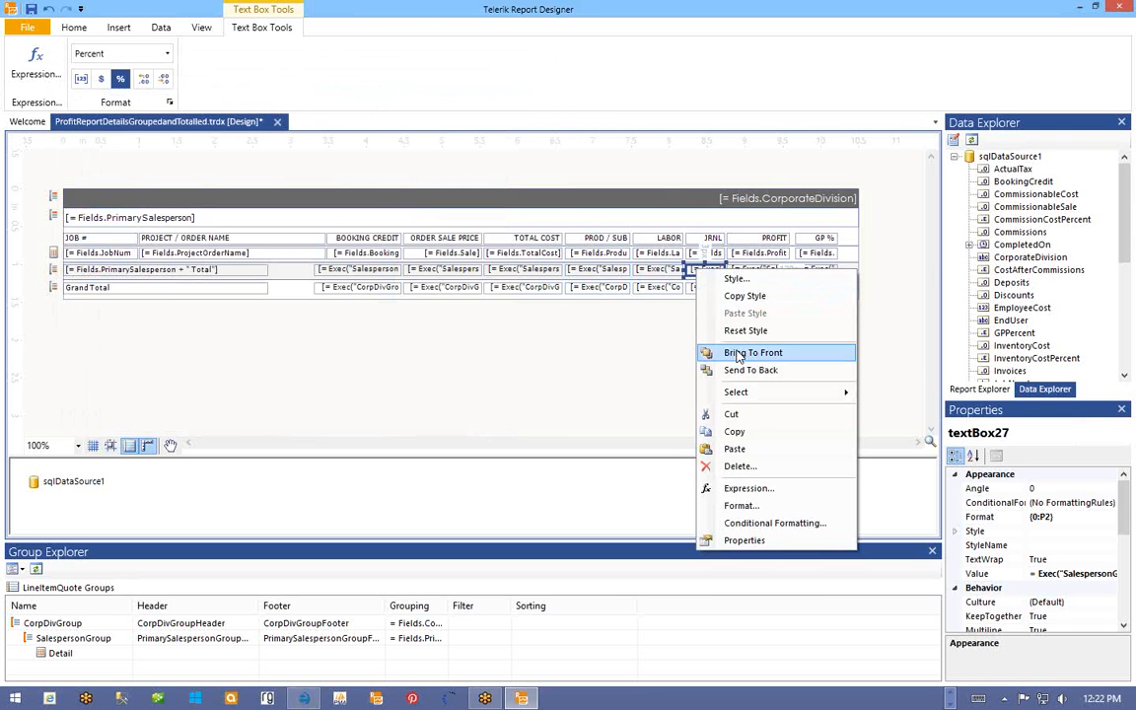
{"action": "left_click", "coordinate": [735, 490]}
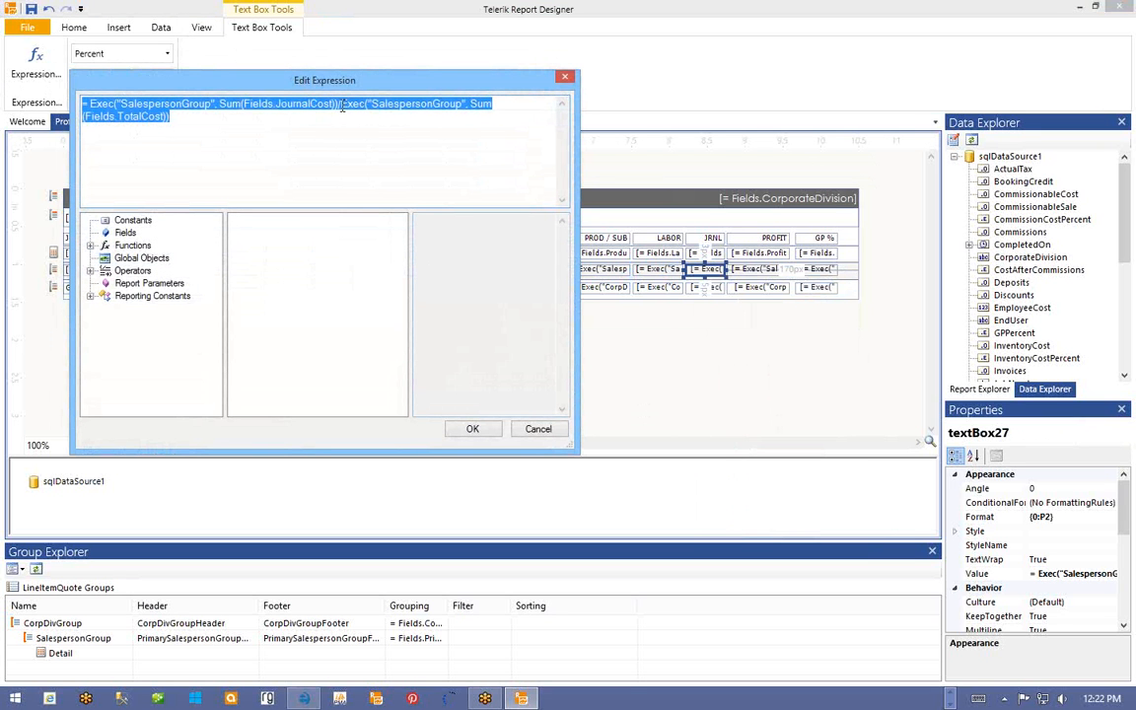
{"action": "left_click_drag", "start_coordinate": [341, 104], "coordinate": [347, 132]}
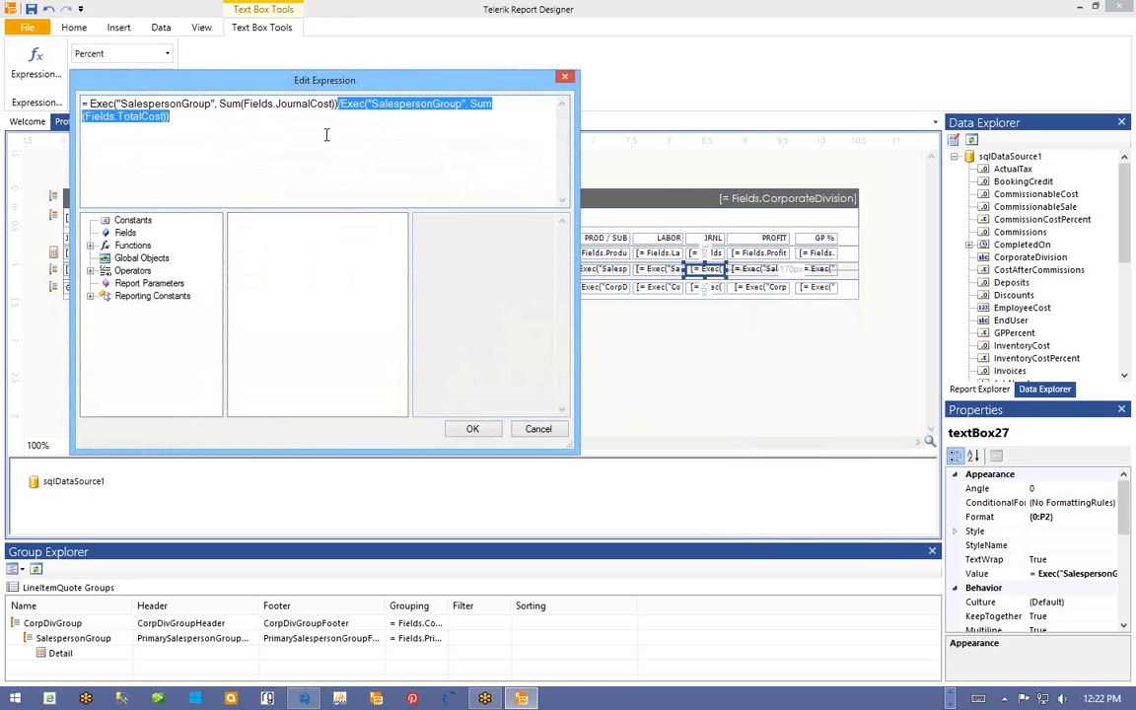
{"action": "key", "text": "Delete"}
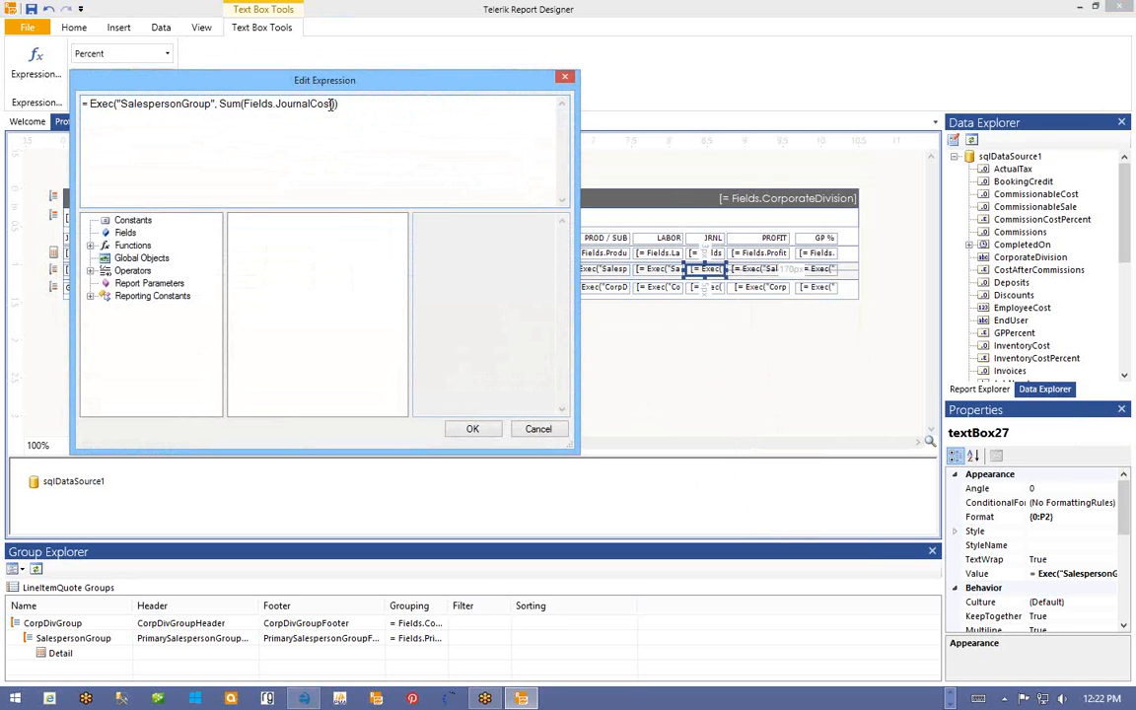
{"action": "left_click", "coordinate": [471, 430]}
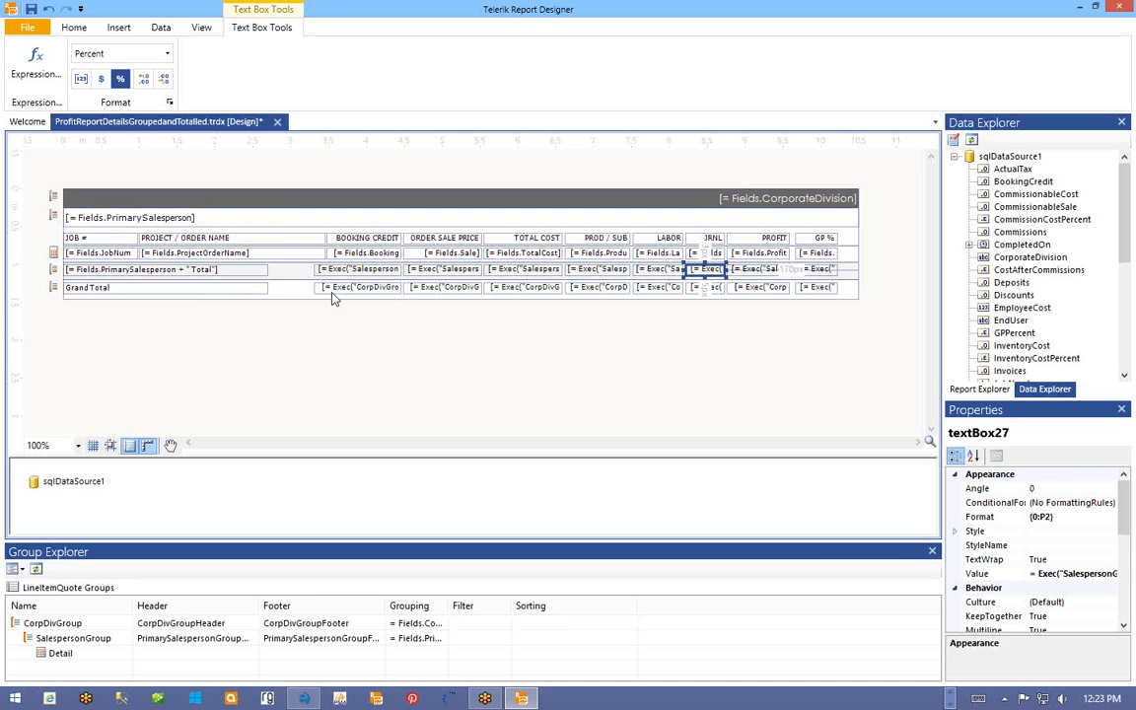
- Edit the grand-total PROD / SUB expression to =Exec("CorpDivGroup", Sum(Fields.ProductCost))
{"action": "right_click", "coordinate": [591, 288]}
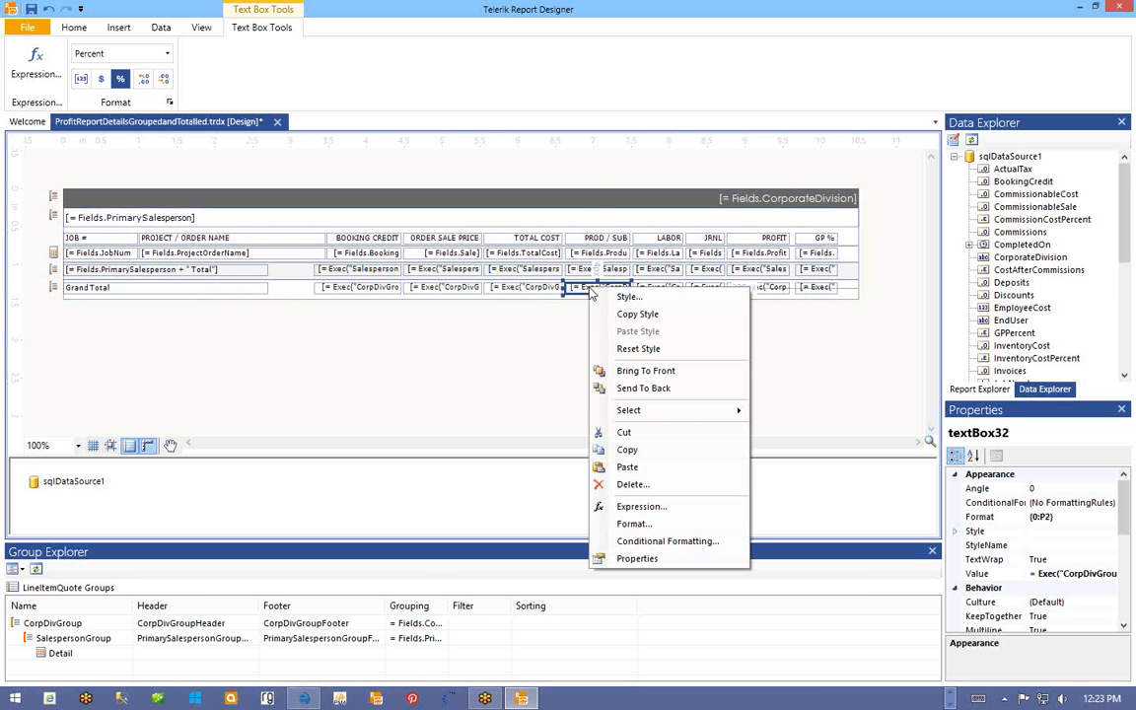
{"action": "left_click", "coordinate": [636, 506]}
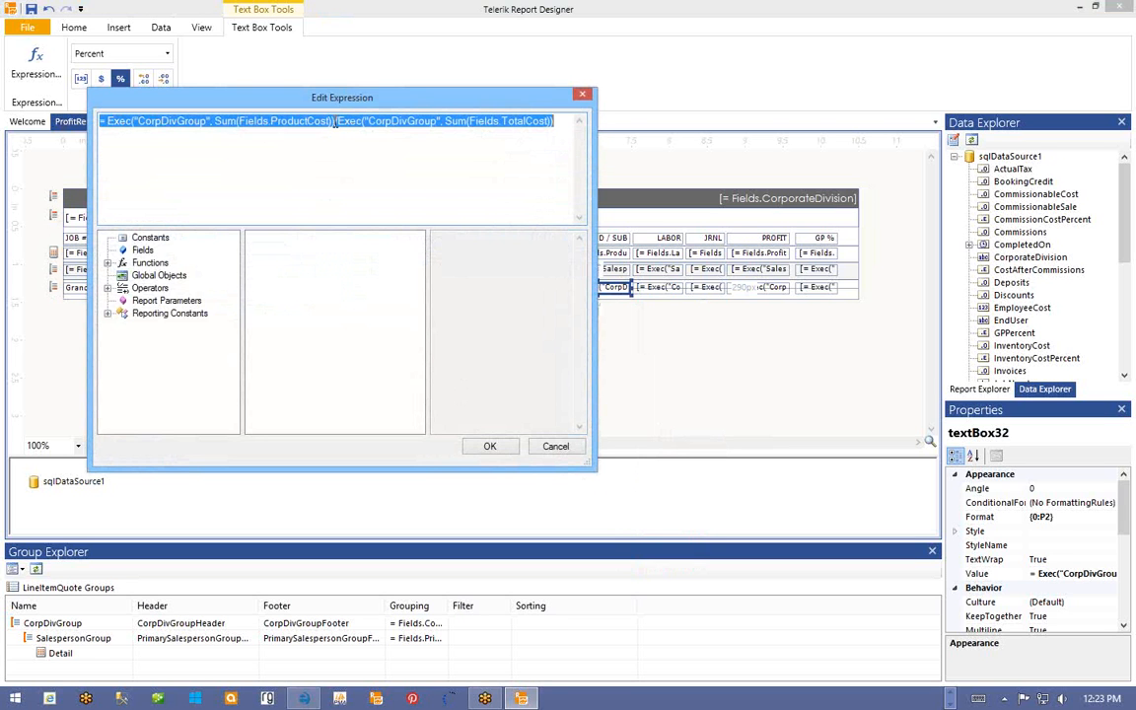
{"action": "left_click_drag", "start_coordinate": [336, 120], "coordinate": [571, 127]}
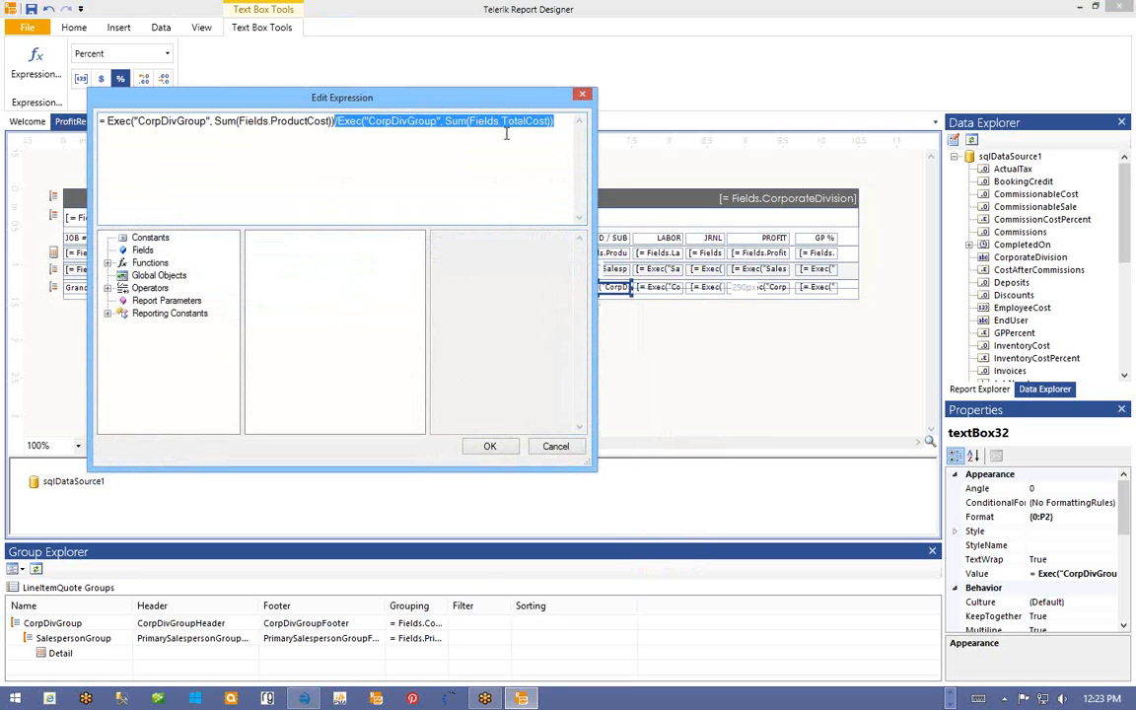
{"action": "key", "text": "Delete"}
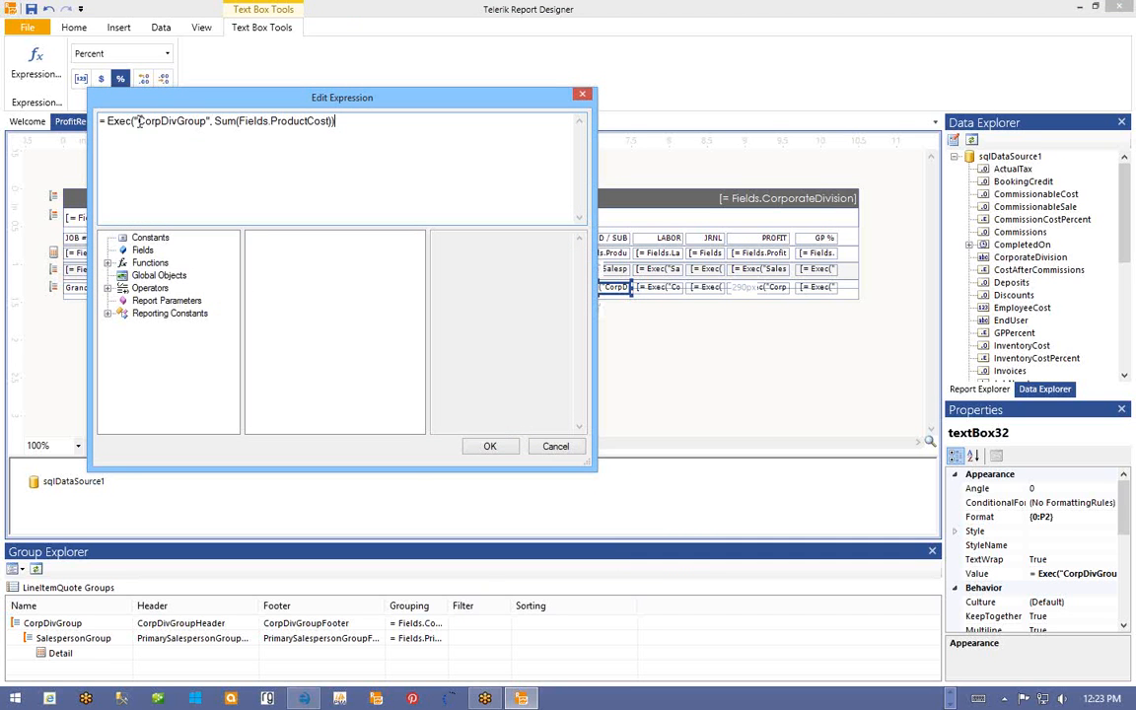
{"action": "left_click", "coordinate": [483, 447]}
- Remove the TotalCost divisor so the grand-total LABOR cell sums Fields.LaborCost for CorpDivGroup
{"action": "right_click", "coordinate": [656, 289]}
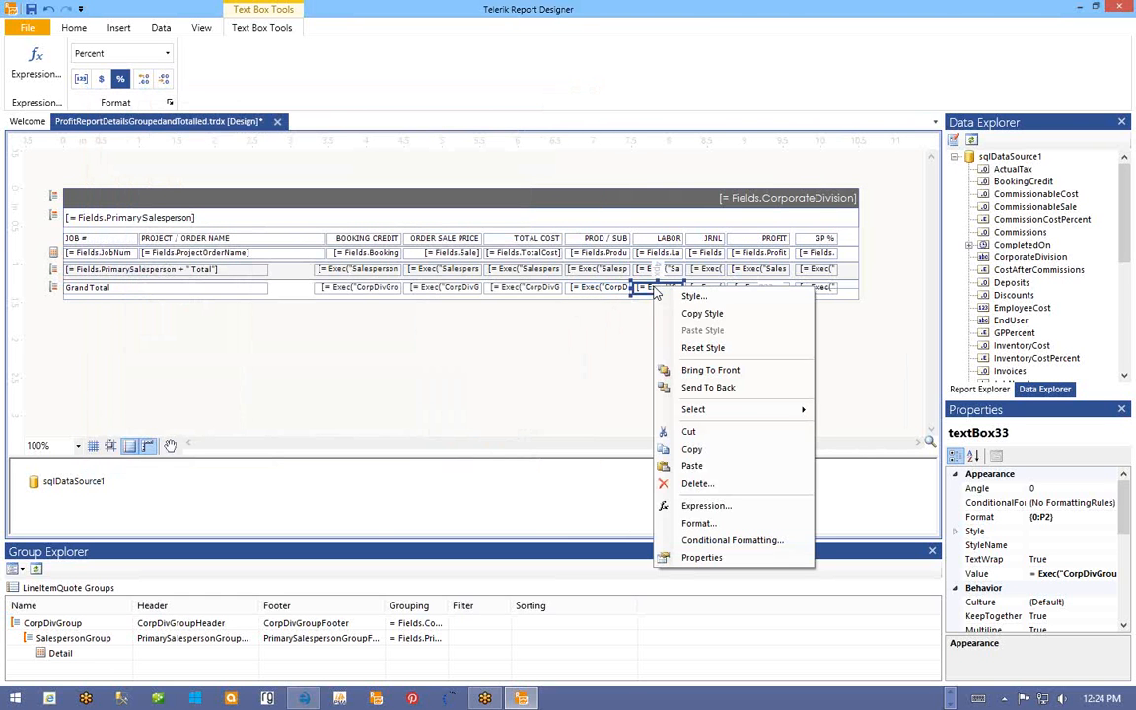
{"action": "left_click", "coordinate": [702, 505]}
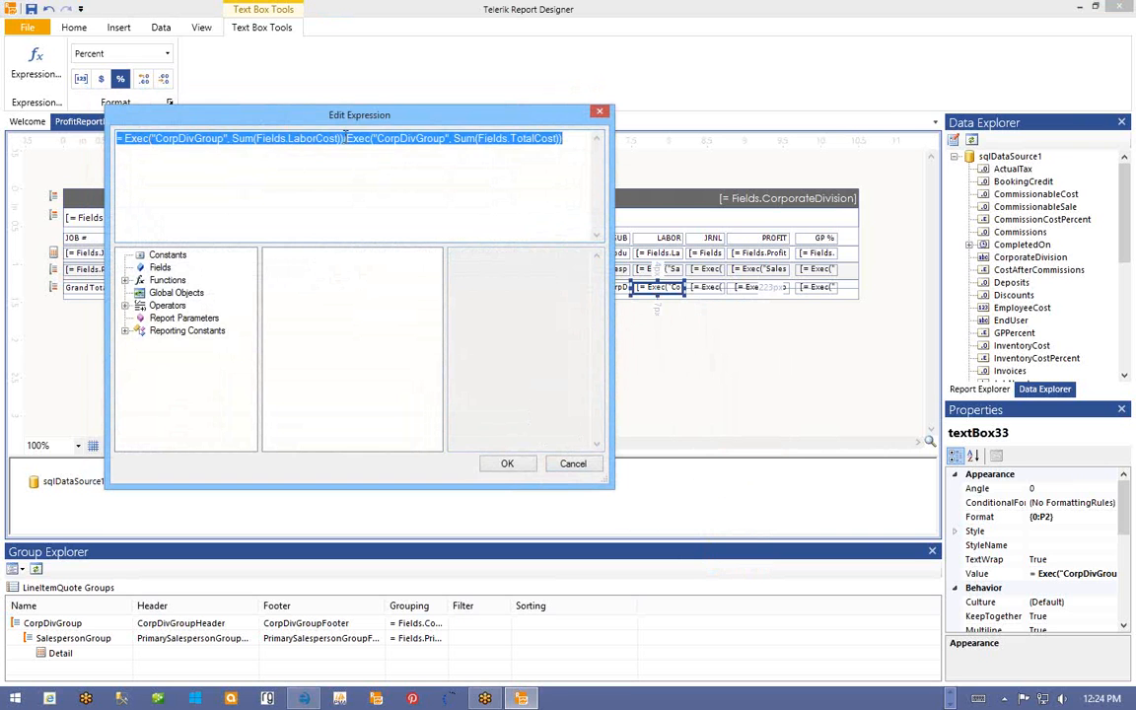
{"action": "left_click_drag", "start_coordinate": [344, 136], "coordinate": [594, 144]}
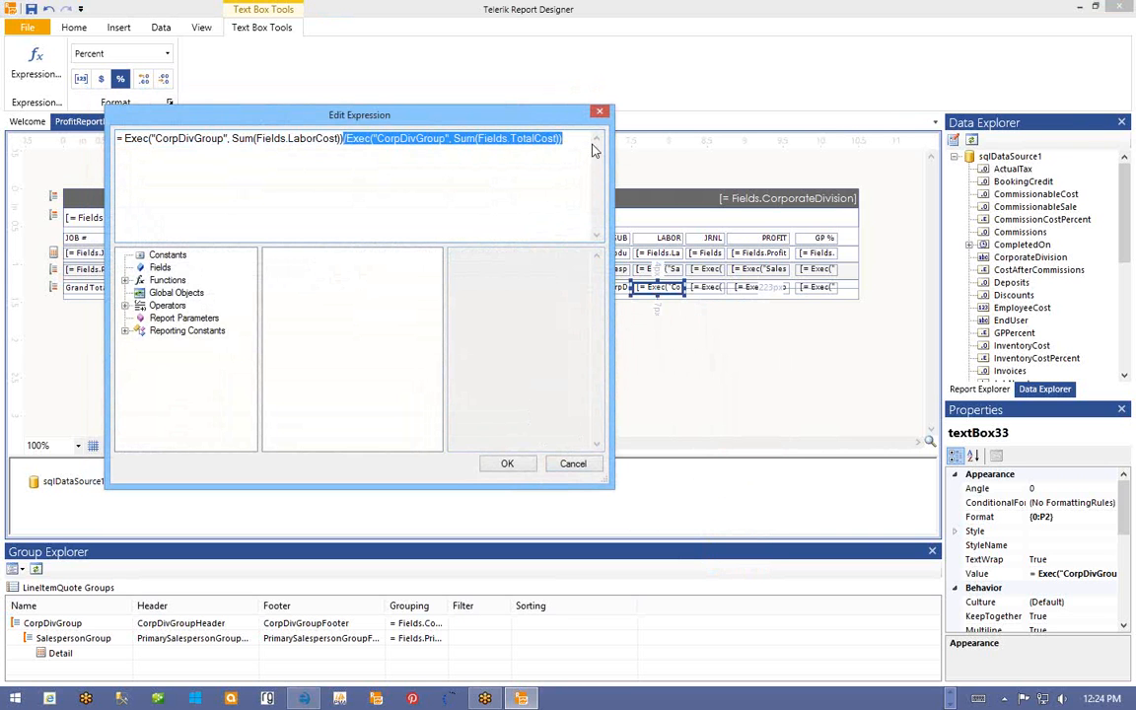
{"action": "key", "text": "Delete"}
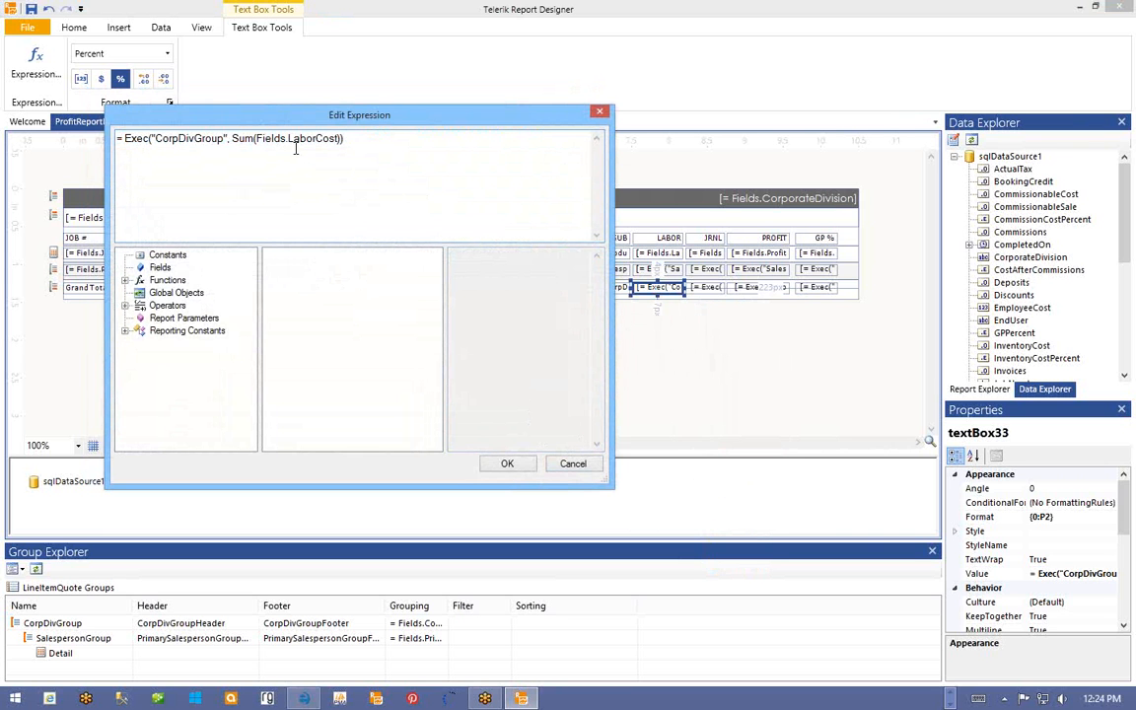
{"action": "left_click", "coordinate": [502, 465]}
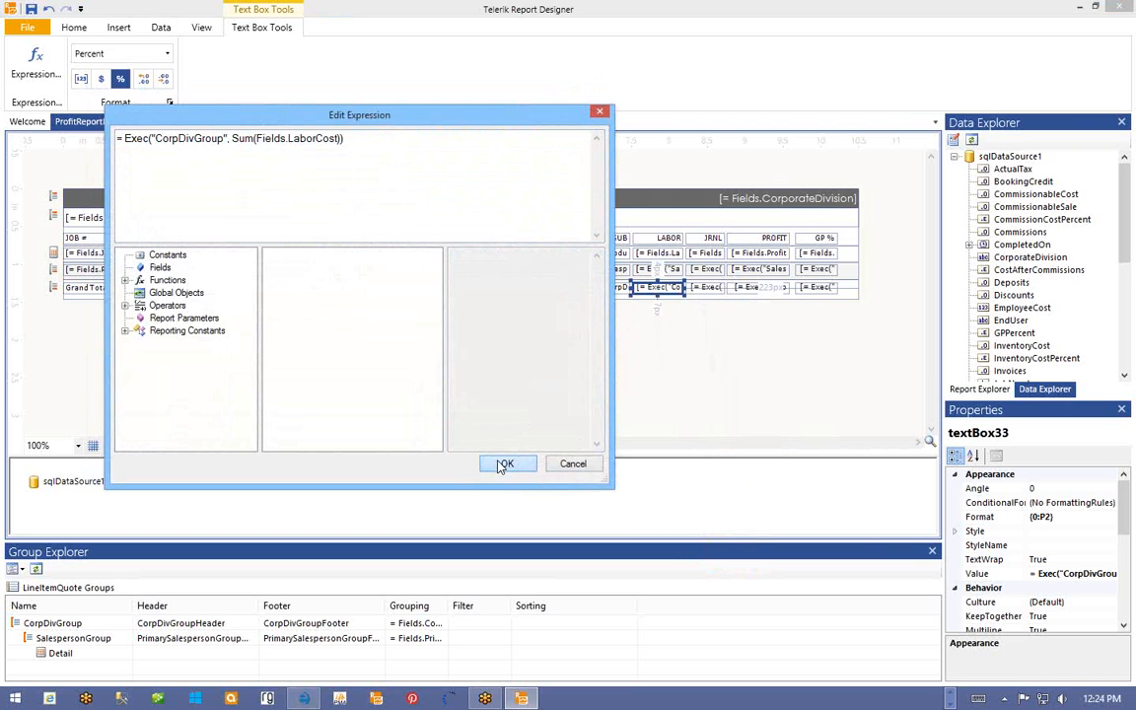
- Edit the grand-total JRNL expression to =Exec("CorpDivGroup", Sum(Fields.JournalCost))
{"action": "right_click", "coordinate": [699, 287]}
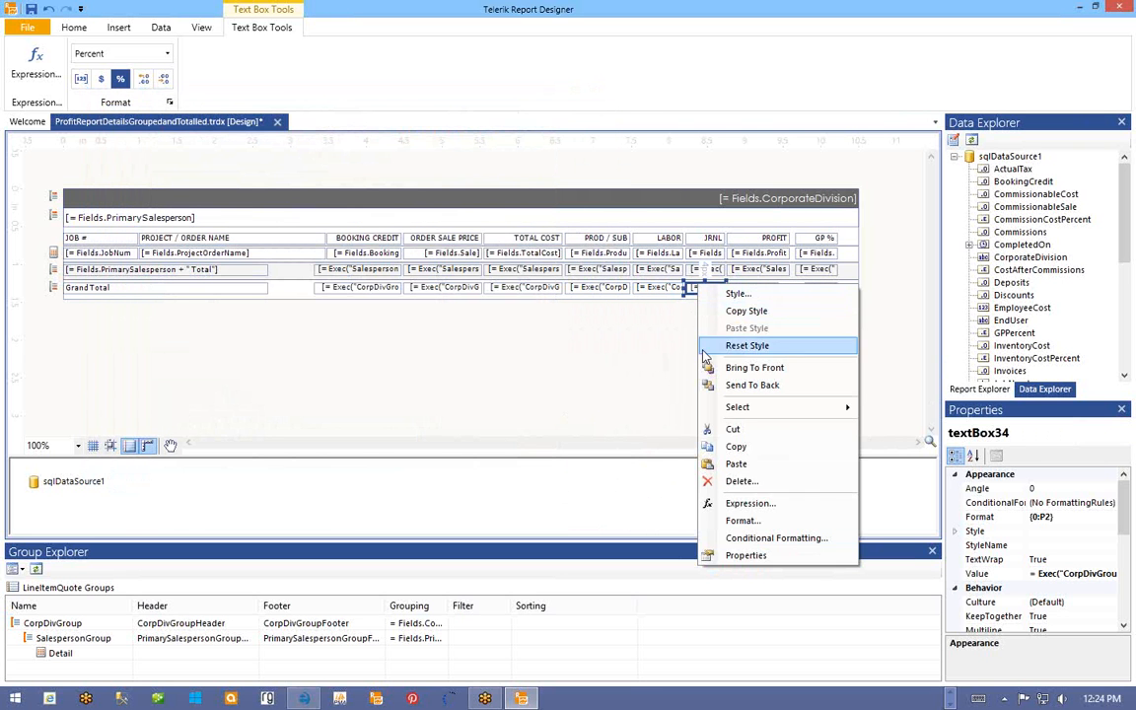
{"action": "left_click", "coordinate": [734, 504]}
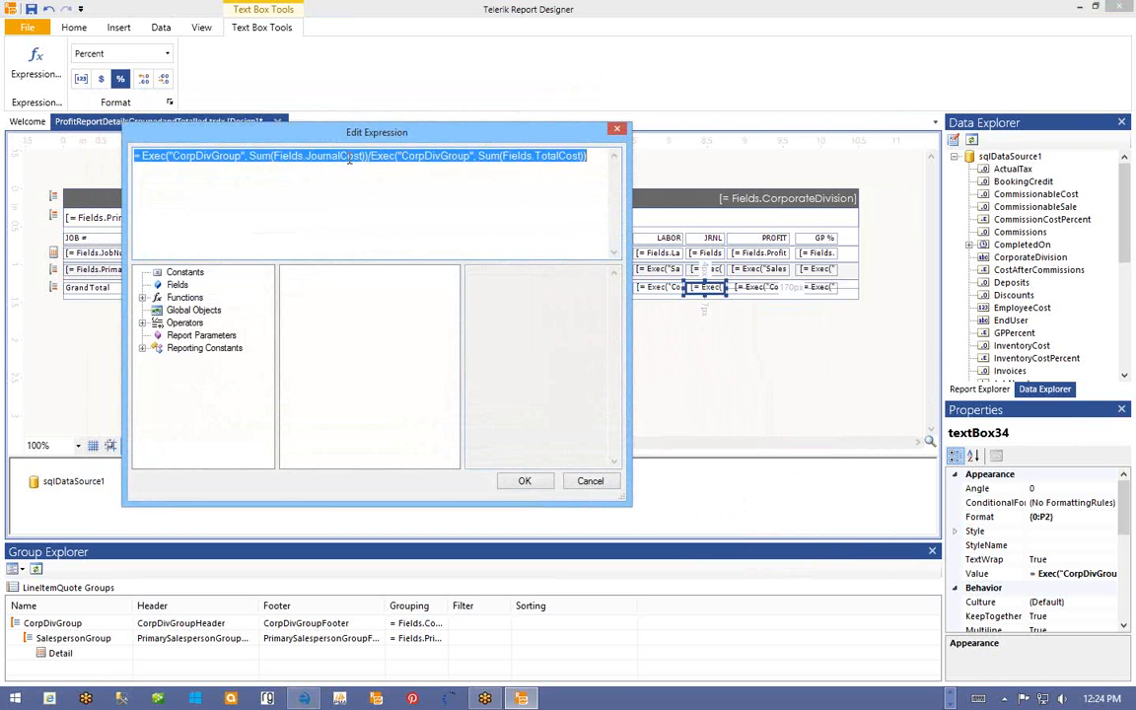
{"action": "left_click_drag", "start_coordinate": [372, 155], "coordinate": [621, 170]}
{"action": "key", "text": "Delete"}
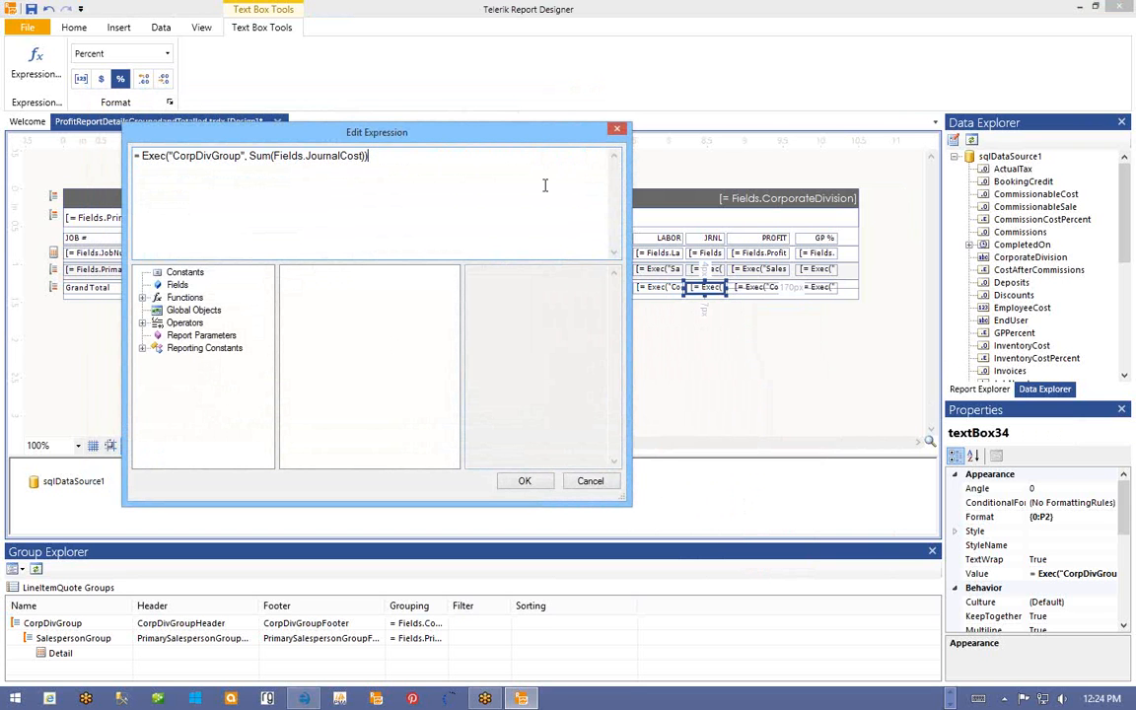
{"action": "left_click", "coordinate": [520, 482]}
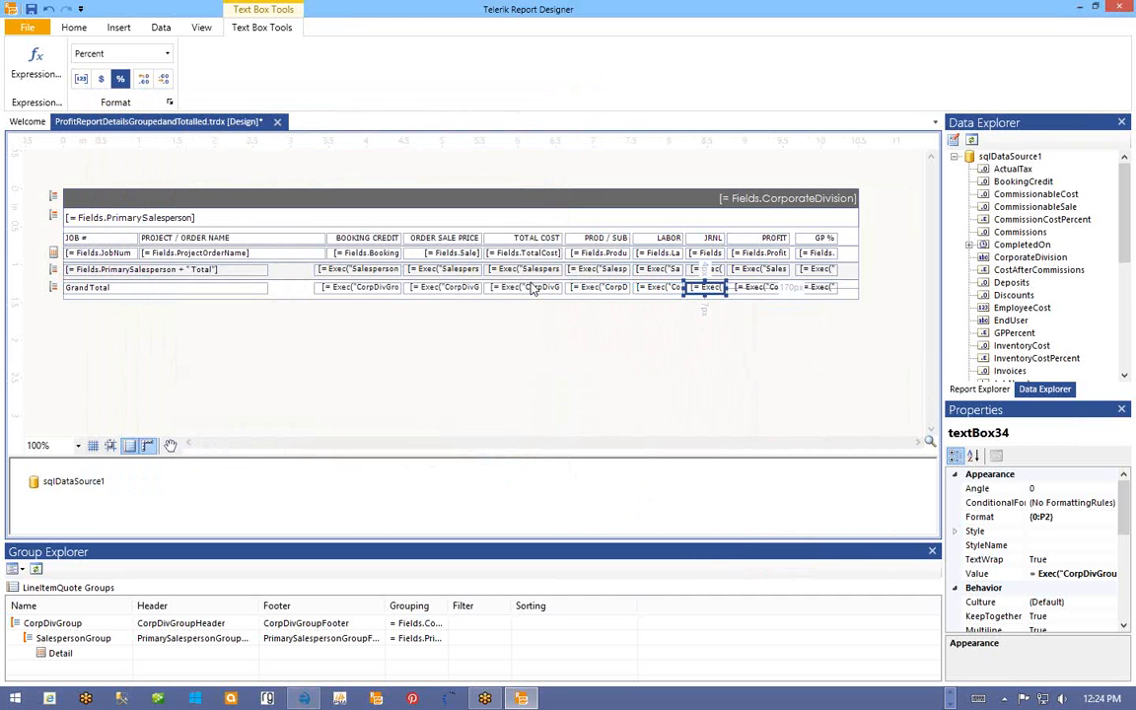
- Apply currency format {0:C2} to all six salesperson and grand-total cells, then save the report
{"action": "left_click", "coordinate": [591, 269]}
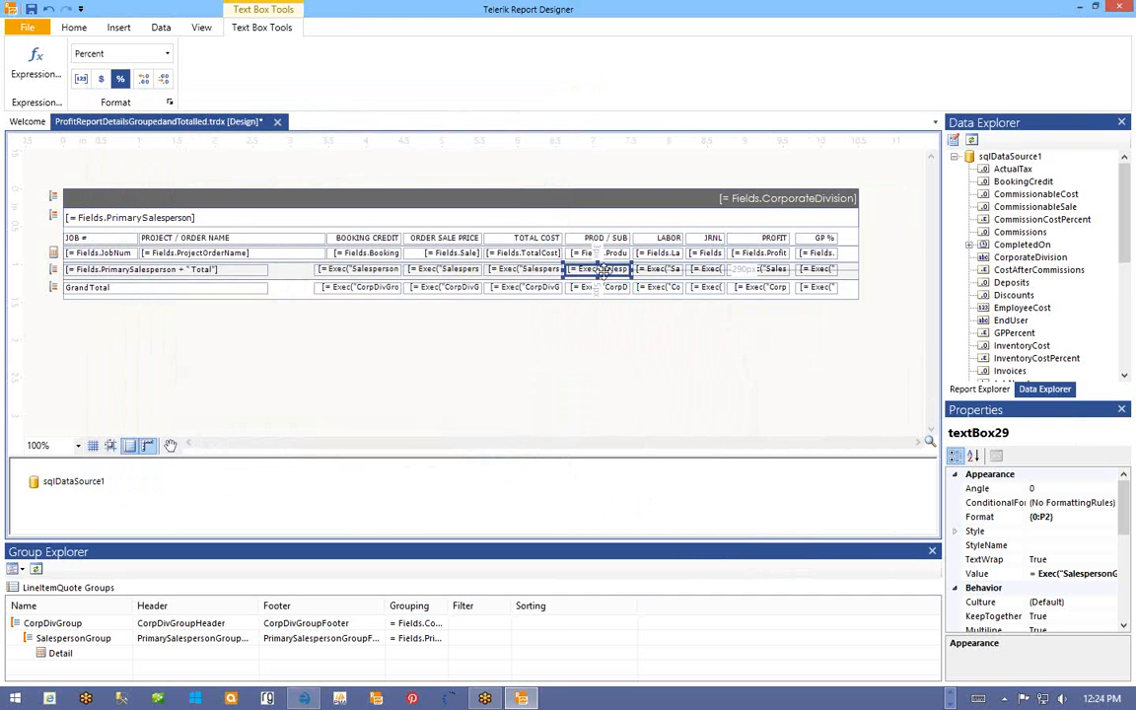
{"action": "left_click", "coordinate": [654, 270], "text": "ctrl"}
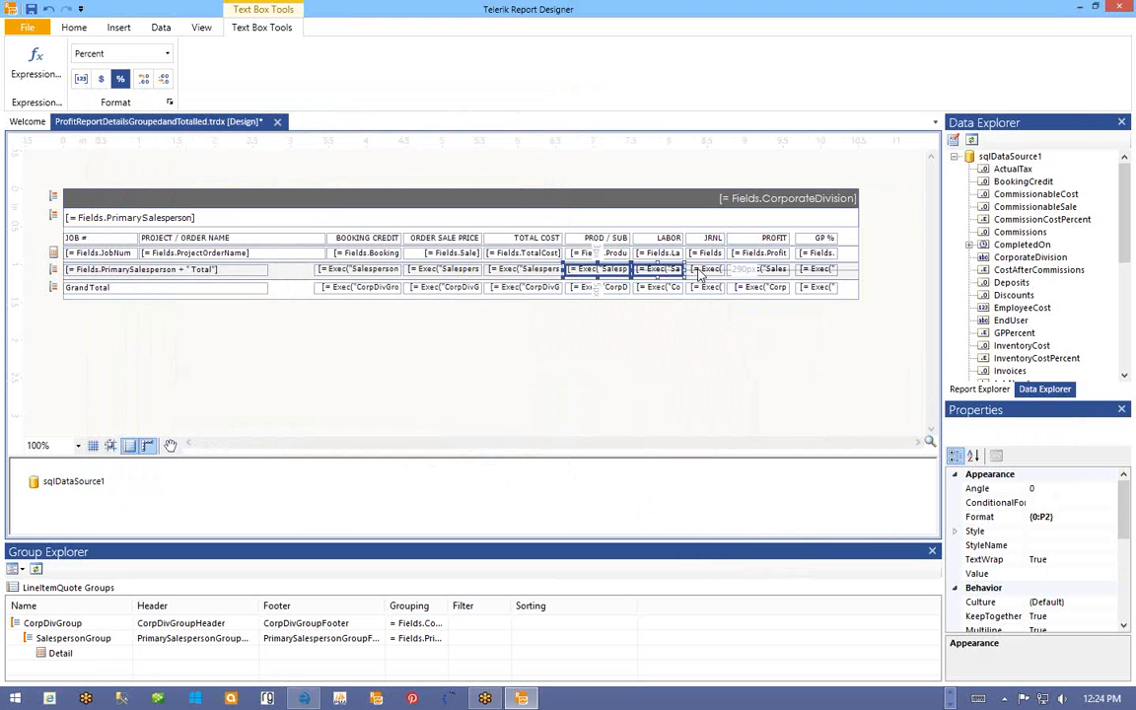
{"action": "left_click", "coordinate": [706, 270], "text": "ctrl"}
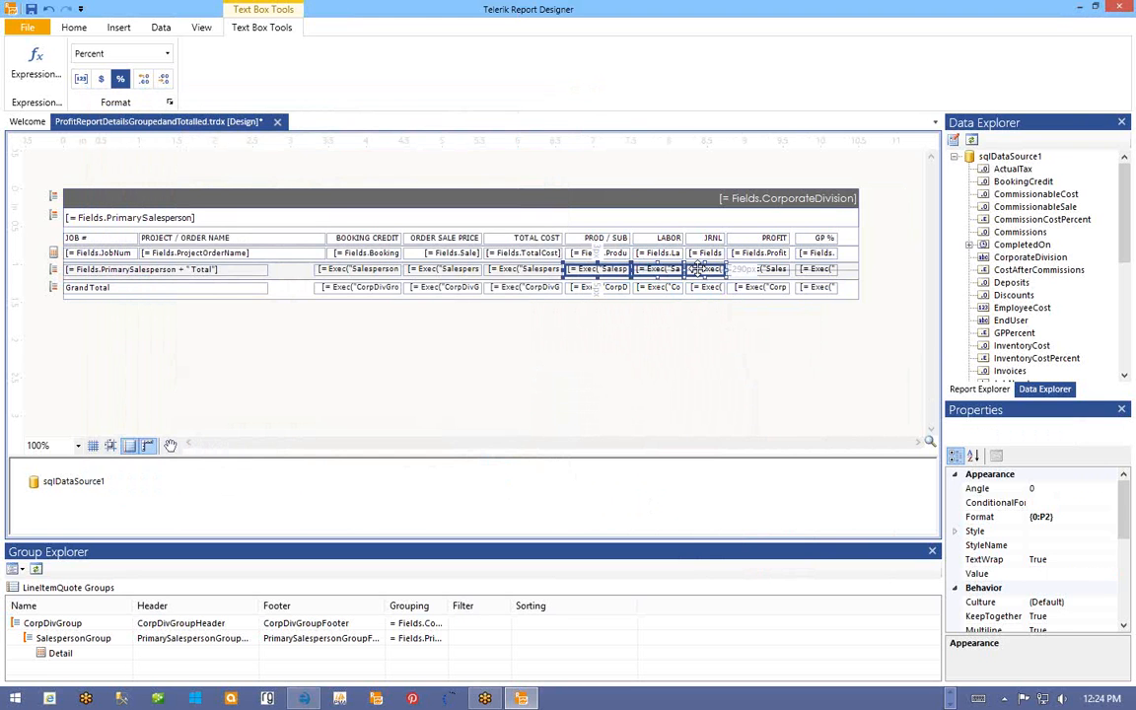
{"action": "left_click", "coordinate": [595, 287], "text": "ctrl"}
{"action": "left_click", "coordinate": [660, 287], "text": "ctrl"}
{"action": "left_click", "coordinate": [706, 287], "text": "ctrl"}
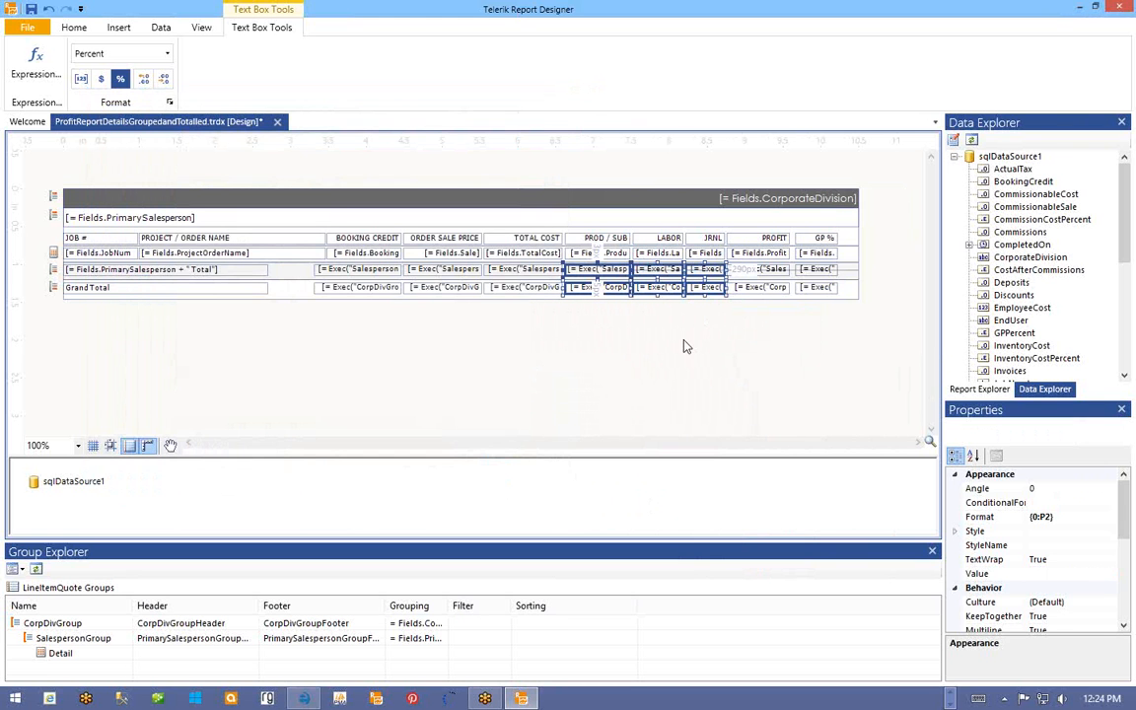
{"action": "left_click", "coordinate": [104, 83]}
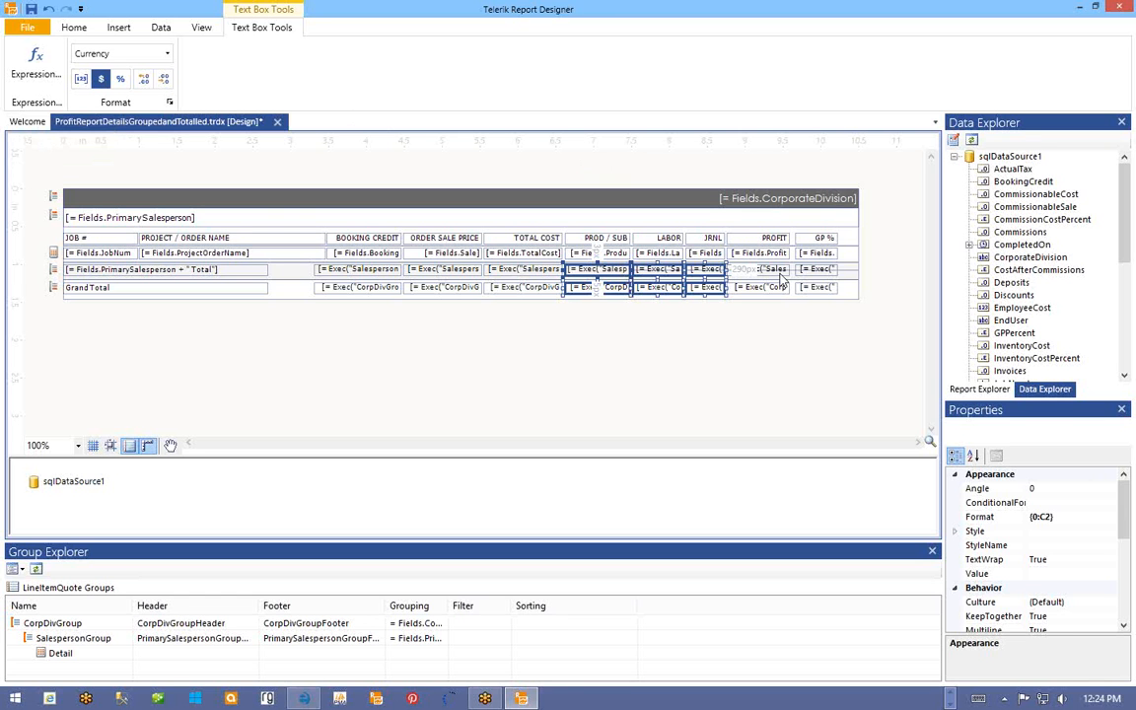
{"action": "left_click", "coordinate": [30, 12]}
{"action": "mouse_move", "coordinate": [303, 698]}
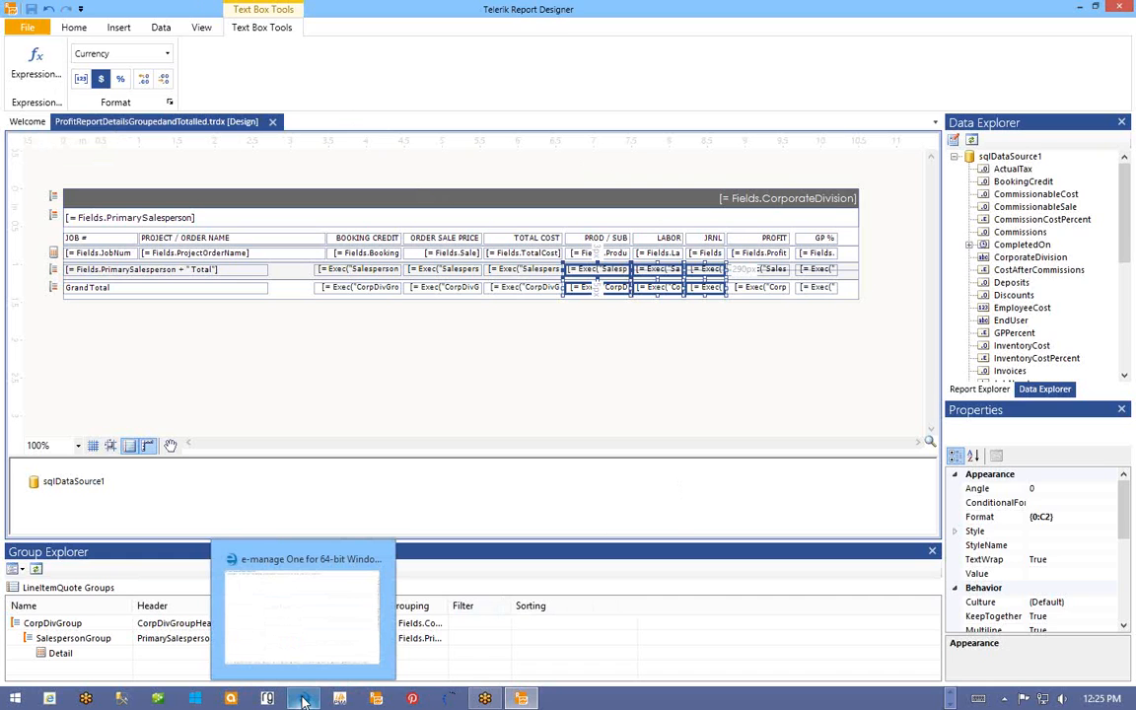
- Return to e-manage One and bring up the Tools > Custom Reports submenu
{"action": "left_click", "coordinate": [300, 612]}
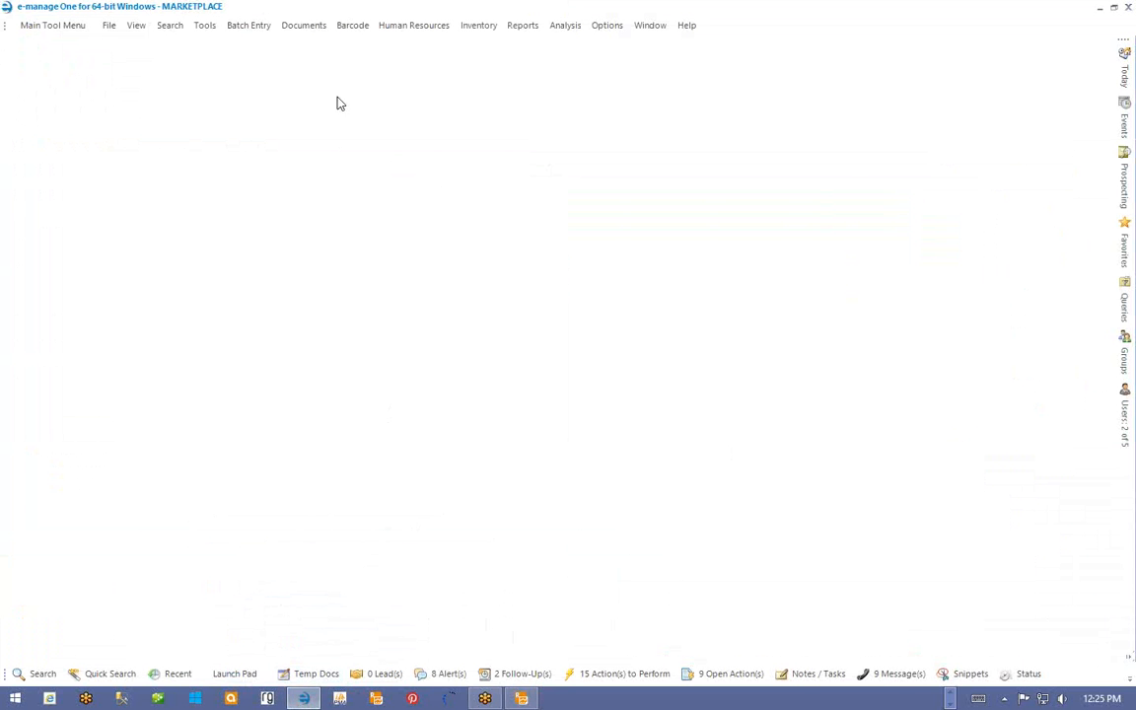
{"action": "left_click", "coordinate": [204, 26]}
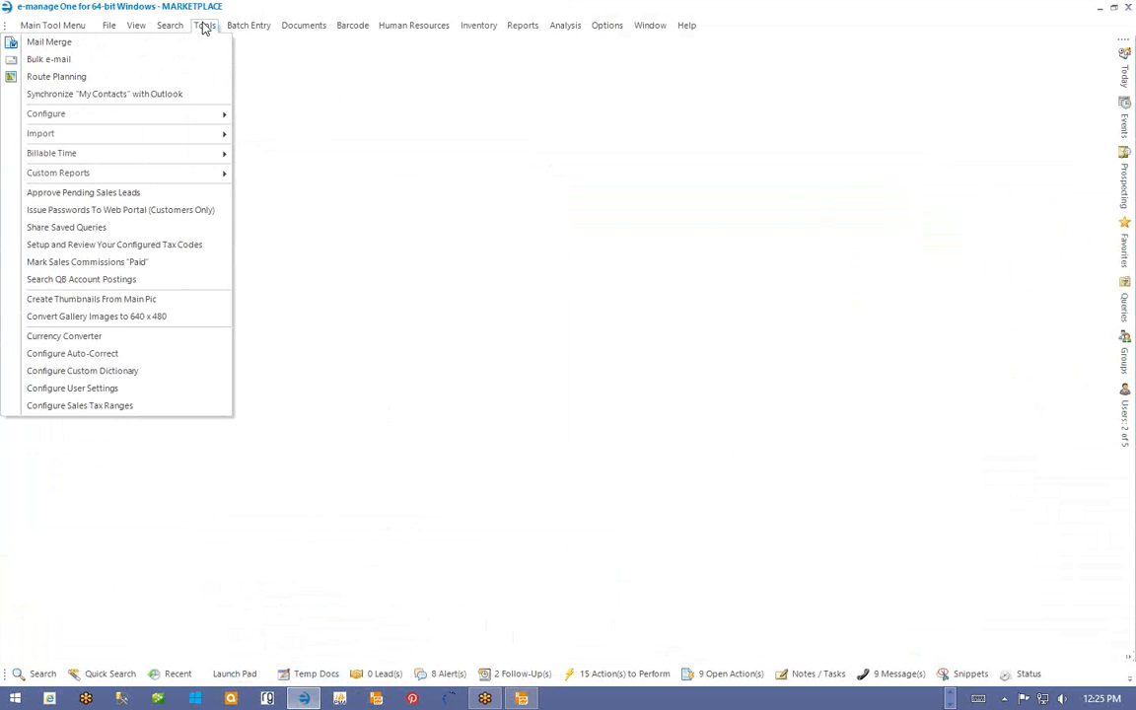
{"action": "mouse_move", "coordinate": [173, 172]}
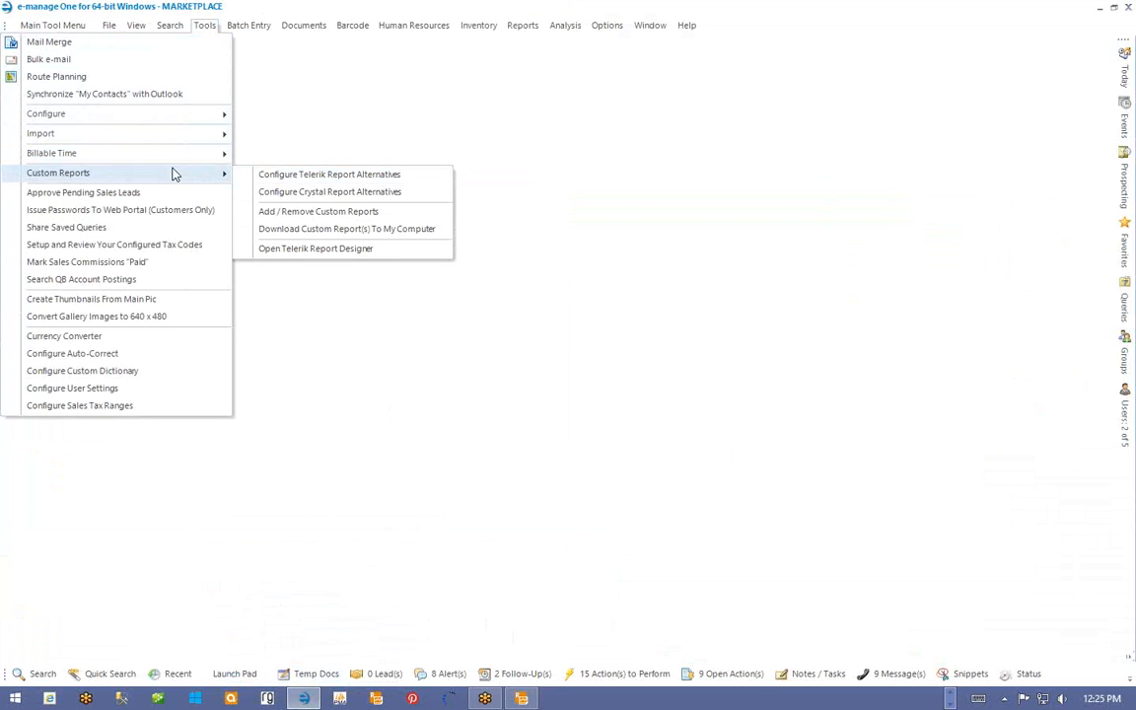
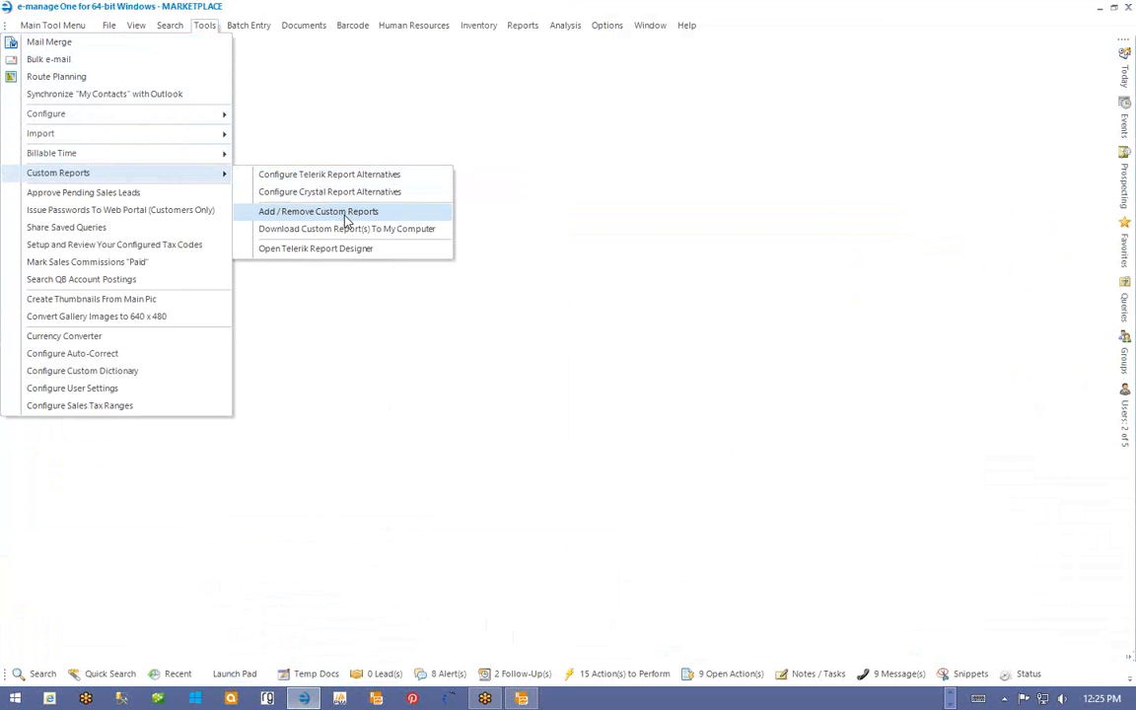
- Open Add / Remove Custom Reports from the Tools > Custom Reports menu
{"action": "left_click", "coordinate": [345, 213]}
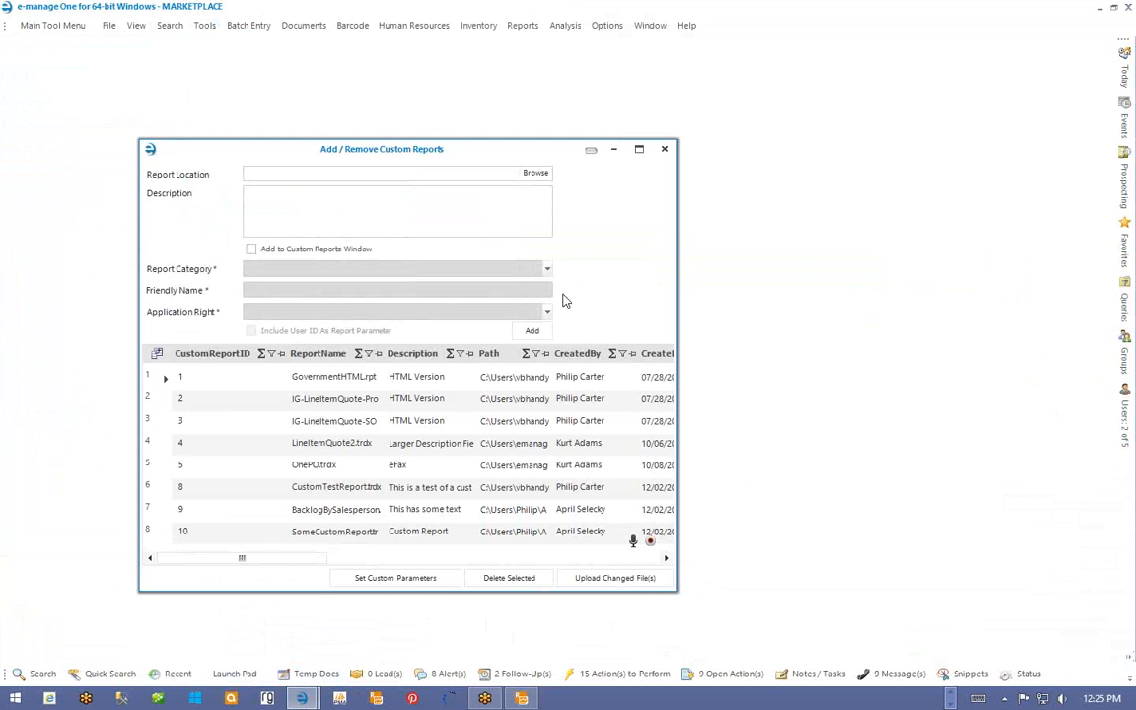
- Browse for the report file, searching the Users, AppData and Roaming folders on C:
{"action": "left_click", "coordinate": [538, 174]}
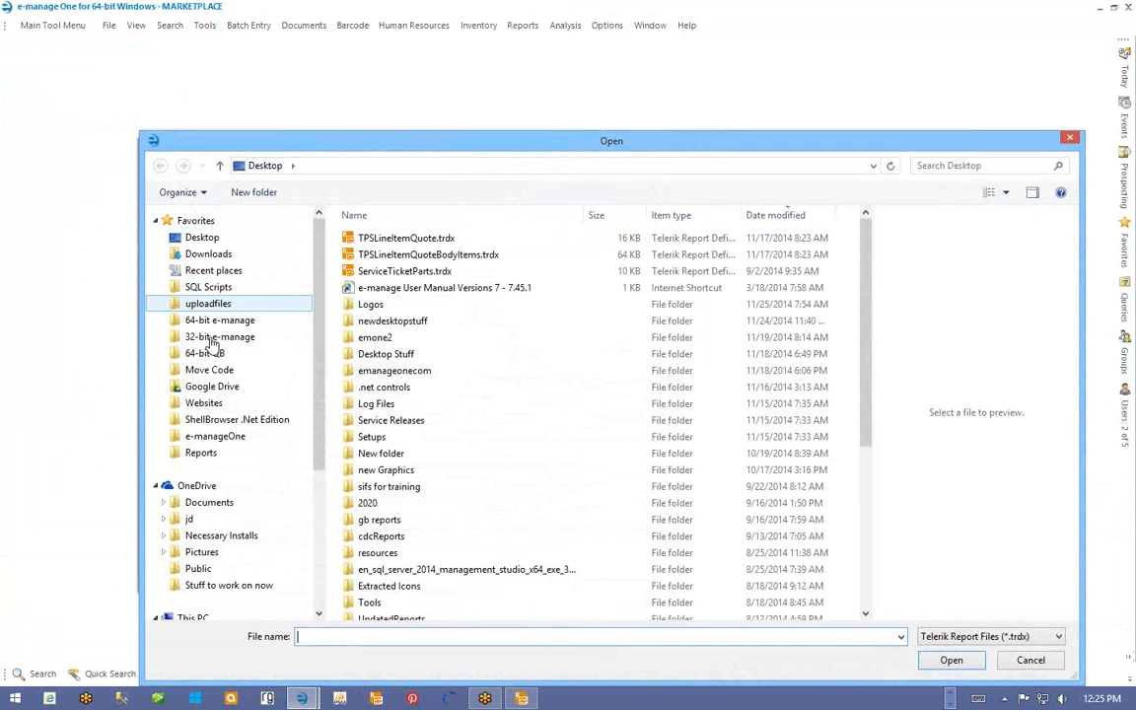
{"action": "left_click", "coordinate": [207, 453]}
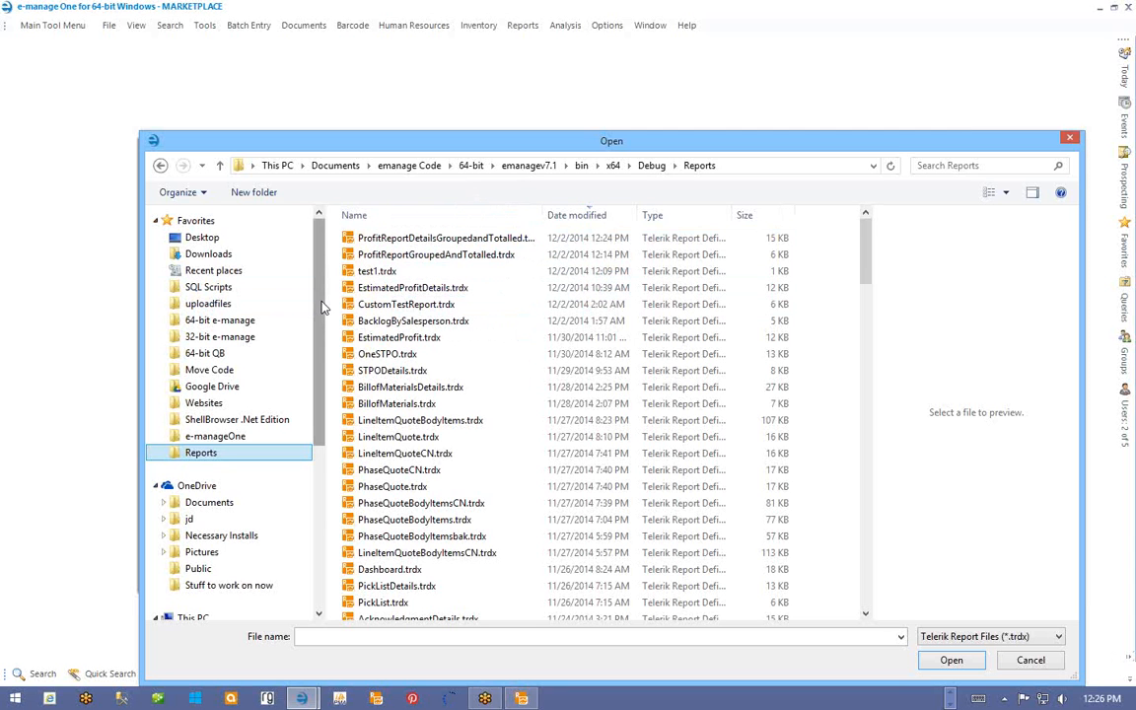
{"action": "left_click_drag", "start_coordinate": [322, 320], "coordinate": [324, 452]}
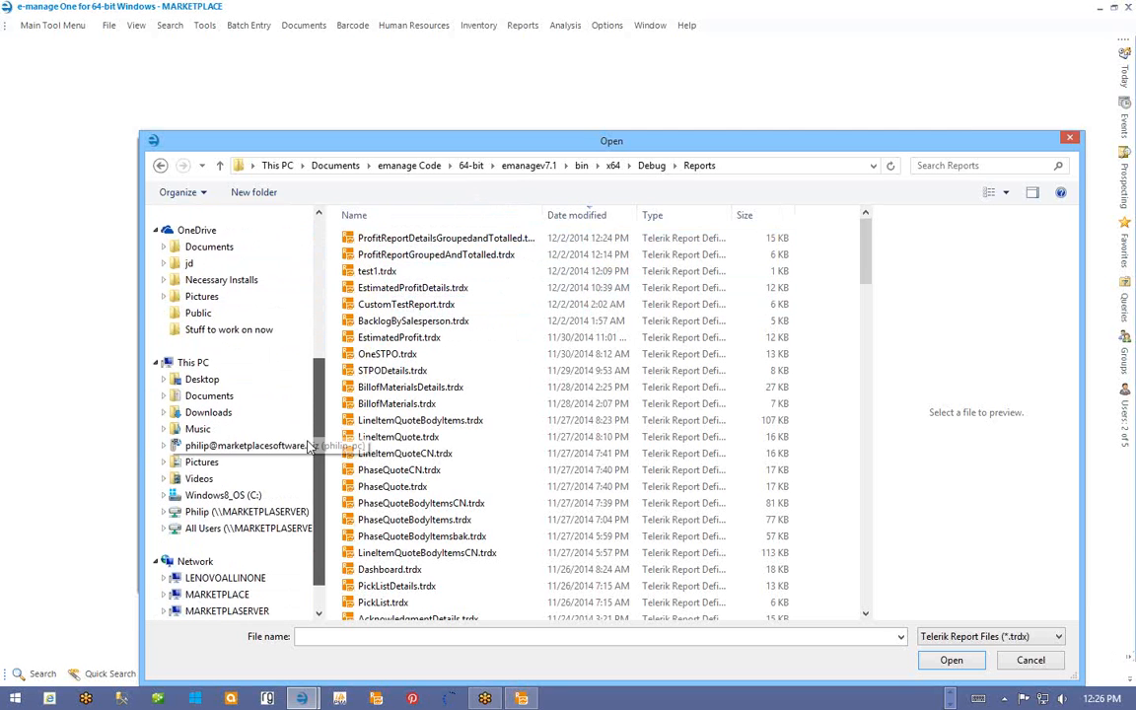
{"action": "left_click", "coordinate": [229, 495]}
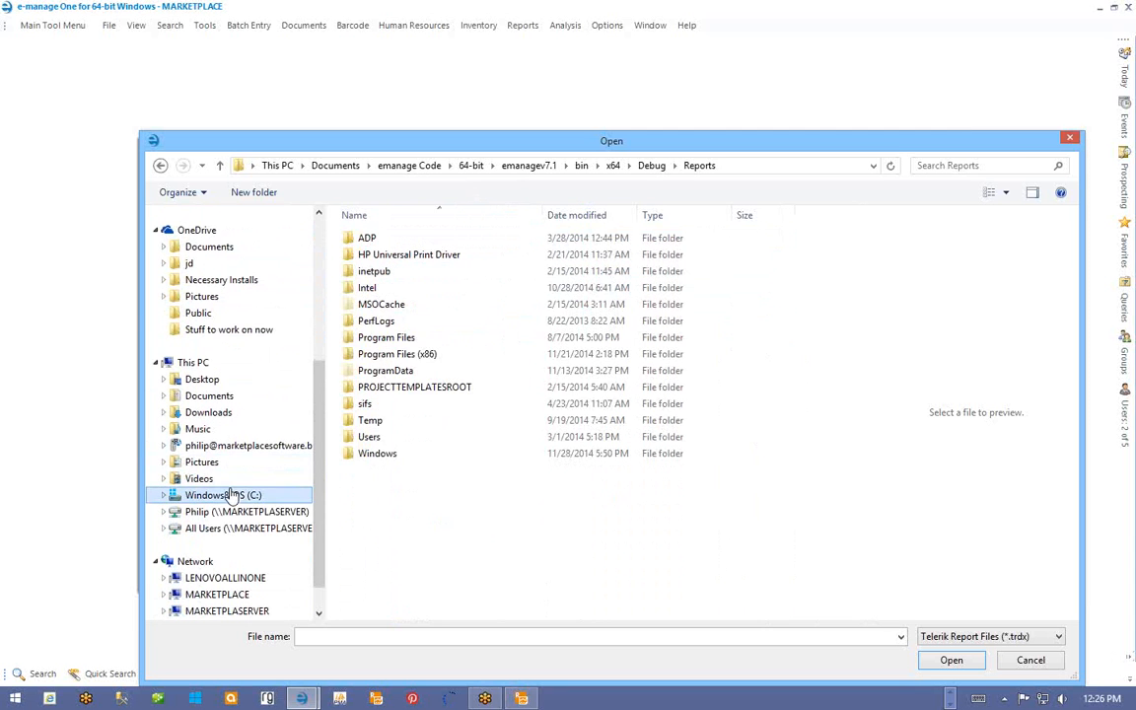
{"action": "double_click", "coordinate": [371, 439]}
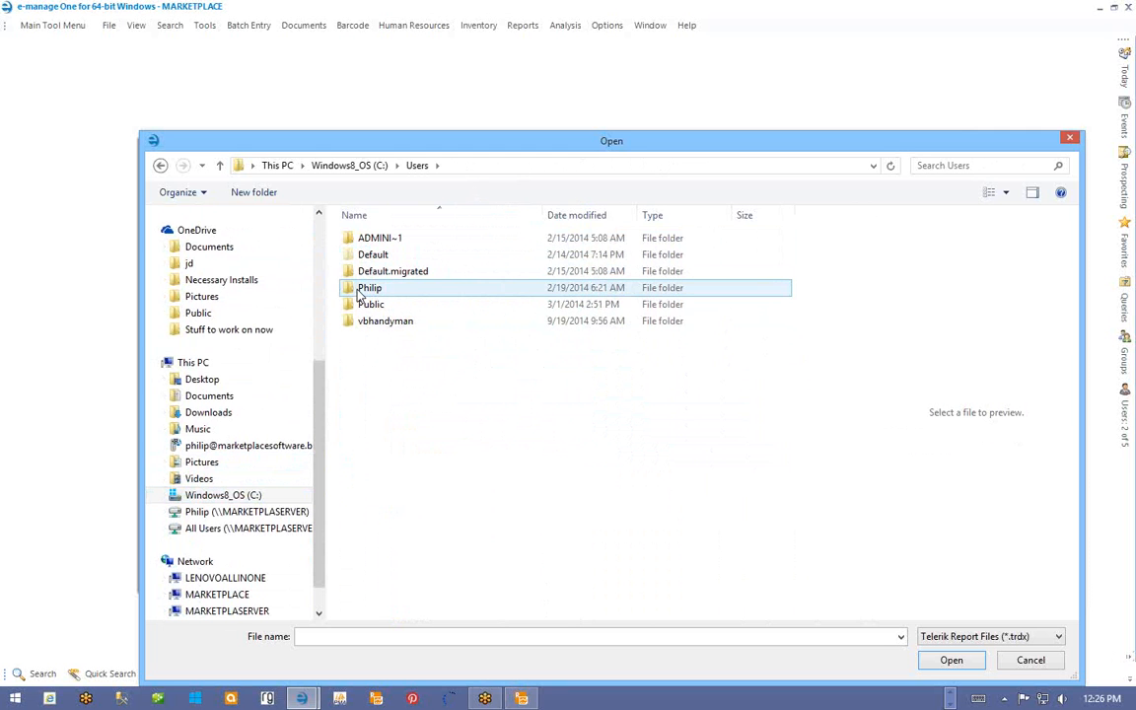
{"action": "double_click", "coordinate": [359, 322]}
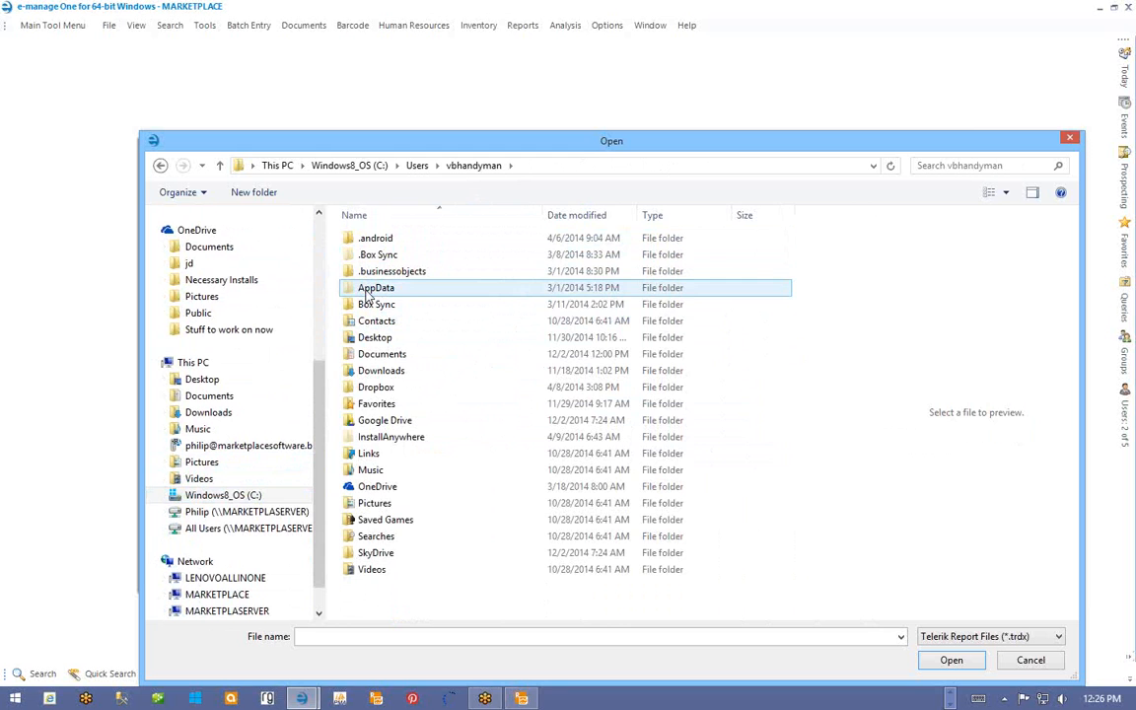
{"action": "double_click", "coordinate": [370, 288]}
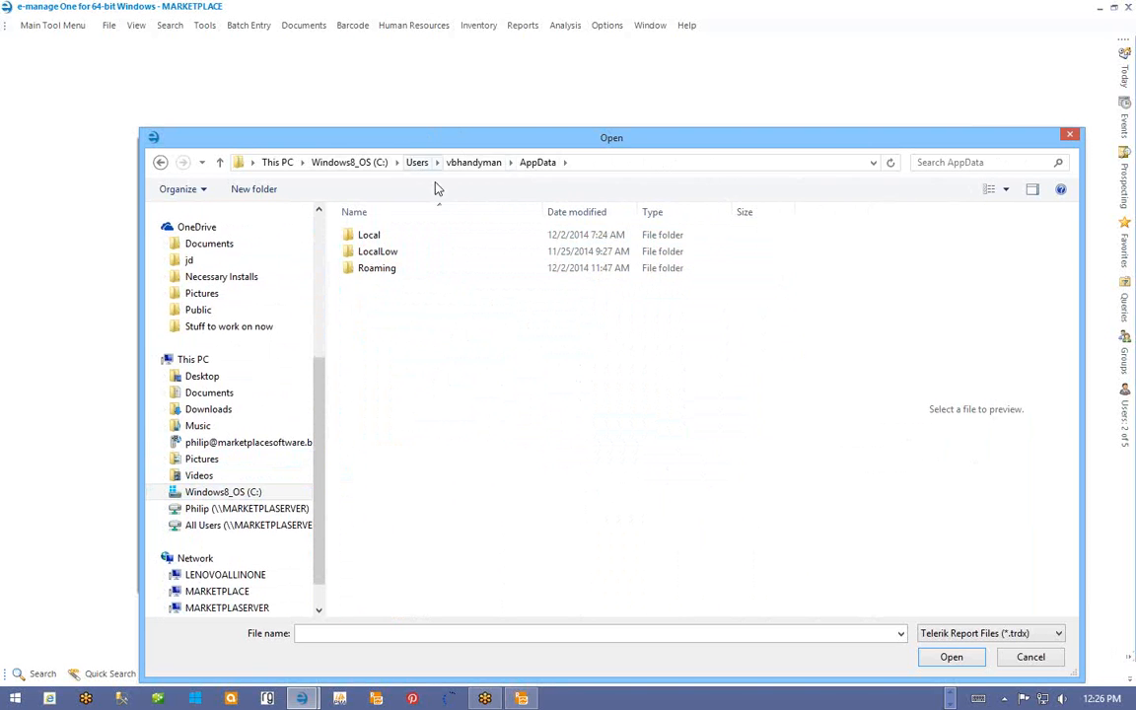
{"action": "double_click", "coordinate": [385, 269]}
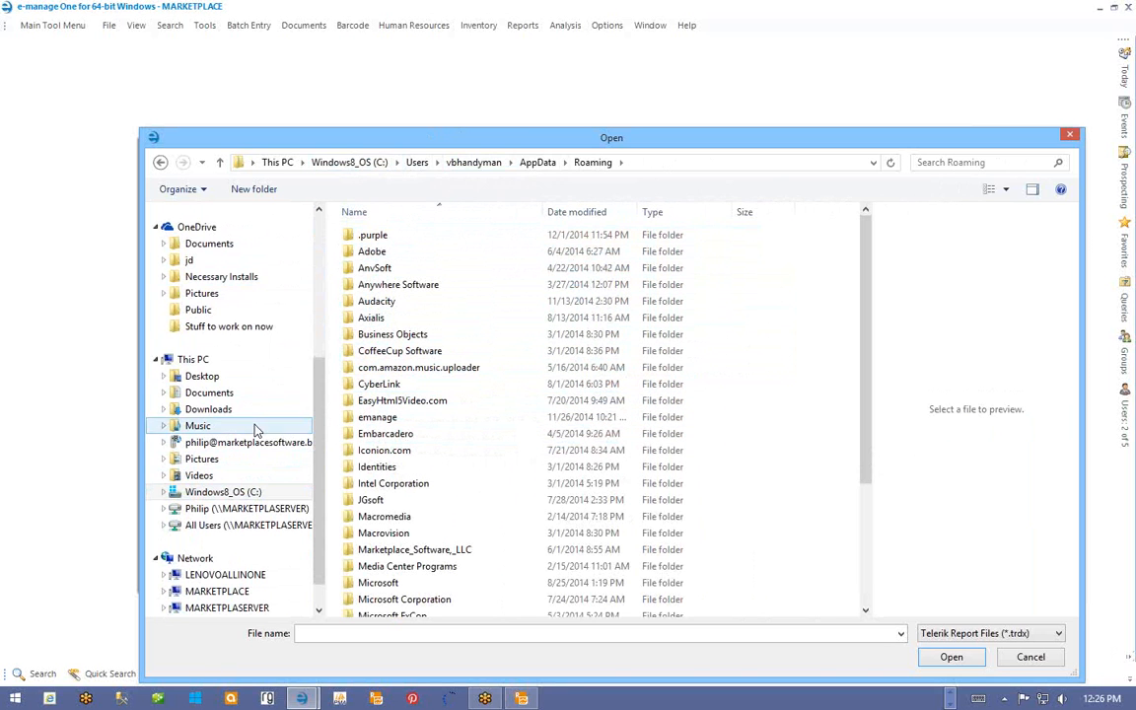
- Open Program Files (x86) and pin the Dolby Home Theater v4 folder to Favorites
{"action": "left_click", "coordinate": [223, 493]}
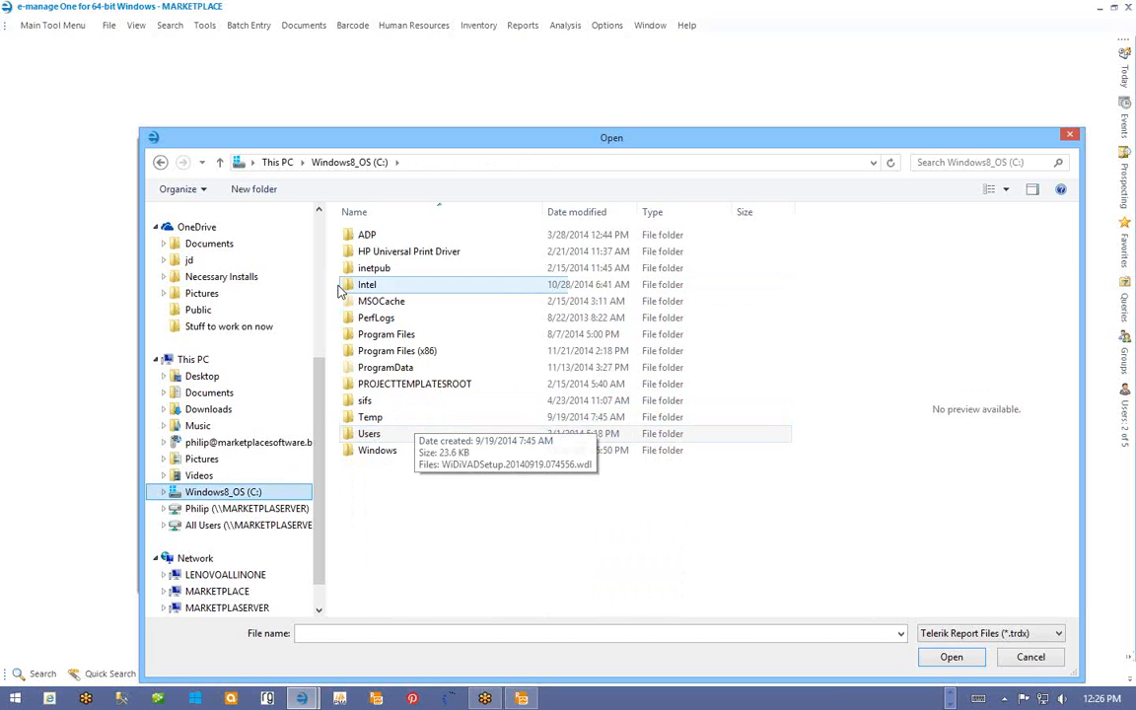
{"action": "double_click", "coordinate": [397, 351]}
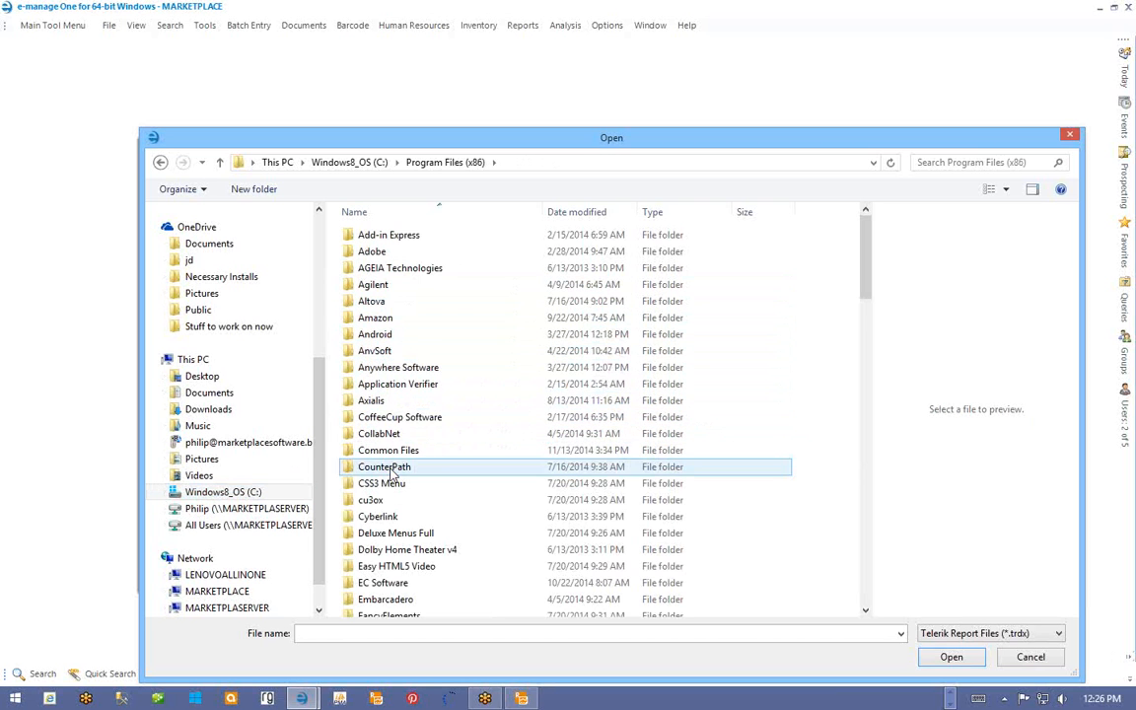
{"action": "scroll", "coordinate": [393, 476], "scroll_direction": "down", "scroll_amount": 3}
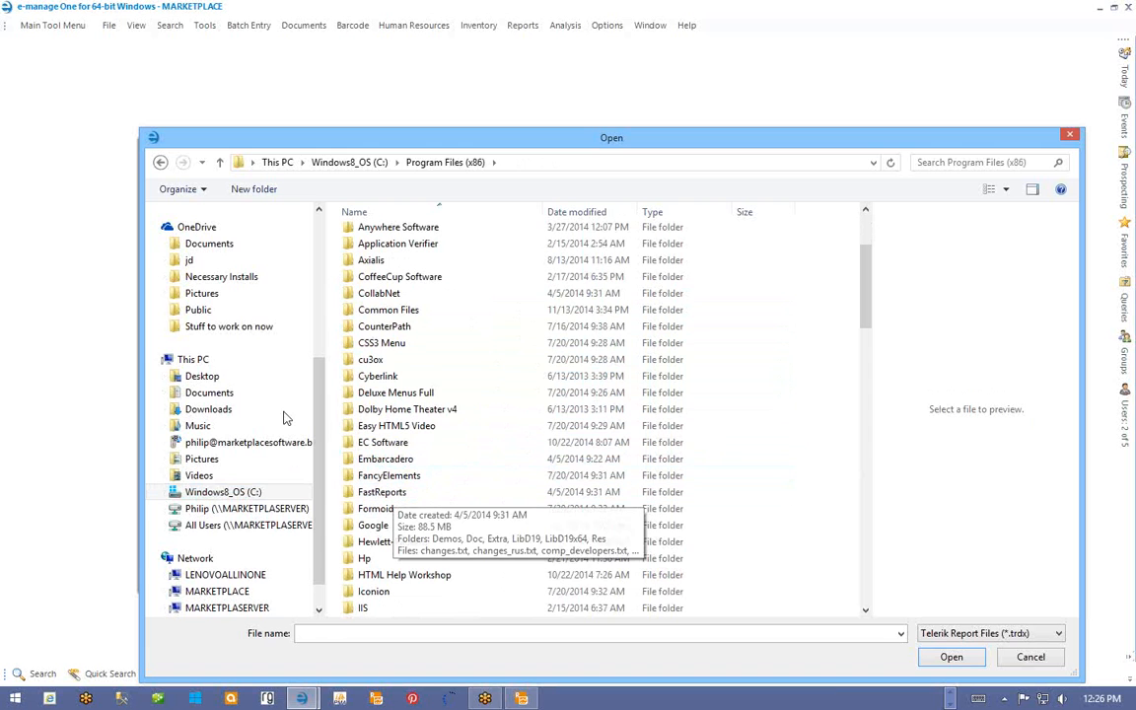
{"action": "left_click_drag", "start_coordinate": [321, 375], "coordinate": [343, 210]}
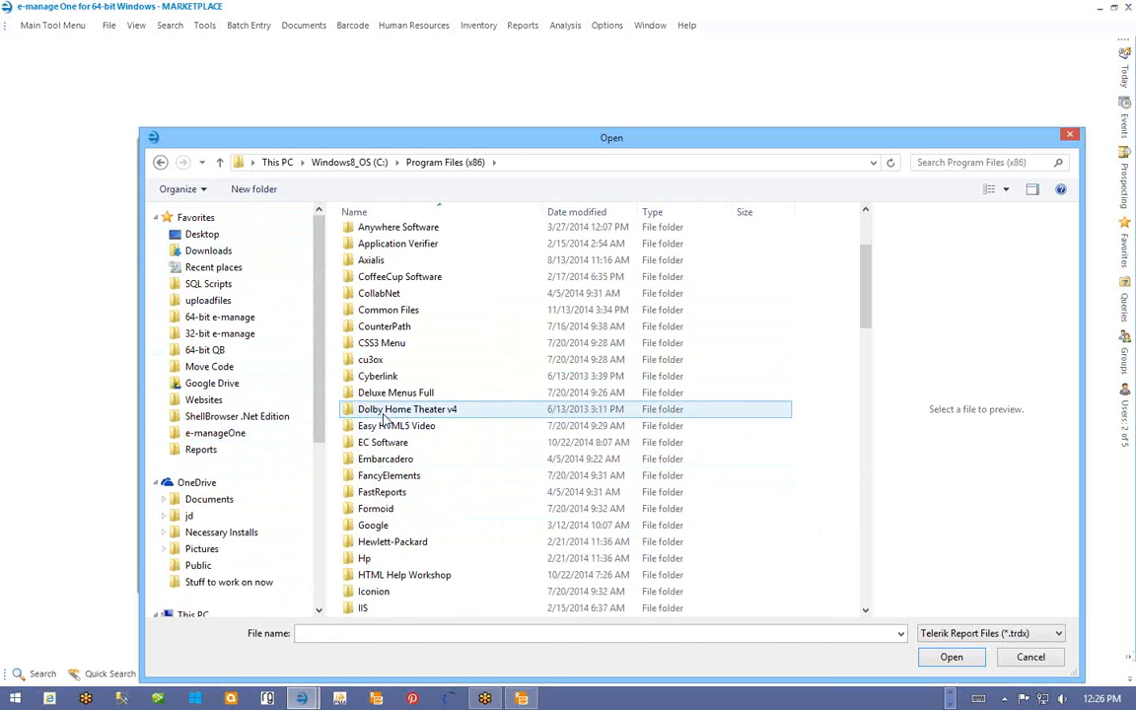
{"action": "left_click_drag", "start_coordinate": [385, 418], "coordinate": [200, 224]}
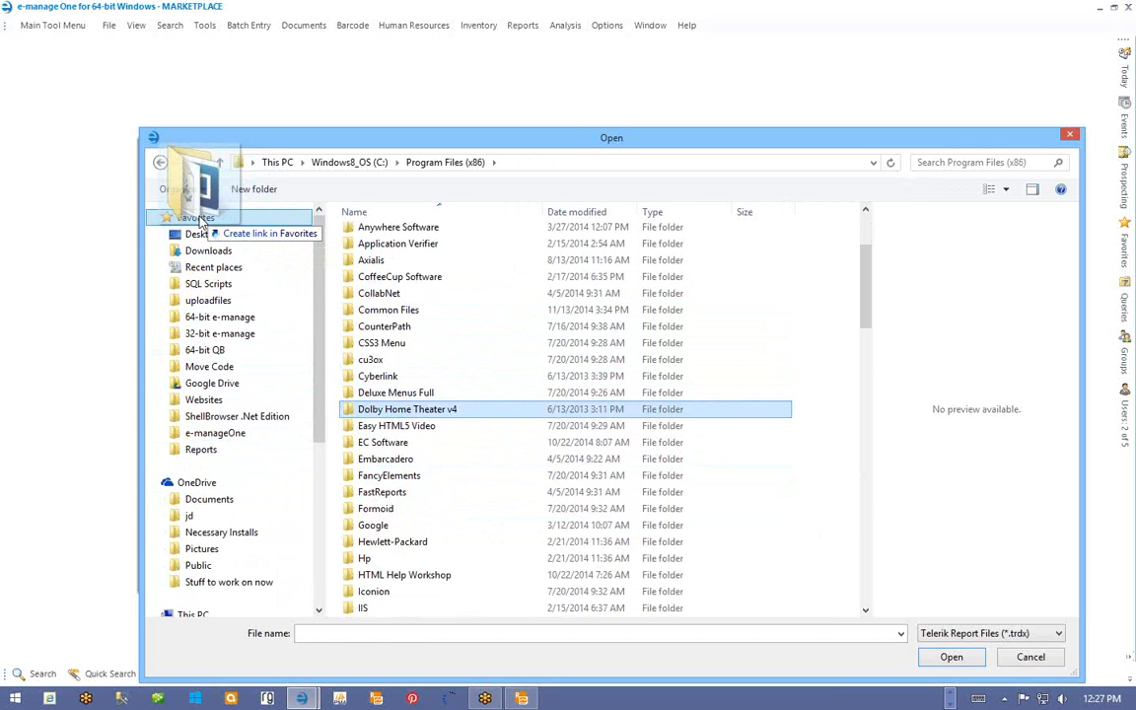
{"action": "left_click_drag", "start_coordinate": [200, 224], "coordinate": [196, 221]}
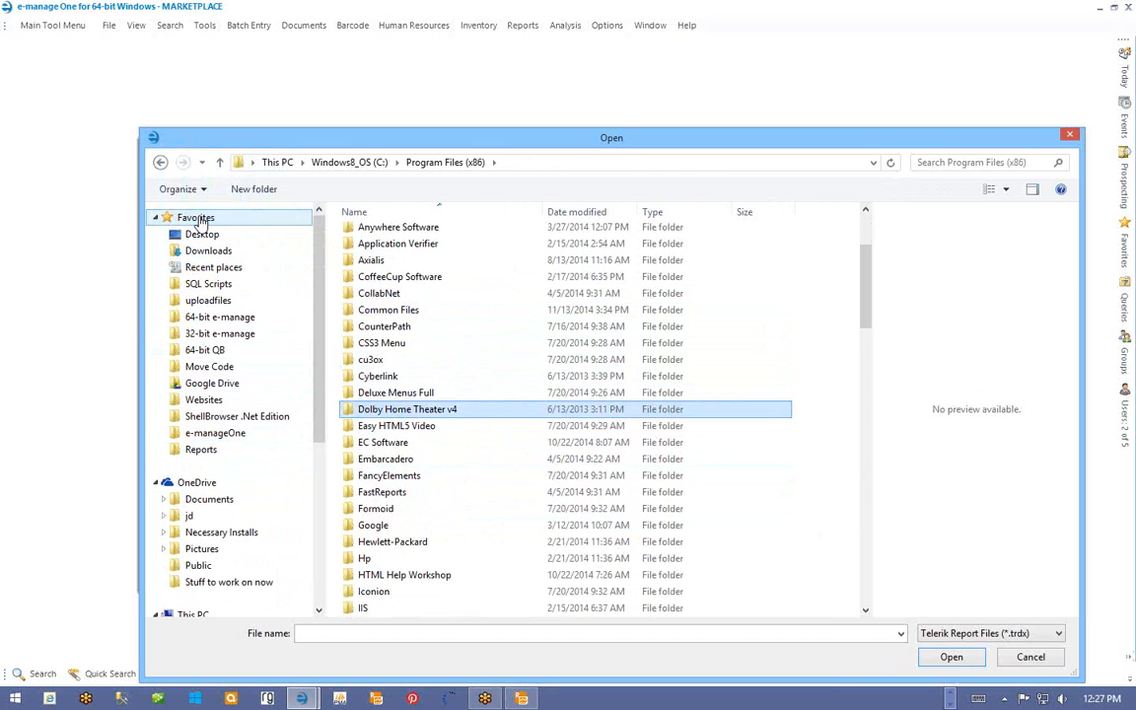
- Go to the Reports folder and pick ProfitReportGroupedAndTotalled.trdx as the report location
{"action": "right_click", "coordinate": [197, 219]}
{"action": "left_click", "coordinate": [200, 451]}
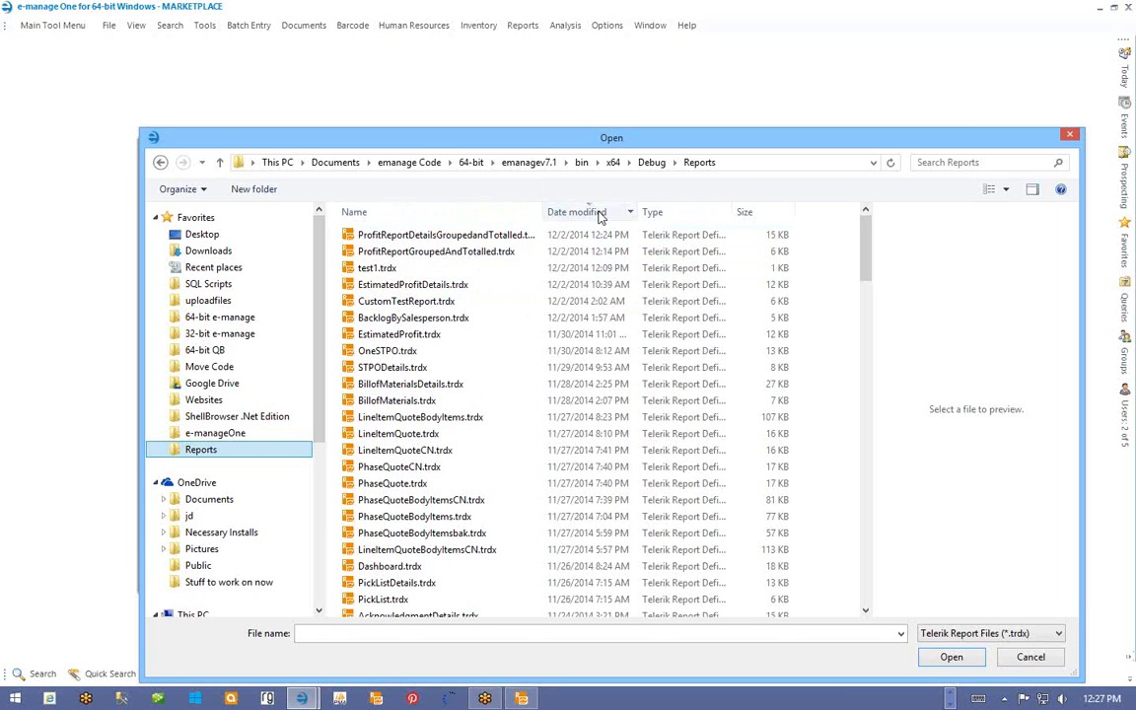
{"action": "double_click", "coordinate": [408, 252]}
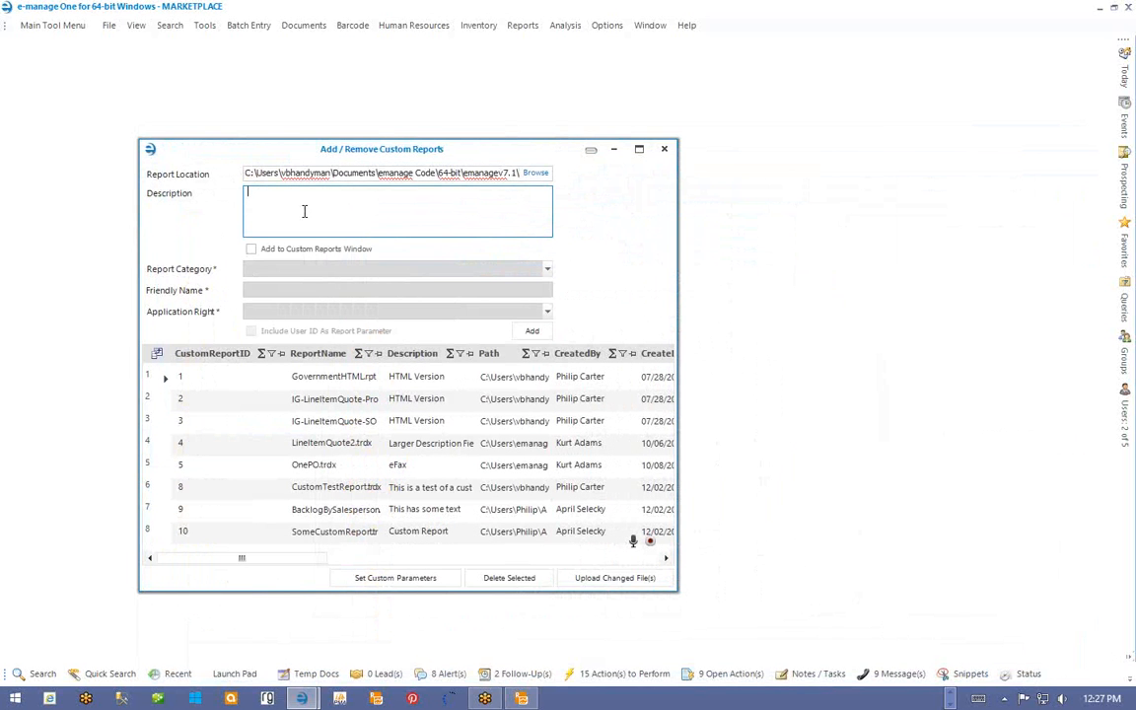
- Describe the grouped report as 'Money instead of percentages' and add it as custom report 11
{"action": "type", "text": "Money instead of percentages"}
{"action": "left_click", "coordinate": [531, 331]}
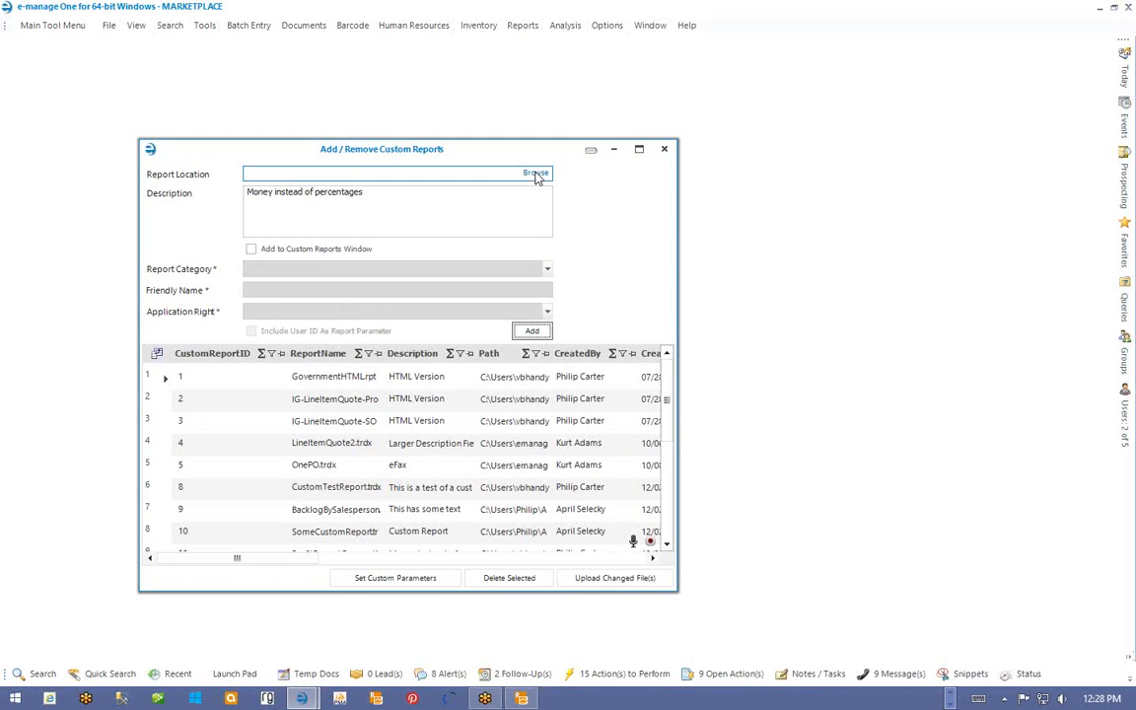
{"action": "scroll", "coordinate": [597, 449], "scroll_direction": "down", "scroll_amount": 5}
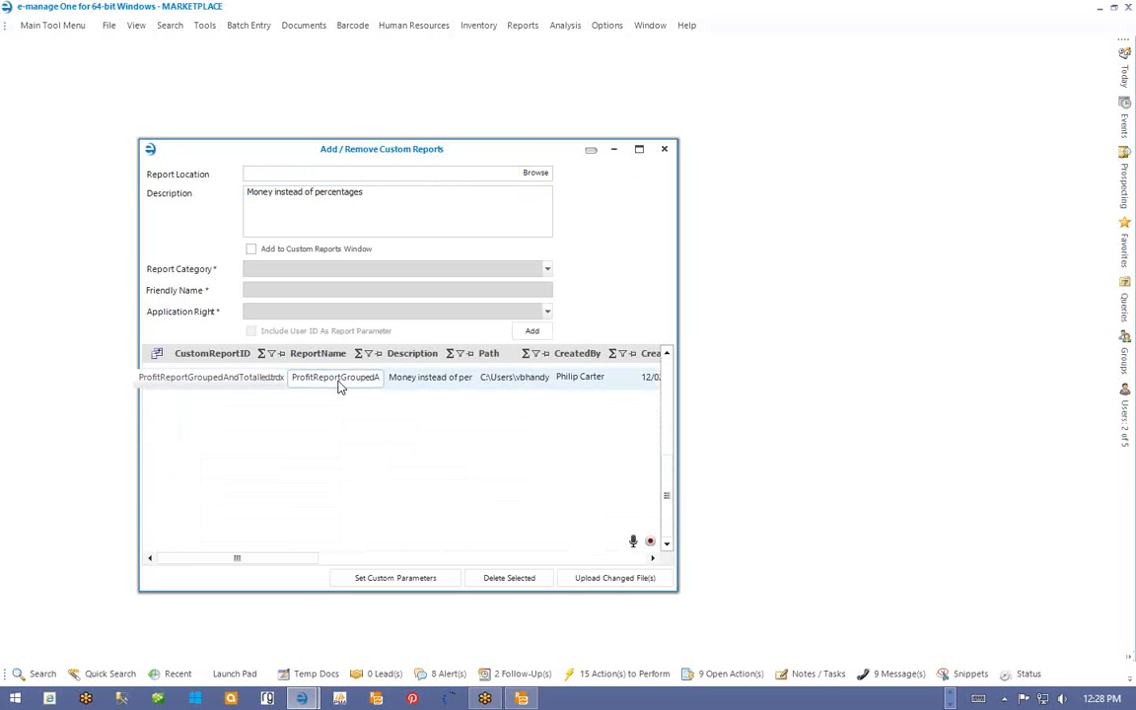
- Pick ProfitReportDetailsGroupedandTotalled.trdx from Reports and add it as custom report 12
{"action": "left_click", "coordinate": [540, 175]}
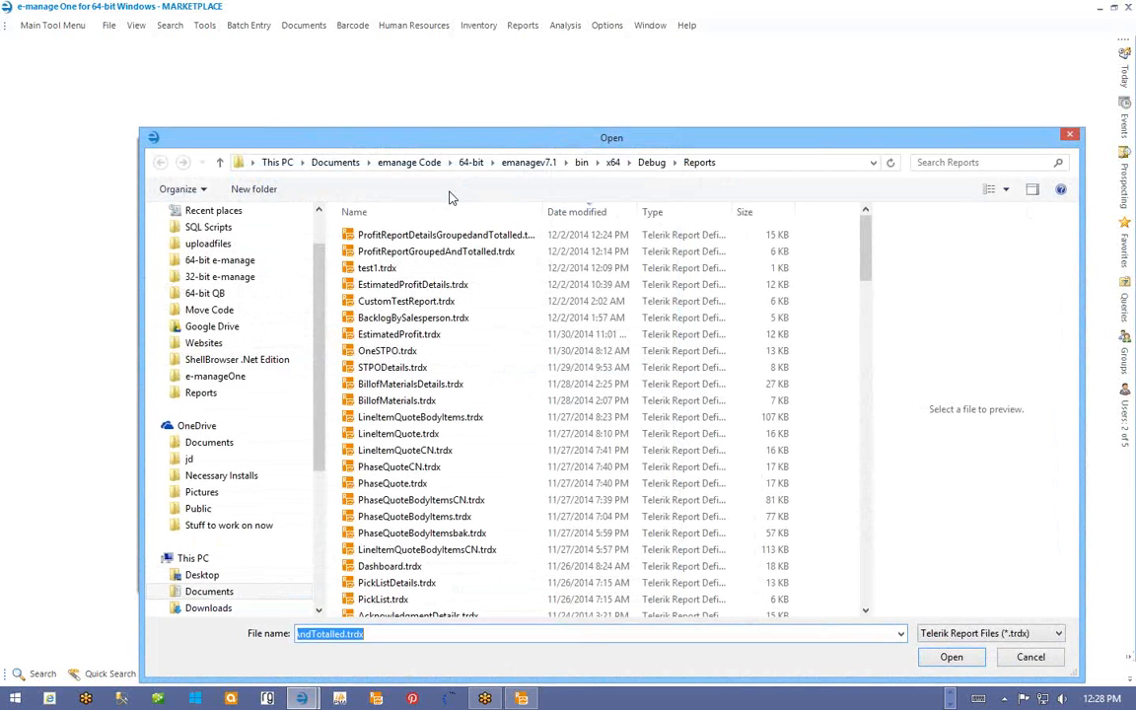
{"action": "left_click", "coordinate": [430, 234]}
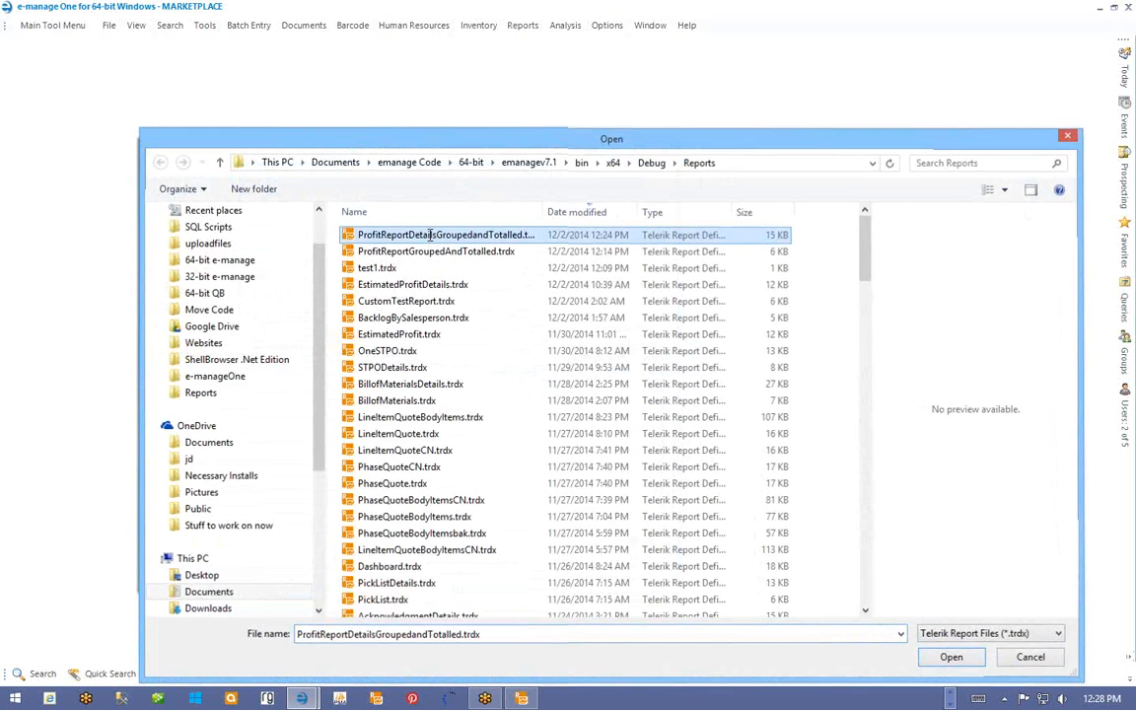
{"action": "double_click", "coordinate": [430, 235]}
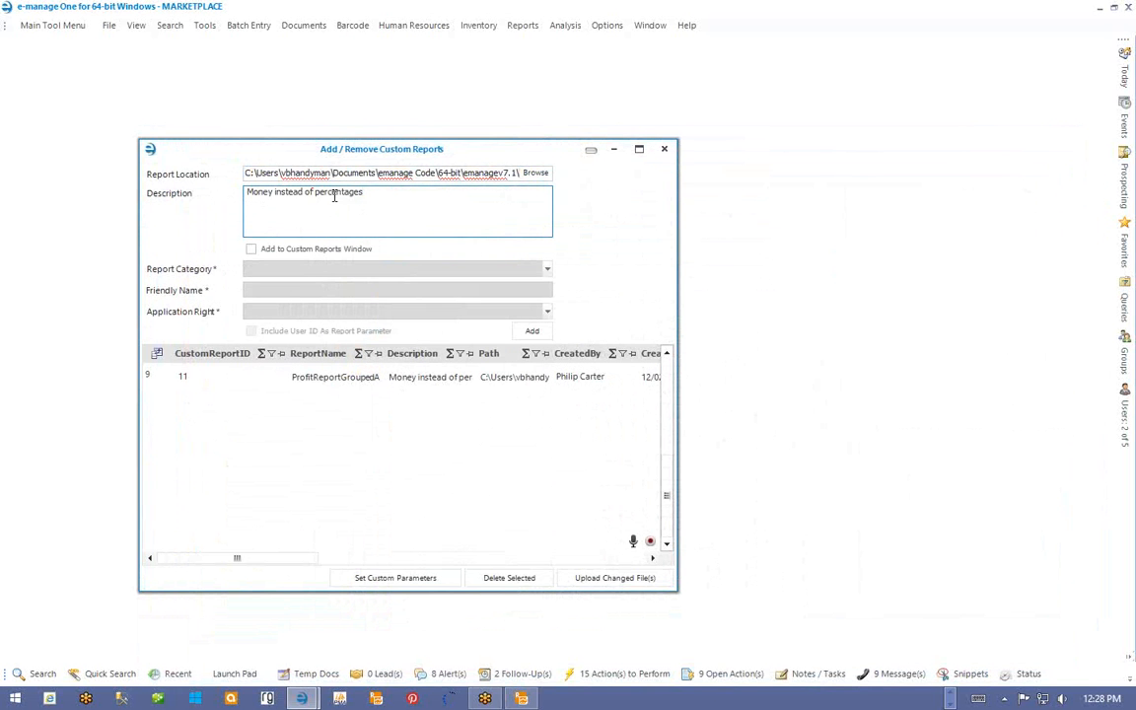
{"action": "left_click", "coordinate": [384, 196]}
{"action": "left_click", "coordinate": [532, 333]}
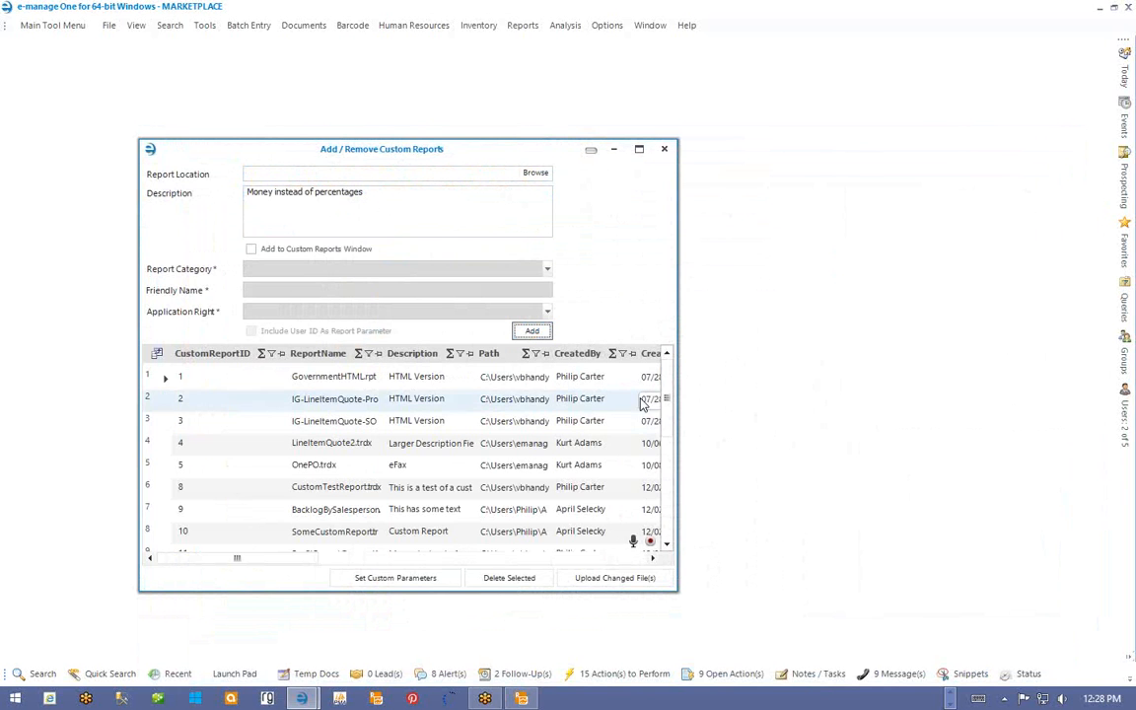
{"action": "left_click_drag", "start_coordinate": [663, 493], "coordinate": [663, 495]}
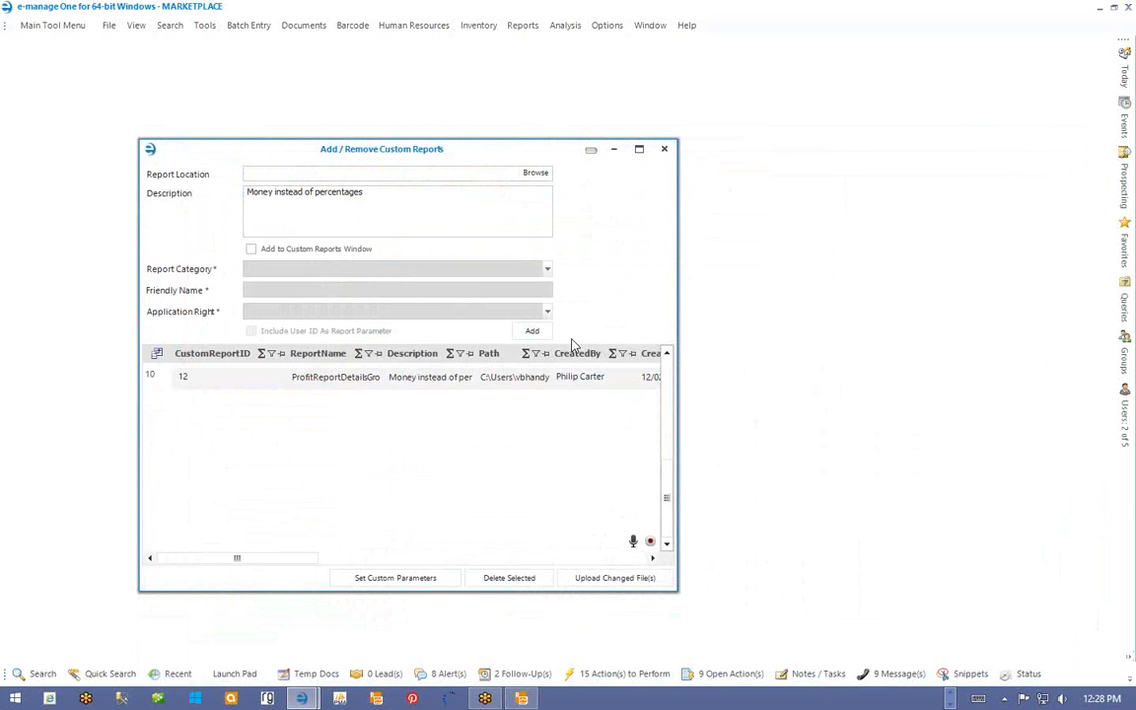
{"action": "left_click", "coordinate": [535, 383]}
{"action": "left_click", "coordinate": [664, 150]}
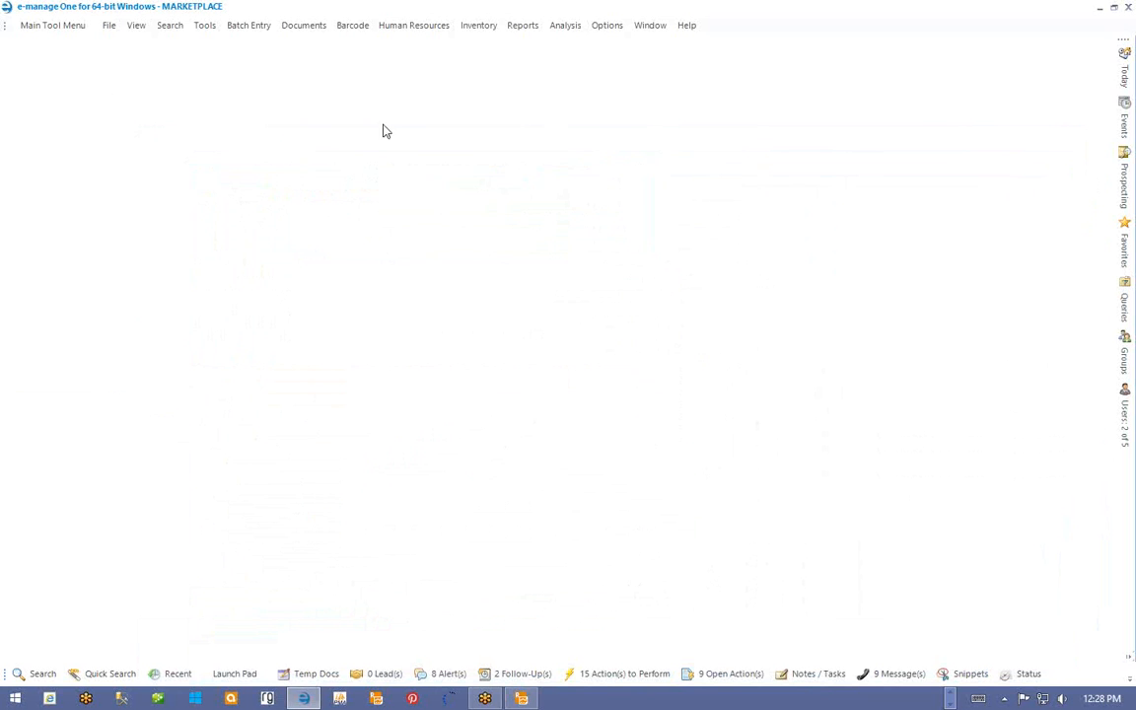
{"action": "left_click", "coordinate": [204, 27]}
{"action": "mouse_move", "coordinate": [174, 175]}
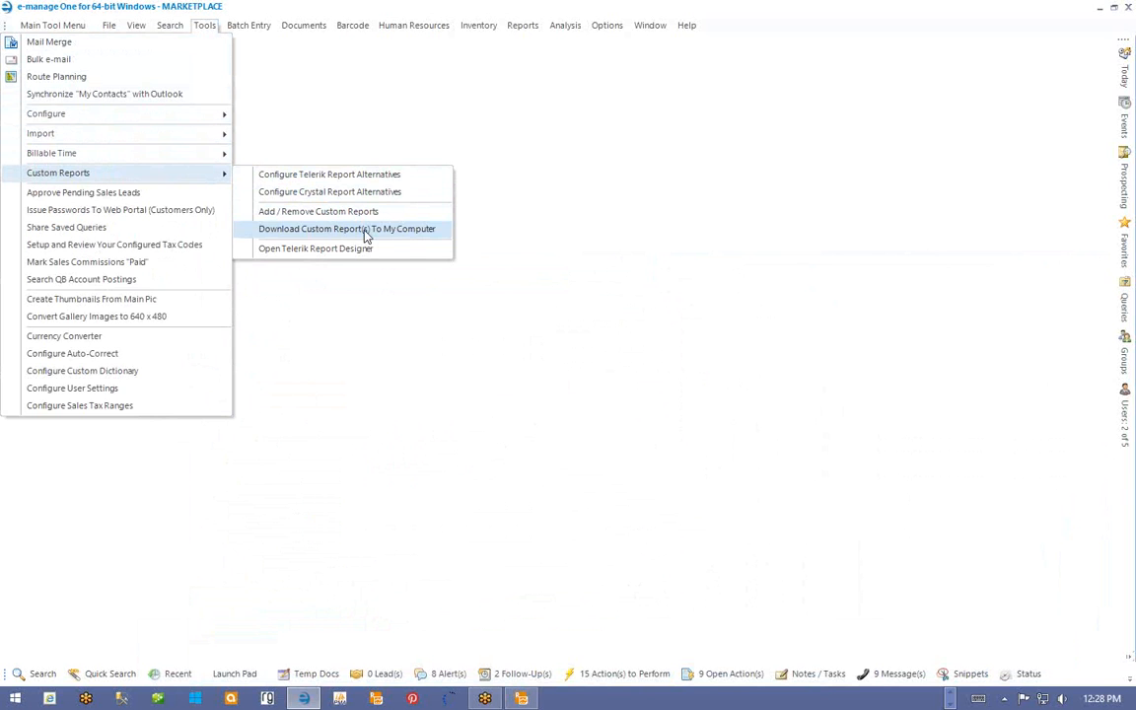
{"action": "left_click", "coordinate": [720, 326]}
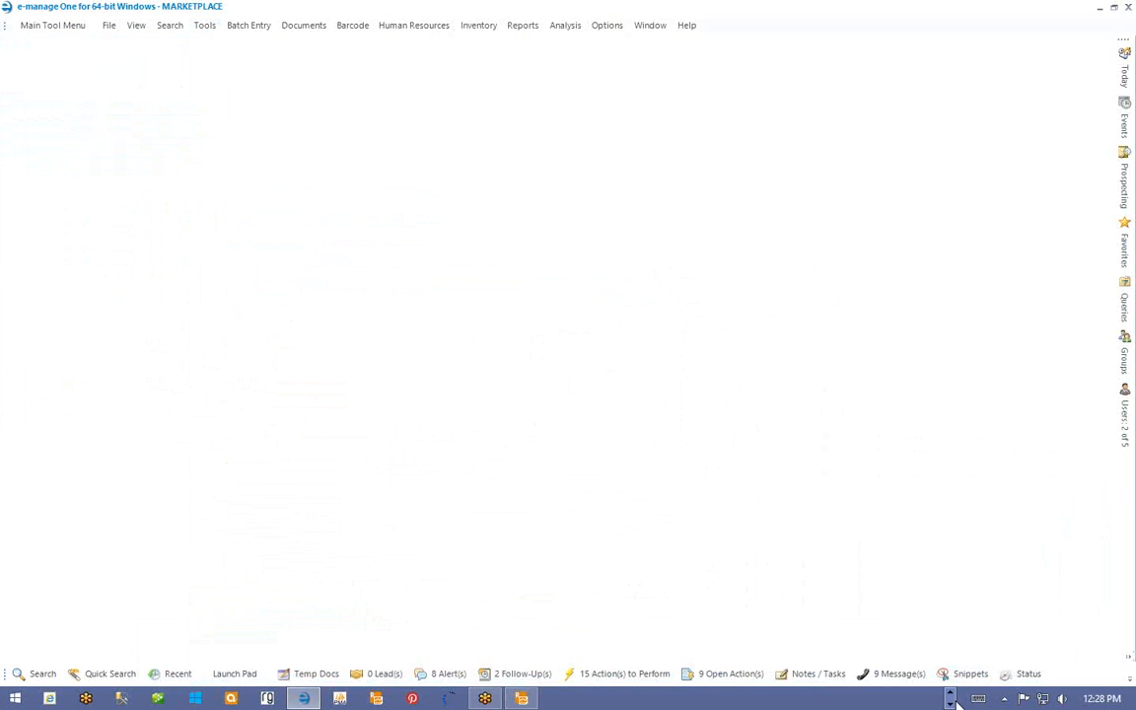
{"action": "left_click", "coordinate": [1004, 699]}
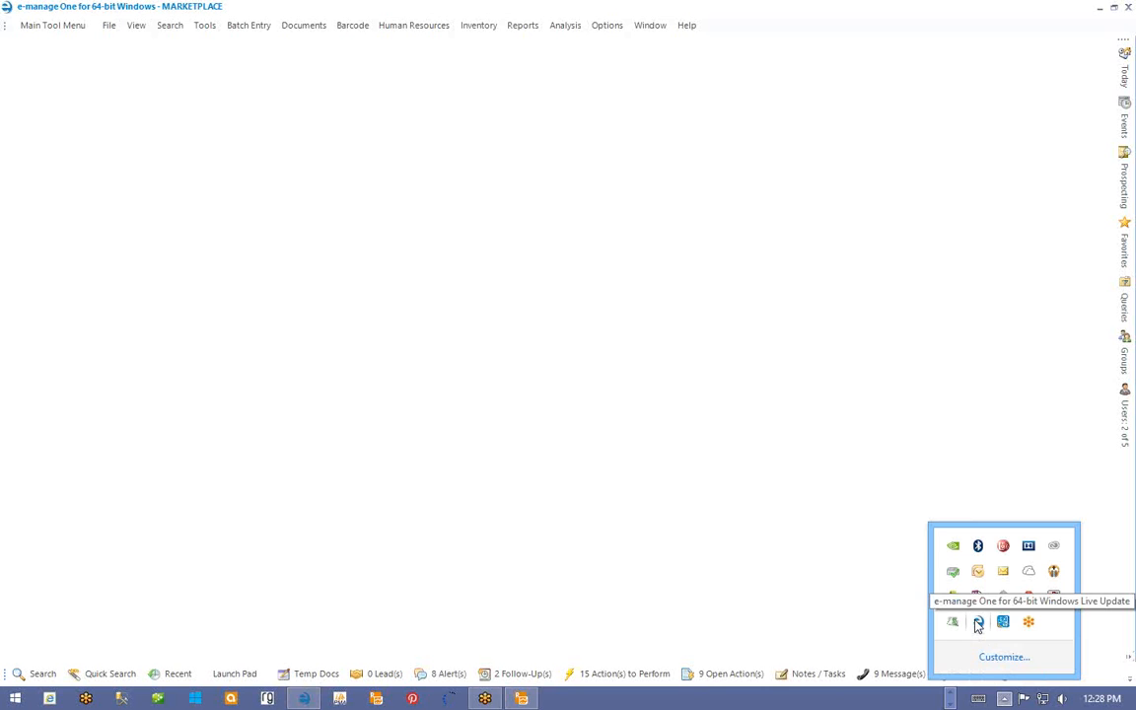
{"action": "right_click", "coordinate": [979, 624]}
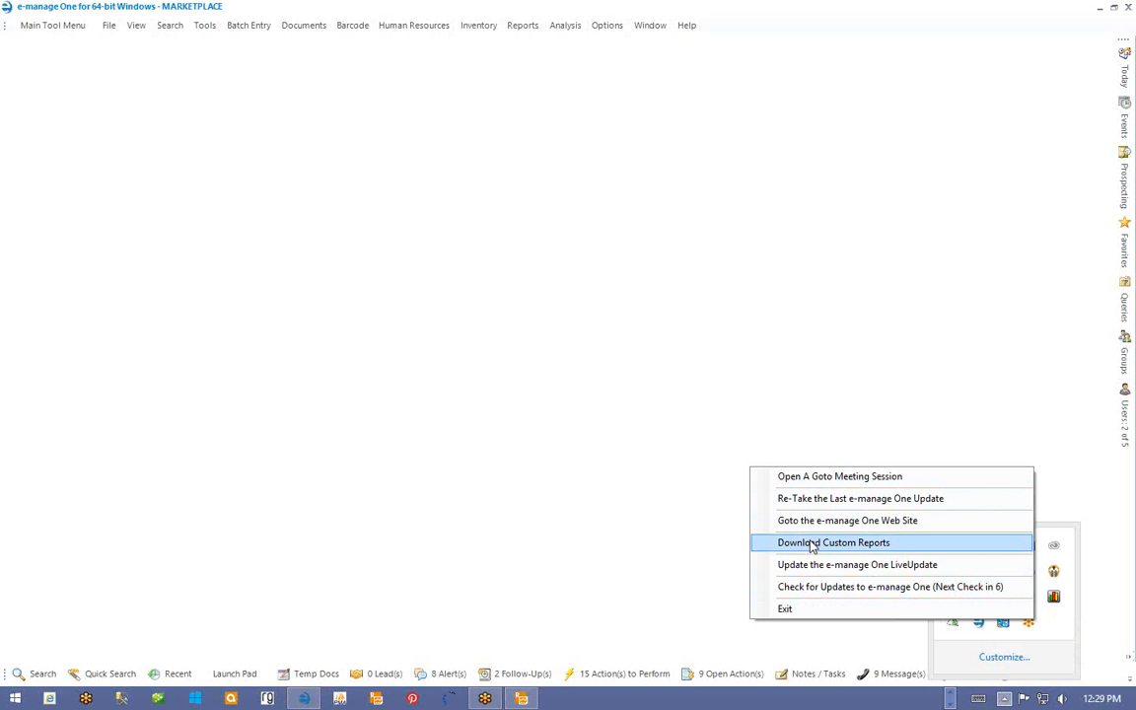
{"action": "left_click", "coordinate": [452, 323]}
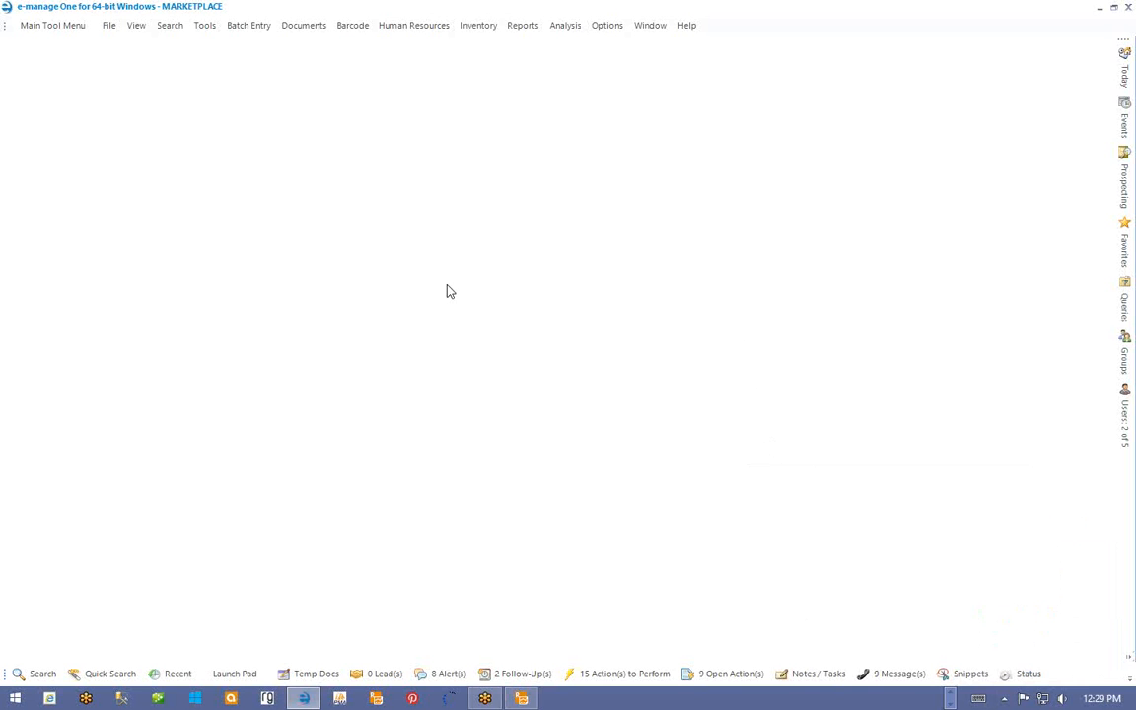
{"action": "left_click", "coordinate": [204, 26]}
{"action": "mouse_move", "coordinate": [191, 178]}
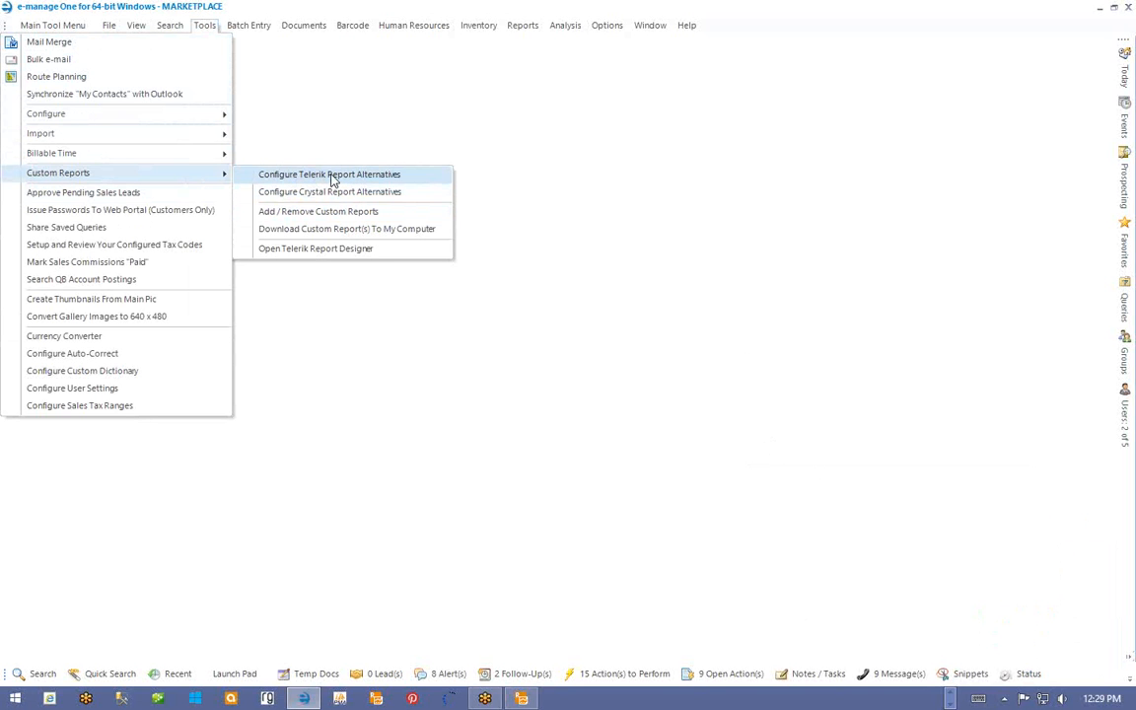
- Create a Telerik report alternative replacing ProfitReport.trdx with ProfitReportGroupedAndTotalled.trdx
{"action": "left_click", "coordinate": [332, 174]}
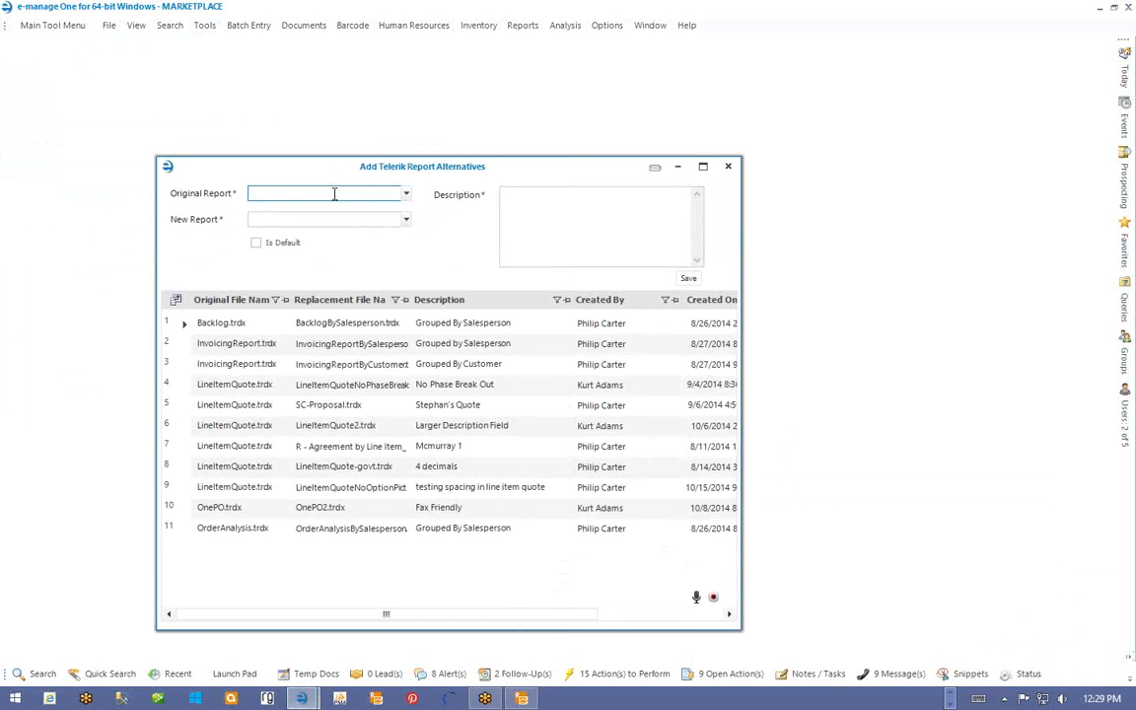
{"action": "type", "text": "profe"}
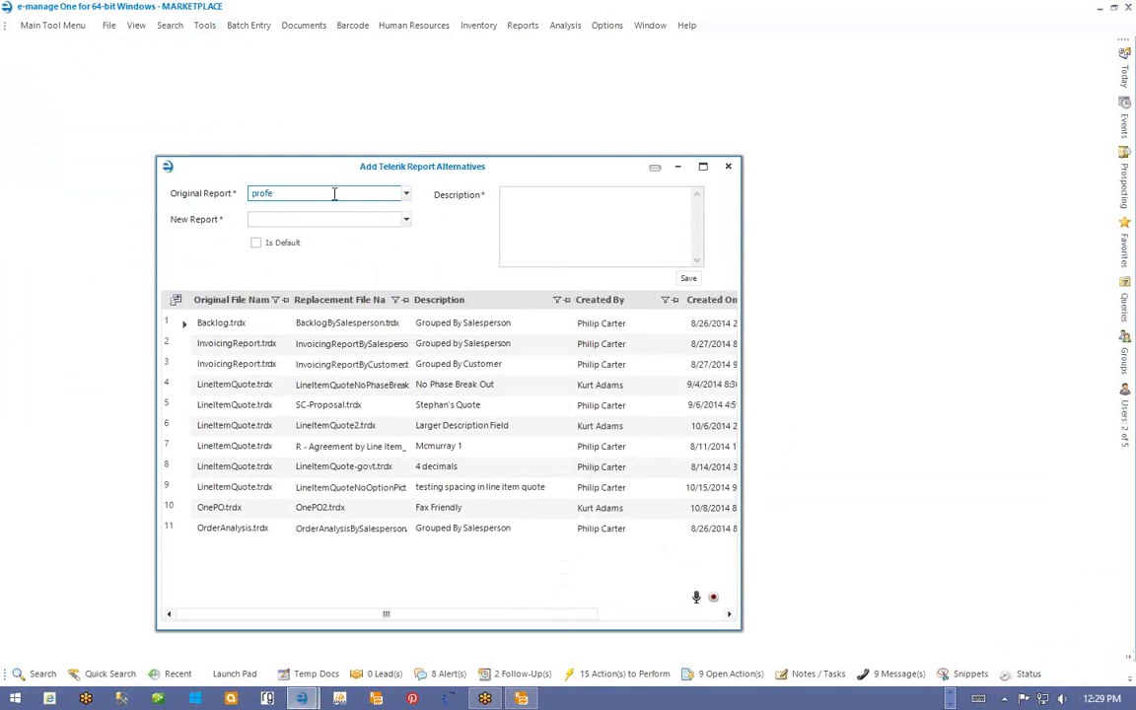
{"action": "key", "text": "BackSpace"}
{"action": "type", "text": "itre"}
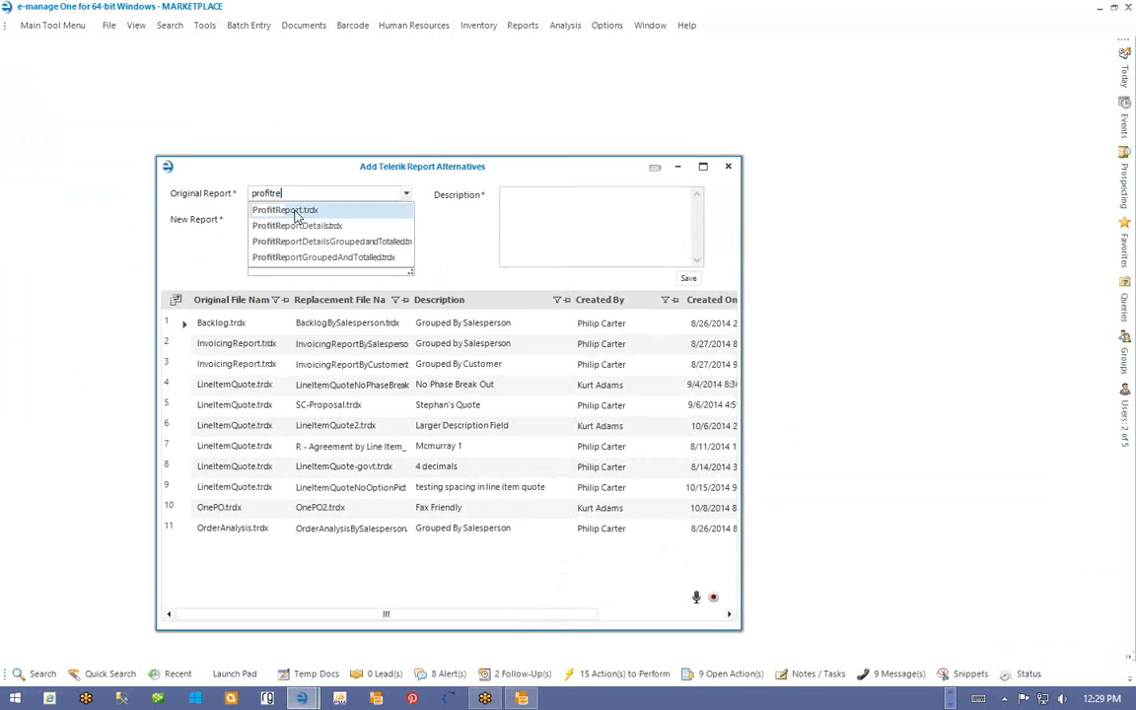
{"action": "left_click", "coordinate": [296, 216]}
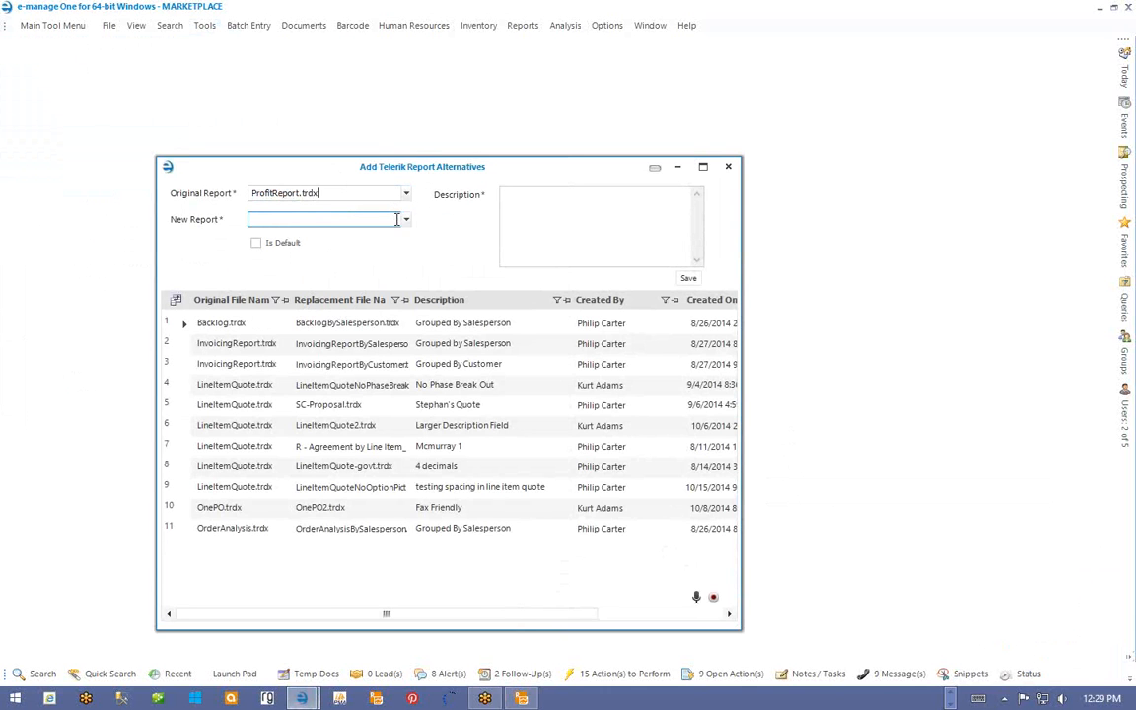
{"action": "type", "text": "pro"}
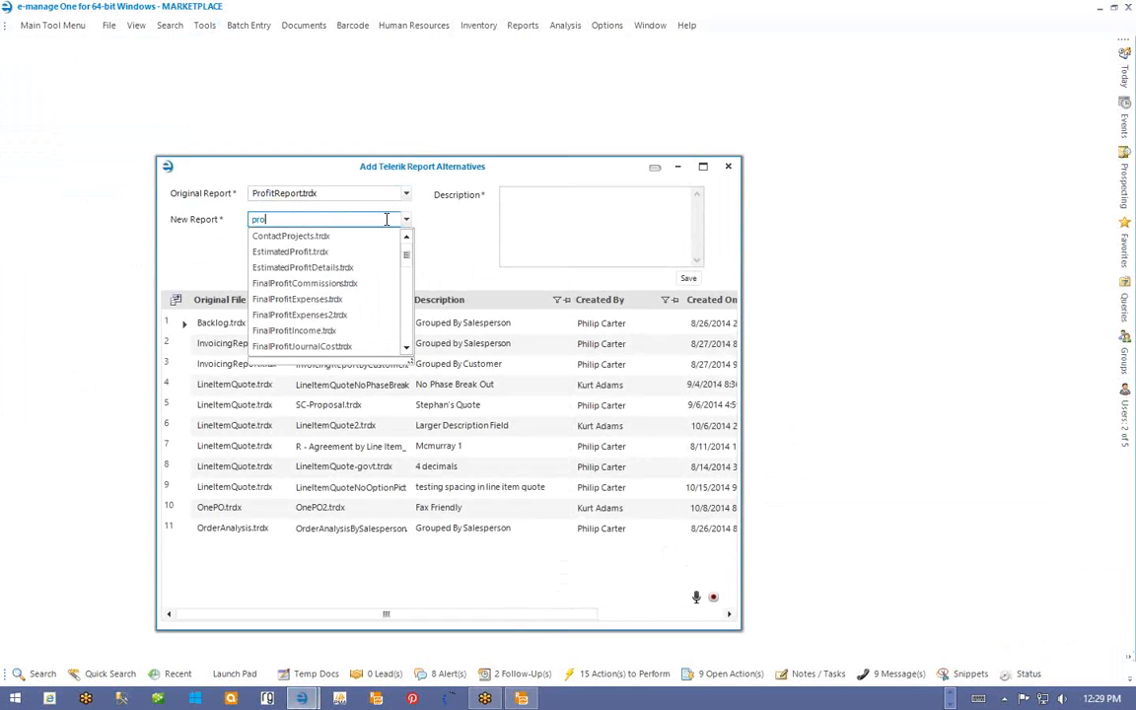
{"action": "type", "text": "fitreport"}
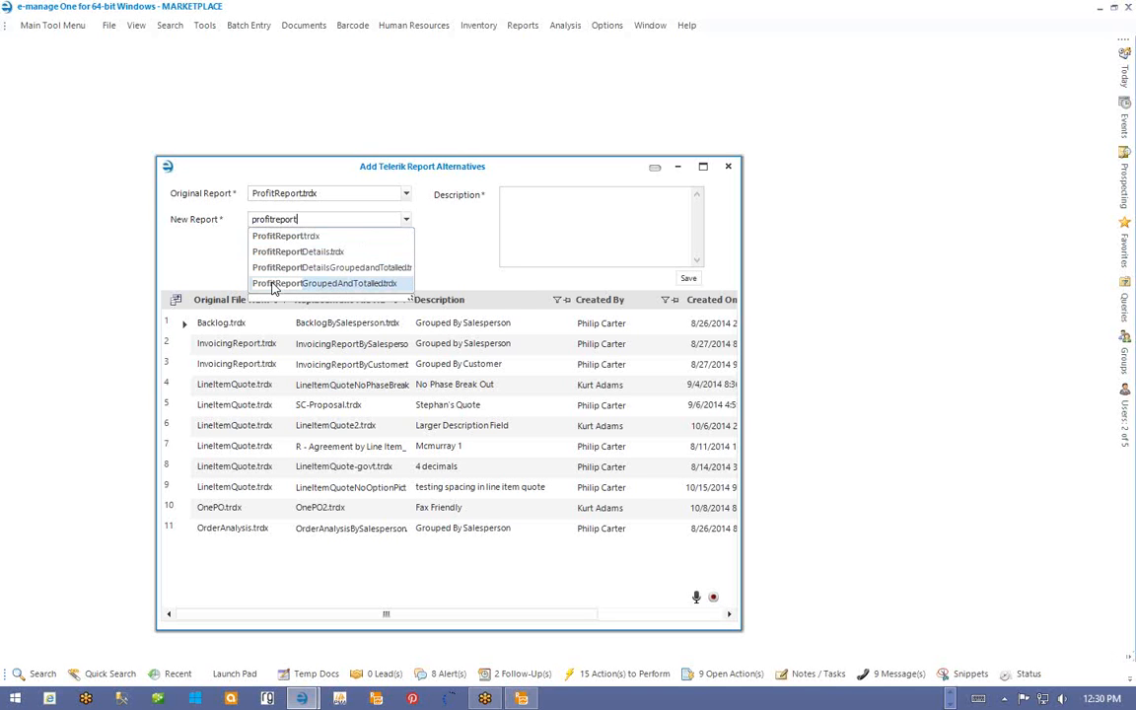
{"action": "left_click_drag", "start_coordinate": [410, 294], "coordinate": [497, 335]}
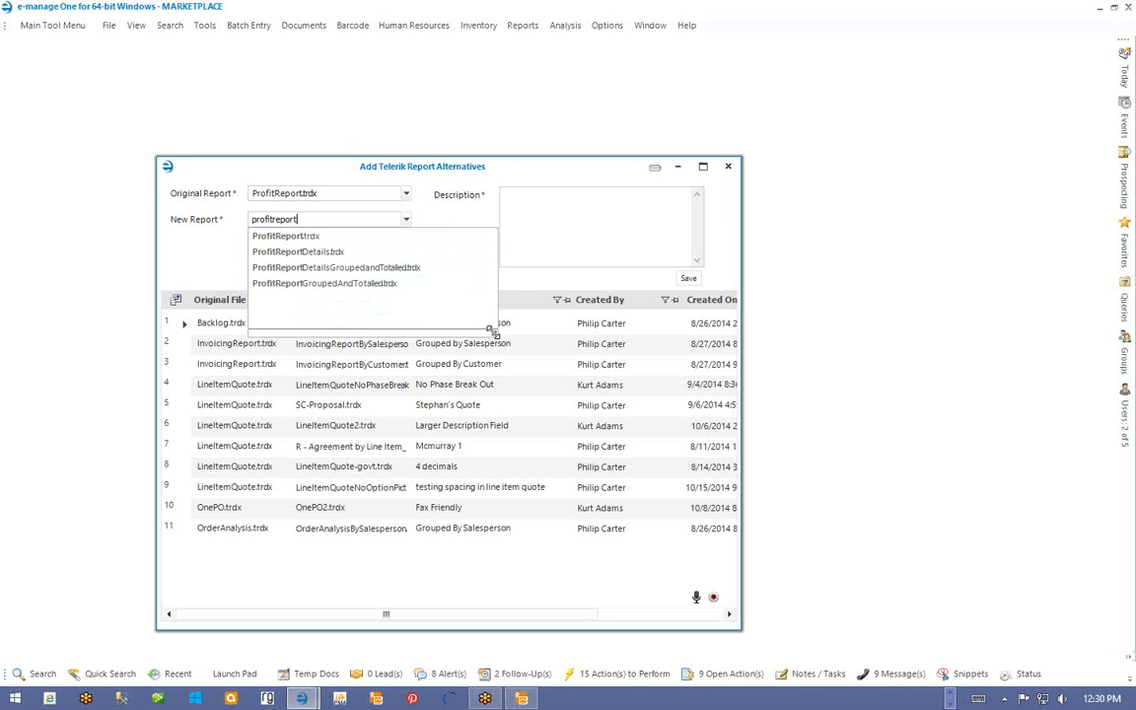
{"action": "left_click", "coordinate": [382, 286]}
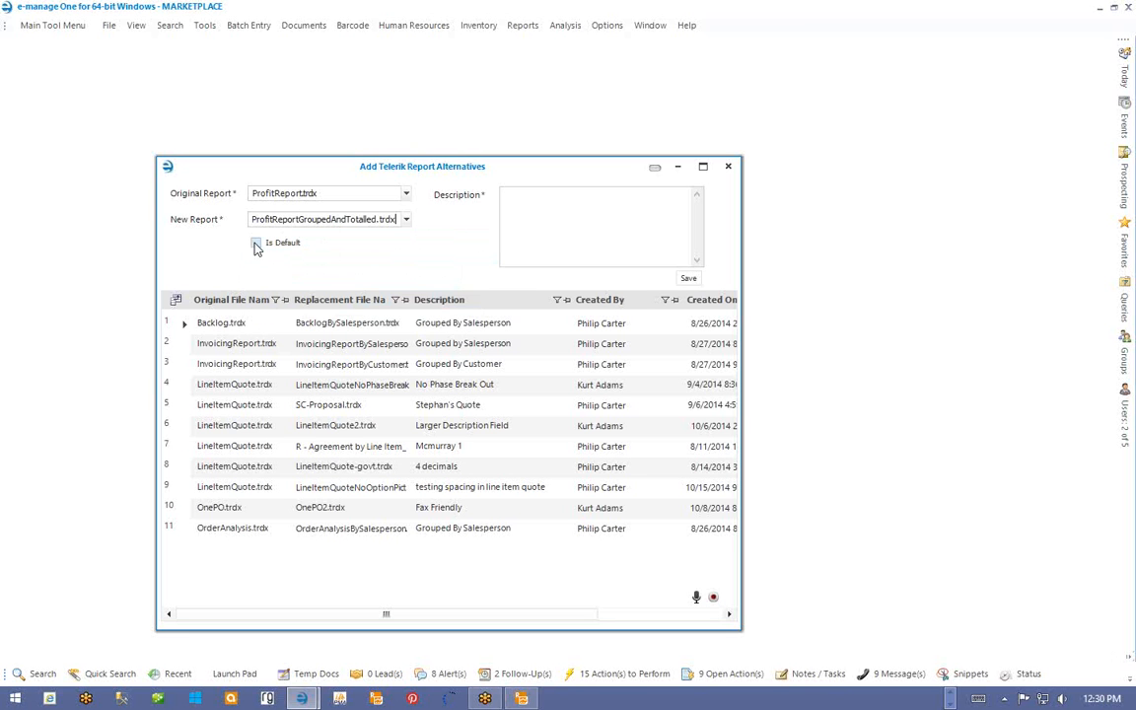
- Make the alternative the default, describe it 'Money instead of Percentages', save, and close the window
{"action": "left_click", "coordinate": [255, 243]}
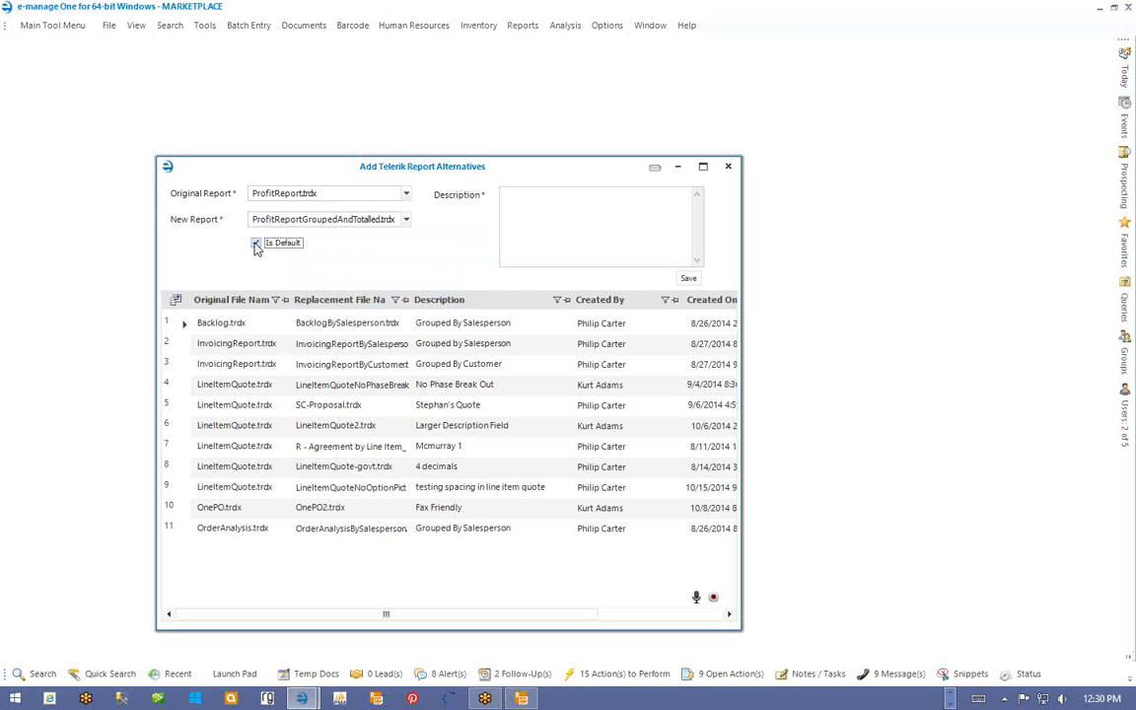
{"action": "left_click", "coordinate": [576, 213]}
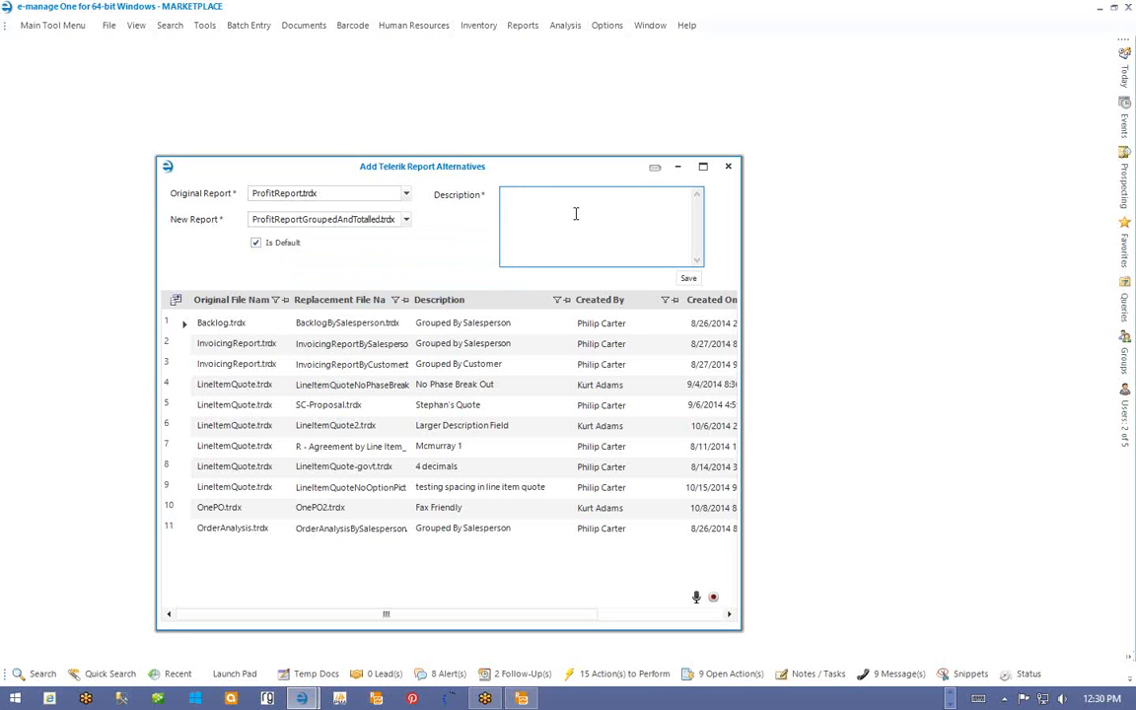
{"action": "type", "text": "Money instead of Percentages"}
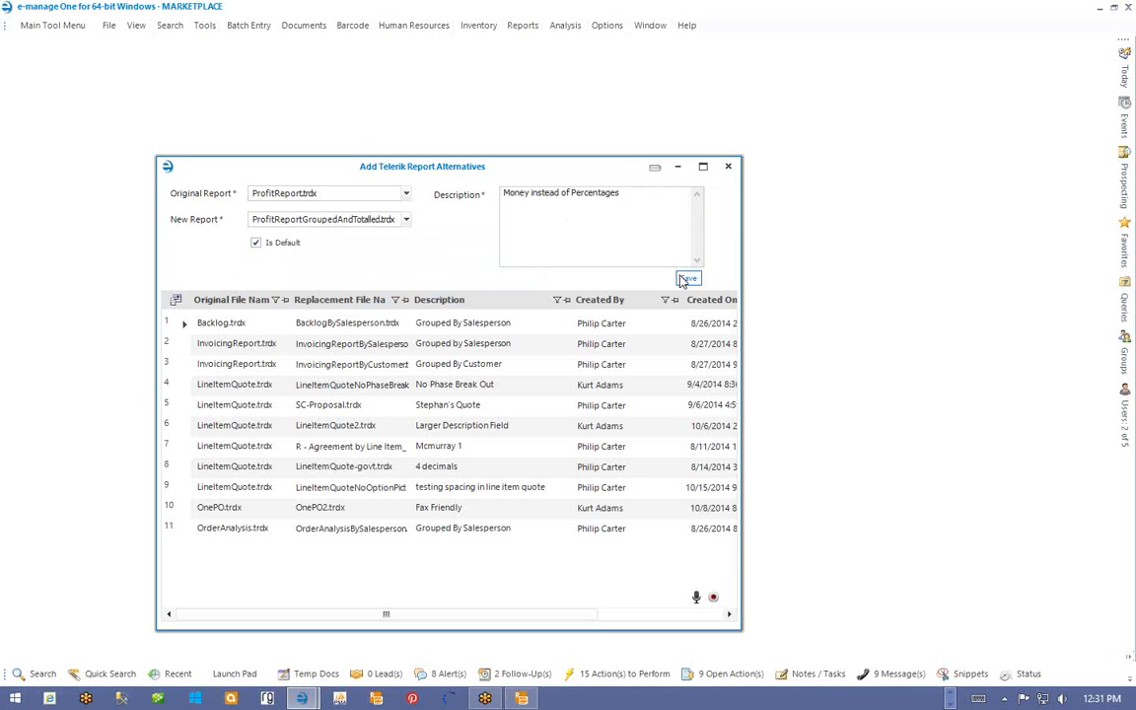
{"action": "left_click", "coordinate": [684, 279]}
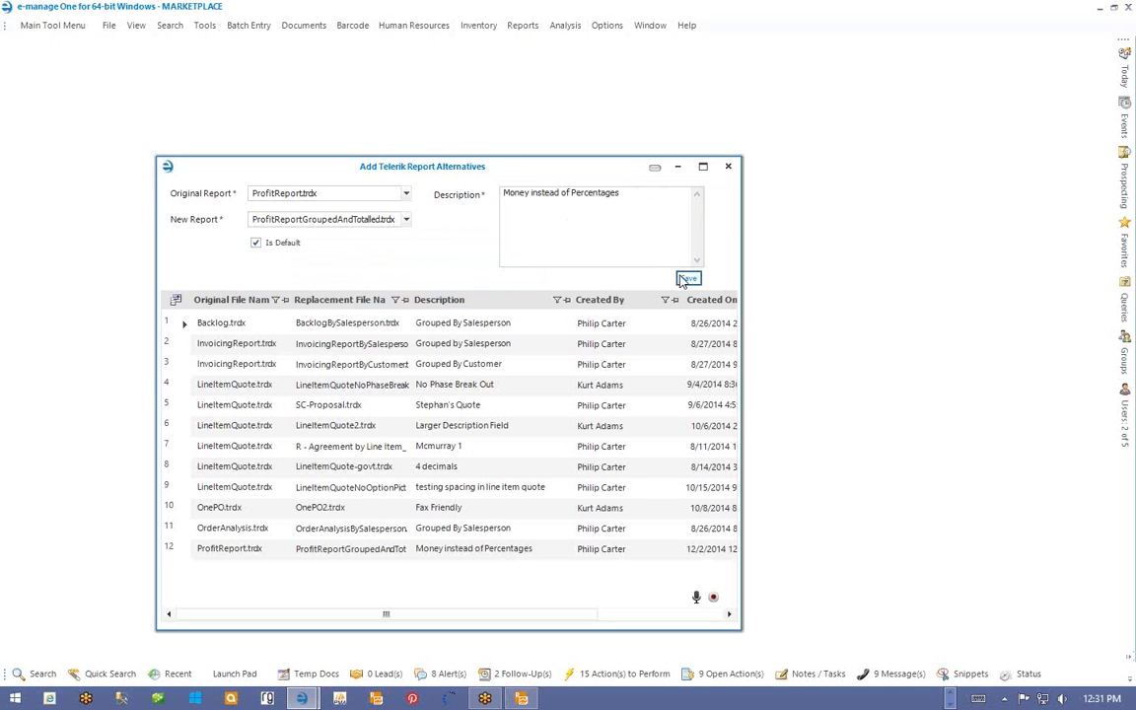
{"action": "left_click", "coordinate": [729, 169]}
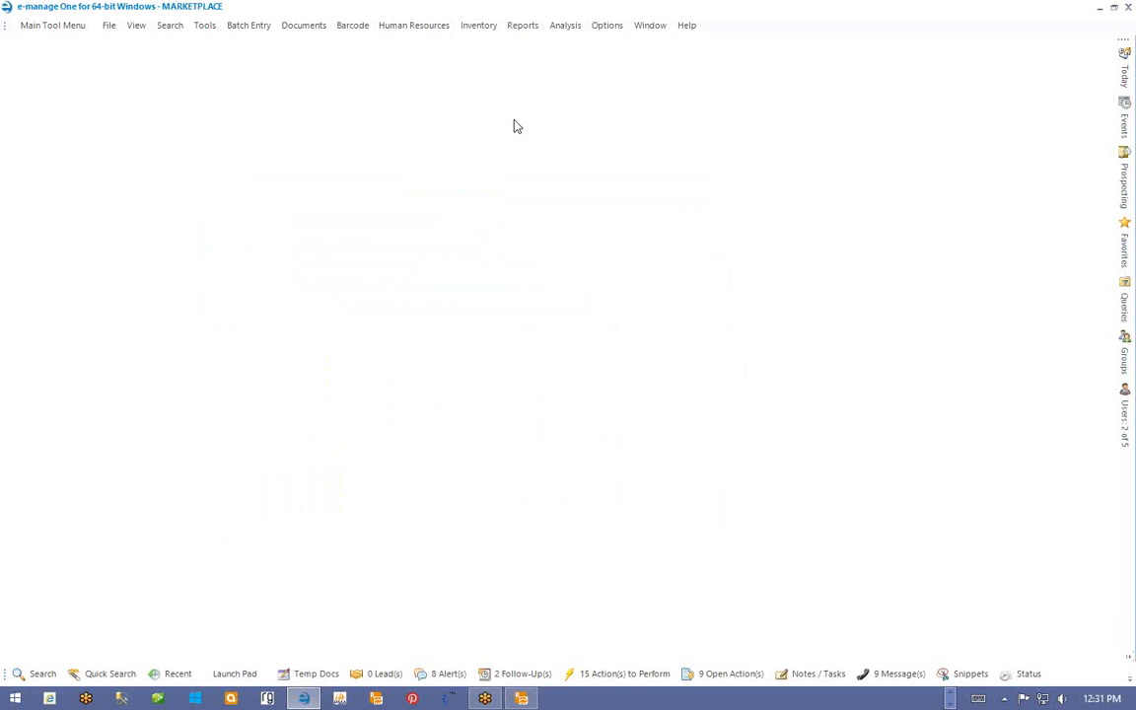
- Open the Profit Report (Orders Completed) and set its beginning date to 08/02/2007
{"action": "left_click", "coordinate": [523, 26]}
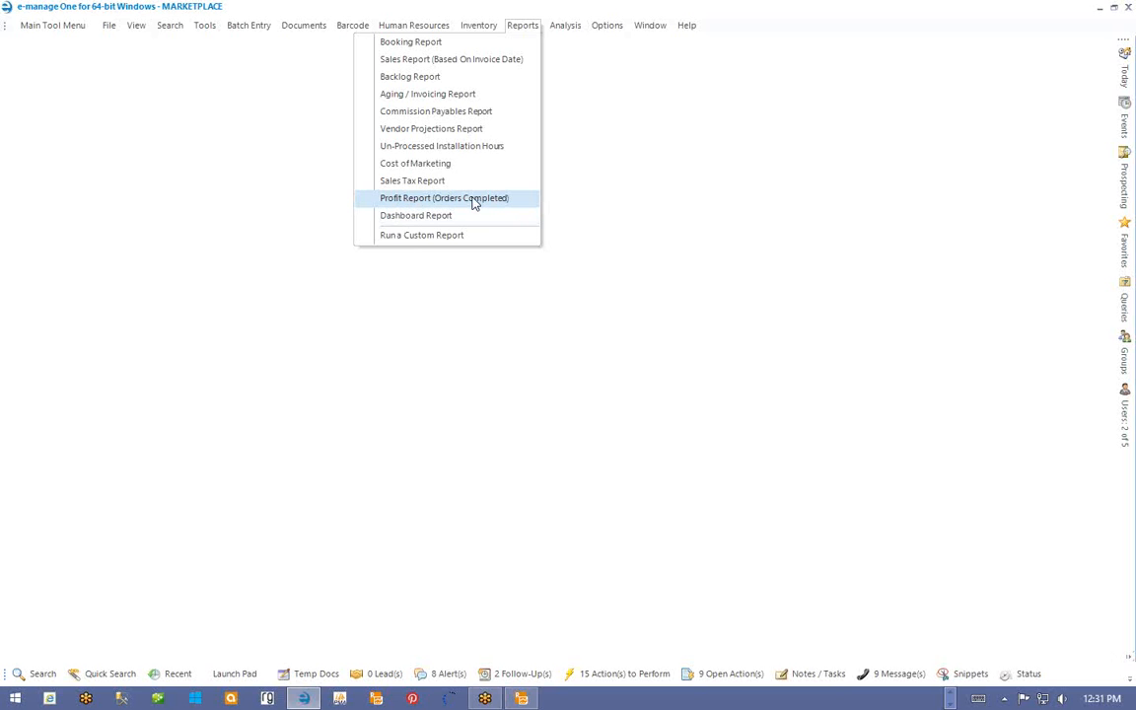
{"action": "left_click", "coordinate": [473, 200]}
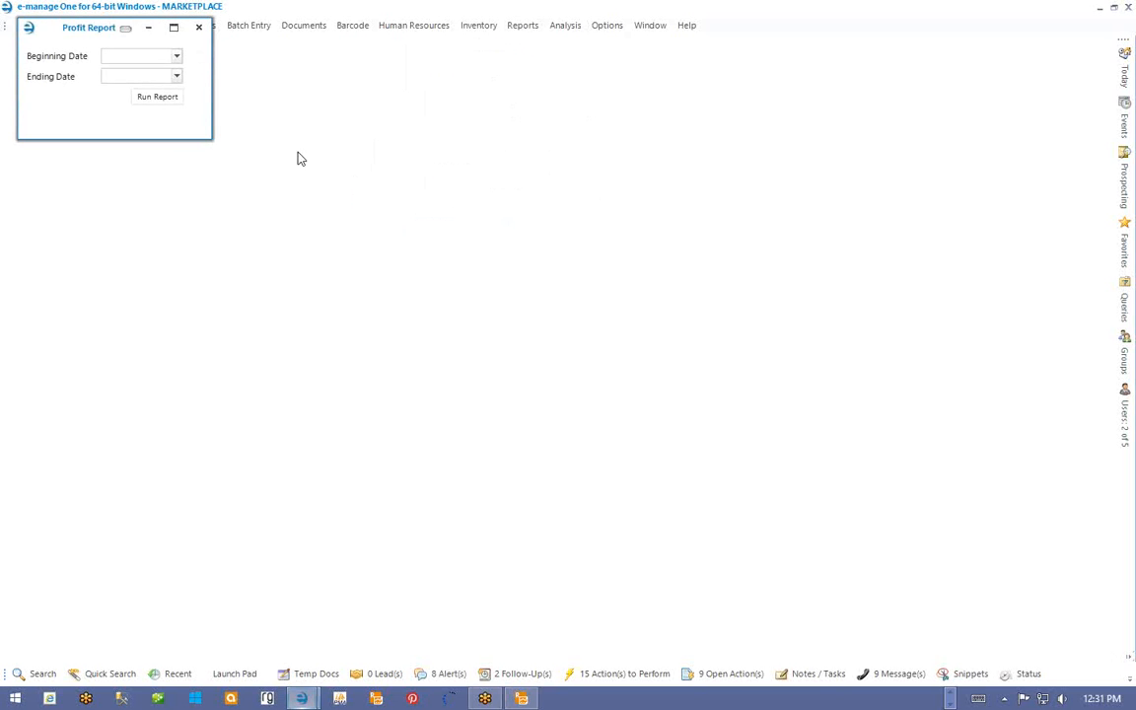
{"action": "left_click", "coordinate": [177, 57]}
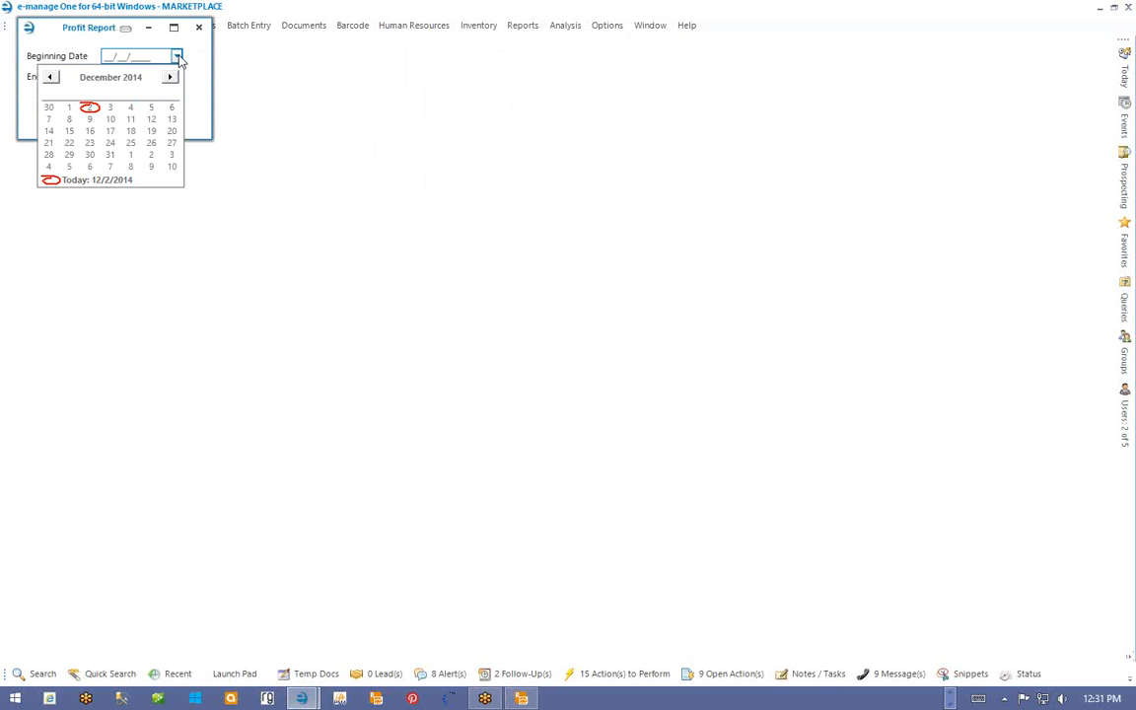
{"action": "left_click", "coordinate": [49, 78]}
{"action": "left_click", "coordinate": [56, 79]}
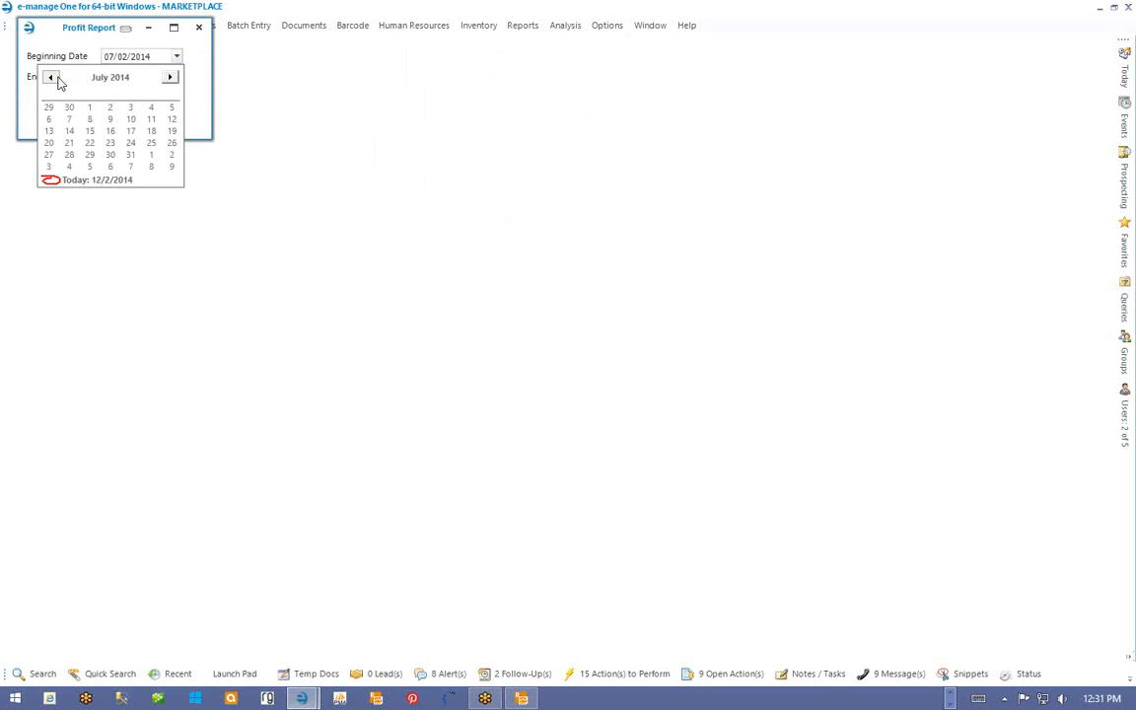
{"action": "left_click", "coordinate": [56, 78]}
{"action": "left_click", "coordinate": [56, 78]}
{"action": "left_click", "coordinate": [51, 78]}
{"action": "left_click", "coordinate": [52, 78]}
{"action": "left_click", "coordinate": [51, 78]}
{"action": "left_click", "coordinate": [51, 77]}
{"action": "left_click", "coordinate": [52, 78]}
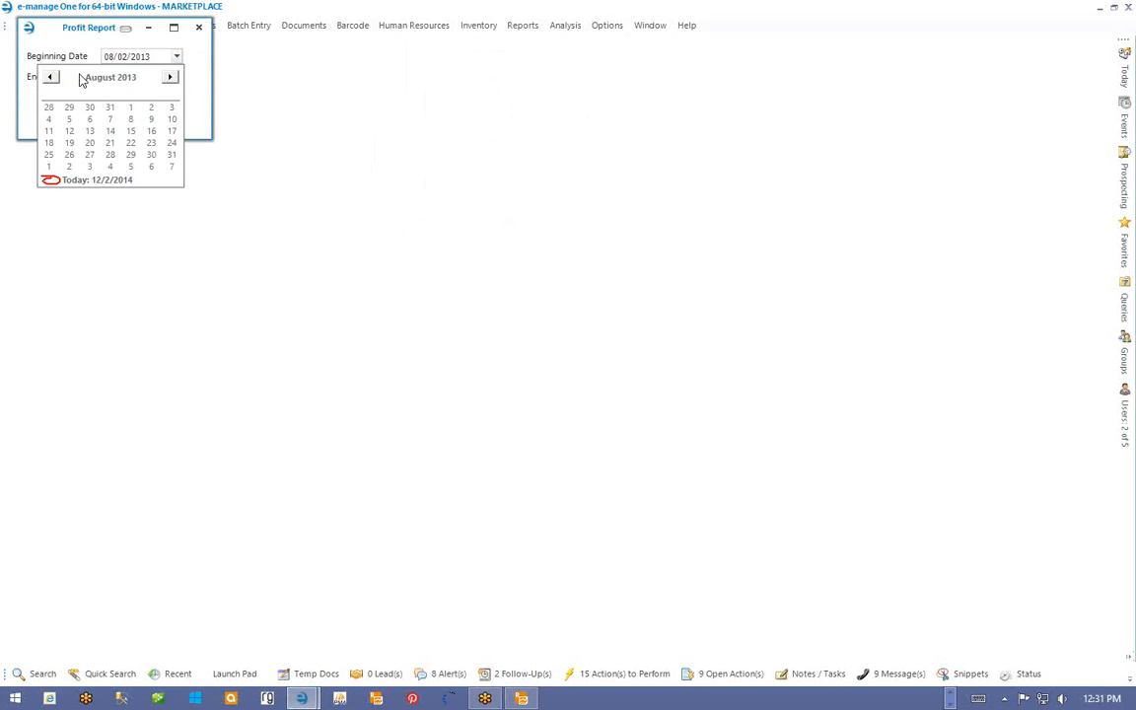
{"action": "left_click", "coordinate": [149, 56]}
{"action": "left_click_drag", "start_coordinate": [143, 57], "coordinate": [167, 57]}
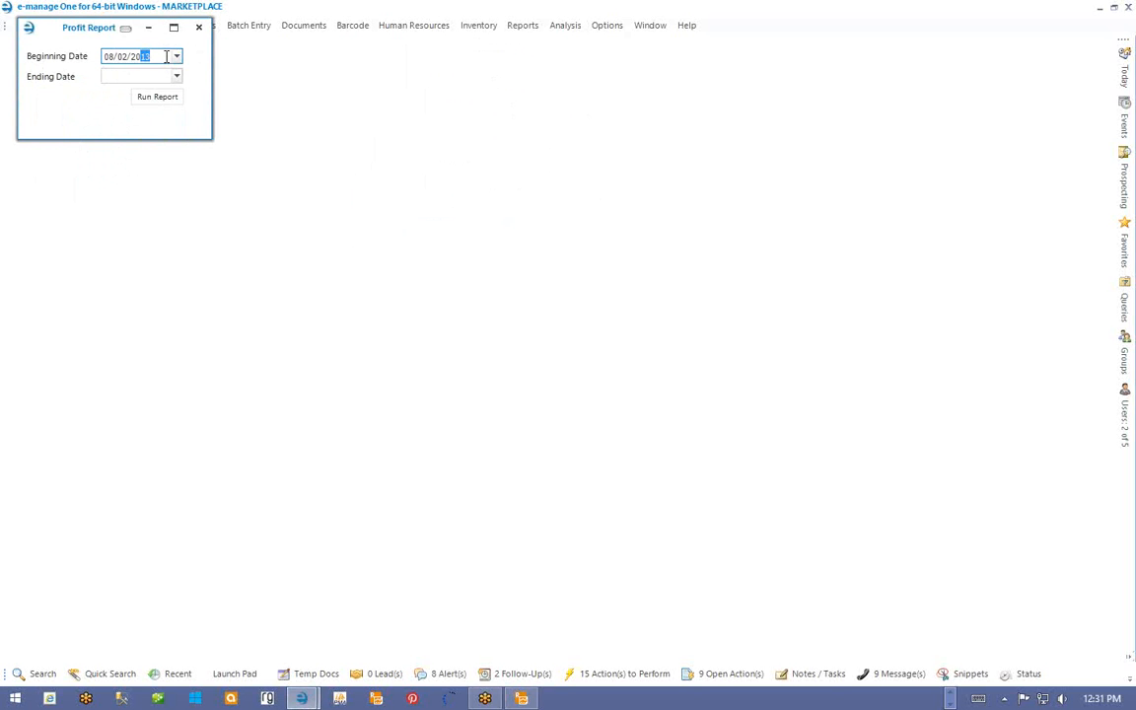
{"action": "type", "text": "07"}
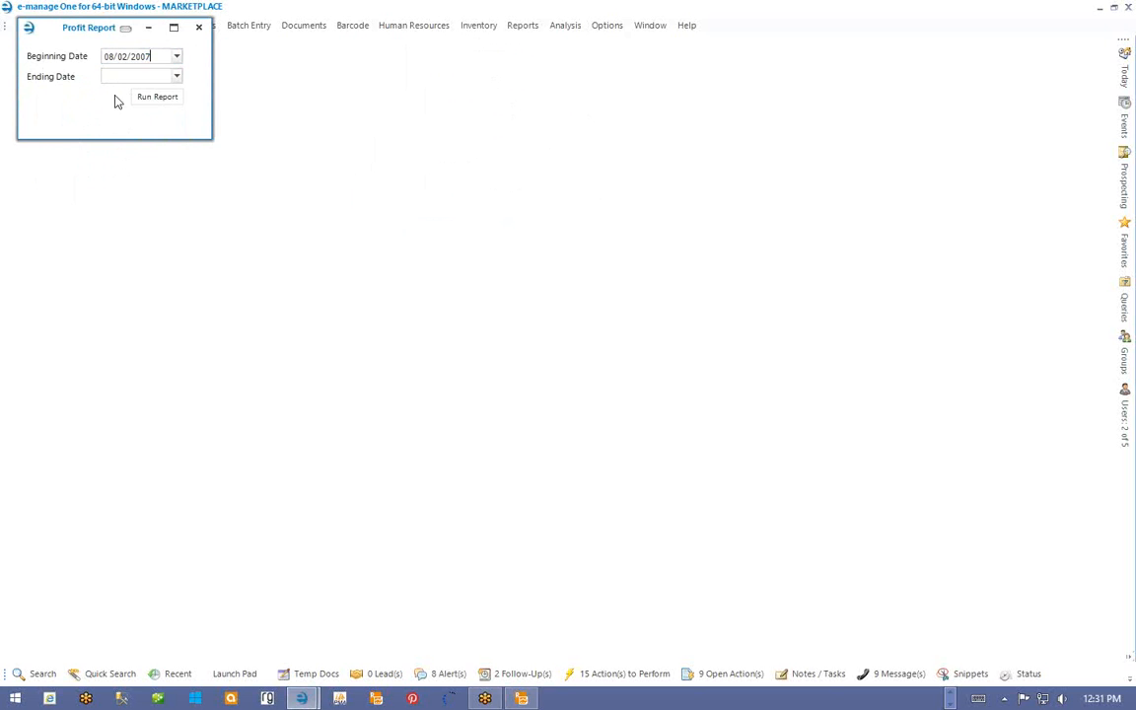
- Set the ending date to 12/02/2014 and run the report using the grouped-and-totalled alternative
{"action": "left_click", "coordinate": [173, 75]}
{"action": "left_click", "coordinate": [176, 76]}
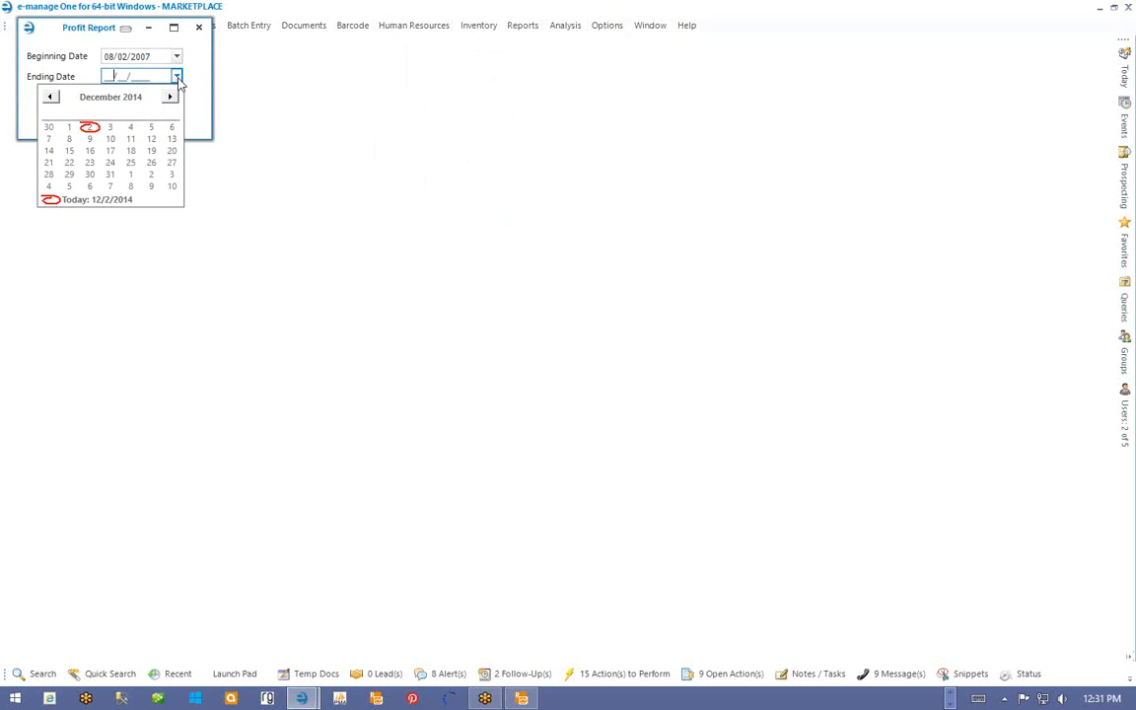
{"action": "left_click", "coordinate": [89, 119]}
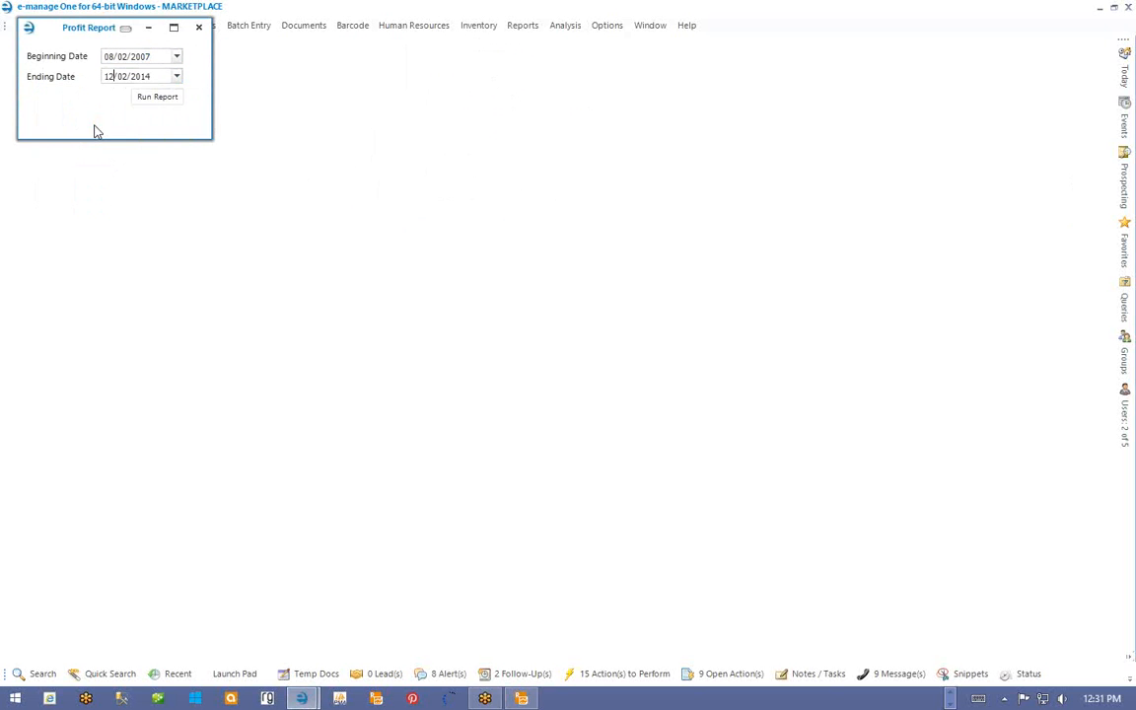
{"action": "left_click", "coordinate": [153, 100]}
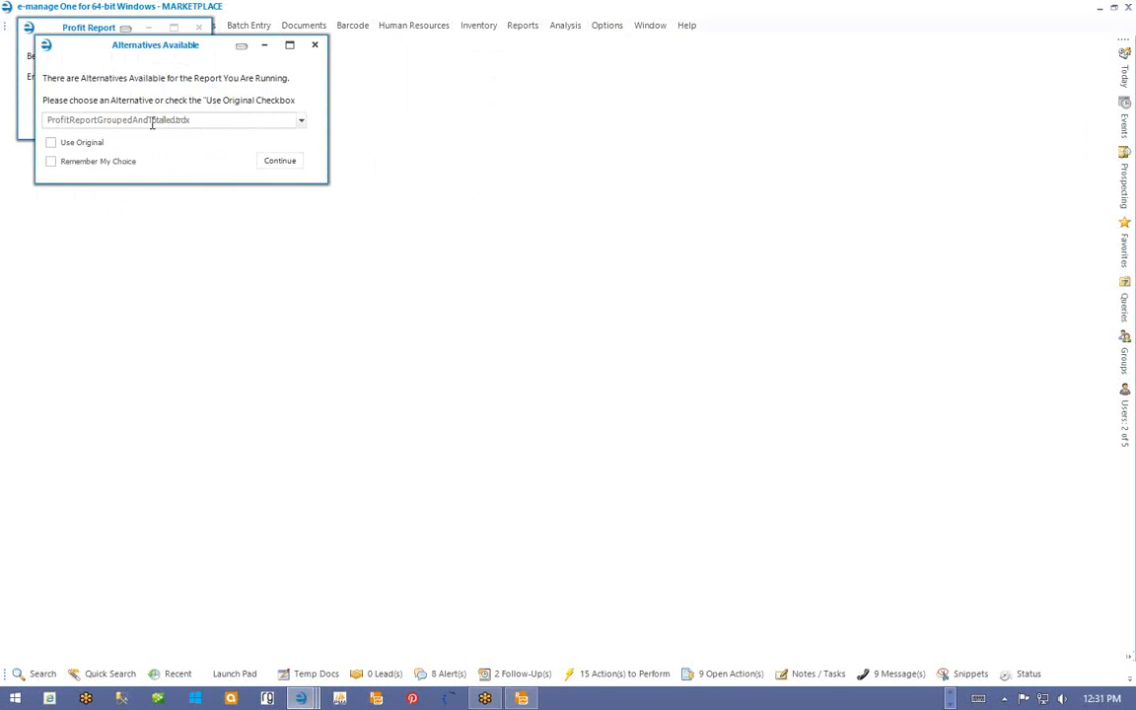
{"action": "left_click", "coordinate": [285, 163]}
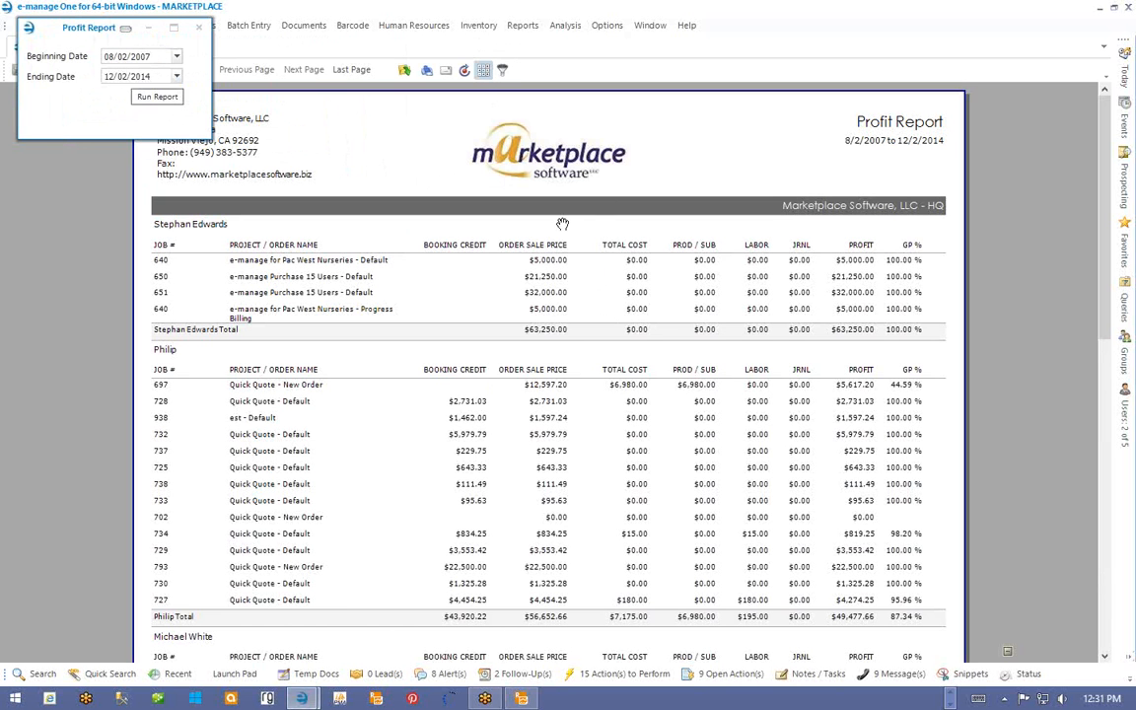
{"action": "left_click", "coordinate": [198, 27]}
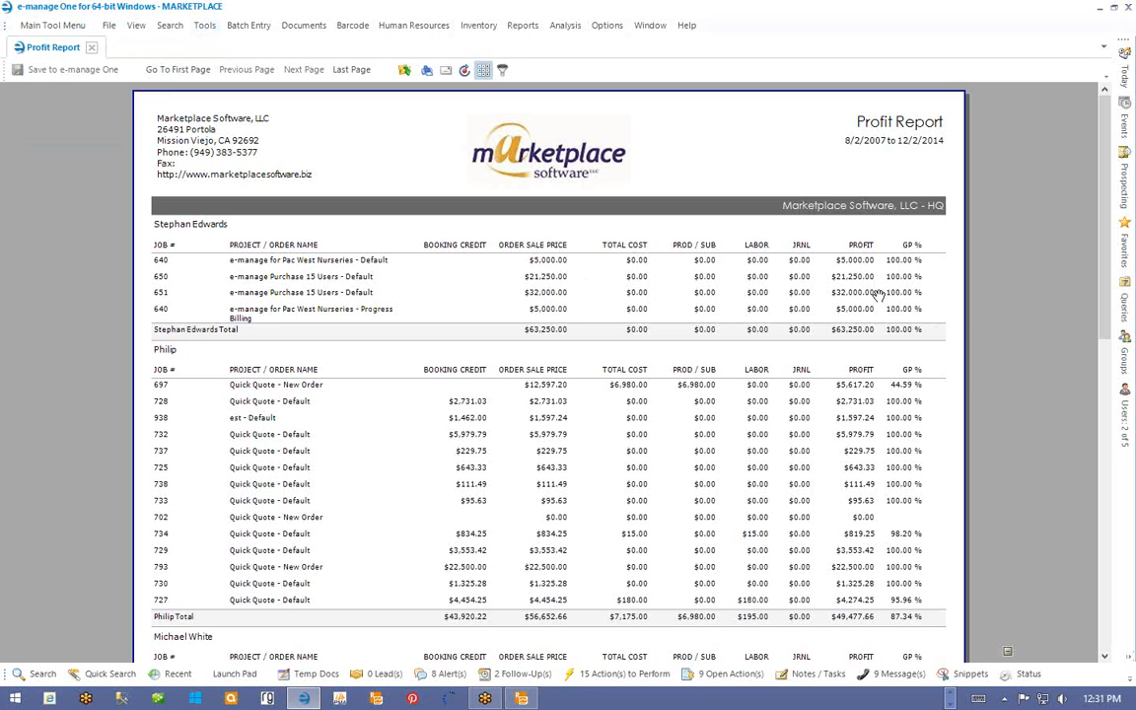
{"action": "scroll", "coordinate": [973, 406], "scroll_direction": "down", "scroll_amount": 5}
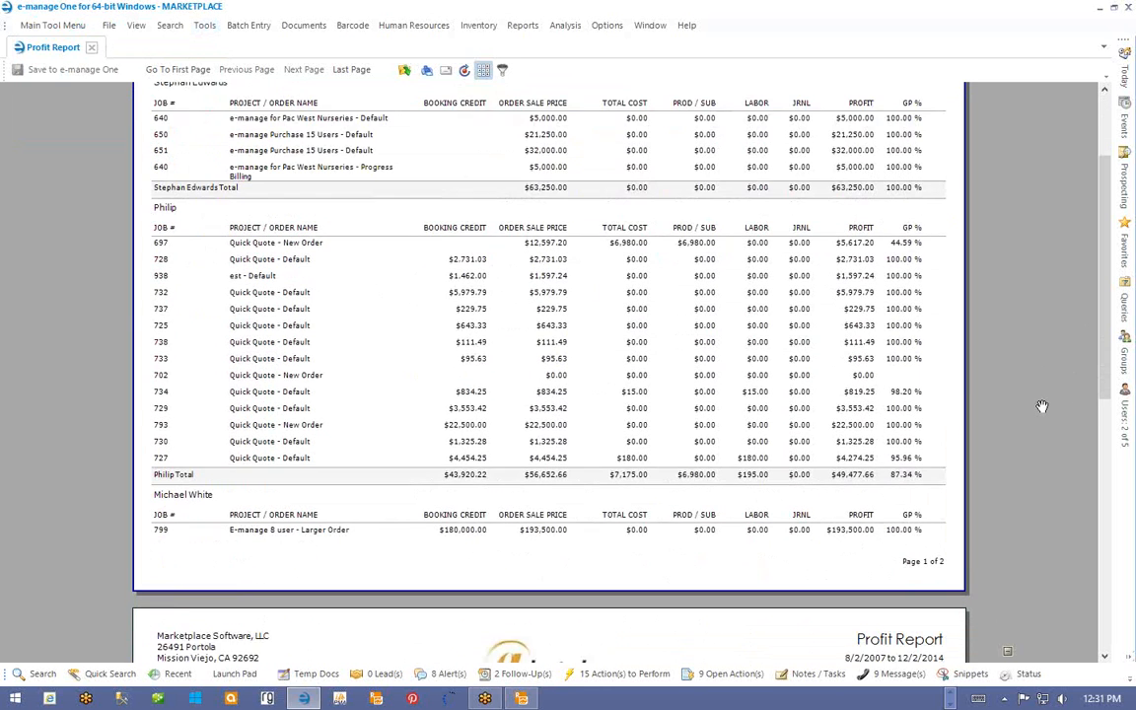
{"action": "scroll", "coordinate": [1043, 406], "scroll_direction": "down", "scroll_amount": 4}
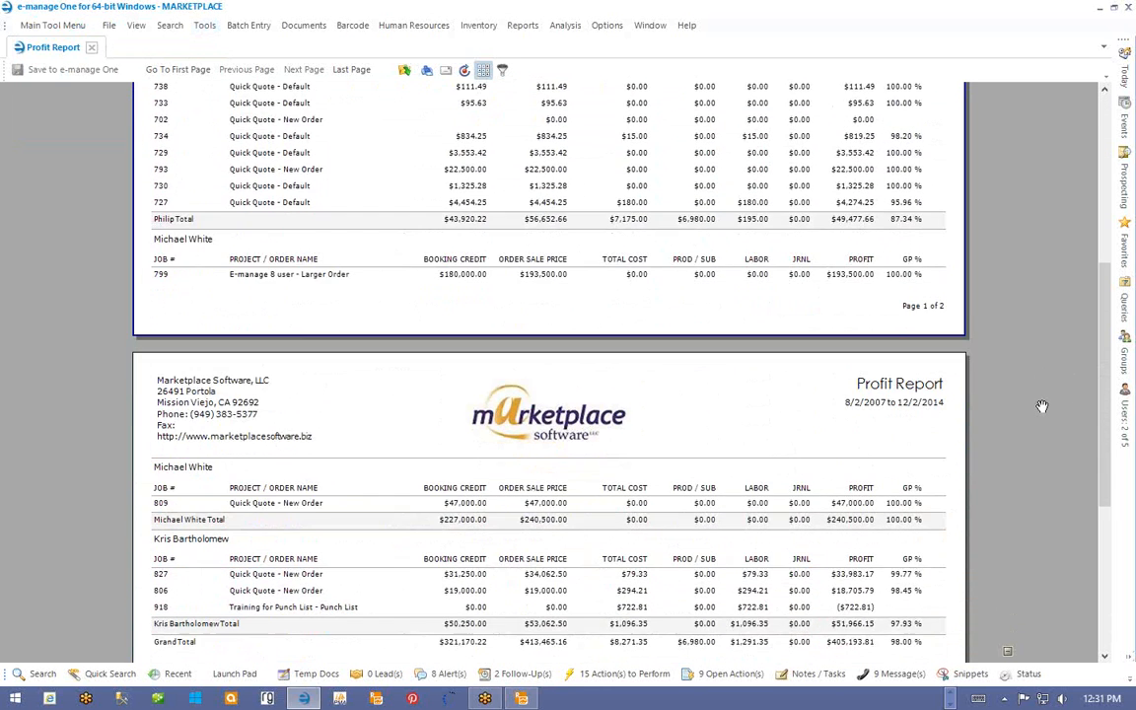
{"action": "scroll", "coordinate": [1042, 407], "scroll_direction": "down", "scroll_amount": 2}
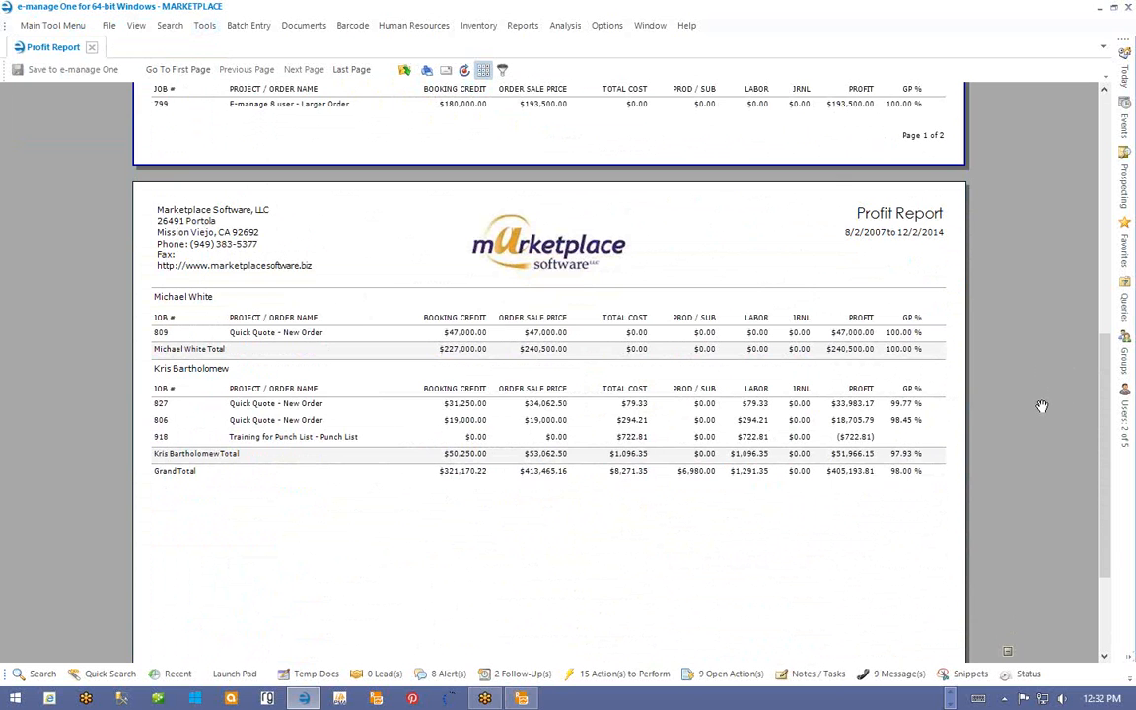
{"action": "scroll", "coordinate": [937, 365], "scroll_direction": "down", "scroll_amount": 2}
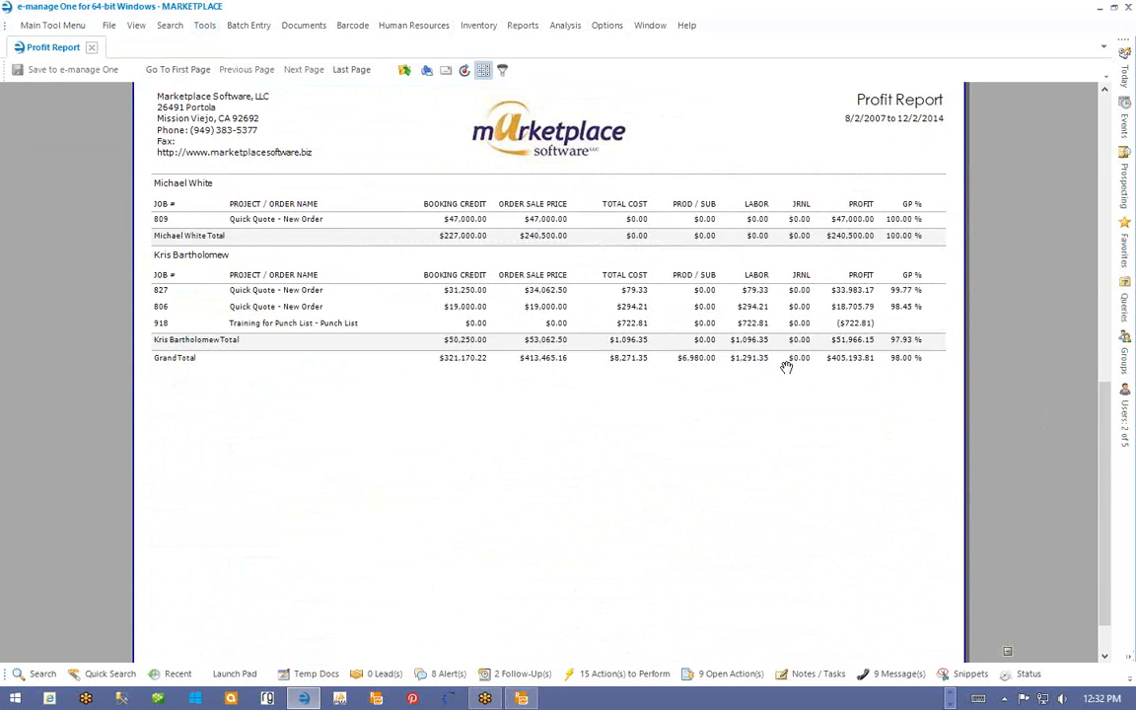
{"action": "scroll", "coordinate": [786, 367], "scroll_direction": "up", "scroll_amount": 10}
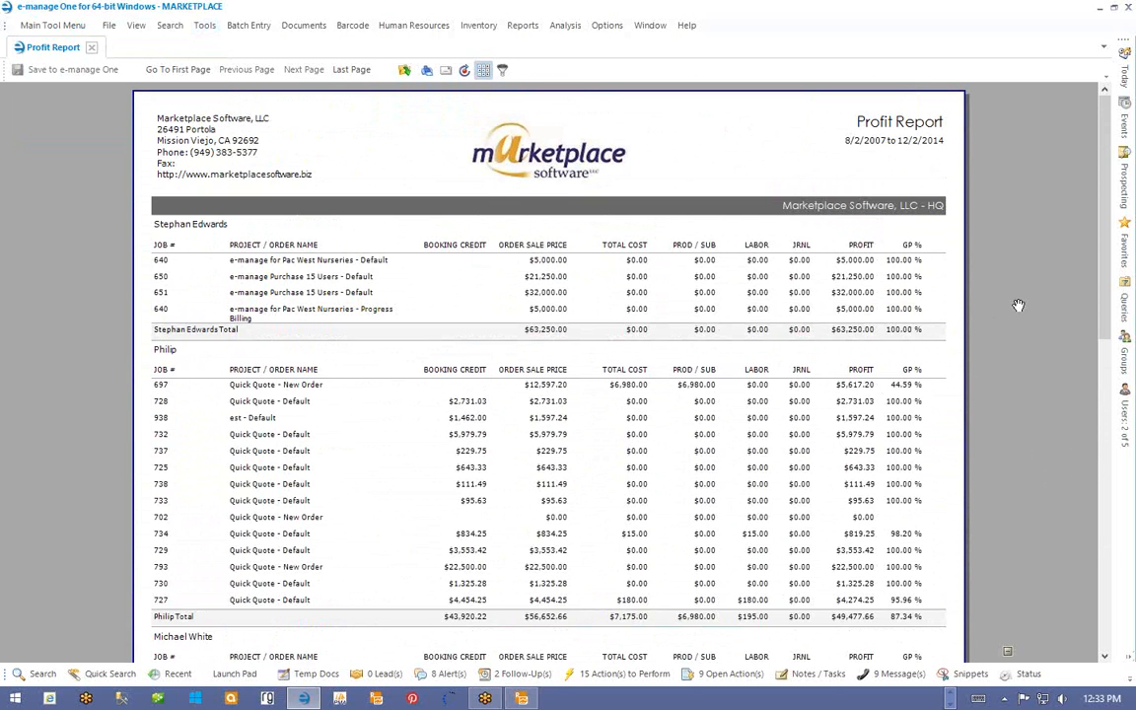
{"action": "scroll", "coordinate": [1020, 300], "scroll_direction": "down", "scroll_amount": 1}
{"action": "scroll", "coordinate": [1019, 300], "scroll_direction": "down", "scroll_amount": 10}
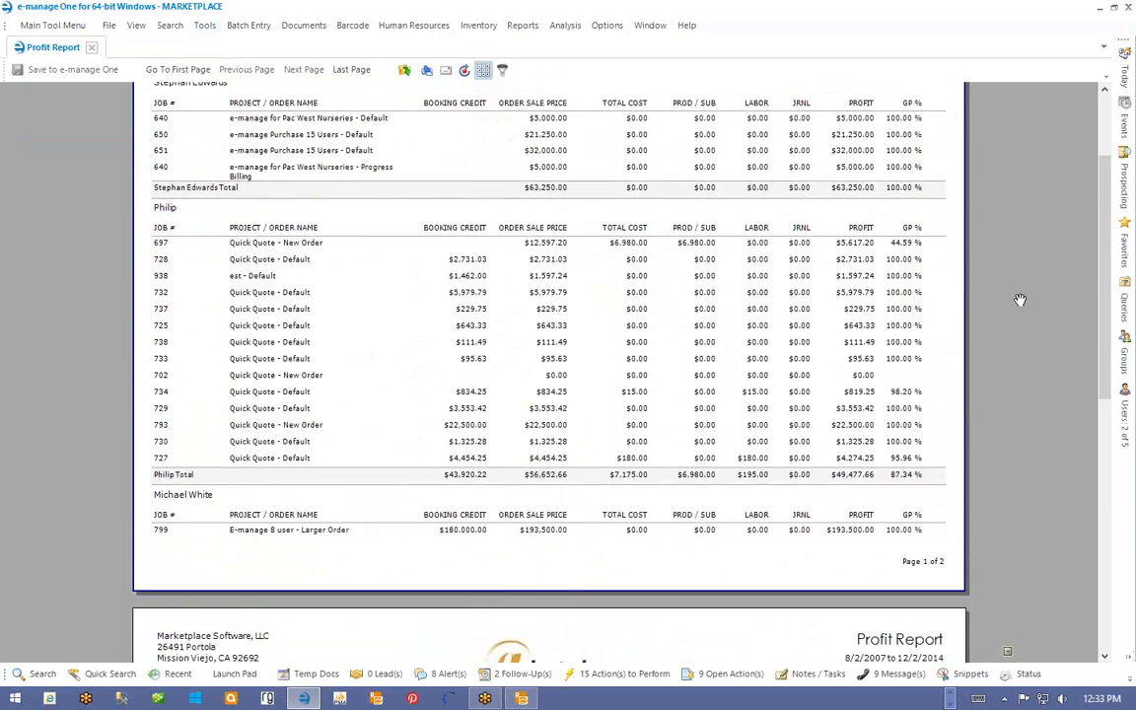
{"action": "scroll", "coordinate": [1020, 300], "scroll_direction": "down", "scroll_amount": 9}
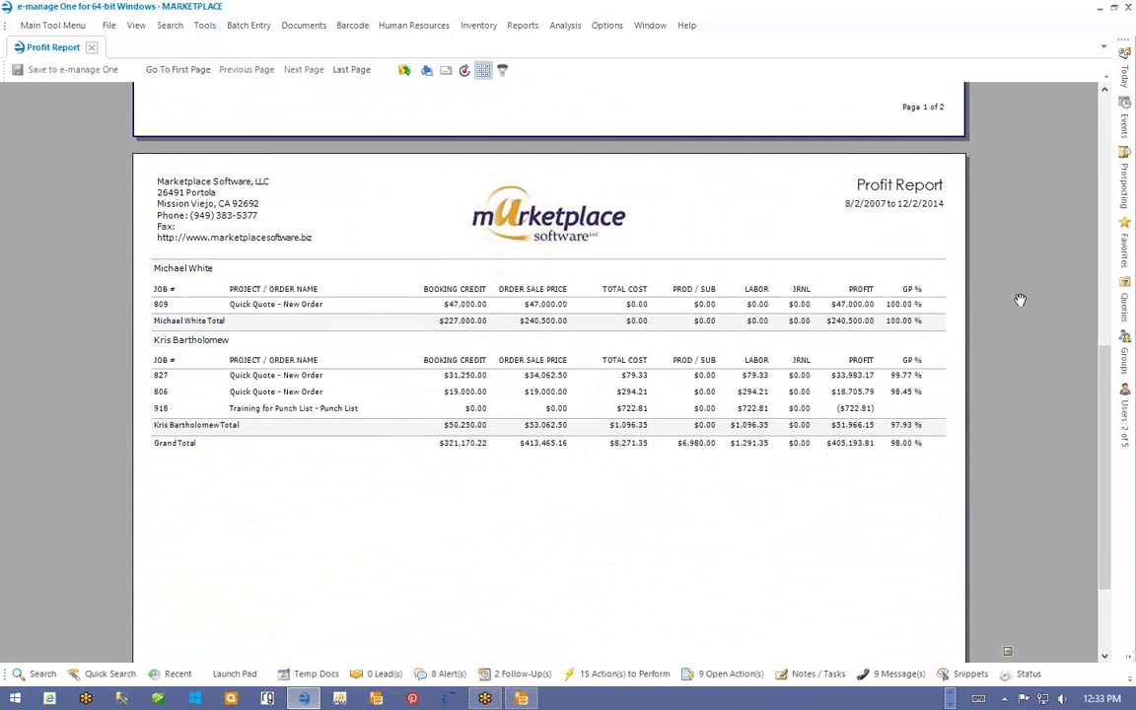
{"action": "scroll", "coordinate": [1019, 299], "scroll_direction": "up", "scroll_amount": 20}
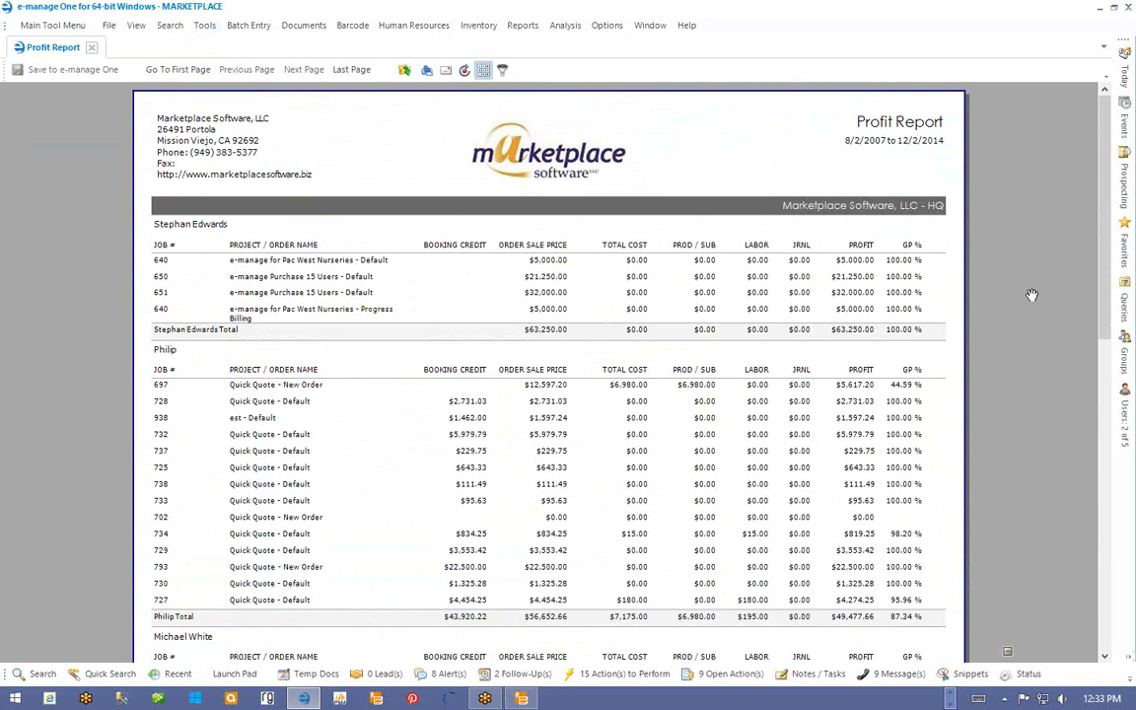
{"action": "scroll", "coordinate": [1032, 295], "scroll_direction": "down", "scroll_amount": 2}
{"action": "scroll", "coordinate": [1032, 295], "scroll_direction": "down", "scroll_amount": 15}
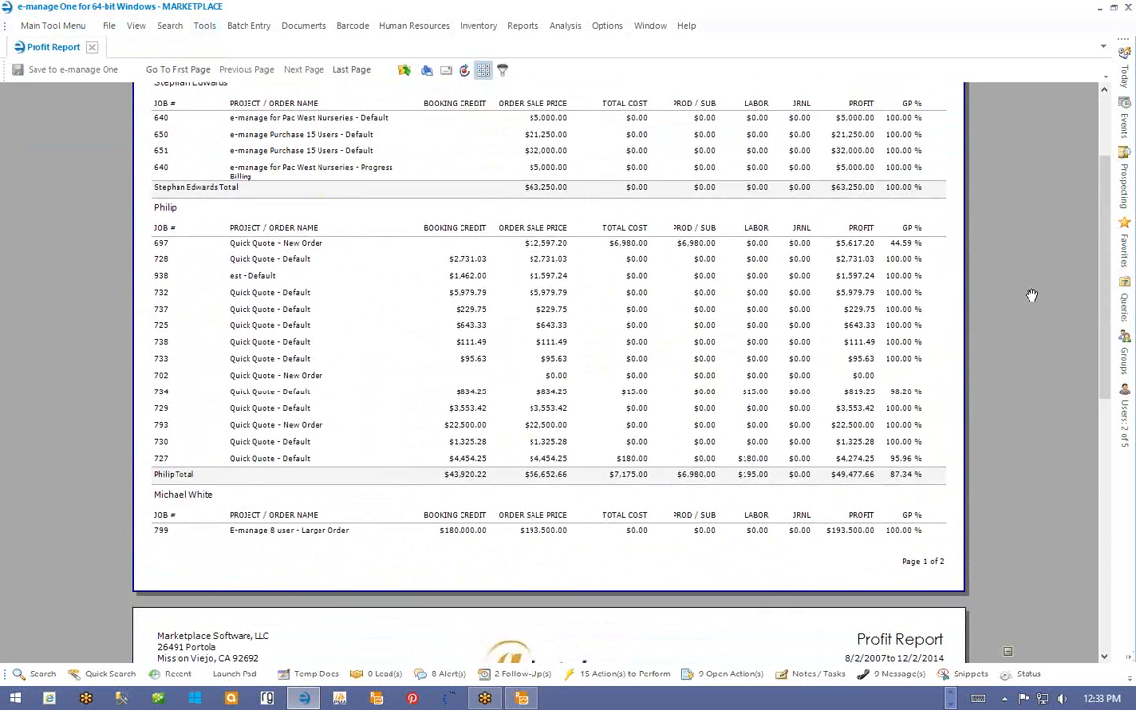
{"action": "scroll", "coordinate": [1032, 295], "scroll_direction": "up", "scroll_amount": 20}
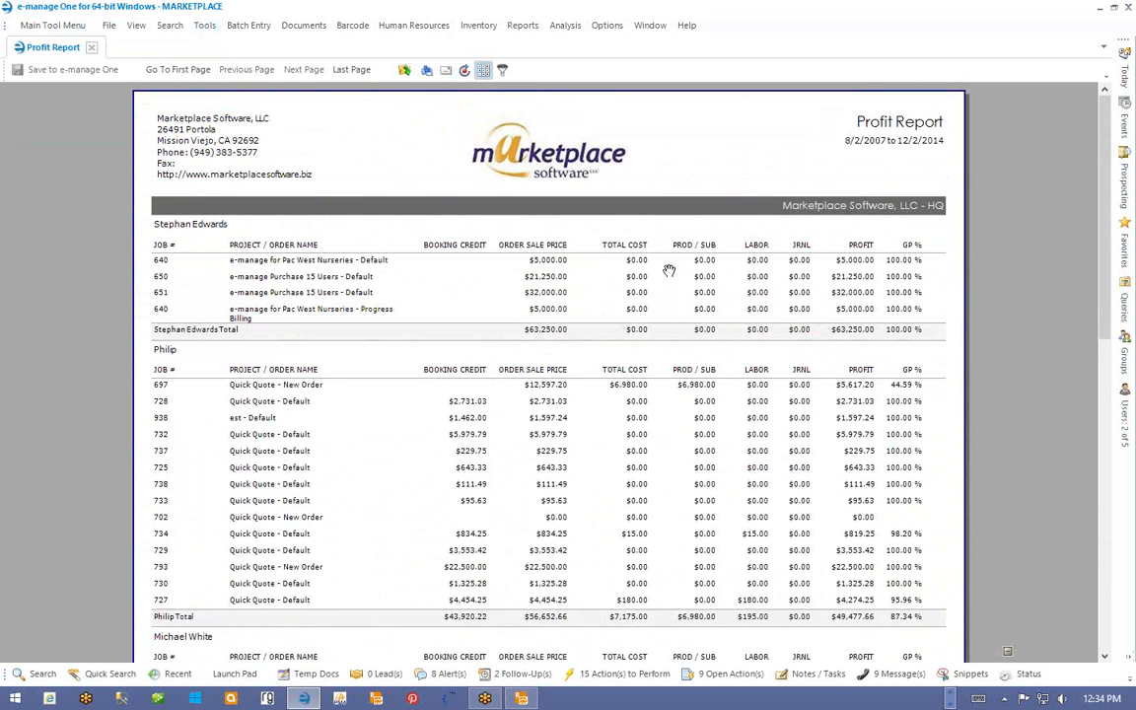
{"action": "scroll", "coordinate": [639, 264], "scroll_direction": "down", "scroll_amount": 8}
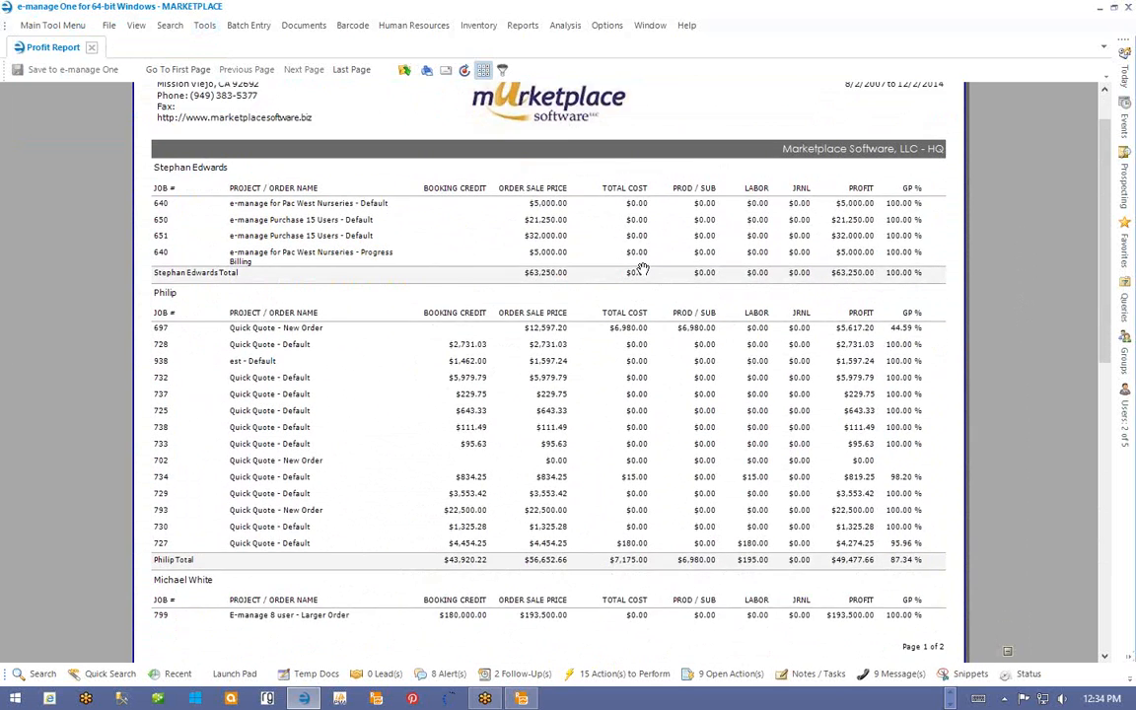
{"action": "scroll", "coordinate": [642, 269], "scroll_direction": "down", "scroll_amount": 7}
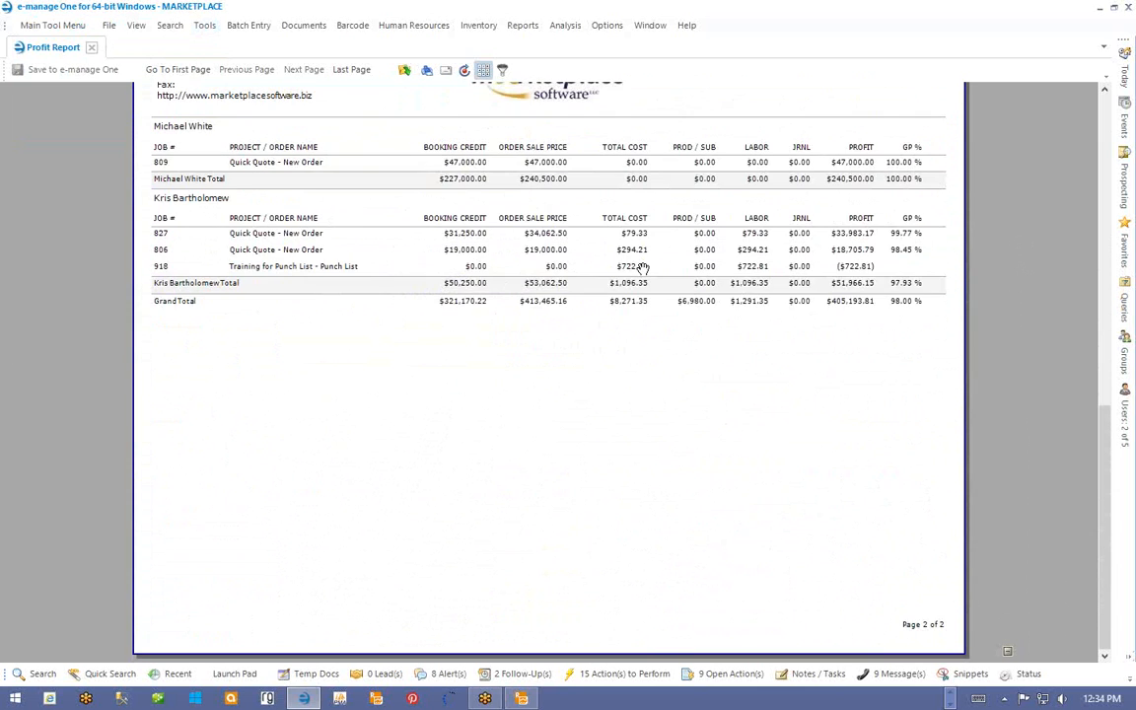
{"action": "scroll", "coordinate": [642, 268], "scroll_direction": "up", "scroll_amount": 17}
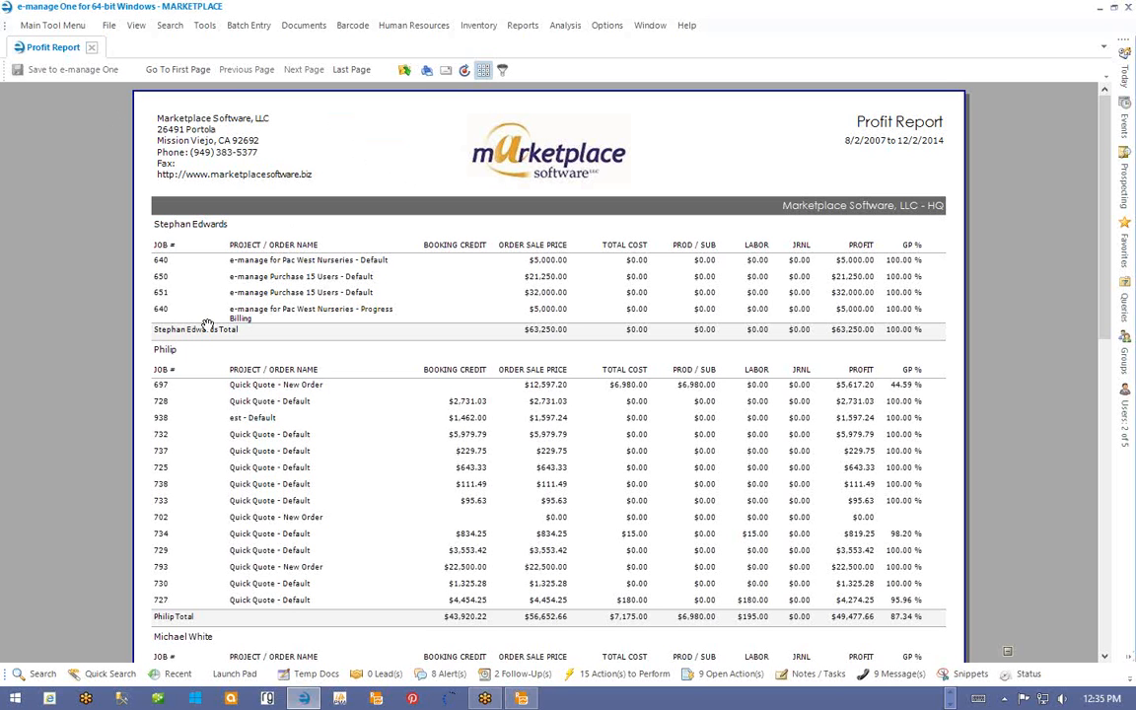
{"action": "scroll", "coordinate": [173, 453], "scroll_direction": "down", "scroll_amount": 3}
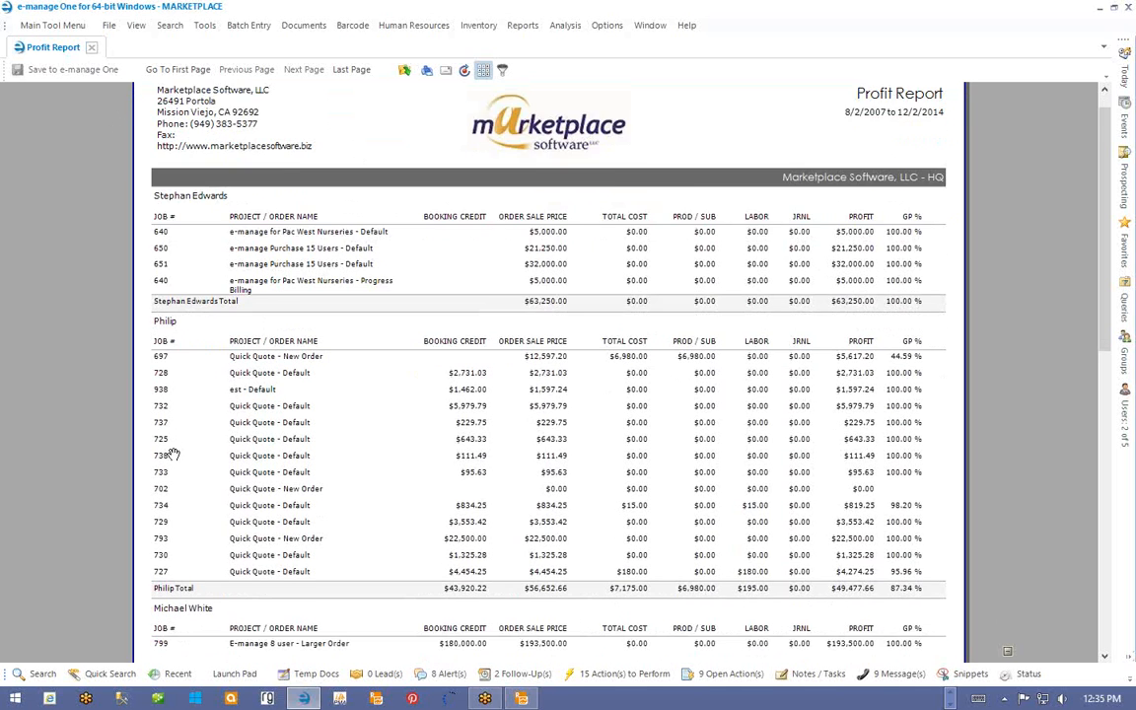
{"action": "scroll", "coordinate": [173, 453], "scroll_direction": "down", "scroll_amount": 6}
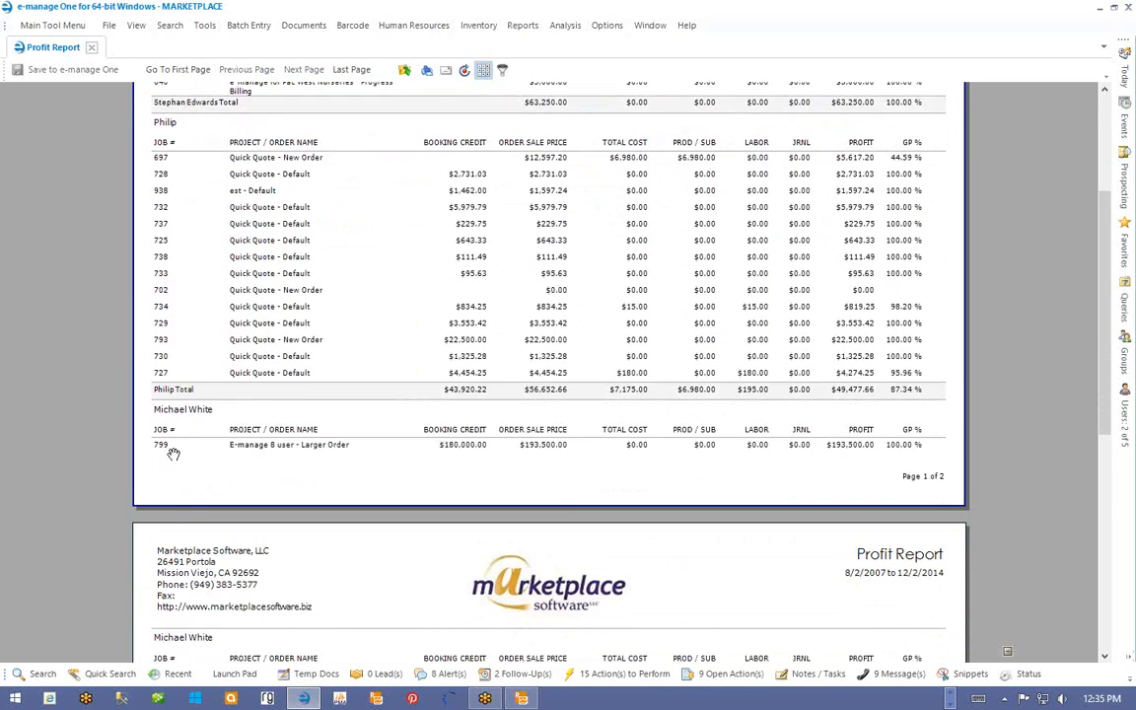
{"action": "scroll", "coordinate": [172, 453], "scroll_direction": "up", "scroll_amount": 9}
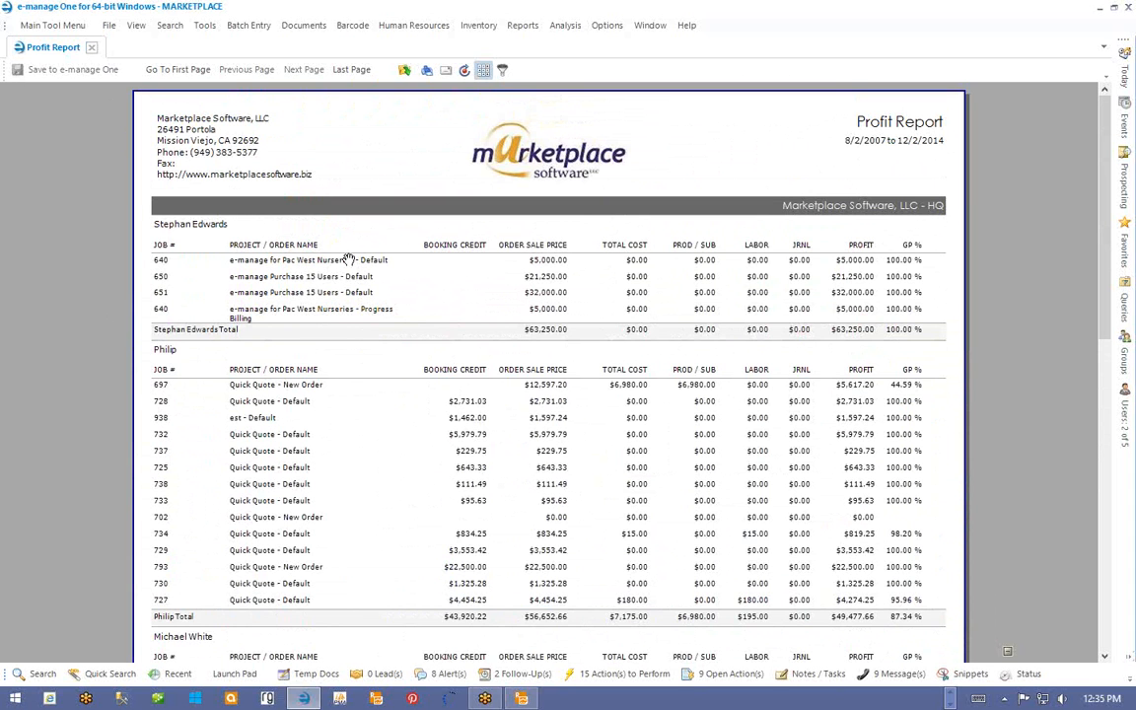
{"action": "scroll", "coordinate": [732, 267], "scroll_direction": "down", "scroll_amount": 1}
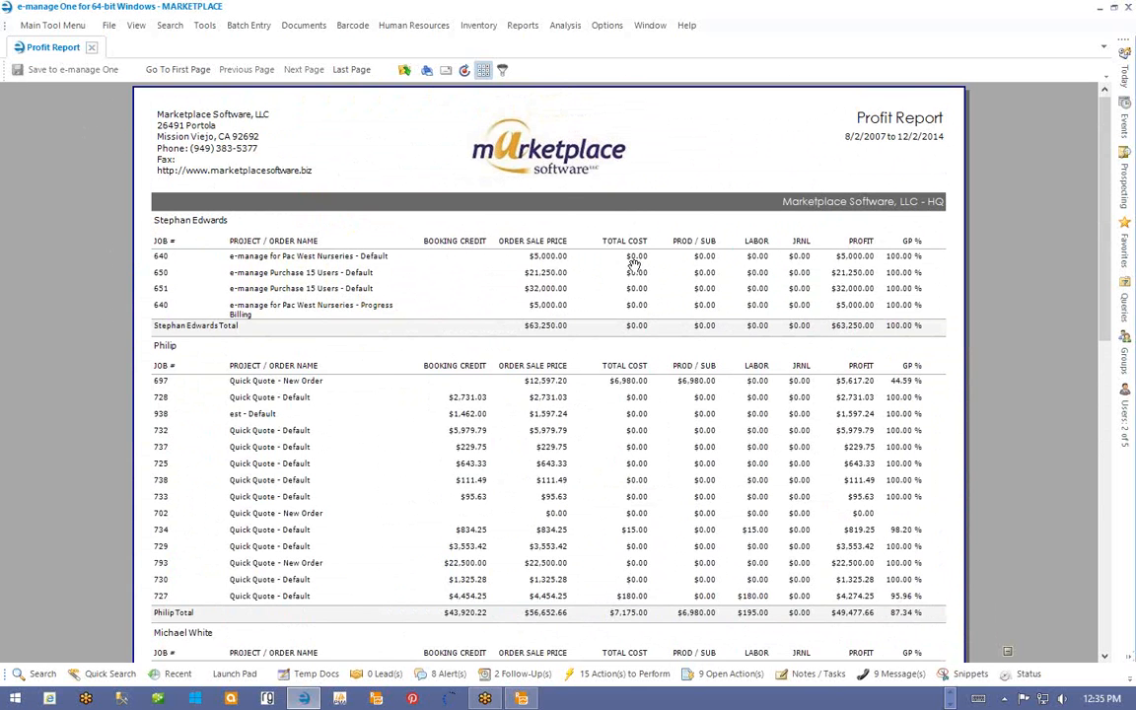
{"action": "scroll", "coordinate": [639, 273], "scroll_direction": "down", "scroll_amount": 1}
{"action": "scroll", "coordinate": [640, 273], "scroll_direction": "up", "scroll_amount": 1}
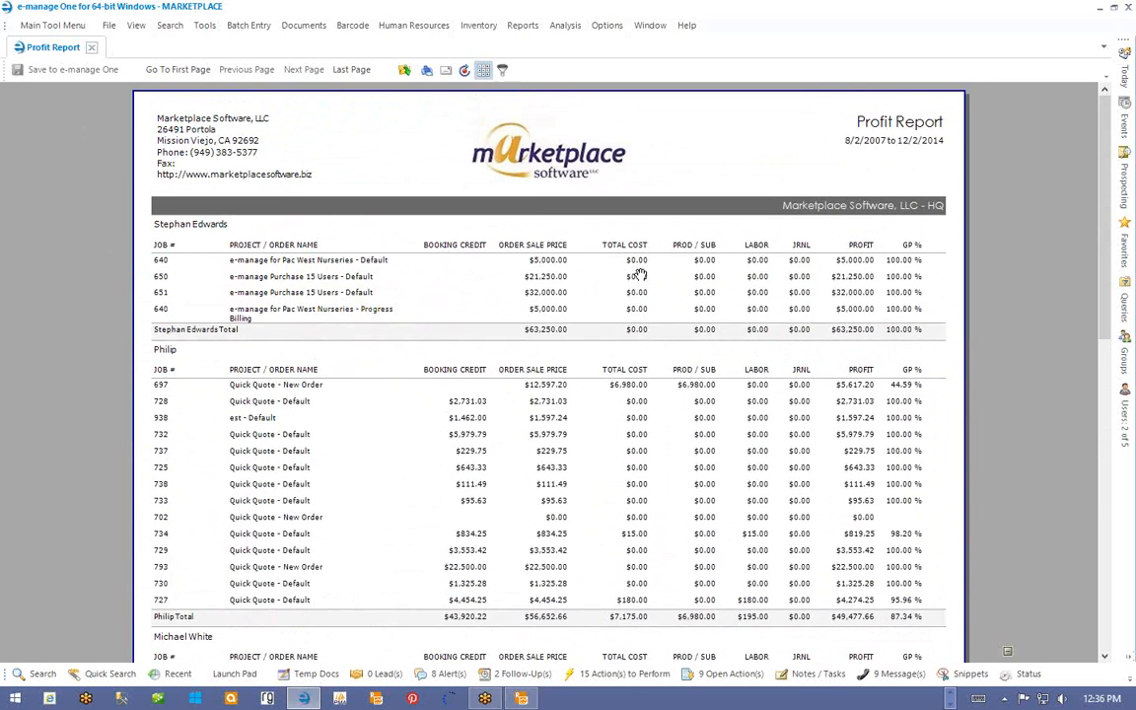
{"action": "scroll", "coordinate": [639, 273], "scroll_direction": "down", "scroll_amount": 3}
{"action": "scroll", "coordinate": [640, 274], "scroll_direction": "down", "scroll_amount": 3}
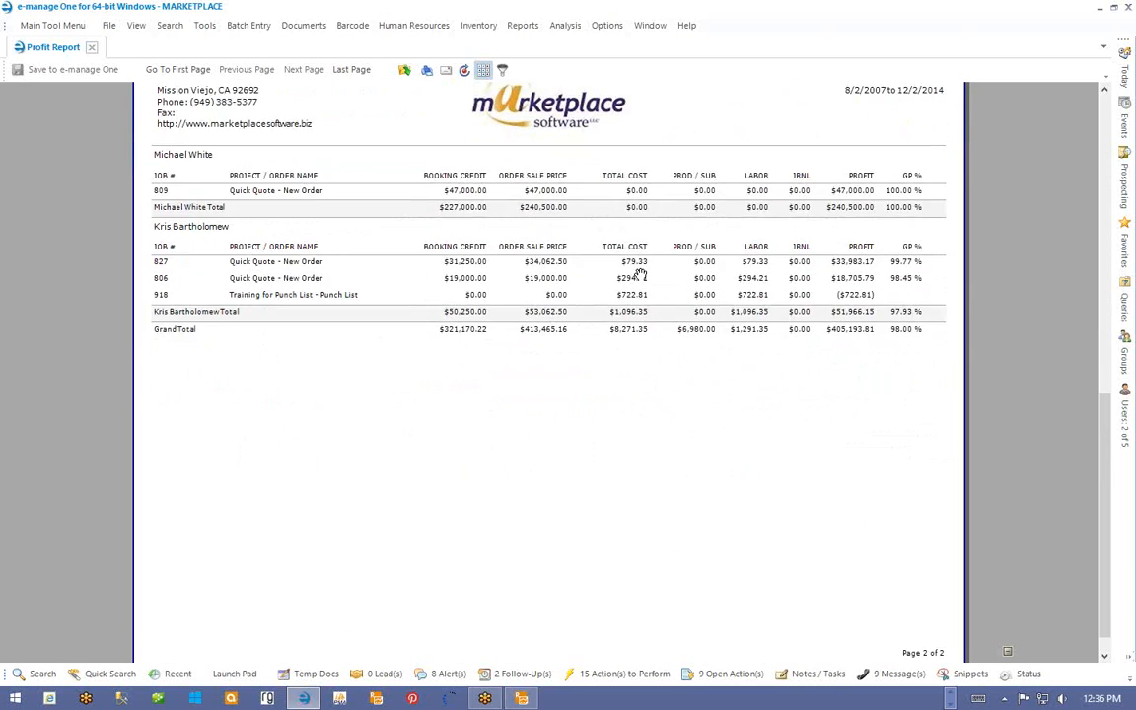
{"action": "scroll", "coordinate": [640, 275], "scroll_direction": "up", "scroll_amount": 1}
{"action": "scroll", "coordinate": [640, 274], "scroll_direction": "up", "scroll_amount": 5}
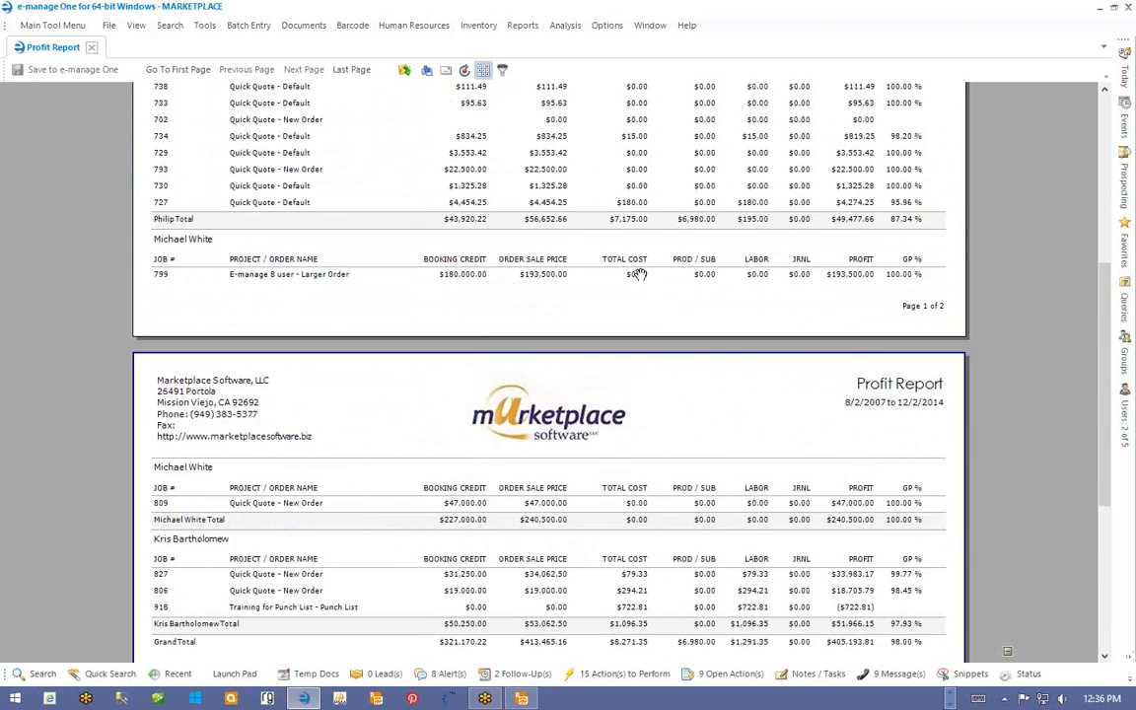
{"action": "scroll", "coordinate": [640, 275], "scroll_direction": "up", "scroll_amount": 2}
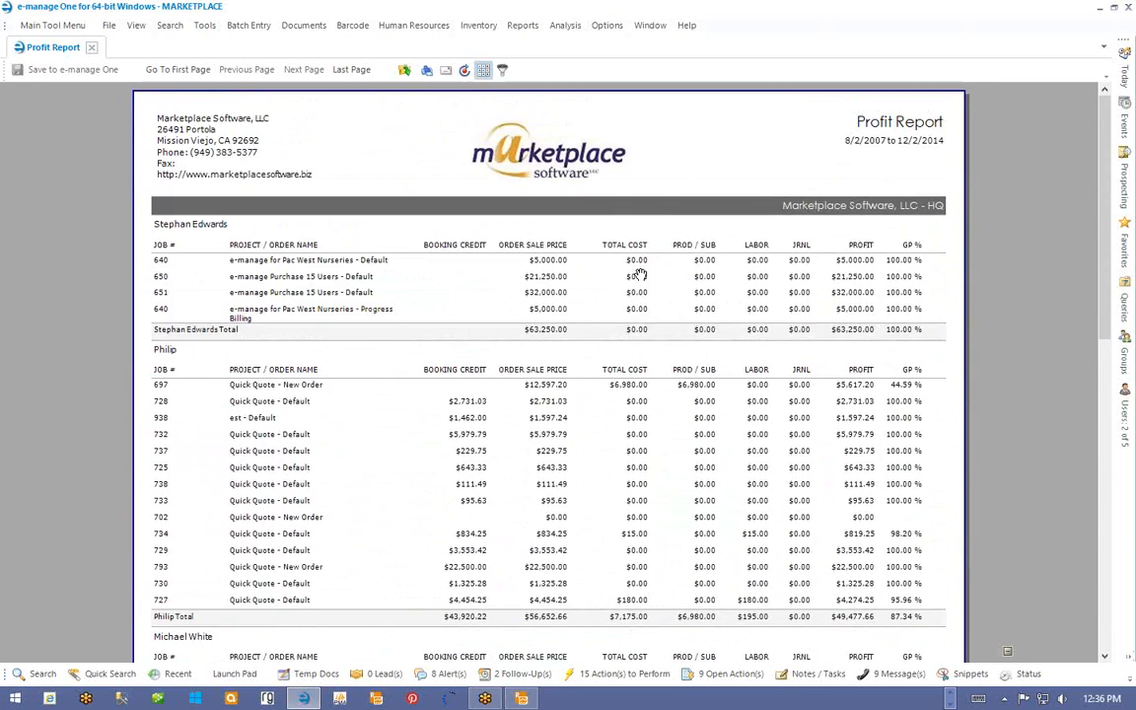
- Check the Tools > Custom Reports options, then dismiss the menus without choosing anything
{"action": "left_click", "coordinate": [206, 29]}
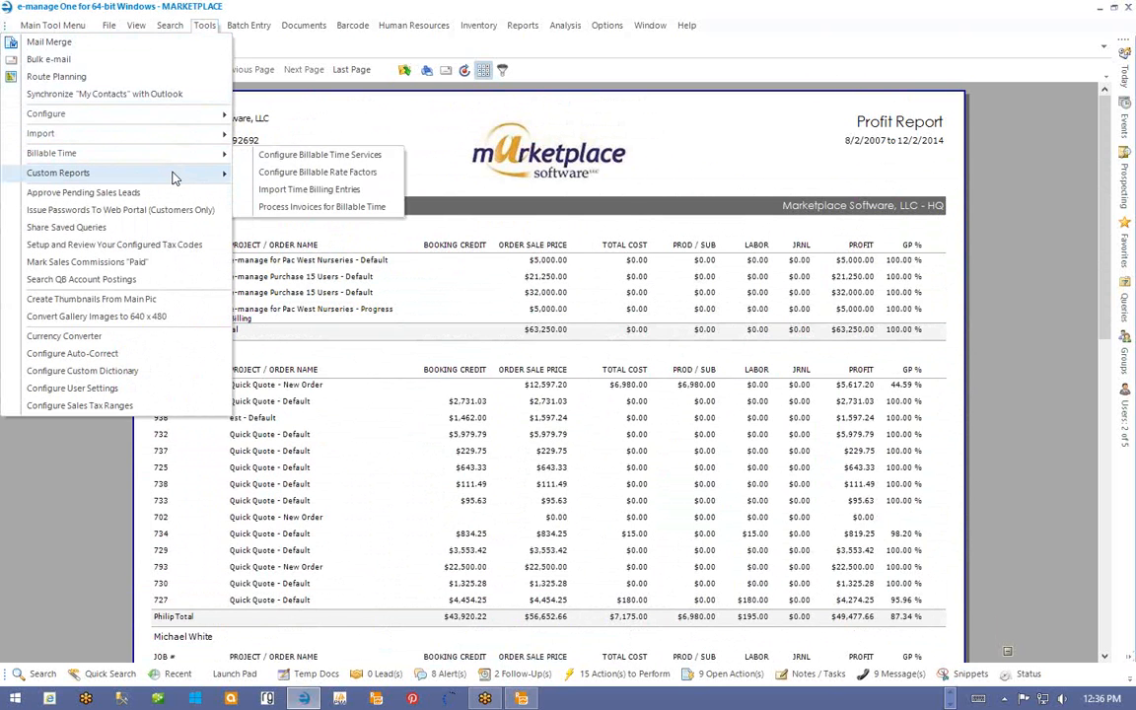
{"action": "mouse_move", "coordinate": [174, 178]}
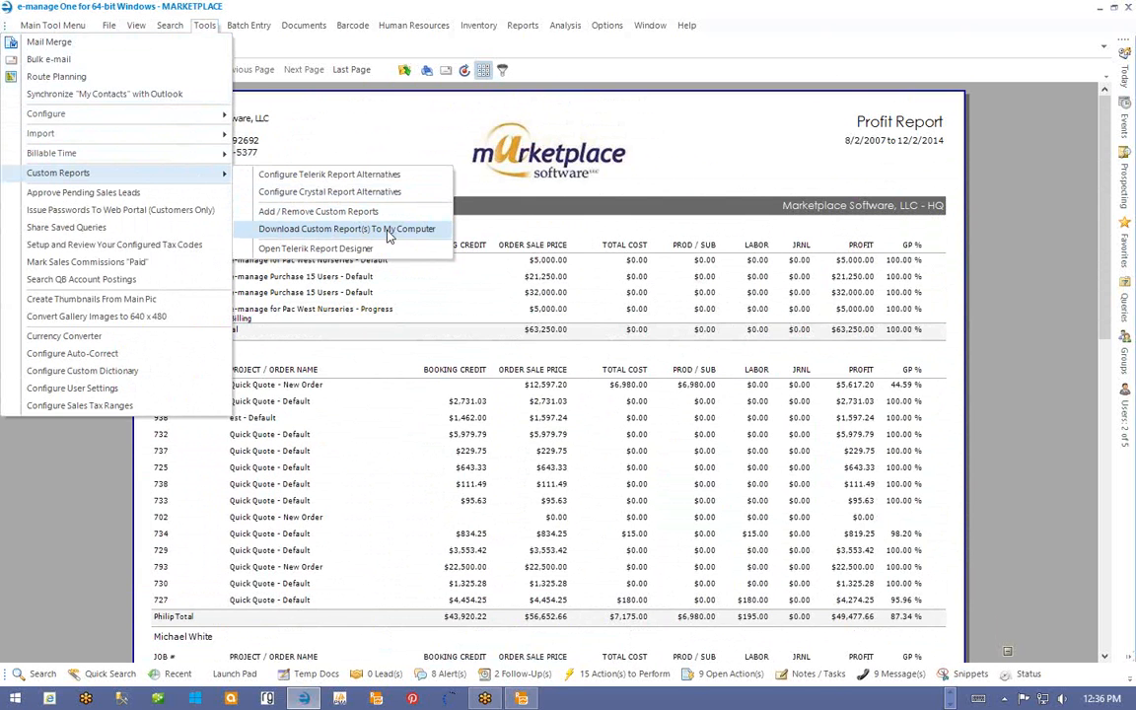
{"action": "left_click", "coordinate": [467, 8]}
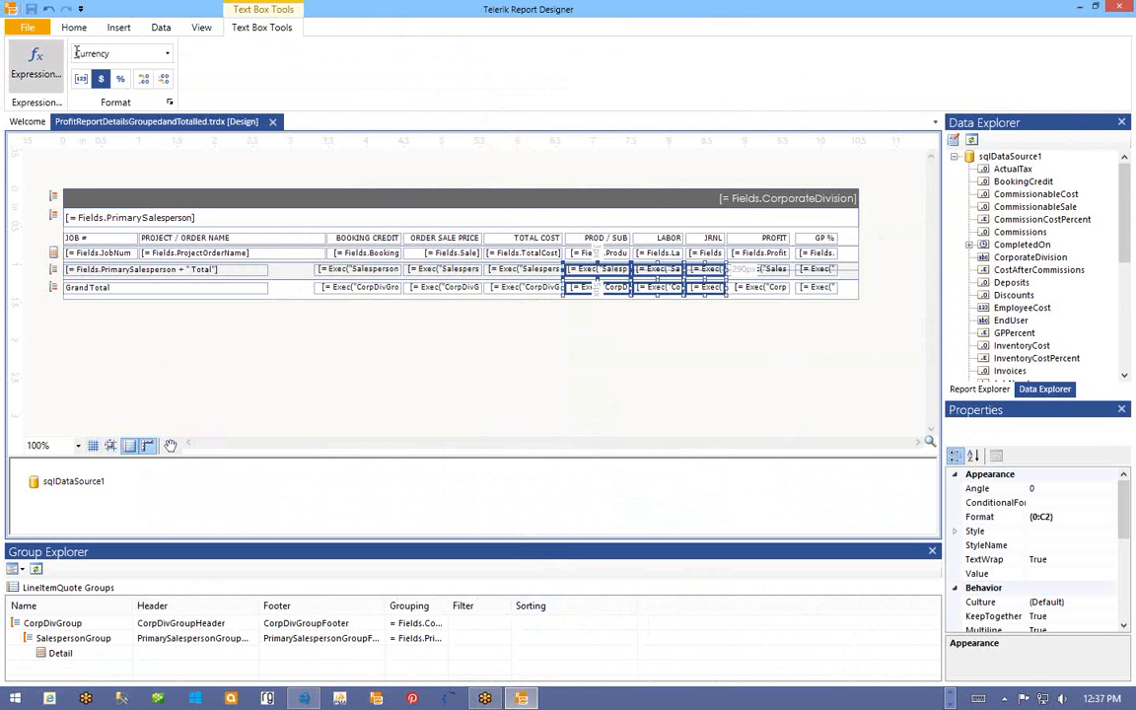
- Reopen ProfitReportGroupedAndTotalled from recent files and save it as ProfitReportProjectTotals.trdx
{"action": "left_click", "coordinate": [27, 27]}
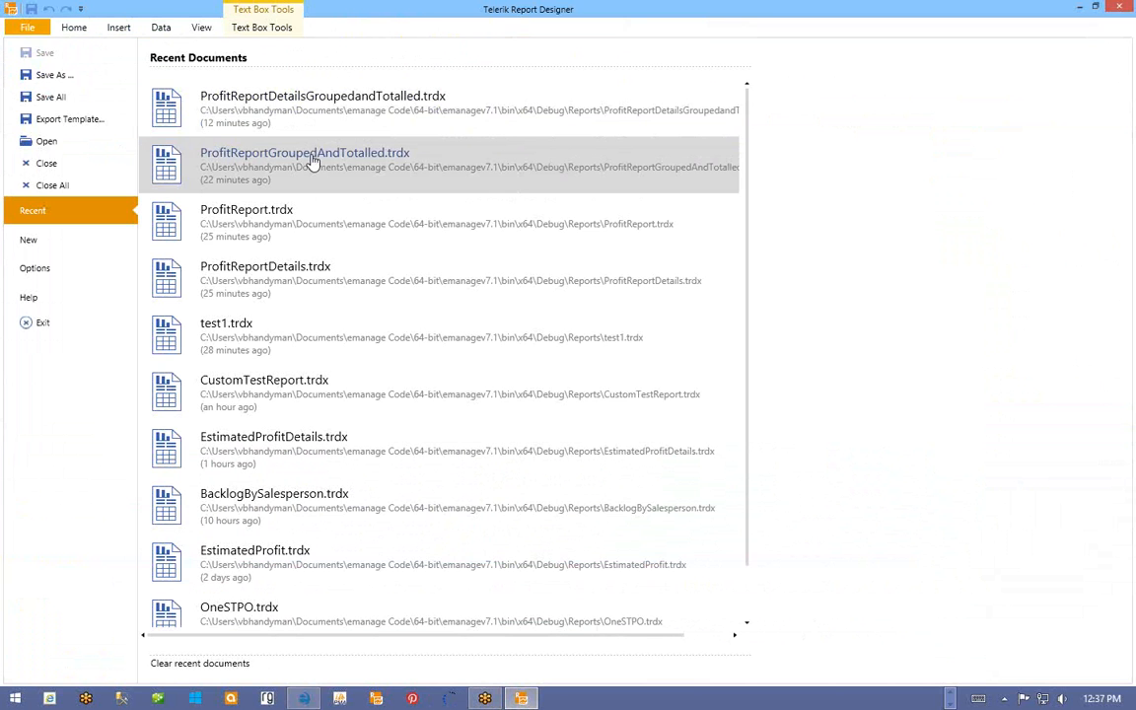
{"action": "left_click", "coordinate": [312, 163]}
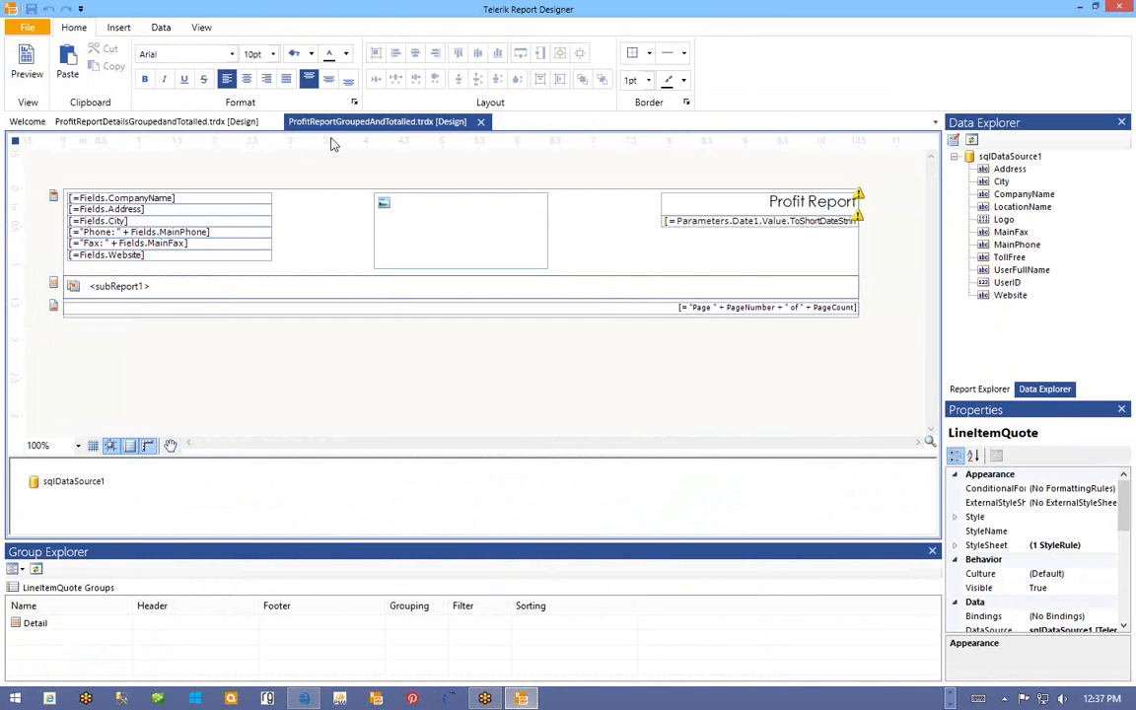
{"action": "left_click", "coordinate": [28, 30]}
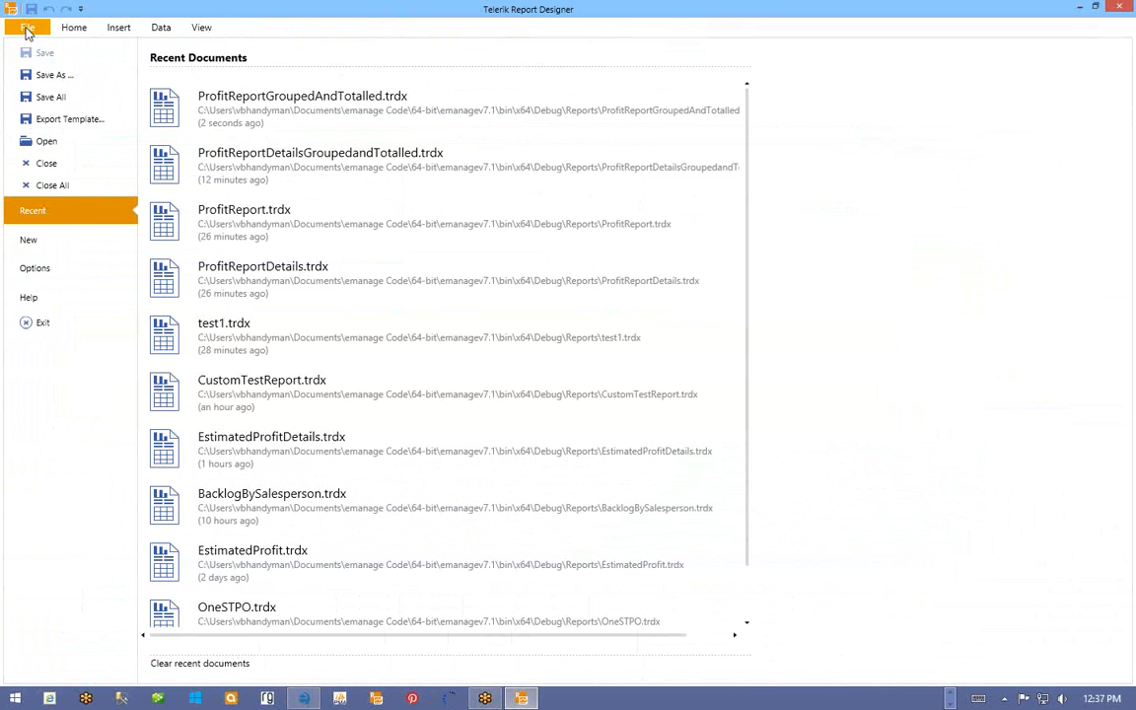
{"action": "left_click", "coordinate": [30, 77]}
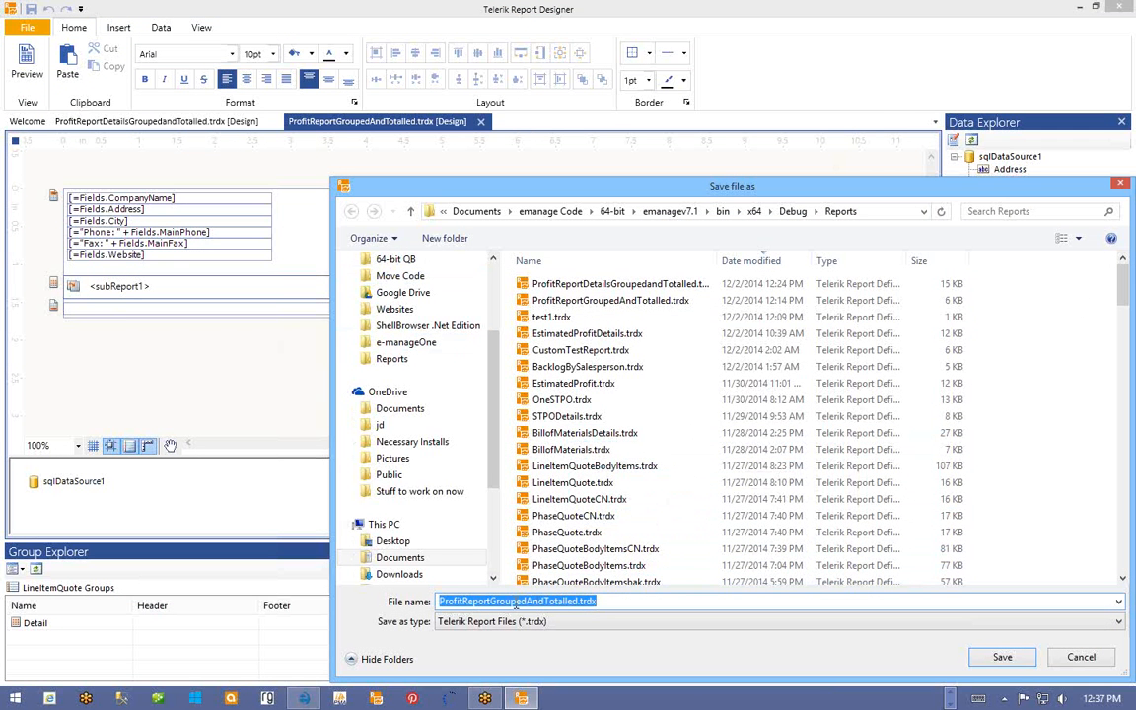
{"action": "left_click_drag", "start_coordinate": [491, 601], "coordinate": [580, 601]}
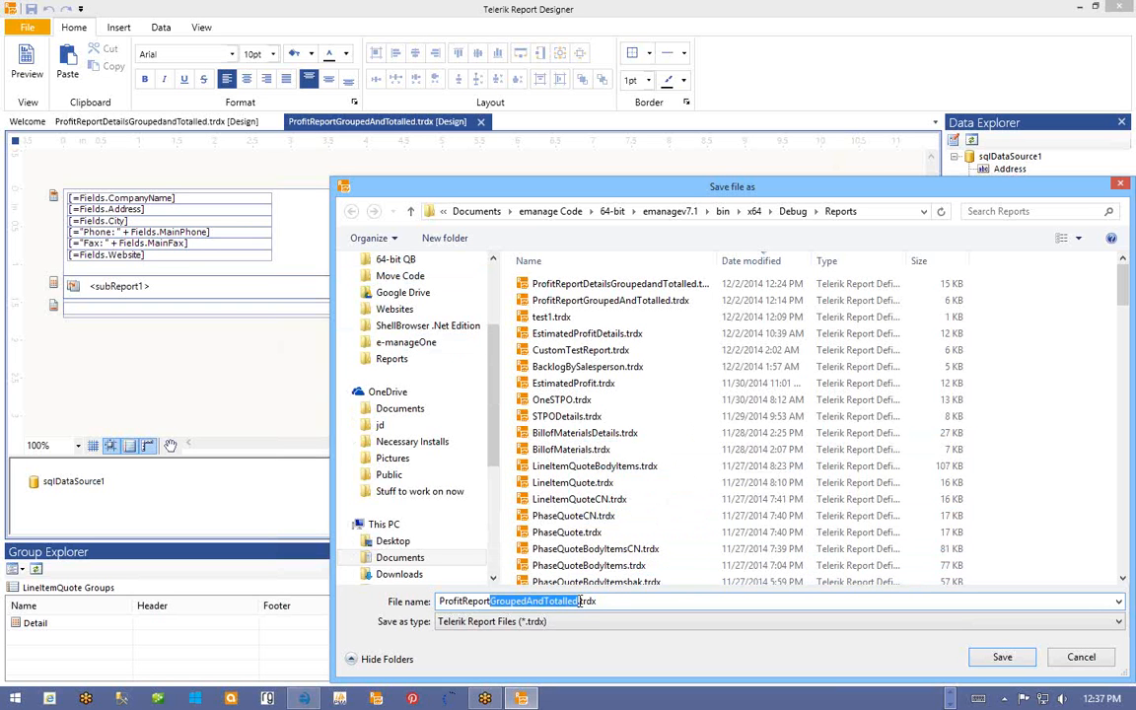
{"action": "type", "text": "ProjectTotals"}
{"action": "left_click", "coordinate": [1001, 658]}
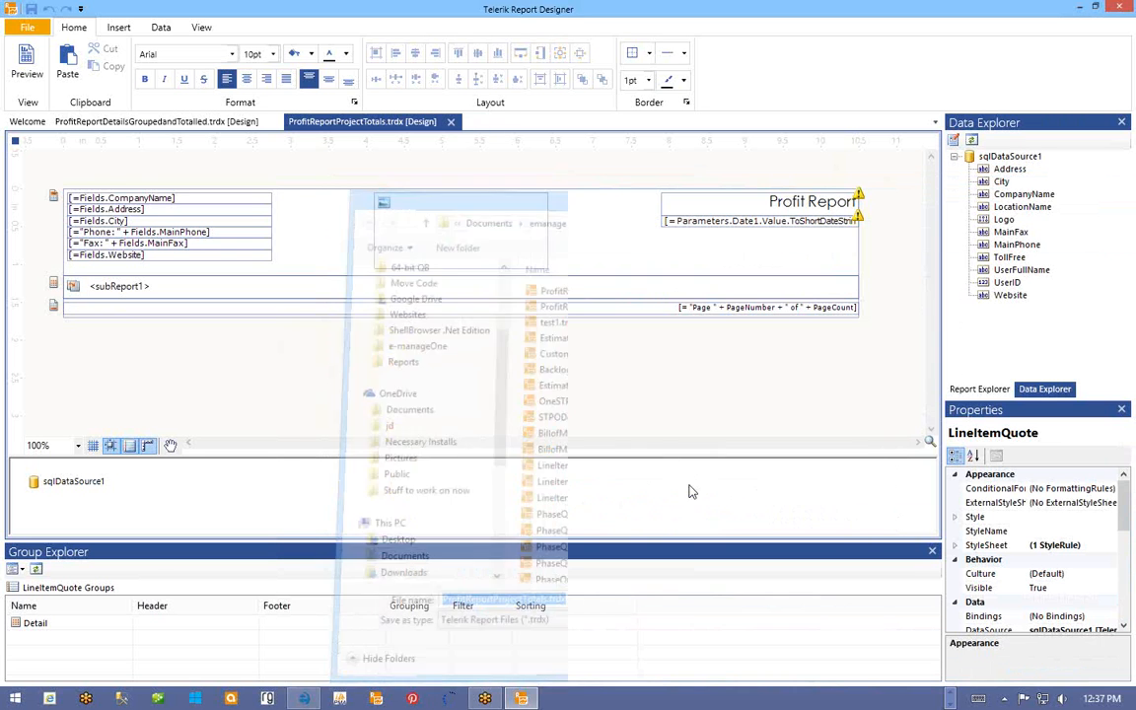
- Save the ProfitReportDetailsGroupedandTotalled design as ProfitReportDetailsProjectTotals.trdx
{"action": "left_click", "coordinate": [112, 121]}
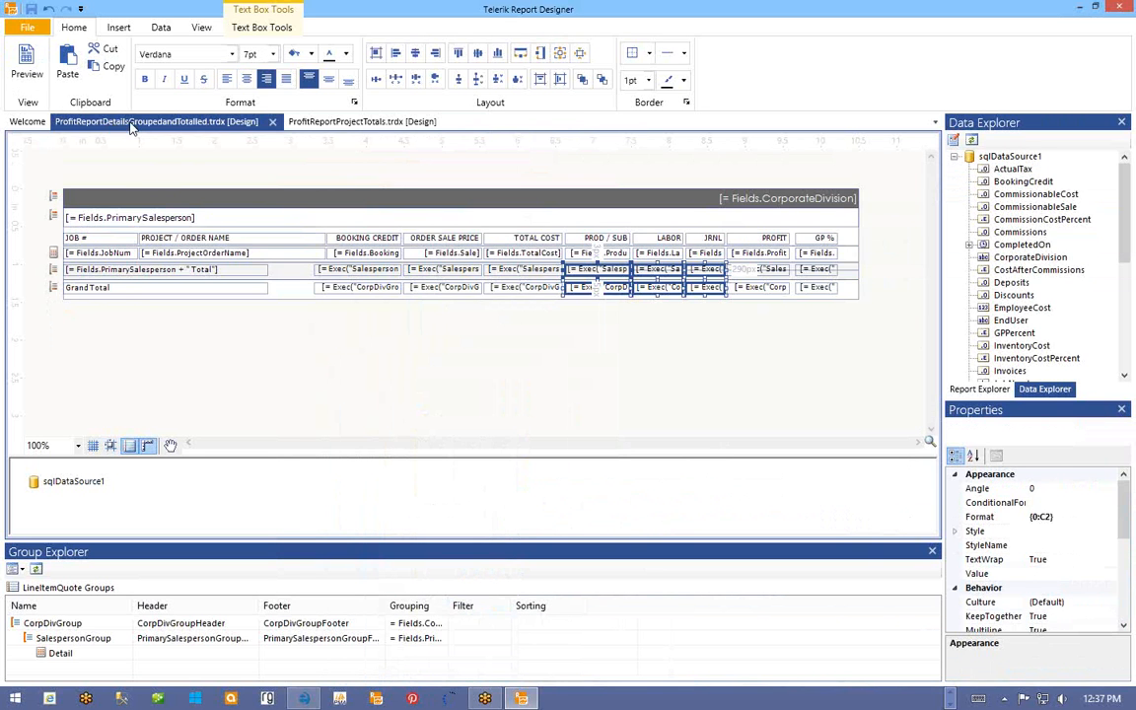
{"action": "left_click", "coordinate": [29, 29]}
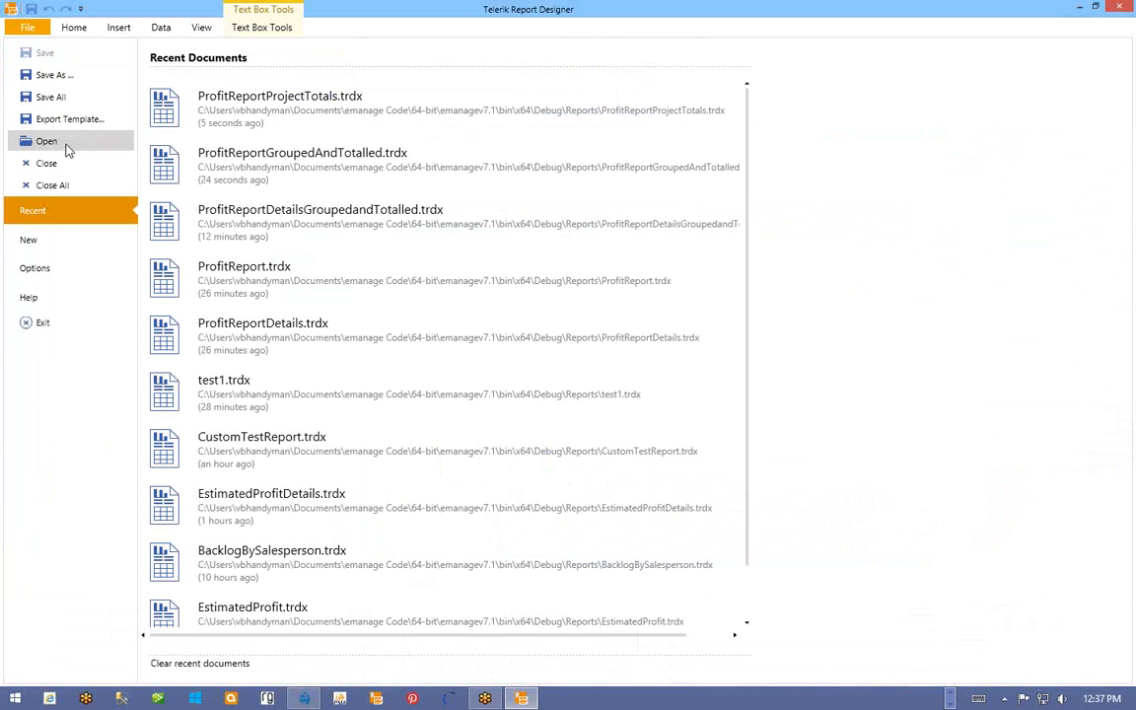
{"action": "left_click", "coordinate": [48, 79]}
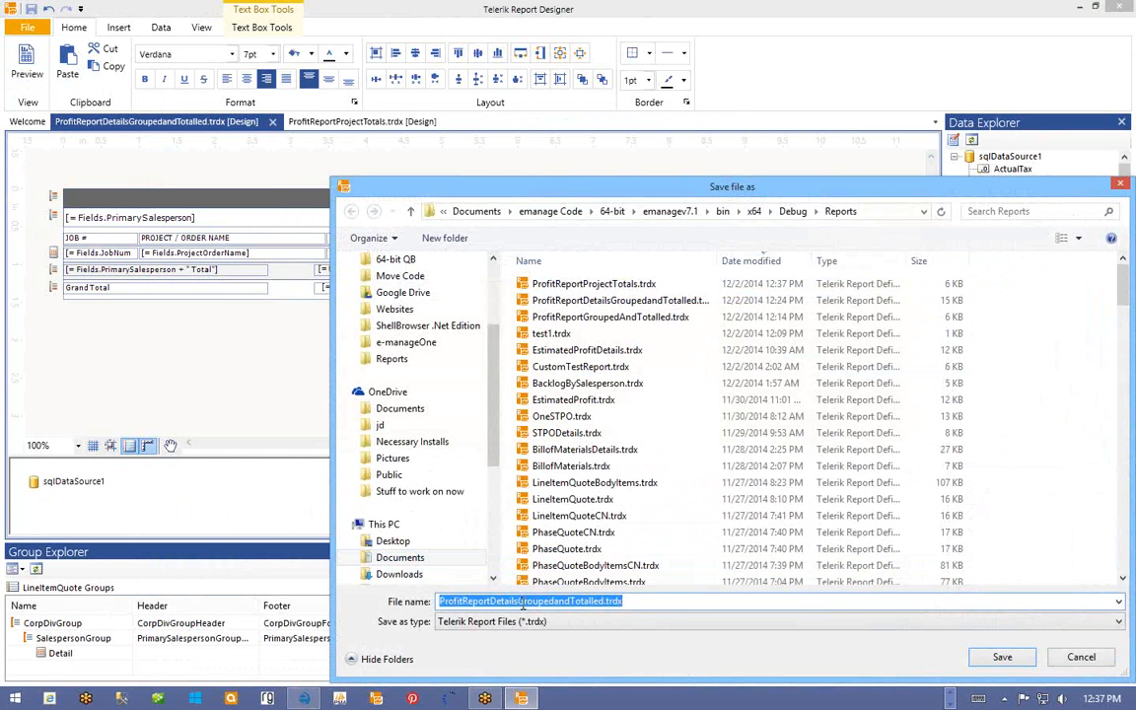
{"action": "left_click_drag", "start_coordinate": [518, 602], "coordinate": [604, 603]}
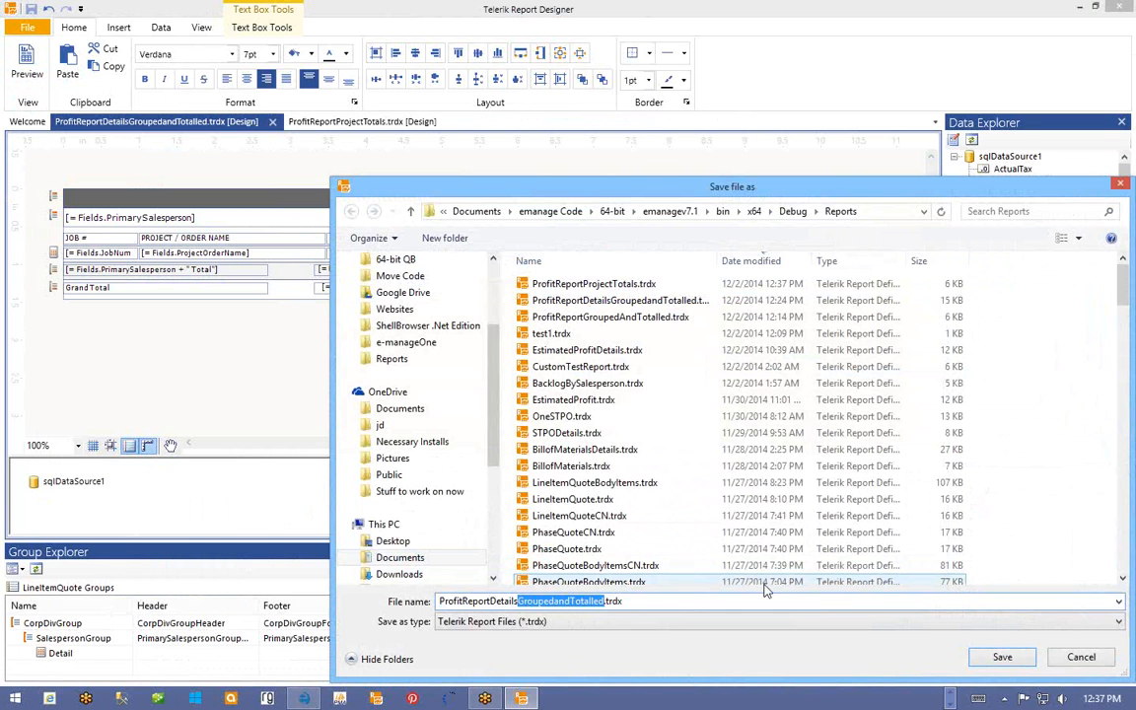
{"action": "type", "text": "ProjectTotals"}
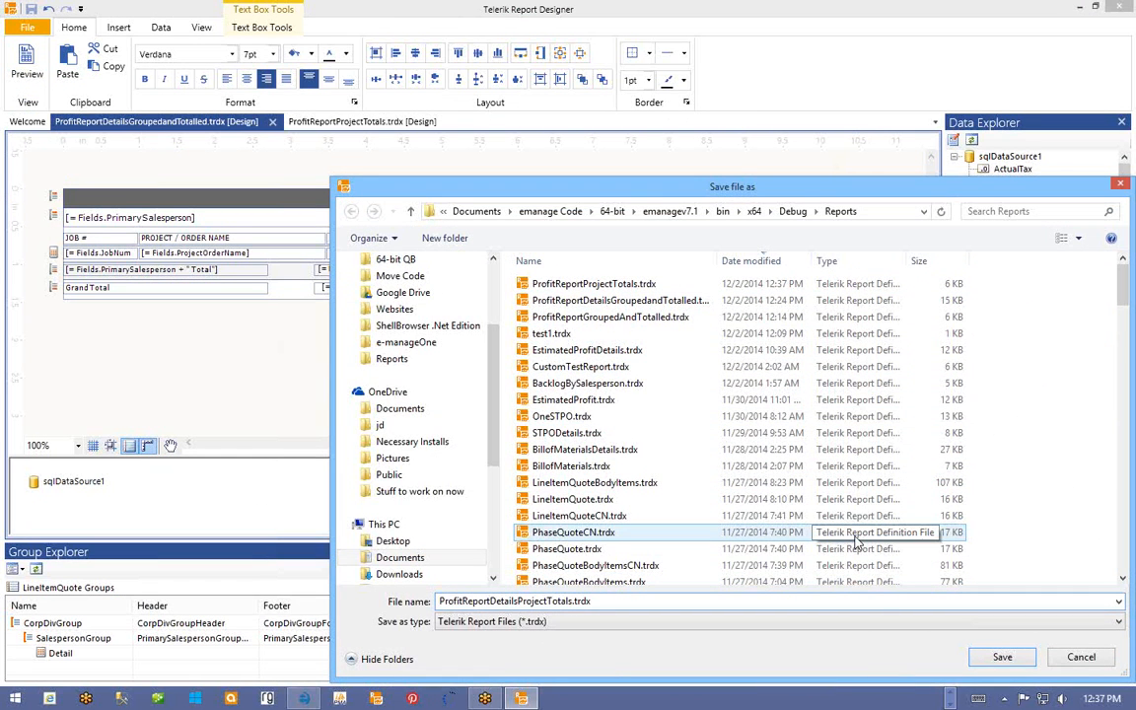
{"action": "left_click", "coordinate": [1001, 661]}
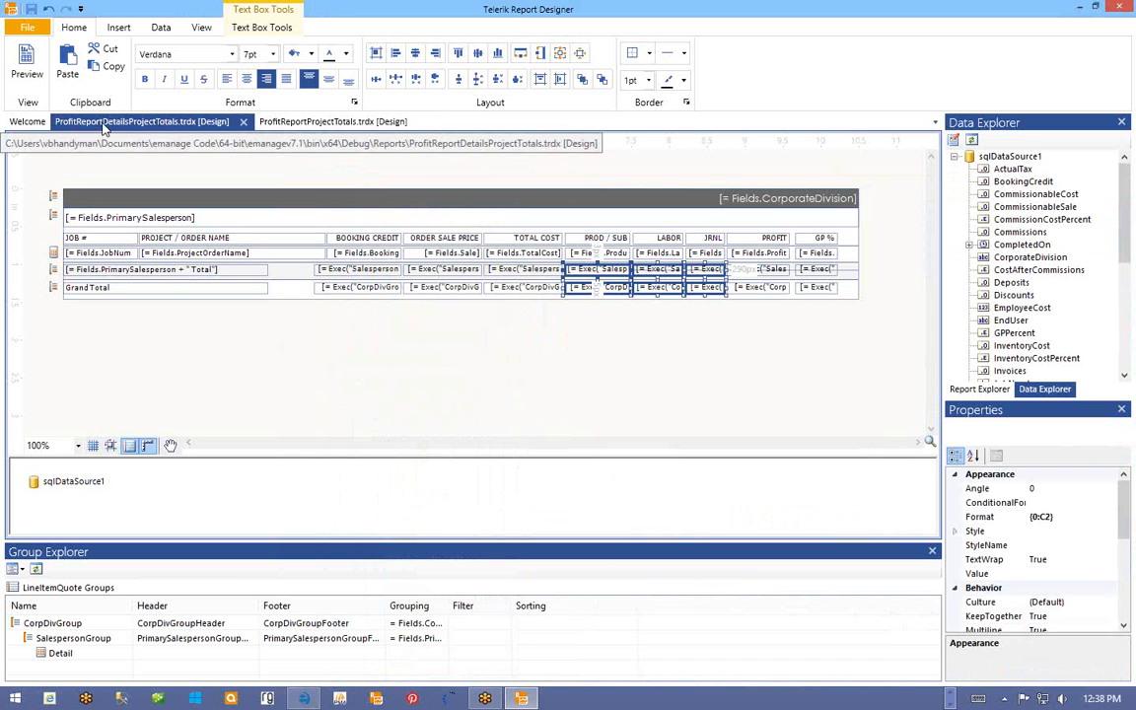
- Point subReport1's ReportSource at ProfitReportDetailsProjectTotals.trdx and save ProfitReportProjectTotals
{"action": "left_click", "coordinate": [283, 122]}
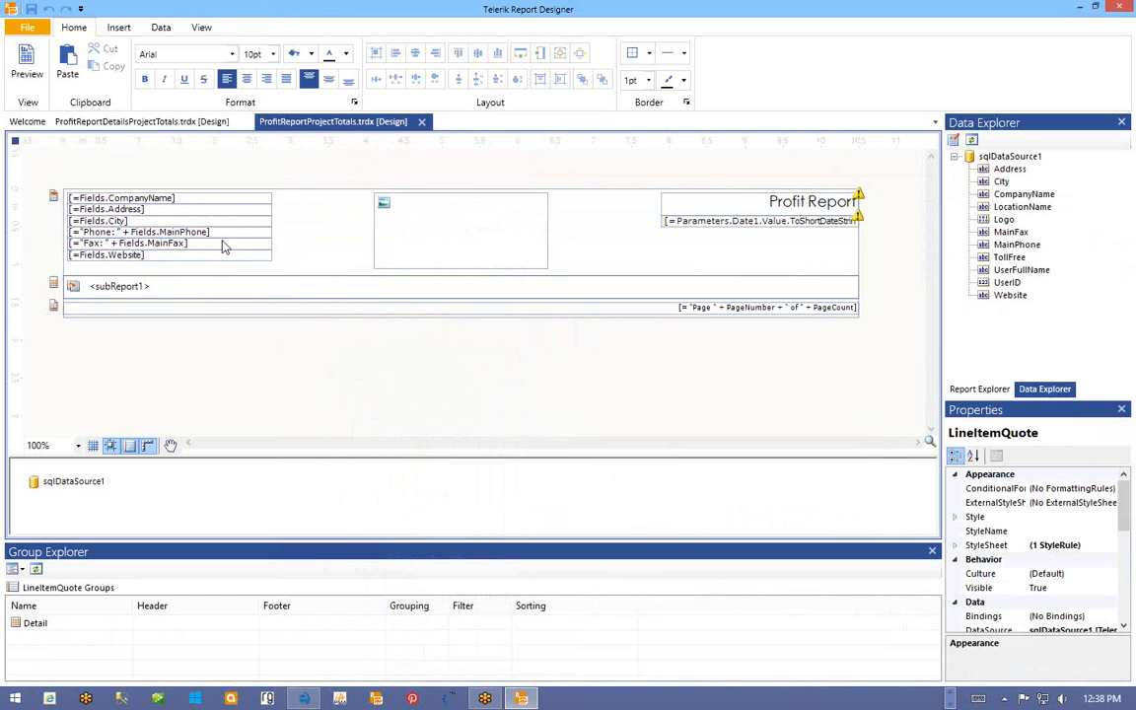
{"action": "left_click", "coordinate": [141, 286]}
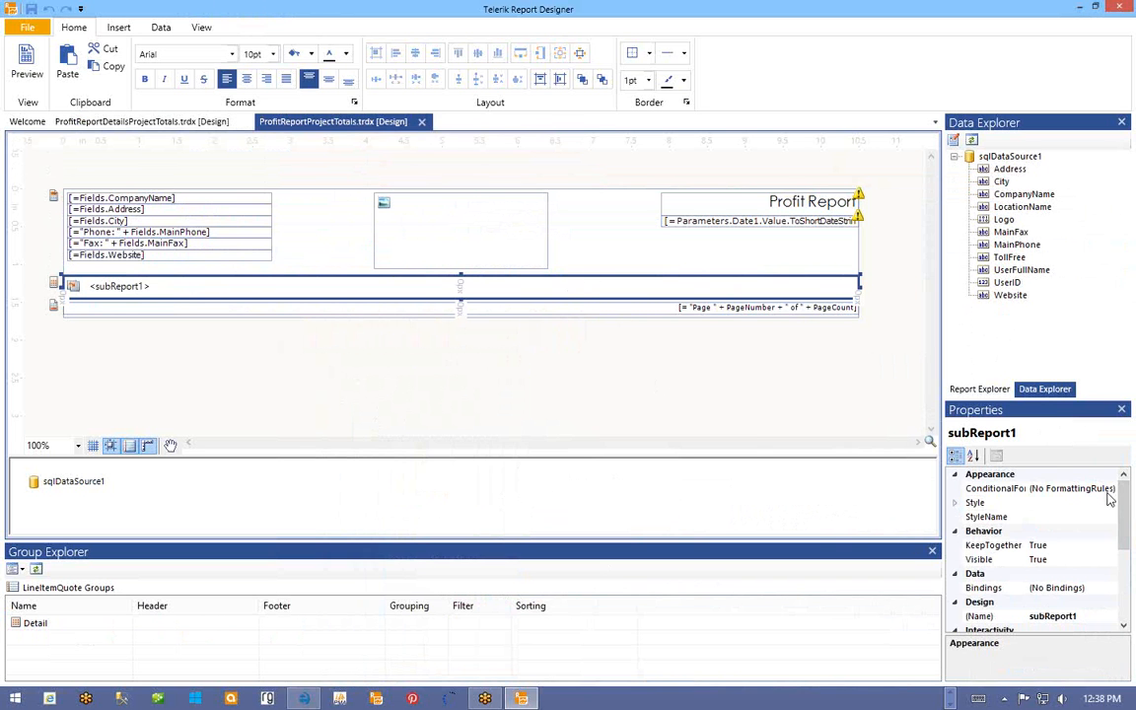
{"action": "scroll", "coordinate": [1011, 513], "scroll_direction": "down", "scroll_amount": 5}
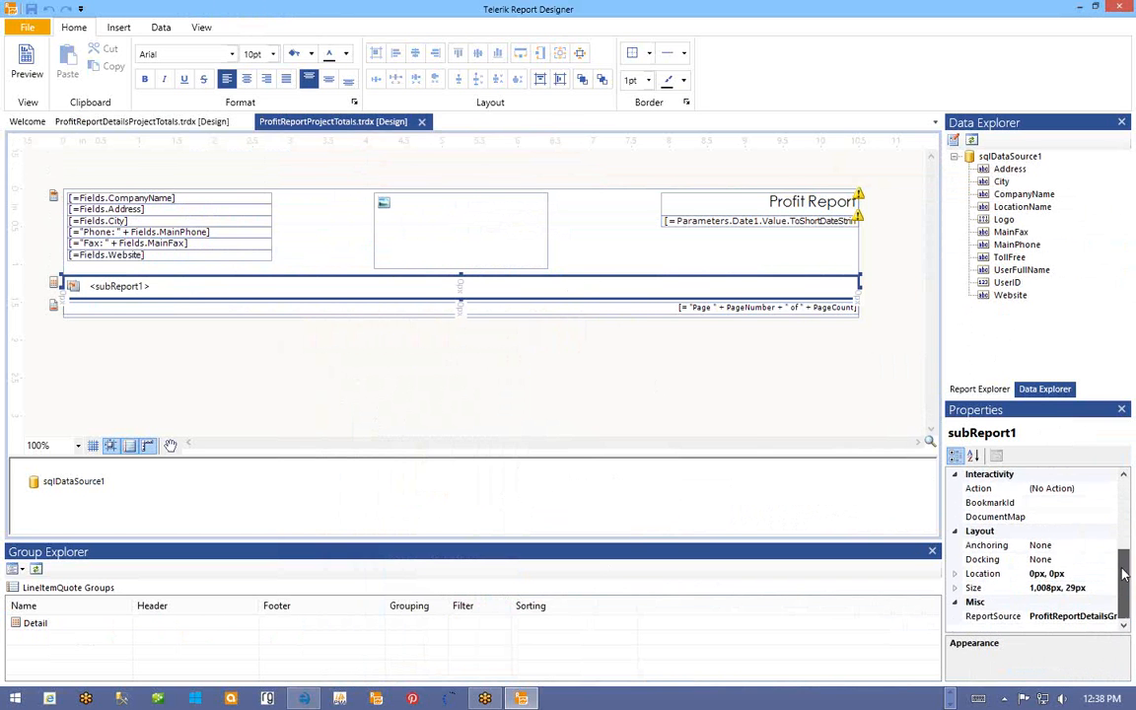
{"action": "left_click", "coordinate": [1006, 618]}
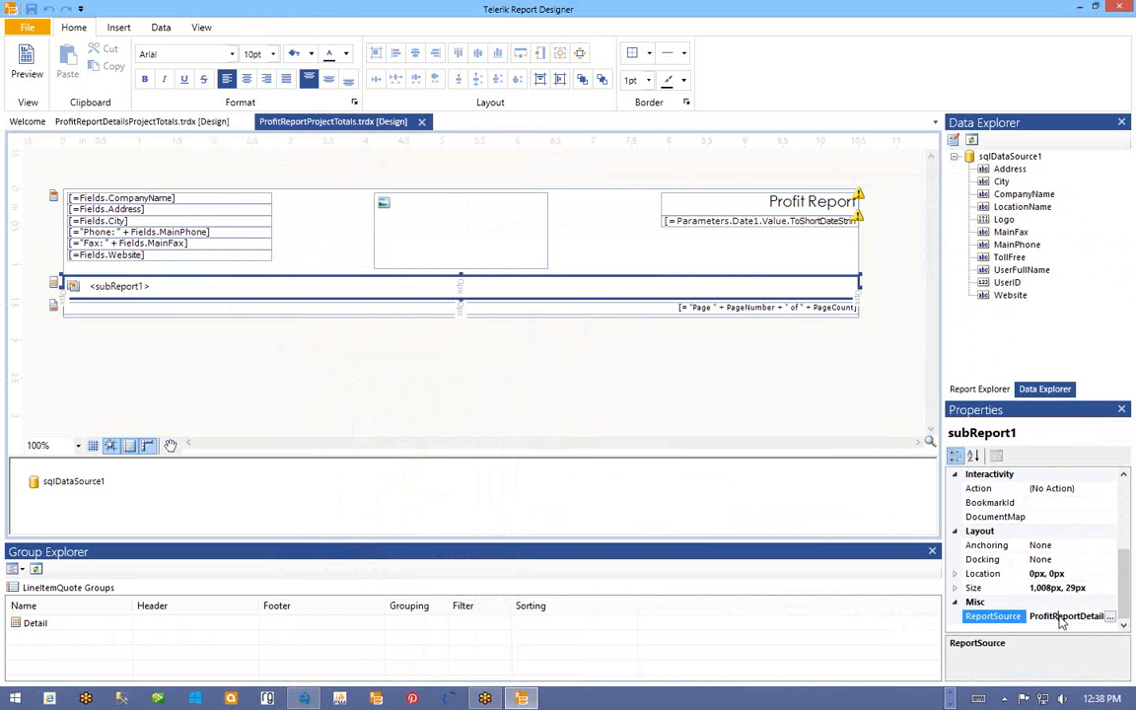
{"action": "left_click", "coordinate": [1112, 617]}
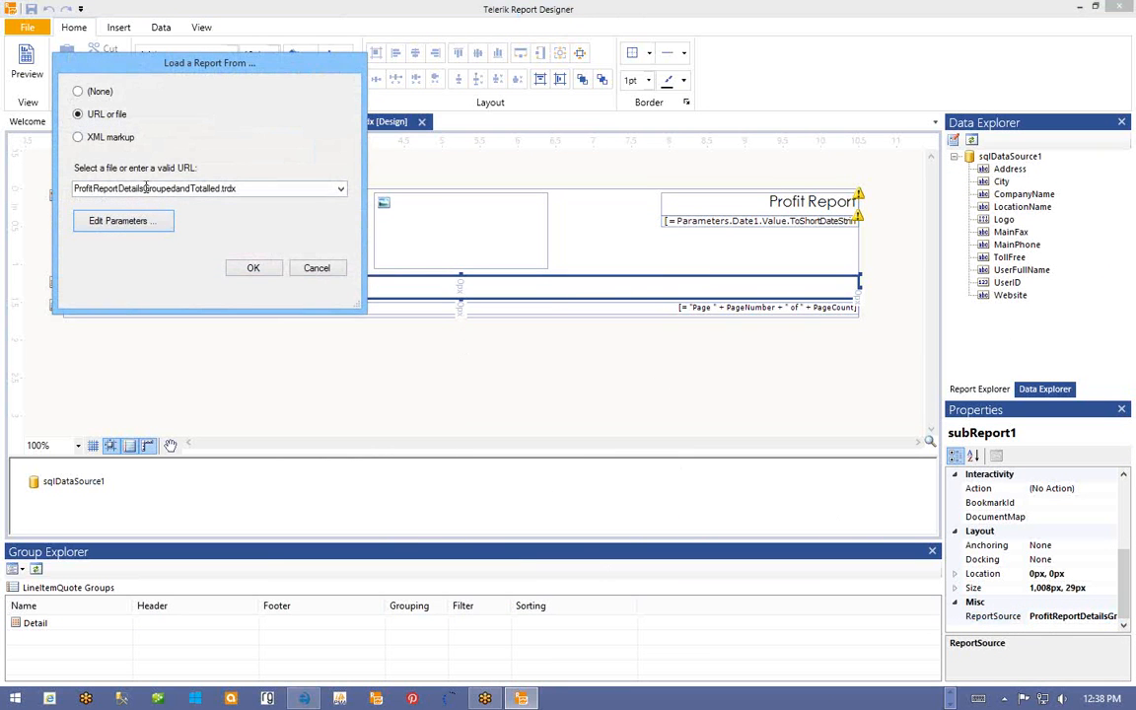
{"action": "left_click_drag", "start_coordinate": [137, 71], "coordinate": [284, 174]}
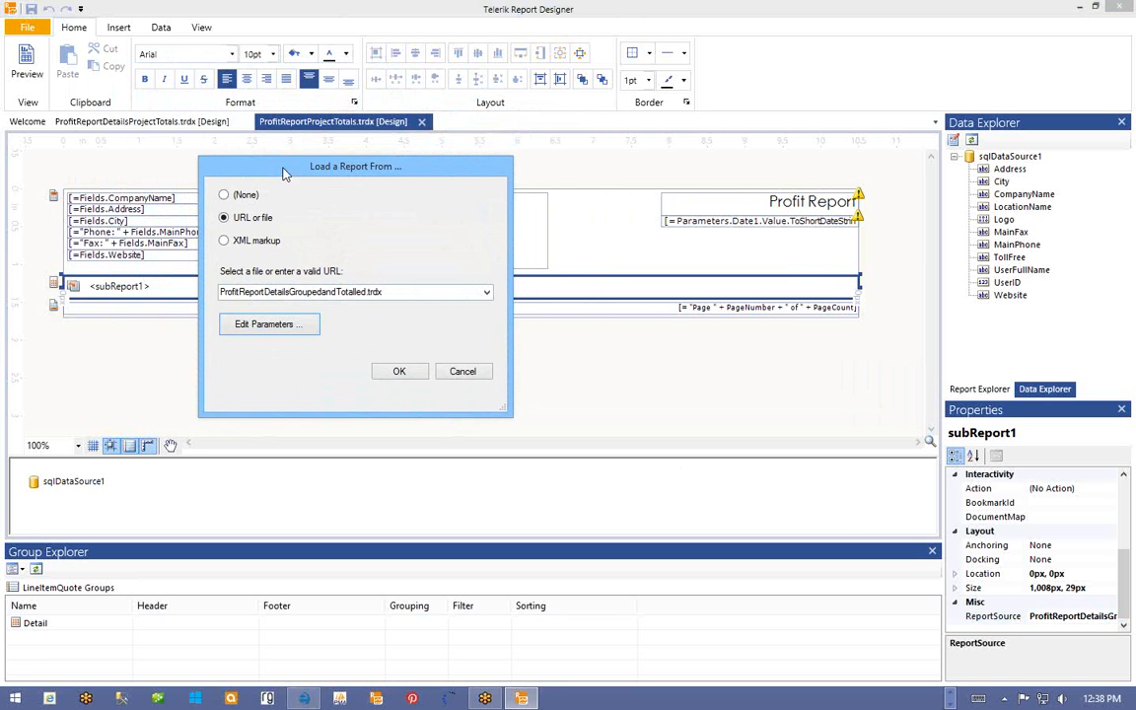
{"action": "left_click", "coordinate": [279, 293]}
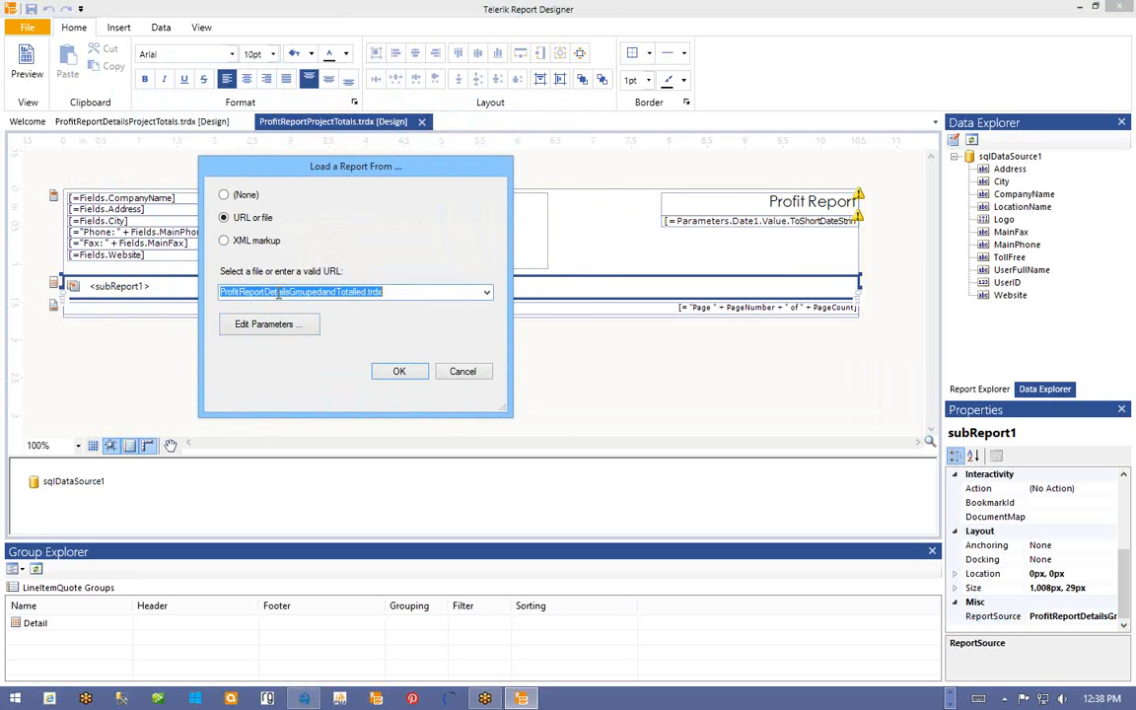
{"action": "left_click_drag", "start_coordinate": [290, 293], "coordinate": [367, 296]}
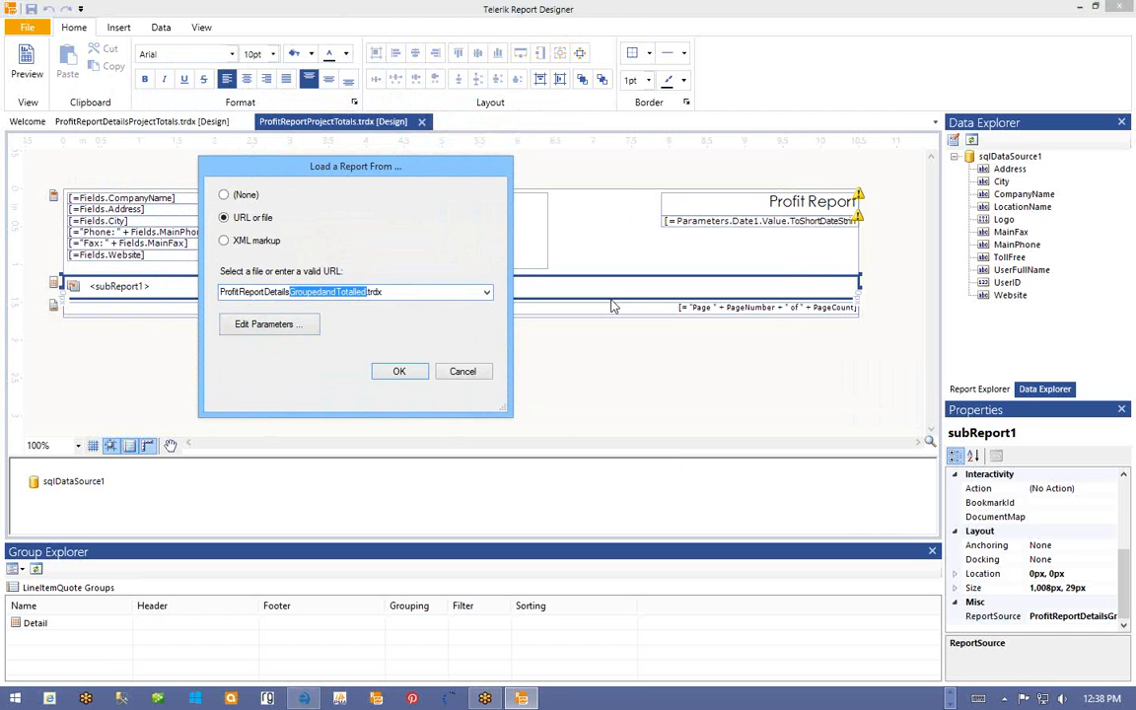
{"action": "type", "text": "ProjectTot"}
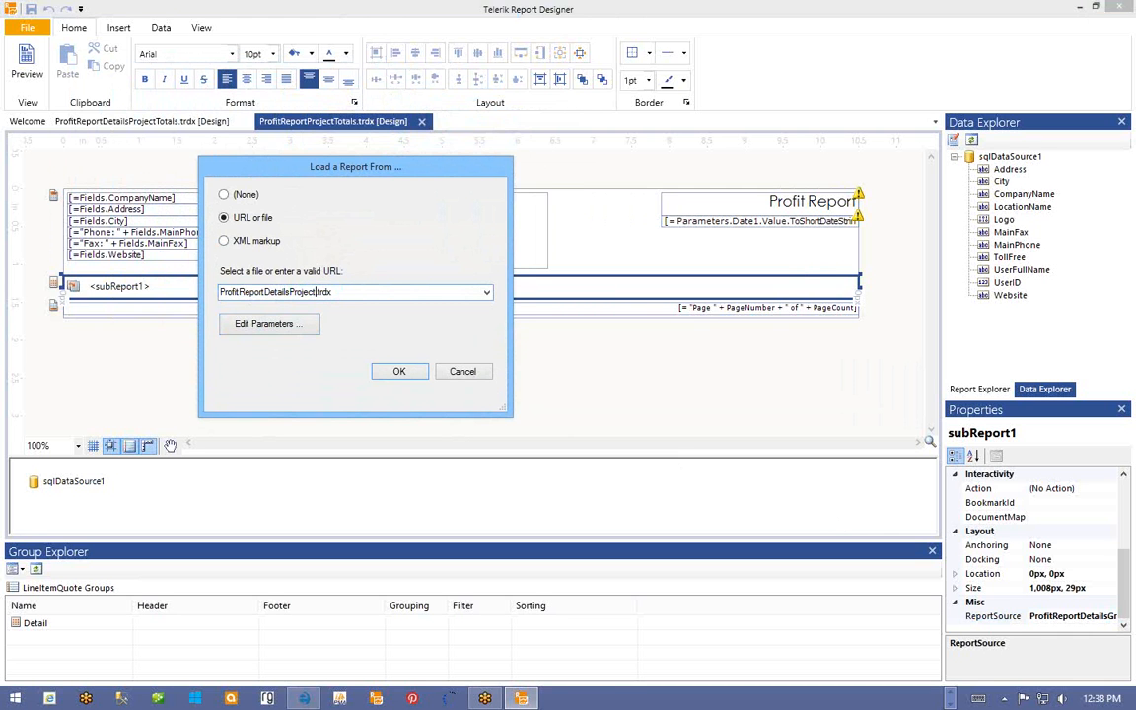
{"action": "type", "text": "als"}
{"action": "left_click", "coordinate": [400, 371]}
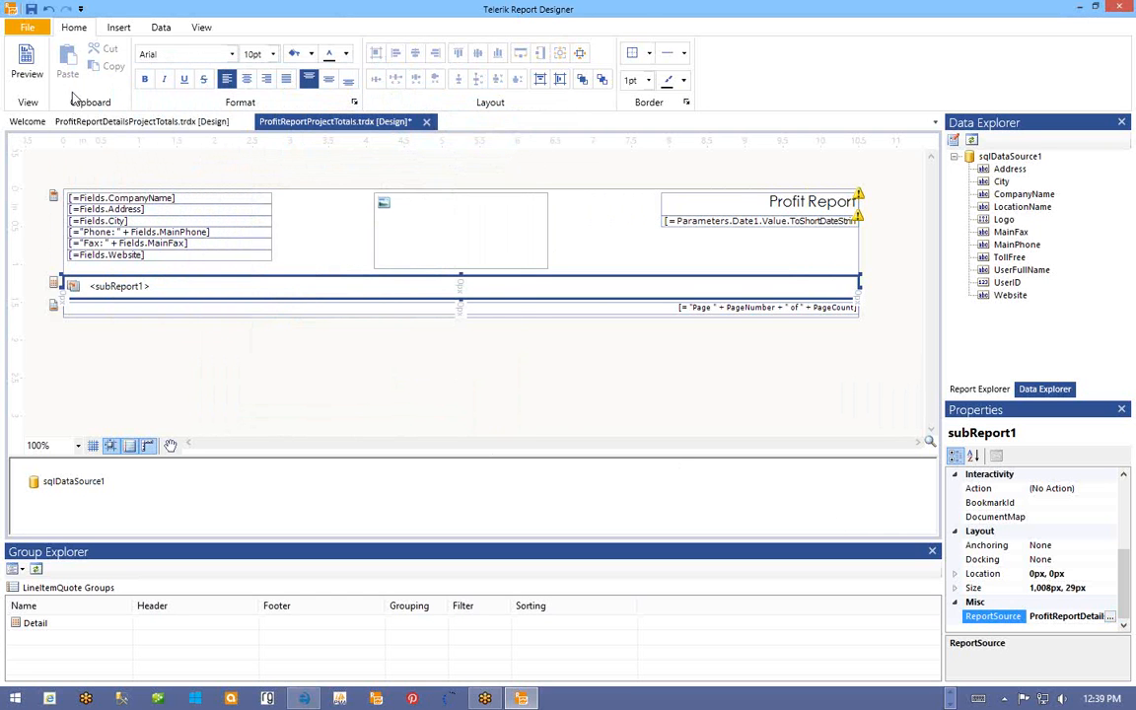
{"action": "left_click", "coordinate": [31, 8]}
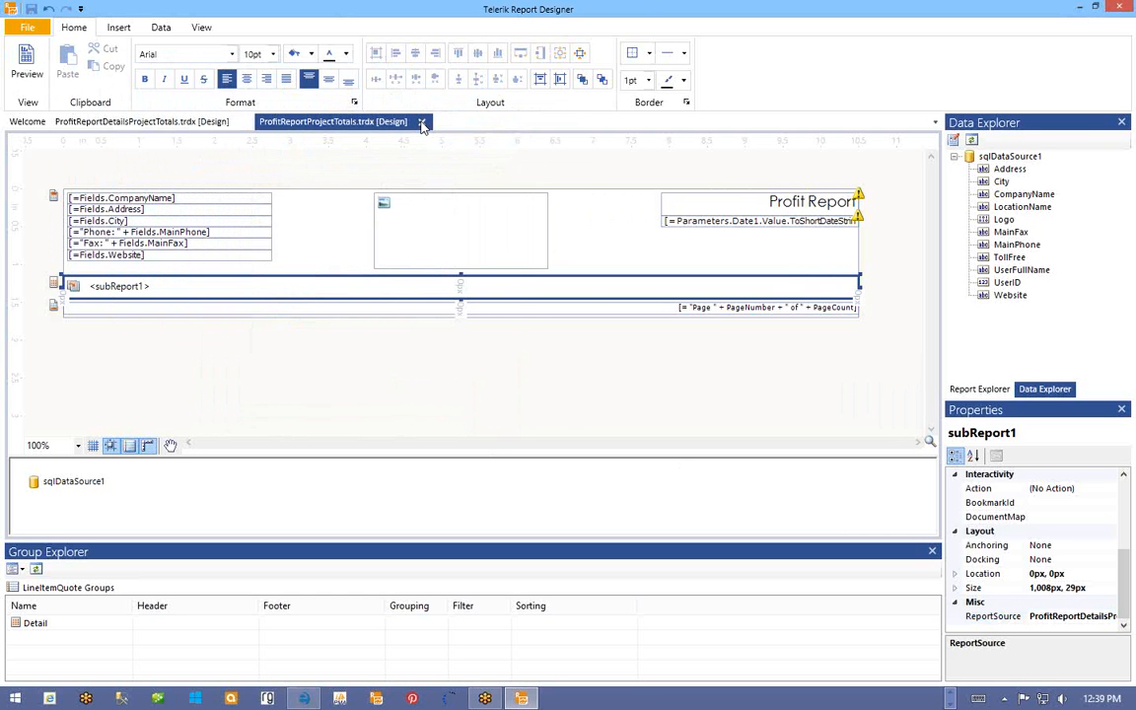
- Close ProfitReportProjectTotals and select the LineItemQuote report node in the Report Explorer tree
{"action": "left_click", "coordinate": [421, 123]}
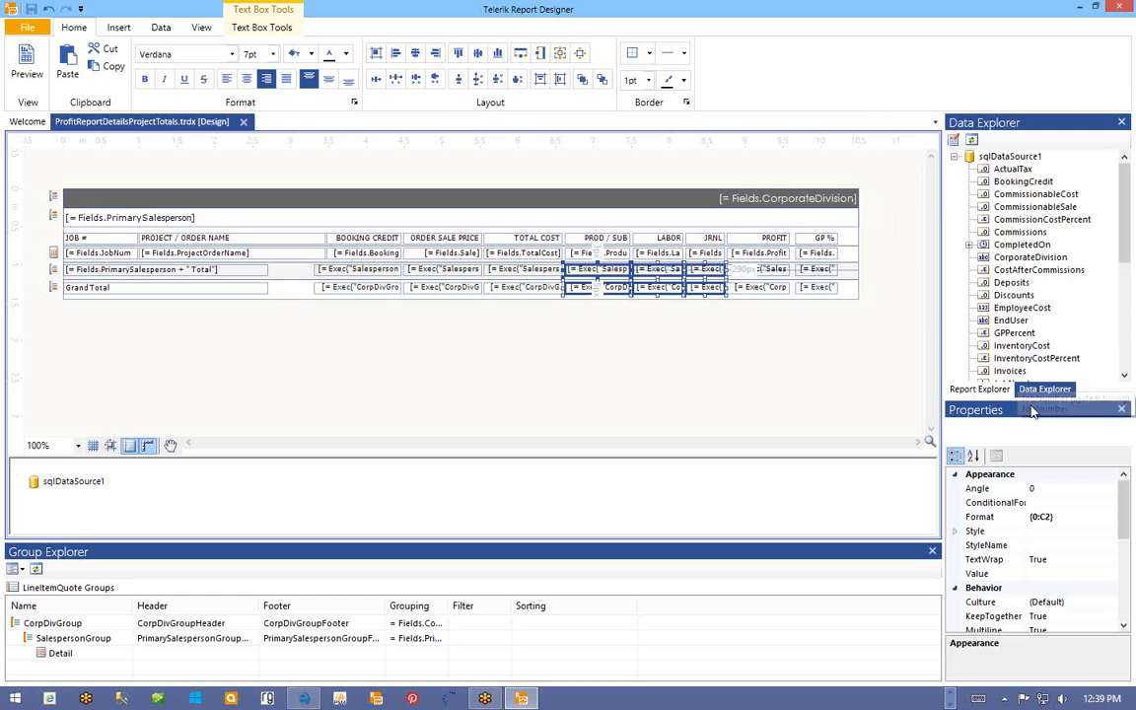
{"action": "left_click", "coordinate": [981, 388]}
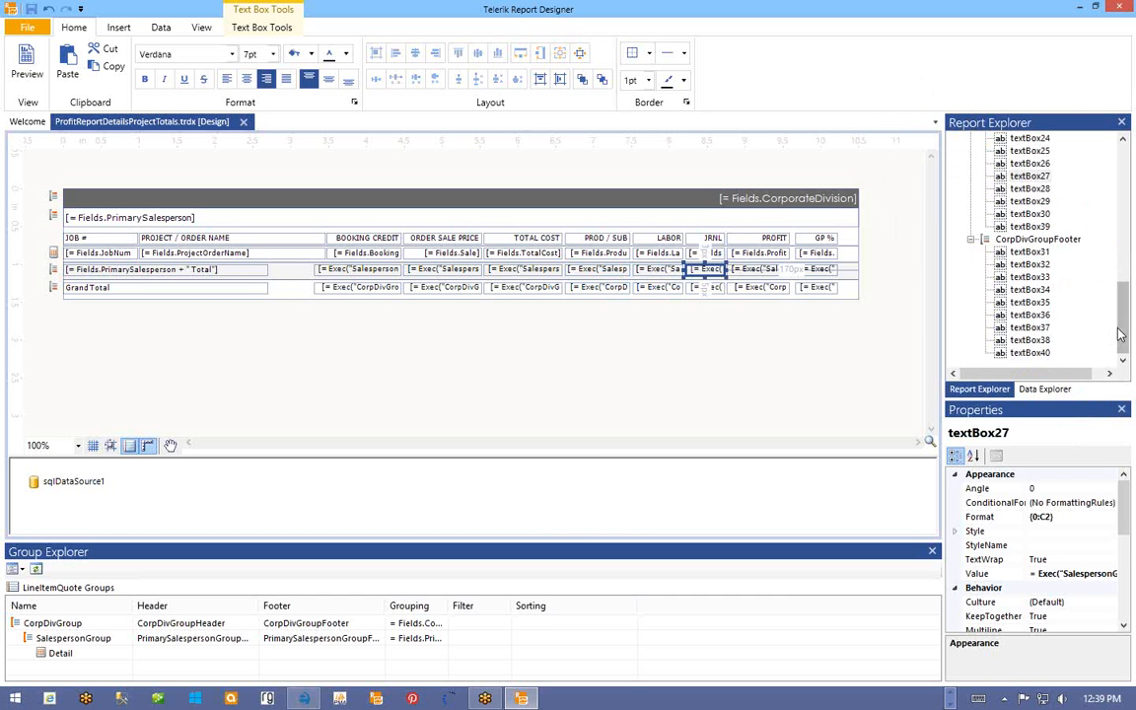
{"action": "left_click_drag", "start_coordinate": [1121, 335], "coordinate": [1129, 183]}
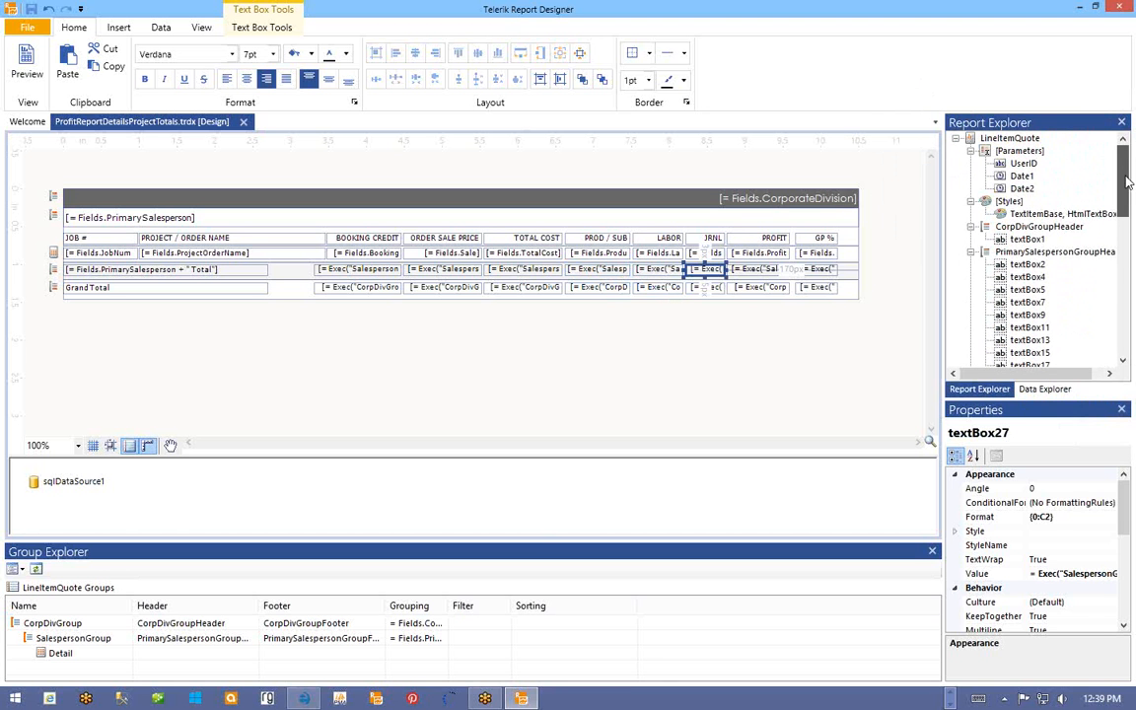
{"action": "left_click", "coordinate": [970, 140]}
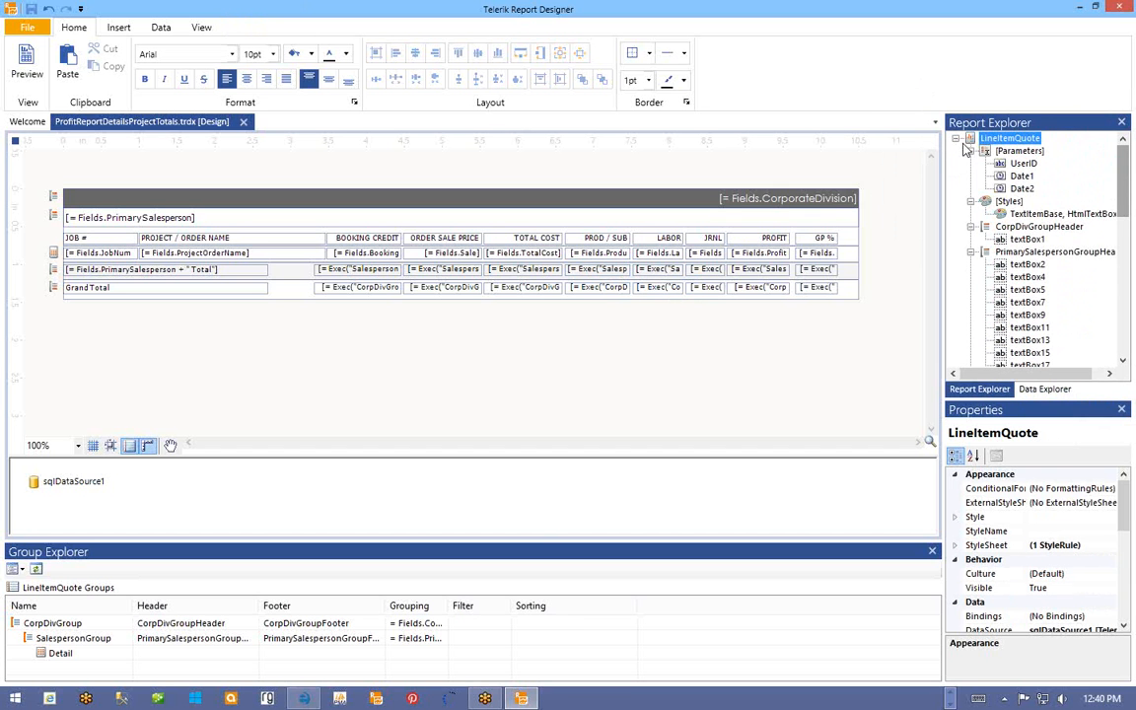
- Add a third group named JobNumberGroup to the LineItemQuote report's group collection
{"action": "right_click", "coordinate": [977, 143]}
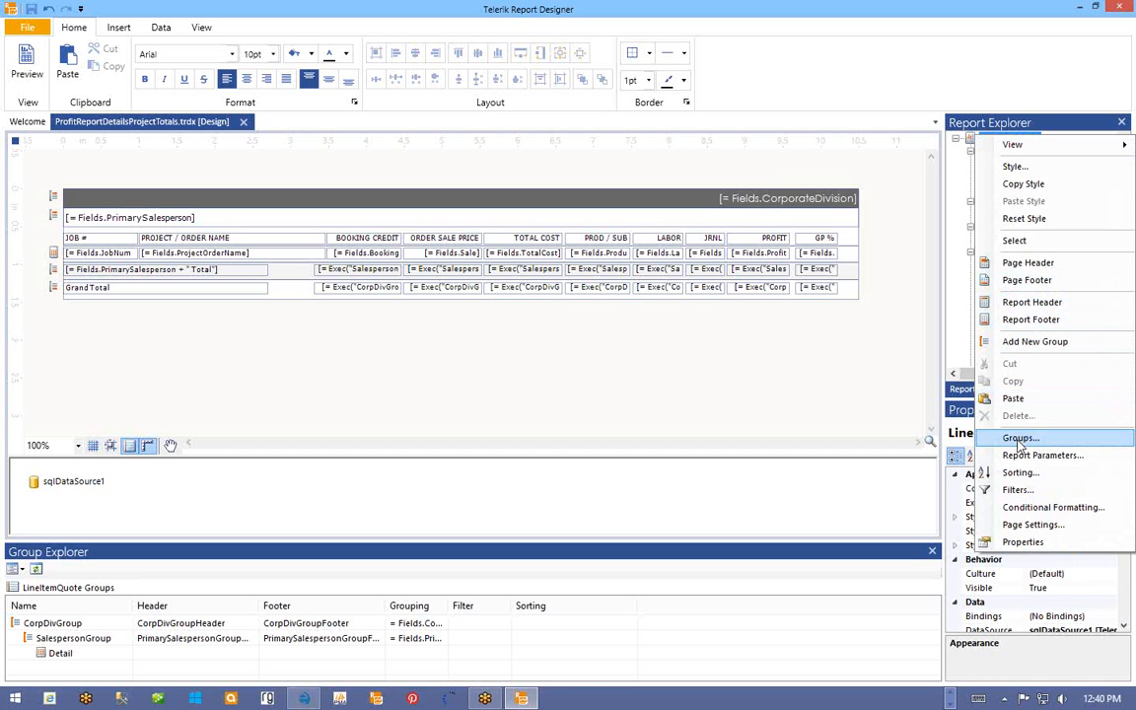
{"action": "left_click", "coordinate": [1020, 440]}
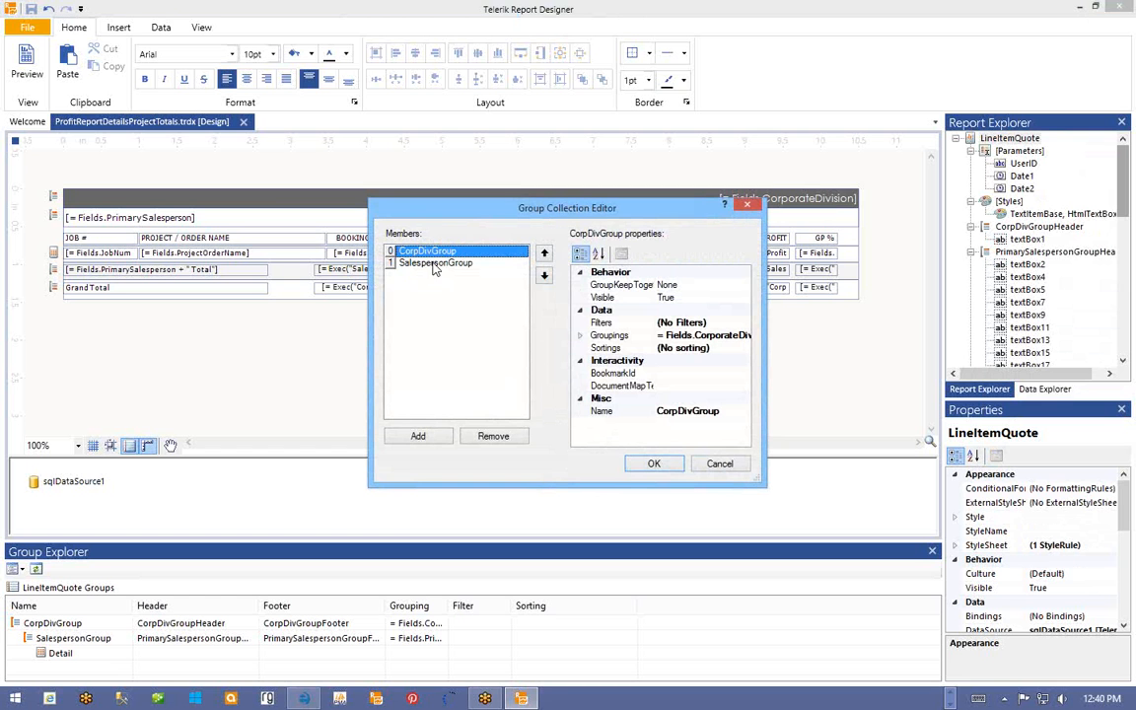
{"action": "left_click", "coordinate": [420, 437]}
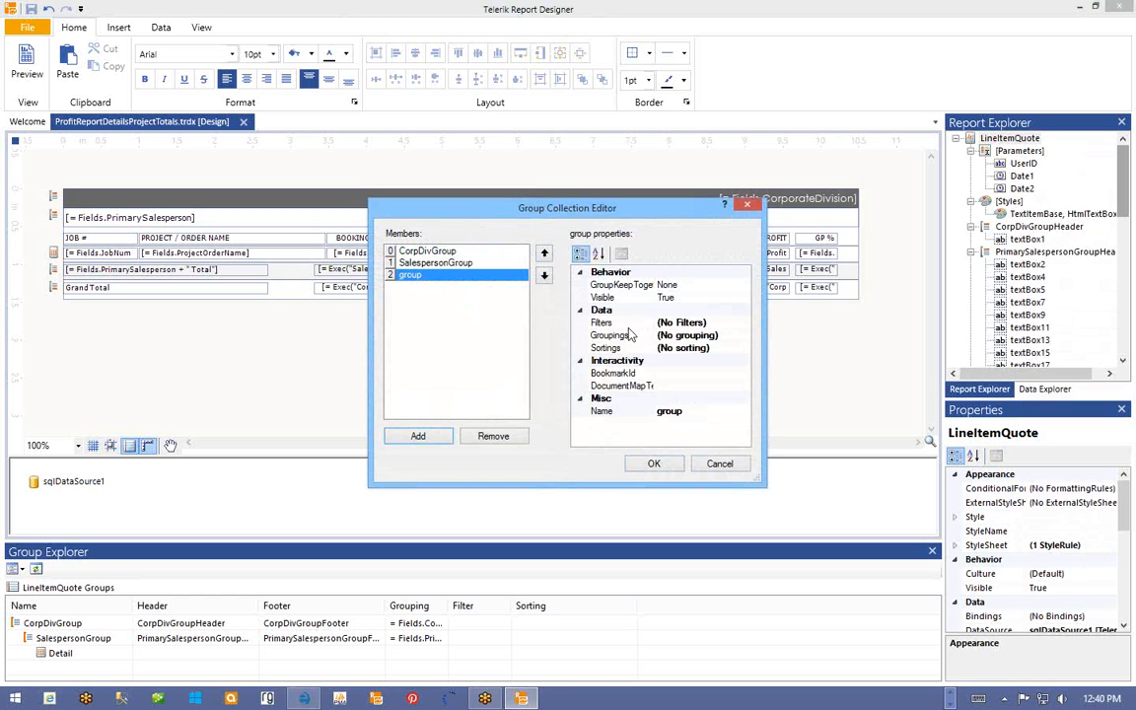
{"action": "left_click", "coordinate": [619, 412]}
{"action": "left_click", "coordinate": [614, 412]}
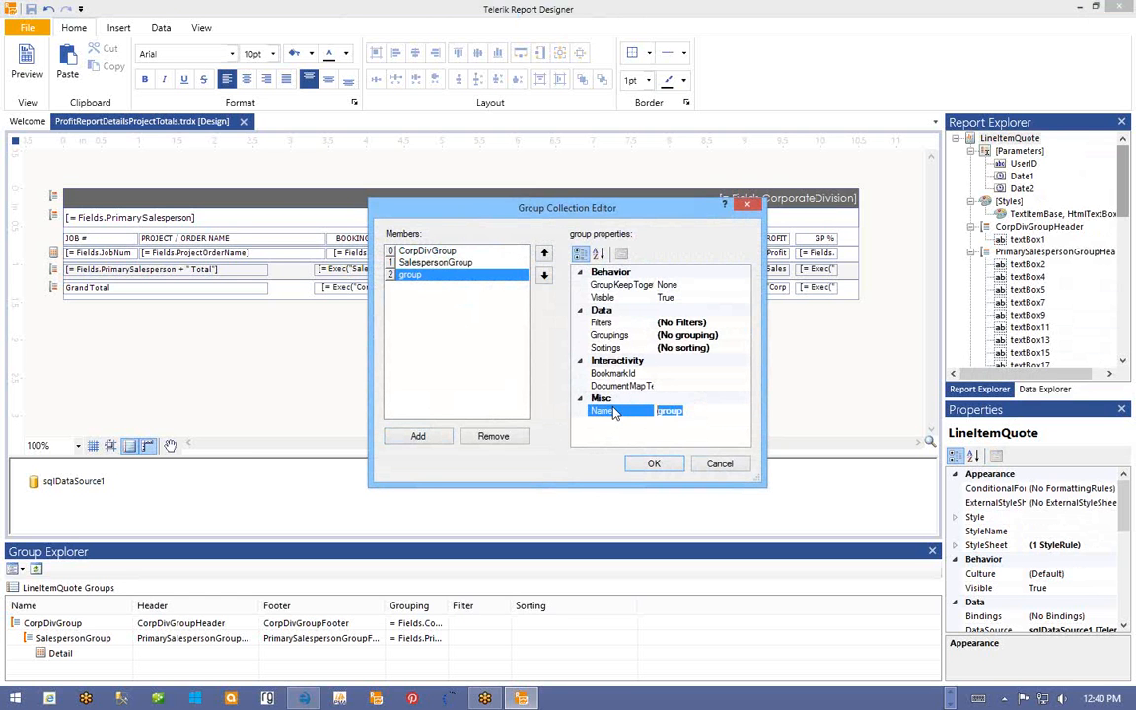
{"action": "type", "text": "JobNumberG"}
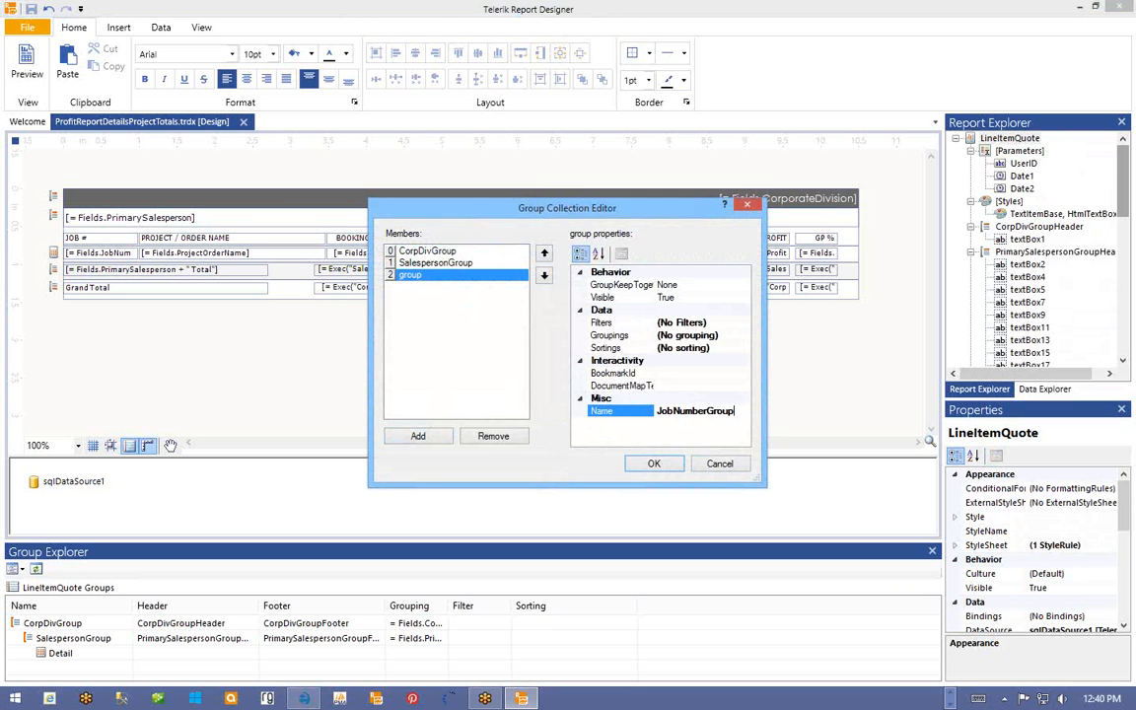
{"action": "left_click", "coordinate": [616, 336]}
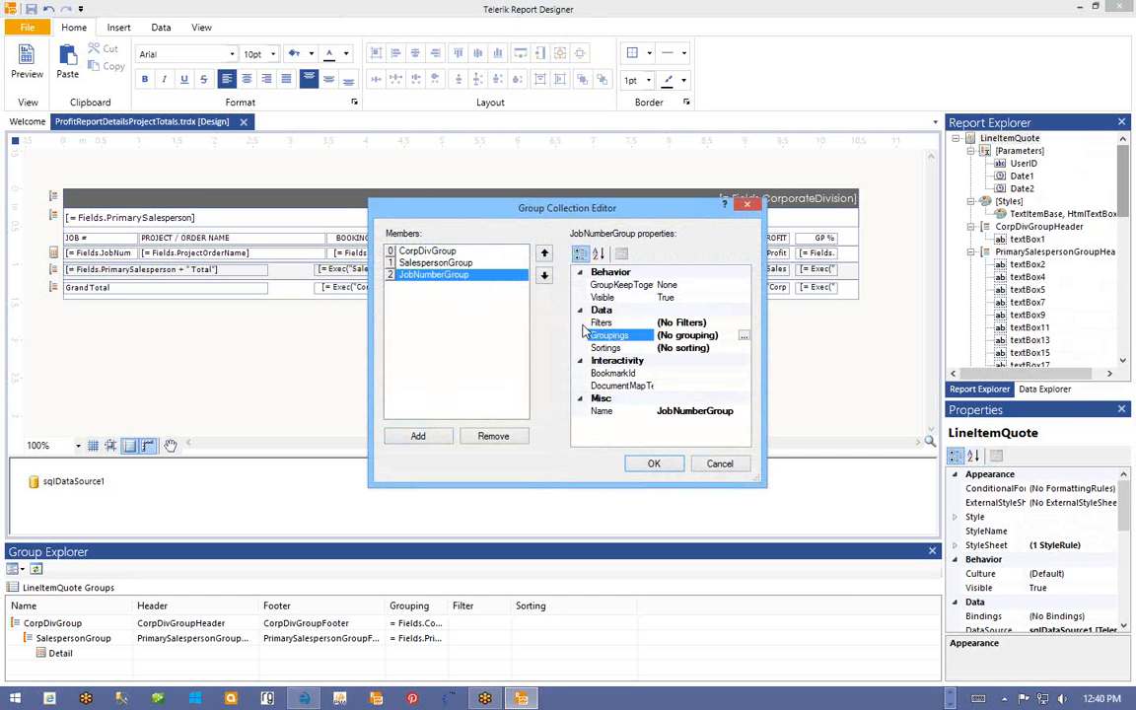
{"action": "left_click", "coordinate": [745, 336]}
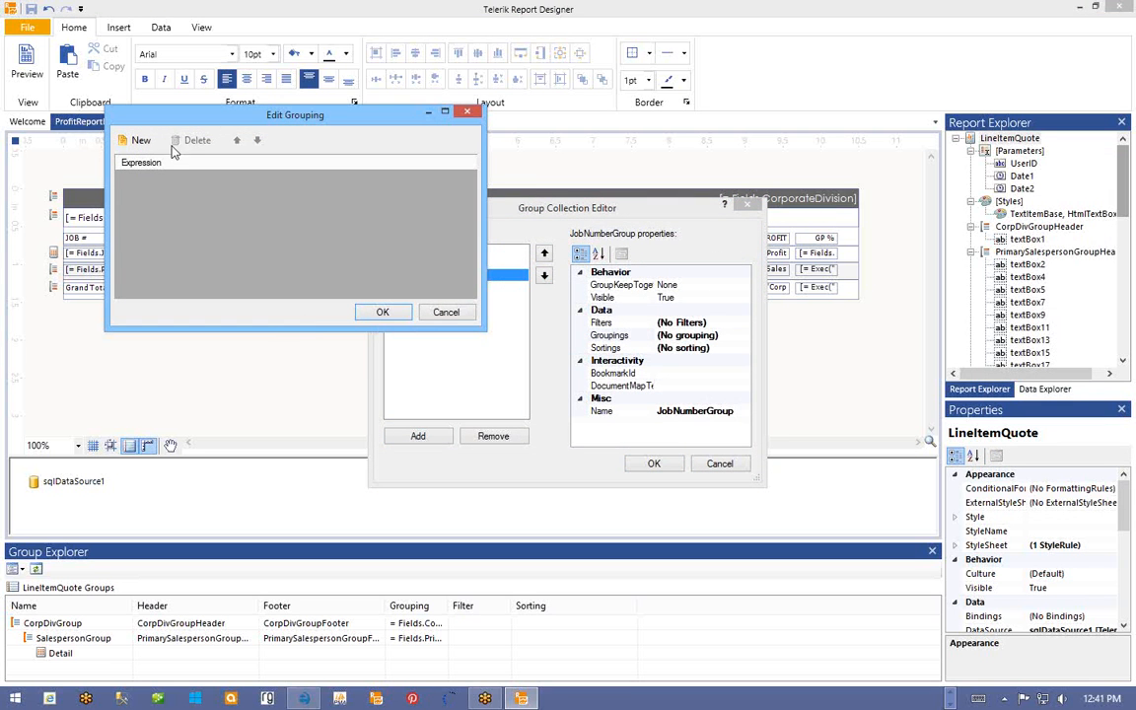
{"action": "left_click_drag", "start_coordinate": [215, 114], "coordinate": [260, 137]}
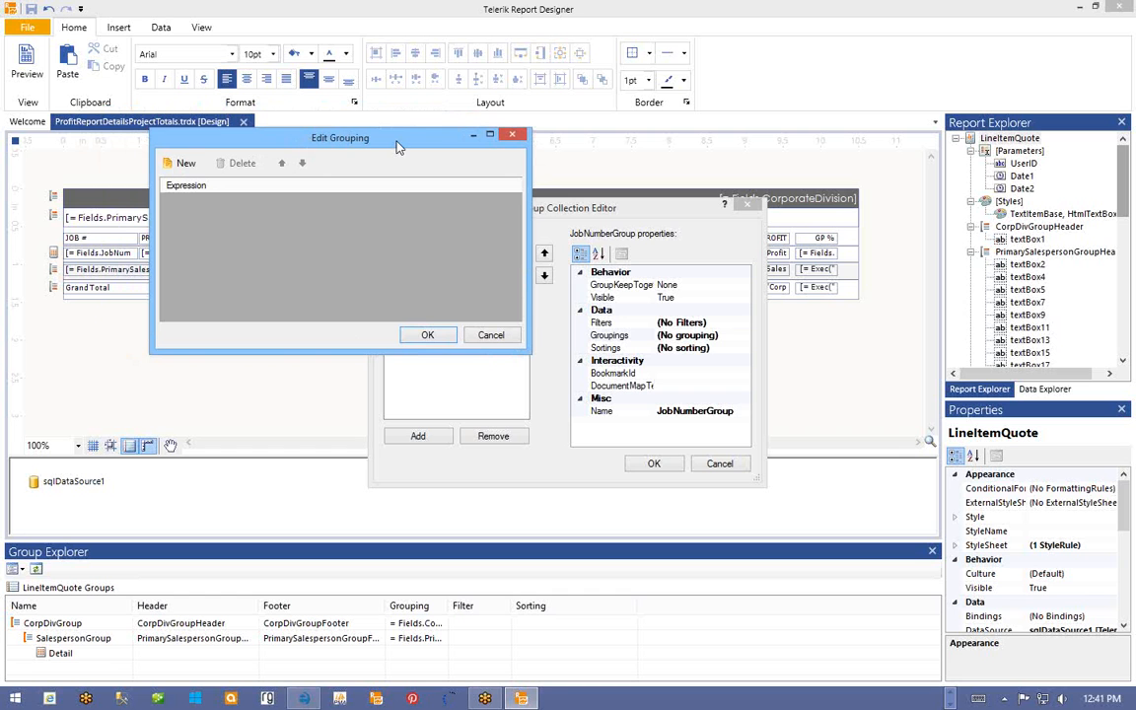
- Give JobNumberGroup the grouping expression = Fields.JobNumber and confirm both dialogs
{"action": "left_click", "coordinate": [188, 165]}
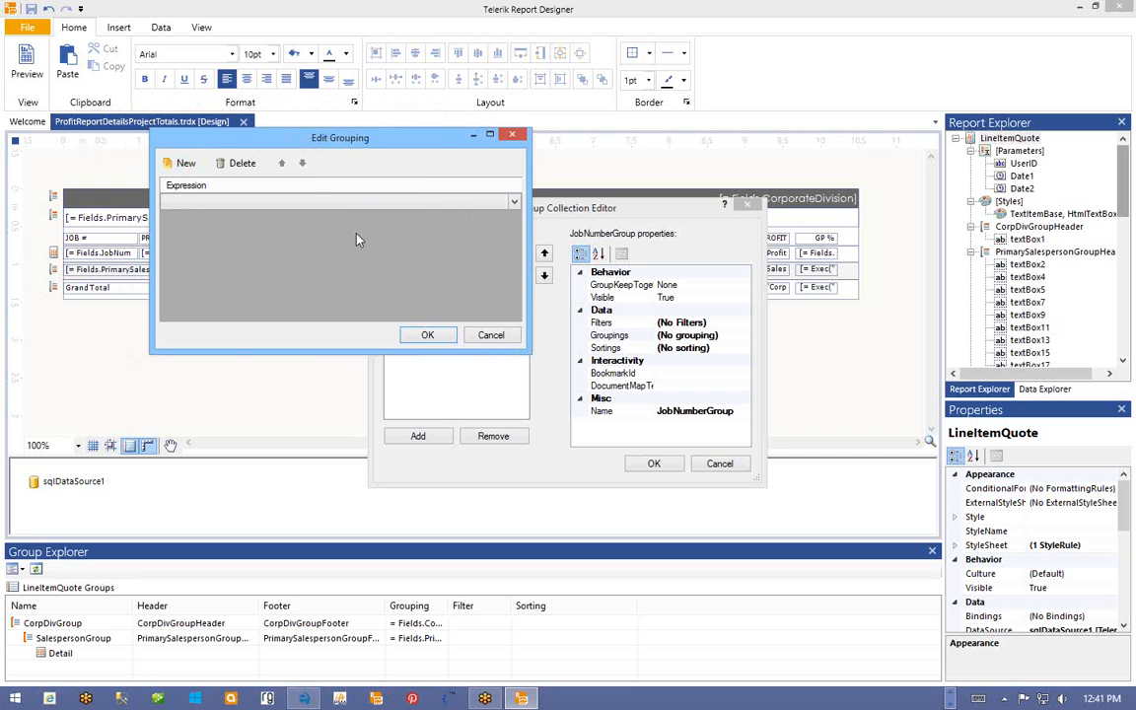
{"action": "left_click", "coordinate": [514, 202]}
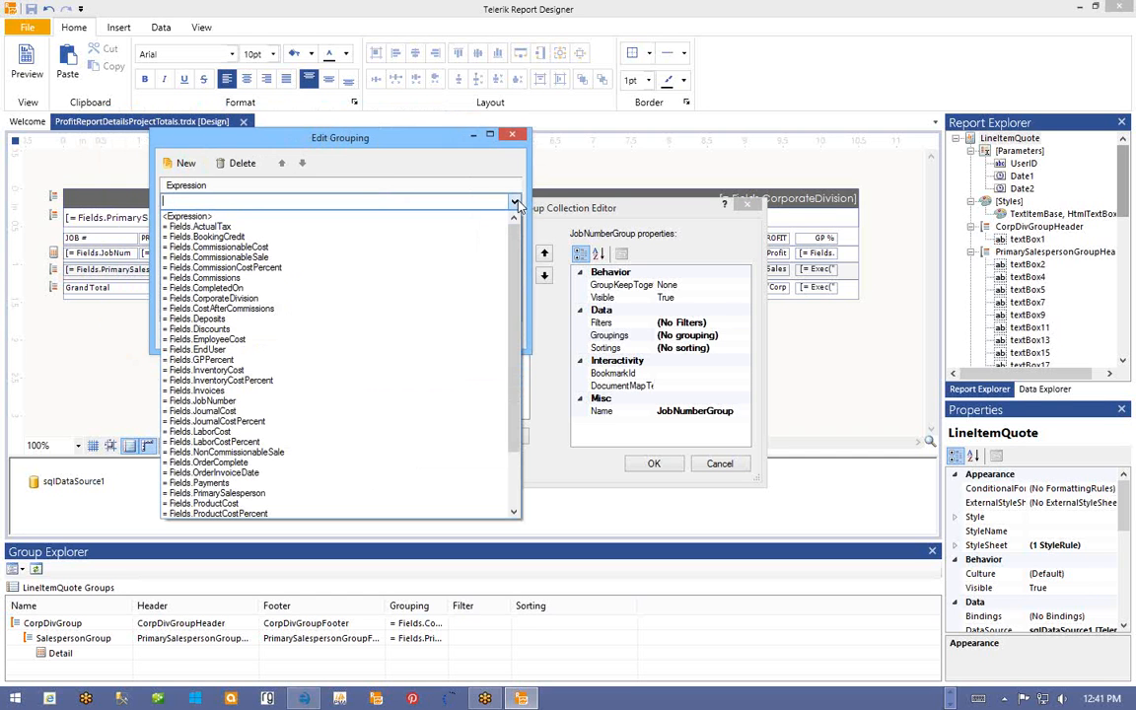
{"action": "left_click", "coordinate": [226, 402]}
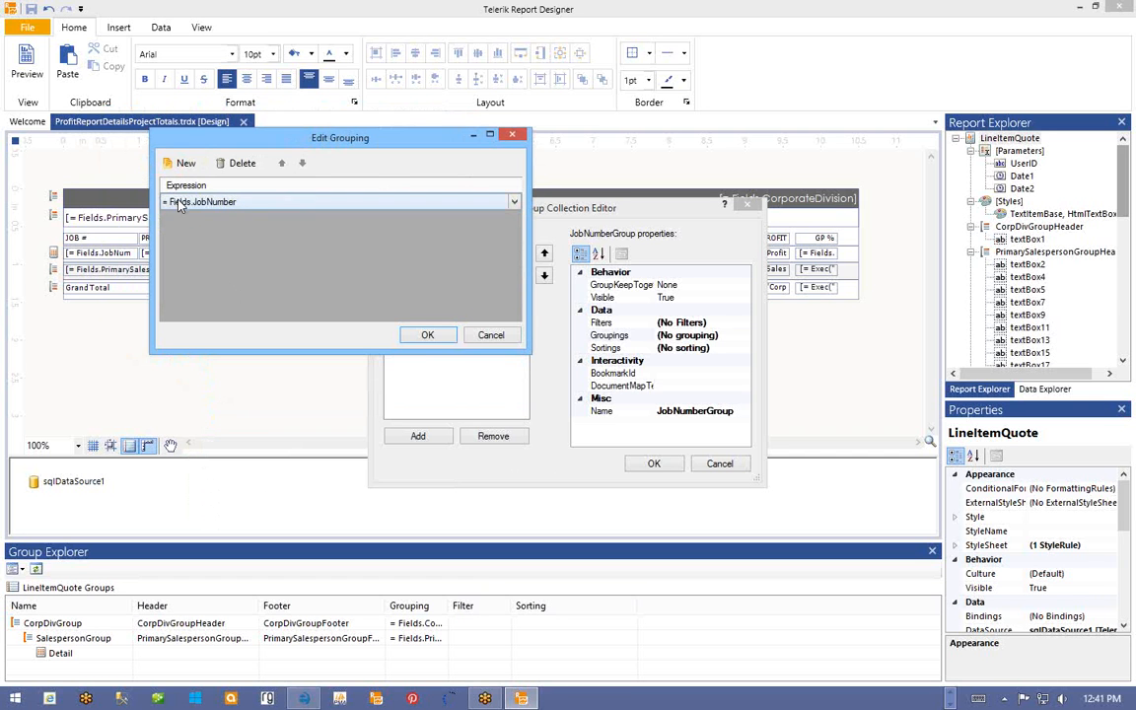
{"action": "left_click", "coordinate": [428, 336]}
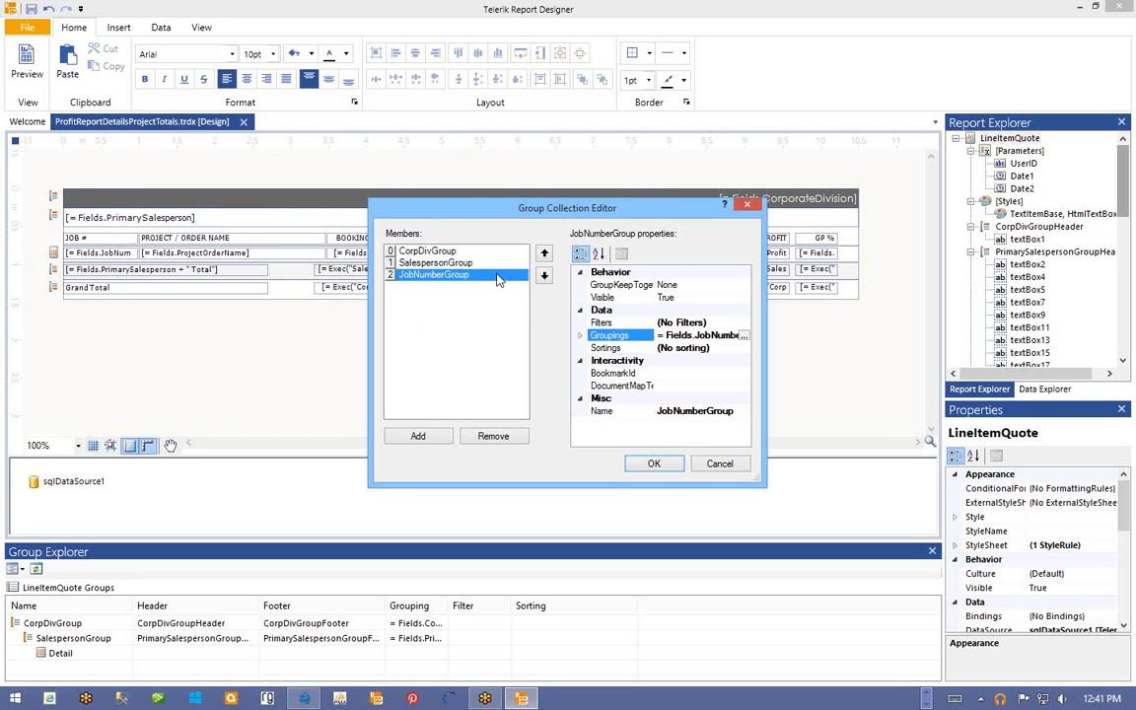
{"action": "left_click", "coordinate": [653, 464]}
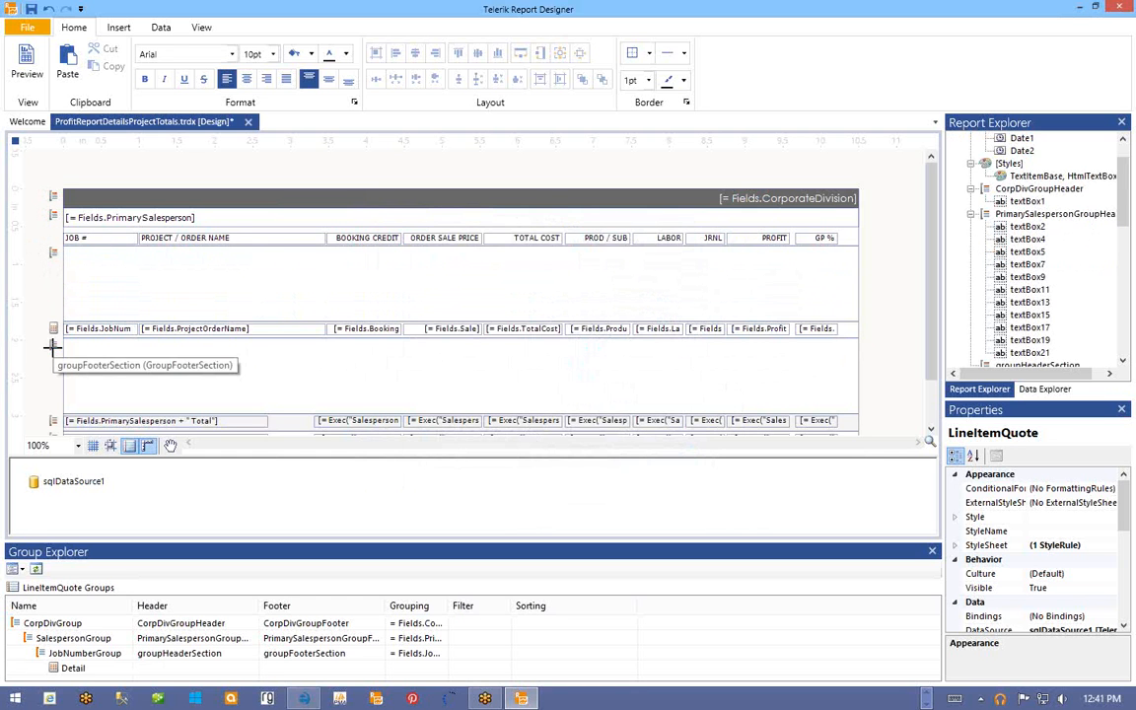
- Collapse the job-number group header band to zero height and set its Visible property to False
{"action": "left_click", "coordinate": [90, 270]}
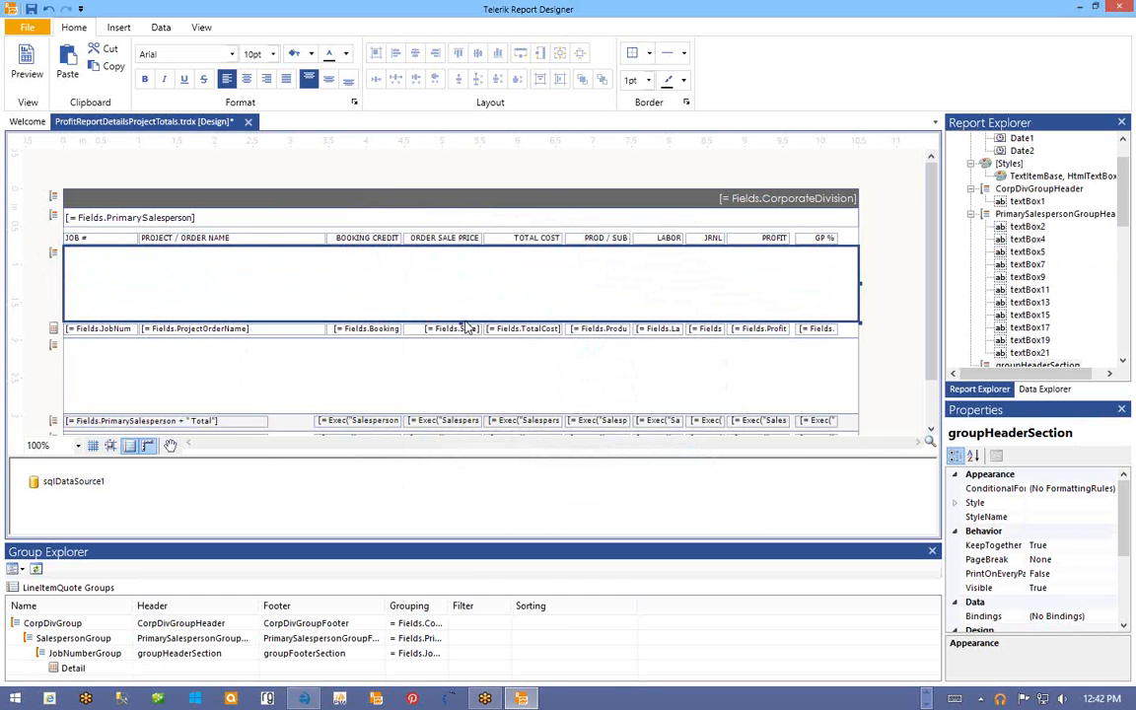
{"action": "left_click_drag", "start_coordinate": [459, 320], "coordinate": [453, 250]}
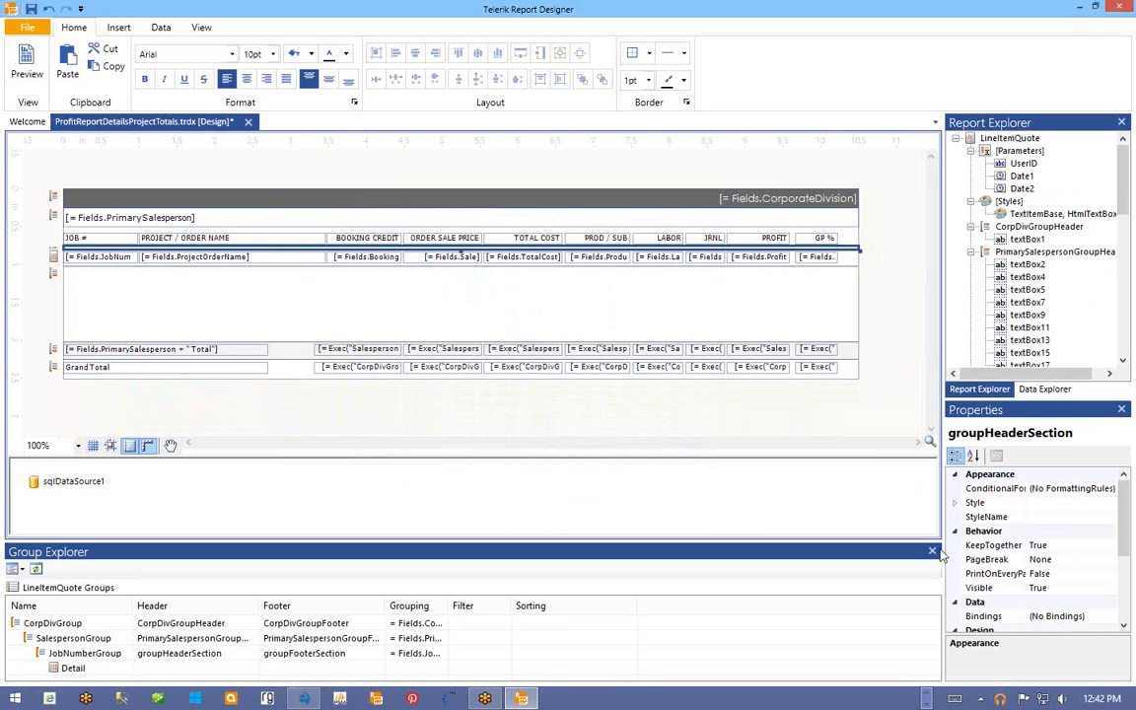
{"action": "left_click", "coordinate": [1009, 588]}
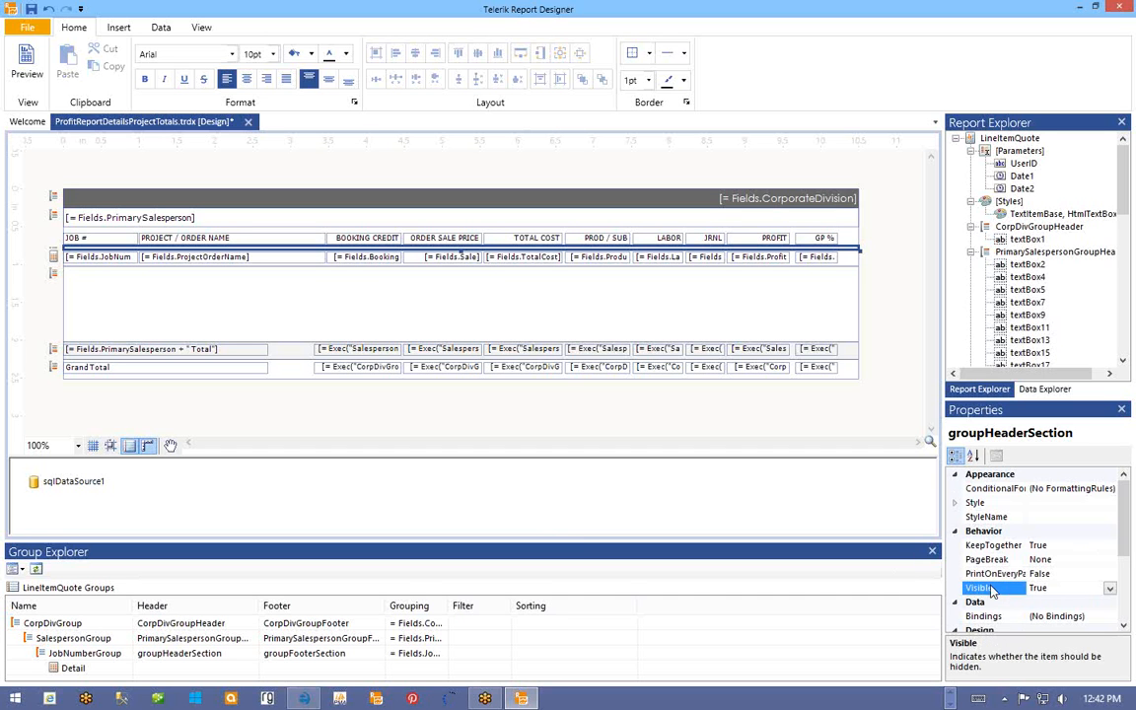
{"action": "left_click", "coordinate": [1110, 589]}
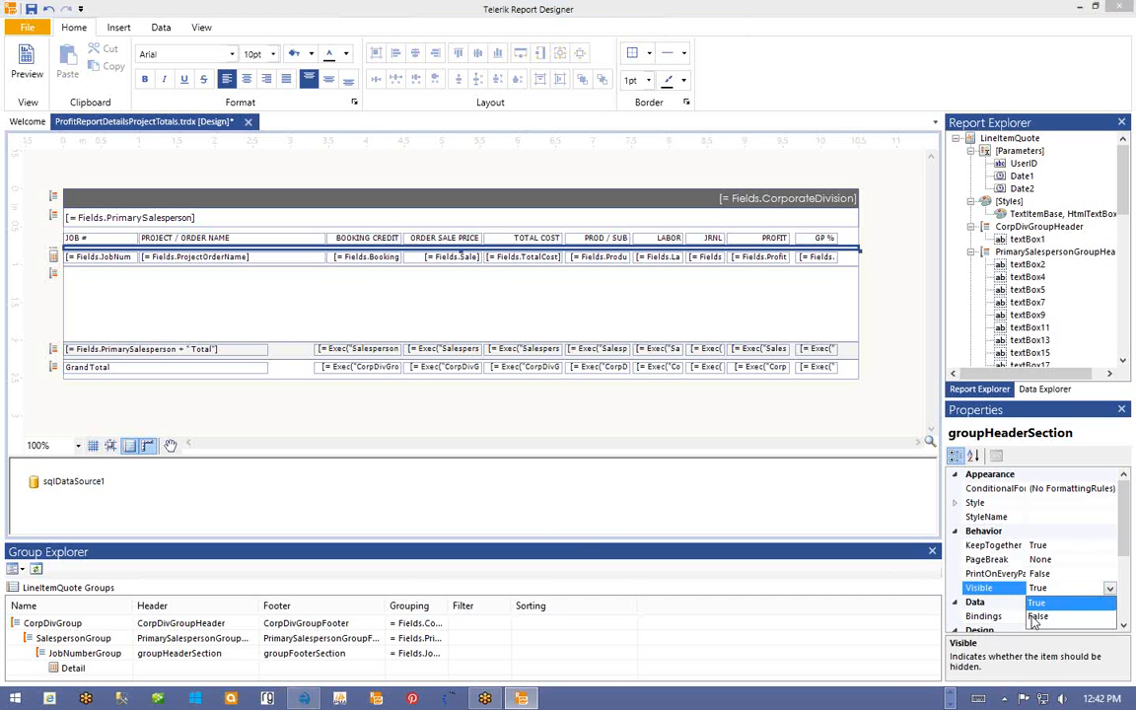
{"action": "left_click", "coordinate": [1036, 611]}
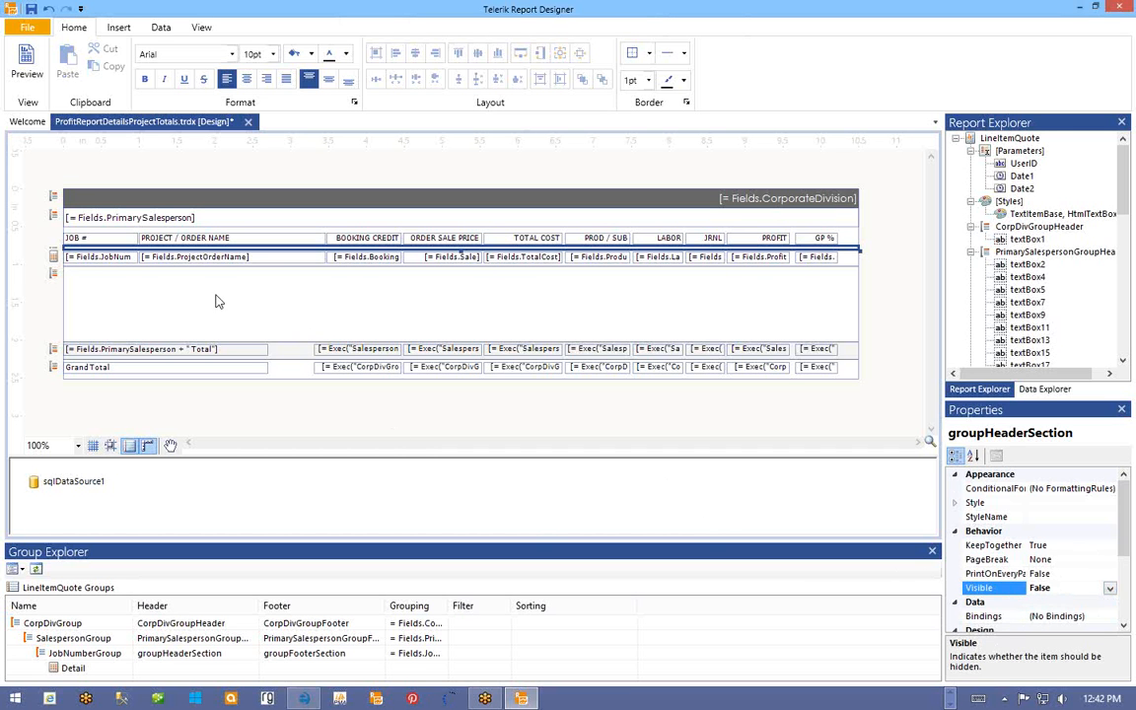
{"action": "left_click", "coordinate": [85, 258]}
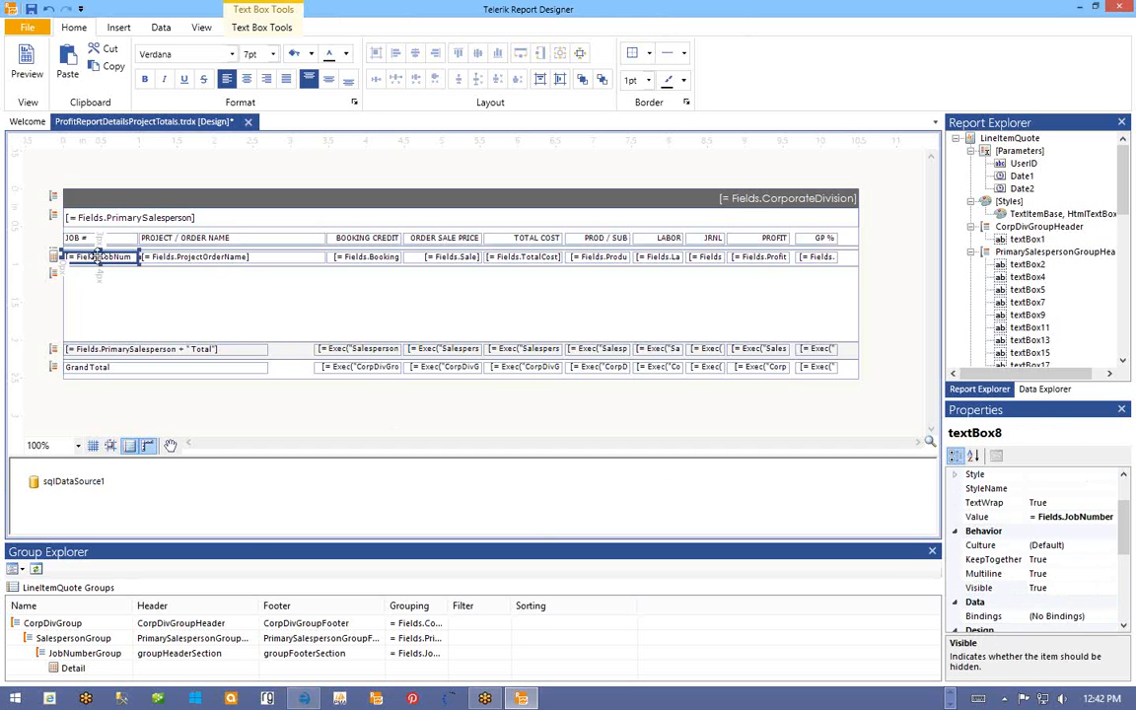
- Copy the JobNum detail text box and paste it into the job-number group footer
{"action": "right_click", "coordinate": [93, 258]}
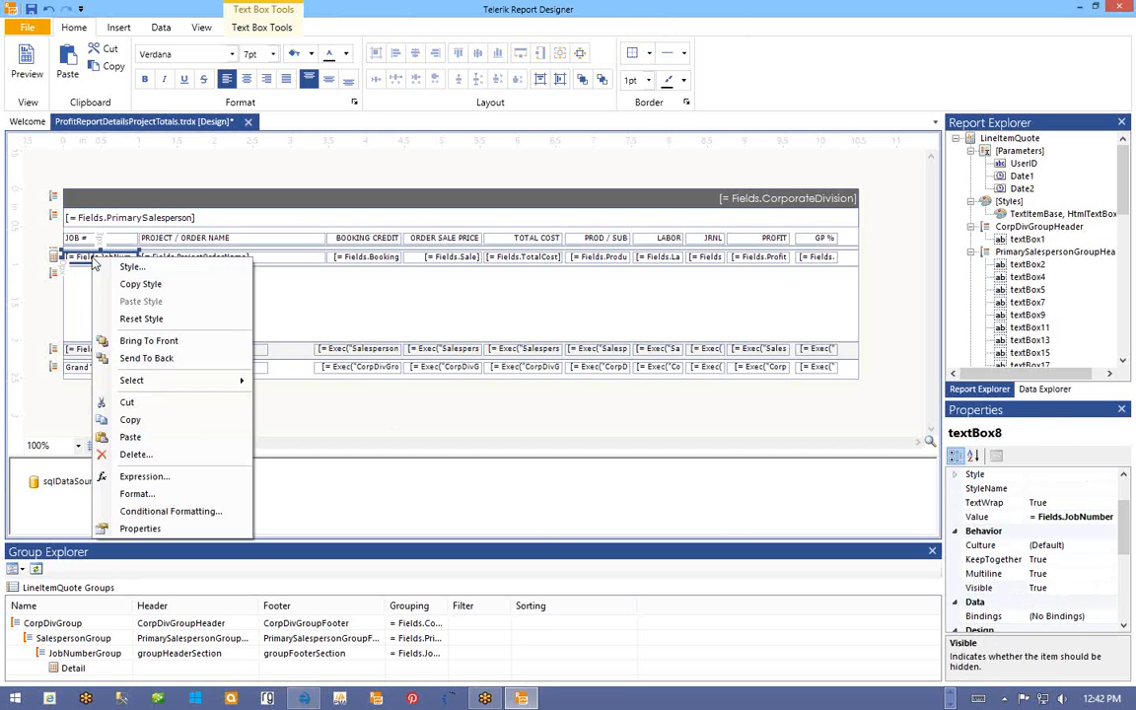
{"action": "left_click", "coordinate": [138, 421]}
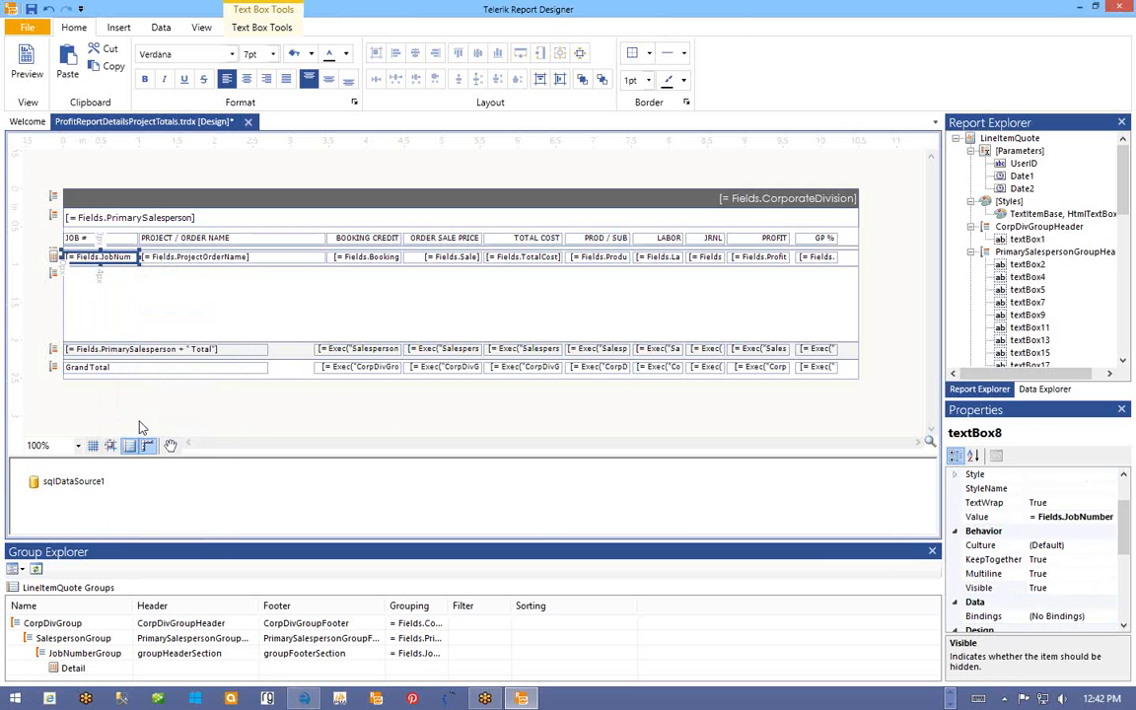
{"action": "left_click", "coordinate": [97, 284]}
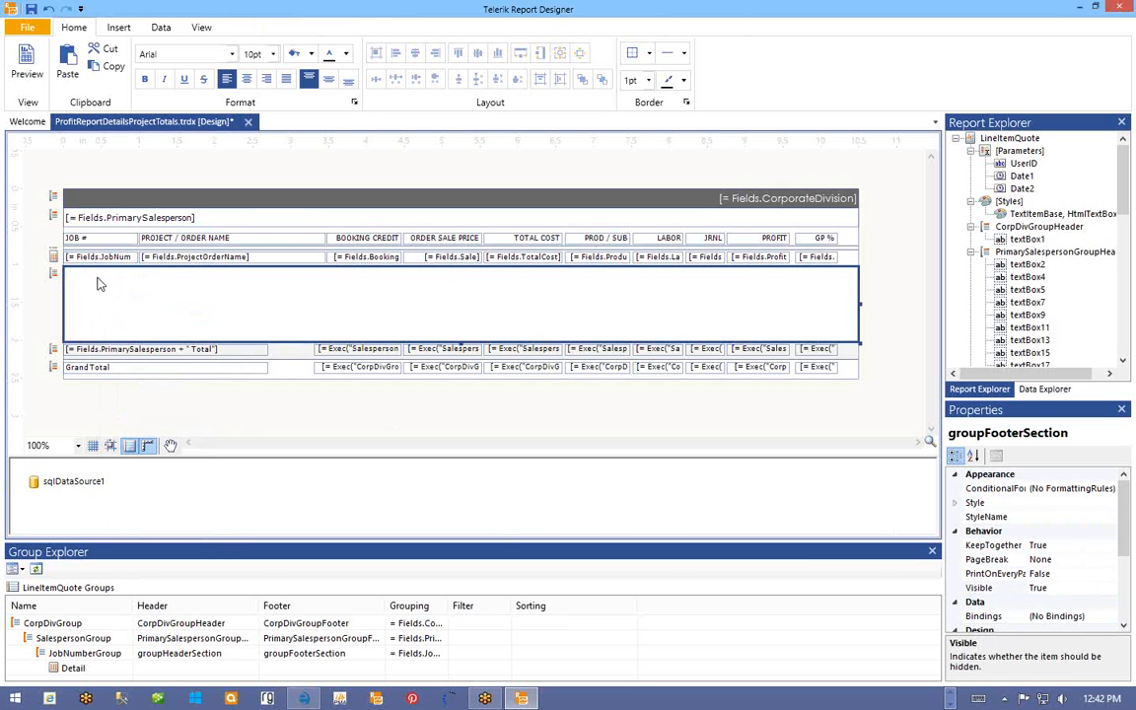
{"action": "right_click", "coordinate": [83, 280]}
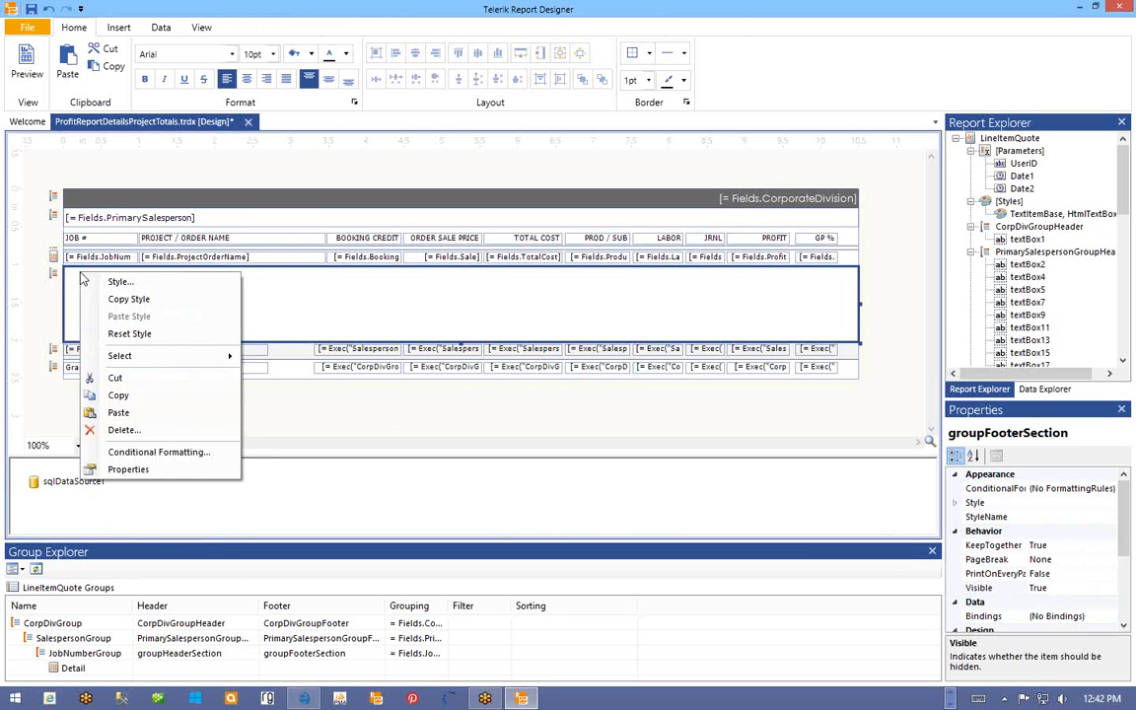
{"action": "left_click", "coordinate": [119, 413]}
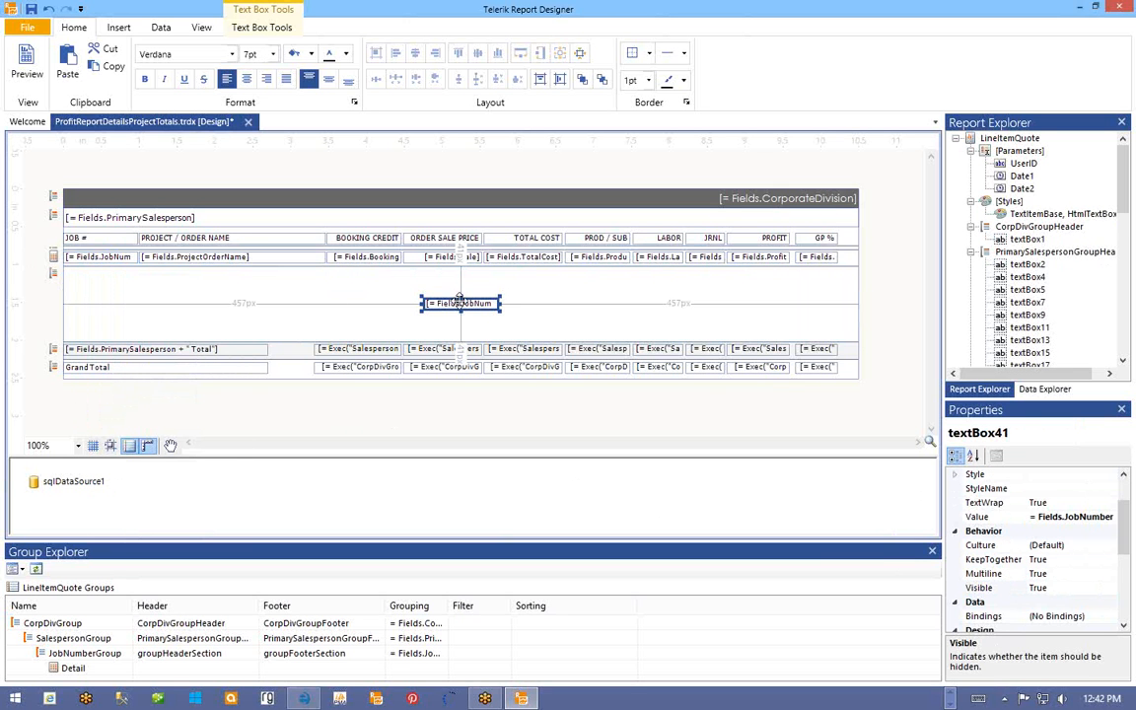
- Position the pasted JobNum text box at the footer's top-left corner
{"action": "left_click_drag", "start_coordinate": [394, 300], "coordinate": [102, 280]}
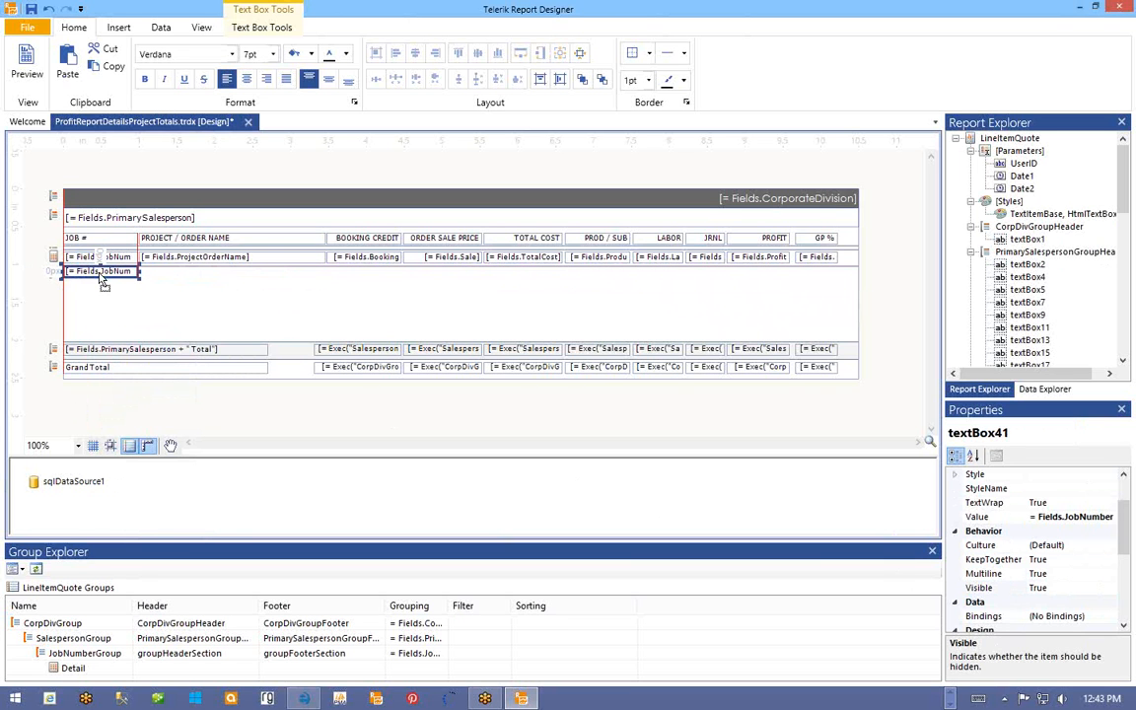
{"action": "left_click_drag", "start_coordinate": [99, 278], "coordinate": [101, 278]}
{"action": "key", "text": "Down"}
{"action": "key", "text": "Down"}
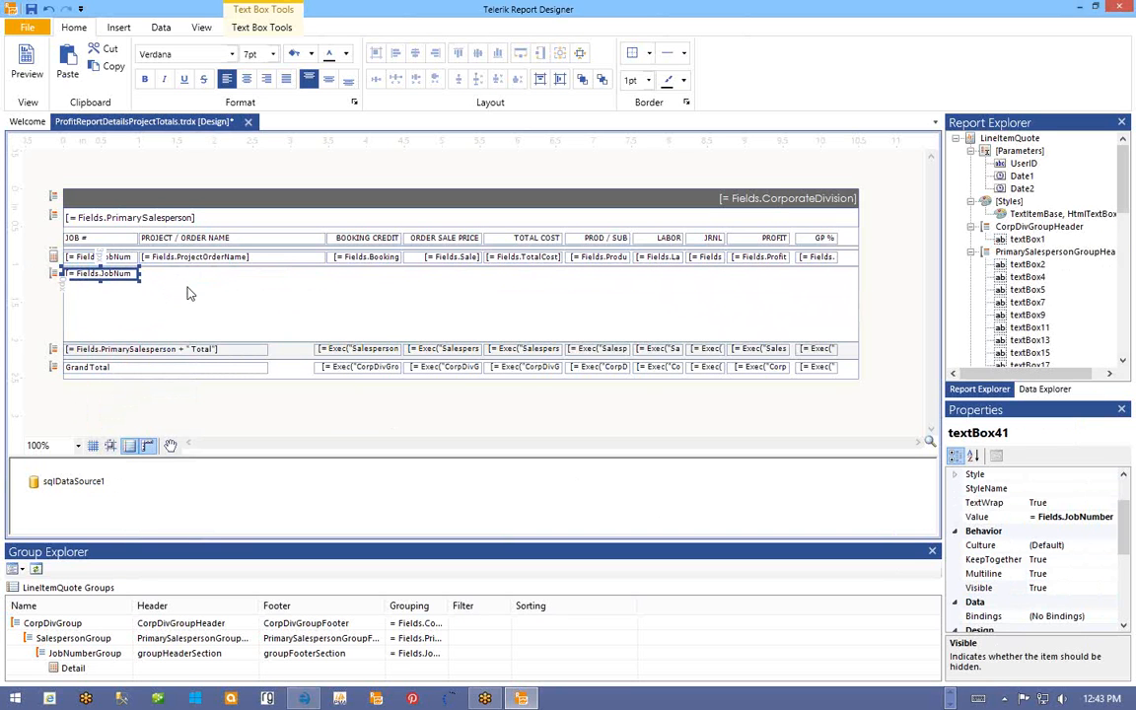
{"action": "key", "text": "Down"}
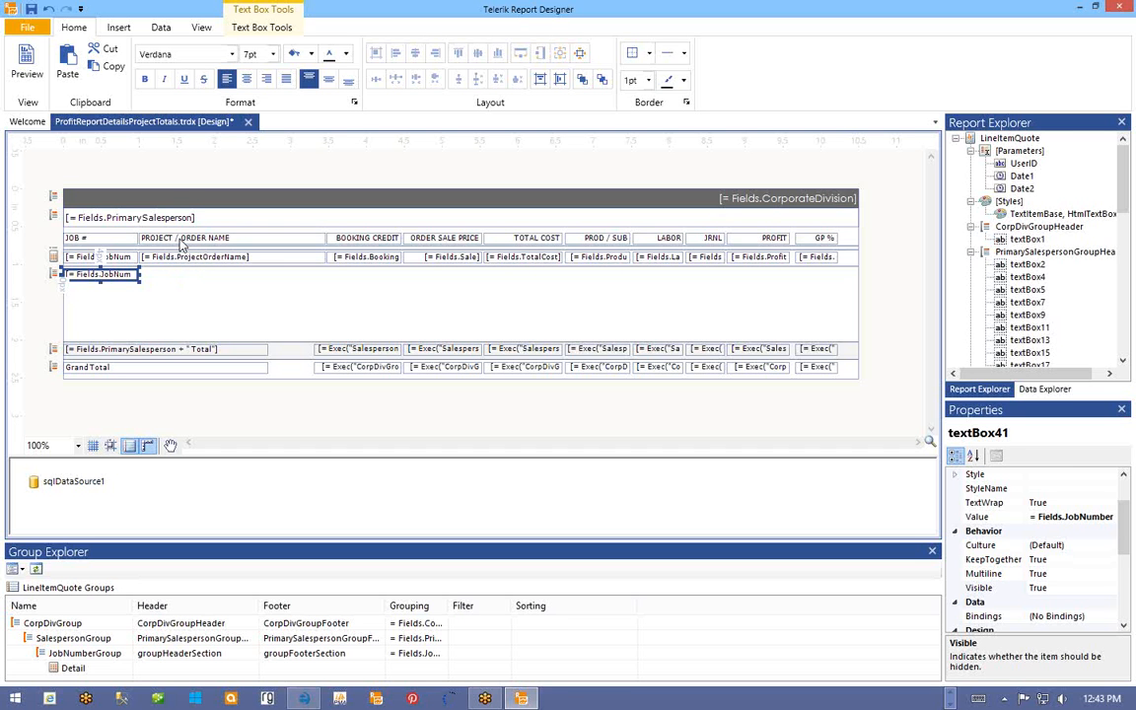
- Hide the PROJECT / ORDER NAME column heading by setting Visible to False
{"action": "left_click", "coordinate": [181, 241]}
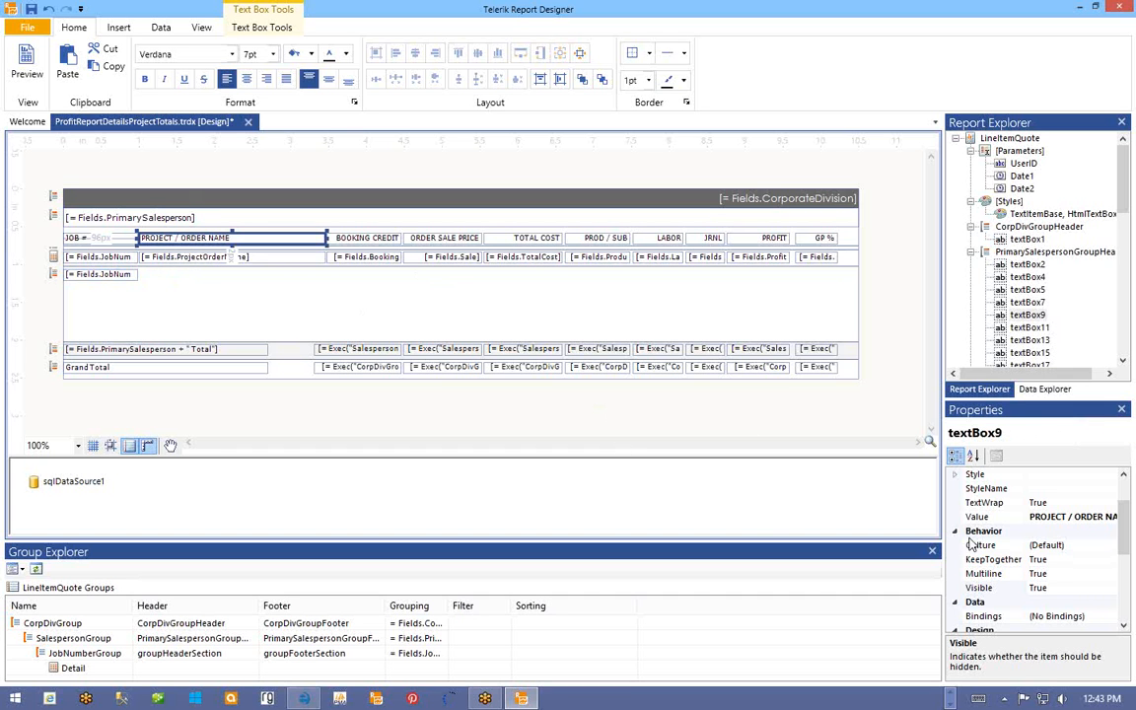
{"action": "left_click_drag", "start_coordinate": [1125, 528], "coordinate": [1122, 578]}
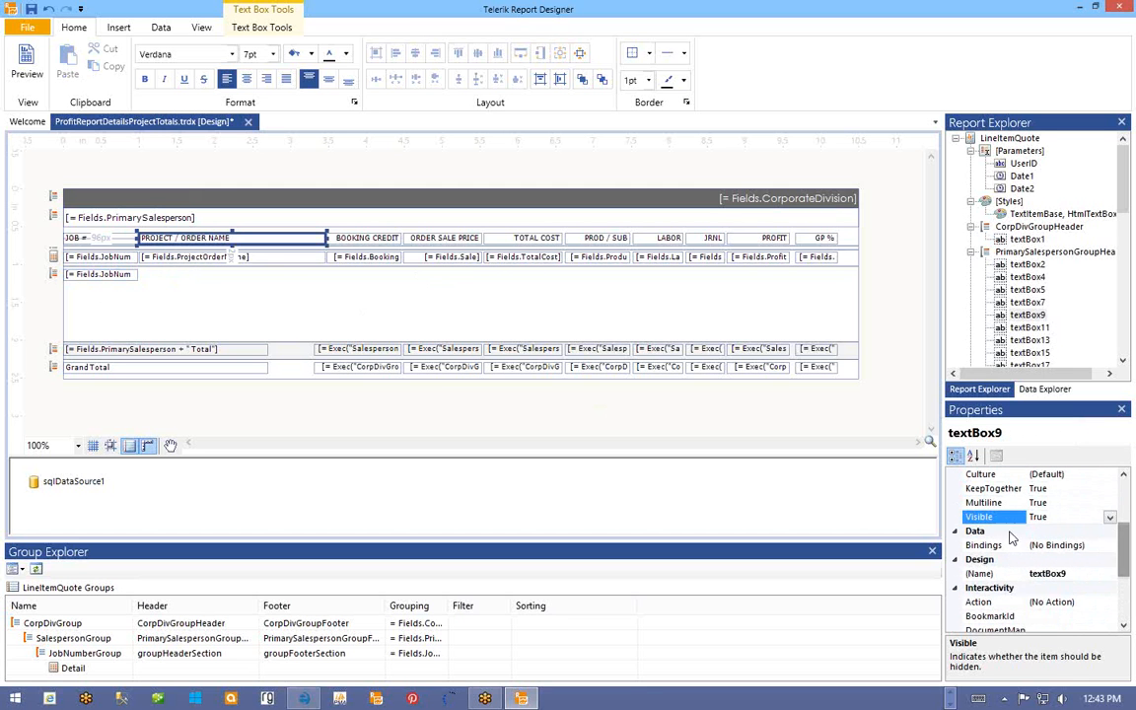
{"action": "left_click", "coordinate": [1110, 518]}
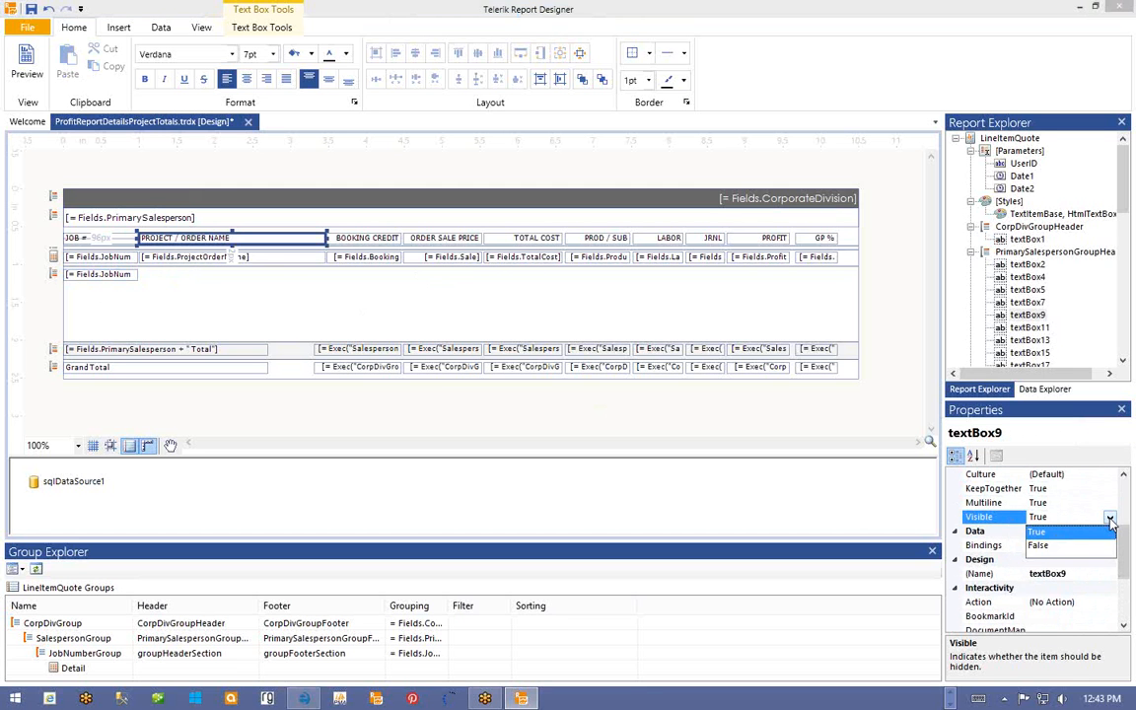
{"action": "left_click", "coordinate": [1038, 548]}
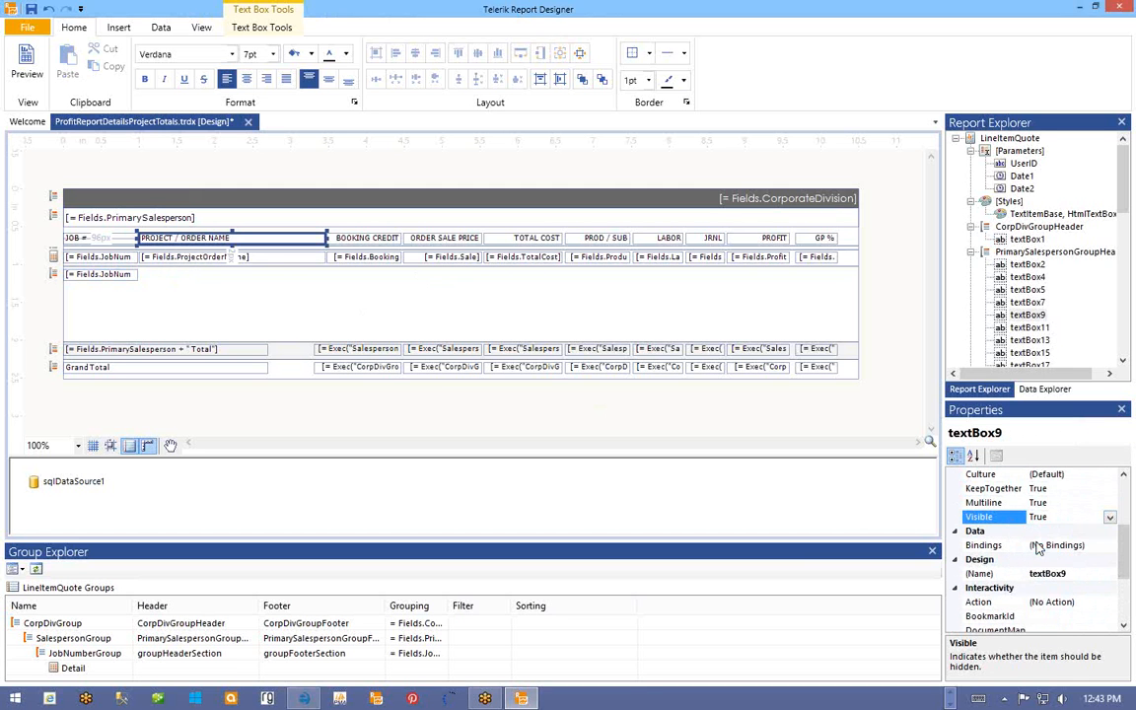
- Select the Booking, Sale, TotalCost, Prod / Sub, Labor, JRNL, Profit and GP % detail fields
{"action": "left_click", "coordinate": [366, 257]}
{"action": "left_click", "coordinate": [439, 258], "text": "ctrl"}
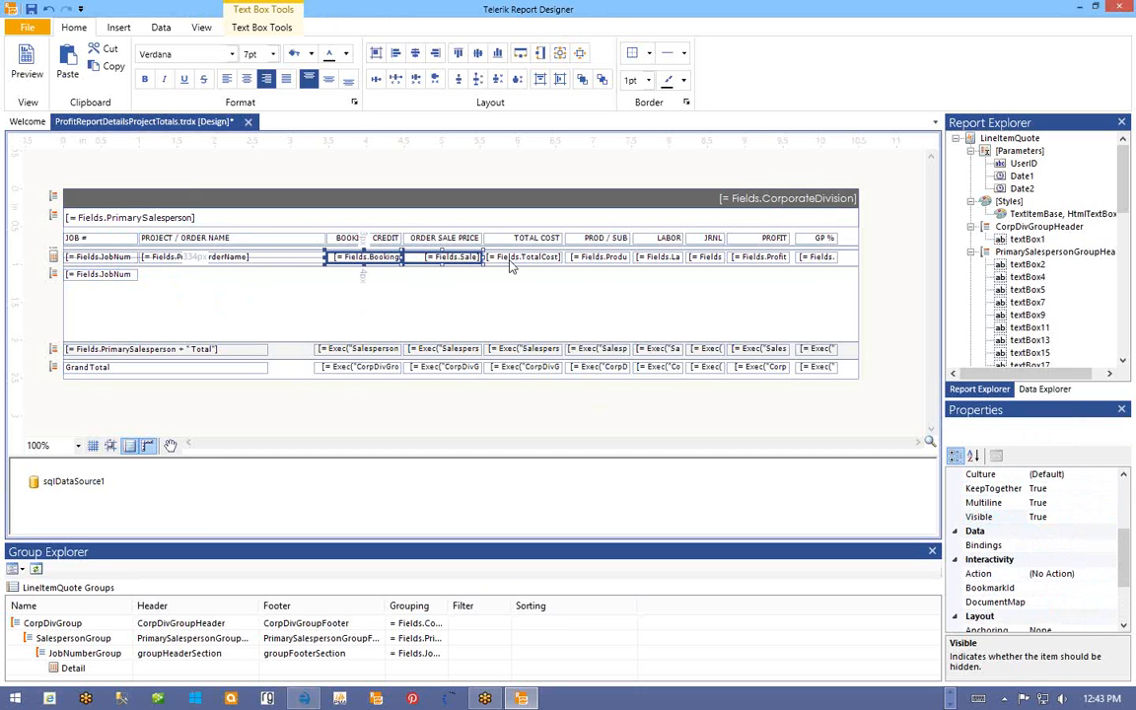
{"action": "left_click", "coordinate": [523, 258], "text": "ctrl"}
{"action": "left_click", "coordinate": [598, 258], "text": "ctrl"}
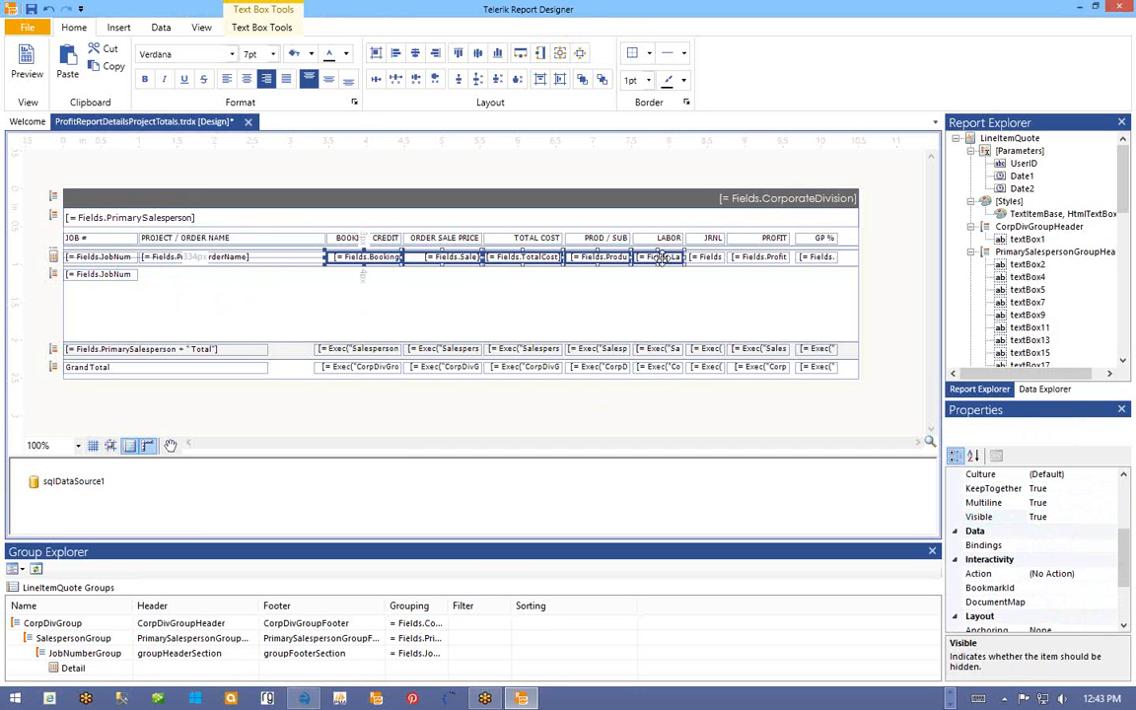
{"action": "left_click", "coordinate": [661, 257], "text": "ctrl"}
{"action": "left_click", "coordinate": [706, 257], "text": "ctrl"}
{"action": "left_click", "coordinate": [779, 257], "text": "ctrl"}
{"action": "left_click", "coordinate": [801, 258], "text": "ctrl"}
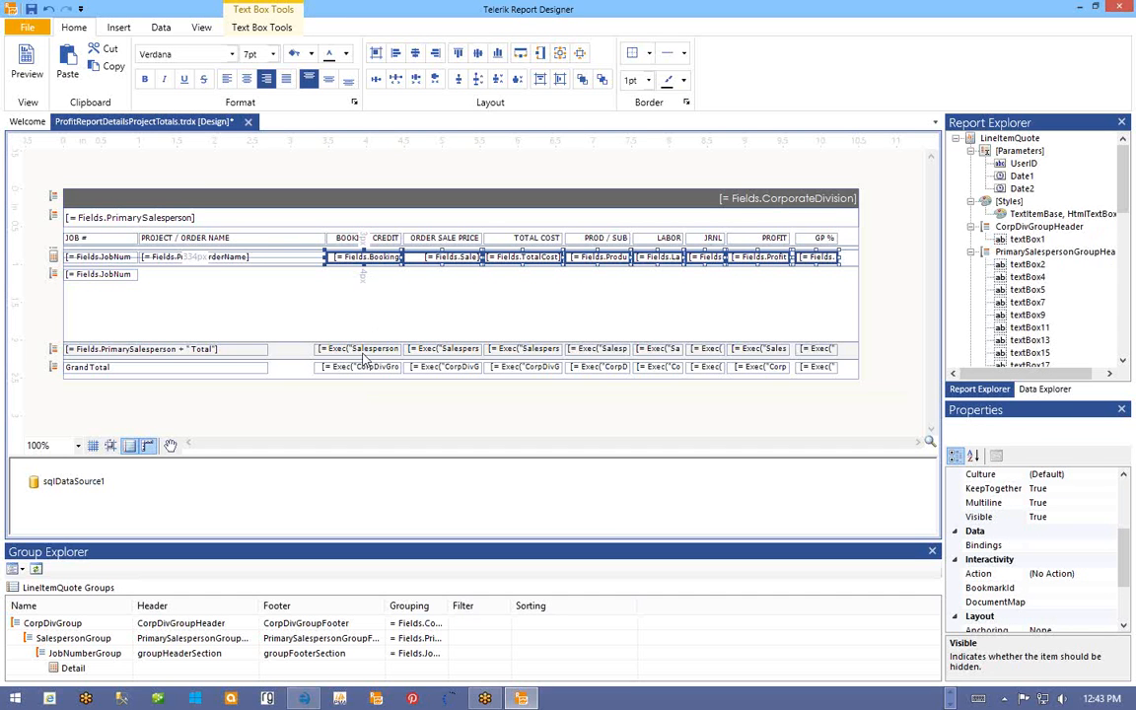
- Select all eight salesperson subtotal boxes and copy them
{"action": "left_click", "coordinate": [357, 350]}
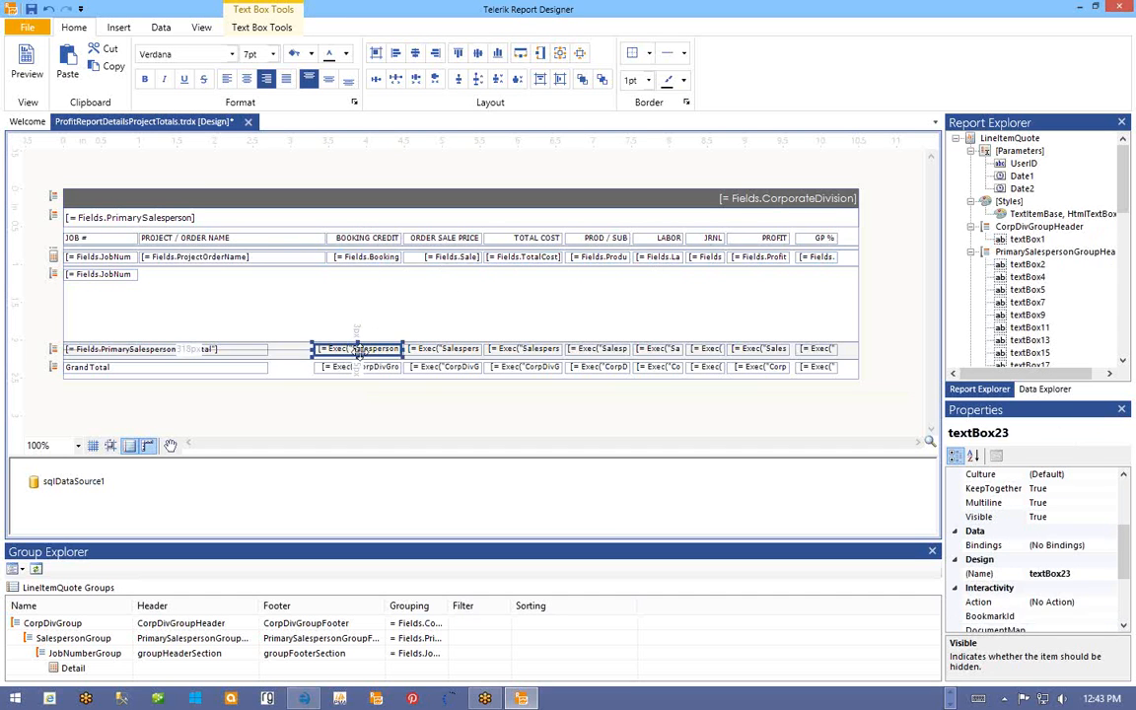
{"action": "left_click", "coordinate": [446, 349], "text": "ctrl"}
{"action": "left_click", "coordinate": [524, 349], "text": "ctrl"}
{"action": "left_click", "coordinate": [602, 349], "text": "ctrl"}
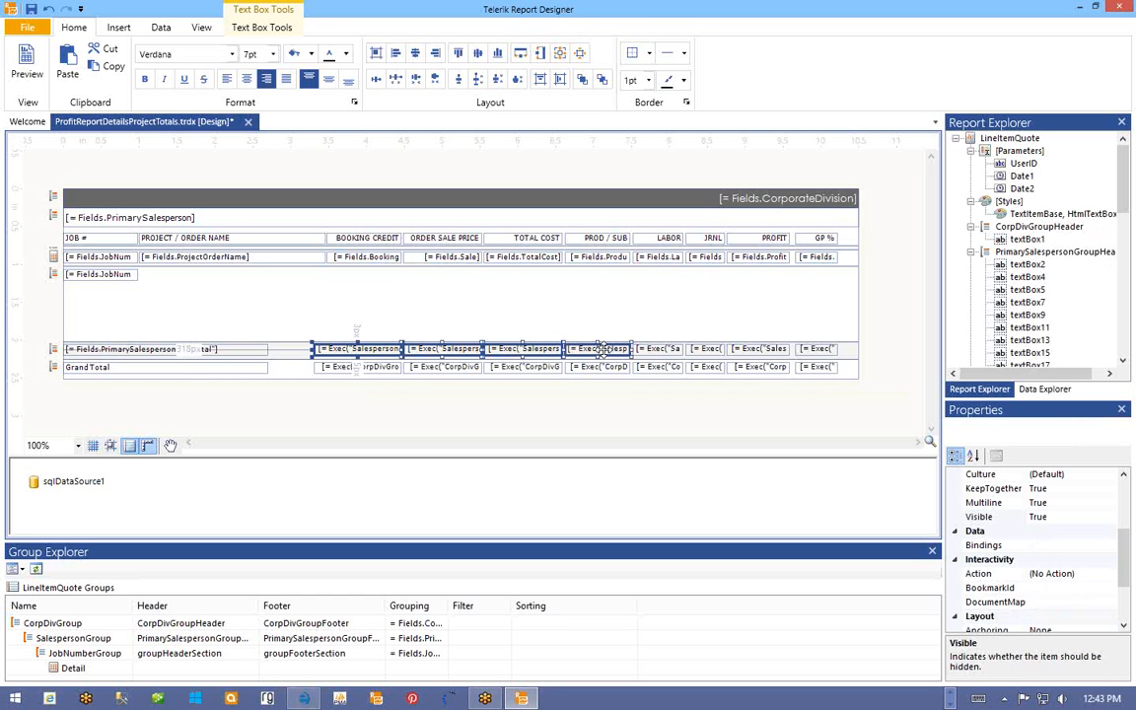
{"action": "left_click", "coordinate": [676, 349], "text": "ctrl"}
{"action": "left_click", "coordinate": [710, 349], "text": "ctrl"}
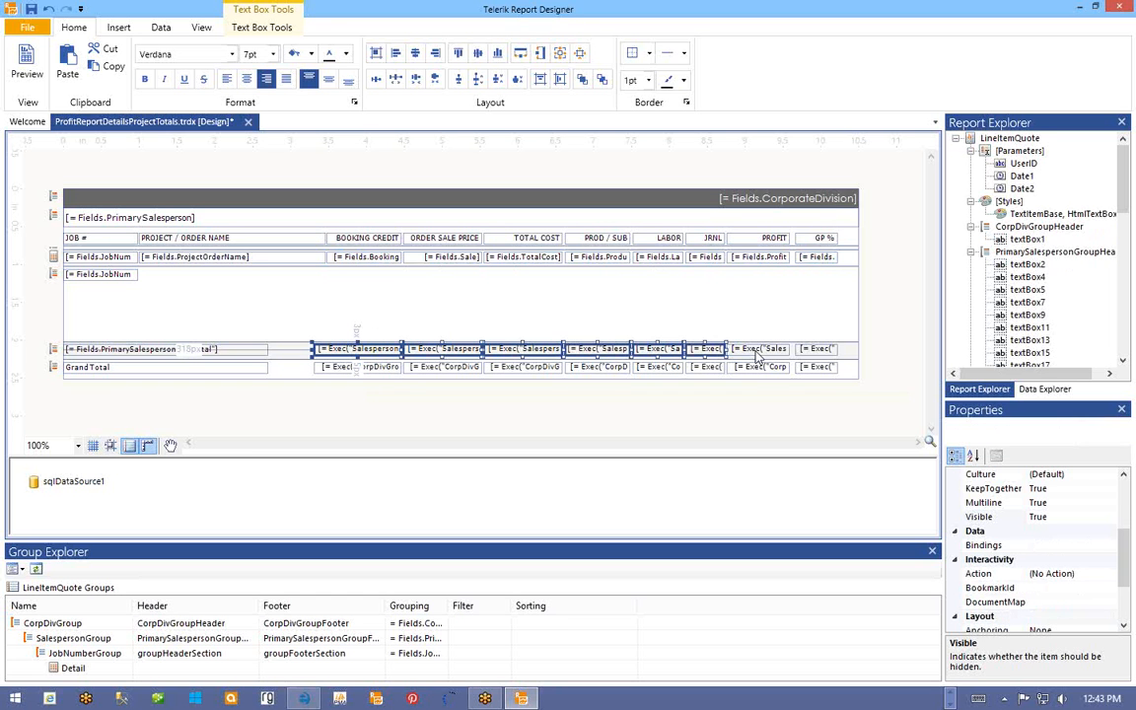
{"action": "left_click", "coordinate": [759, 349], "text": "ctrl"}
{"action": "left_click", "coordinate": [817, 349], "text": "ctrl"}
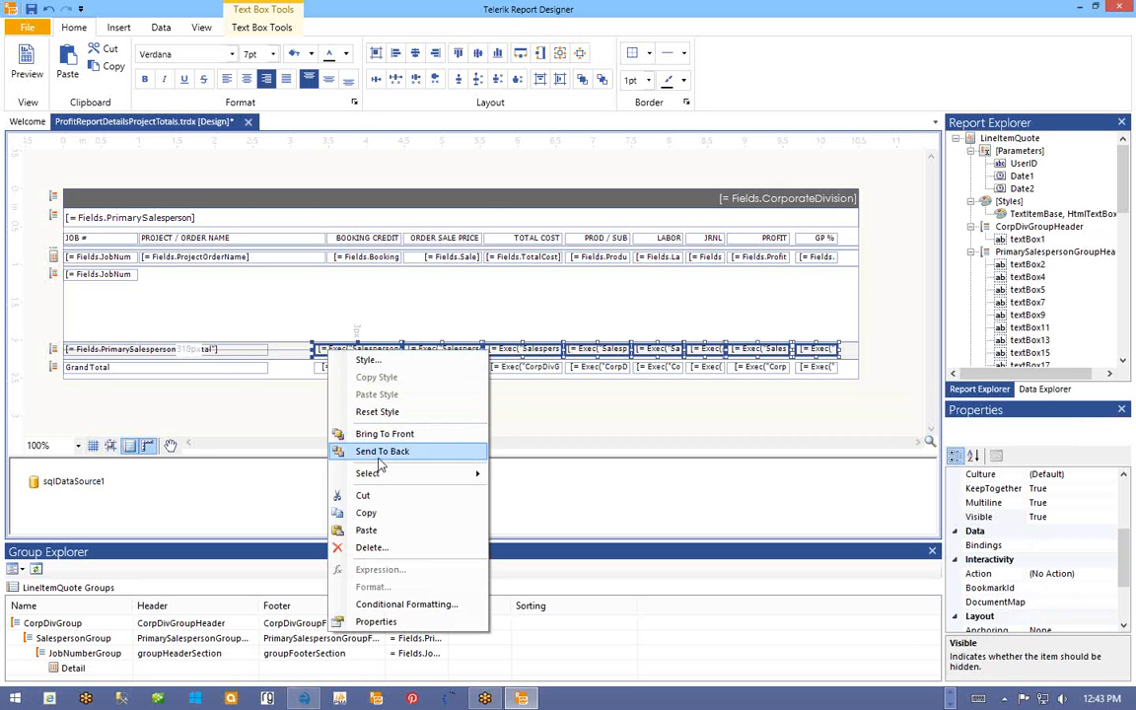
{"action": "left_click", "coordinate": [350, 512]}
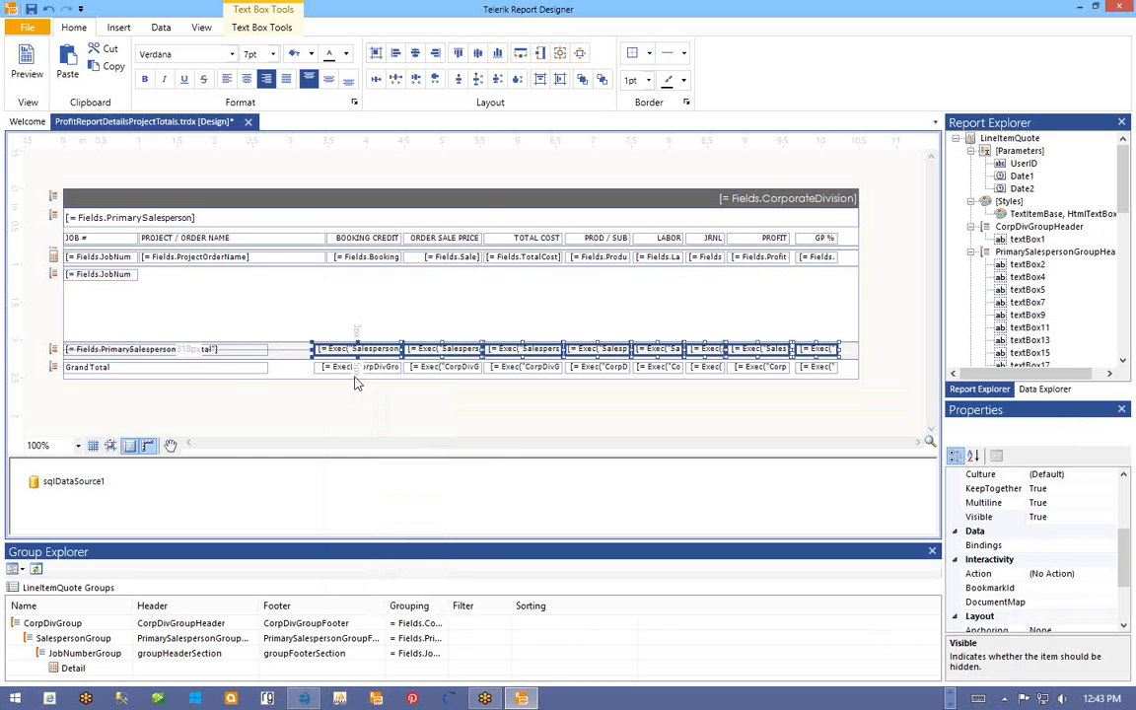
- Paste the copied subtotal row into the job-number group footer
{"action": "left_click", "coordinate": [349, 291]}
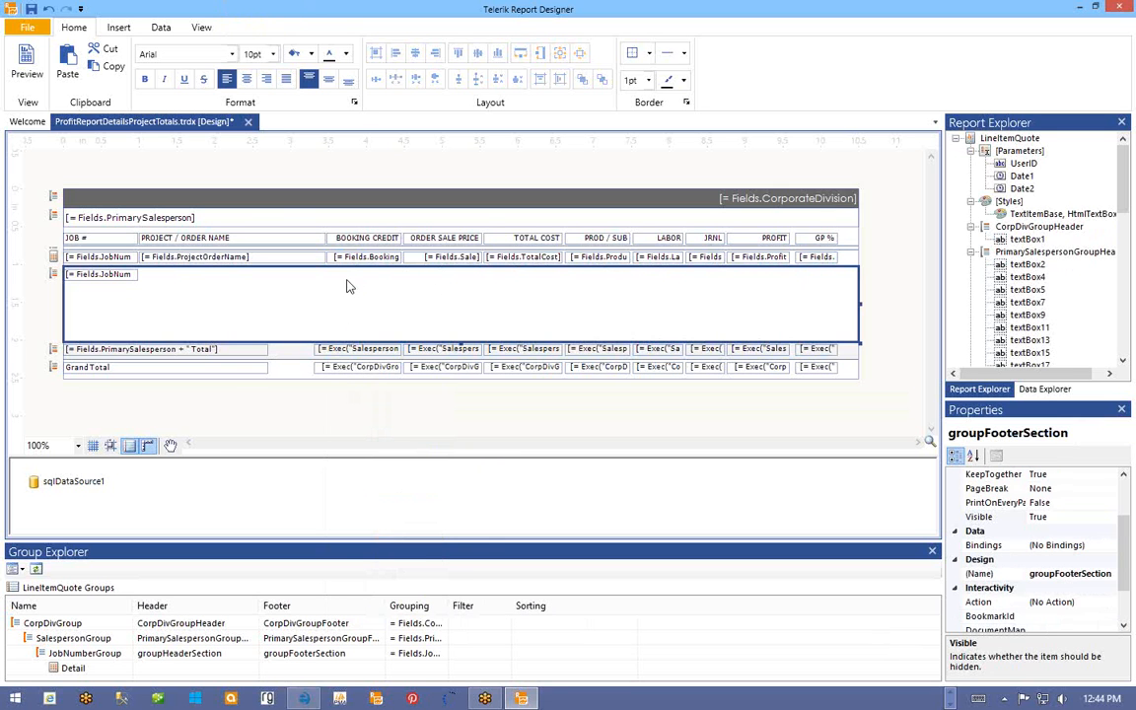
{"action": "right_click", "coordinate": [342, 287]}
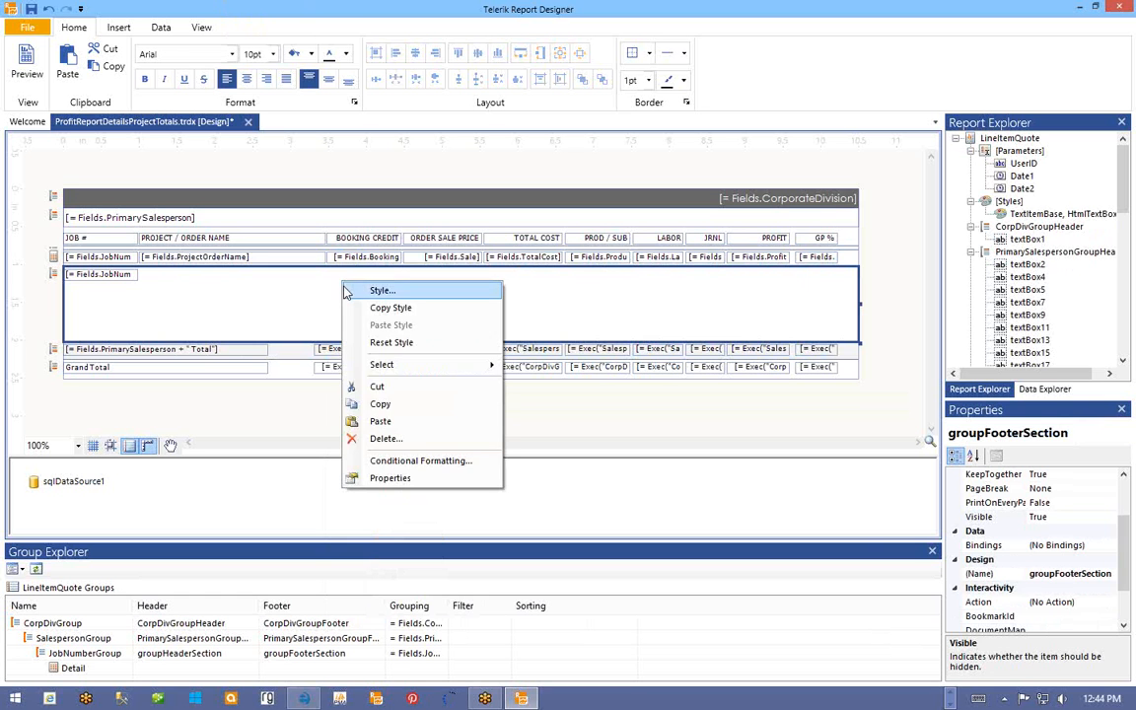
{"action": "left_click", "coordinate": [370, 417]}
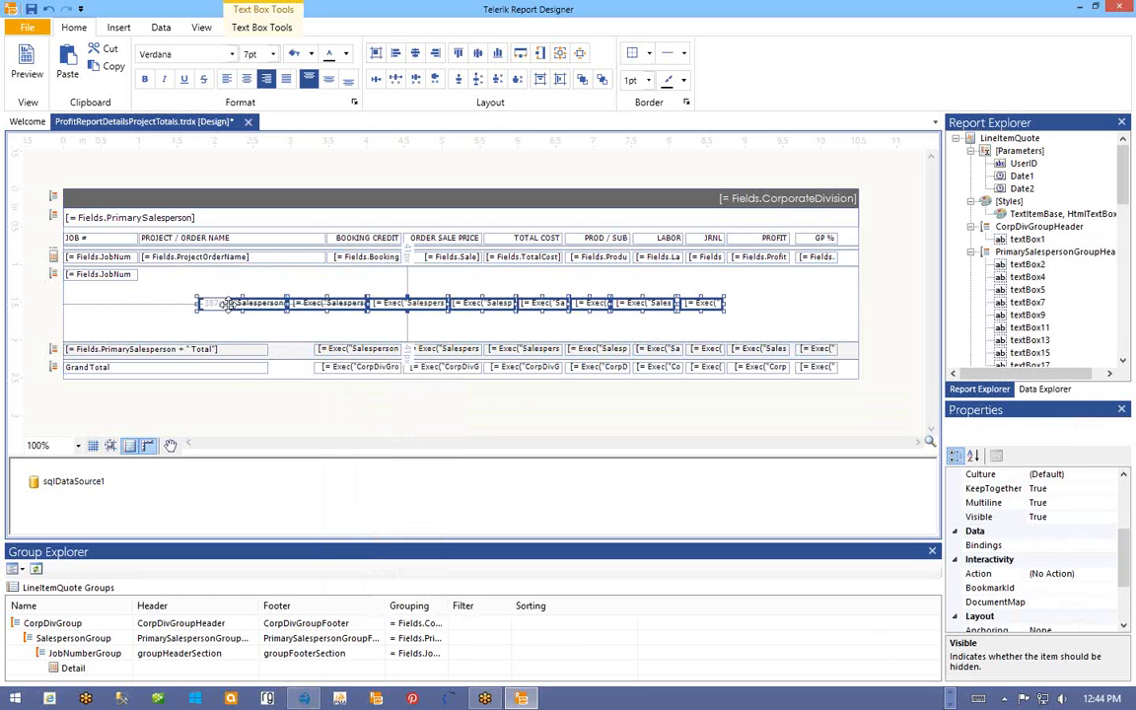
- Align the pasted subtotal row at the footer's top, under the column headings
{"action": "left_click_drag", "start_coordinate": [249, 304], "coordinate": [362, 288]}
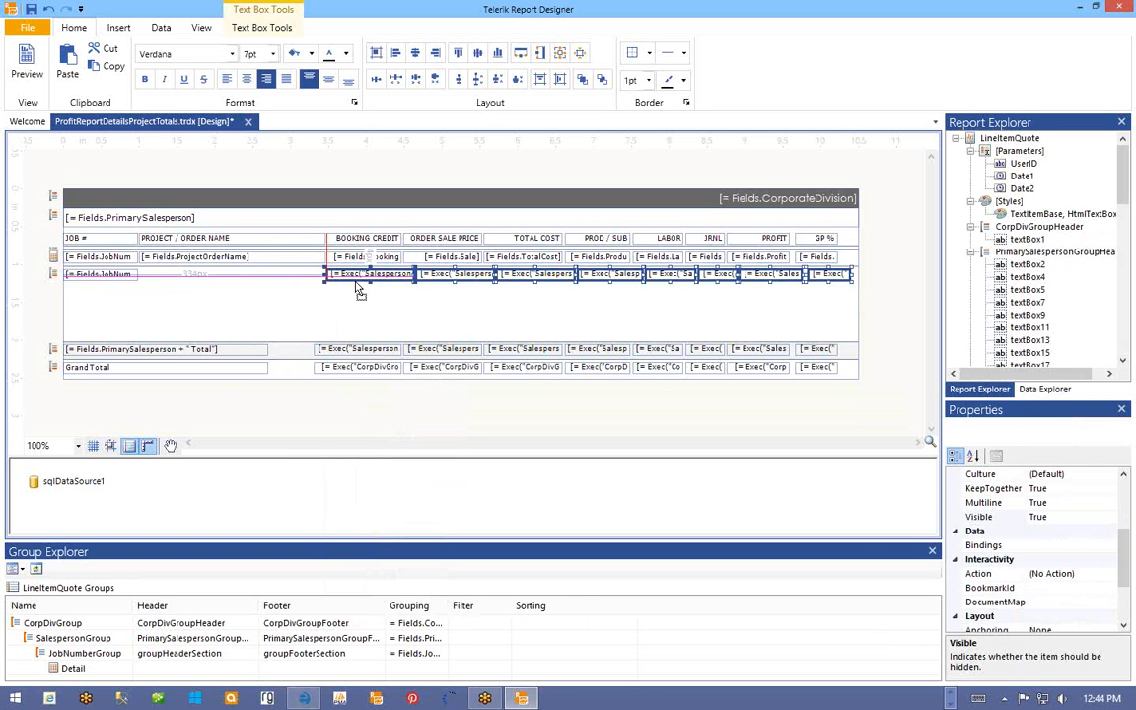
{"action": "left_click_drag", "start_coordinate": [360, 287], "coordinate": [360, 287]}
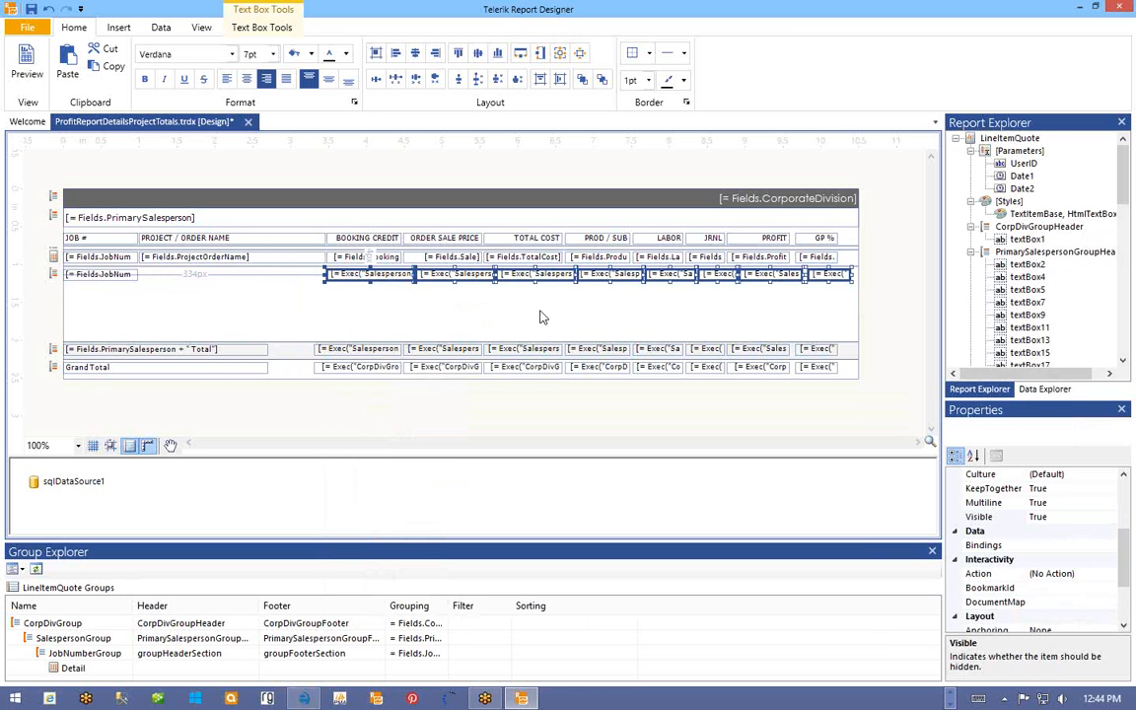
{"action": "left_click", "coordinate": [540, 317]}
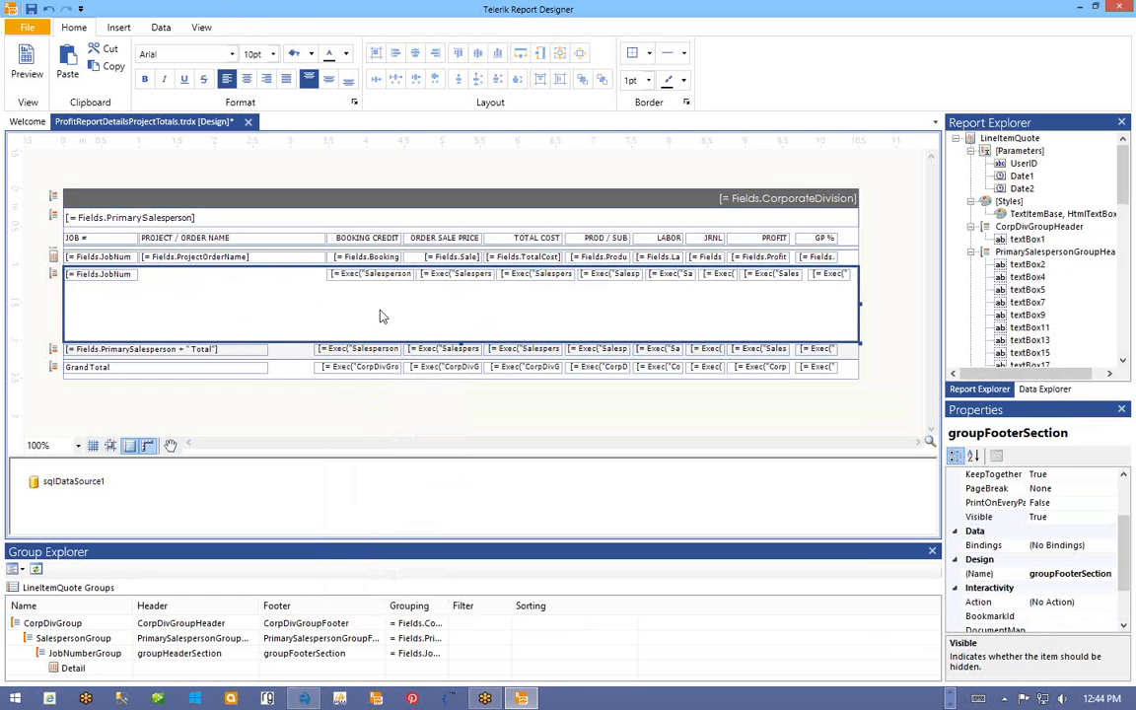
{"action": "left_click_drag", "start_coordinate": [375, 312], "coordinate": [805, 278]}
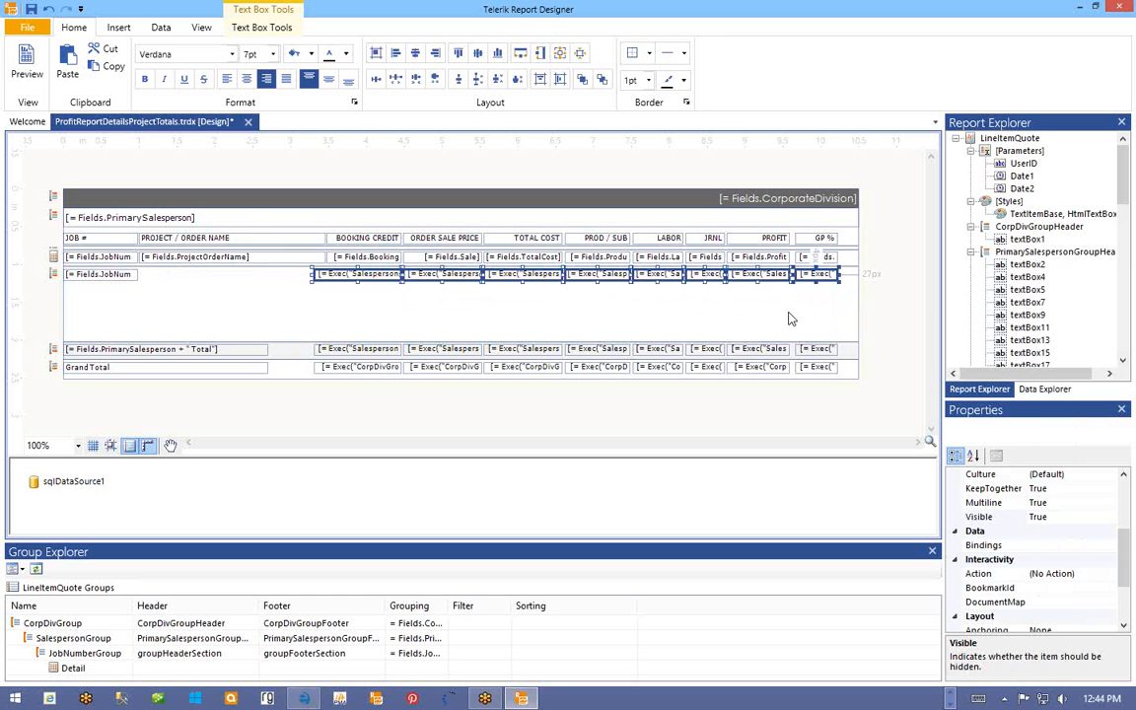
{"action": "left_click", "coordinate": [789, 314]}
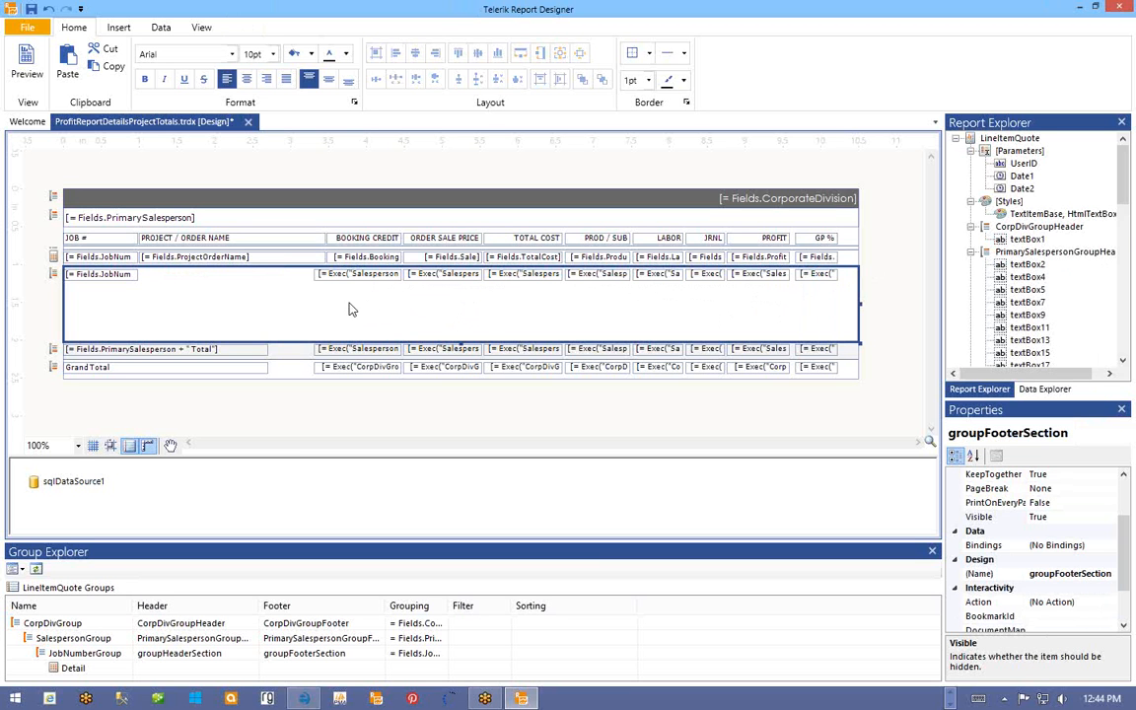
- Delete the PROJECT / ORDER NAME heading and shrink the job-number footer to one 0.28-inch row
{"action": "left_click", "coordinate": [273, 245]}
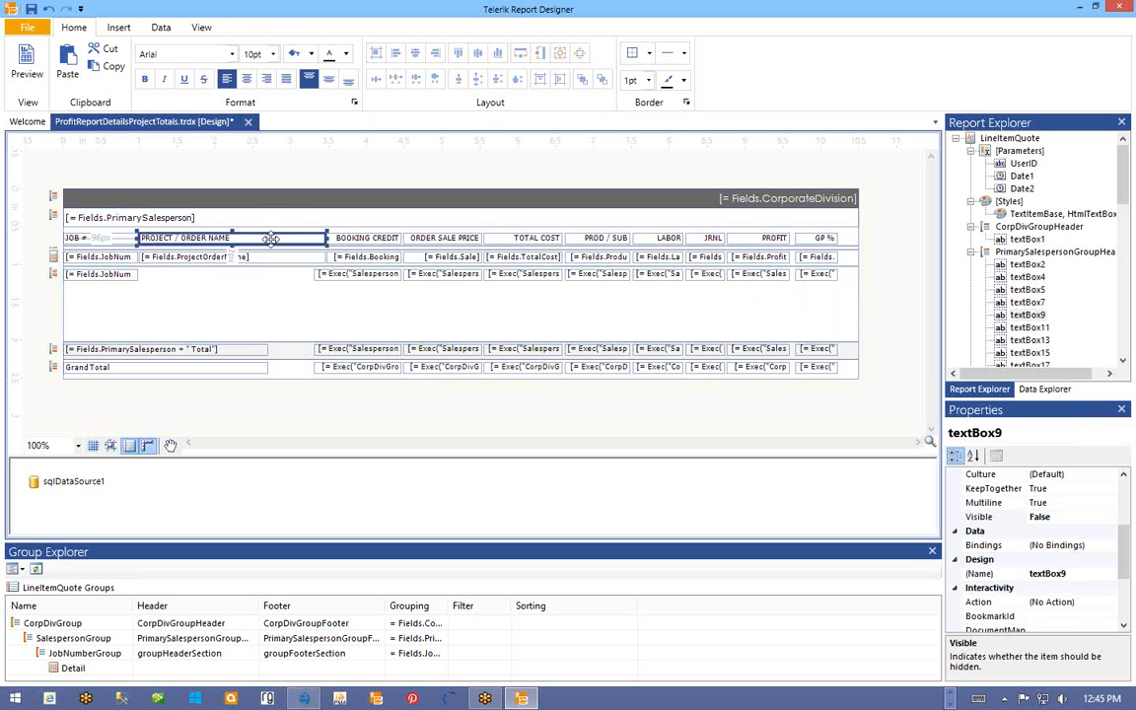
{"action": "key", "text": "Delete"}
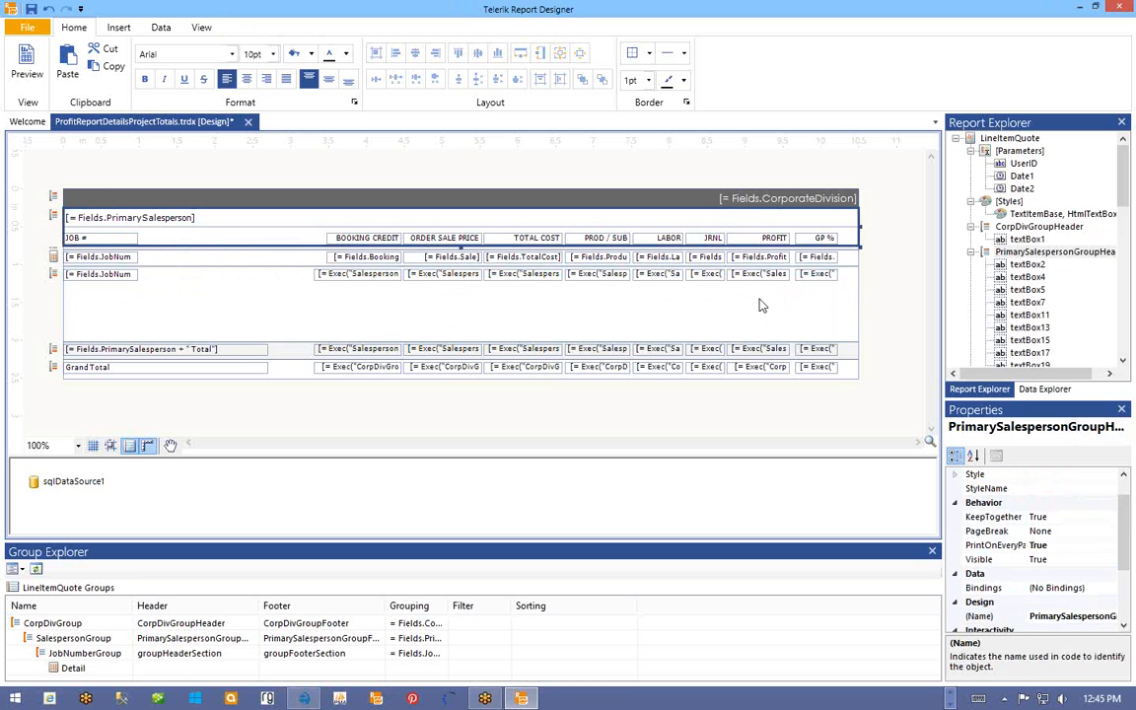
{"action": "left_click", "coordinate": [240, 290]}
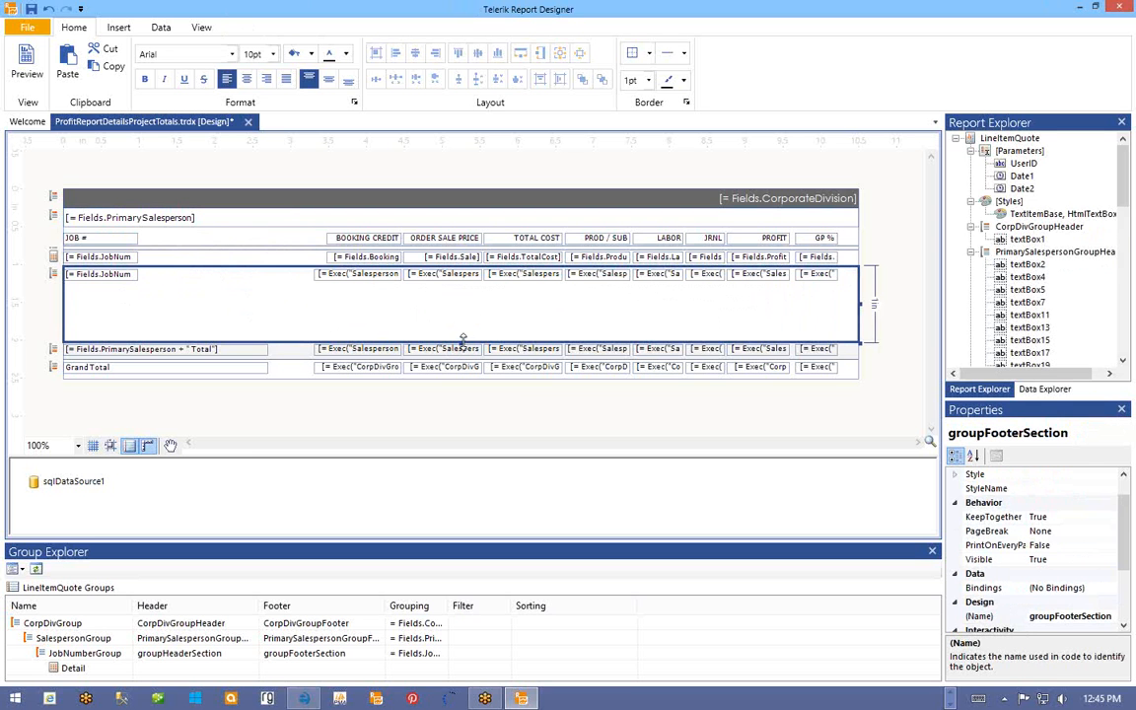
{"action": "left_click_drag", "start_coordinate": [462, 338], "coordinate": [457, 281]}
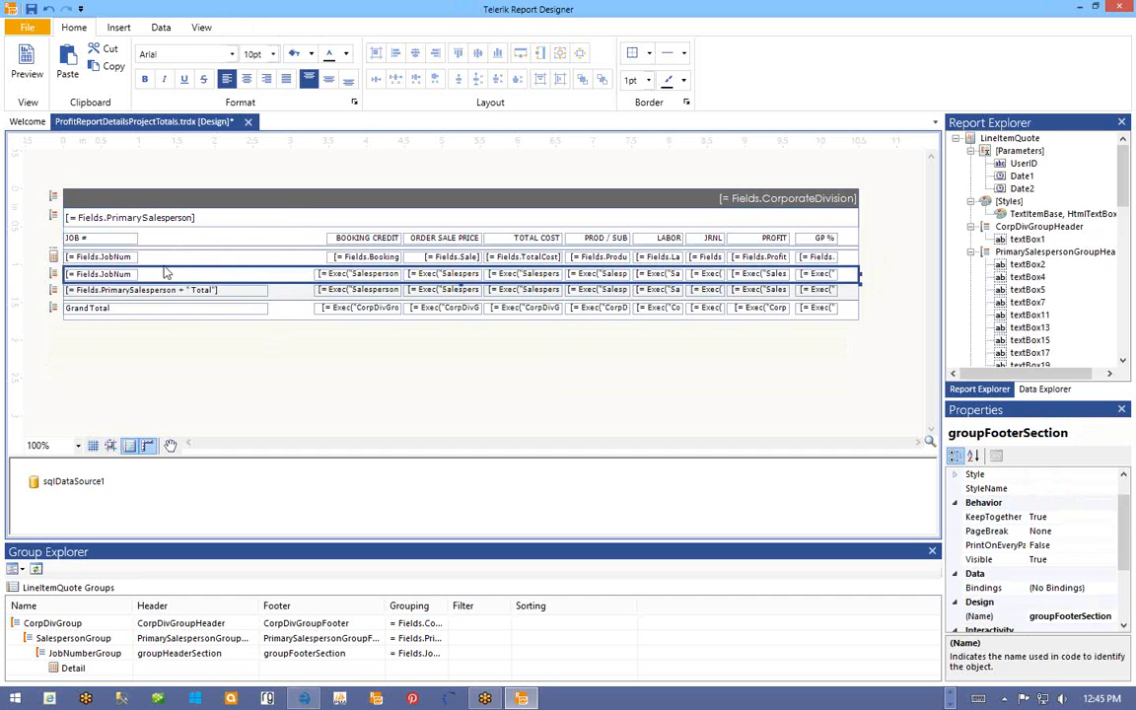
- Change the Booking Credit subtotal's Exec scope from SalespersonGroup to JobNumberGroup
{"action": "left_click", "coordinate": [352, 274]}
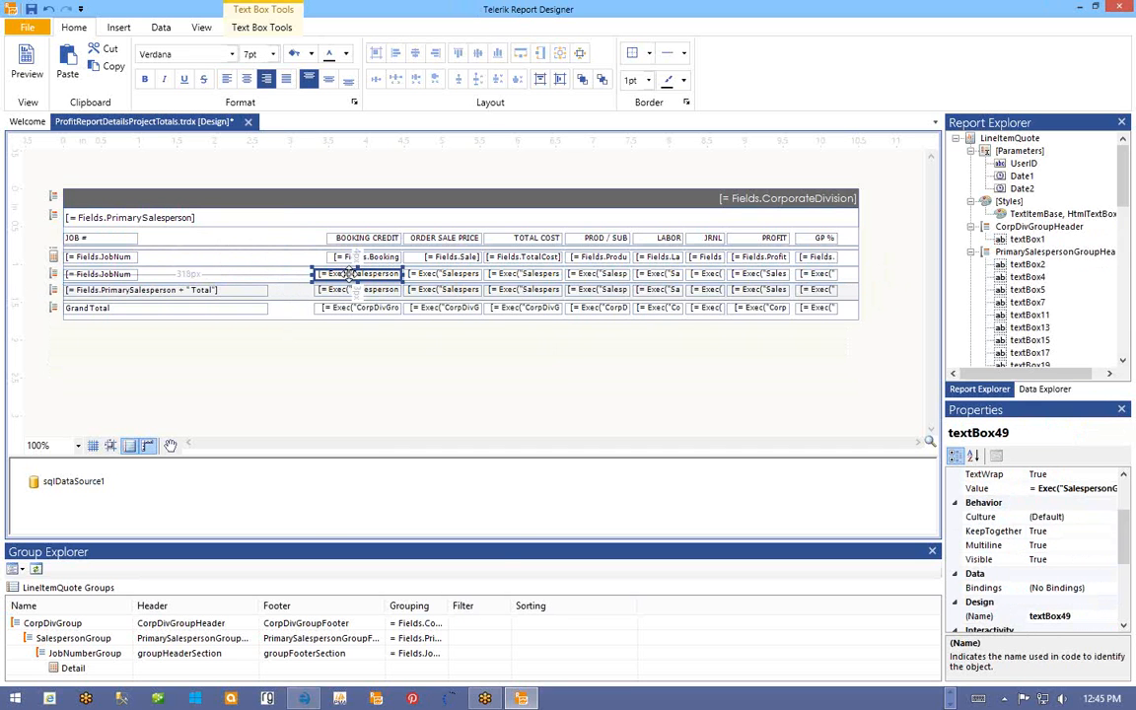
{"action": "right_click", "coordinate": [351, 275]}
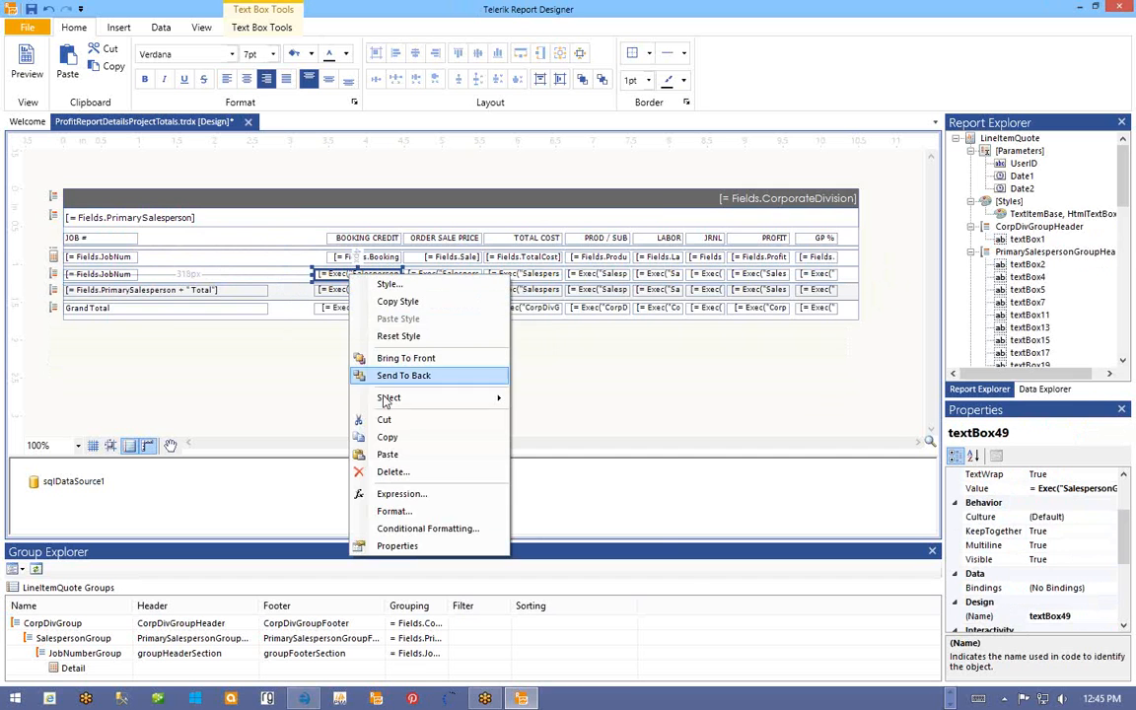
{"action": "left_click", "coordinate": [360, 493]}
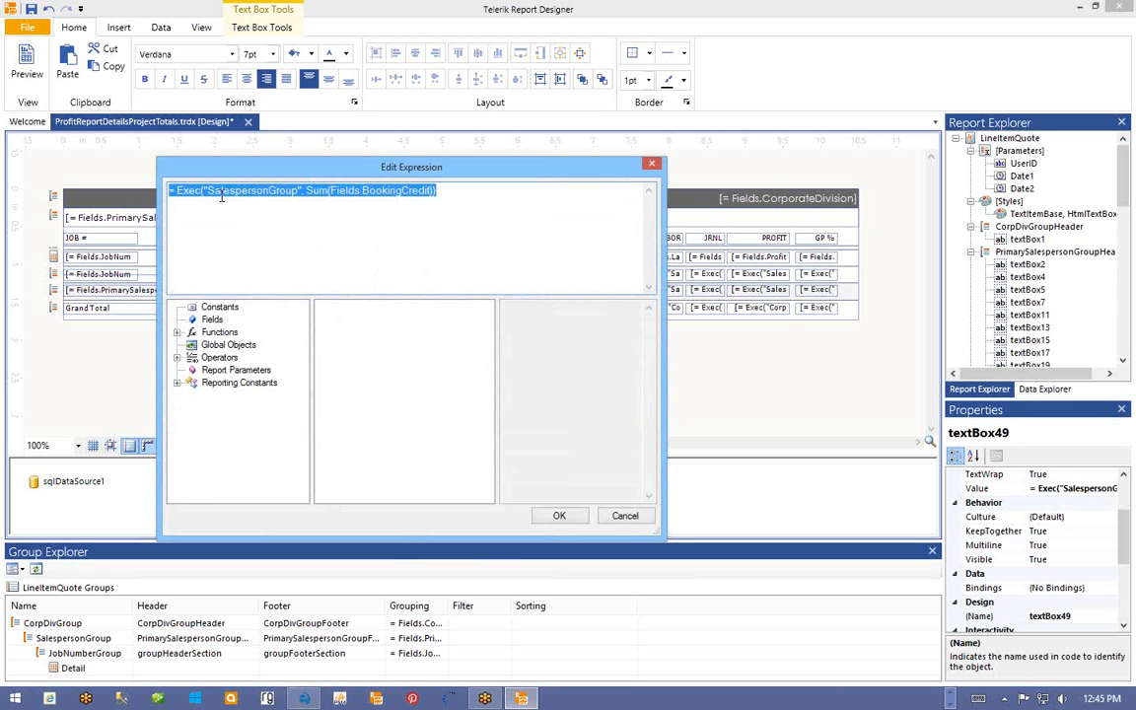
{"action": "left_click_drag", "start_coordinate": [208, 190], "coordinate": [267, 193]}
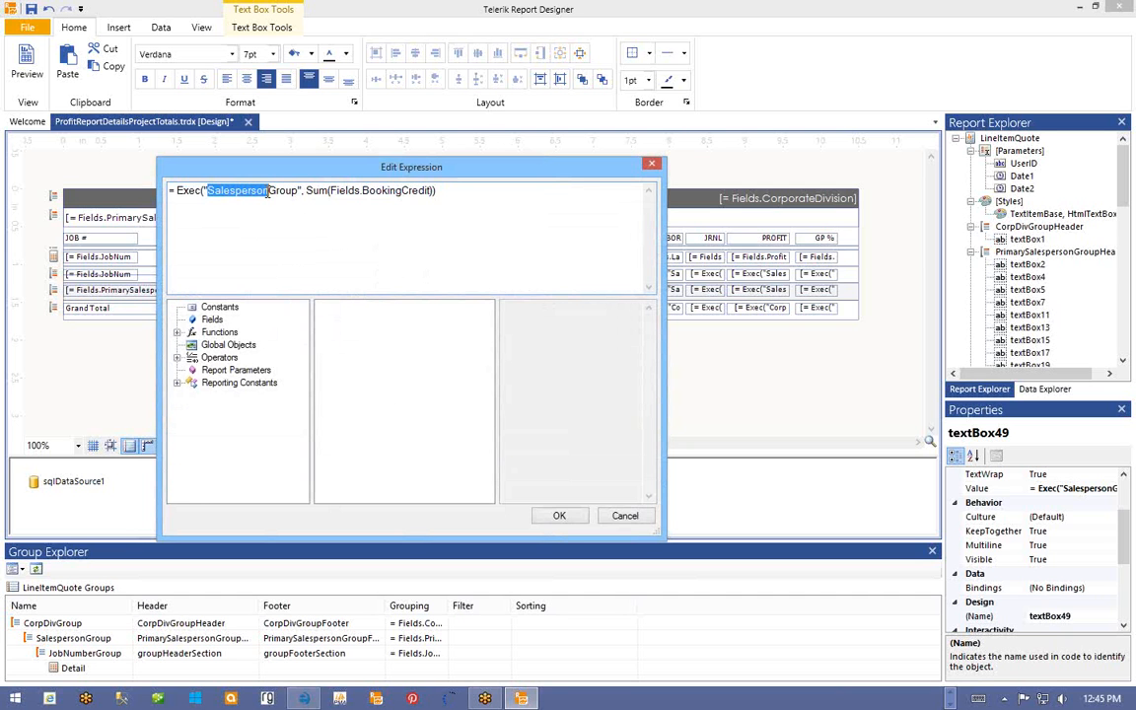
{"action": "type", "text": "JobNumb"}
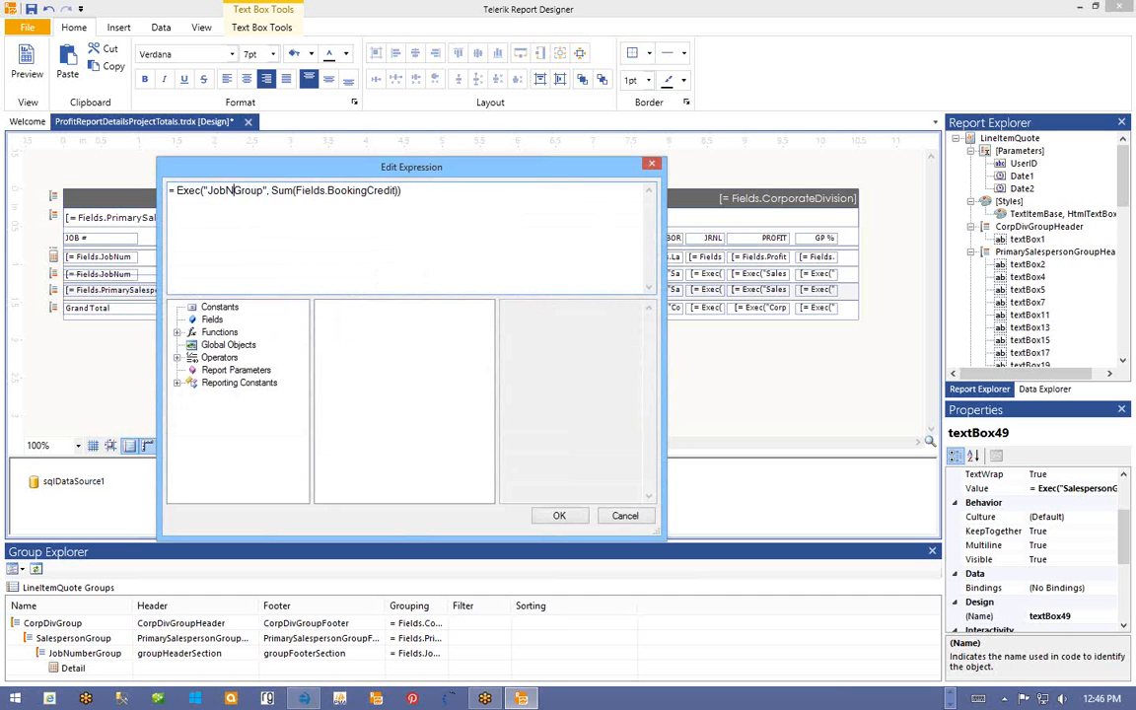
{"action": "type", "text": "er"}
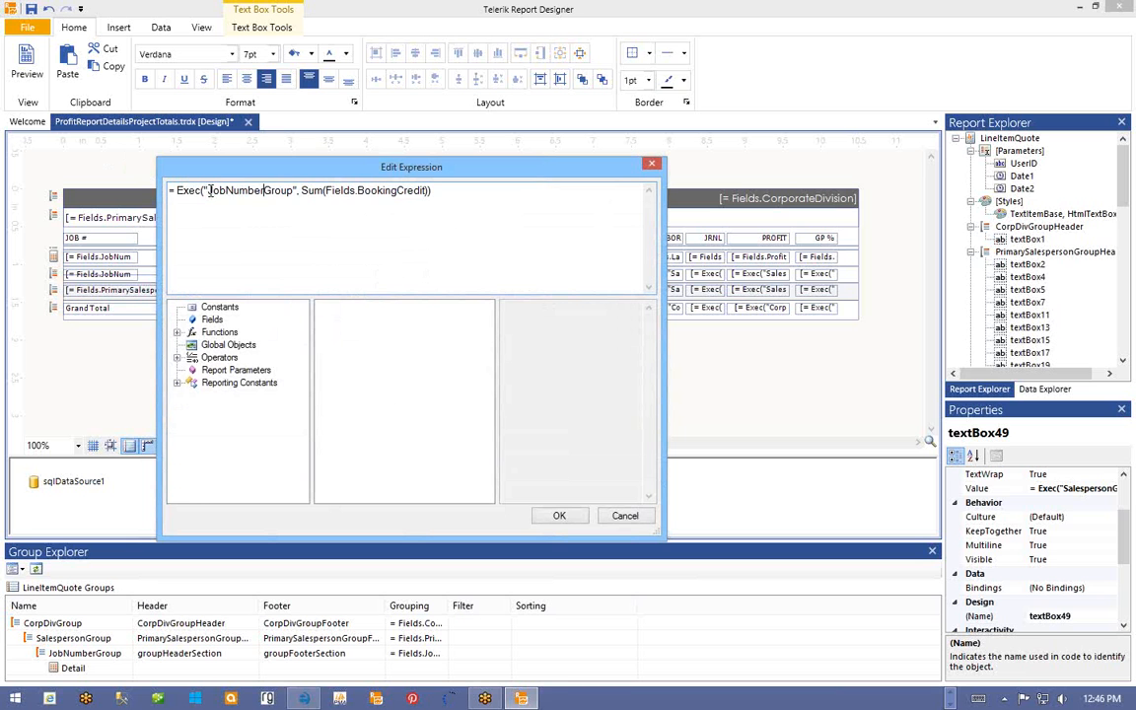
{"action": "left_click_drag", "start_coordinate": [207, 191], "coordinate": [295, 191]}
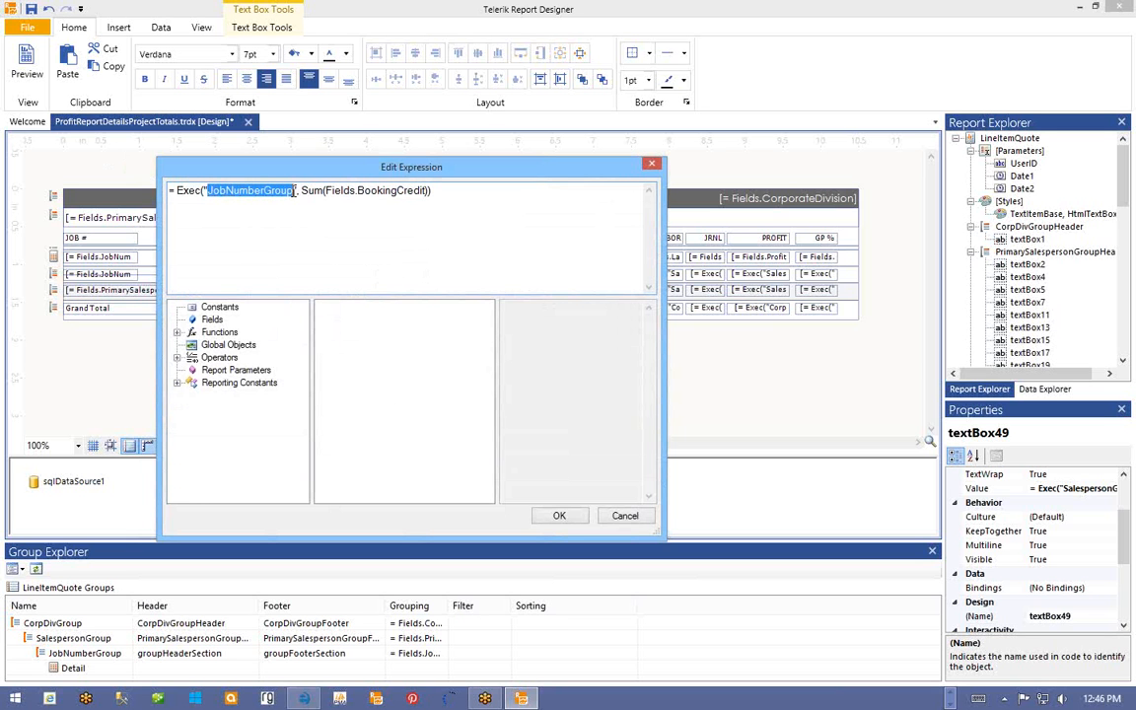
{"action": "right_click", "coordinate": [223, 195]}
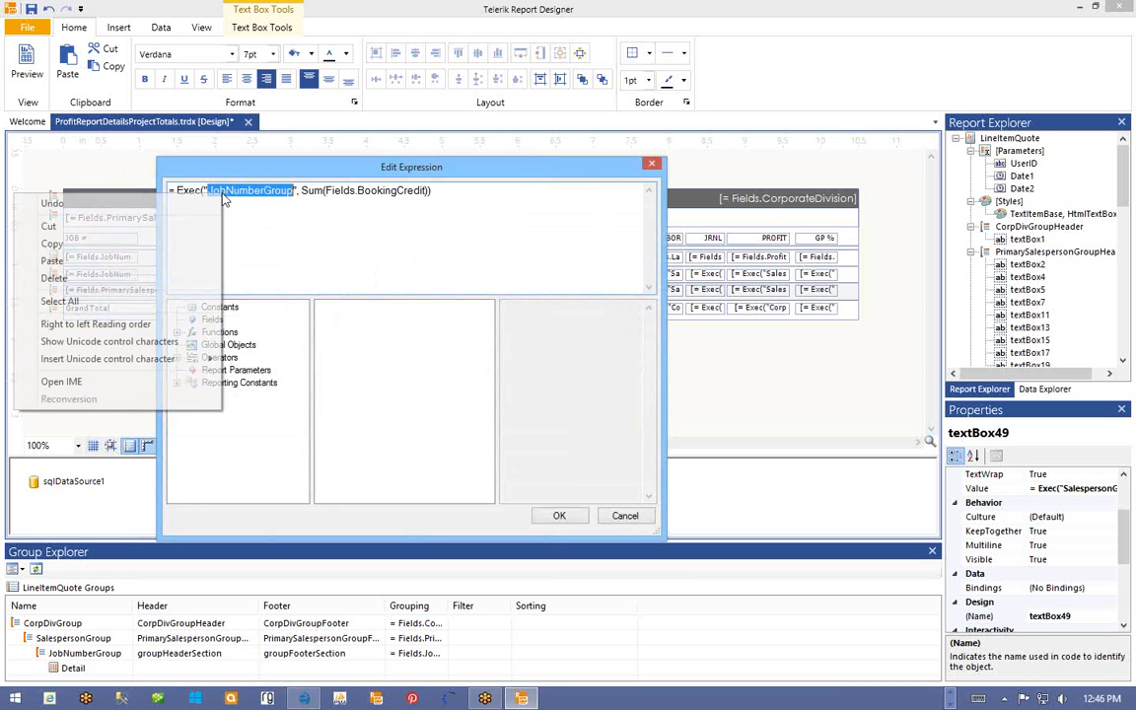
{"action": "left_click", "coordinate": [162, 246]}
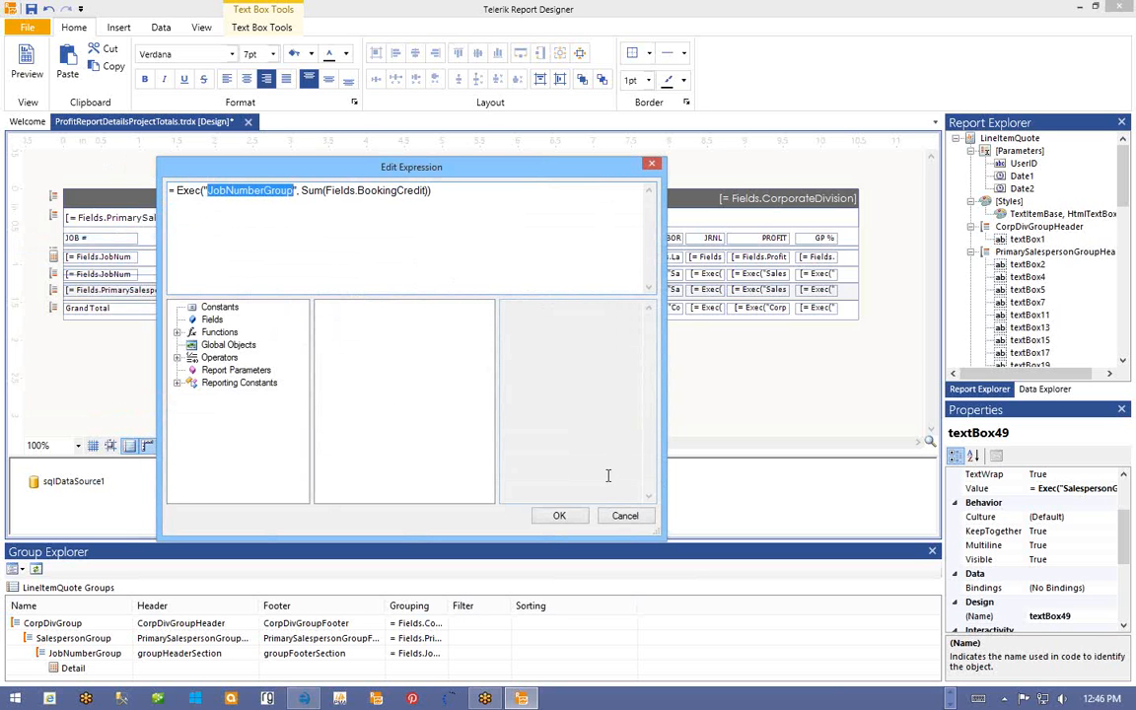
{"action": "left_click", "coordinate": [559, 515]}
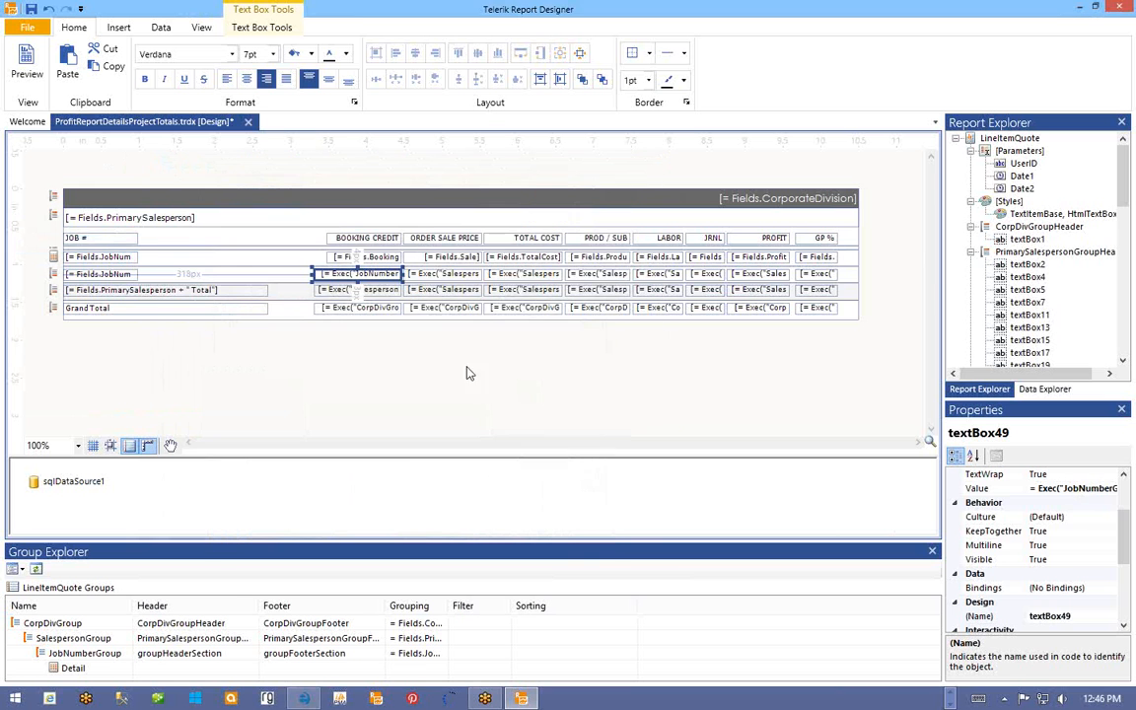
- Rescope the Sale and TOTAL COST subtotal expressions from SalespersonGroup to JobNumberGroup
{"action": "right_click", "coordinate": [412, 279]}
{"action": "left_click", "coordinate": [464, 498]}
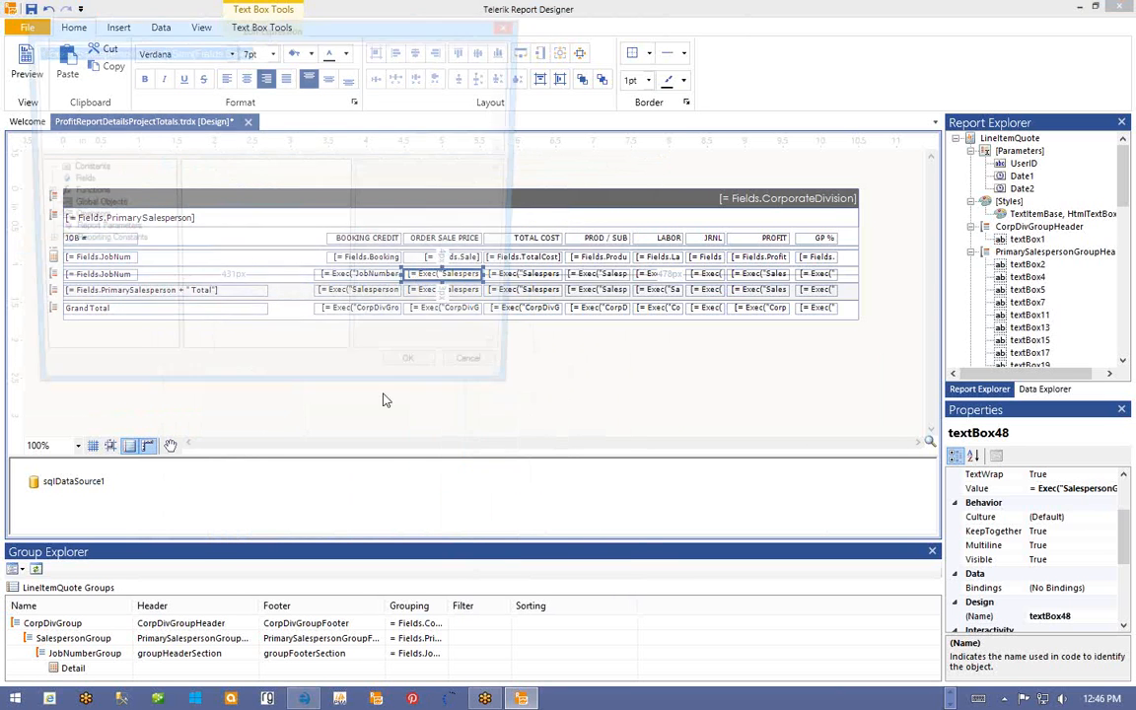
{"action": "left_click_drag", "start_coordinate": [67, 51], "coordinate": [158, 51]}
{"action": "type", "text": "JobNumberGroup"}
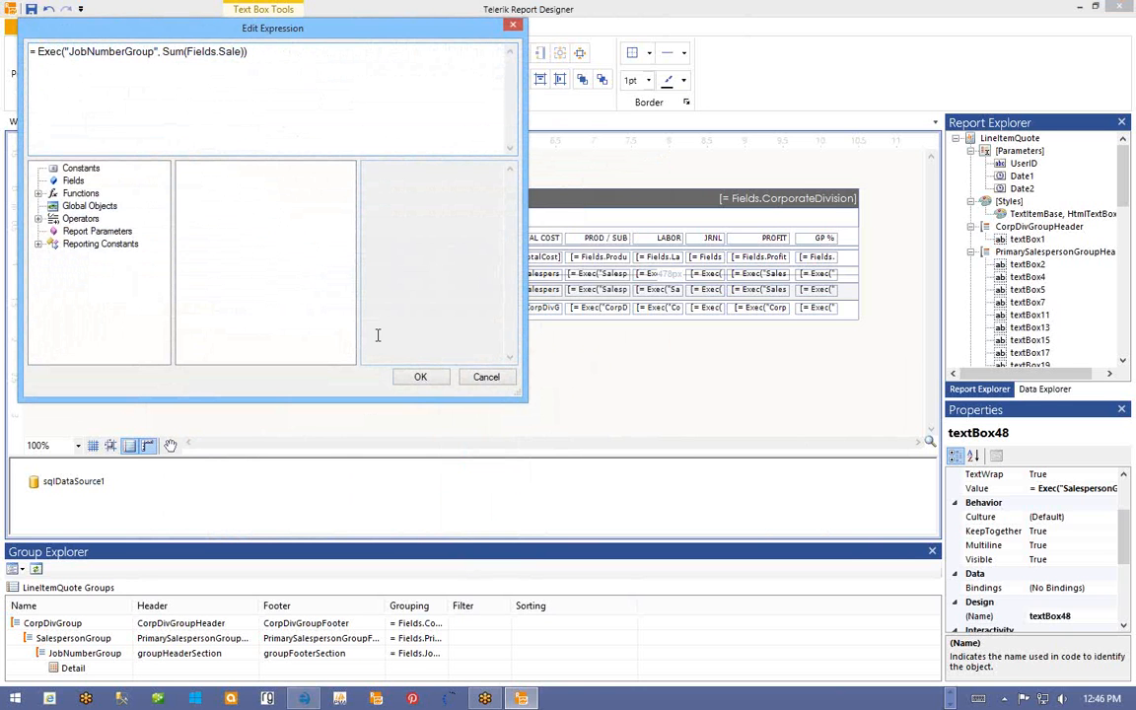
{"action": "left_click", "coordinate": [421, 378]}
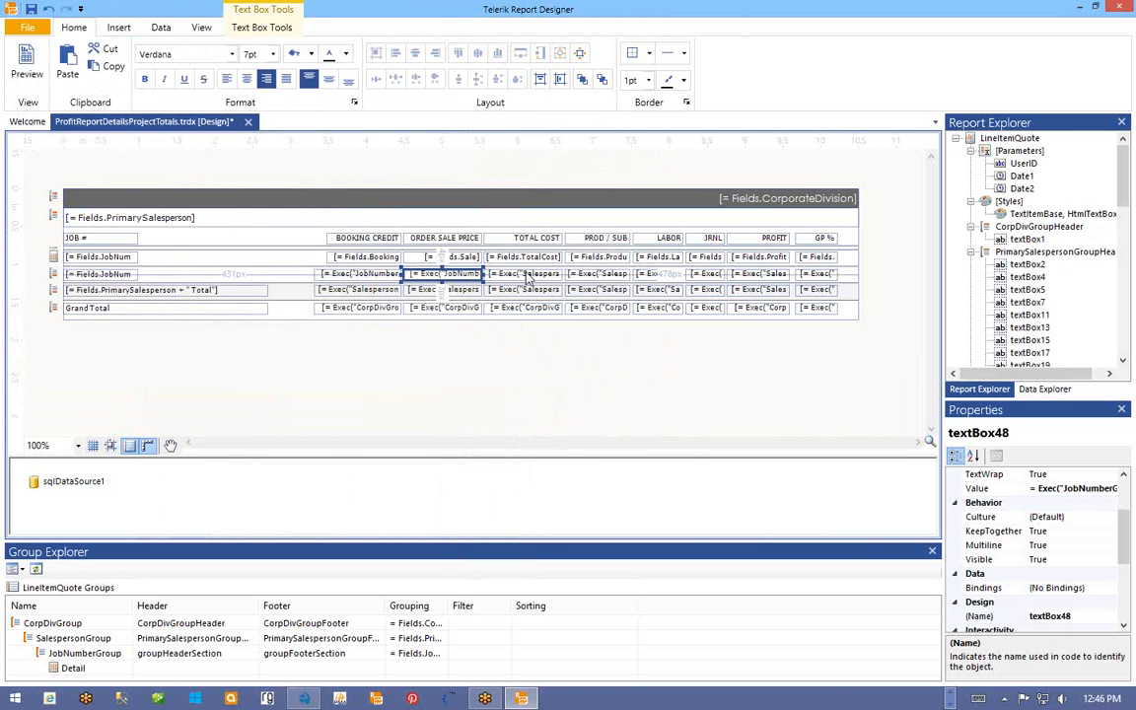
{"action": "right_click", "coordinate": [529, 275]}
{"action": "left_click", "coordinate": [582, 492]}
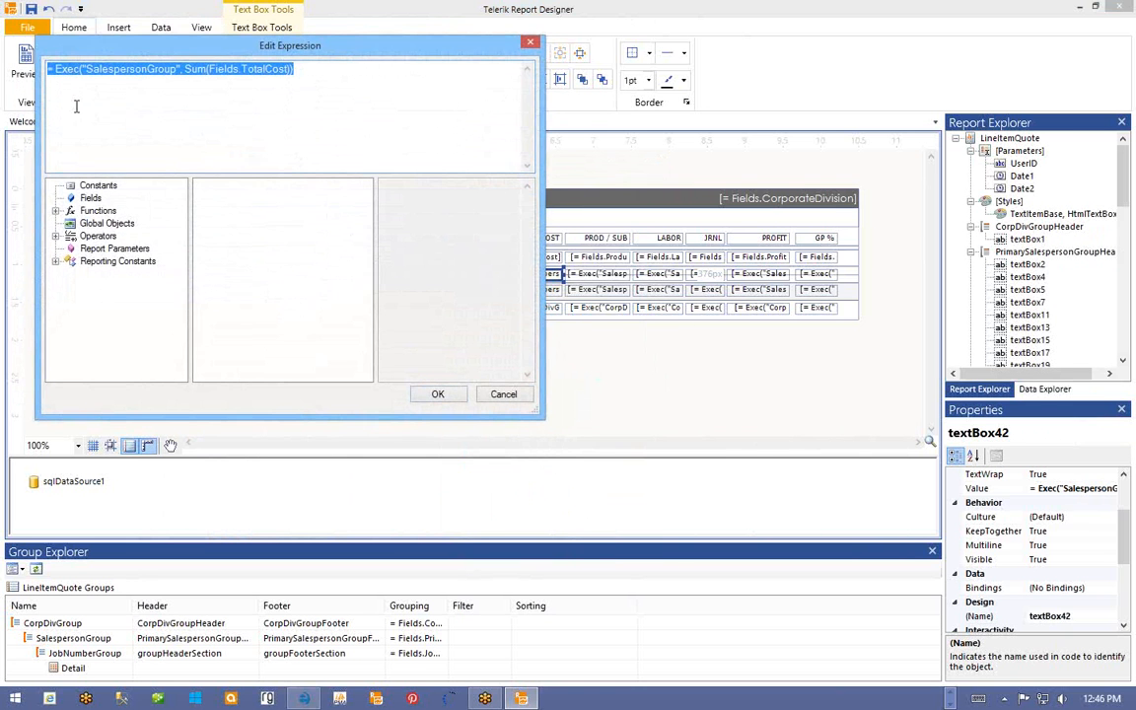
{"action": "left_click_drag", "start_coordinate": [87, 69], "coordinate": [165, 69]}
{"action": "type", "text": "JobNumberGroup"}
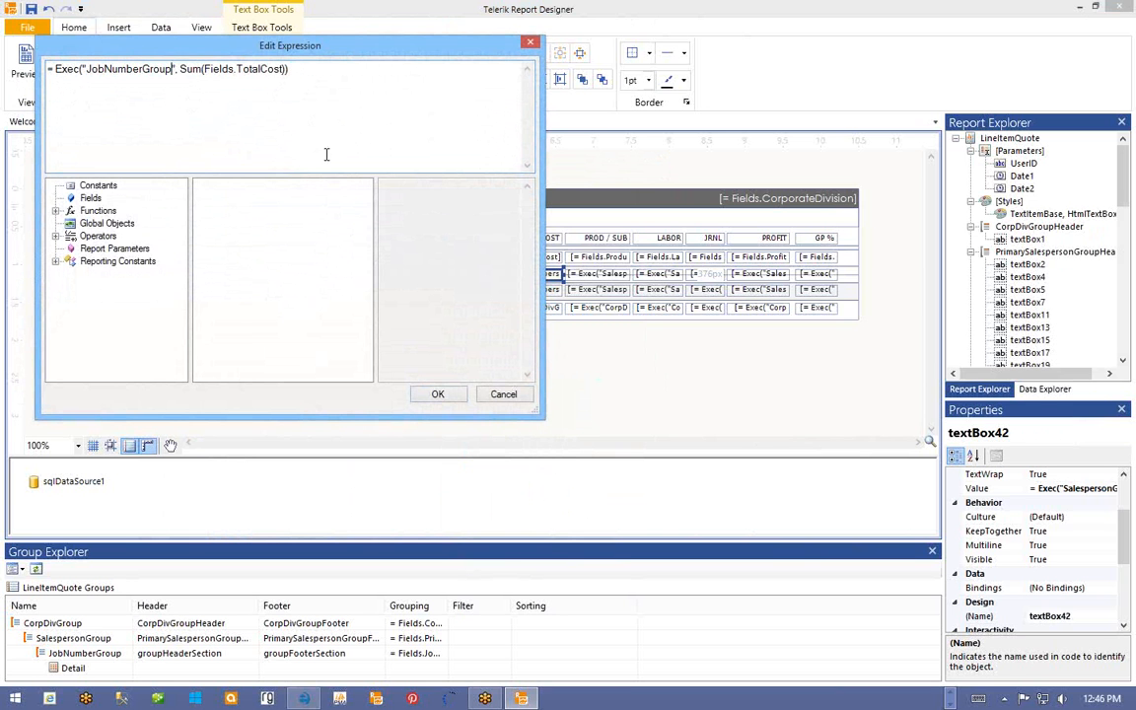
{"action": "left_click", "coordinate": [438, 393]}
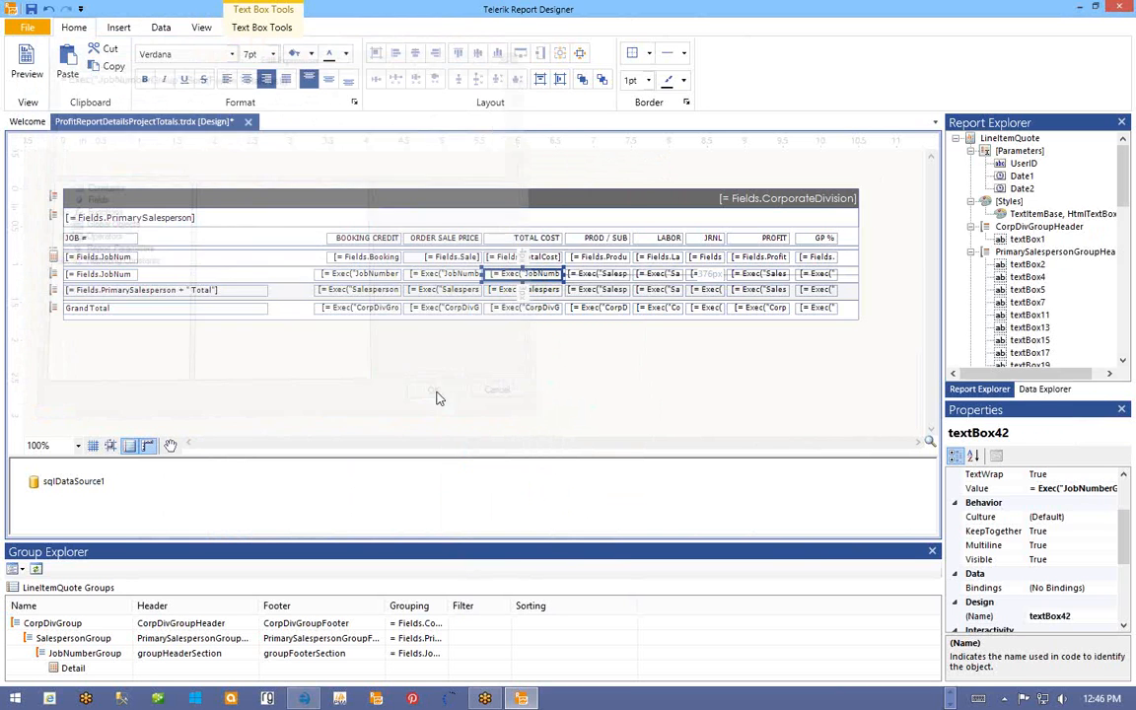
- Switch the PROD / SUB and LABOR subtotal expressions to the JobNumberGroup scope
{"action": "right_click", "coordinate": [583, 276]}
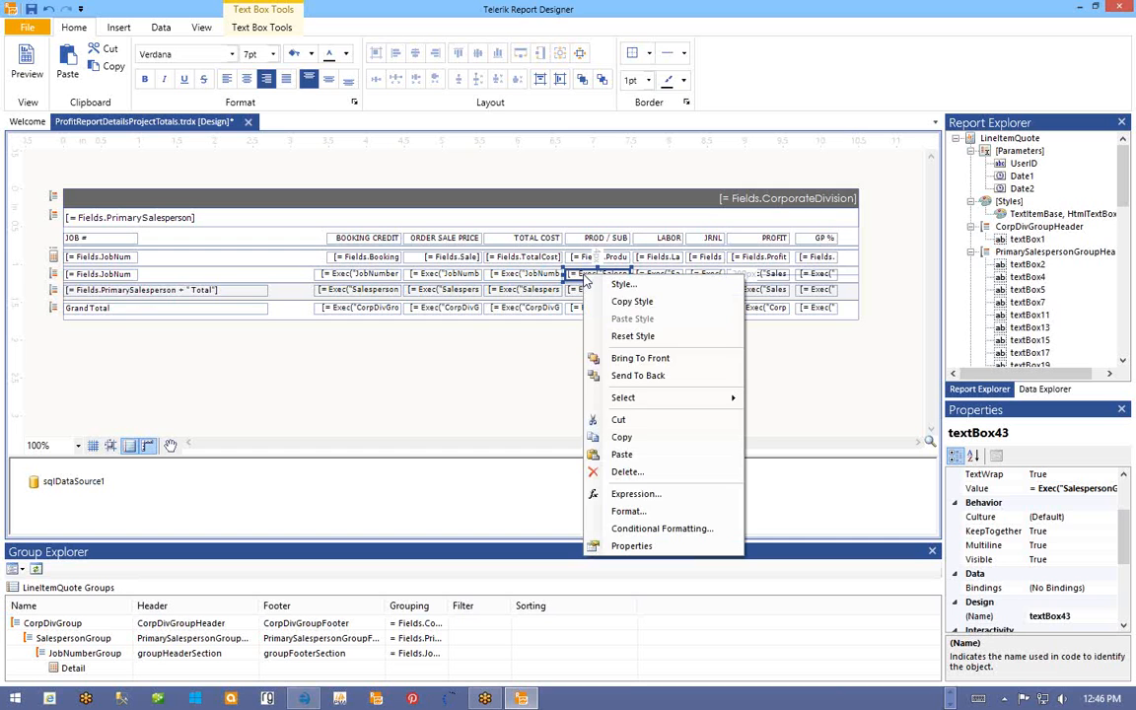
{"action": "left_click", "coordinate": [636, 493]}
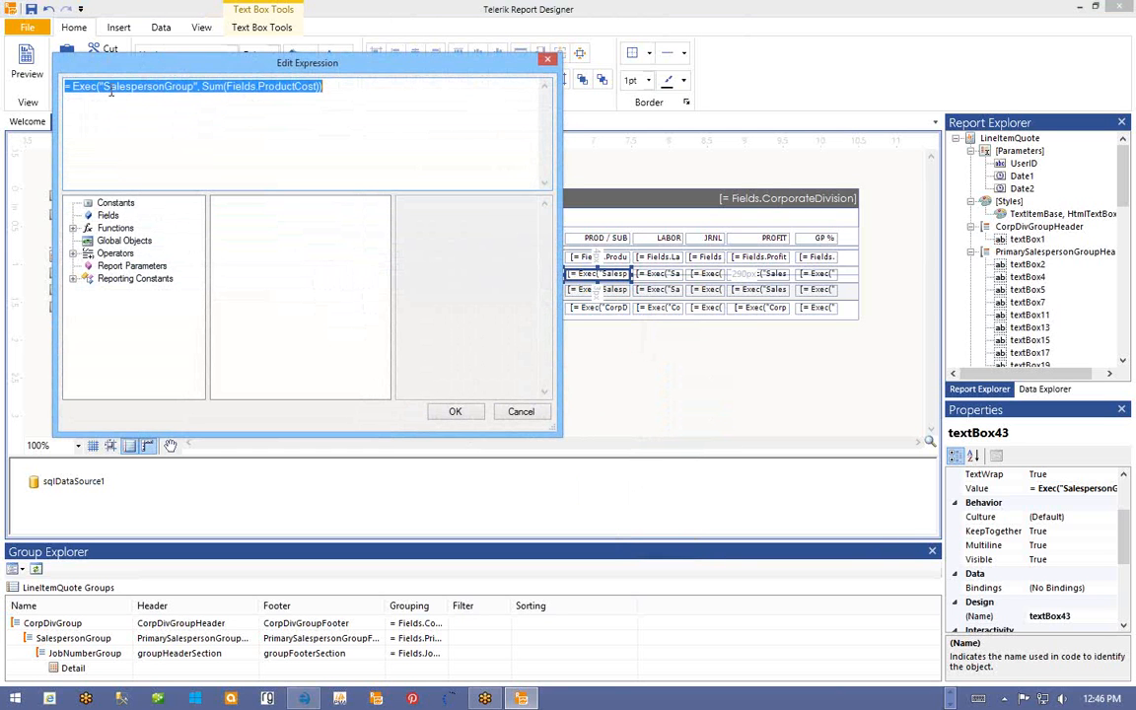
{"action": "left_click_drag", "start_coordinate": [103, 86], "coordinate": [194, 87]}
{"action": "key", "text": "ctrl+v"}
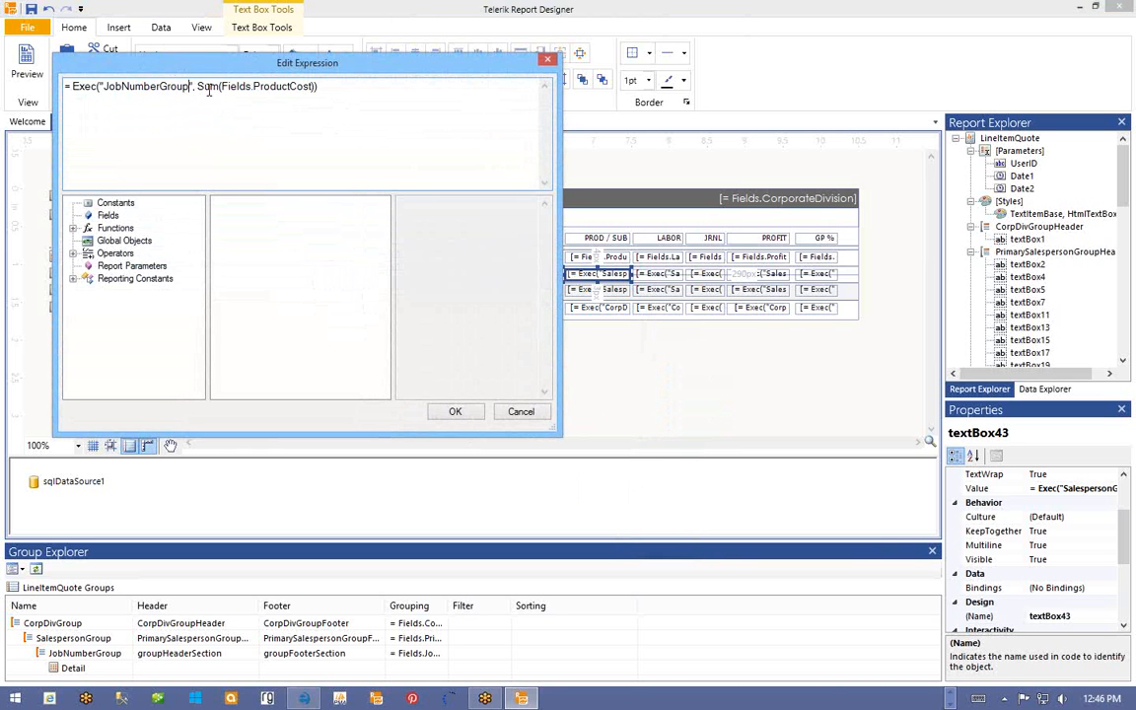
{"action": "left_click", "coordinate": [448, 411]}
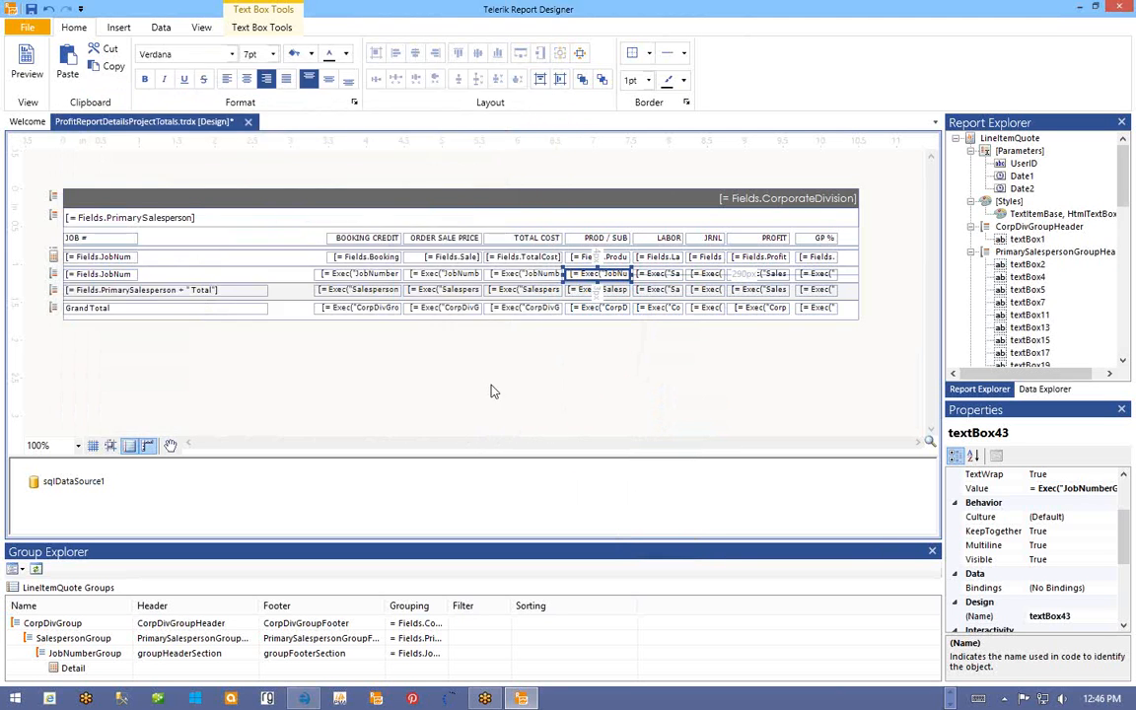
{"action": "right_click", "coordinate": [655, 275]}
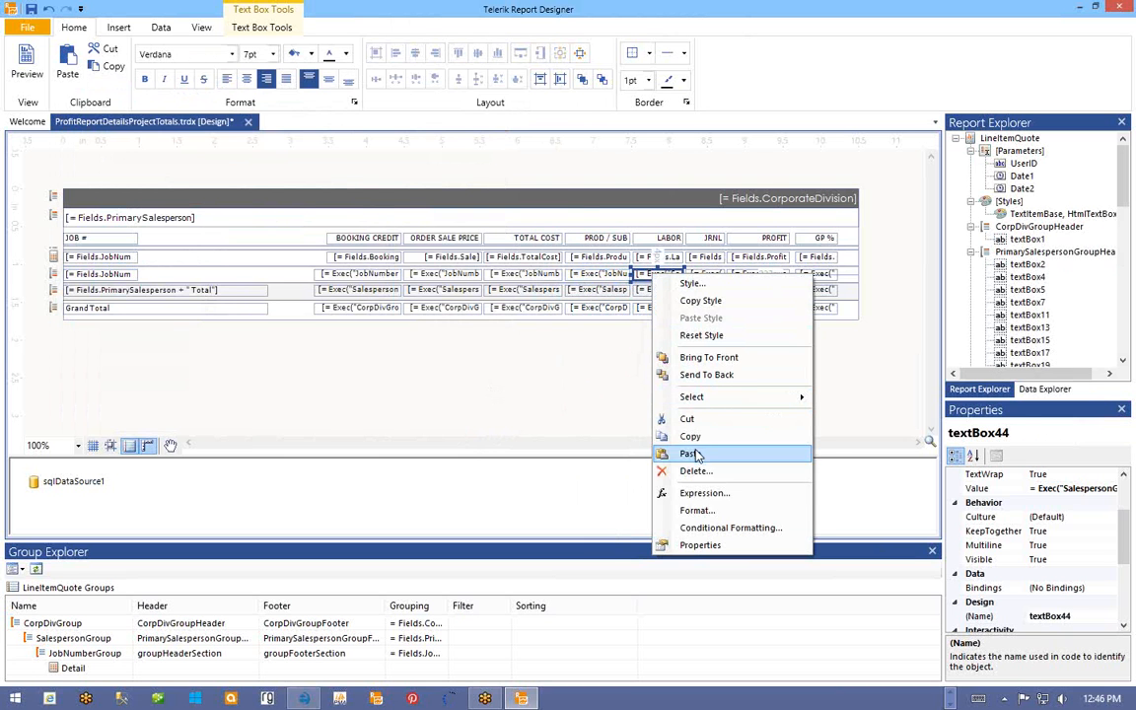
{"action": "left_click", "coordinate": [695, 496]}
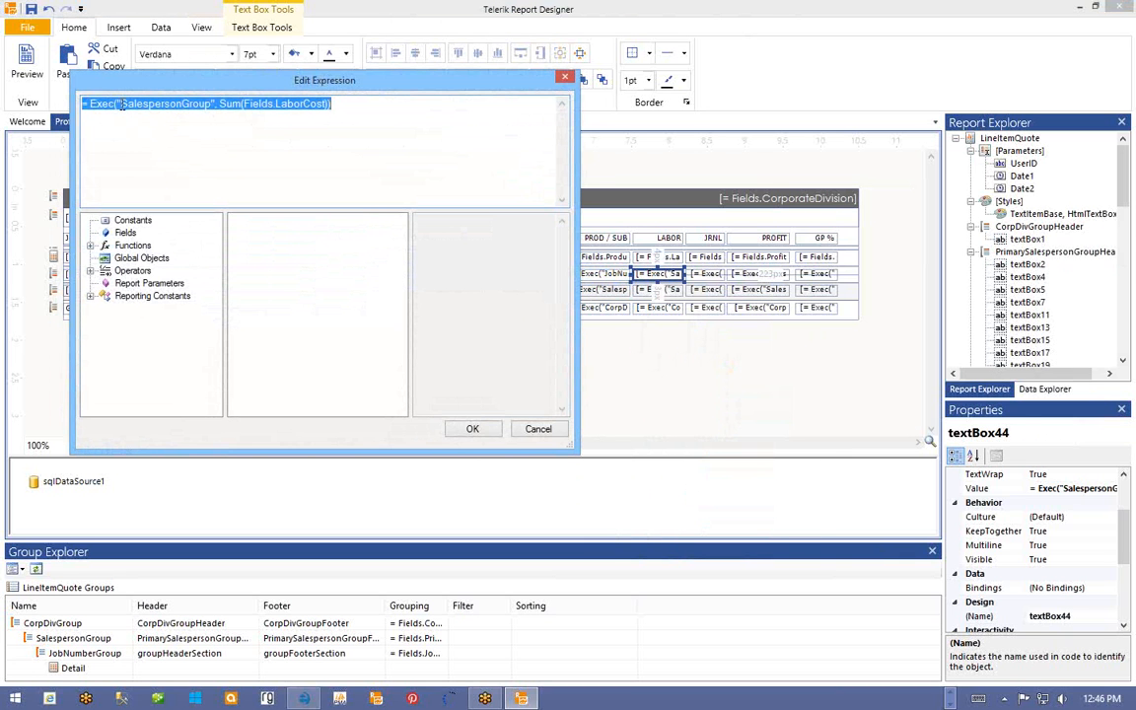
{"action": "left_click_drag", "start_coordinate": [120, 102], "coordinate": [211, 113]}
{"action": "key", "text": "ctrl+v"}
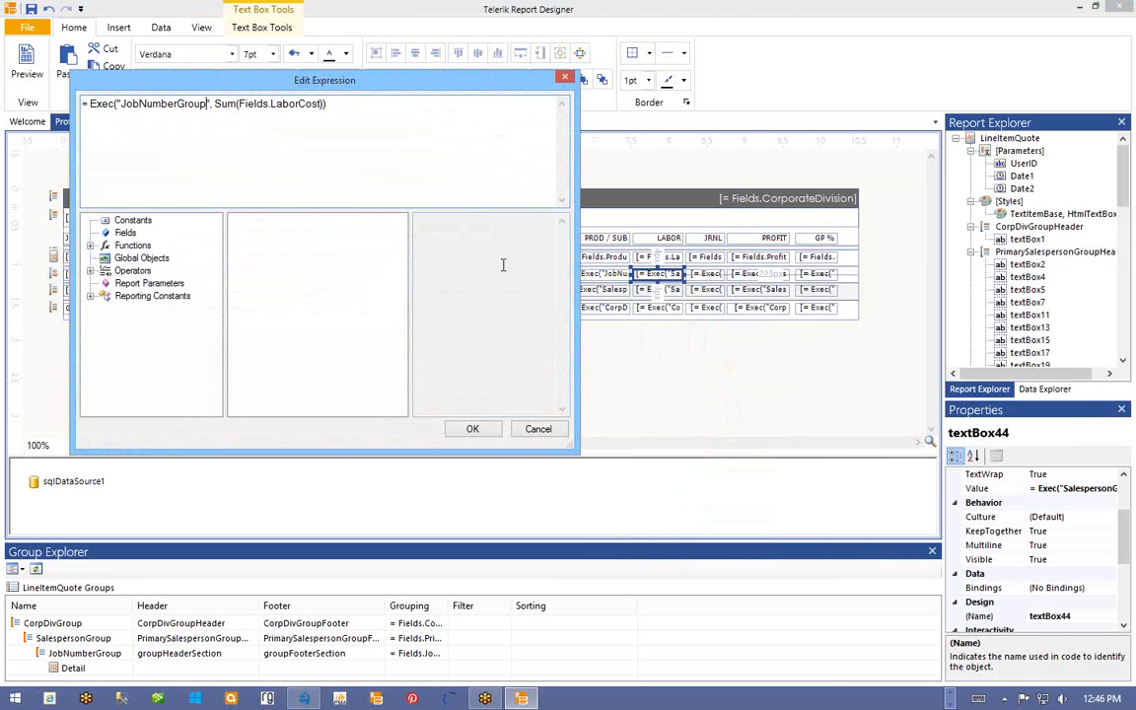
{"action": "left_click", "coordinate": [473, 430]}
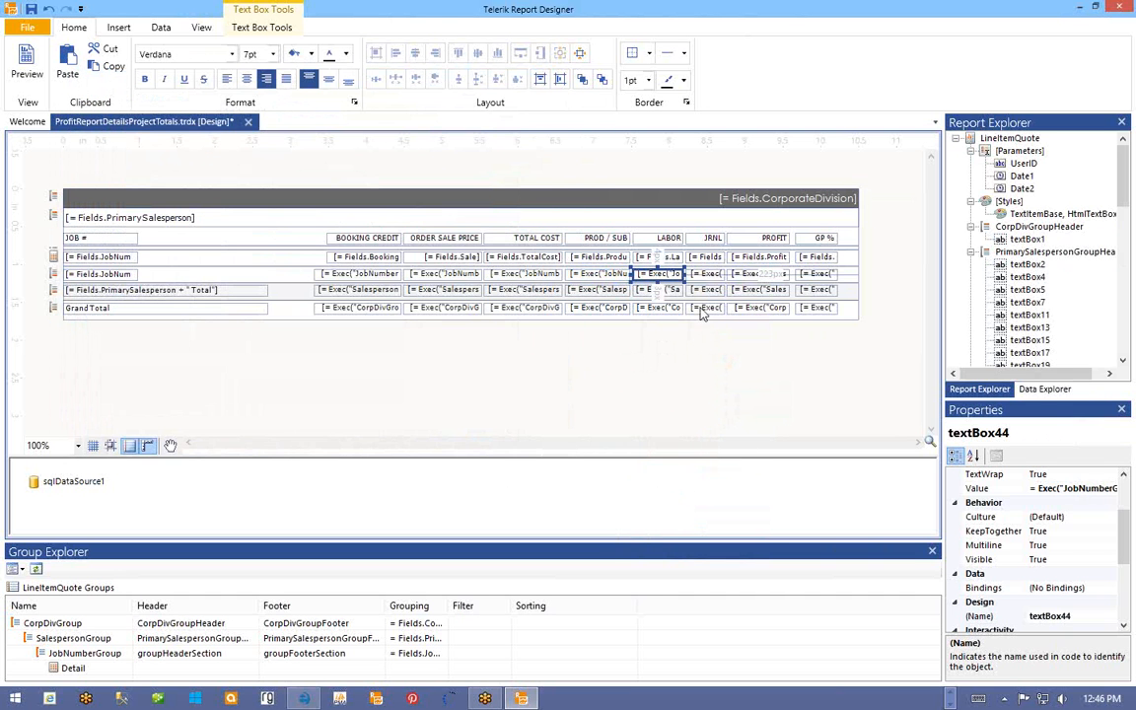
- Switch the JRNL subtotal expression from SalespersonGroup to JobNumberGroup
{"action": "left_click", "coordinate": [701, 276]}
{"action": "right_click", "coordinate": [701, 278]}
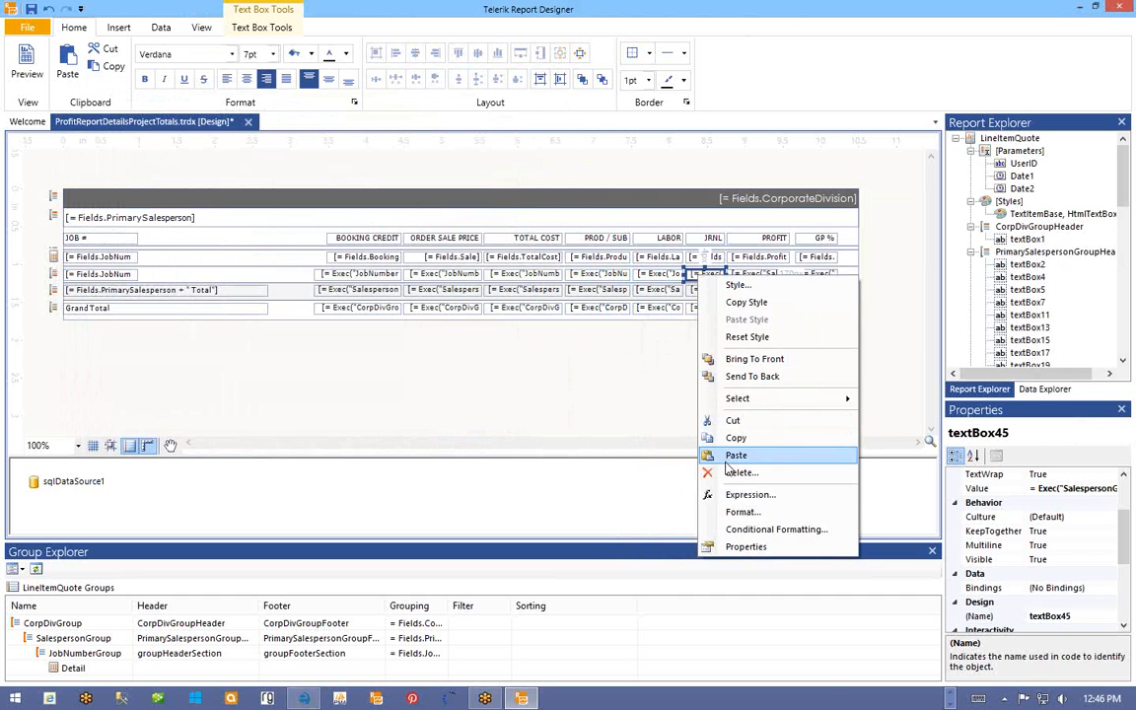
{"action": "left_click", "coordinate": [728, 494]}
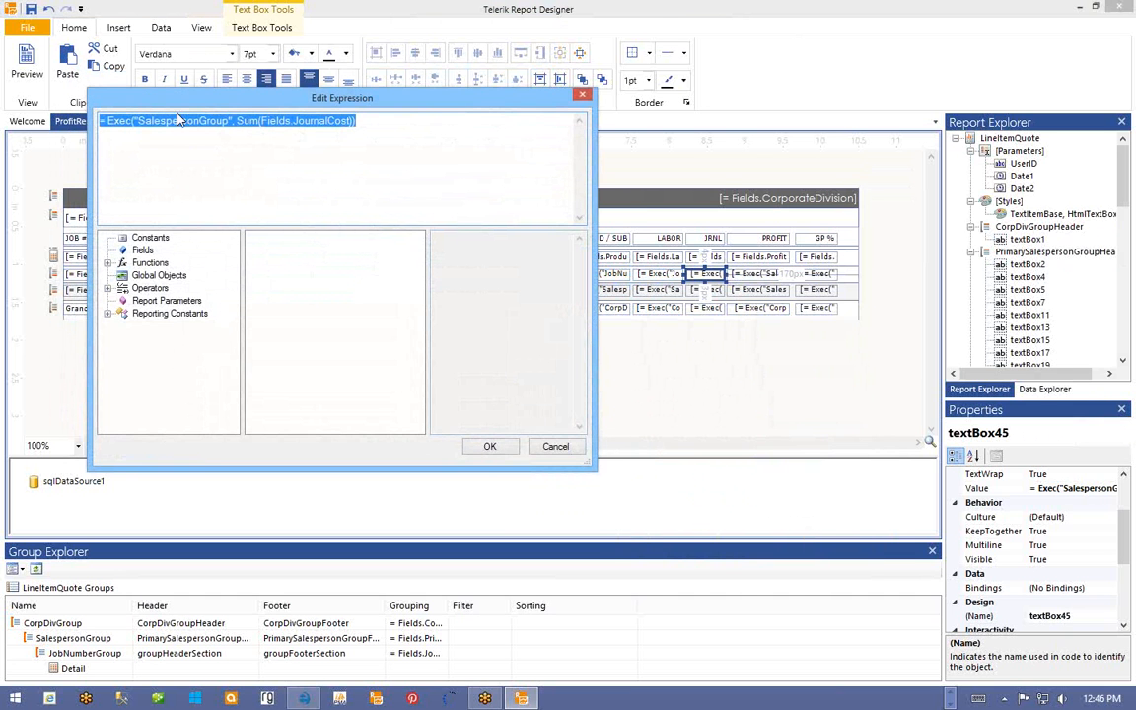
{"action": "left_click", "coordinate": [138, 121]}
{"action": "left_click_drag", "start_coordinate": [138, 121], "coordinate": [226, 122]}
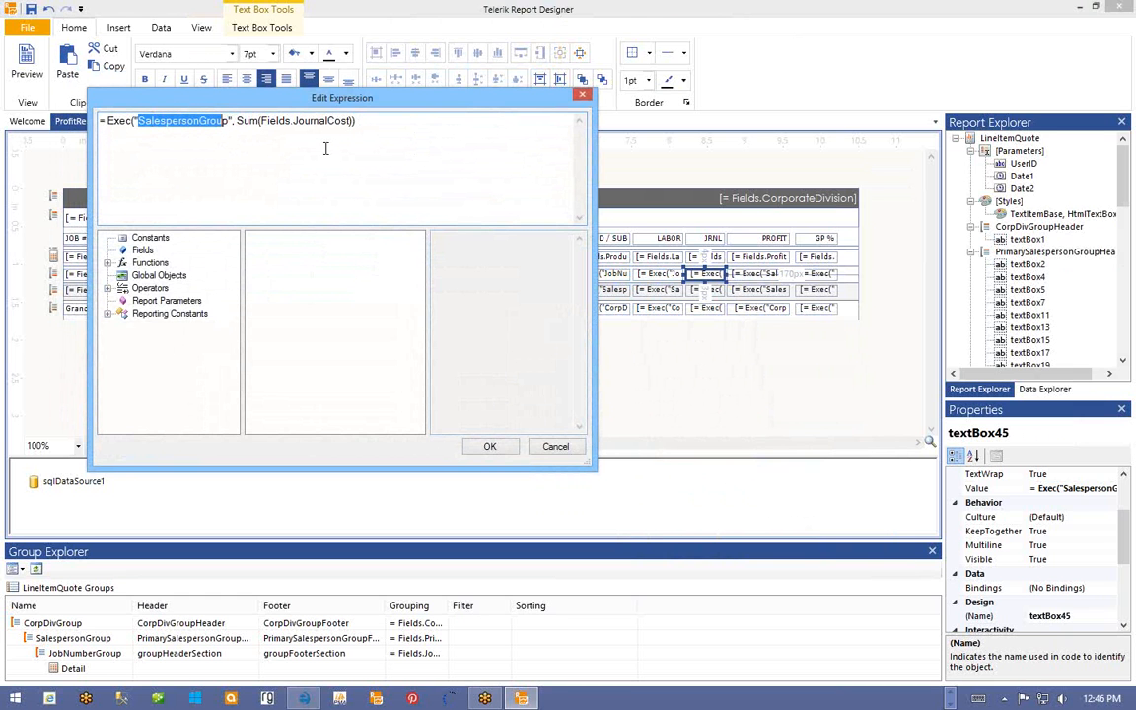
{"action": "key", "text": "shift+Right"}
{"action": "type", "text": "JobNumberGroup"}
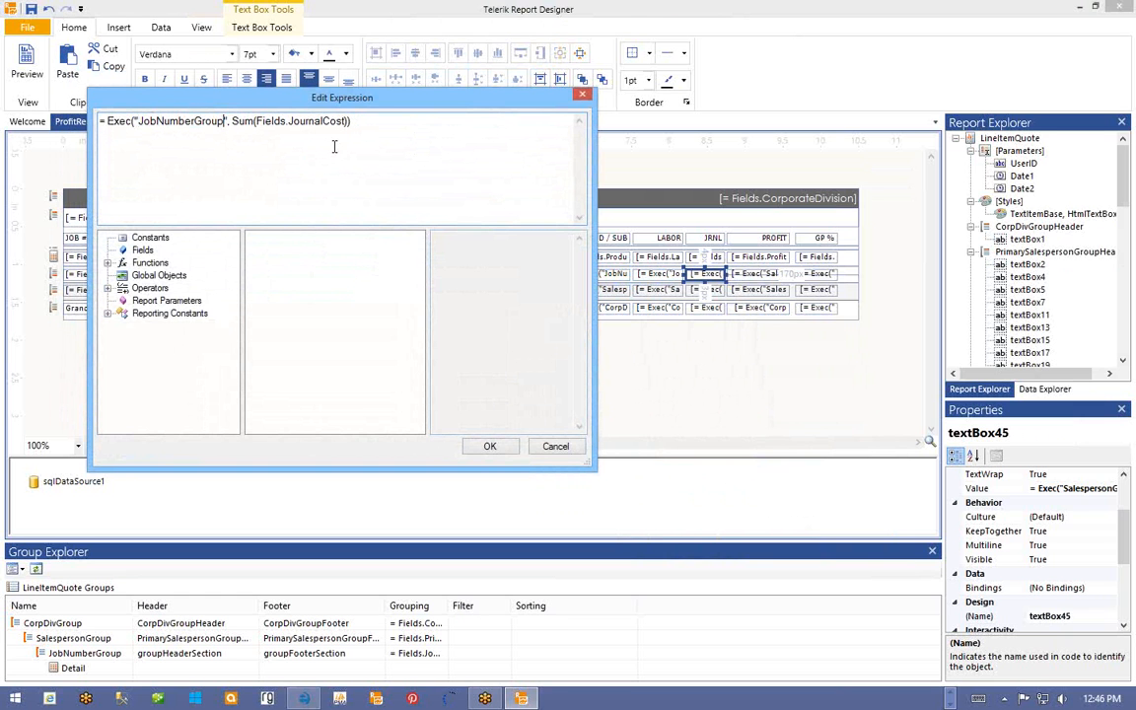
{"action": "left_click", "coordinate": [488, 449]}
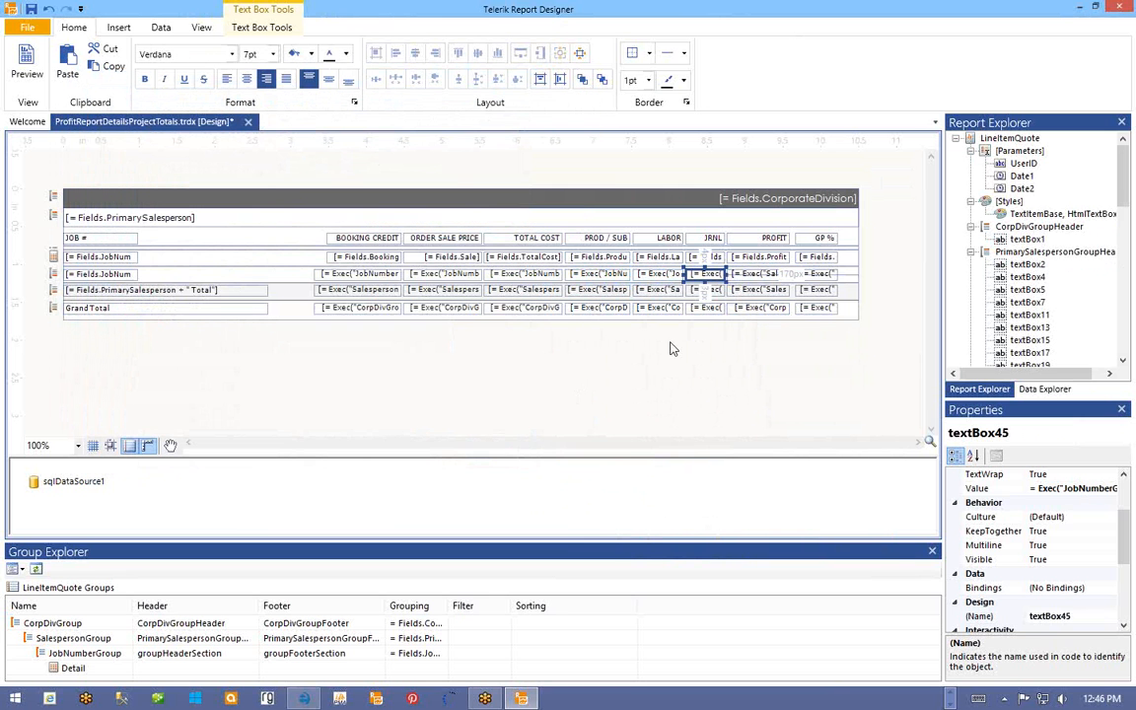
- Rescope the PROFIT and GP % subtotals to JobNumberGroup, replacing both group names in GP %
{"action": "right_click", "coordinate": [750, 275]}
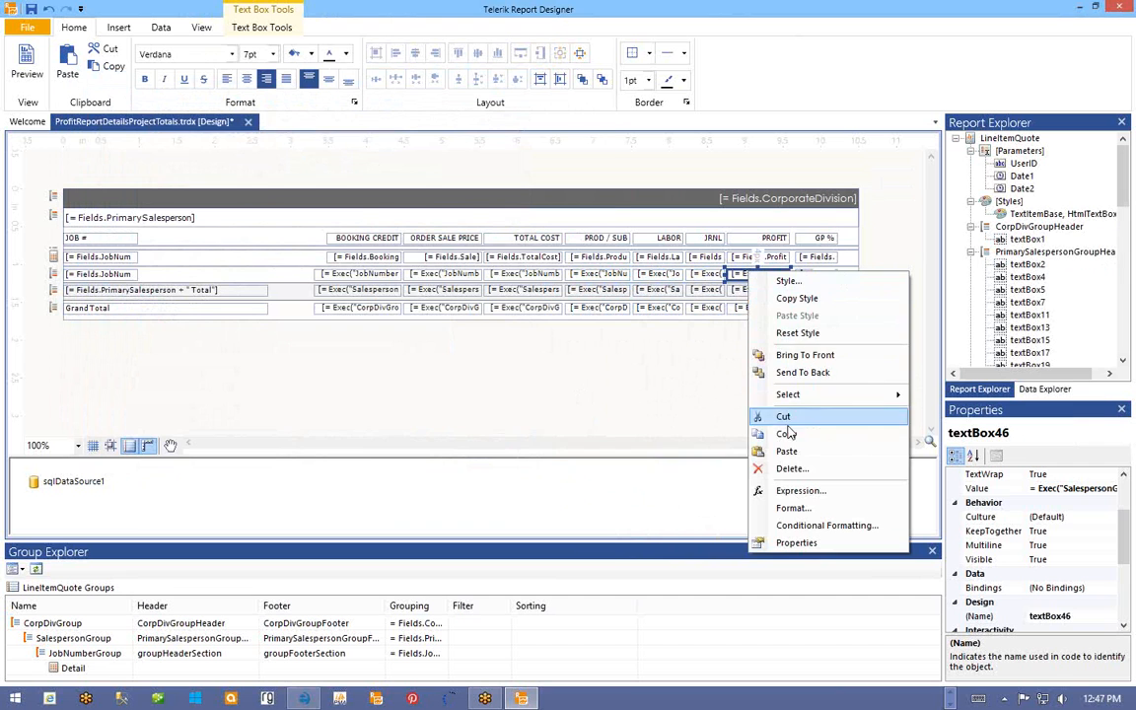
{"action": "left_click", "coordinate": [794, 491]}
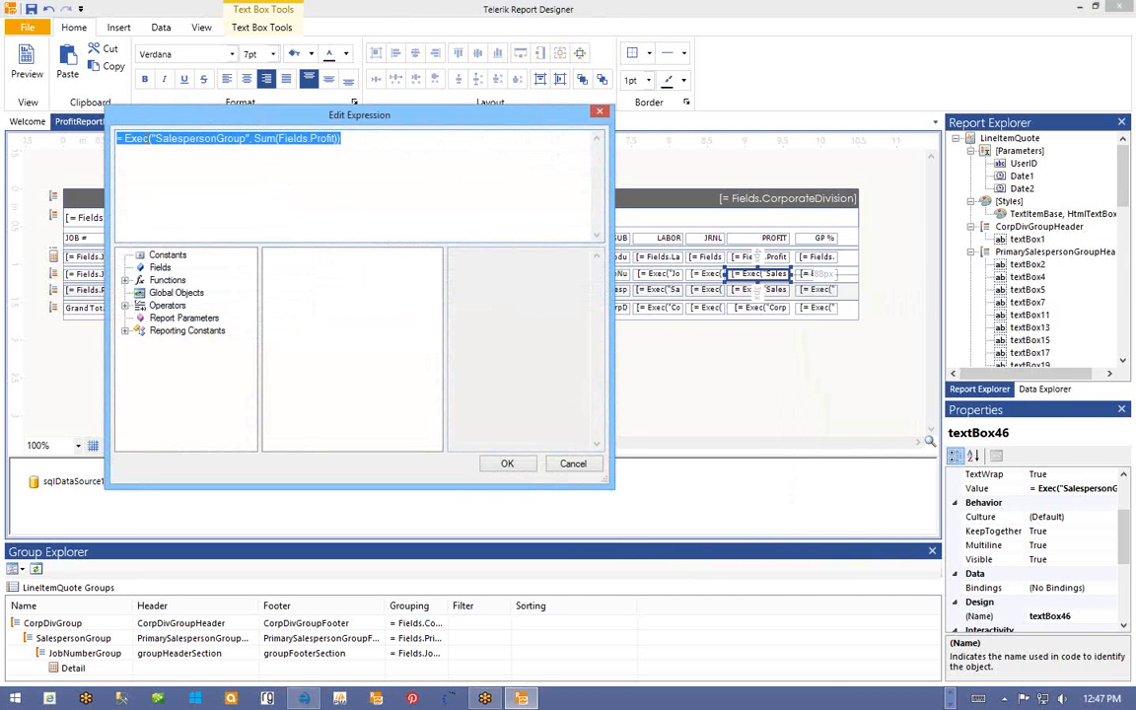
{"action": "left_click_drag", "start_coordinate": [156, 139], "coordinate": [245, 141]}
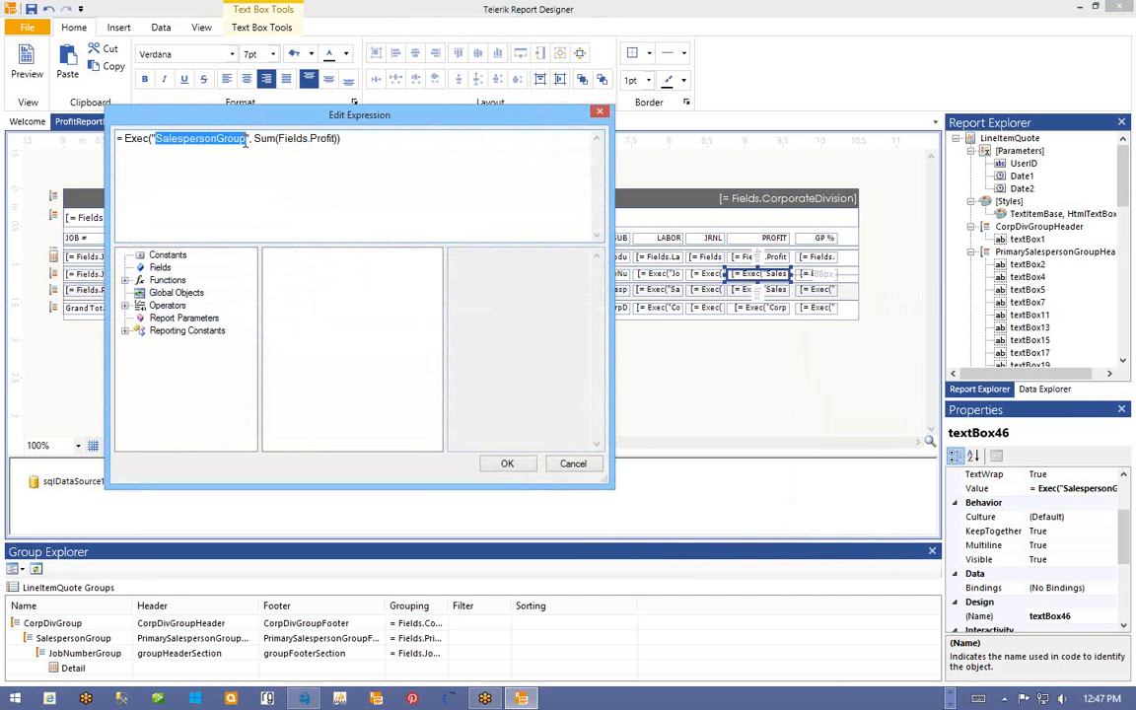
{"action": "type", "text": "JobNumberGroup"}
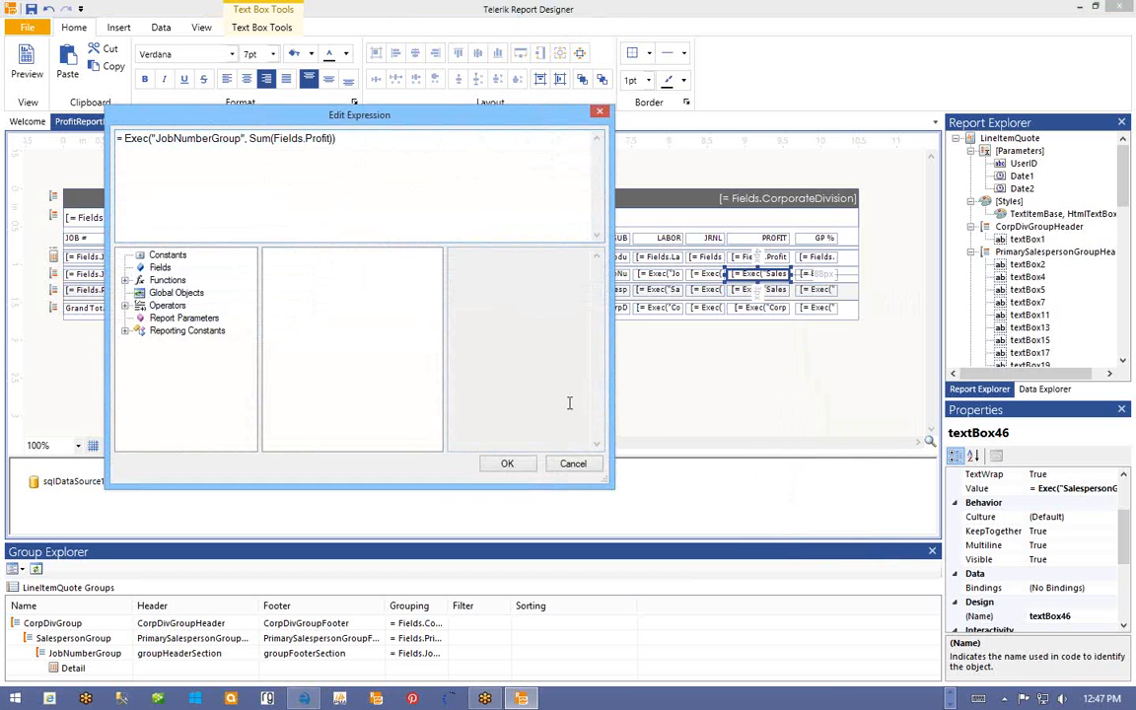
{"action": "left_click", "coordinate": [507, 465]}
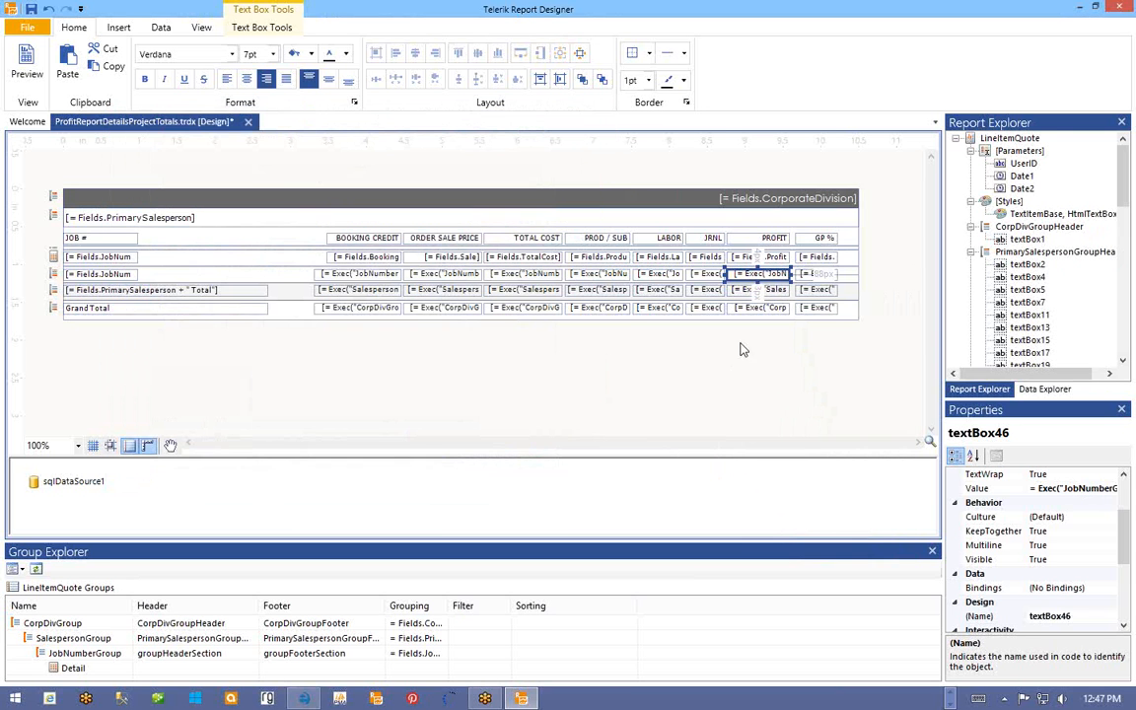
{"action": "right_click", "coordinate": [803, 275]}
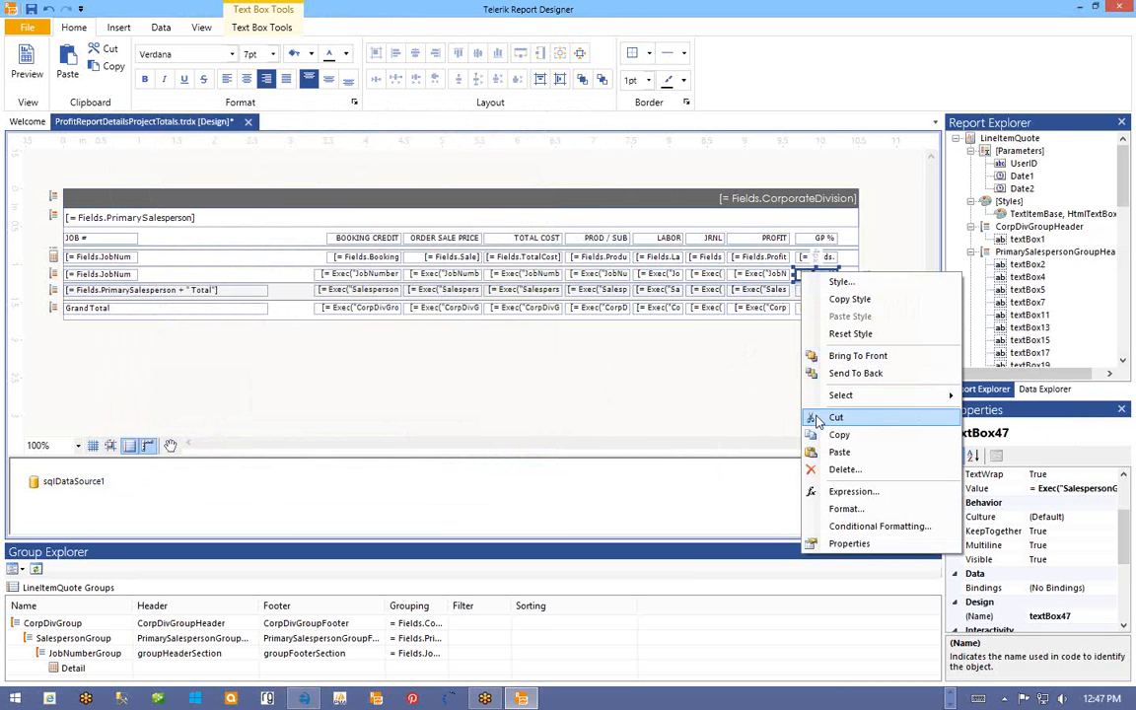
{"action": "left_click", "coordinate": [831, 492]}
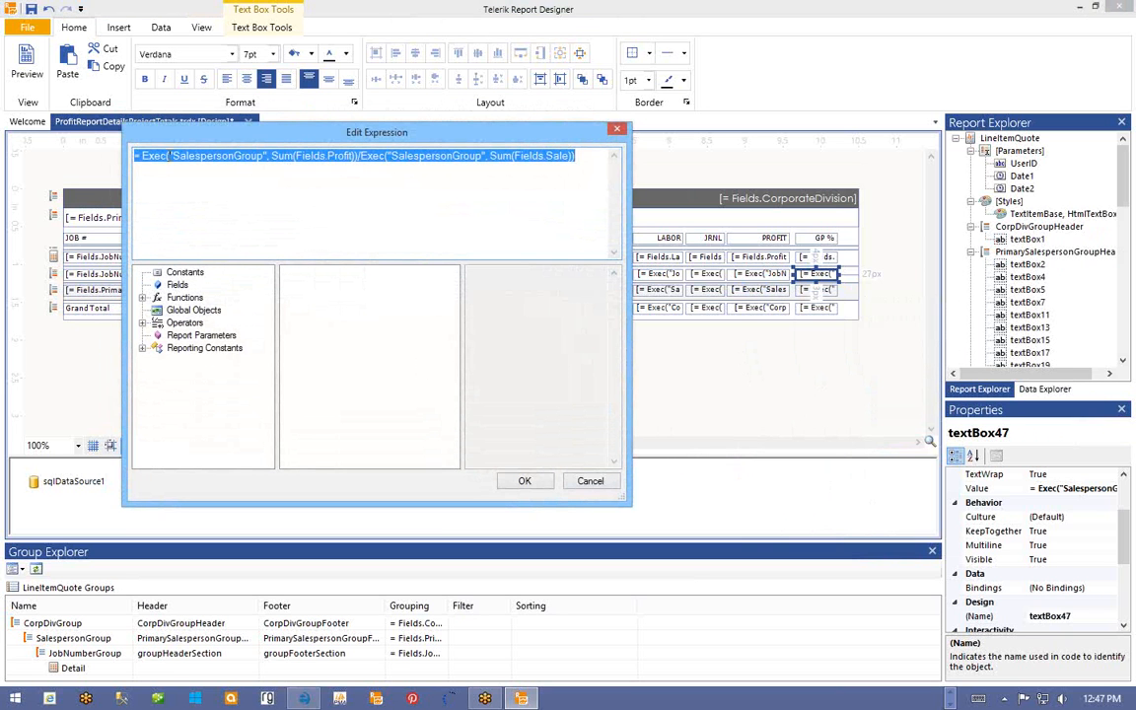
{"action": "left_click_drag", "start_coordinate": [173, 156], "coordinate": [264, 156]}
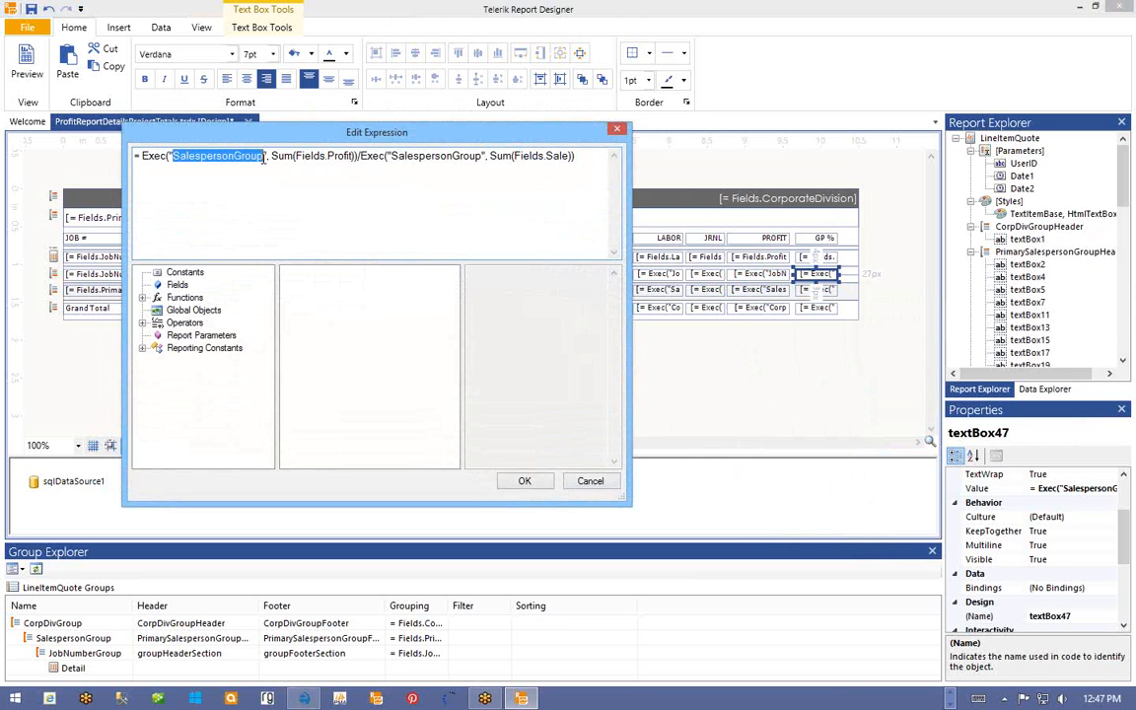
{"action": "type", "text": "JobNumberGroup"}
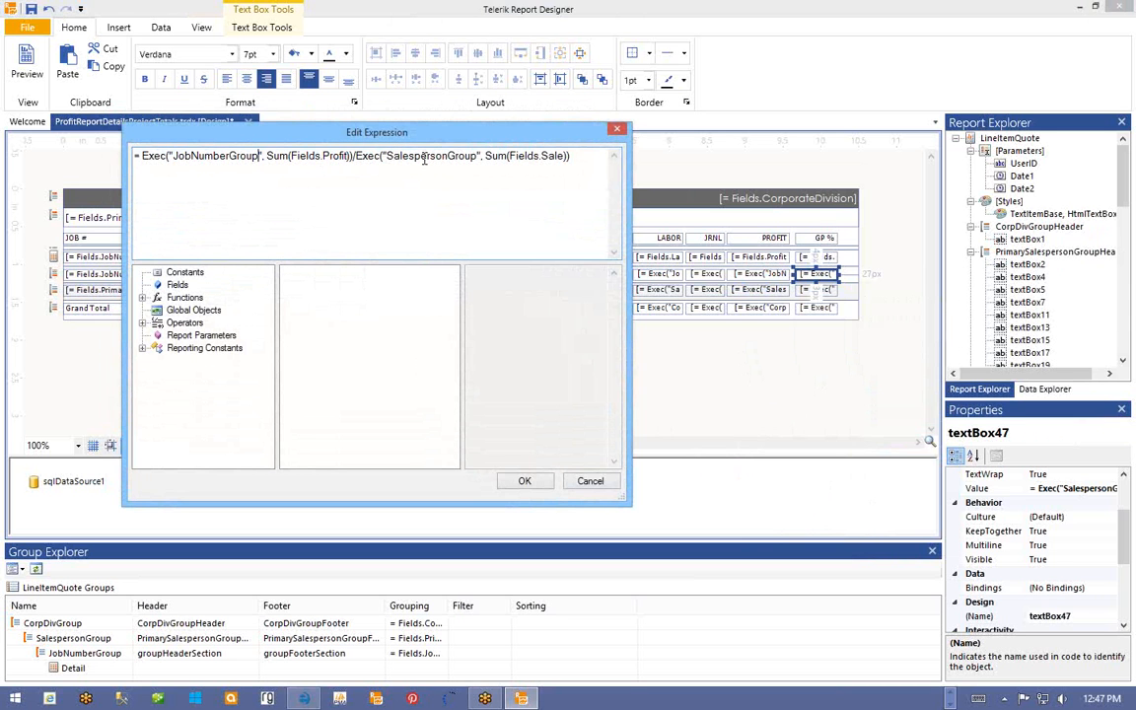
{"action": "left_click_drag", "start_coordinate": [387, 156], "coordinate": [477, 158]}
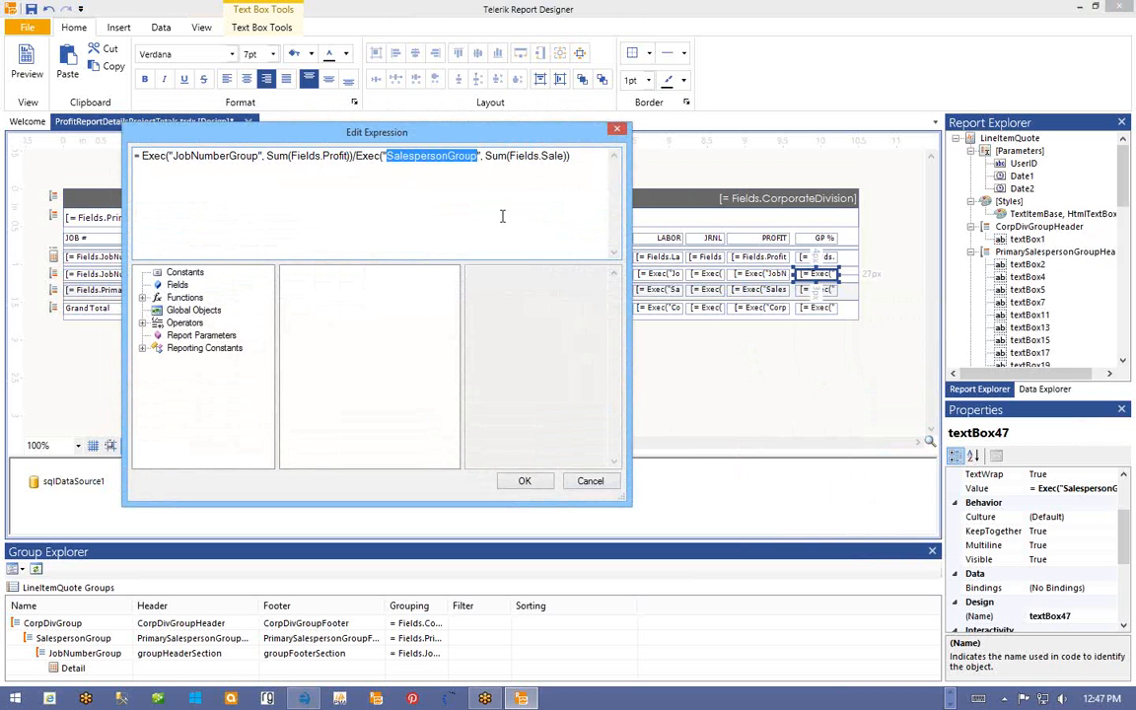
{"action": "type", "text": "JobNumberGroup"}
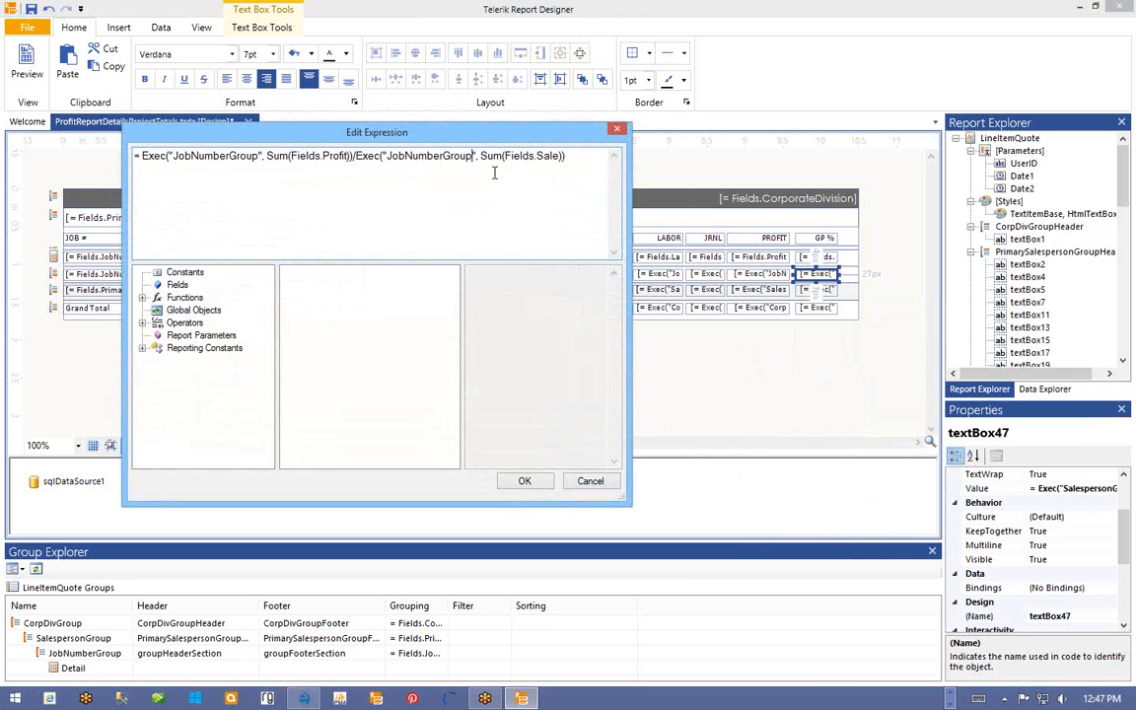
{"action": "left_click", "coordinate": [525, 482]}
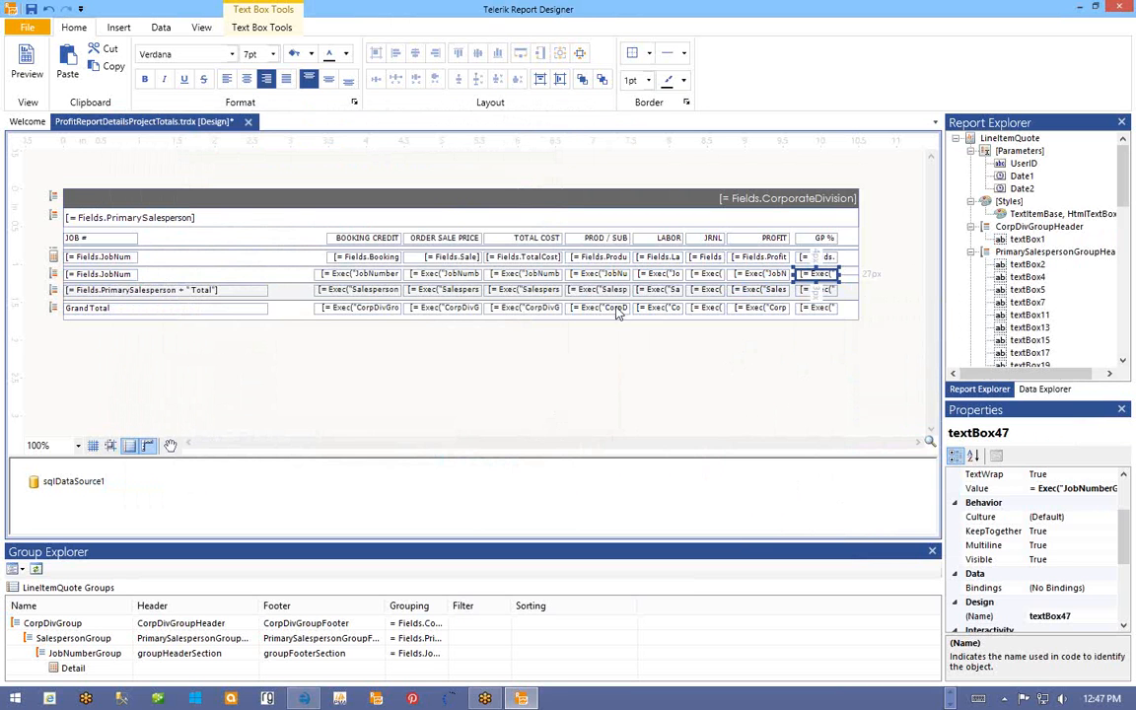
- Hide the detail section by setting its Visible property to False
{"action": "left_click", "coordinate": [50, 254]}
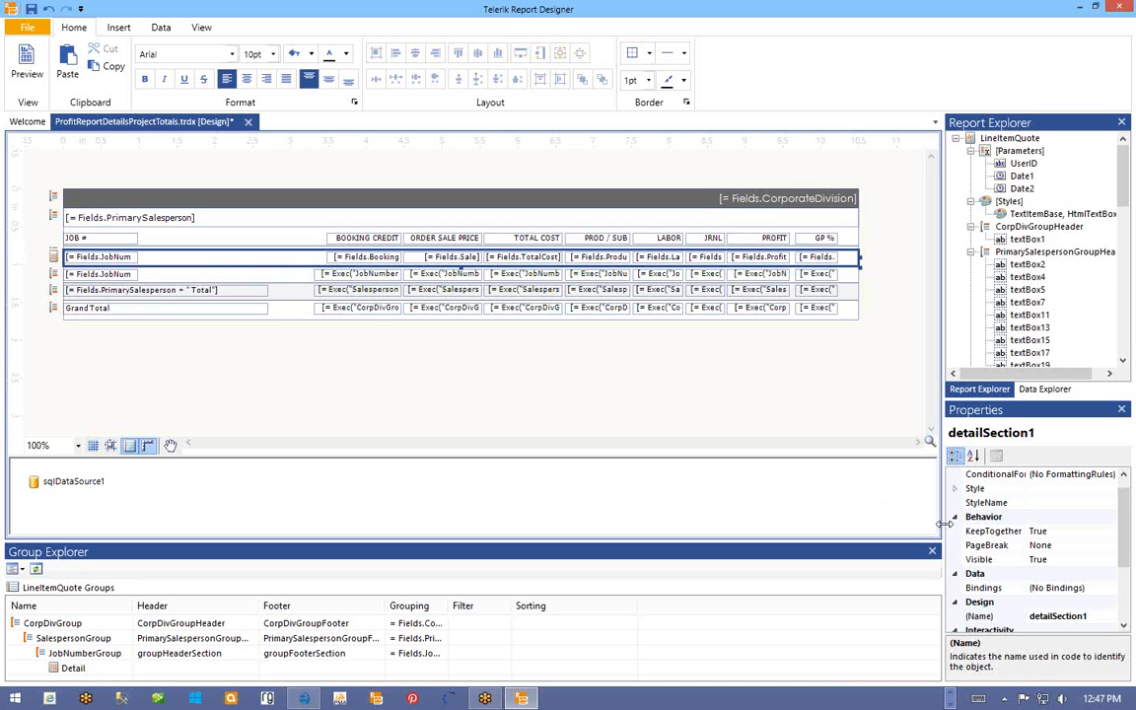
{"action": "left_click", "coordinate": [981, 559]}
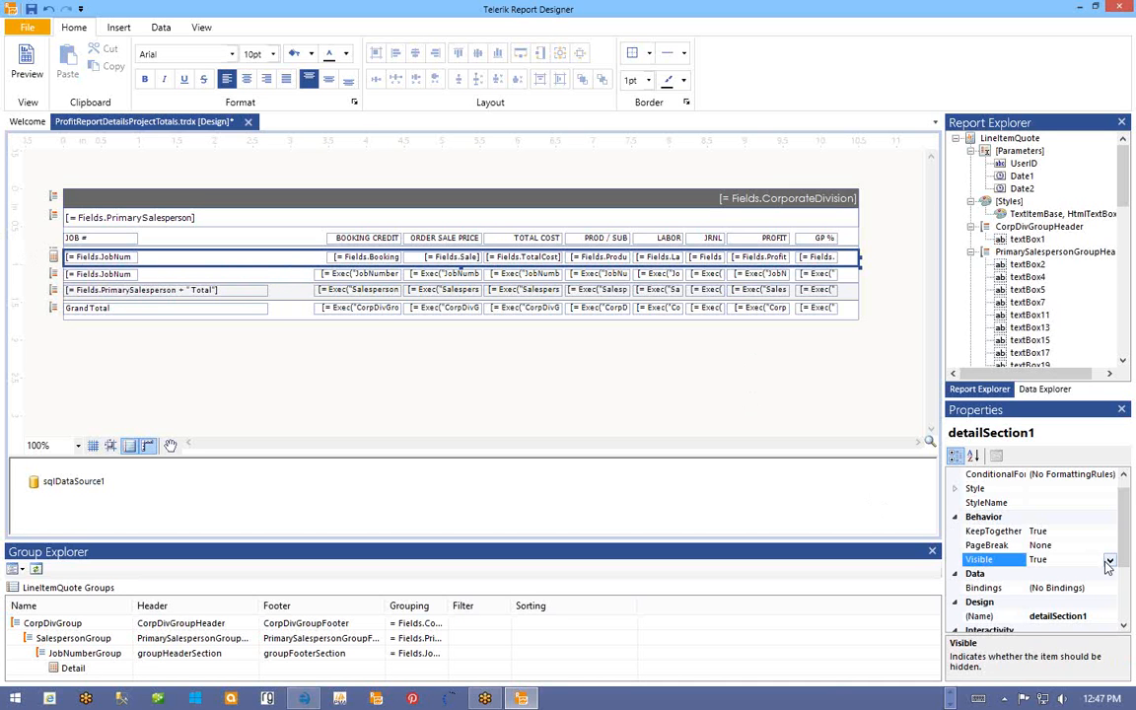
{"action": "left_click", "coordinate": [1110, 561]}
{"action": "left_click", "coordinate": [1027, 586]}
{"action": "left_click", "coordinate": [48, 256]}
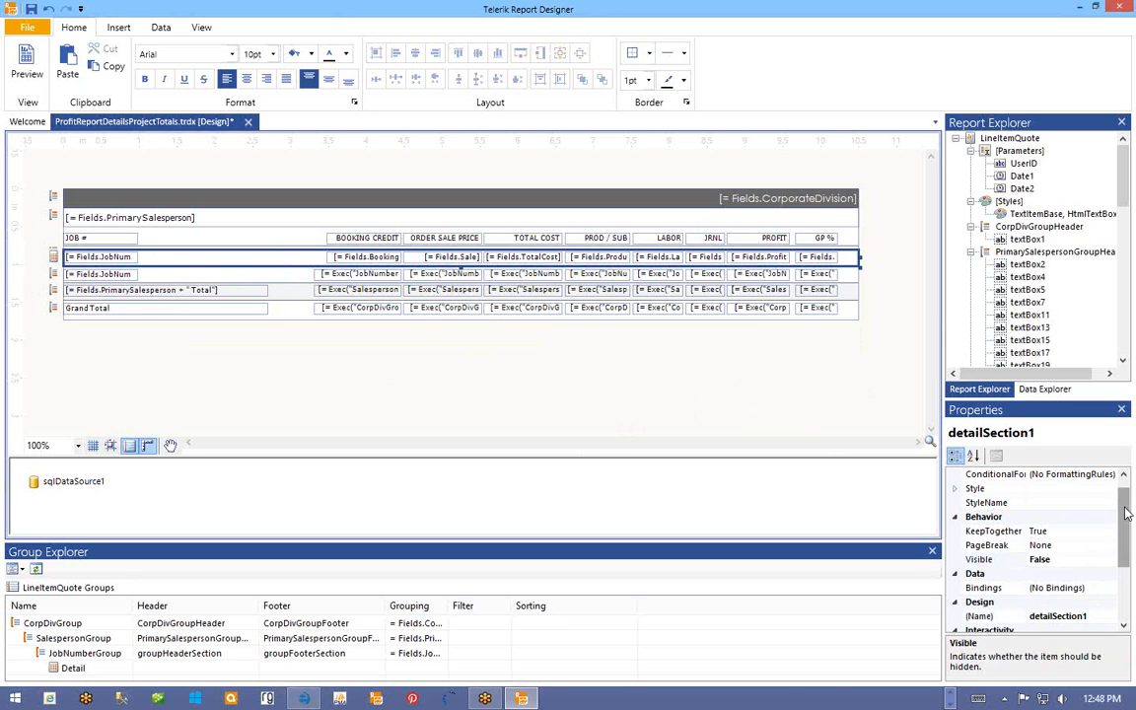
- Shrink the detail section's height to 1px and save the report
{"action": "left_click_drag", "start_coordinate": [1129, 500], "coordinate": [1130, 566]}
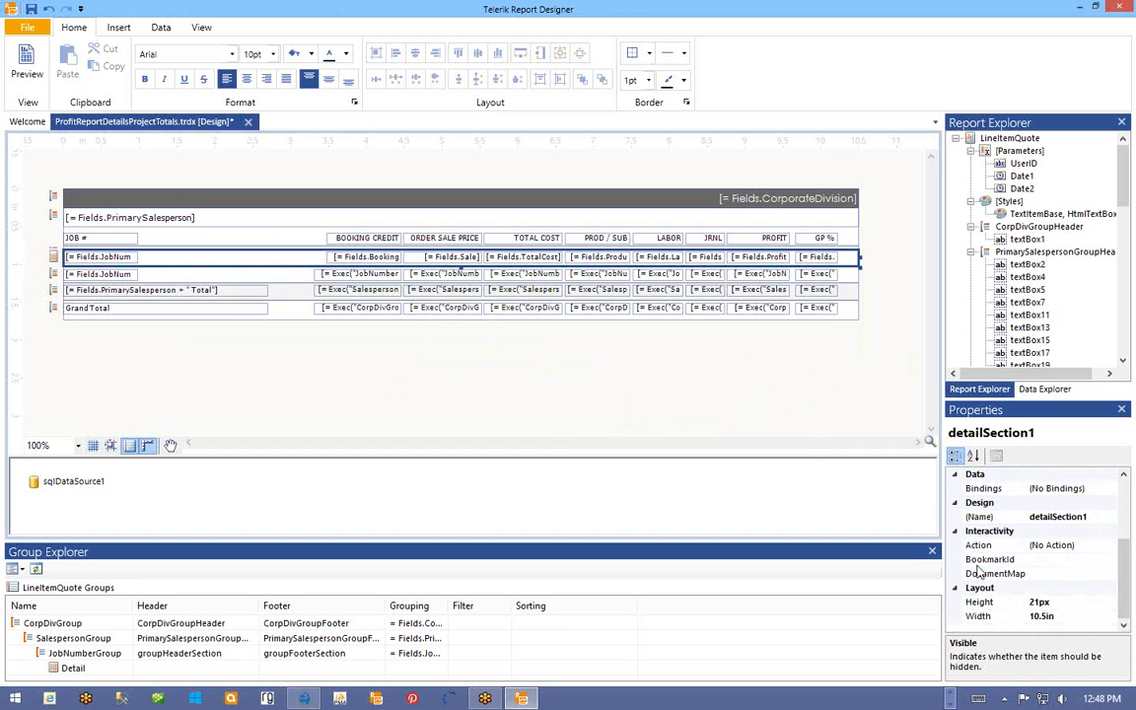
{"action": "left_click", "coordinate": [983, 603]}
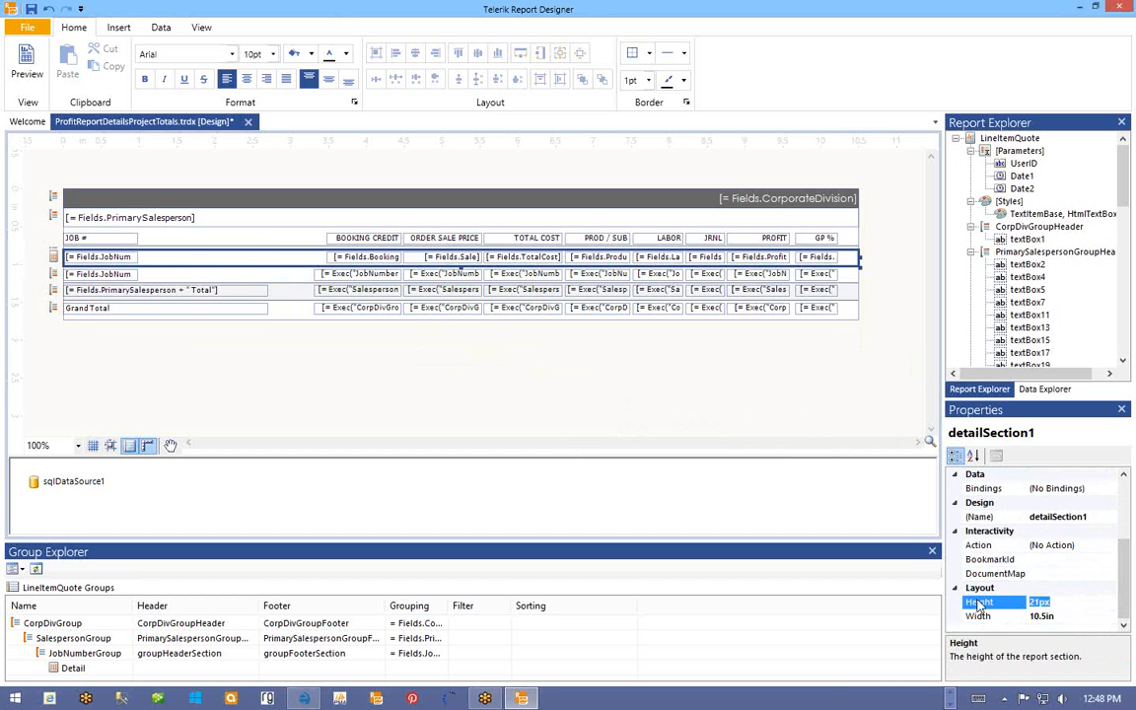
{"action": "type", "text": "1px"}
{"action": "left_click", "coordinate": [980, 604]}
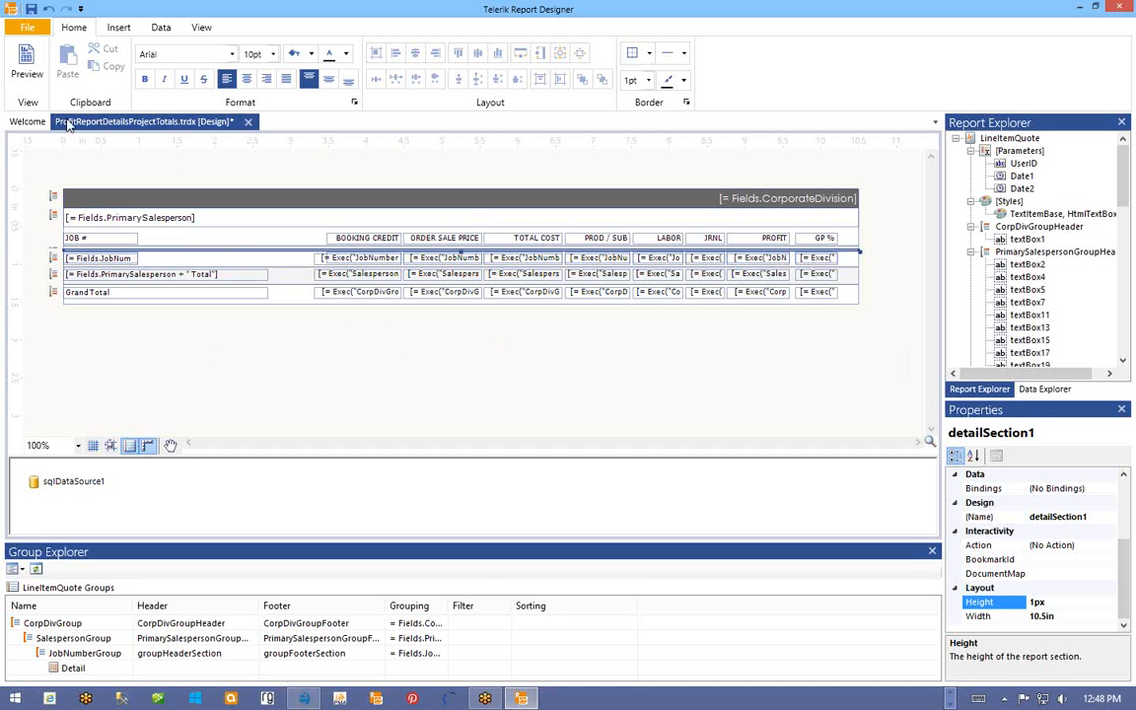
{"action": "left_click", "coordinate": [30, 10]}
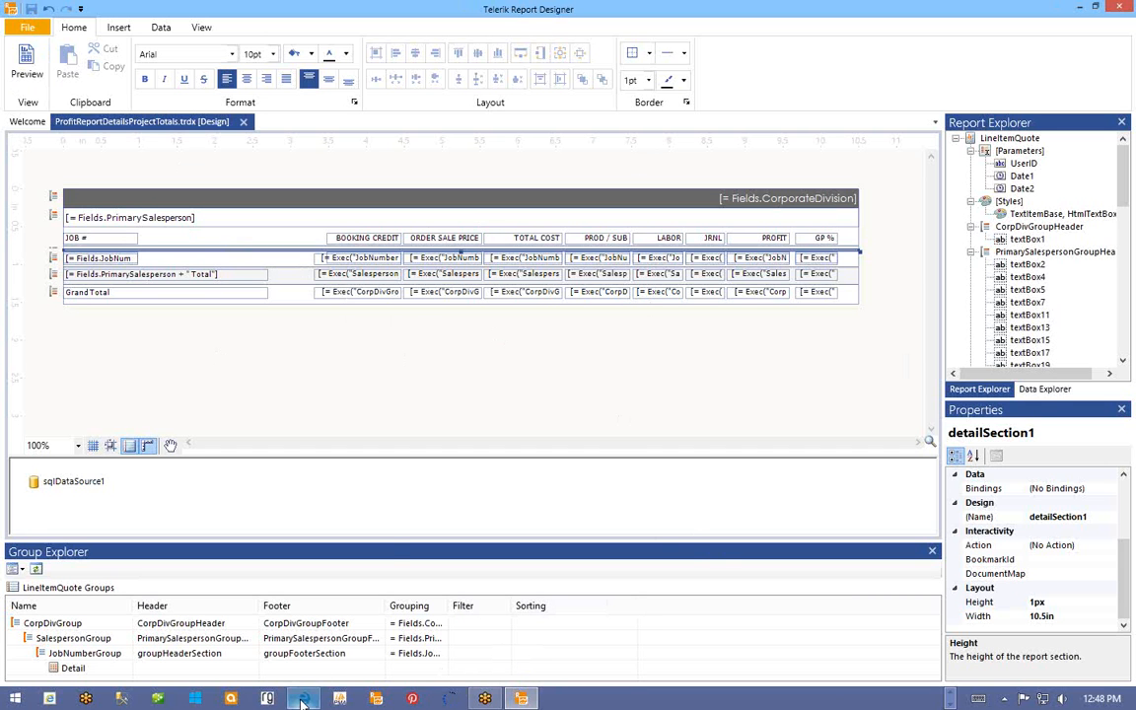
{"action": "mouse_move", "coordinate": [301, 698]}
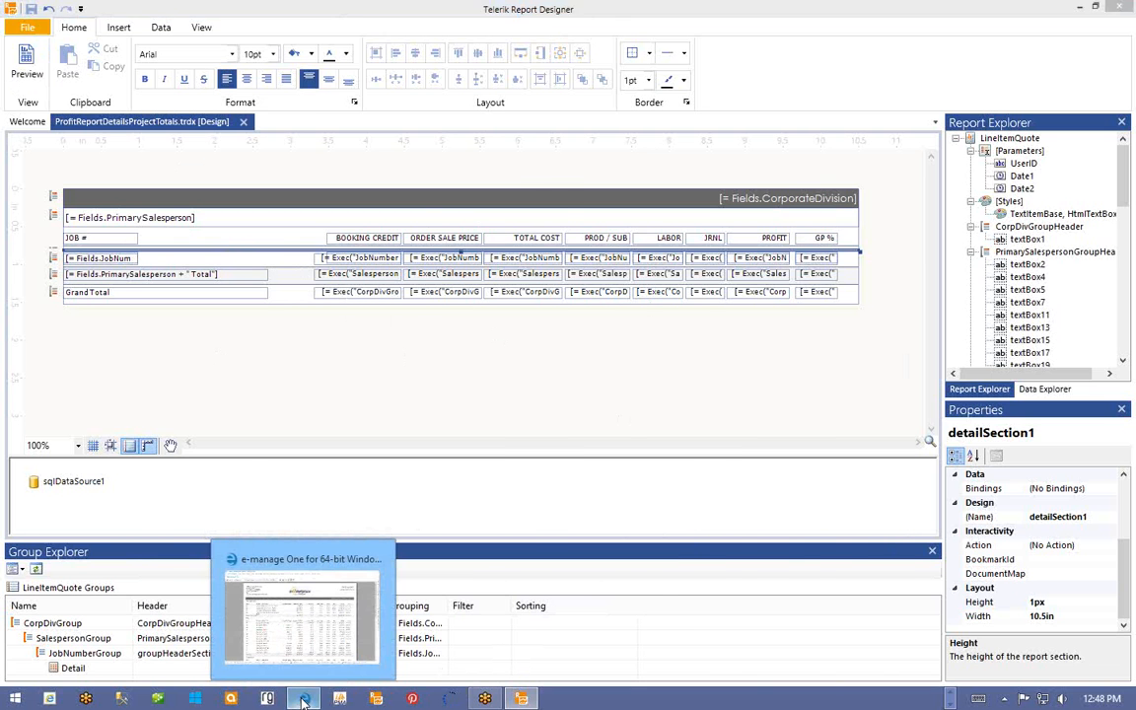
- In e-manage One, bring up Tools > Custom Reports > Add / Remove Custom Reports
{"action": "left_click", "coordinate": [303, 698]}
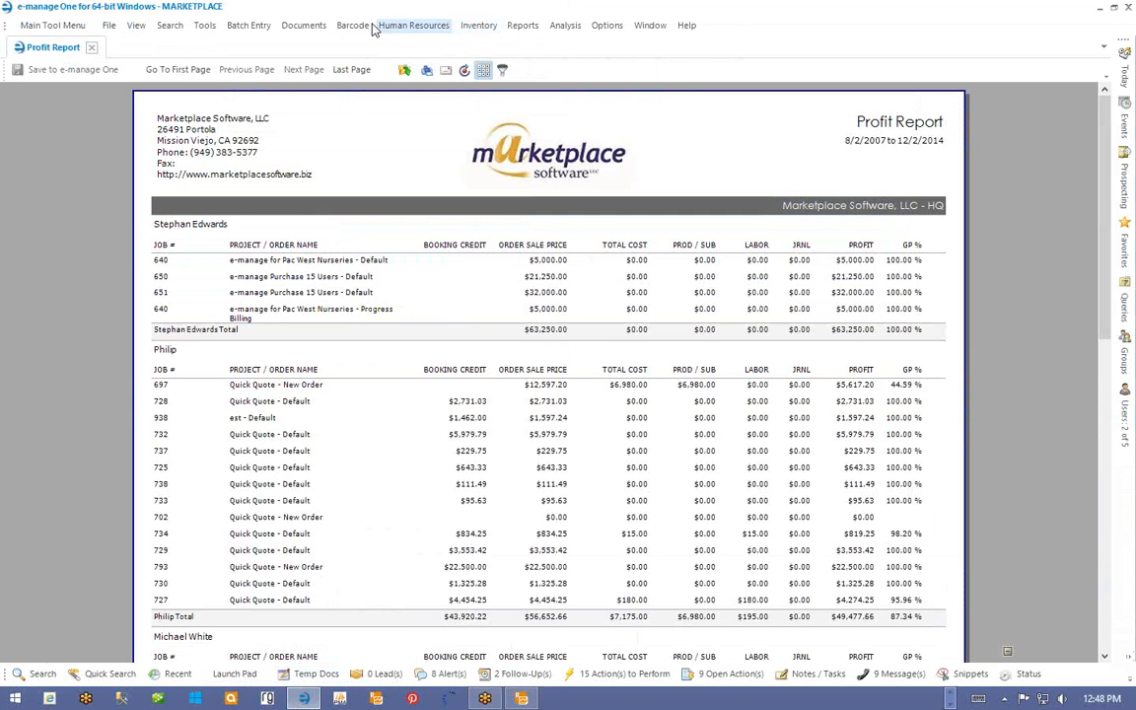
{"action": "left_click", "coordinate": [204, 25]}
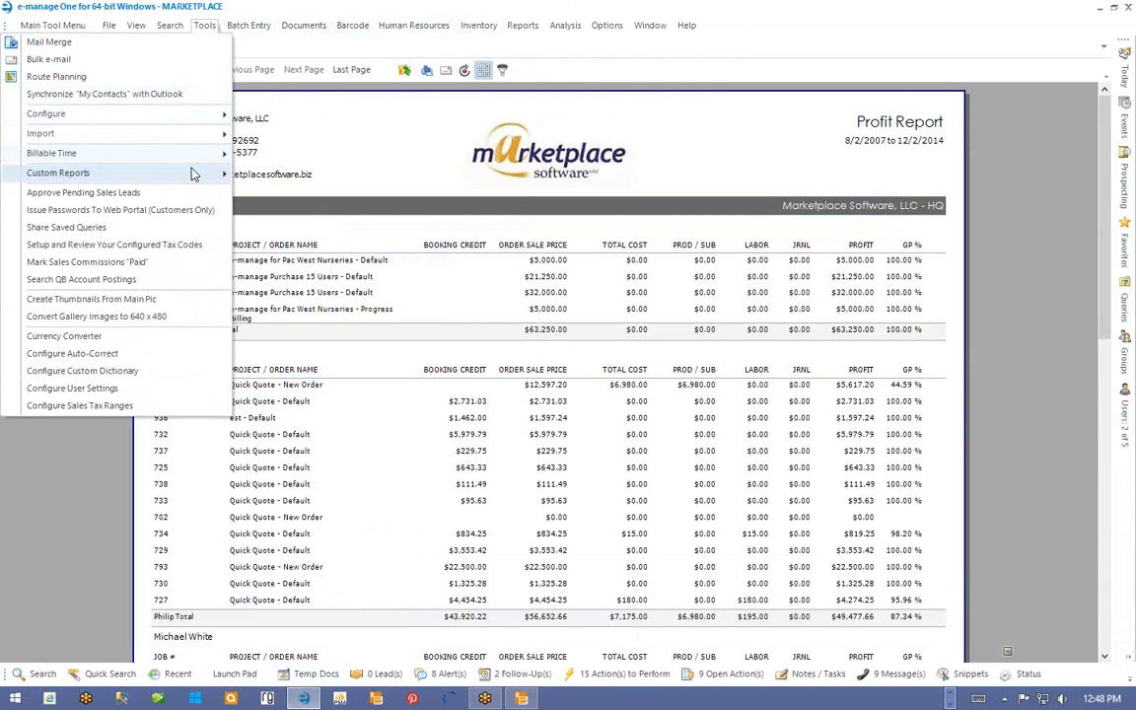
{"action": "mouse_move", "coordinate": [188, 173]}
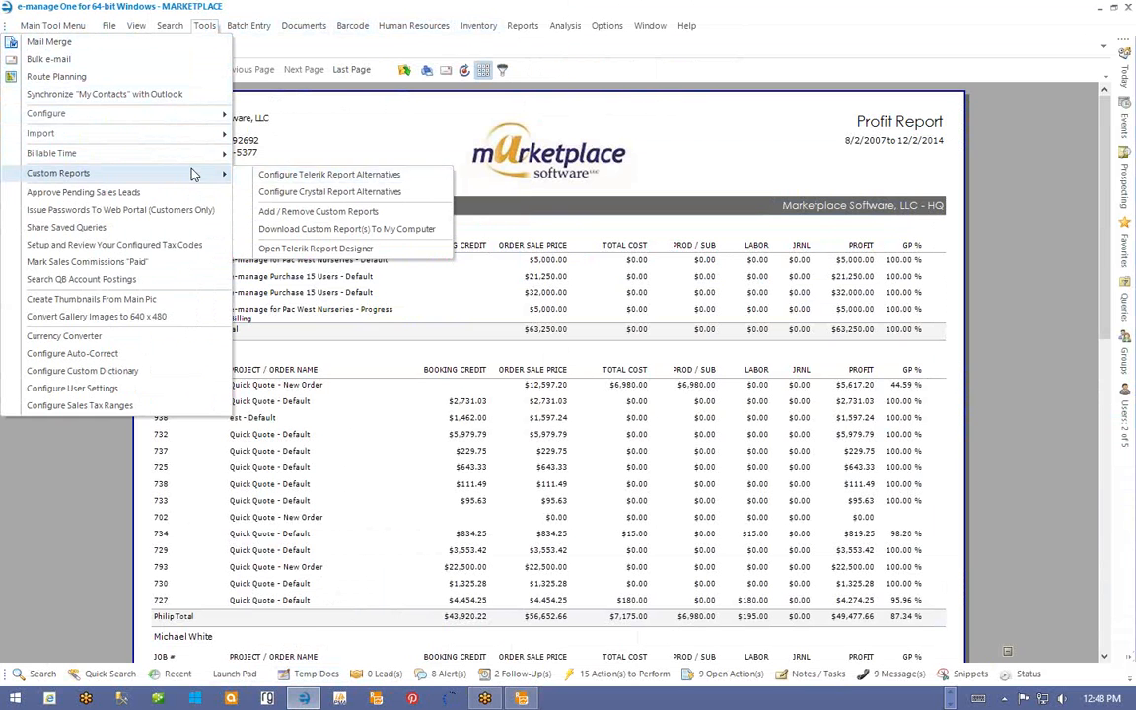
{"action": "left_click", "coordinate": [319, 212]}
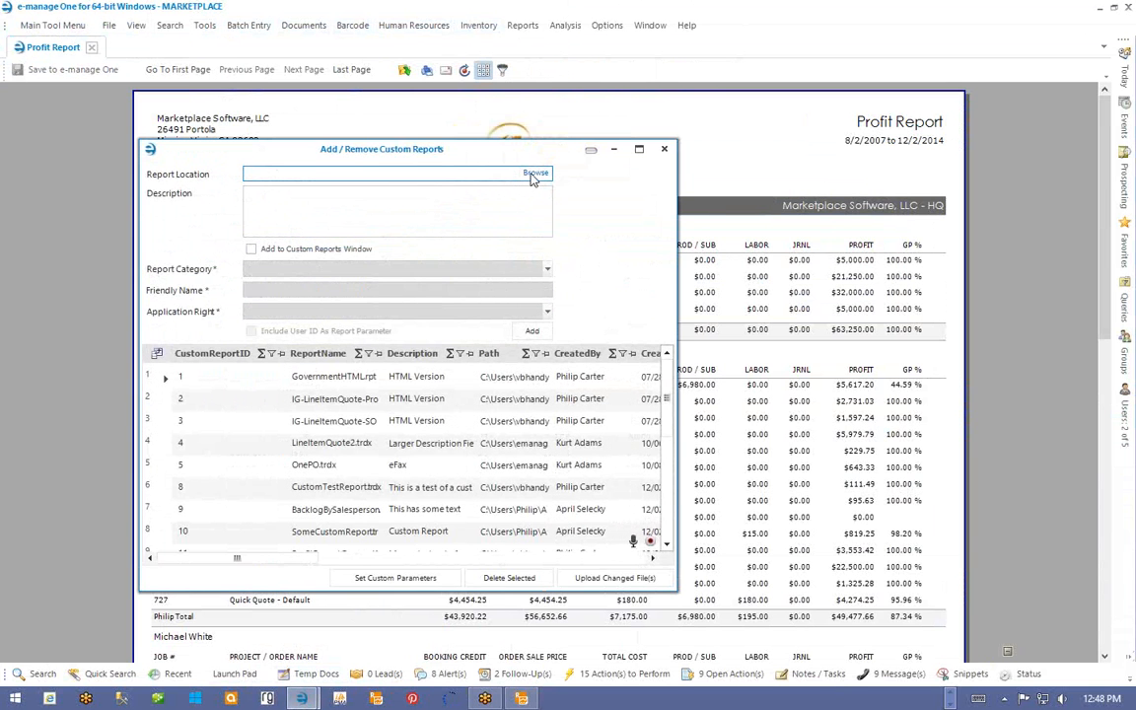
- Add ProfitReportDetailsProjectTotals.trdx as custom report 'Totalled By Job', then close the window
{"action": "left_click", "coordinate": [532, 175]}
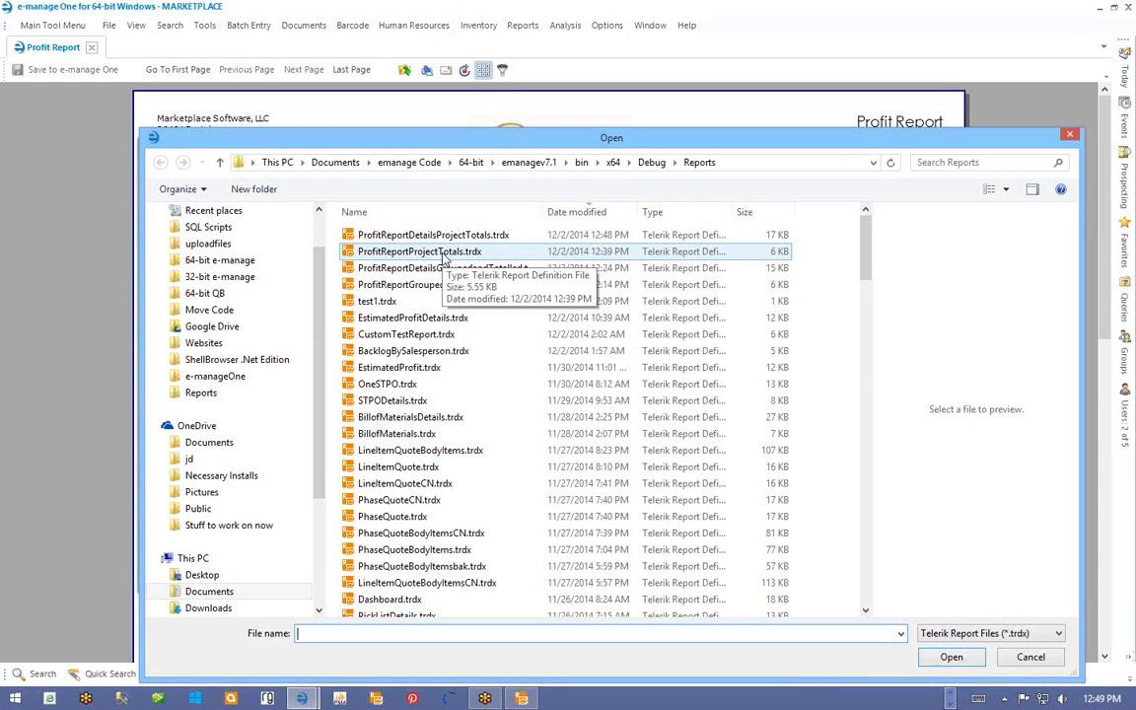
{"action": "double_click", "coordinate": [444, 254]}
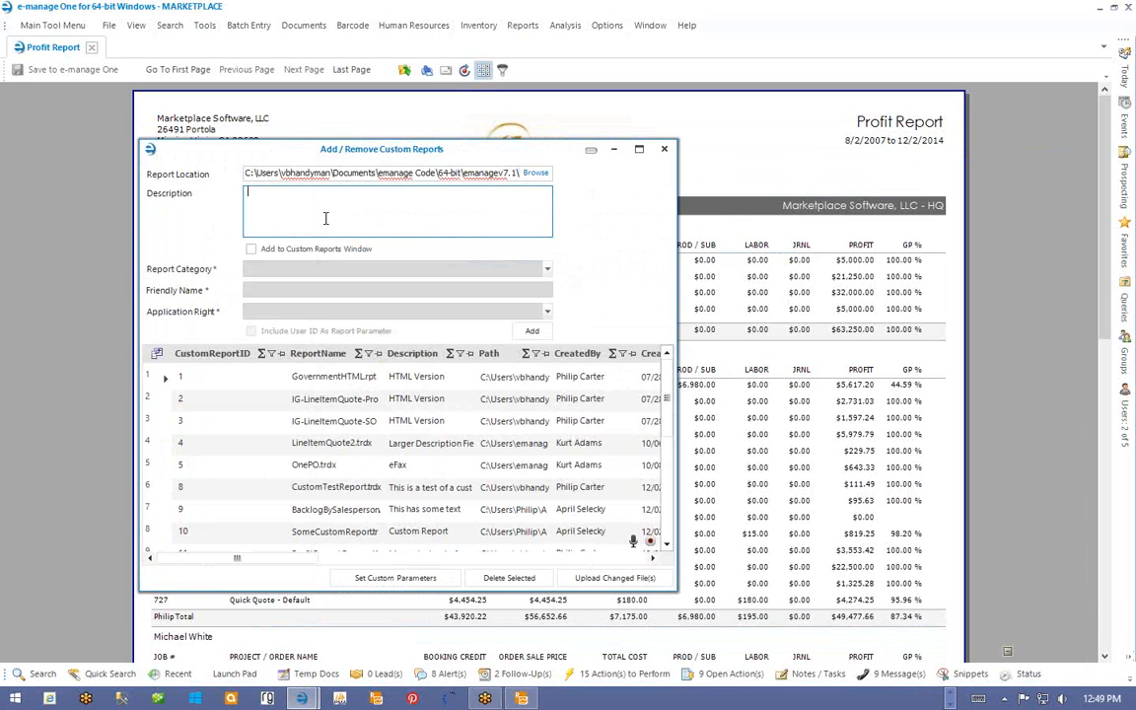
{"action": "type", "text": "Totalled By Job"}
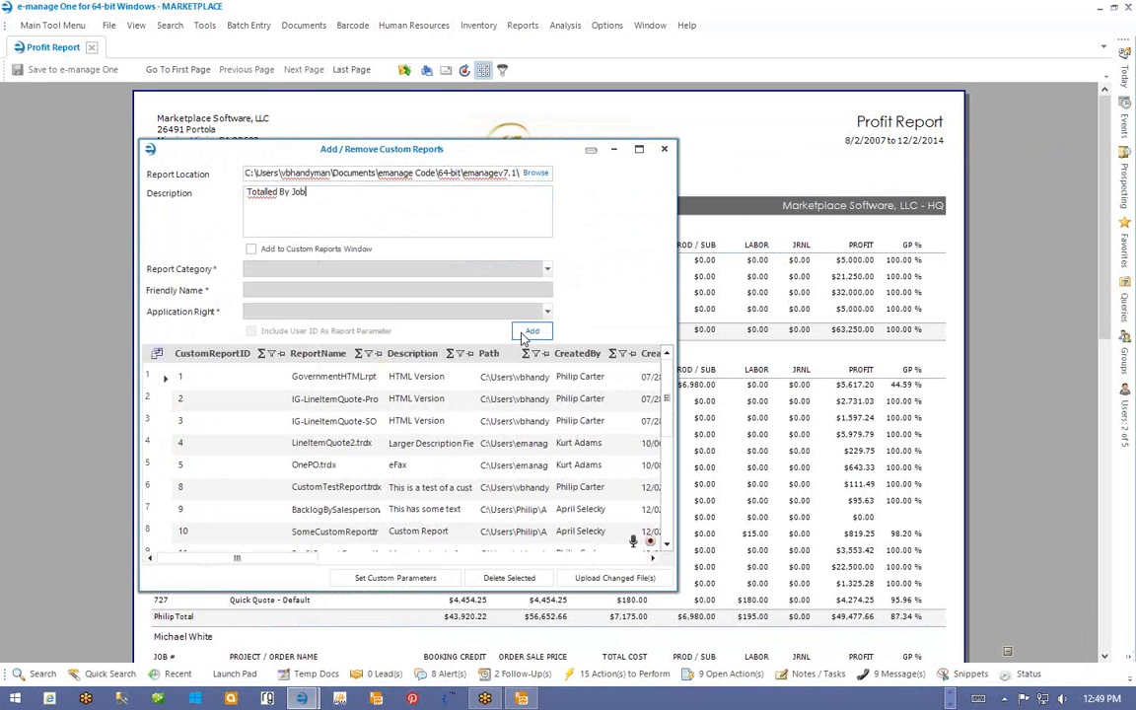
{"action": "left_click", "coordinate": [535, 172]}
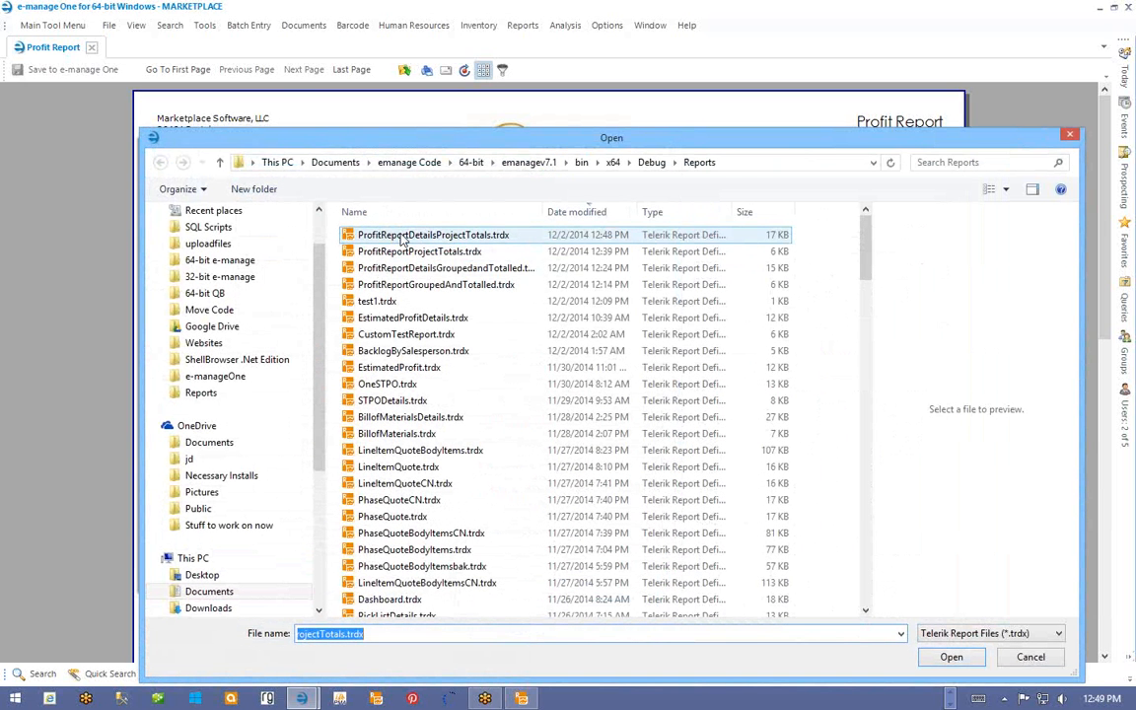
{"action": "double_click", "coordinate": [468, 239]}
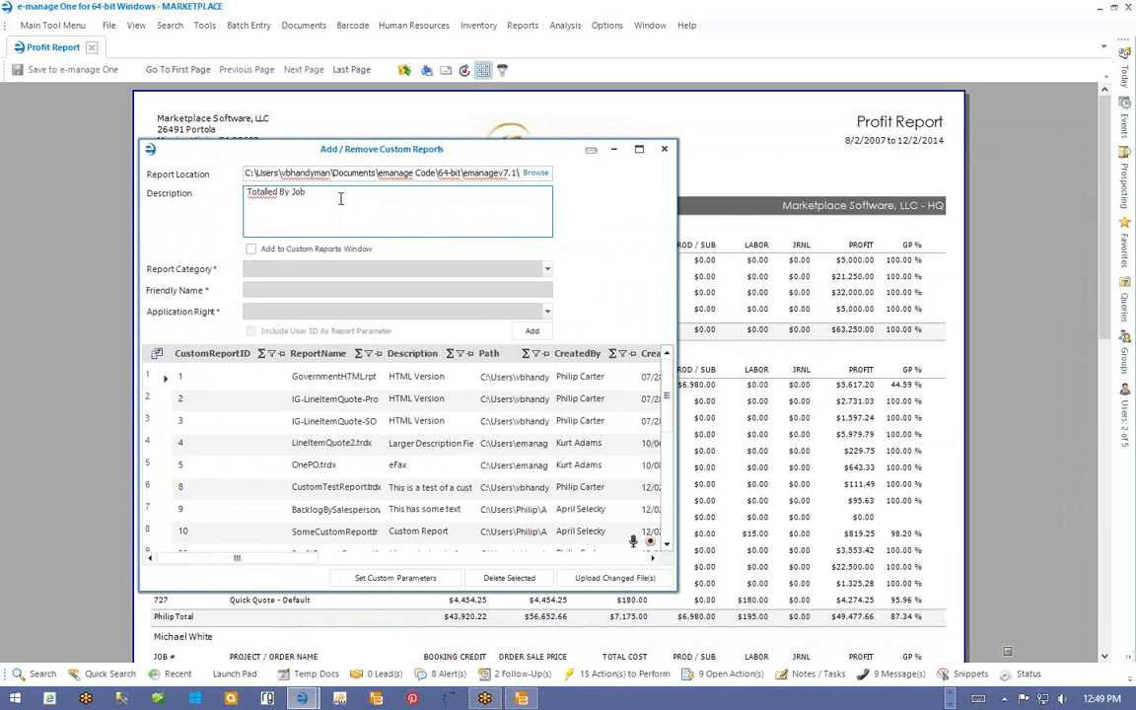
{"action": "left_click", "coordinate": [530, 334]}
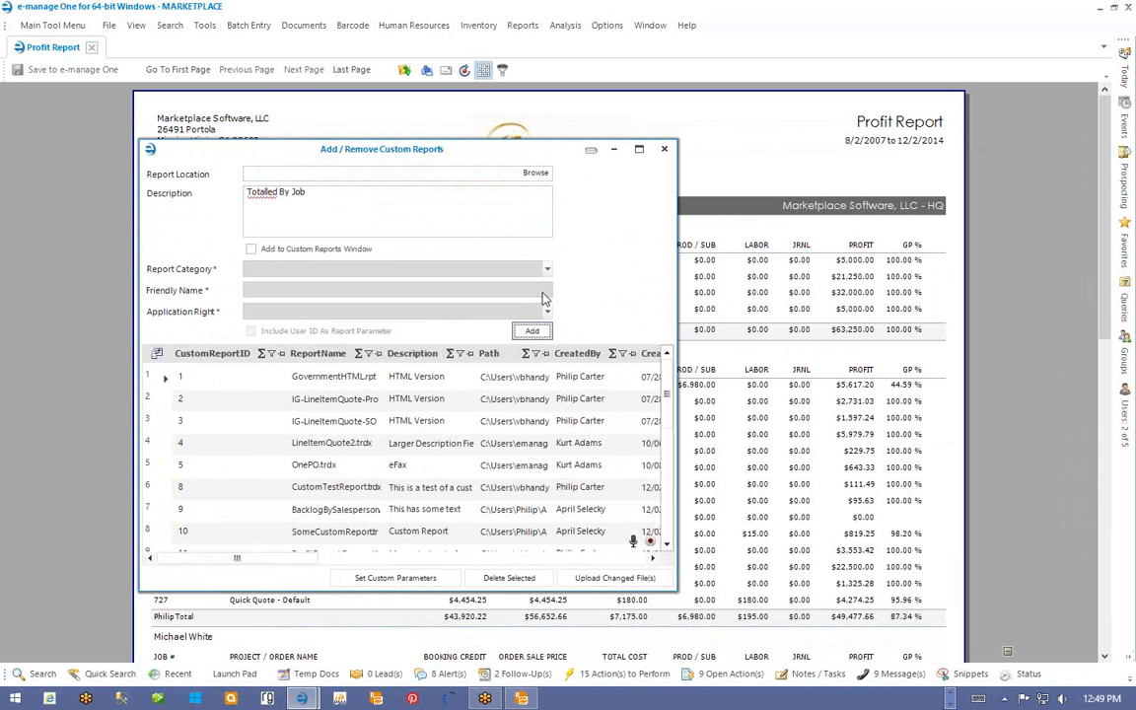
{"action": "left_click", "coordinate": [667, 150]}
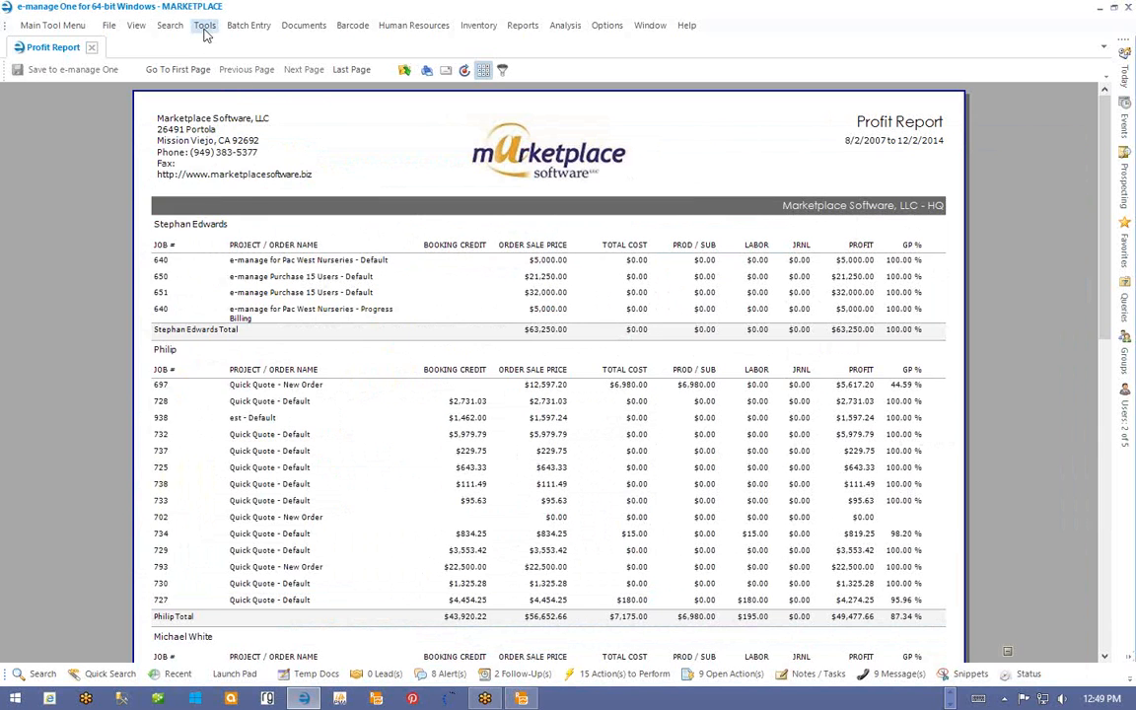
- In Configure Telerik Report Alternatives, set ProfitReport.trdx as the original report
{"action": "left_click", "coordinate": [200, 26]}
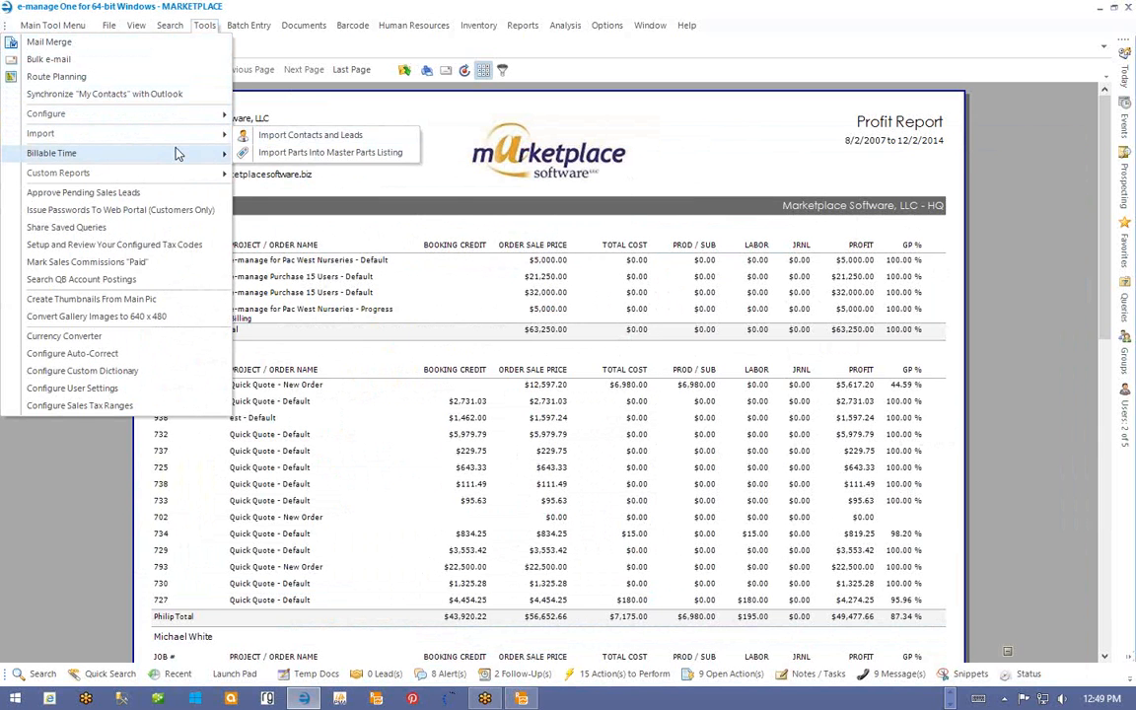
{"action": "mouse_move", "coordinate": [95, 174]}
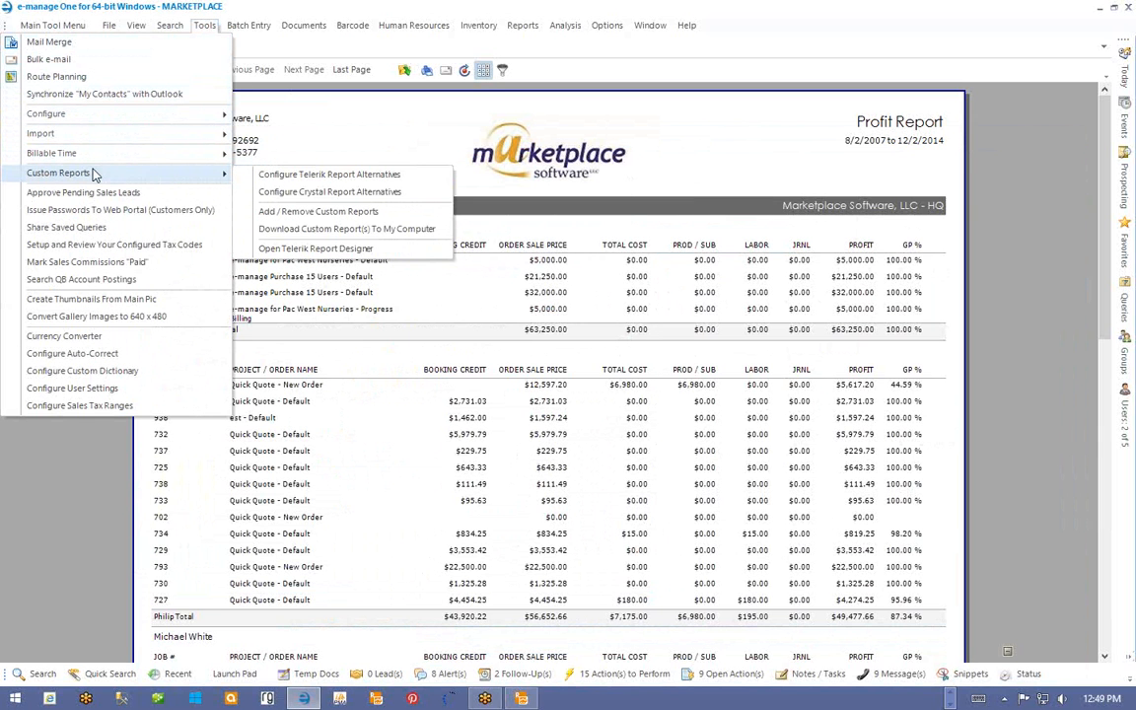
{"action": "left_click", "coordinate": [322, 175]}
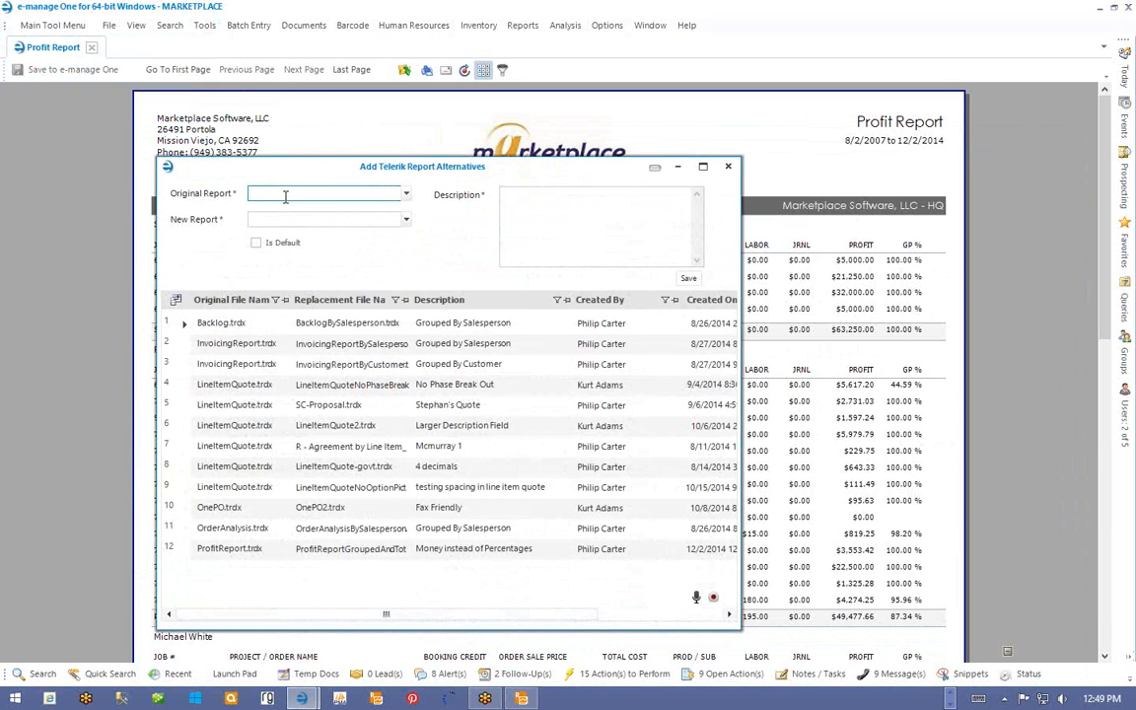
{"action": "type", "text": "profitrep"}
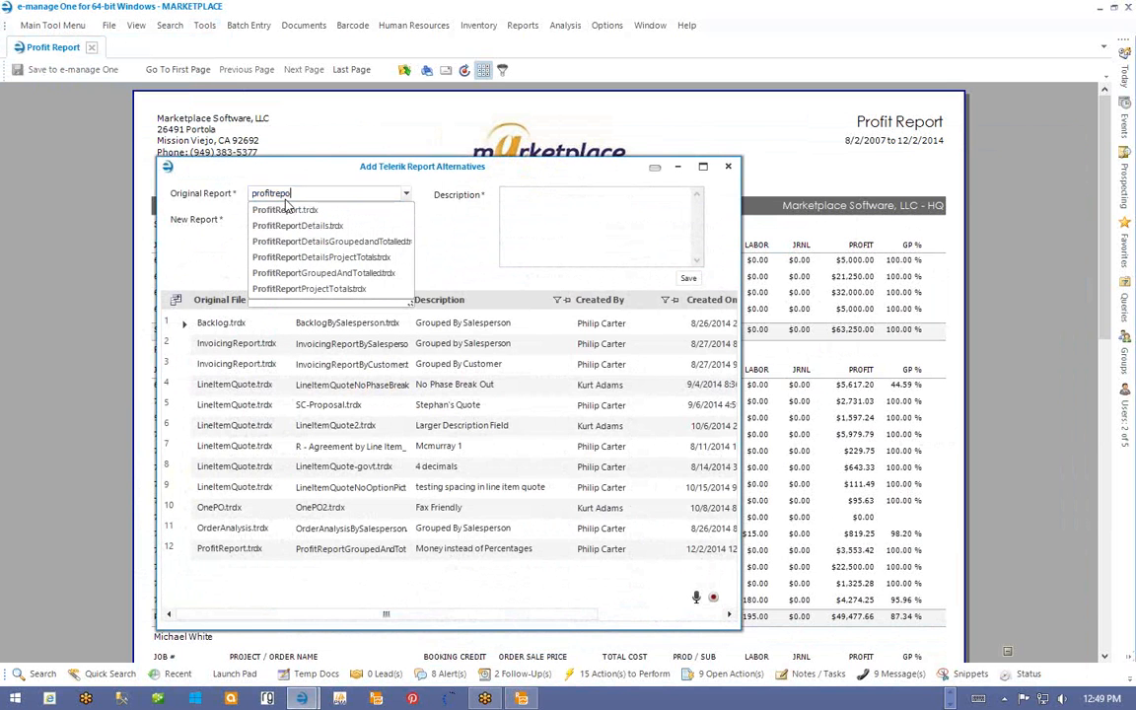
{"action": "type", "text": "o"}
{"action": "left_click", "coordinate": [286, 210]}
{"action": "left_click", "coordinate": [284, 218]}
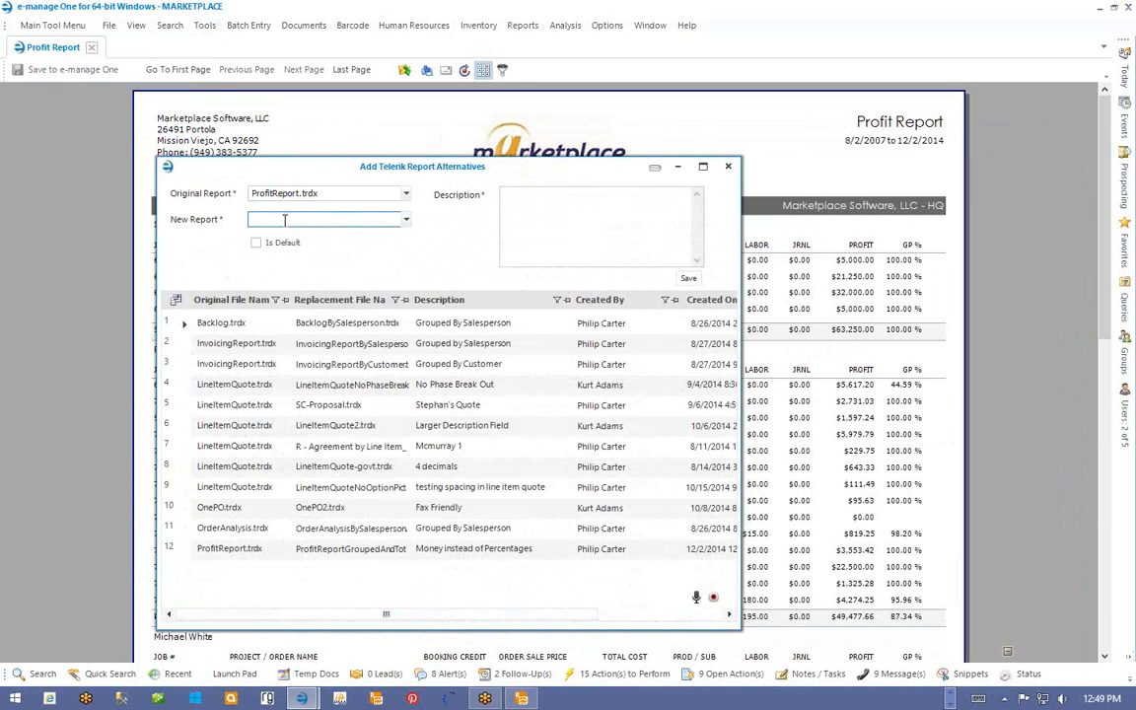
- Pick ProfitReportProjectTotals.trdx as the new report, described 'Subtotalled and Grouped By JobNumber'
{"action": "type", "text": "pro"}
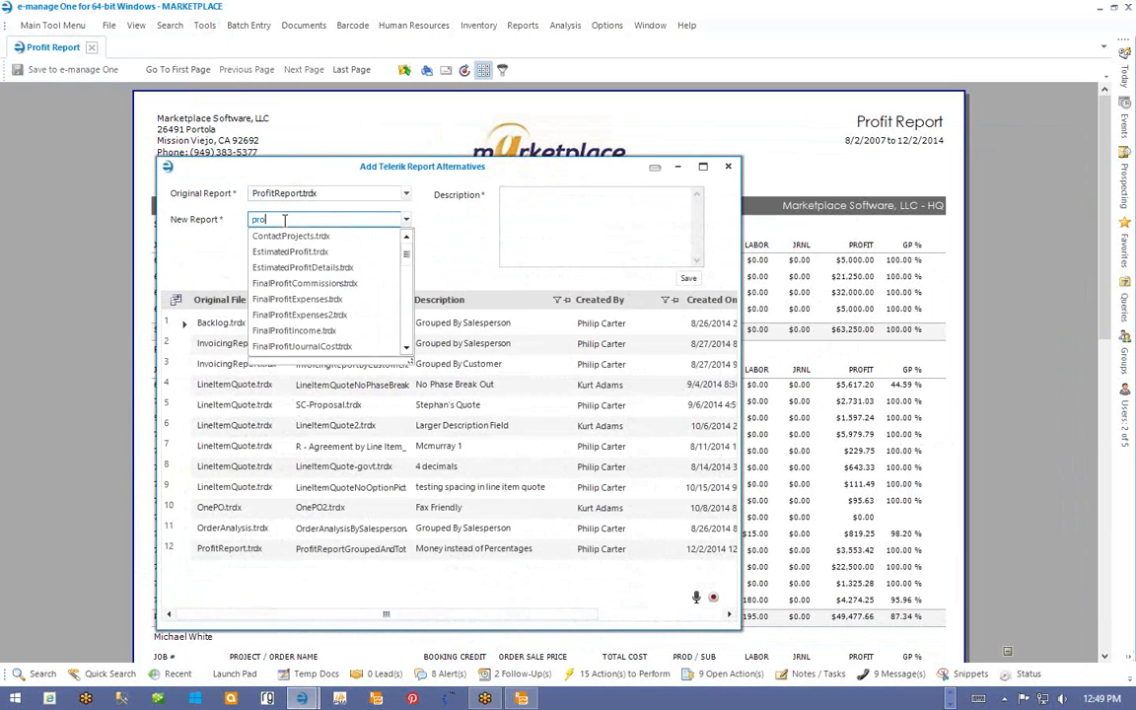
{"action": "type", "text": "fitrepo"}
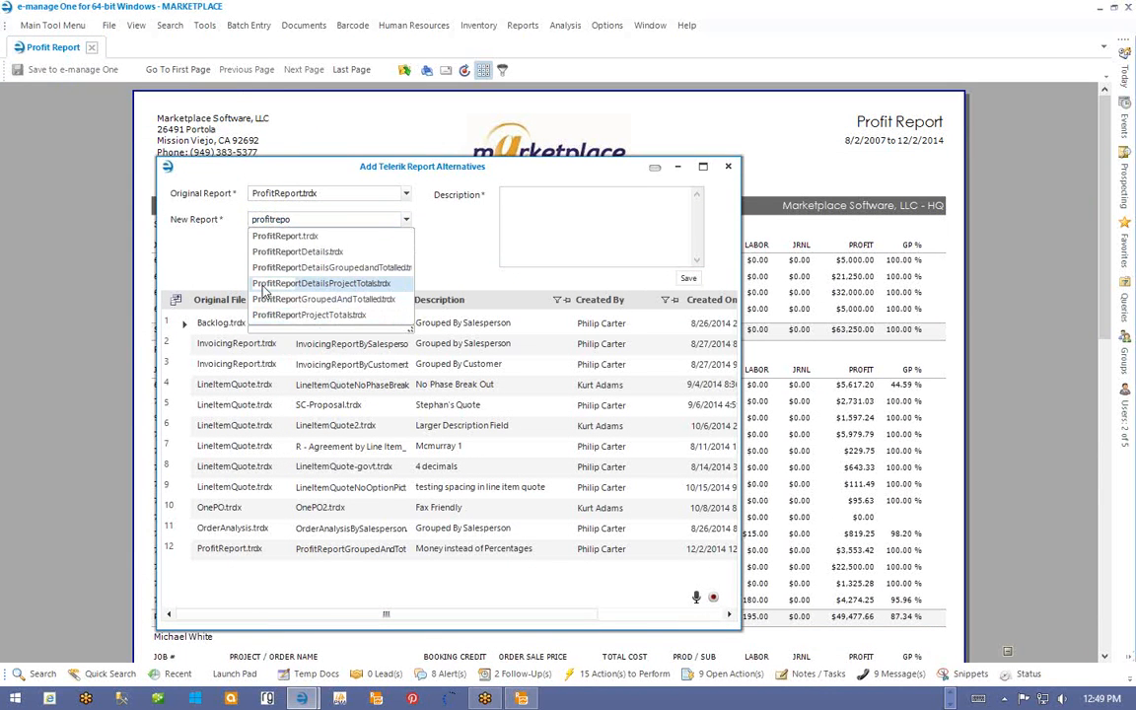
{"action": "left_click", "coordinate": [296, 314]}
{"action": "left_click", "coordinate": [299, 323]}
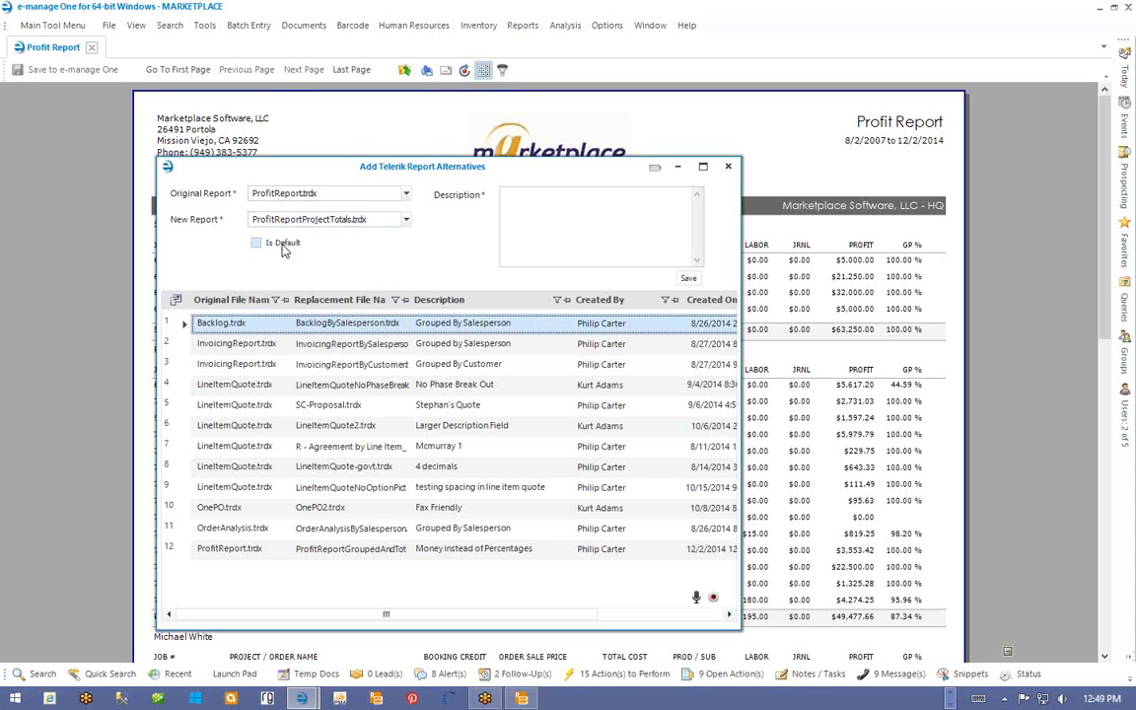
{"action": "left_click", "coordinate": [510, 197]}
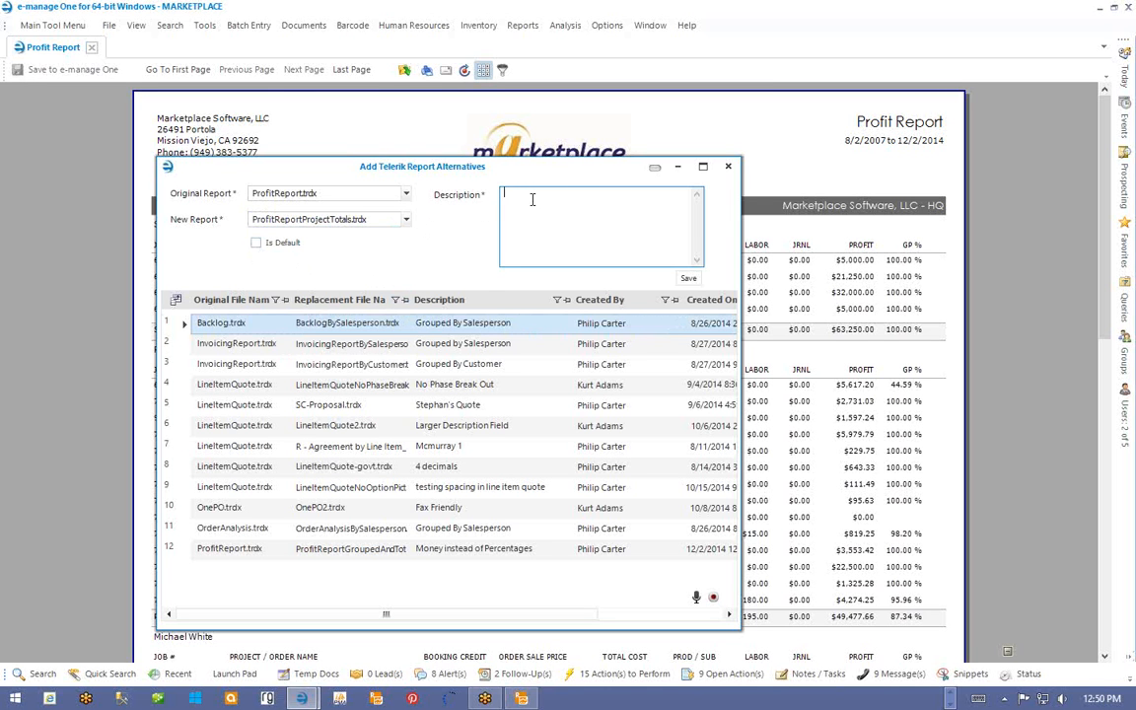
{"action": "type", "text": "Subtotalled and Grouped By JobNumber"}
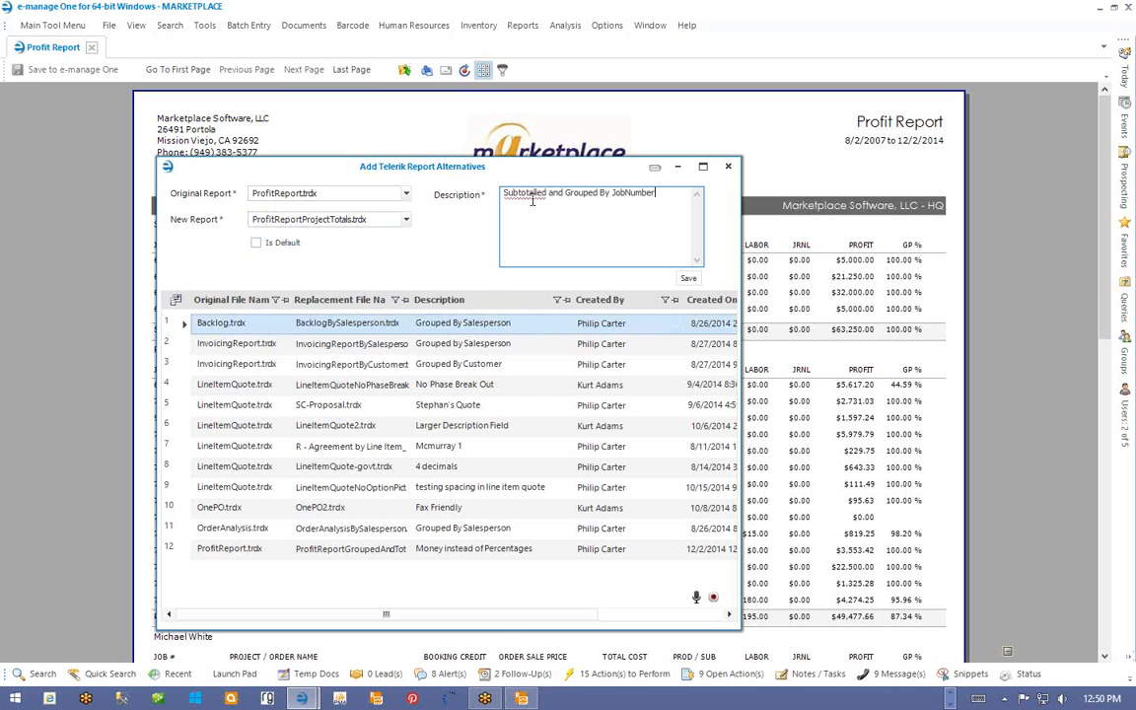
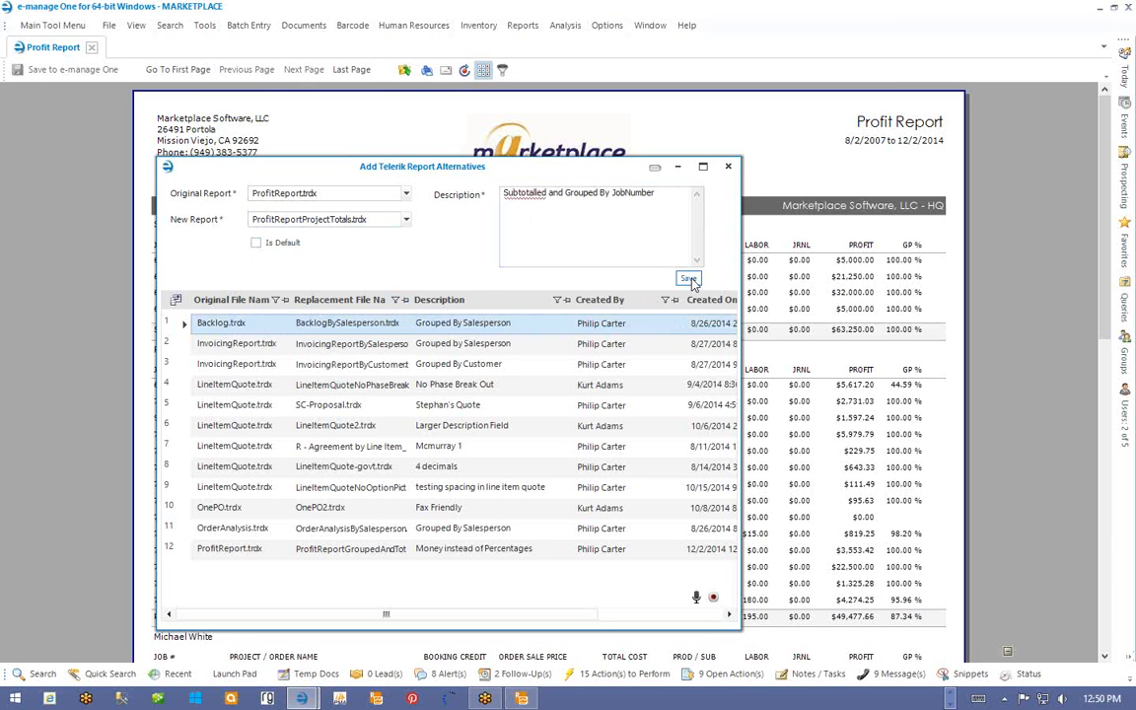
- Save the ProfitReportProjectTotals.trdx alternative and close the alternatives window
{"action": "left_click", "coordinate": [690, 280]}
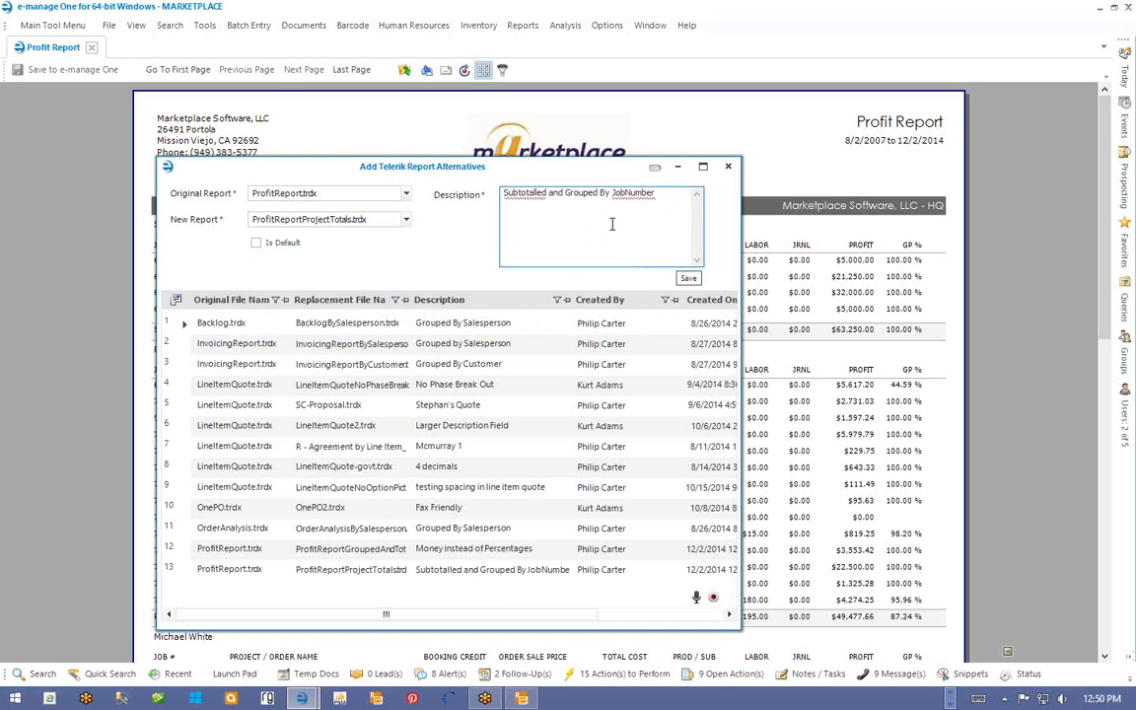
{"action": "left_click", "coordinate": [728, 166]}
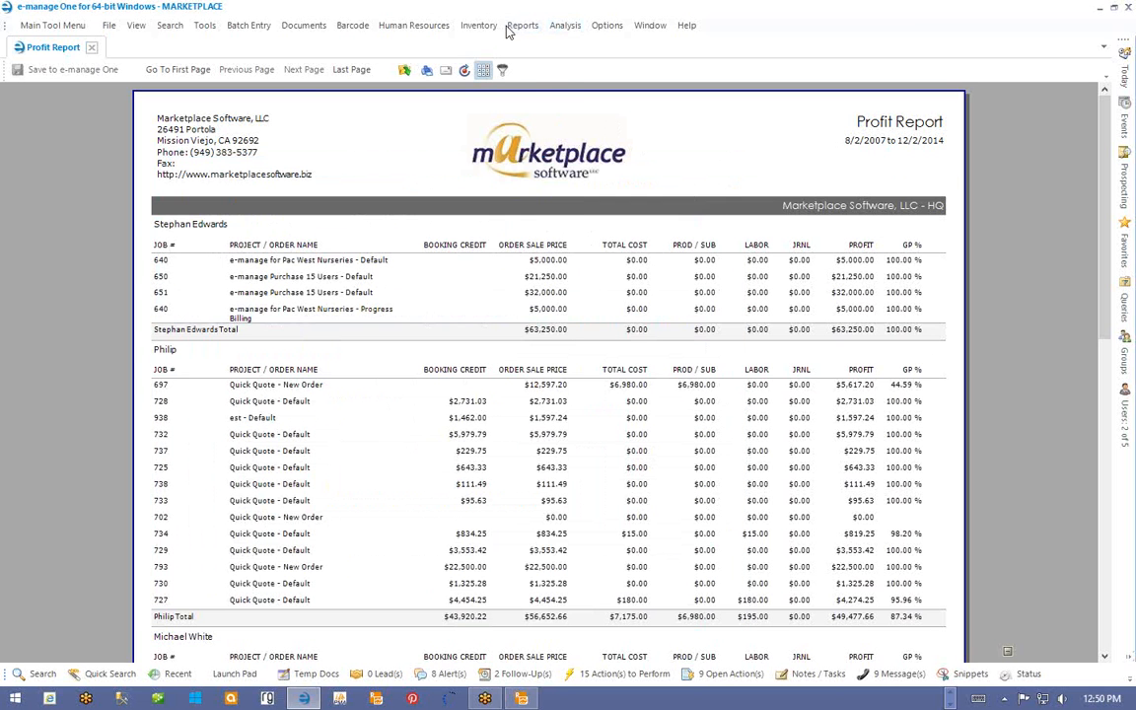
- Run the Profit Report (Orders Completed) from 1/01/2007 to today, 12/2/2014
{"action": "left_click", "coordinate": [518, 26]}
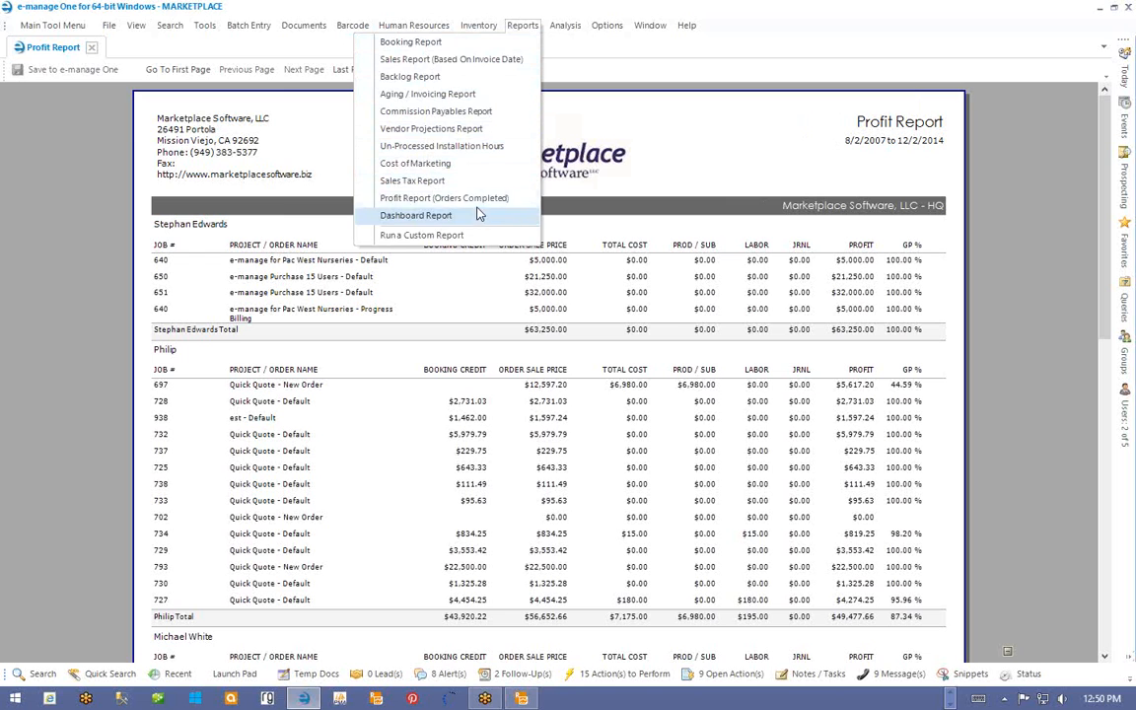
{"action": "left_click", "coordinate": [434, 197]}
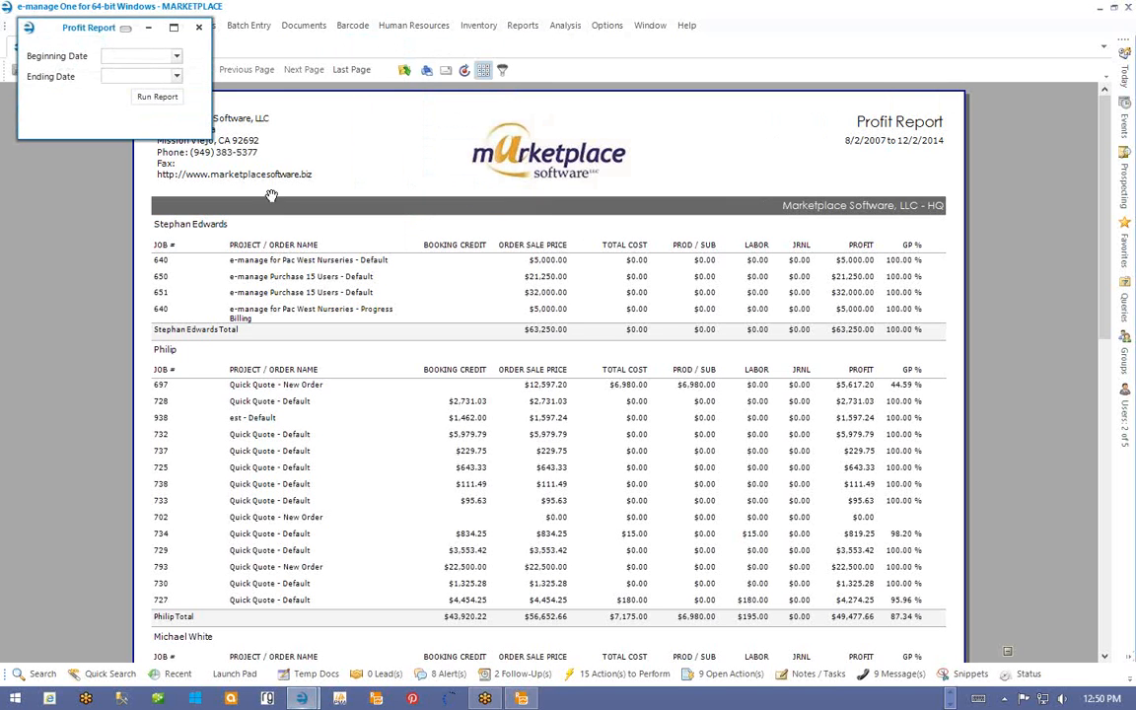
{"action": "left_click", "coordinate": [127, 58]}
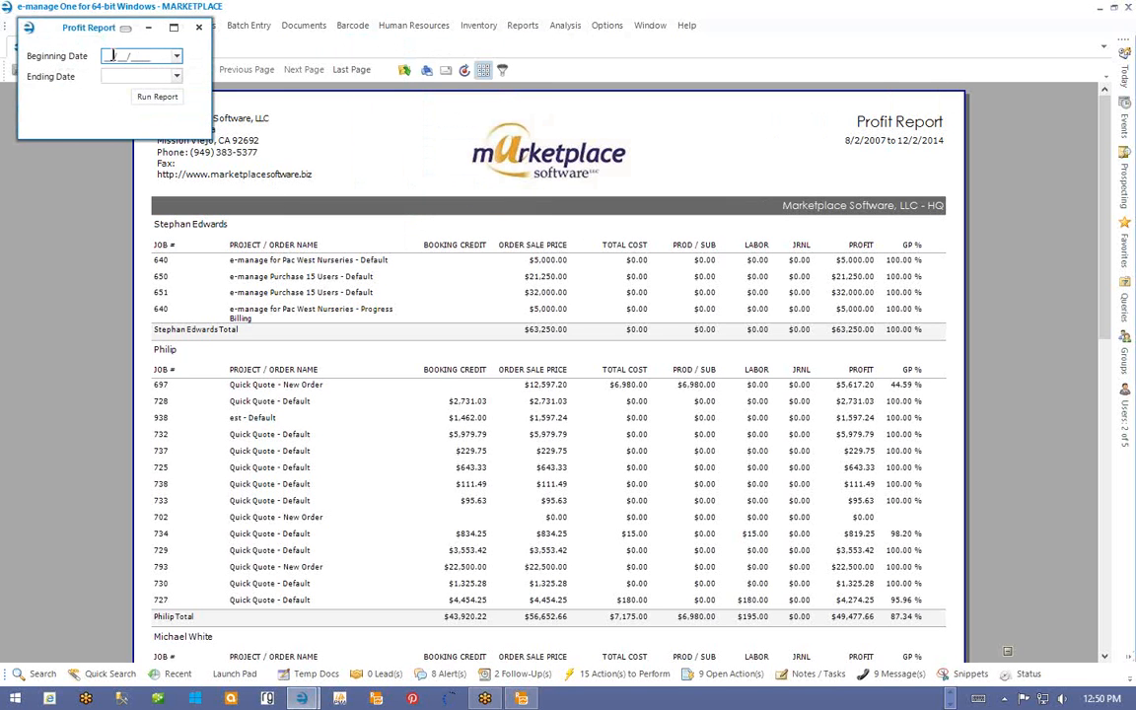
{"action": "type", "text": "1/01/2007"}
{"action": "key", "text": "Tab"}
{"action": "key", "text": "t"}
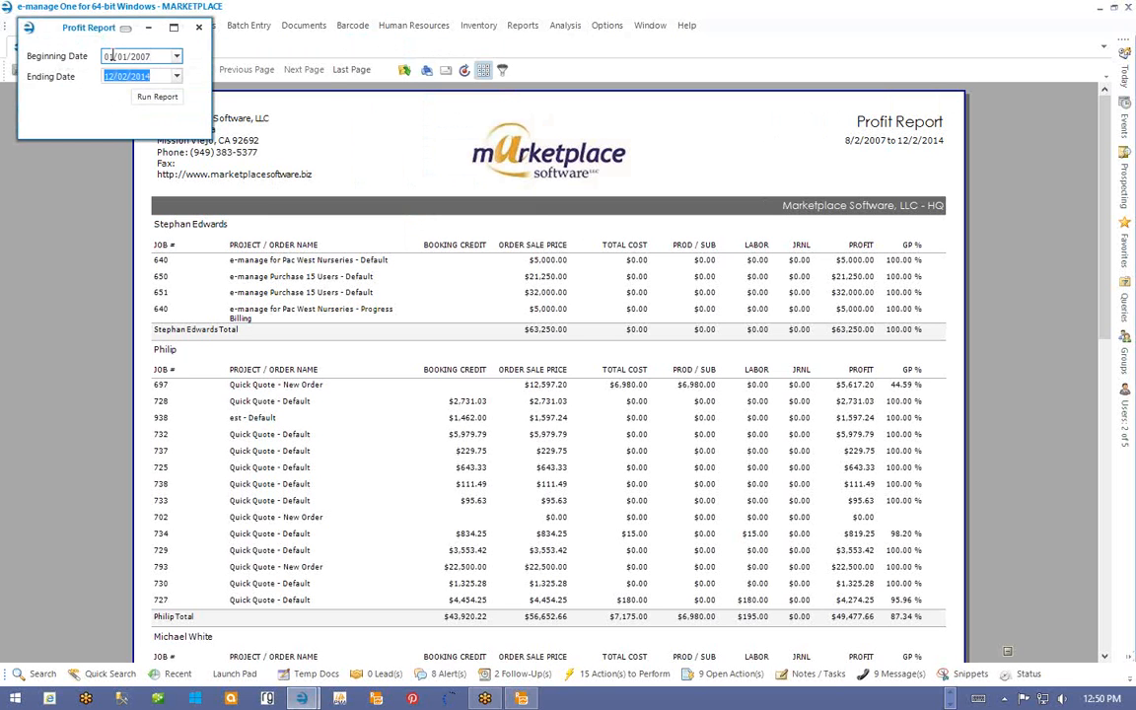
{"action": "left_click", "coordinate": [163, 99]}
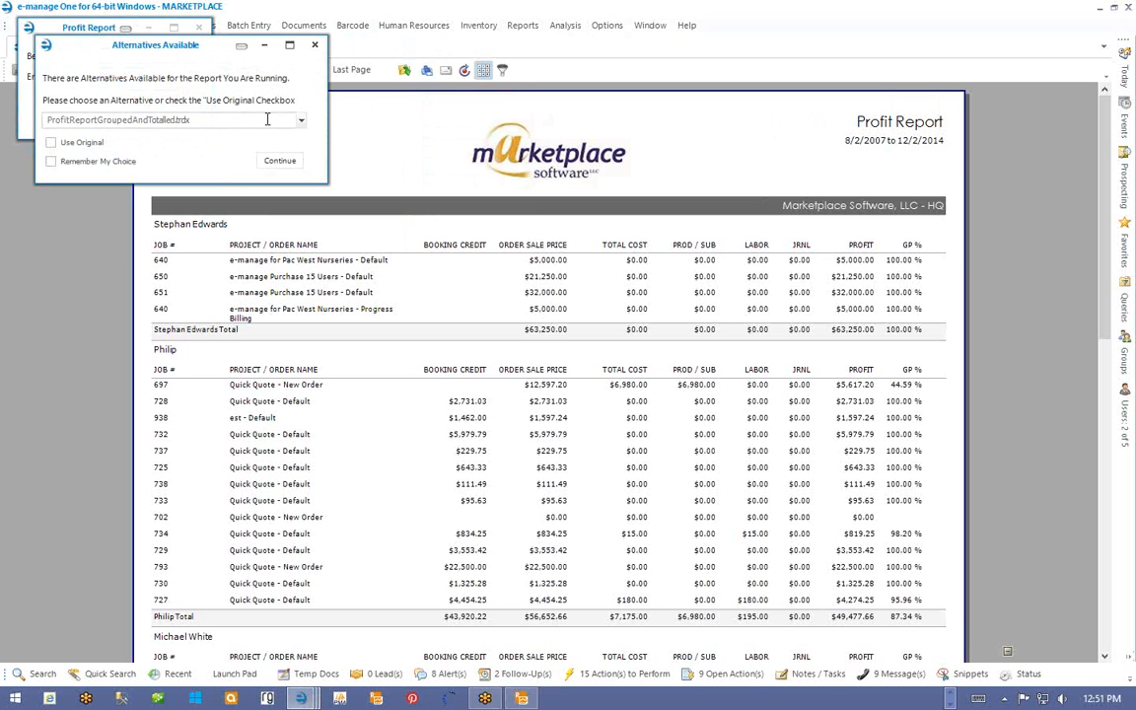
- Render the report with the ProfitReportProjectTotals.trdx alternative
{"action": "left_click", "coordinate": [302, 122]}
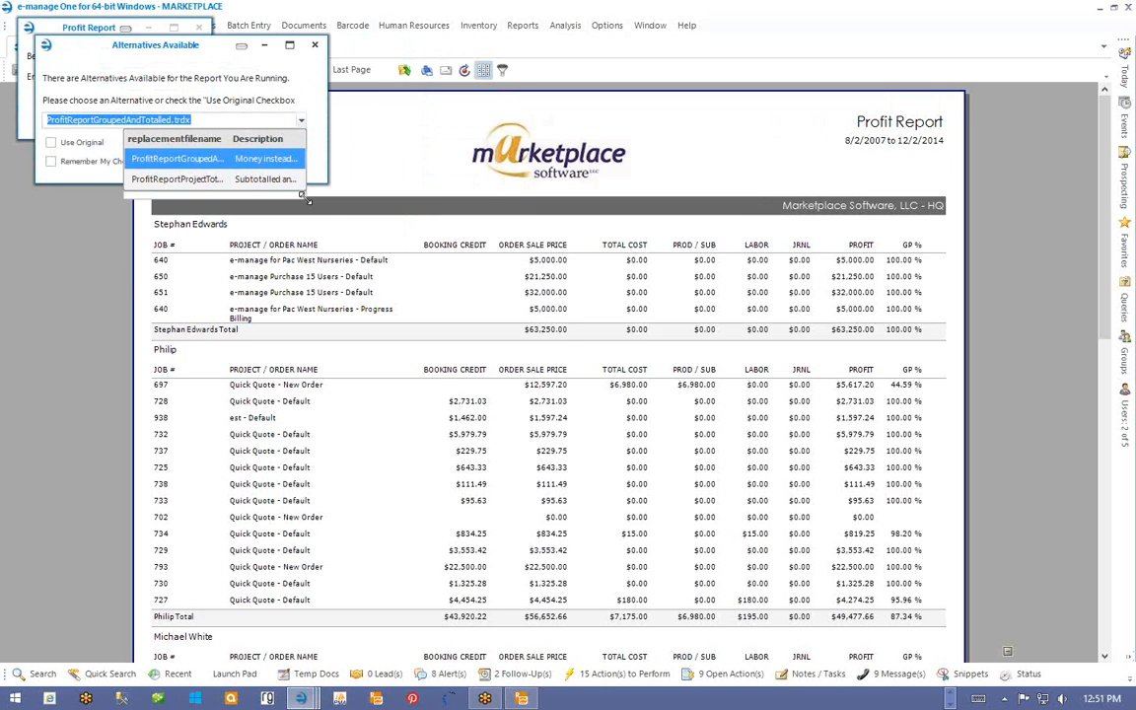
{"action": "left_click_drag", "start_coordinate": [302, 197], "coordinate": [391, 279]}
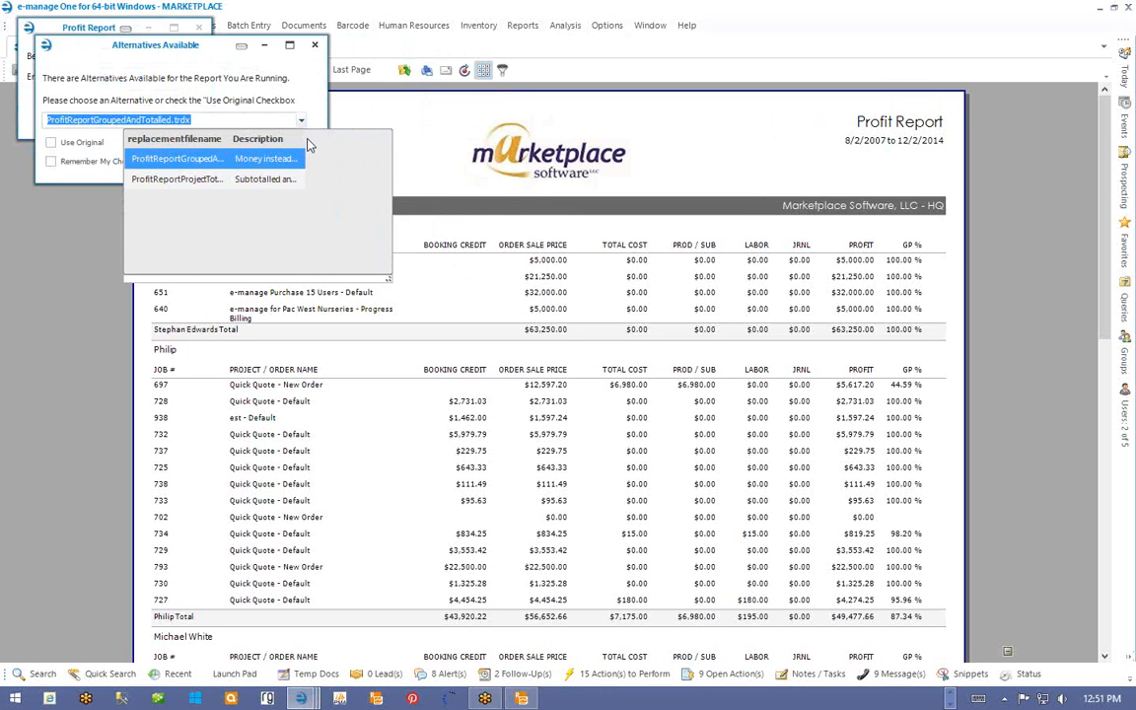
{"action": "left_click_drag", "start_coordinate": [304, 138], "coordinate": [391, 145]}
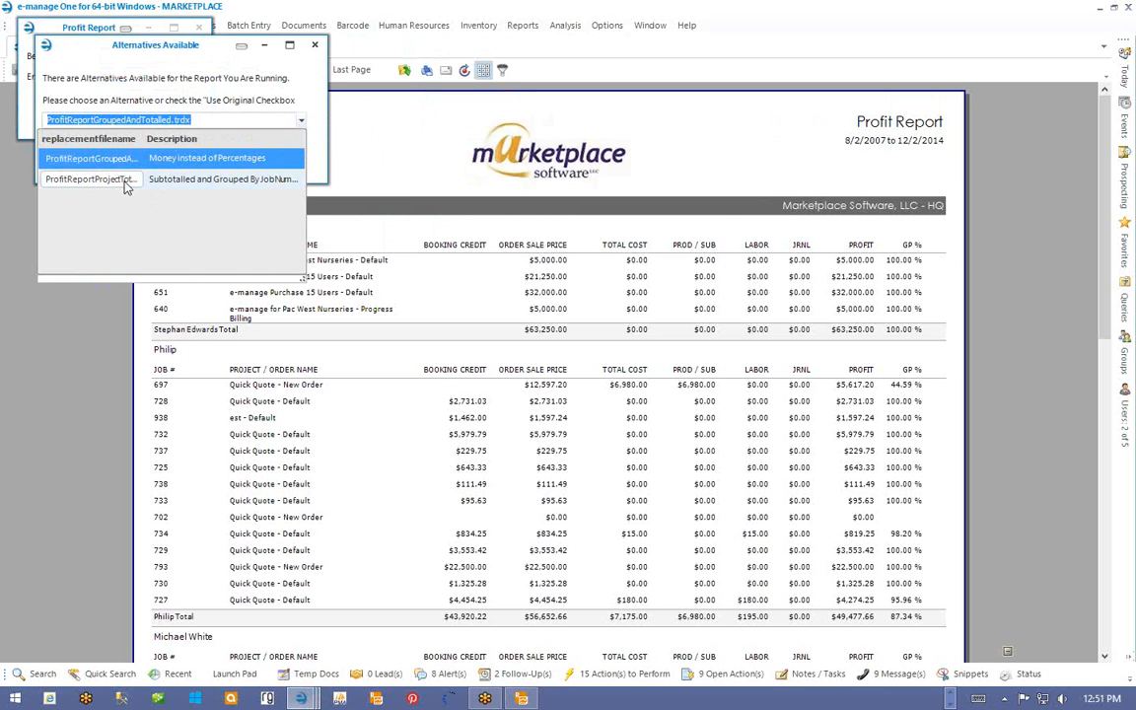
{"action": "left_click", "coordinate": [222, 181]}
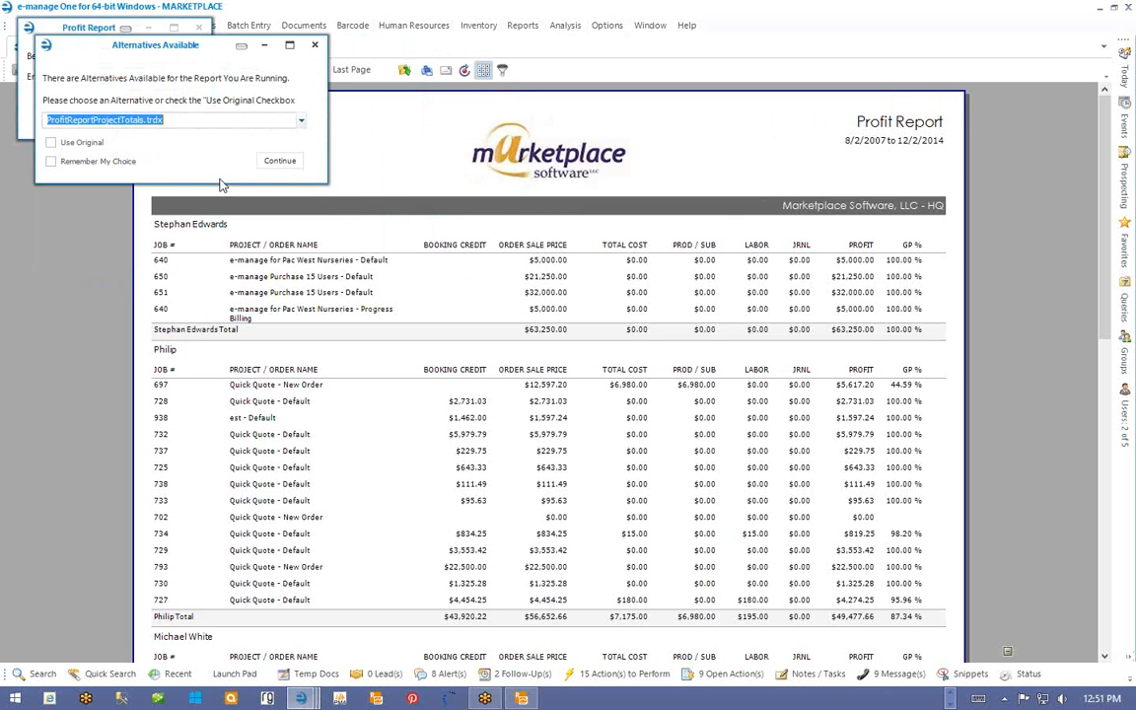
{"action": "left_click", "coordinate": [277, 161]}
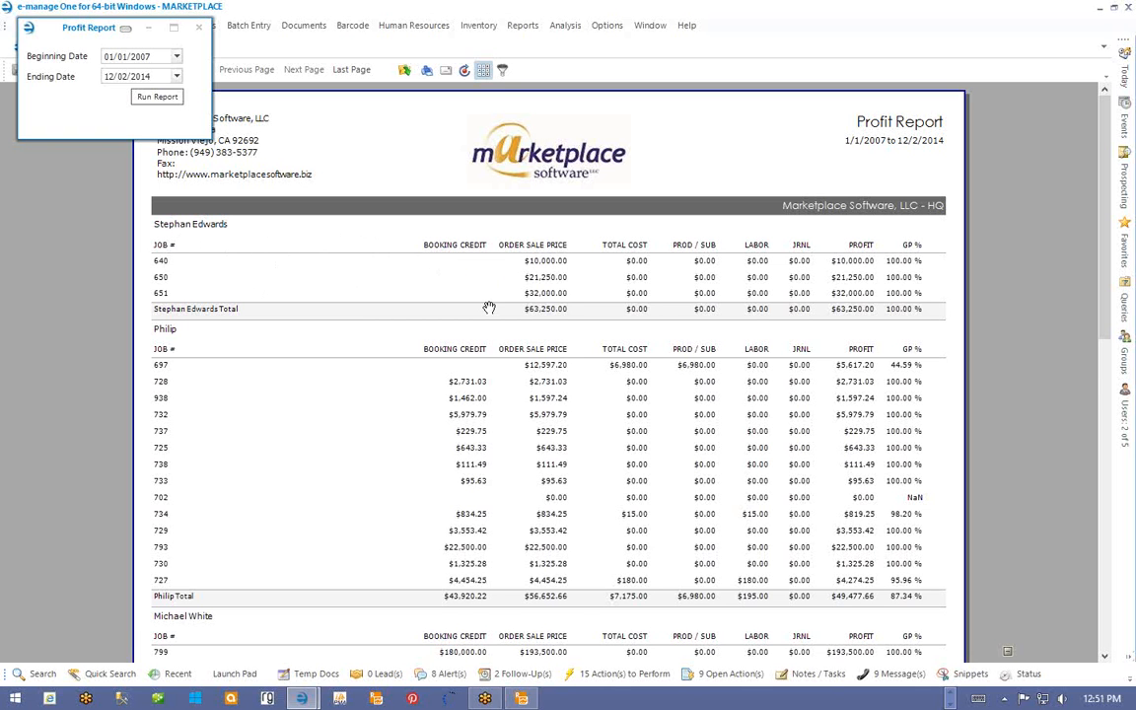
- Scroll through the project-totals report to review job numbers and dollar amounts
{"action": "scroll", "coordinate": [489, 308], "scroll_direction": "down", "scroll_amount": 1}
{"action": "scroll", "coordinate": [489, 308], "scroll_direction": "down", "scroll_amount": 5}
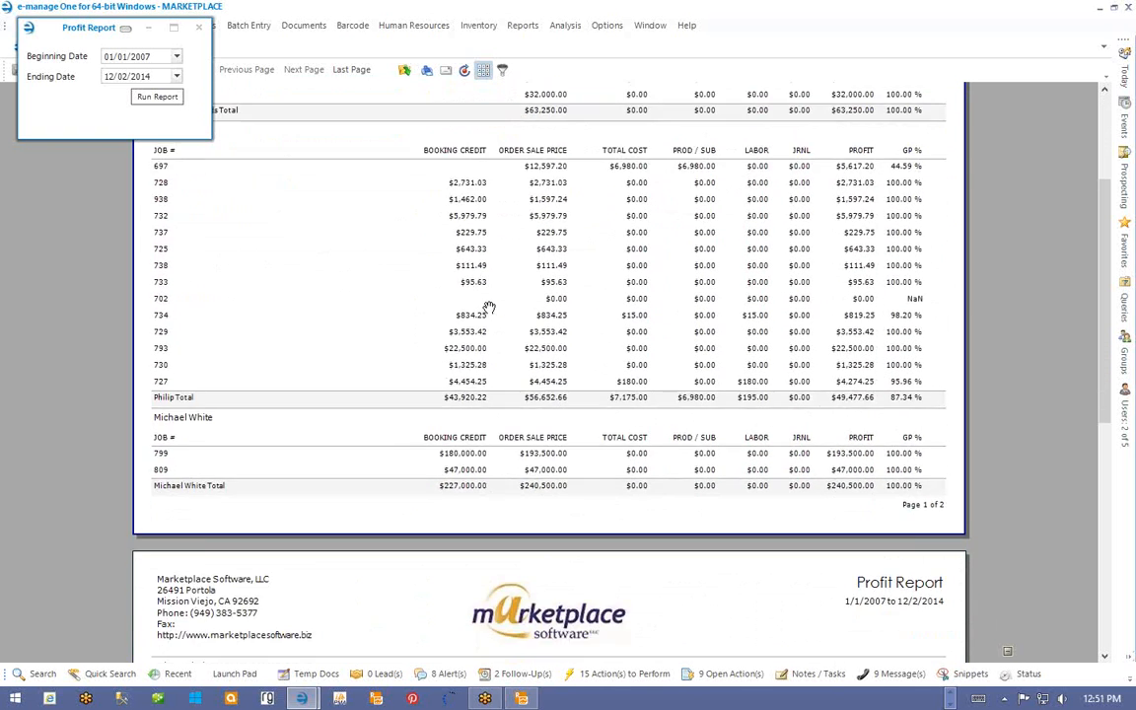
{"action": "scroll", "coordinate": [490, 308], "scroll_direction": "down", "scroll_amount": 5}
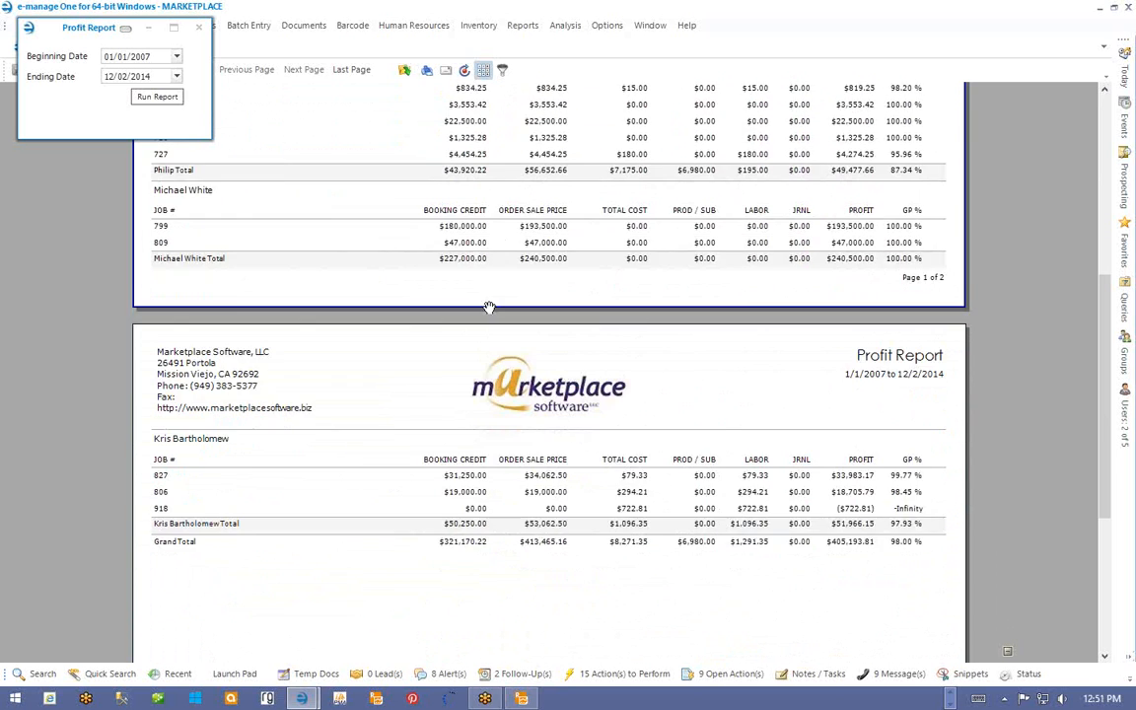
{"action": "scroll", "coordinate": [489, 307], "scroll_direction": "down", "scroll_amount": 6}
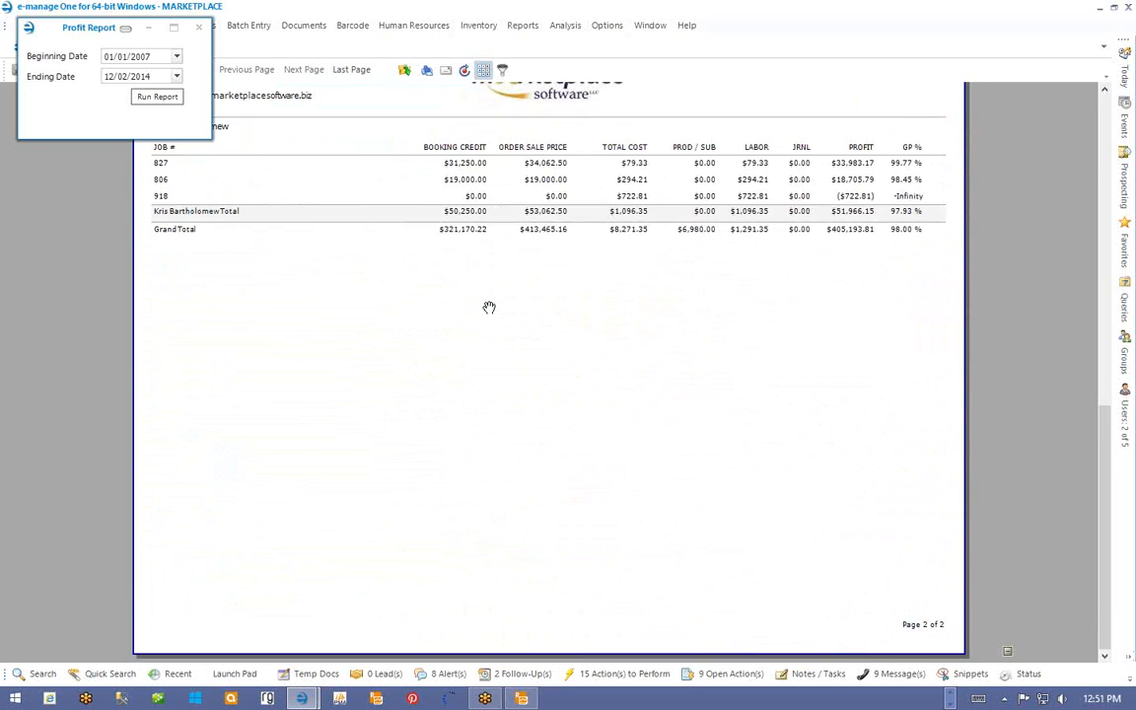
{"action": "scroll", "coordinate": [490, 307], "scroll_direction": "up", "scroll_amount": 15}
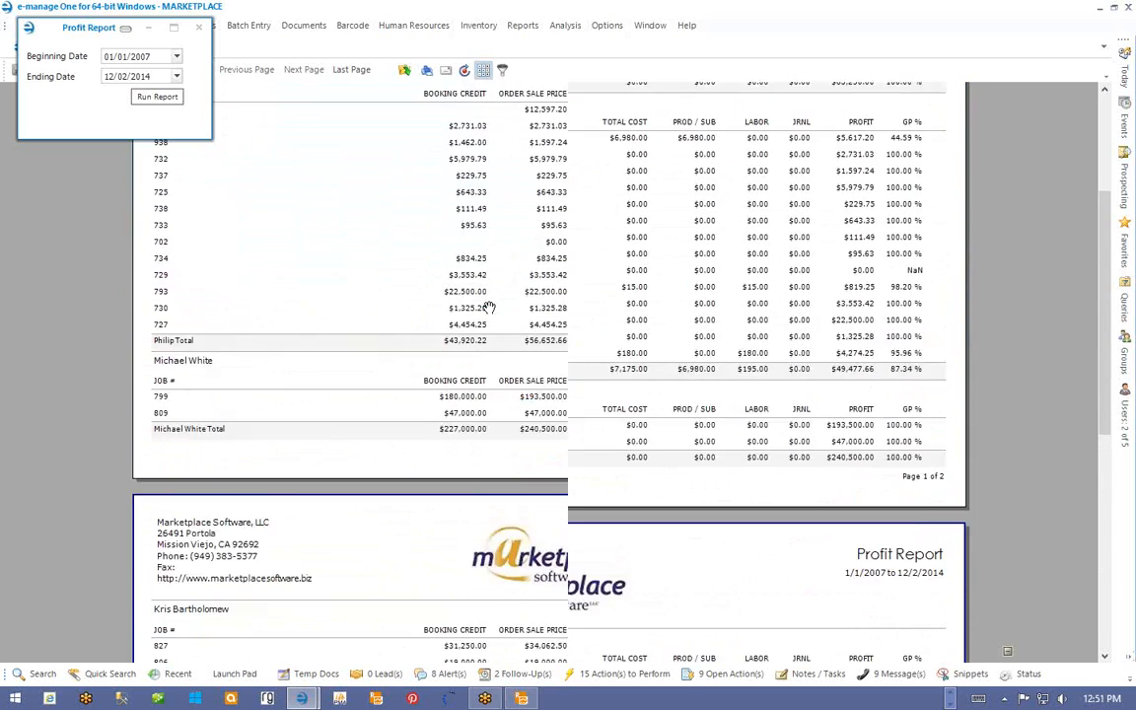
{"action": "scroll", "coordinate": [489, 308], "scroll_direction": "up", "scroll_amount": 2}
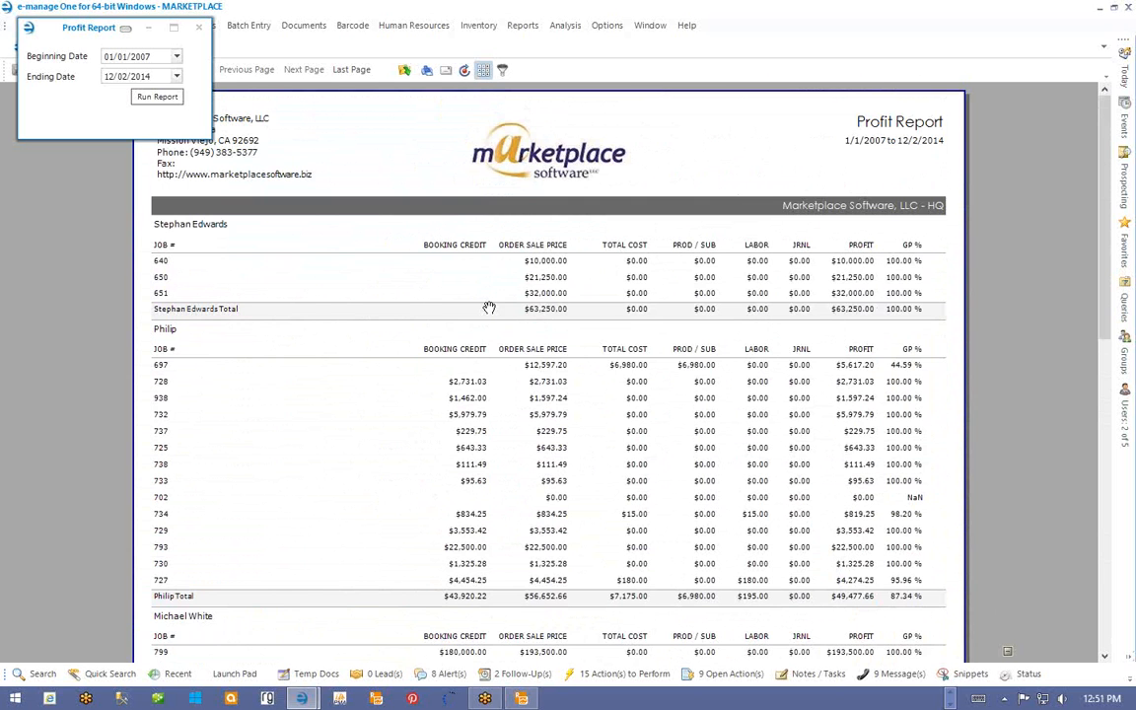
{"action": "scroll", "coordinate": [489, 308], "scroll_direction": "down", "scroll_amount": 2}
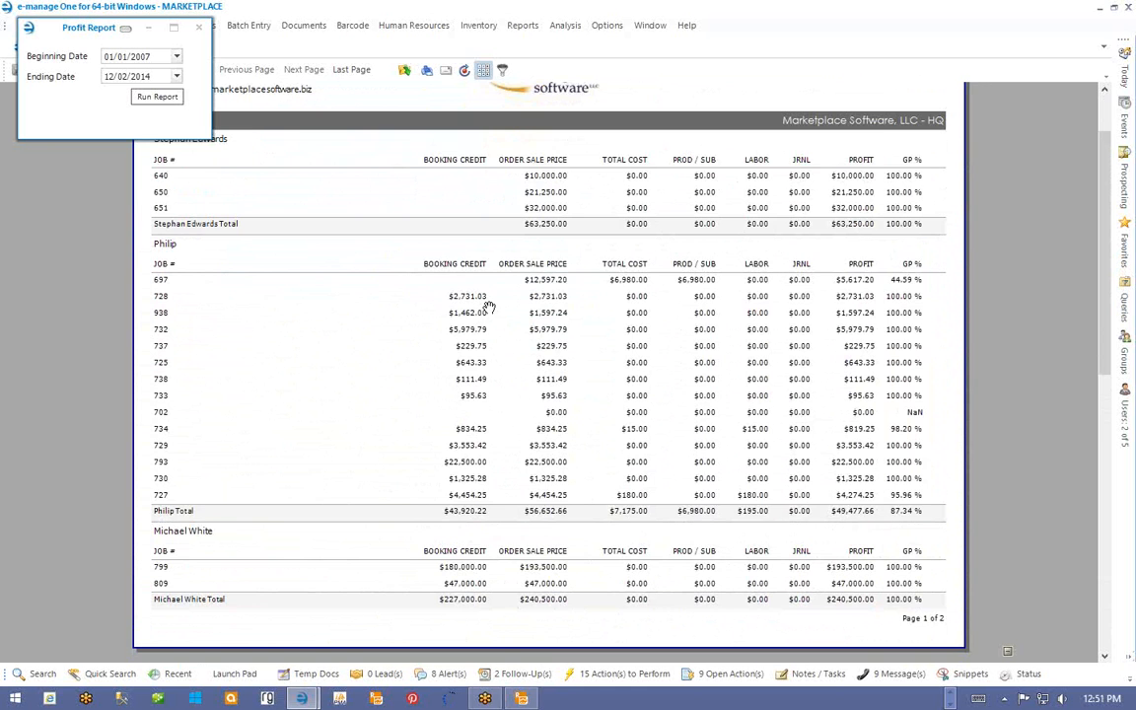
{"action": "scroll", "coordinate": [489, 308], "scroll_direction": "up", "scroll_amount": 2}
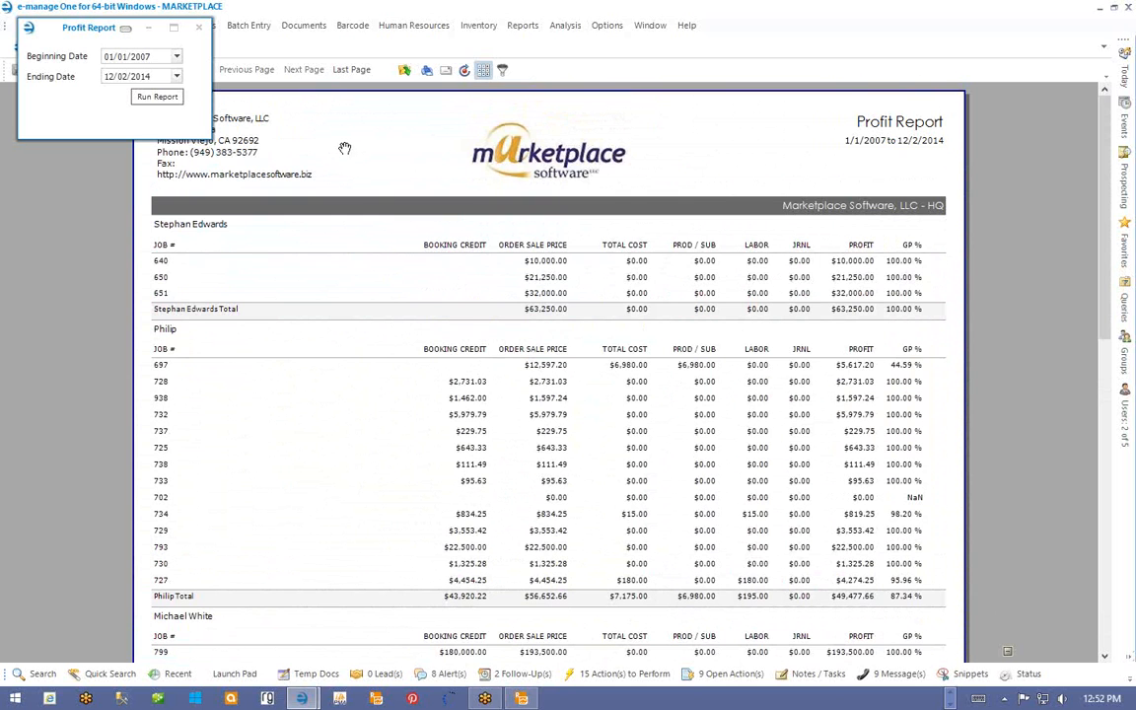
- Close the date entry panel and the project-totals Profit Report tab
{"action": "left_click", "coordinate": [199, 30]}
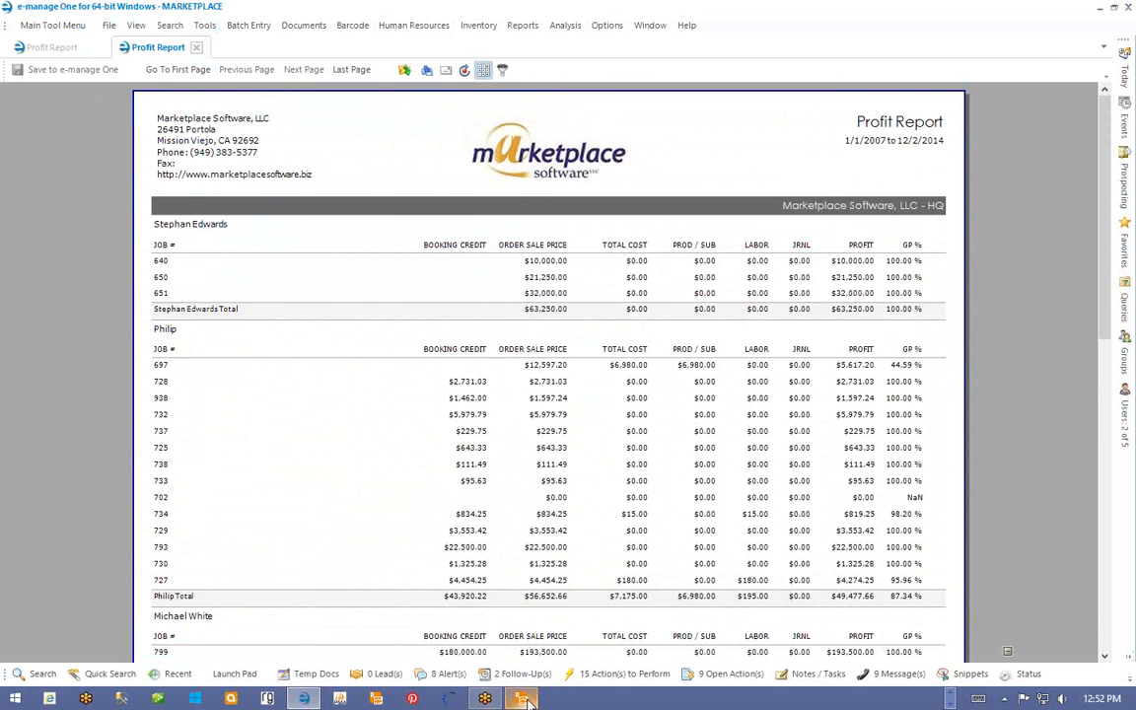
{"action": "mouse_move", "coordinate": [526, 699]}
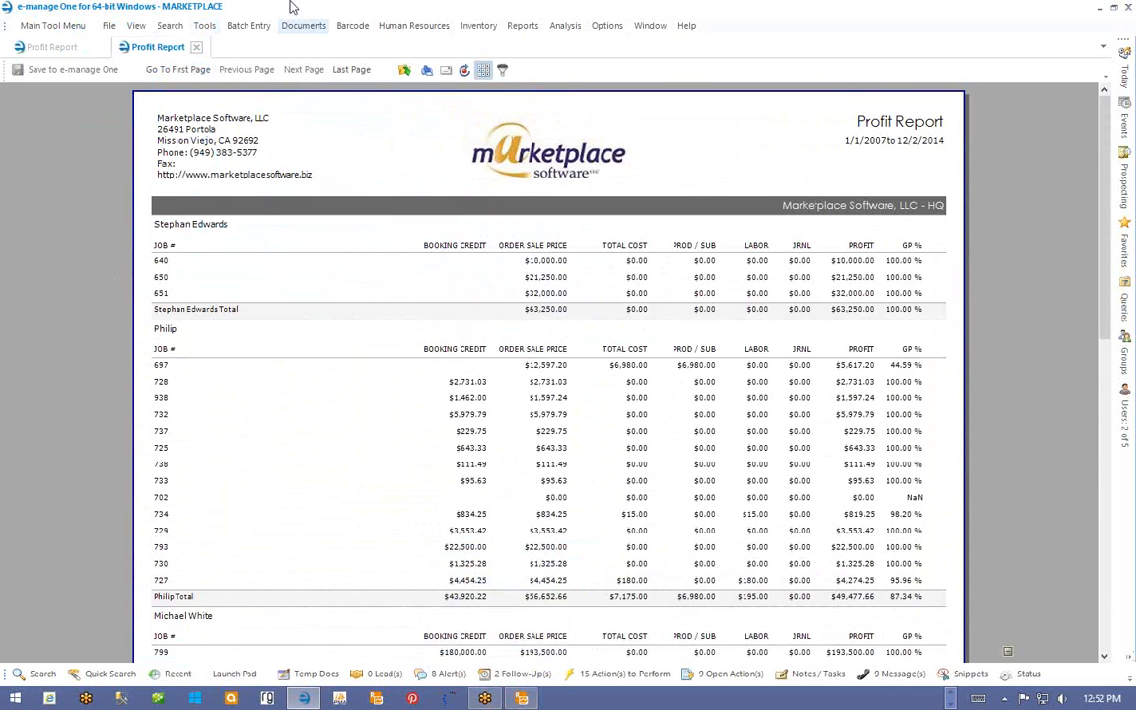
{"action": "left_click", "coordinate": [196, 47]}
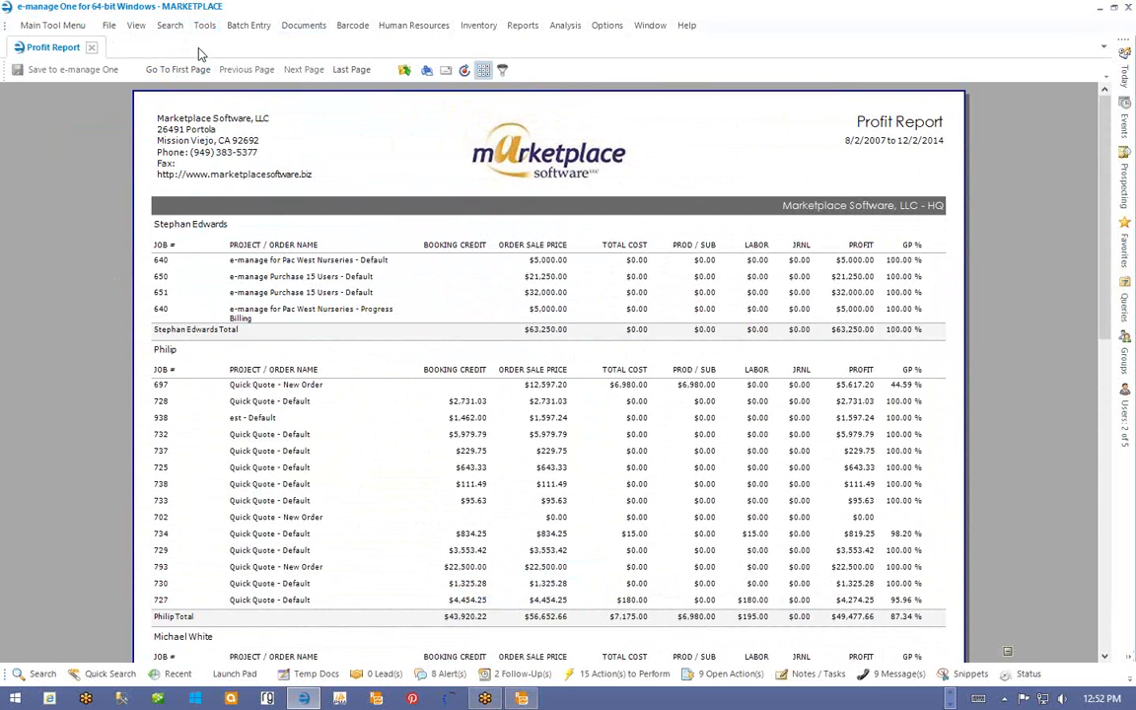
- Close the remaining Profit Report and the ProfitReportDetailsProjectTotals.trdx design in Telerik Report Designer
{"action": "left_click", "coordinate": [91, 47]}
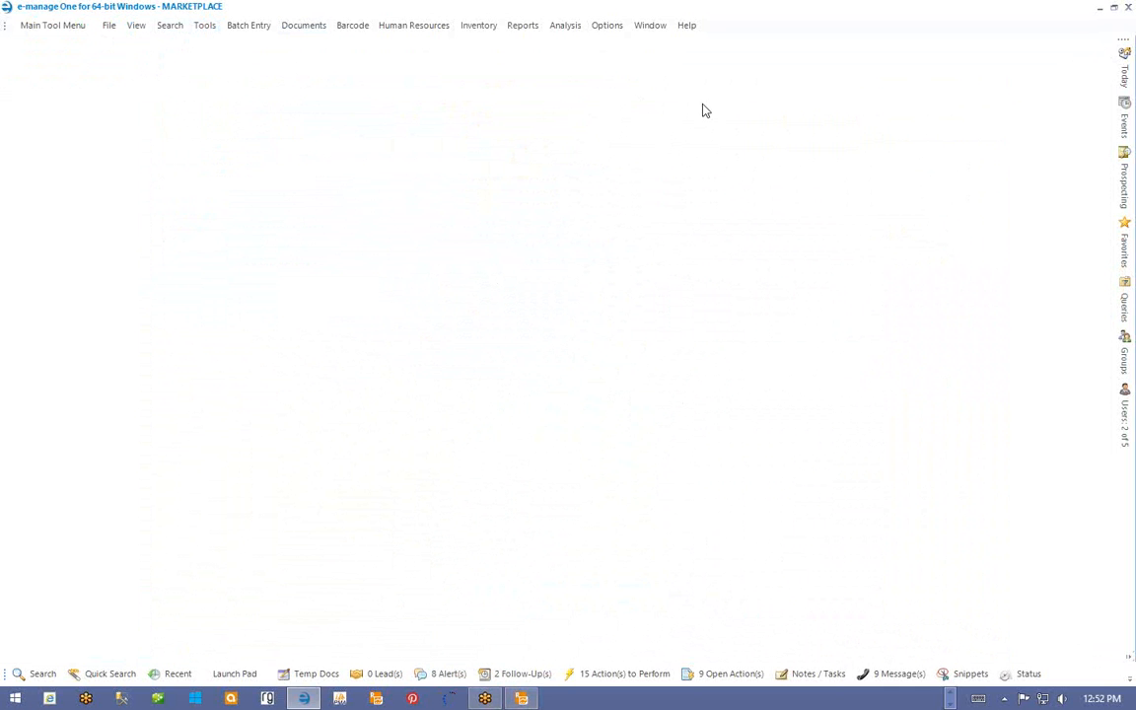
{"action": "left_click", "coordinate": [521, 699]}
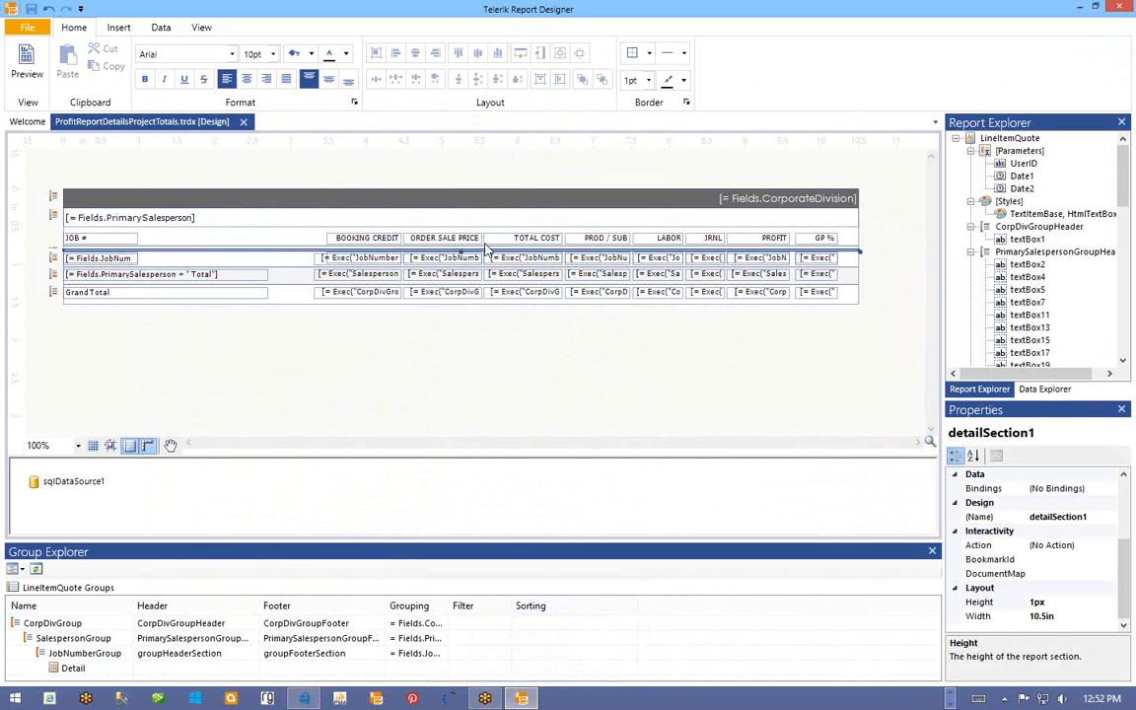
{"action": "left_click", "coordinate": [243, 123]}
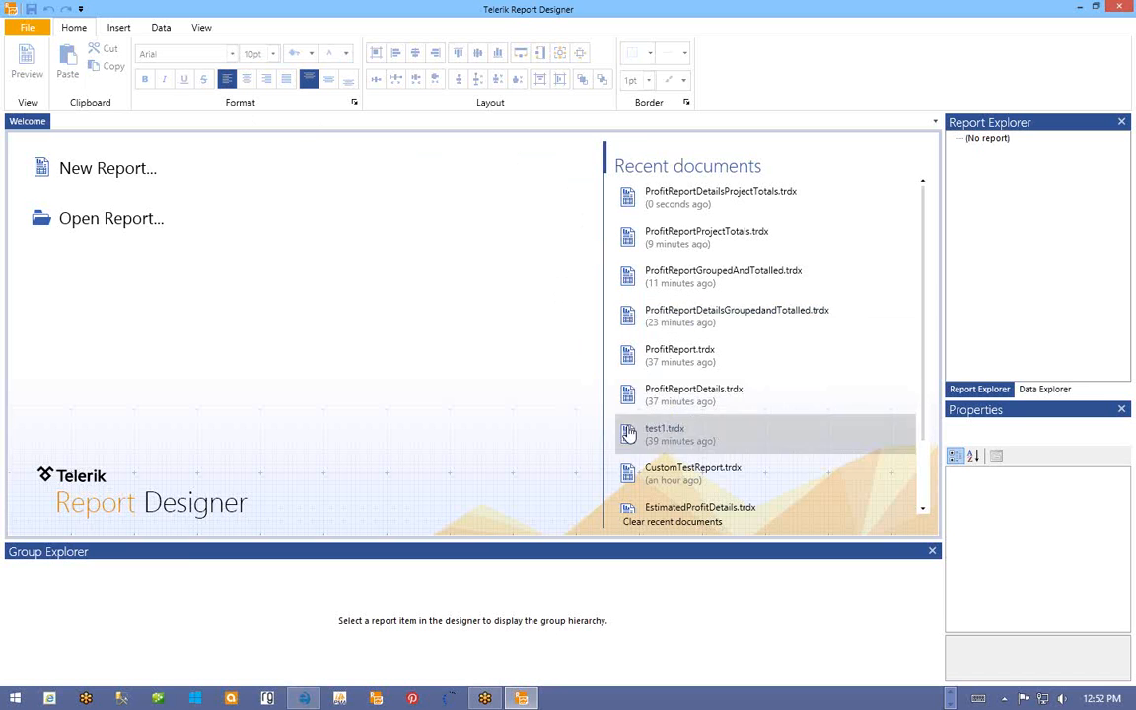
- Open LineItemQuote.trdx in the designer from the name-sorted report files
{"action": "left_click", "coordinate": [22, 30]}
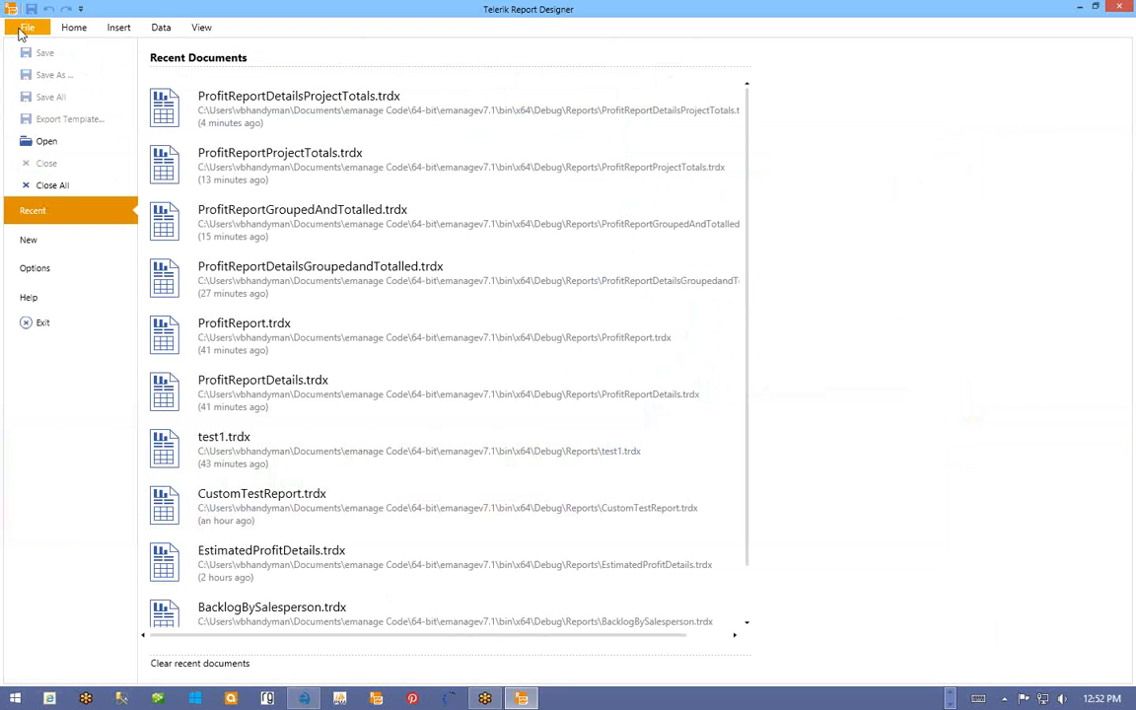
{"action": "left_click", "coordinate": [24, 148]}
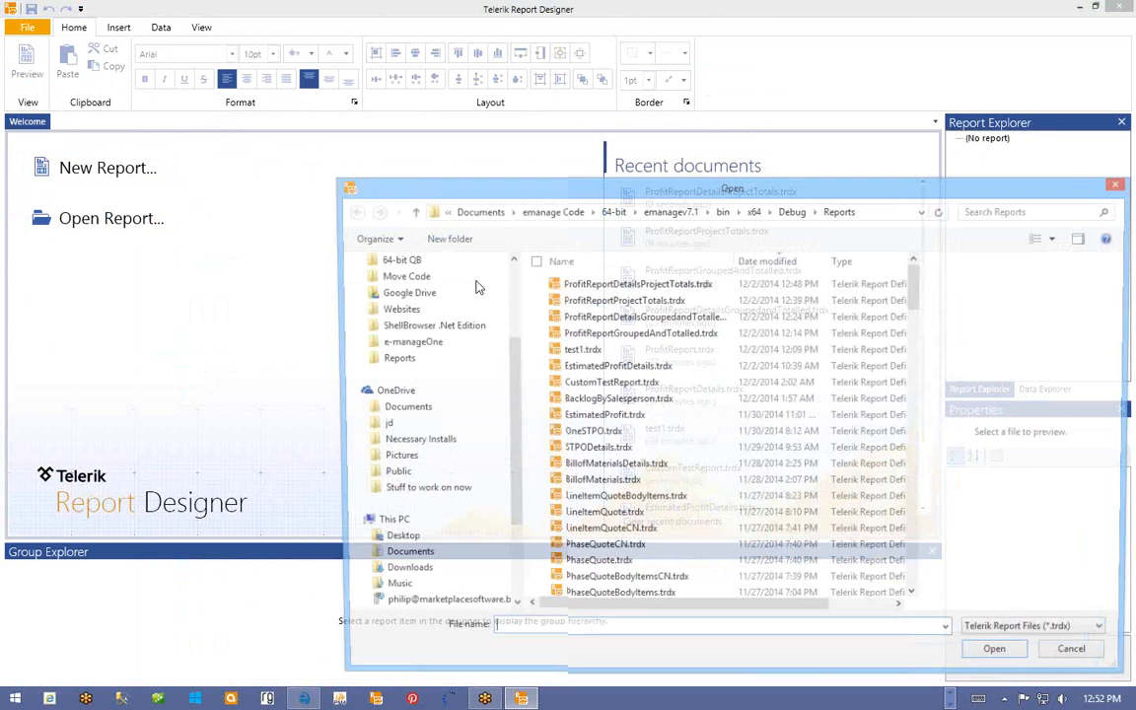
{"action": "left_click", "coordinate": [611, 346]}
{"action": "scroll", "coordinate": [649, 394], "scroll_direction": "down", "scroll_amount": 5}
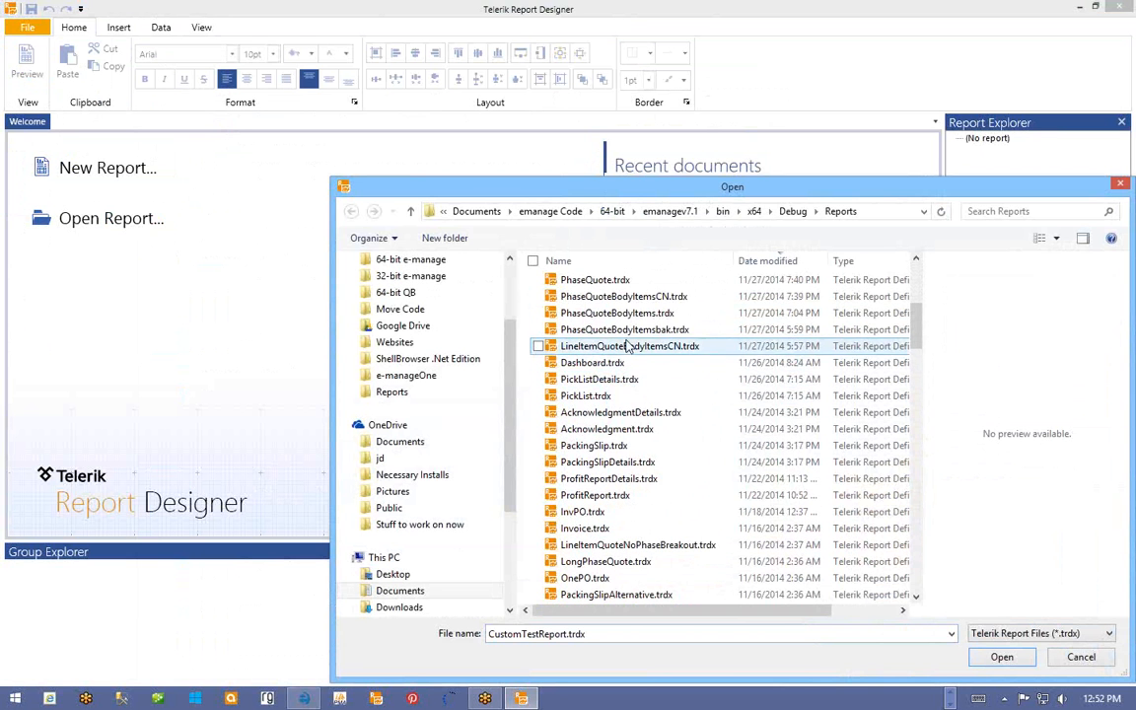
{"action": "scroll", "coordinate": [649, 336], "scroll_direction": "up", "scroll_amount": 3}
{"action": "scroll", "coordinate": [632, 325], "scroll_direction": "up", "scroll_amount": 3}
{"action": "left_click", "coordinate": [601, 260]}
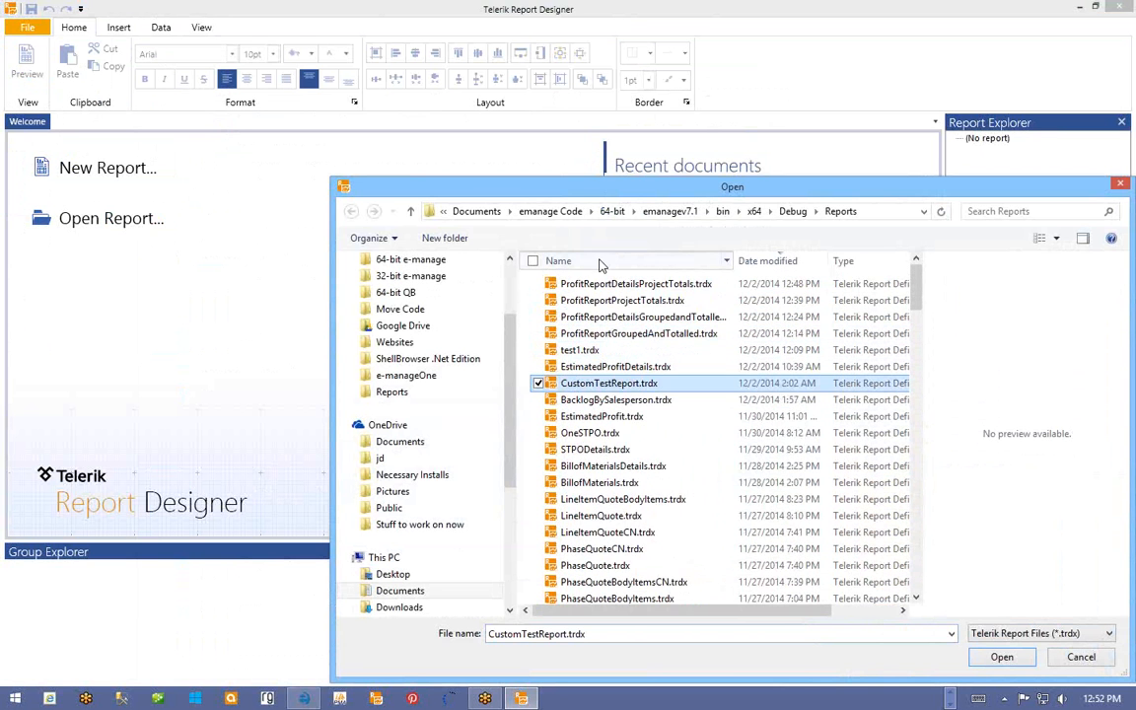
{"action": "left_click", "coordinate": [594, 315]}
{"action": "key", "text": "l"}
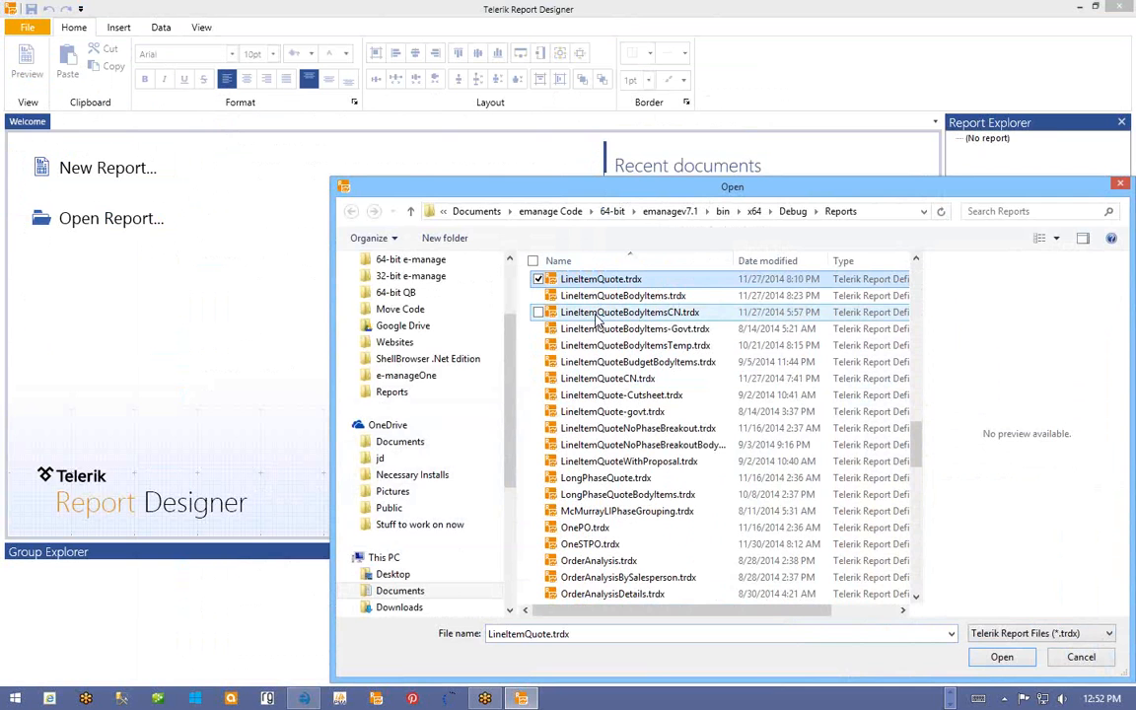
{"action": "double_click", "coordinate": [603, 282]}
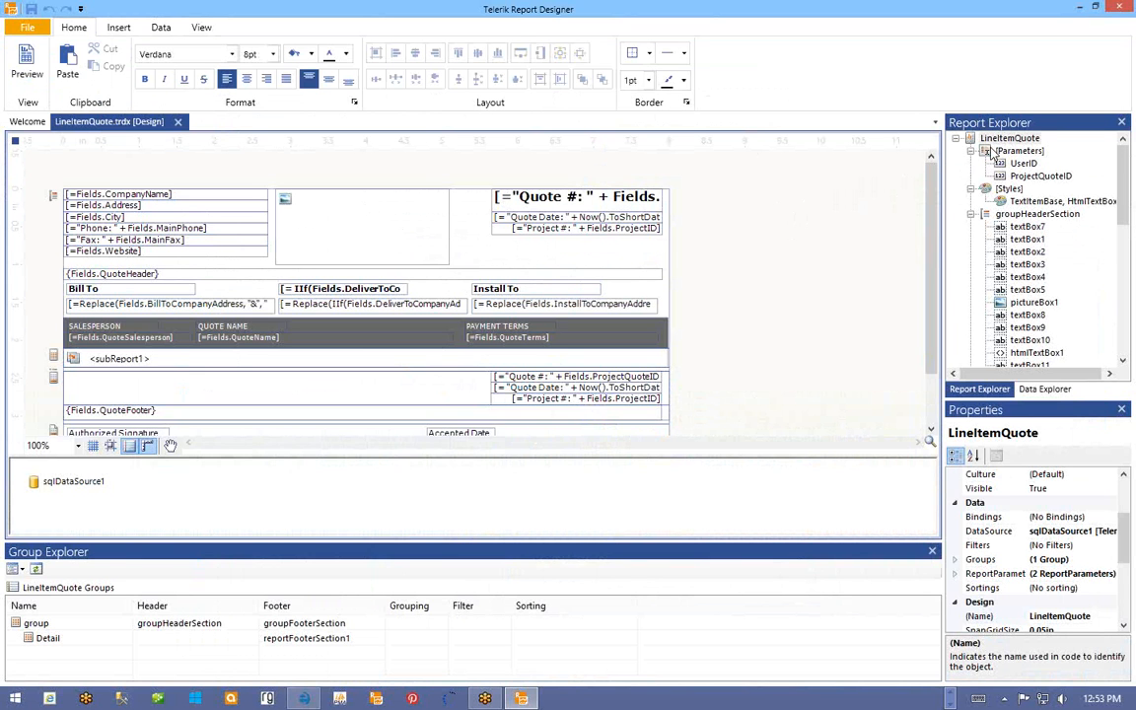
- Add a String report parameter named SomeExtraText to LineItemQuote's Parameters
{"action": "left_click", "coordinate": [1014, 151]}
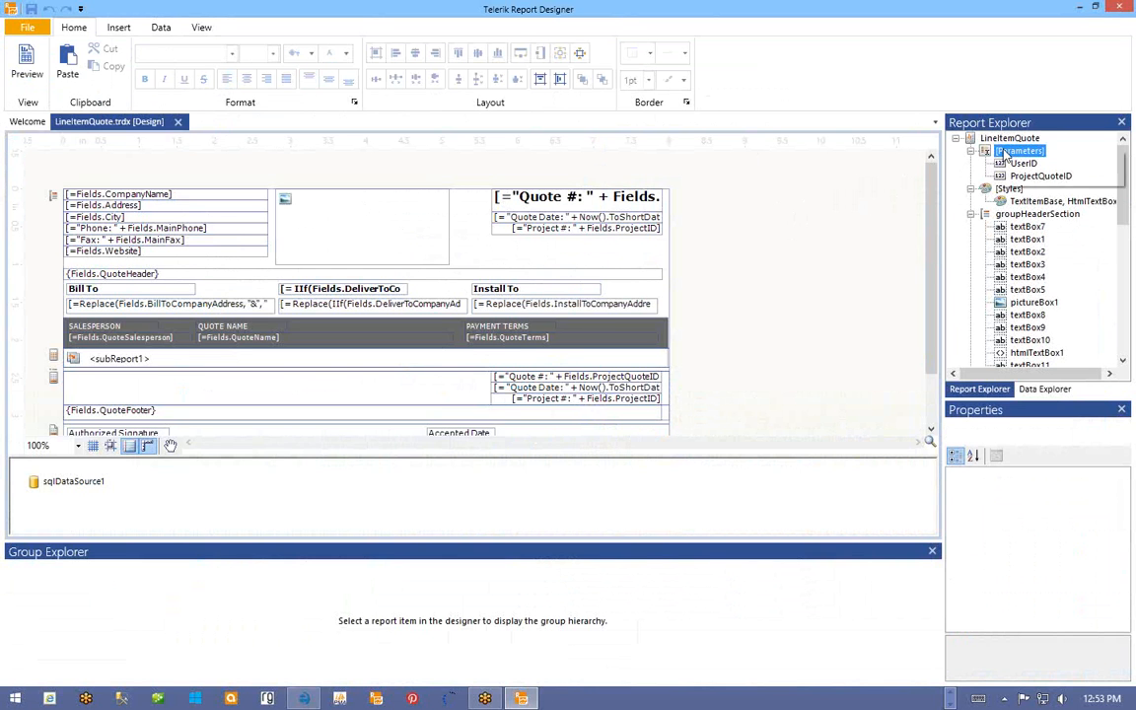
{"action": "right_click", "coordinate": [1005, 154]}
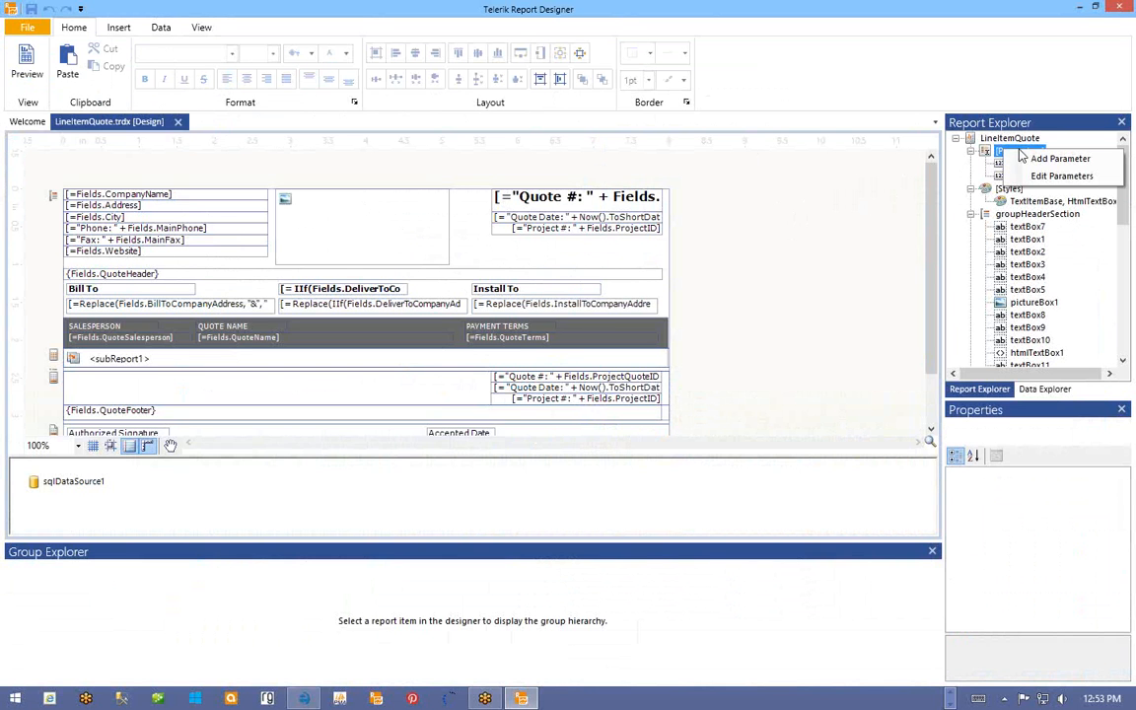
{"action": "left_click", "coordinate": [1048, 157]}
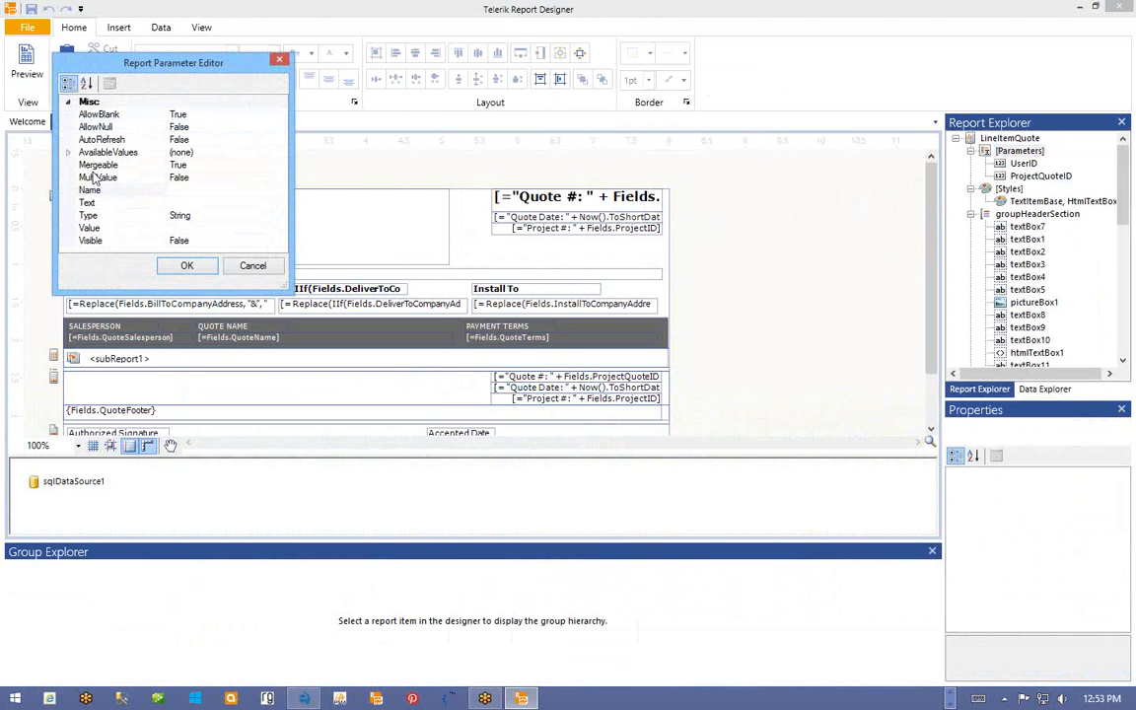
{"action": "left_click_drag", "start_coordinate": [140, 75], "coordinate": [214, 102]}
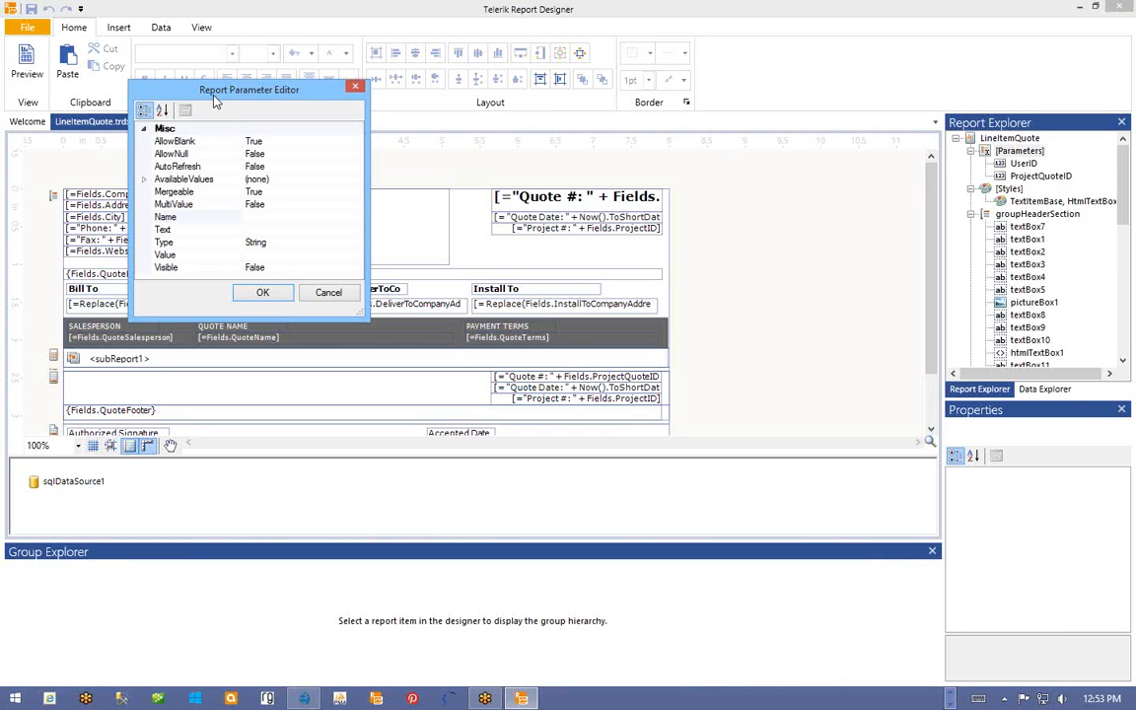
{"action": "left_click", "coordinate": [259, 216]}
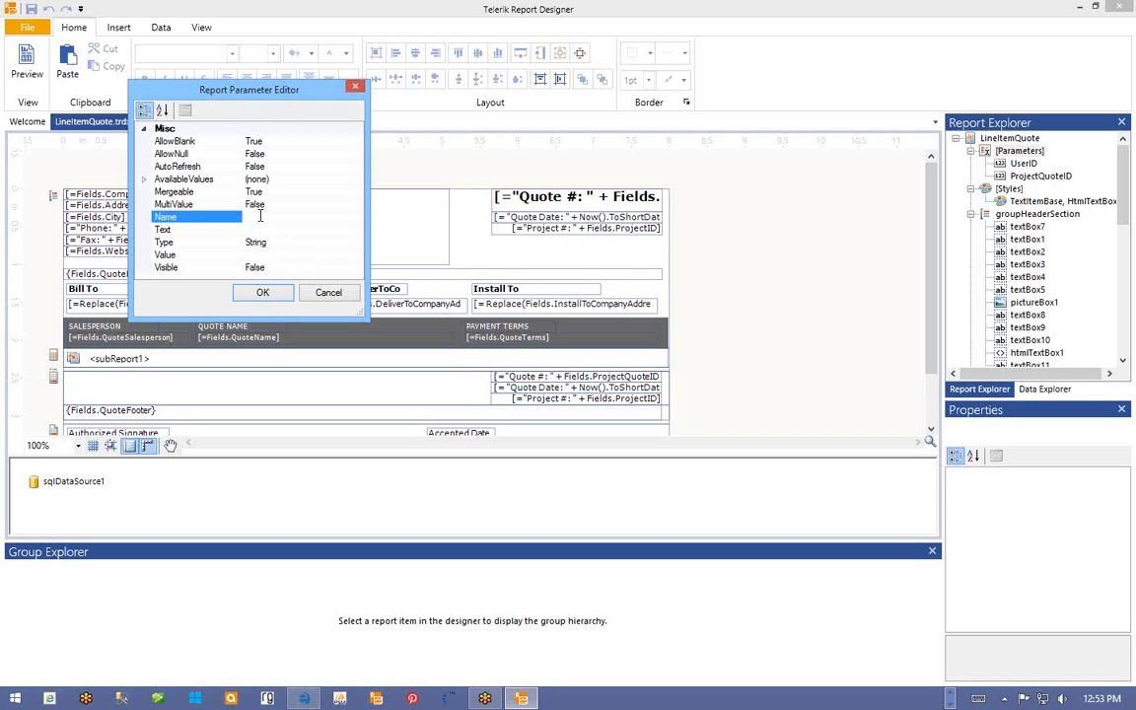
{"action": "type", "text": "SomeExtraText"}
{"action": "left_click", "coordinate": [166, 243]}
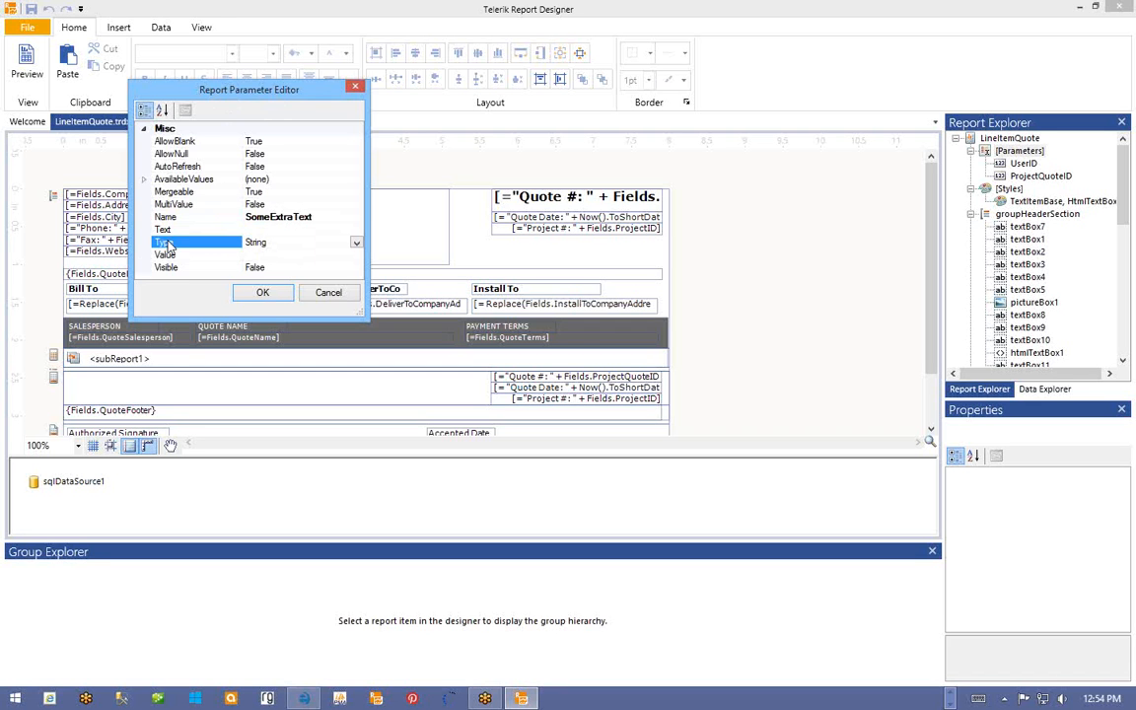
{"action": "left_click", "coordinate": [356, 243]}
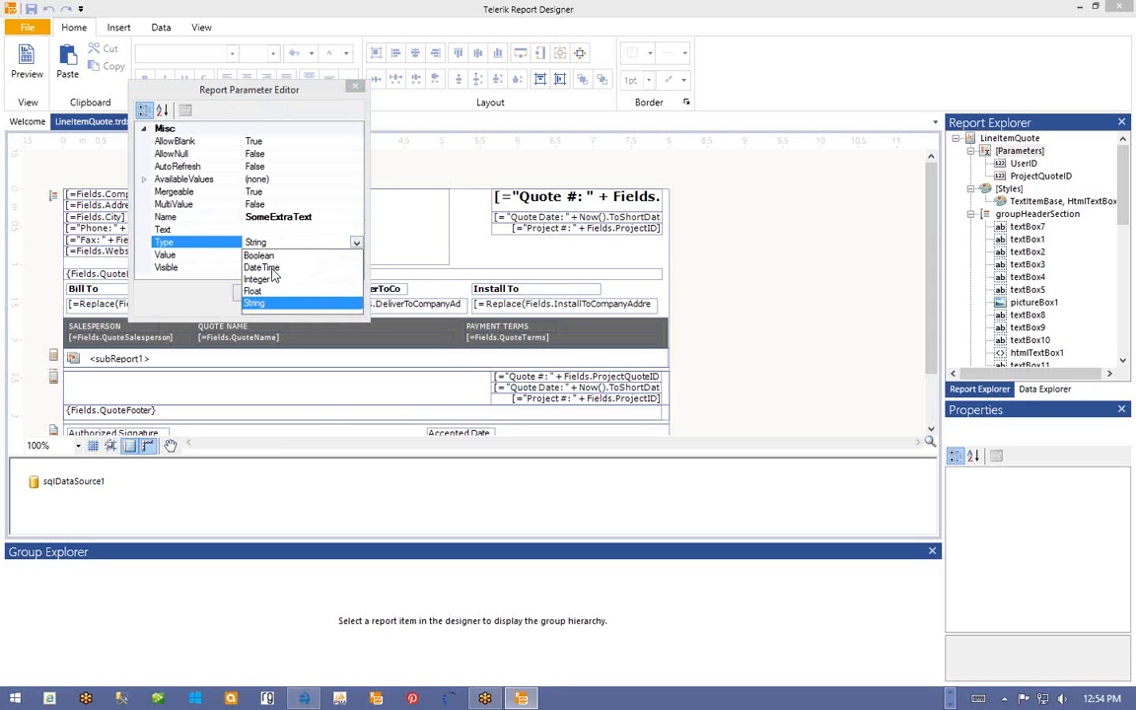
{"action": "left_click", "coordinate": [357, 244]}
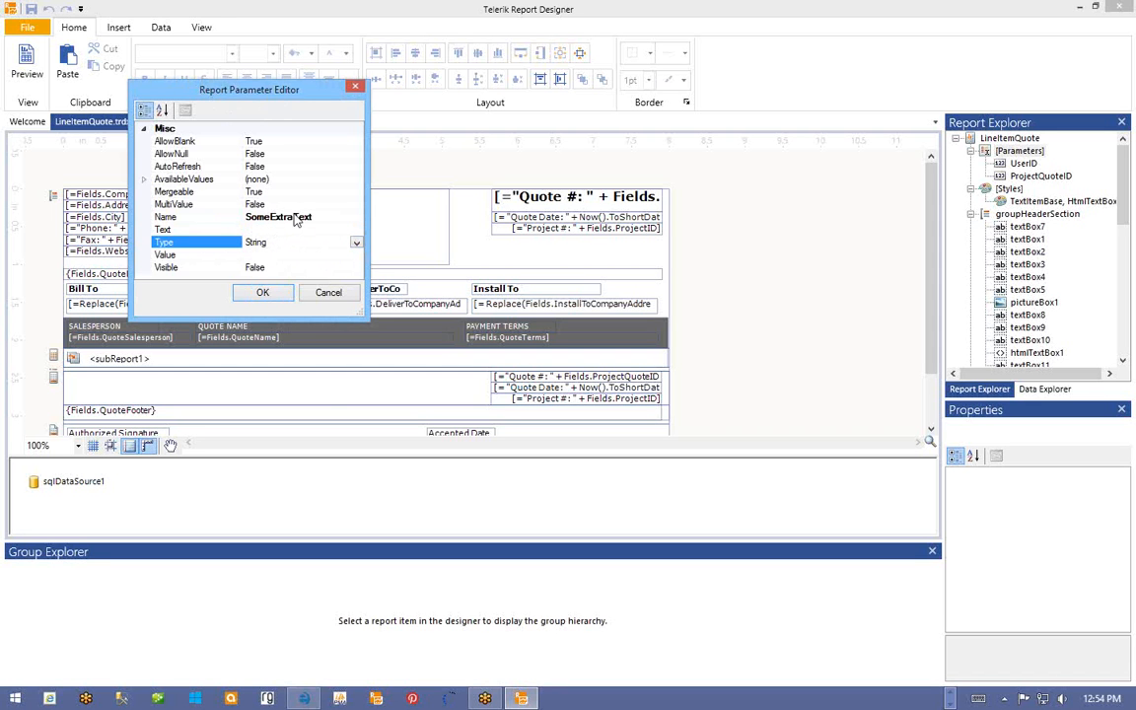
{"action": "left_click", "coordinate": [263, 294]}
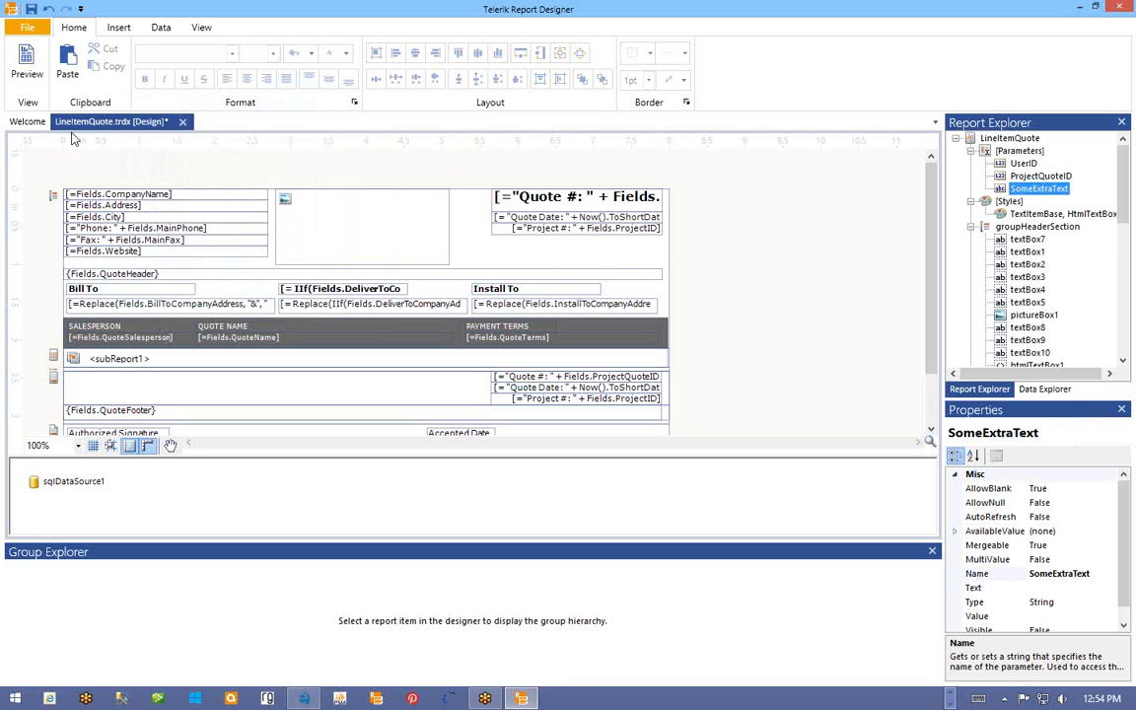
- Save the report as LineItemQuoteWithSomeExtraText.trdx in the Reports folder
{"action": "left_click", "coordinate": [27, 30]}
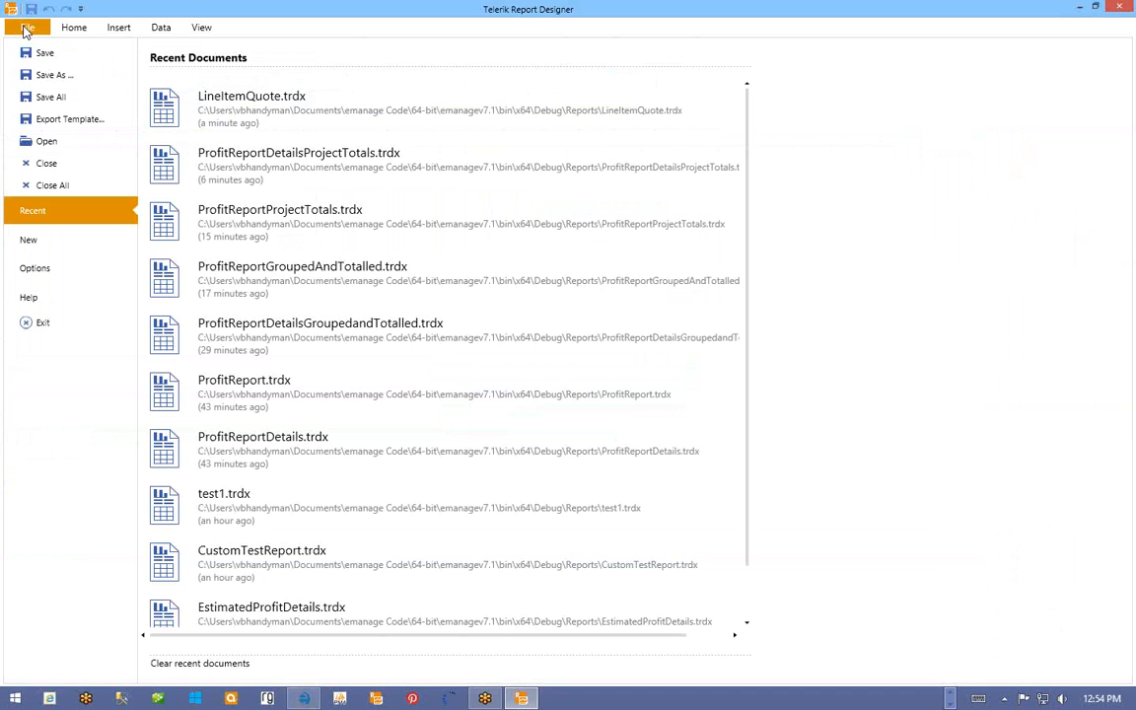
{"action": "left_click", "coordinate": [56, 83]}
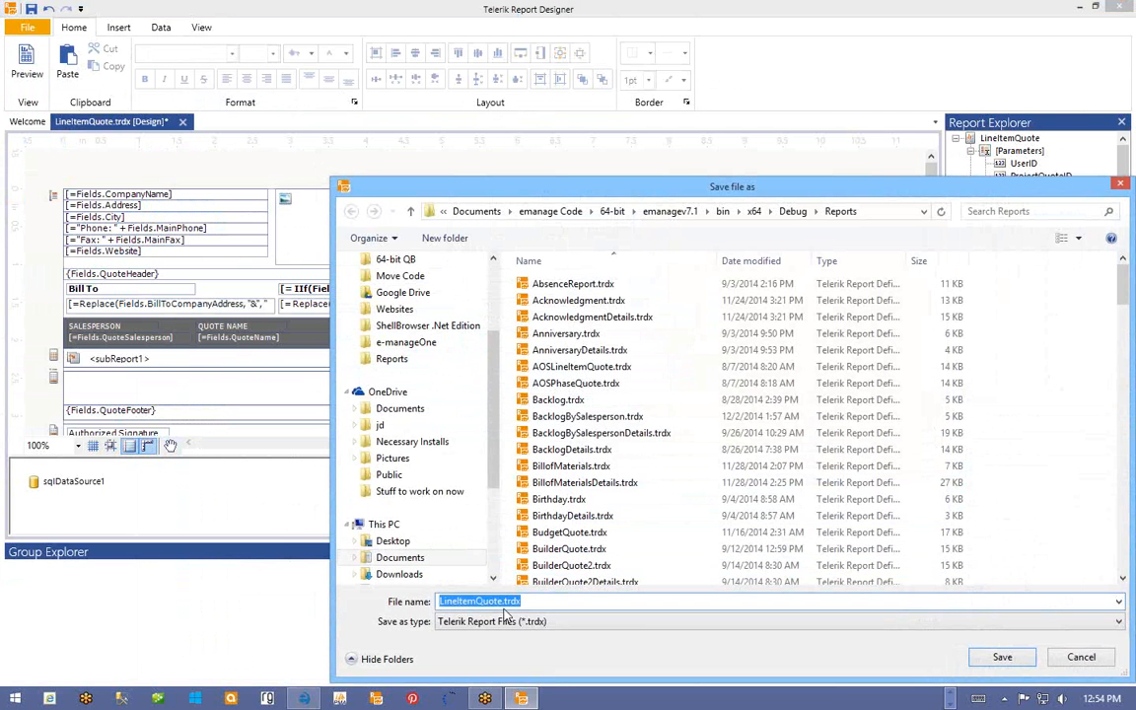
{"action": "left_click", "coordinate": [504, 600]}
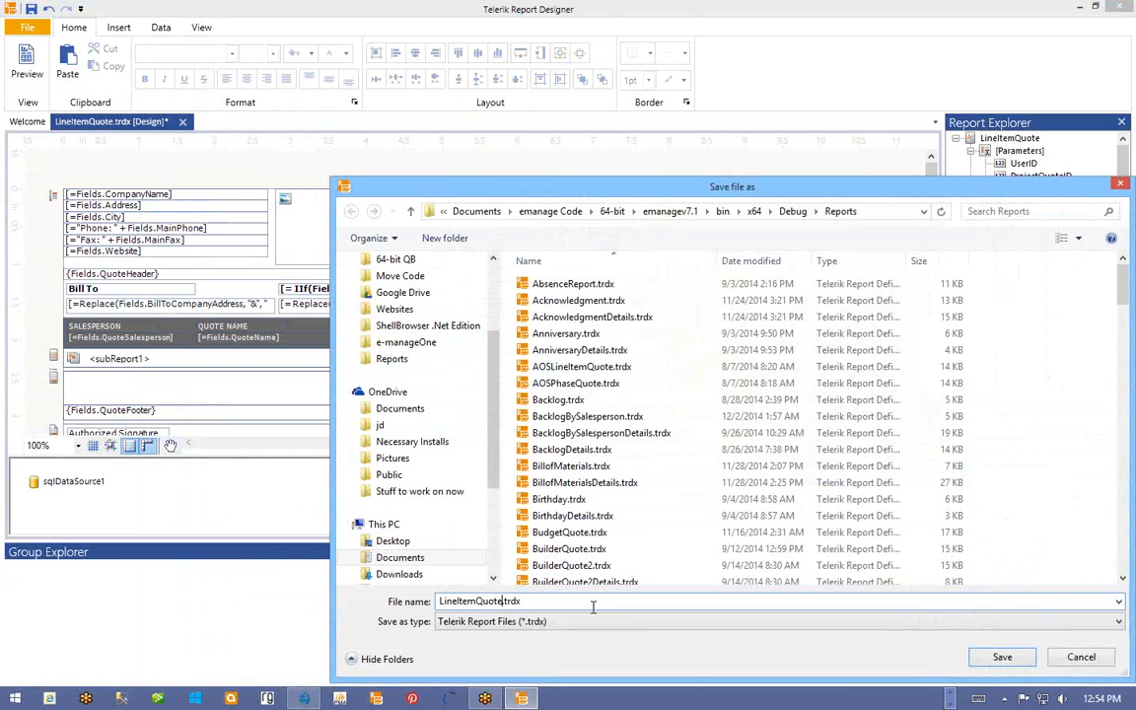
{"action": "type", "text": "WithSomeExtraText"}
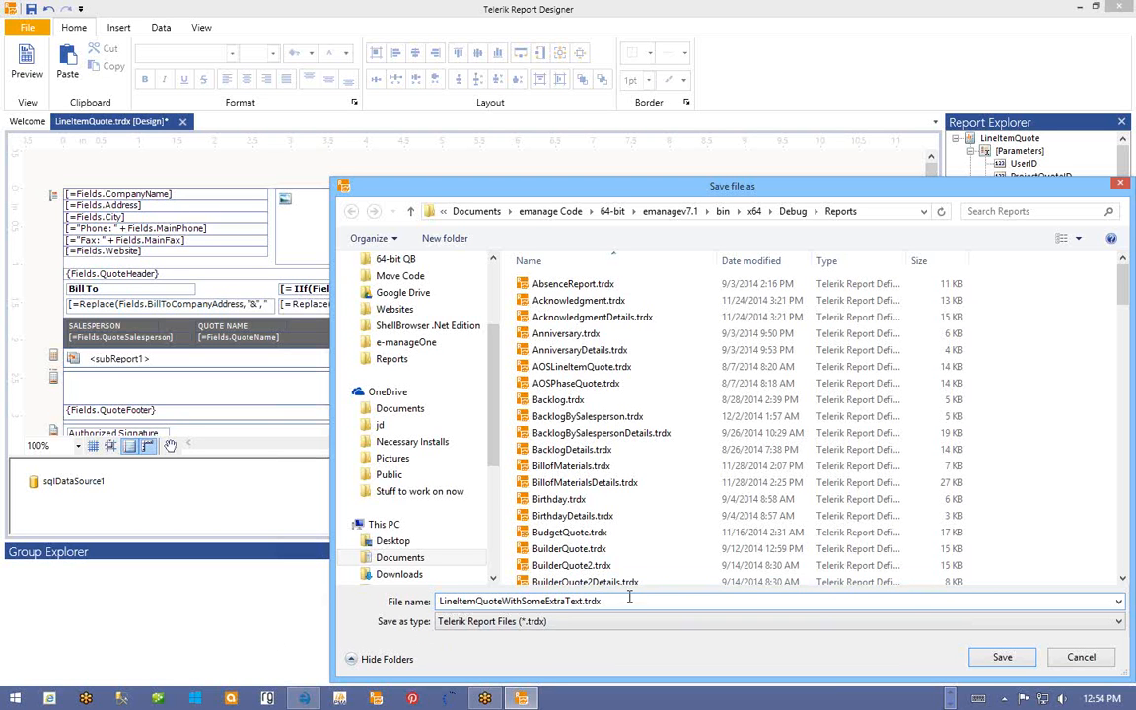
{"action": "left_click", "coordinate": [1001, 658]}
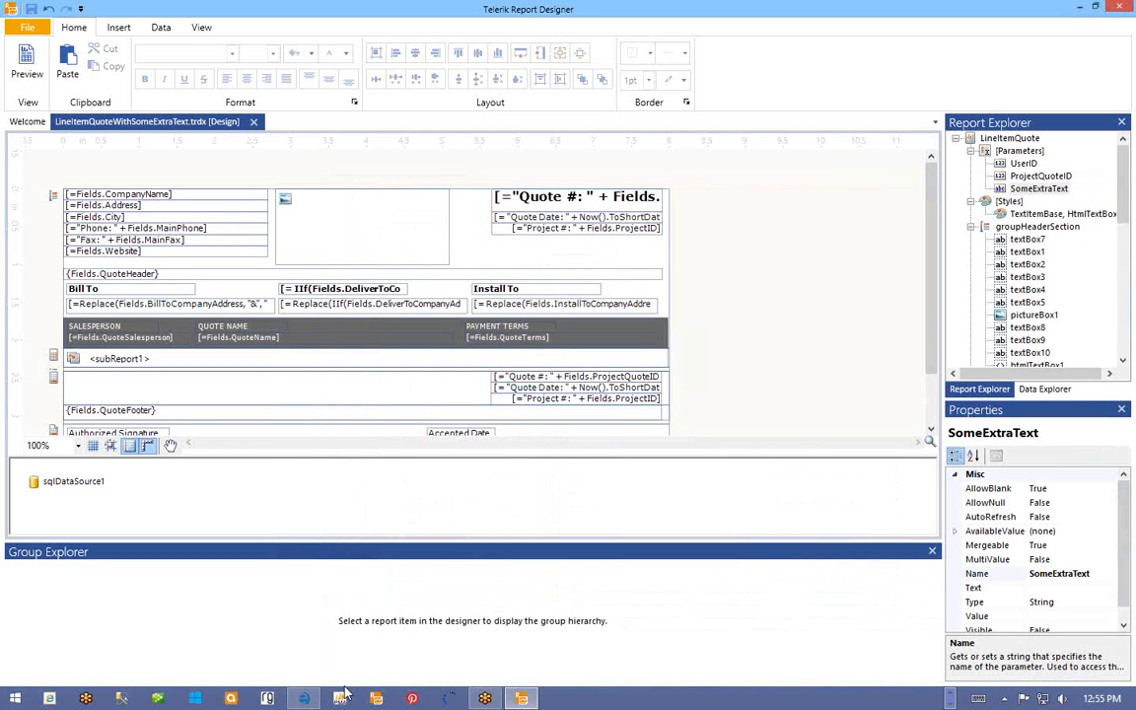
{"action": "left_click", "coordinate": [304, 698]}
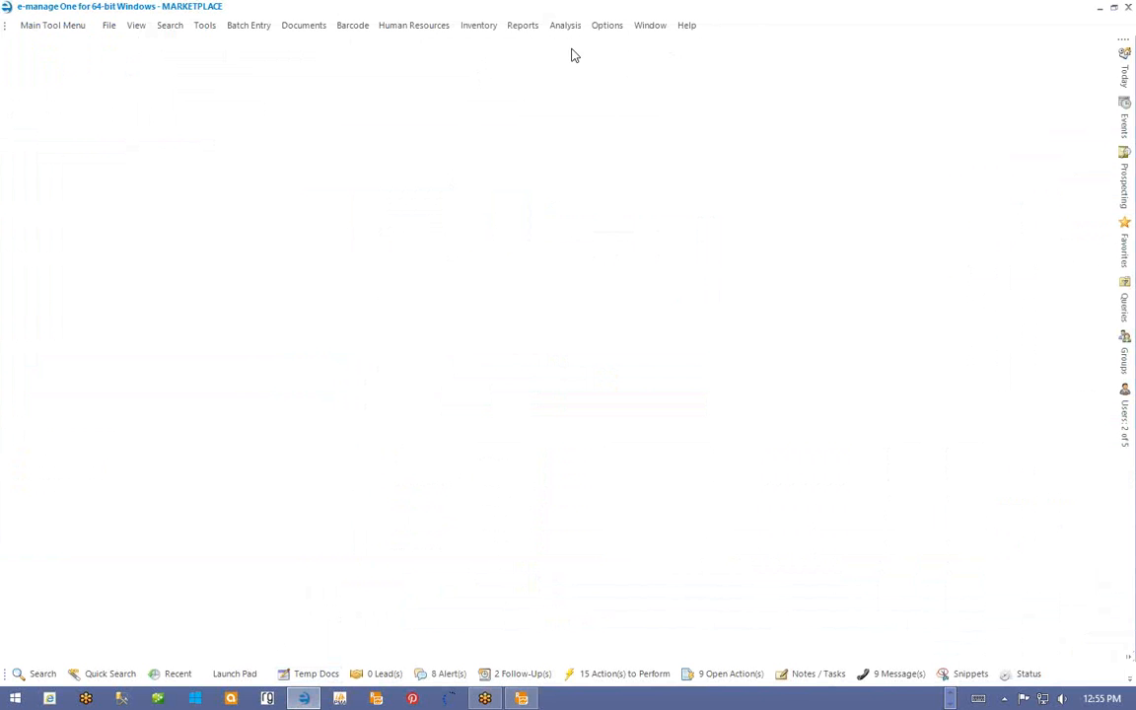
- In Add / Remove Custom Reports, select LineItemQuoteWithSomeExtraText.trdx as the report file
{"action": "left_click", "coordinate": [206, 30]}
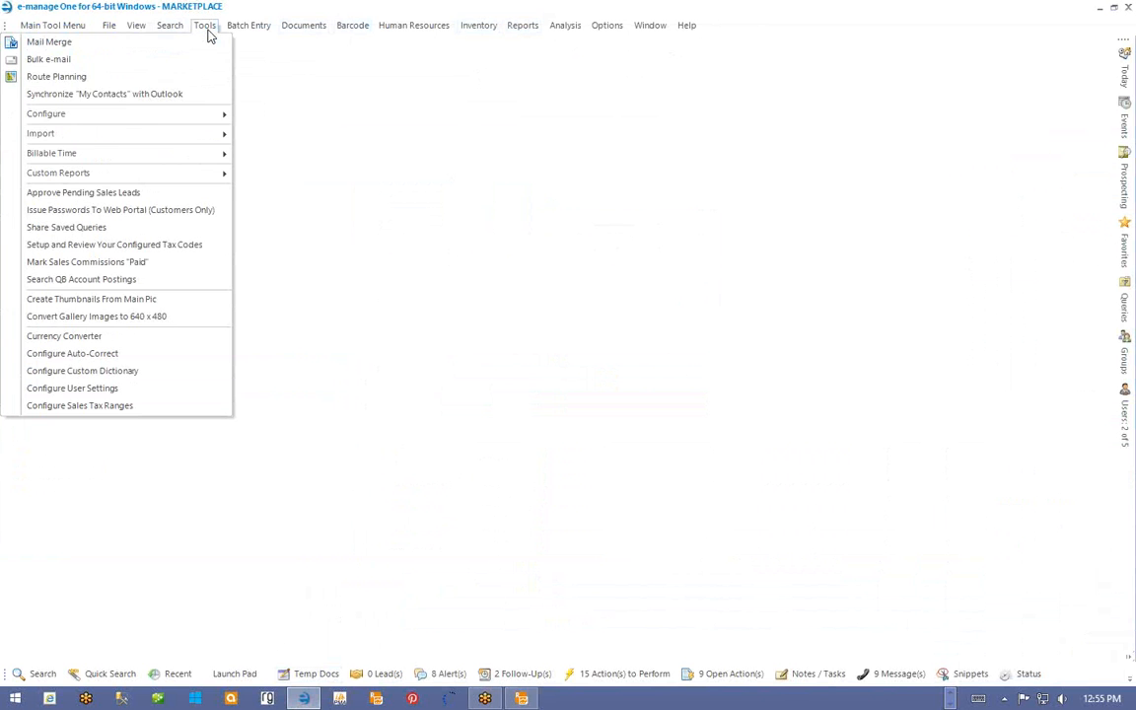
{"action": "mouse_move", "coordinate": [183, 174]}
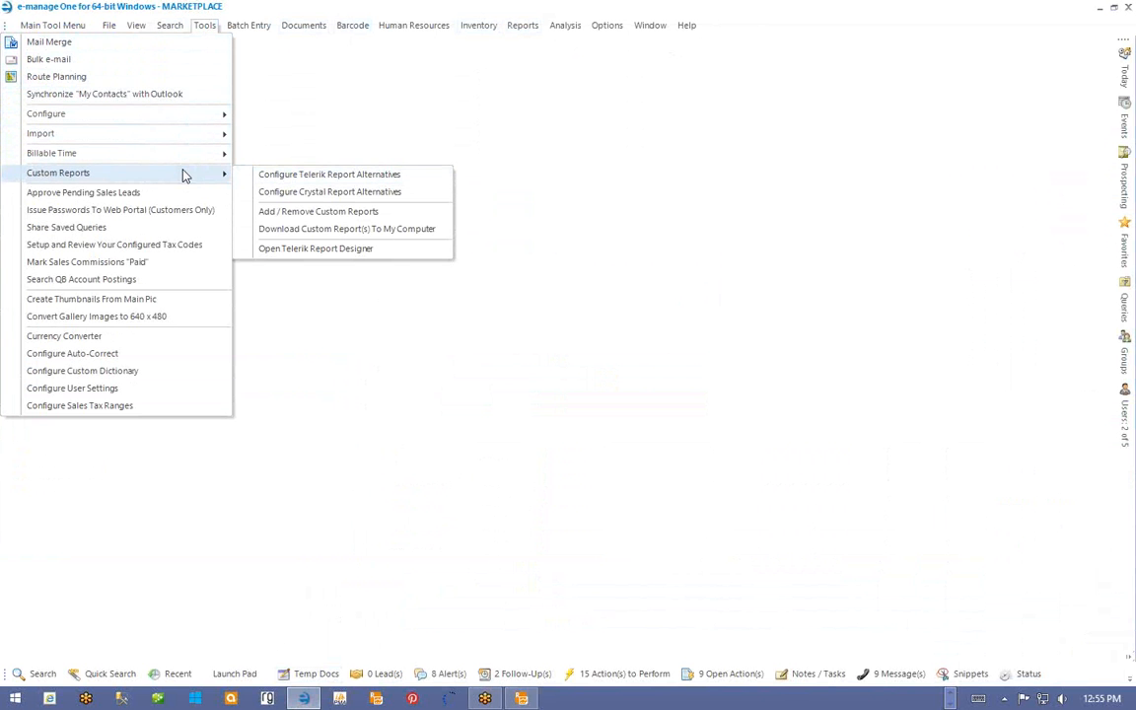
{"action": "left_click", "coordinate": [328, 213]}
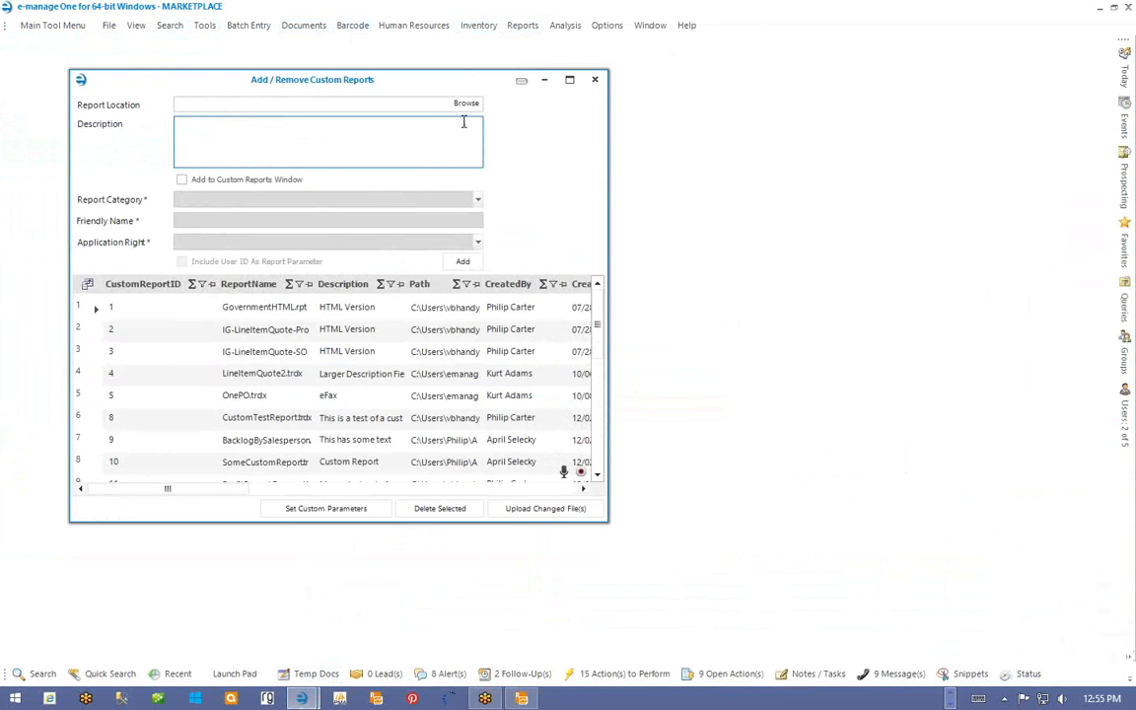
{"action": "left_click", "coordinate": [467, 104]}
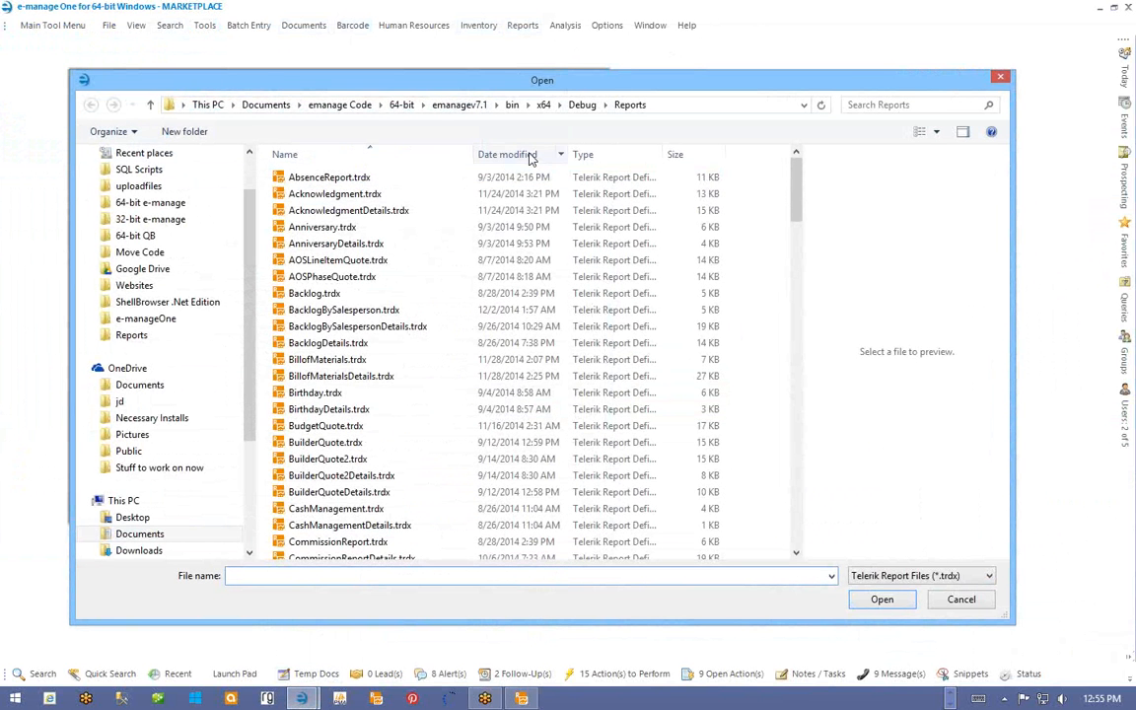
{"action": "left_click", "coordinate": [527, 155]}
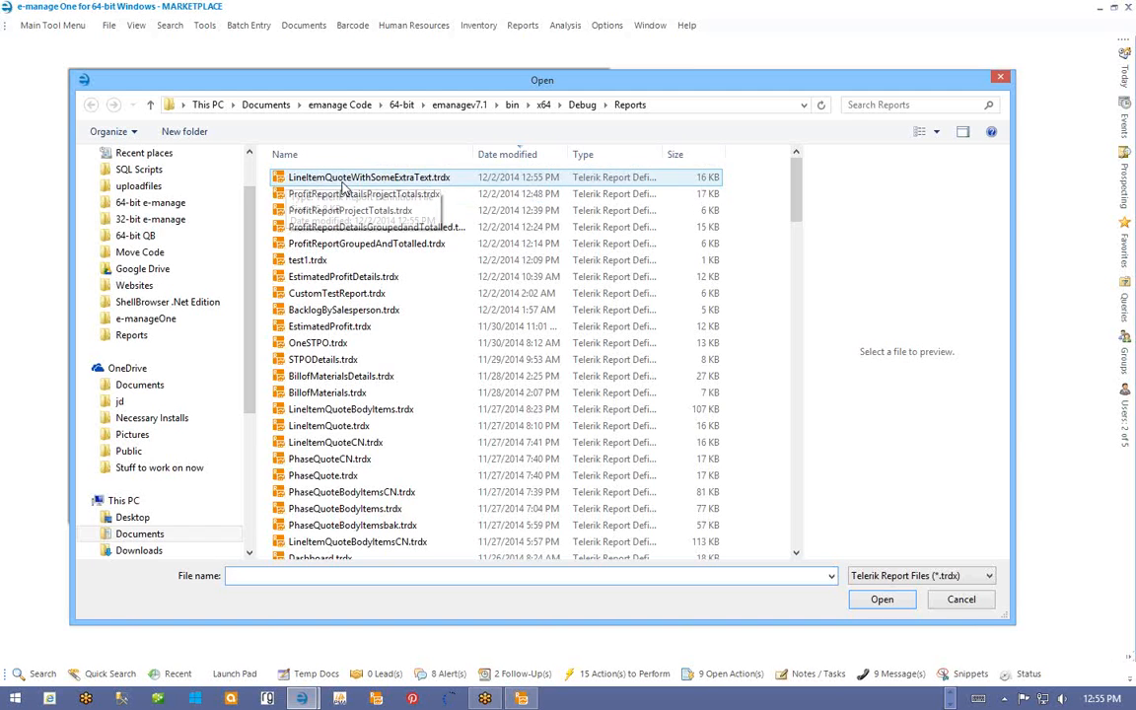
{"action": "left_click", "coordinate": [344, 180]}
{"action": "double_click", "coordinate": [344, 180]}
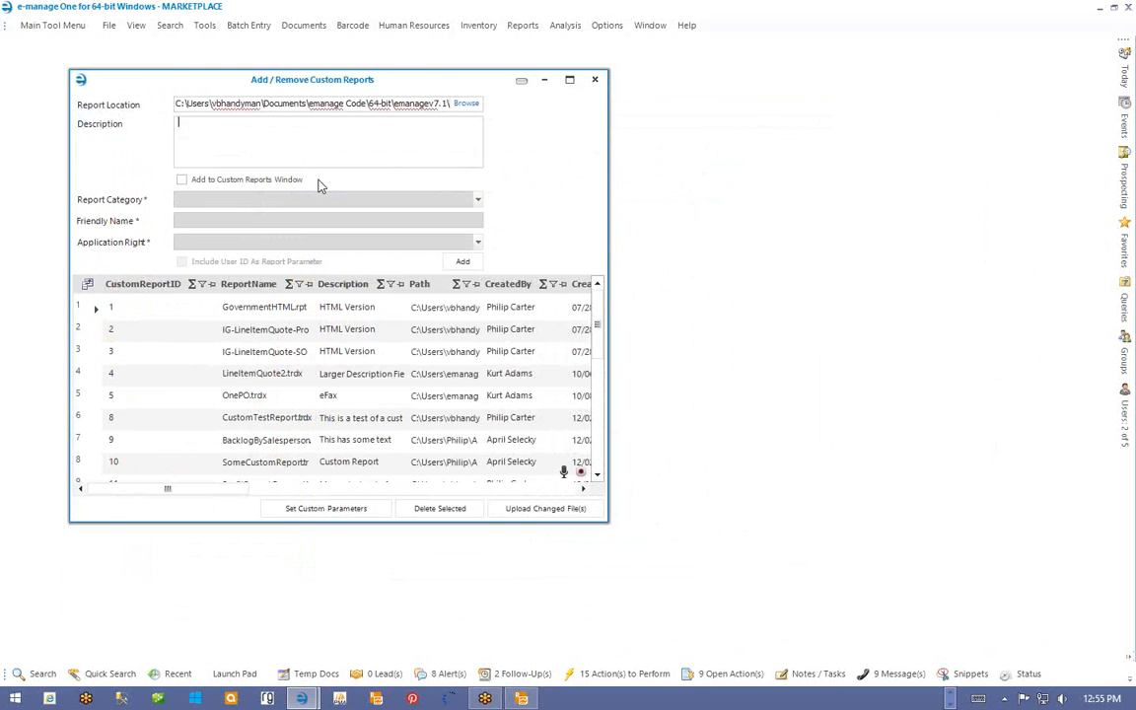
- Describe it as 'extra parameter to be supplied by user', add it, and close the window
{"action": "left_click", "coordinate": [334, 153]}
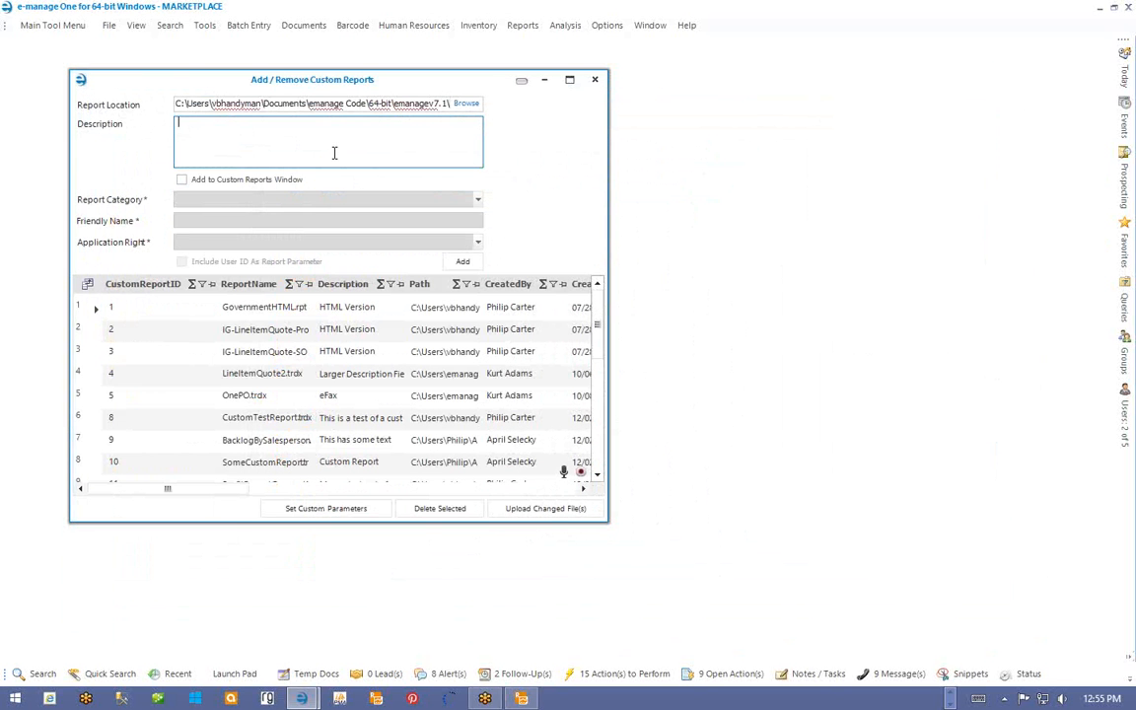
{"action": "type", "text": "extra parameter to be supplied by user"}
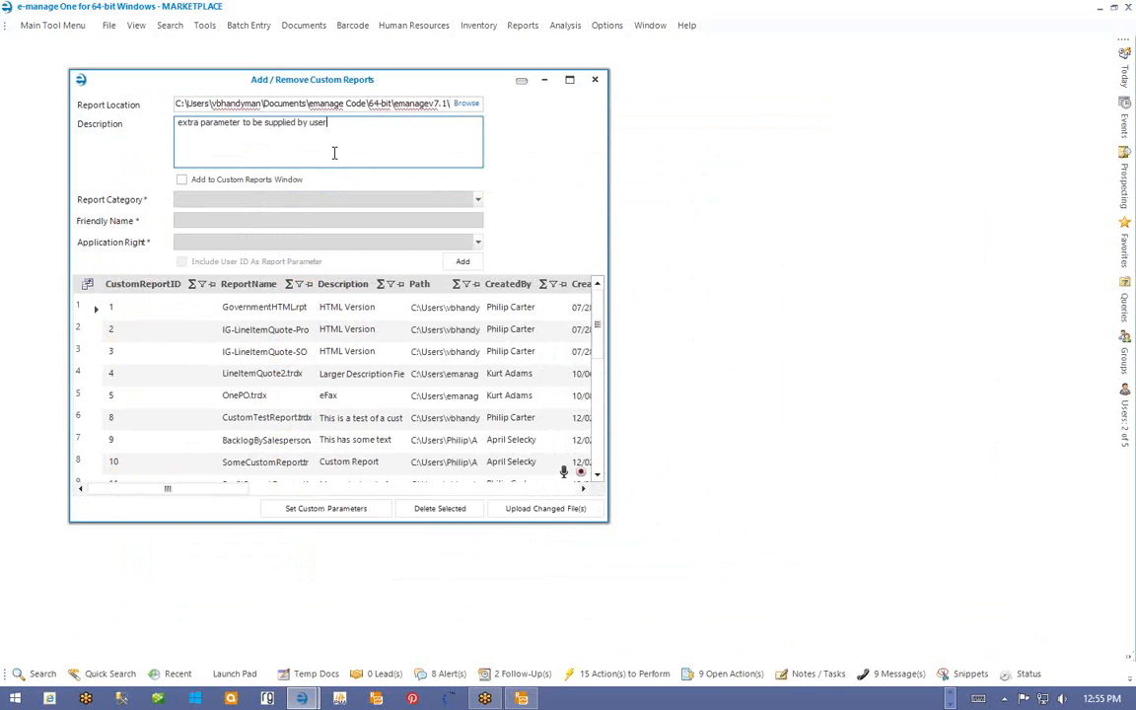
{"action": "left_click", "coordinate": [463, 262]}
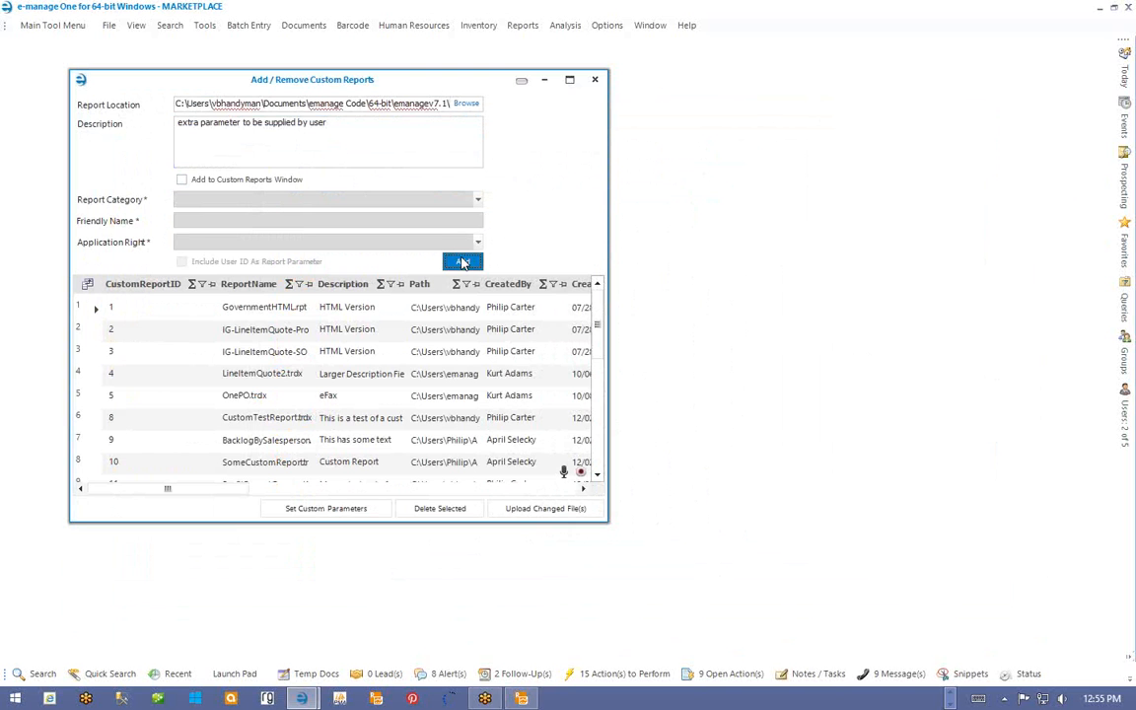
{"action": "left_click", "coordinate": [595, 83]}
- In Configure Telerik Report Alternatives, set LineItemQuote.trdx as the original report
{"action": "left_click", "coordinate": [206, 28]}
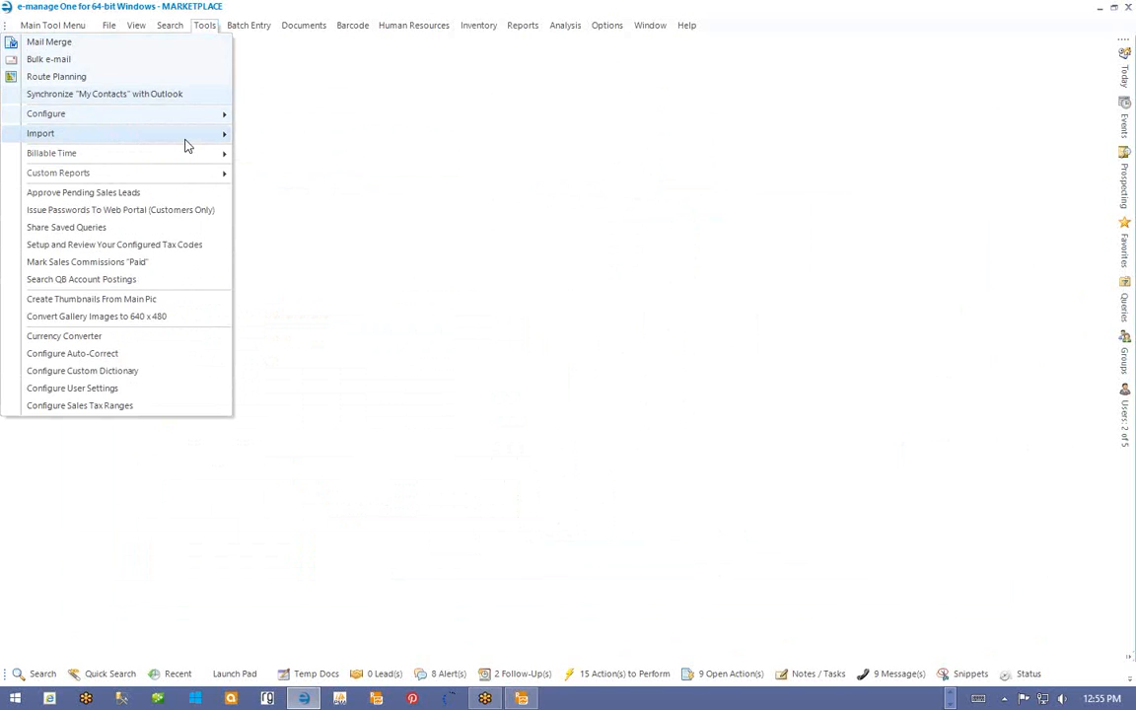
{"action": "mouse_move", "coordinate": [183, 174]}
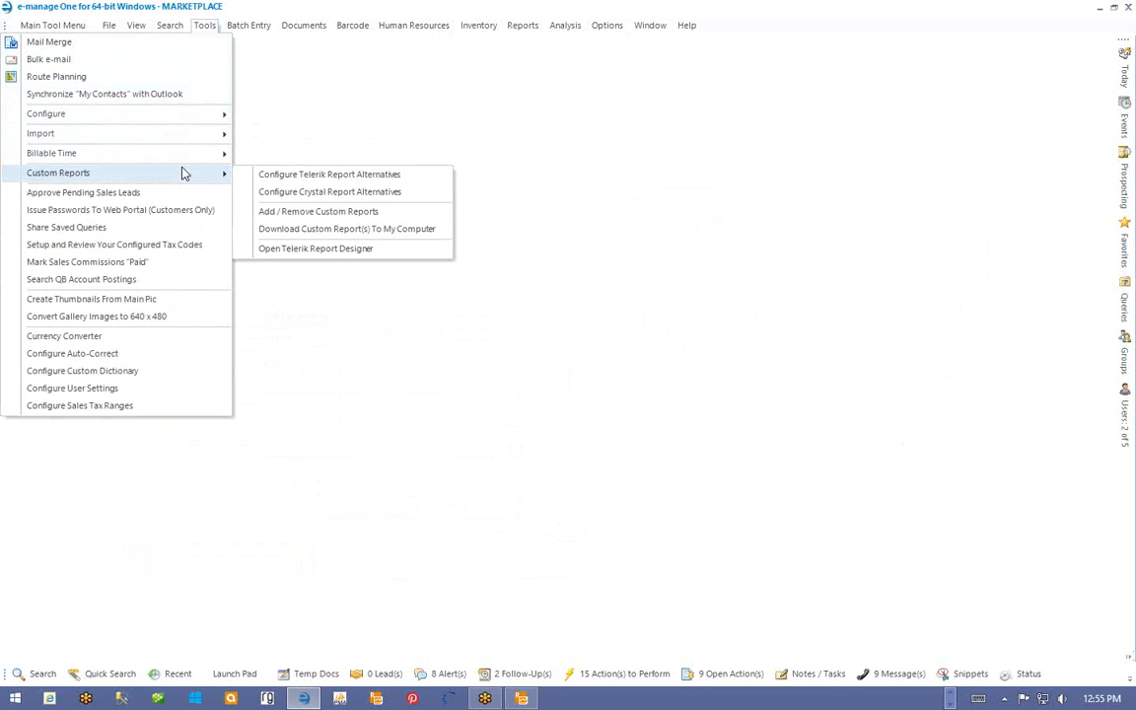
{"action": "left_click", "coordinate": [293, 176]}
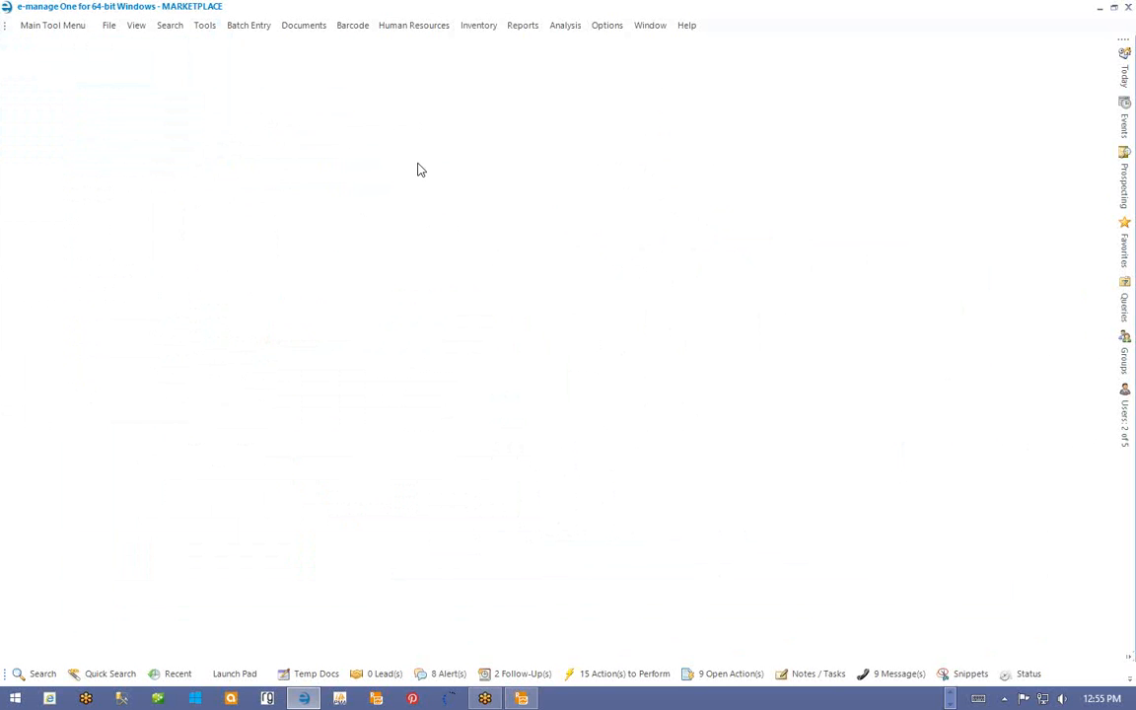
{"action": "left_click", "coordinate": [221, 123]}
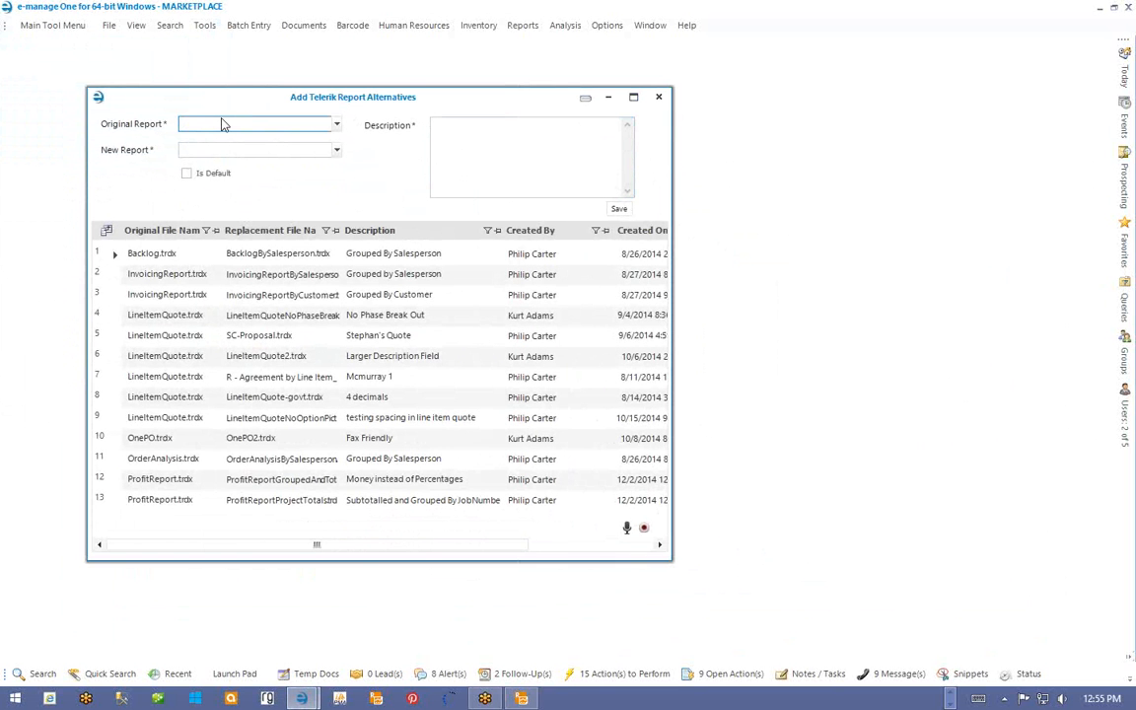
{"action": "type", "text": "lineite"}
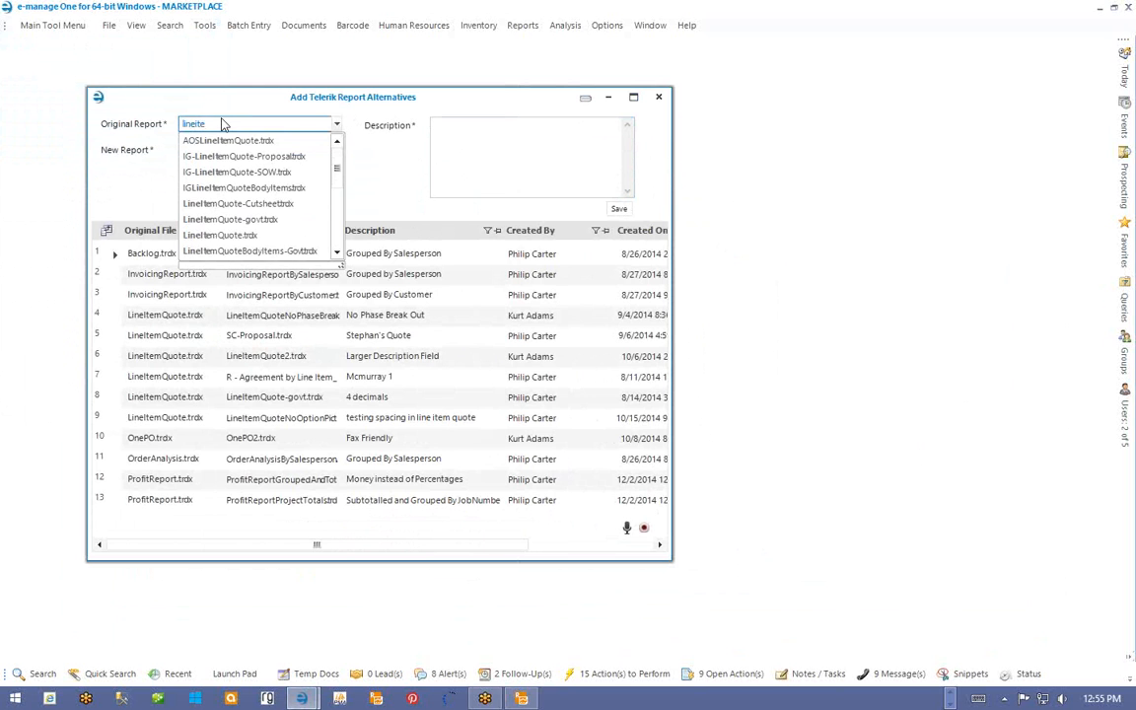
{"action": "type", "text": "mquote"}
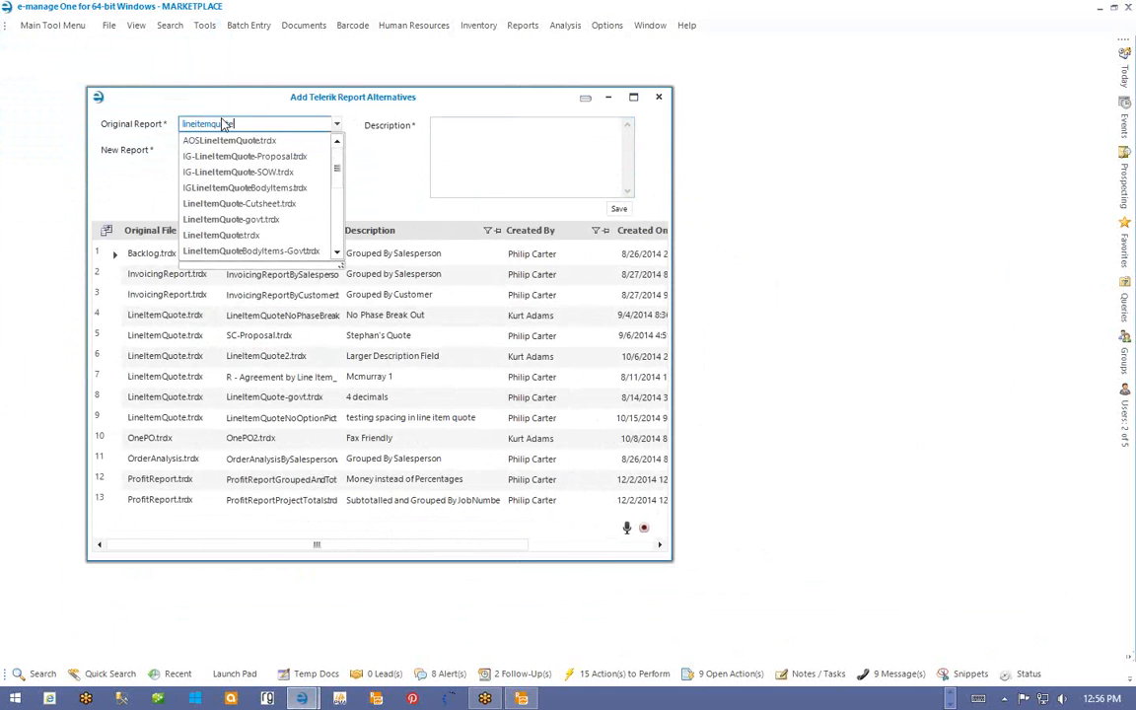
{"action": "left_click", "coordinate": [250, 237]}
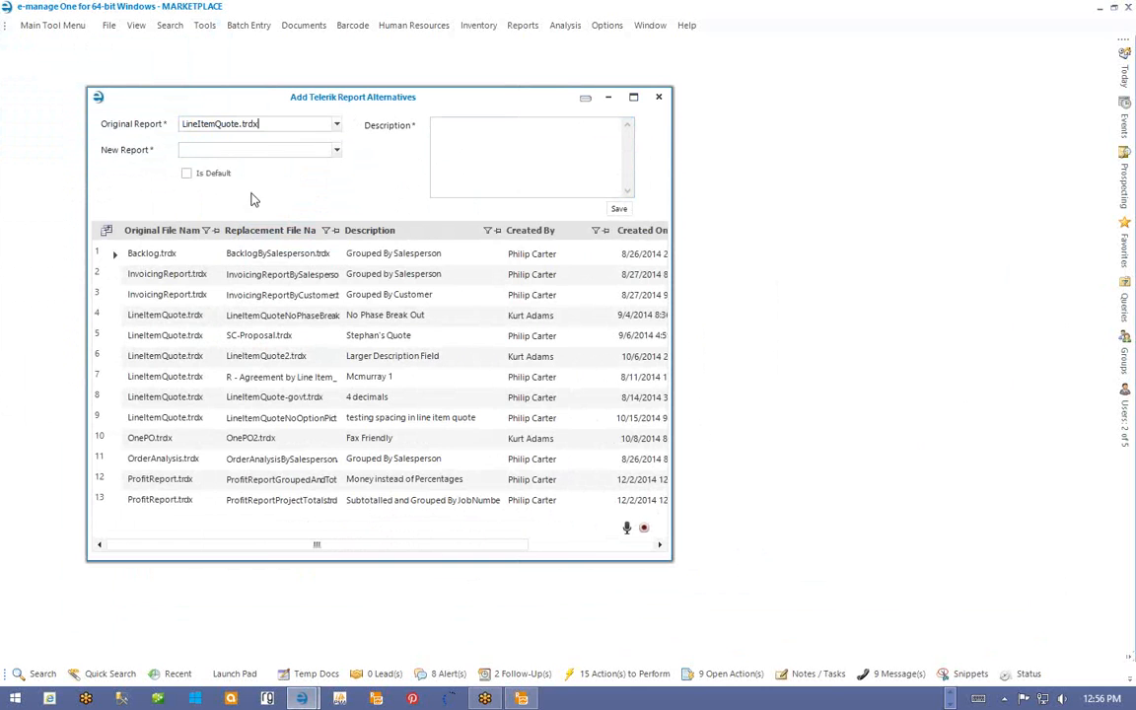
- Save LineItemQuoteWithSomeExtraText.trdx as its alternative, described 'You must supply extra text with this'
{"action": "left_click", "coordinate": [230, 150]}
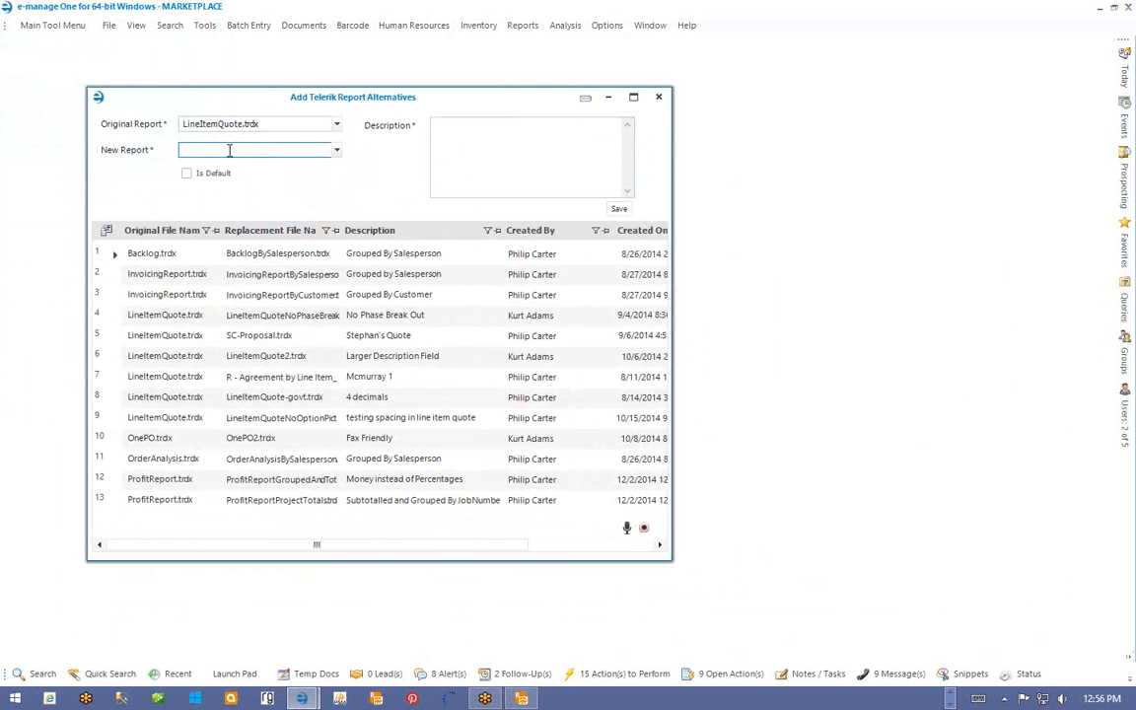
{"action": "type", "text": "lineitemquote"}
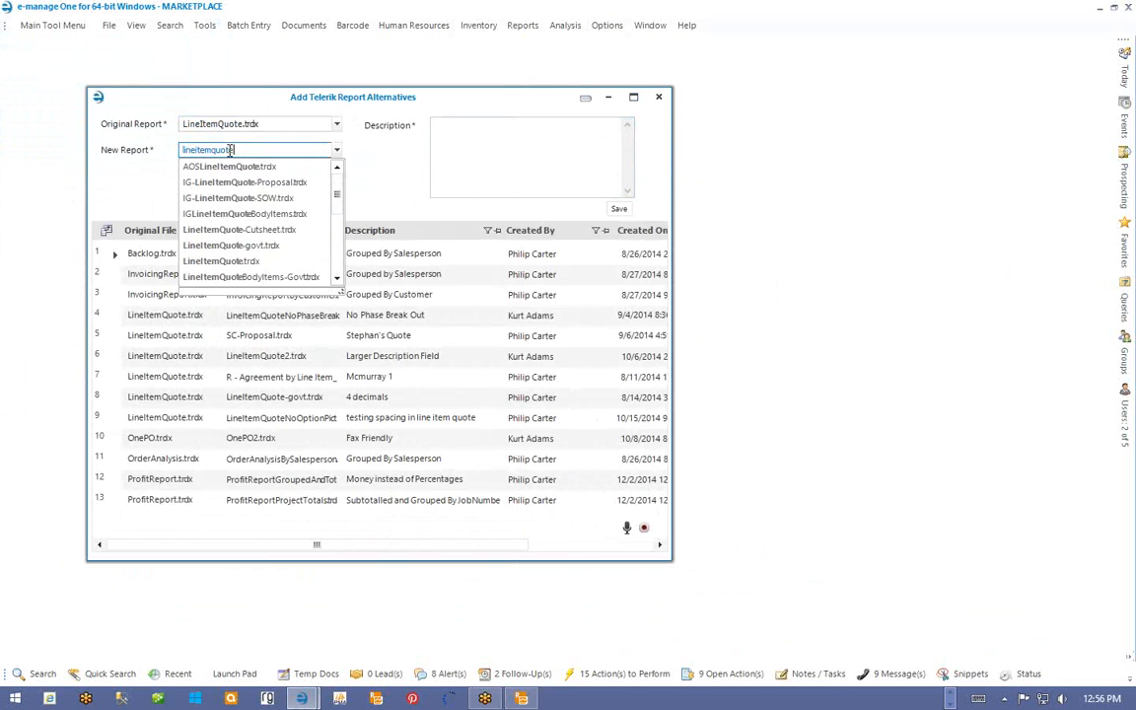
{"action": "scroll", "coordinate": [276, 237], "scroll_direction": "down", "scroll_amount": 3}
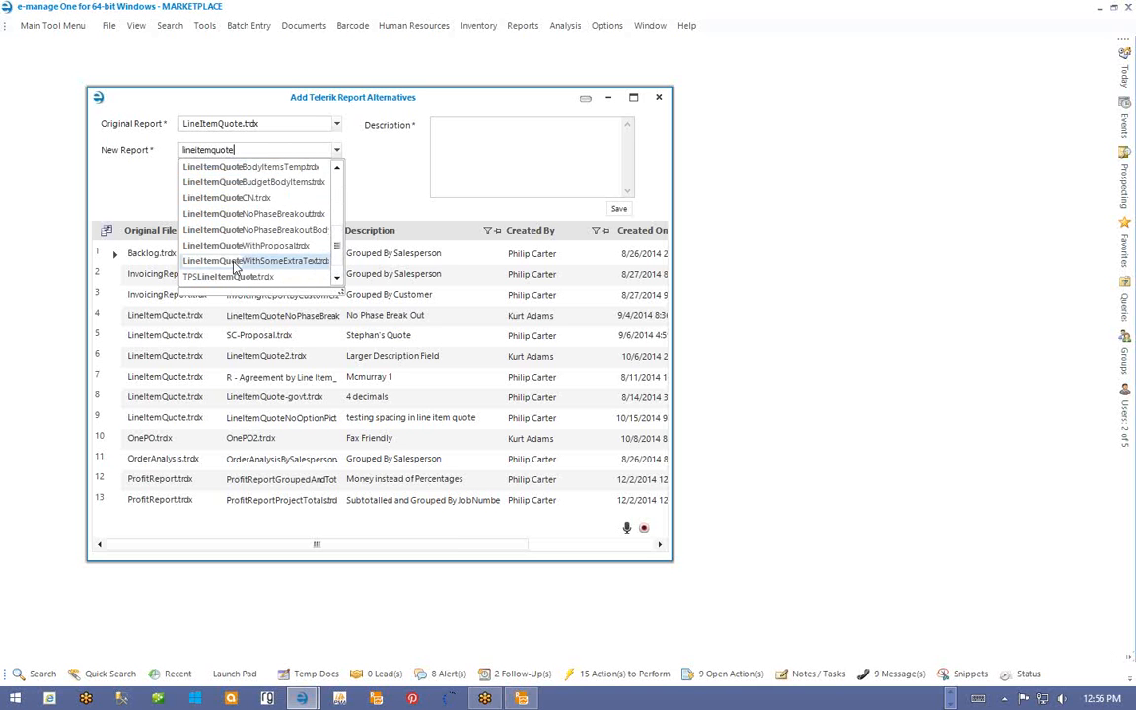
{"action": "left_click", "coordinate": [234, 262]}
{"action": "left_click", "coordinate": [471, 160]}
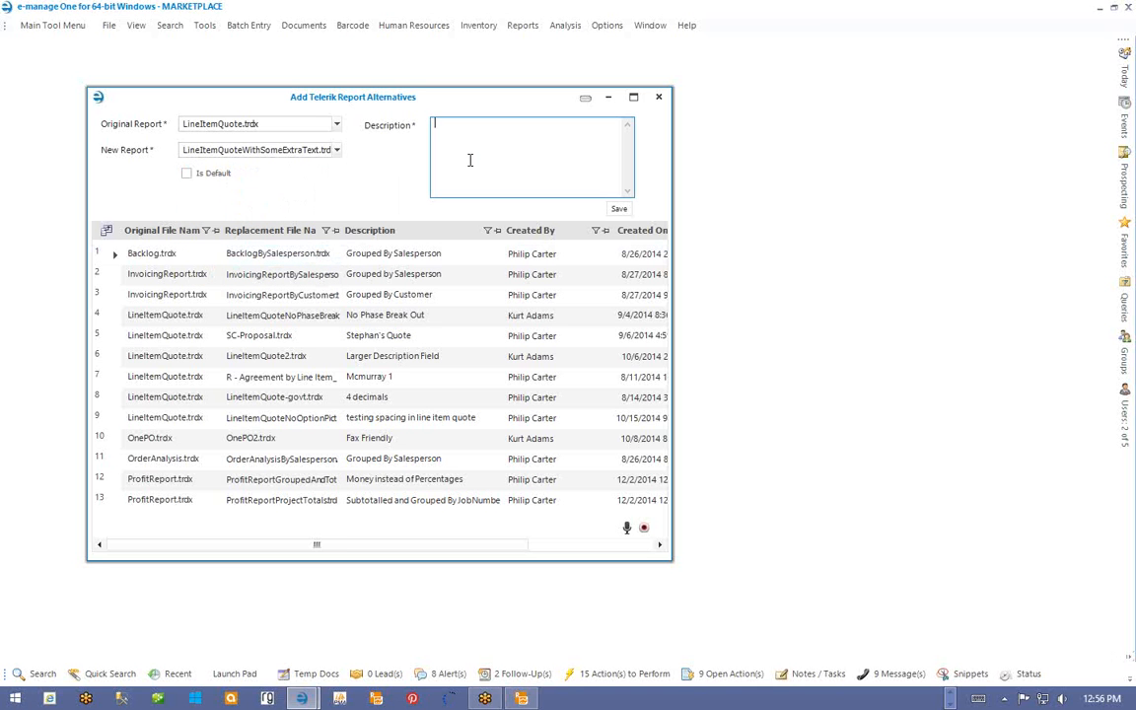
{"action": "type", "text": "You must supply extra text with this"}
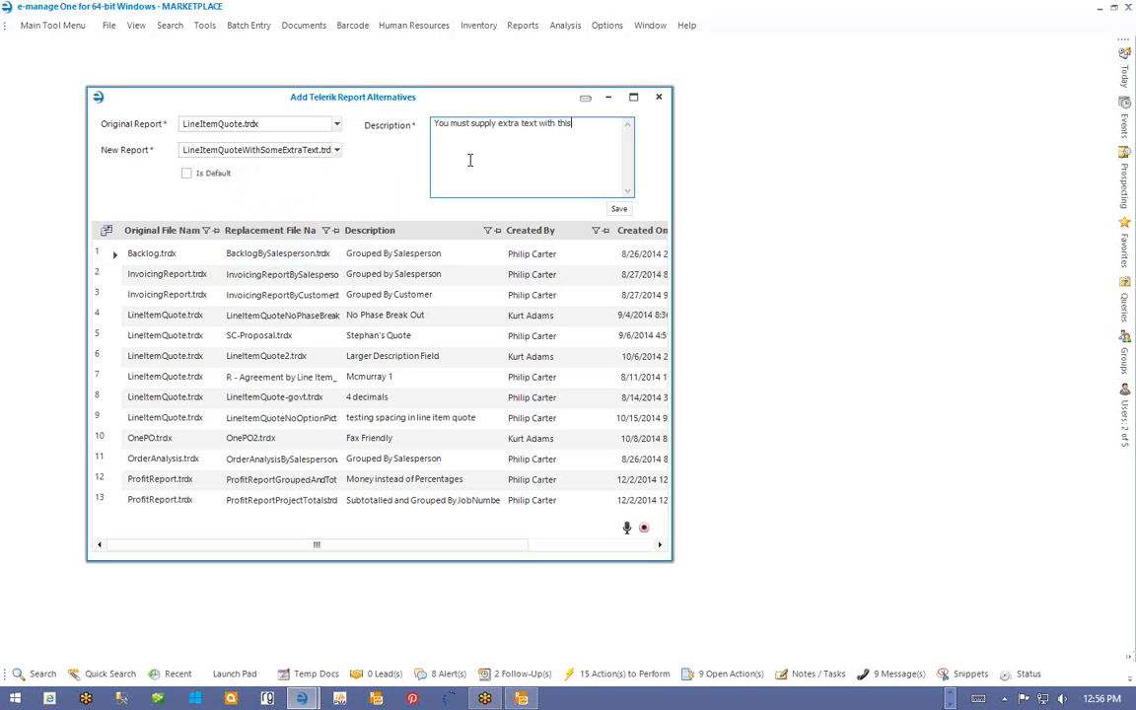
{"action": "left_click", "coordinate": [621, 210]}
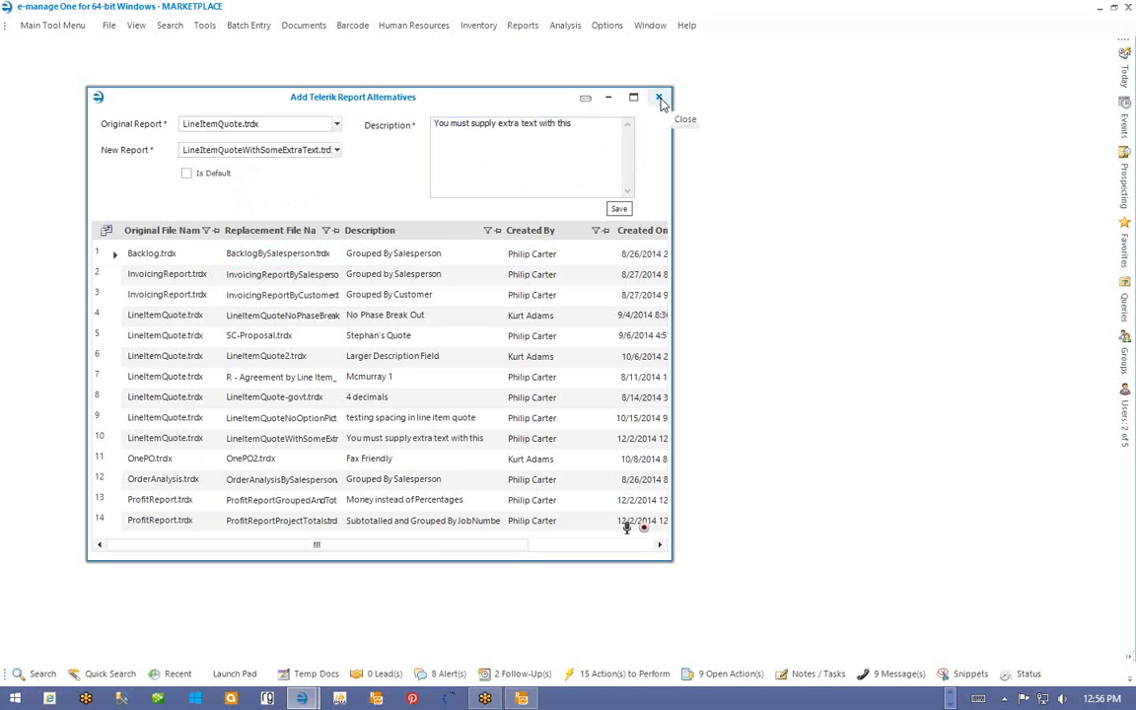
- Close the alternatives window, reopen Add / Remove Custom Reports, and select custom report 15's parameters
{"action": "left_click", "coordinate": [659, 98]}
{"action": "left_click", "coordinate": [205, 25]}
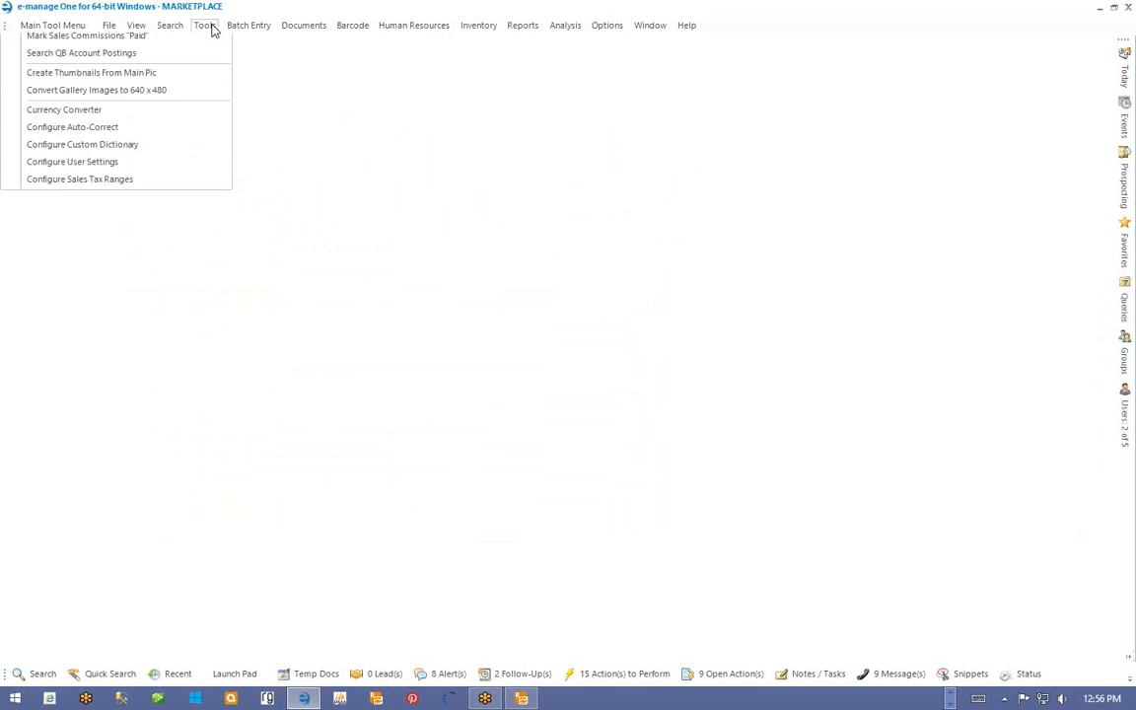
{"action": "mouse_move", "coordinate": [202, 183]}
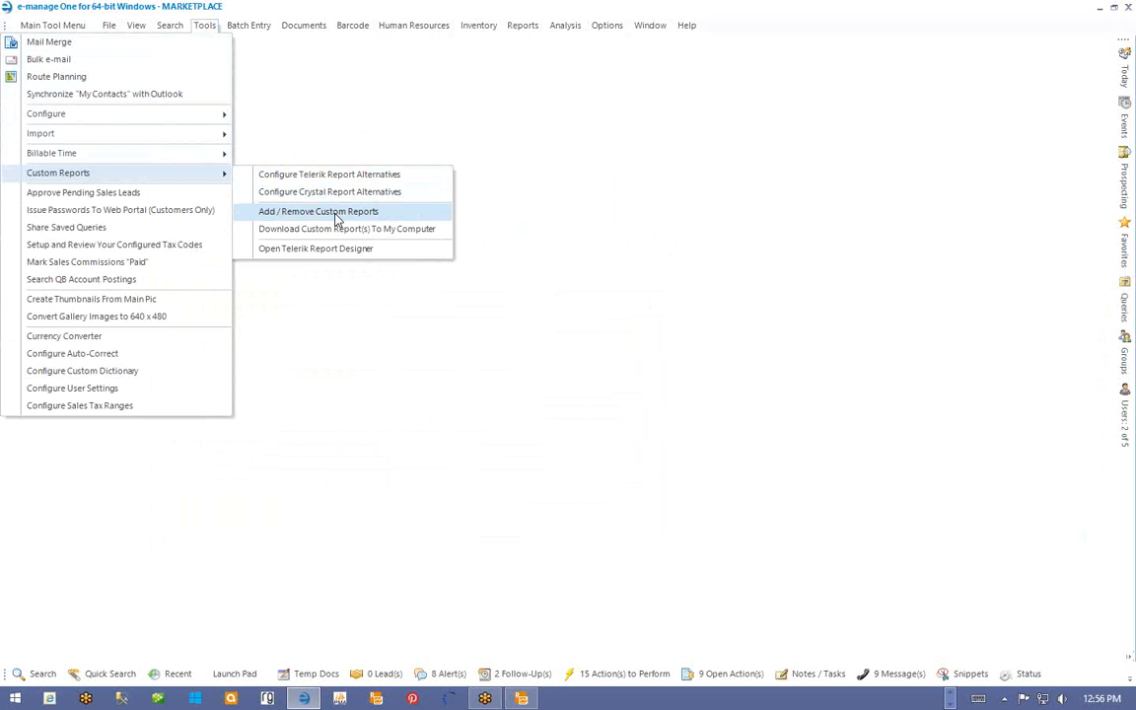
{"action": "left_click", "coordinate": [273, 212]}
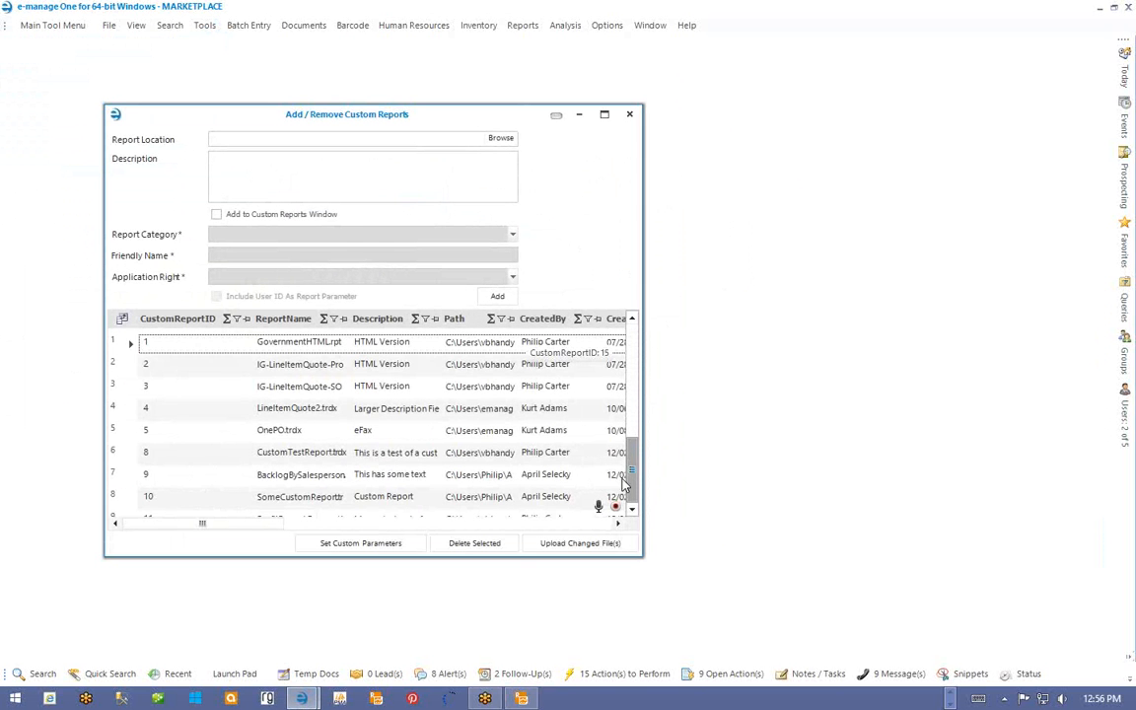
{"action": "left_click_drag", "start_coordinate": [631, 454], "coordinate": [632, 498]}
{"action": "left_click", "coordinate": [279, 345]}
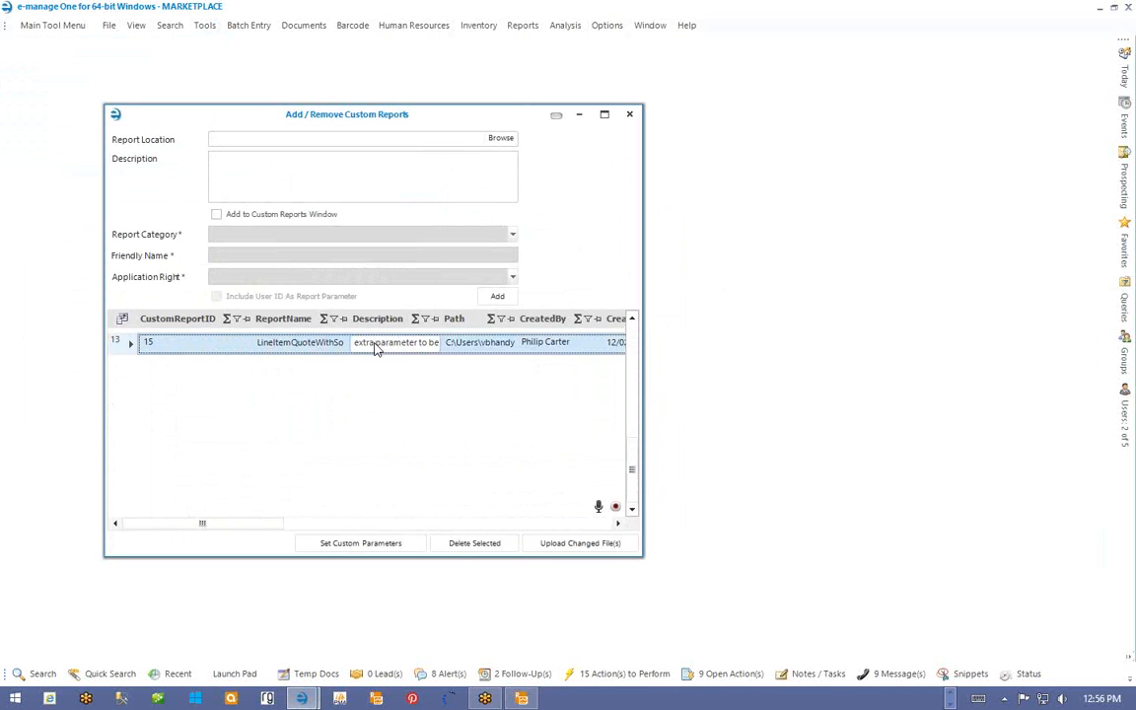
{"action": "left_click", "coordinate": [381, 549]}
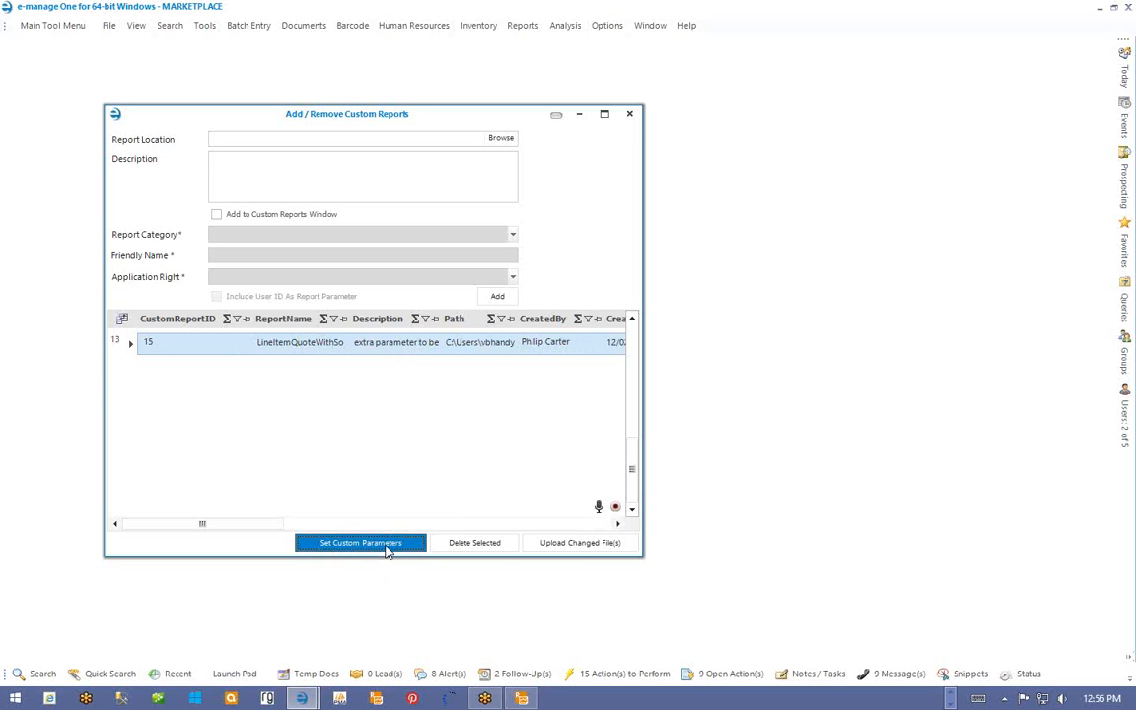
- Define a String (Text) parameter SomeExtraText with a prompt asking for report header text
{"action": "left_click", "coordinate": [385, 548]}
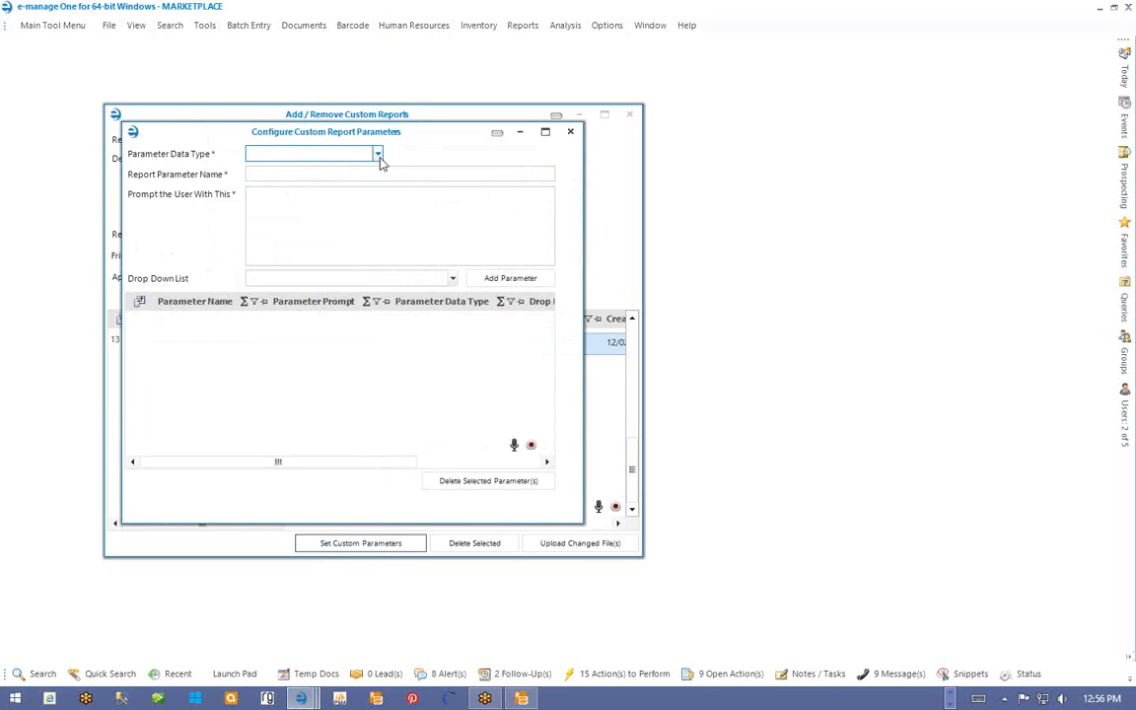
{"action": "left_click", "coordinate": [378, 154]}
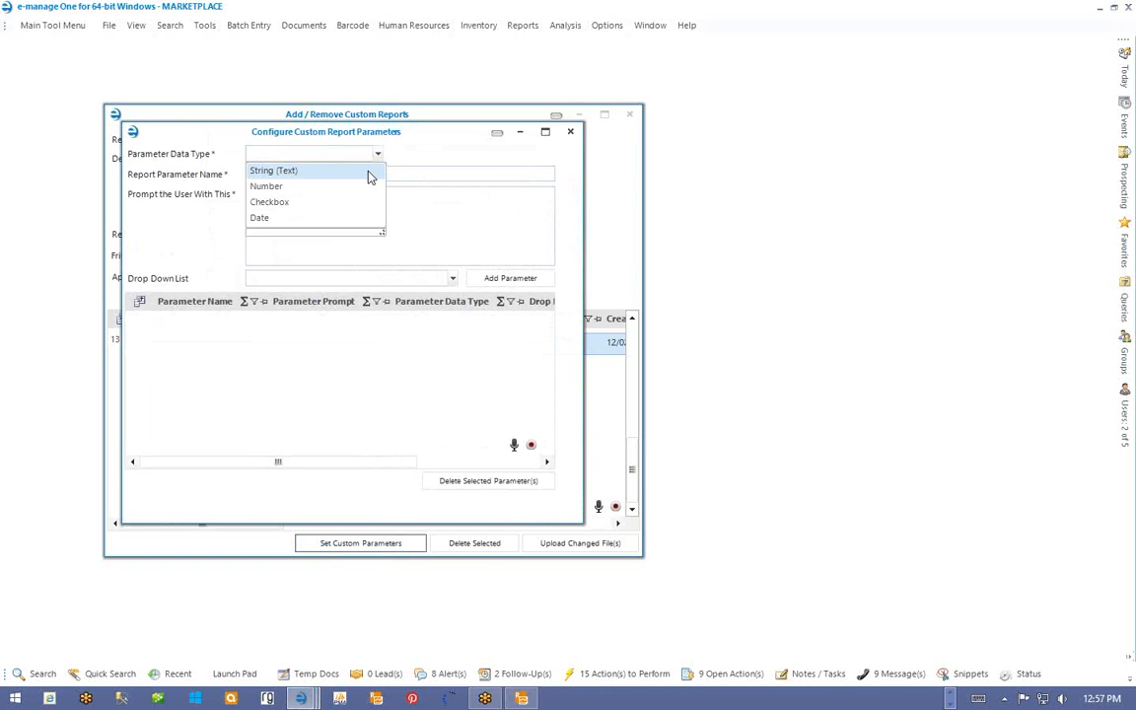
{"action": "left_click", "coordinate": [367, 171]}
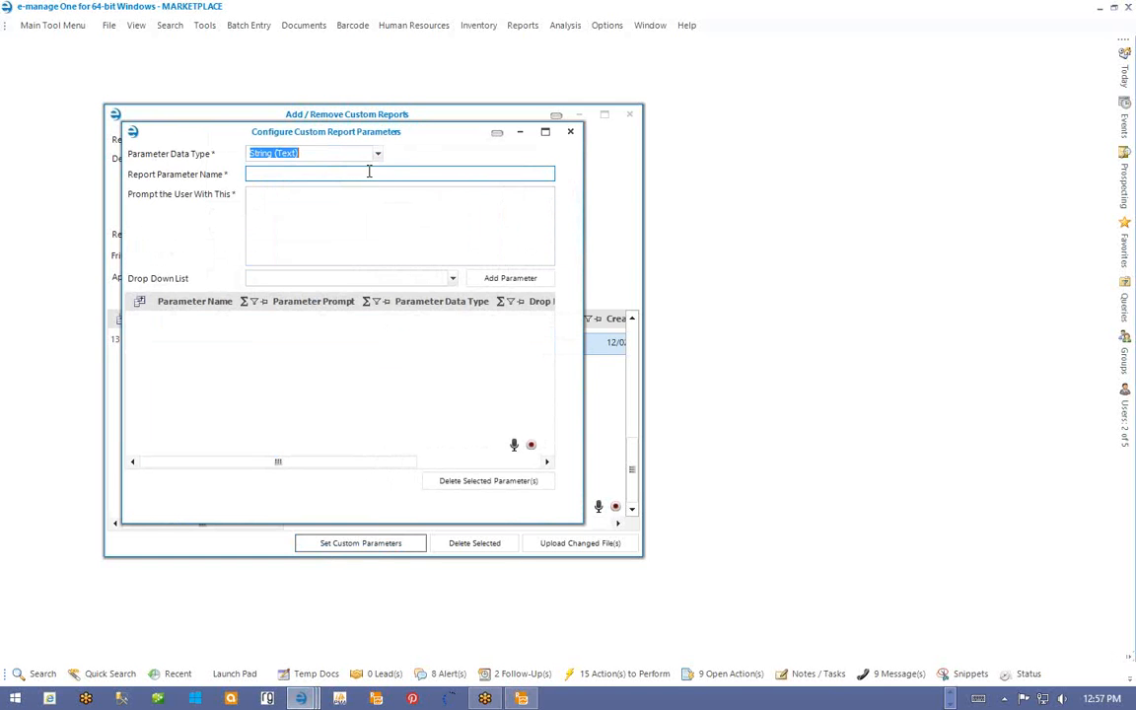
{"action": "left_click", "coordinate": [307, 175]}
{"action": "type", "text": "SomeExtraTe"}
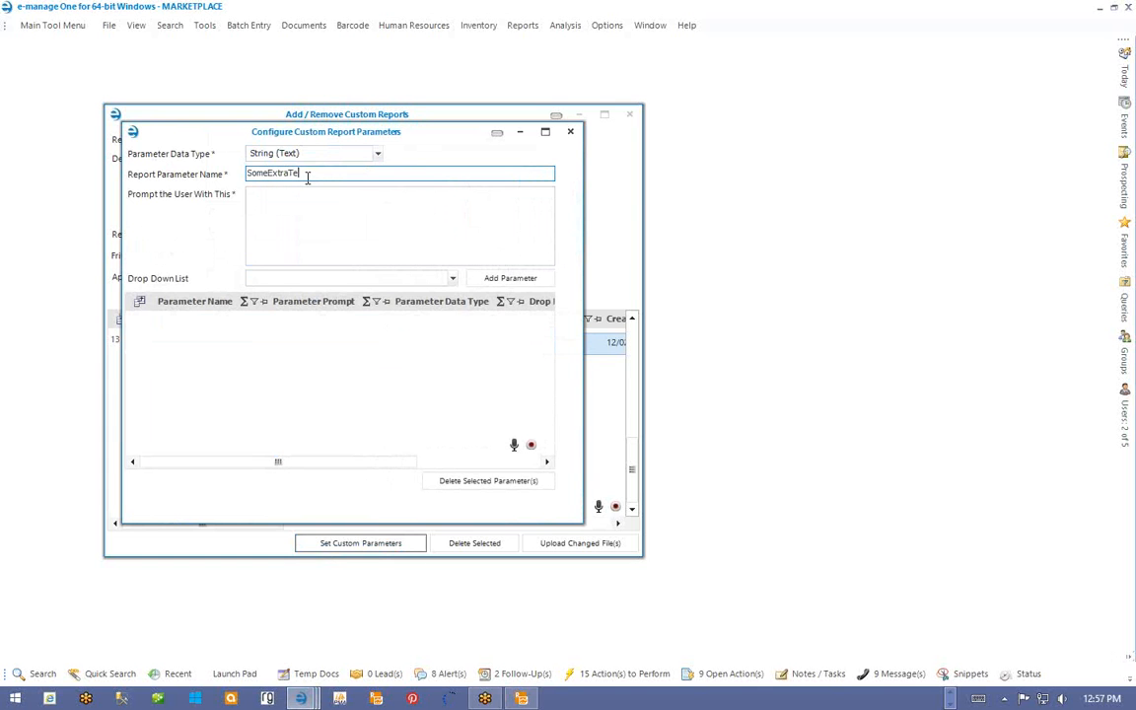
{"action": "type", "text": "xt"}
{"action": "left_click", "coordinate": [319, 248]}
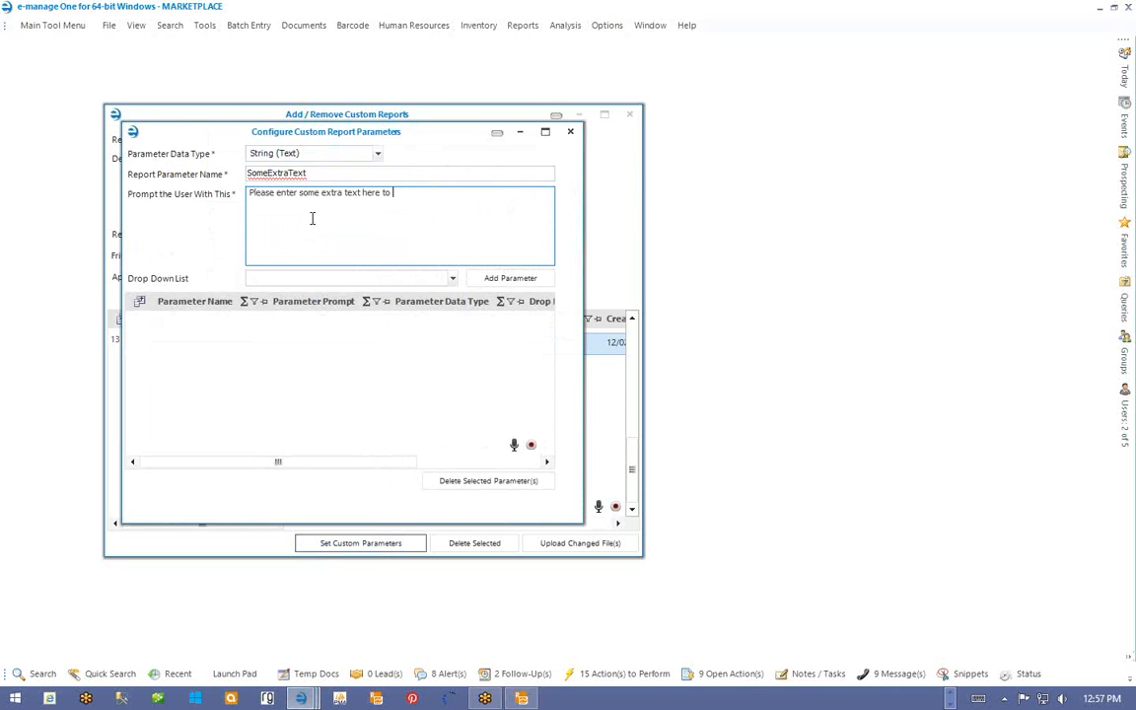
{"action": "type", "text": "haver"}
{"action": "type", "text": "ow up in the report header"}
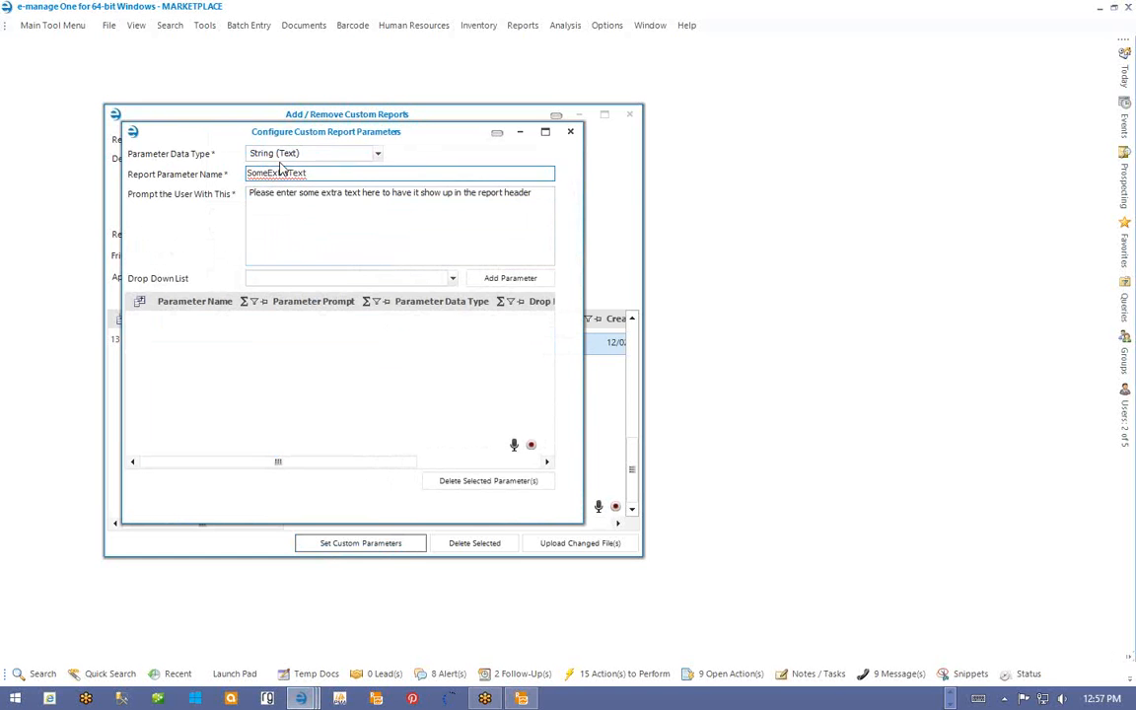
- Add SomeExtraText without a drop-down value list, then close both configuration windows
{"action": "left_click", "coordinate": [452, 280]}
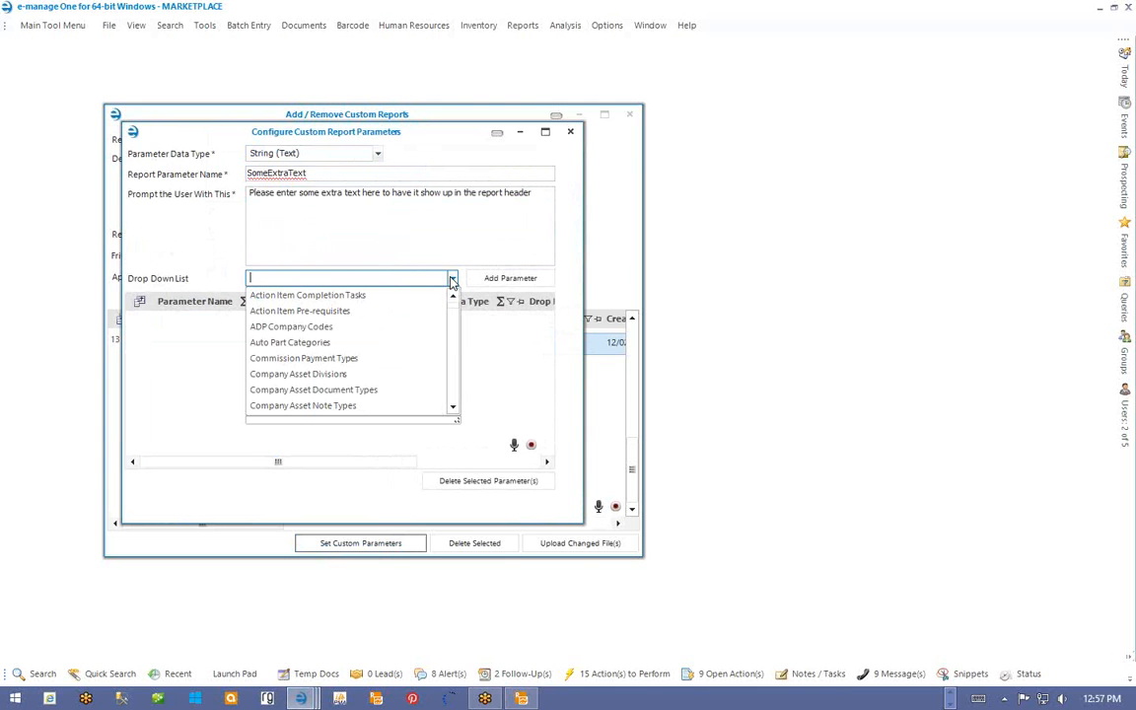
{"action": "left_click_drag", "start_coordinate": [455, 308], "coordinate": [454, 371]}
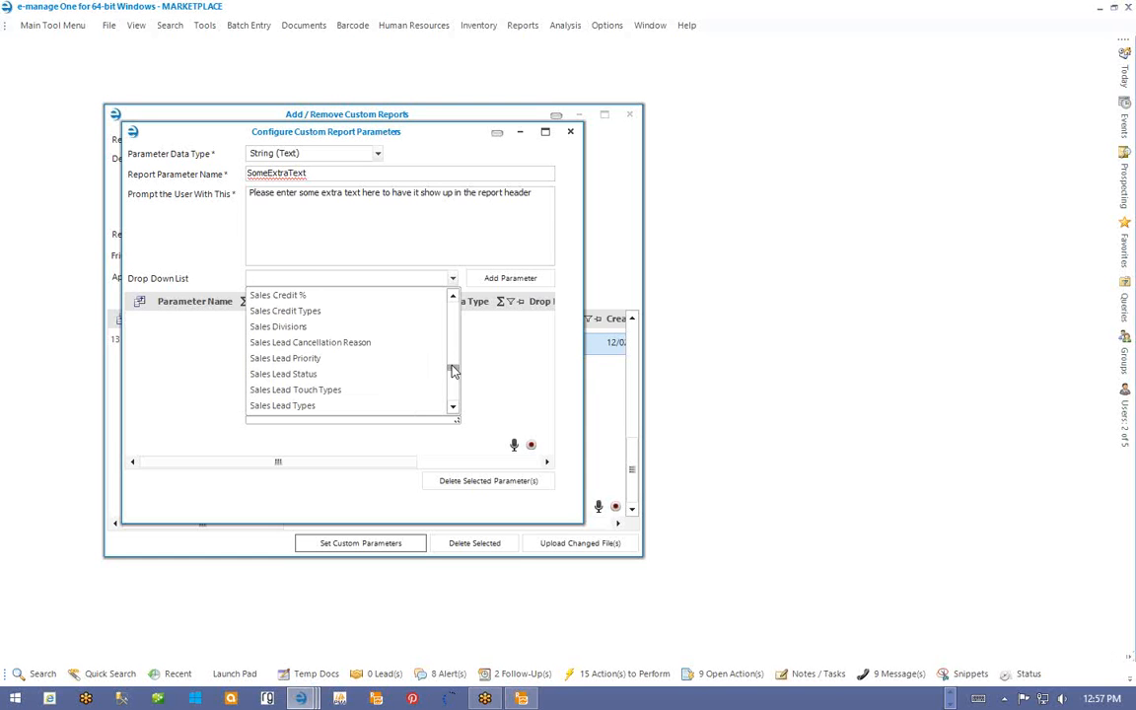
{"action": "left_click_drag", "start_coordinate": [453, 371], "coordinate": [450, 301]}
{"action": "left_click", "coordinate": [454, 280]}
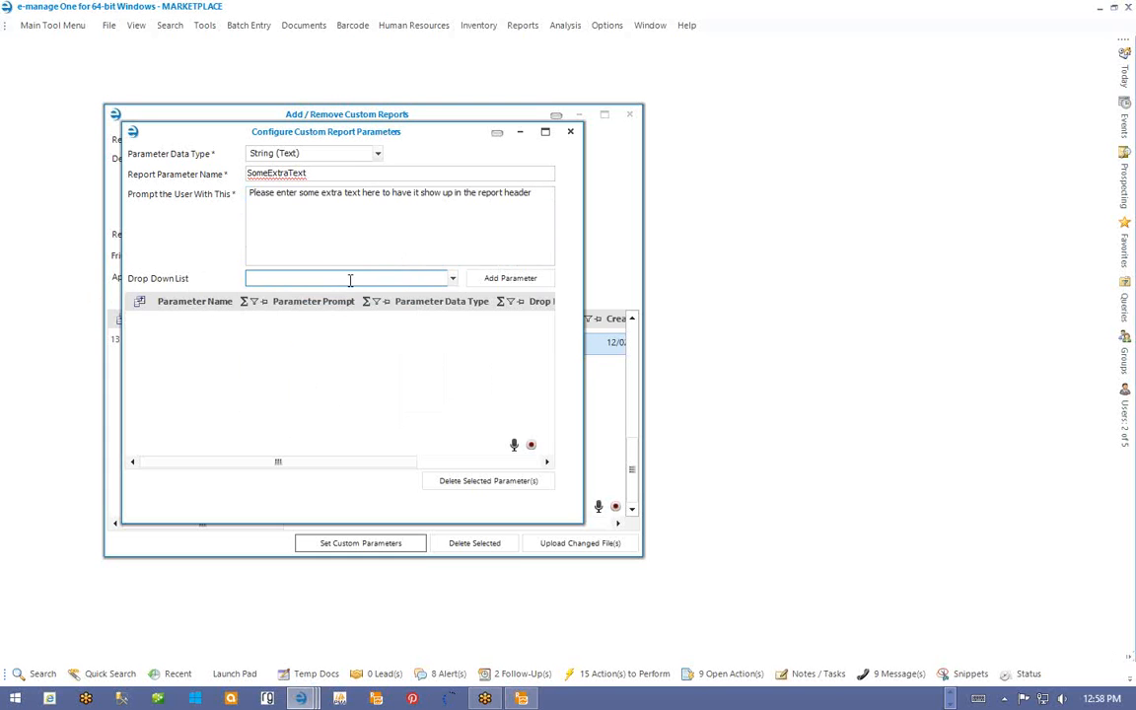
{"action": "left_click", "coordinate": [502, 279]}
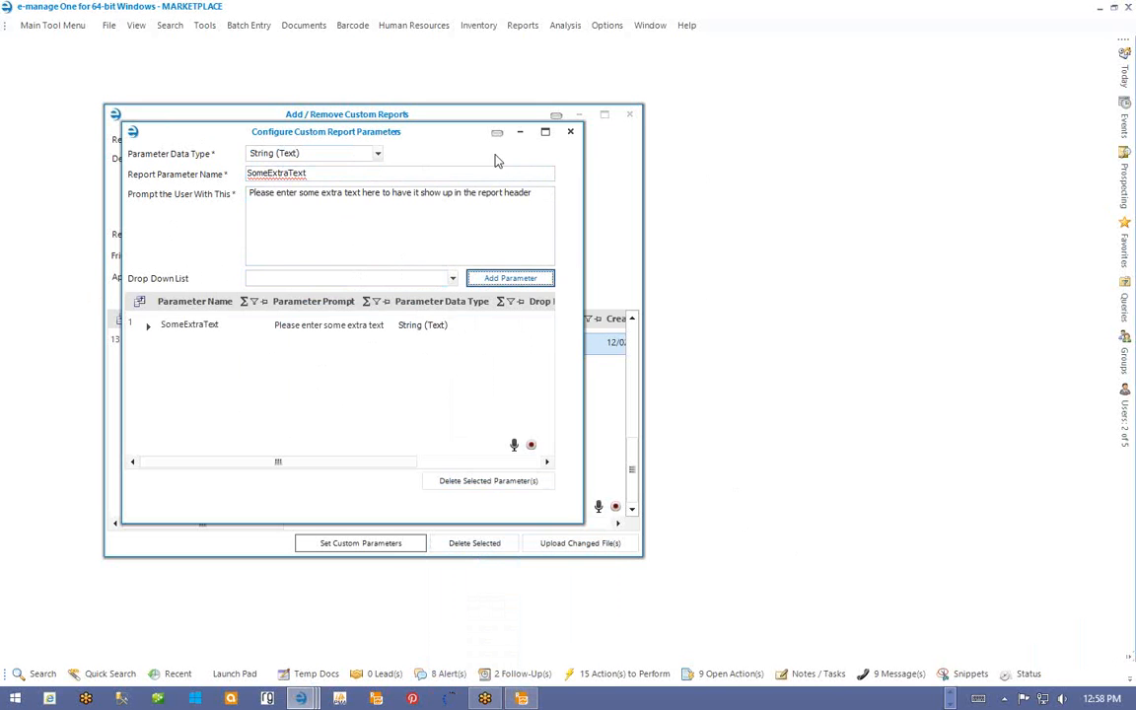
{"action": "left_click", "coordinate": [573, 134]}
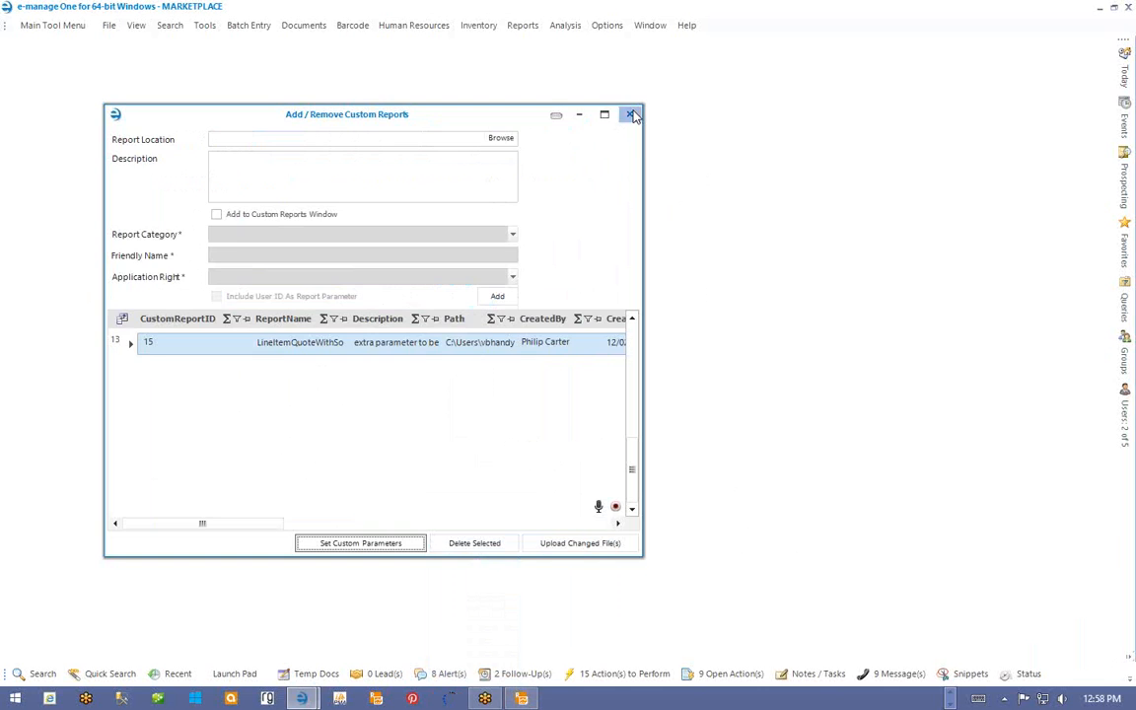
{"action": "left_click", "coordinate": [631, 116]}
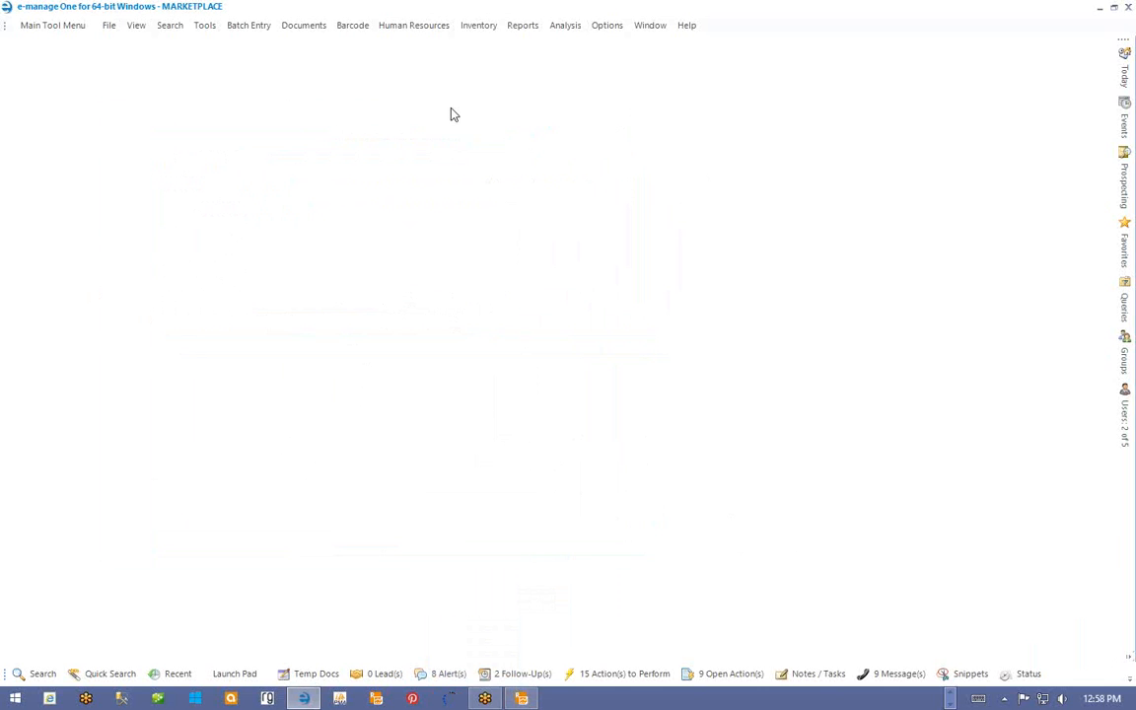
- Open the Estimating and Quoting module for recent project 874 - Testing
{"action": "left_click", "coordinate": [172, 673]}
{"action": "left_click", "coordinate": [10, 142]}
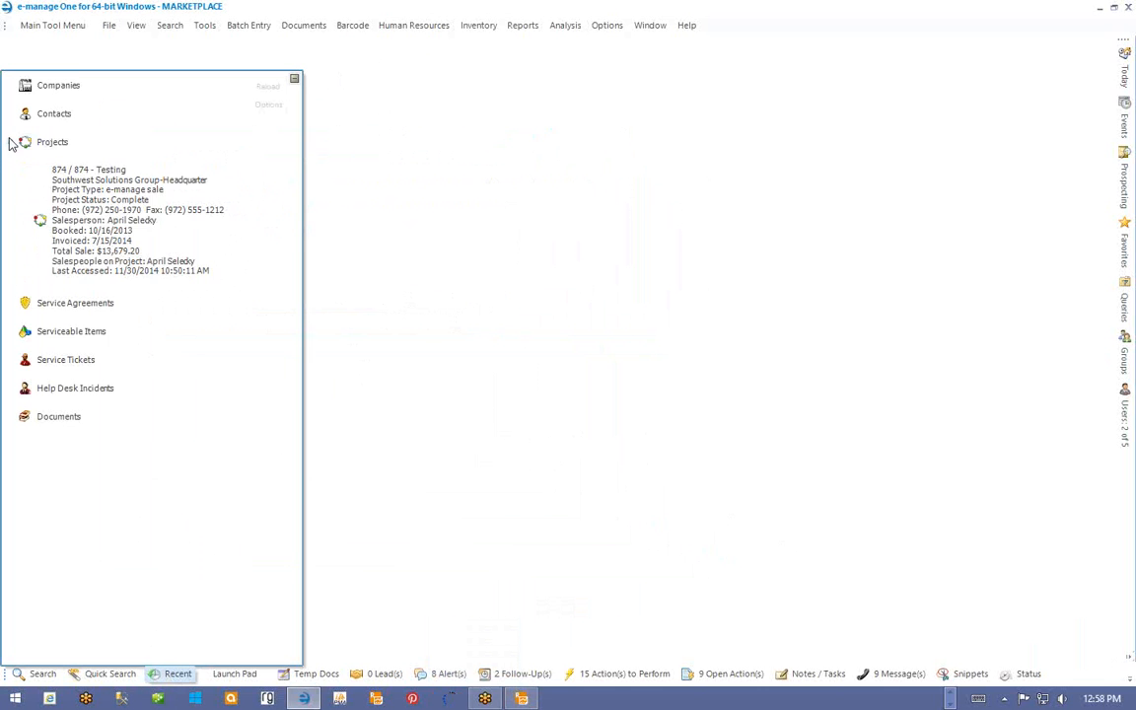
{"action": "right_click", "coordinate": [99, 205]}
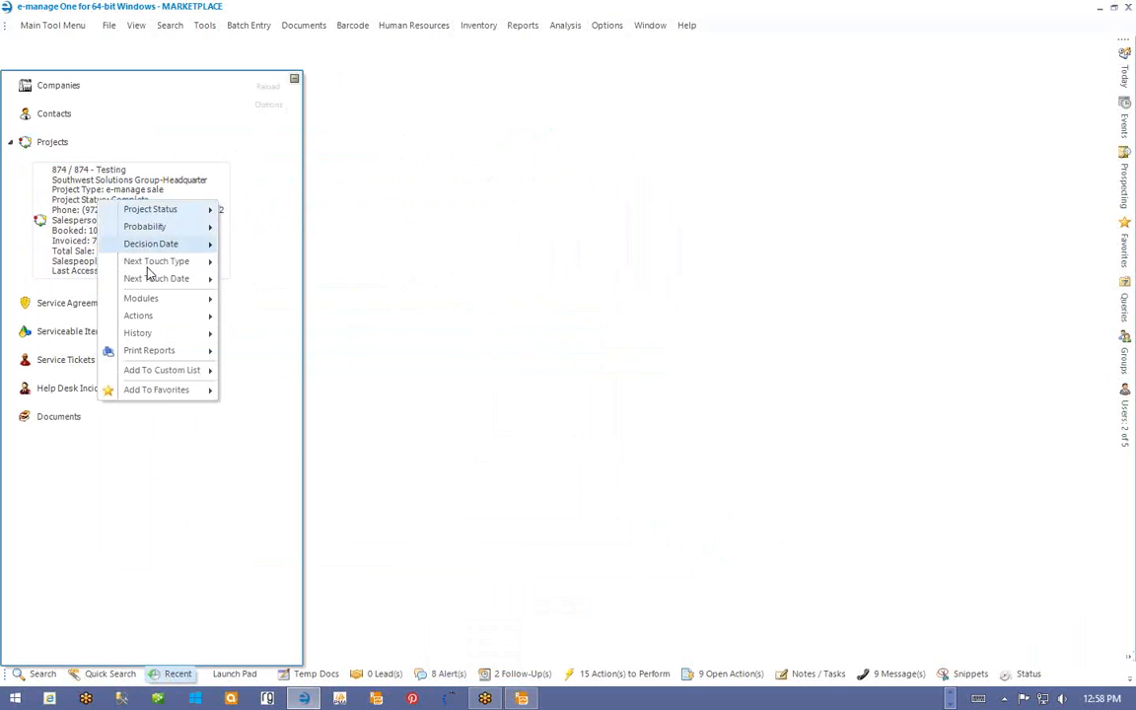
{"action": "mouse_move", "coordinate": [145, 299]}
{"action": "left_click", "coordinate": [283, 372]}
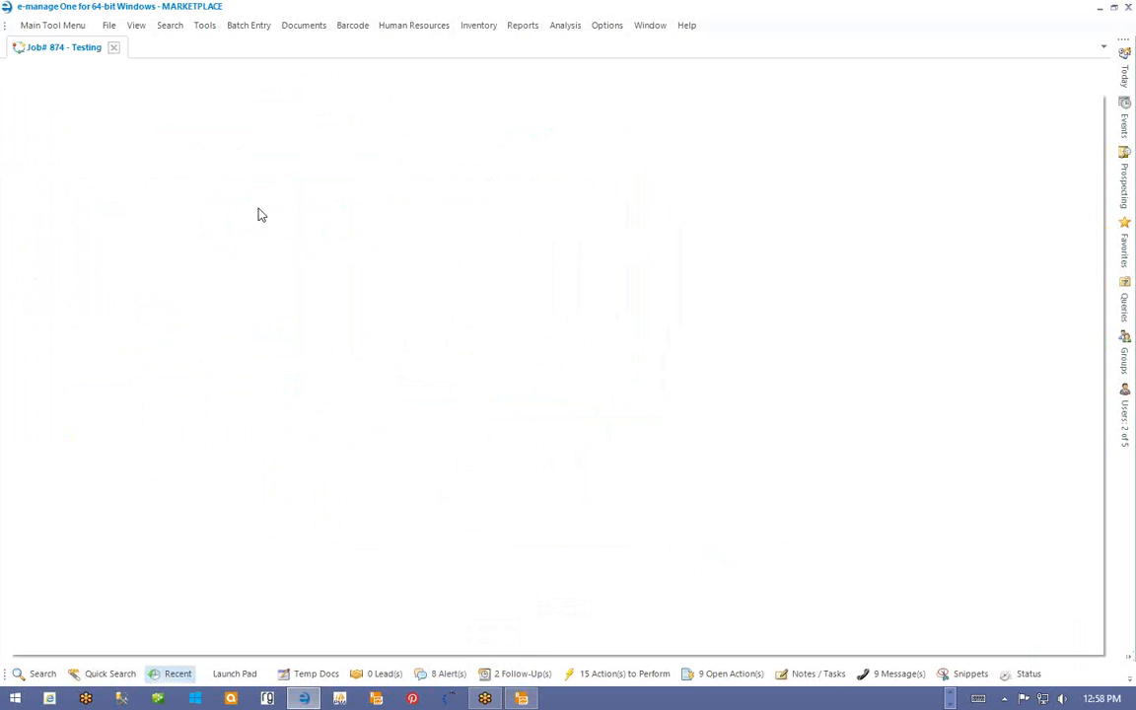
- Select quote 26538 in the job's customer quotes and print it
{"action": "left_click", "coordinate": [17, 237]}
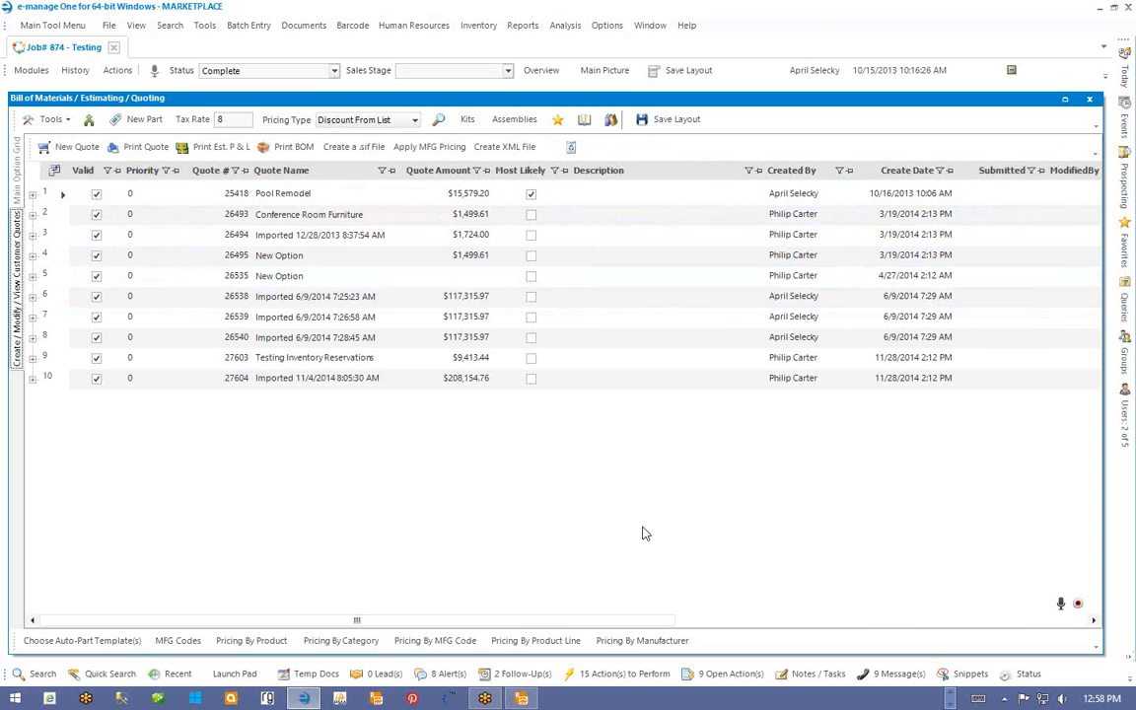
{"action": "left_click_drag", "start_coordinate": [527, 621], "coordinate": [325, 622]}
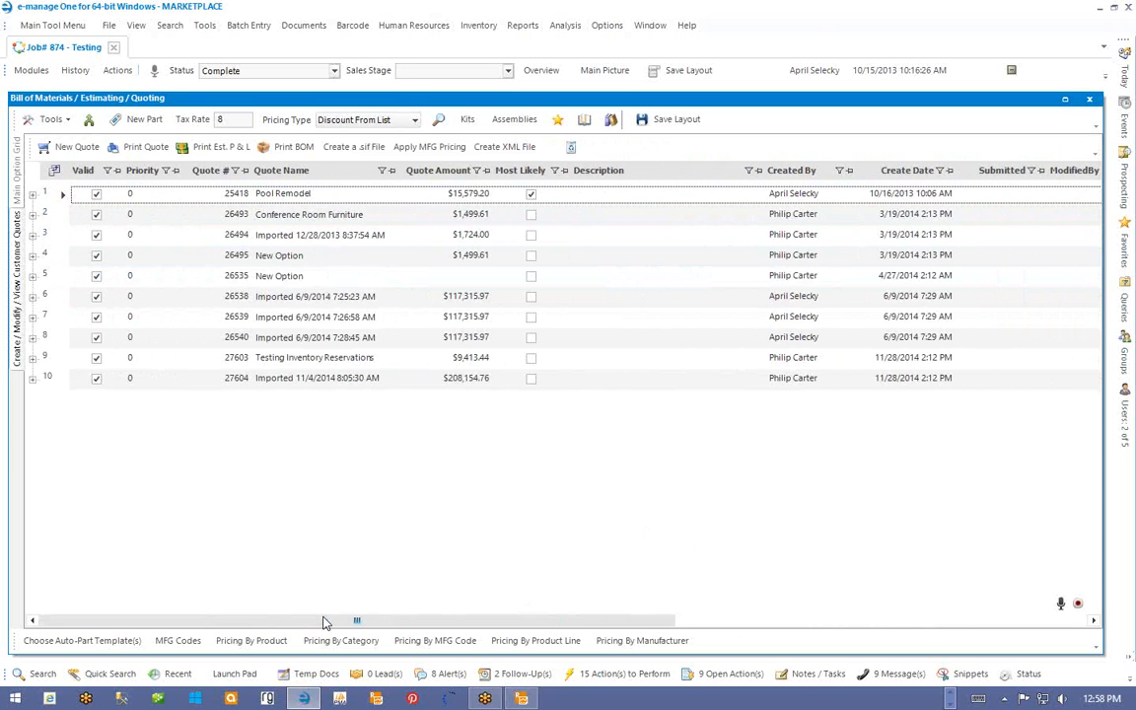
{"action": "left_click", "coordinate": [54, 196]}
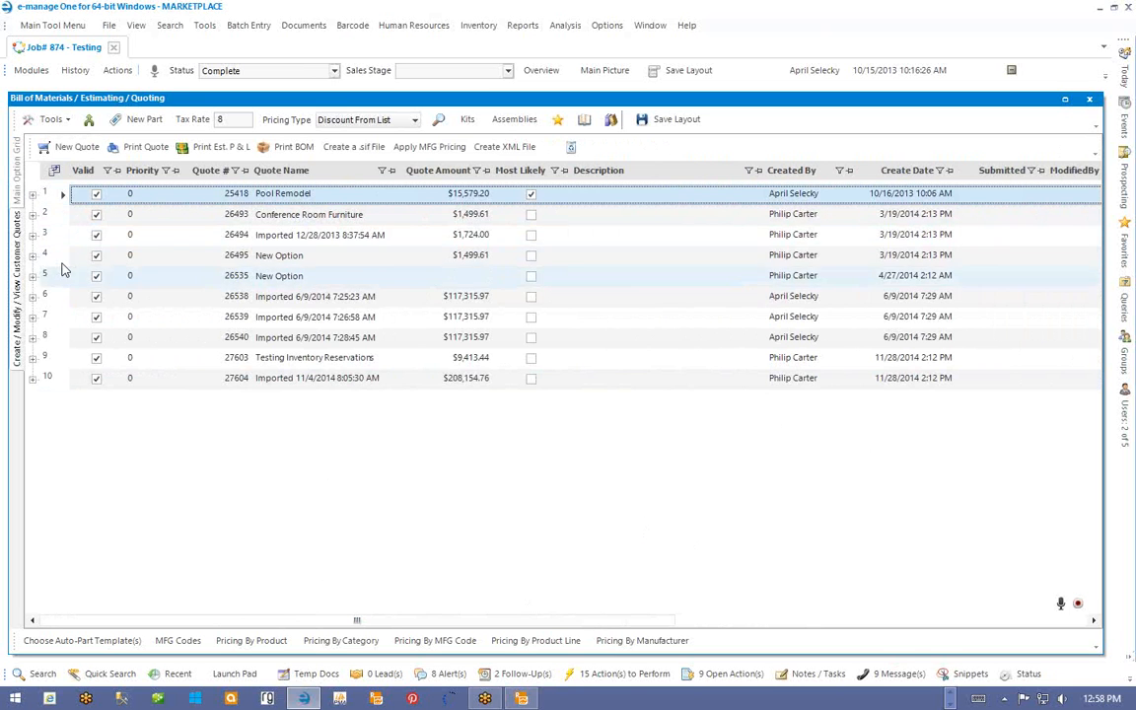
{"action": "left_click", "coordinate": [45, 300]}
{"action": "left_click", "coordinate": [201, 301]}
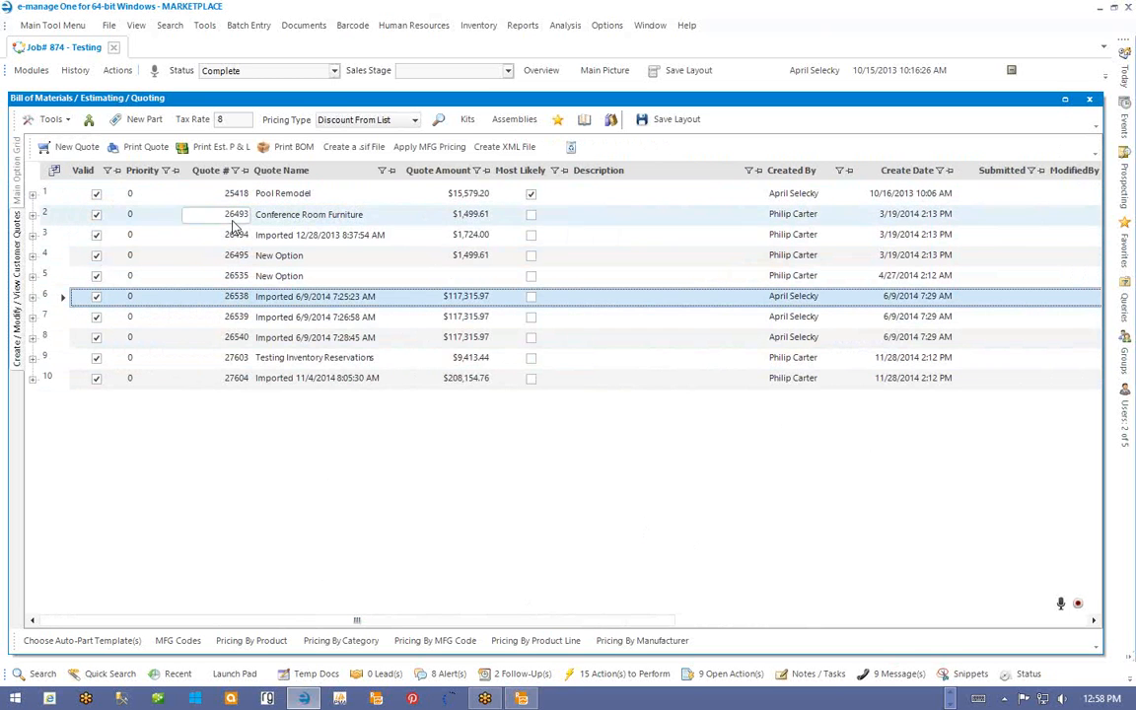
{"action": "left_click", "coordinate": [135, 147]}
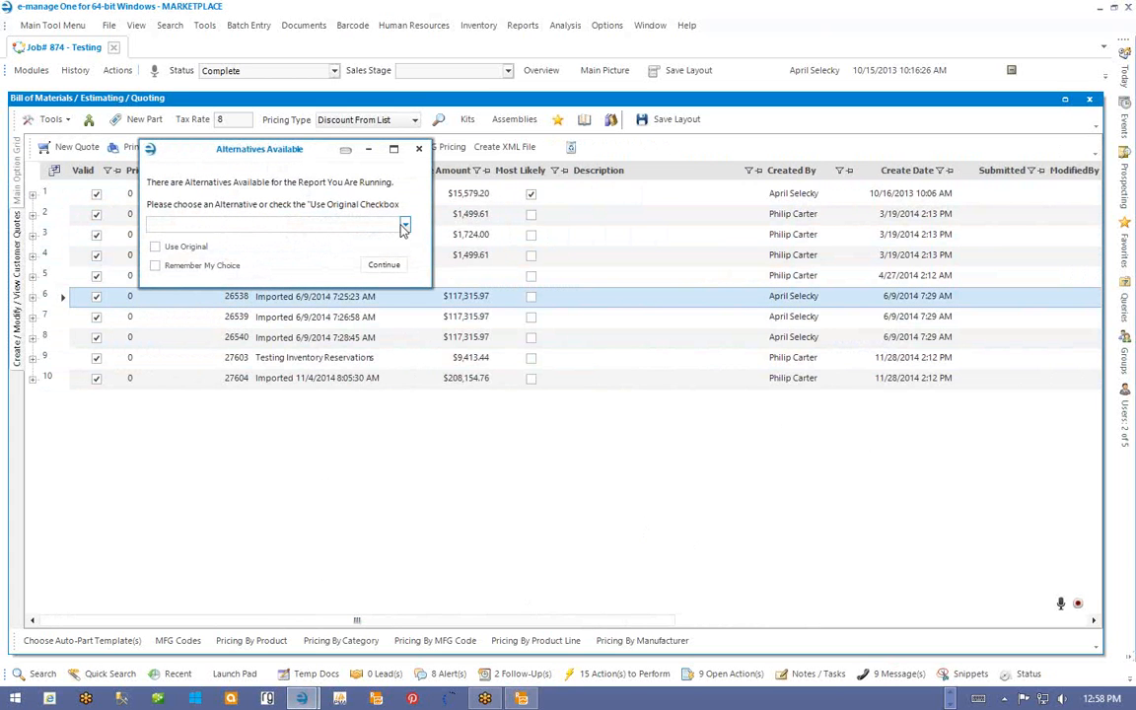
- Choose the LineItemQuoteWithSomeExtraText.trdx report alternative and continue
{"action": "left_click", "coordinate": [405, 226]}
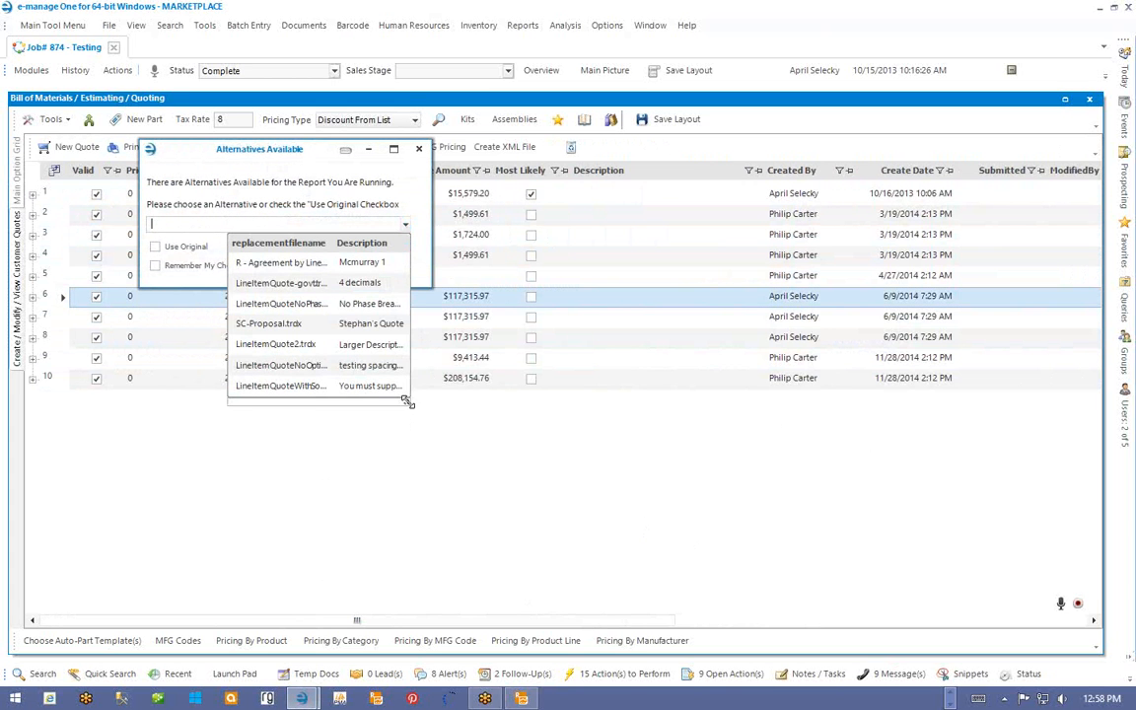
{"action": "left_click_drag", "start_coordinate": [406, 399], "coordinate": [538, 420]}
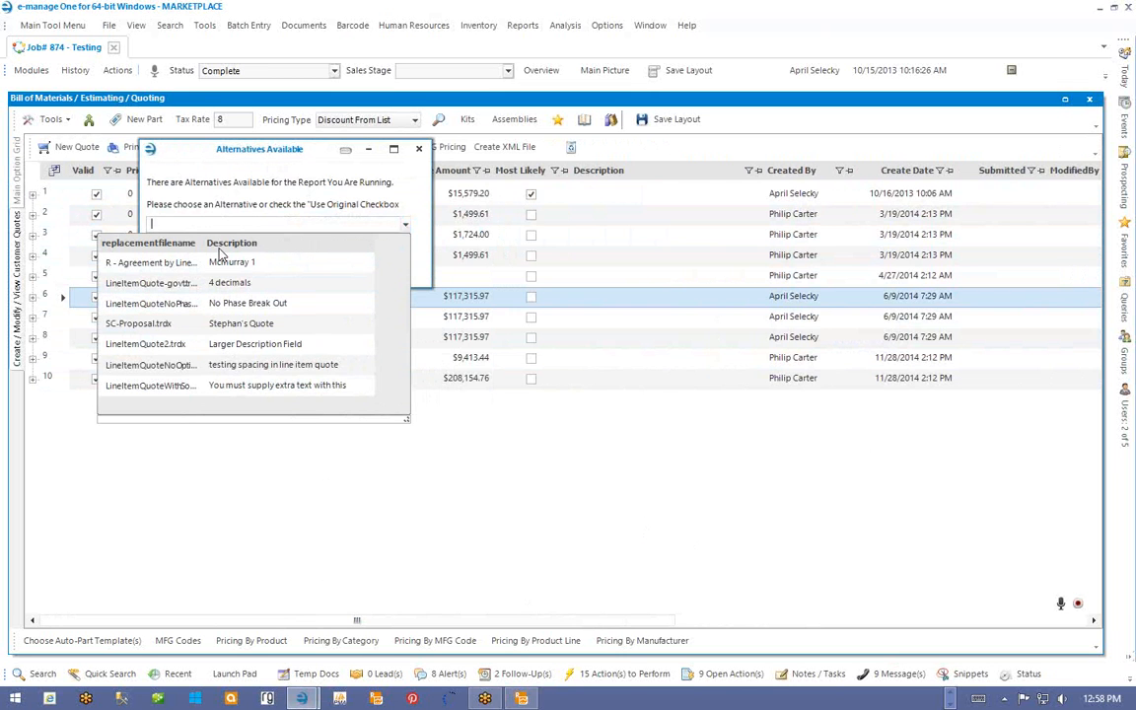
{"action": "left_click_drag", "start_coordinate": [204, 243], "coordinate": [260, 247]}
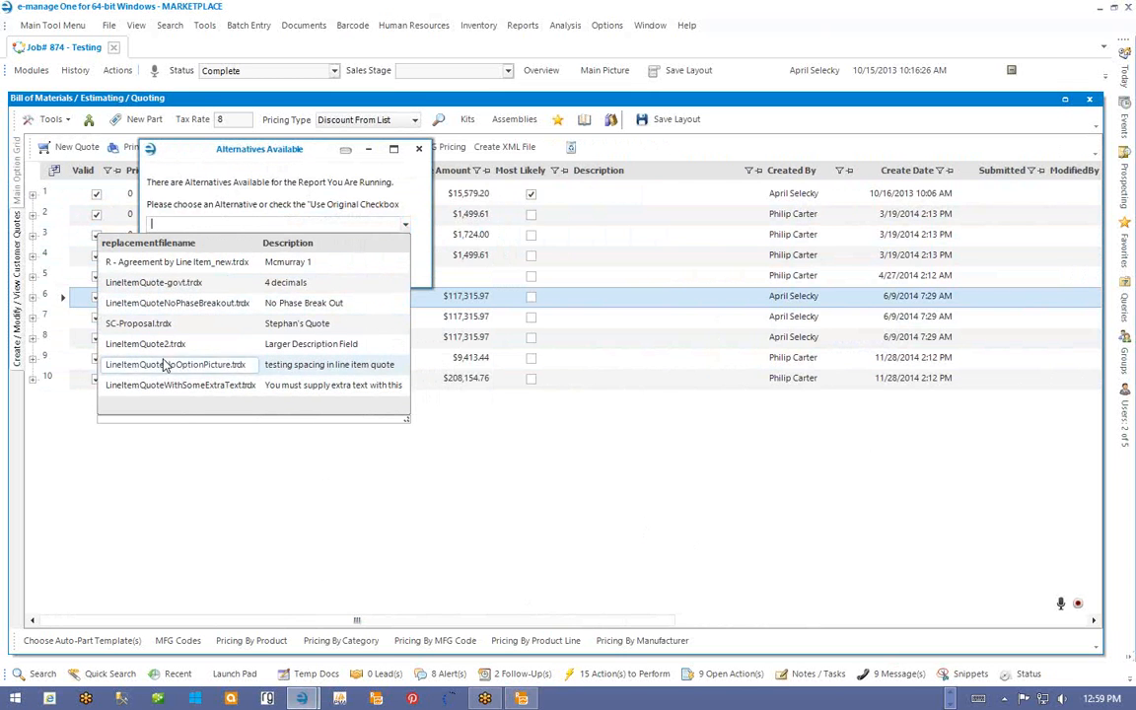
{"action": "left_click", "coordinate": [143, 386]}
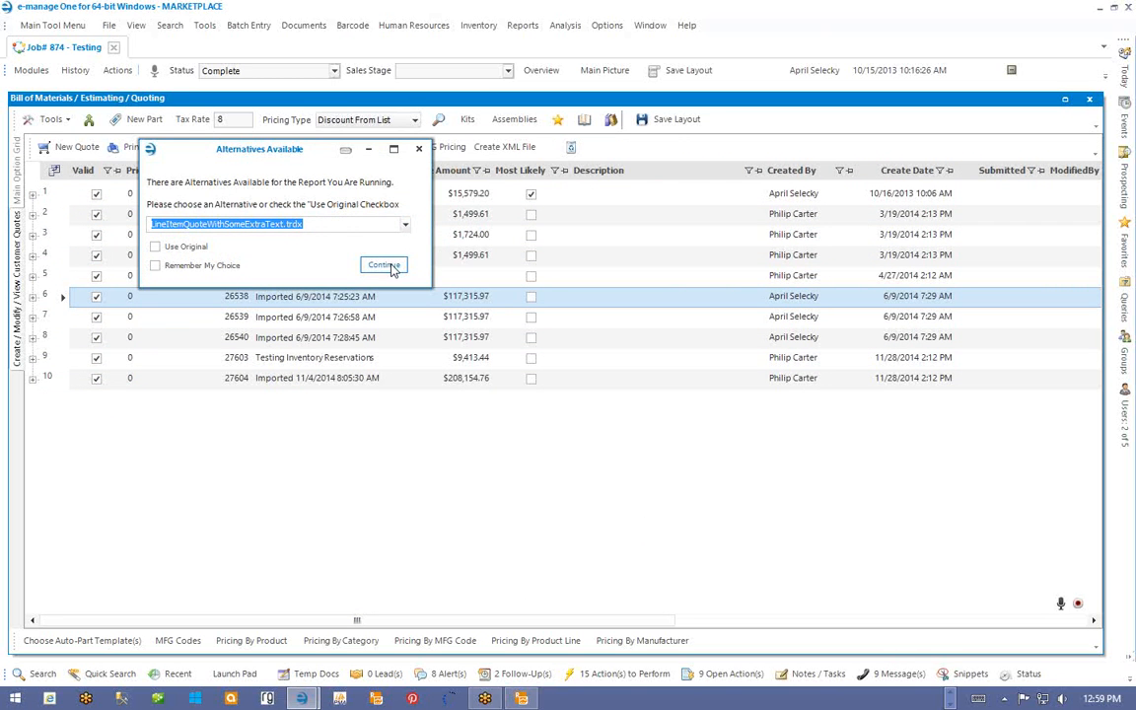
{"action": "left_click", "coordinate": [385, 265]}
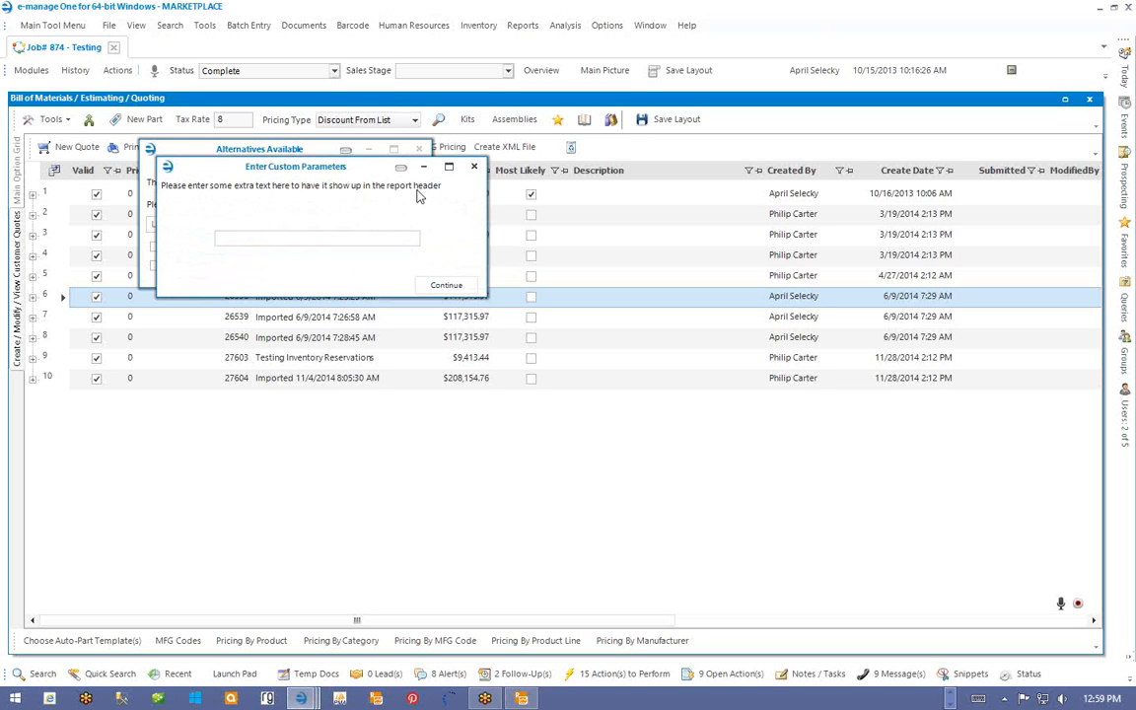
- Enter the extra header text 'Yo Yo... buy me please' and run the report
{"action": "left_click", "coordinate": [370, 237]}
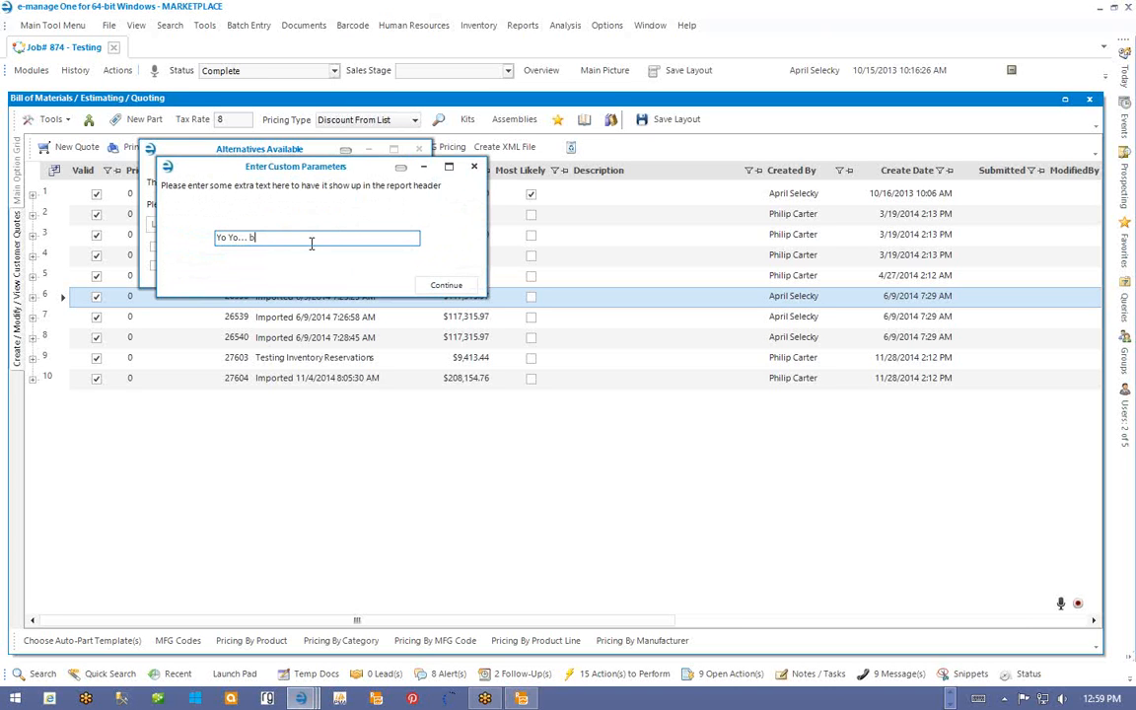
{"action": "type", "text": "Yo Yo... buy me please"}
{"action": "left_click", "coordinate": [445, 287]}
{"action": "left_click", "coordinate": [385, 263]}
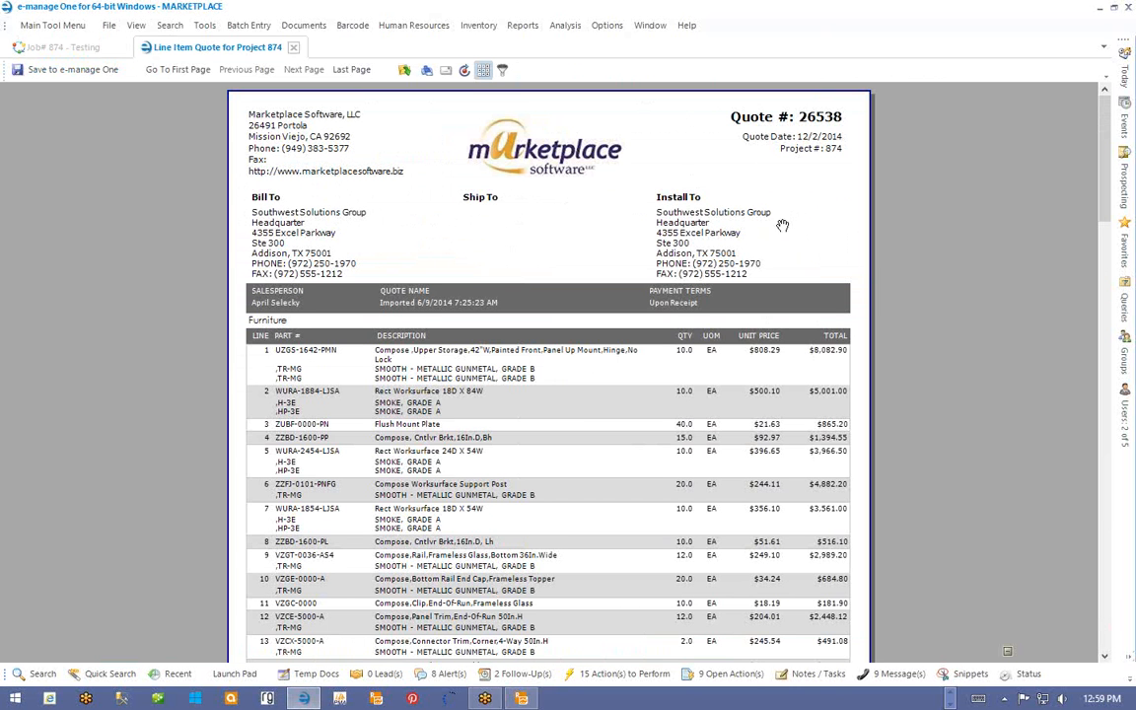
- Scroll through the three-page Line Item Quote preview, then bring Telerik Report Designer forward
{"action": "scroll", "coordinate": [838, 232], "scroll_direction": "down", "scroll_amount": 10}
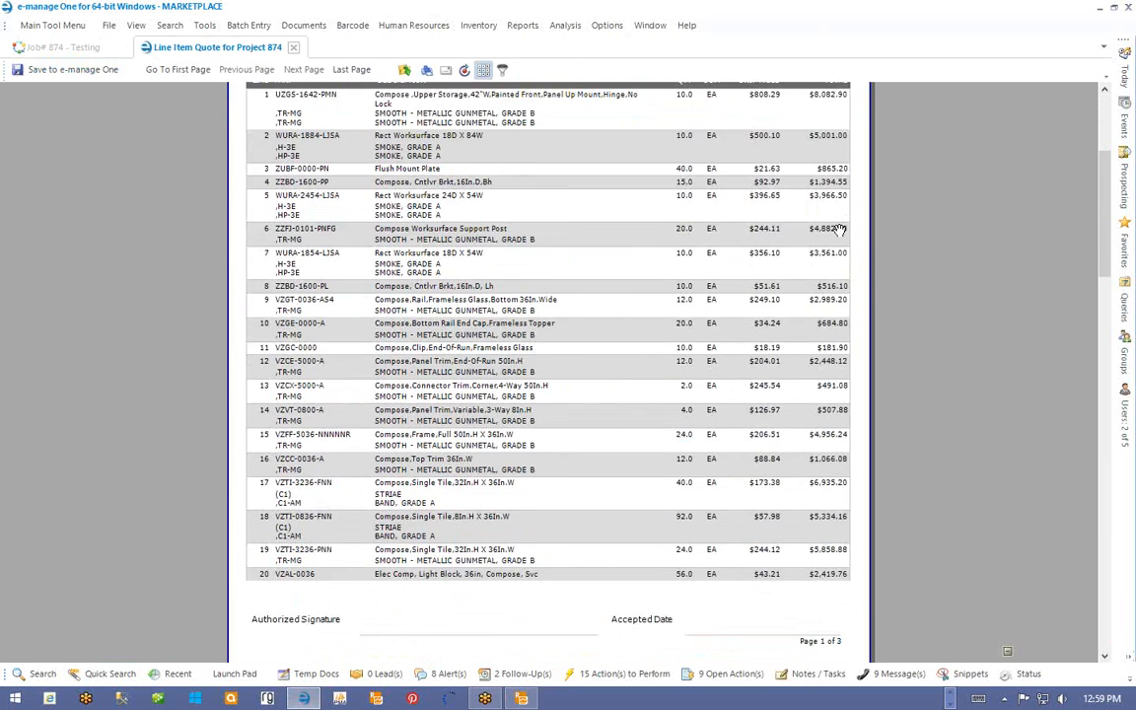
{"action": "scroll", "coordinate": [839, 232], "scroll_direction": "up", "scroll_amount": 1}
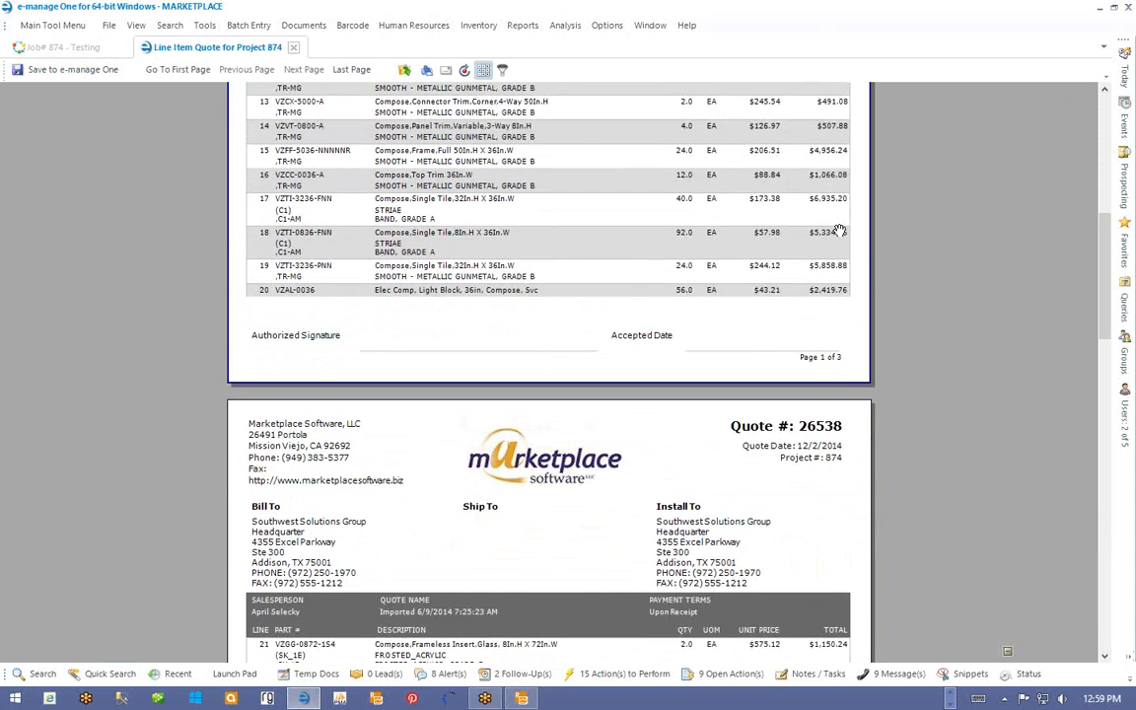
{"action": "scroll", "coordinate": [839, 232], "scroll_direction": "down", "scroll_amount": 8}
{"action": "scroll", "coordinate": [838, 232], "scroll_direction": "up", "scroll_amount": 3}
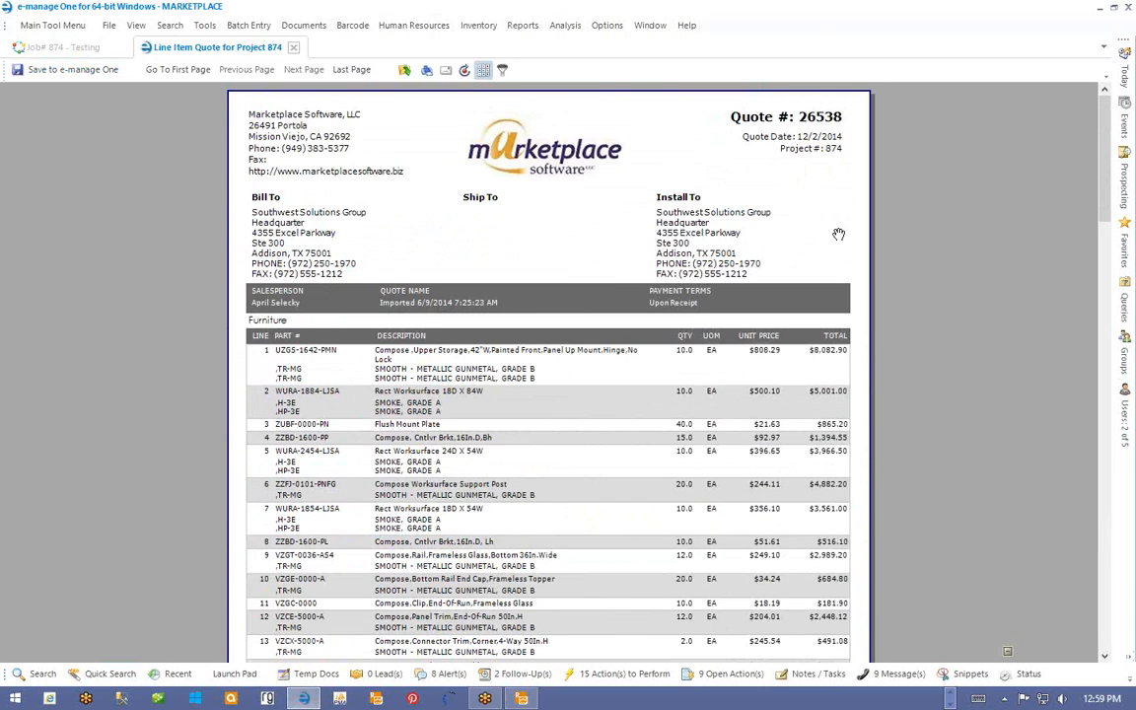
{"action": "left_click", "coordinate": [522, 699]}
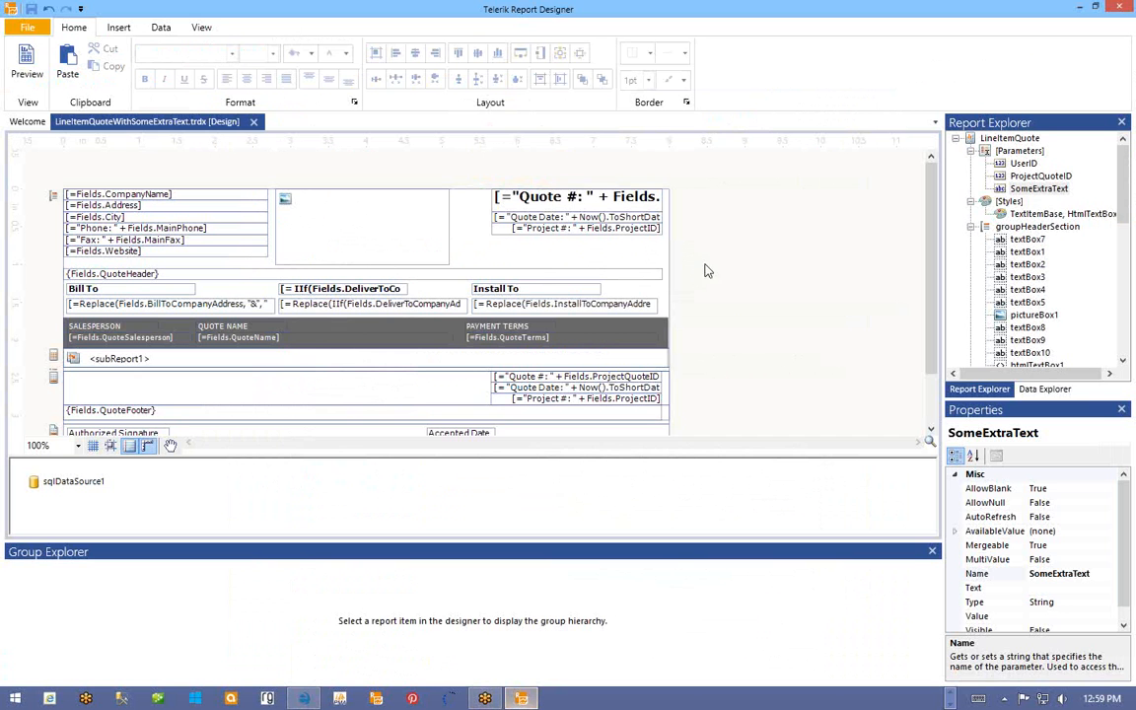
- Copy the Project # text box and paste a duplicate into the report header
{"action": "right_click", "coordinate": [585, 233]}
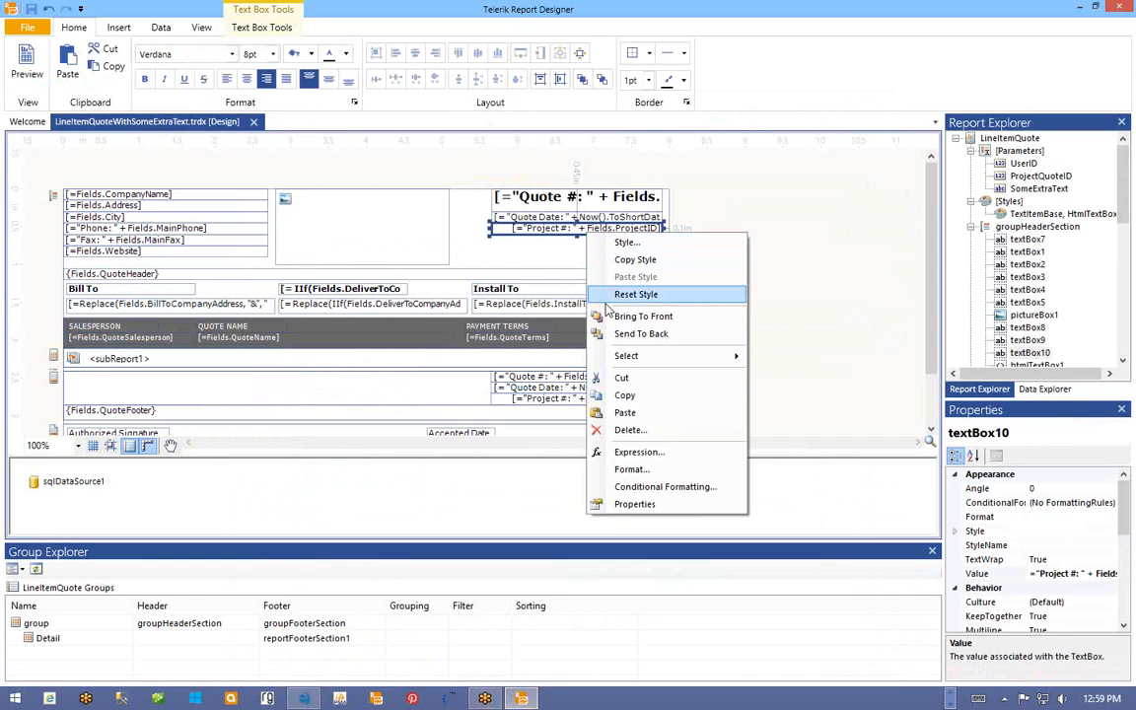
{"action": "left_click", "coordinate": [621, 397]}
{"action": "right_click", "coordinate": [542, 254]}
{"action": "left_click", "coordinate": [573, 396]}
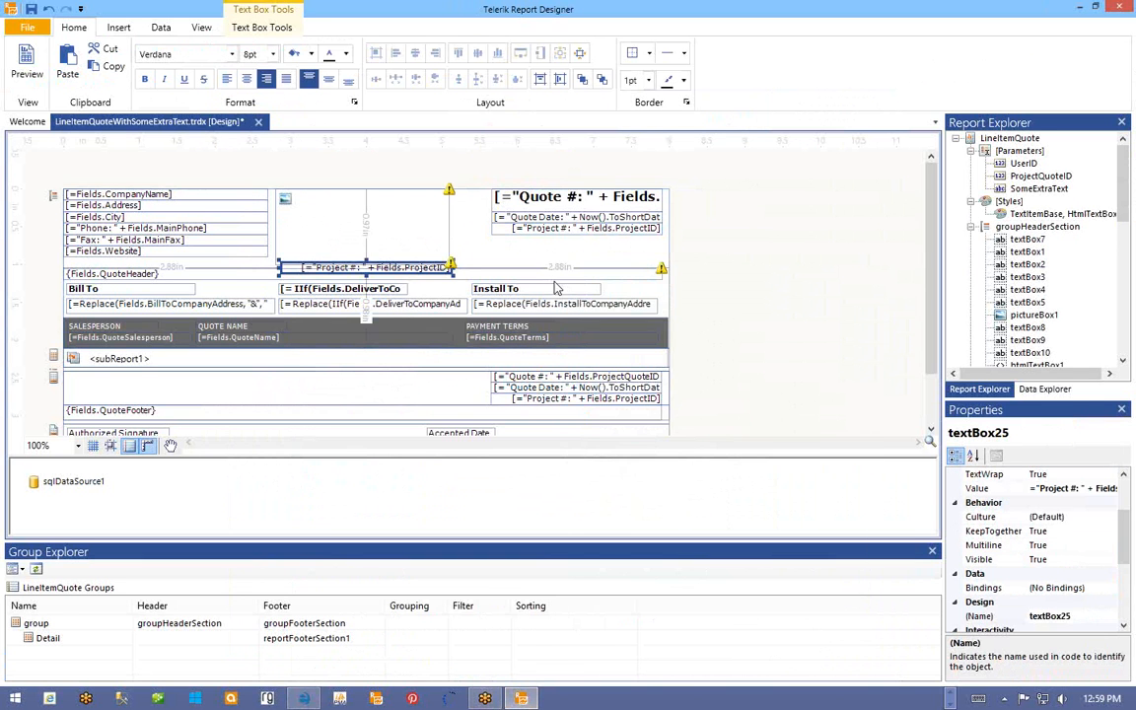
- Move the pasted copy below the original Project # line and open its expression editor
{"action": "left_click", "coordinate": [390, 270]}
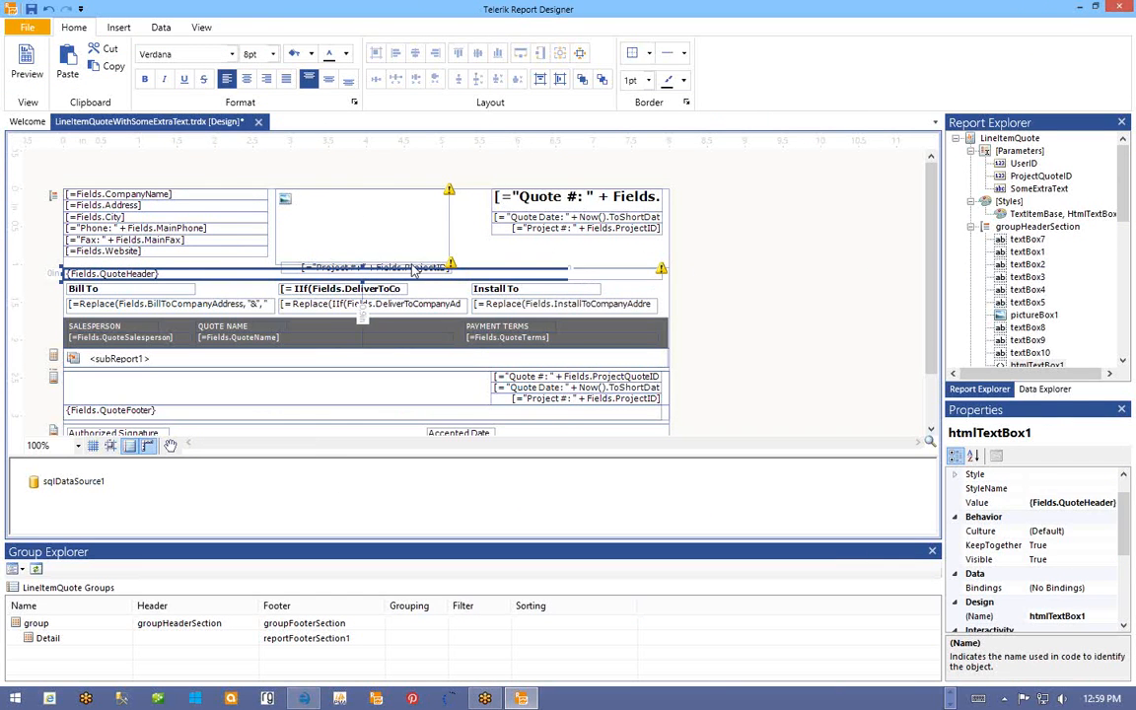
{"action": "left_click", "coordinate": [412, 271]}
{"action": "left_click", "coordinate": [409, 269]}
{"action": "left_click", "coordinate": [404, 268]}
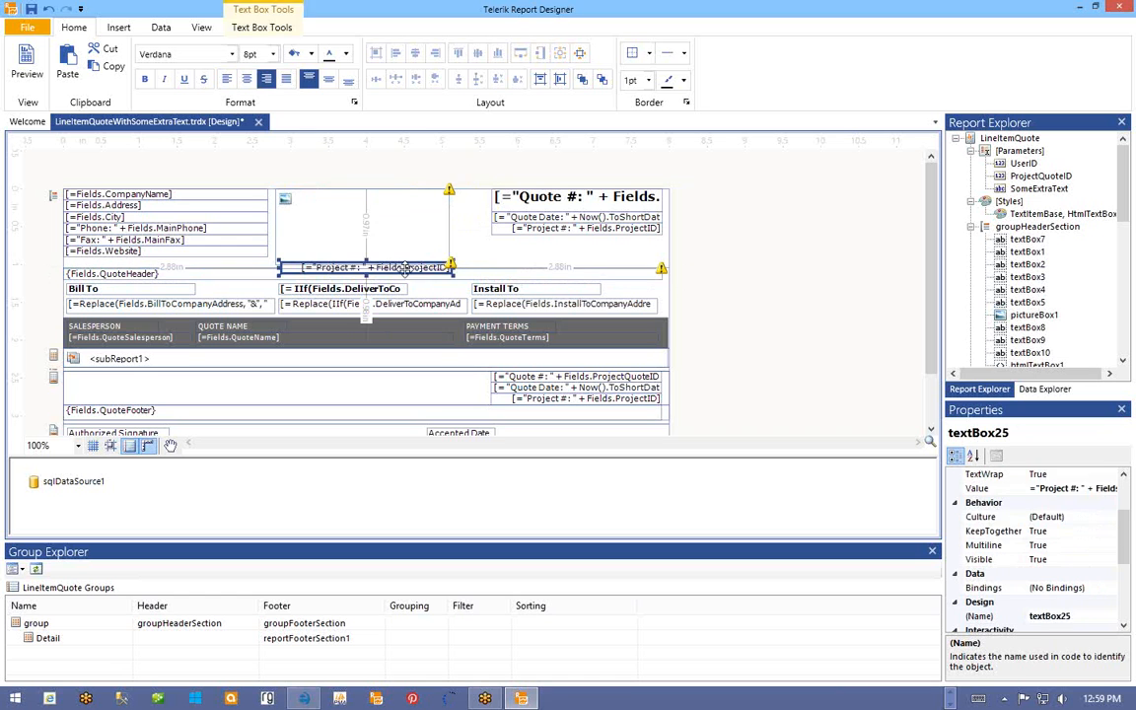
{"action": "left_click", "coordinate": [405, 268]}
{"action": "left_click", "coordinate": [408, 262]}
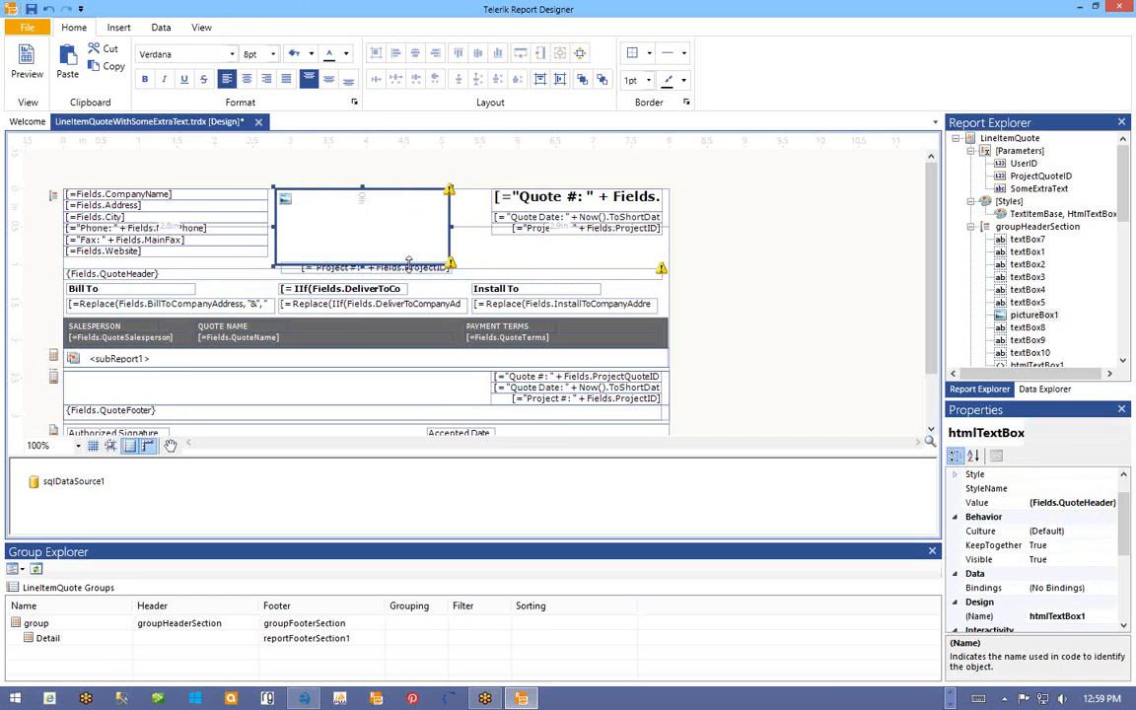
{"action": "left_click", "coordinate": [364, 264]}
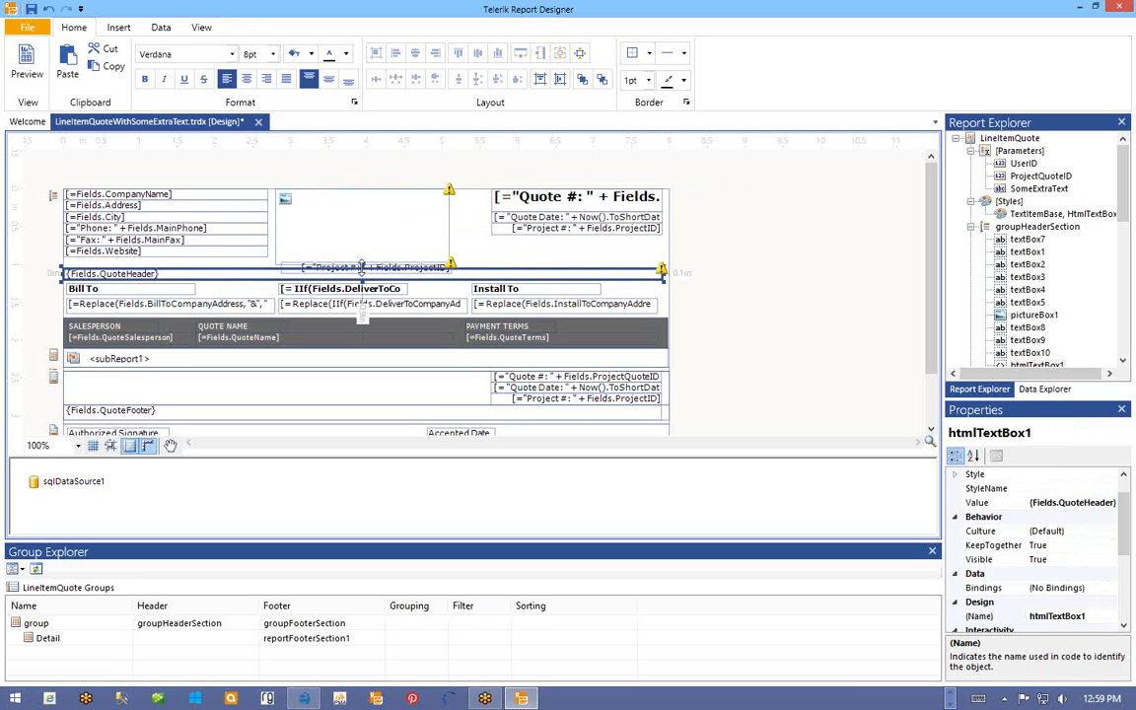
{"action": "left_click", "coordinate": [427, 238]}
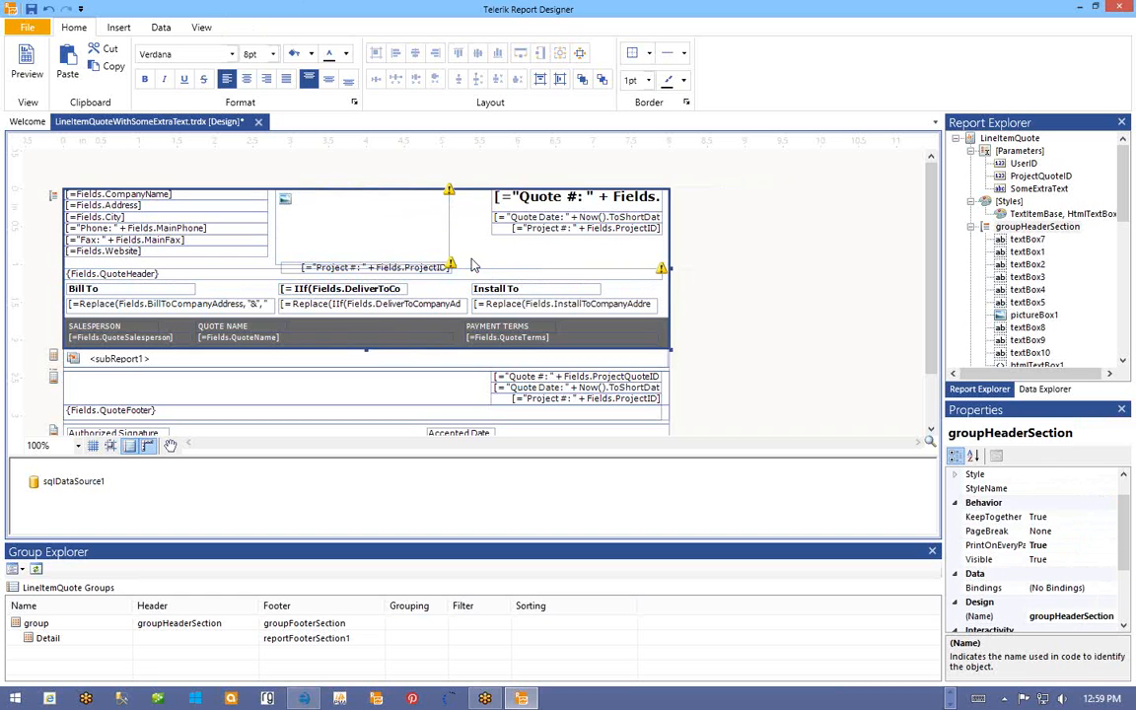
{"action": "left_click", "coordinate": [375, 245]}
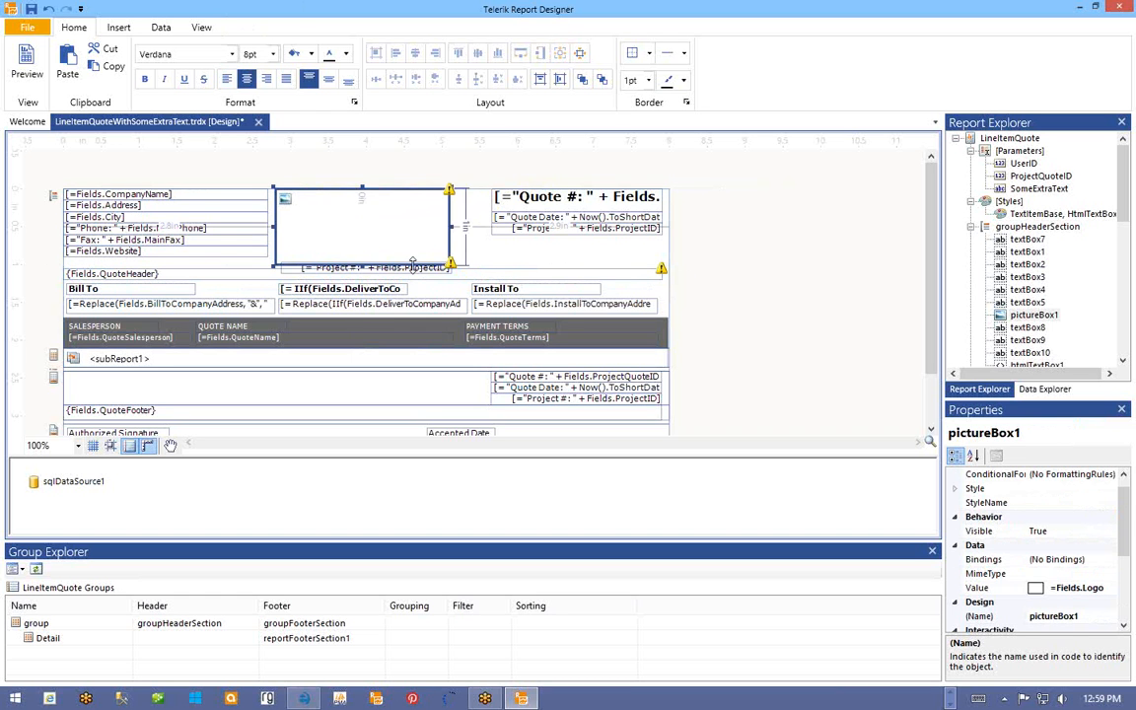
{"action": "left_click", "coordinate": [381, 268]}
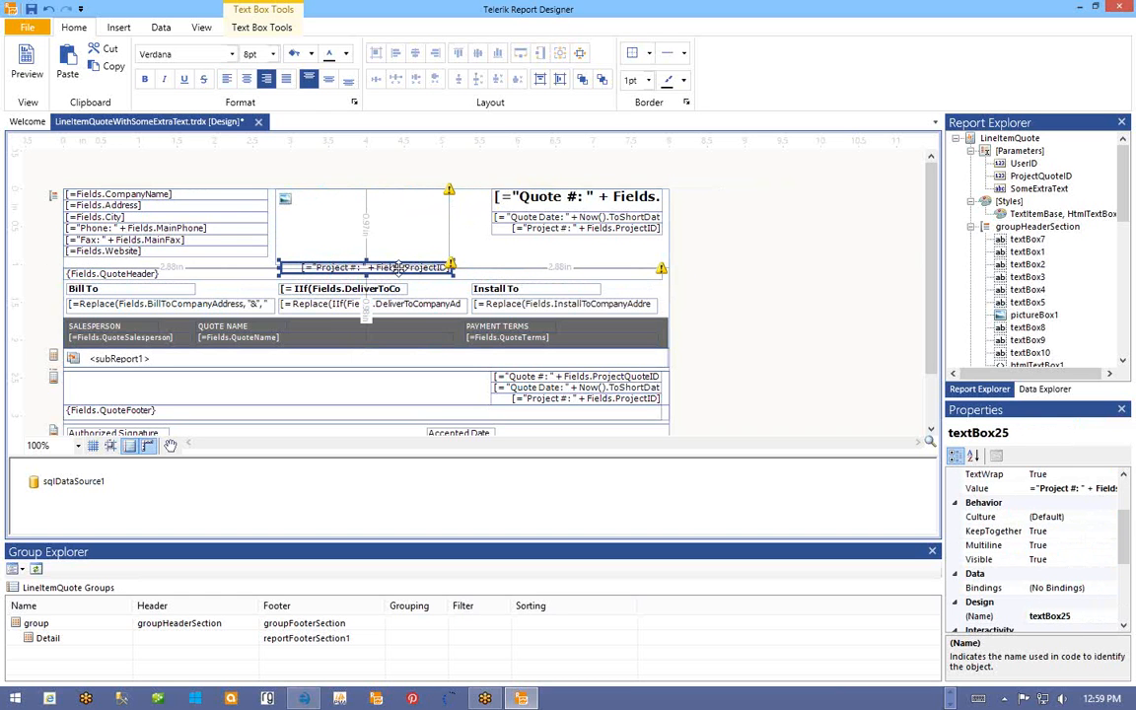
{"action": "left_click_drag", "start_coordinate": [436, 262], "coordinate": [612, 253]}
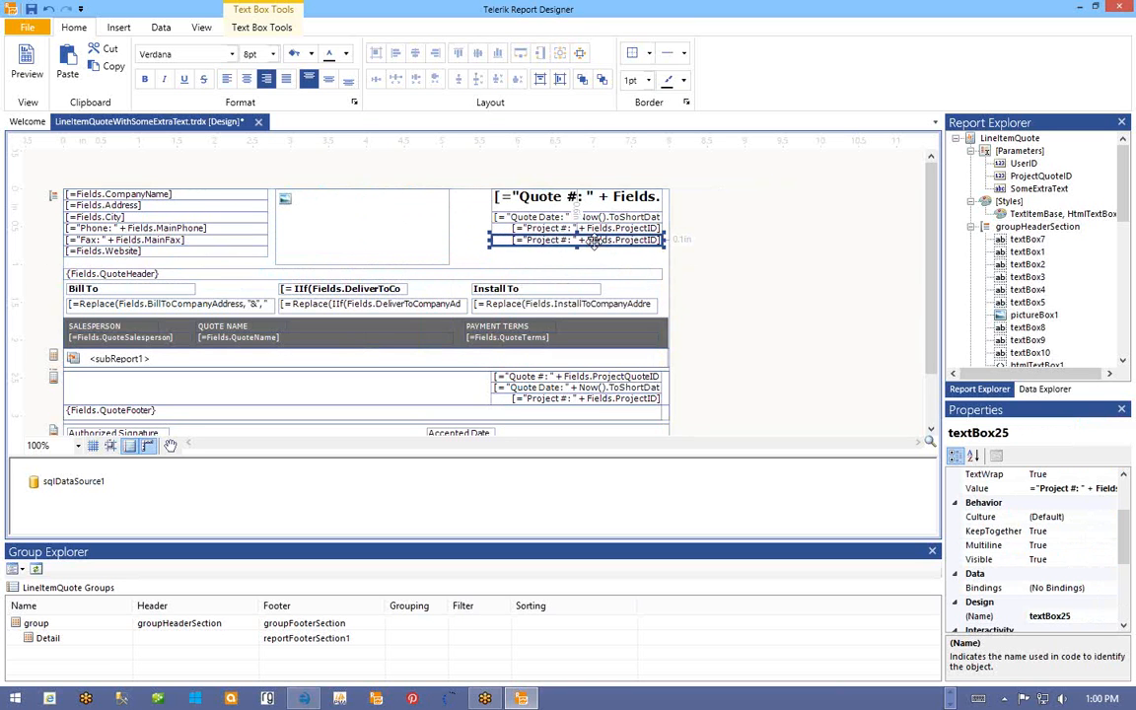
{"action": "right_click", "coordinate": [592, 242]}
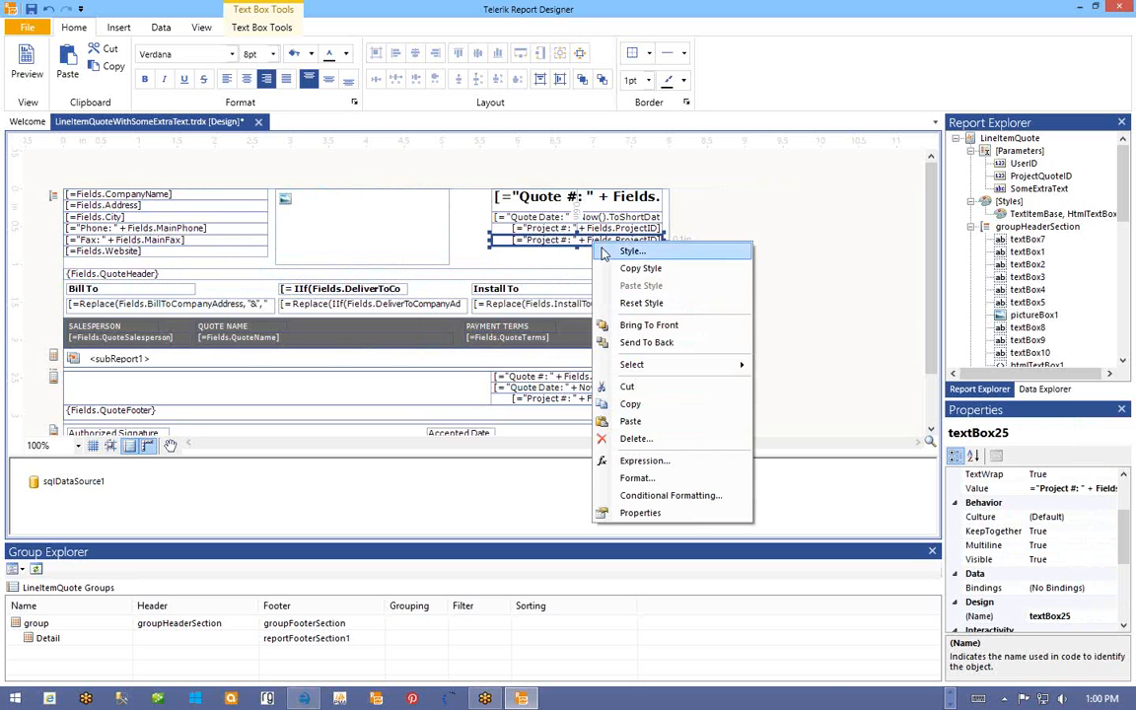
{"action": "left_click", "coordinate": [636, 463]}
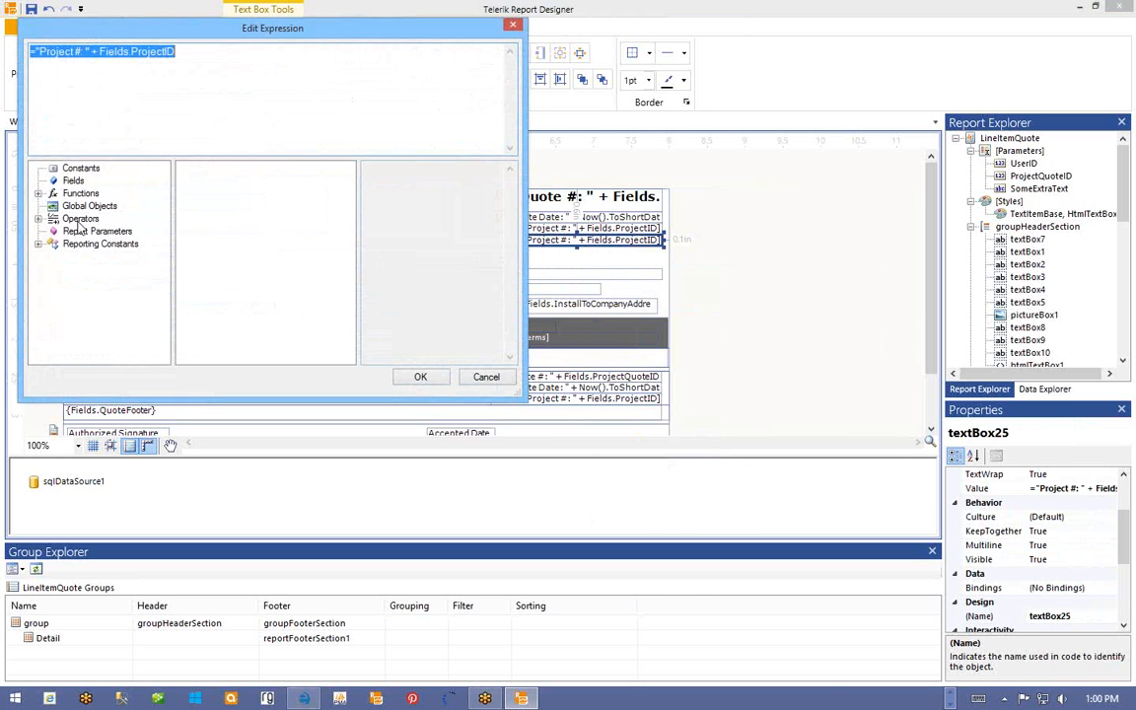
- Set textBox25's expression to = Parameters.SomeExtraText.Value, save the report, and return to e-manage One
{"action": "left_click", "coordinate": [83, 231]}
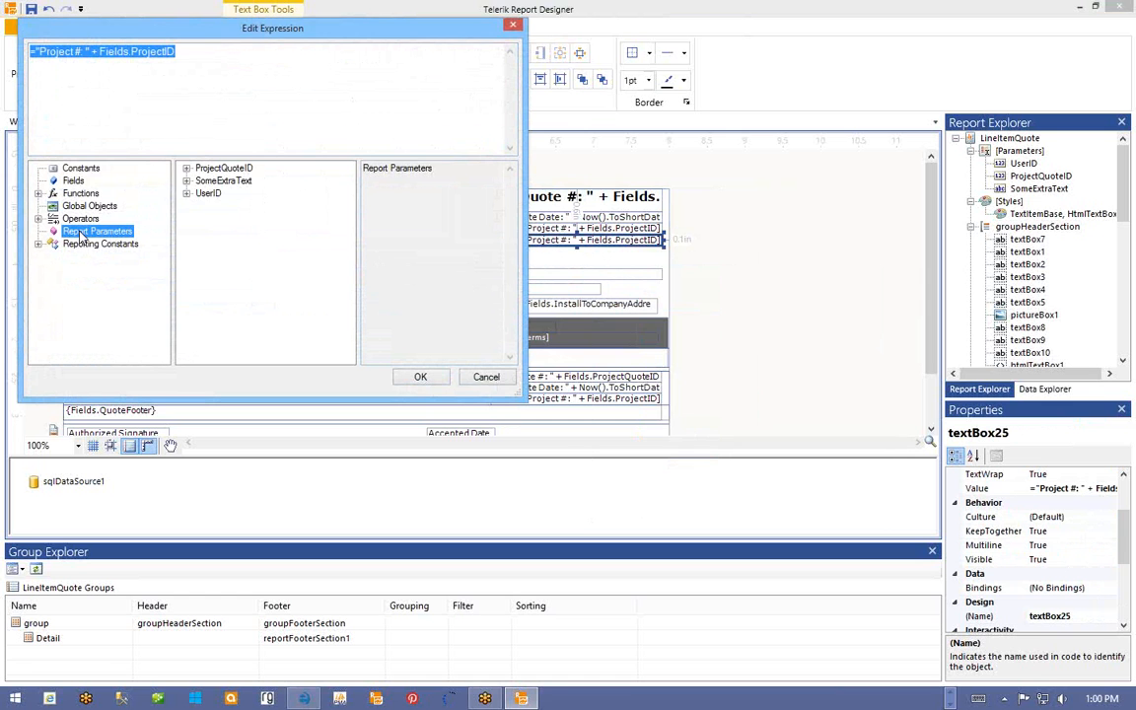
{"action": "left_click", "coordinate": [186, 181]}
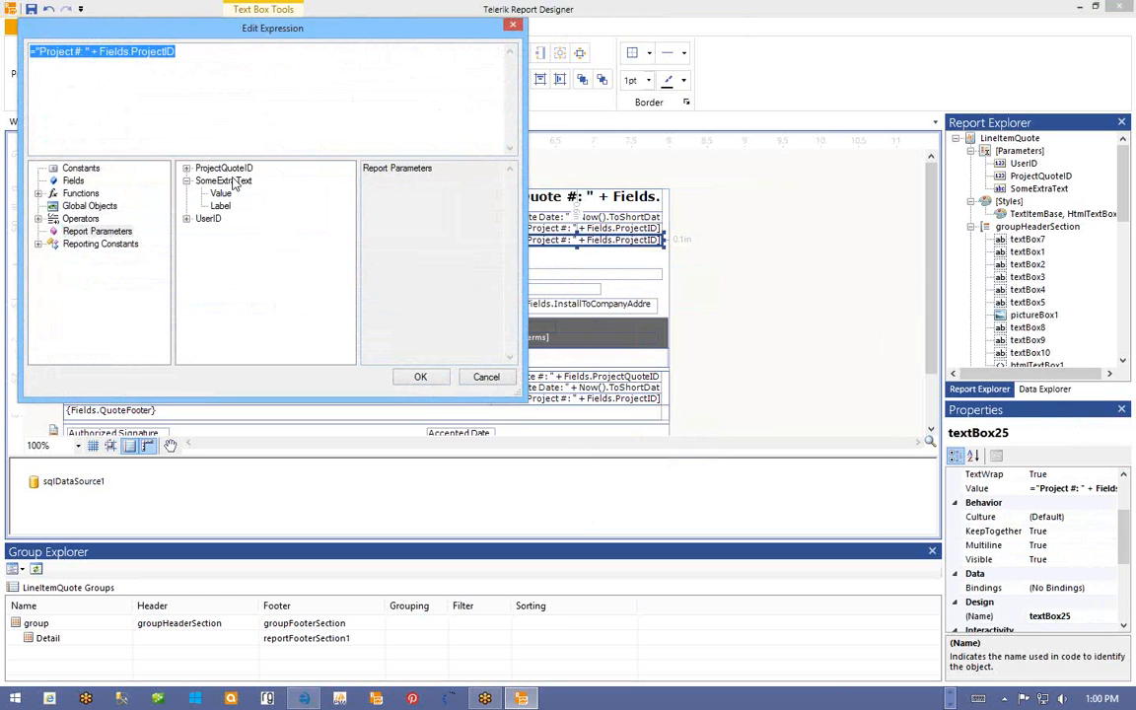
{"action": "double_click", "coordinate": [220, 193]}
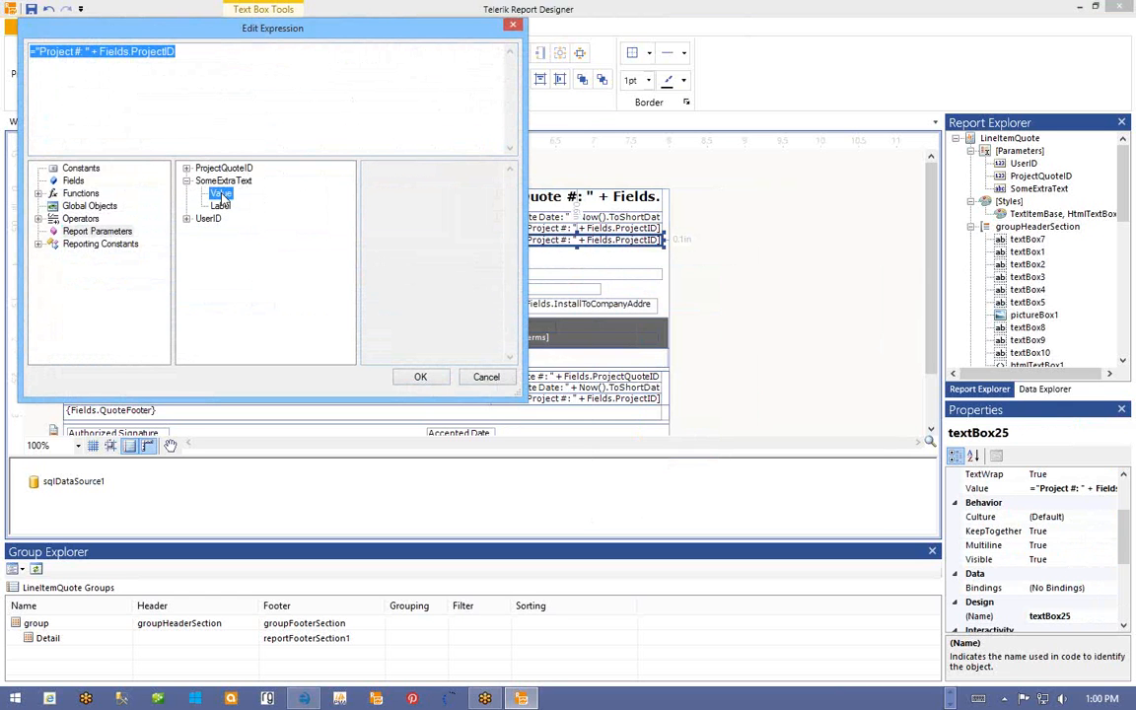
{"action": "left_click", "coordinate": [420, 378]}
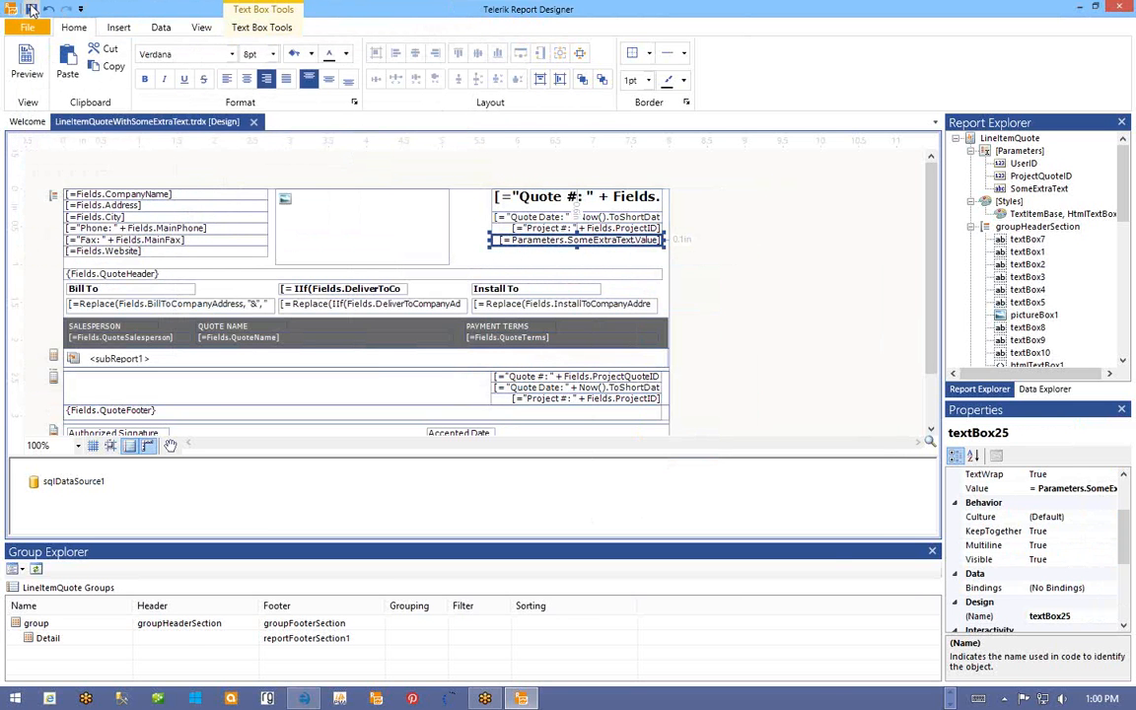
{"action": "left_click", "coordinate": [31, 8]}
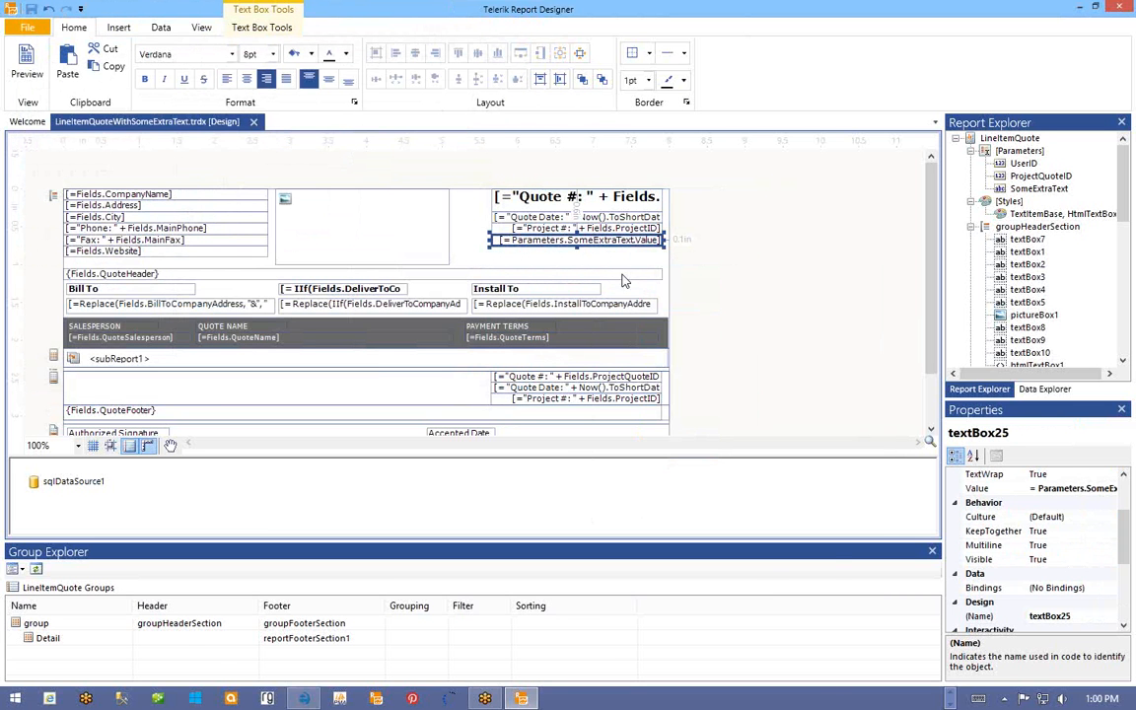
{"action": "left_click", "coordinate": [306, 699]}
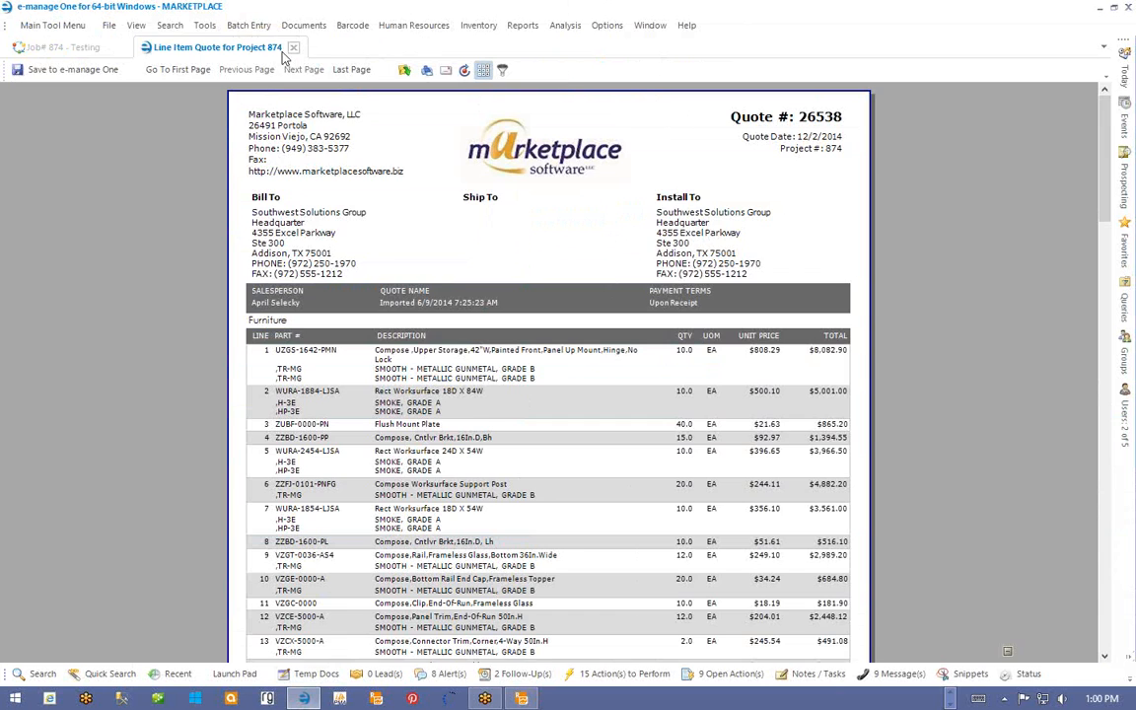
- Reprint quote 26538 with LineItemQuoteWithSomeExtraText, entering header text 'Buy me please, I'm lonely'
{"action": "left_click", "coordinate": [293, 47]}
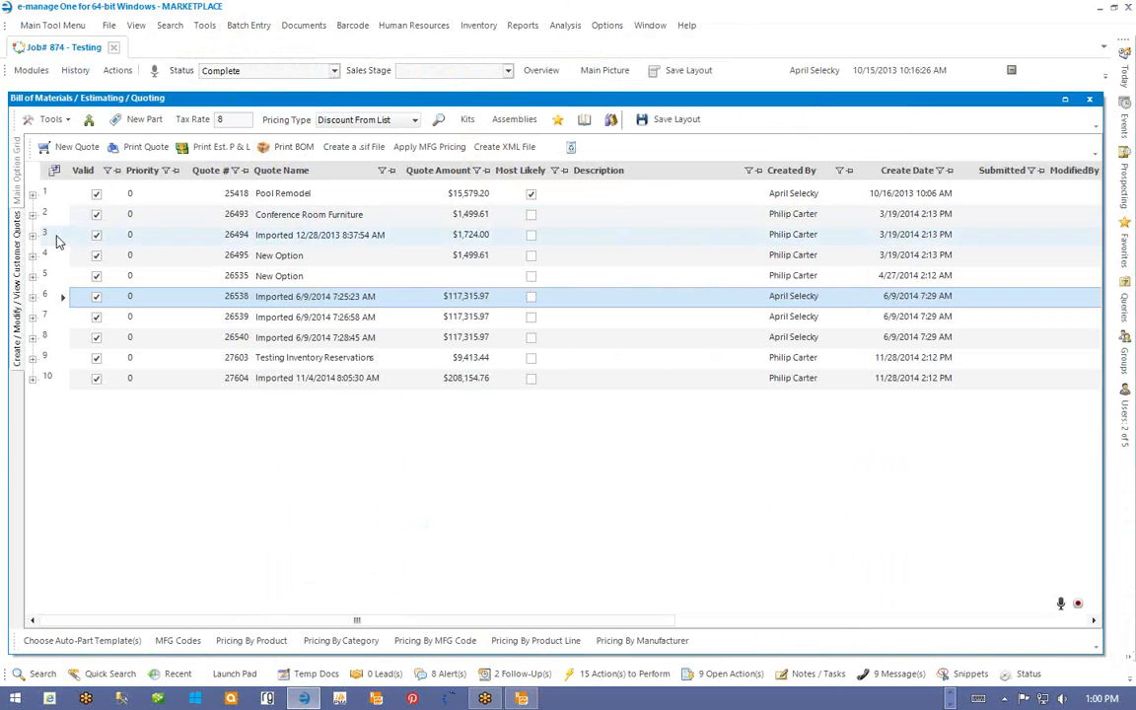
{"action": "left_click", "coordinate": [138, 147]}
{"action": "left_click", "coordinate": [301, 120]}
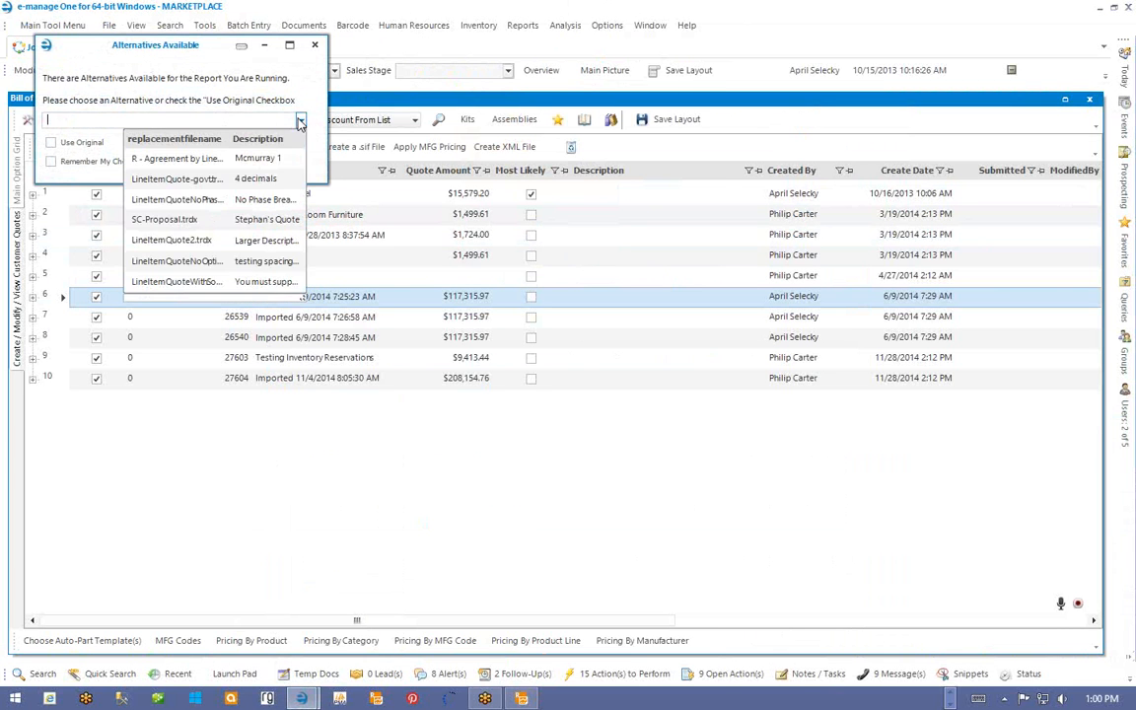
{"action": "left_click", "coordinate": [177, 281]}
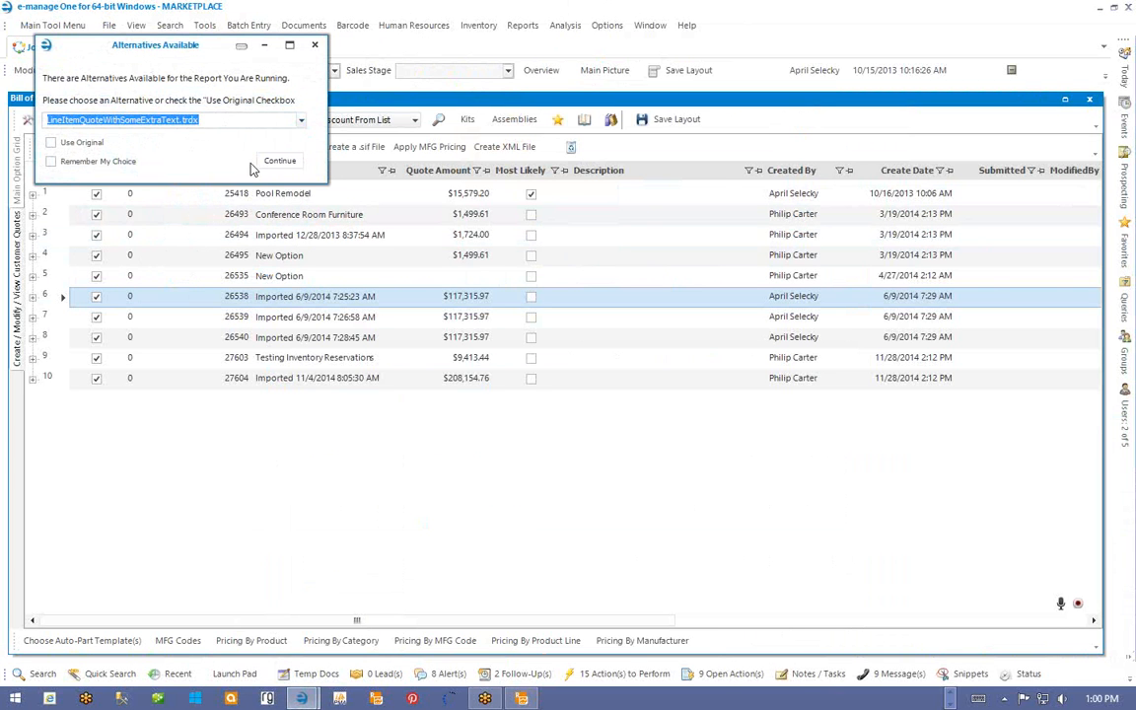
{"action": "left_click", "coordinate": [277, 161]}
{"action": "left_click", "coordinate": [192, 132]}
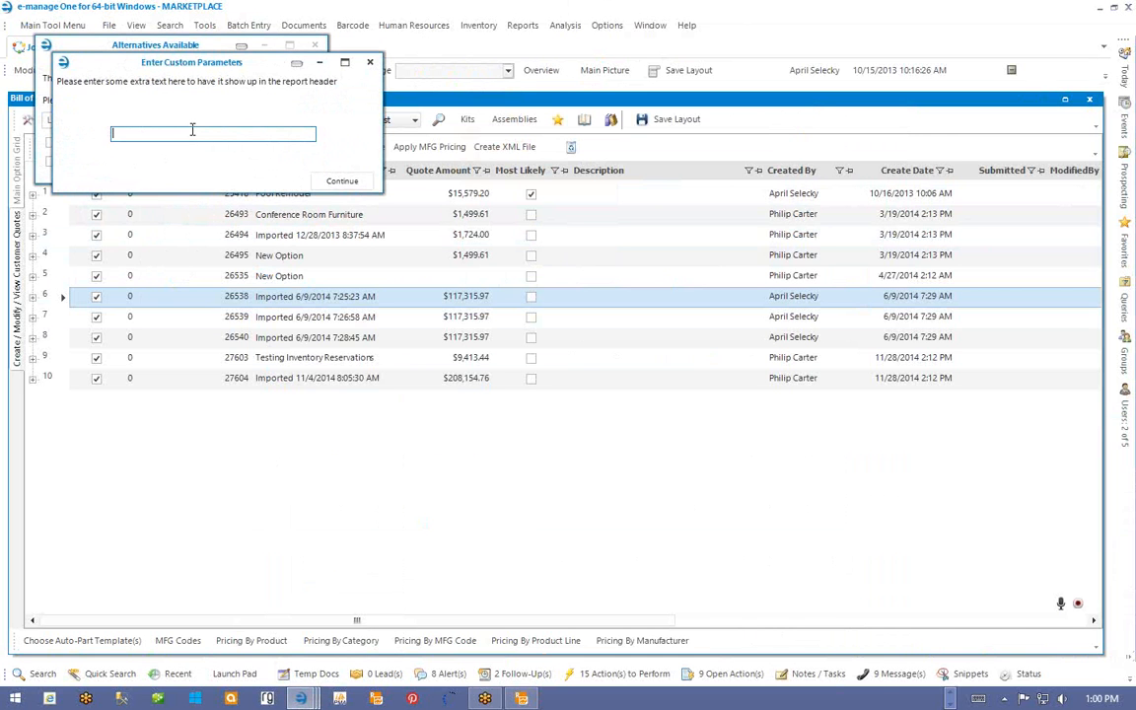
{"action": "type", "text": "please, I'm l"}
{"action": "type", "text": "oo"}
{"action": "type", "text": "nely"}
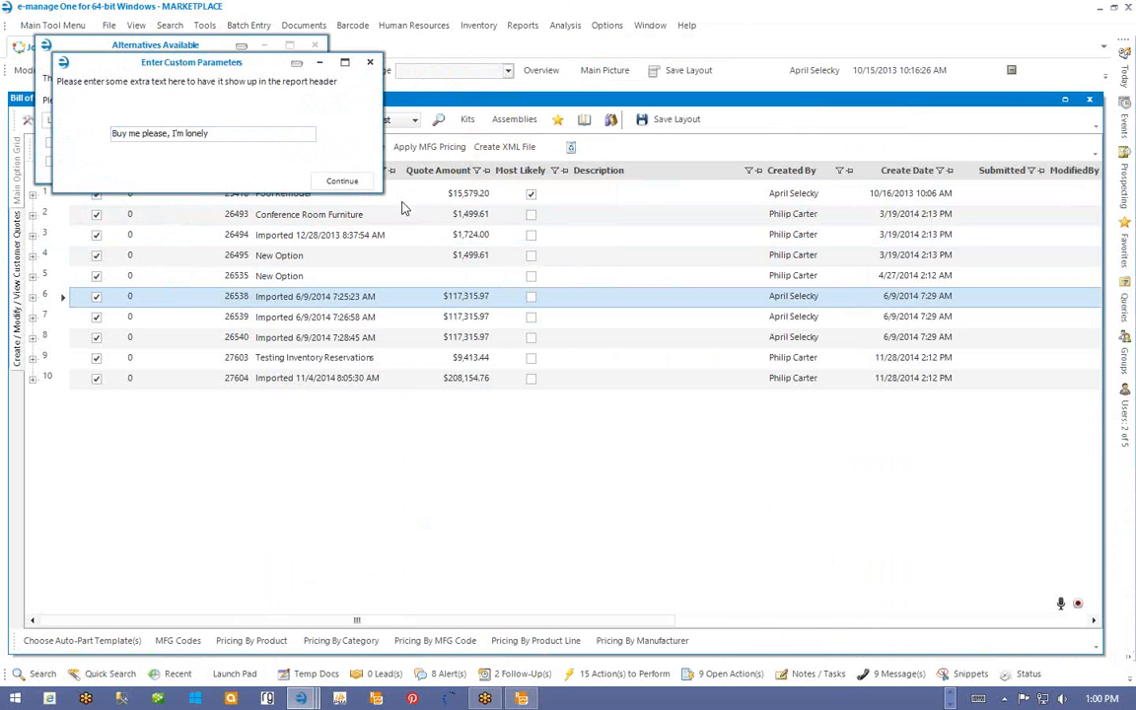
{"action": "left_click", "coordinate": [336, 181]}
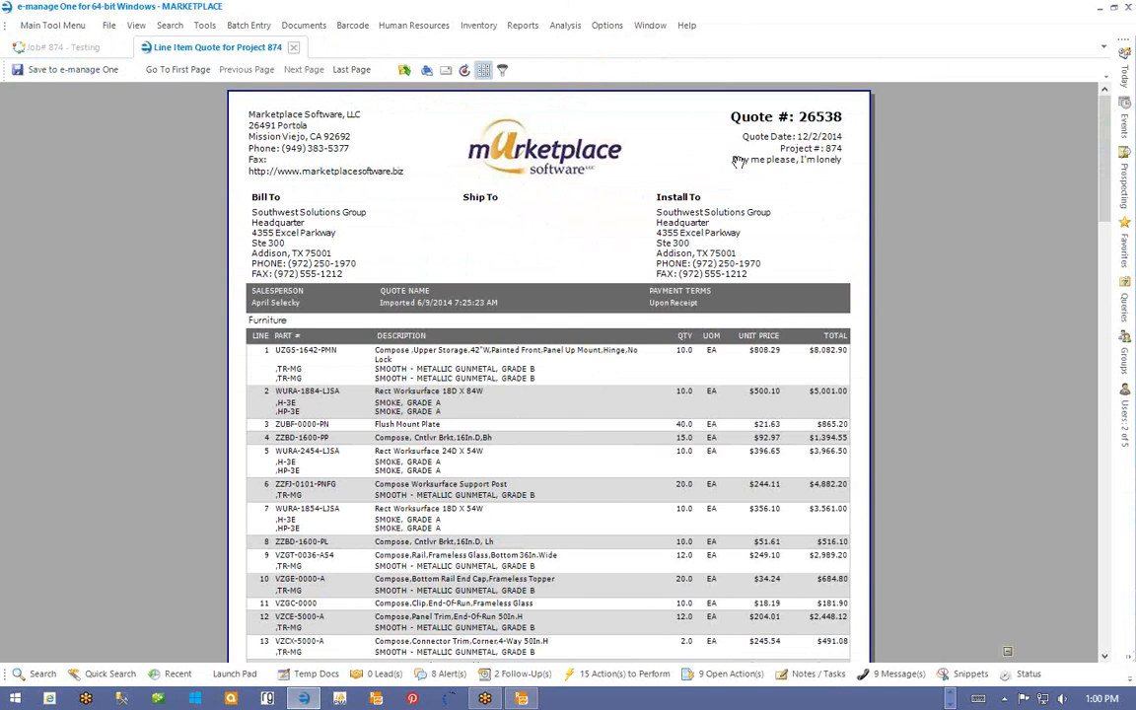
- Pan the quote preview to the top of the page to check the extra header text
{"action": "mouse_move", "coordinate": [761, 168]}
{"action": "left_mouse_down"}
{"action": "mouse_move", "coordinate": [761, 195]}
{"action": "mouse_move", "coordinate": [769, 163]}
{"action": "left_mouse_up"}
{"action": "left_click_drag", "start_coordinate": [720, 120], "coordinate": [720, 153]}
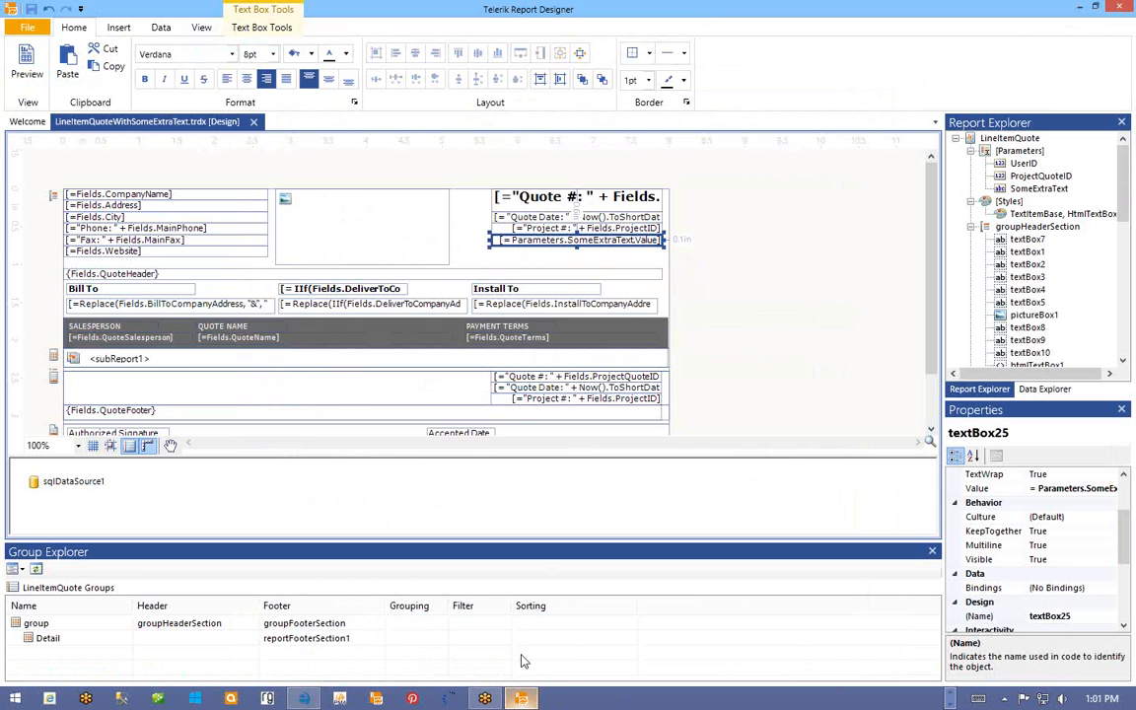
- Open the ForwardTilt-ProposalWVendor.trdx report for design
{"action": "left_click", "coordinate": [27, 27]}
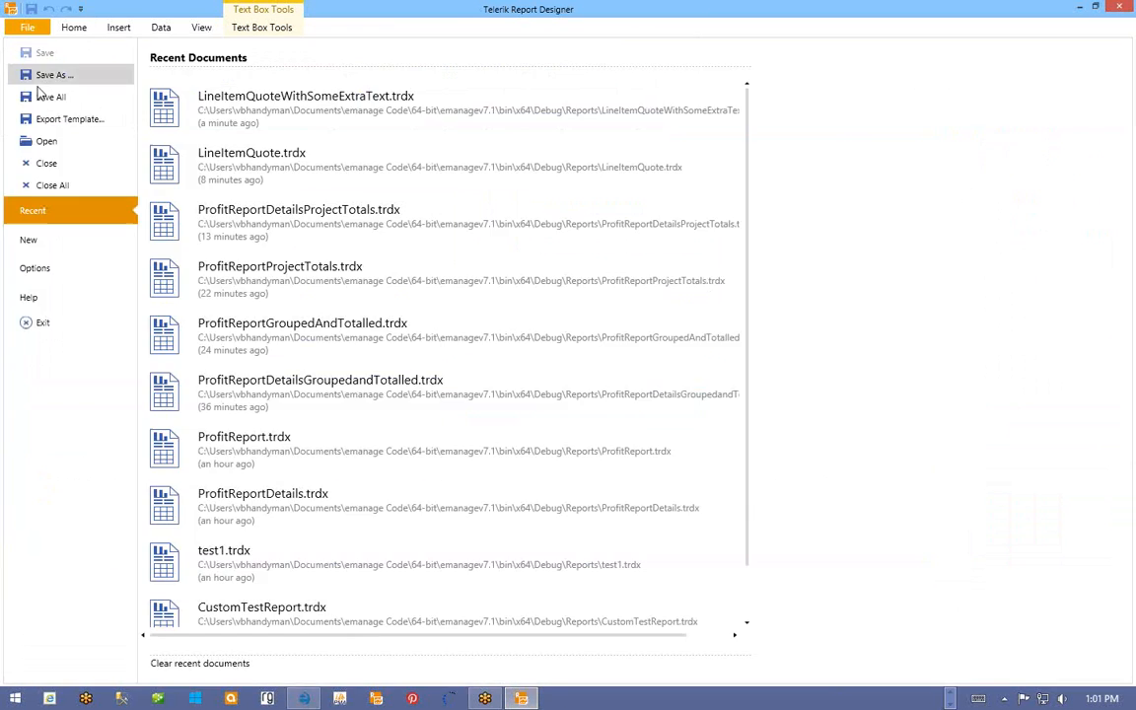
{"action": "left_click", "coordinate": [46, 141]}
{"action": "left_click", "coordinate": [740, 432]}
{"action": "type", "text": "fo"}
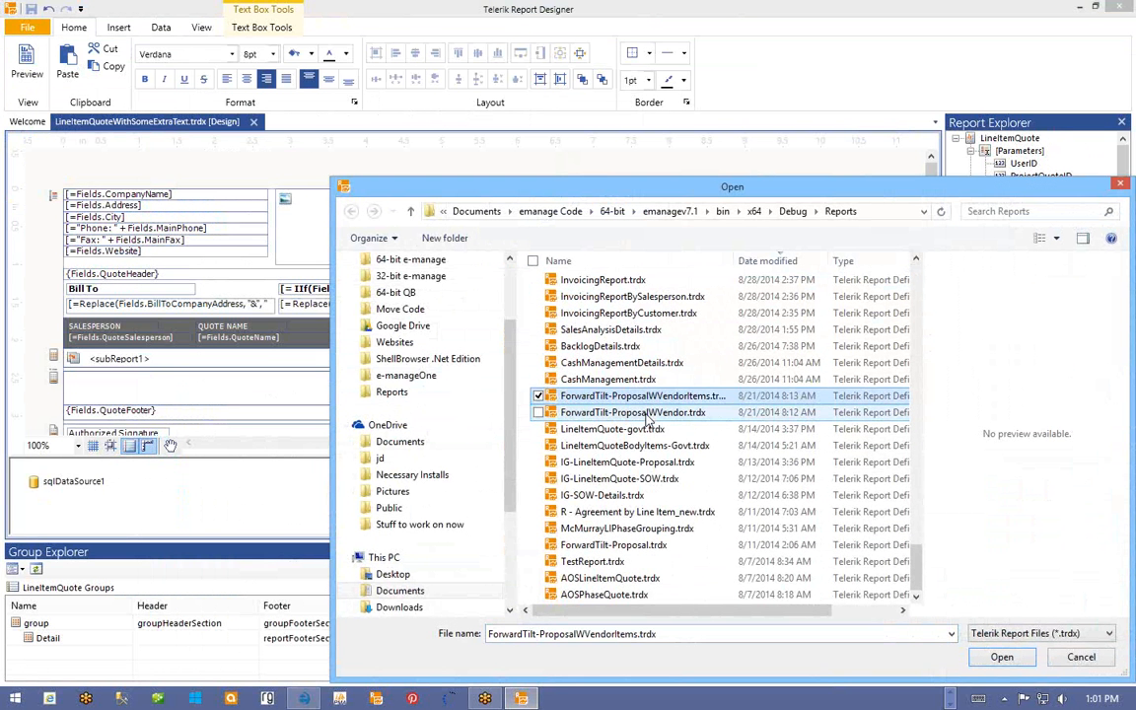
{"action": "left_click", "coordinate": [646, 413]}
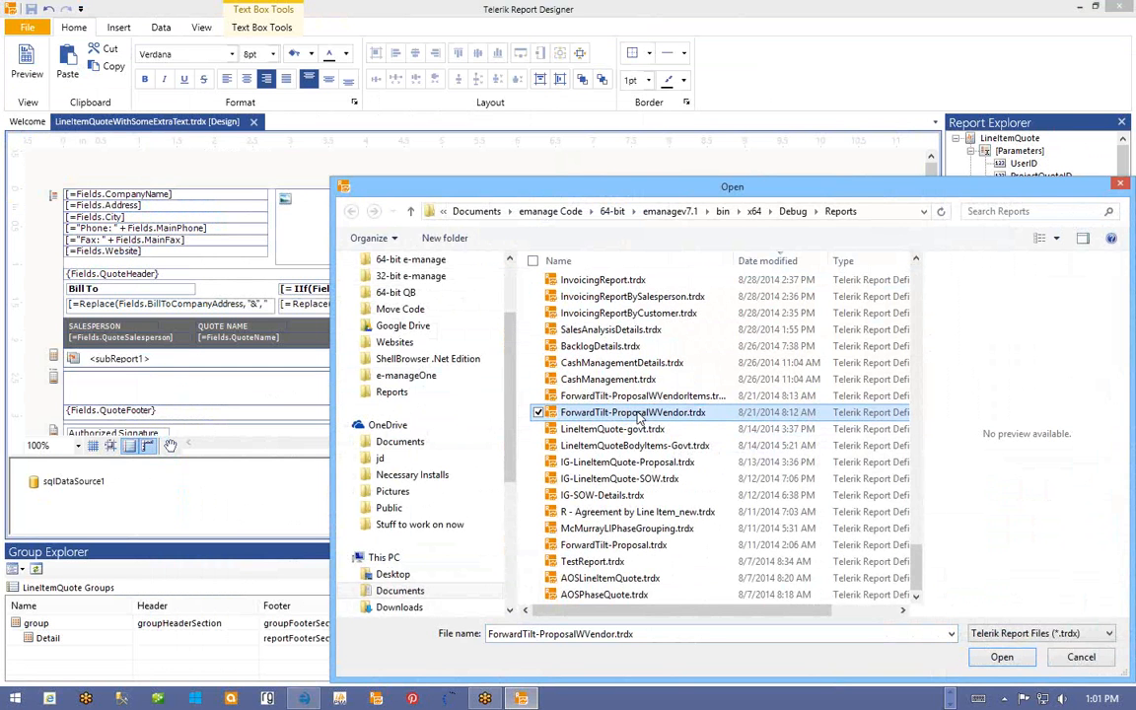
{"action": "left_click", "coordinate": [639, 414]}
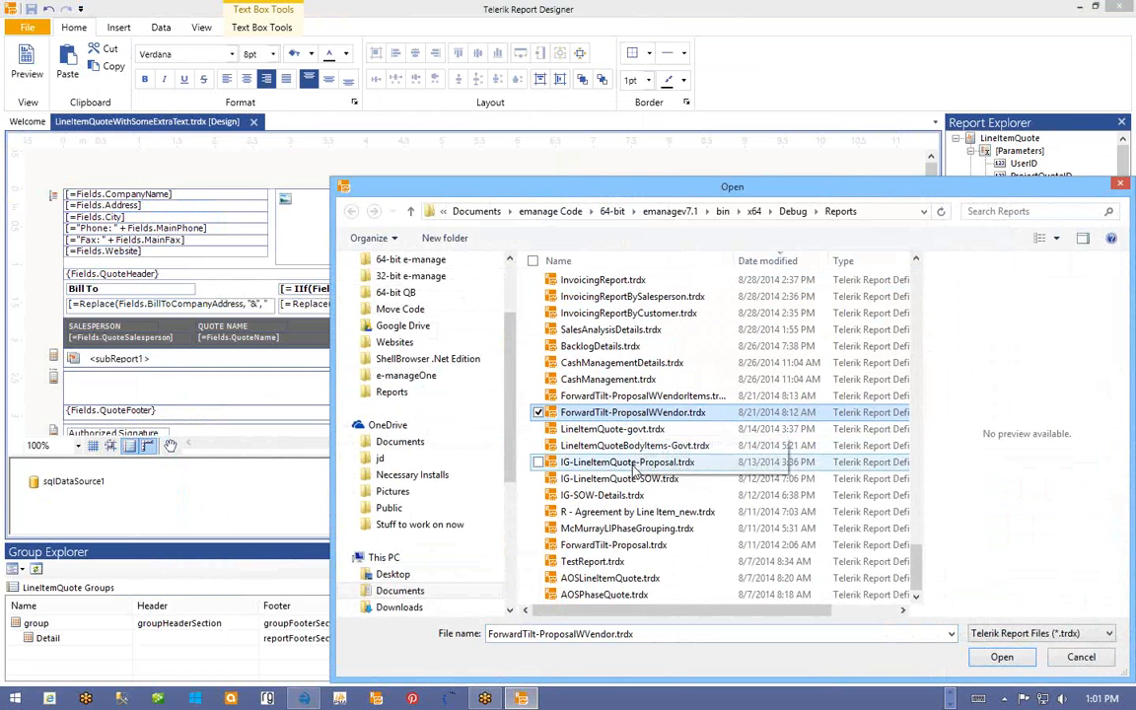
{"action": "double_click", "coordinate": [553, 415]}
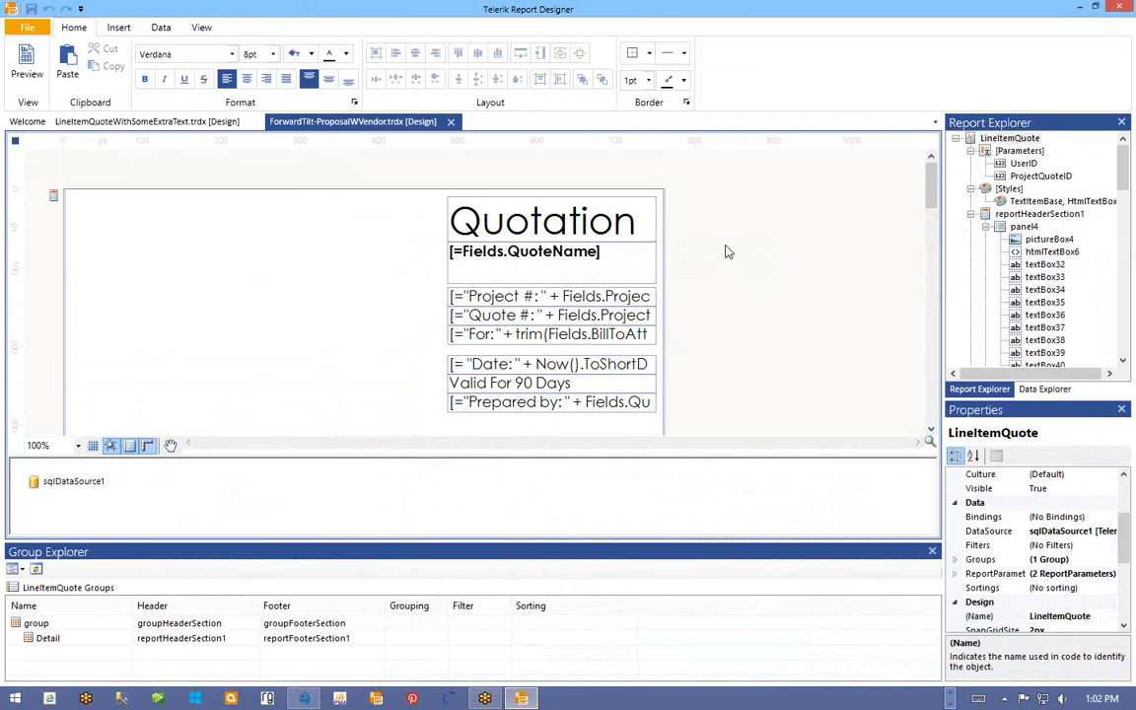
- Make the design area taller and scroll down to the Terms section
{"action": "scroll", "coordinate": [725, 251], "scroll_direction": "down", "scroll_amount": 5}
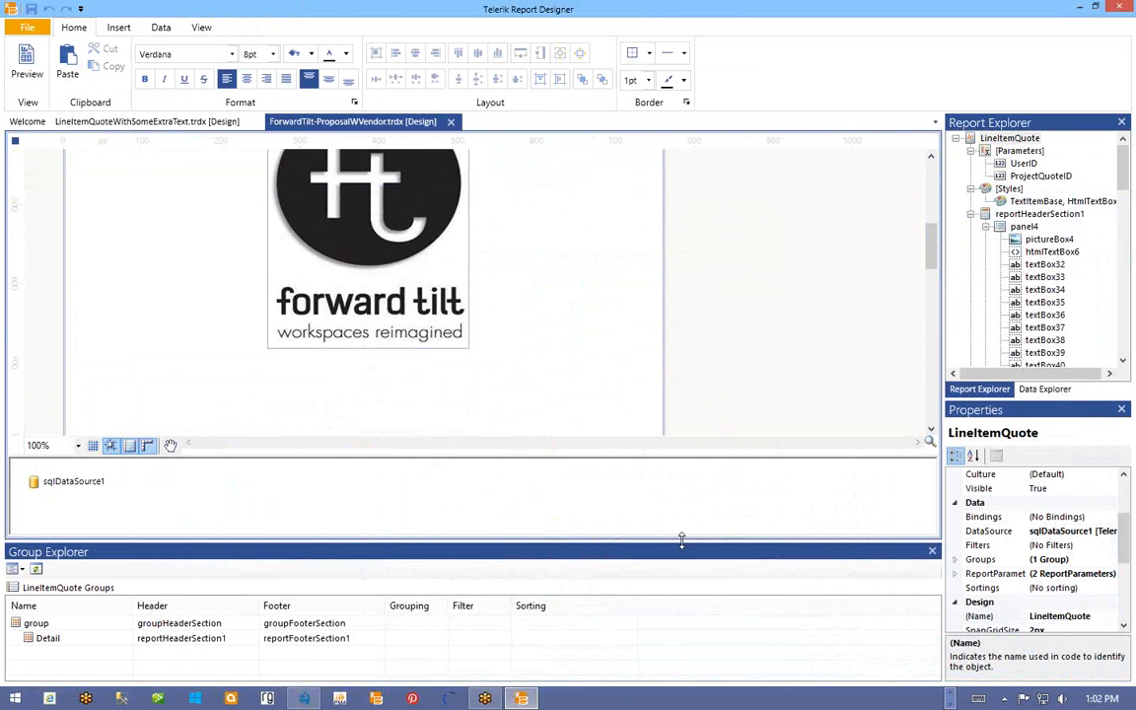
{"action": "left_click_drag", "start_coordinate": [681, 542], "coordinate": [677, 621]}
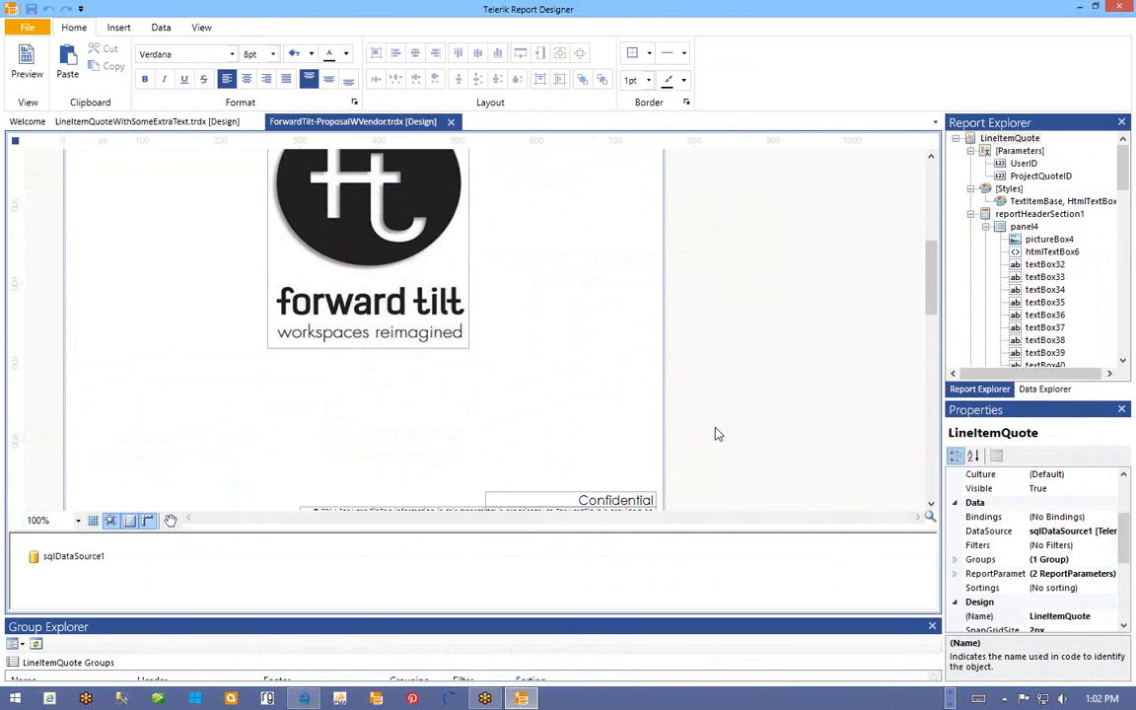
{"action": "scroll", "coordinate": [717, 434], "scroll_direction": "up", "scroll_amount": 3}
{"action": "scroll", "coordinate": [717, 434], "scroll_direction": "down", "scroll_amount": 6}
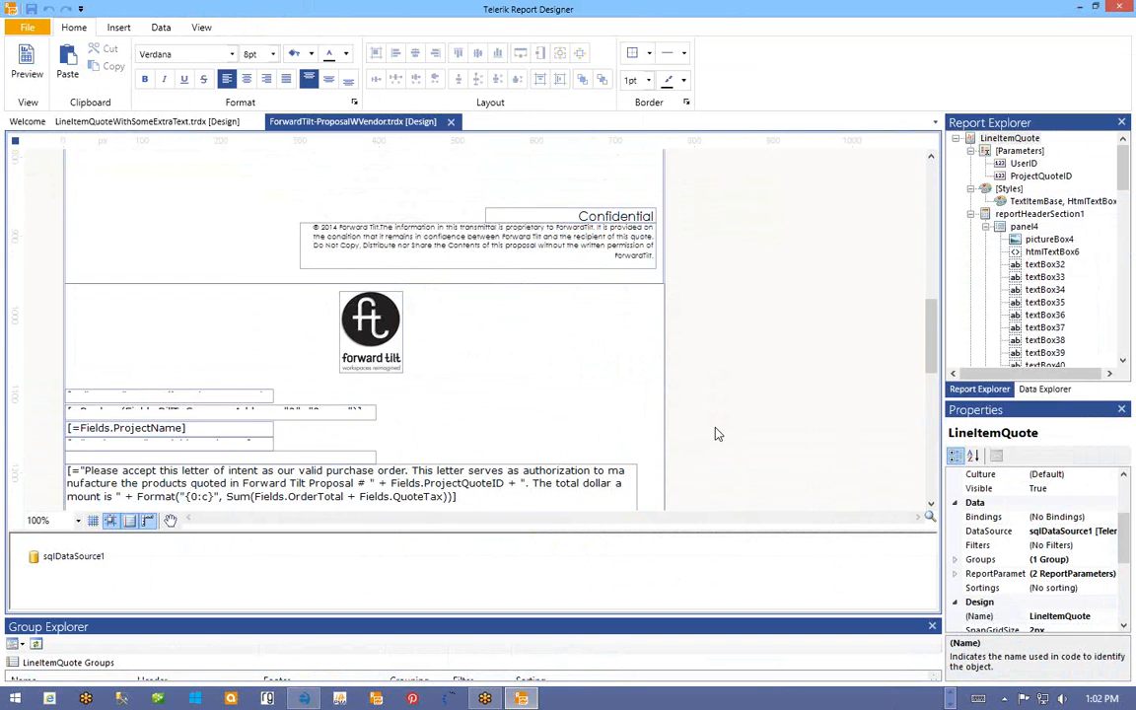
{"action": "scroll", "coordinate": [717, 434], "scroll_direction": "down", "scroll_amount": 3}
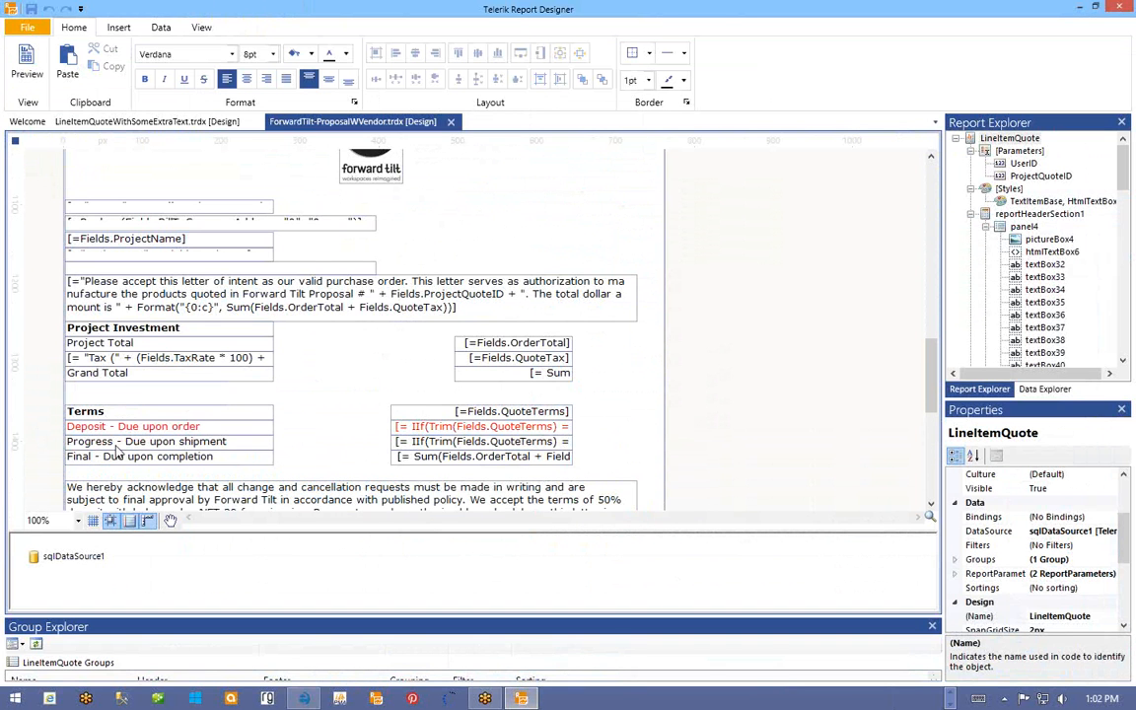
{"action": "right_click", "coordinate": [470, 433]}
{"action": "key", "text": "Escape"}
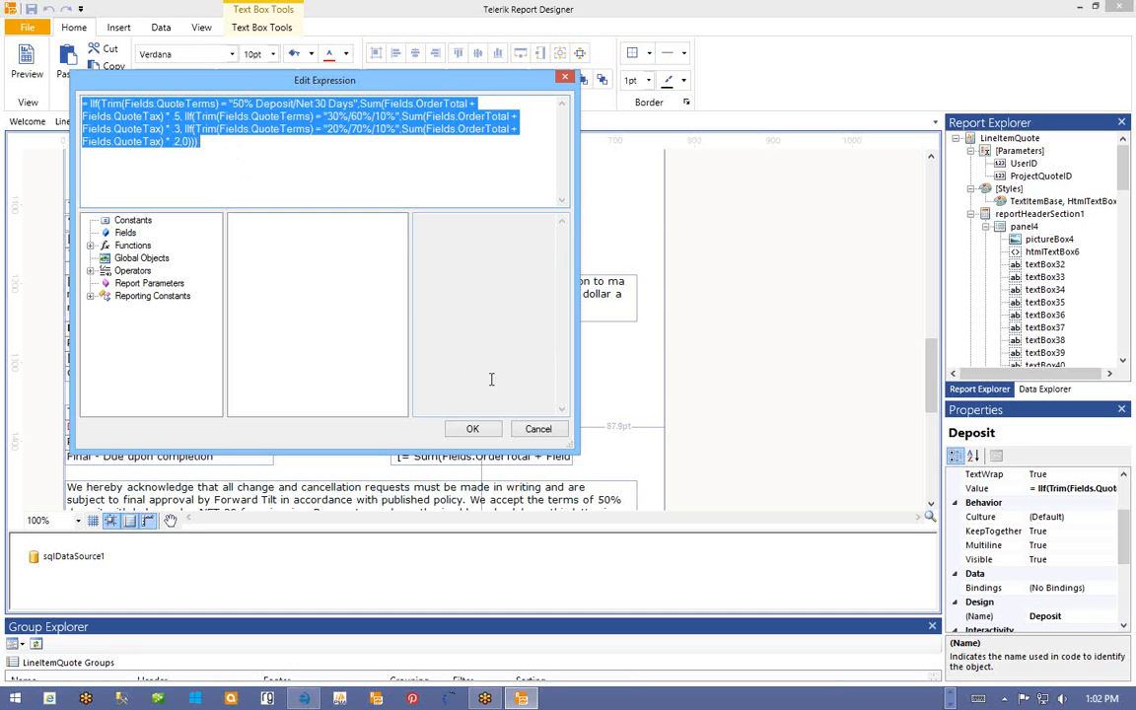
{"action": "left_click", "coordinate": [532, 430]}
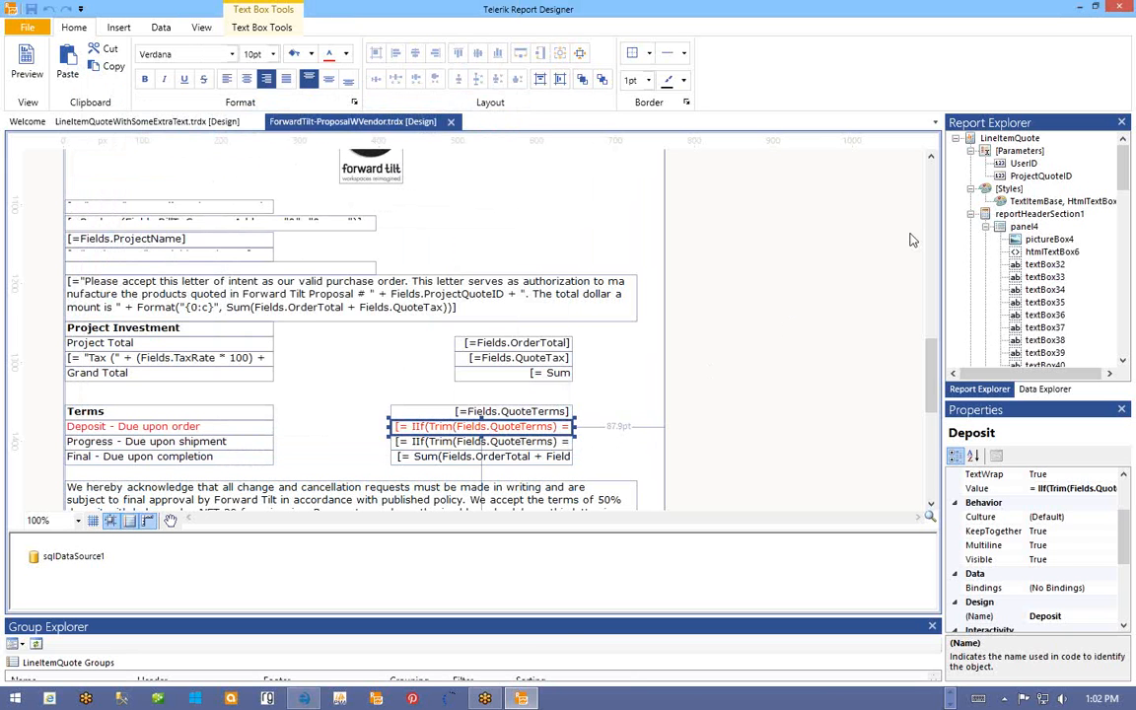
- Add an Integer report parameter named DepositPercent
{"action": "right_click", "coordinate": [1022, 153]}
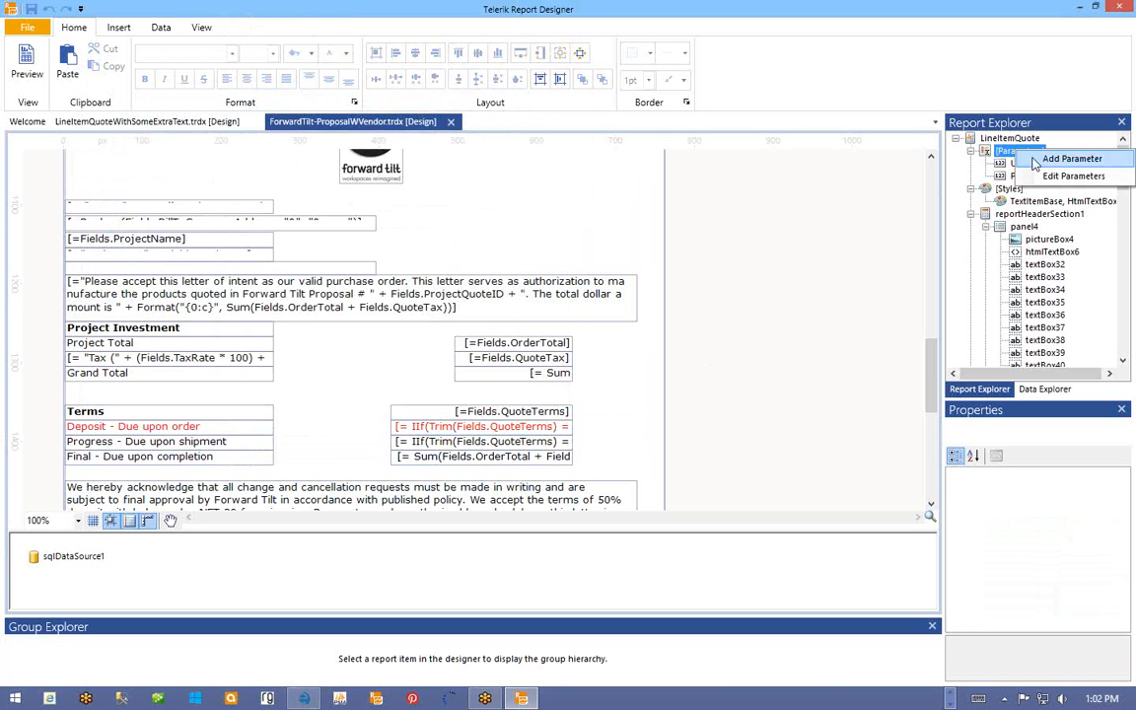
{"action": "left_click", "coordinate": [1065, 159]}
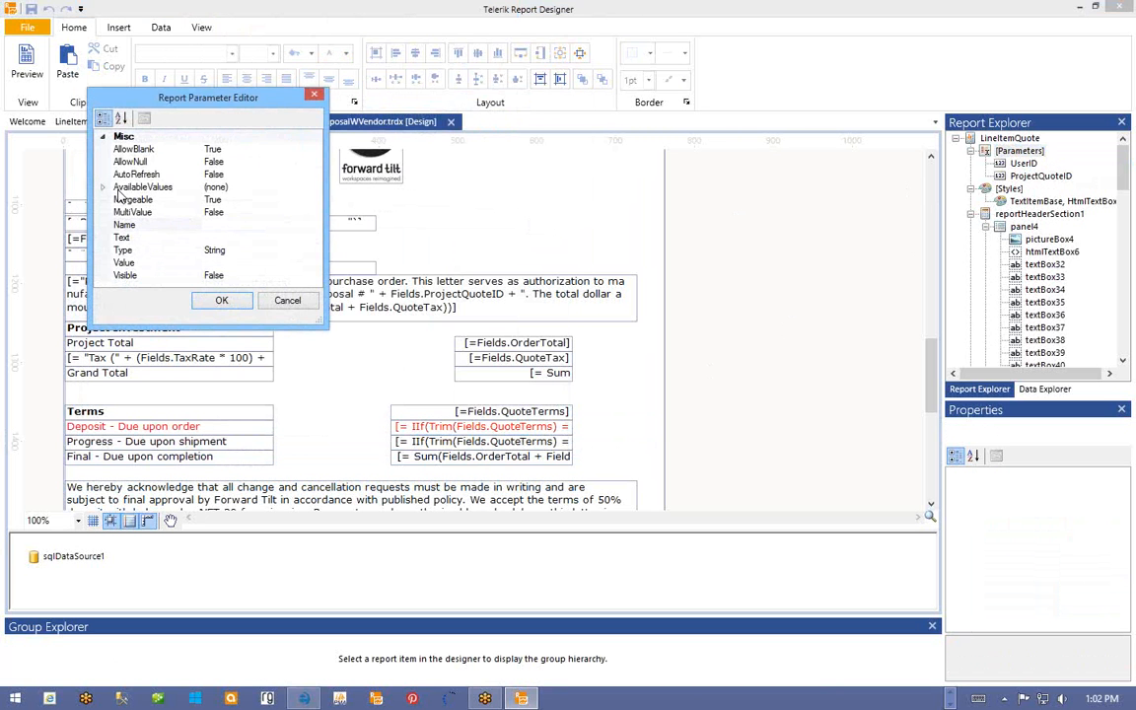
{"action": "left_click", "coordinate": [216, 224]}
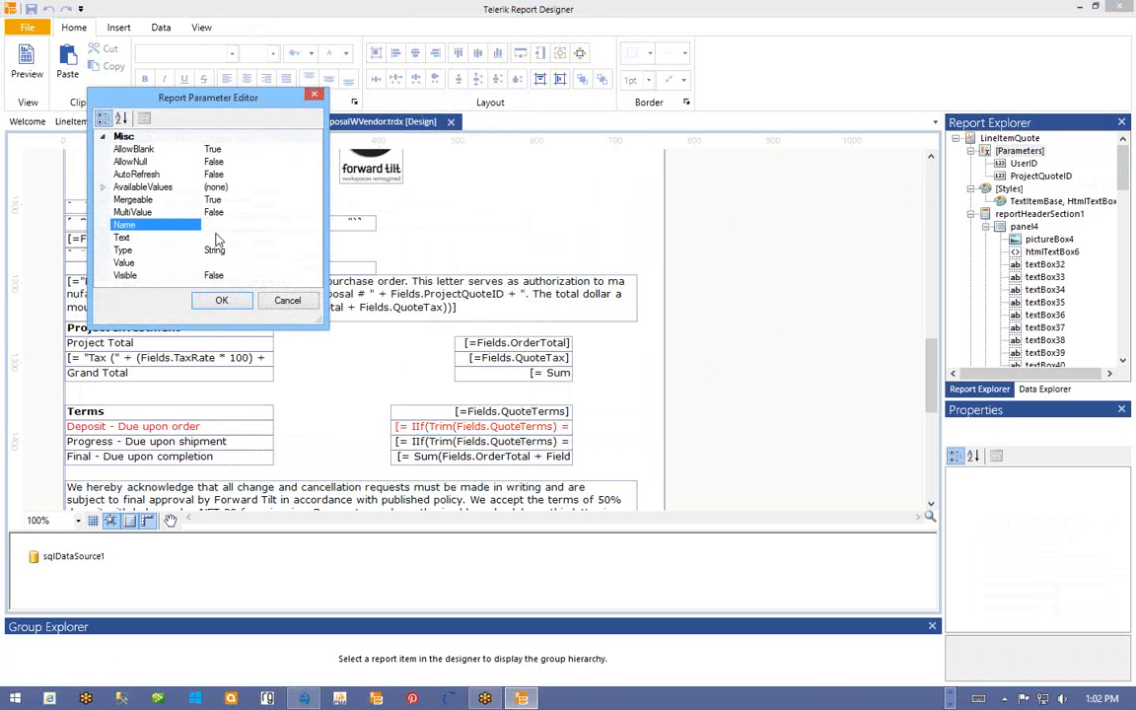
{"action": "type", "text": "DepositPercent"}
{"action": "left_click", "coordinate": [202, 250]}
{"action": "left_click", "coordinate": [314, 251]}
{"action": "left_click", "coordinate": [316, 252]}
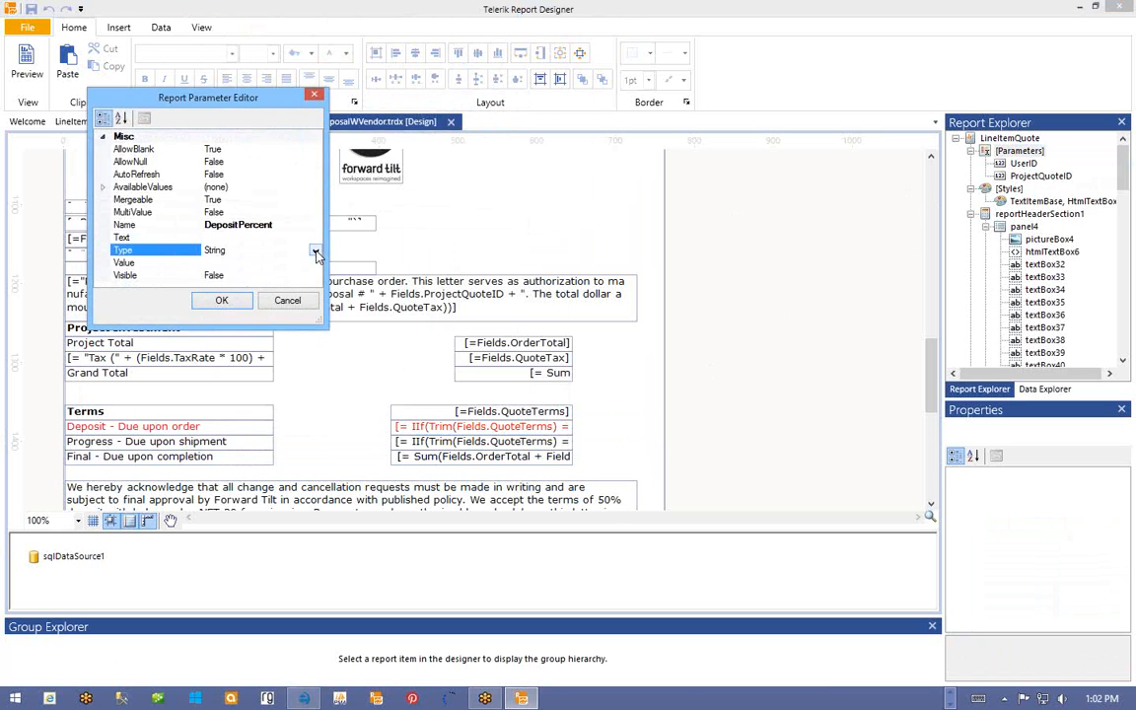
{"action": "left_click", "coordinate": [317, 253]}
{"action": "left_click", "coordinate": [224, 281]}
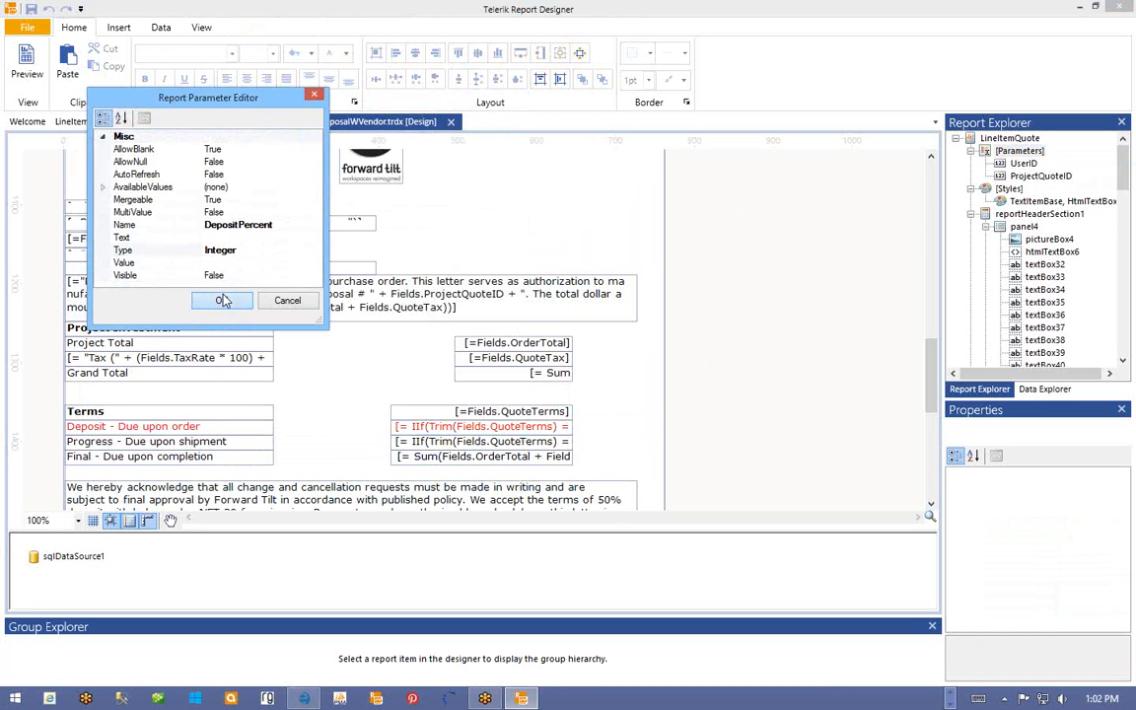
{"action": "left_click", "coordinate": [223, 300]}
- Add an Integer report parameter named ProgressPercent
{"action": "right_click", "coordinate": [1021, 151]}
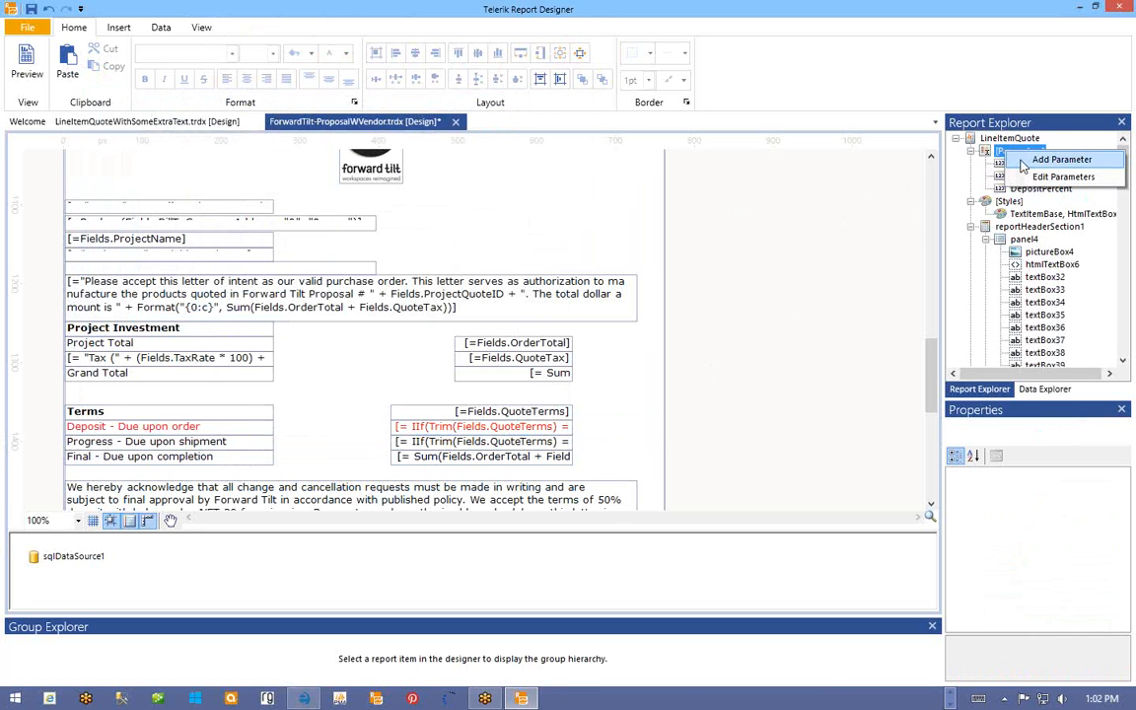
{"action": "left_click", "coordinate": [1024, 161]}
{"action": "left_click", "coordinate": [168, 245]}
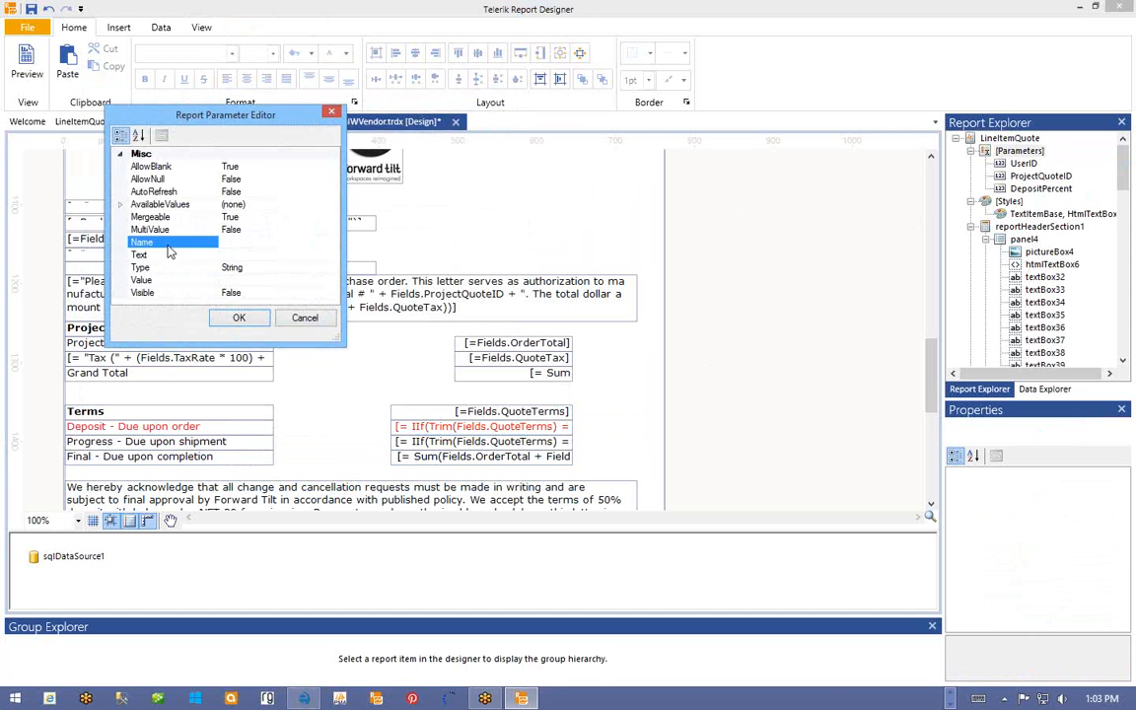
{"action": "type", "text": "ProgressPercent"}
{"action": "left_click", "coordinate": [330, 268]}
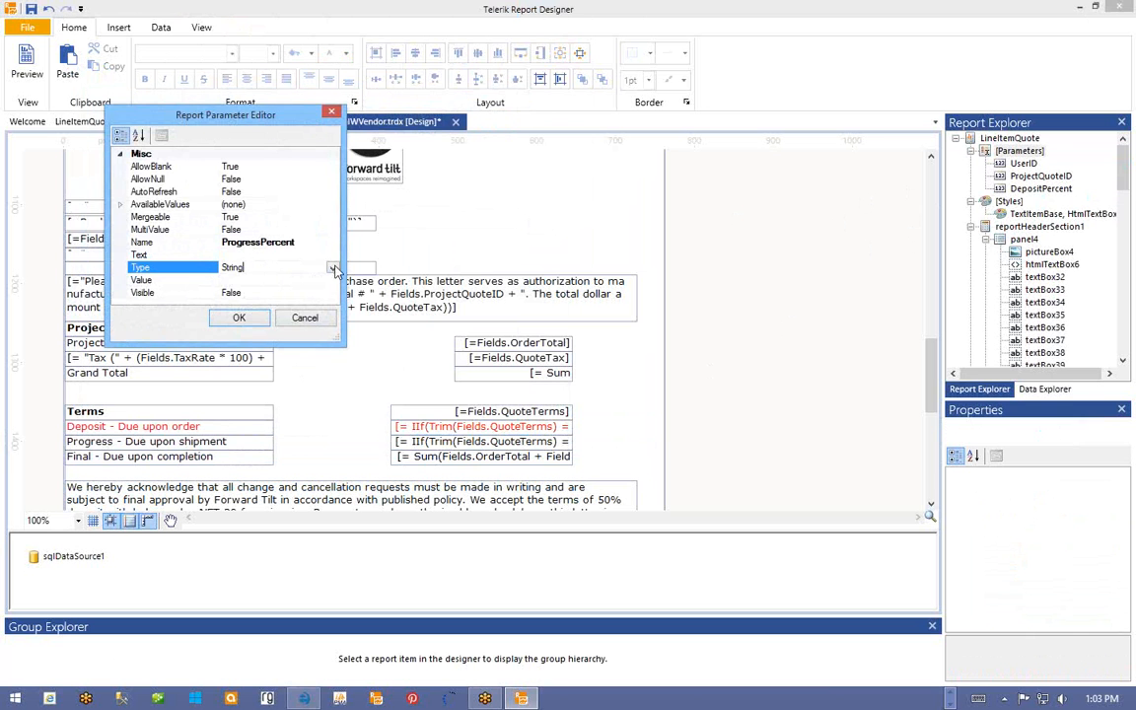
{"action": "left_click", "coordinate": [333, 270]}
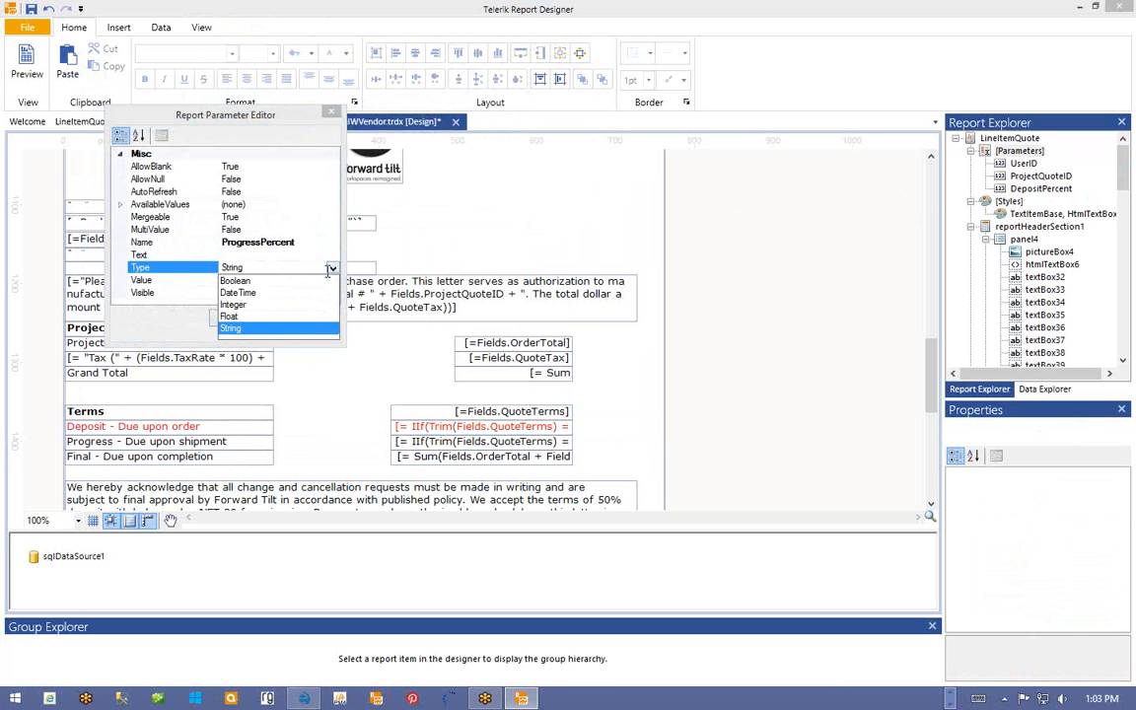
{"action": "left_click", "coordinate": [275, 300]}
{"action": "left_click", "coordinate": [239, 317]}
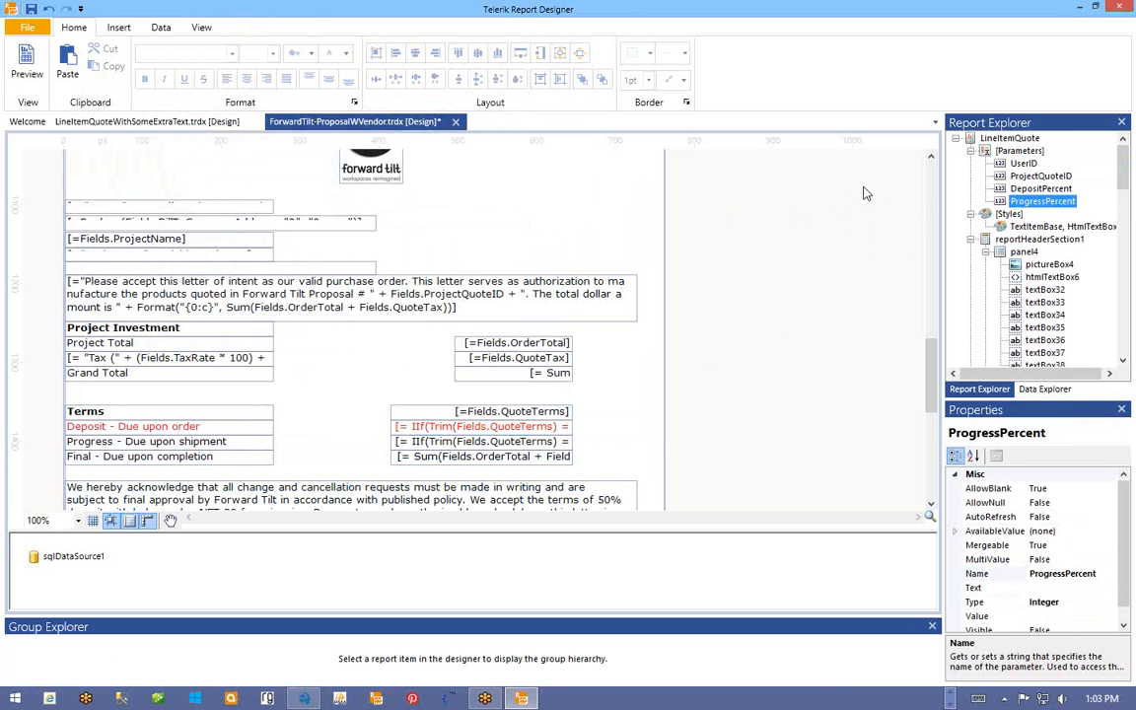
- Add an Integer report parameter named FinalPercent
{"action": "right_click", "coordinate": [1008, 151]}
{"action": "left_click", "coordinate": [1063, 159]}
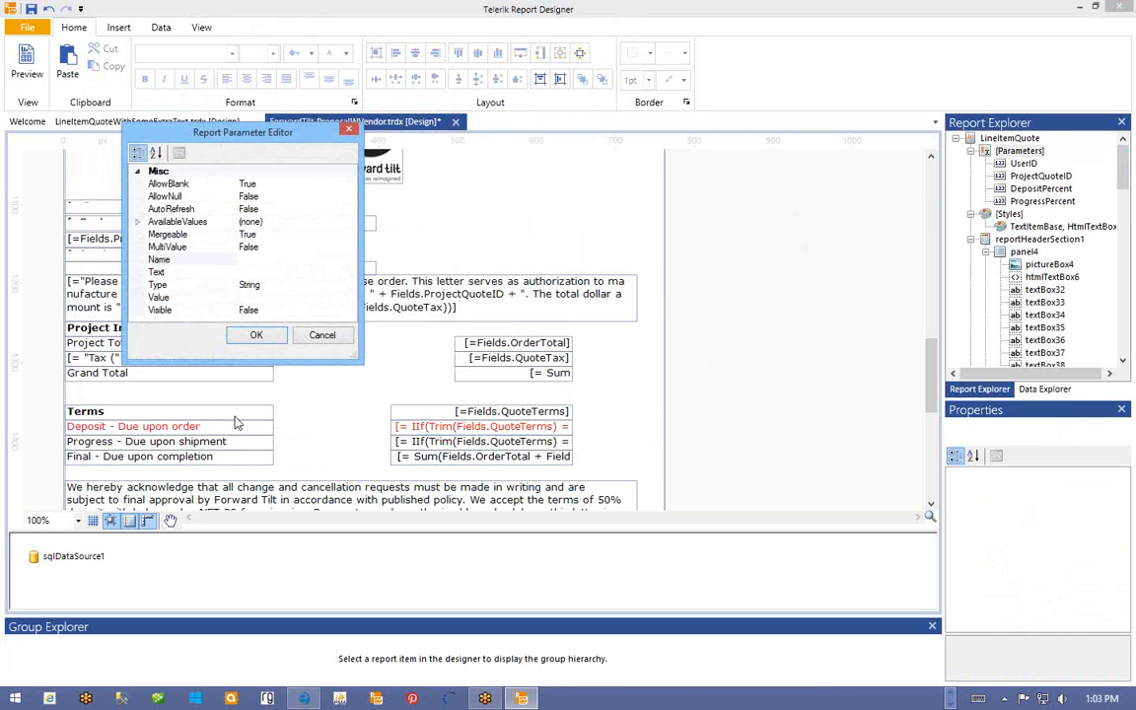
{"action": "left_click", "coordinate": [165, 260]}
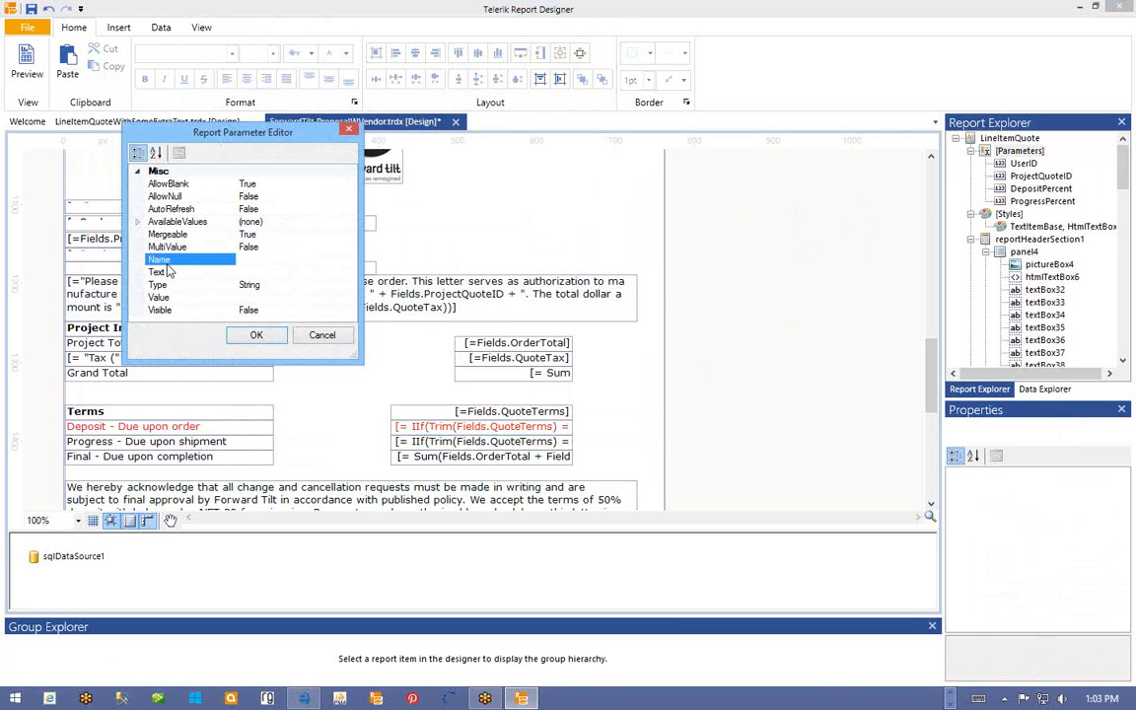
{"action": "type", "text": "FinalPercent"}
{"action": "left_click", "coordinate": [284, 285]}
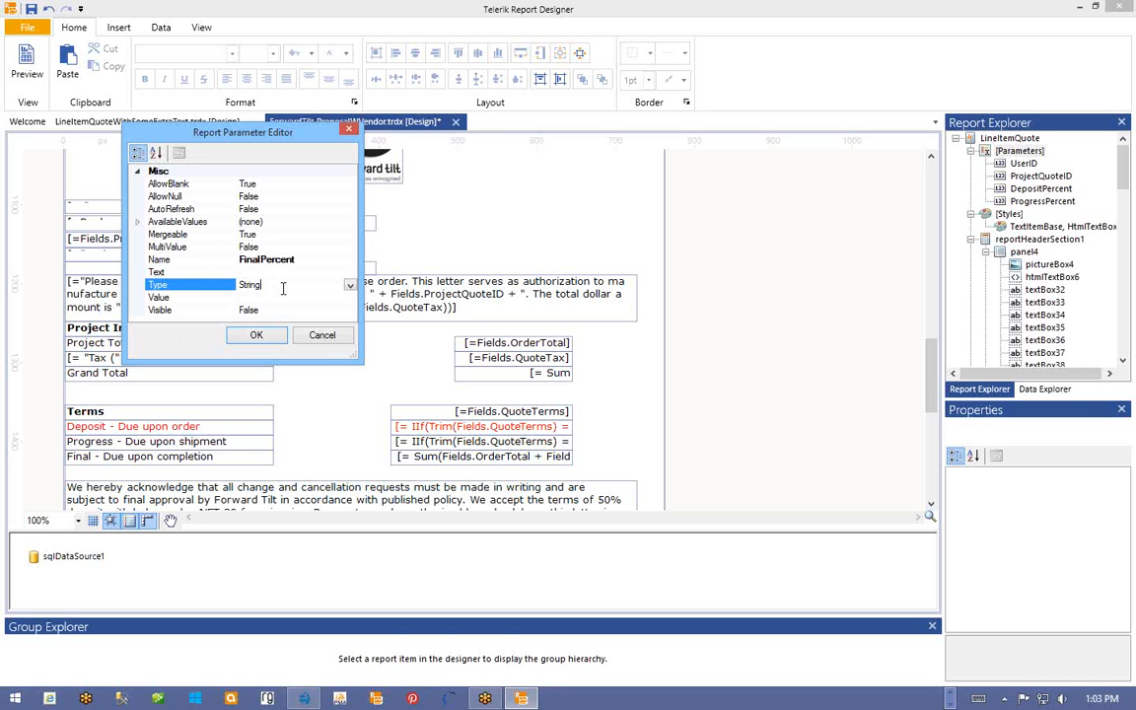
{"action": "left_click", "coordinate": [284, 285]}
{"action": "left_click", "coordinate": [282, 322]}
{"action": "left_click", "coordinate": [255, 335]}
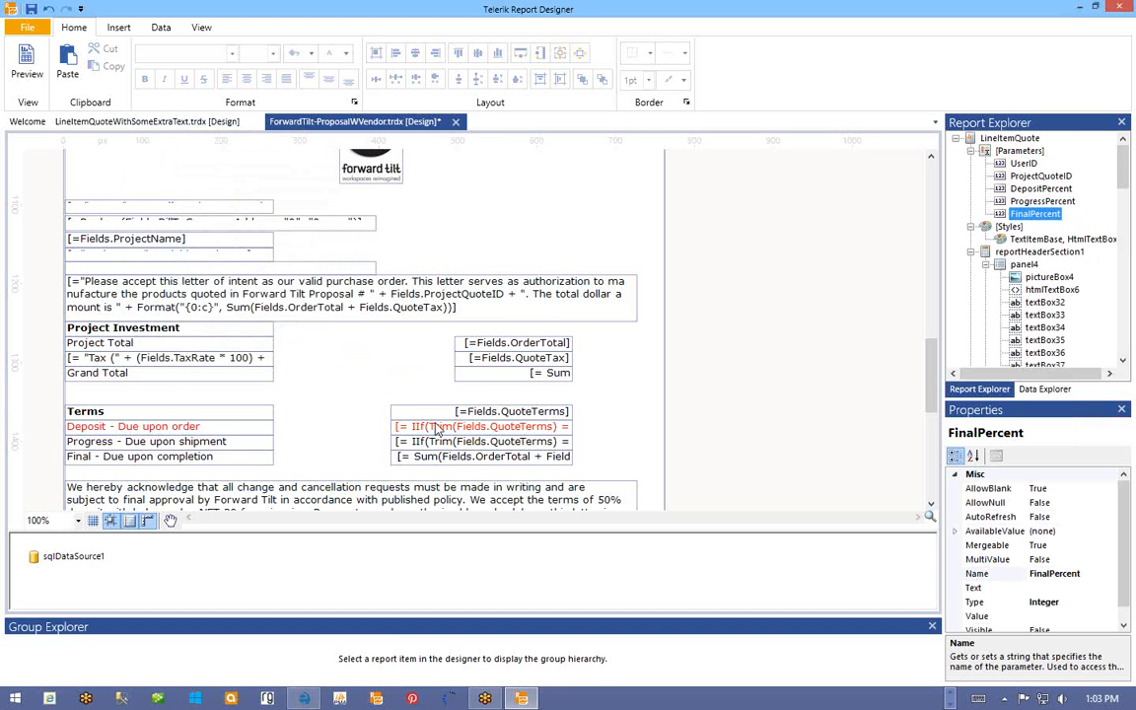
- Open the Deposit box's expression and delete the IIf terms logic and .2 multiplier
{"action": "right_click", "coordinate": [483, 426]}
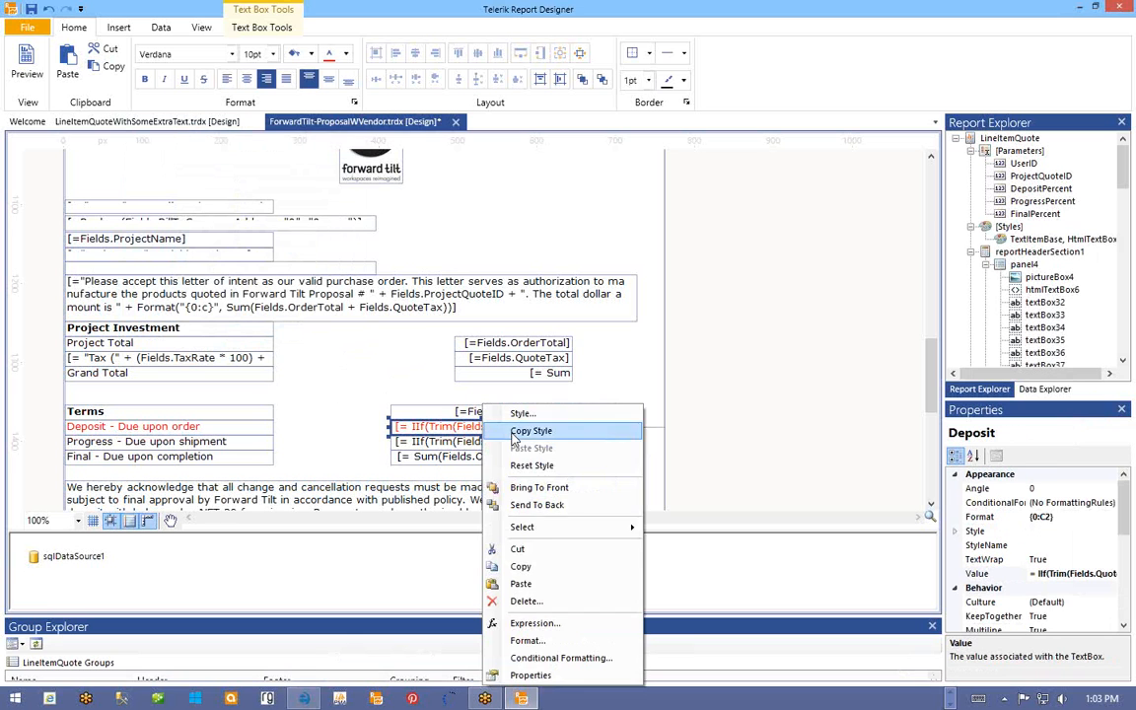
{"action": "left_click", "coordinate": [515, 623]}
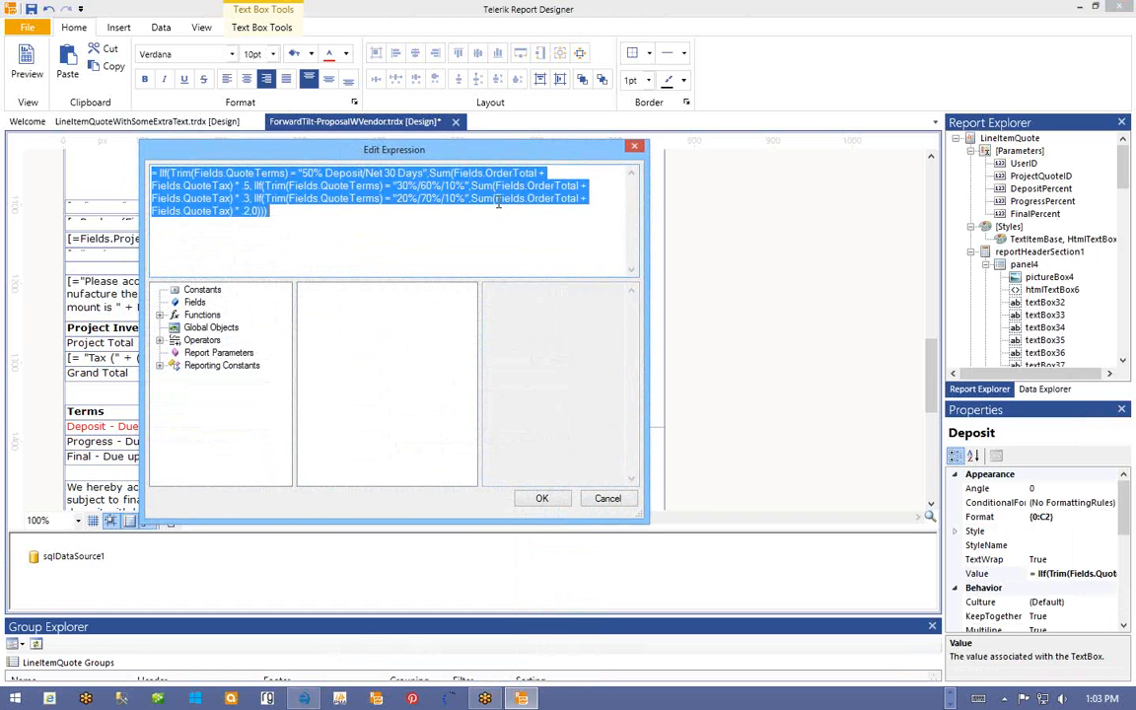
{"action": "left_click_drag", "start_coordinate": [470, 198], "coordinate": [153, 168]}
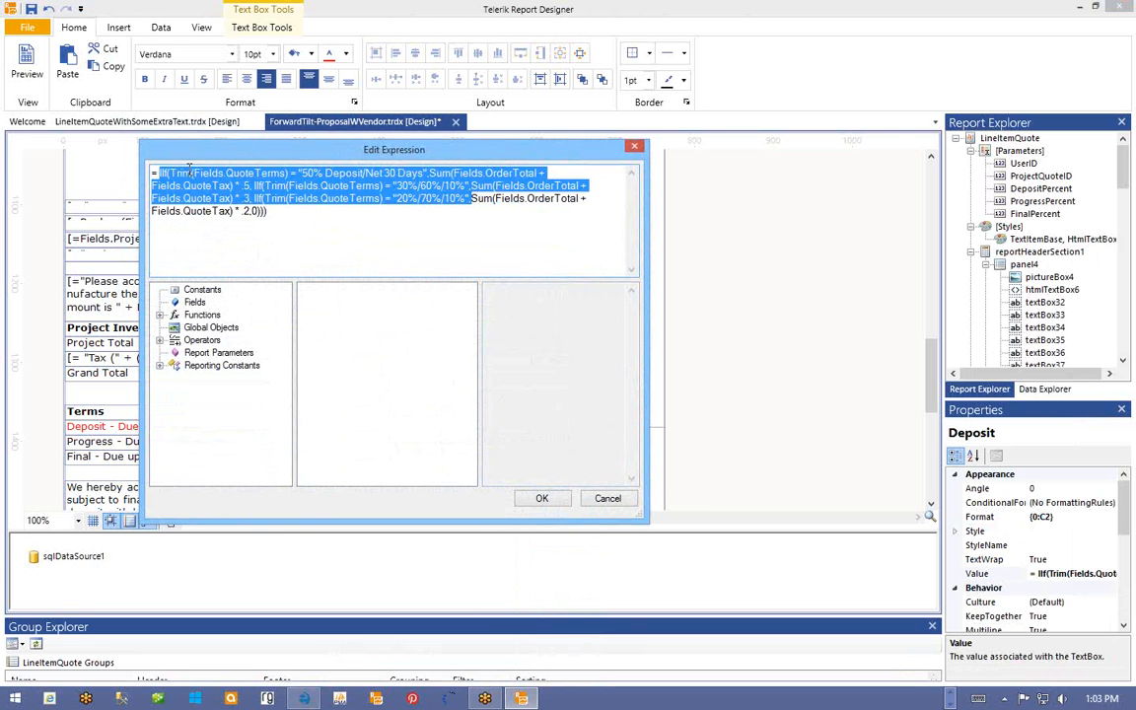
{"action": "key", "text": "BackSpace"}
{"action": "left_click", "coordinate": [266, 174]}
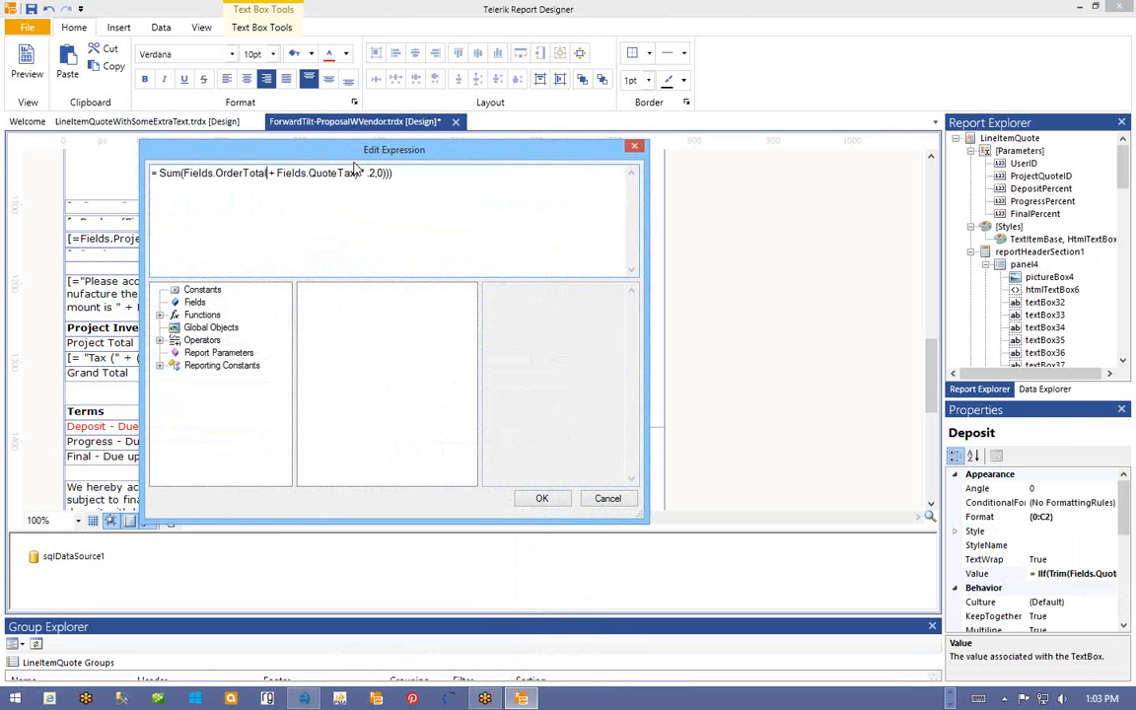
{"action": "left_click_drag", "start_coordinate": [360, 173], "coordinate": [404, 173]}
- Multiply the total by (Parameters.DepositPercent.Value/100) and apply the expression
{"action": "type", "text": "* ("}
{"action": "left_click", "coordinate": [247, 352]}
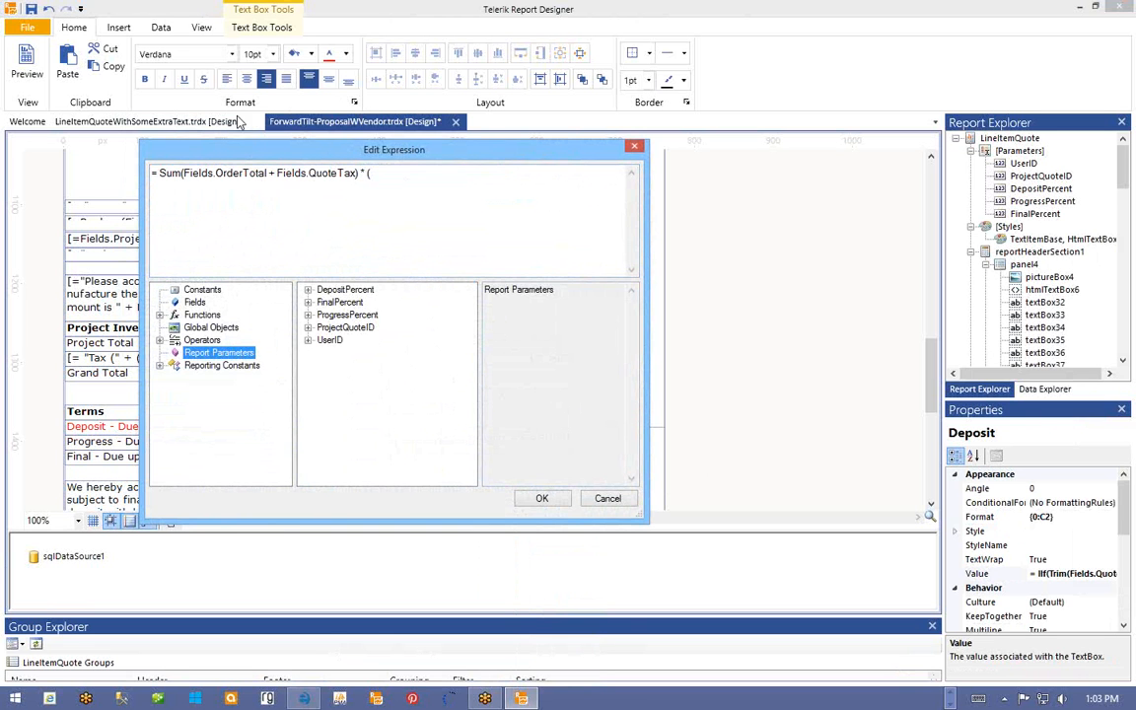
{"action": "left_click", "coordinate": [308, 289]}
{"action": "double_click", "coordinate": [342, 302]}
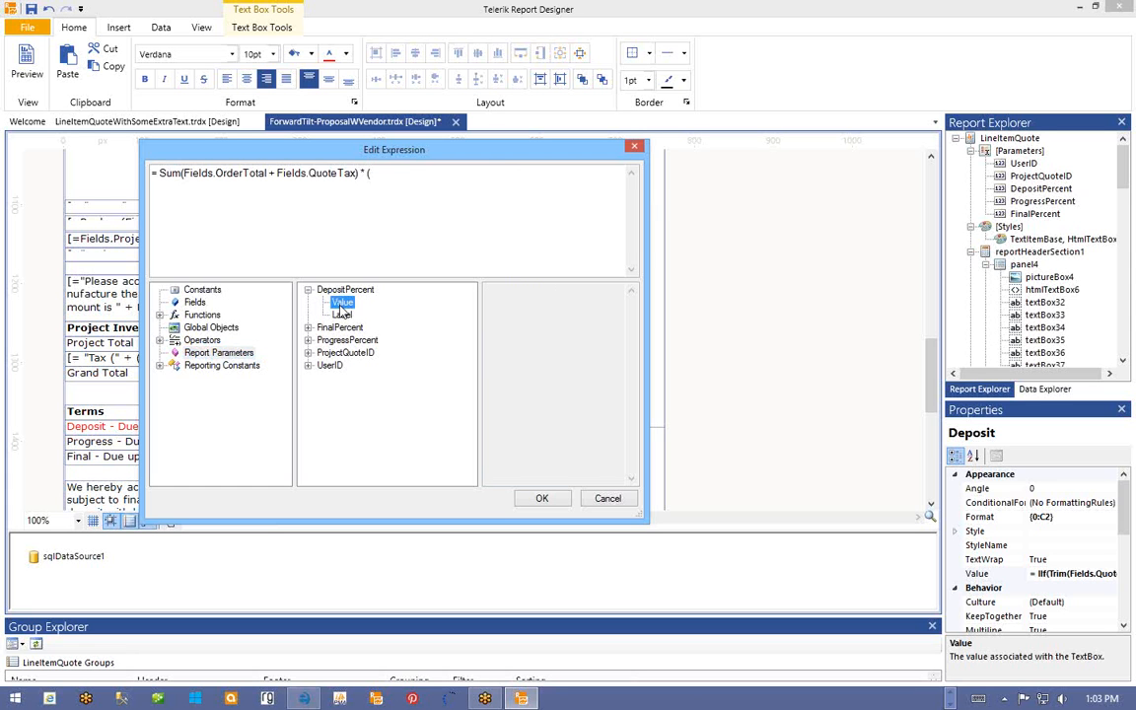
{"action": "type", "text": "/100)"}
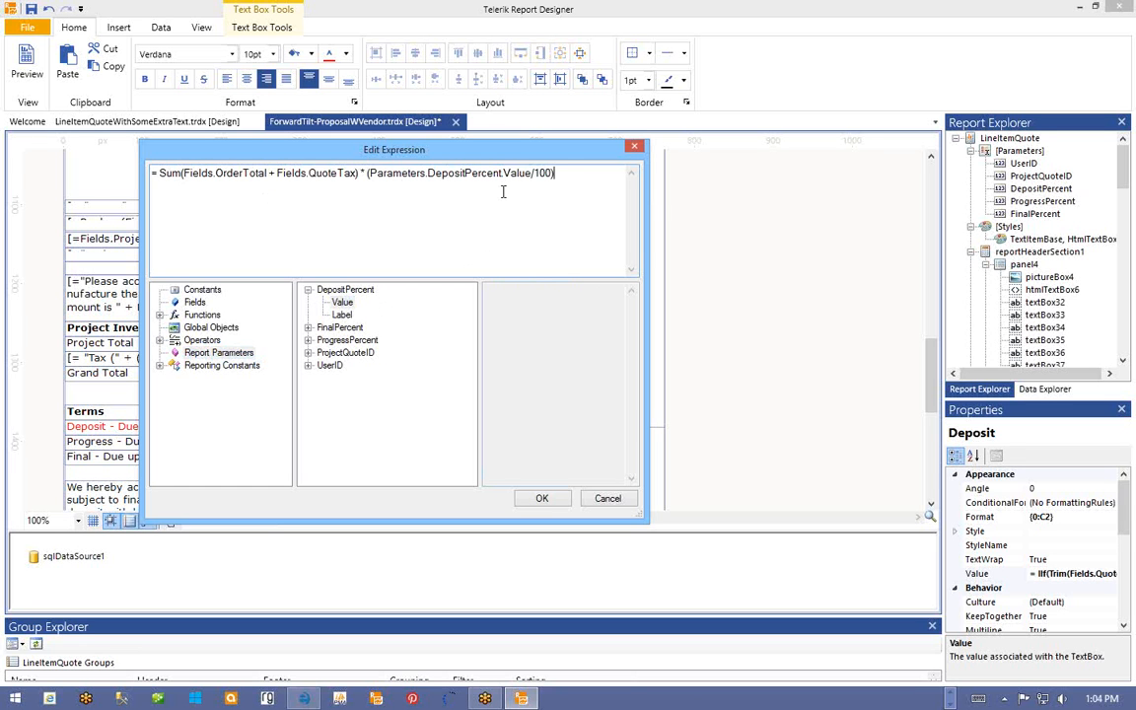
{"action": "left_click", "coordinate": [558, 505]}
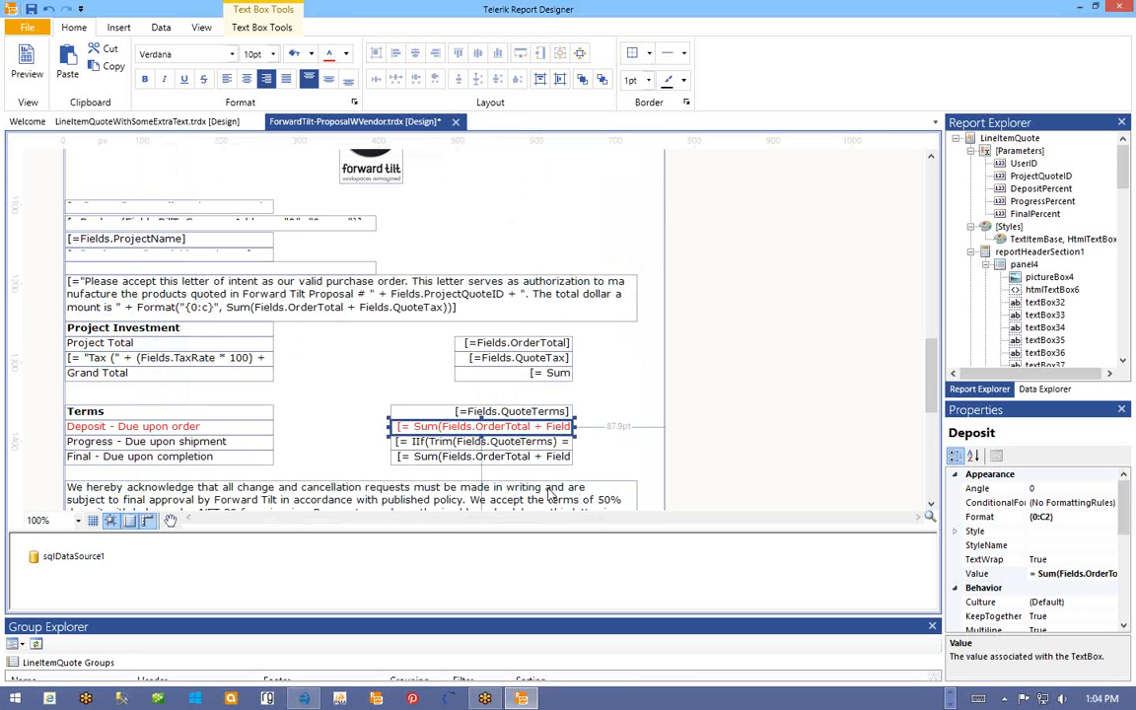
- Open the Progress box's expression and remove the IIf terms logic and .7 multiplier
{"action": "right_click", "coordinate": [515, 448]}
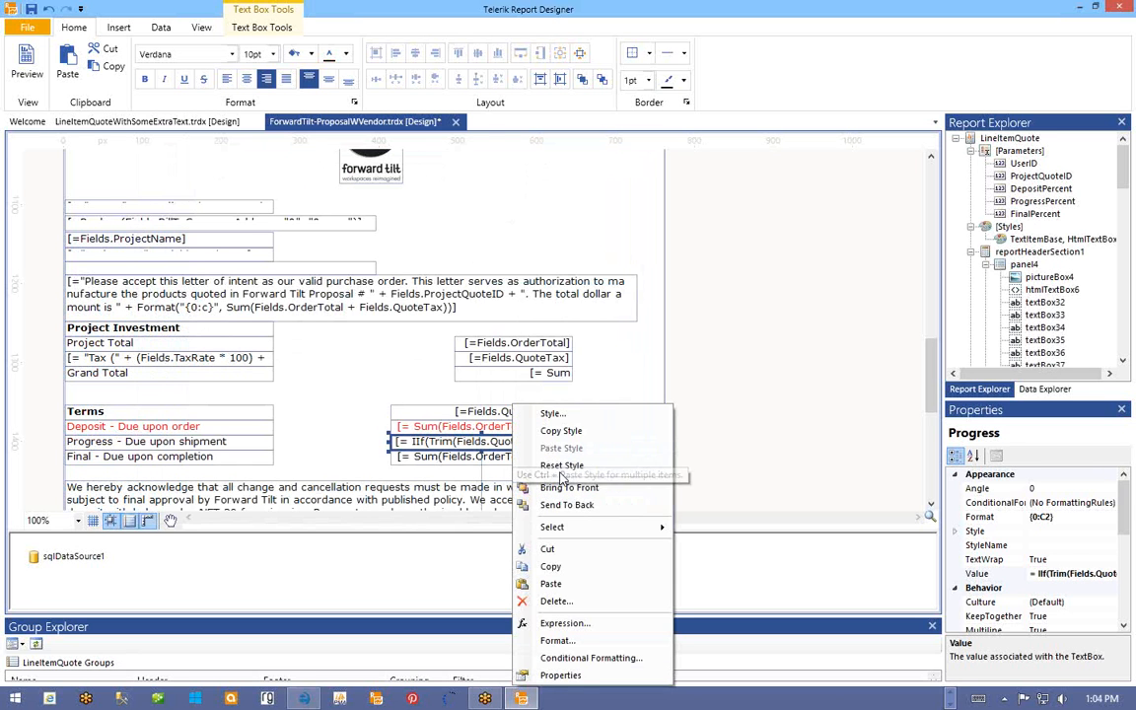
{"action": "left_click", "coordinate": [575, 624]}
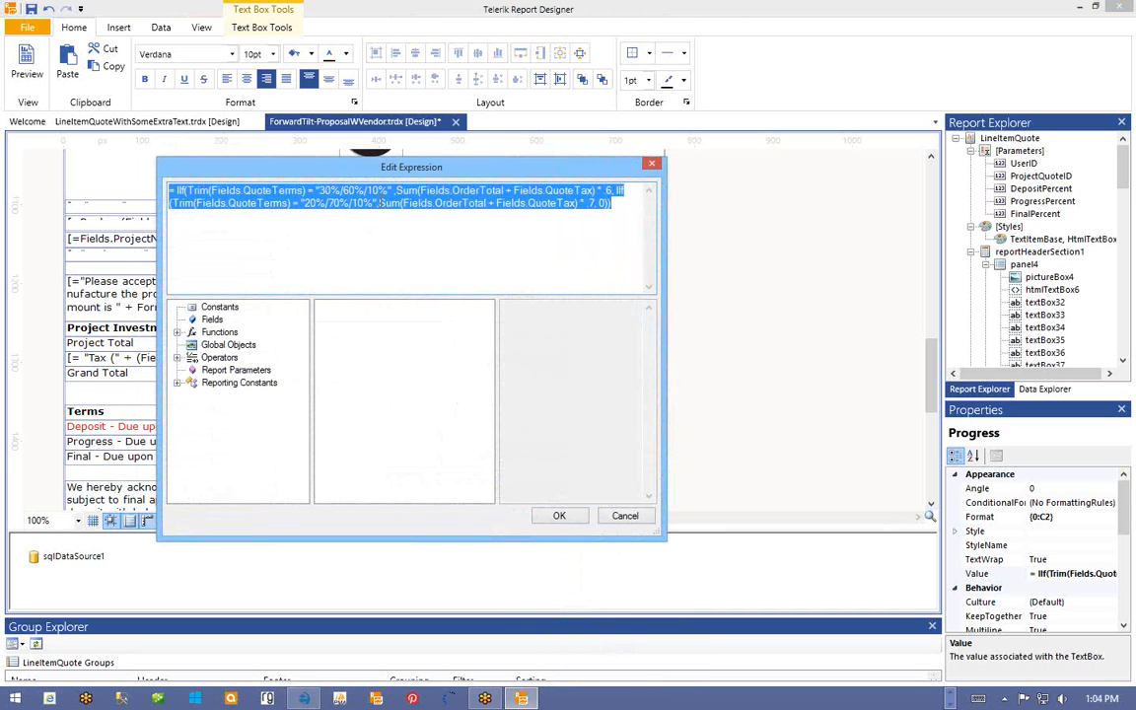
{"action": "left_click_drag", "start_coordinate": [380, 202], "coordinate": [177, 183]}
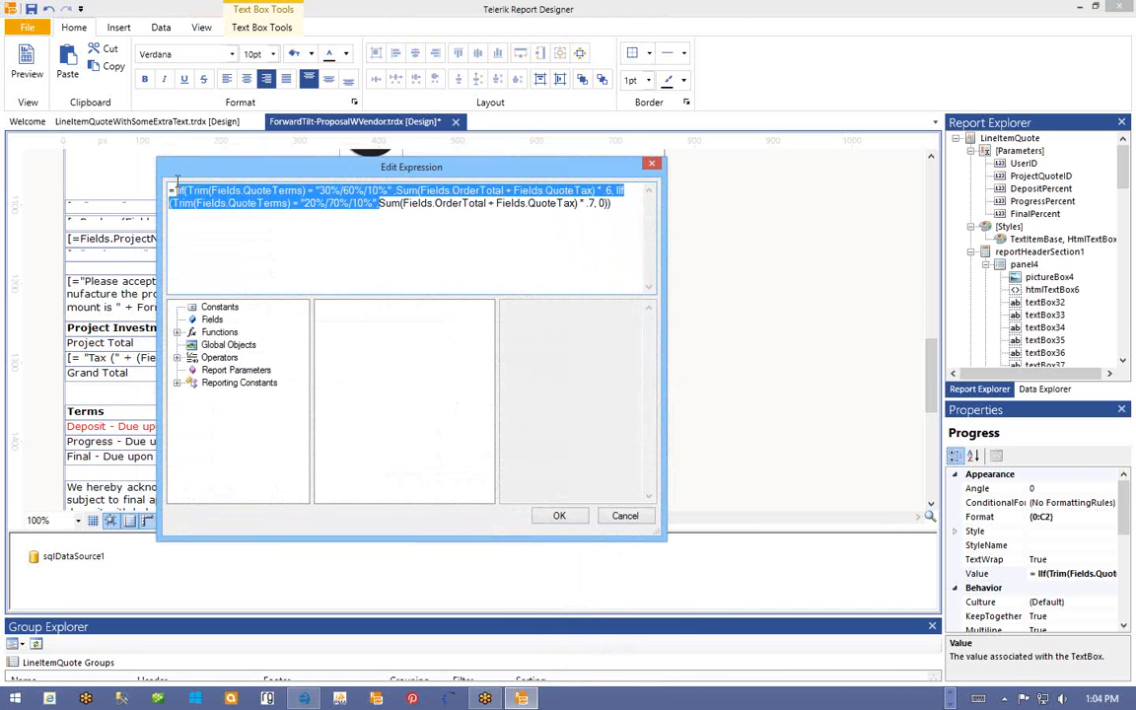
{"action": "key", "text": "BackSpace"}
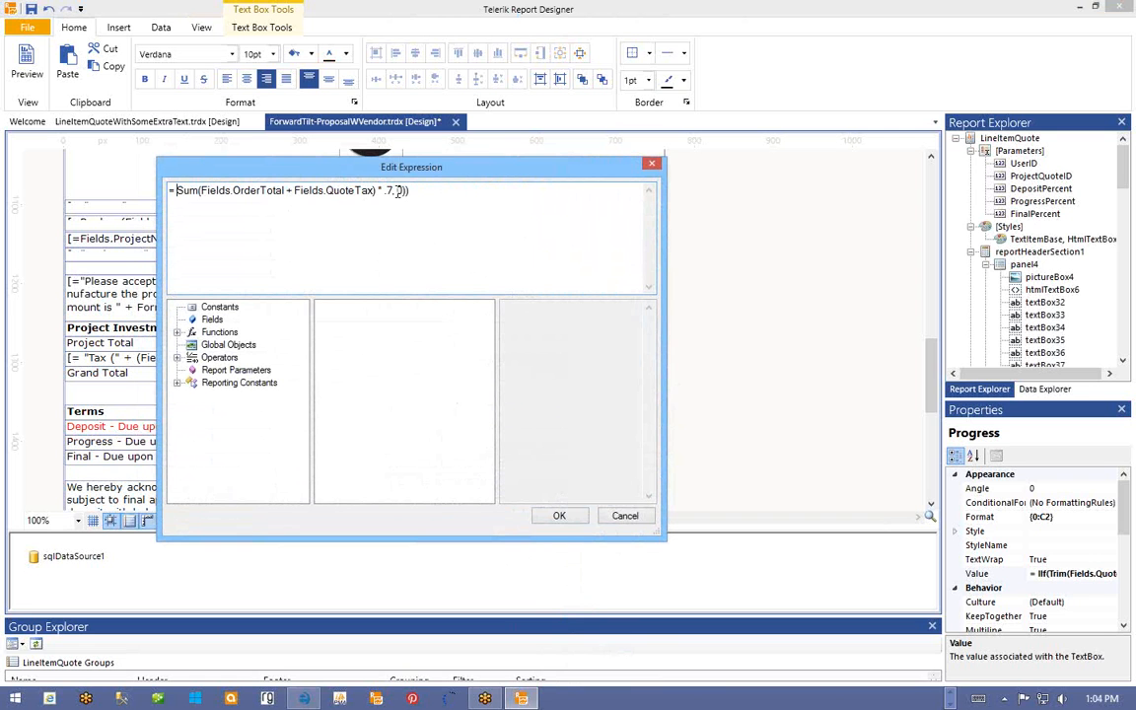
{"action": "left_click_drag", "start_coordinate": [376, 192], "coordinate": [403, 191]}
{"action": "left_click", "coordinate": [406, 191]}
{"action": "left_click", "coordinate": [396, 190]}
{"action": "key", "text": "BackSpace"}
- Insert Parameters.ProgressPercent.Value/100 into the multiplier and apply the expression
{"action": "left_click", "coordinate": [236, 370]}
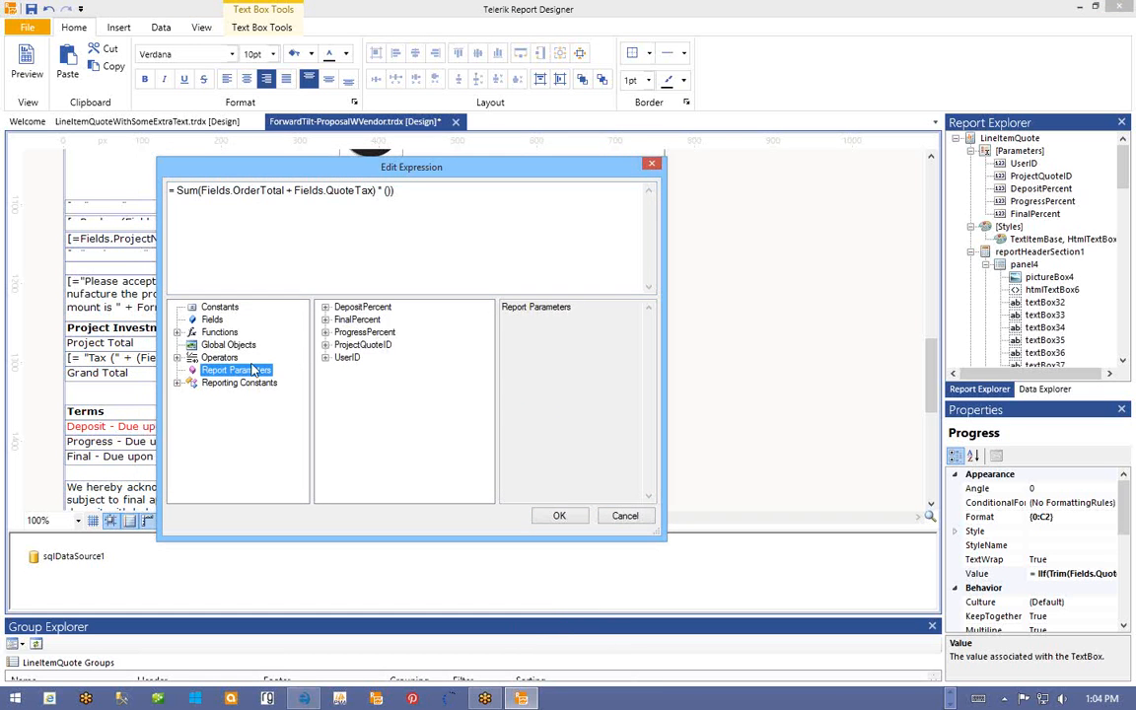
{"action": "left_click", "coordinate": [325, 332]}
{"action": "left_click", "coordinate": [359, 344]}
{"action": "double_click", "coordinate": [359, 344]}
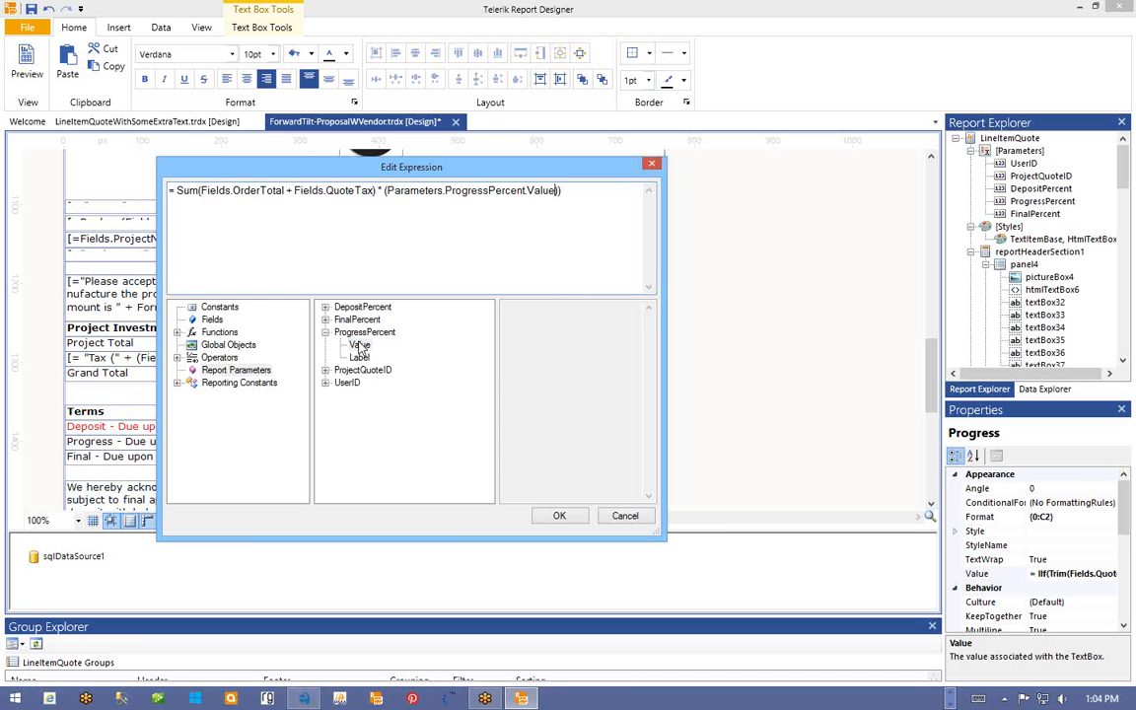
{"action": "type", "text": "/100"}
{"action": "left_click", "coordinate": [559, 517]}
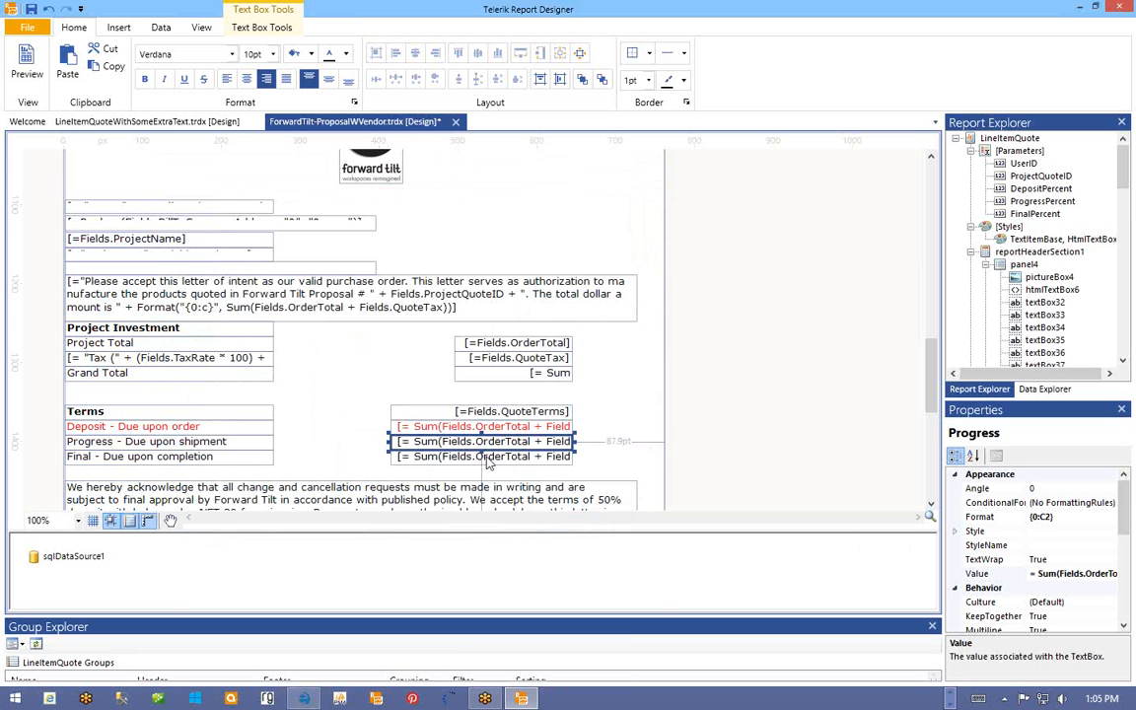
- Rewrite the Final amount expression as Sum(Fields.OrderTotal + Fields.QuoteTax) * (Parameters.FinalPercent.Value/100)
{"action": "right_click", "coordinate": [487, 460]}
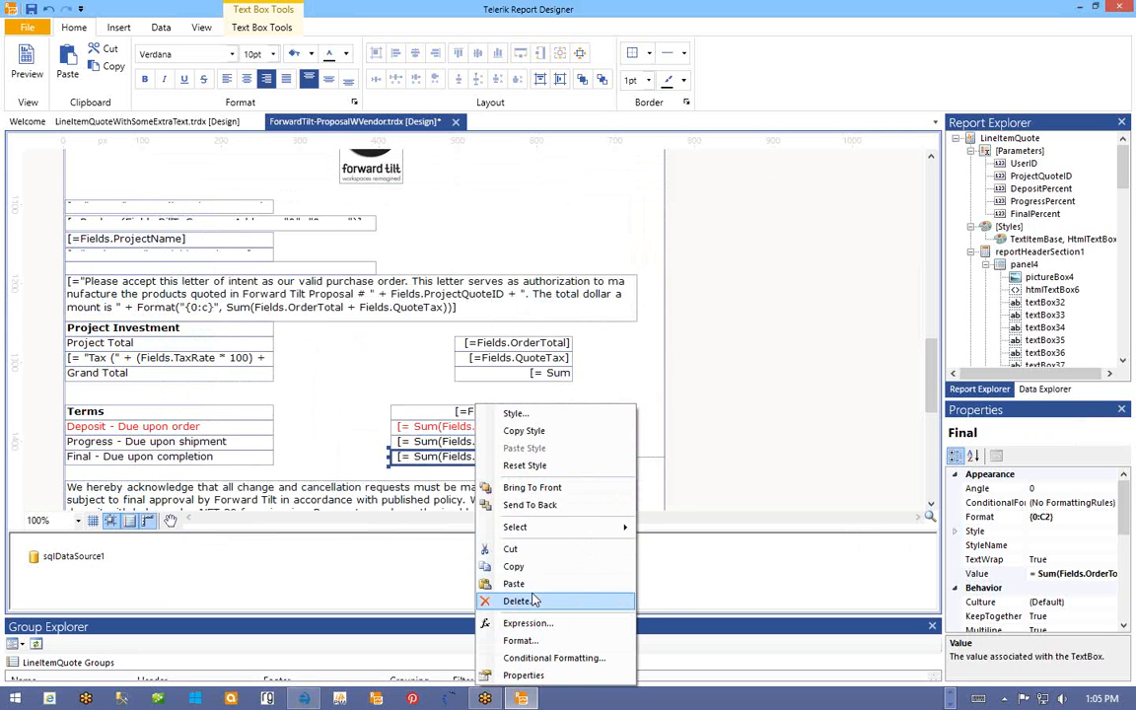
{"action": "left_click", "coordinate": [528, 623]}
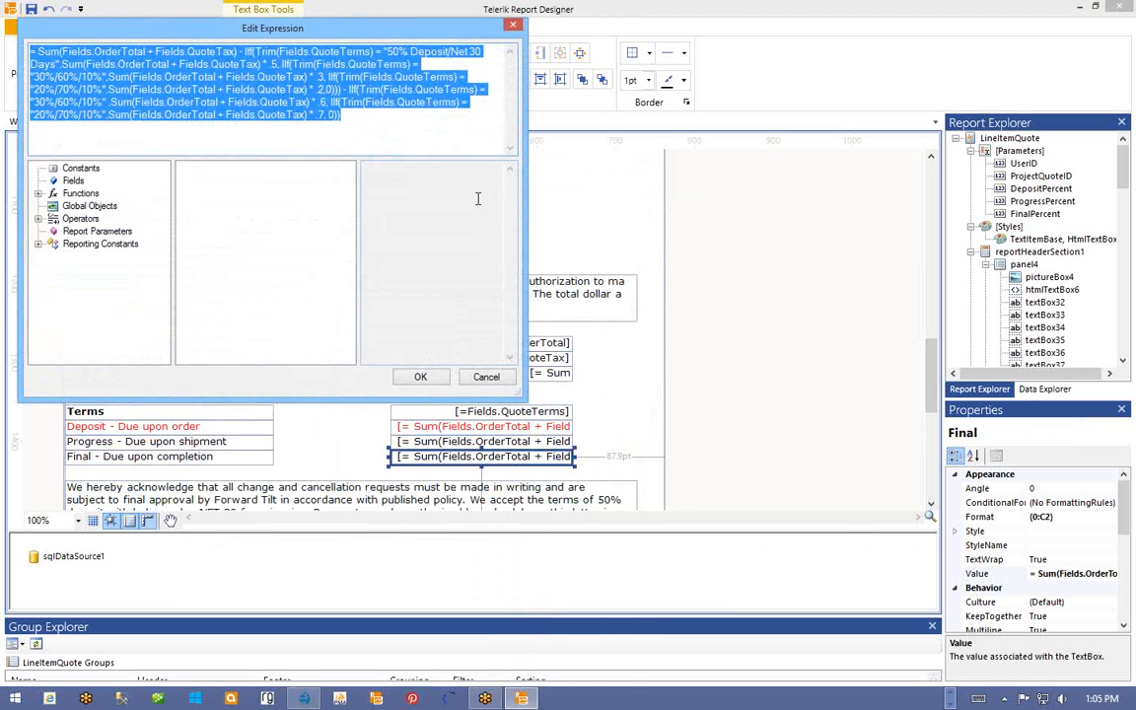
{"action": "left_click_drag", "start_coordinate": [345, 28], "coordinate": [612, 64]}
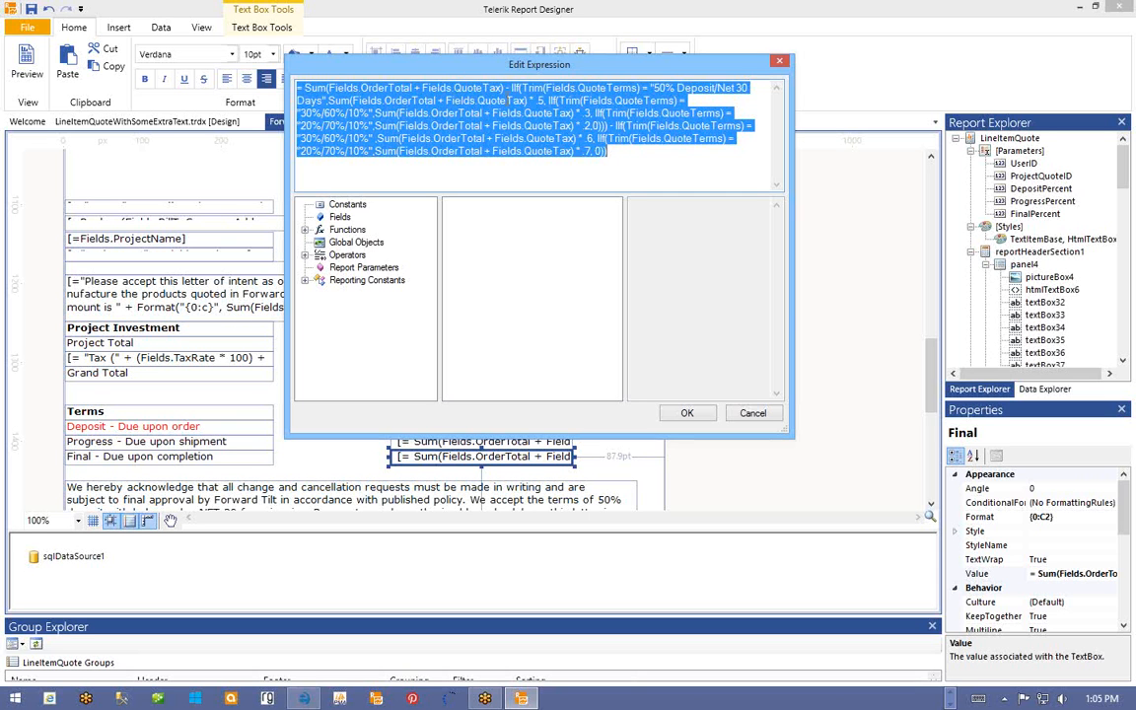
{"action": "left_click_drag", "start_coordinate": [505, 88], "coordinate": [612, 152]}
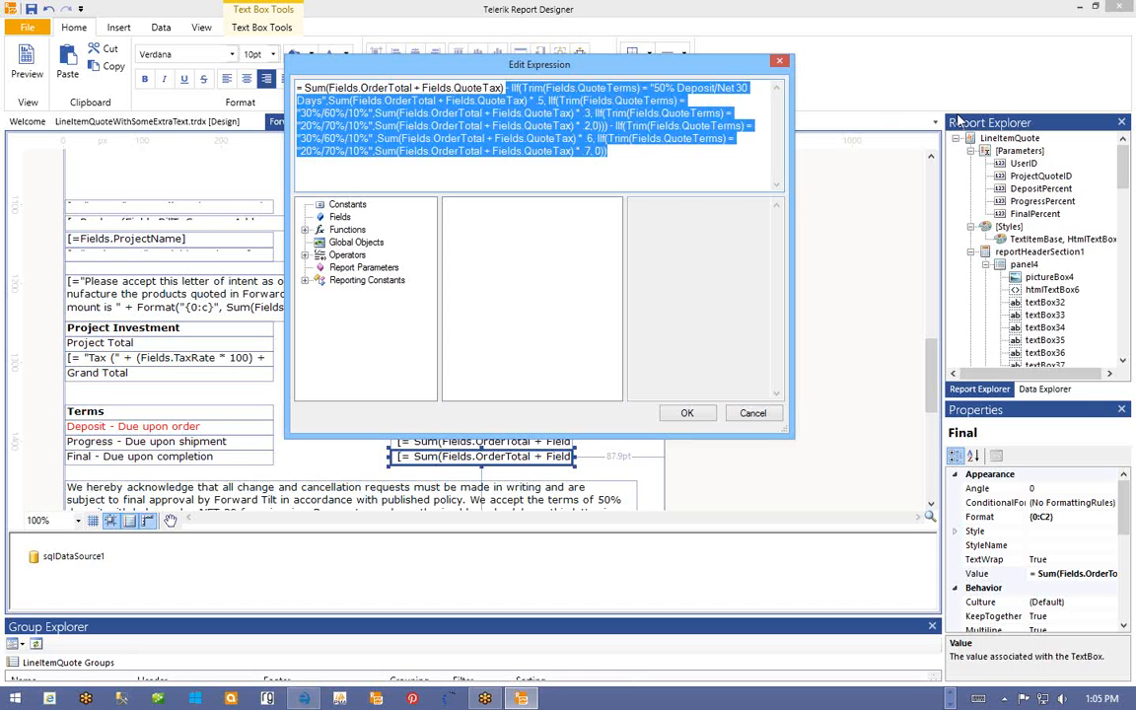
{"action": "type", "text": "*"}
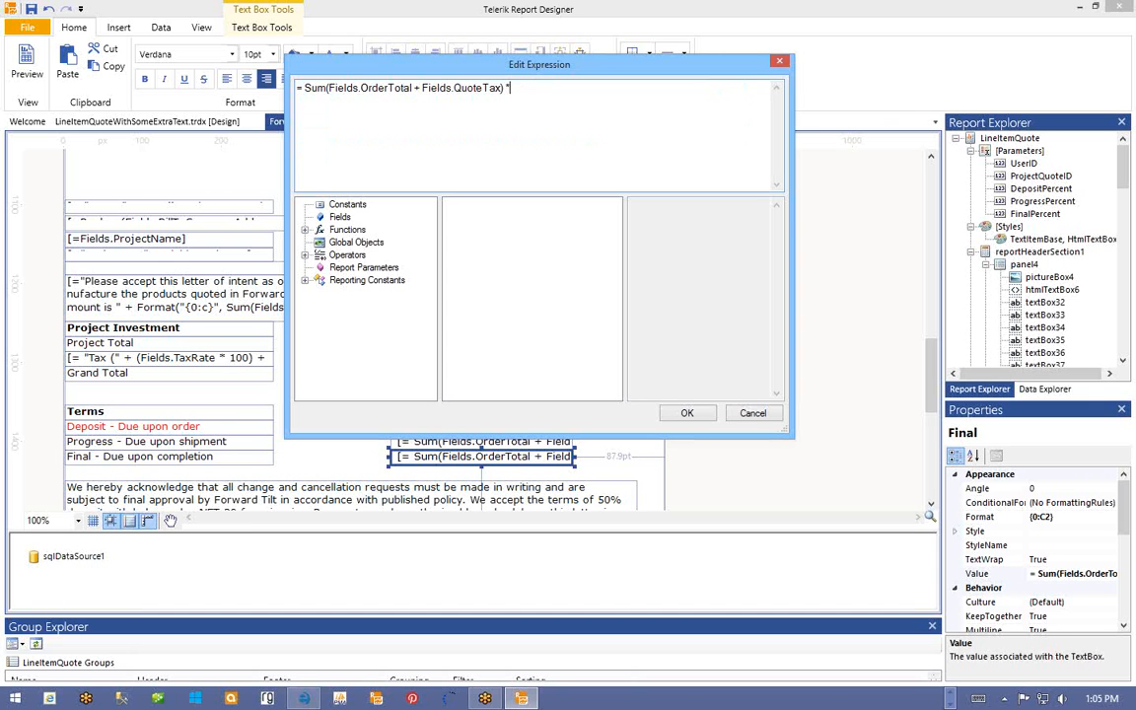
{"action": "left_click", "coordinate": [339, 217]}
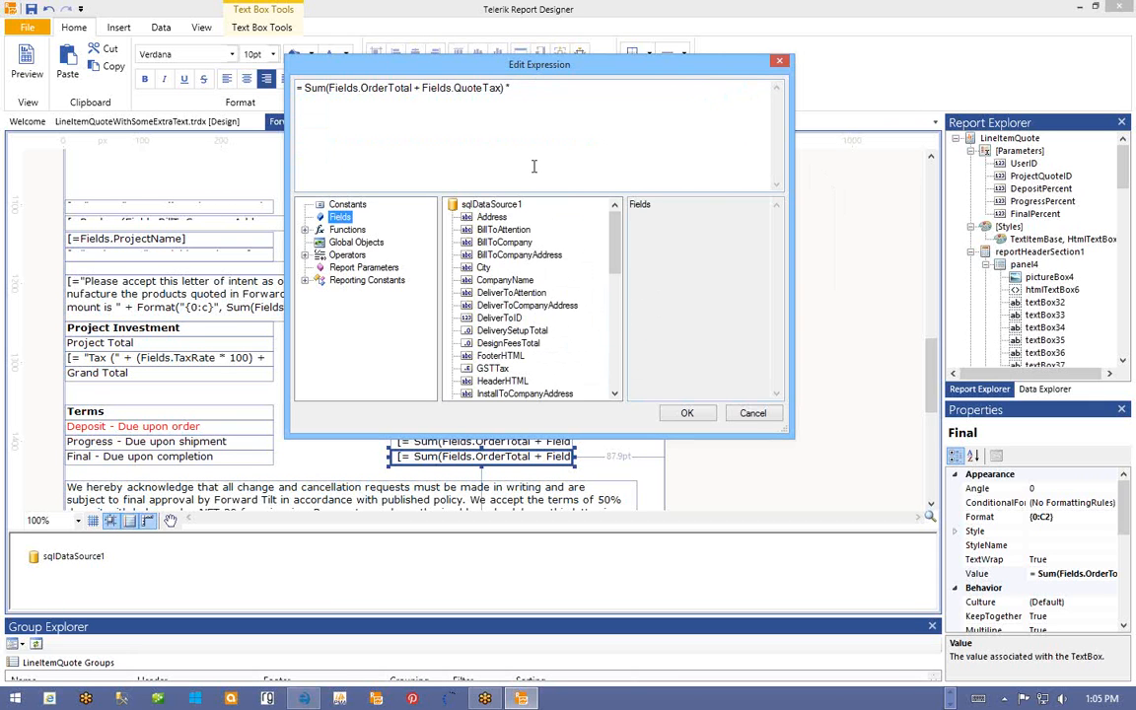
{"action": "left_click", "coordinate": [524, 88]}
{"action": "type", "text": "("}
{"action": "left_click", "coordinate": [364, 267]}
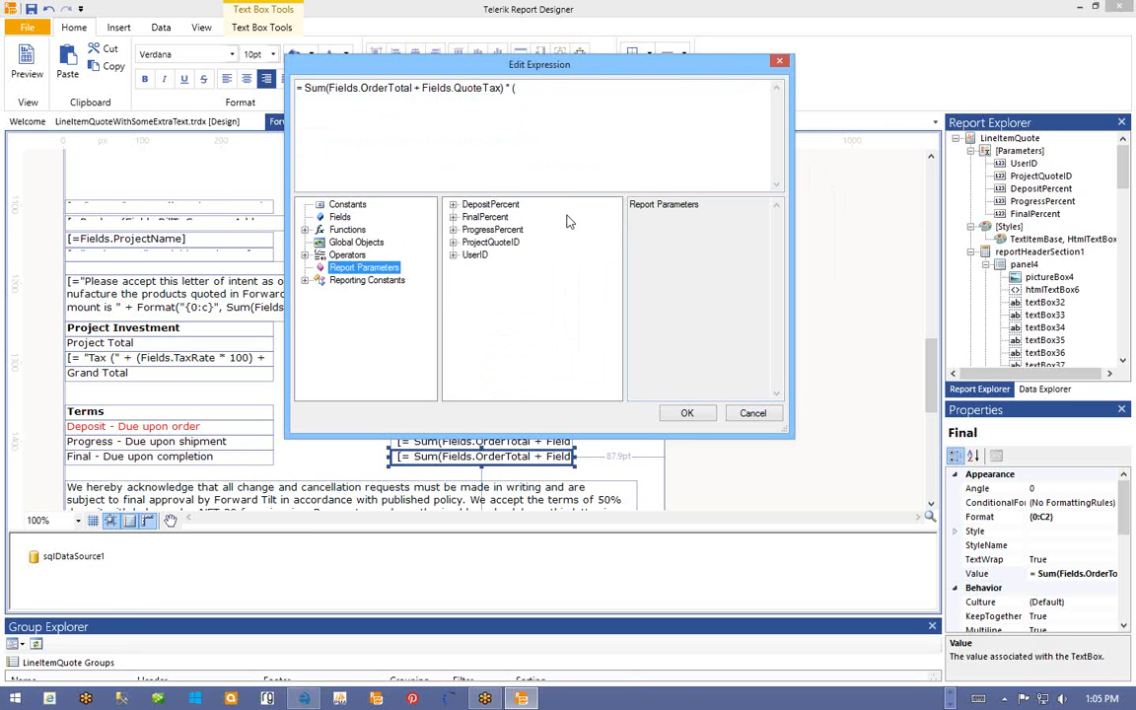
{"action": "left_click", "coordinate": [452, 217]}
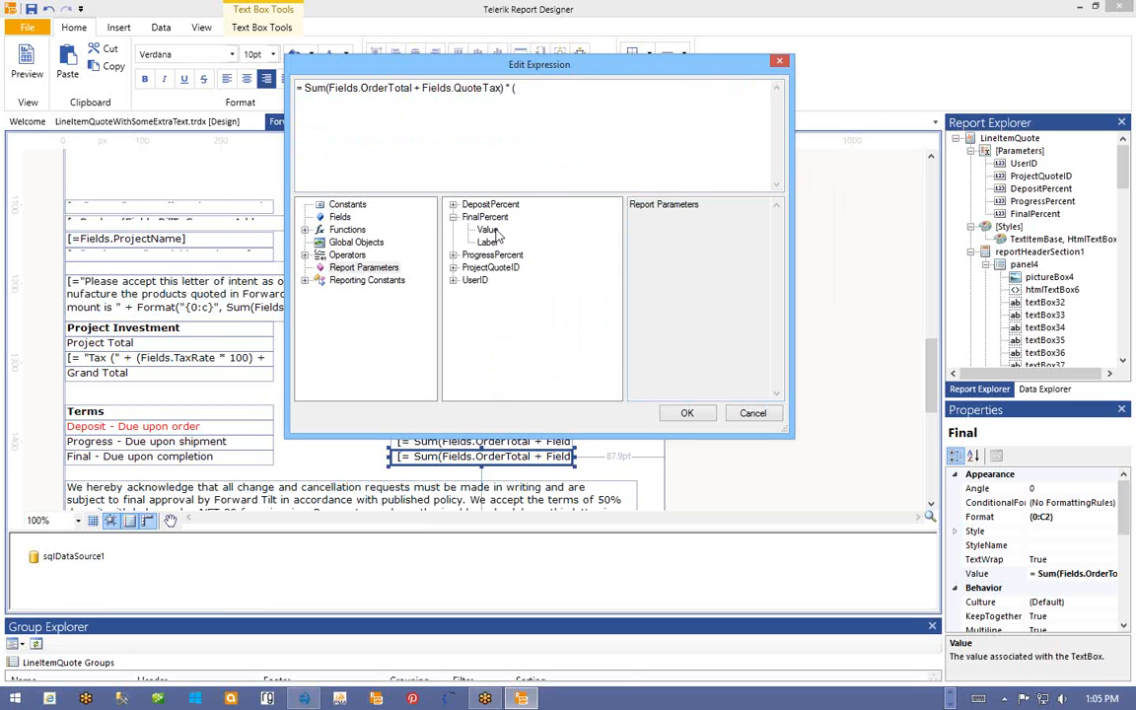
{"action": "double_click", "coordinate": [488, 230]}
{"action": "type", "text": "/100"}
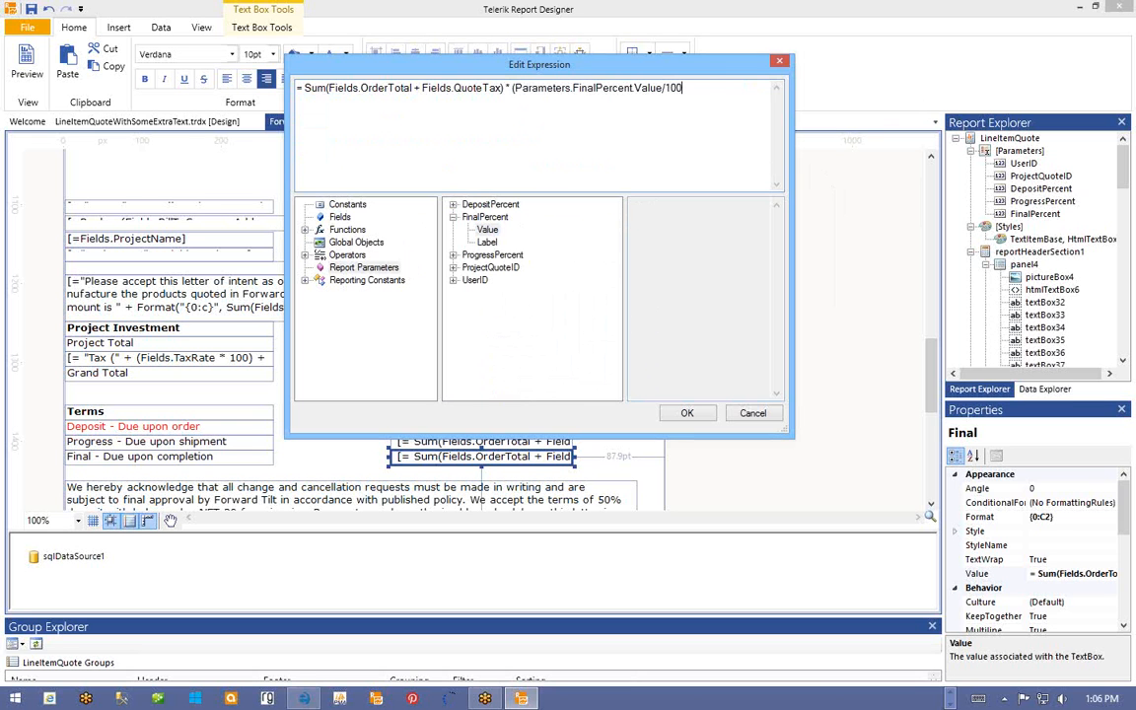
{"action": "type", "text": ")"}
{"action": "left_click", "coordinate": [683, 412]}
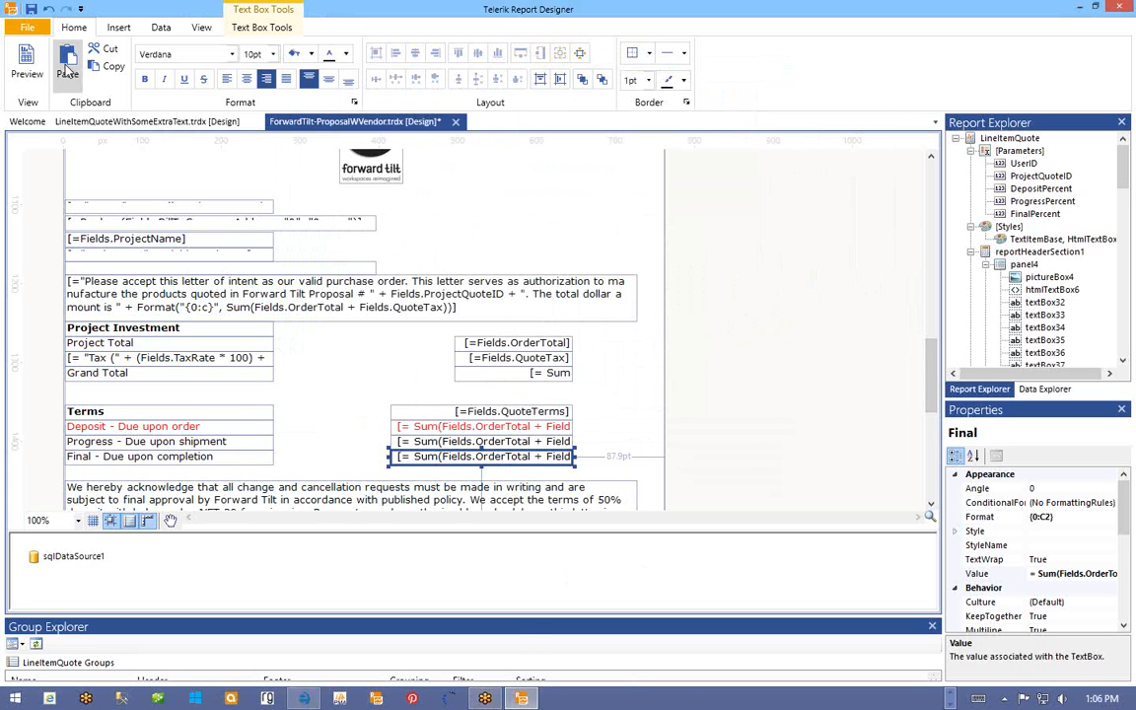
- Save the report design and open e-manage One's Add / Remove Custom Reports form
{"action": "left_click", "coordinate": [30, 10]}
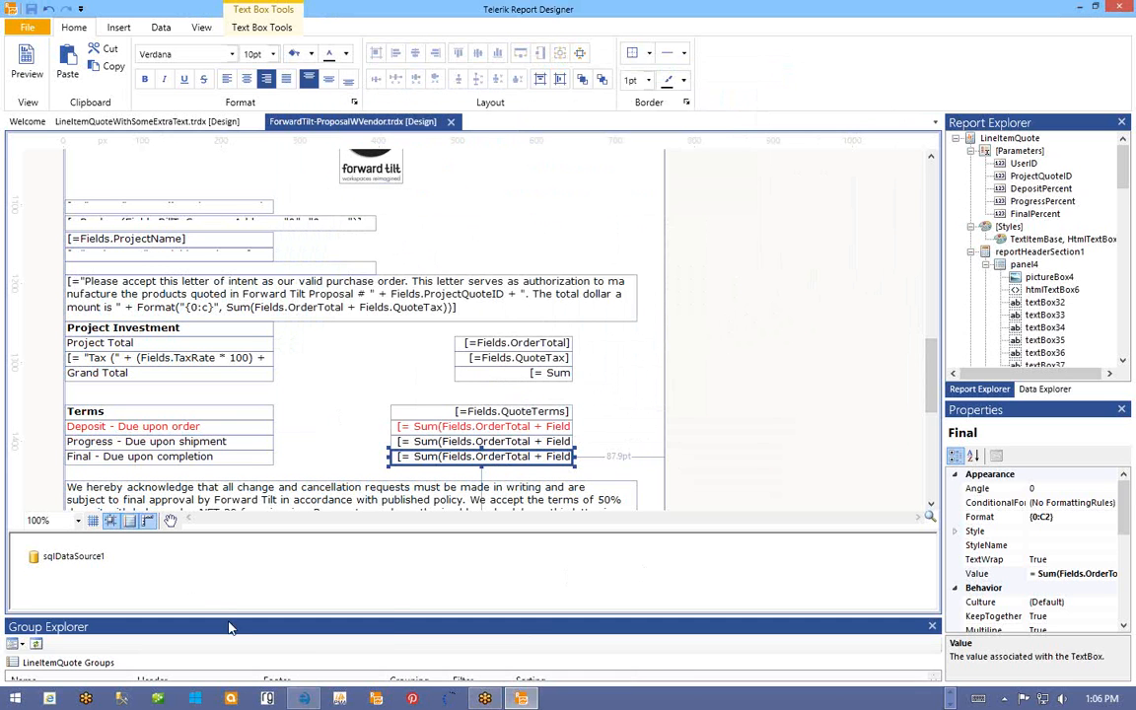
{"action": "mouse_move", "coordinate": [305, 700]}
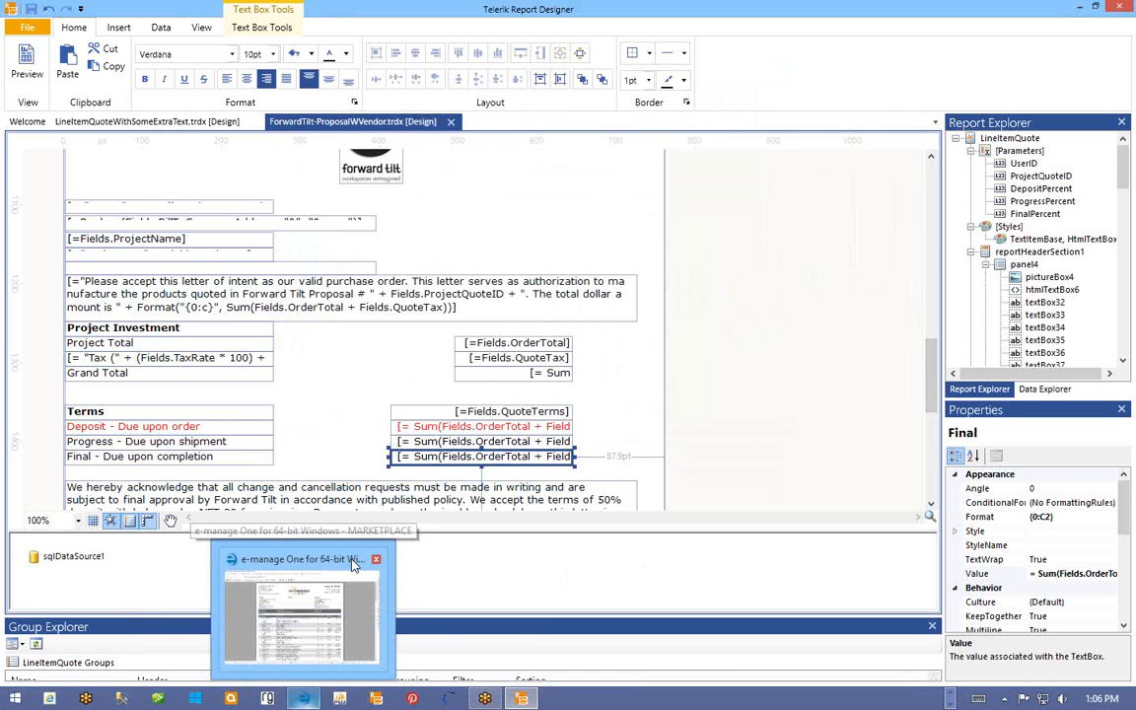
{"action": "left_click", "coordinate": [306, 699]}
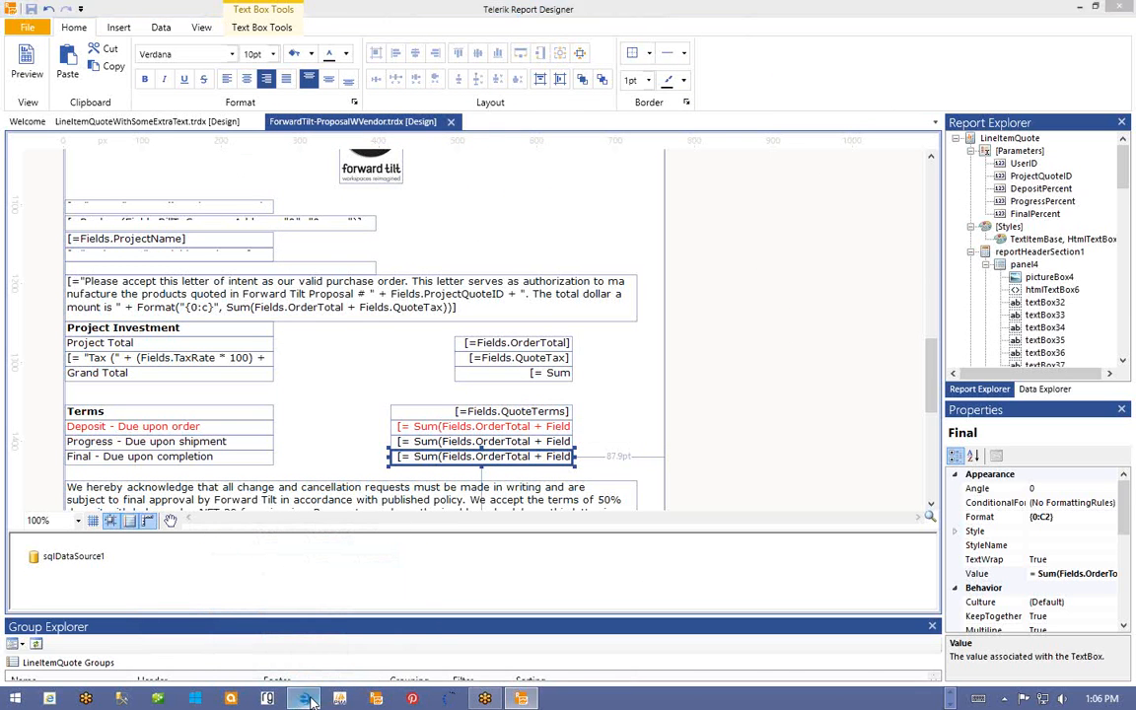
{"action": "left_click", "coordinate": [204, 24]}
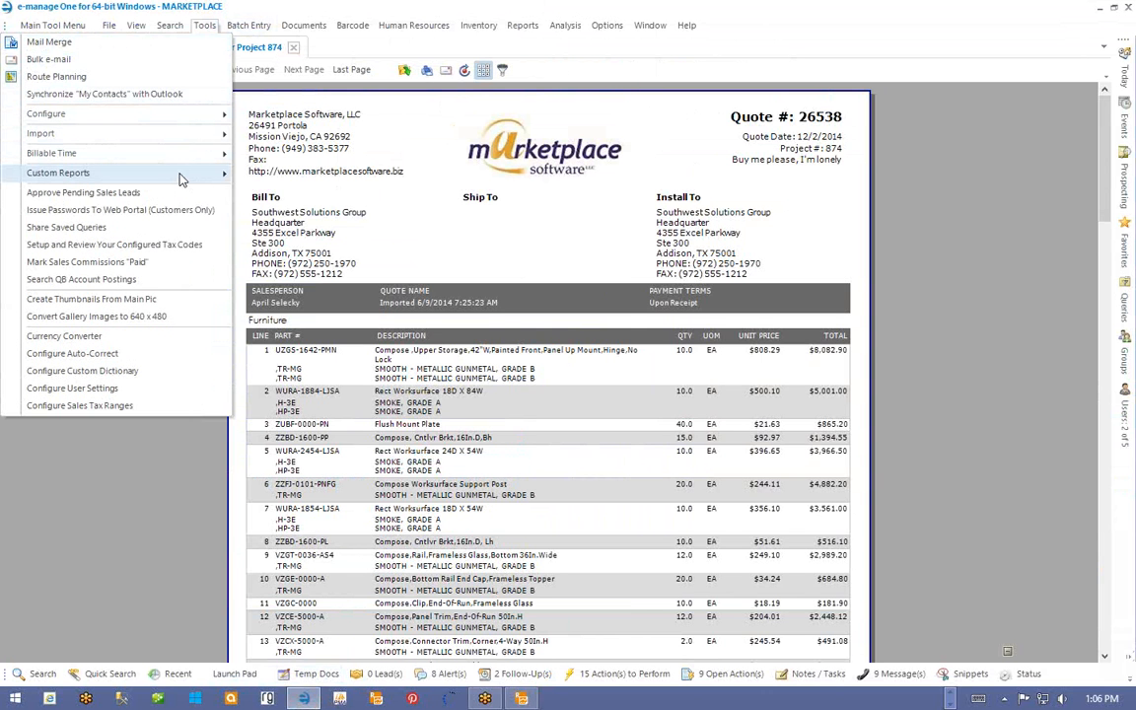
{"action": "mouse_move", "coordinate": [167, 173]}
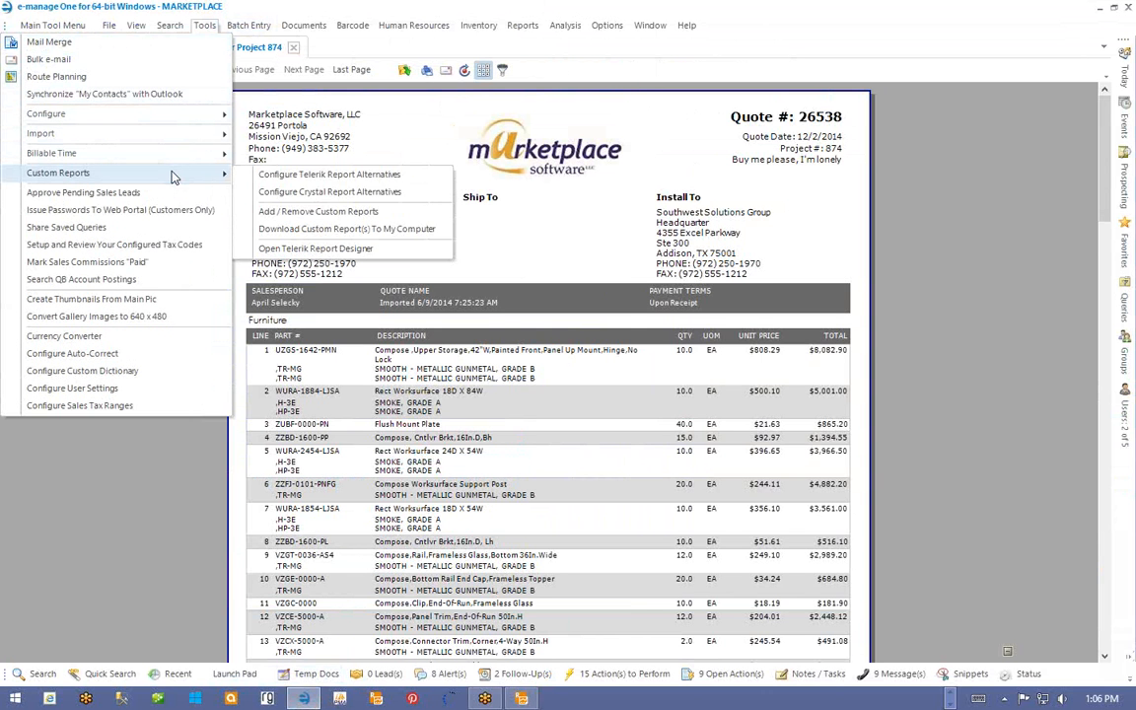
{"action": "left_click", "coordinate": [294, 215]}
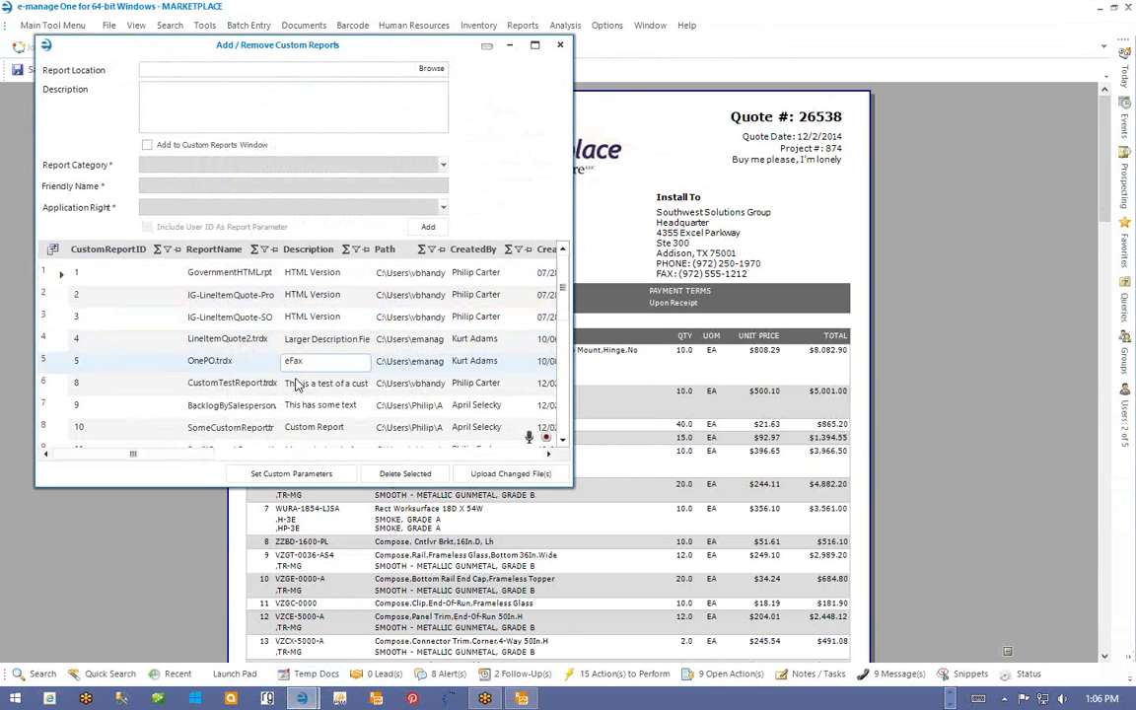
- Select ForwardTilt-ProposalWVendor.trdx as the custom report file to upload
{"action": "left_click_drag", "start_coordinate": [567, 487], "coordinate": [743, 614]}
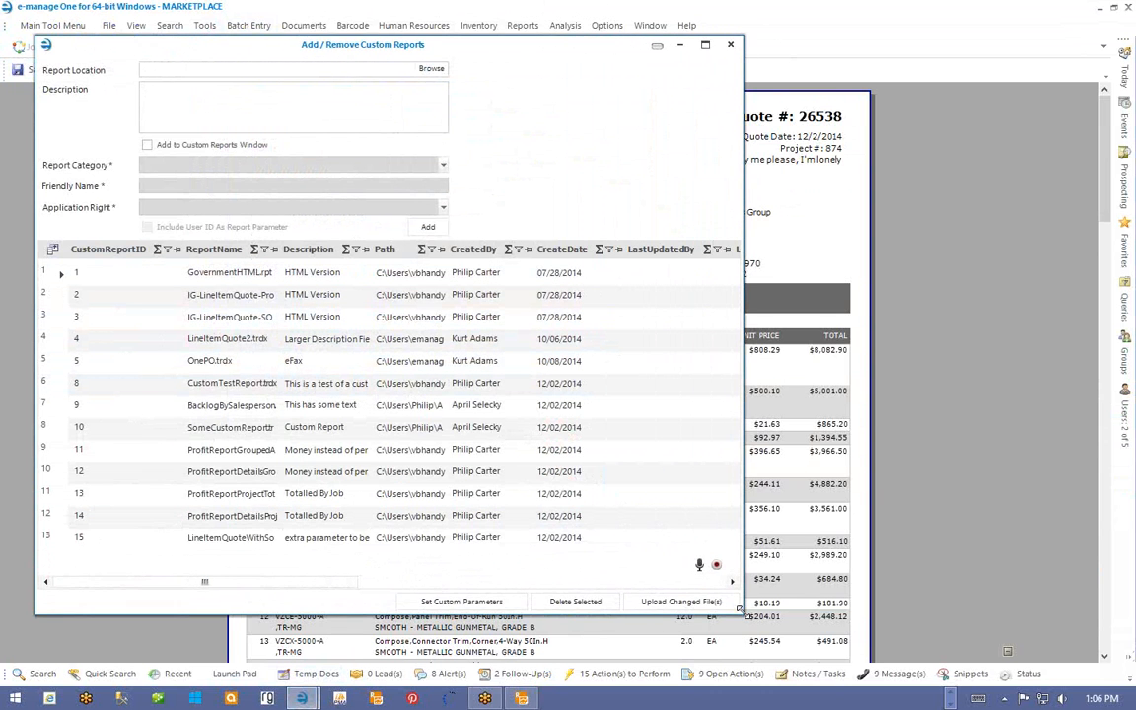
{"action": "left_click", "coordinate": [431, 68]}
{"action": "left_click", "coordinate": [298, 226]}
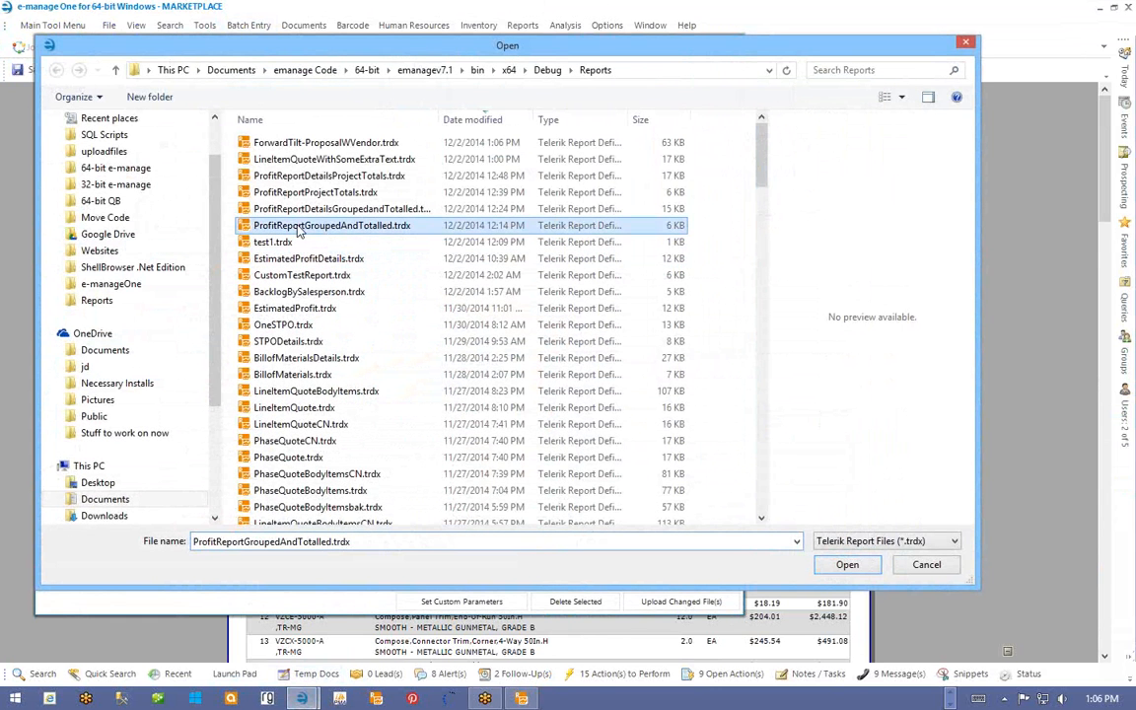
{"action": "left_click", "coordinate": [259, 158]}
{"action": "double_click", "coordinate": [283, 144]}
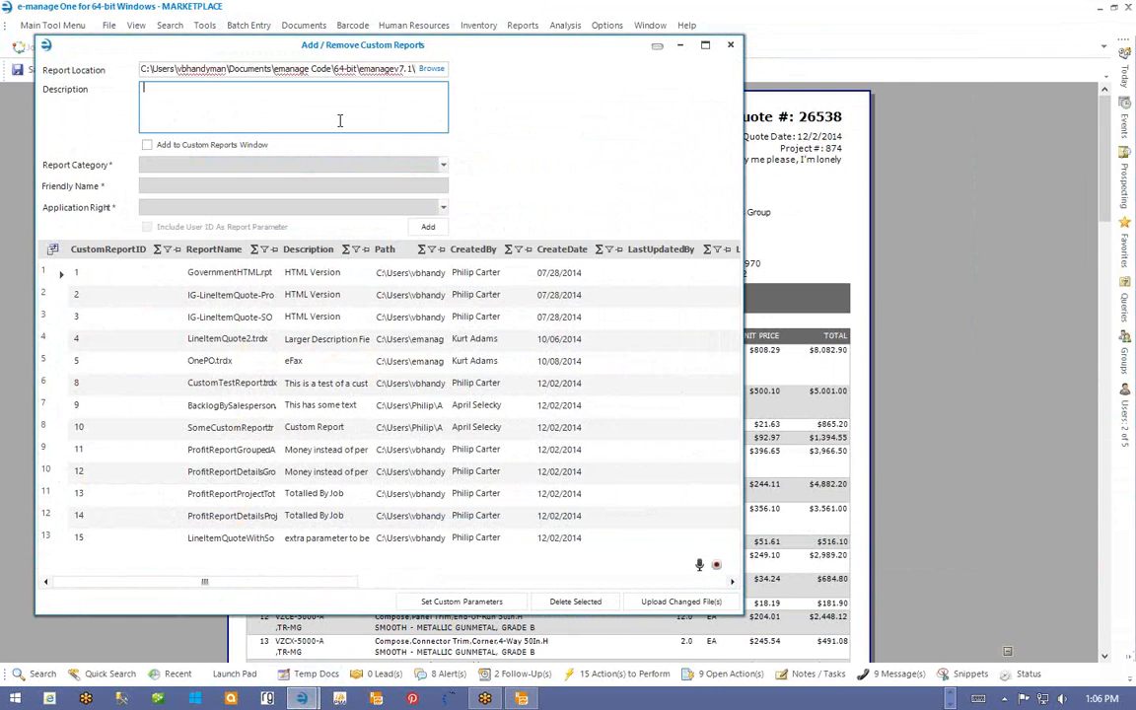
- Describe it as 'with deposit values', add it, and select the new report 16
{"action": "left_click", "coordinate": [239, 88]}
{"action": "type", "text": "with depositv"}
{"action": "key", "text": "BackSpace"}
{"action": "type", "text": "values"}
{"action": "left_click", "coordinate": [428, 227]}
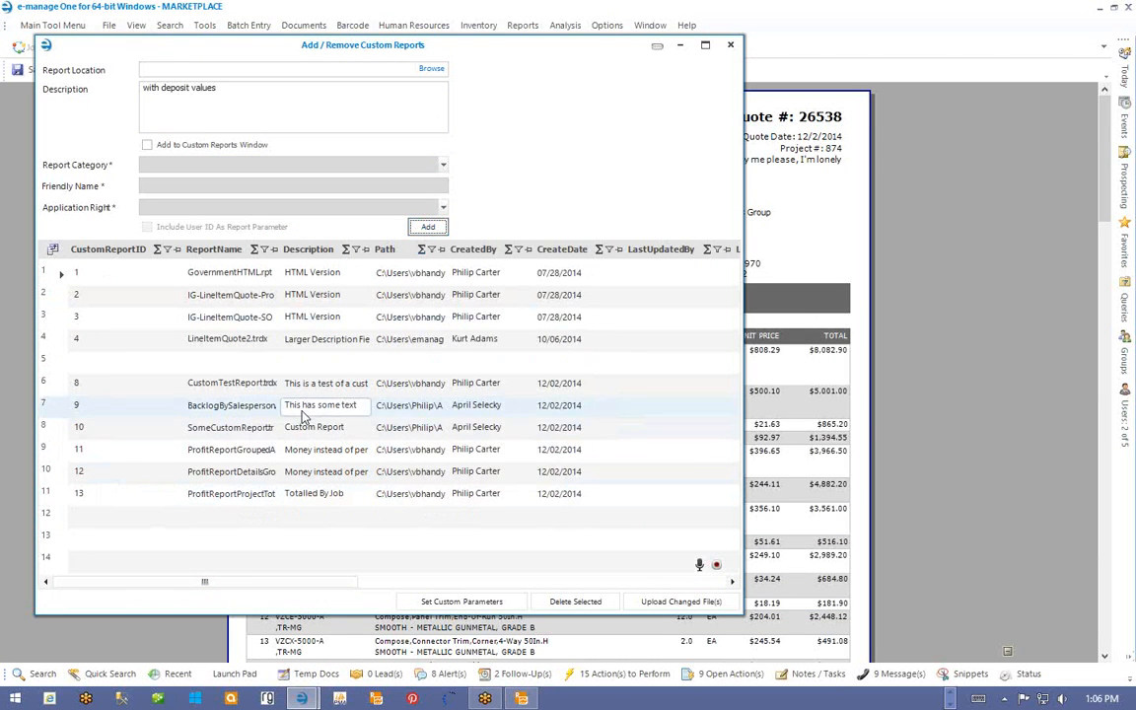
{"action": "left_click", "coordinate": [57, 561]}
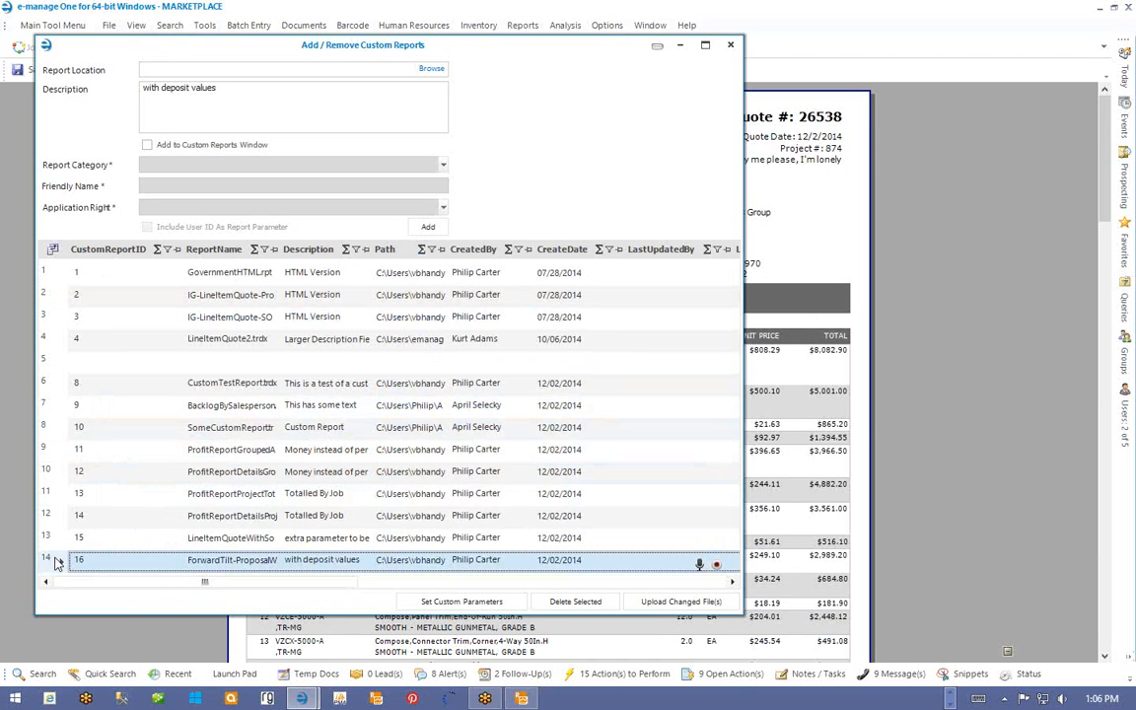
- Add a Number parameter DepositPercent with a deposit percent prompt to report 16
{"action": "left_click", "coordinate": [451, 602]}
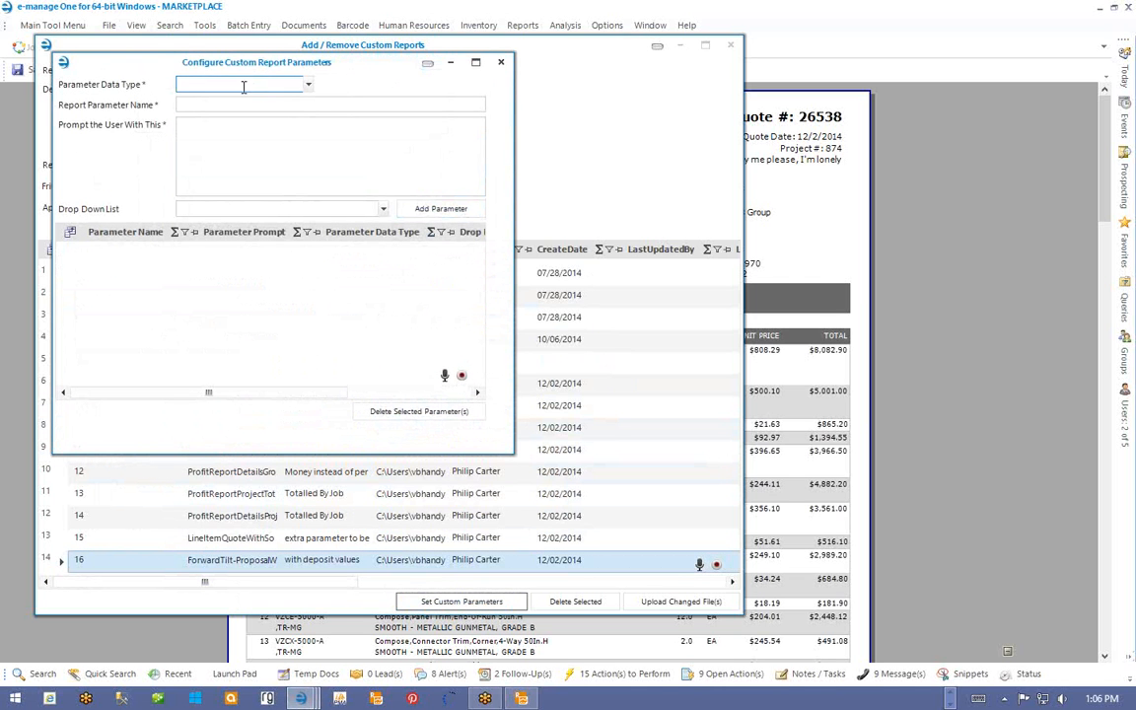
{"action": "left_click", "coordinate": [310, 85]}
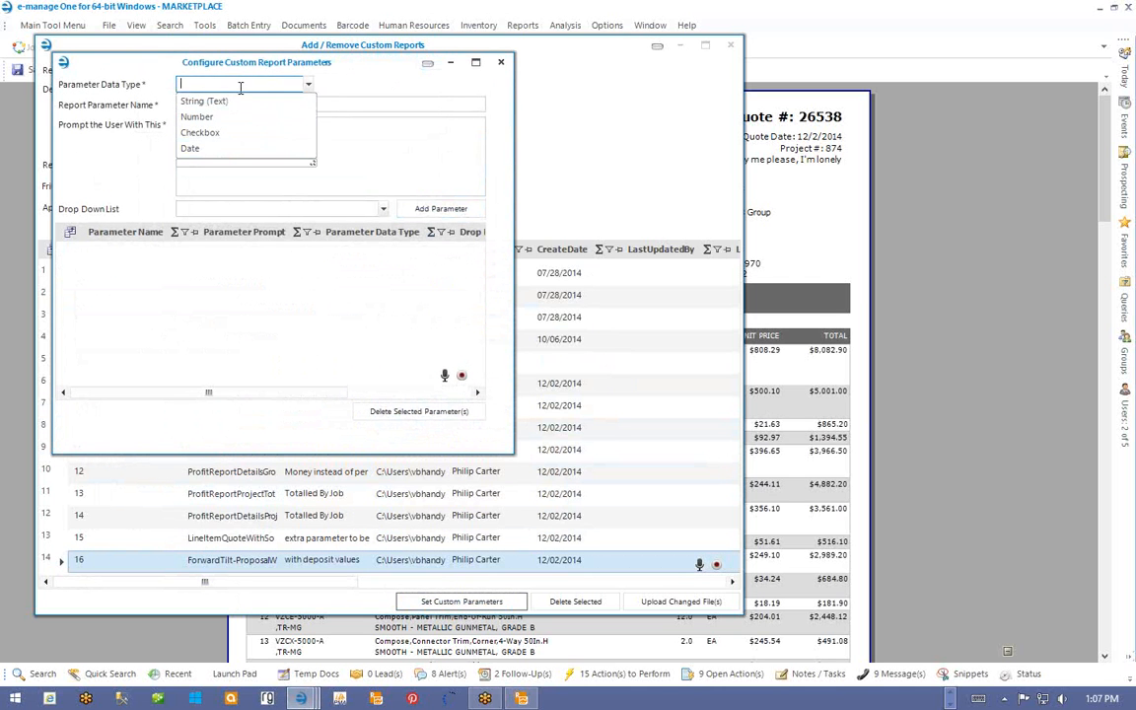
{"action": "left_click", "coordinate": [211, 117]}
{"action": "left_click", "coordinate": [212, 104]}
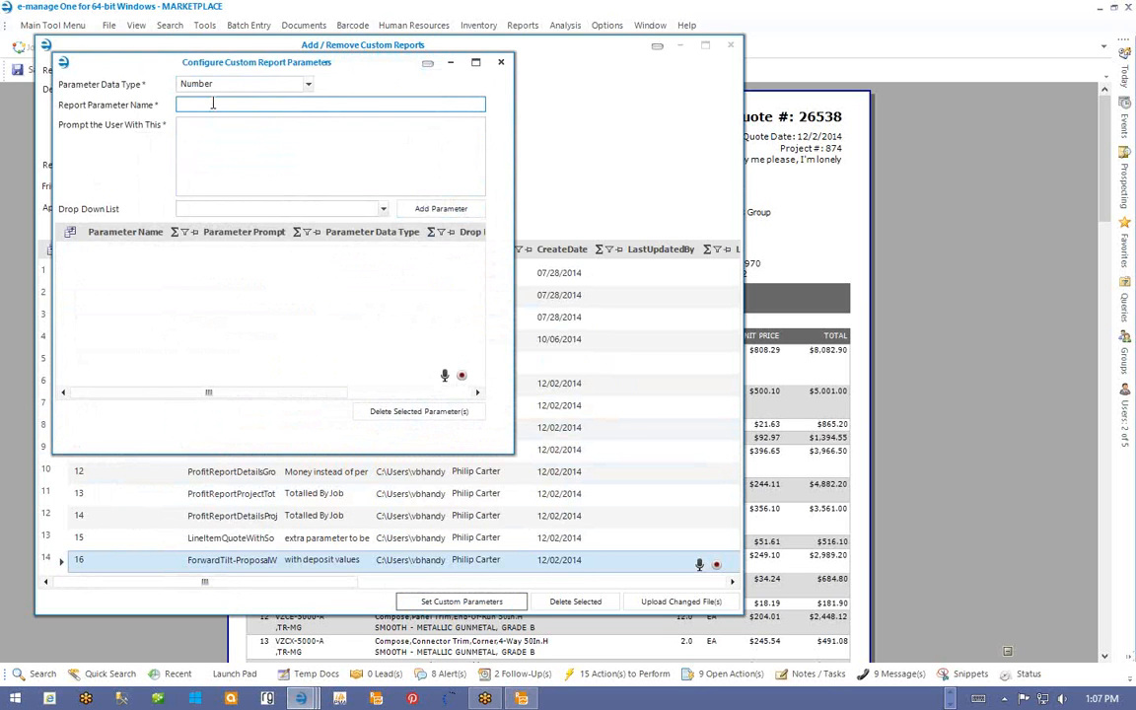
{"action": "type", "text": "Depos"}
{"action": "key", "text": "BackSpace"}
{"action": "type", "text": "ositPercent"}
{"action": "left_click", "coordinate": [241, 167]}
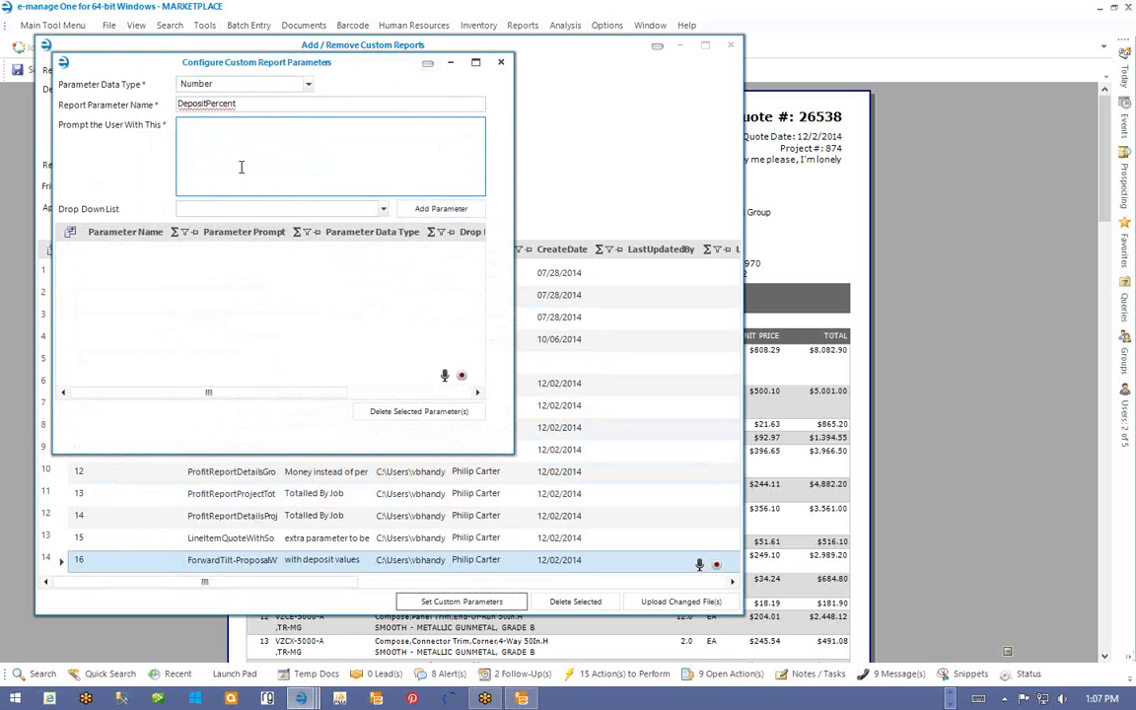
{"action": "type", "text": "Suppl"}
{"action": "type", "text": "y the percent of Deposit Required"}
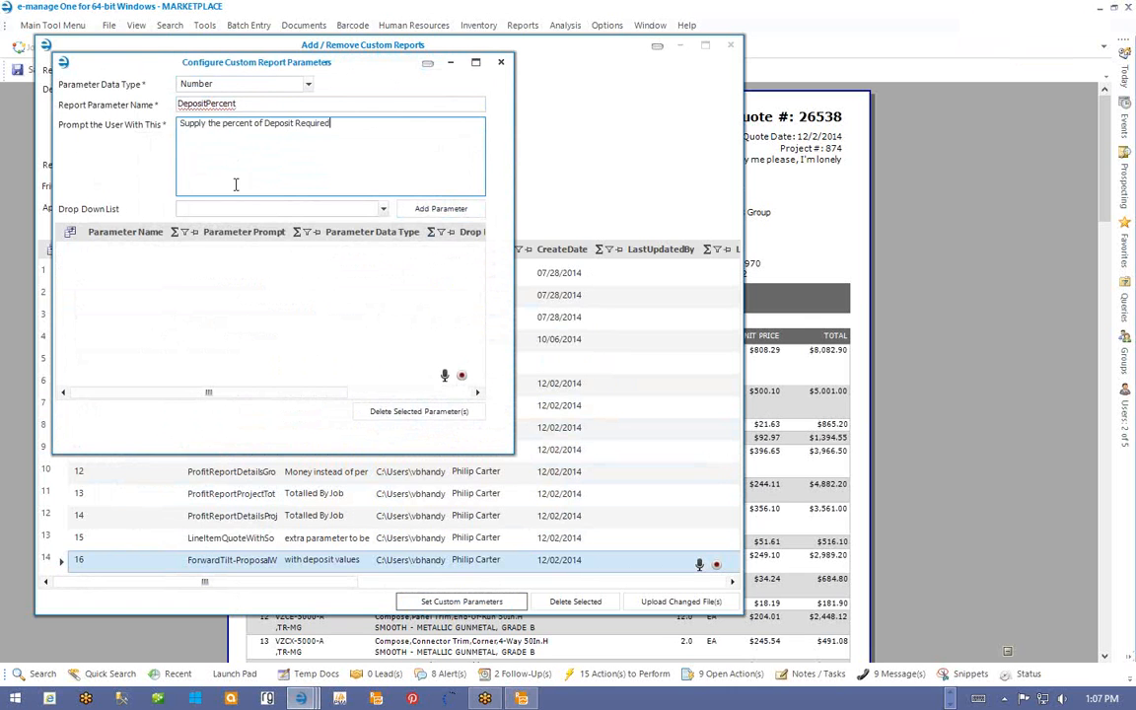
{"action": "left_click", "coordinate": [422, 214]}
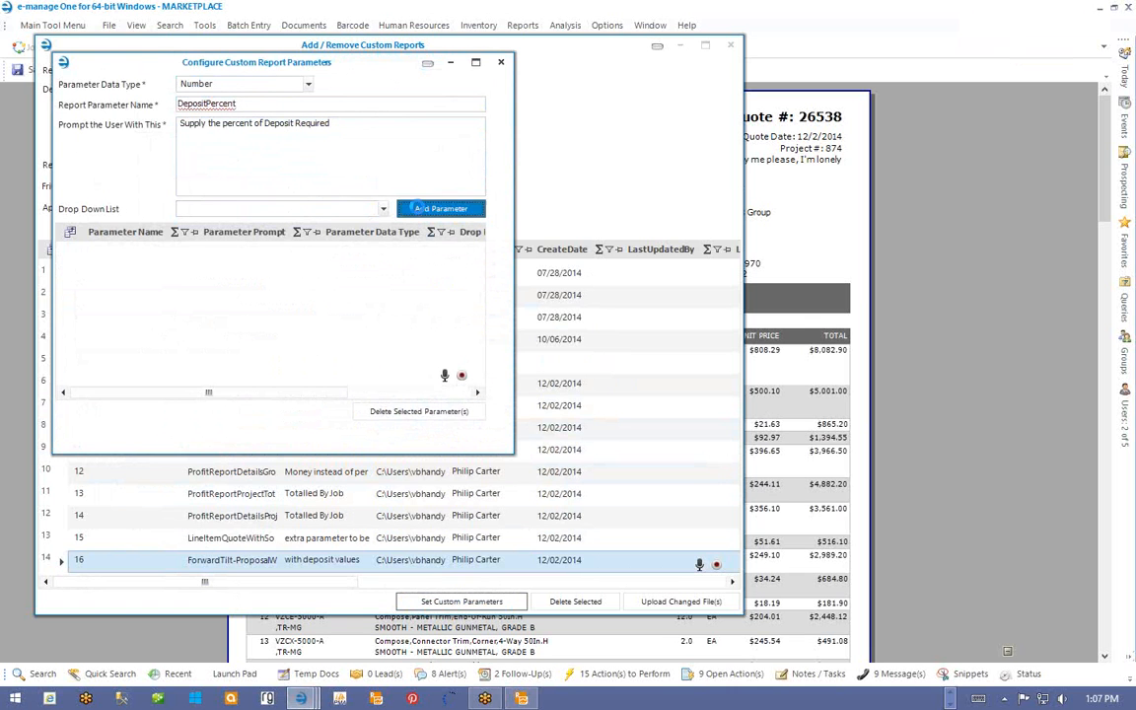
- Add a ProgressPercent parameter whose prompt asks for the Progress Payment percent
{"action": "left_click_drag", "start_coordinate": [243, 104], "coordinate": [171, 104]}
{"action": "left_click", "coordinate": [206, 104]}
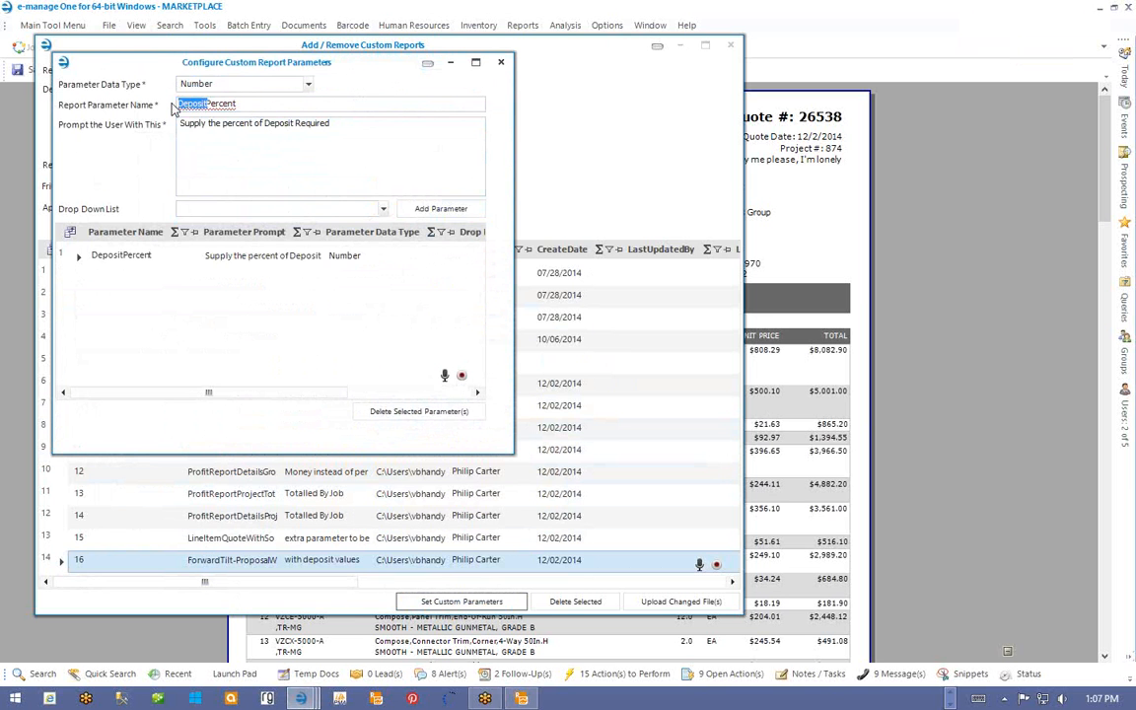
{"action": "type", "text": "Progress"}
{"action": "left_click", "coordinate": [521, 698]}
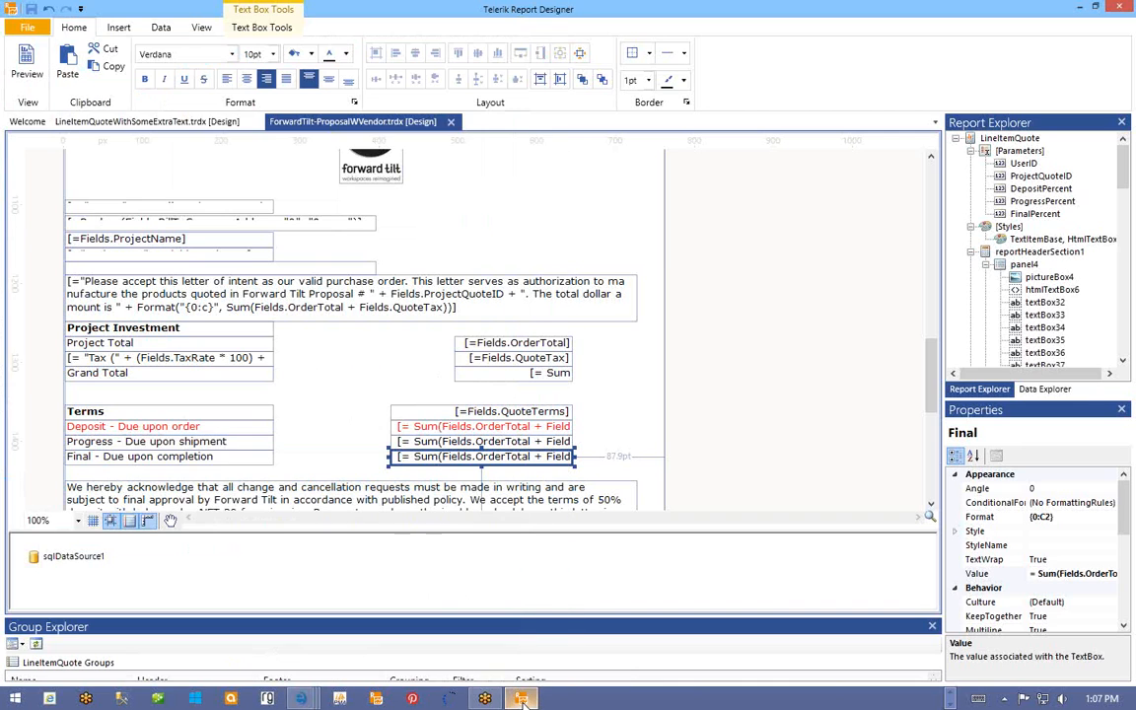
{"action": "left_click", "coordinate": [521, 698]}
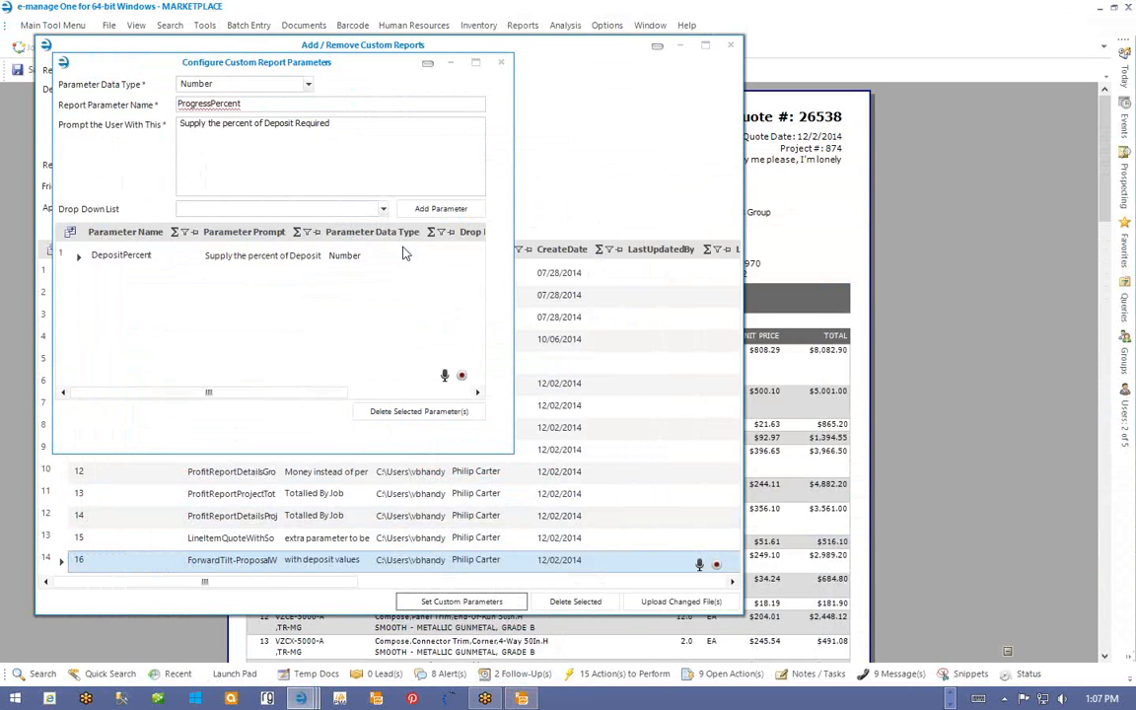
{"action": "left_click_drag", "start_coordinate": [262, 123], "coordinate": [289, 123]}
{"action": "left_click", "coordinate": [294, 124]}
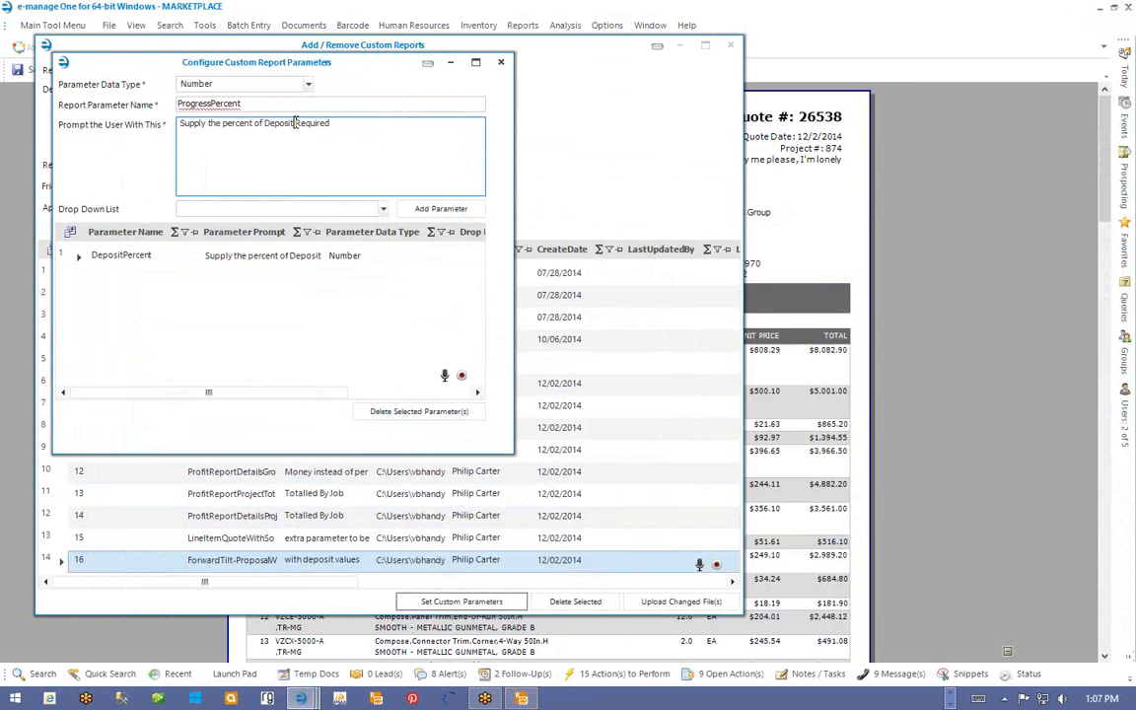
{"action": "key", "text": "BackSpace"}
{"action": "key", "text": "BackSpace"}
{"action": "key", "text": "BackSpace"}
{"action": "key", "text": "BackSpace"}
{"action": "key", "text": "BackSpace"}
{"action": "key", "text": "BackSpace"}
{"action": "key", "text": "BackSpace"}
{"action": "type", "text": "Progress Payment"}
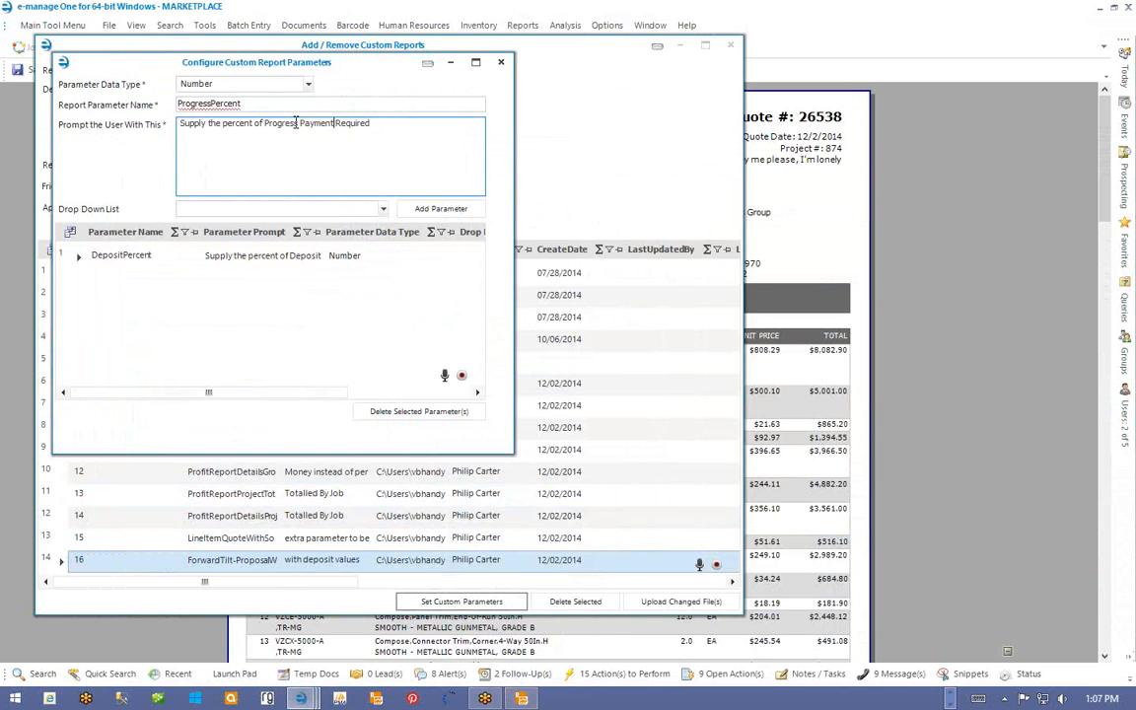
{"action": "left_click", "coordinate": [441, 209]}
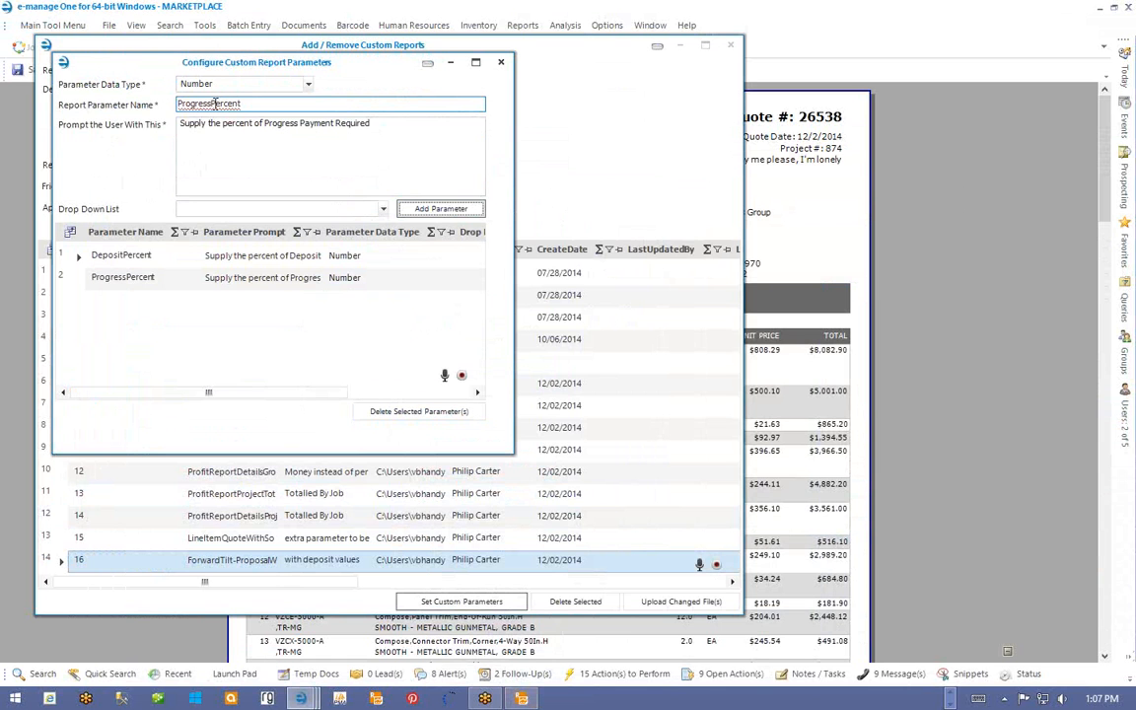
- Add a FinalPercent parameter with a Final percent prompt, then close both setup windows
{"action": "left_click_drag", "start_coordinate": [213, 102], "coordinate": [148, 98]}
{"action": "type", "text": "Final"}
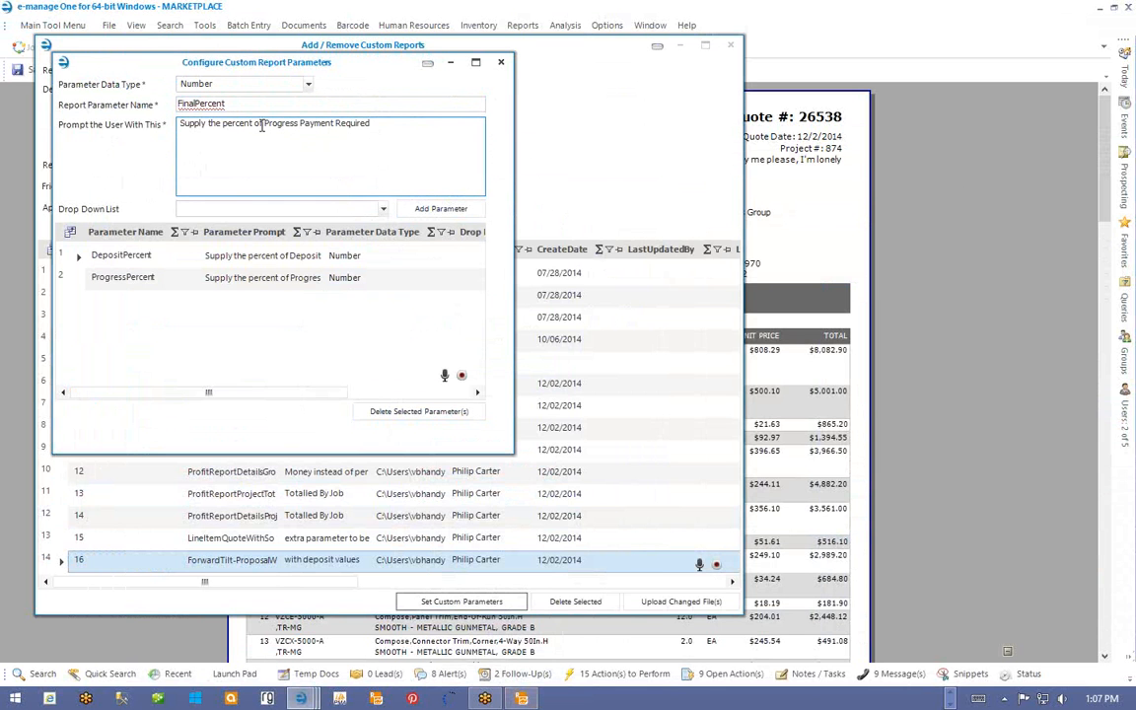
{"action": "left_click_drag", "start_coordinate": [264, 123], "coordinate": [295, 123]}
{"action": "type", "text": "Final"}
{"action": "left_click", "coordinate": [469, 208]}
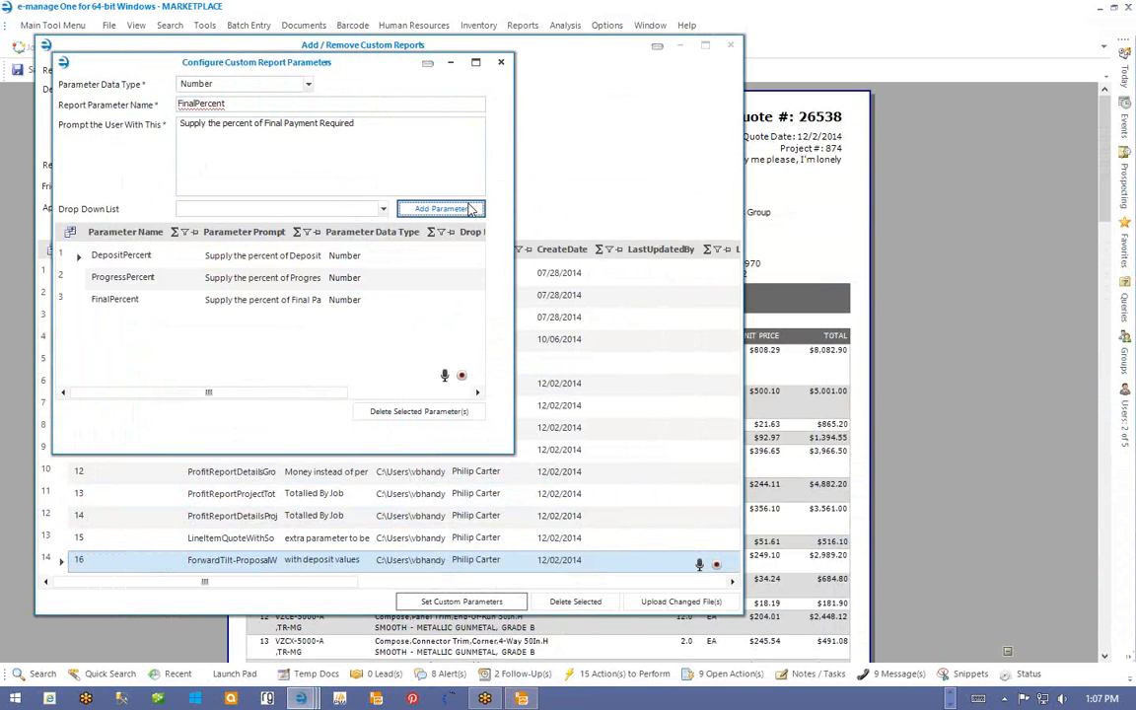
{"action": "left_click", "coordinate": [500, 65]}
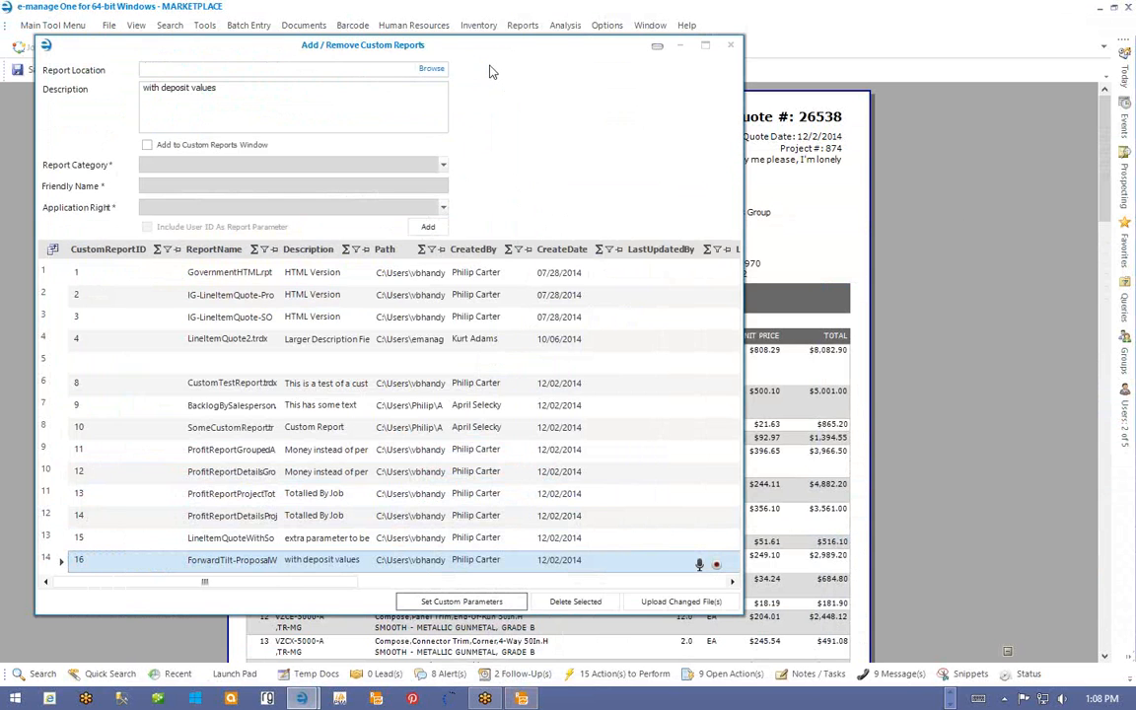
{"action": "left_click", "coordinate": [730, 46]}
- In Telerik report alternatives, choose LineItemQuote.trdx as the original report
{"action": "left_click", "coordinate": [204, 25]}
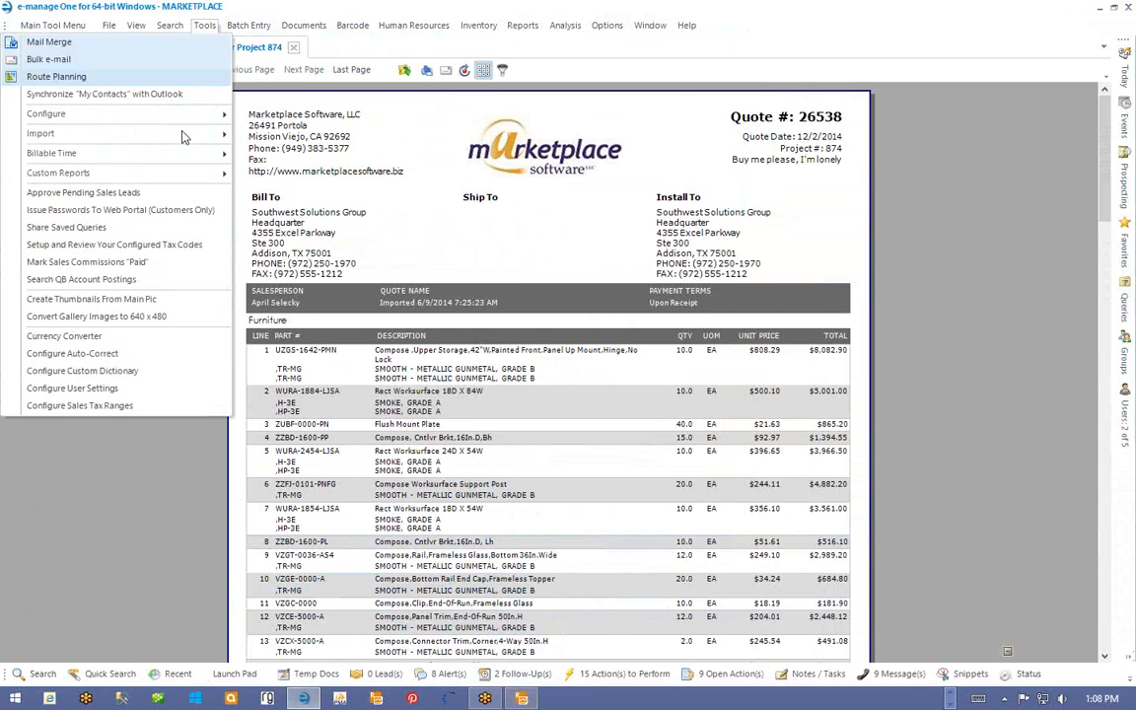
{"action": "mouse_move", "coordinate": [176, 174]}
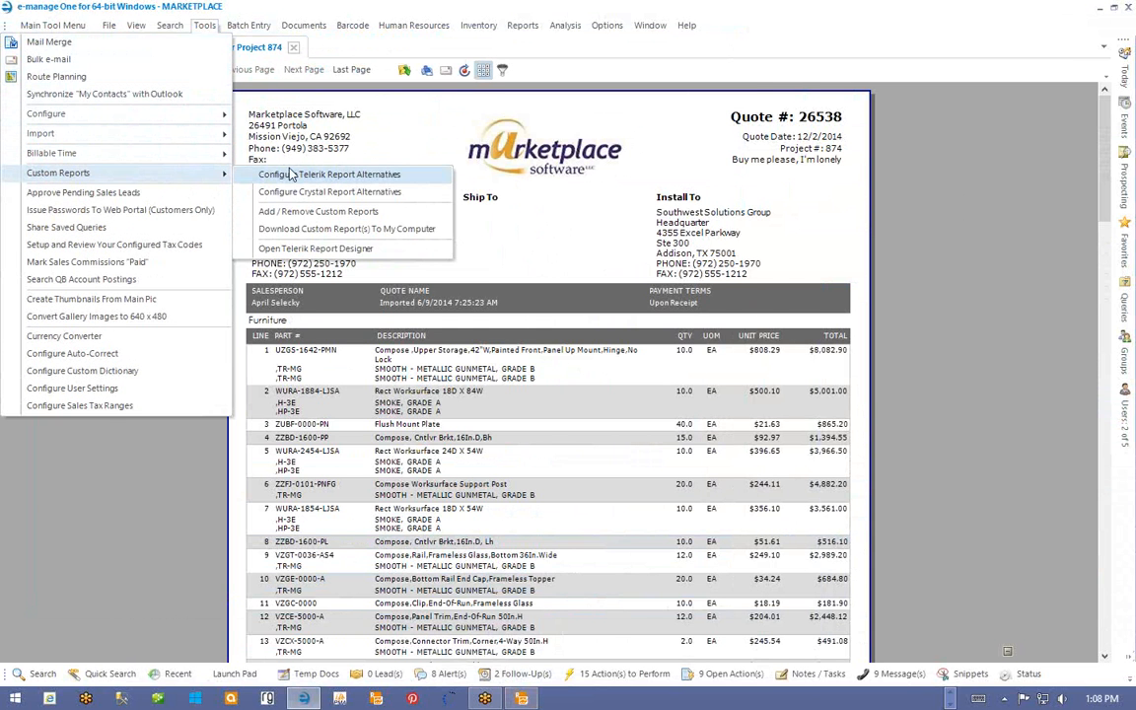
{"action": "left_click", "coordinate": [292, 175]}
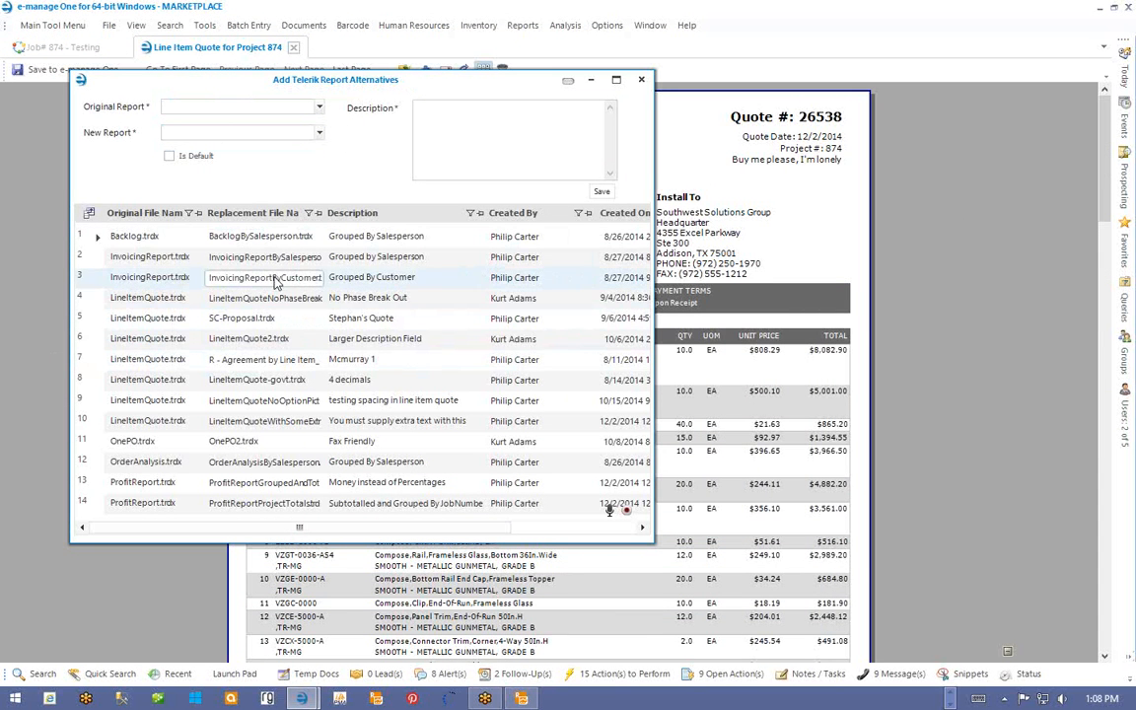
{"action": "left_click", "coordinate": [241, 361]}
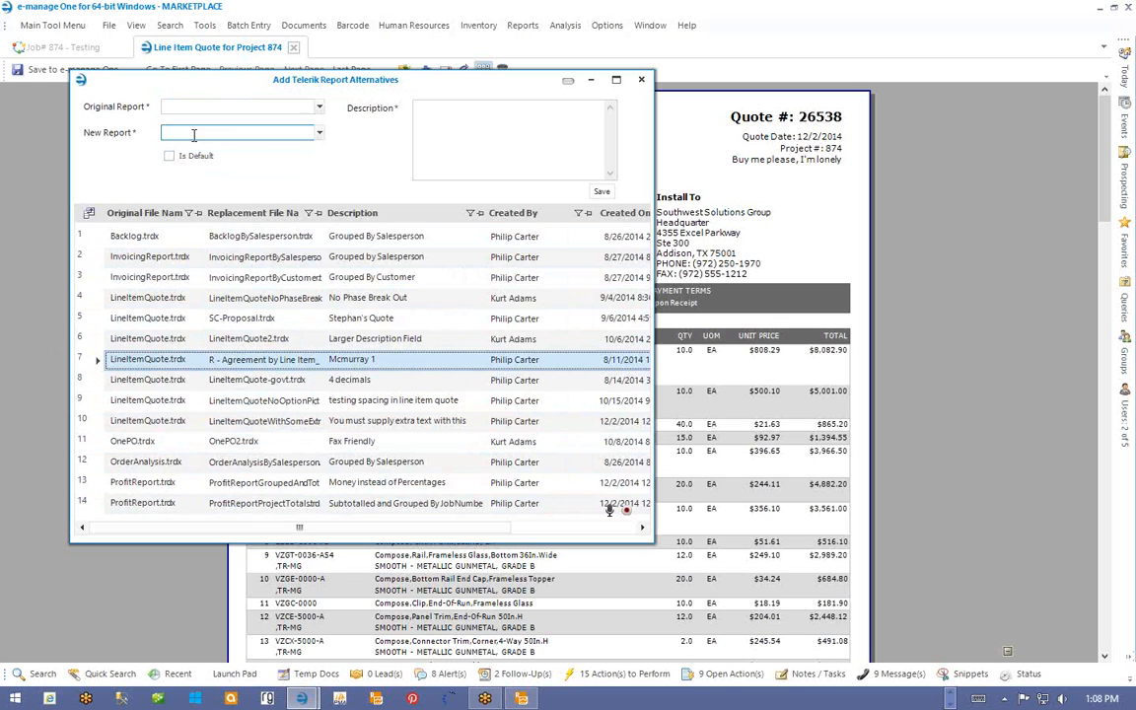
{"action": "left_click", "coordinate": [179, 110]}
{"action": "type", "text": "line"}
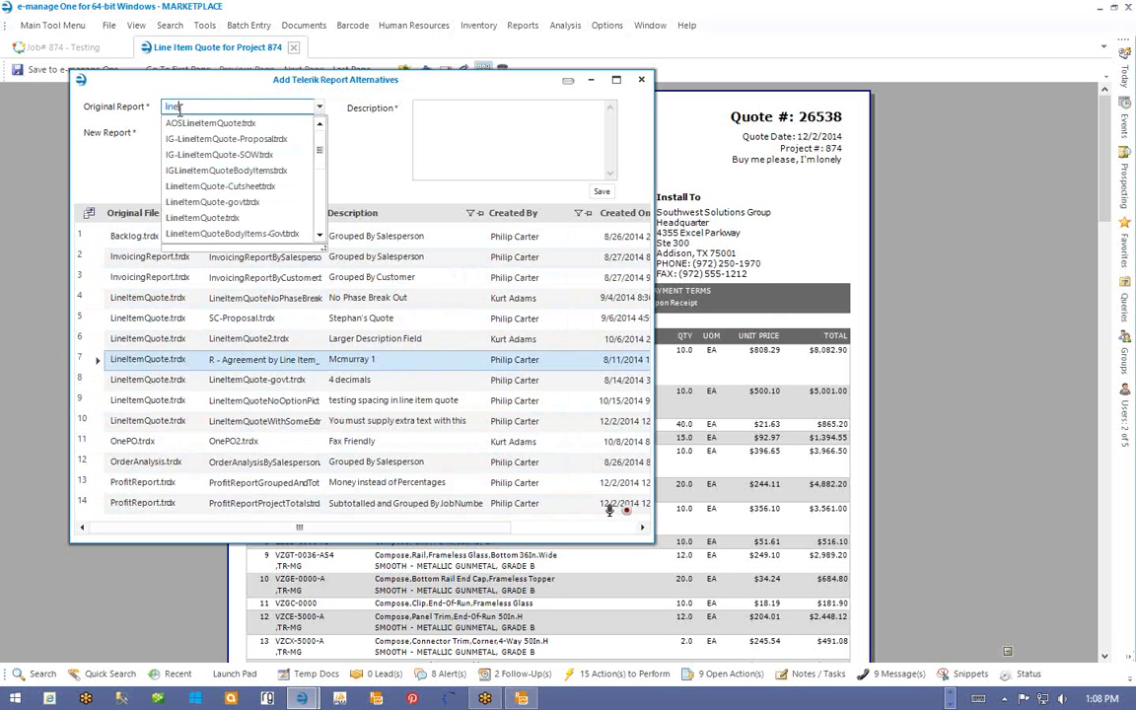
{"action": "type", "text": "itemquote"}
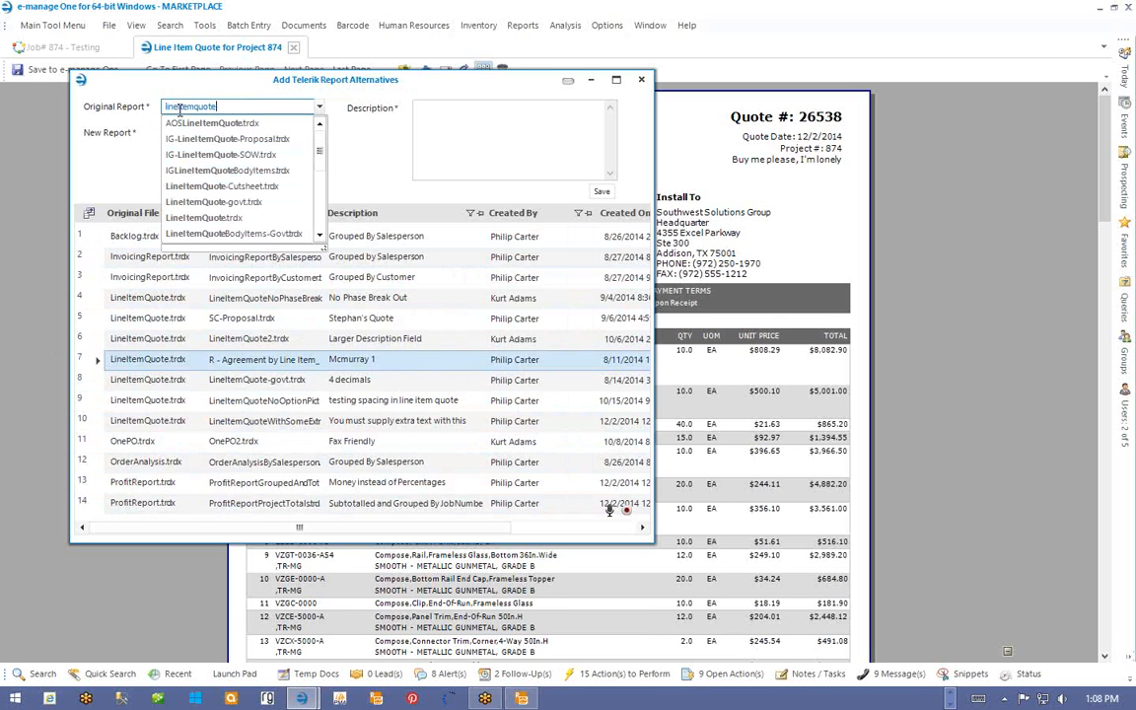
{"action": "left_click", "coordinate": [198, 217]}
- Save ForwardTilt-ProposalWVendor.trdx as its alternative, described 'Percentages for Deposit, etc.'
{"action": "left_click", "coordinate": [197, 135]}
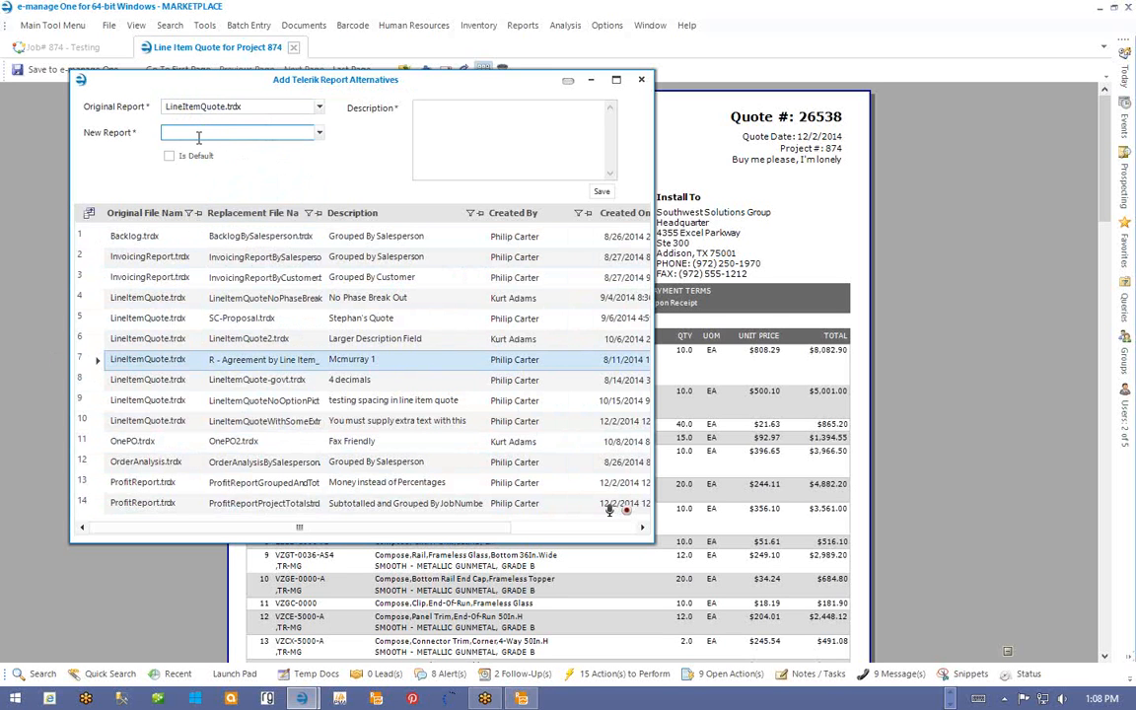
{"action": "type", "text": "for"}
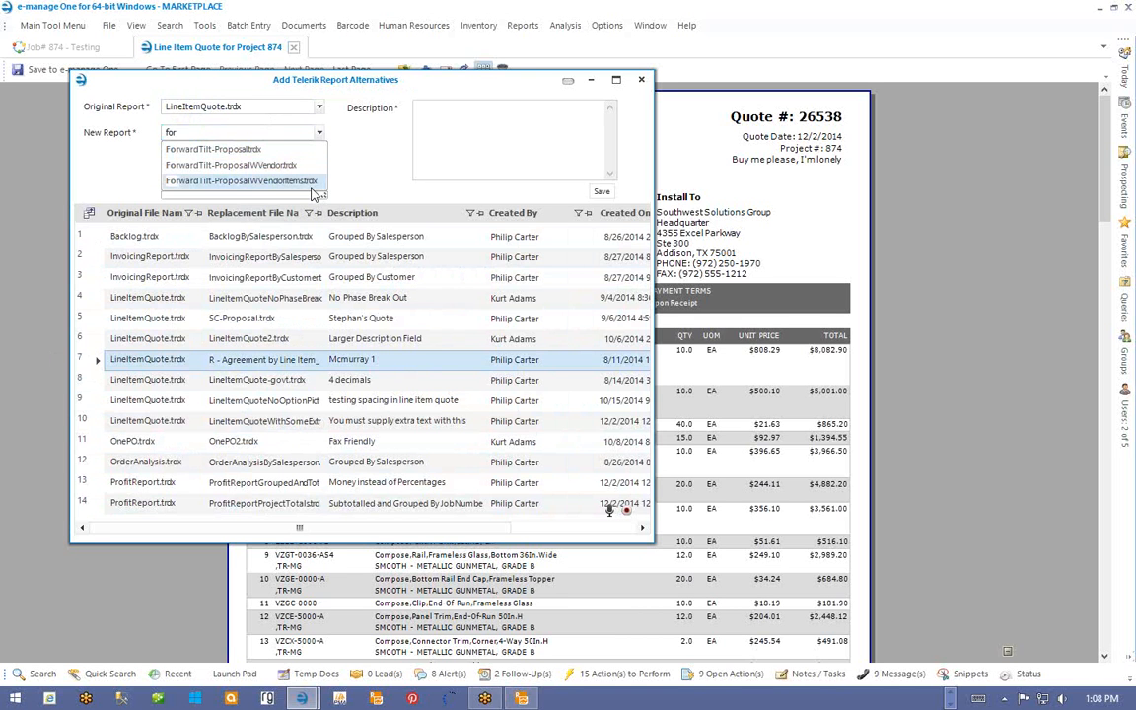
{"action": "left_click", "coordinate": [247, 164]}
{"action": "left_click", "coordinate": [552, 114]}
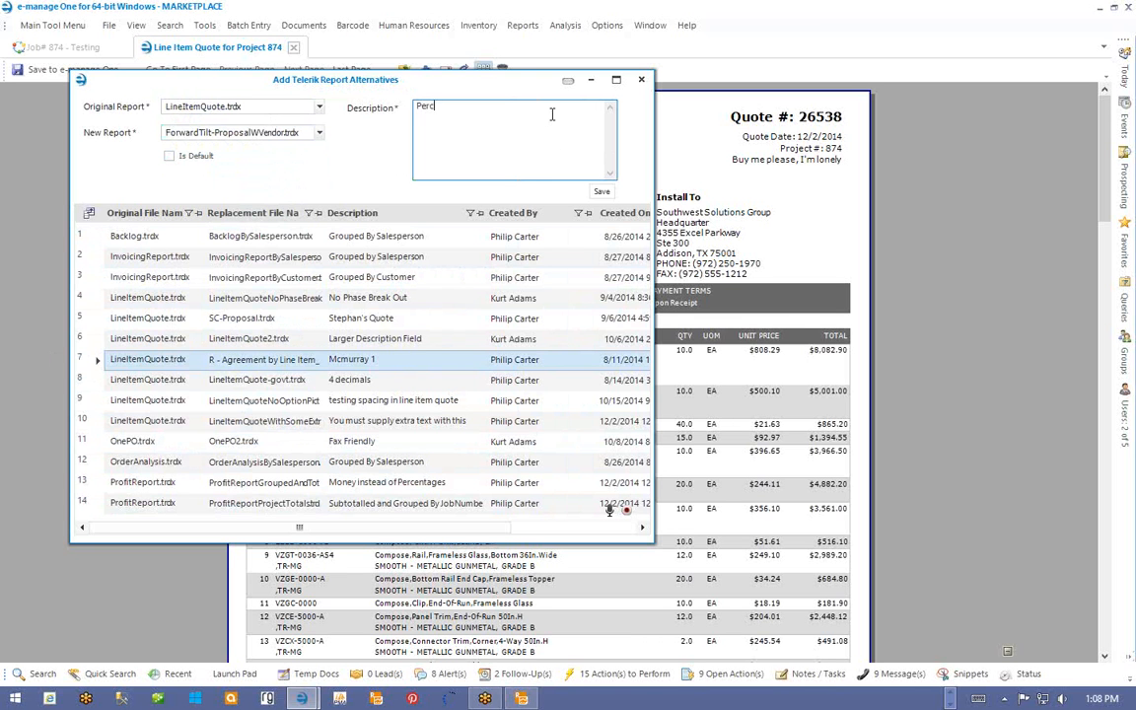
{"action": "type", "text": "Percentages for Deposit, etc."}
{"action": "left_click", "coordinate": [602, 191]}
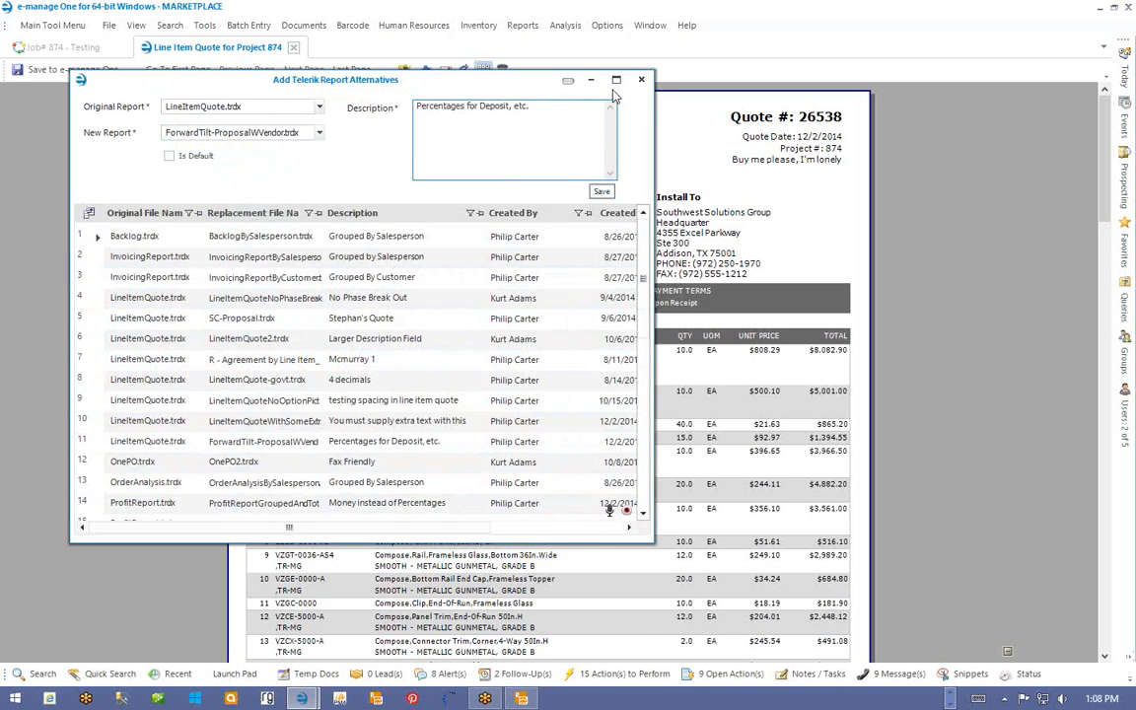
{"action": "left_click", "coordinate": [641, 80]}
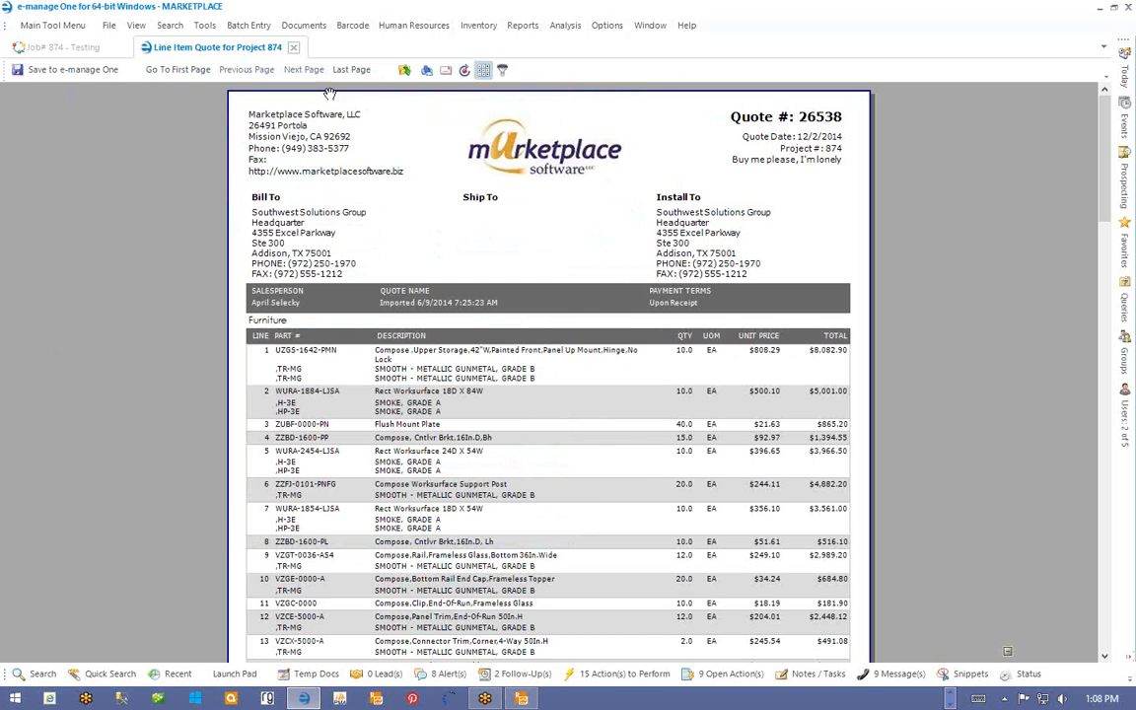
- Print the quote again using the ForwardTilt-ProposalWVendor.trdx alternative
{"action": "left_click", "coordinate": [293, 47]}
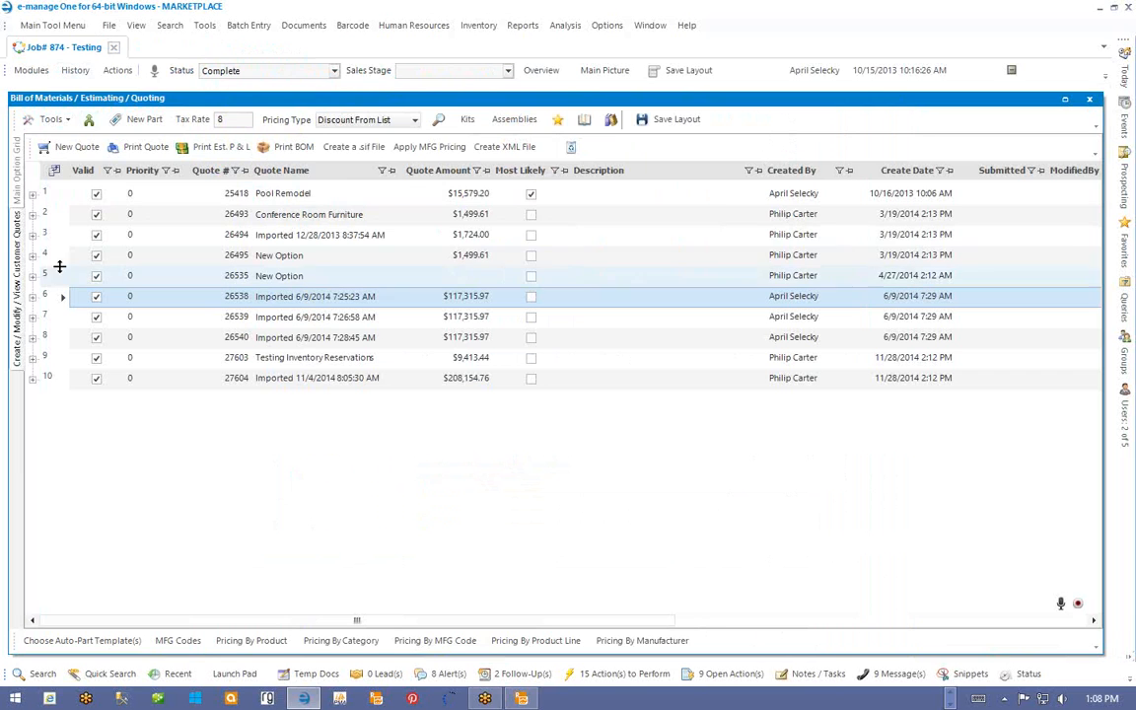
{"action": "left_click", "coordinate": [133, 146]}
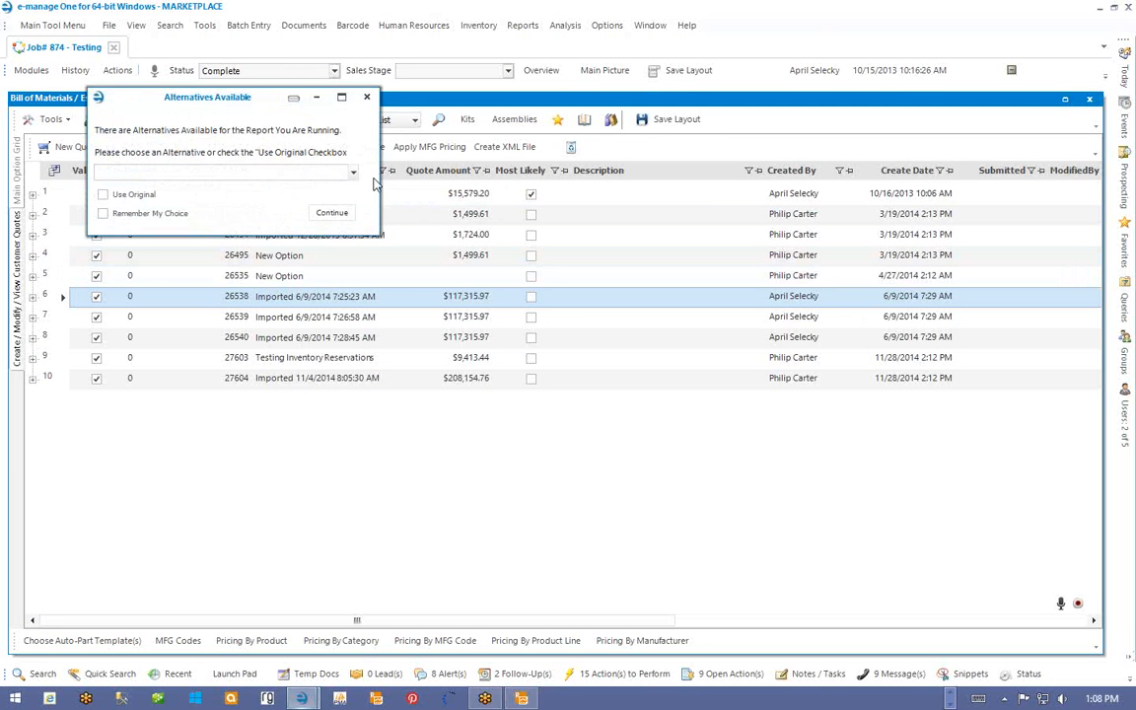
{"action": "left_click", "coordinate": [352, 173]}
{"action": "left_click", "coordinate": [242, 353]}
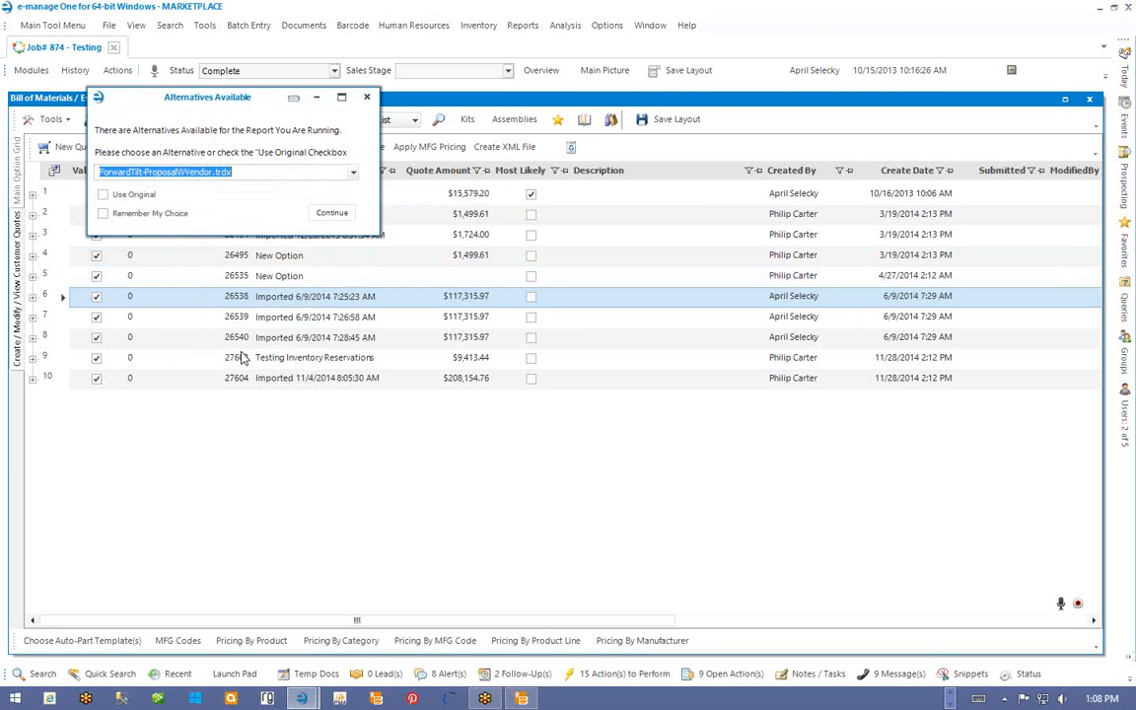
{"action": "left_click", "coordinate": [326, 213]}
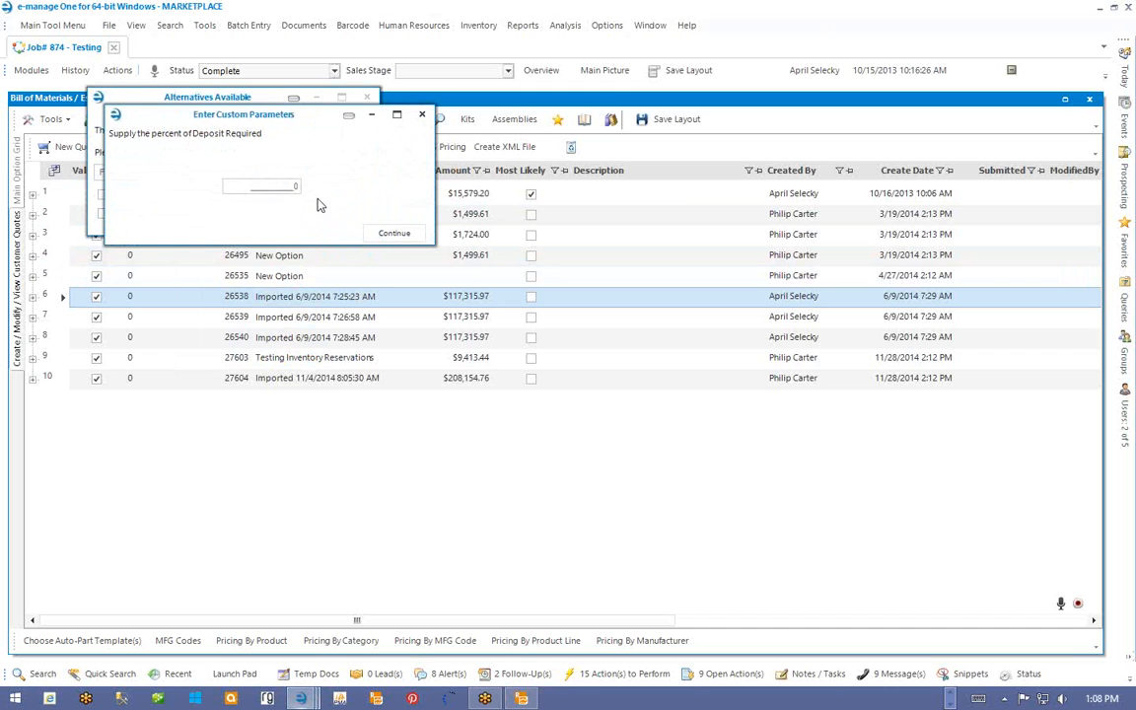
- Dismiss the deposit percent prompt without a value, leaving a missing-parameter message
{"action": "left_click_drag", "start_coordinate": [315, 244], "coordinate": [296, 261]}
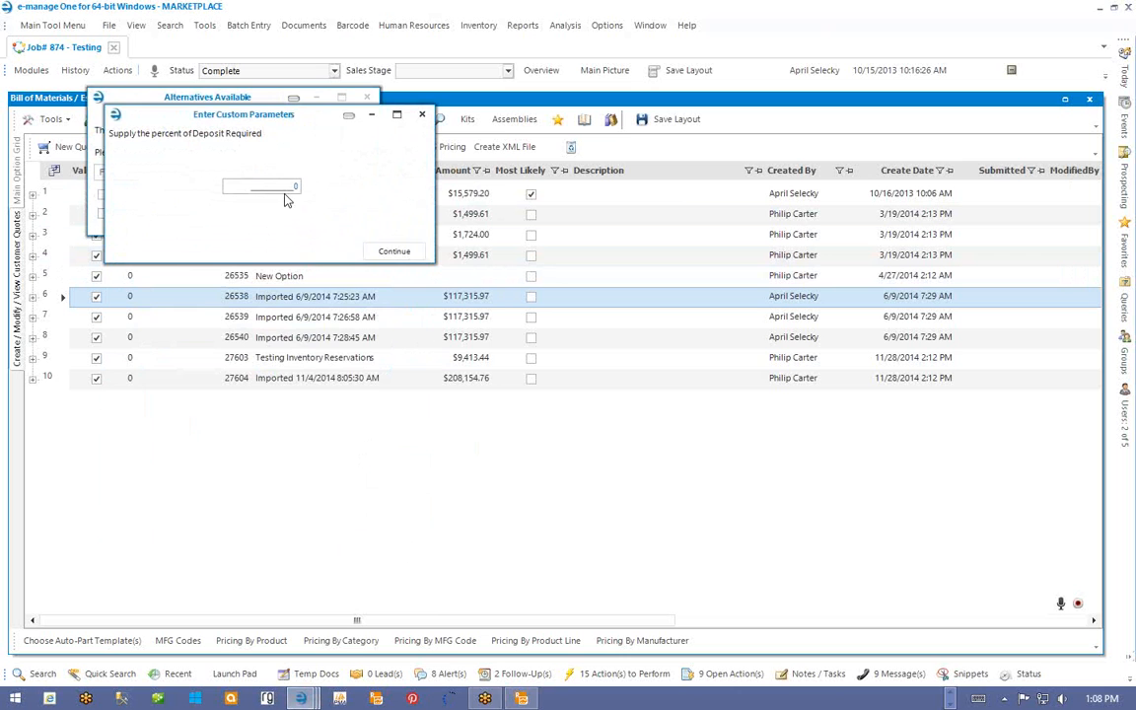
{"action": "left_click_drag", "start_coordinate": [294, 123], "coordinate": [367, 228]}
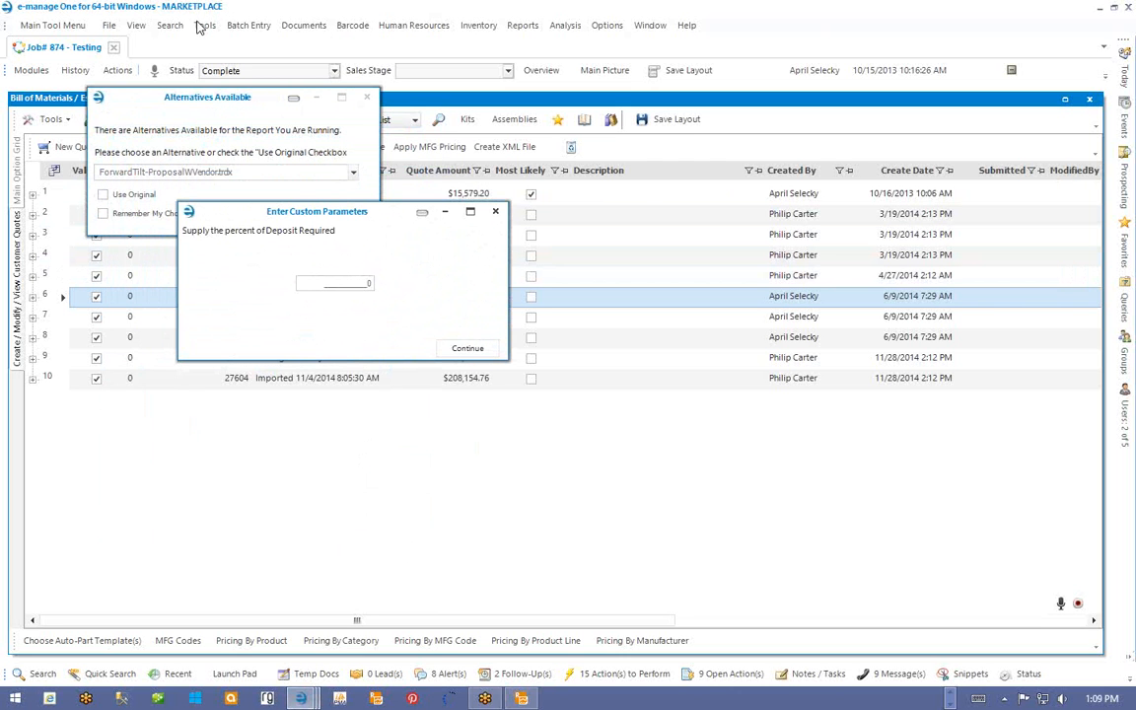
{"action": "left_click", "coordinate": [495, 211]}
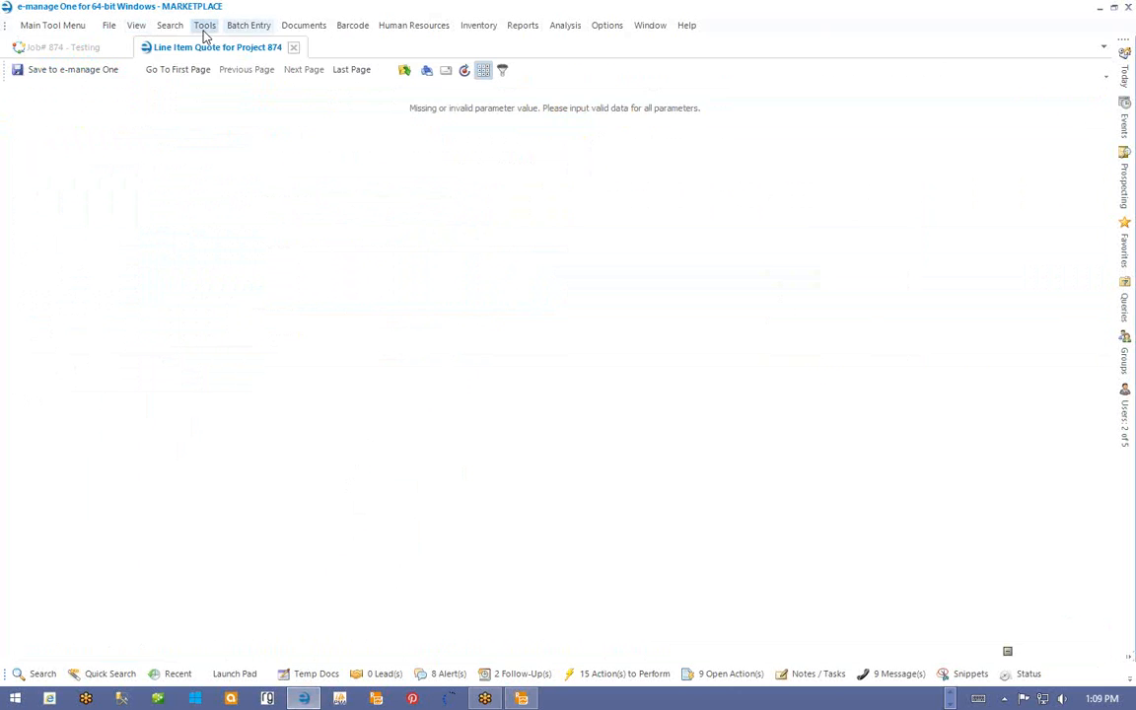
{"action": "left_click", "coordinate": [204, 25]}
{"action": "mouse_move", "coordinate": [203, 173]}
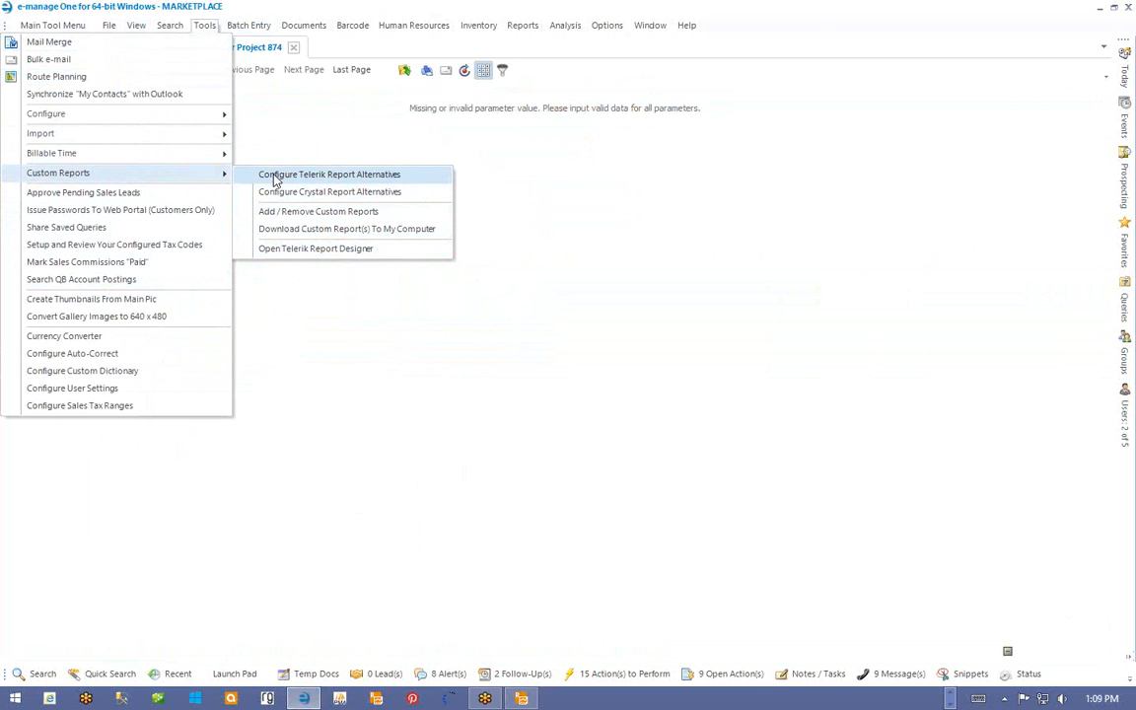
{"action": "left_click", "coordinate": [311, 211]}
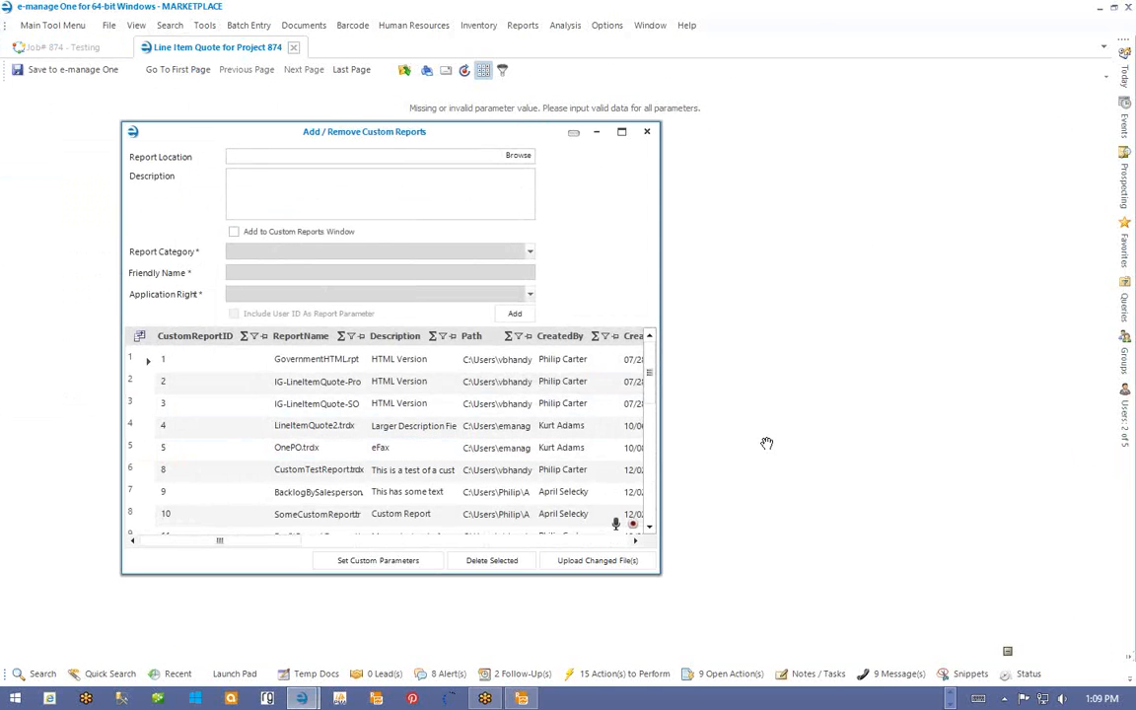
{"action": "left_click_drag", "start_coordinate": [649, 373], "coordinate": [649, 488]}
{"action": "left_click", "coordinate": [141, 359]}
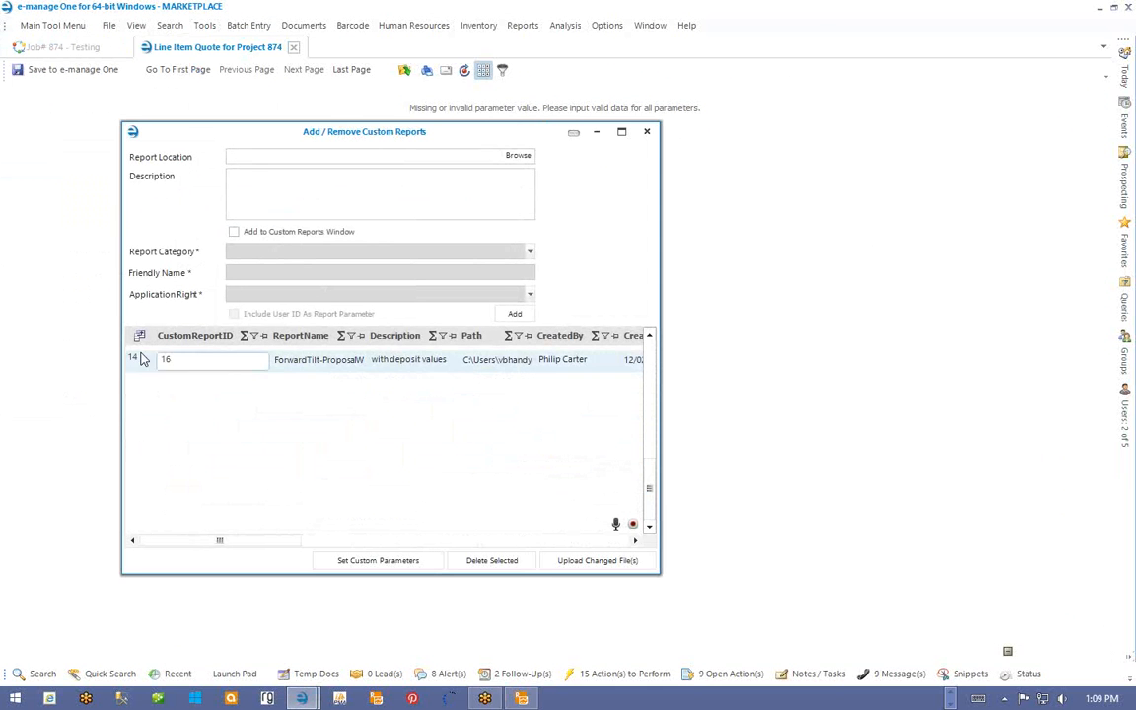
{"action": "left_click", "coordinate": [141, 359]}
{"action": "left_click", "coordinate": [390, 561]}
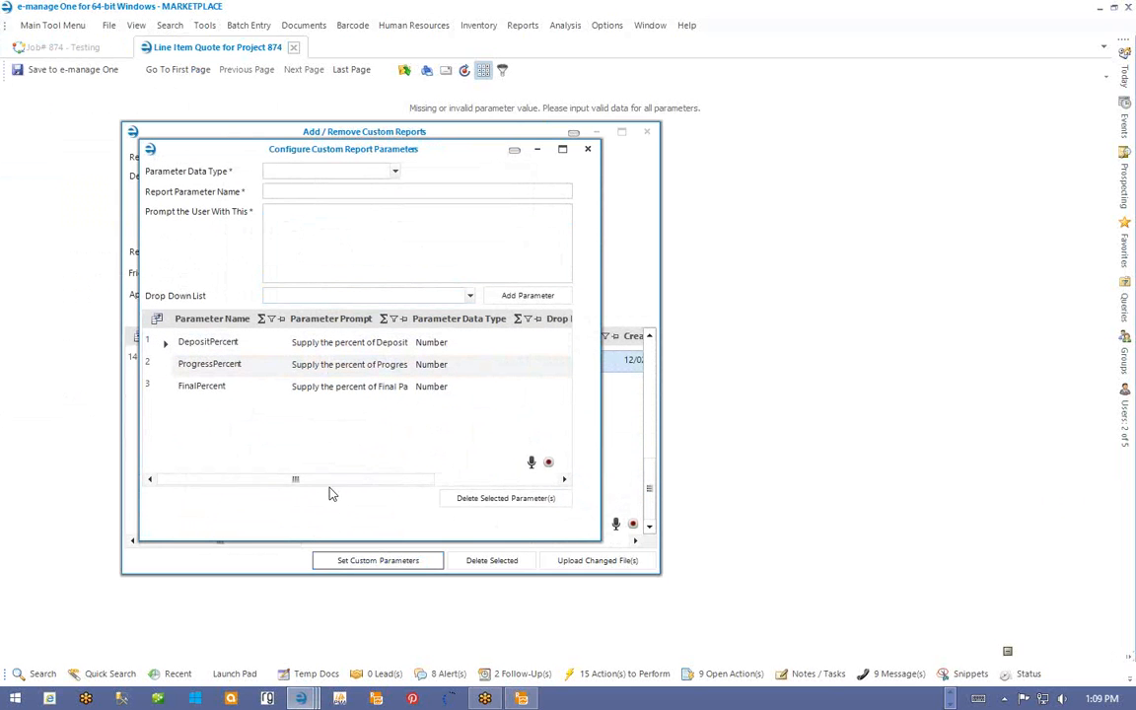
{"action": "left_click_drag", "start_coordinate": [331, 493], "coordinate": [304, 500]}
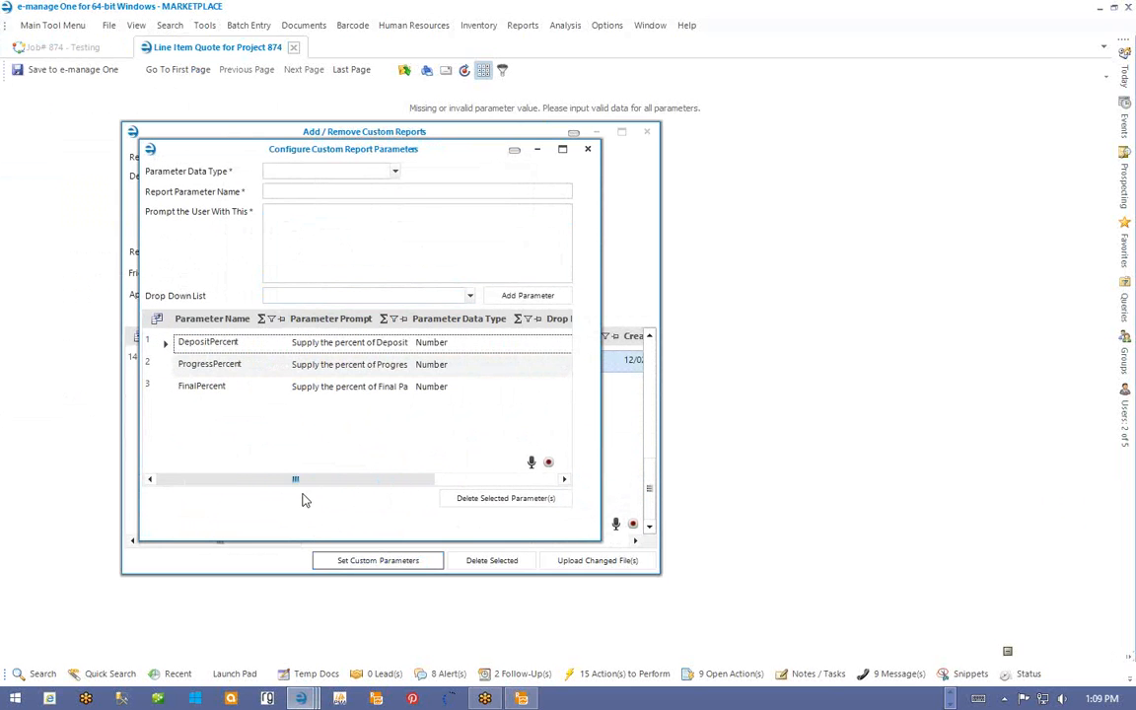
{"action": "left_click", "coordinate": [588, 149]}
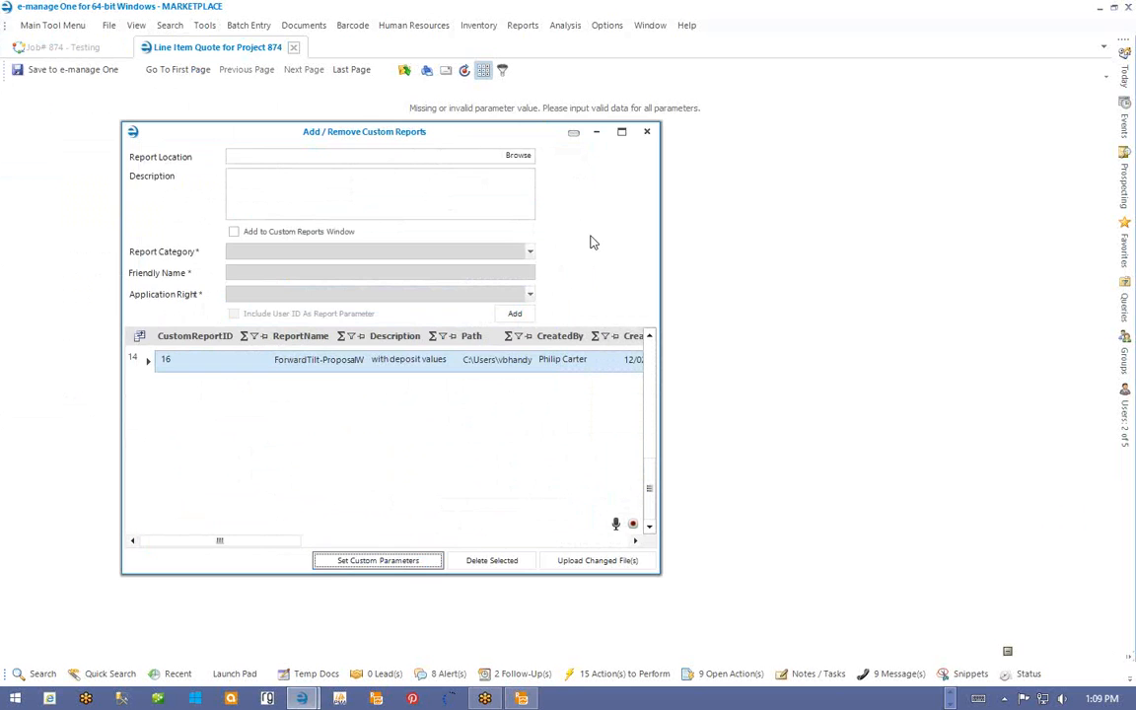
{"action": "left_click", "coordinate": [647, 131]}
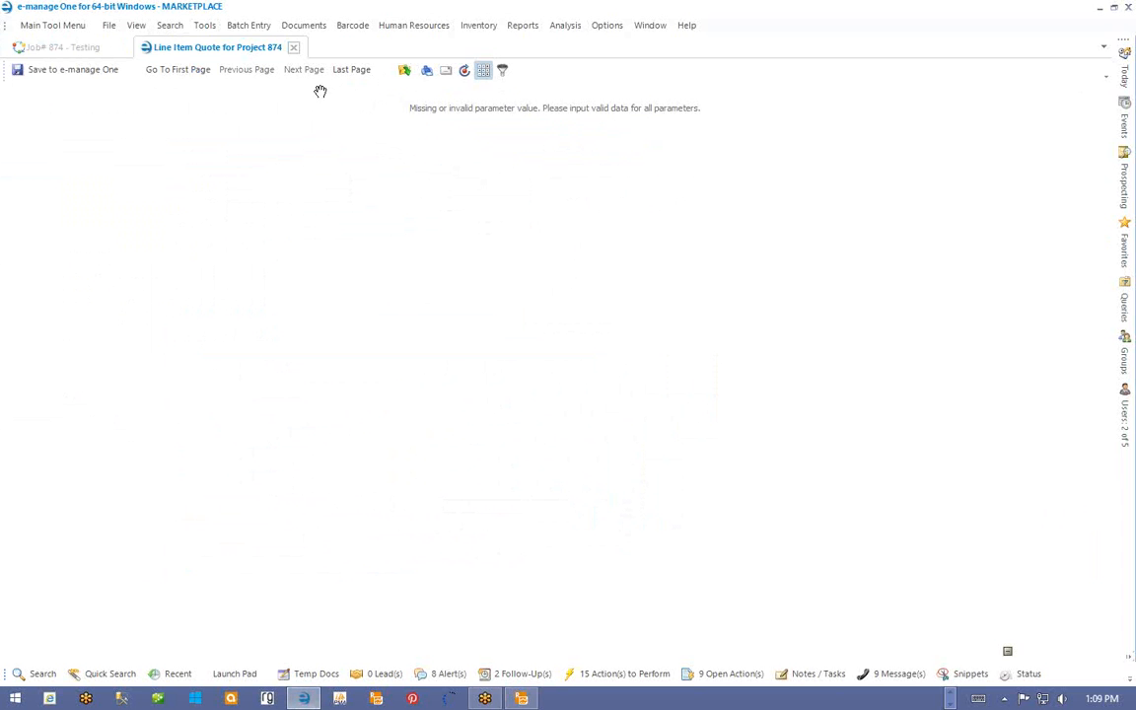
- Reprint the quote with the ForwardTilt-ProposalWVendor.trdx alternative
{"action": "left_click", "coordinate": [294, 47]}
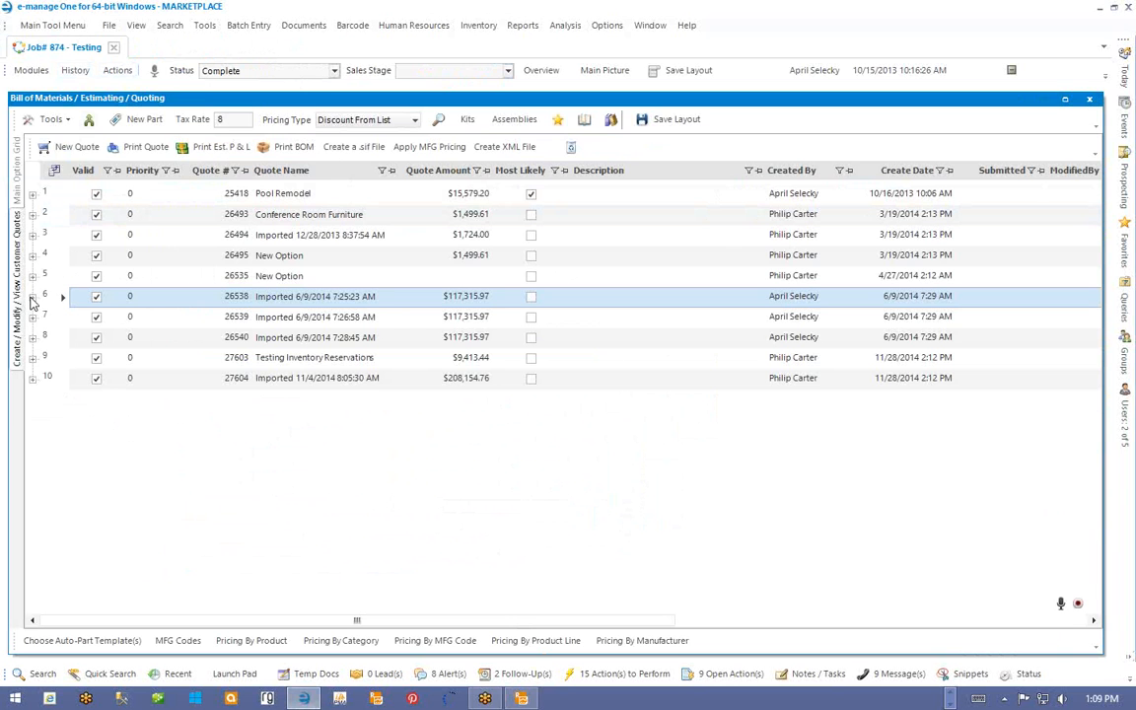
{"action": "left_click", "coordinate": [146, 147]}
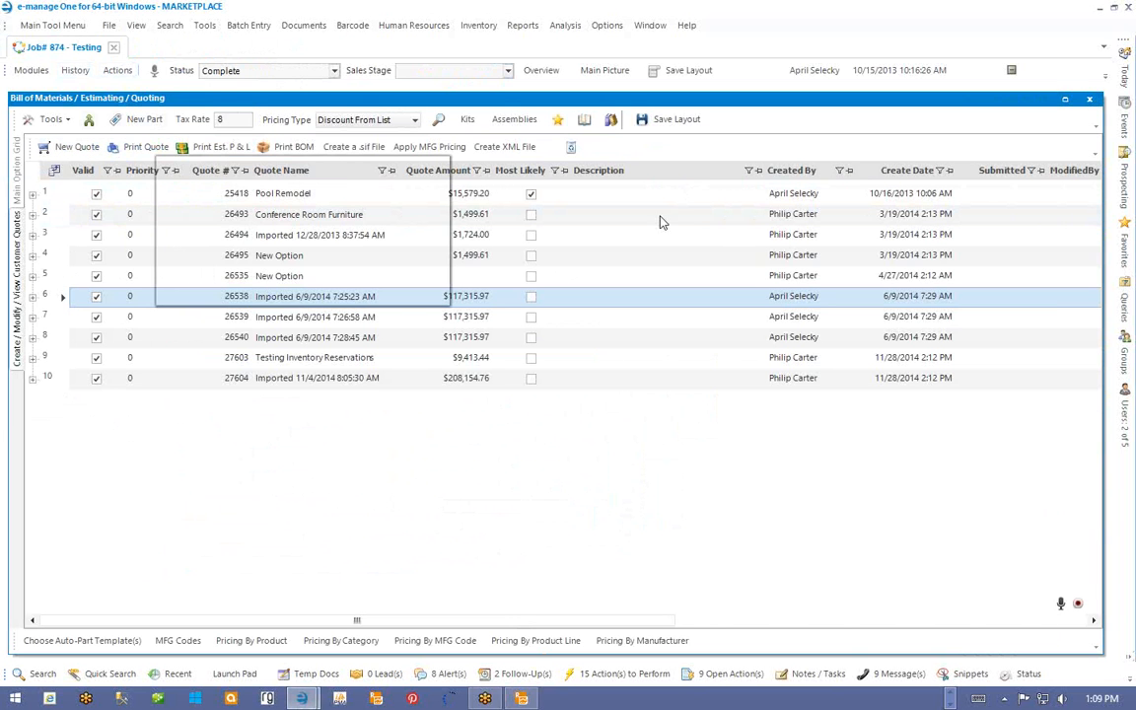
{"action": "left_click", "coordinate": [420, 243]}
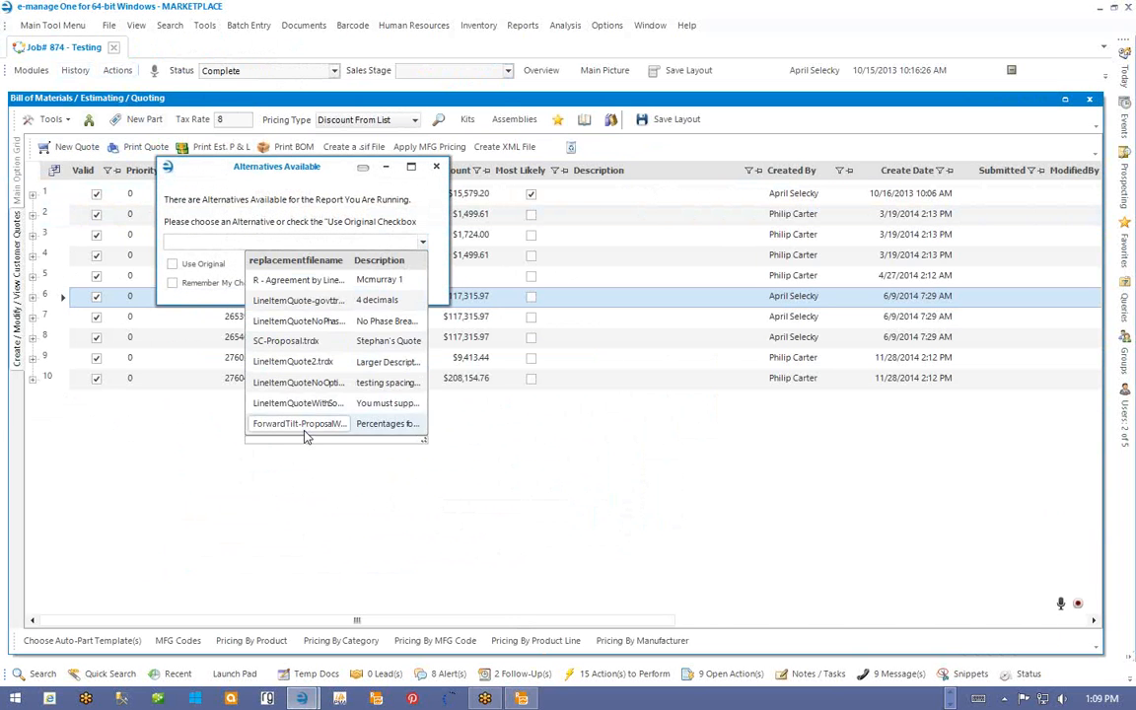
{"action": "left_click", "coordinate": [274, 384]}
{"action": "left_click", "coordinate": [400, 283]}
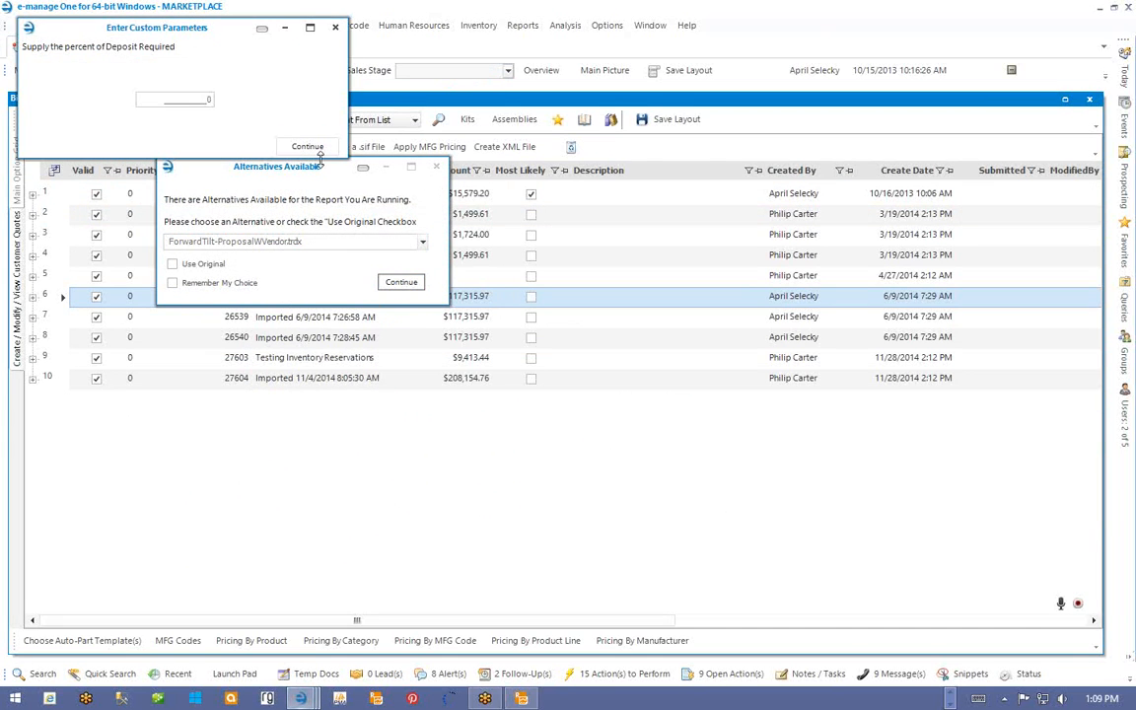
- Enter 50 as the deposit percent and run the report
{"action": "left_click_drag", "start_coordinate": [366, 216], "coordinate": [391, 221]}
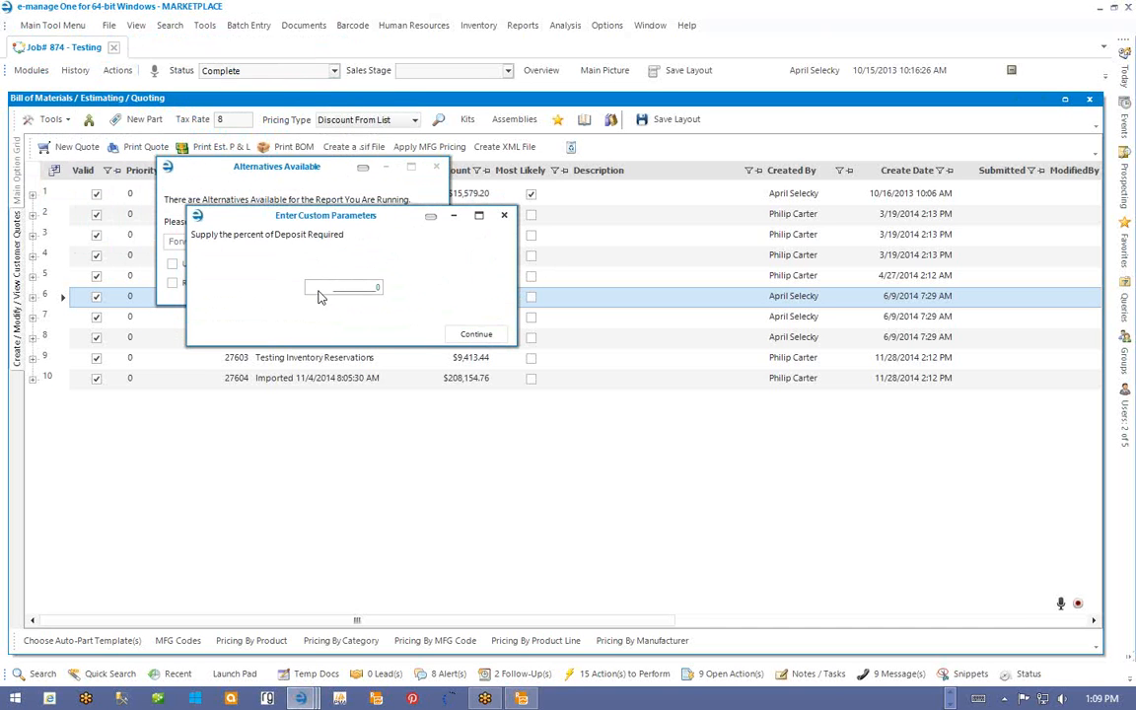
{"action": "left_click", "coordinate": [346, 287]}
{"action": "left_click_drag", "start_coordinate": [338, 287], "coordinate": [446, 286]}
{"action": "type", "text": "50"}
{"action": "left_click", "coordinate": [481, 337]}
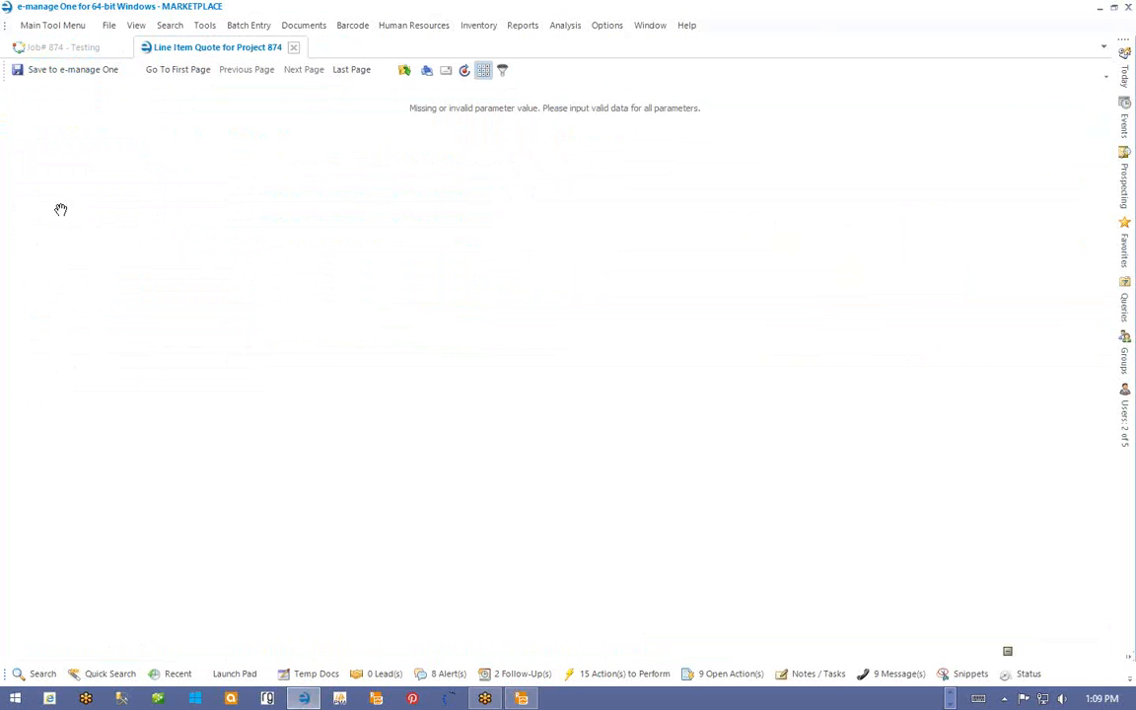
- Close the failed Line Item Quote tab and scroll job 874's quotes grid right and back
{"action": "left_click", "coordinate": [294, 49]}
{"action": "left_click", "coordinate": [294, 48]}
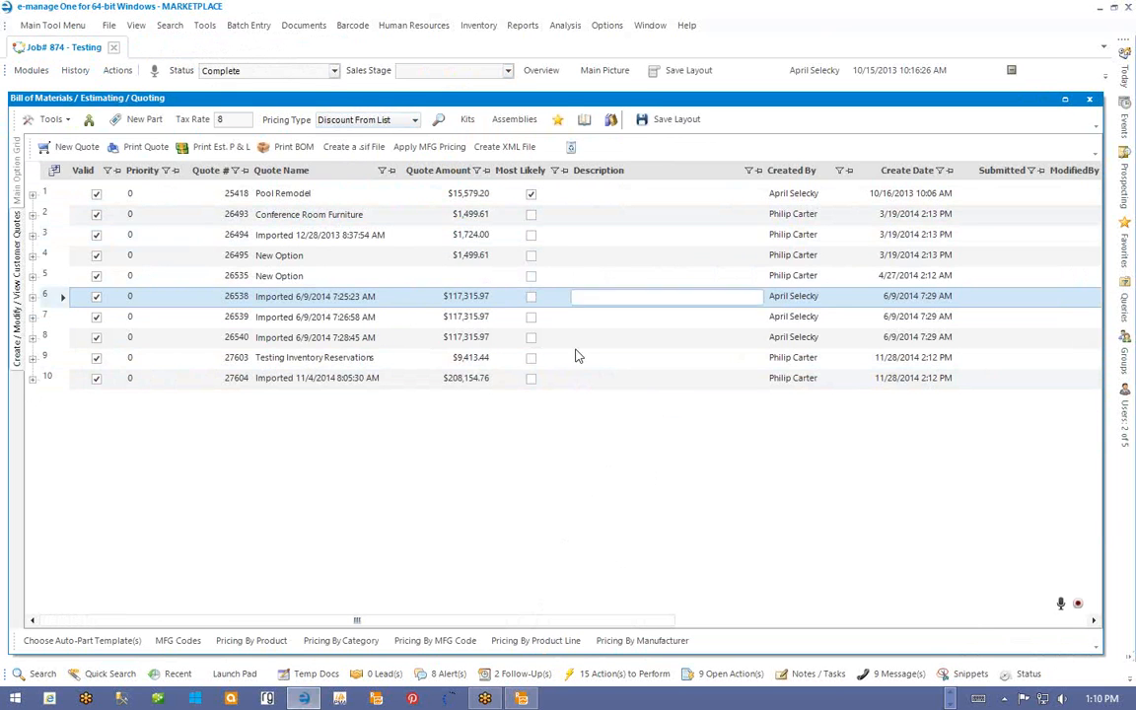
{"action": "left_click_drag", "start_coordinate": [355, 620], "coordinate": [505, 678]}
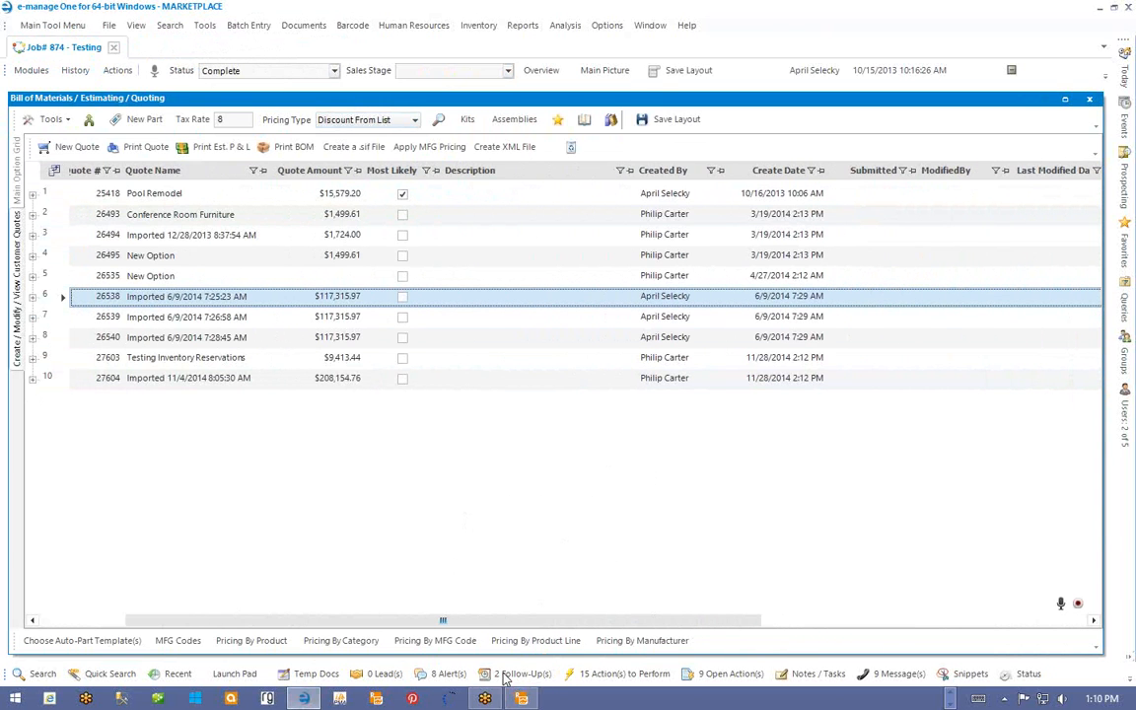
{"action": "left_click_drag", "start_coordinate": [455, 619], "coordinate": [368, 620]}
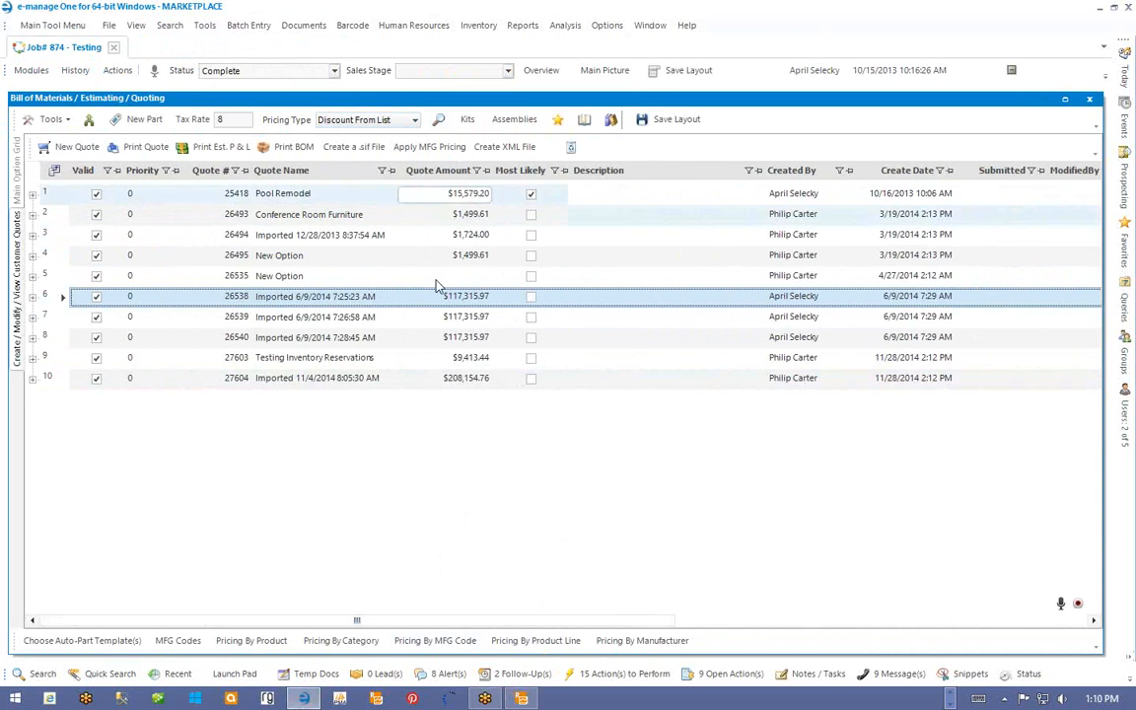
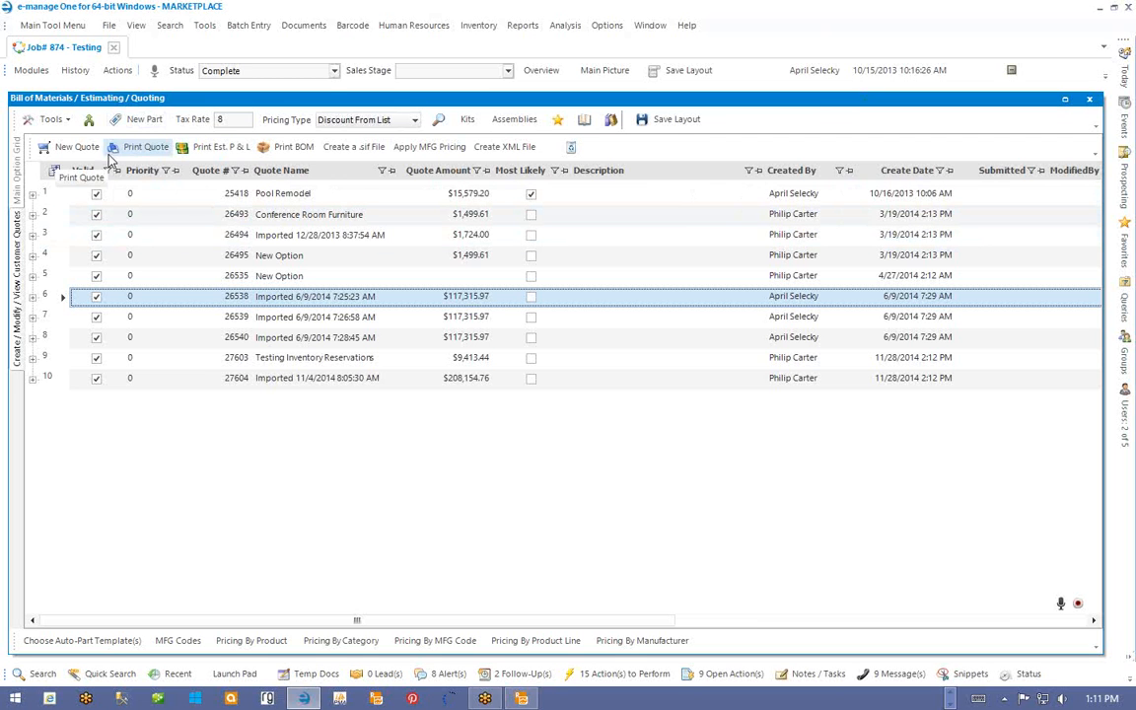
- Print quote 26538 using the SC-Proposal.trdx alternative report
{"action": "left_click", "coordinate": [136, 148]}
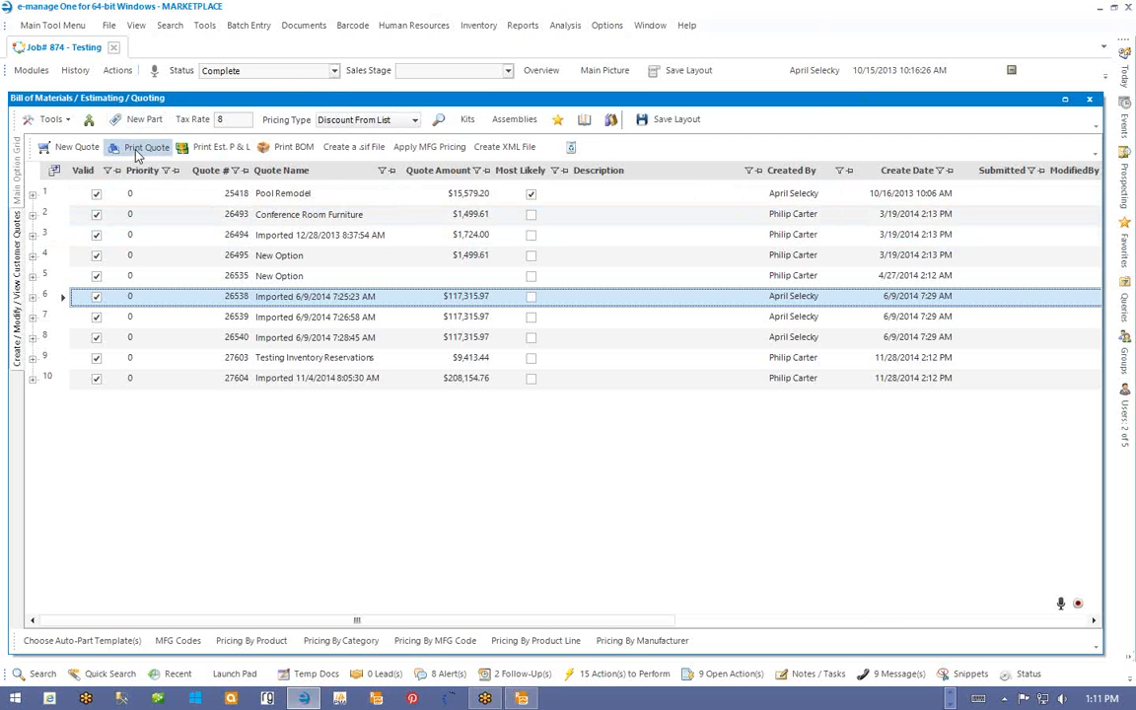
{"action": "left_click", "coordinate": [301, 119]}
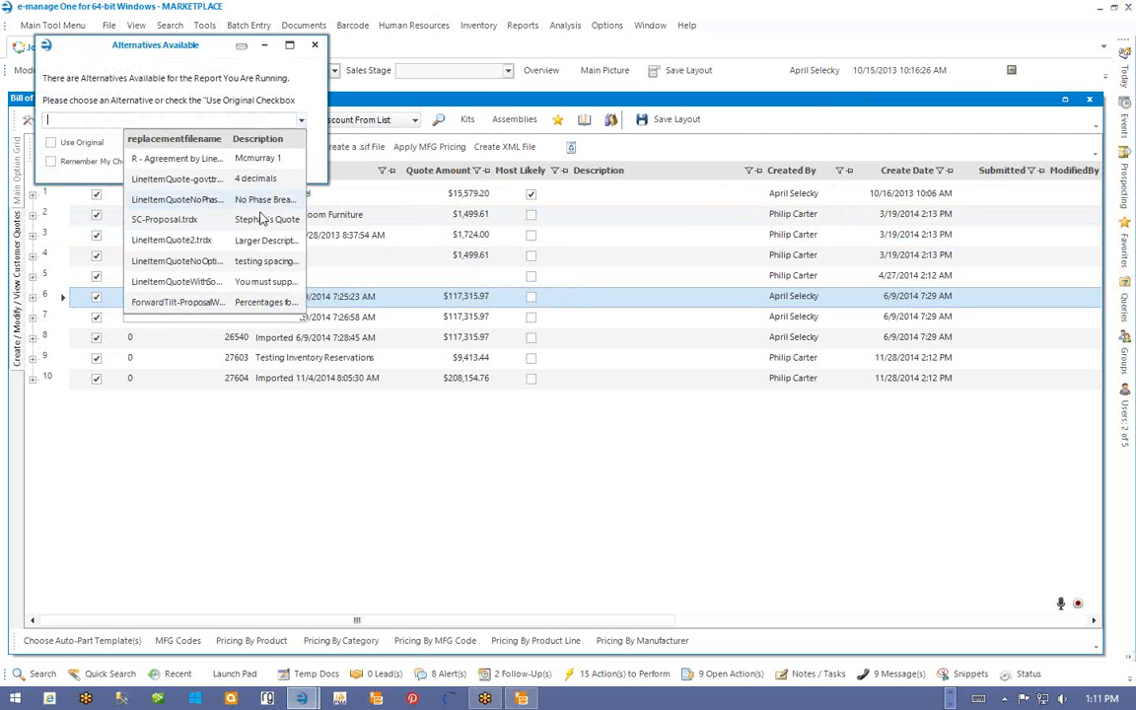
{"action": "left_click", "coordinate": [146, 221]}
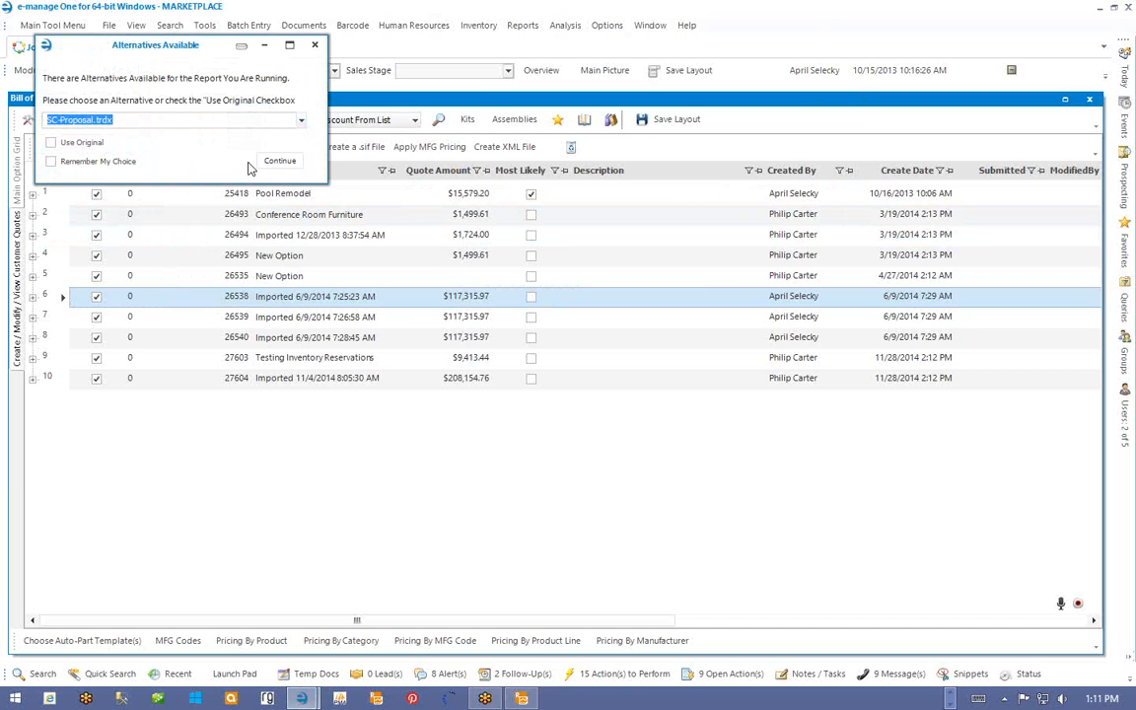
{"action": "left_click", "coordinate": [266, 163]}
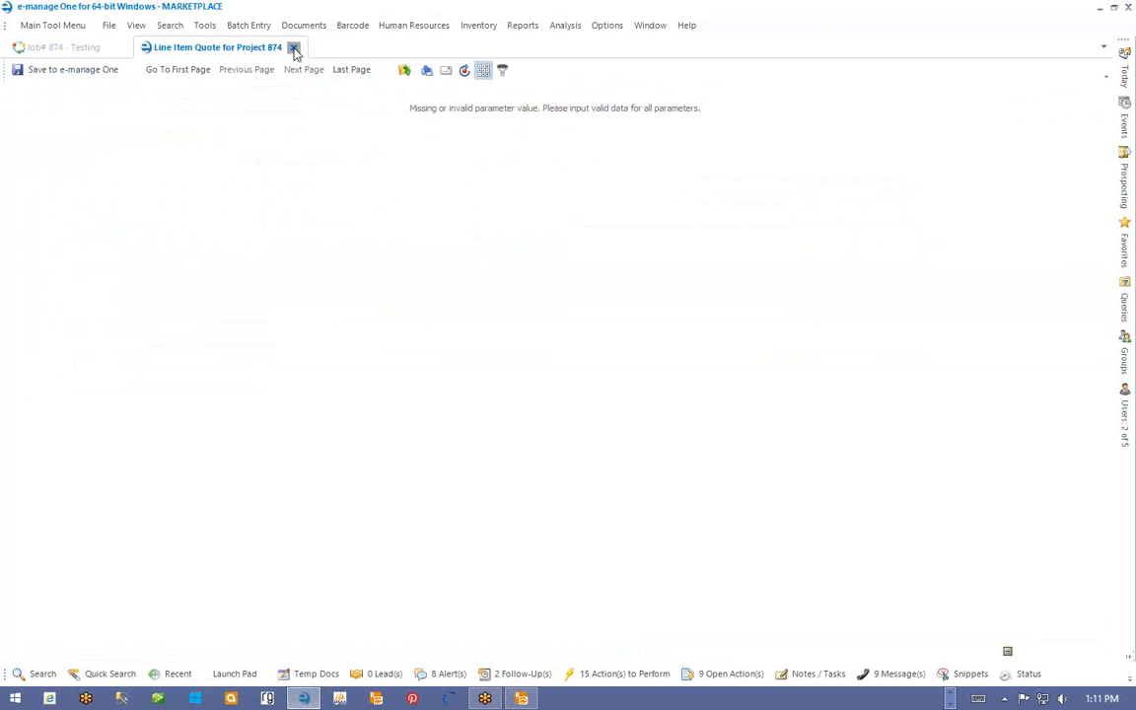
- Set the report's Market Type parameter to Shelving
{"action": "left_click", "coordinate": [504, 74]}
{"action": "left_click", "coordinate": [233, 103]}
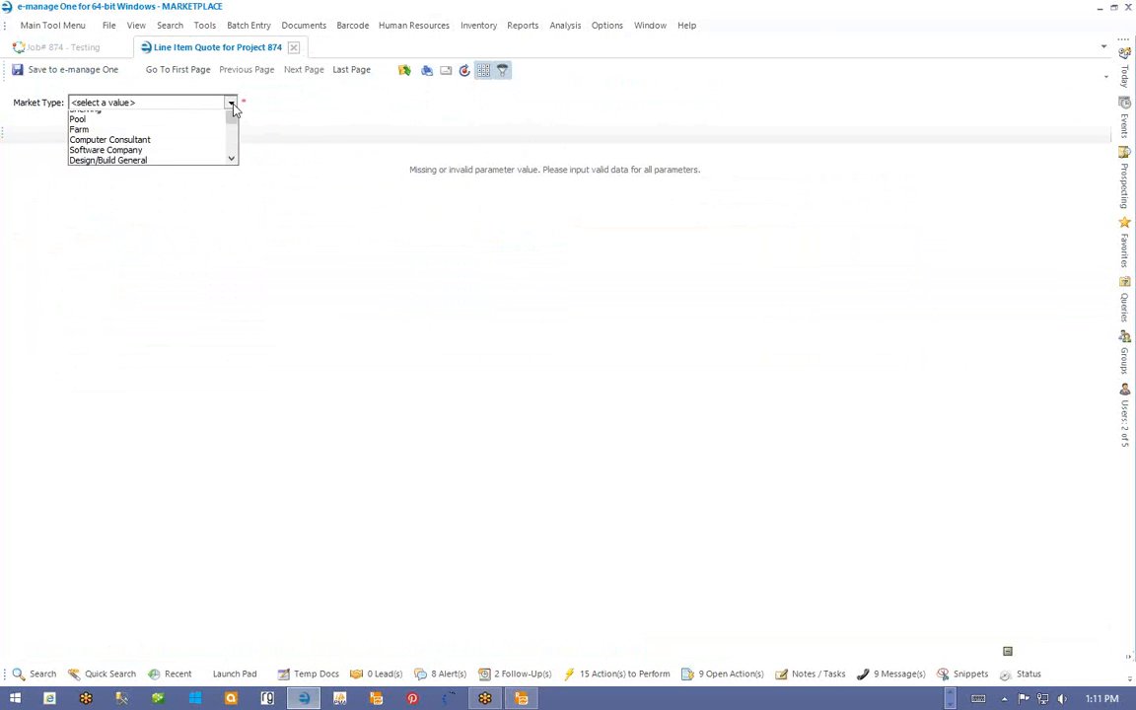
{"action": "left_click", "coordinate": [155, 137]}
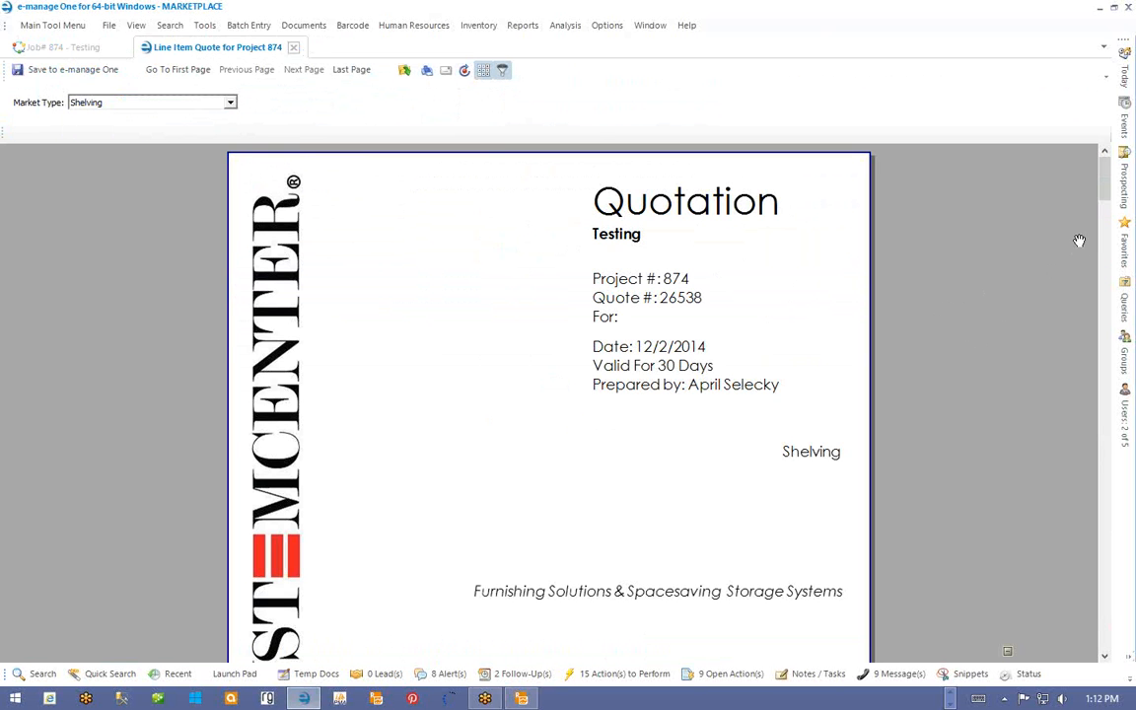
- Review the generated proposal preview, including the $126,701.26 grand total, then return to the top
{"action": "left_click_drag", "start_coordinate": [1106, 178], "coordinate": [1095, 390]}
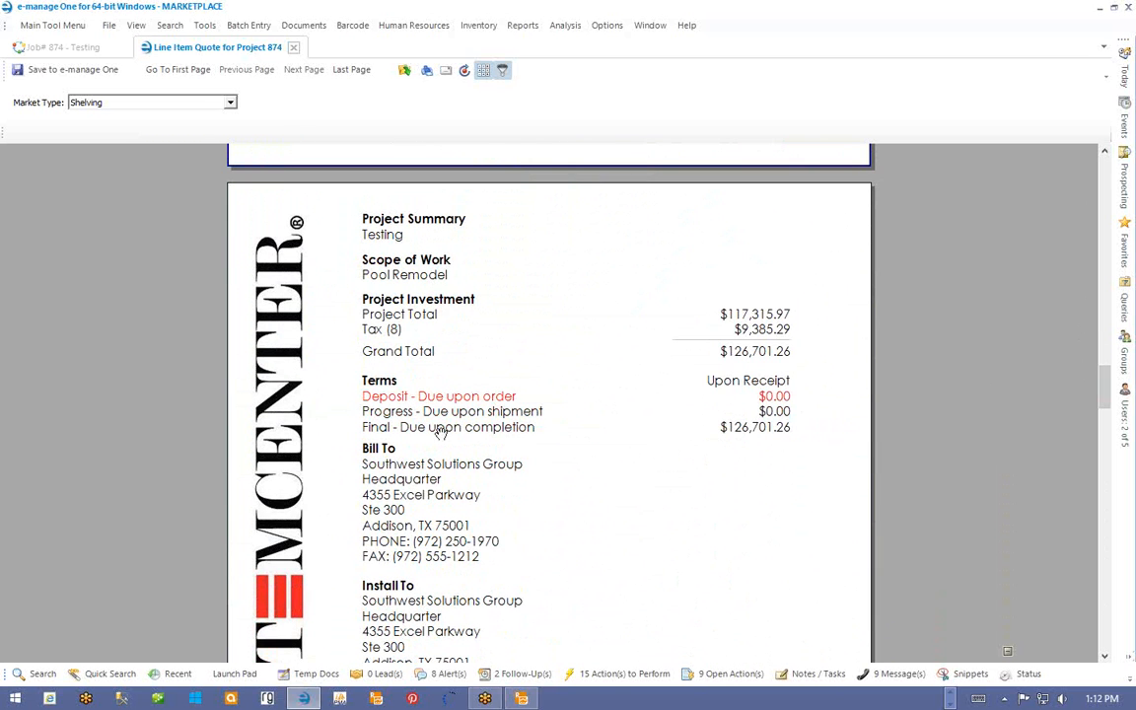
{"action": "left_click", "coordinate": [821, 424]}
{"action": "scroll", "coordinate": [822, 424], "scroll_direction": "down", "scroll_amount": 5}
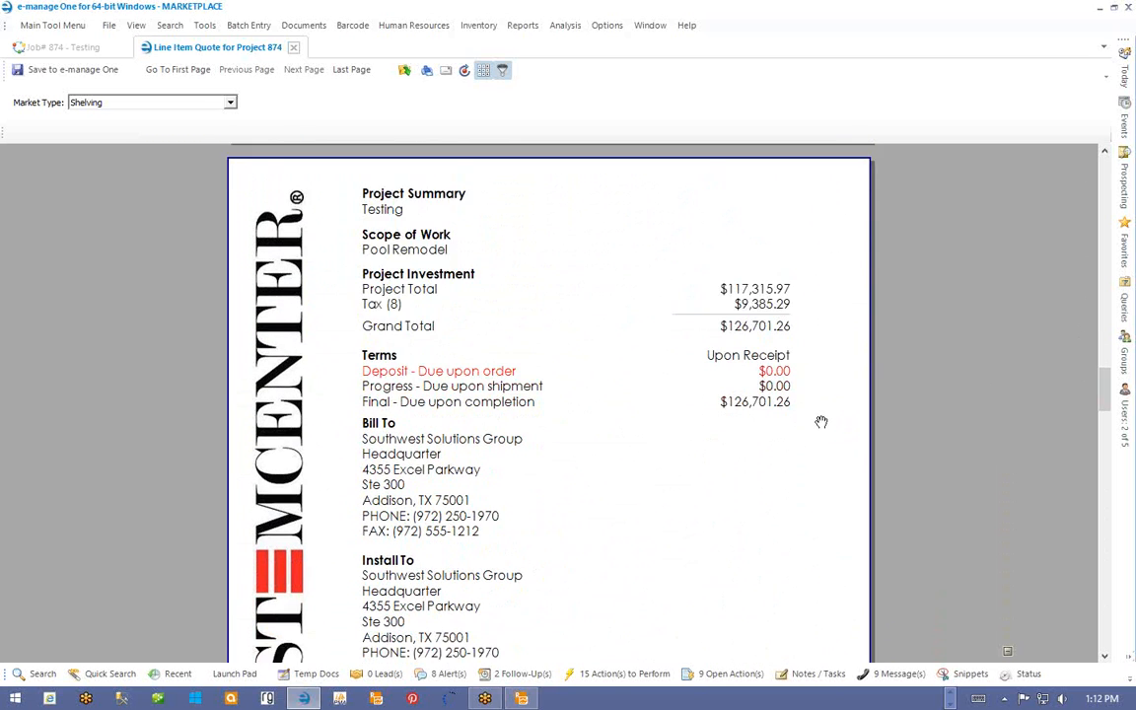
{"action": "scroll", "coordinate": [822, 422], "scroll_direction": "down", "scroll_amount": 4}
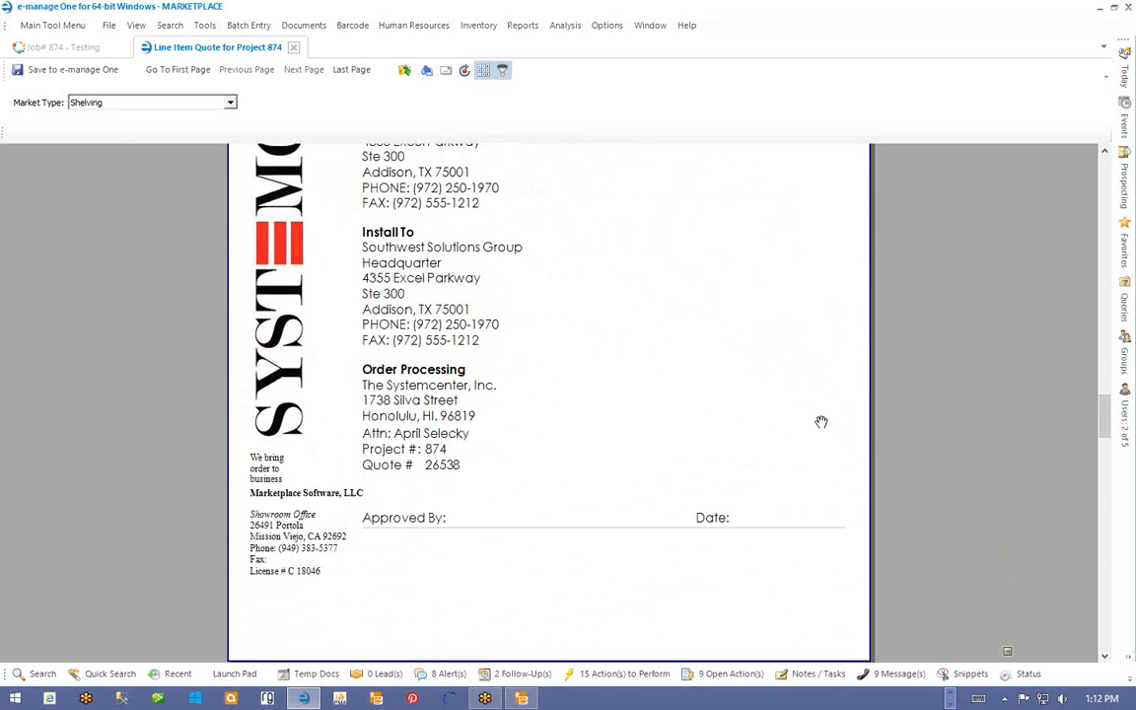
{"action": "scroll", "coordinate": [821, 422], "scroll_direction": "up", "scroll_amount": 6}
{"action": "scroll", "coordinate": [821, 422], "scroll_direction": "up", "scroll_amount": 2}
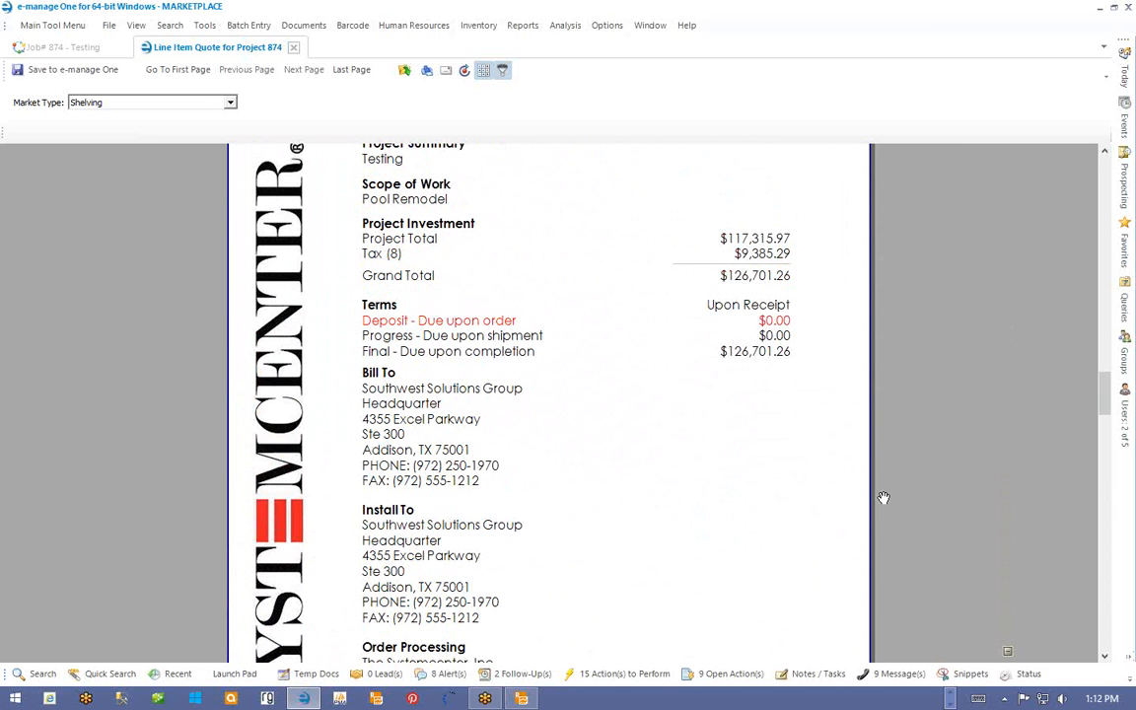
{"action": "scroll", "coordinate": [883, 498], "scroll_direction": "down", "scroll_amount": 10}
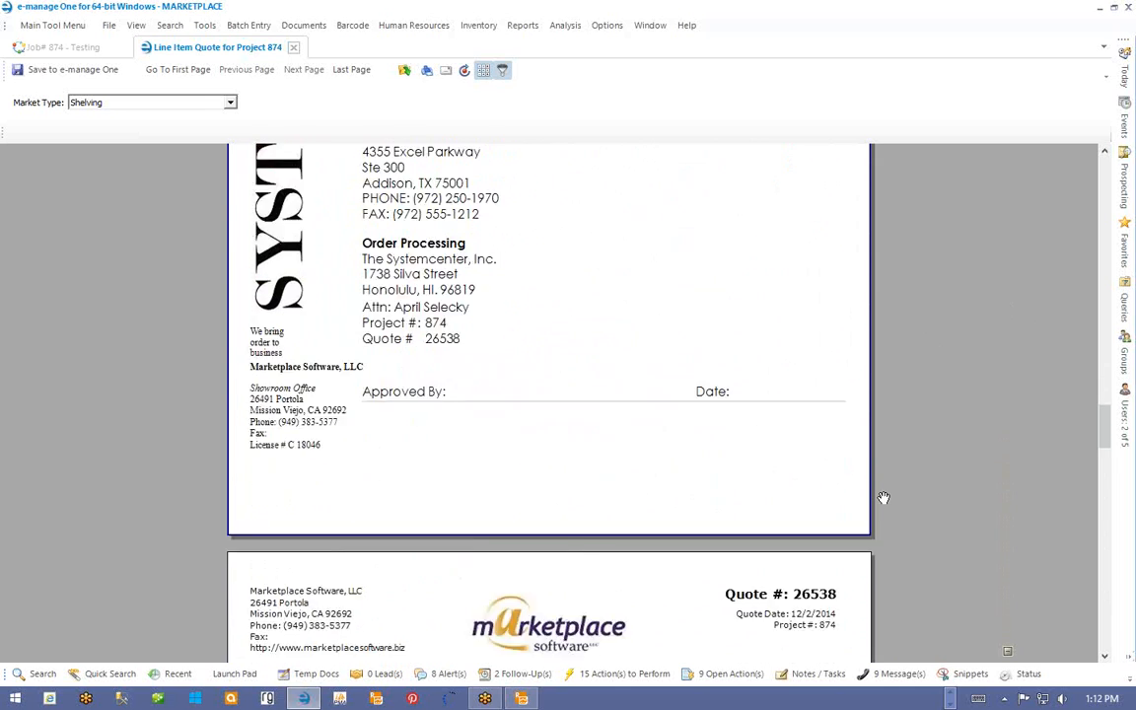
{"action": "scroll", "coordinate": [884, 498], "scroll_direction": "down", "scroll_amount": 2}
{"action": "scroll", "coordinate": [883, 498], "scroll_direction": "up", "scroll_amount": 8}
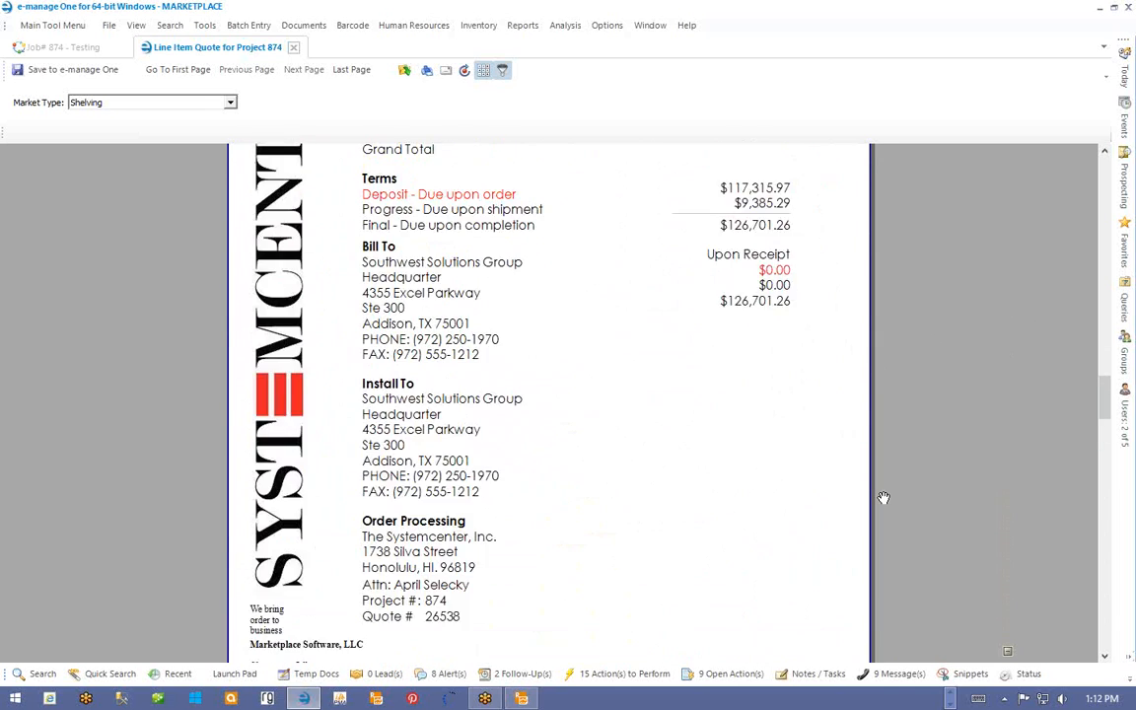
{"action": "scroll", "coordinate": [884, 498], "scroll_direction": "up", "scroll_amount": 12}
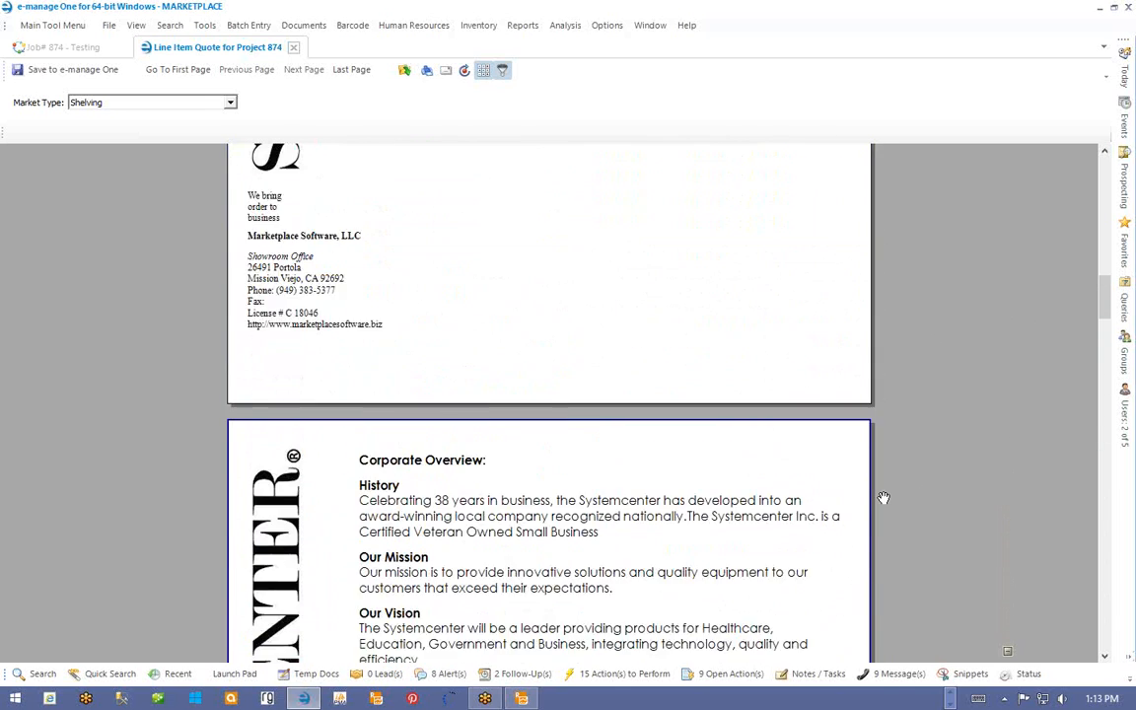
{"action": "scroll", "coordinate": [883, 498], "scroll_direction": "up", "scroll_amount": 12}
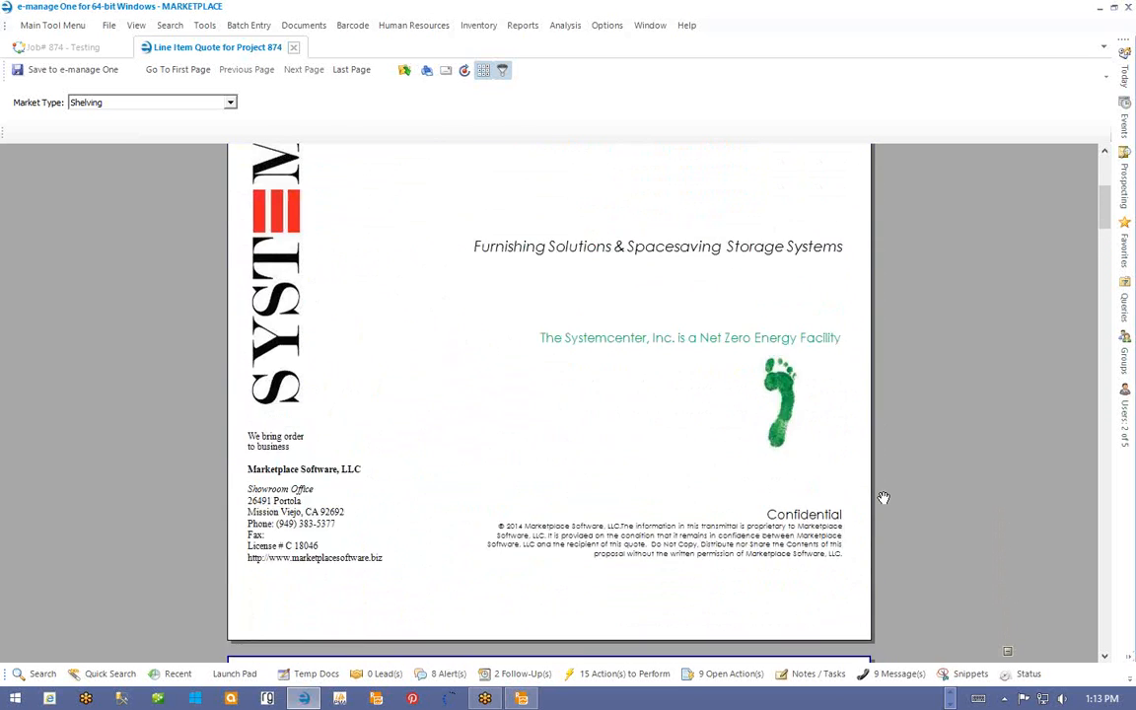
{"action": "scroll", "coordinate": [884, 498], "scroll_direction": "up", "scroll_amount": 2}
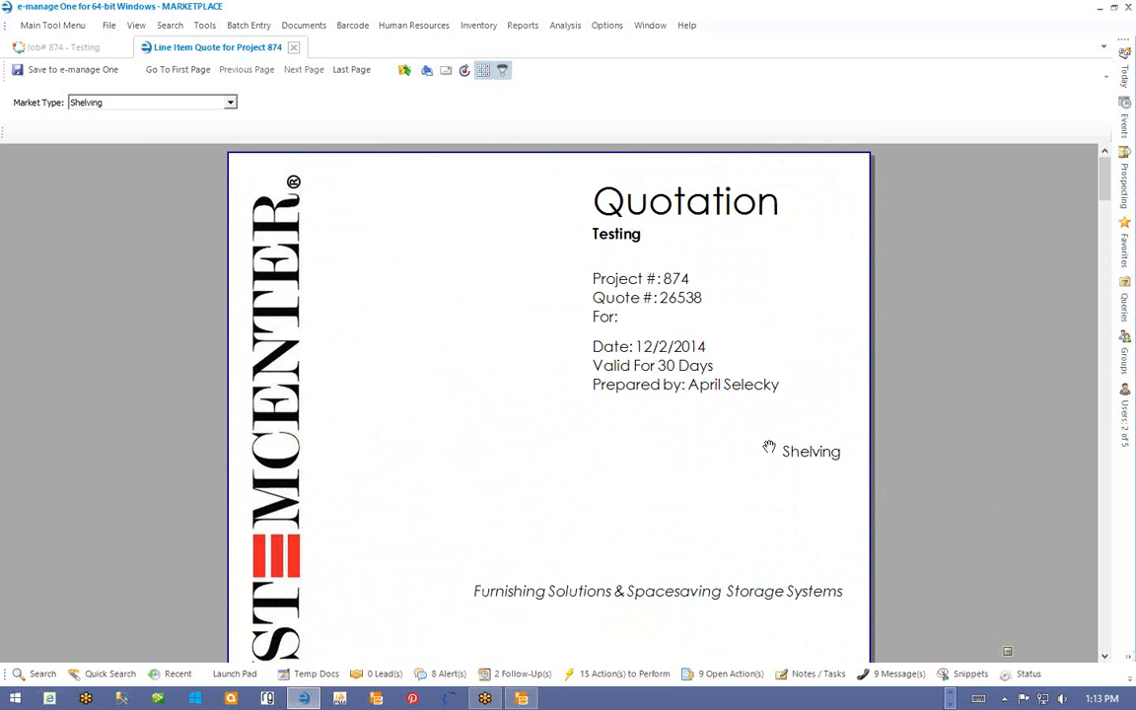
- Open SC-Proposal.trdx from the Reports folder in Telerik Report Designer
{"action": "left_click", "coordinate": [523, 699]}
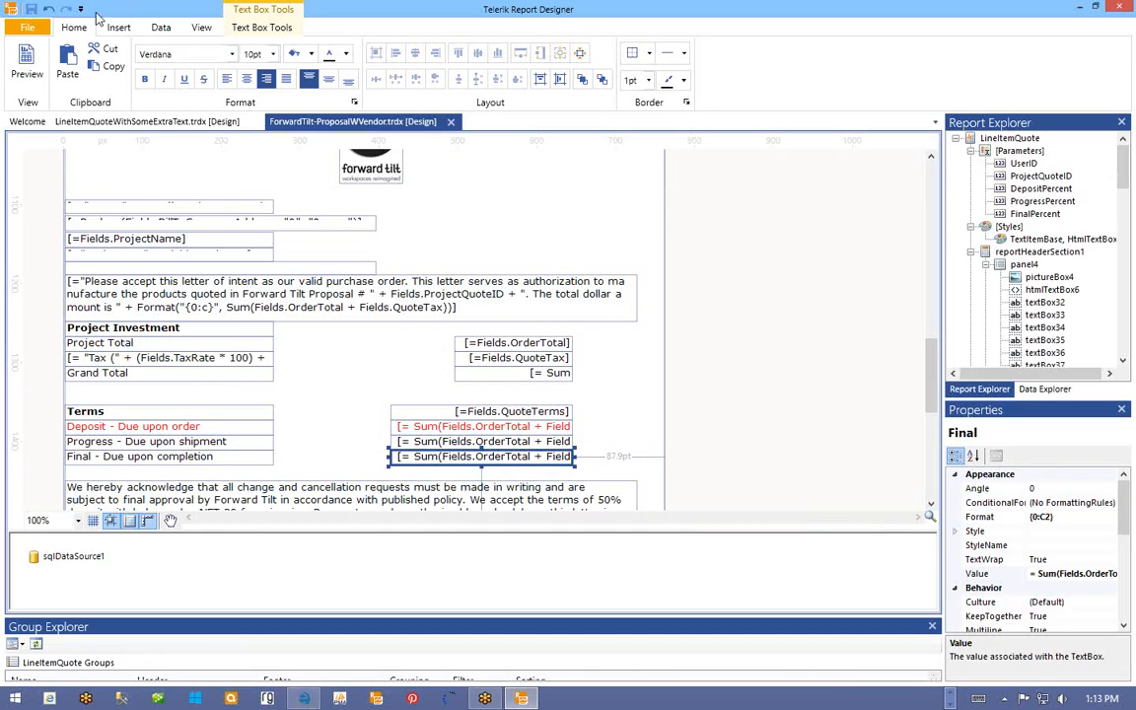
{"action": "left_click", "coordinate": [23, 28]}
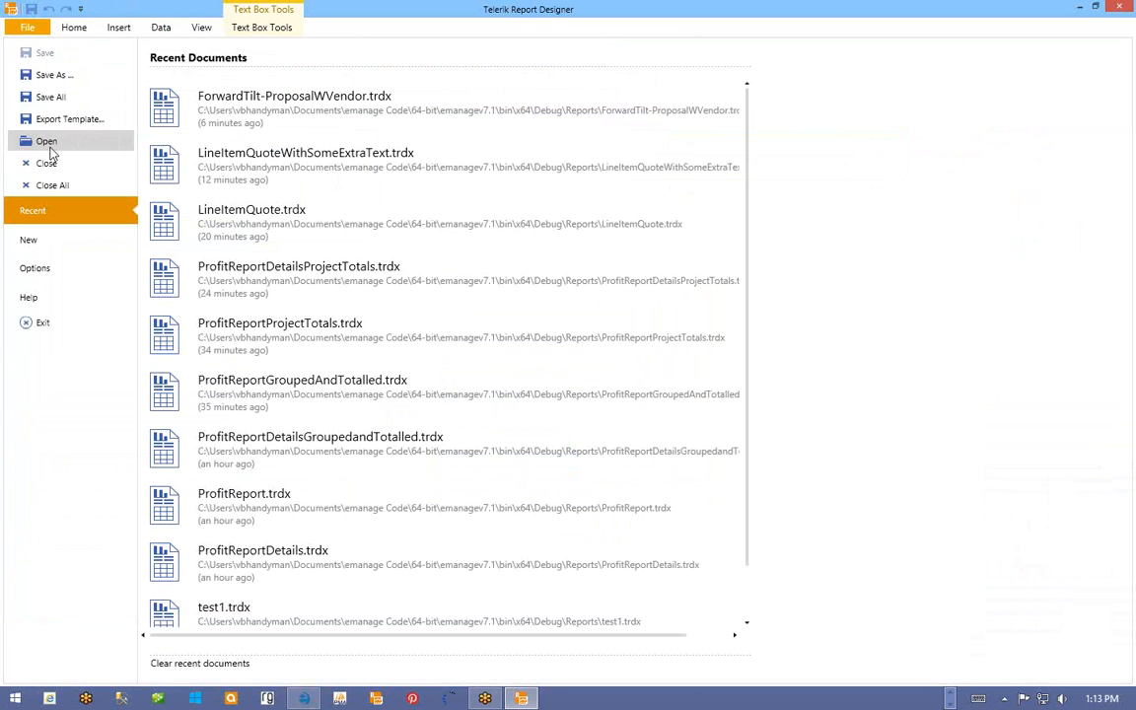
{"action": "left_click", "coordinate": [48, 144]}
{"action": "left_click", "coordinate": [690, 456]}
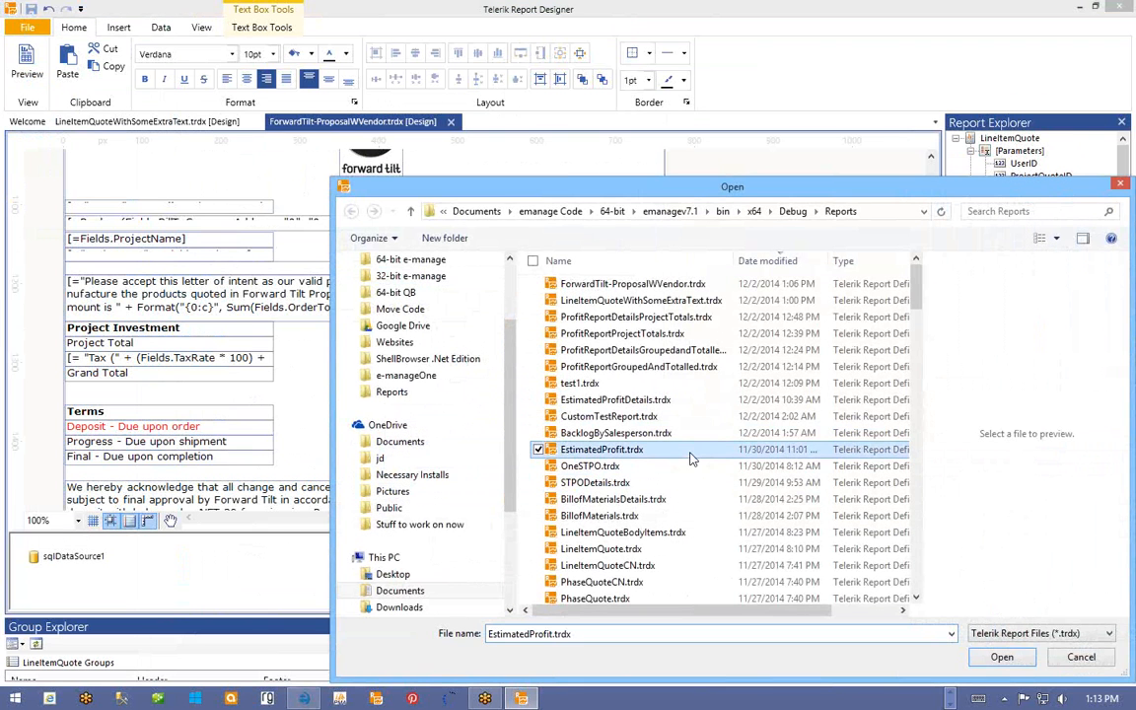
{"action": "key", "text": "s"}
{"action": "key", "text": "c"}
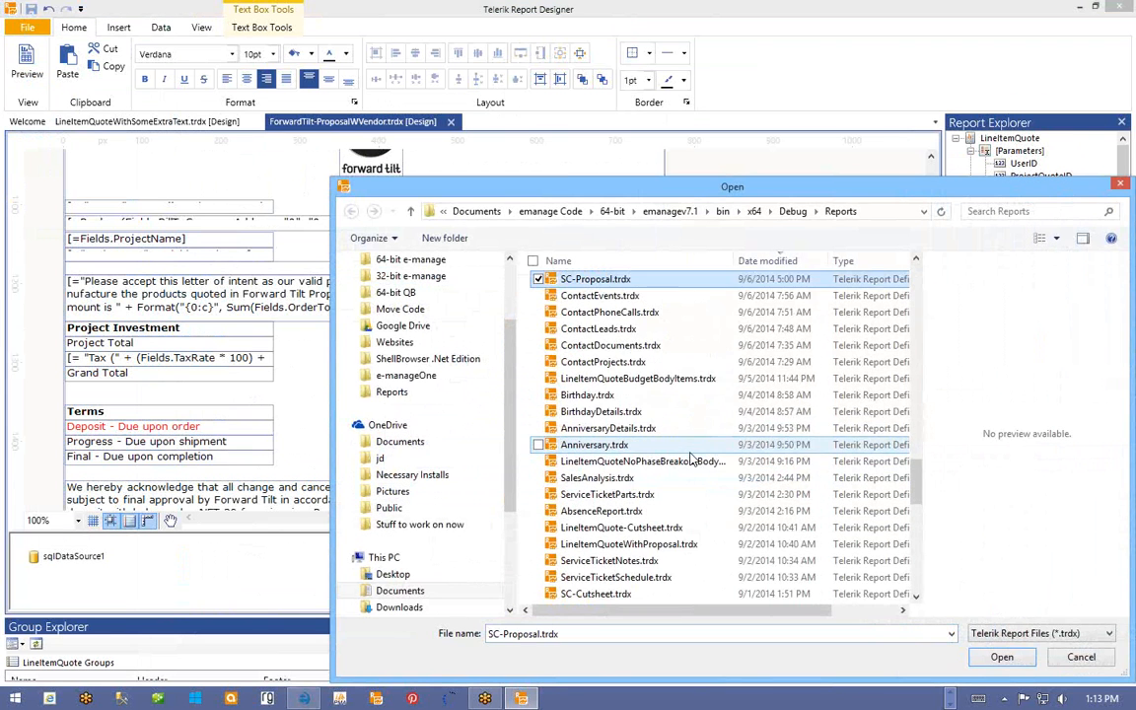
{"action": "double_click", "coordinate": [616, 280]}
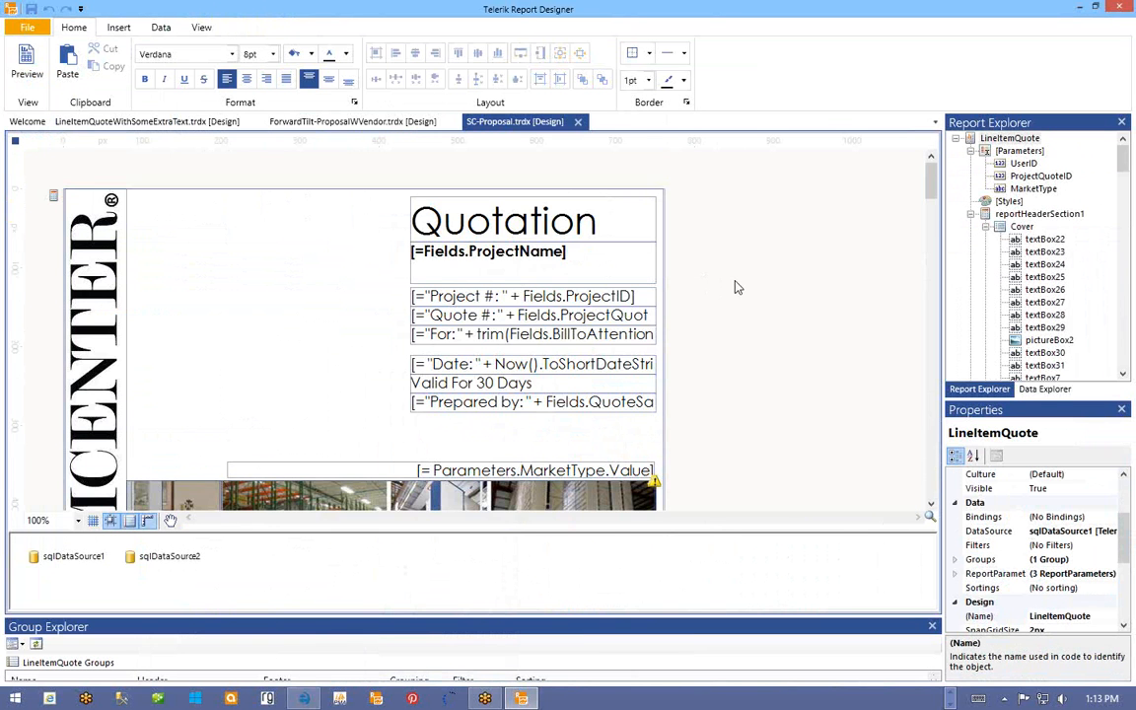
- Scroll through the SC-Proposal design to inspect the Quotation cover and MarketType field
{"action": "scroll", "coordinate": [735, 287], "scroll_direction": "down", "scroll_amount": 3}
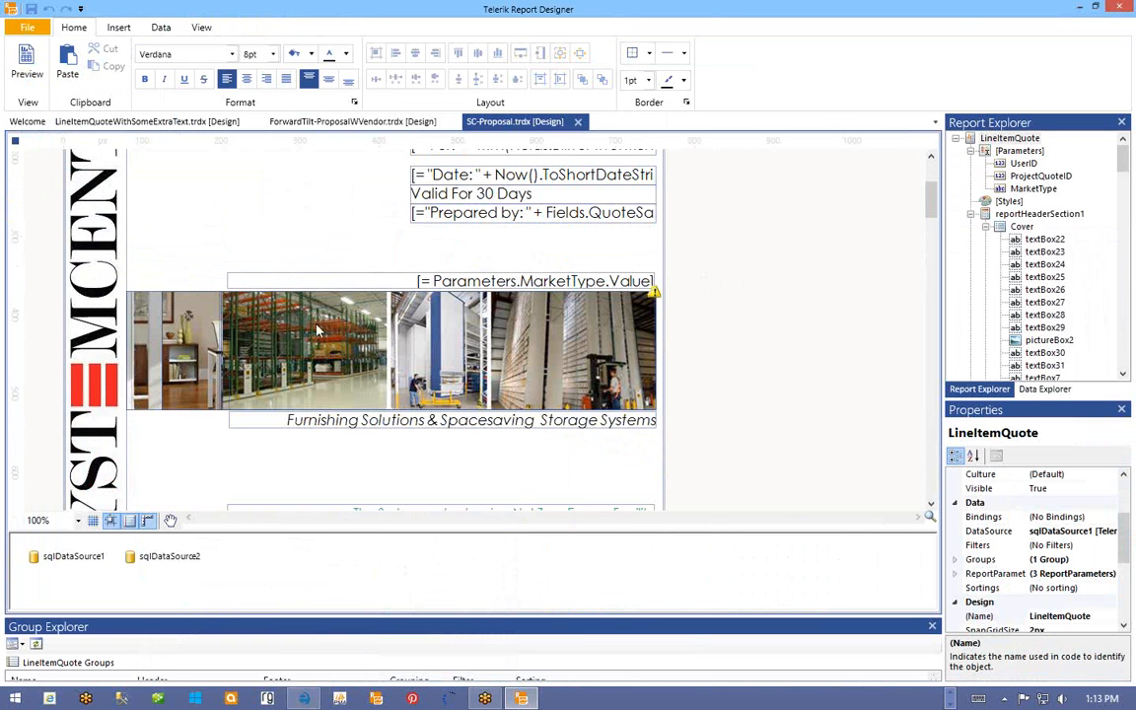
{"action": "scroll", "coordinate": [750, 325], "scroll_direction": "up", "scroll_amount": 3}
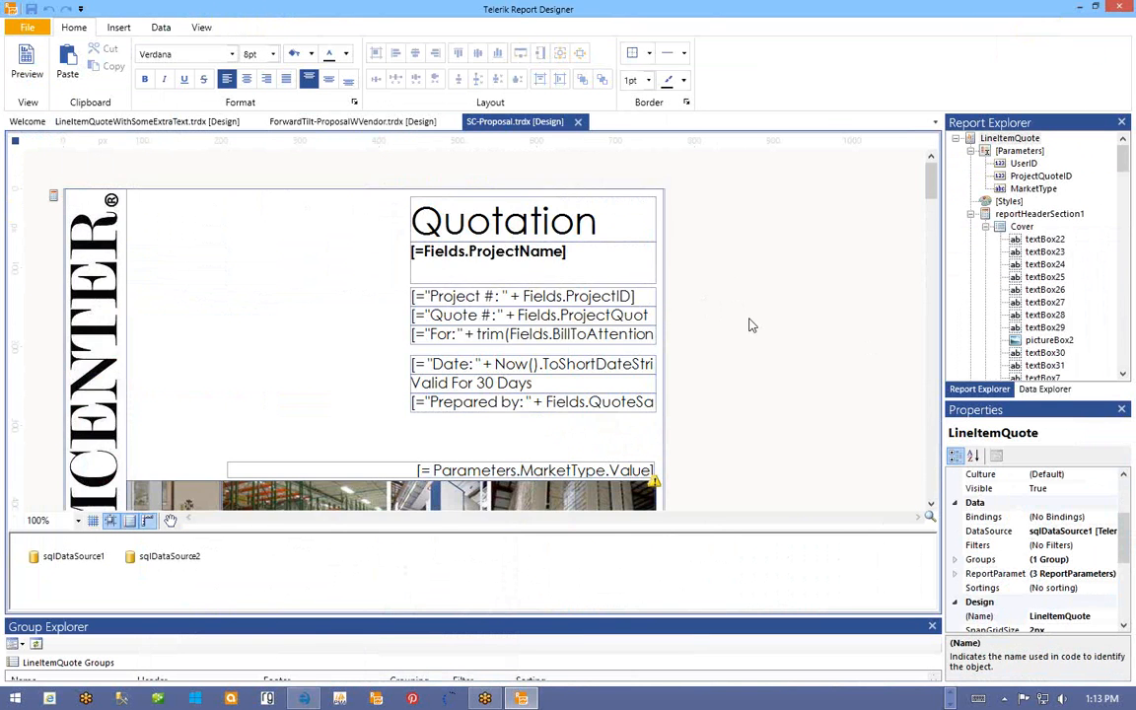
{"action": "scroll", "coordinate": [749, 326], "scroll_direction": "down", "scroll_amount": 15}
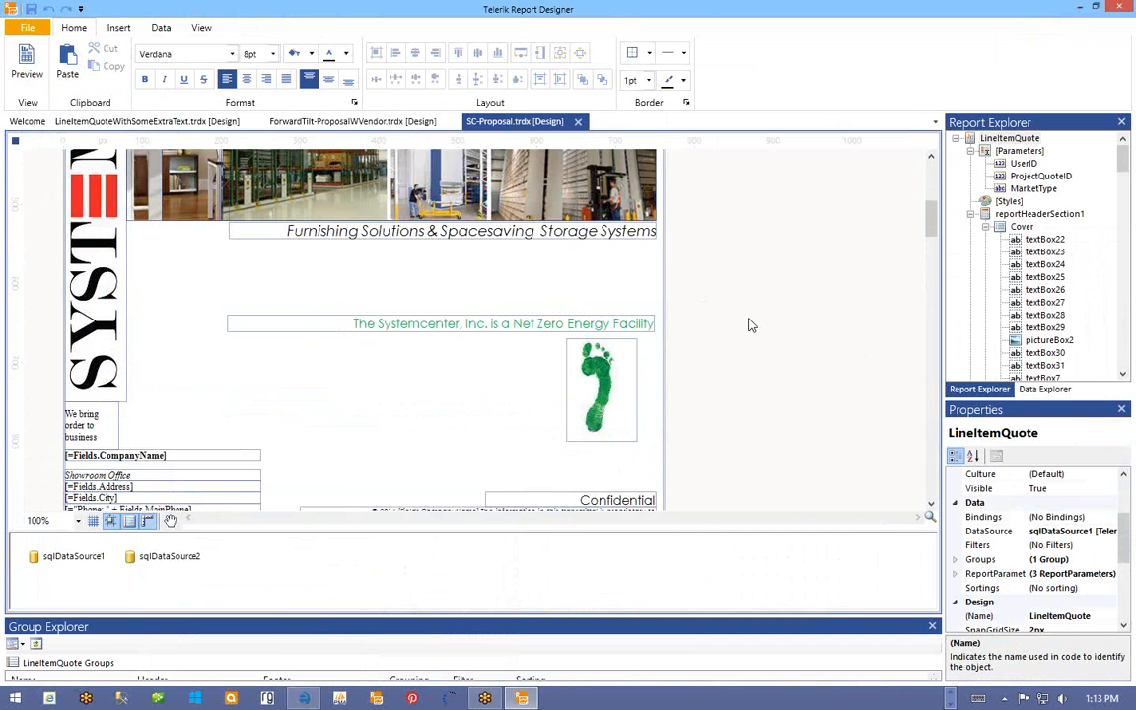
{"action": "scroll", "coordinate": [749, 326], "scroll_direction": "down", "scroll_amount": 20}
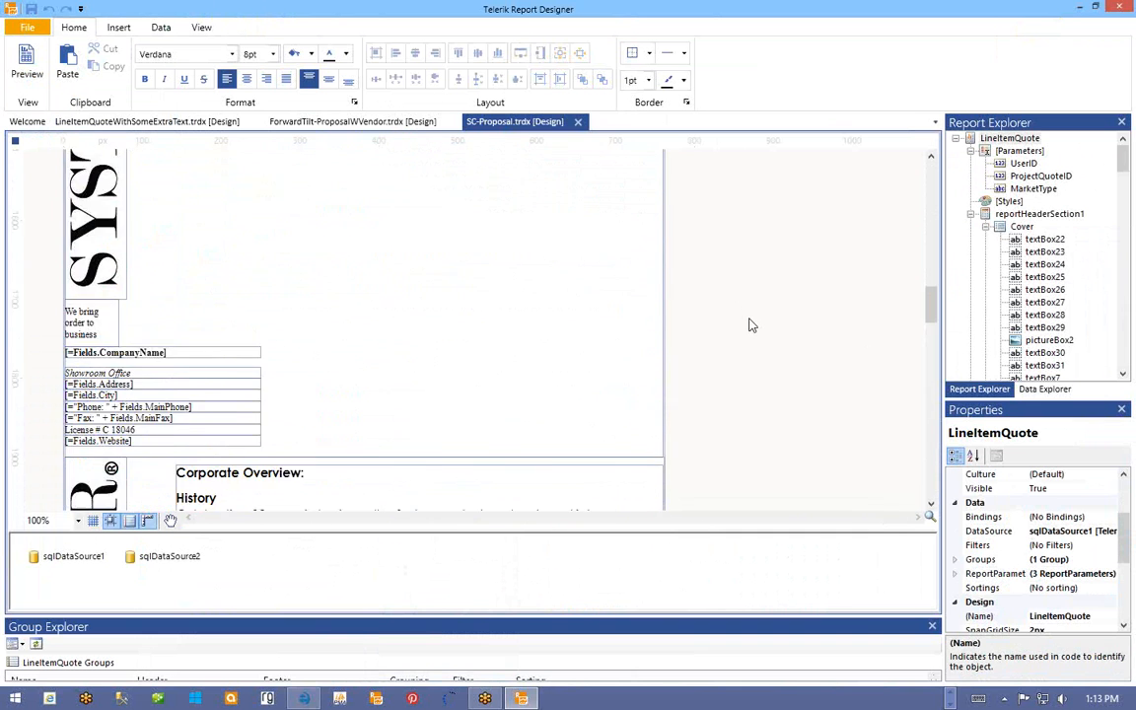
{"action": "scroll", "coordinate": [750, 326], "scroll_direction": "down", "scroll_amount": 20}
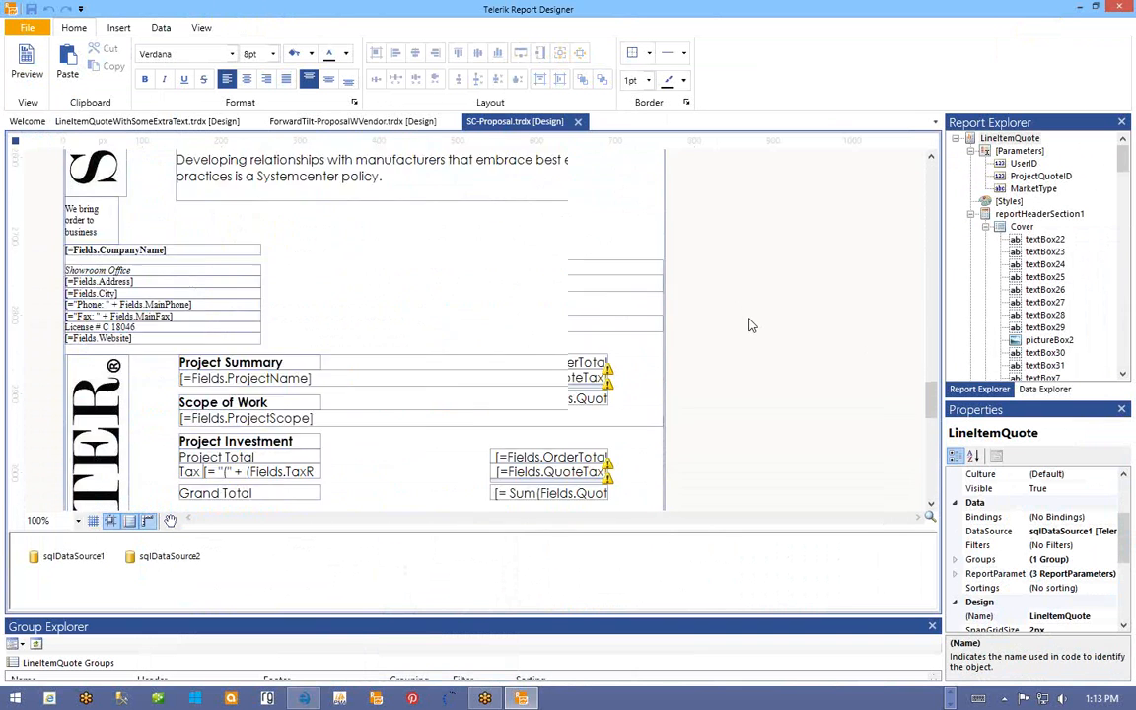
{"action": "scroll", "coordinate": [749, 325], "scroll_direction": "down", "scroll_amount": 15}
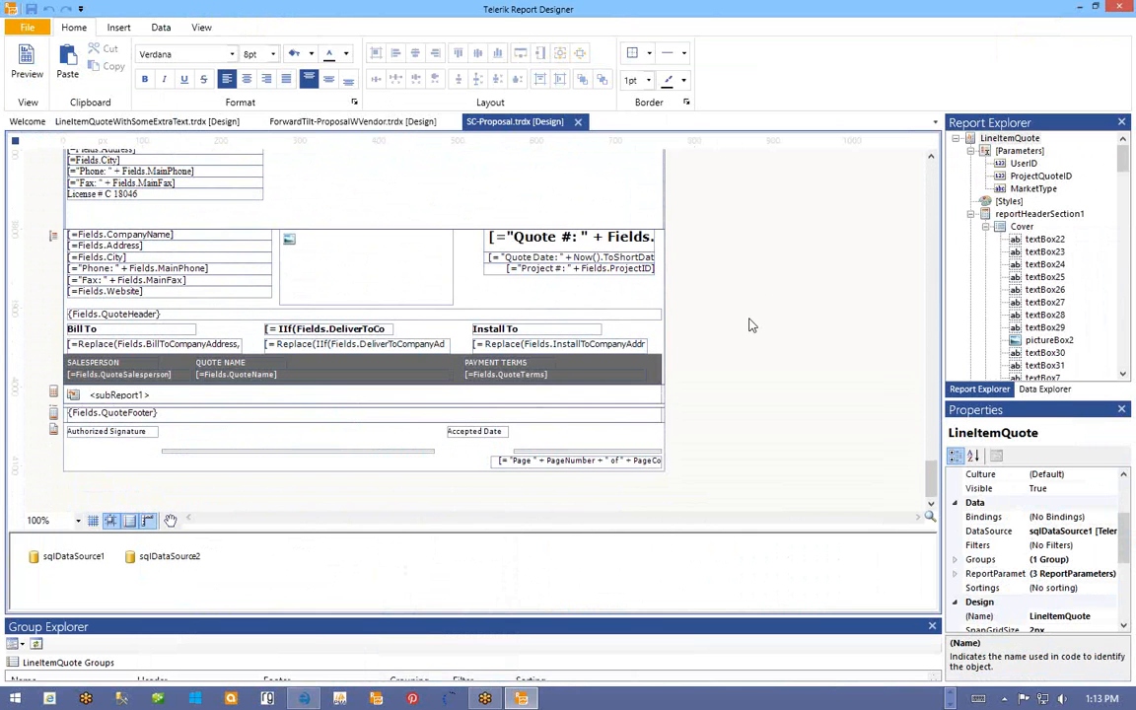
{"action": "scroll", "coordinate": [750, 326], "scroll_direction": "up", "scroll_amount": 20}
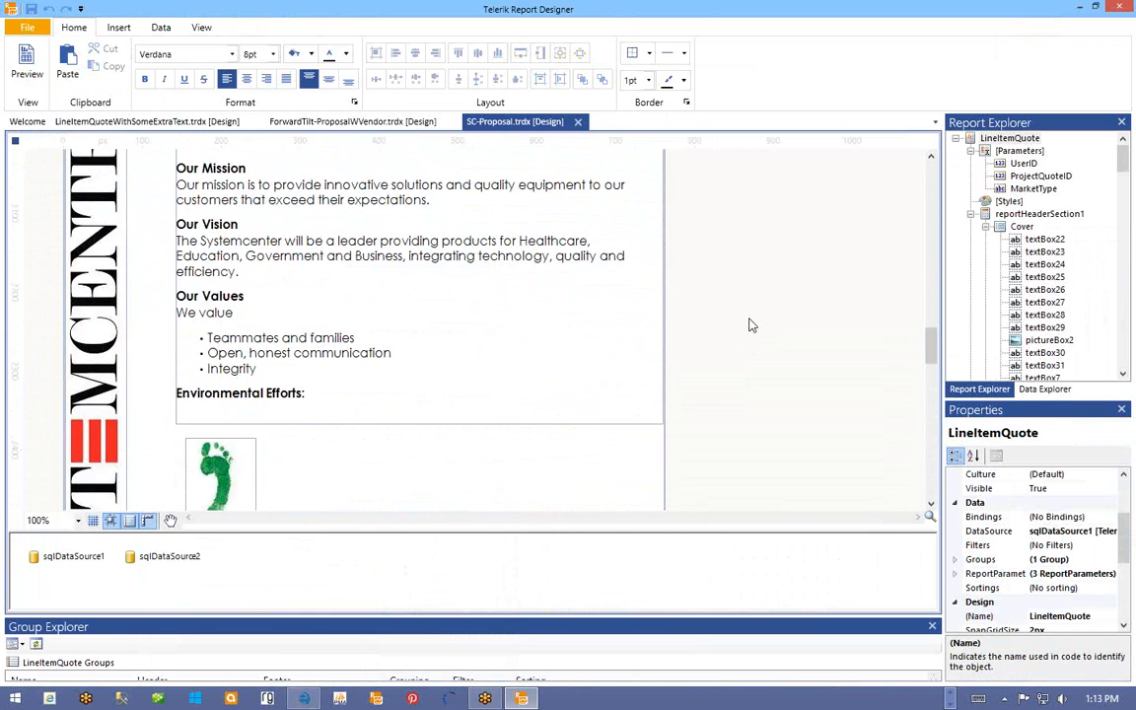
{"action": "scroll", "coordinate": [749, 326], "scroll_direction": "up", "scroll_amount": 15}
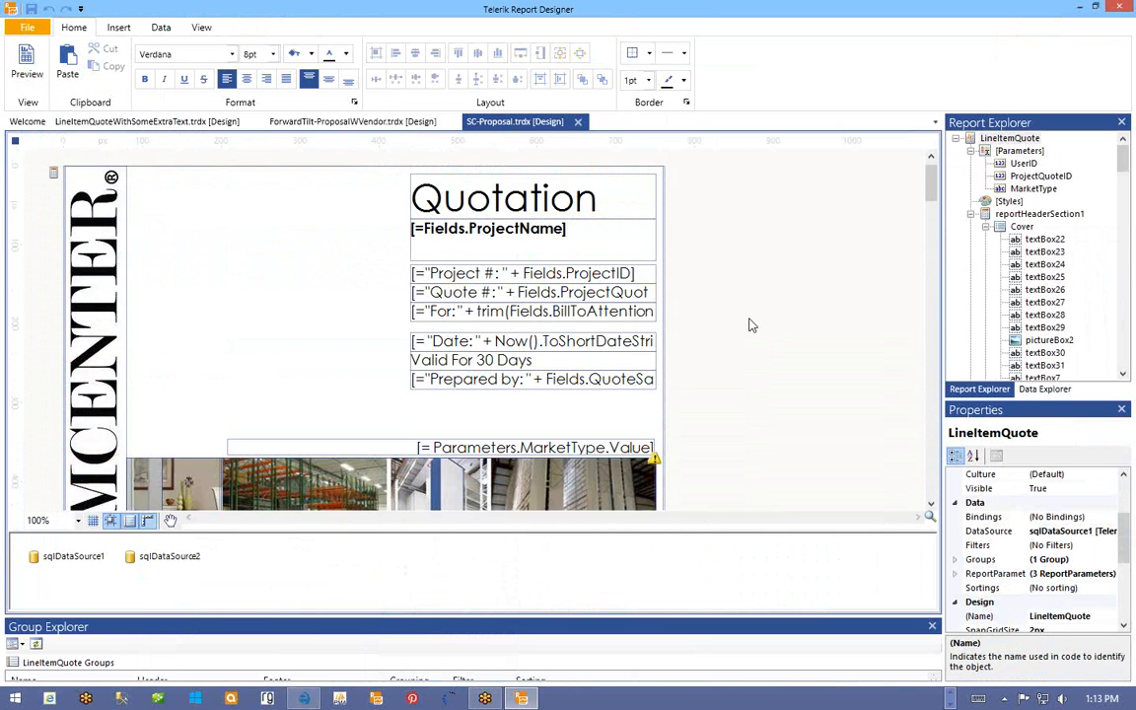
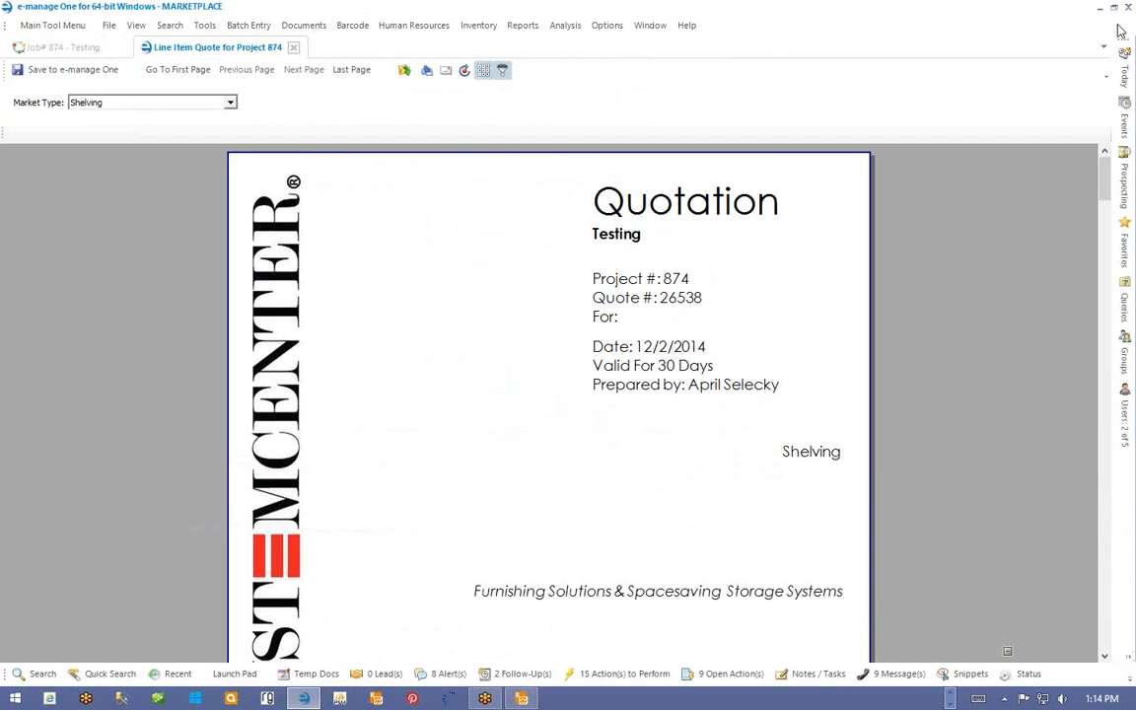
- From the Today tab, open the P.O.'s Not Fully Acknowledged list and reveal its grid tools
{"action": "mouse_move", "coordinate": [1122, 74]}
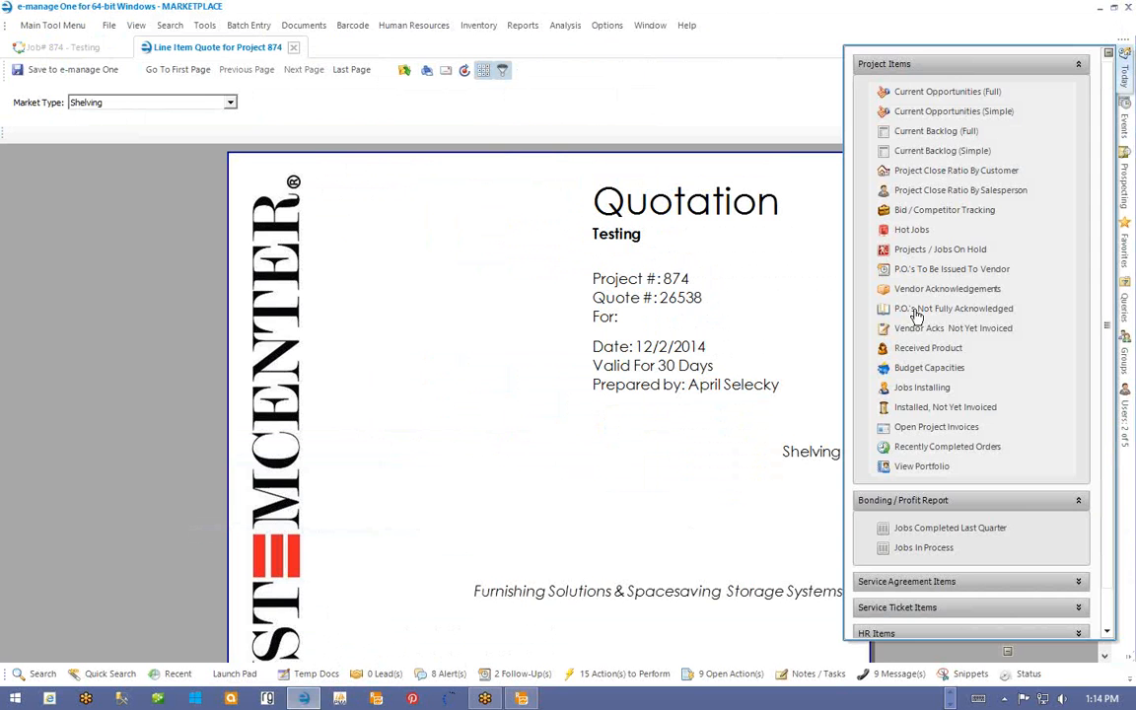
{"action": "left_click", "coordinate": [917, 310]}
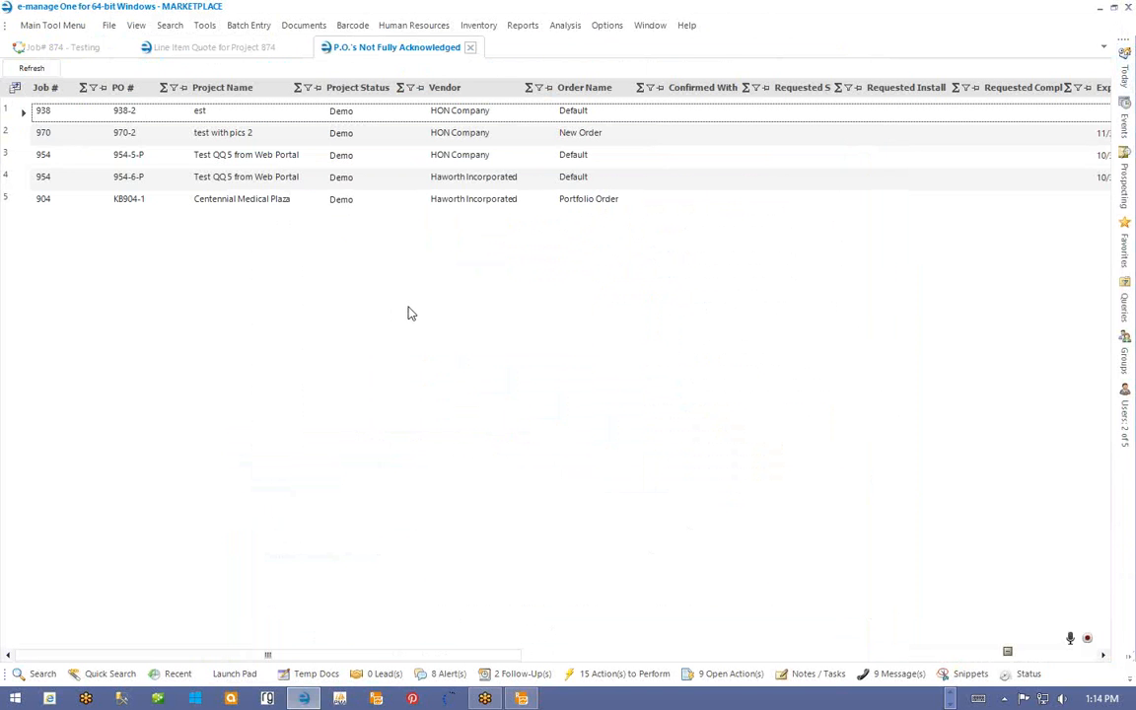
{"action": "left_click", "coordinate": [1089, 642]}
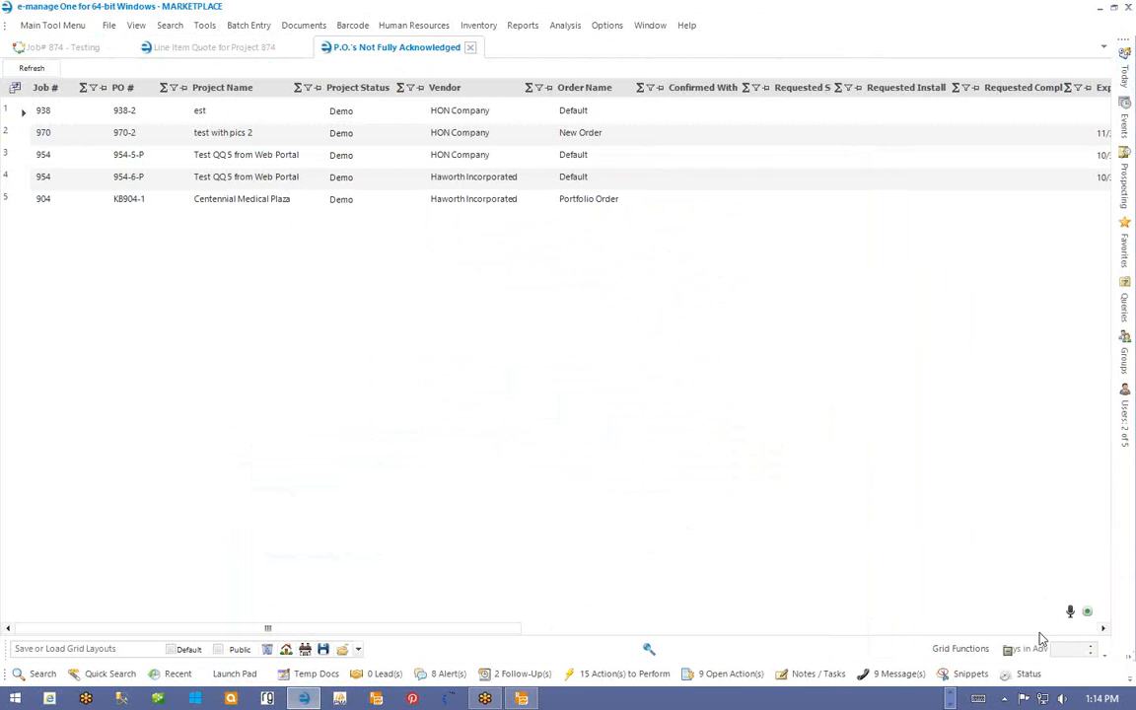
- Display the list's underlying query with Grid Functions > View Results as SQL
{"action": "left_click", "coordinate": [952, 650]}
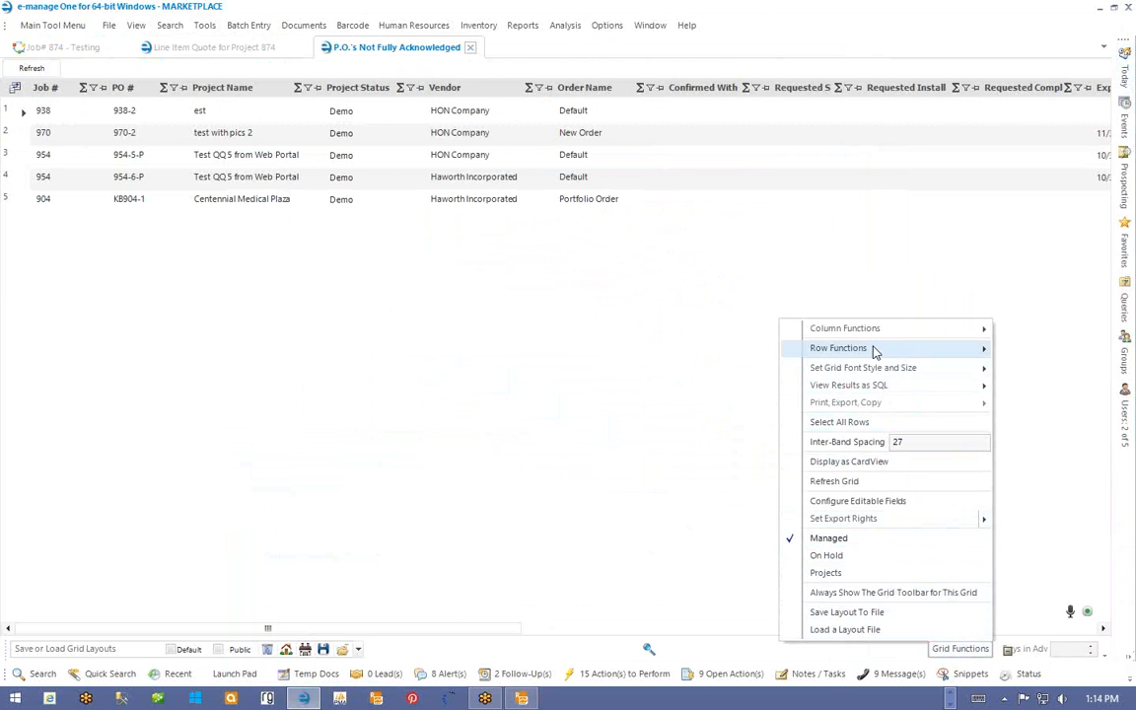
{"action": "mouse_move", "coordinate": [860, 337]}
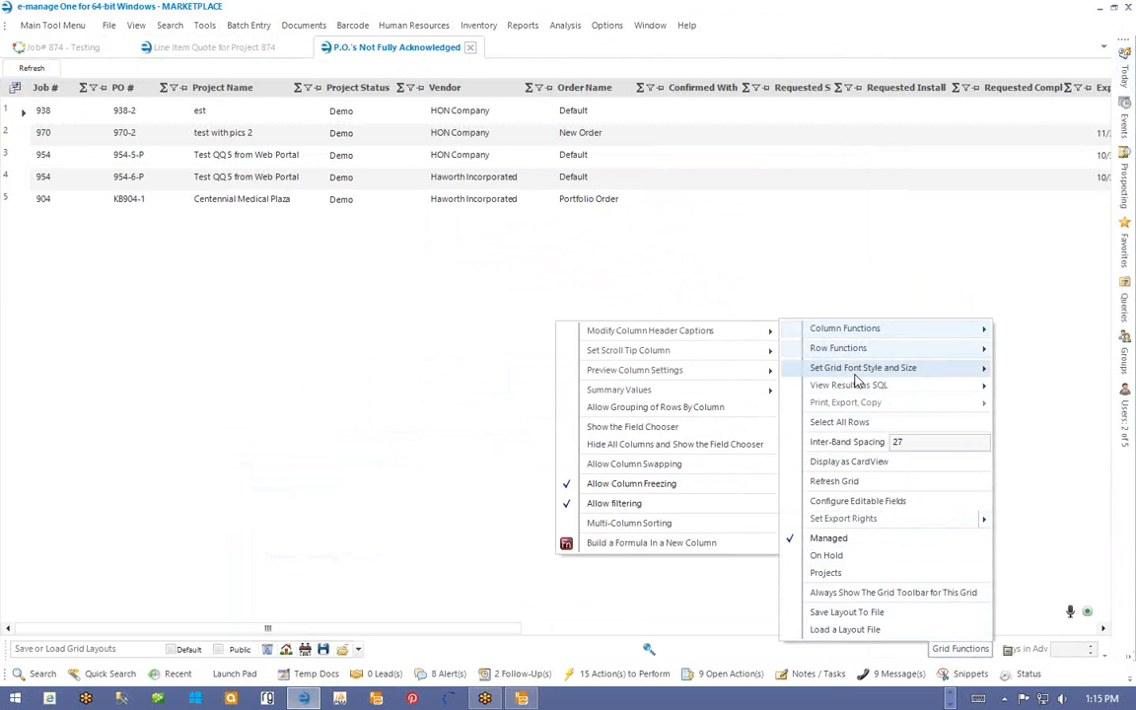
{"action": "mouse_move", "coordinate": [845, 390]}
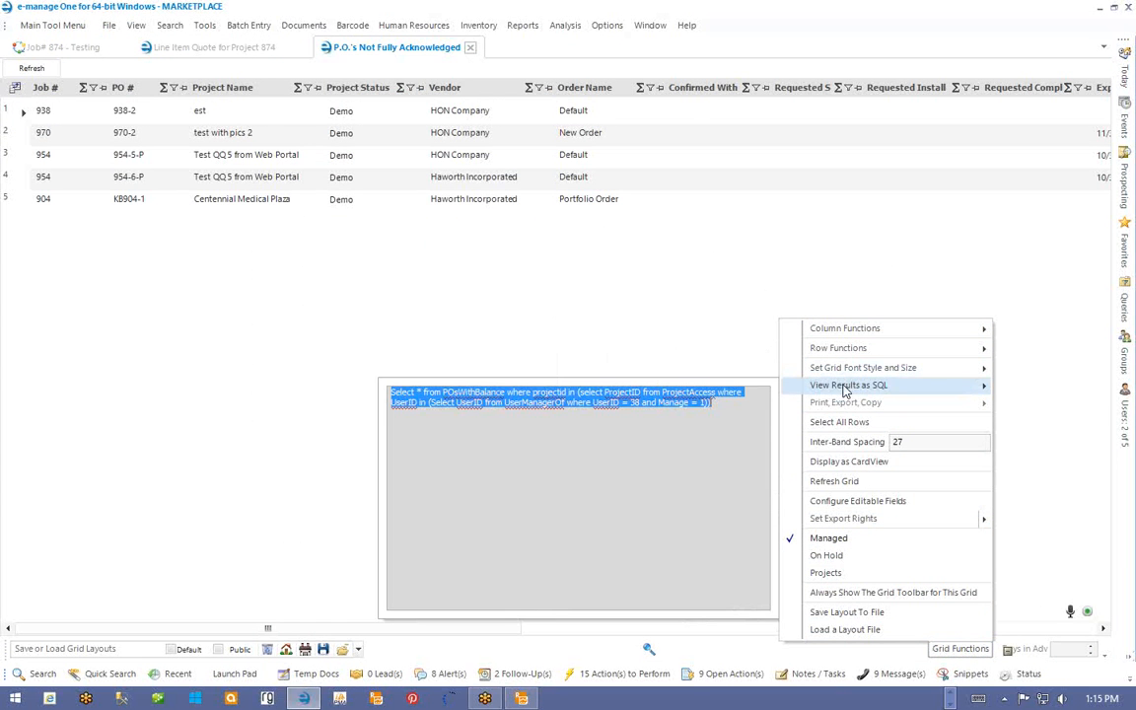
{"action": "left_click", "coordinate": [1062, 498]}
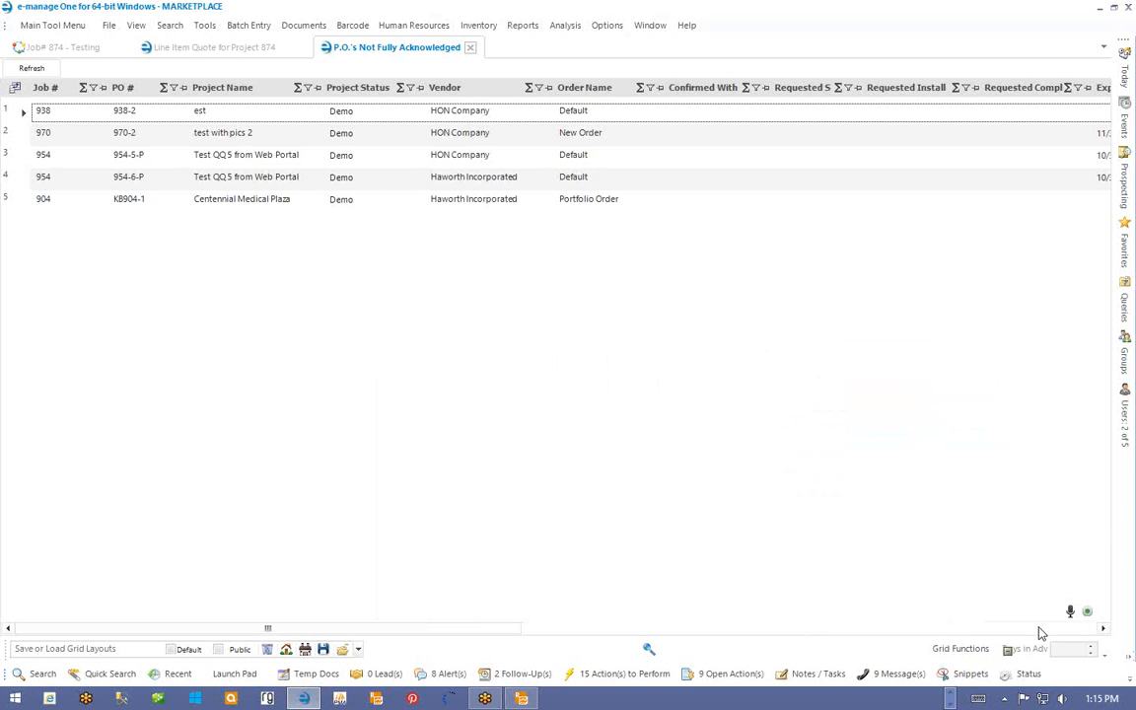
{"action": "left_click", "coordinate": [962, 649]}
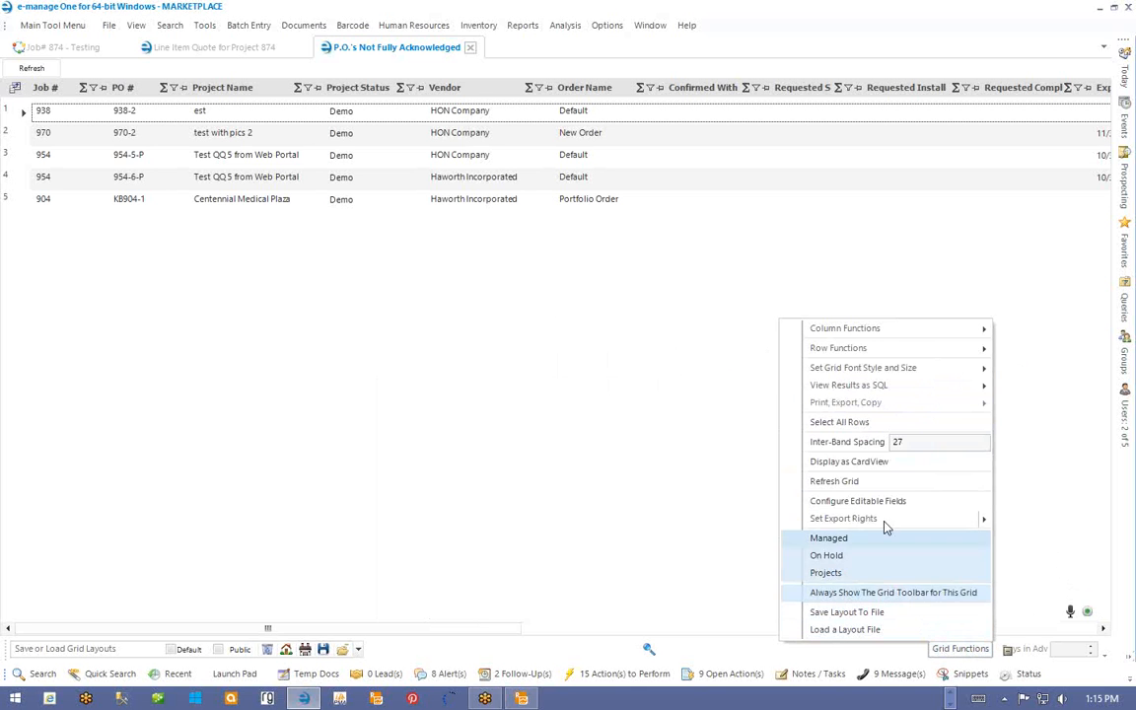
{"action": "mouse_move", "coordinate": [846, 390]}
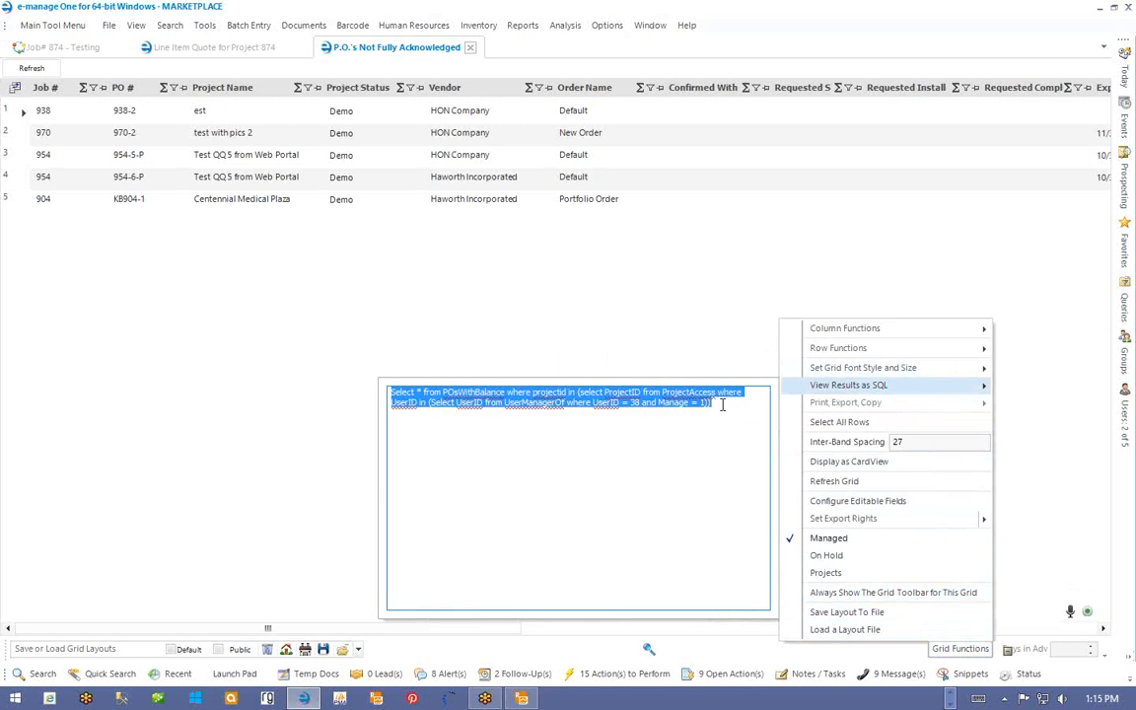
- Select and copy the whole POsWithBalance SQL query, then close the query popup
{"action": "left_click_drag", "start_coordinate": [723, 404], "coordinate": [372, 397]}
{"action": "right_click", "coordinate": [463, 397]}
{"action": "left_click", "coordinate": [420, 426]}
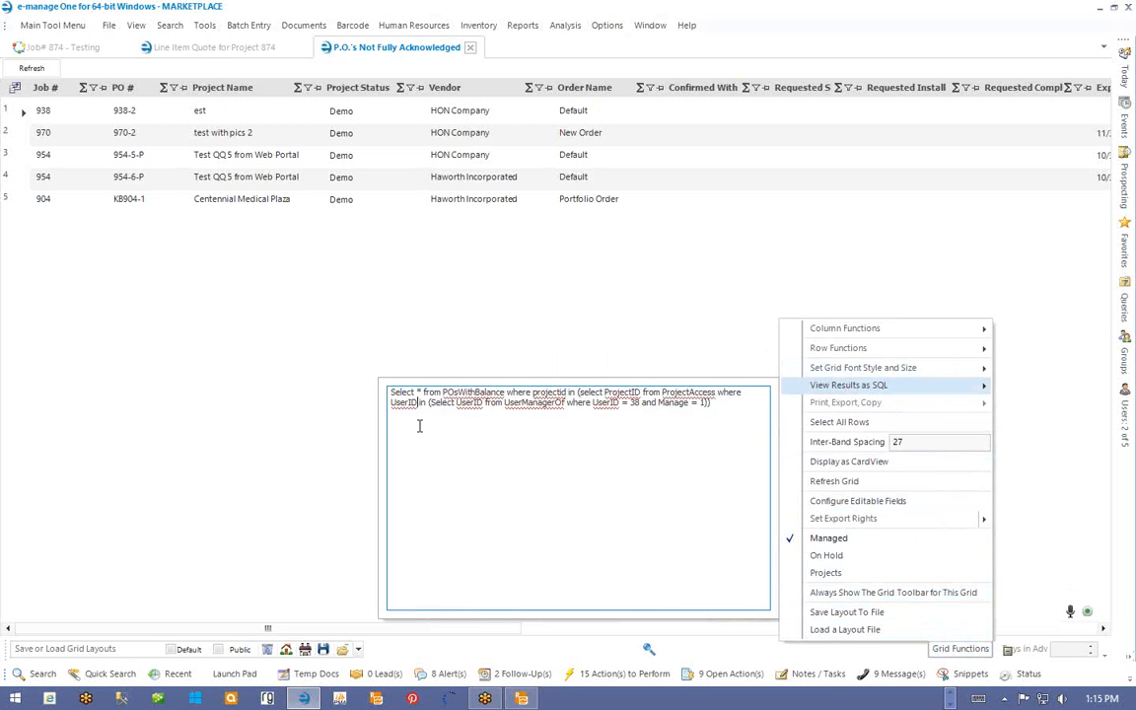
{"action": "left_click_drag", "start_coordinate": [718, 427], "coordinate": [285, 389]}
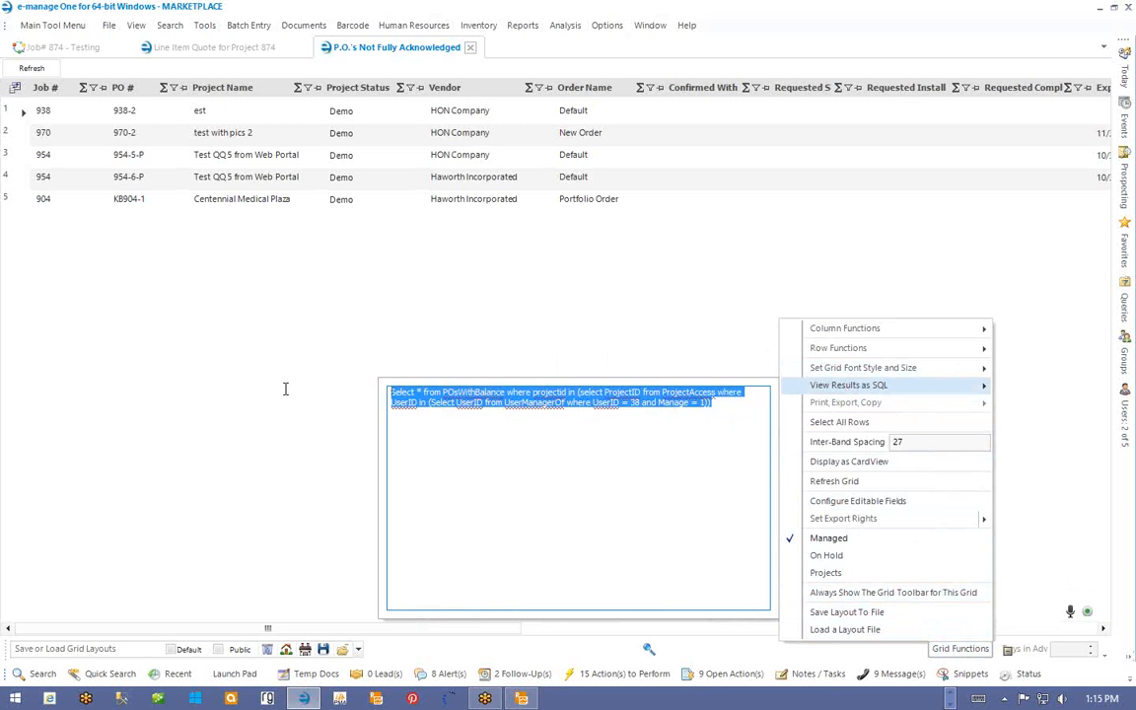
{"action": "right_click", "coordinate": [726, 395]}
{"action": "left_click", "coordinate": [758, 444]}
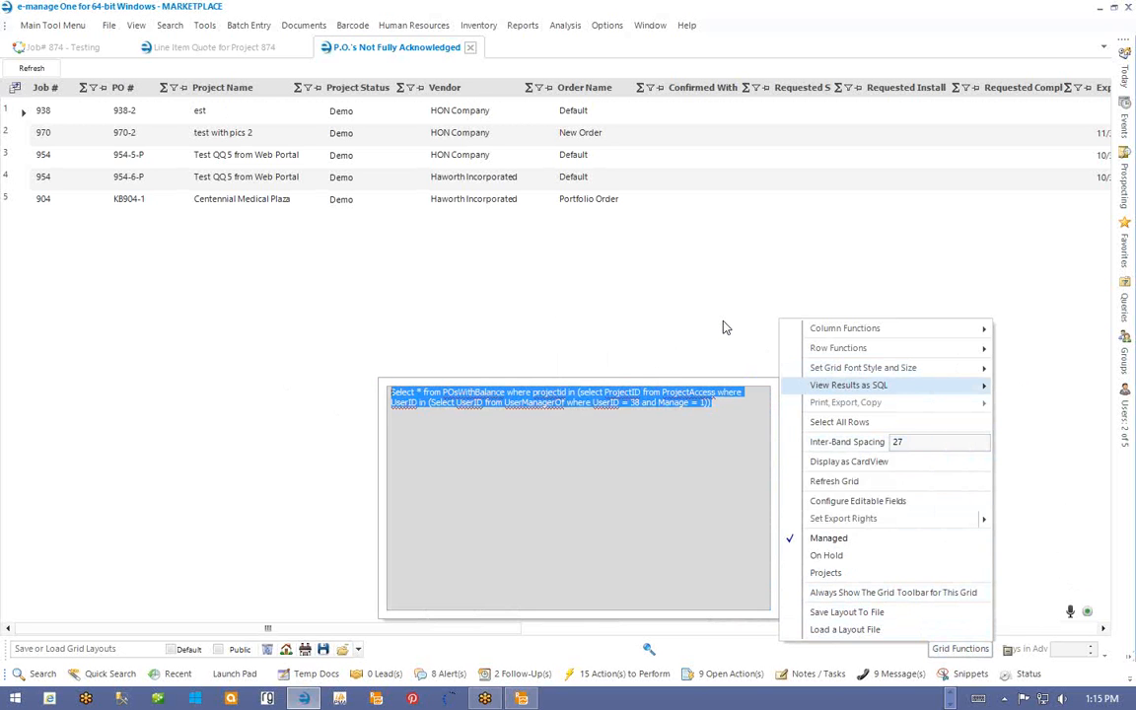
{"action": "left_click", "coordinate": [726, 327]}
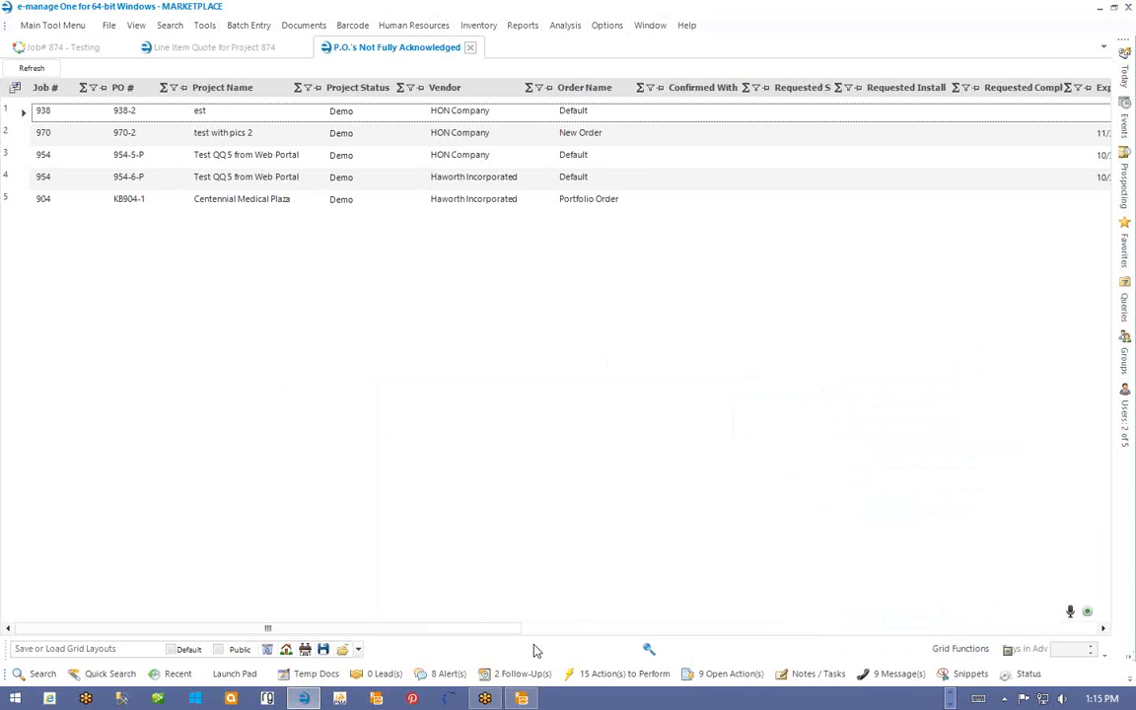
- Switch to Telerik Report Designer and open ProfitReport.trdx from the recent files
{"action": "left_click", "coordinate": [522, 698]}
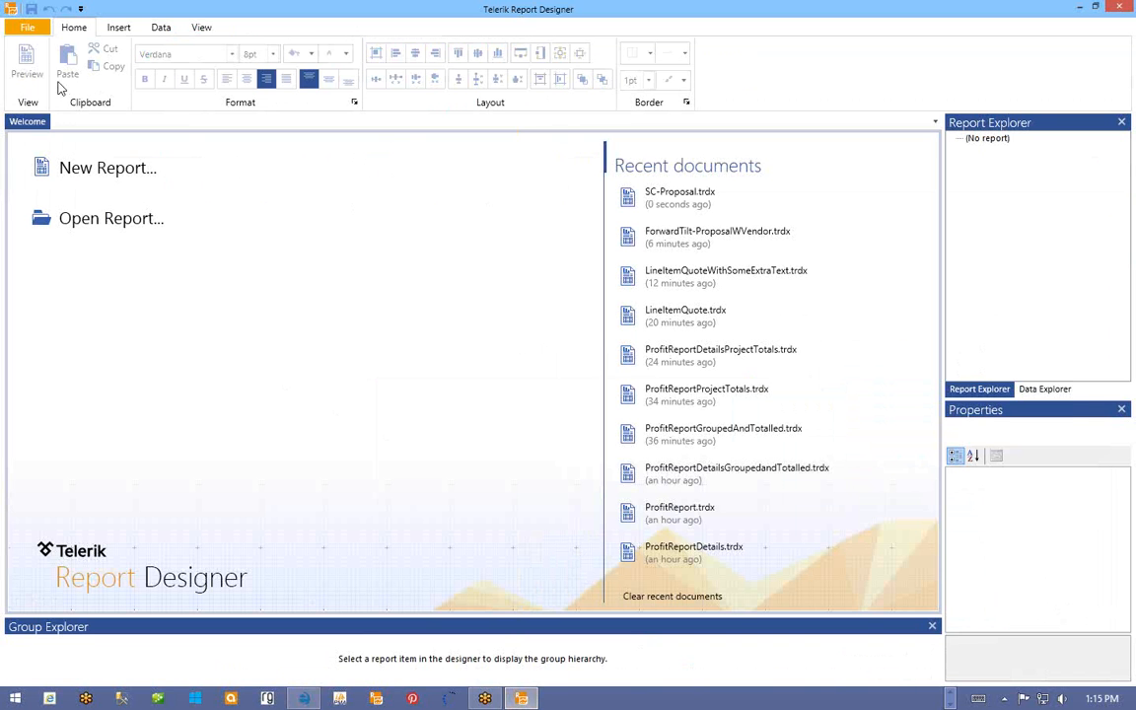
{"action": "left_click", "coordinate": [27, 30]}
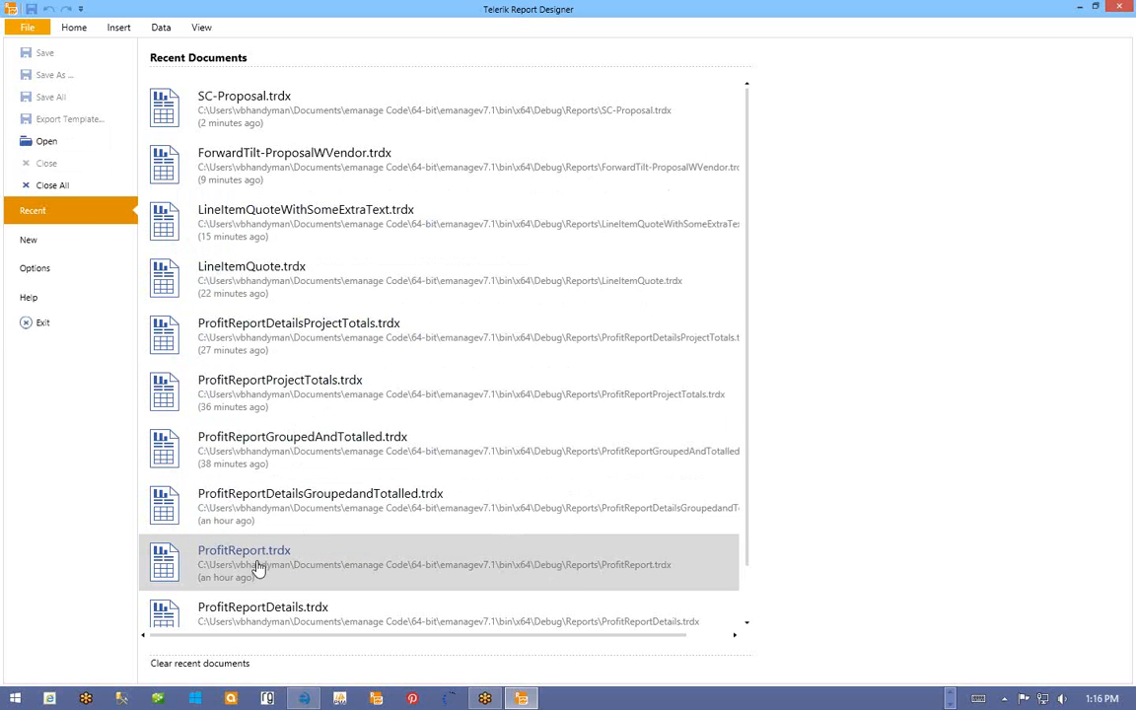
{"action": "left_click", "coordinate": [257, 565]}
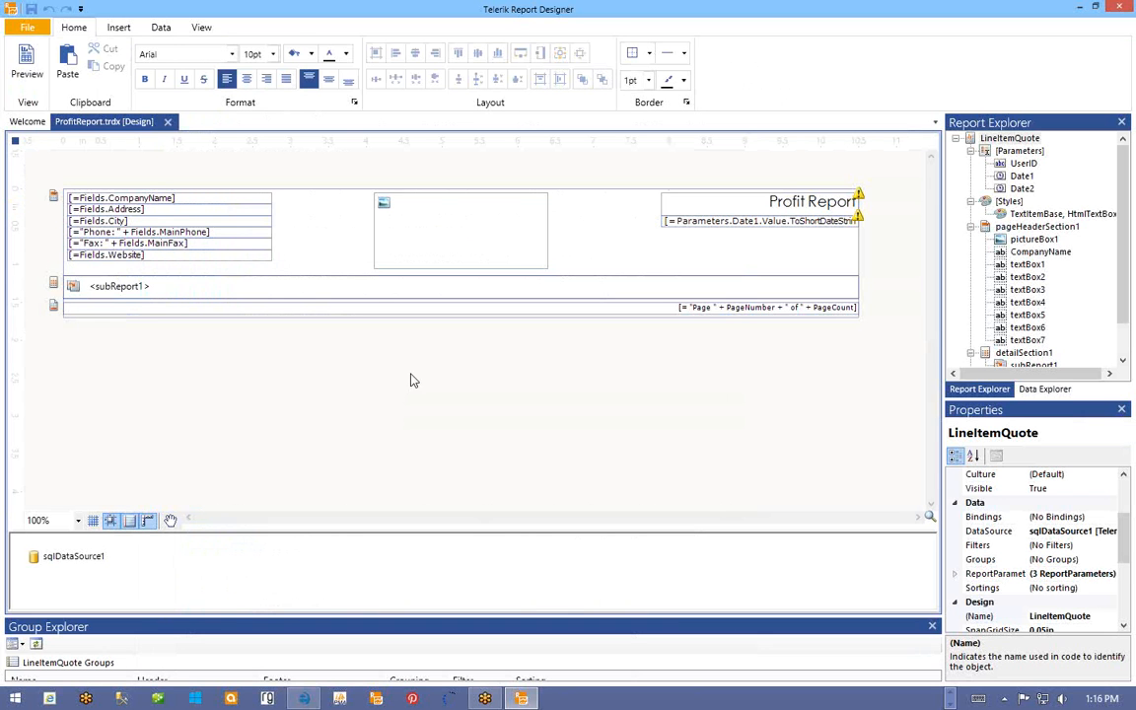
- Open ProfitReportDetails.trdx from recent files, then return to the ProfitReport design
{"action": "left_click", "coordinate": [29, 28]}
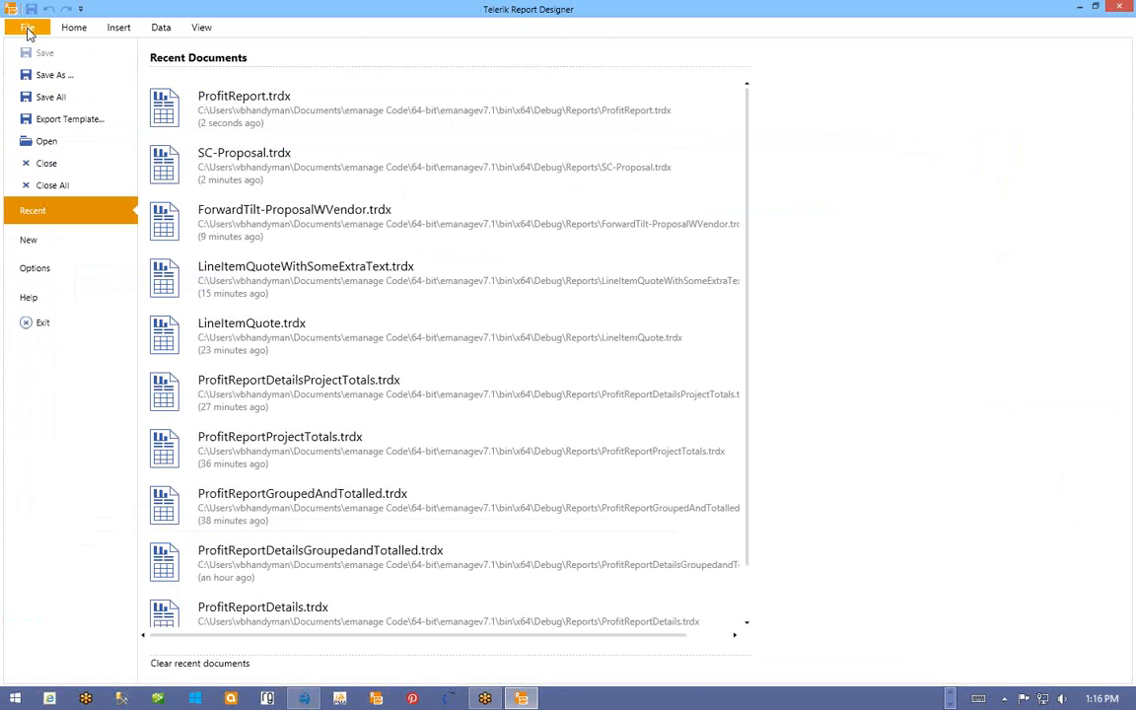
{"action": "scroll", "coordinate": [451, 426], "scroll_direction": "down", "scroll_amount": 2}
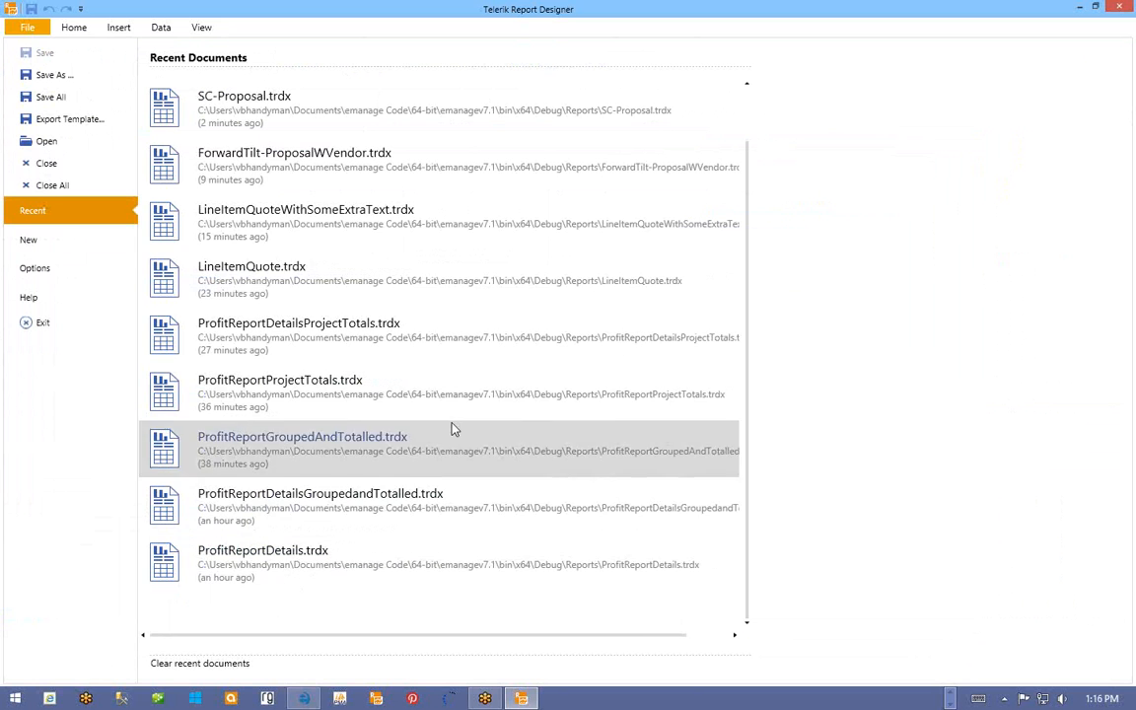
{"action": "left_click", "coordinate": [257, 575]}
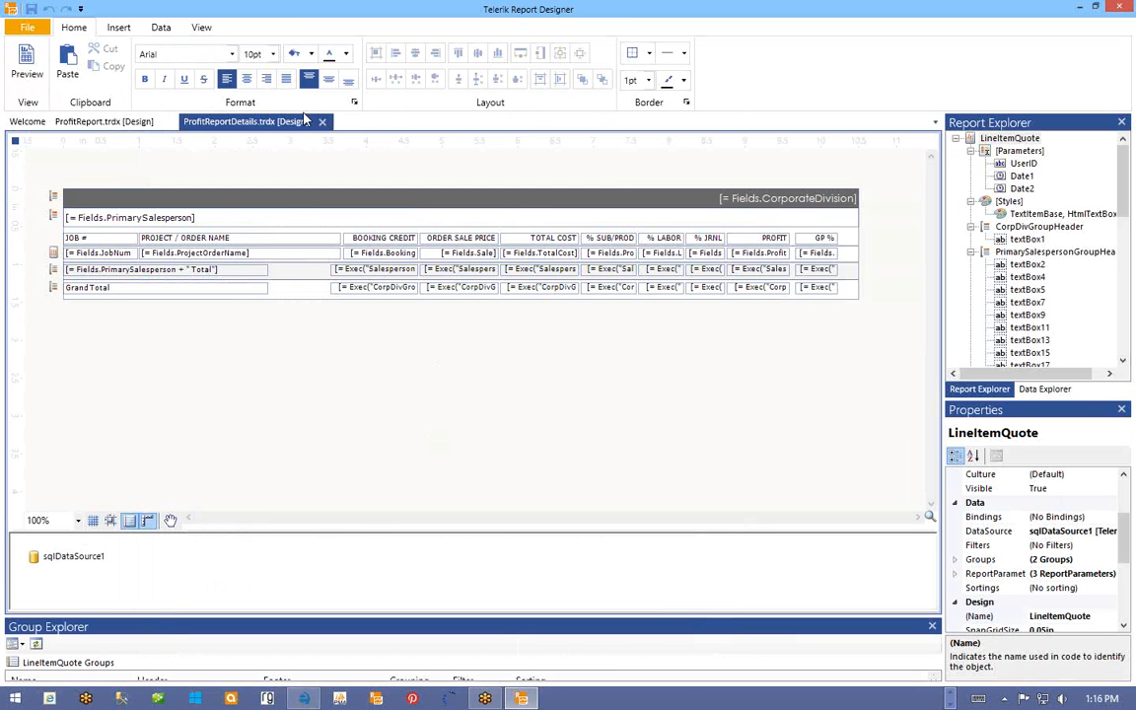
{"action": "left_click", "coordinate": [111, 119]}
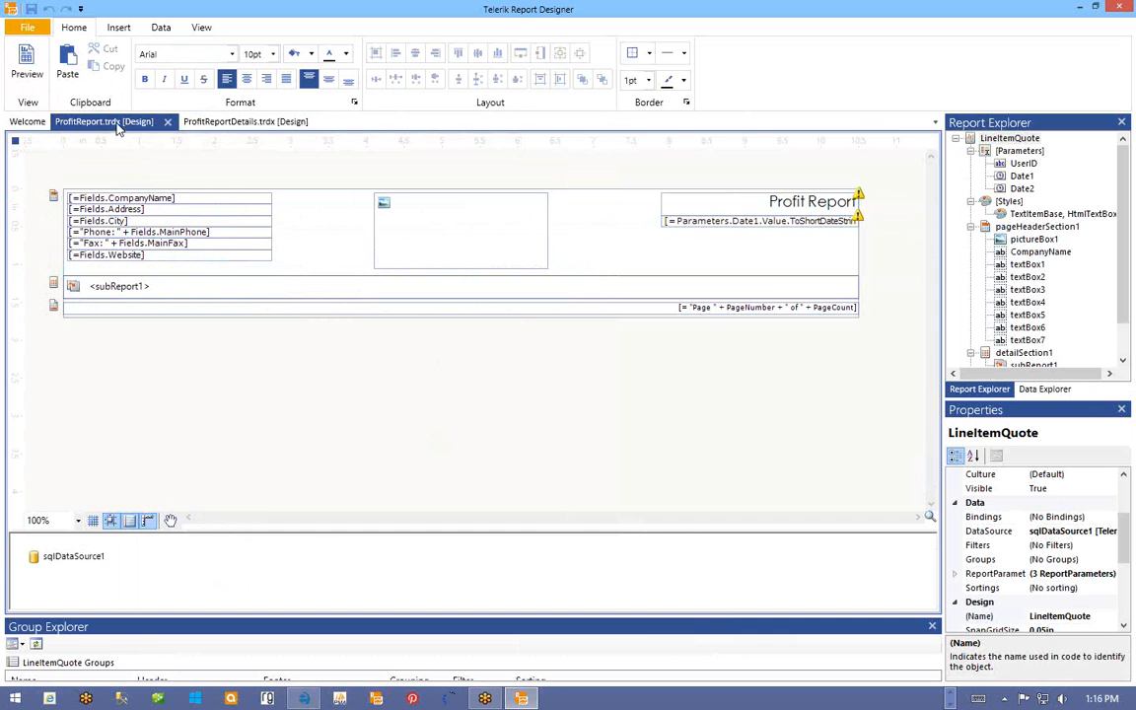
{"action": "left_click", "coordinate": [37, 27]}
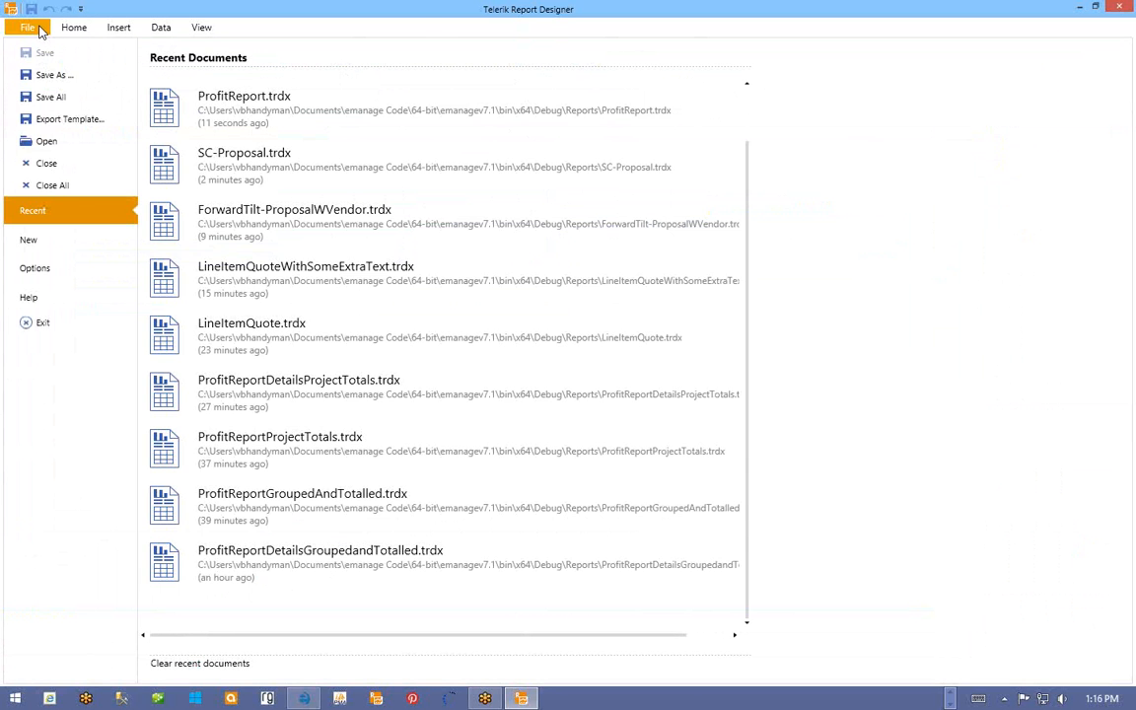
- Save ProfitReport as POsNotFullyAcknowledged.trdx in the Reports folder
{"action": "left_click", "coordinate": [40, 75]}
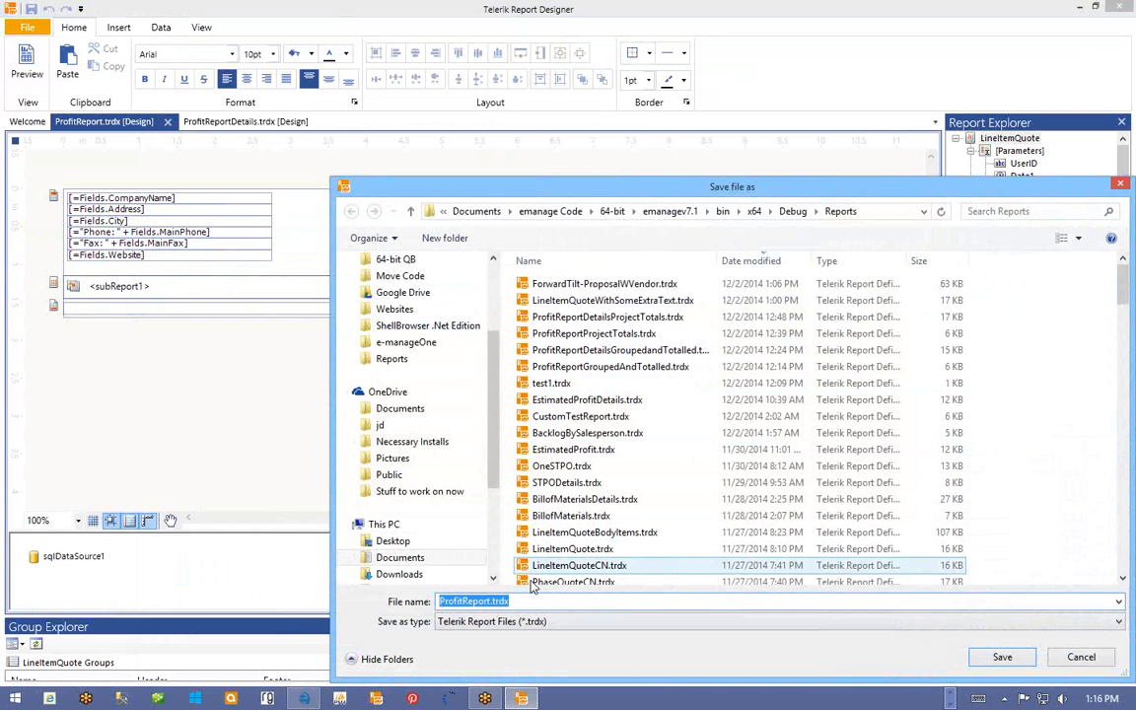
{"action": "left_click_drag", "start_coordinate": [490, 603], "coordinate": [401, 608]}
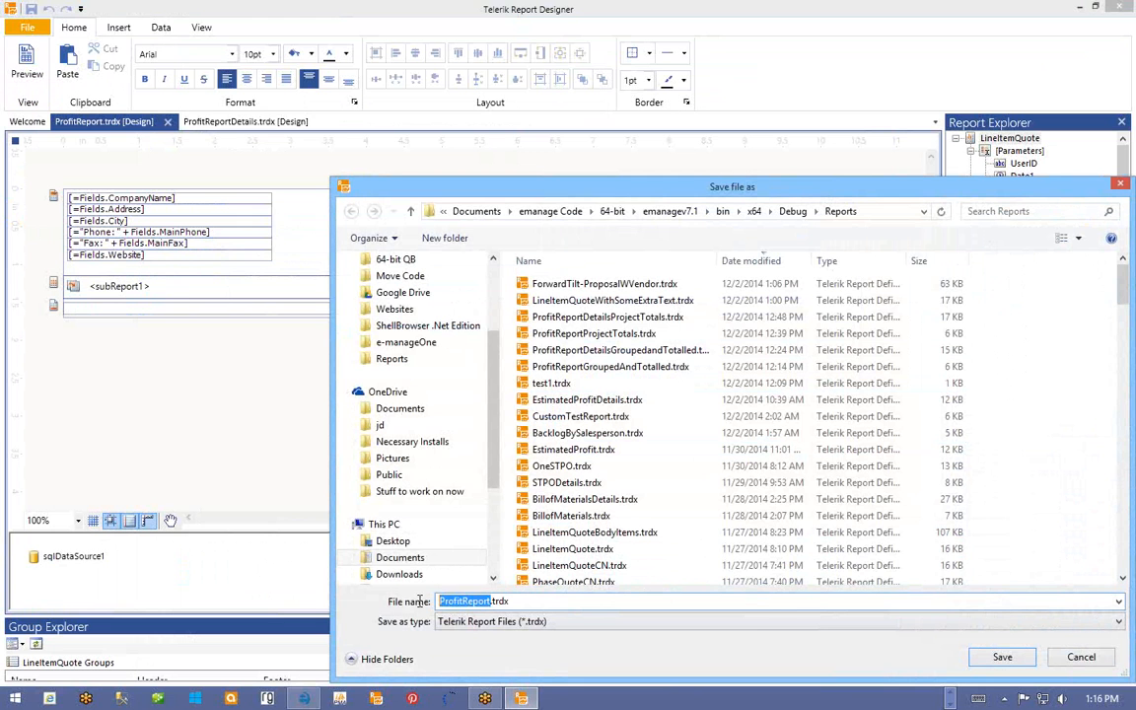
{"action": "type", "text": "P"}
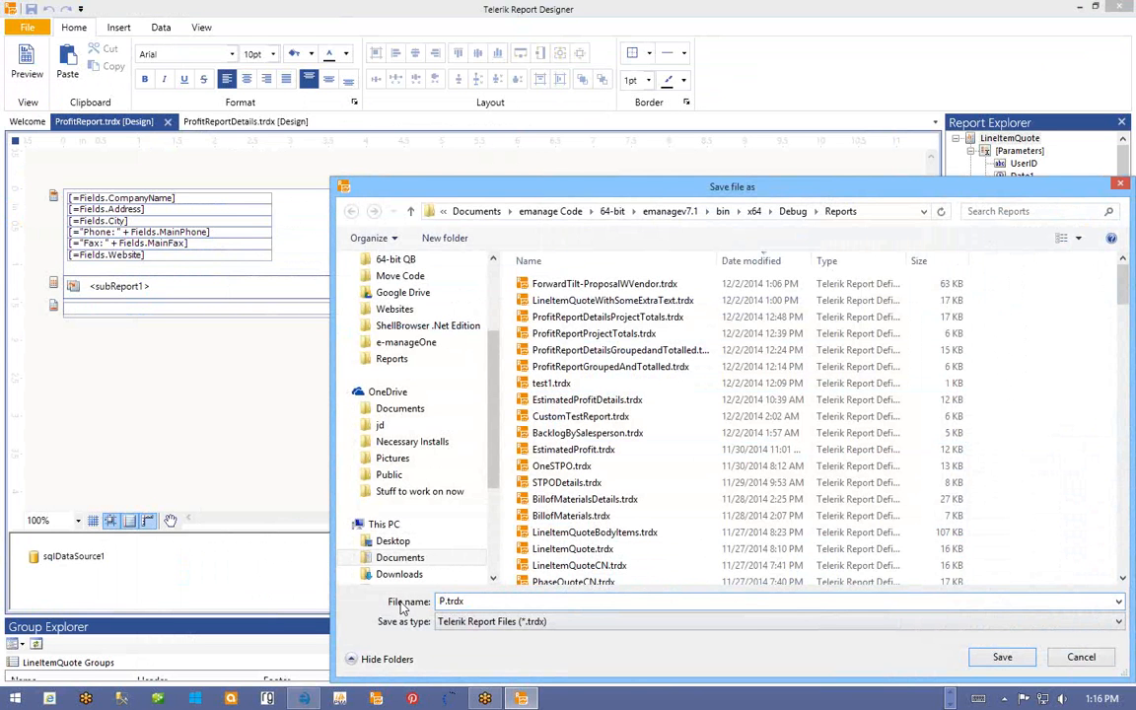
{"action": "type", "text": "OsNotFu"}
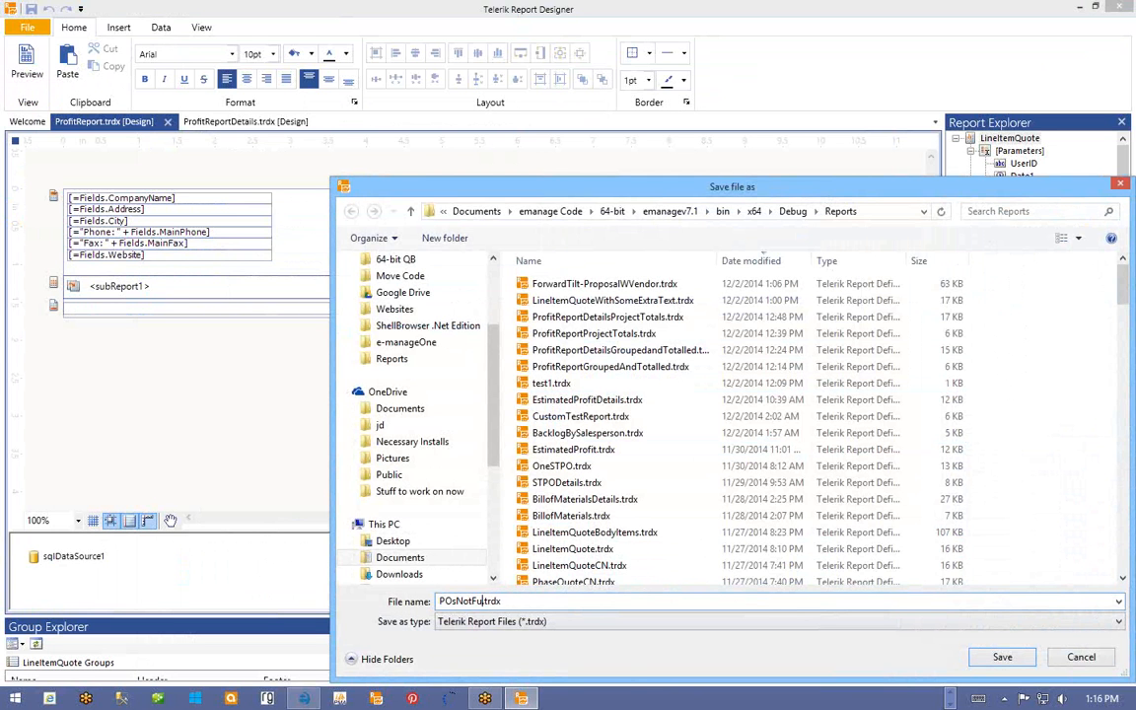
{"action": "type", "text": "llyAcknowledged"}
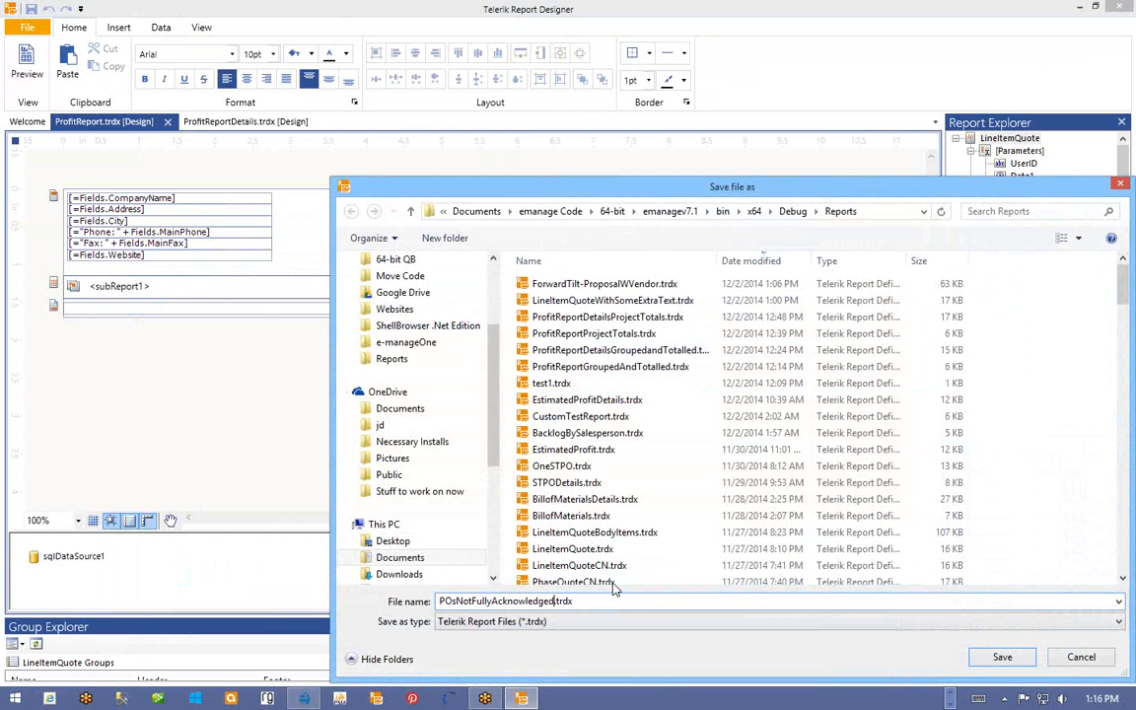
{"action": "left_click", "coordinate": [1004, 657]}
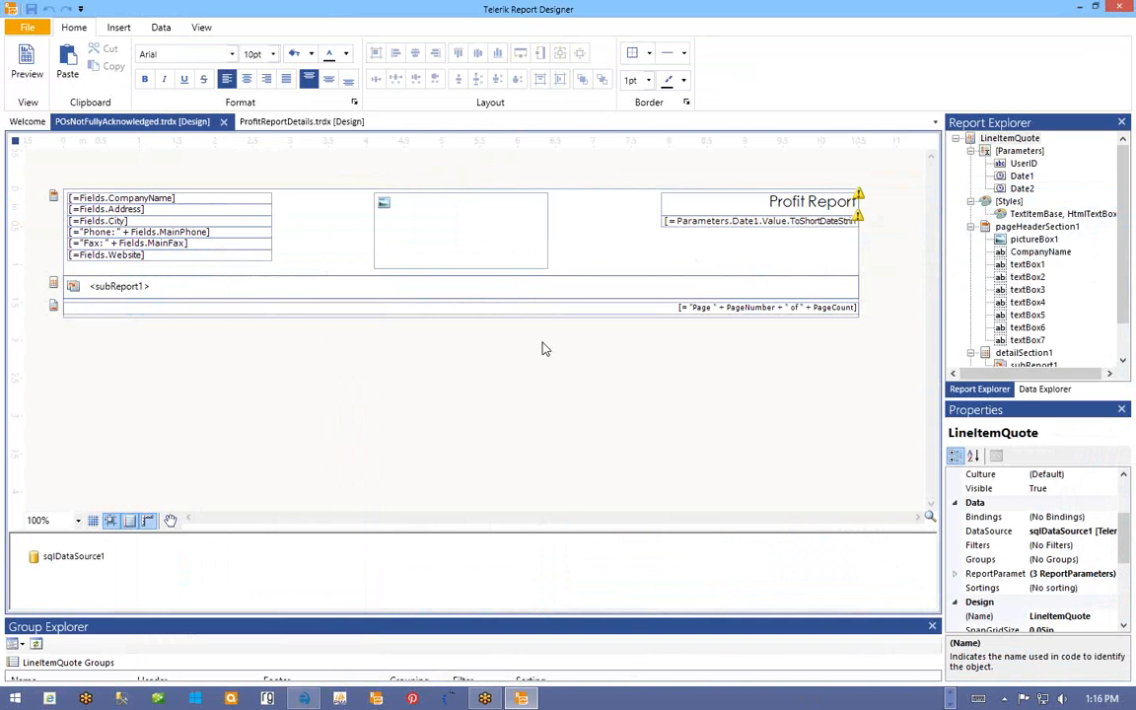
- Save ProfitReportDetails as POsNotFullyAcknowledgedDetails.trdx in the Reports folder
{"action": "left_click", "coordinate": [294, 121]}
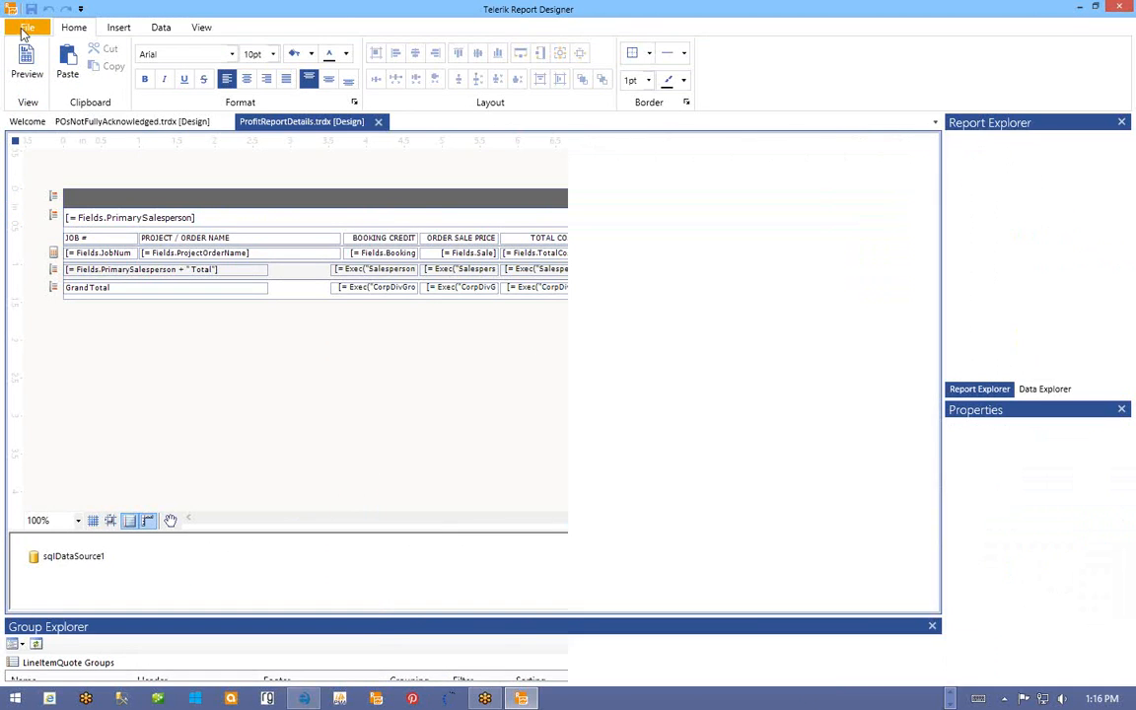
{"action": "left_click", "coordinate": [27, 28]}
{"action": "left_click", "coordinate": [45, 74]}
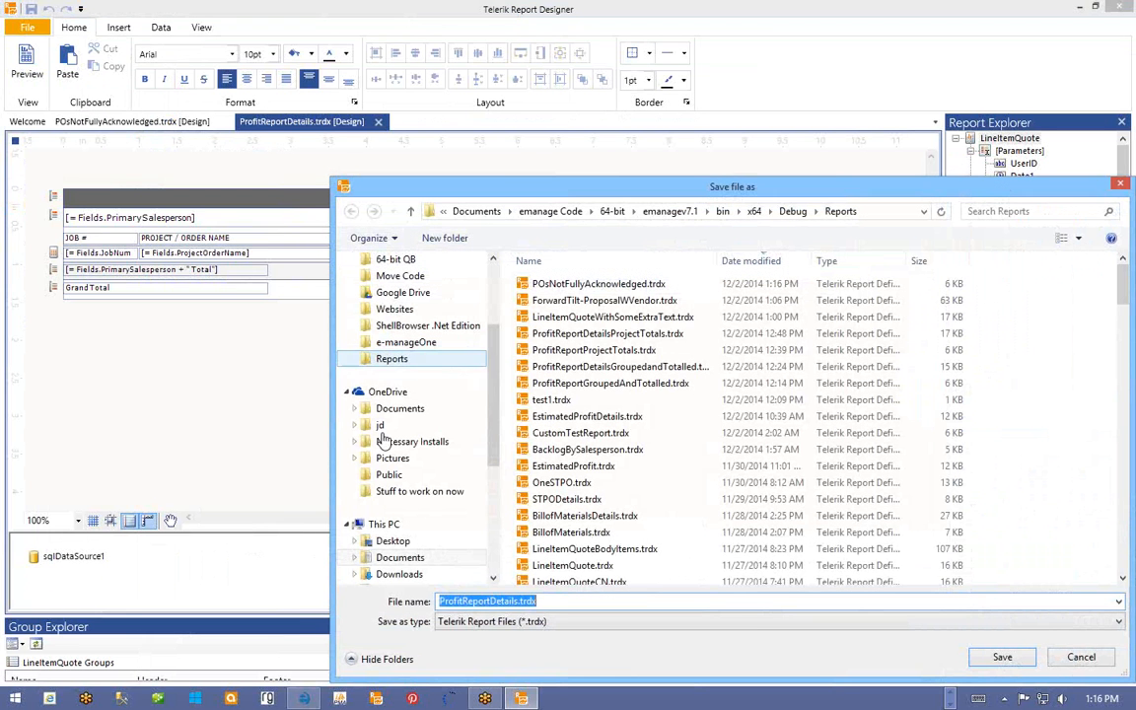
{"action": "left_click", "coordinate": [519, 601]}
{"action": "left_click_drag", "start_coordinate": [519, 600], "coordinate": [423, 605]}
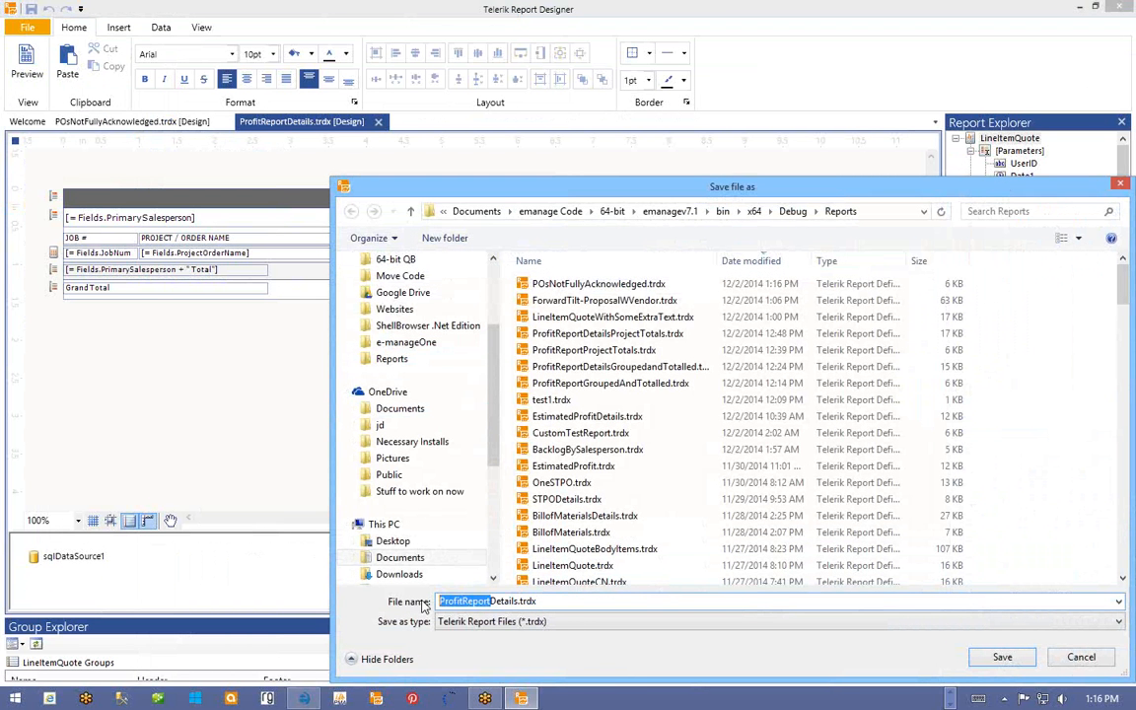
{"action": "type", "text": "POsNotFu"}
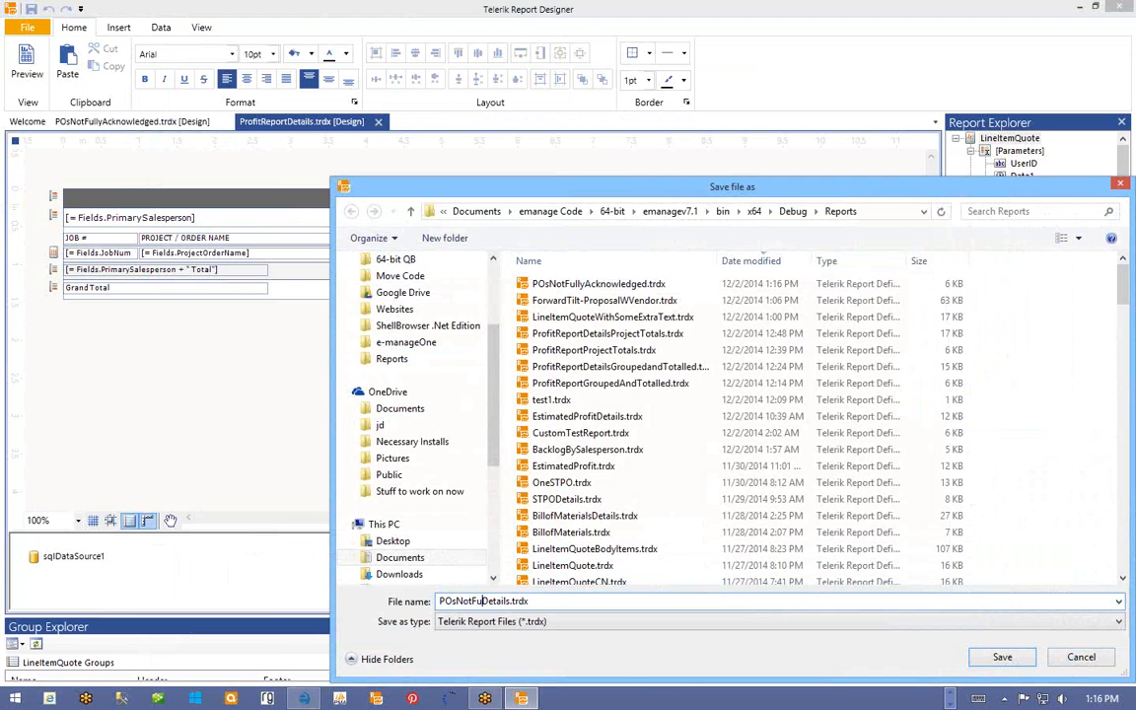
{"action": "type", "text": "llyAcknowel"}
{"action": "type", "text": "dged"}
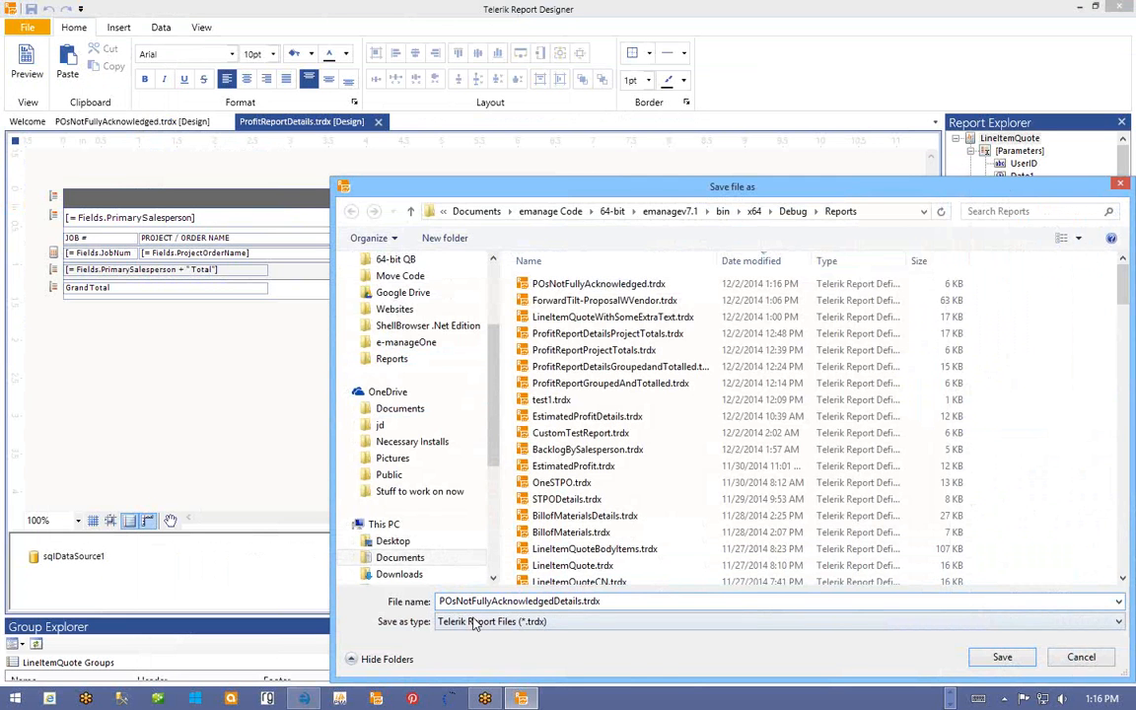
{"action": "left_click", "coordinate": [1002, 657]}
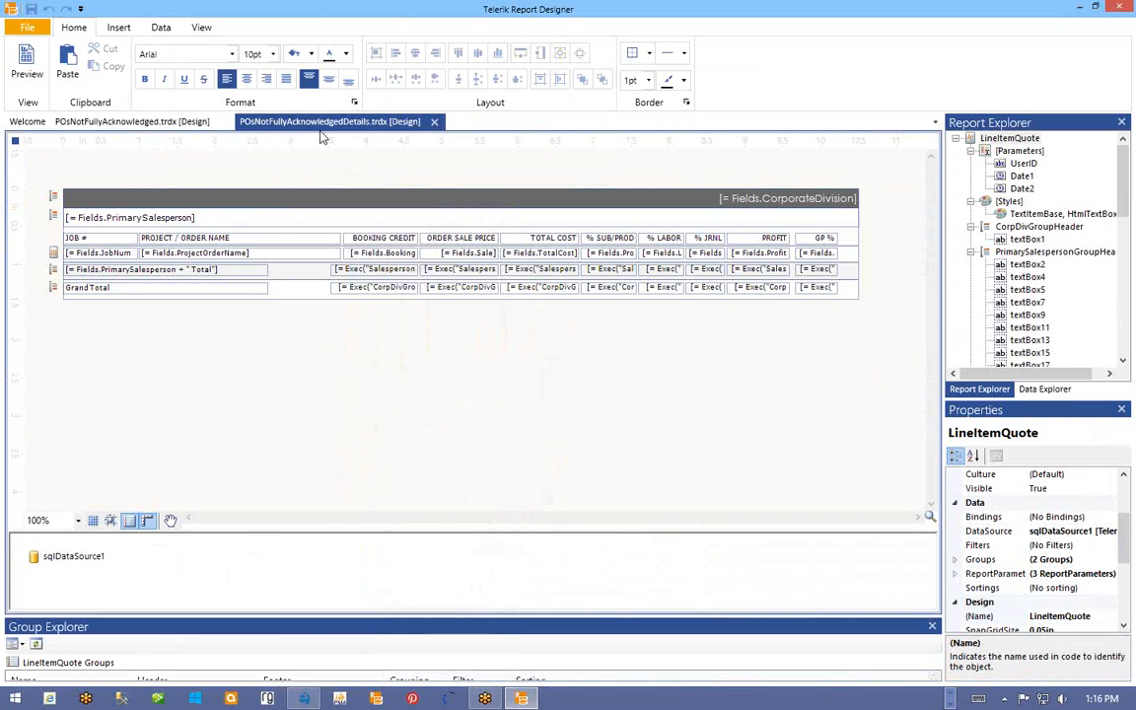
- Retitle the main report header to 'PO's Not Fully Acknowledged' and widen the title box
{"action": "left_click", "coordinate": [148, 121]}
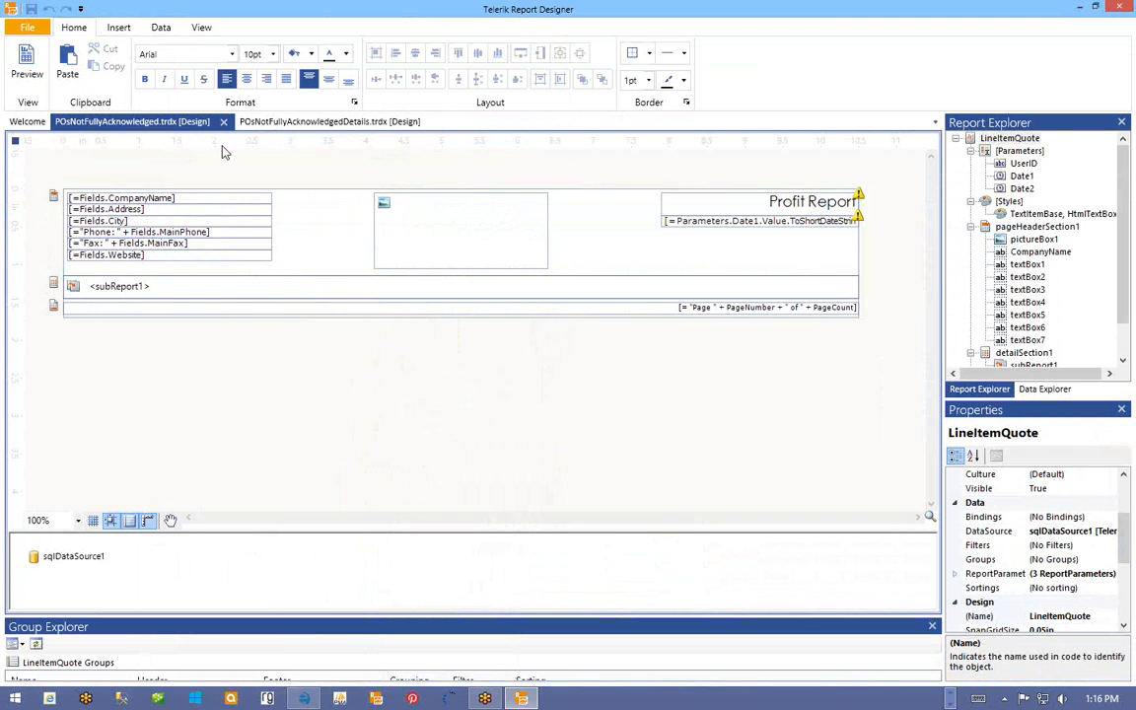
{"action": "left_click", "coordinate": [785, 204]}
{"action": "left_click", "coordinate": [775, 205]}
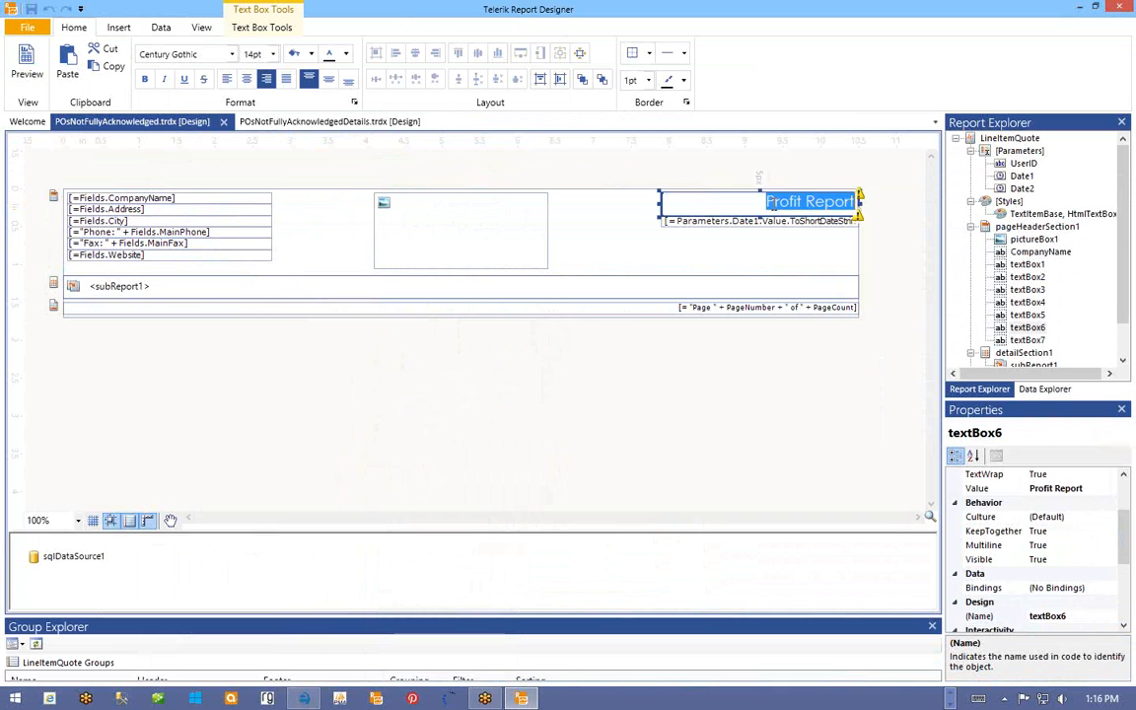
{"action": "type", "text": "PO's Not Fully Ack"}
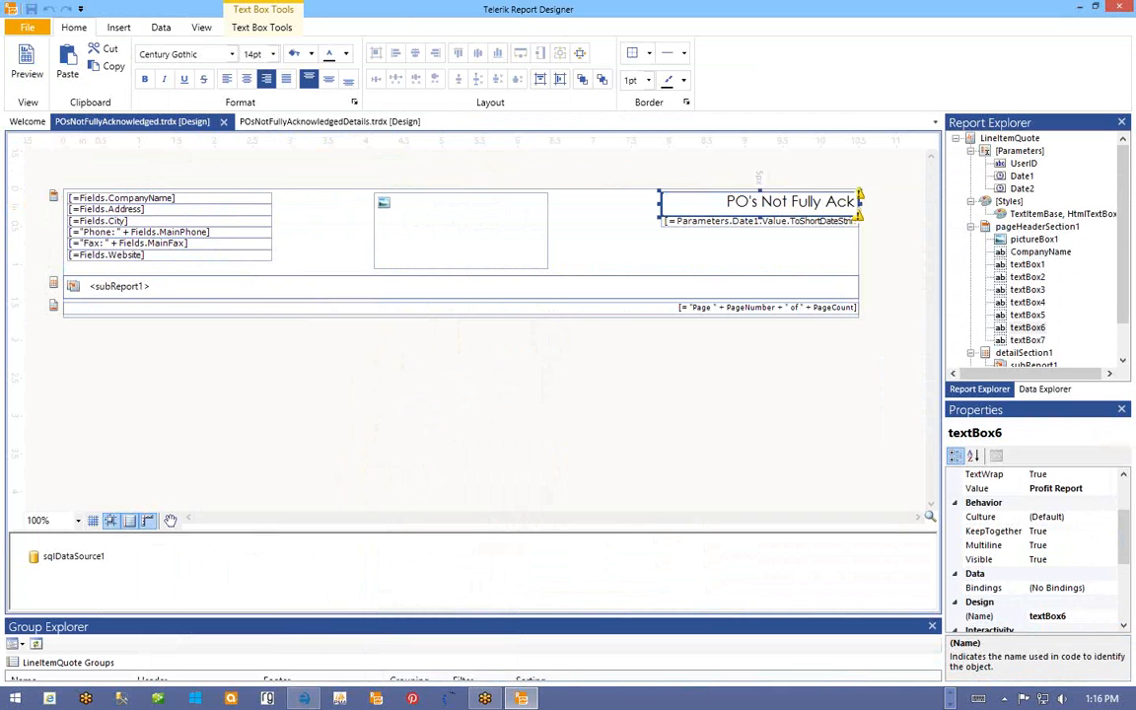
{"action": "type", "text": "nowledged"}
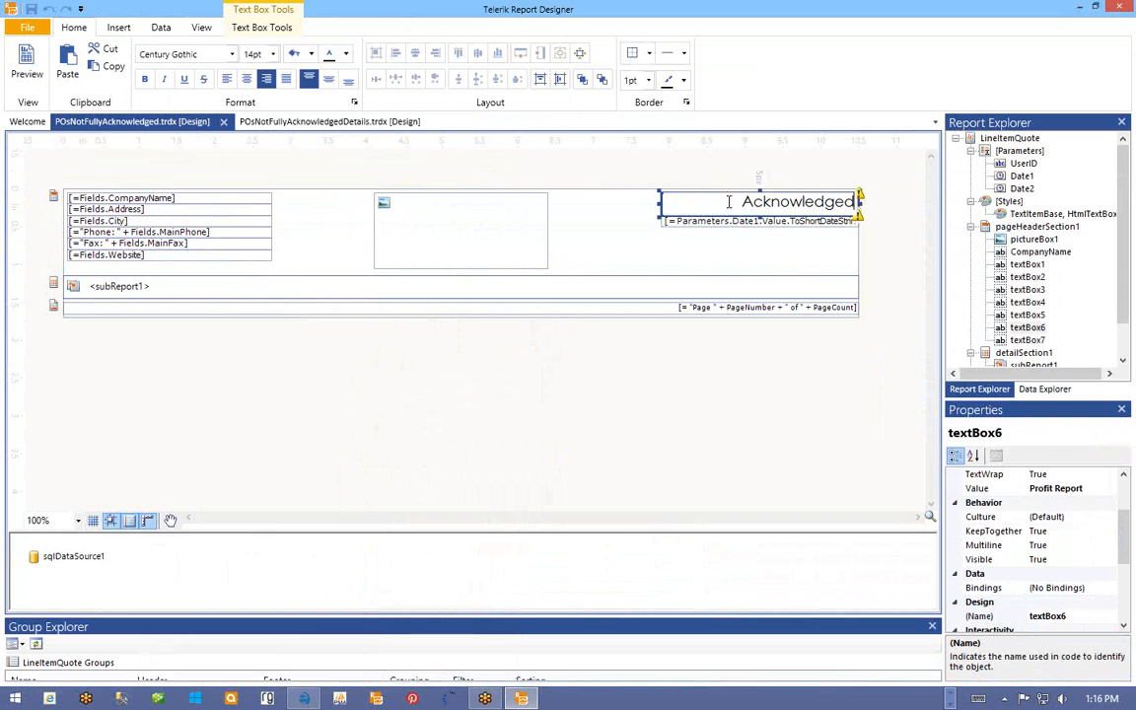
{"action": "left_click", "coordinate": [622, 225]}
{"action": "left_click", "coordinate": [659, 203]}
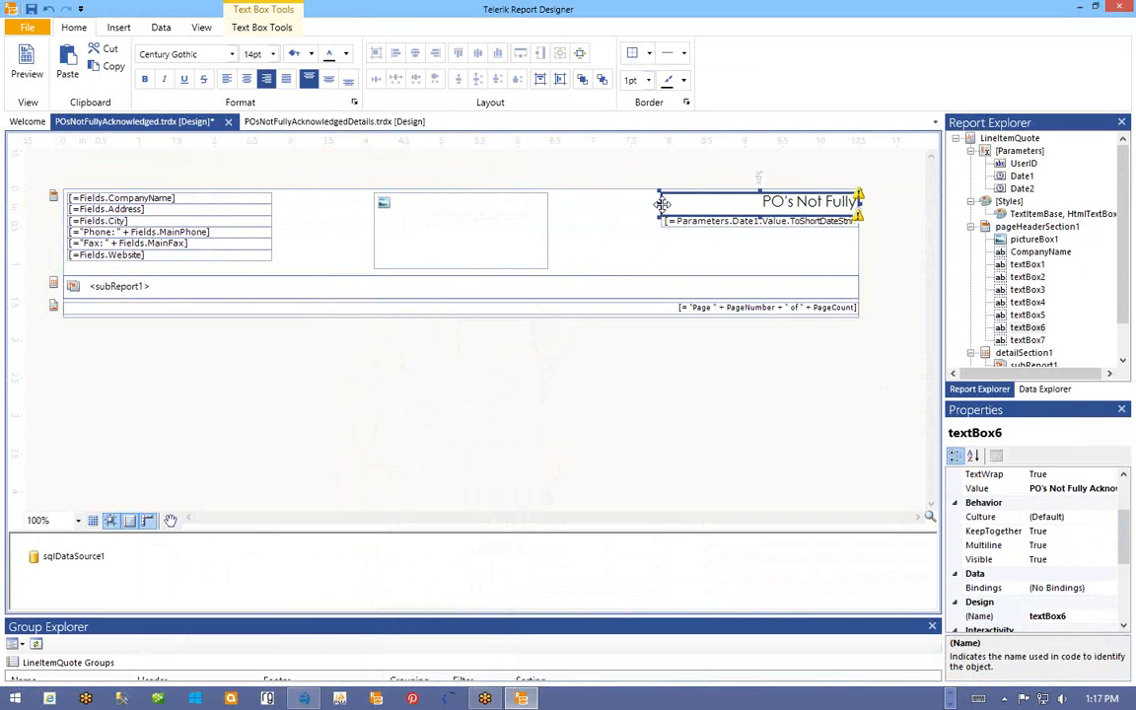
{"action": "left_click_drag", "start_coordinate": [659, 204], "coordinate": [623, 204]}
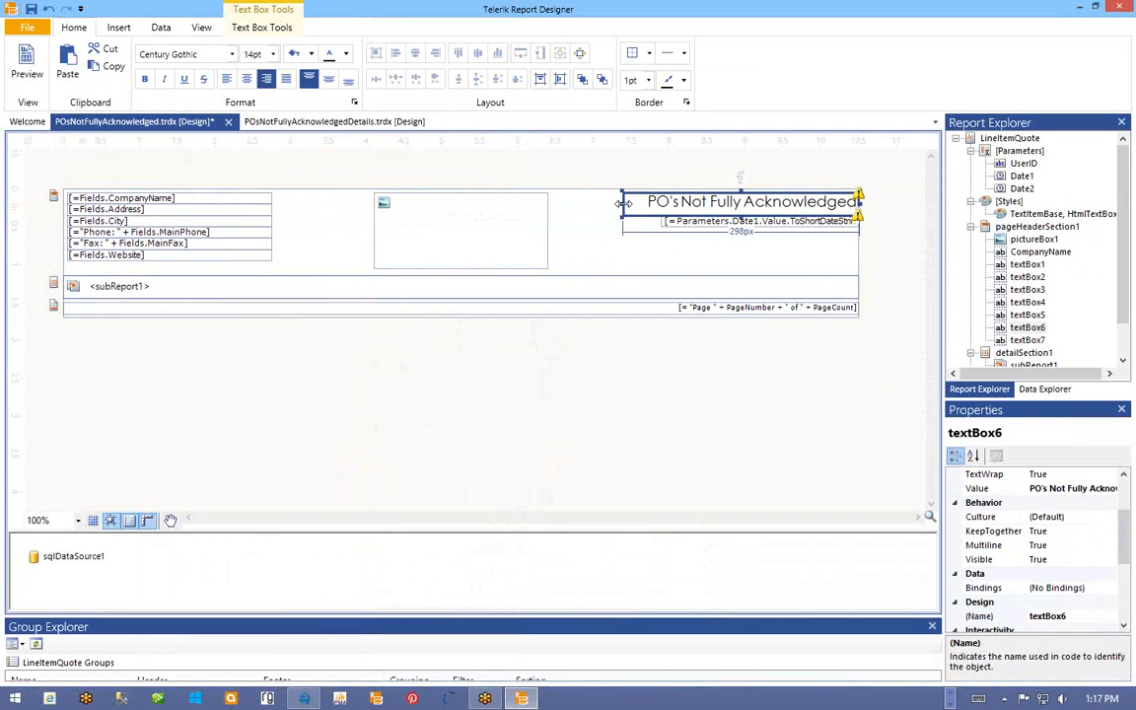
{"action": "left_click", "coordinate": [693, 247]}
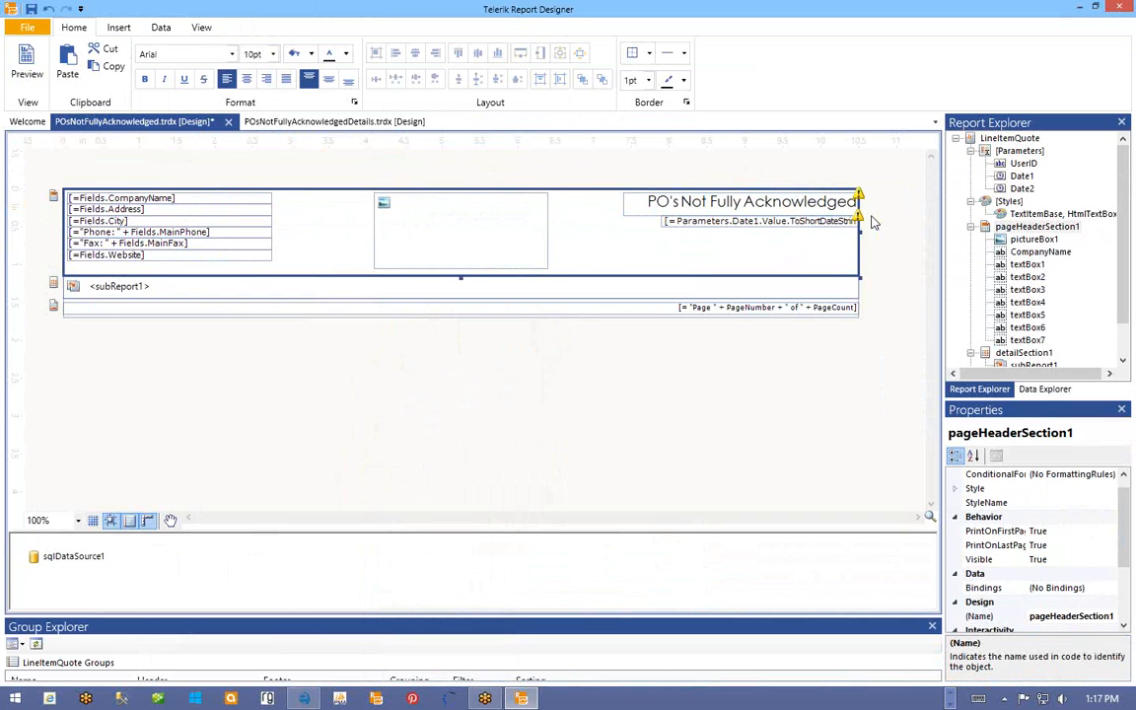
- Delete the Date1 and Date2 report parameters, leaving only UserID
{"action": "left_click", "coordinate": [1022, 177]}
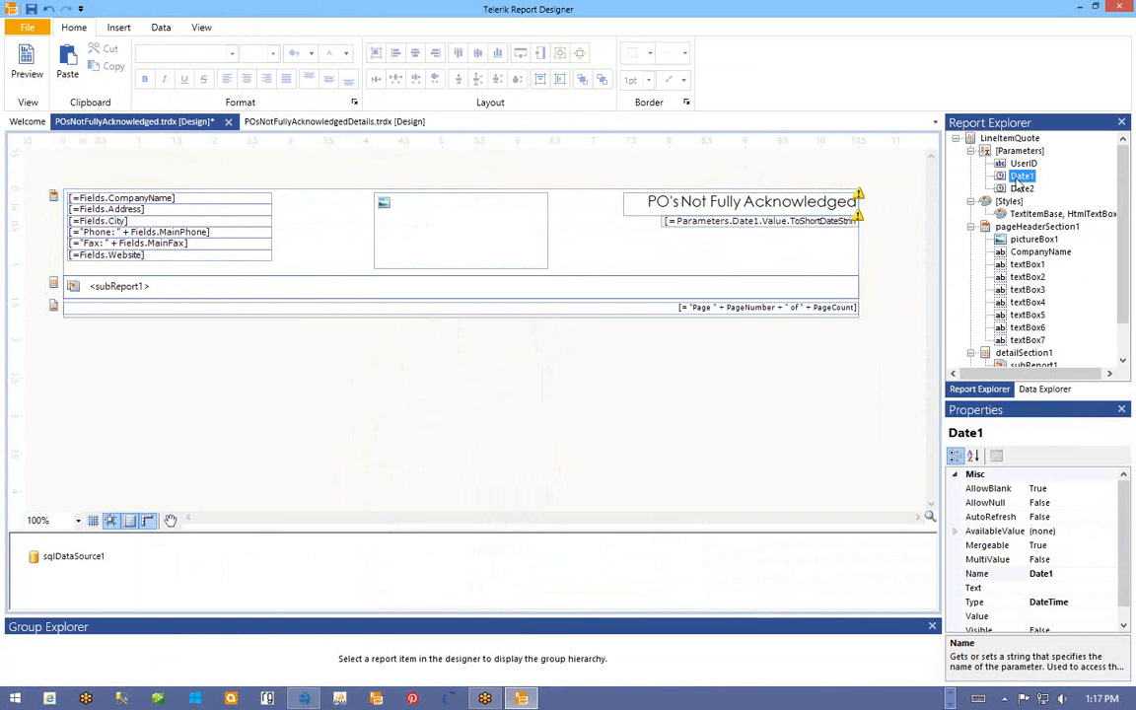
{"action": "right_click", "coordinate": [1018, 177]}
{"action": "left_click", "coordinate": [1070, 202]}
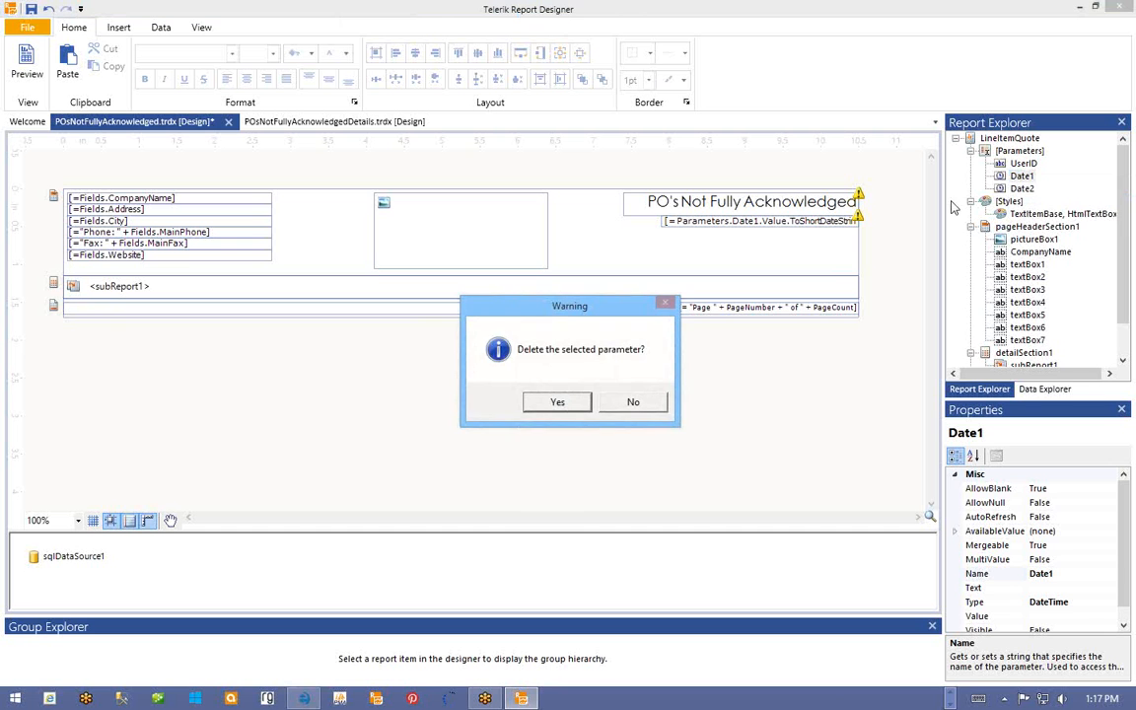
{"action": "left_click", "coordinate": [556, 401]}
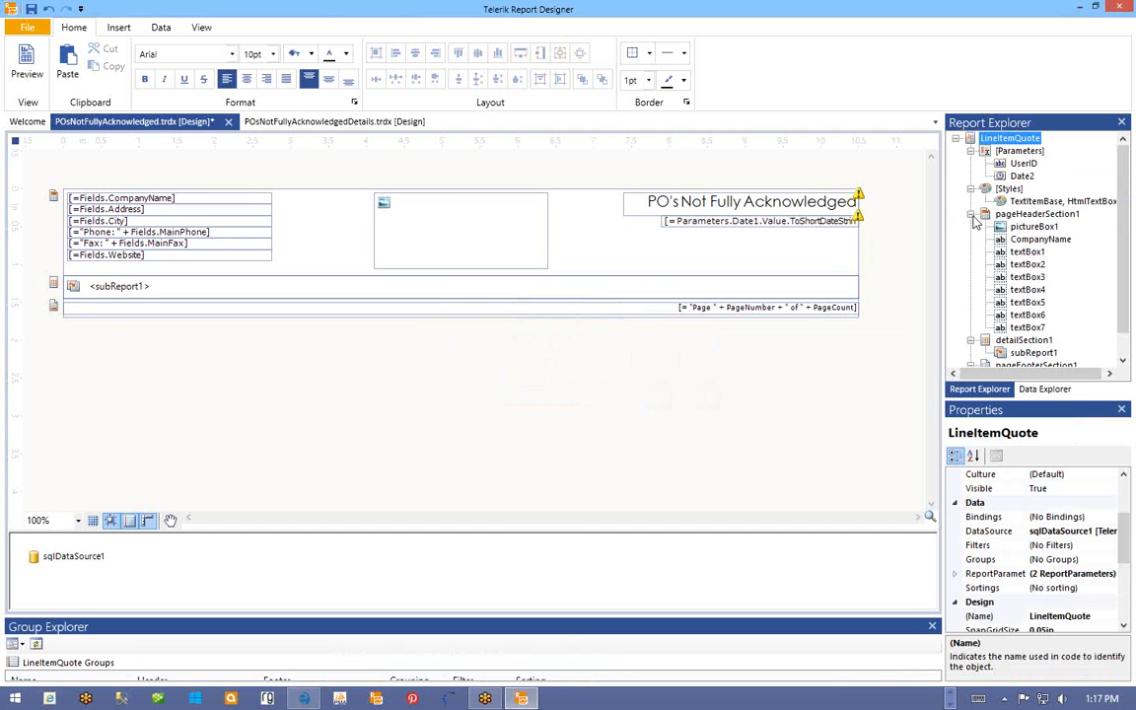
{"action": "left_click", "coordinate": [1020, 176]}
{"action": "right_click", "coordinate": [1016, 176]}
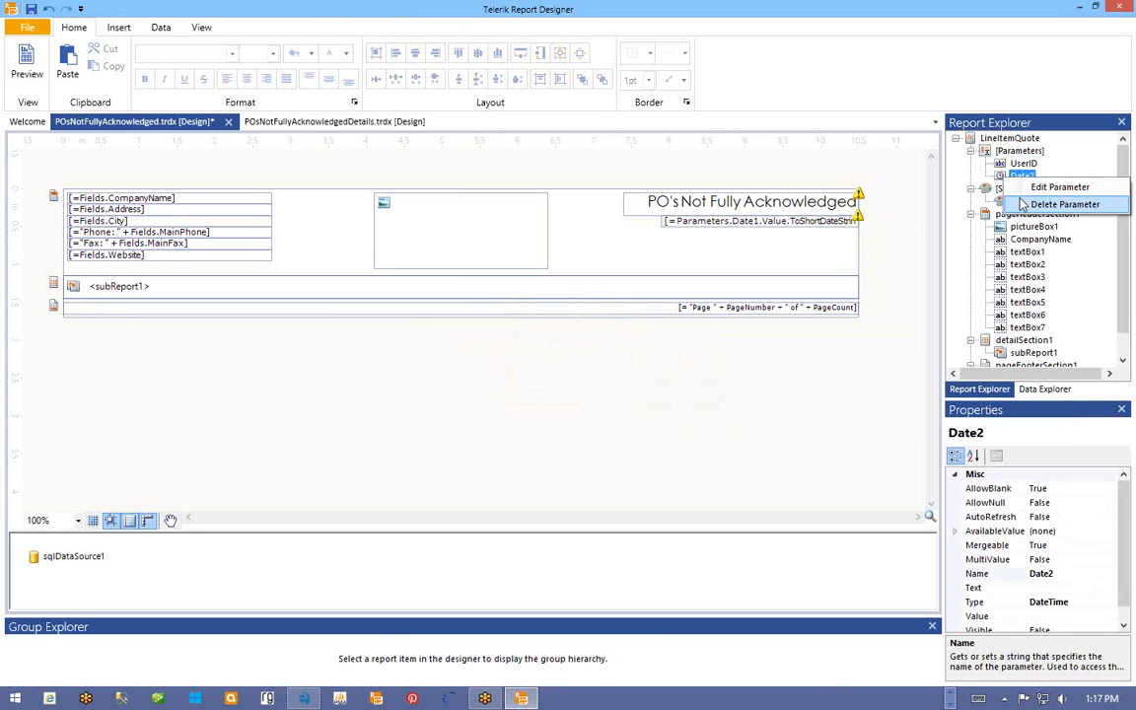
{"action": "left_click", "coordinate": [1035, 204]}
{"action": "left_click", "coordinate": [548, 400]}
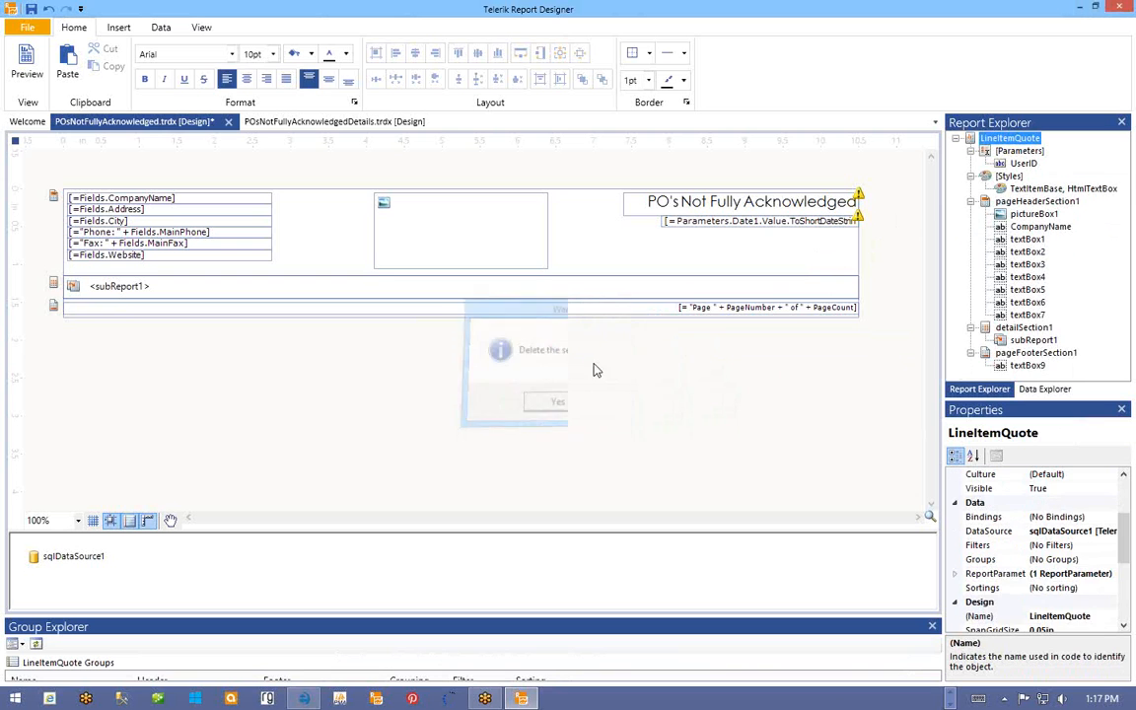
- Remove the date text box from the report header
{"action": "left_click", "coordinate": [706, 223]}
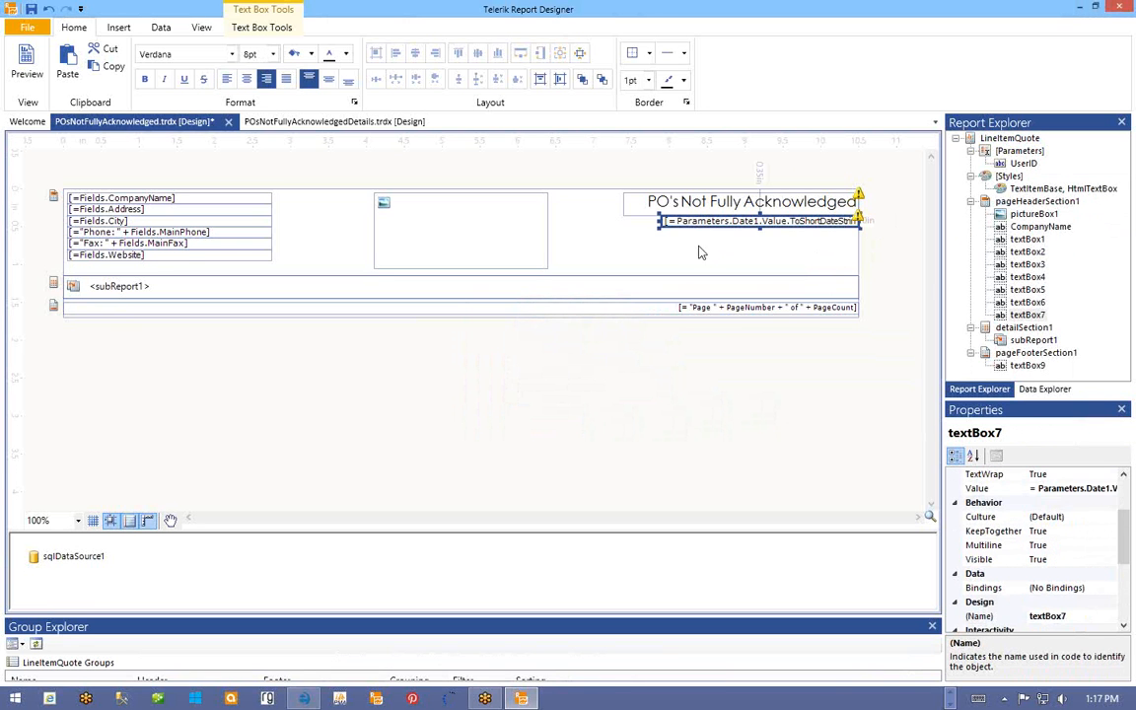
{"action": "key", "text": "Delete"}
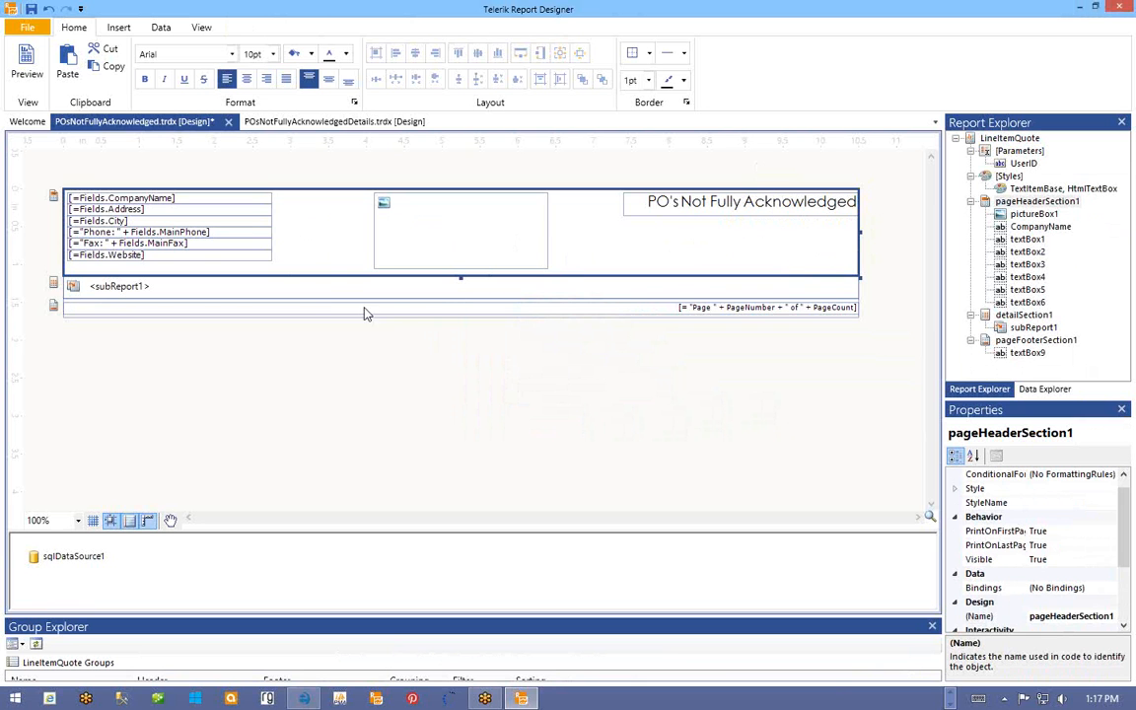
{"action": "left_click", "coordinate": [327, 285]}
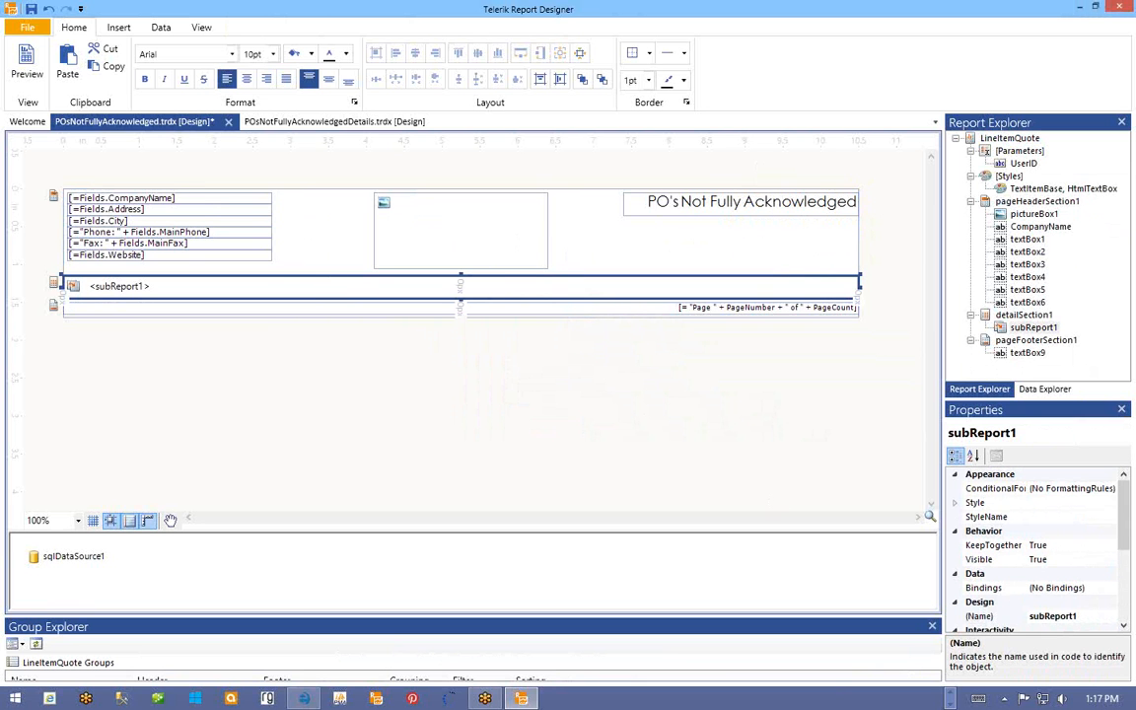
- Change subReport1's ReportSource file to POsNotFullyAcknowledgedDetails.trdx and open its parameter mappings
{"action": "left_click_drag", "start_coordinate": [1125, 526], "coordinate": [1119, 646]}
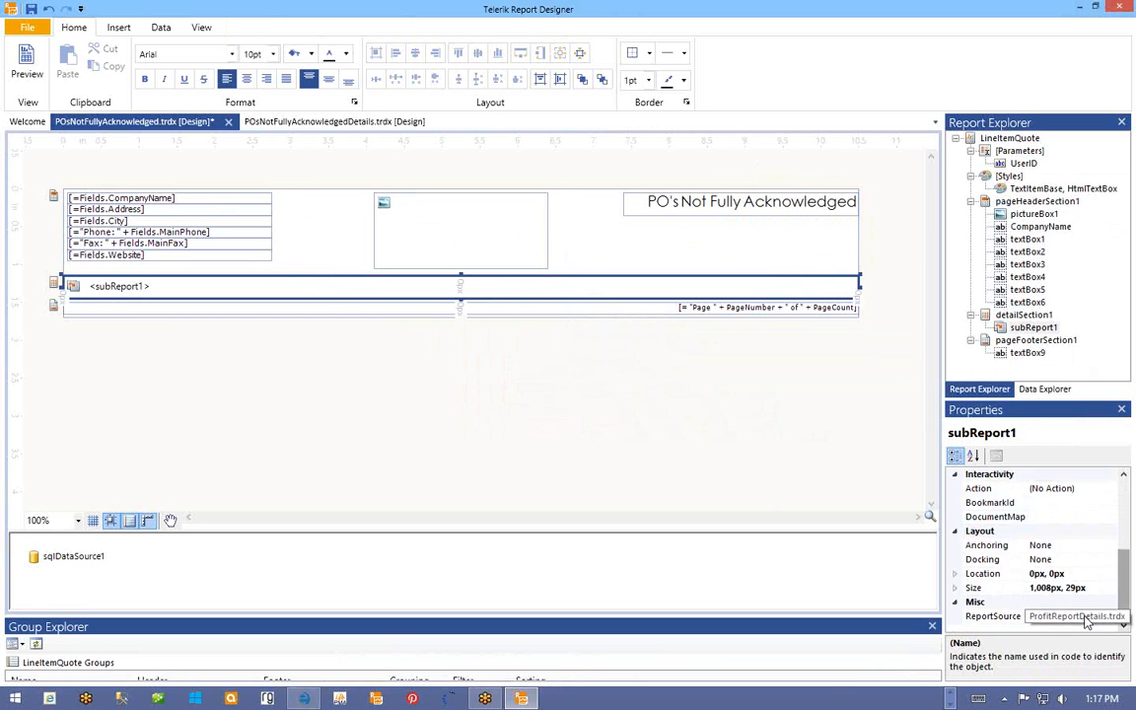
{"action": "left_click", "coordinate": [1073, 616]}
{"action": "left_click", "coordinate": [1115, 616]}
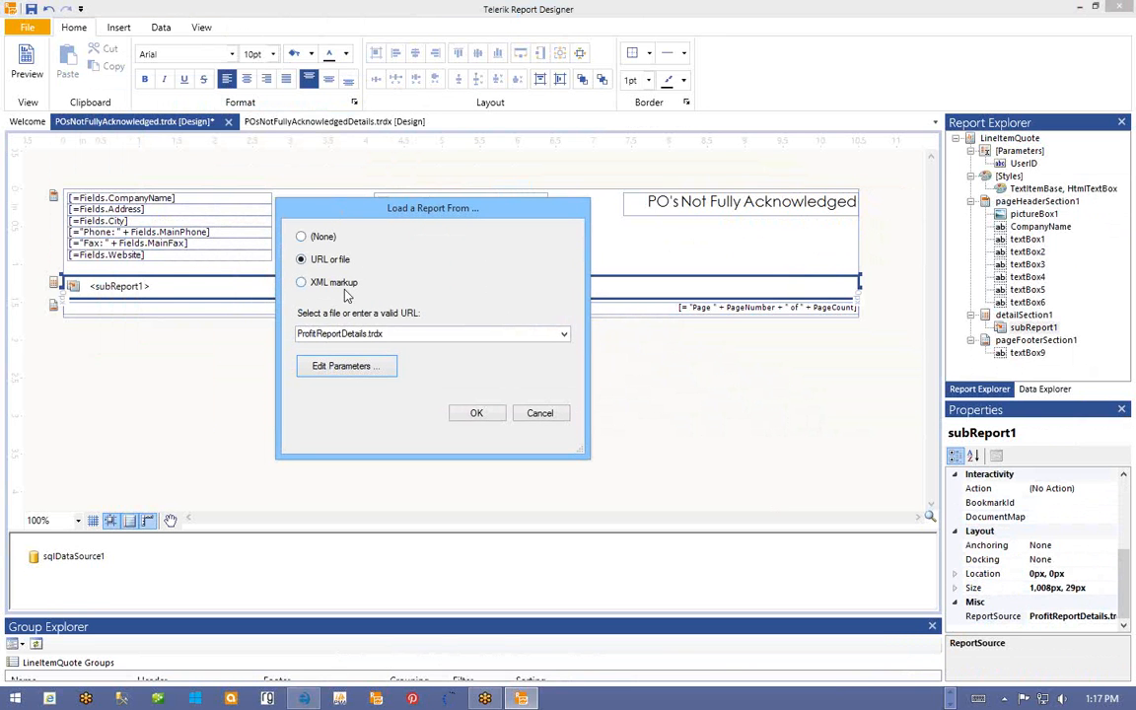
{"action": "left_click", "coordinate": [364, 335]}
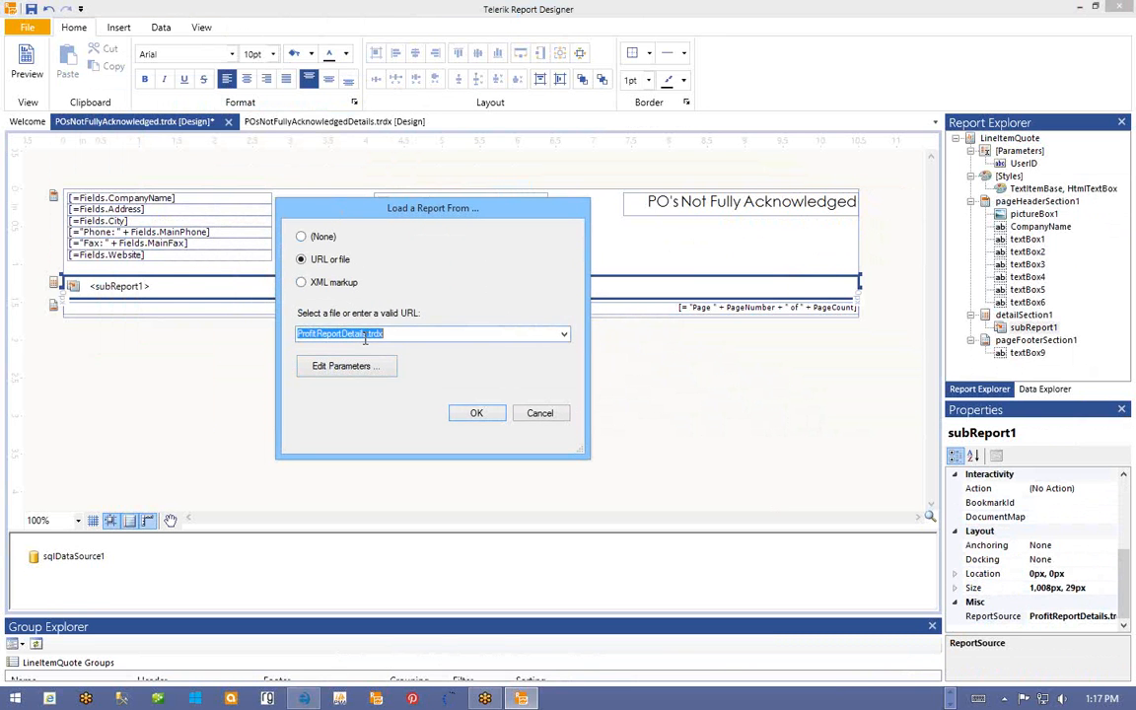
{"action": "left_click_drag", "start_coordinate": [368, 336], "coordinate": [266, 338]}
{"action": "key", "text": "Right"}
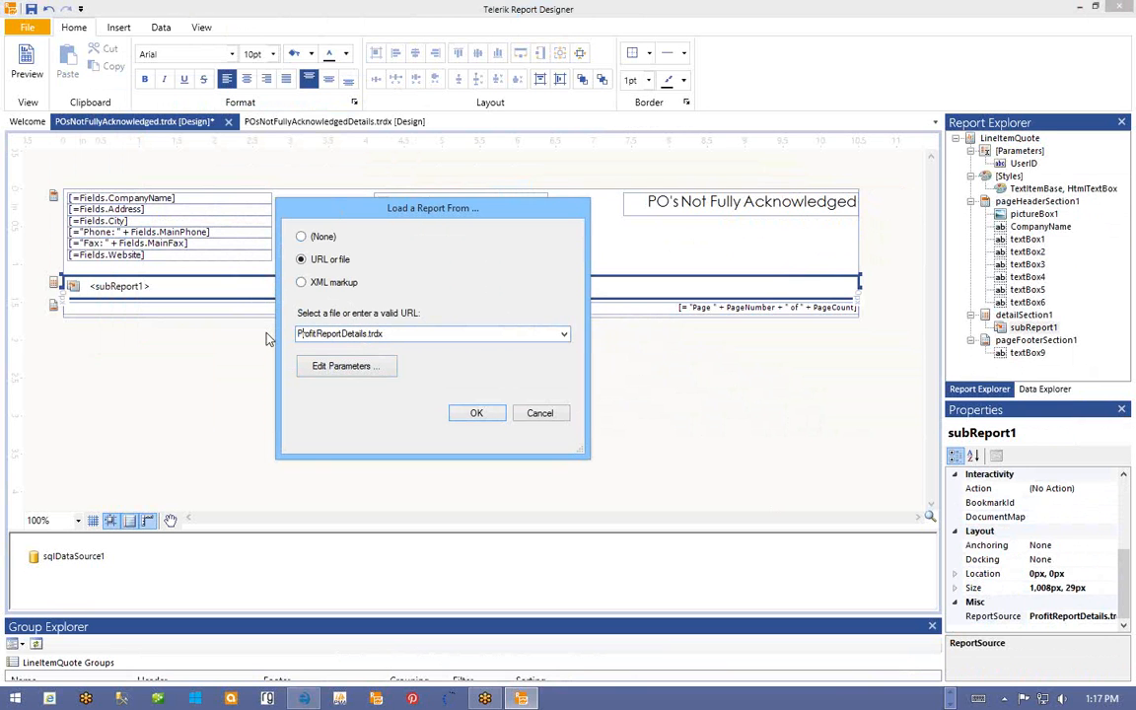
{"action": "left_click_drag", "start_coordinate": [366, 336], "coordinate": [340, 339]}
{"action": "left_click", "coordinate": [365, 335]}
{"action": "double_click", "coordinate": [366, 335]}
{"action": "left_click", "coordinate": [366, 335]}
{"action": "left_click_drag", "start_coordinate": [367, 334], "coordinate": [276, 349]}
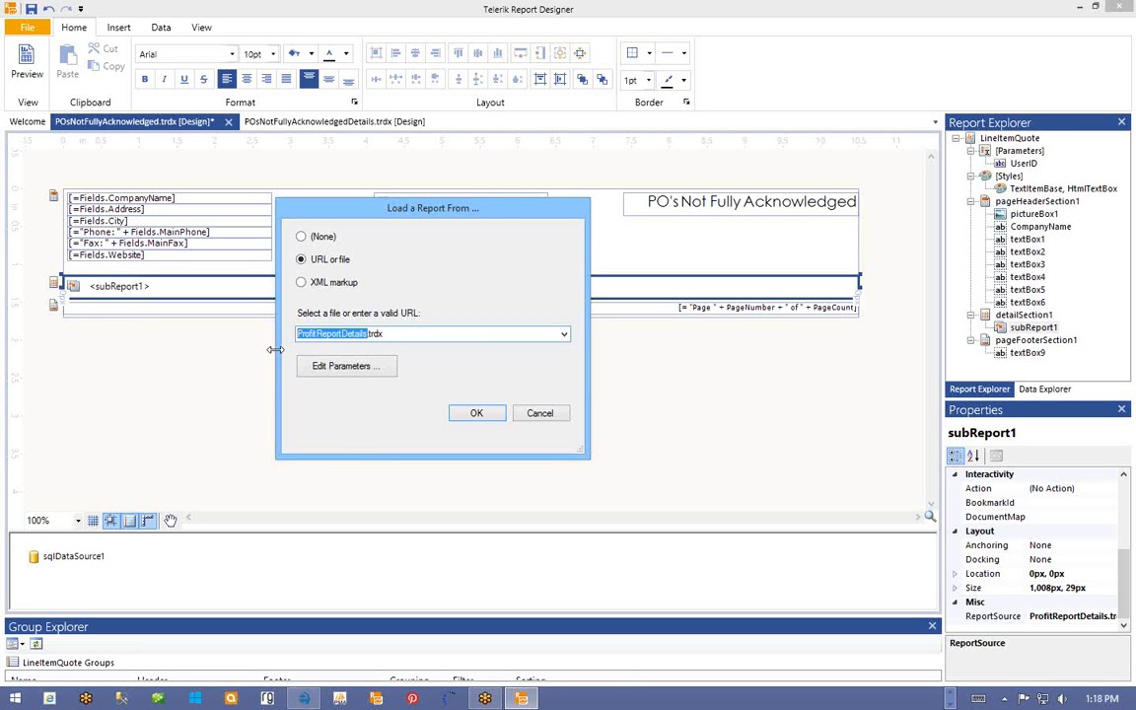
{"action": "type", "text": "P"}
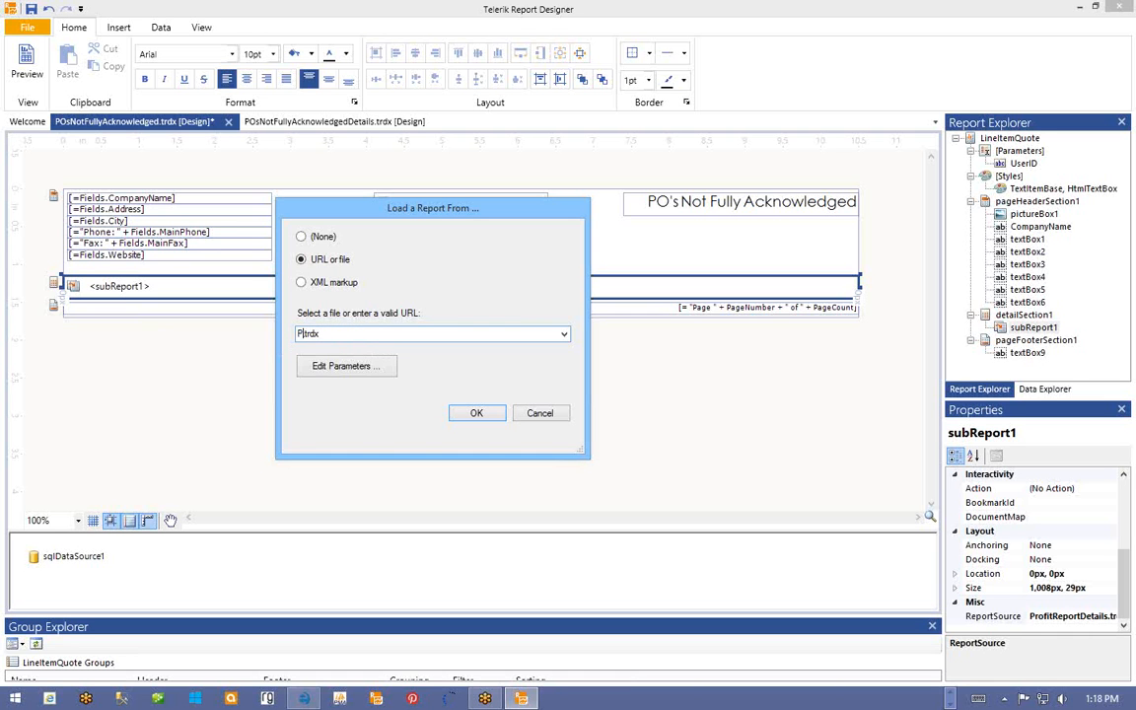
{"action": "type", "text": "OsNotFullyAcknowledgedDetails"}
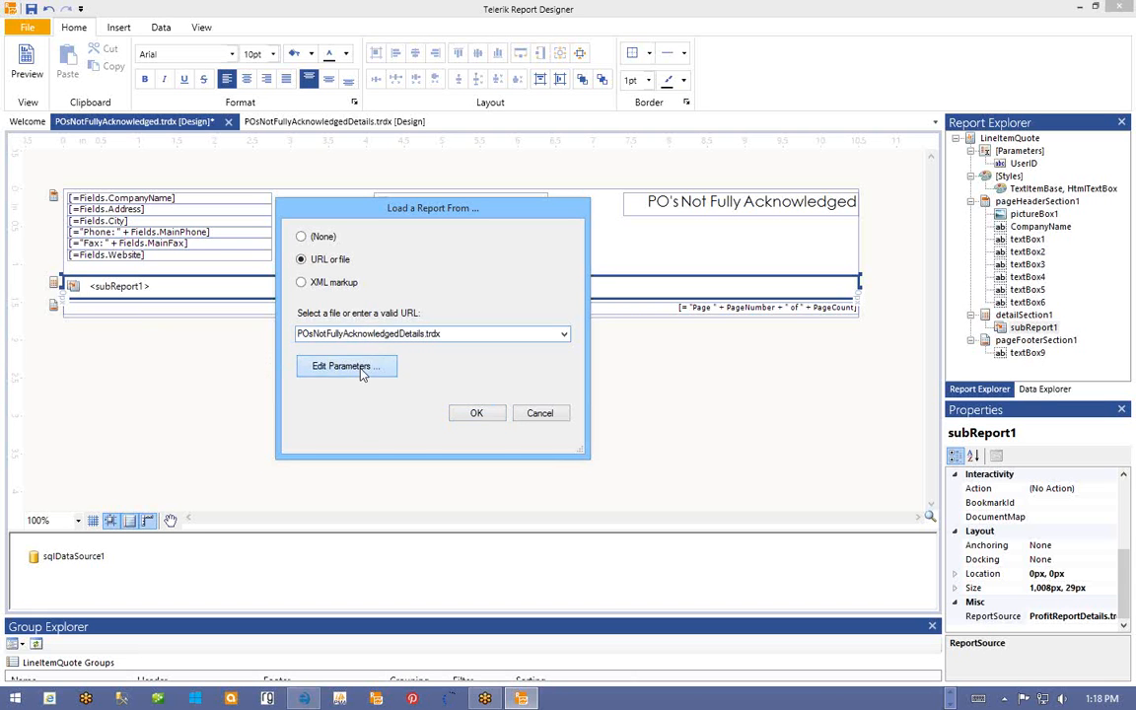
{"action": "left_click", "coordinate": [361, 369]}
- Drop the Date1 and Date2 subreport mappings keeping only UserID, confirm, and save POsNotFullyAcknowledged.trdx
{"action": "left_click", "coordinate": [109, 165]}
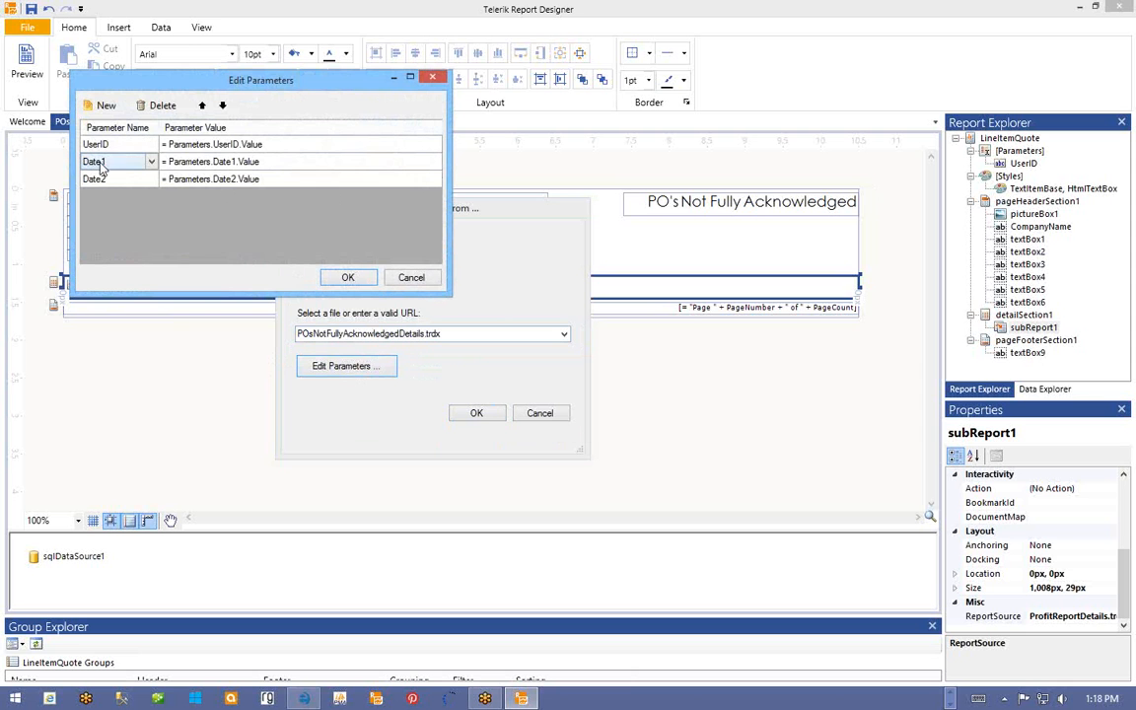
{"action": "left_click", "coordinate": [166, 156]}
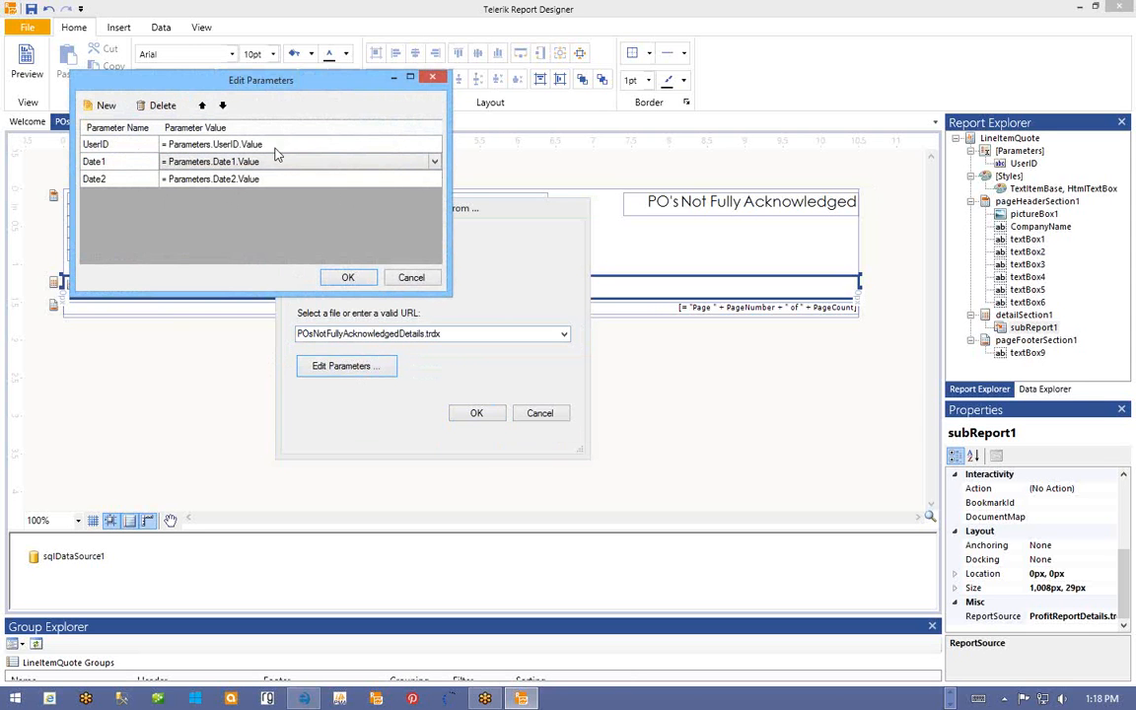
{"action": "left_click", "coordinate": [158, 106]}
{"action": "left_click", "coordinate": [158, 107]}
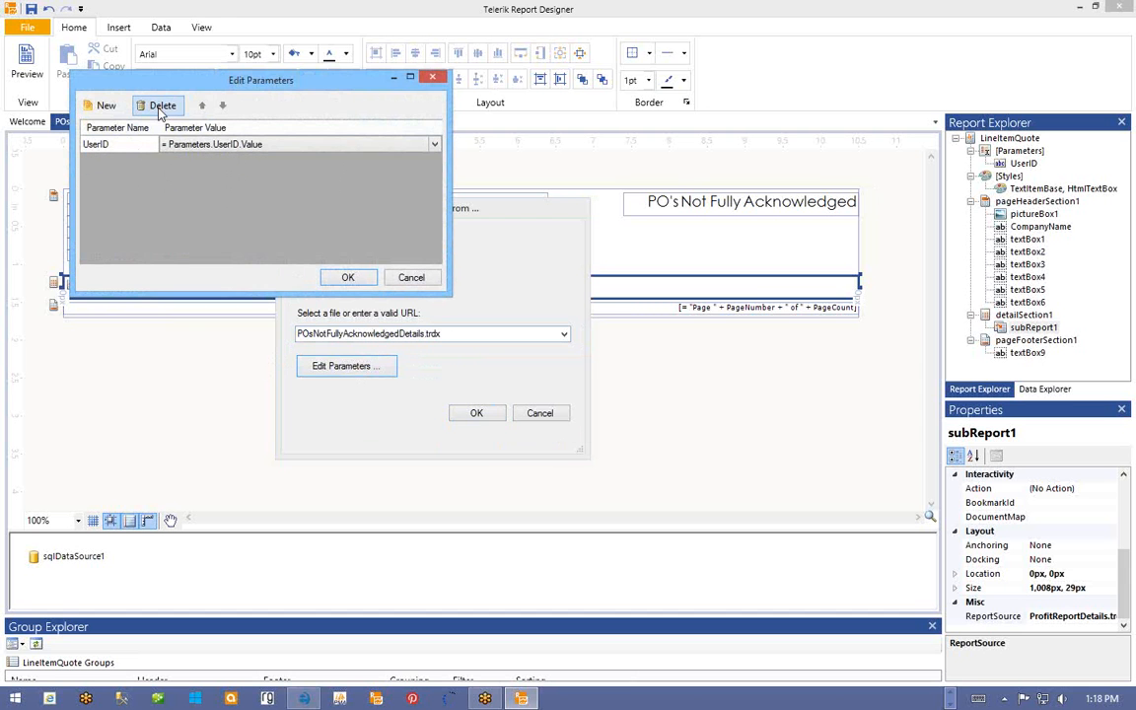
{"action": "left_click", "coordinate": [350, 278]}
{"action": "left_click", "coordinate": [468, 415]}
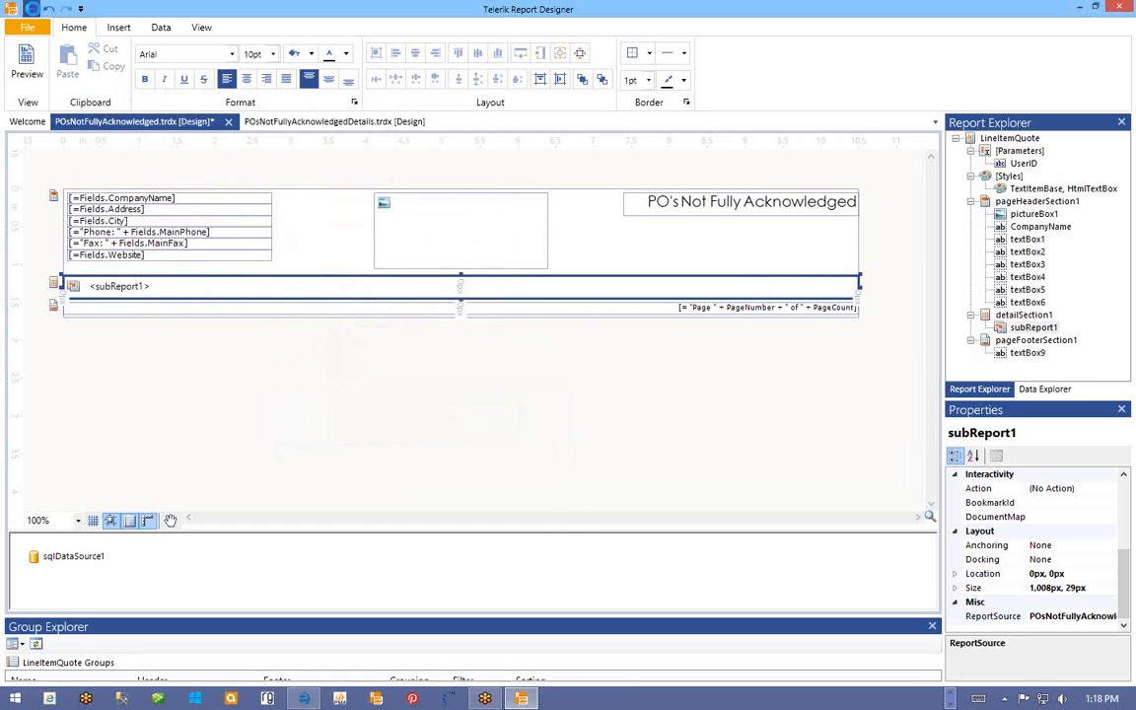
{"action": "left_click", "coordinate": [32, 8]}
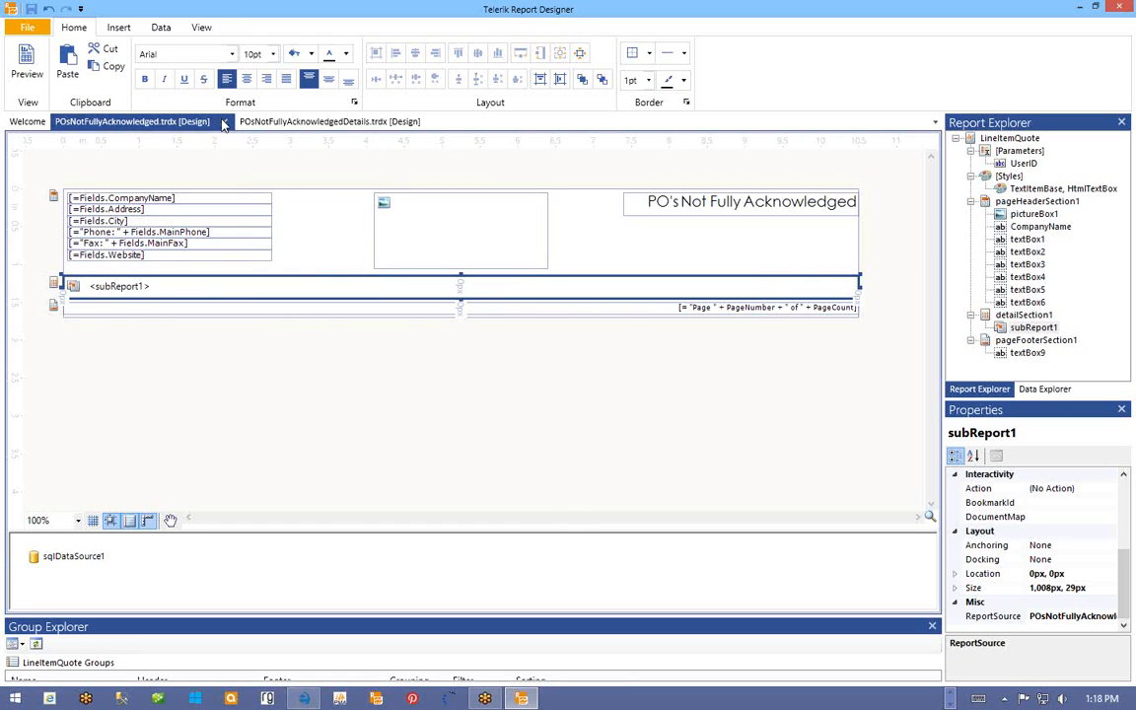
- Close the main report and open the SelectCommand wizard for the details report's sqlDataSource1
{"action": "left_click", "coordinate": [224, 121]}
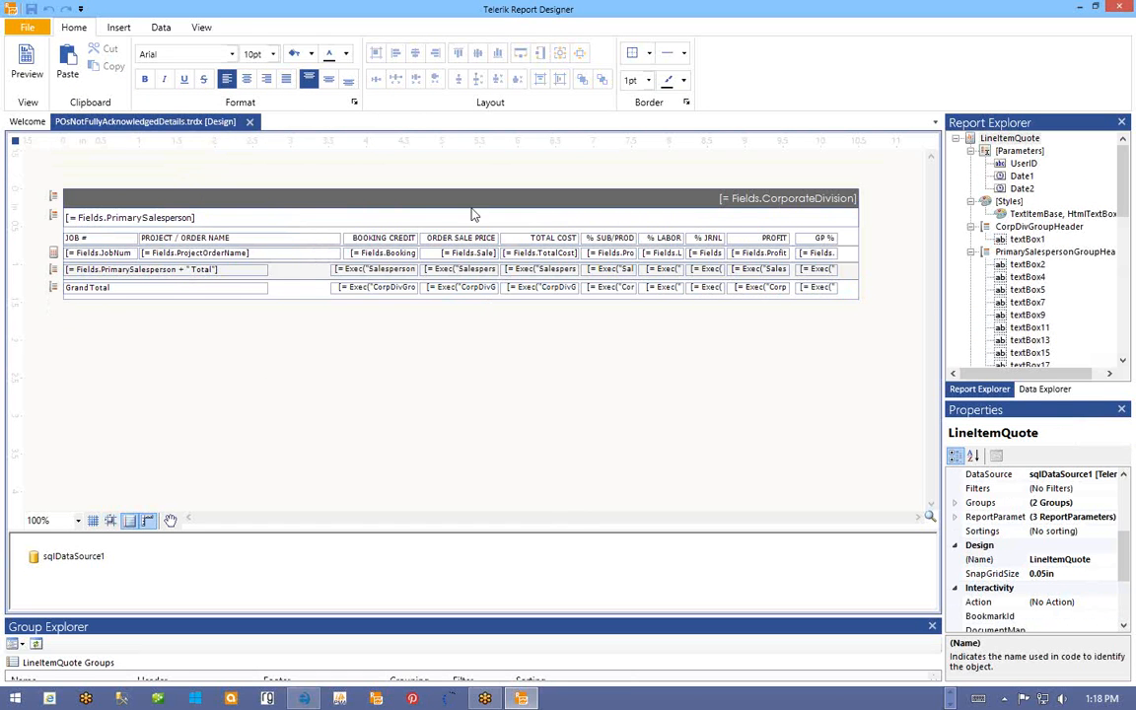
{"action": "left_click", "coordinate": [55, 558]}
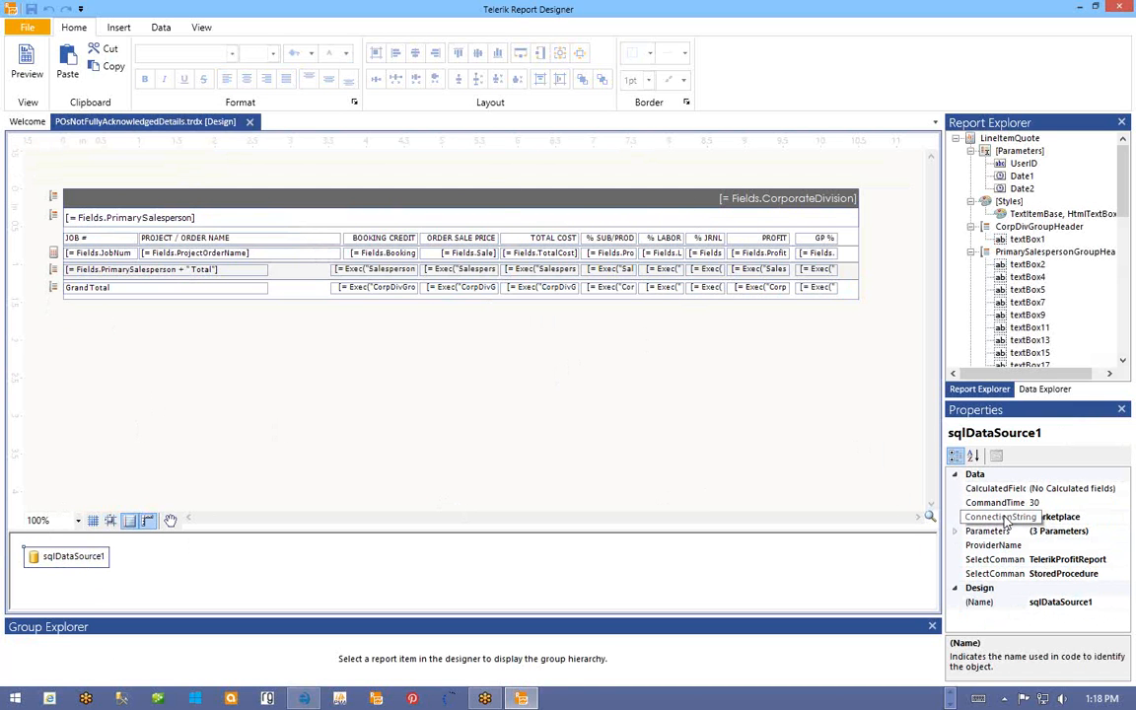
{"action": "left_click", "coordinate": [1004, 562]}
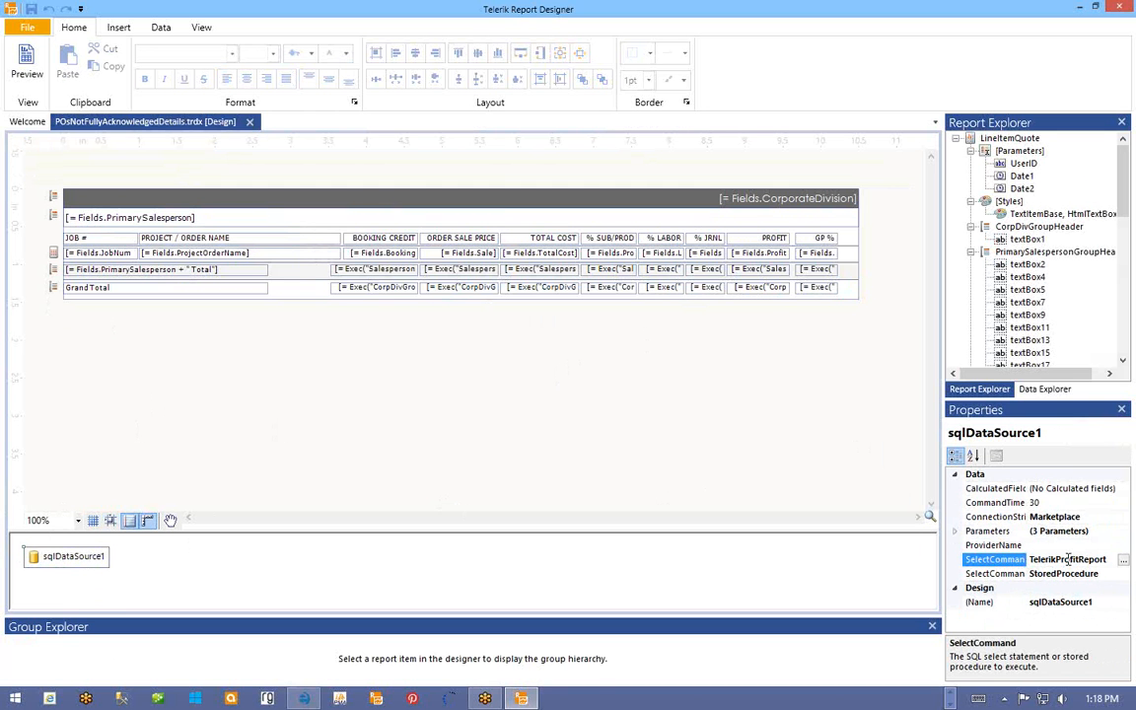
{"action": "left_click", "coordinate": [1123, 562]}
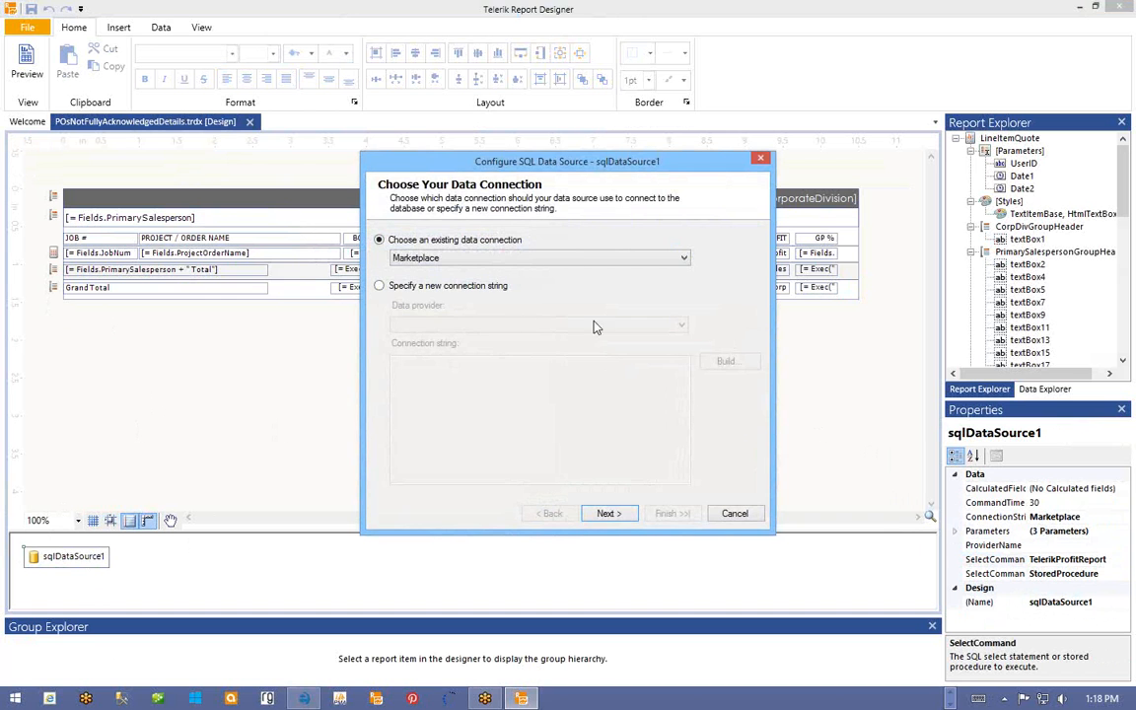
{"action": "left_click", "coordinate": [603, 512]}
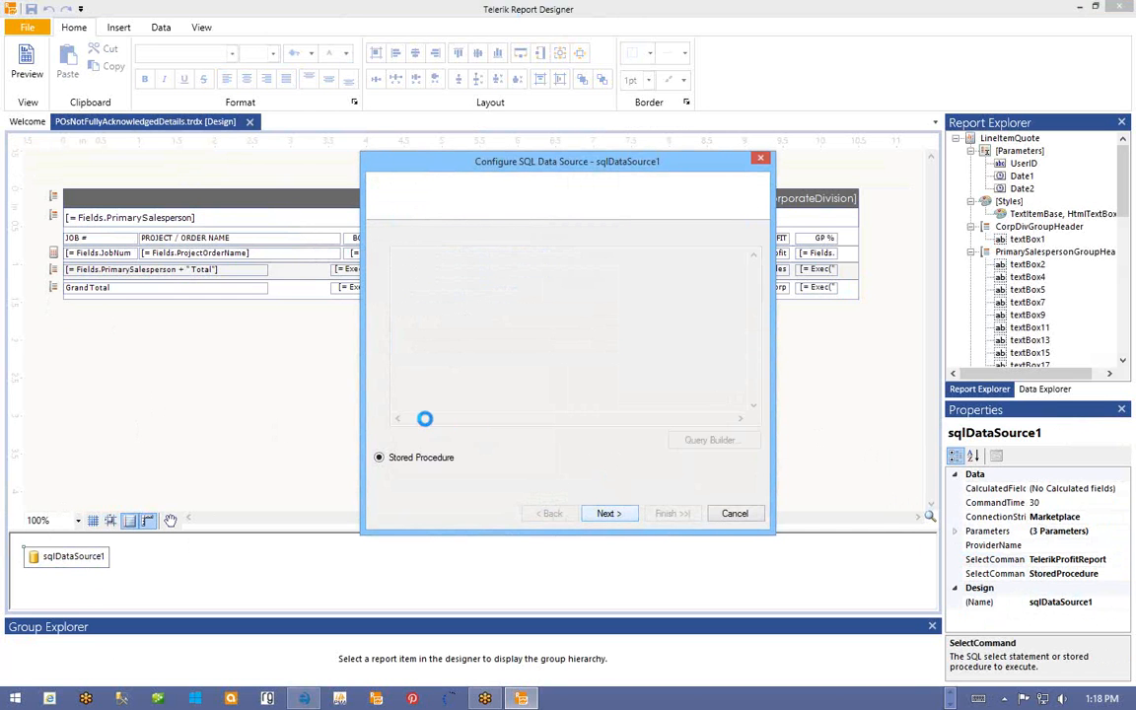
{"action": "left_click", "coordinate": [401, 241]}
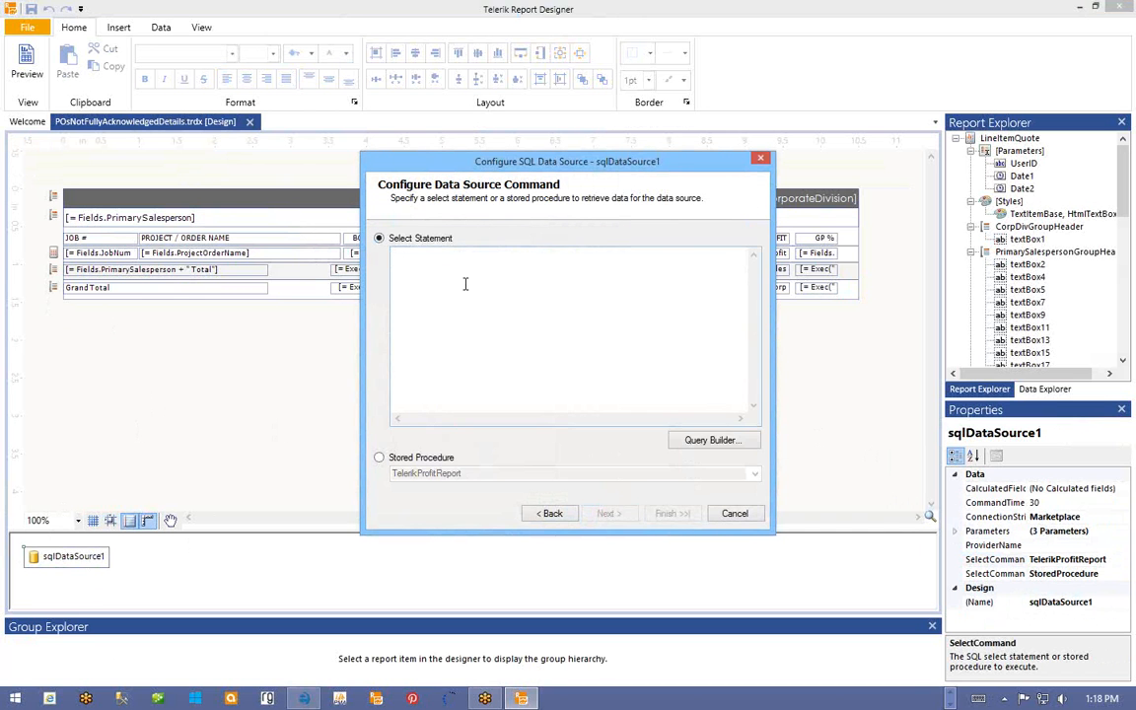
{"action": "key", "text": "ctrl+v"}
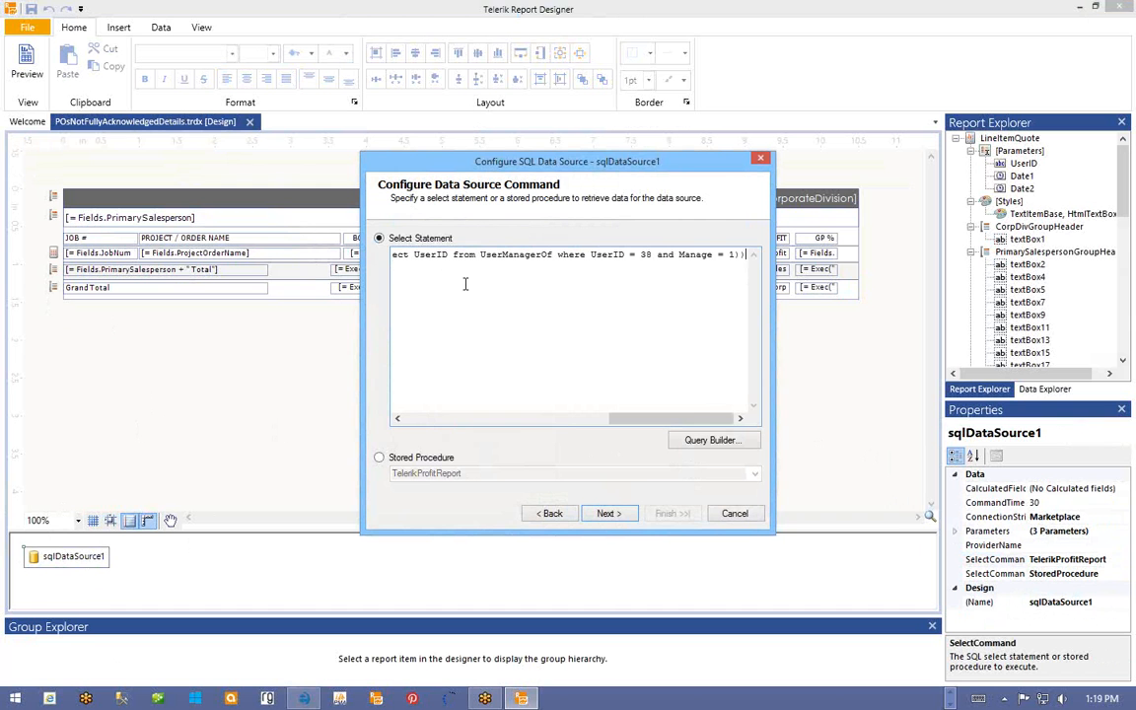
{"action": "mouse_move", "coordinate": [654, 418]}
{"action": "left_mouse_down"}
{"action": "mouse_move", "coordinate": [489, 424]}
{"action": "mouse_move", "coordinate": [340, 399]}
{"action": "mouse_move", "coordinate": [432, 420]}
{"action": "mouse_move", "coordinate": [648, 419]}
{"action": "left_mouse_up"}
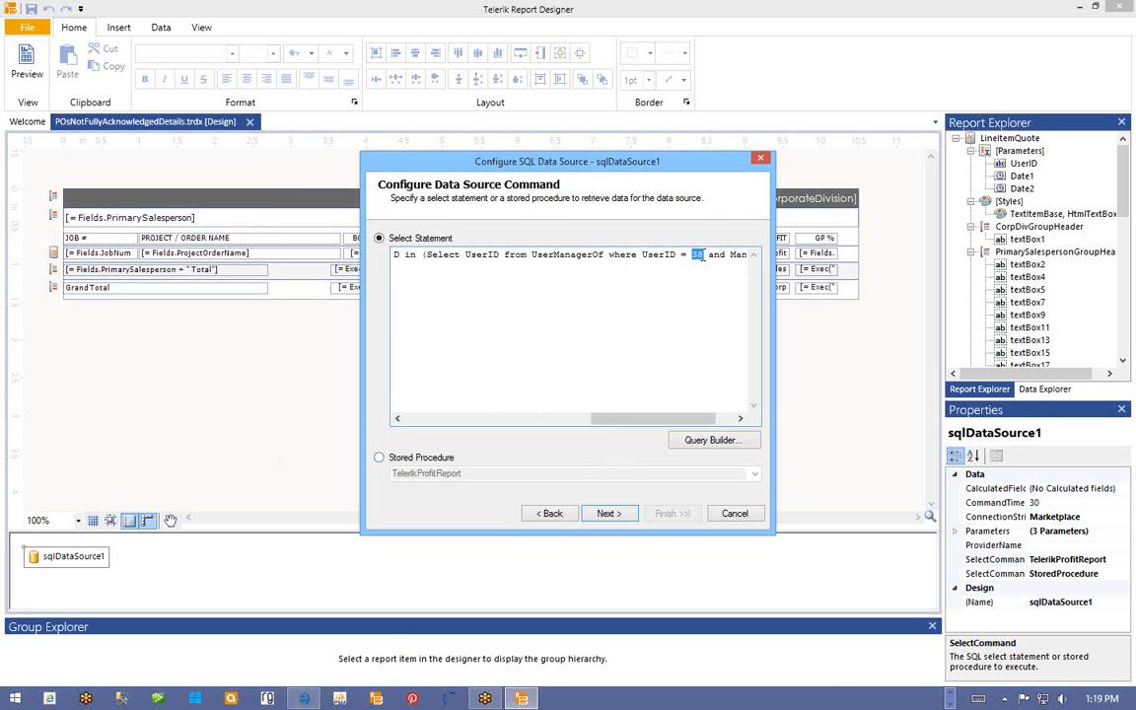
{"action": "type", "text": "@User"}
{"action": "left_click_drag", "start_coordinate": [663, 424], "coordinate": [687, 426]}
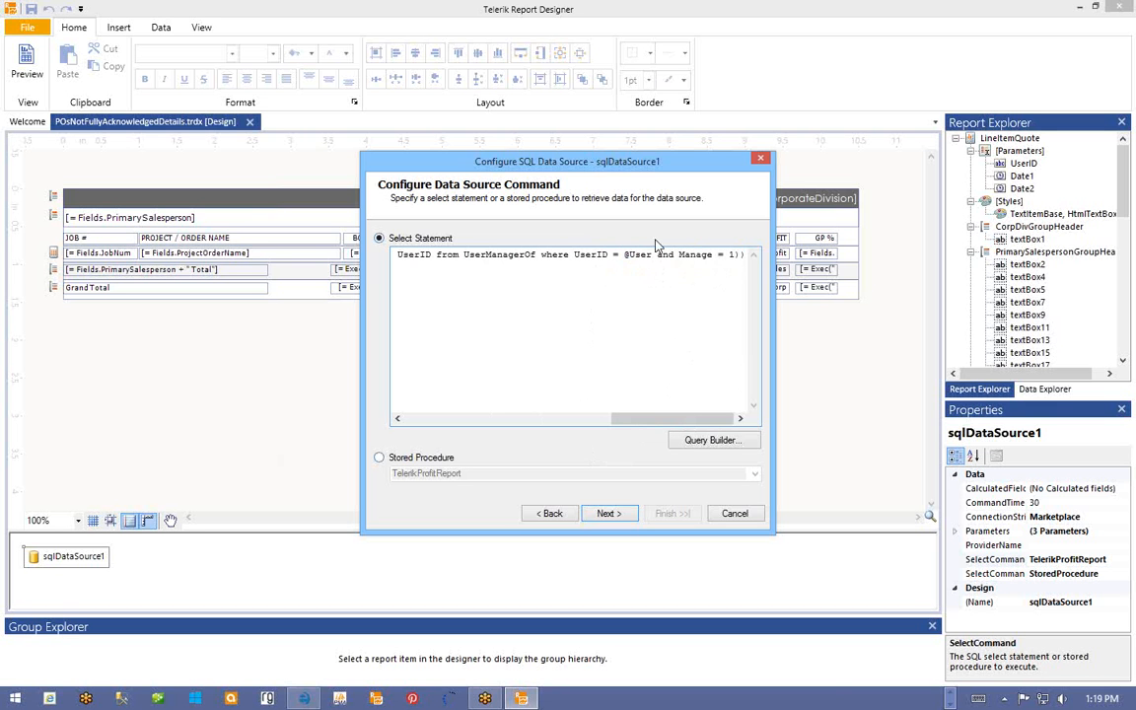
{"action": "mouse_move", "coordinate": [685, 418]}
{"action": "left_mouse_down"}
{"action": "mouse_move", "coordinate": [440, 431]}
{"action": "mouse_move", "coordinate": [705, 421]}
{"action": "left_mouse_up"}
{"action": "left_click", "coordinate": [607, 515]}
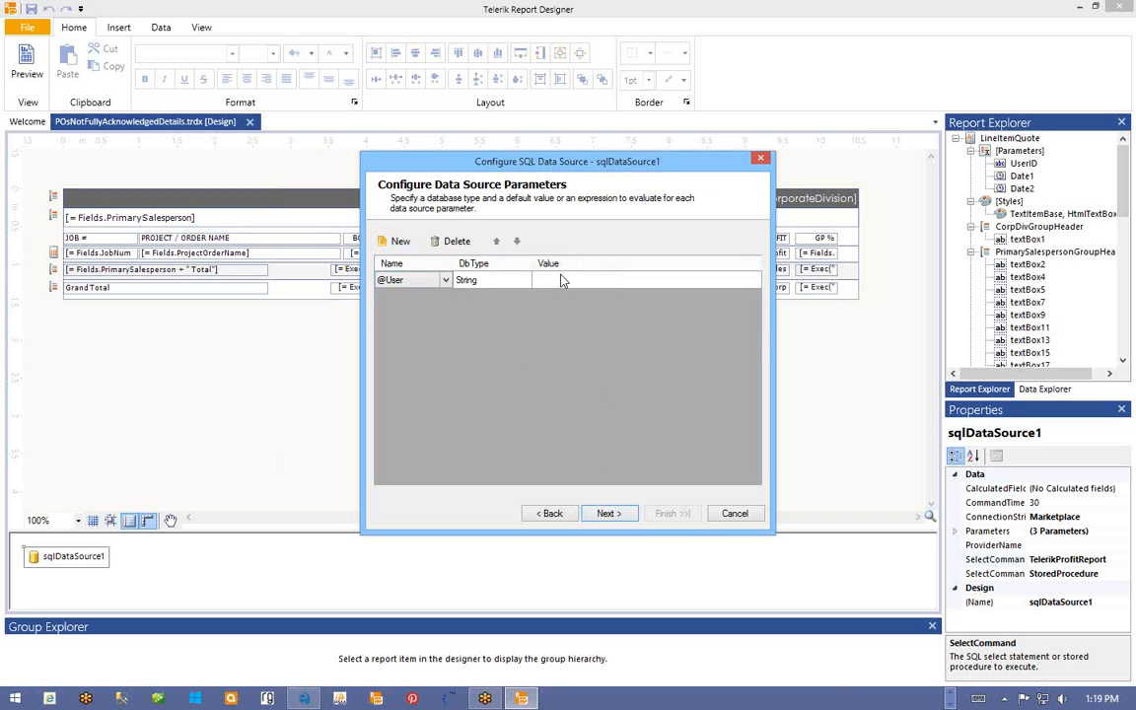
{"action": "left_click", "coordinate": [590, 284]}
{"action": "left_click", "coordinate": [755, 281]}
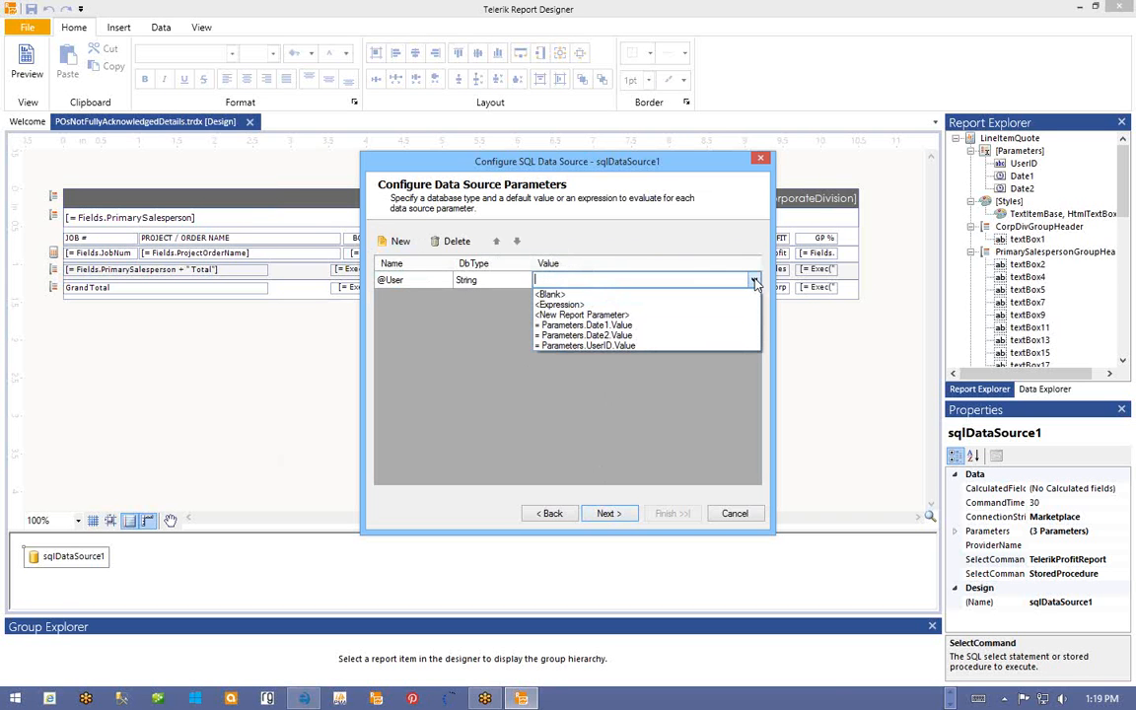
{"action": "left_click", "coordinate": [577, 347]}
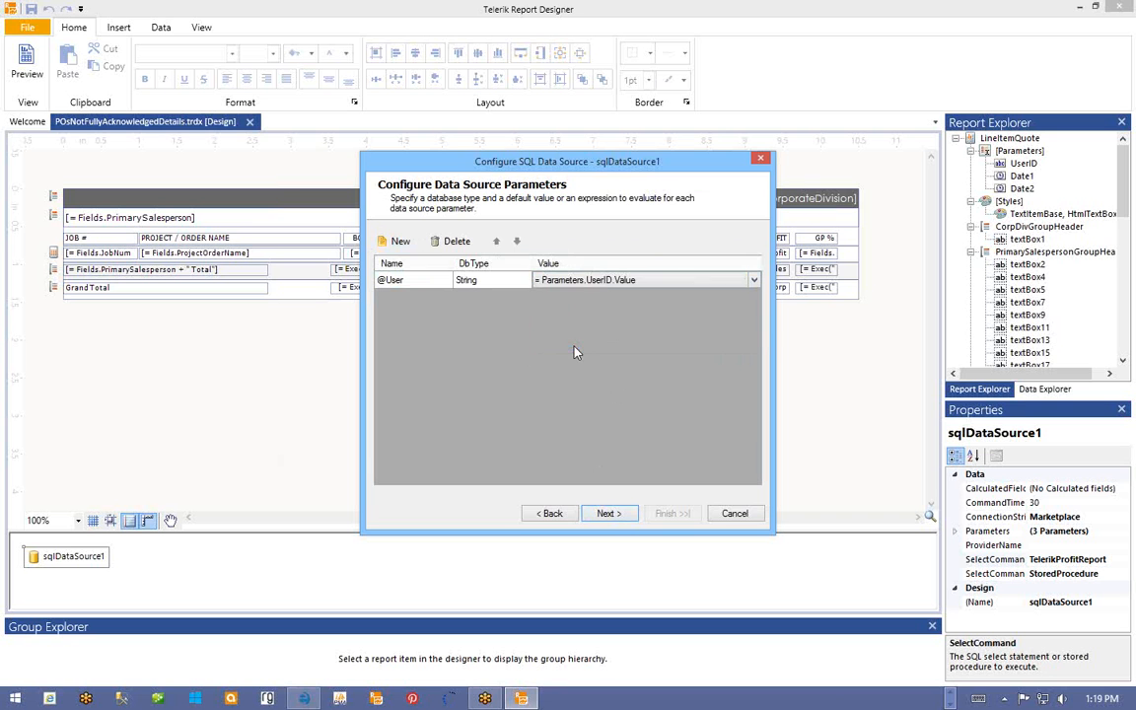
{"action": "left_click", "coordinate": [607, 513]}
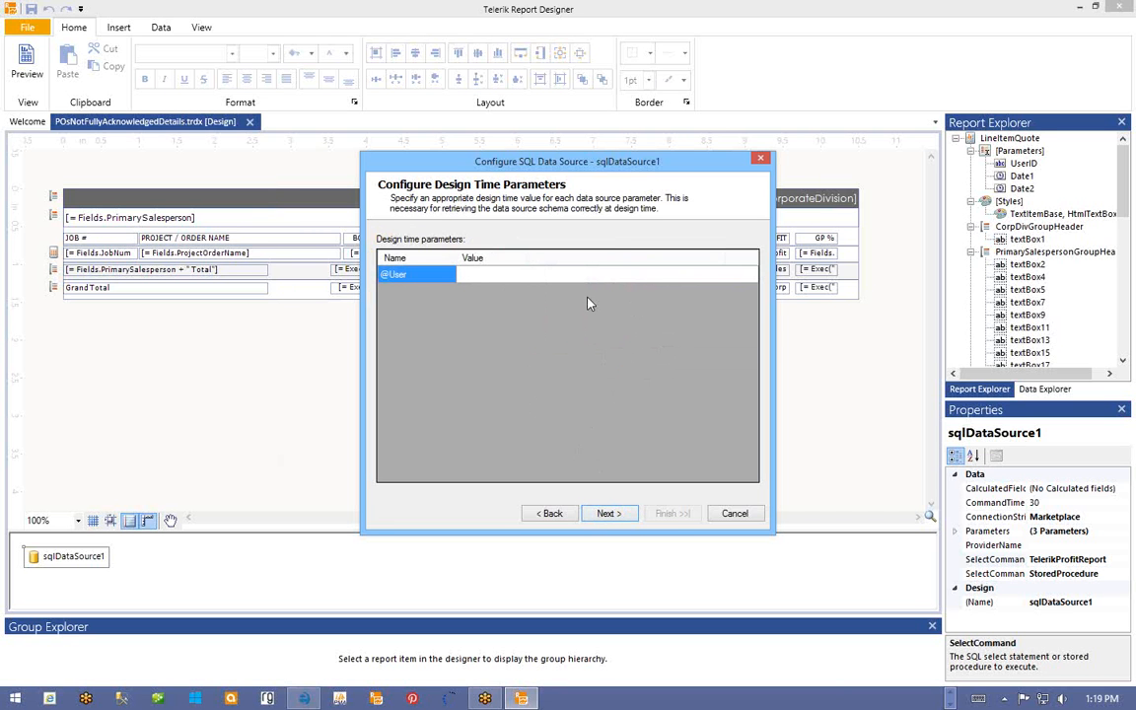
{"action": "left_click", "coordinate": [607, 514]}
{"action": "left_click", "coordinate": [666, 515]}
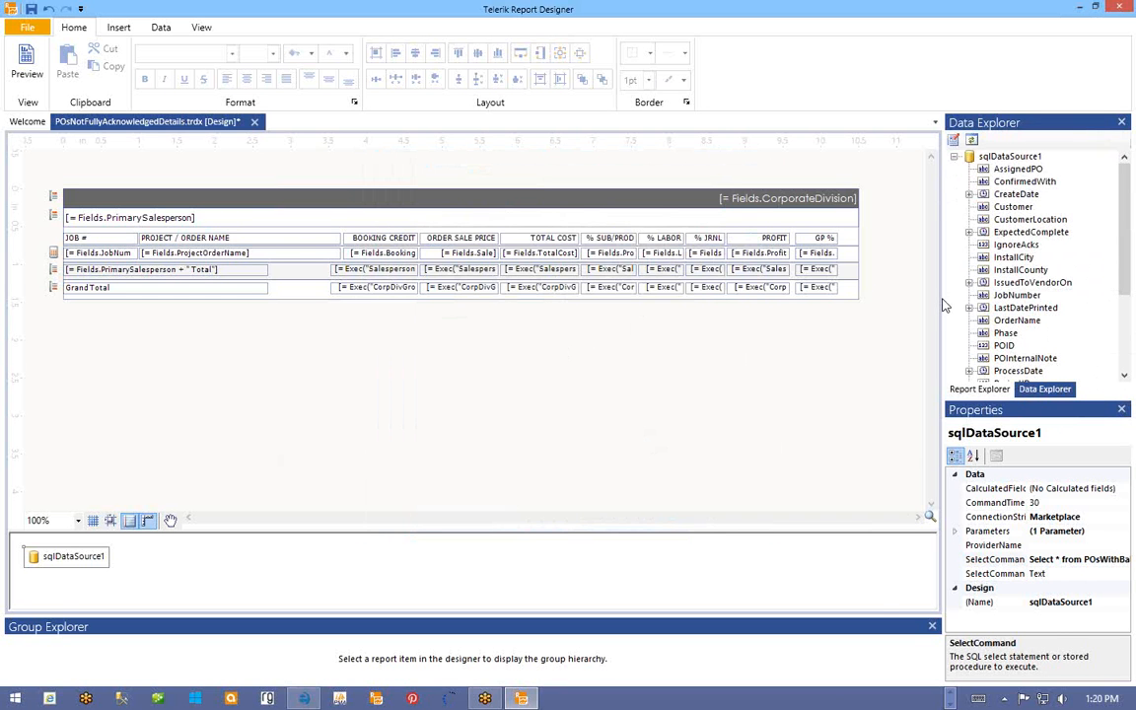
{"action": "left_click_drag", "start_coordinate": [942, 306], "coordinate": [878, 306]}
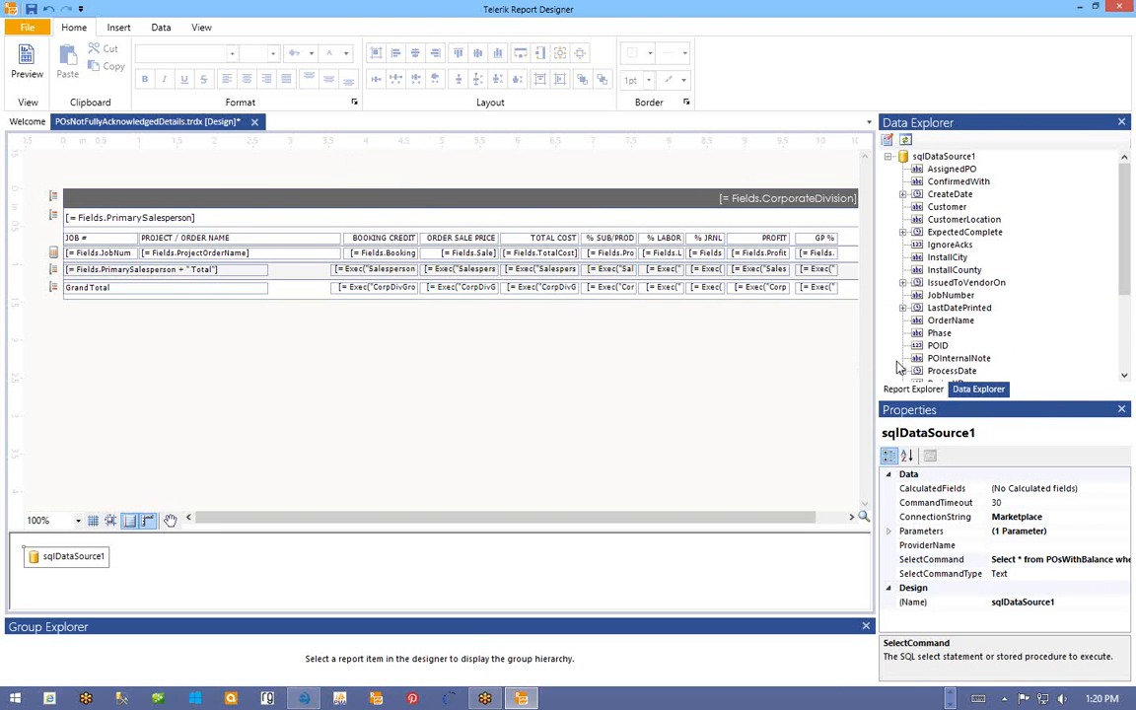
- Delete the Date1 and Date2 report parameters so only UserID remains
{"action": "left_click", "coordinate": [912, 389]}
{"action": "right_click", "coordinate": [925, 140]}
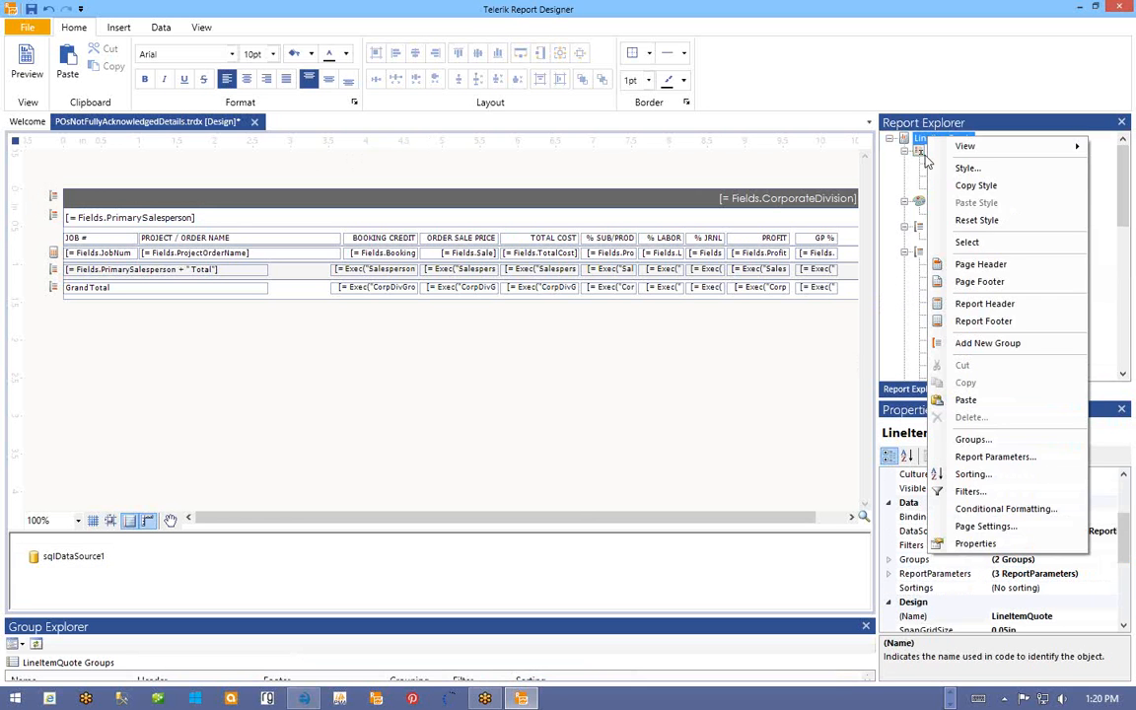
{"action": "key", "text": "Escape"}
{"action": "right_click", "coordinate": [959, 176]}
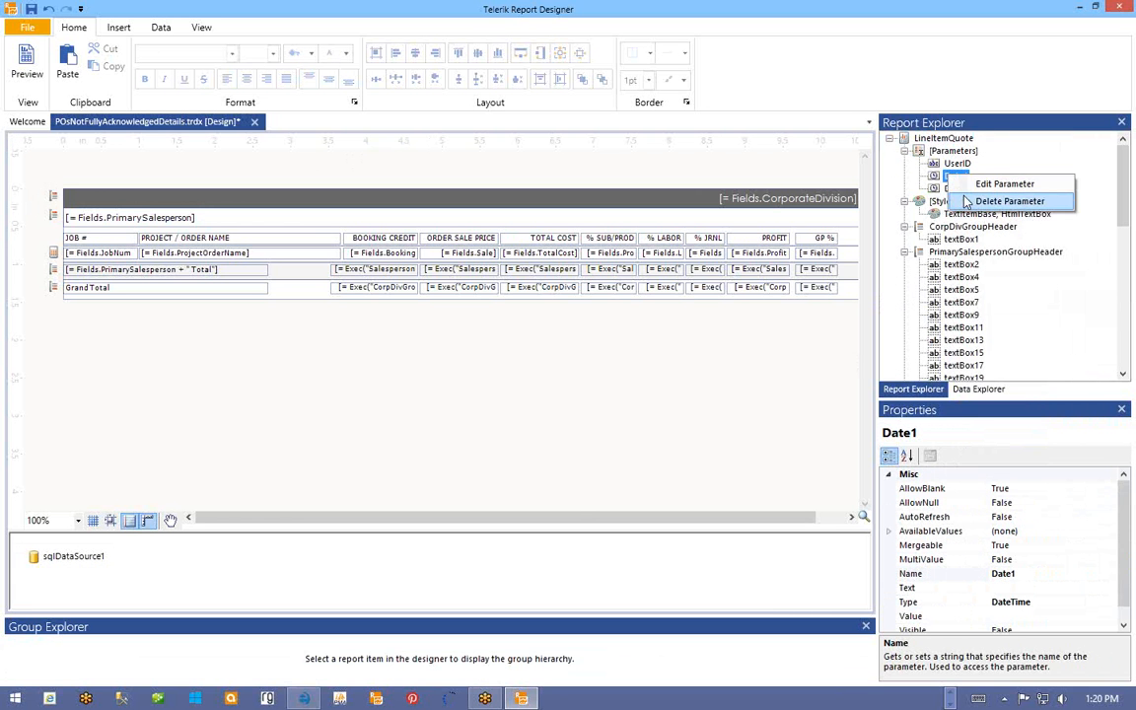
{"action": "left_click", "coordinate": [1006, 201]}
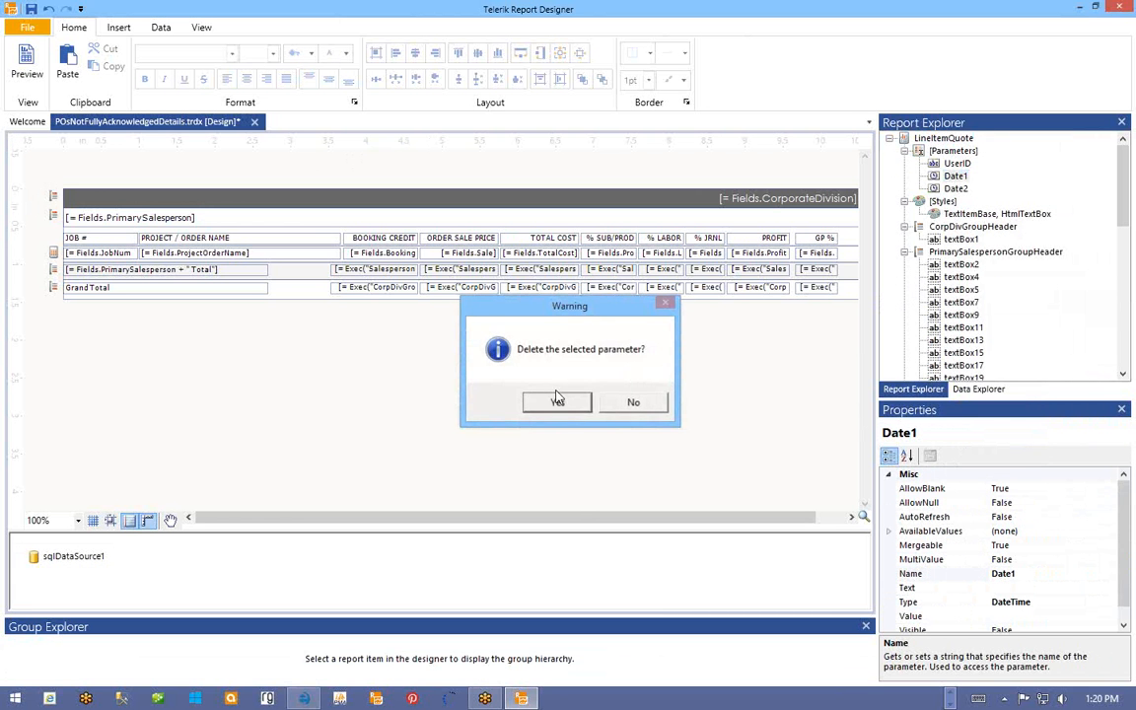
{"action": "left_click", "coordinate": [557, 400]}
{"action": "right_click", "coordinate": [952, 176]}
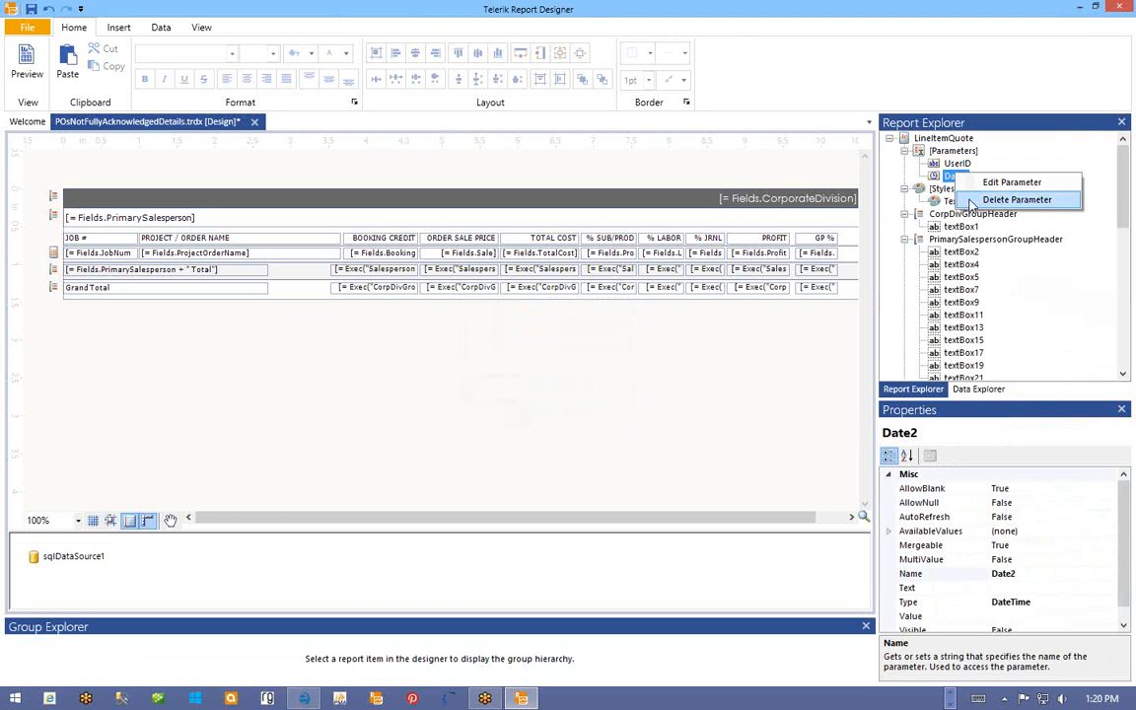
{"action": "left_click", "coordinate": [973, 201]}
{"action": "left_click", "coordinate": [557, 400]}
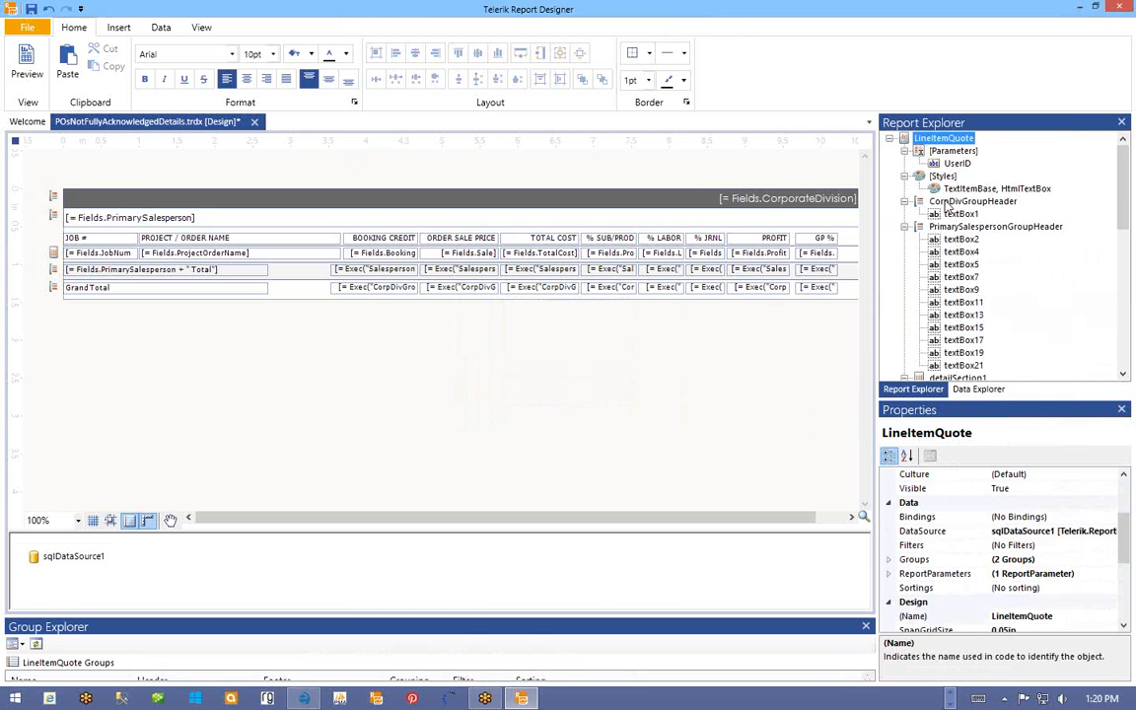
{"action": "right_click", "coordinate": [925, 139]}
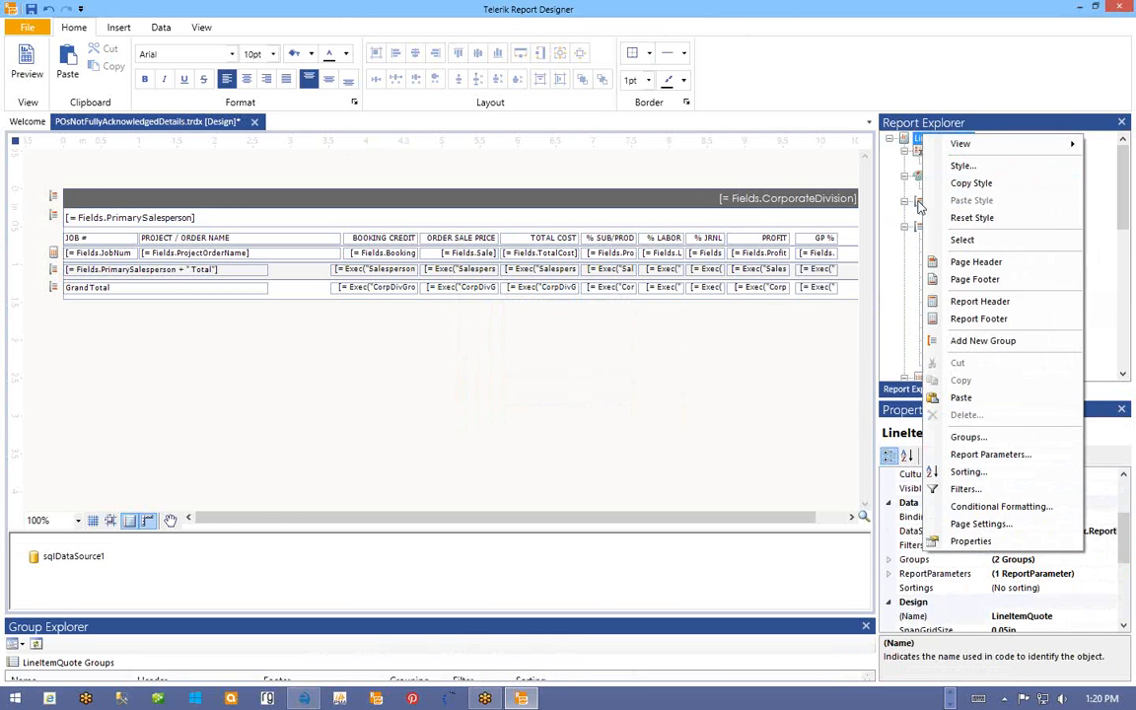
- In the Group Collection Editor, rename the first group from its CorpDiv name to VendorGroup
{"action": "left_click", "coordinate": [967, 438]}
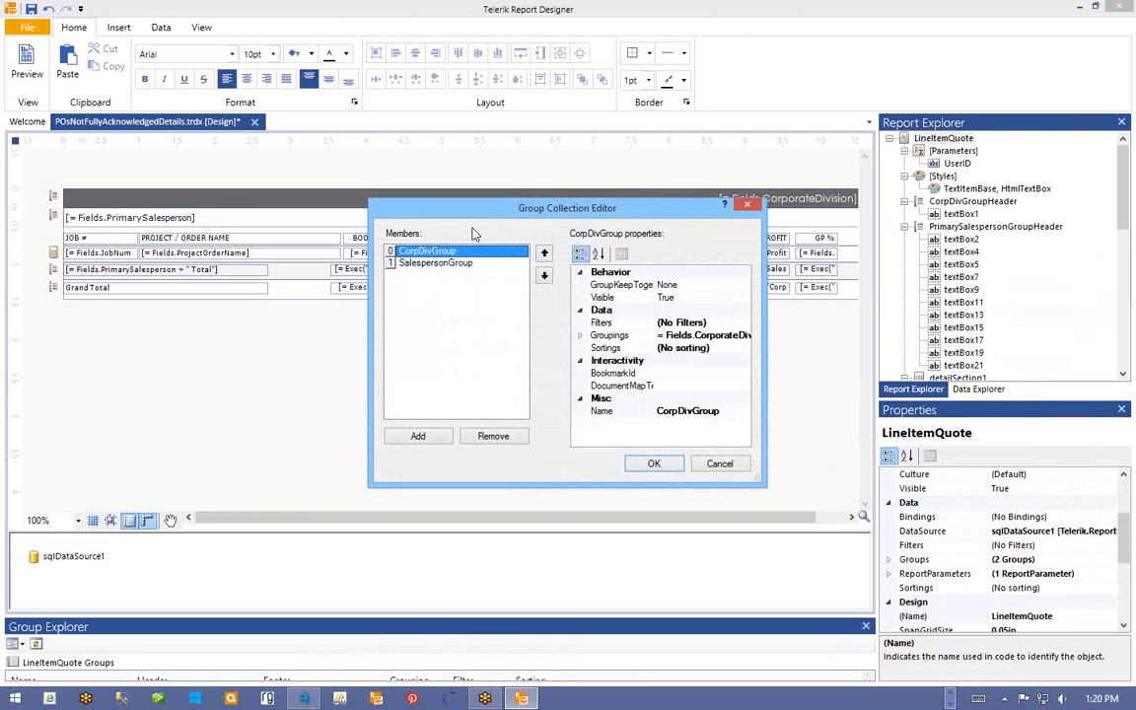
{"action": "left_click_drag", "start_coordinate": [477, 213], "coordinate": [454, 323]}
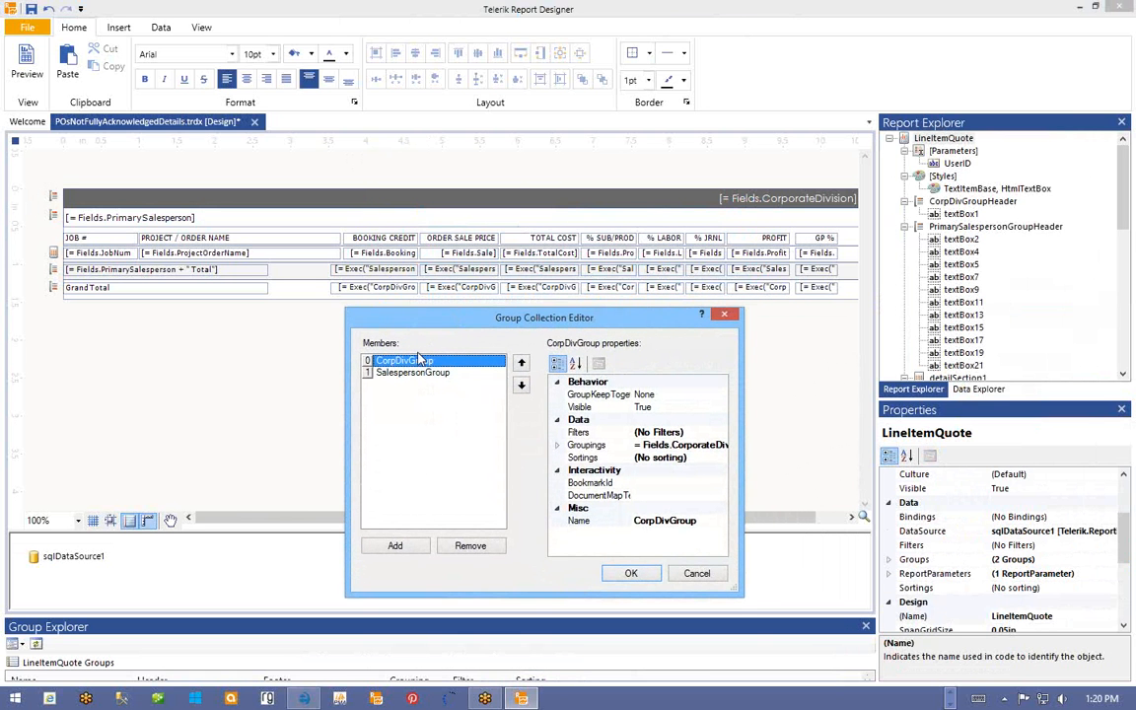
{"action": "left_click", "coordinate": [666, 520]}
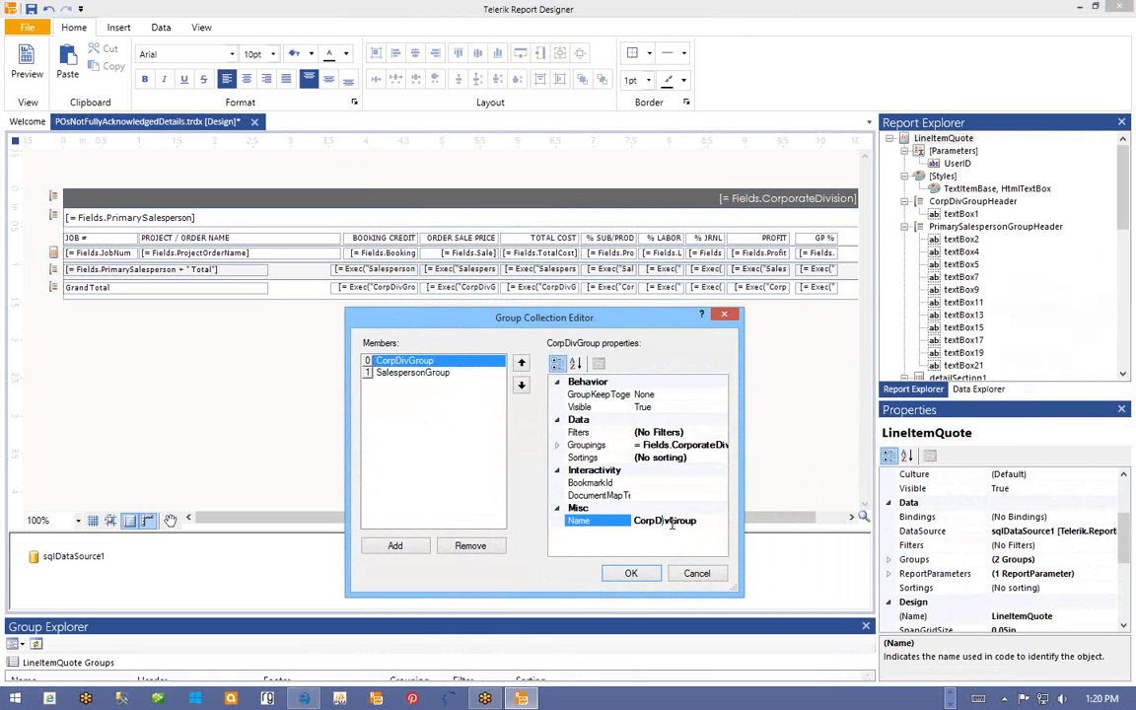
{"action": "left_click_drag", "start_coordinate": [665, 520], "coordinate": [623, 528]}
{"action": "type", "text": "Vendor"}
{"action": "left_click", "coordinate": [705, 446]}
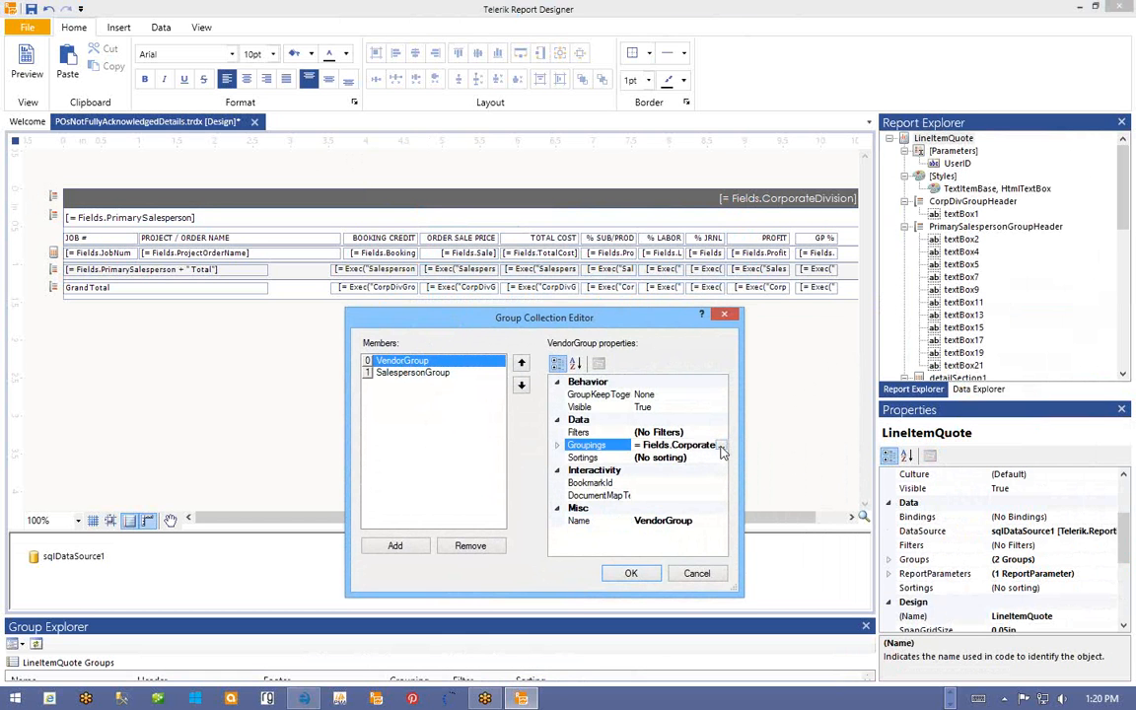
- Group VendorGroup by Fields.Vendor, remove SalespersonGroup, and apply the changes
{"action": "left_click", "coordinate": [722, 447]}
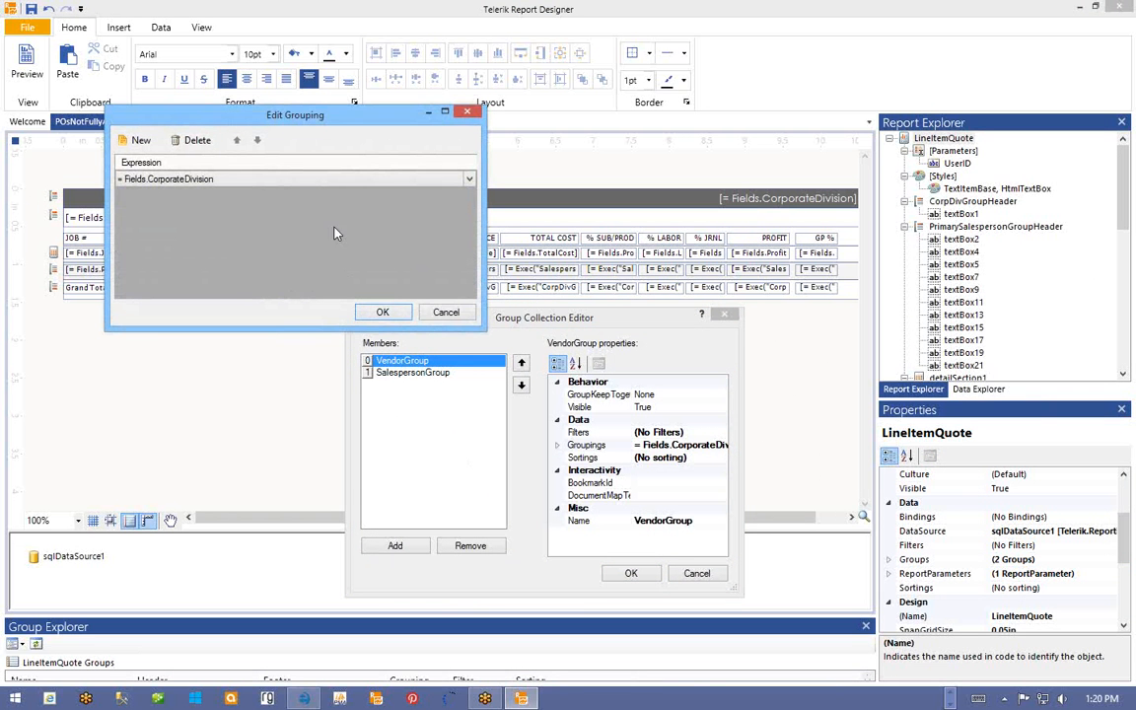
{"action": "left_click", "coordinate": [470, 179]}
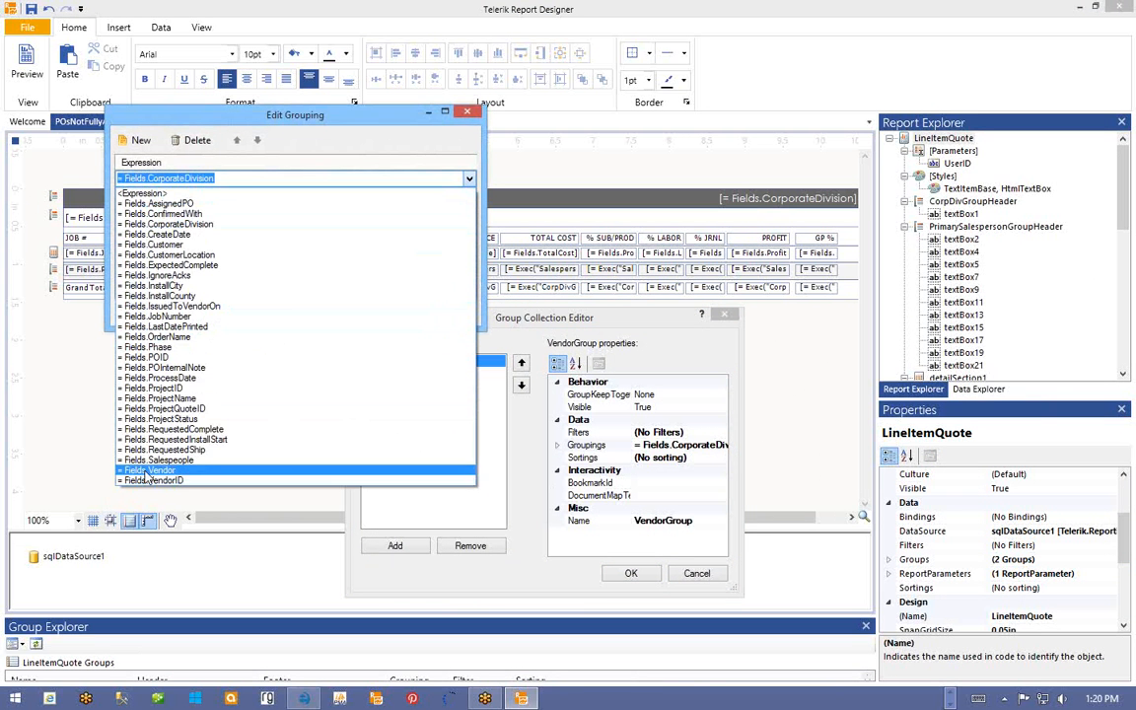
{"action": "left_click", "coordinate": [146, 472]}
{"action": "left_click", "coordinate": [370, 313]}
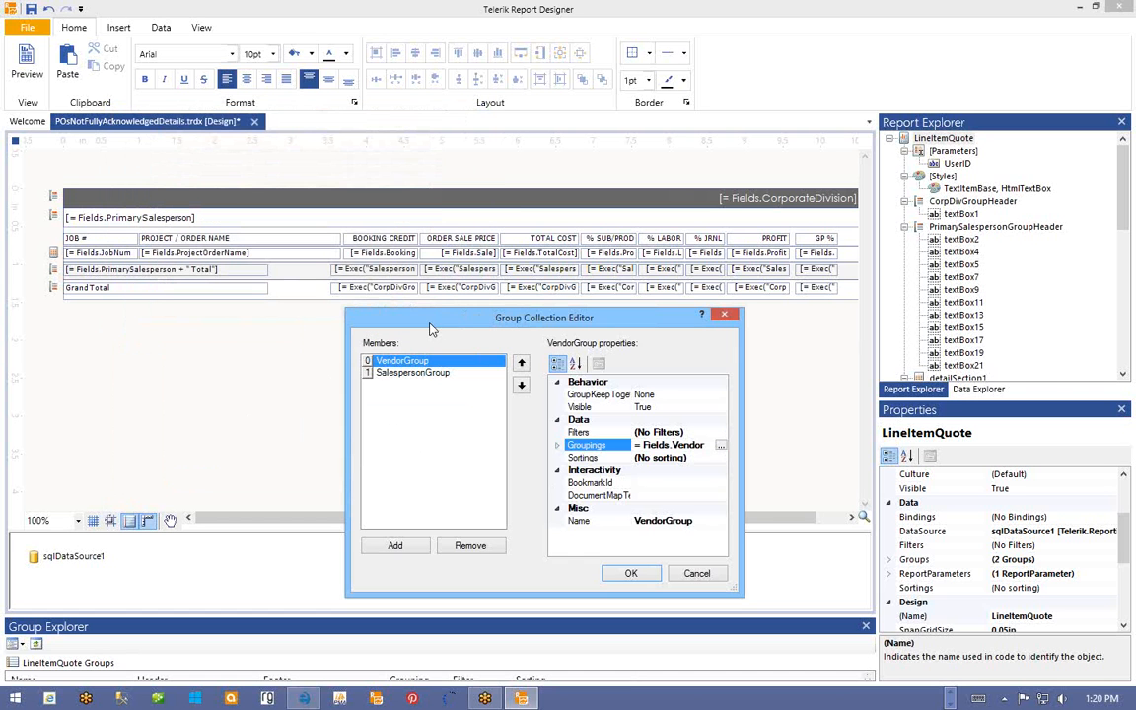
{"action": "left_click", "coordinate": [393, 375]}
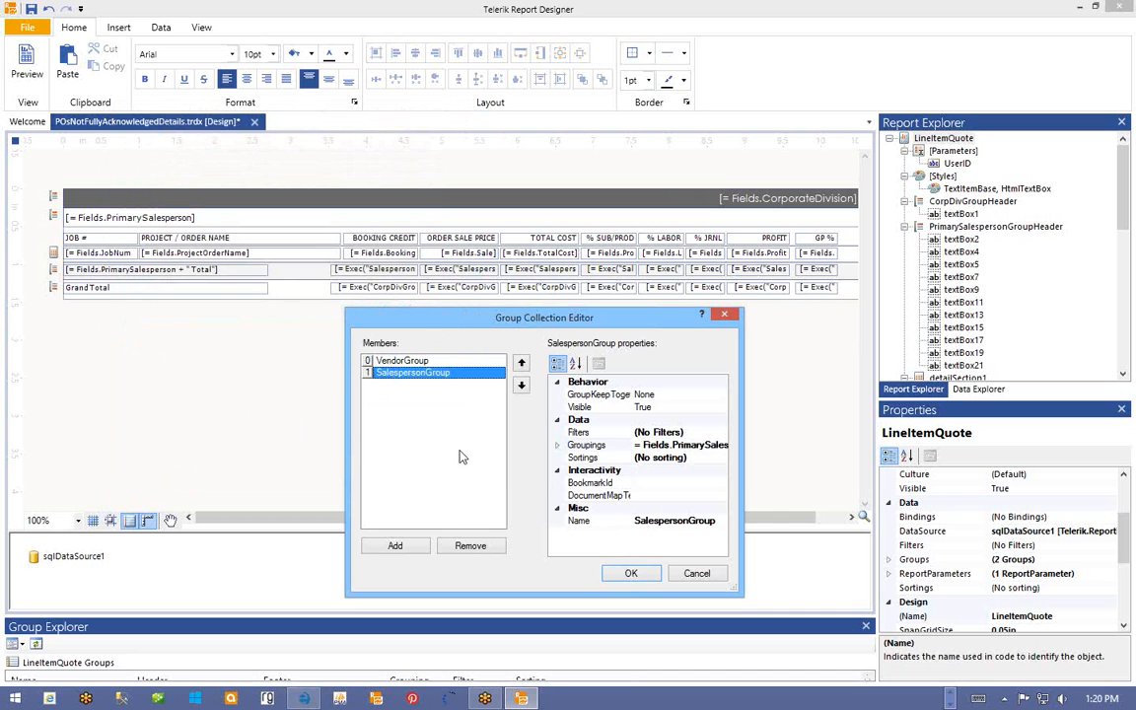
{"action": "left_click", "coordinate": [470, 547]}
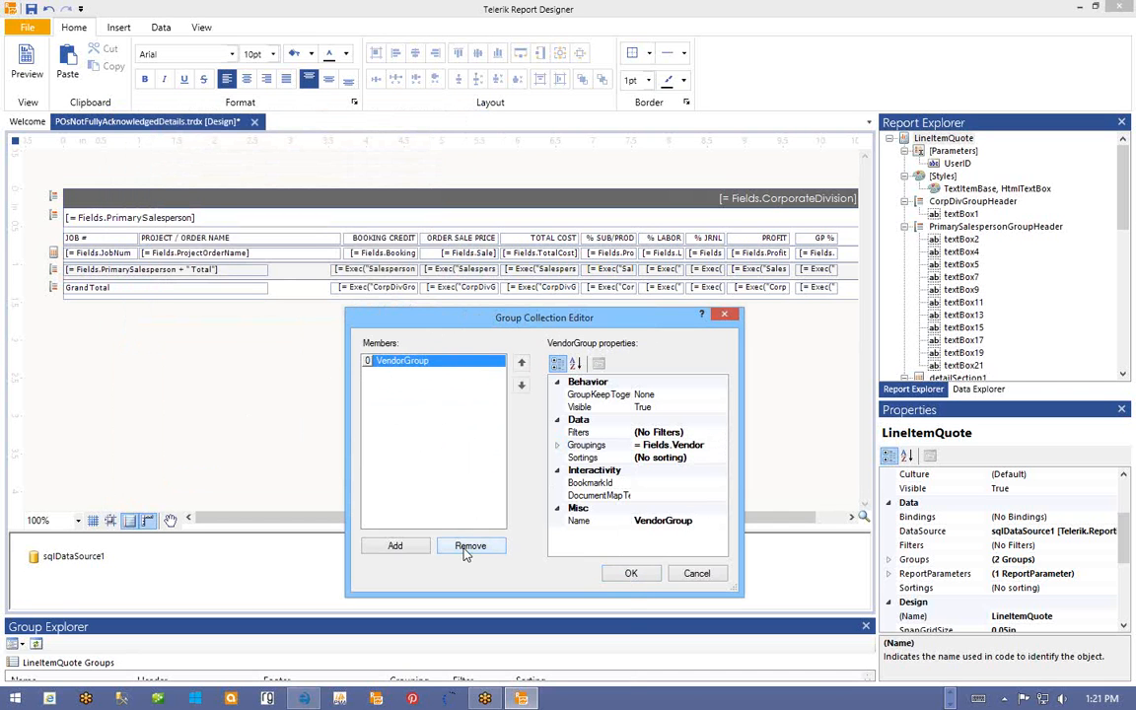
{"action": "left_click", "coordinate": [627, 576]}
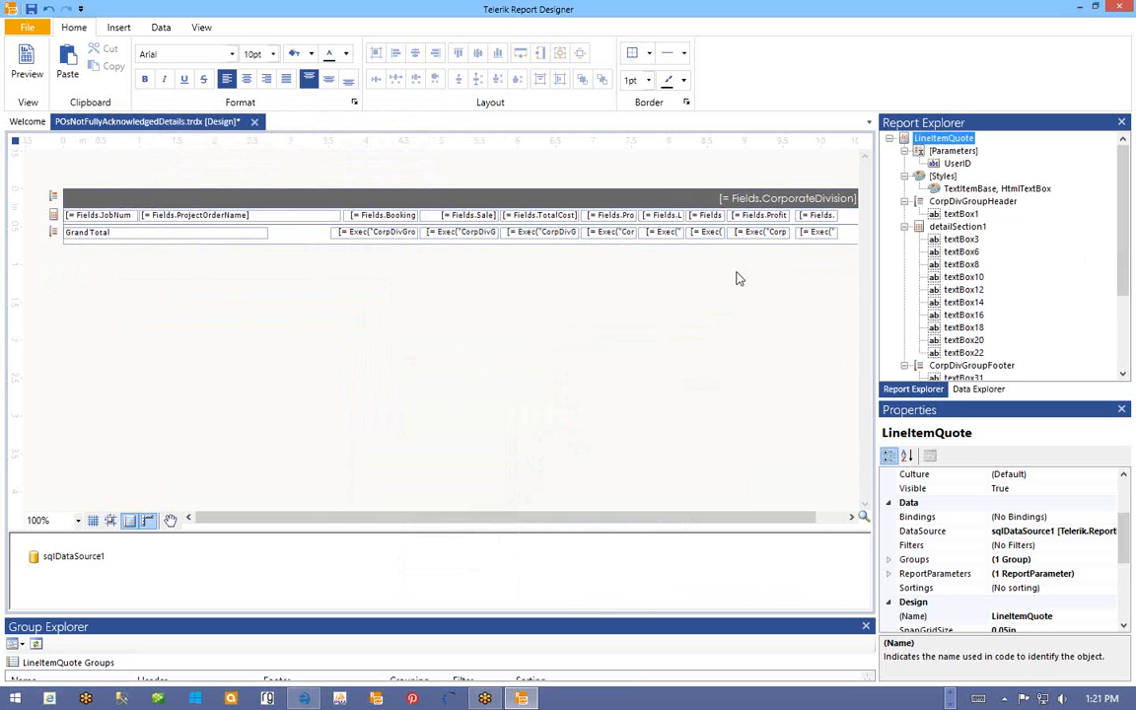
{"action": "left_click_drag", "start_coordinate": [624, 515], "coordinate": [698, 537]}
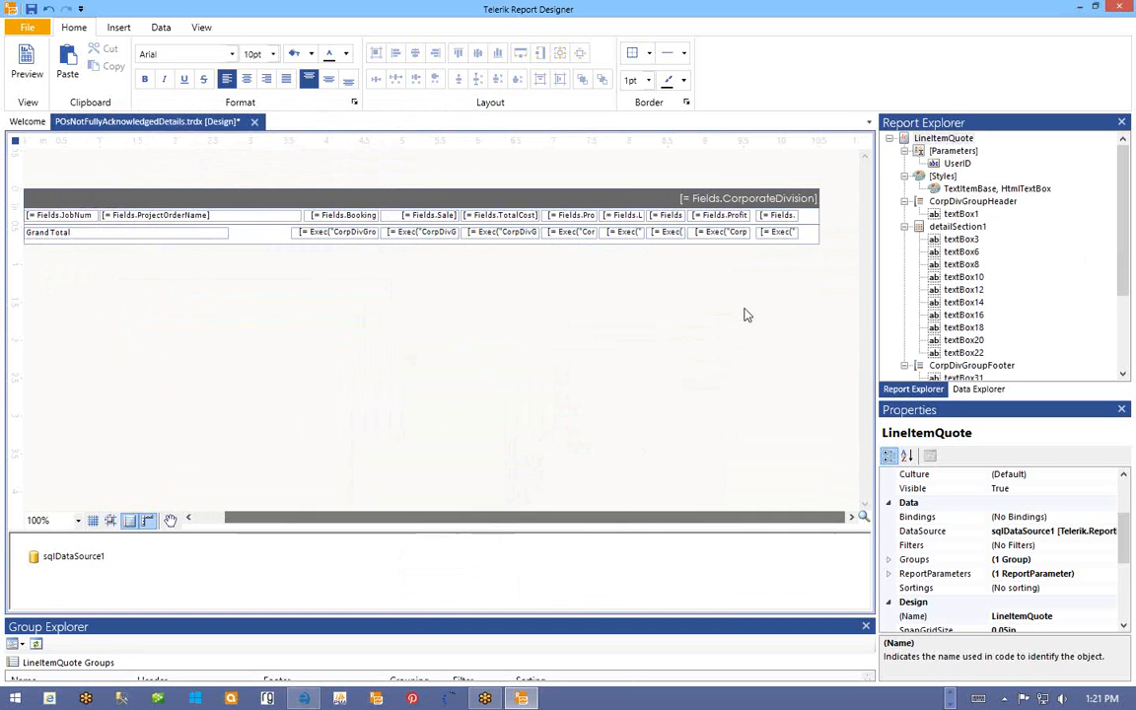
{"action": "left_click", "coordinate": [733, 200]}
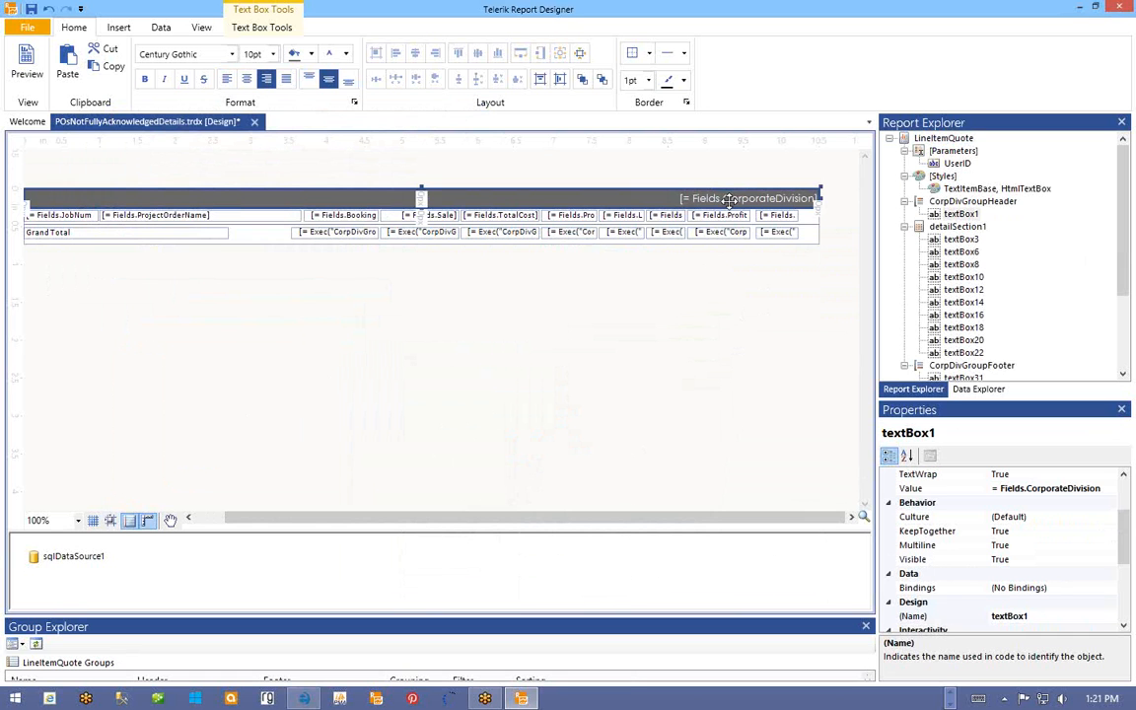
{"action": "right_click", "coordinate": [713, 200]}
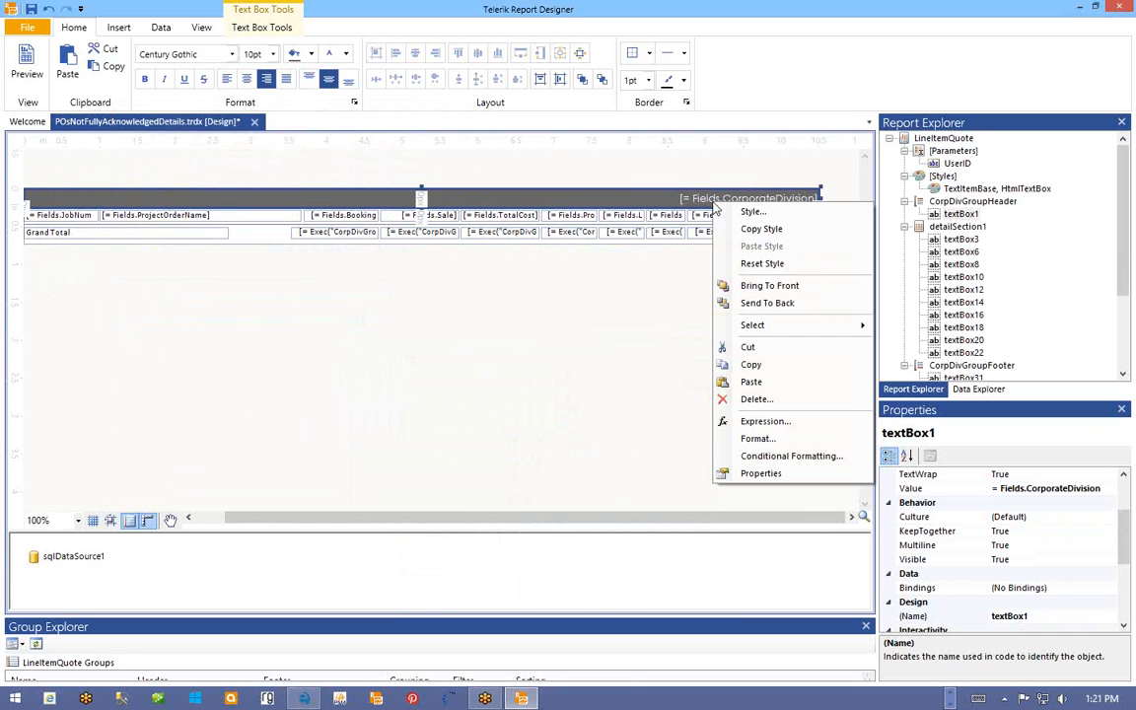
- Change the group header text box's expression from CorporateDivision to Fields.Vendor
{"action": "left_click", "coordinate": [762, 421]}
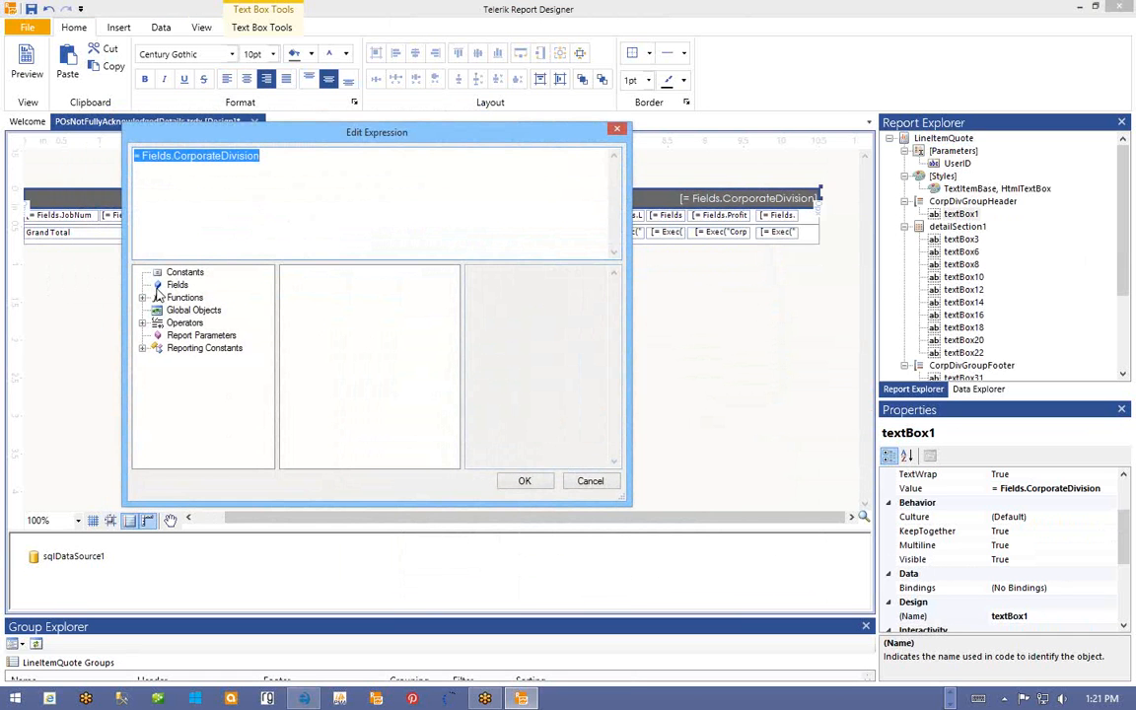
{"action": "left_click", "coordinate": [174, 285]}
{"action": "left_click_drag", "start_coordinate": [450, 313], "coordinate": [445, 388]}
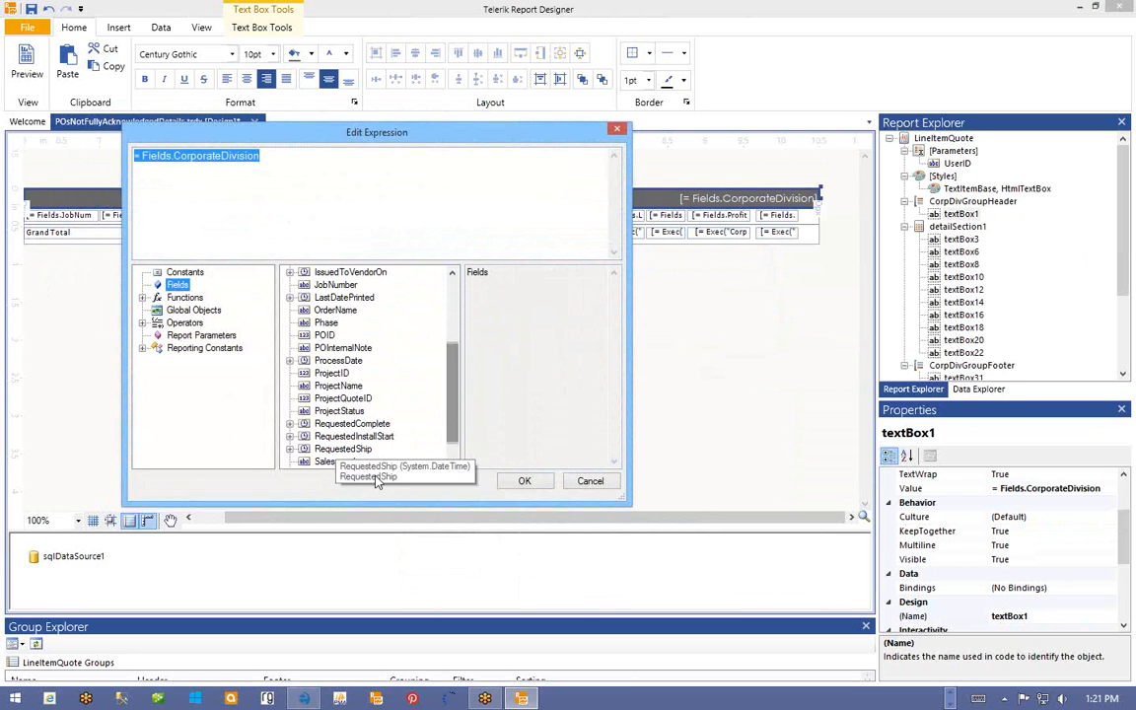
{"action": "scroll", "coordinate": [365, 445], "scroll_direction": "down", "scroll_amount": 1}
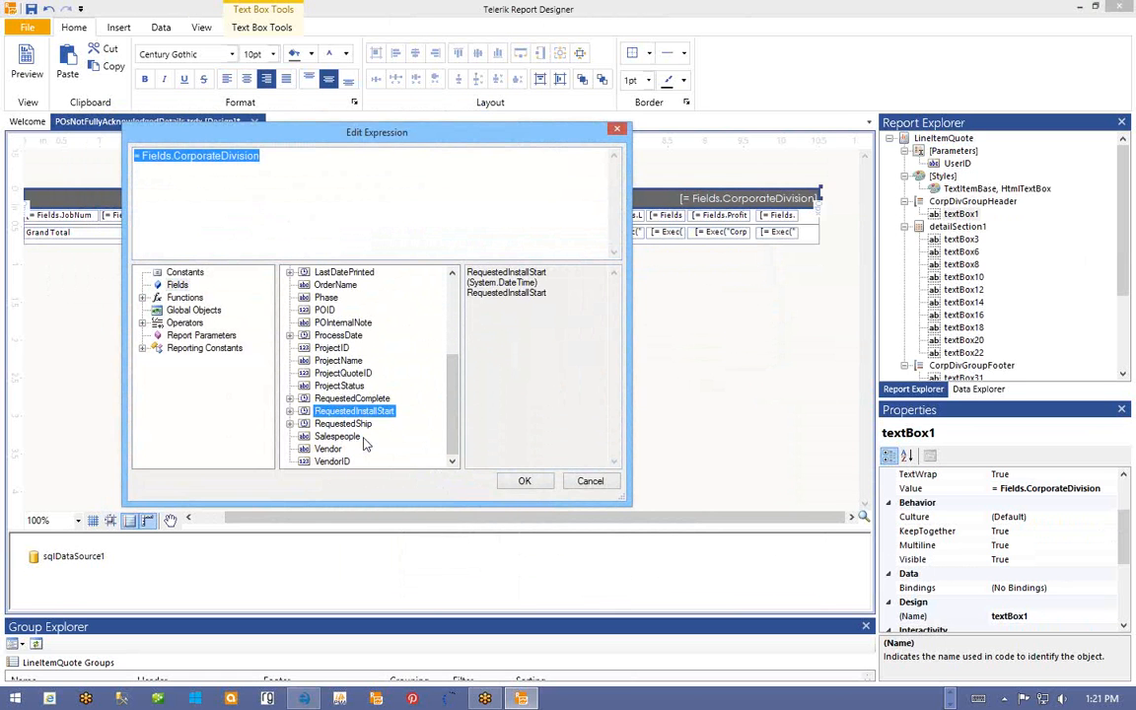
{"action": "double_click", "coordinate": [328, 448]}
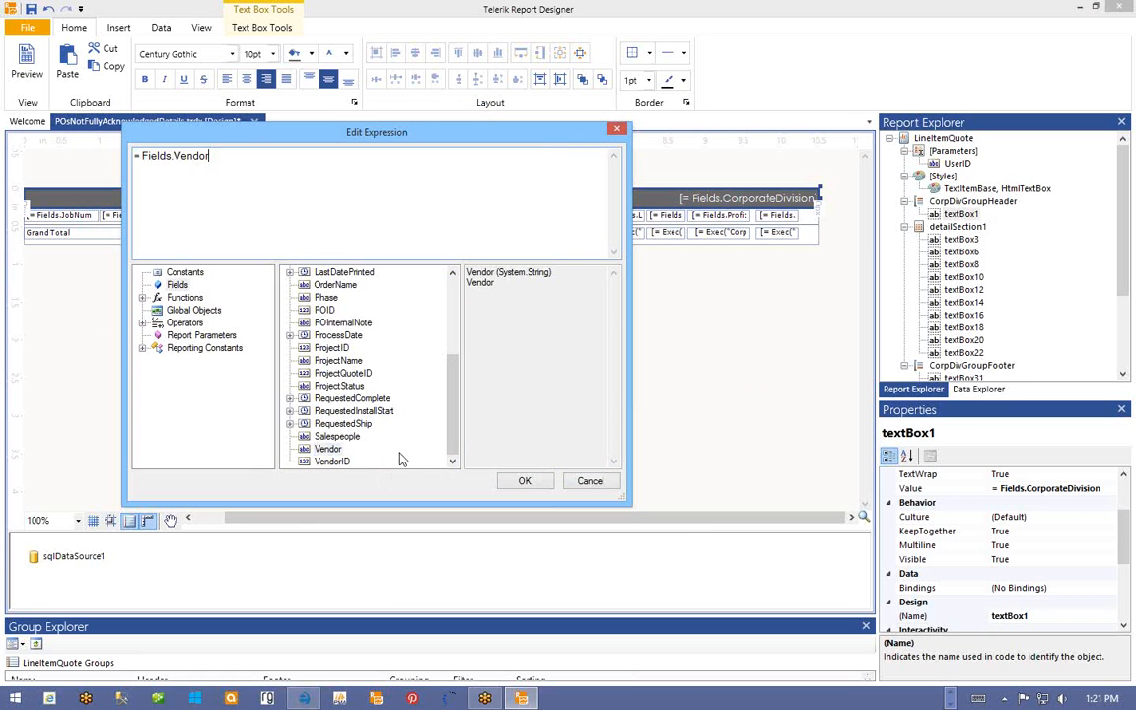
{"action": "left_click", "coordinate": [525, 481]}
{"action": "left_click_drag", "start_coordinate": [507, 517], "coordinate": [235, 521]}
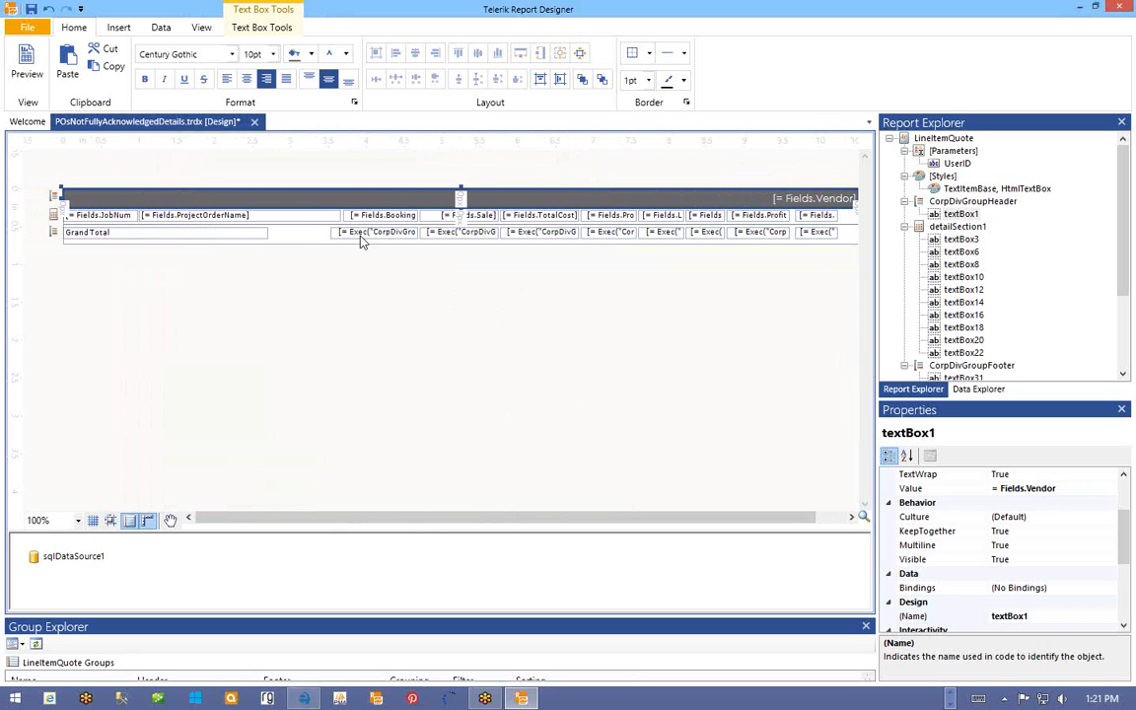
{"action": "left_click", "coordinate": [51, 214]}
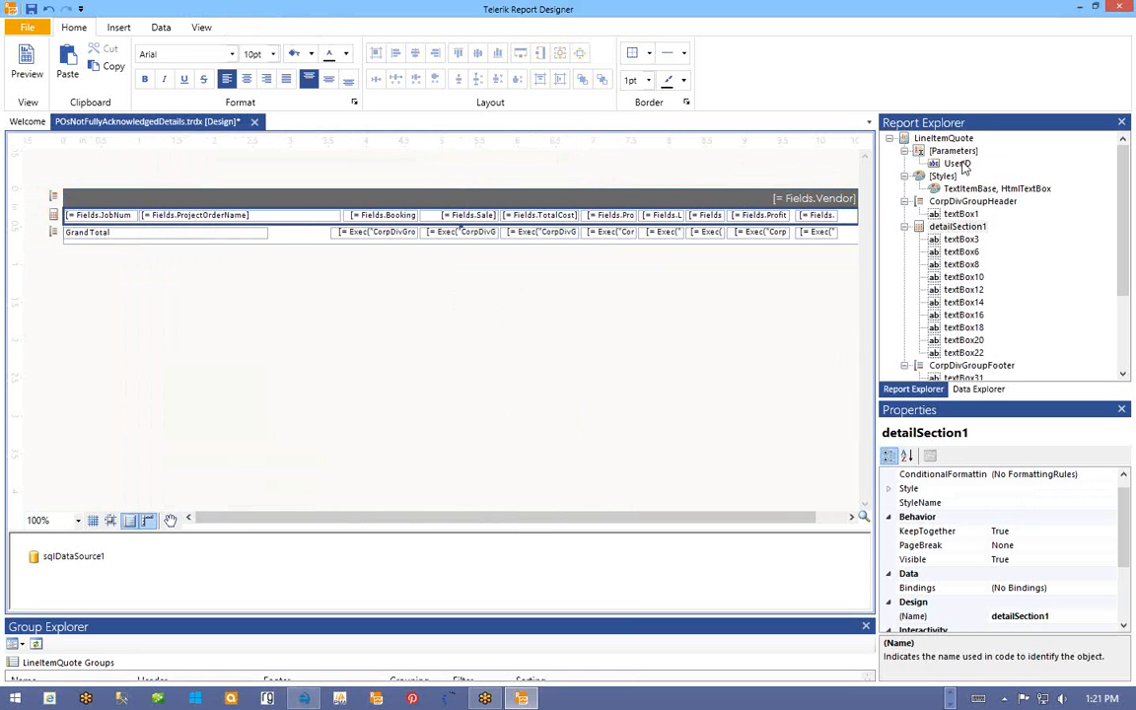
- Drag the vendor group header band's bottom edge down to make it taller
{"action": "left_click", "coordinate": [54, 196]}
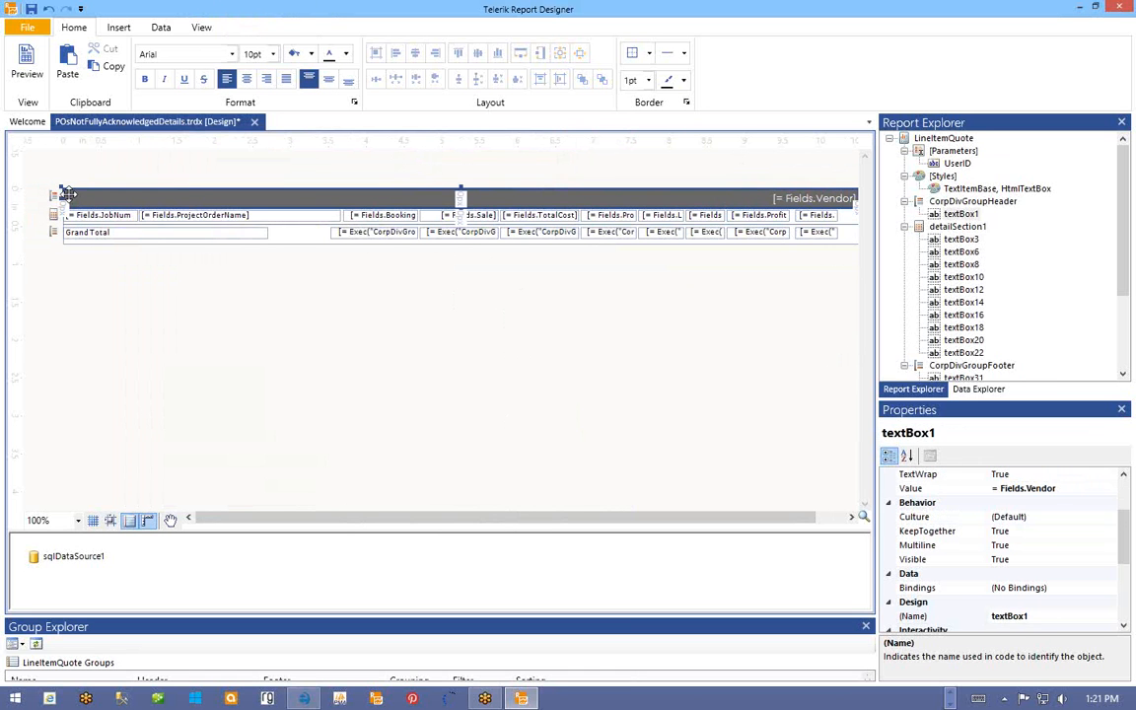
{"action": "left_click", "coordinate": [326, 187]}
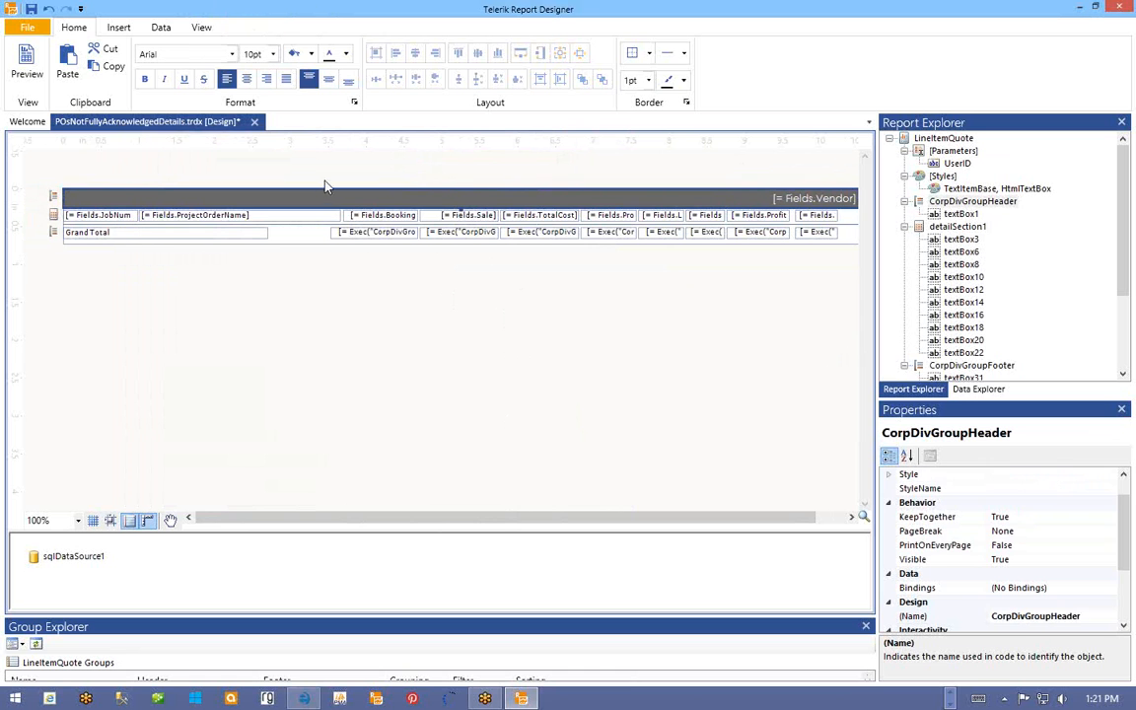
{"action": "left_click_drag", "start_coordinate": [459, 207], "coordinate": [459, 223]}
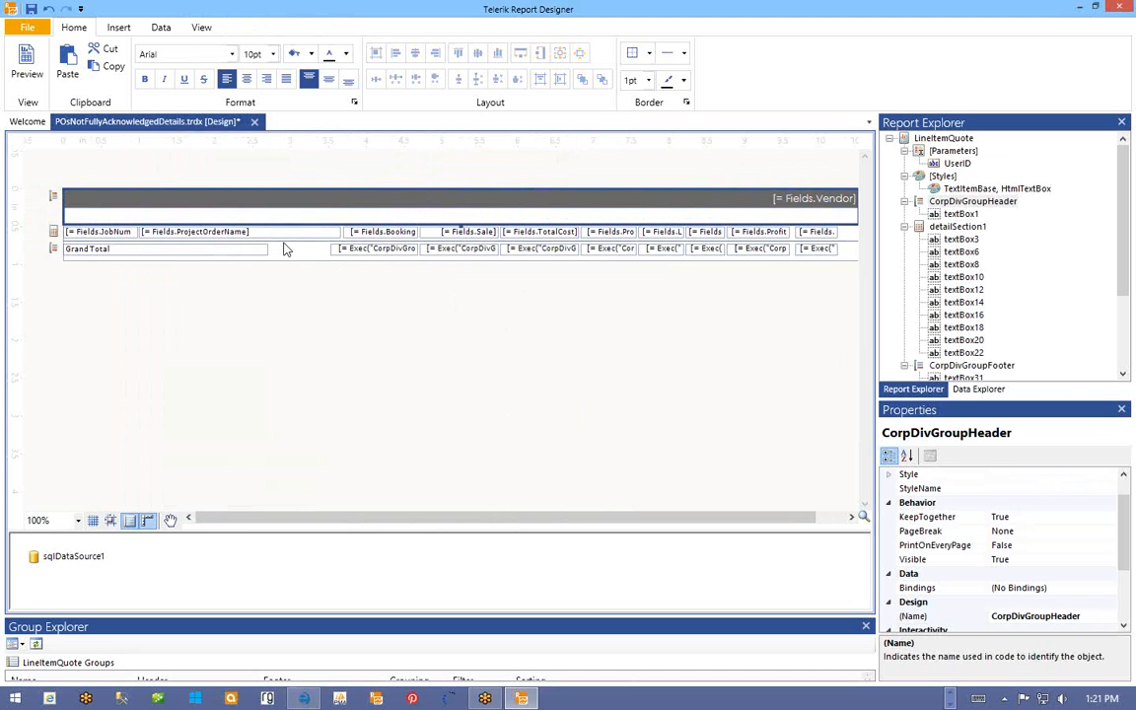
- Copy the JobNumber text box into the group header, above the JobNum column
{"action": "left_click", "coordinate": [116, 233]}
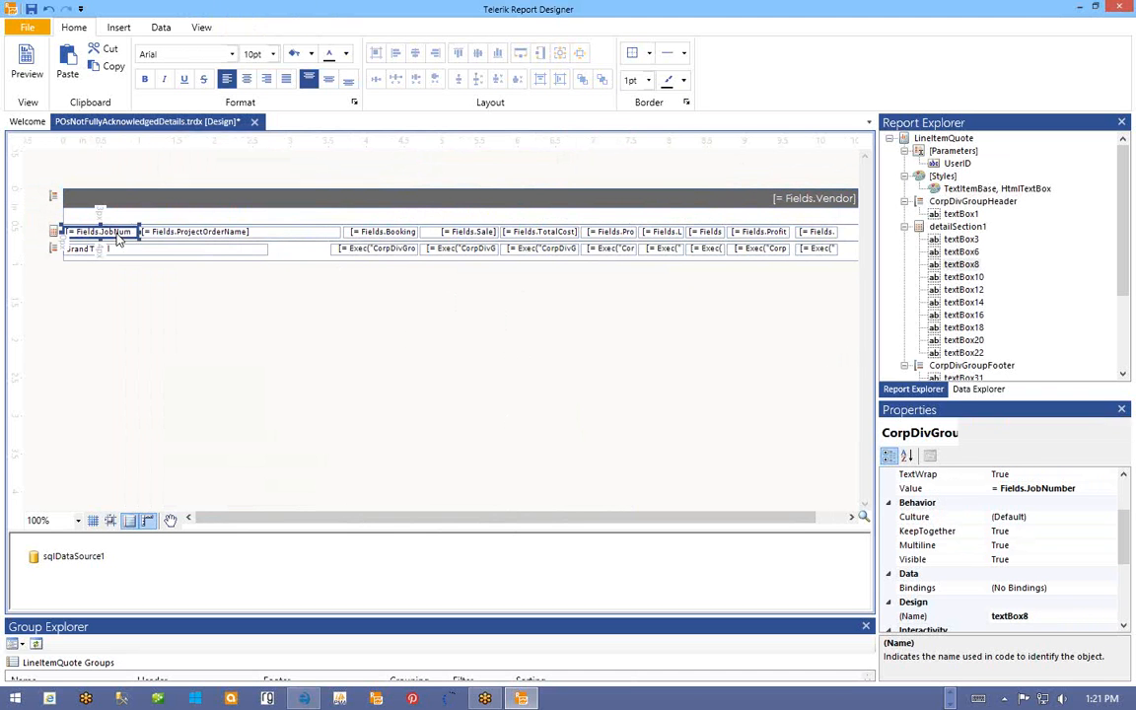
{"action": "right_click", "coordinate": [117, 235]}
{"action": "left_click", "coordinate": [155, 395]}
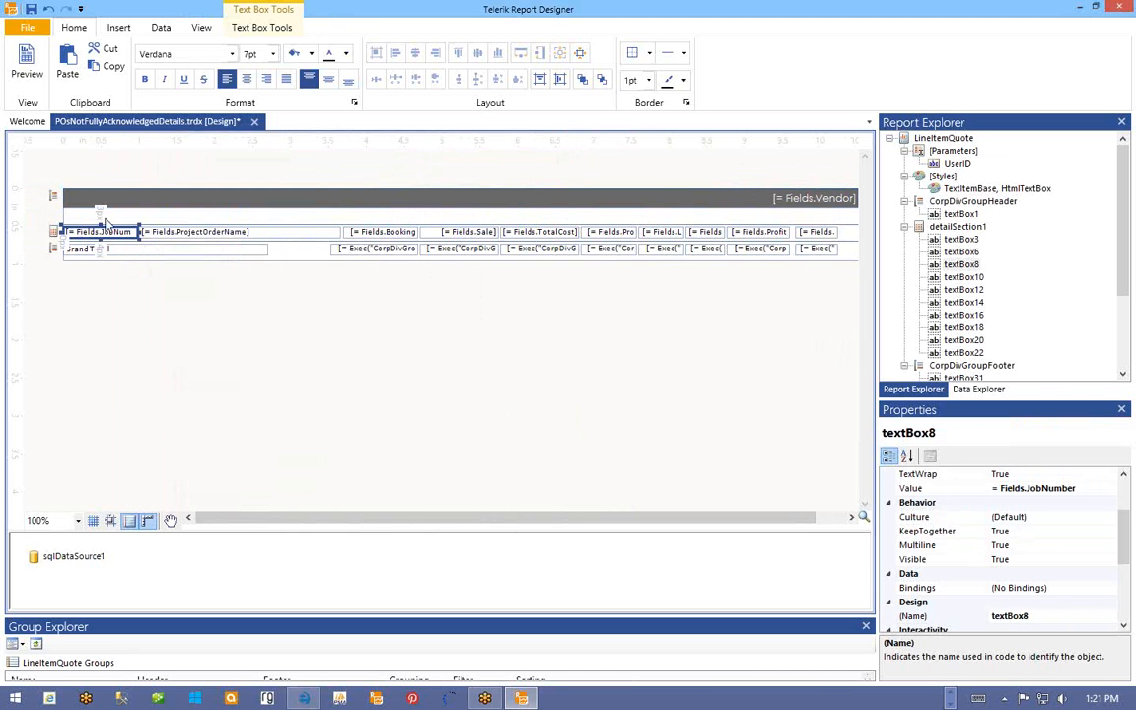
{"action": "left_click", "coordinate": [102, 217]}
{"action": "right_click", "coordinate": [105, 216]}
{"action": "left_click", "coordinate": [144, 356]}
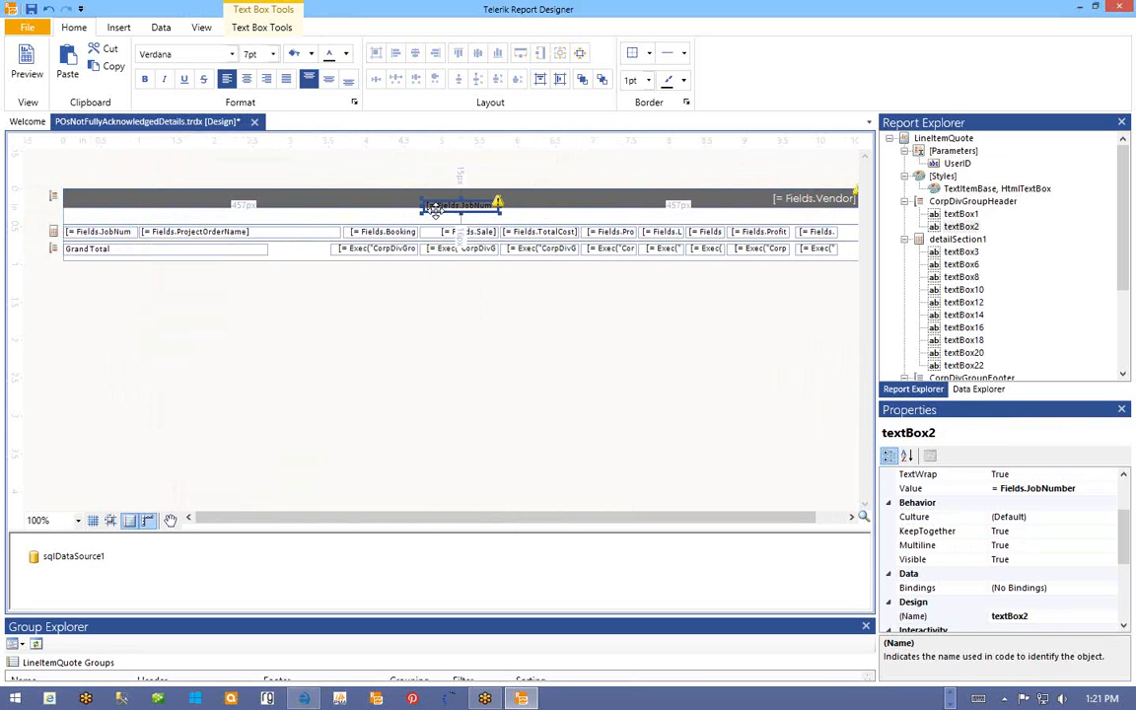
{"action": "left_click_drag", "start_coordinate": [434, 211], "coordinate": [85, 233]}
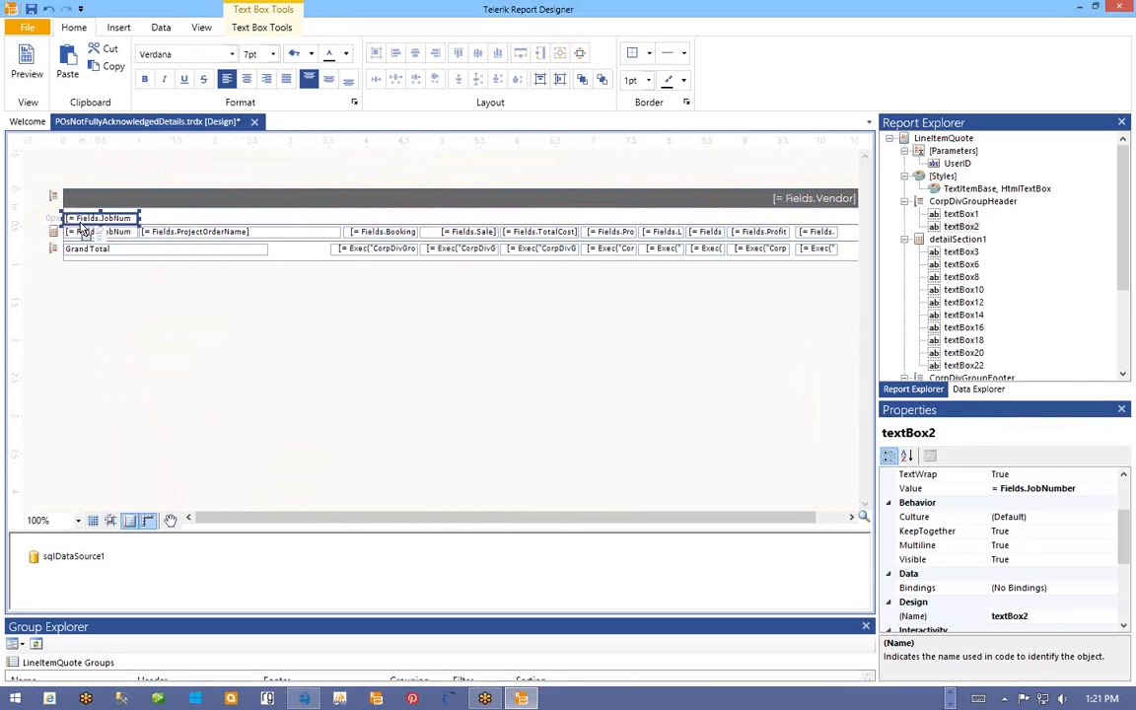
- Retype the copied header box as the PO NUMBER column label
{"action": "left_click", "coordinate": [982, 389]}
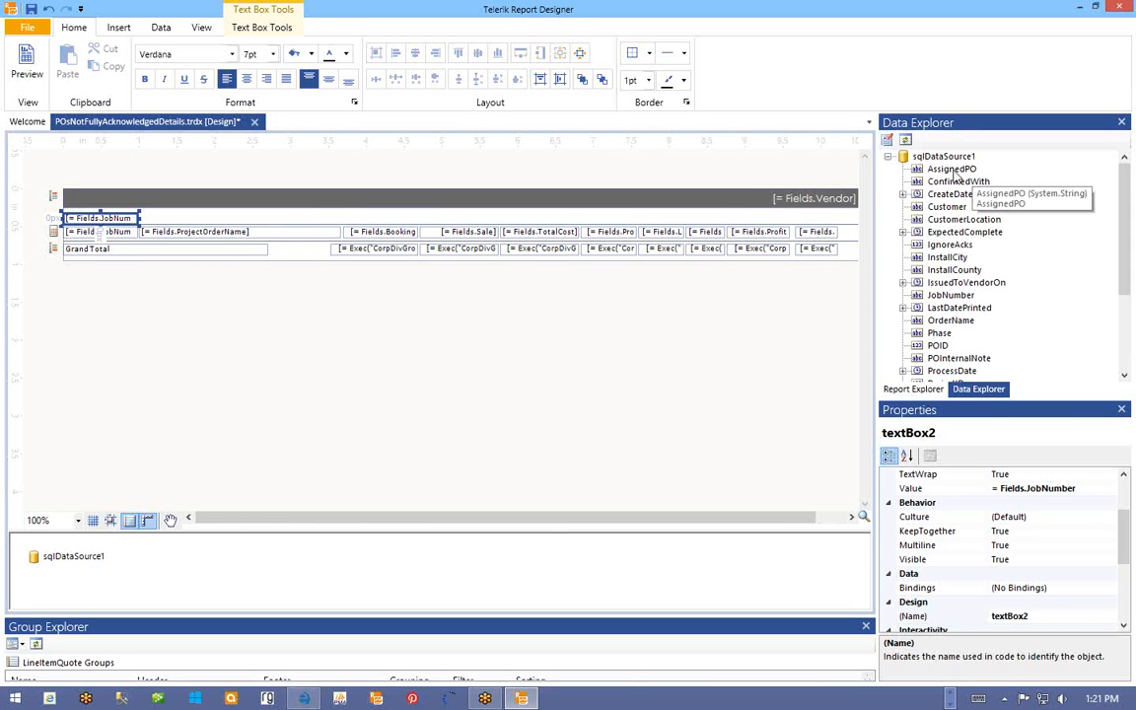
{"action": "right_click", "coordinate": [103, 220]}
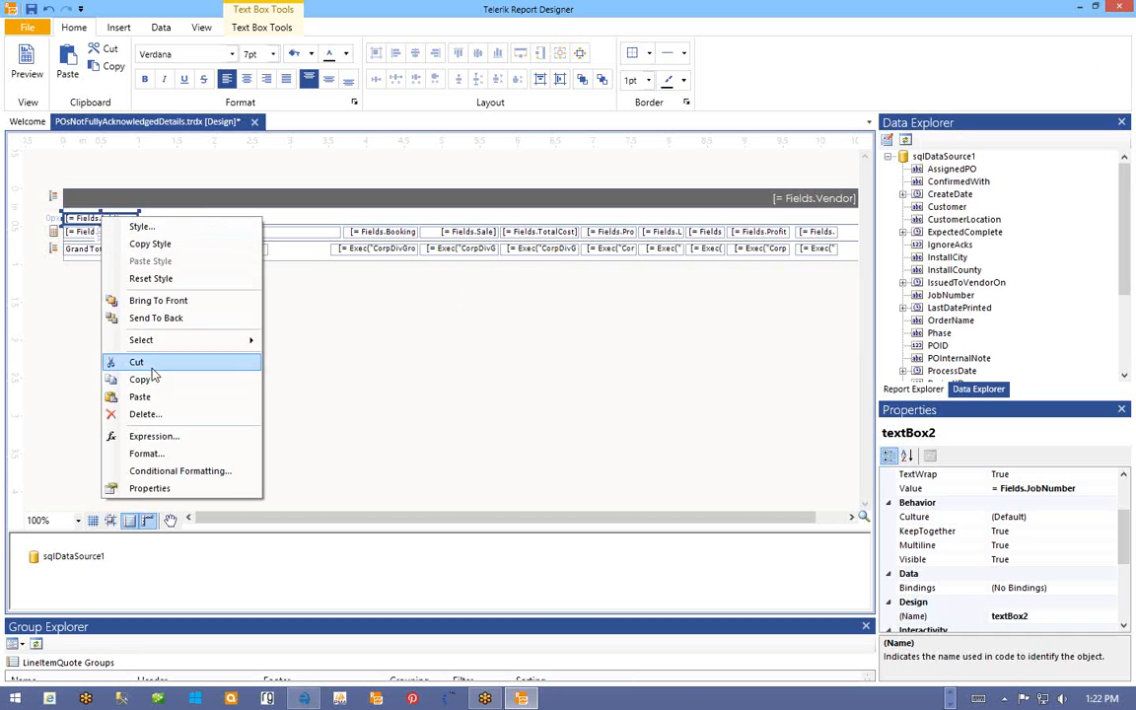
{"action": "double_click", "coordinate": [78, 221]}
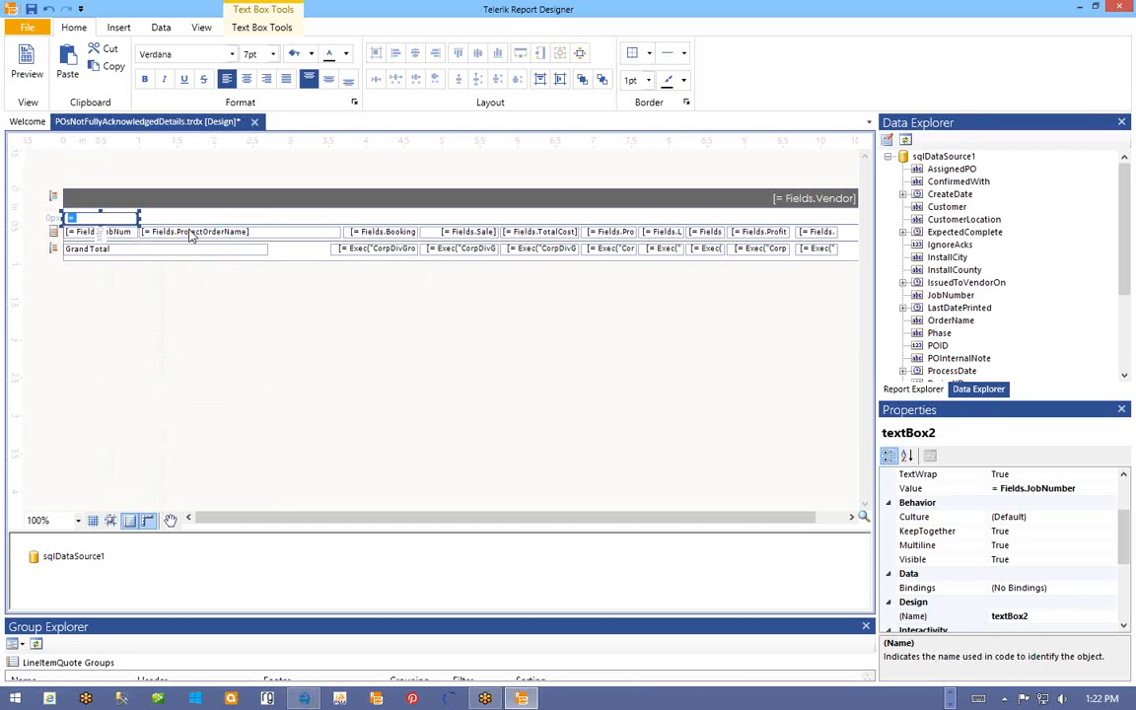
{"action": "type", "text": "PO NUM"}
{"action": "left_click", "coordinate": [118, 233]}
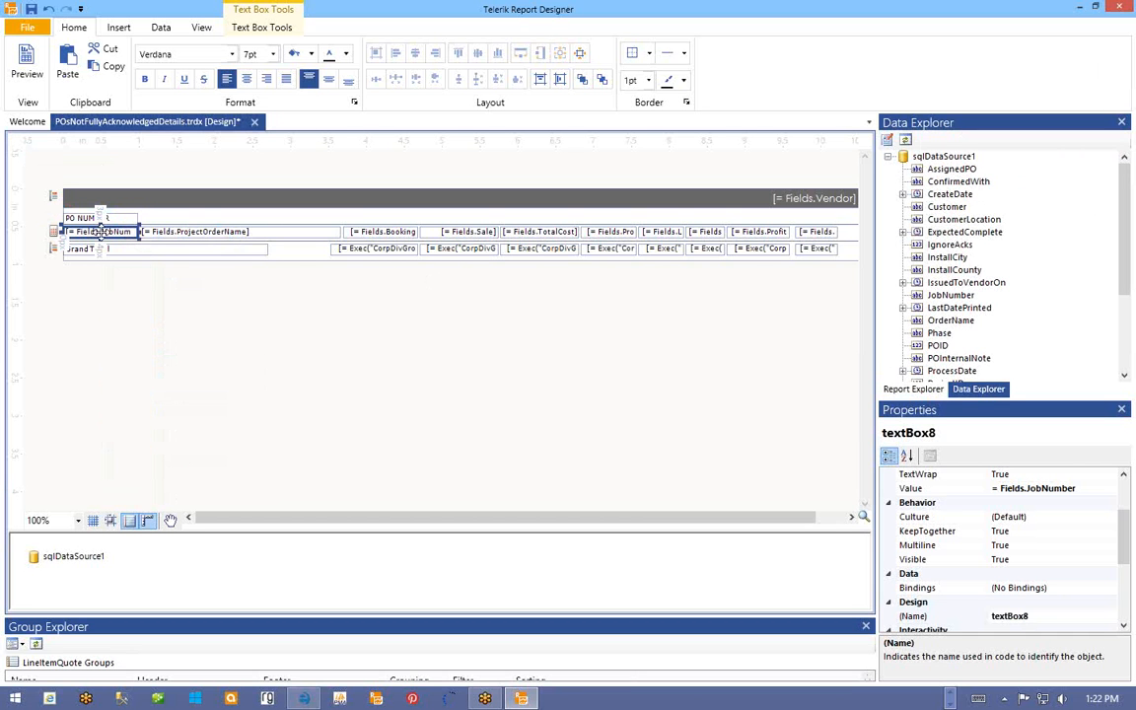
{"action": "right_click", "coordinate": [101, 231]}
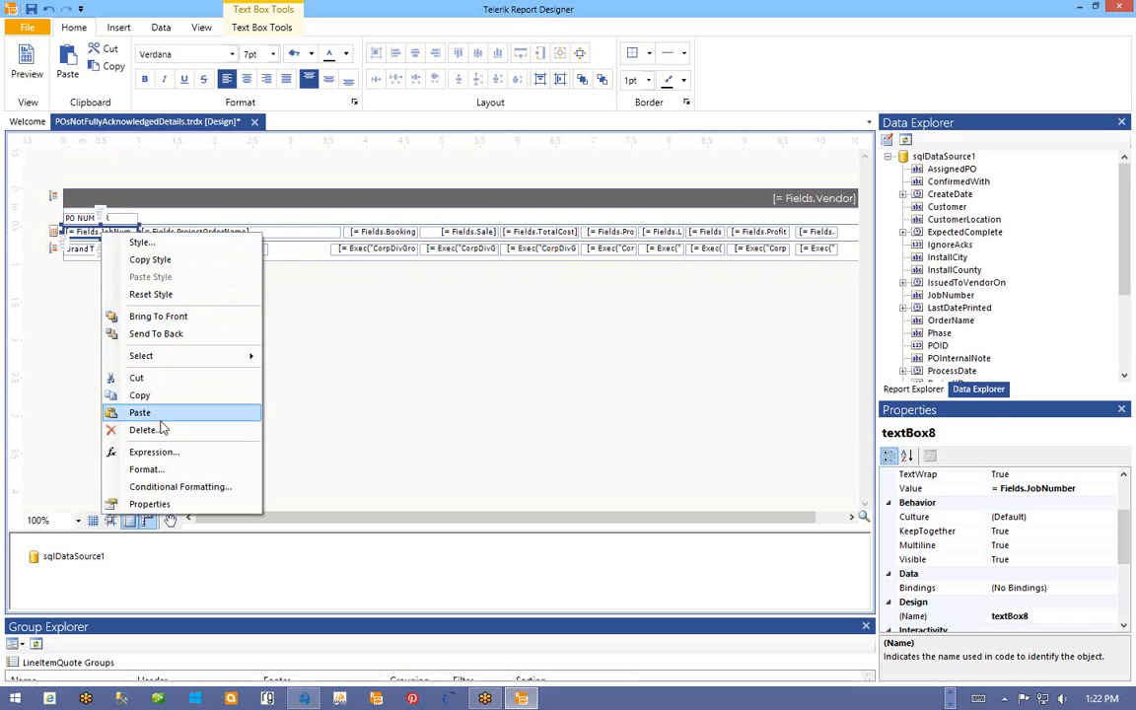
- Rebind the job number detail box to the AssignedPO field
{"action": "left_click", "coordinate": [174, 453]}
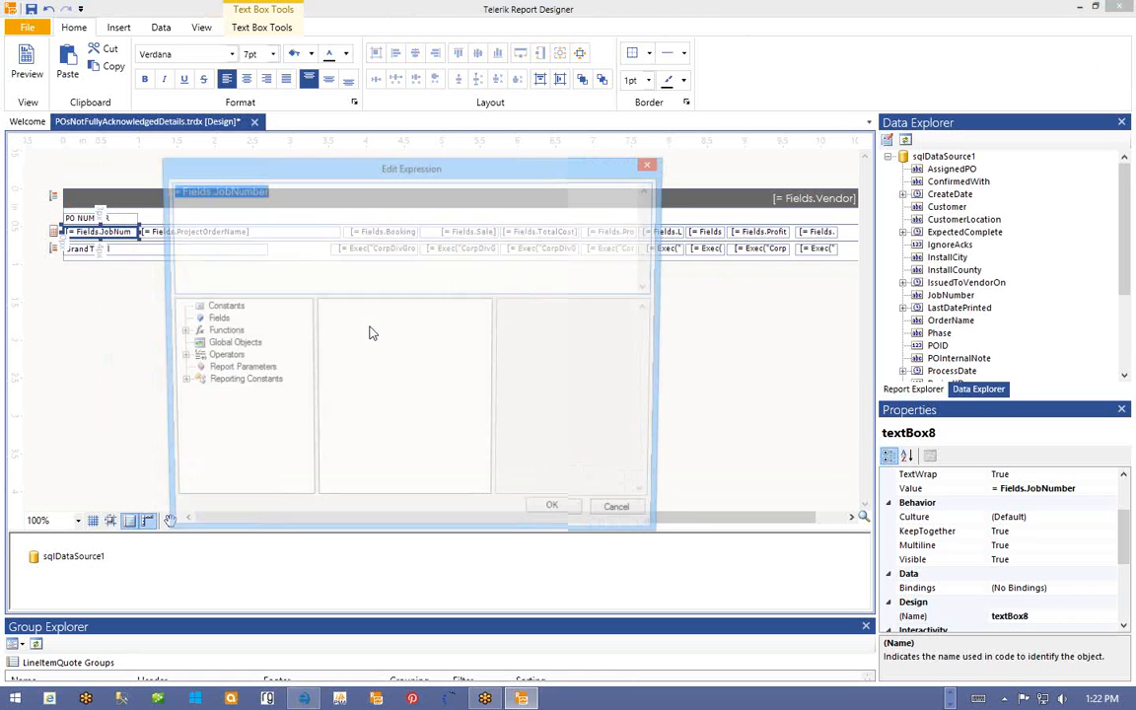
{"action": "left_click", "coordinate": [211, 320]}
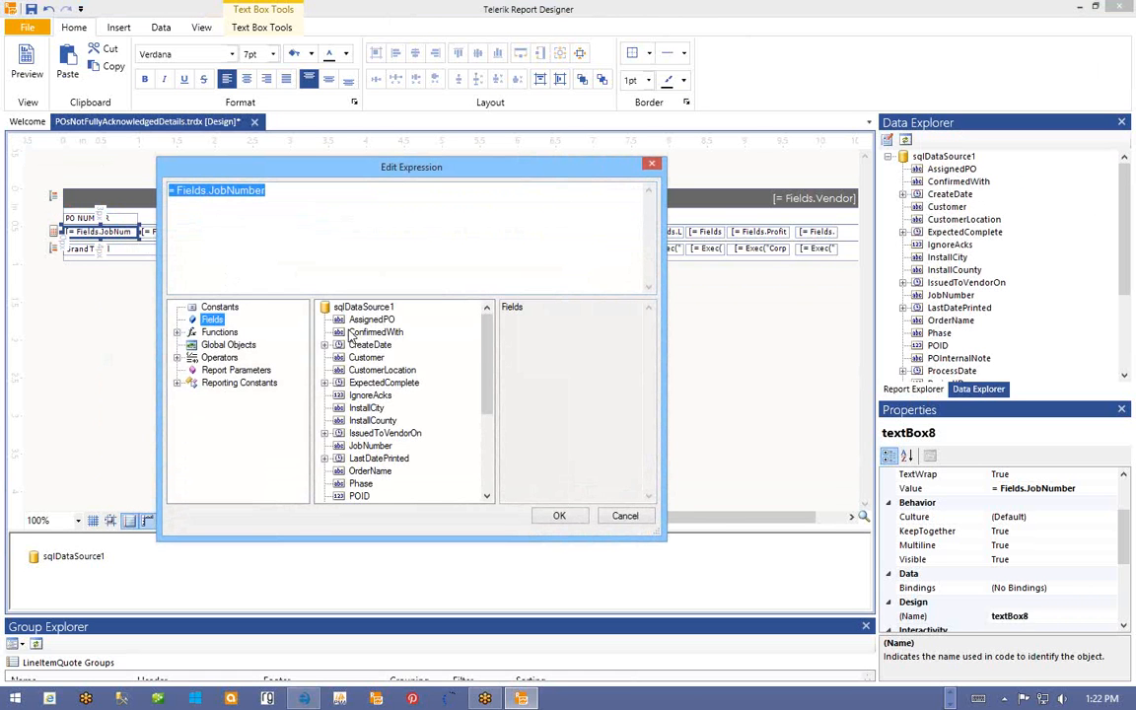
{"action": "left_click", "coordinate": [355, 321]}
{"action": "double_click", "coordinate": [360, 320]}
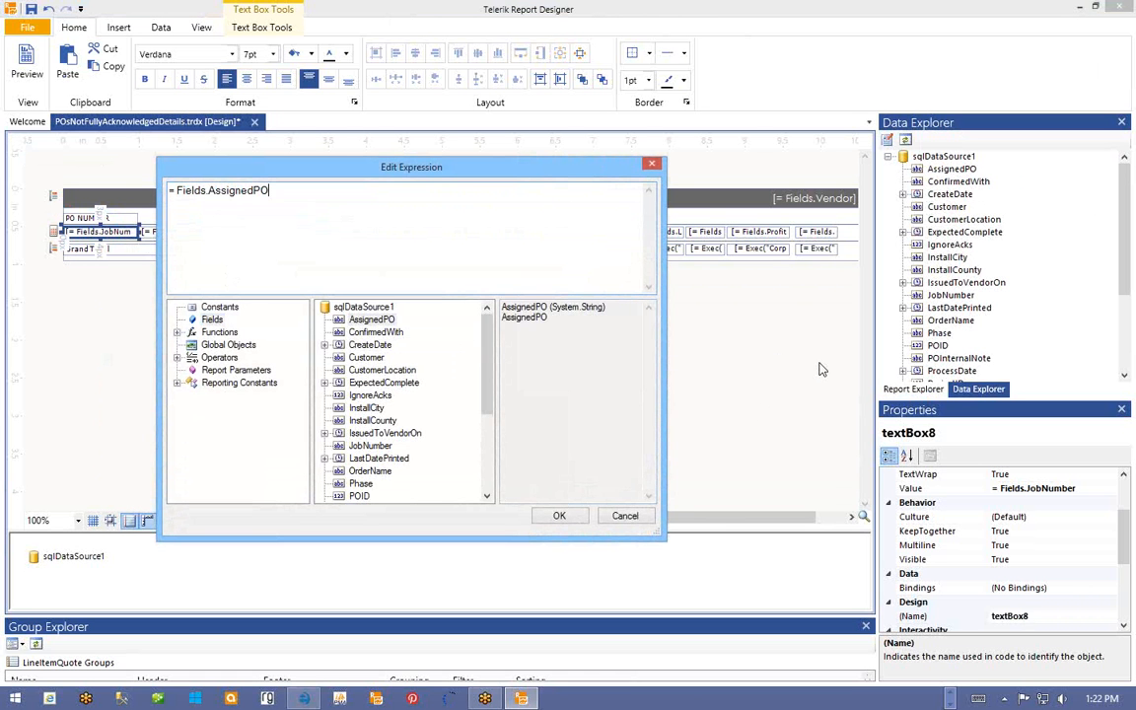
{"action": "left_click", "coordinate": [576, 515]}
- Delete ProjectOrderName, the sales figure boxes, Profit and every other leftover detail field
{"action": "left_click", "coordinate": [246, 233]}
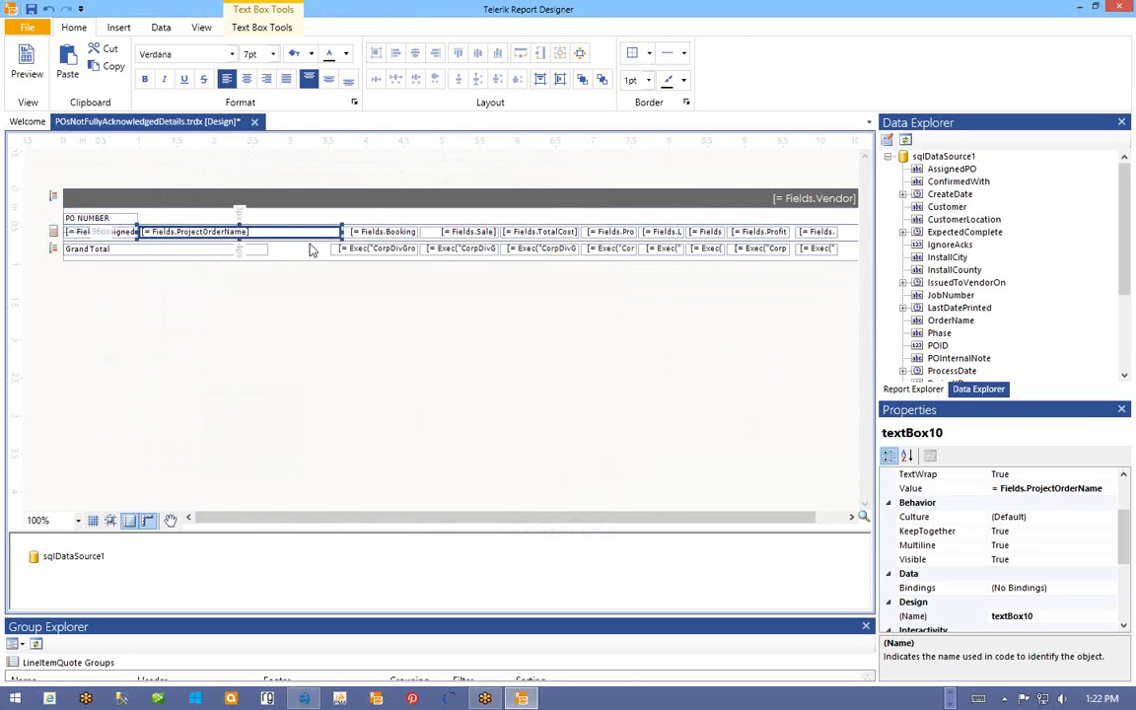
{"action": "key", "text": "Delete"}
{"action": "left_click", "coordinate": [397, 233]}
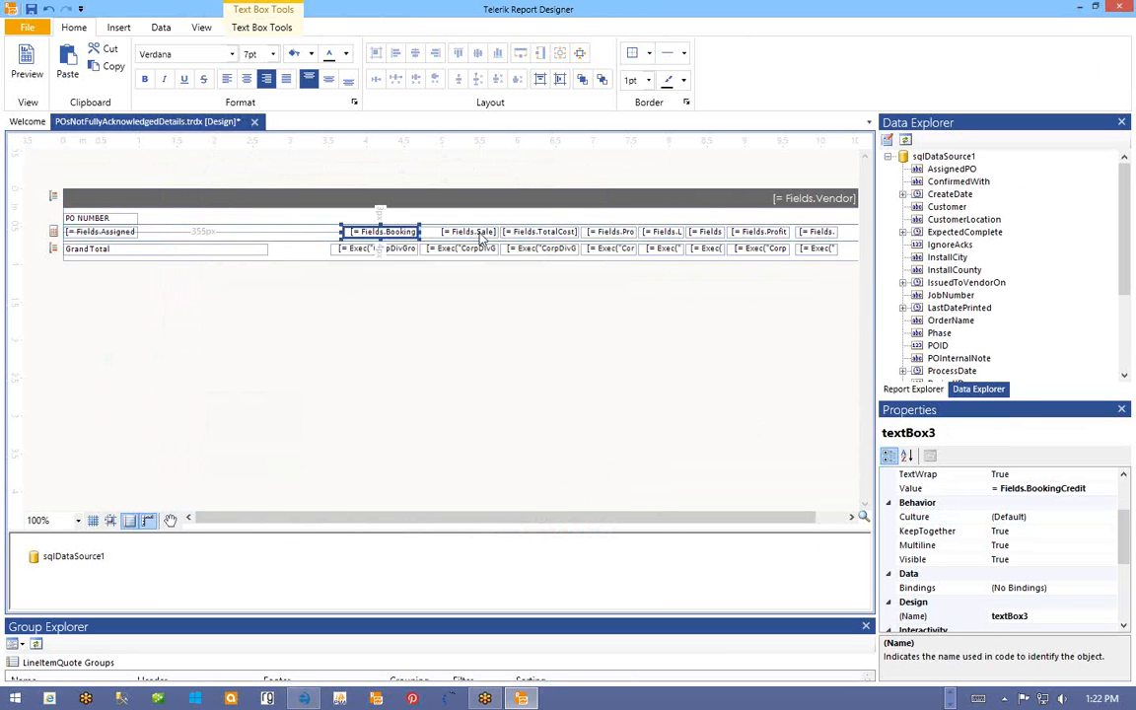
{"action": "key", "text": "Delete"}
{"action": "left_click", "coordinate": [469, 233]}
{"action": "key", "text": "Delete"}
{"action": "left_click", "coordinate": [539, 233]}
{"action": "key", "text": "Delete"}
{"action": "left_click", "coordinate": [606, 233]}
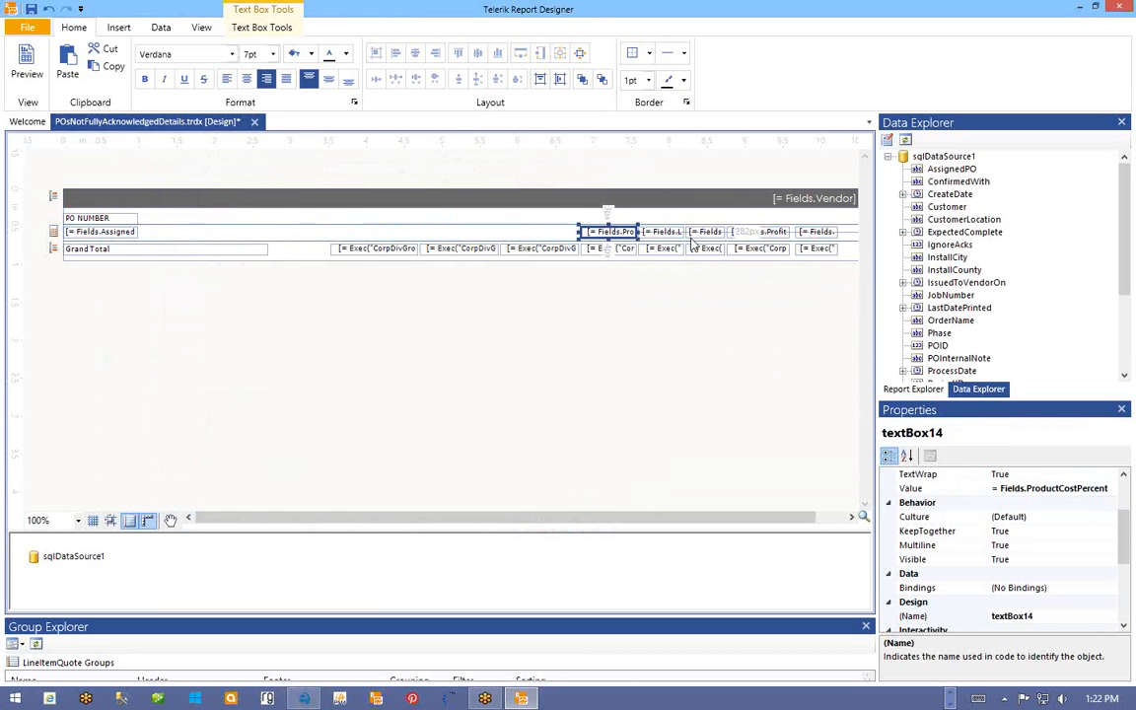
{"action": "key", "text": "Delete"}
{"action": "left_click", "coordinate": [656, 233]}
{"action": "key", "text": "Delete"}
{"action": "left_click", "coordinate": [705, 232]}
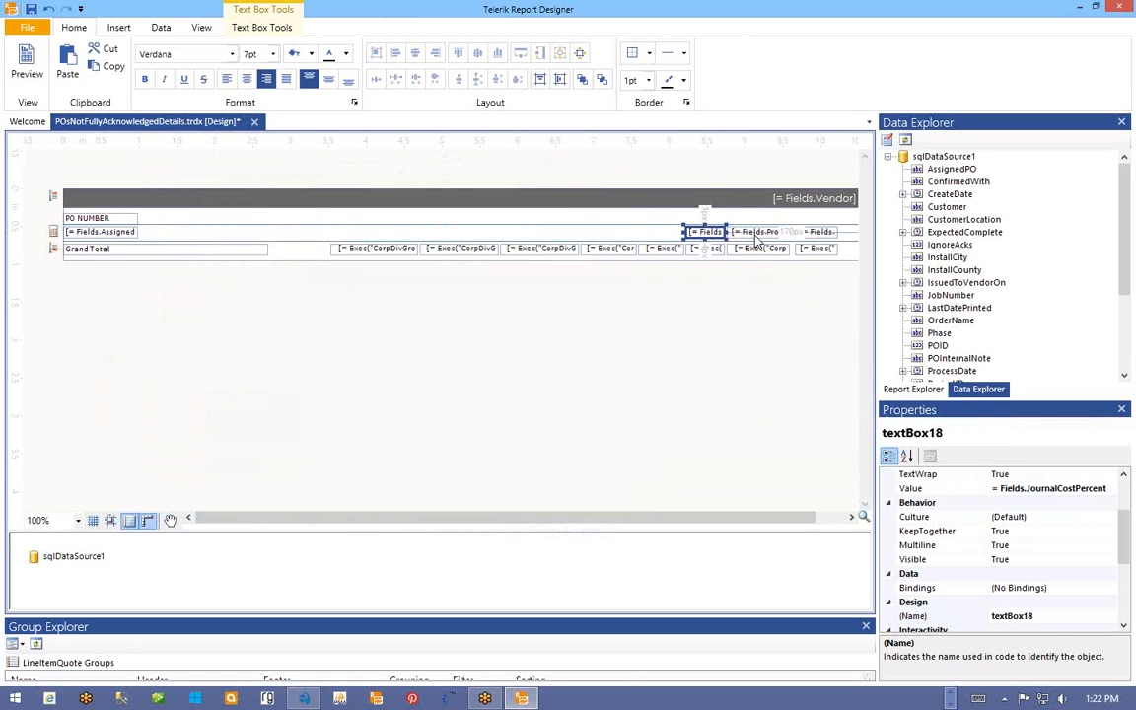
{"action": "key", "text": "Delete"}
{"action": "left_click", "coordinate": [759, 232]}
{"action": "key", "text": "Delete"}
{"action": "left_click", "coordinate": [817, 231]}
{"action": "key", "text": "Delete"}
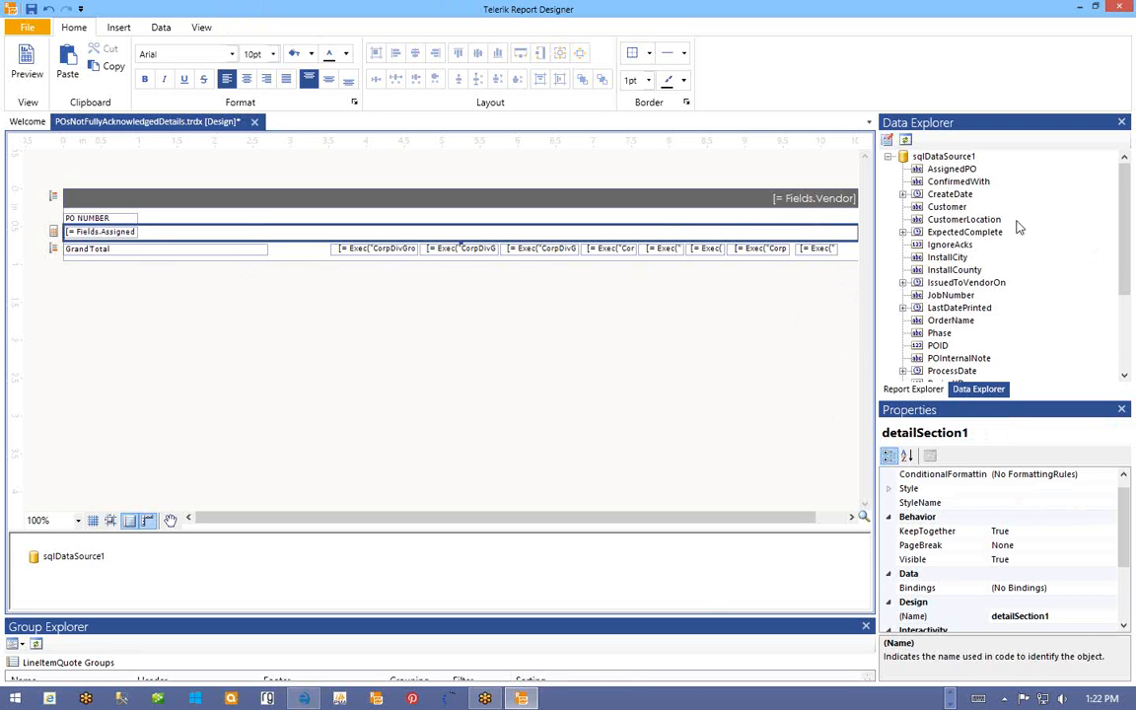
- Paste a copy of the PO NUMBER heading into the group header beside PO NUMBER
{"action": "left_click", "coordinate": [945, 207]}
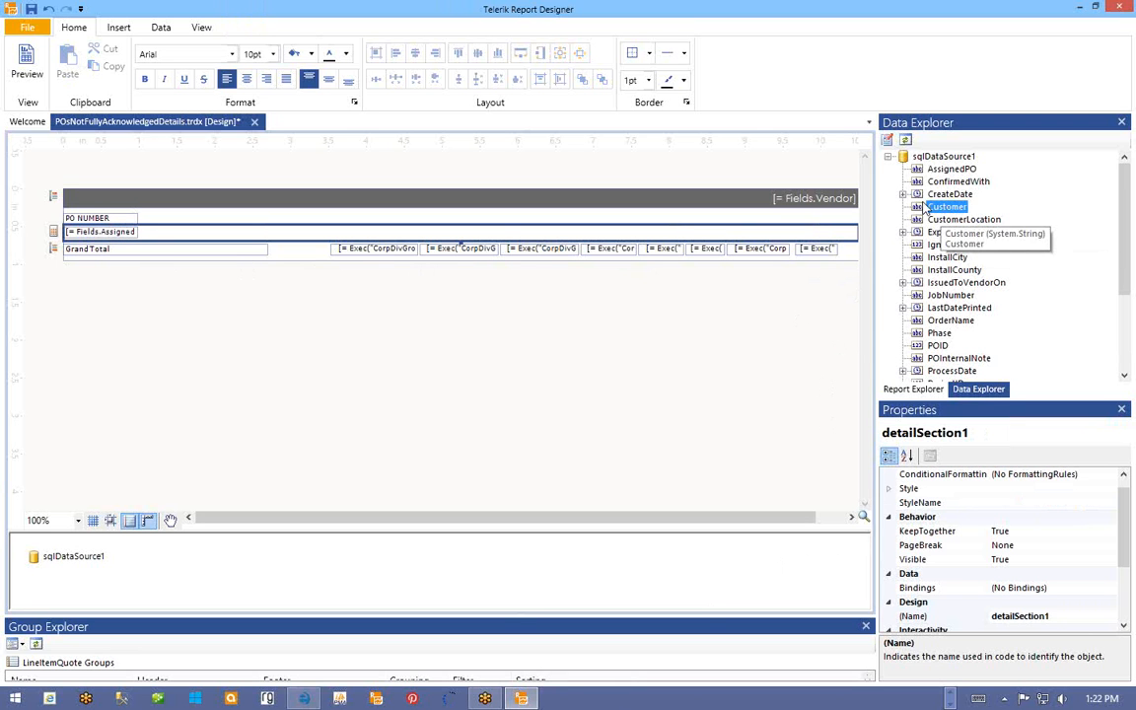
{"action": "right_click", "coordinate": [119, 219]}
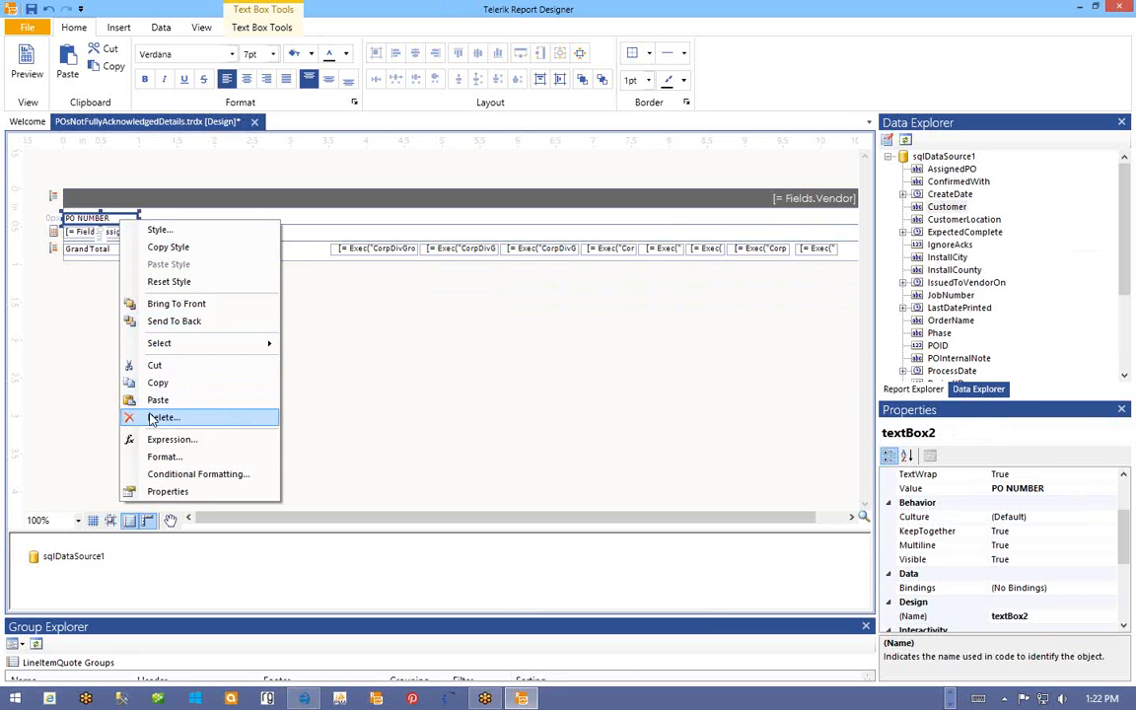
{"action": "left_click", "coordinate": [157, 383]}
{"action": "left_click", "coordinate": [163, 224]}
{"action": "right_click", "coordinate": [163, 223]}
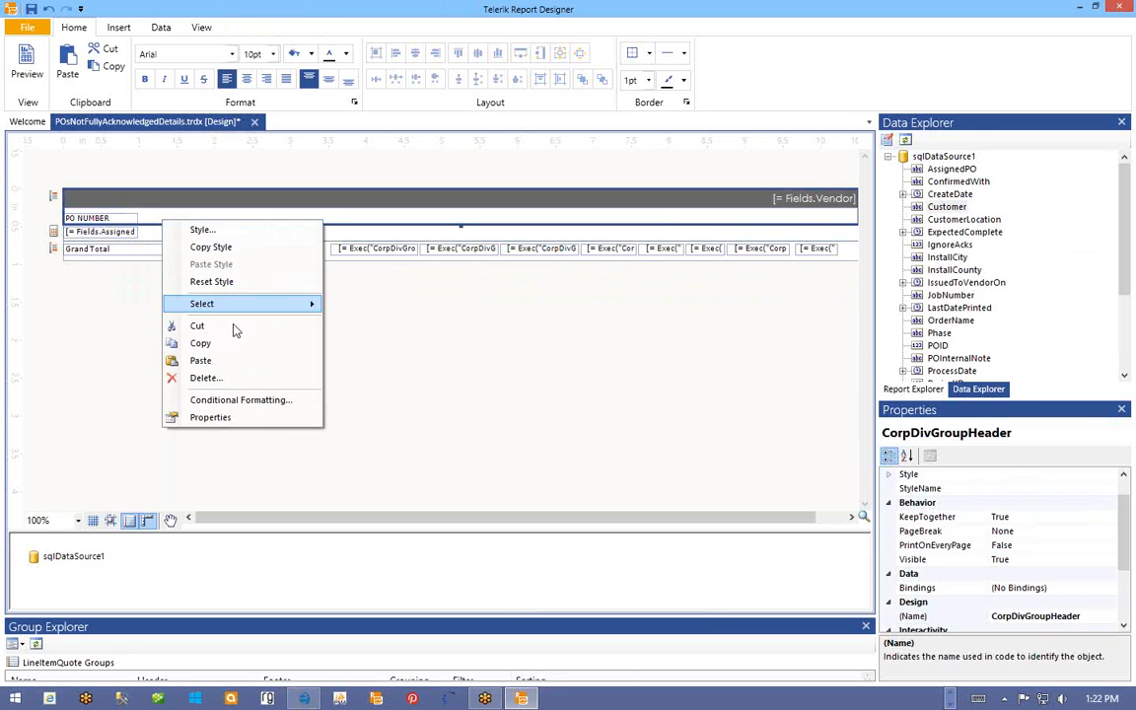
{"action": "left_click", "coordinate": [200, 360]}
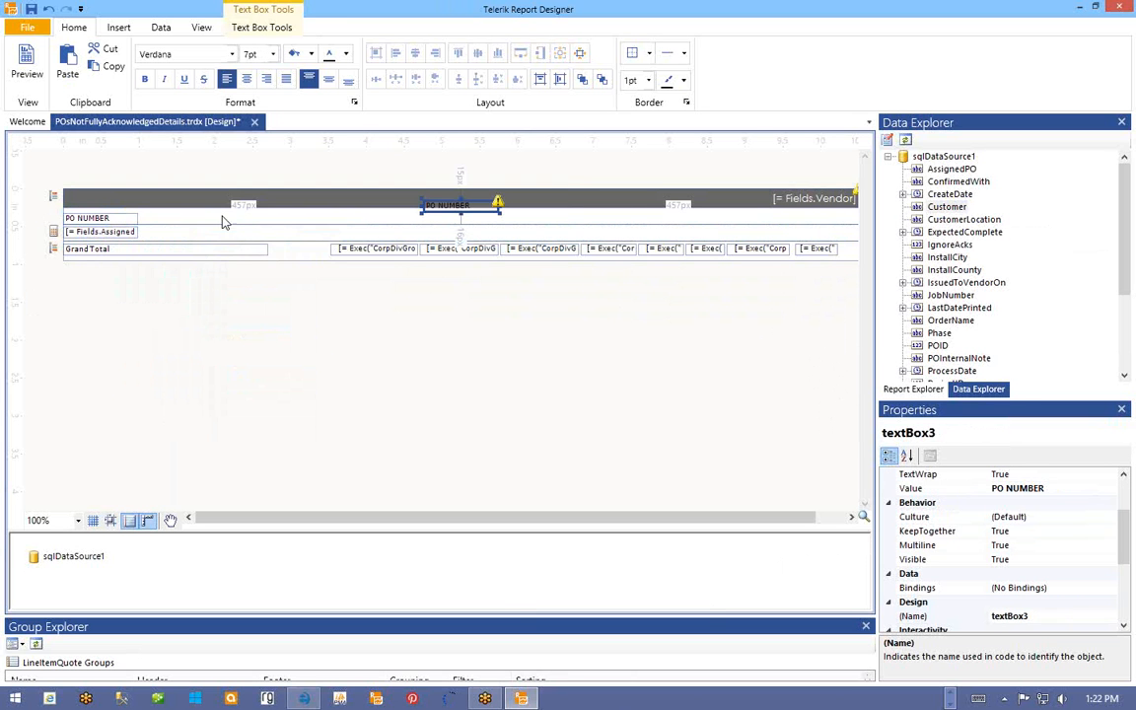
{"action": "left_click", "coordinate": [445, 211]}
{"action": "left_click_drag", "start_coordinate": [445, 216], "coordinate": [166, 231]}
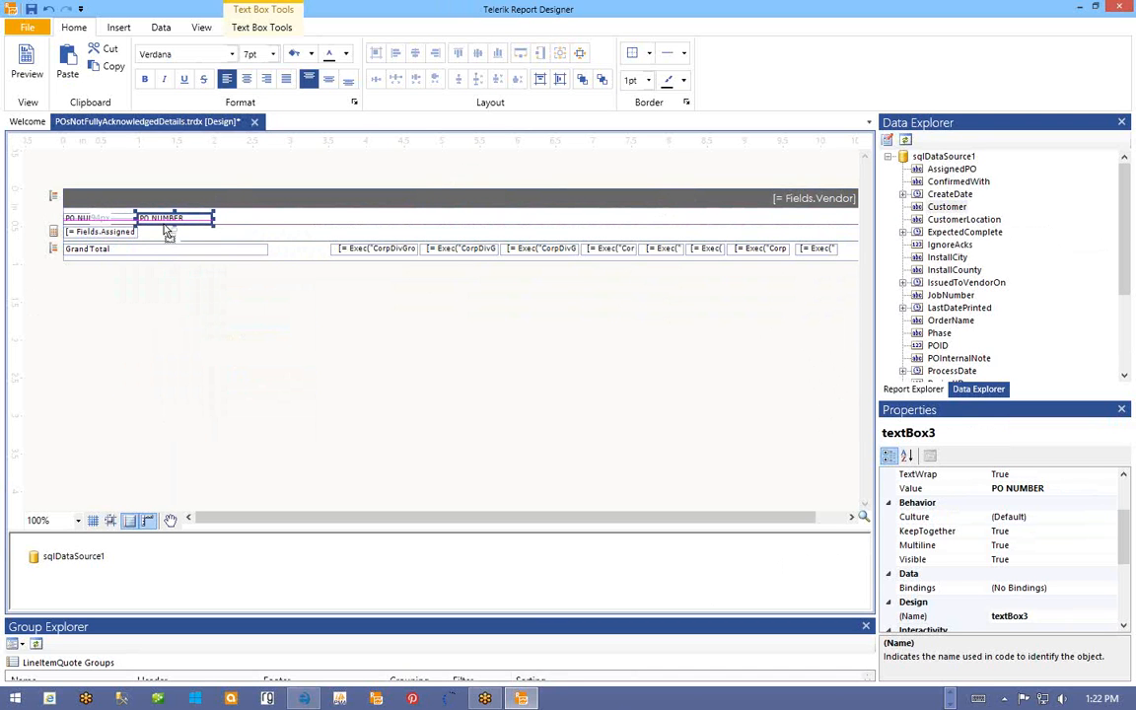
- Retitle the new heading CUSTOMER, widen it, and copy it
{"action": "double_click", "coordinate": [178, 220]}
{"action": "type", "text": "VEND"}
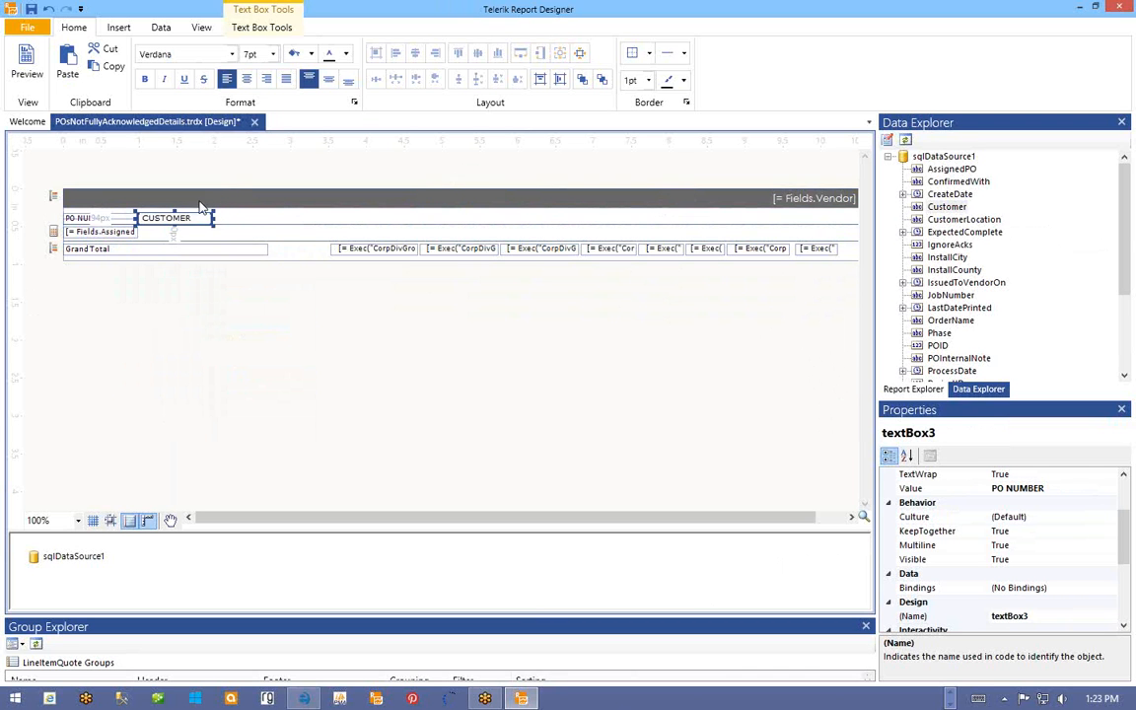
{"action": "left_click_drag", "start_coordinate": [210, 218], "coordinate": [282, 218]}
{"action": "right_click", "coordinate": [158, 218]}
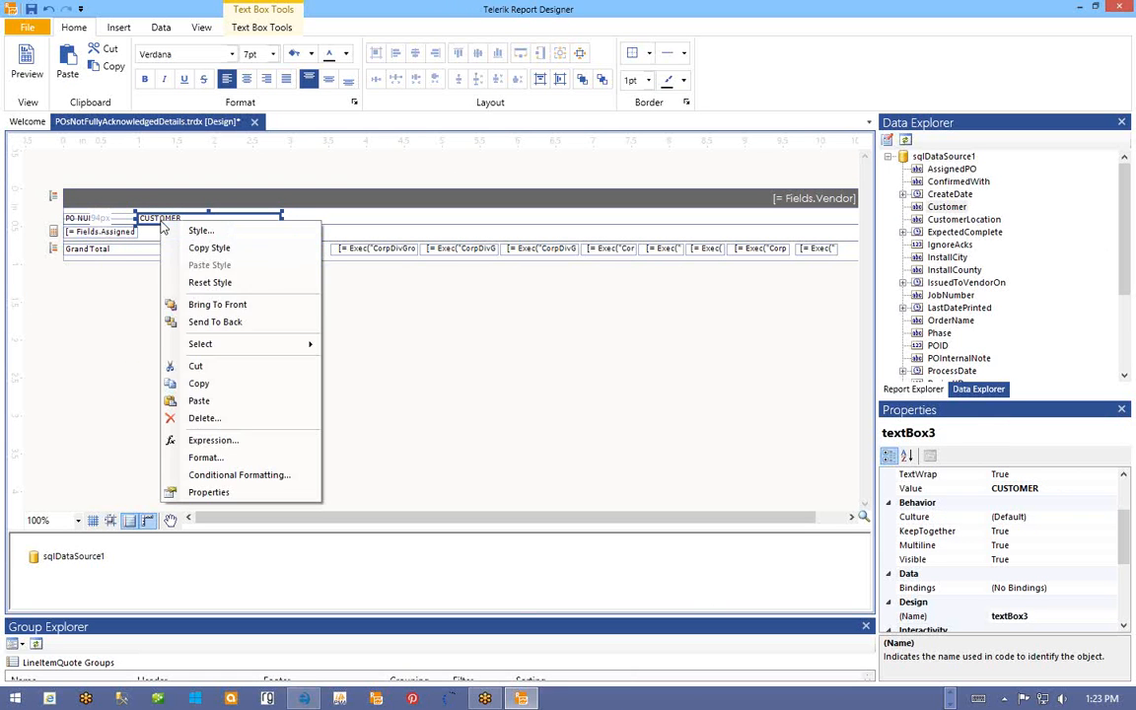
{"action": "left_click", "coordinate": [202, 385]}
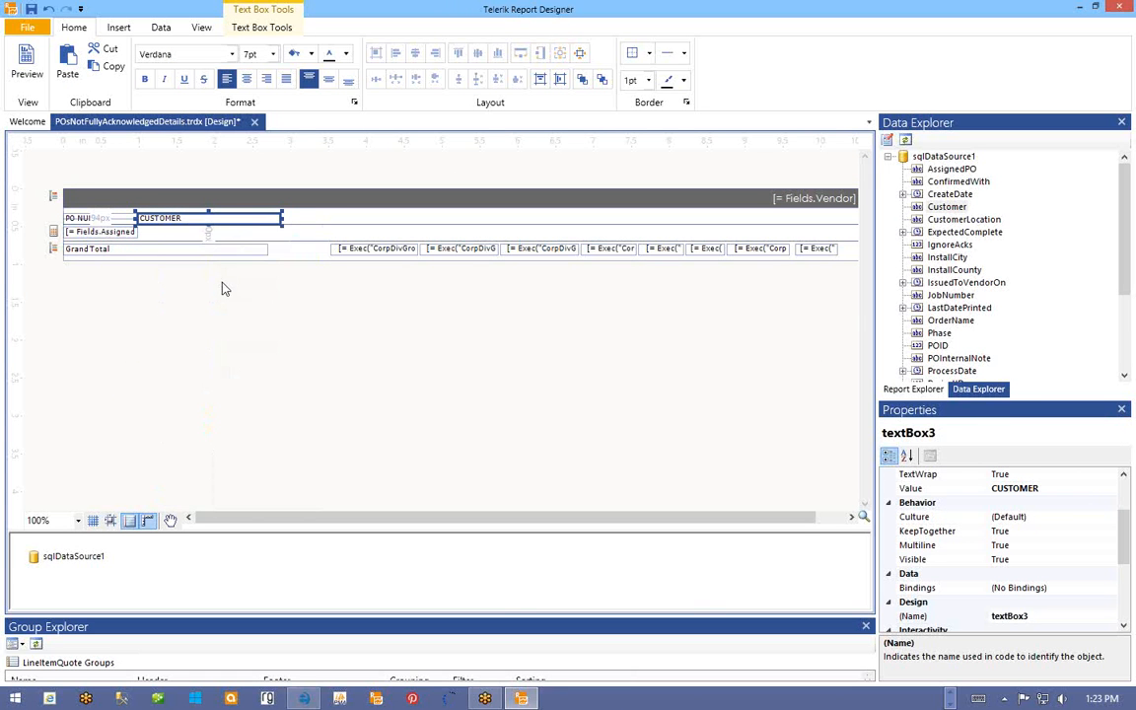
{"action": "left_click", "coordinate": [194, 233]}
{"action": "right_click", "coordinate": [194, 233]}
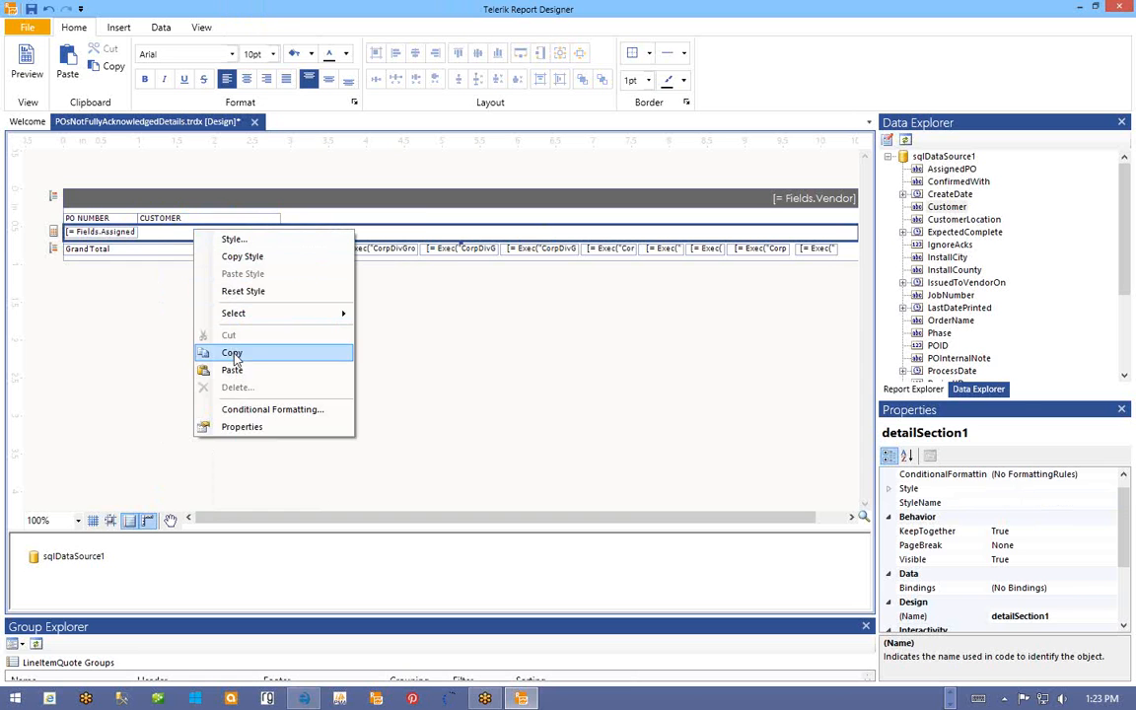
- Paste the CUSTOMER box beside AssignedPO in the detail row and bind it to Fields.Customer
{"action": "left_click", "coordinate": [237, 371]}
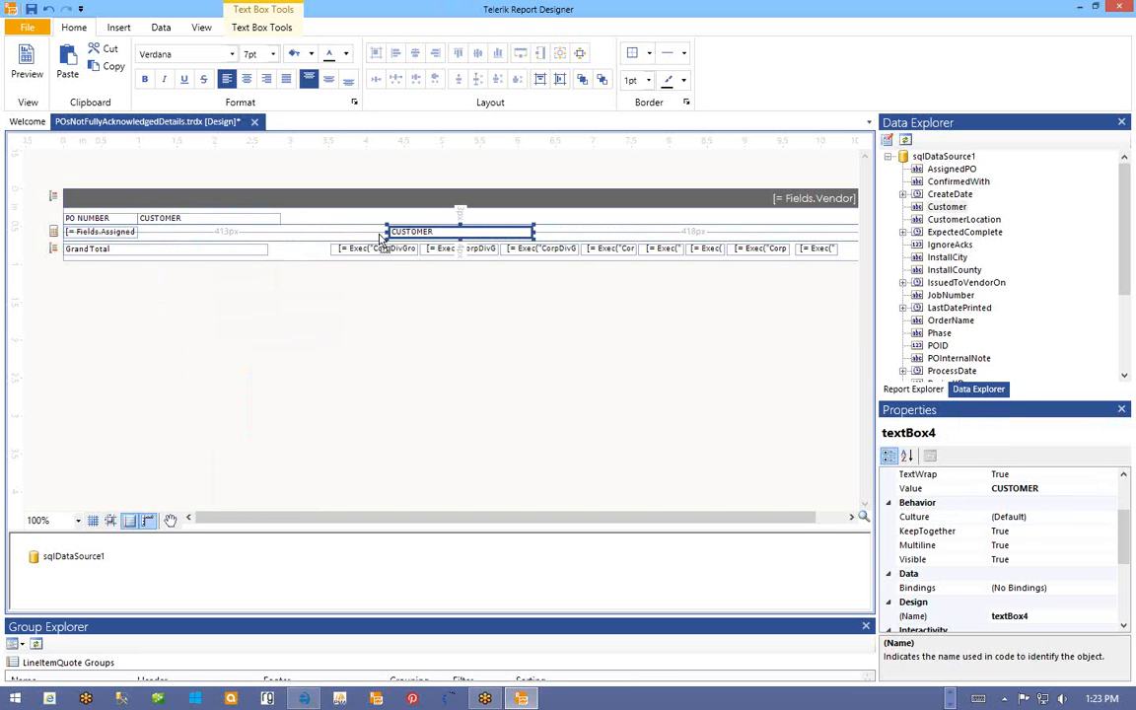
{"action": "left_click_drag", "start_coordinate": [414, 231], "coordinate": [169, 242]}
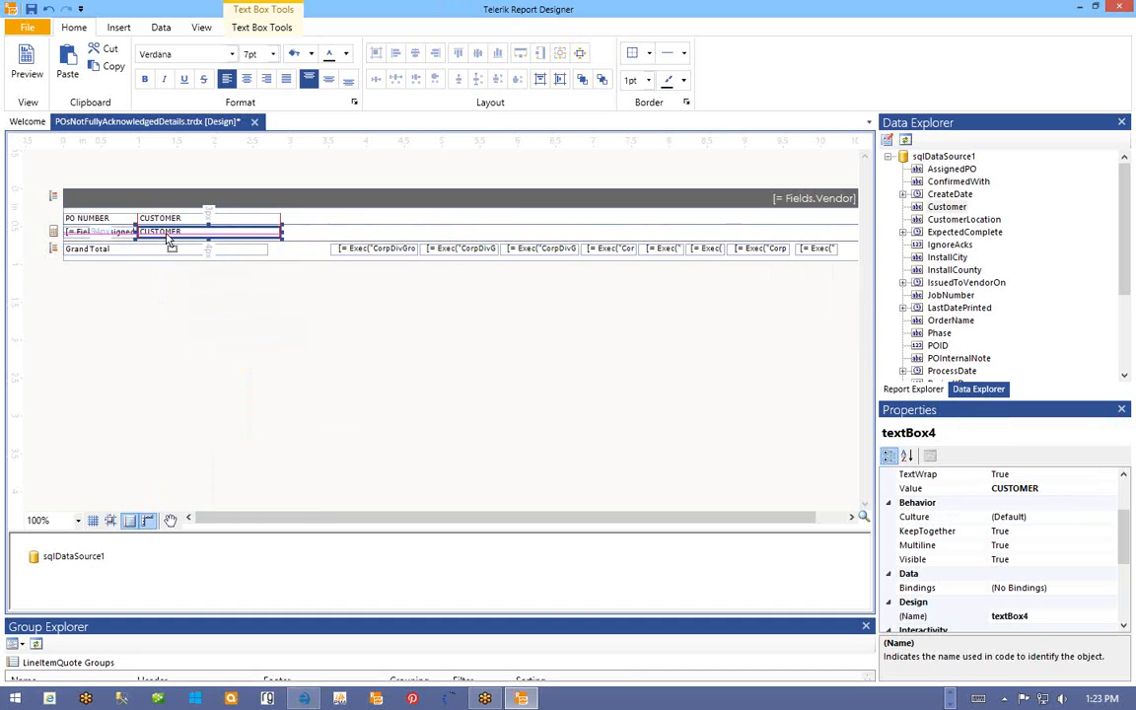
{"action": "right_click", "coordinate": [173, 234]}
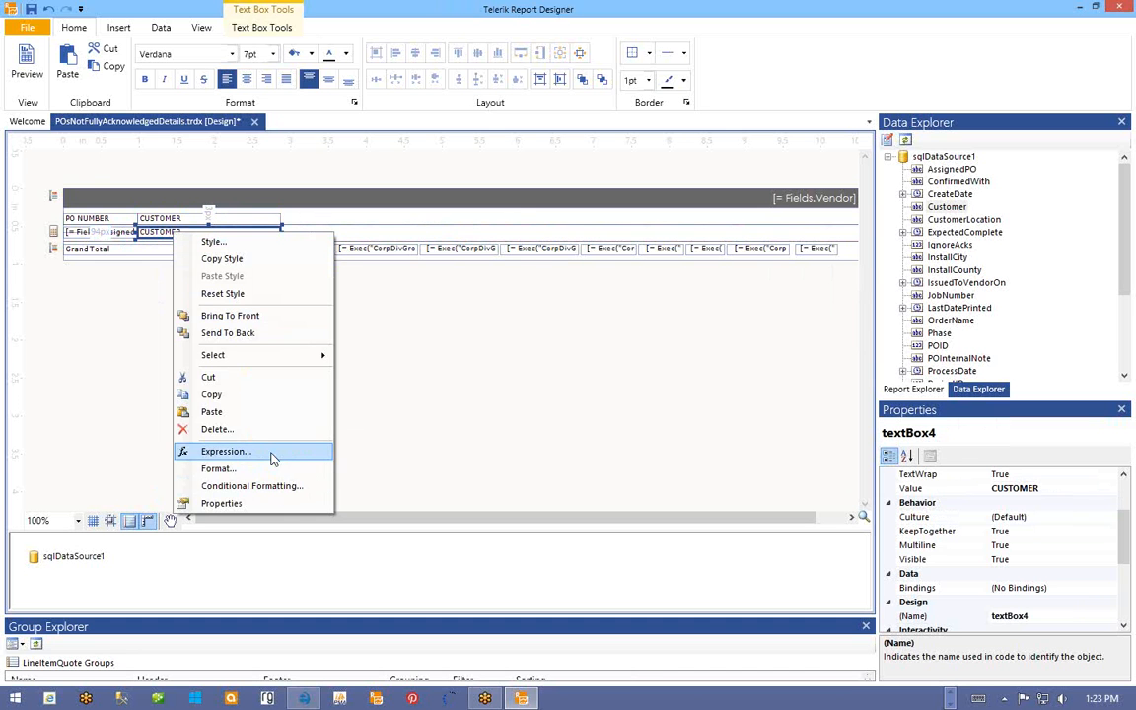
{"action": "left_click", "coordinate": [226, 451]}
{"action": "left_click", "coordinate": [74, 180]}
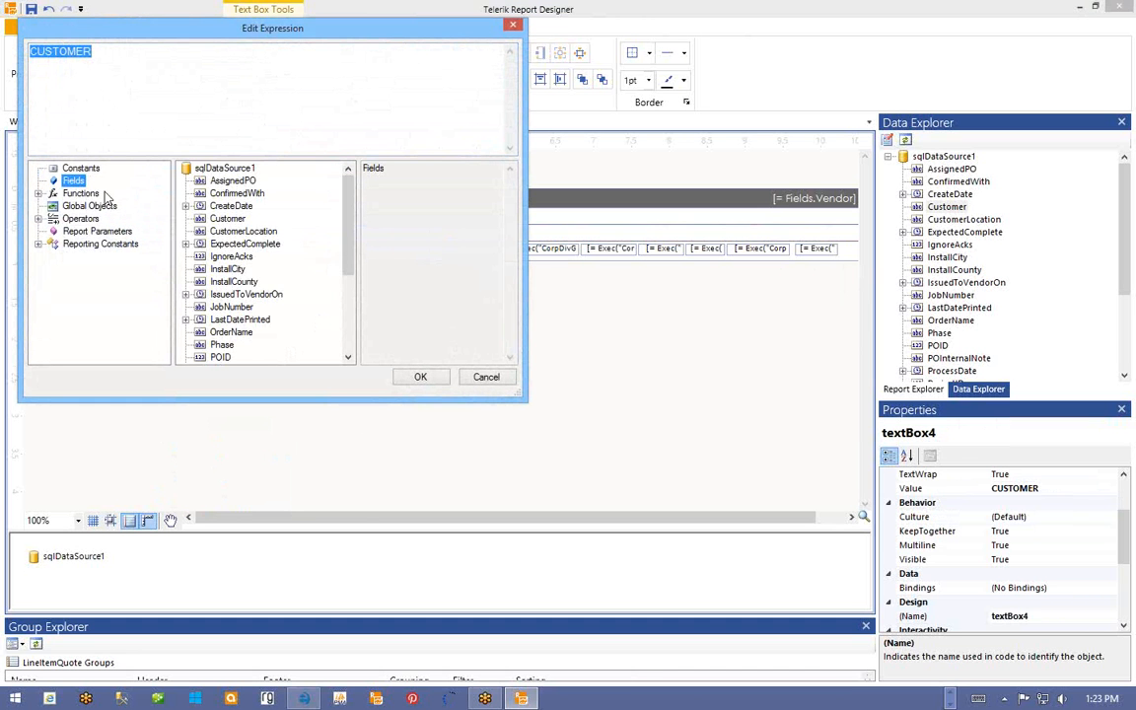
{"action": "double_click", "coordinate": [226, 218]}
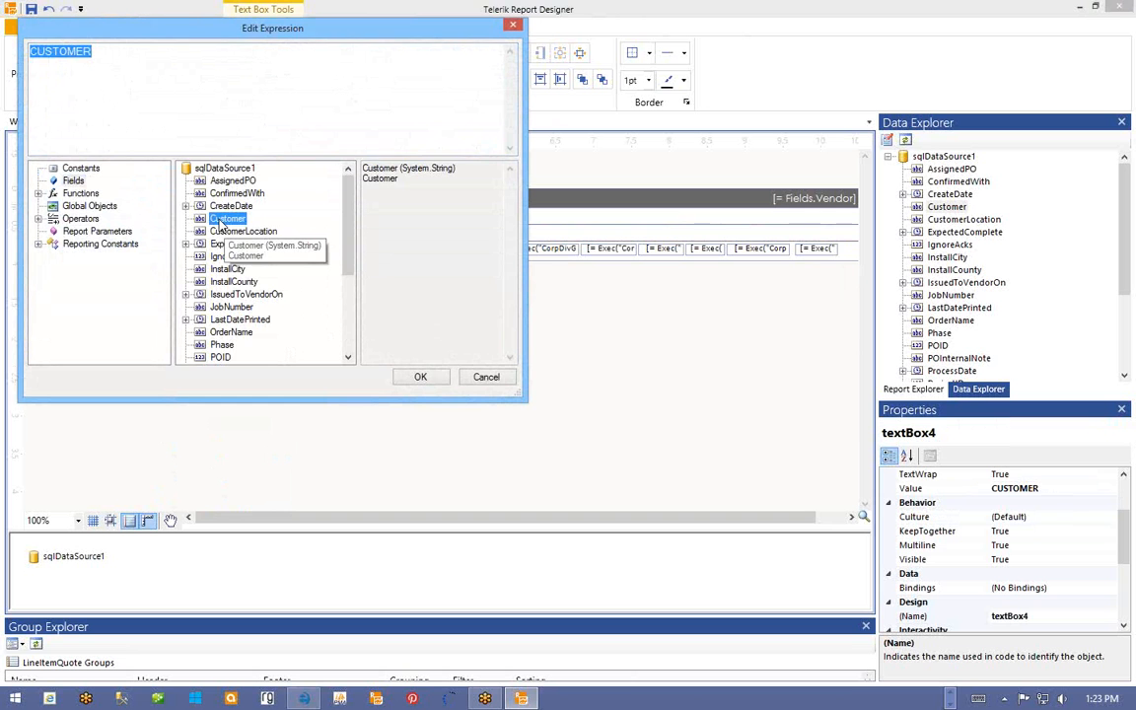
{"action": "left_click", "coordinate": [420, 378]}
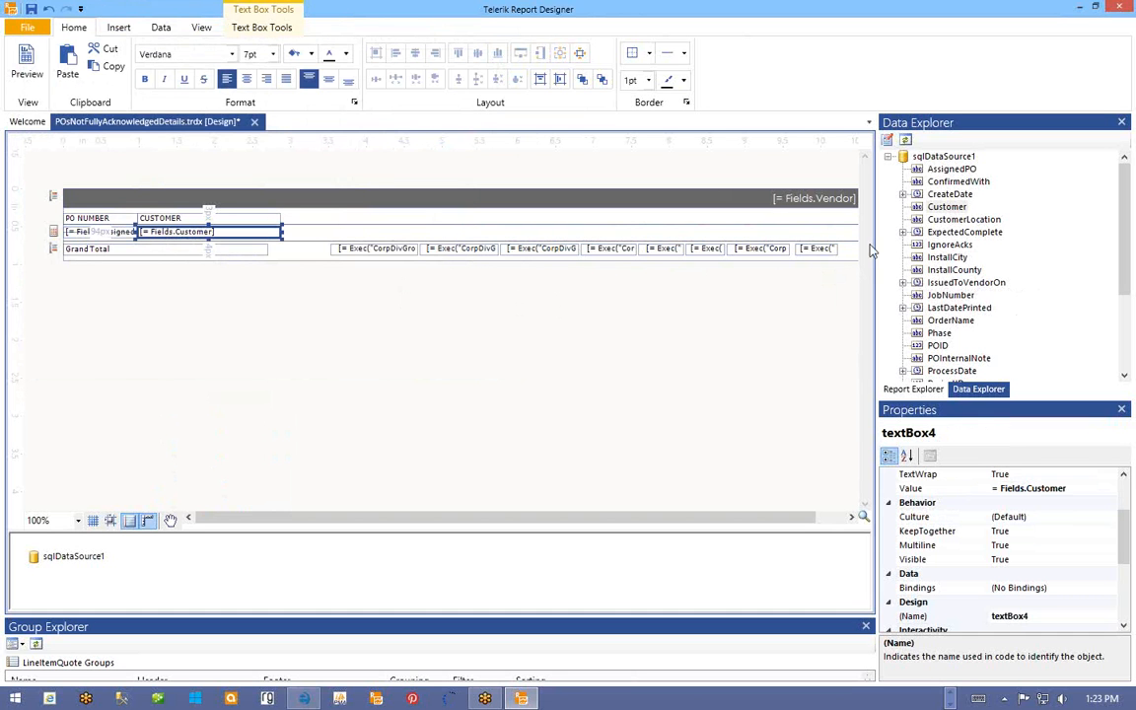
- Add an ORDER NAME heading after CUSTOMER in the vendor group header
{"action": "left_click", "coordinate": [955, 269]}
{"action": "scroll", "coordinate": [986, 281], "scroll_direction": "down", "scroll_amount": 2}
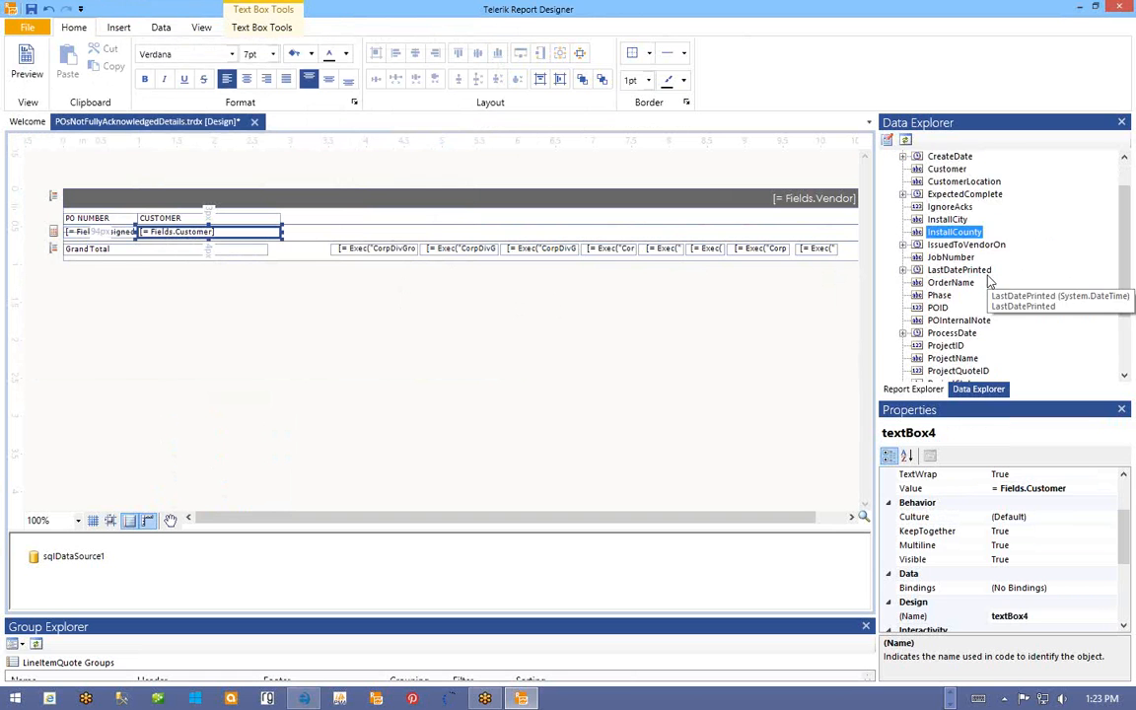
{"action": "scroll", "coordinate": [991, 283], "scroll_direction": "down", "scroll_amount": 2}
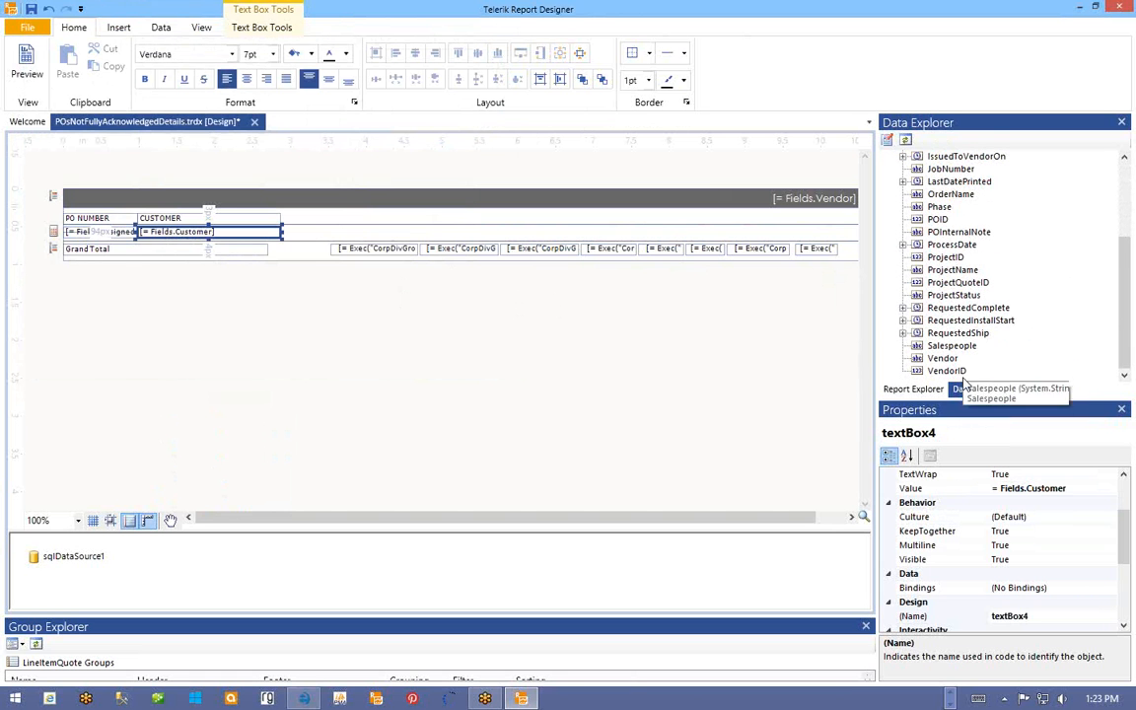
{"action": "scroll", "coordinate": [952, 316], "scroll_direction": "up", "scroll_amount": 1}
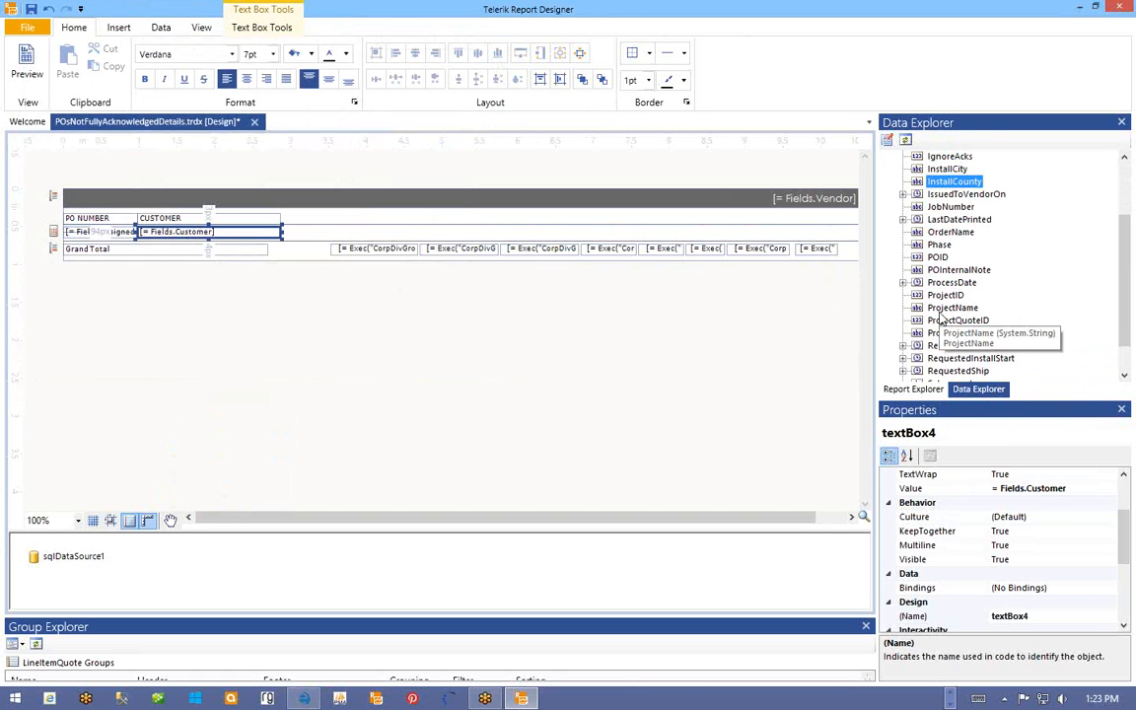
{"action": "left_click", "coordinate": [950, 232]}
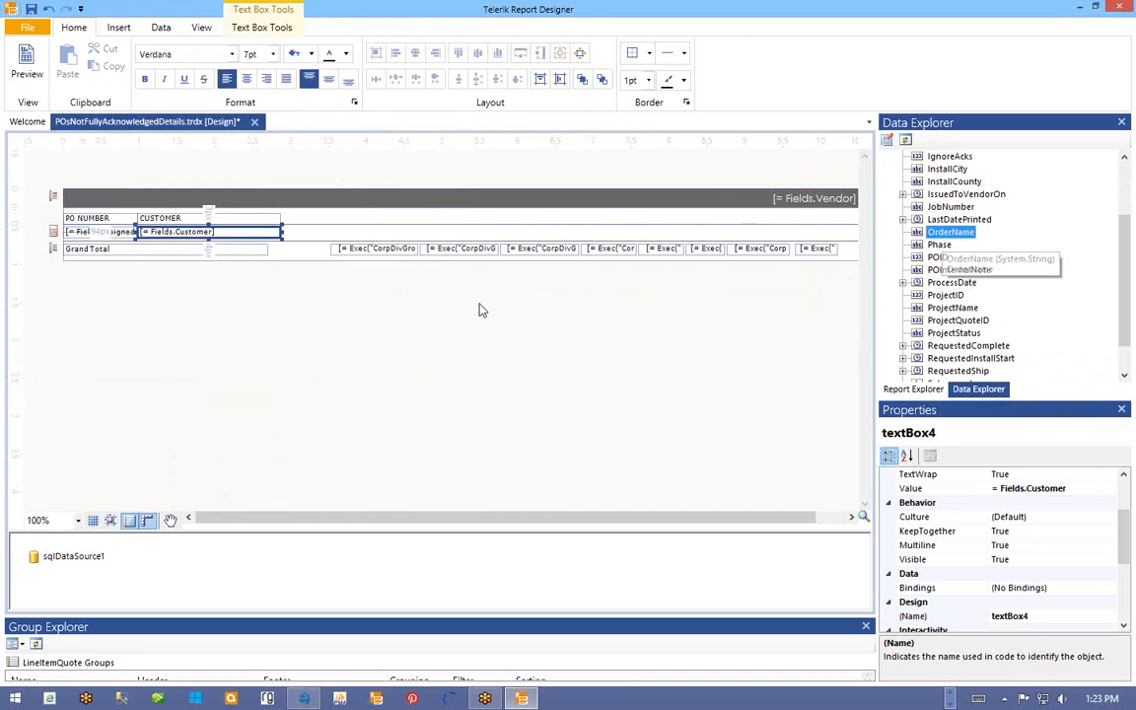
{"action": "right_click", "coordinate": [192, 220]}
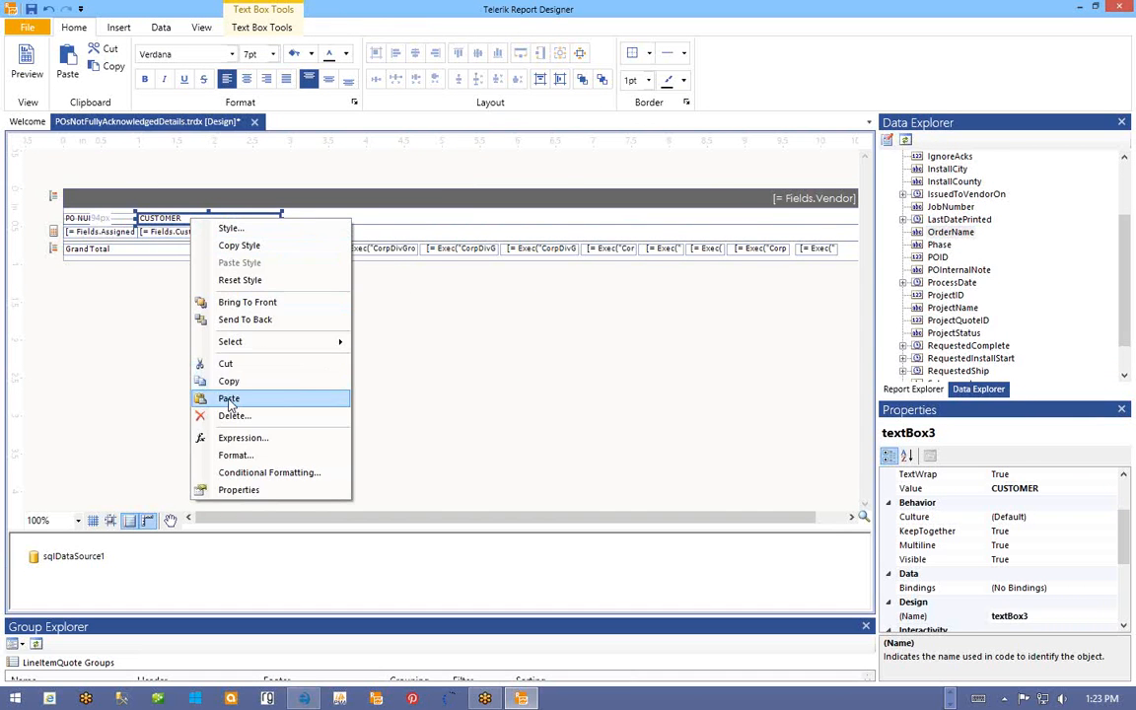
{"action": "left_click", "coordinate": [231, 382]}
{"action": "right_click", "coordinate": [274, 198]}
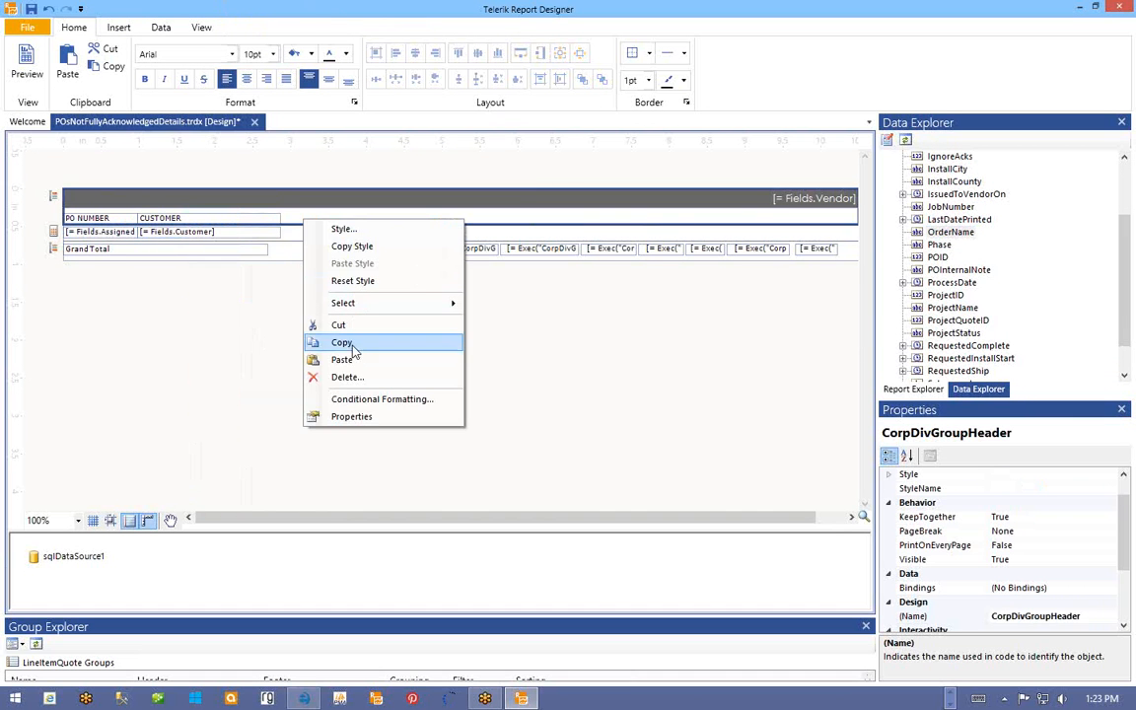
{"action": "left_click", "coordinate": [318, 323]}
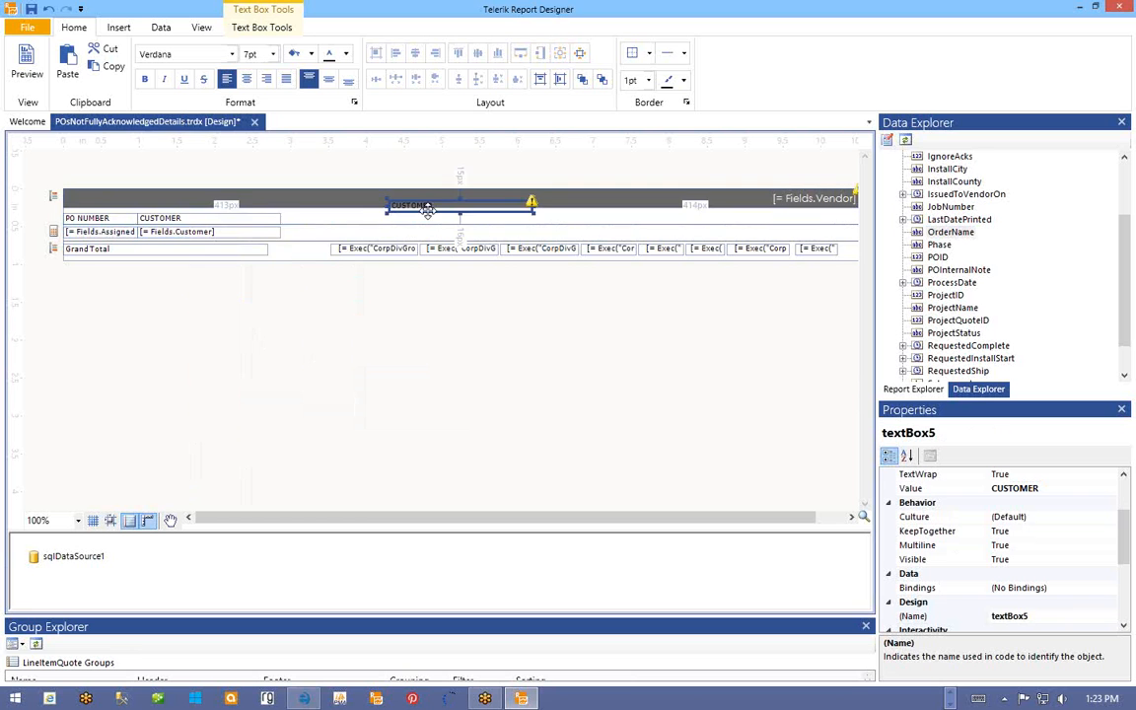
{"action": "left_click_drag", "start_coordinate": [427, 208], "coordinate": [329, 231]}
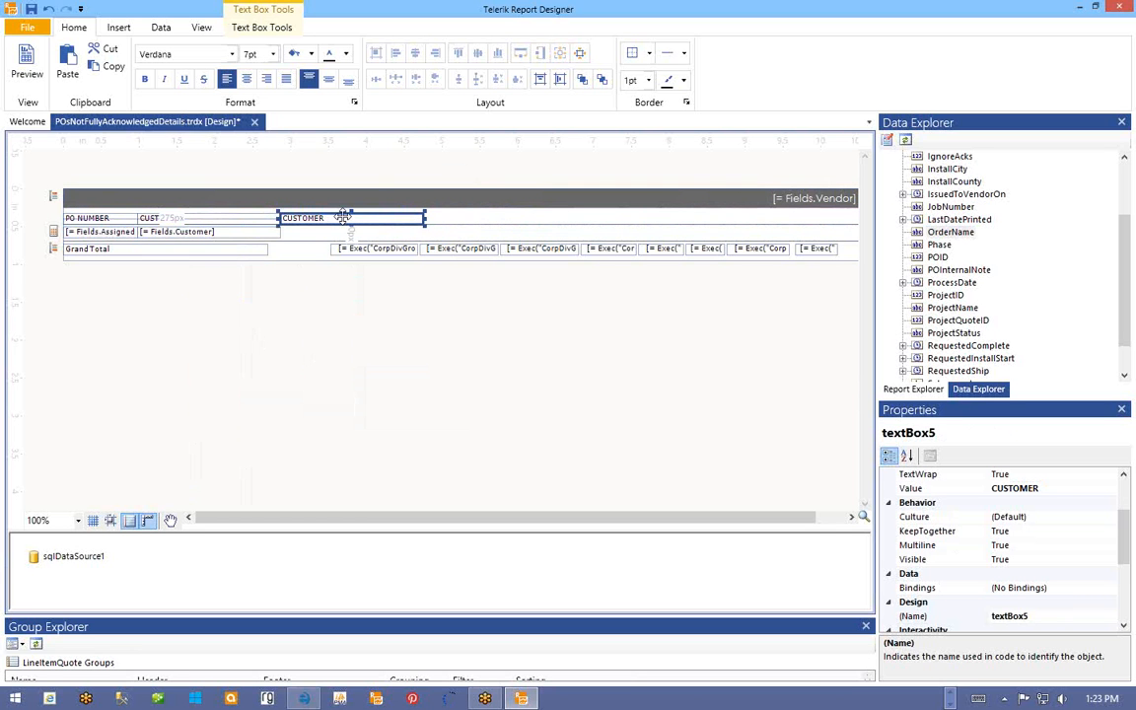
{"action": "double_click", "coordinate": [340, 220]}
{"action": "type", "text": "ORDER NAME"}
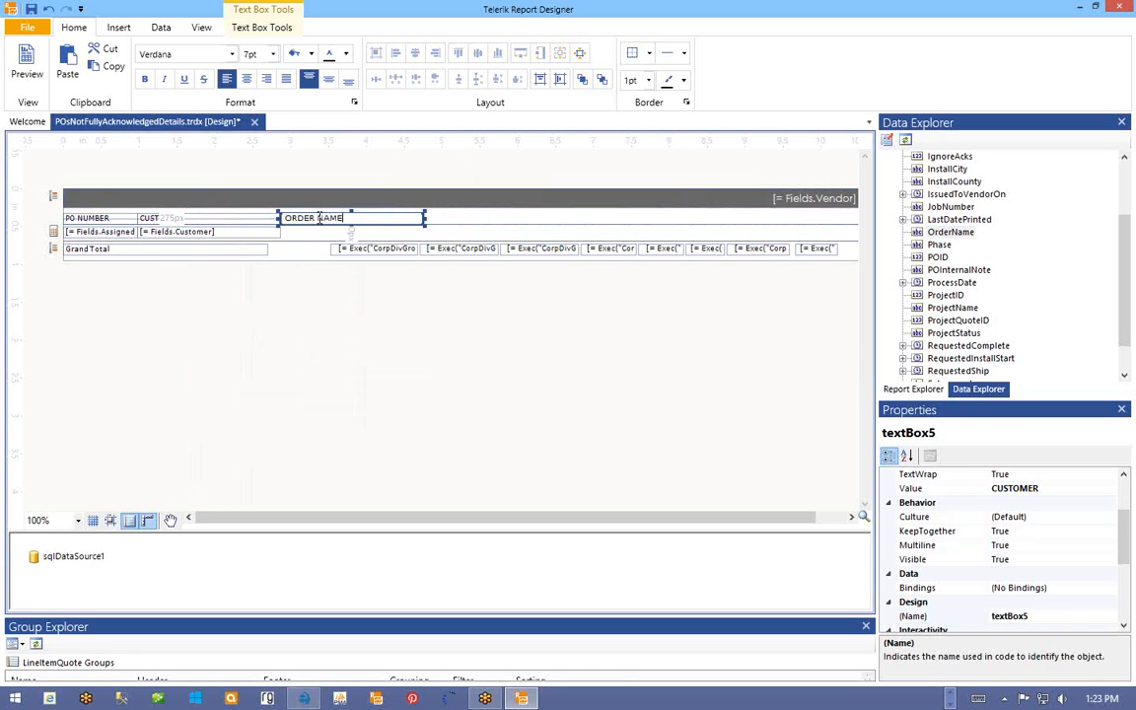
{"action": "left_click", "coordinate": [497, 223]}
- Copy the ORDER NAME box into the detail row beside Fields.Customer
{"action": "right_click", "coordinate": [381, 222]}
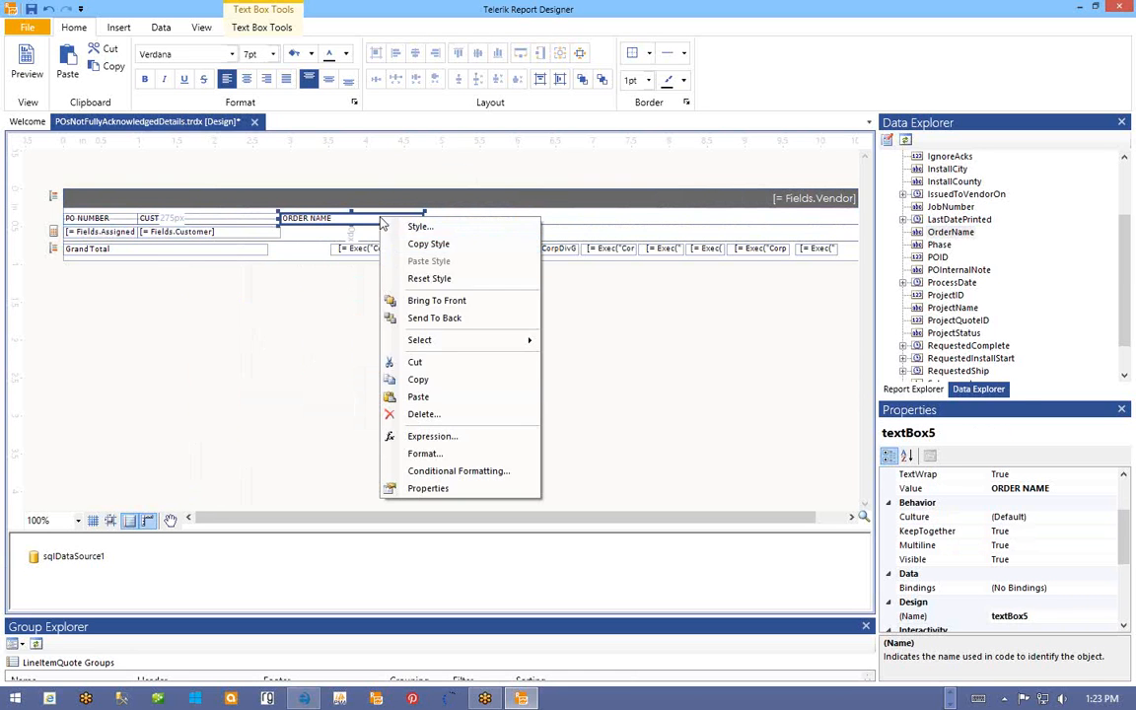
{"action": "left_click", "coordinate": [410, 378]}
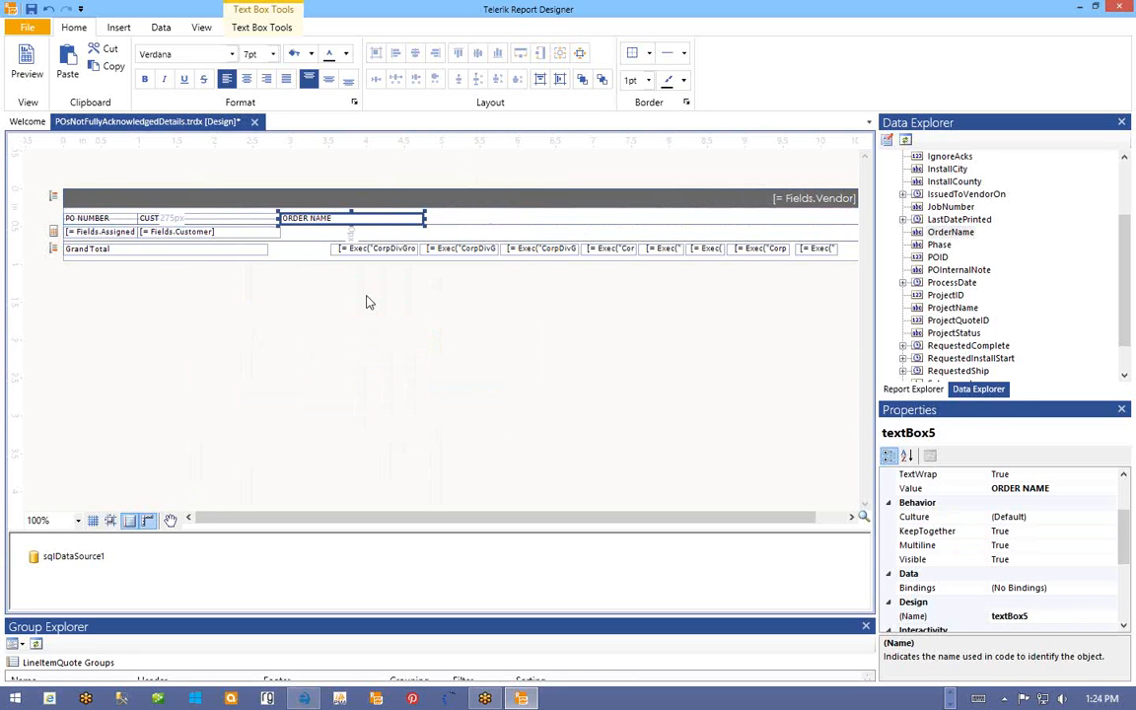
{"action": "right_click", "coordinate": [320, 235]}
{"action": "left_click", "coordinate": [332, 368]}
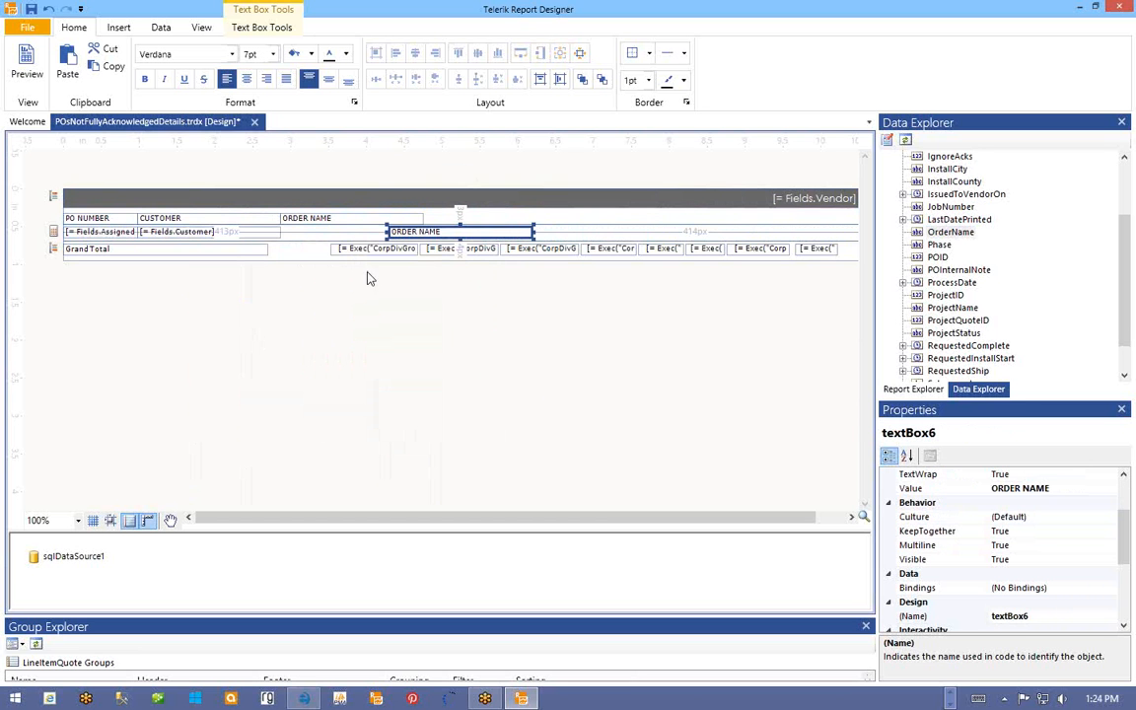
{"action": "left_click_drag", "start_coordinate": [415, 232], "coordinate": [307, 236]}
- Bind the ORDER NAME detail box to Fields.OrderName
{"action": "right_click", "coordinate": [329, 234]}
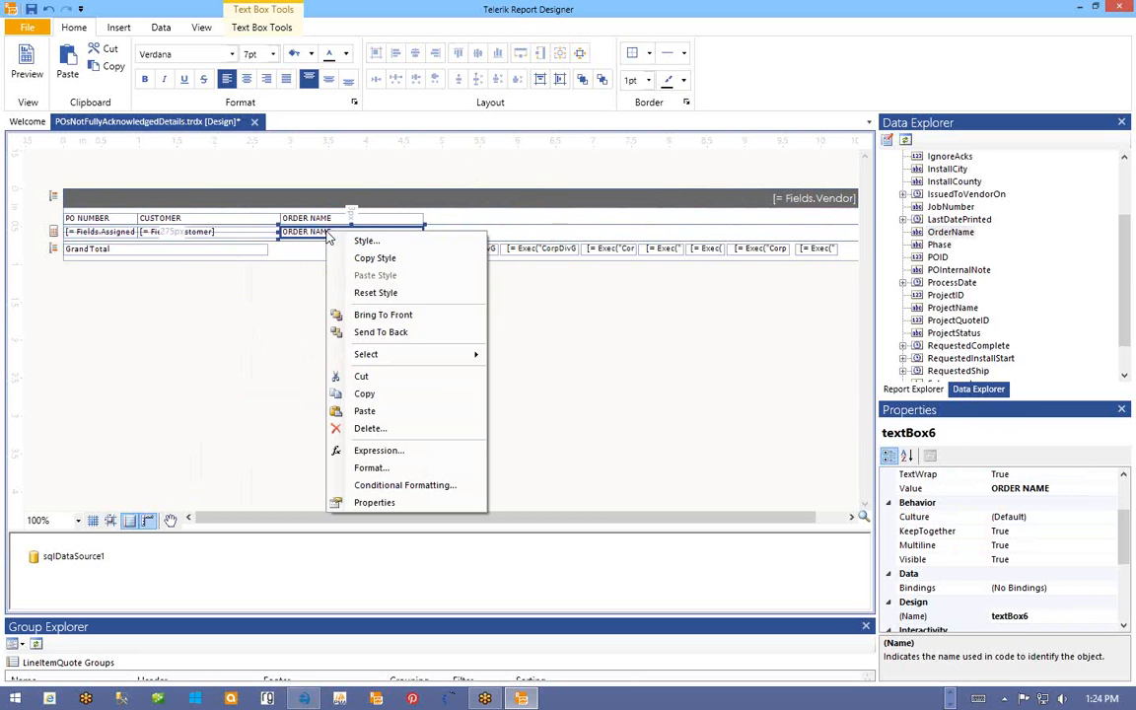
{"action": "left_click", "coordinate": [370, 450]}
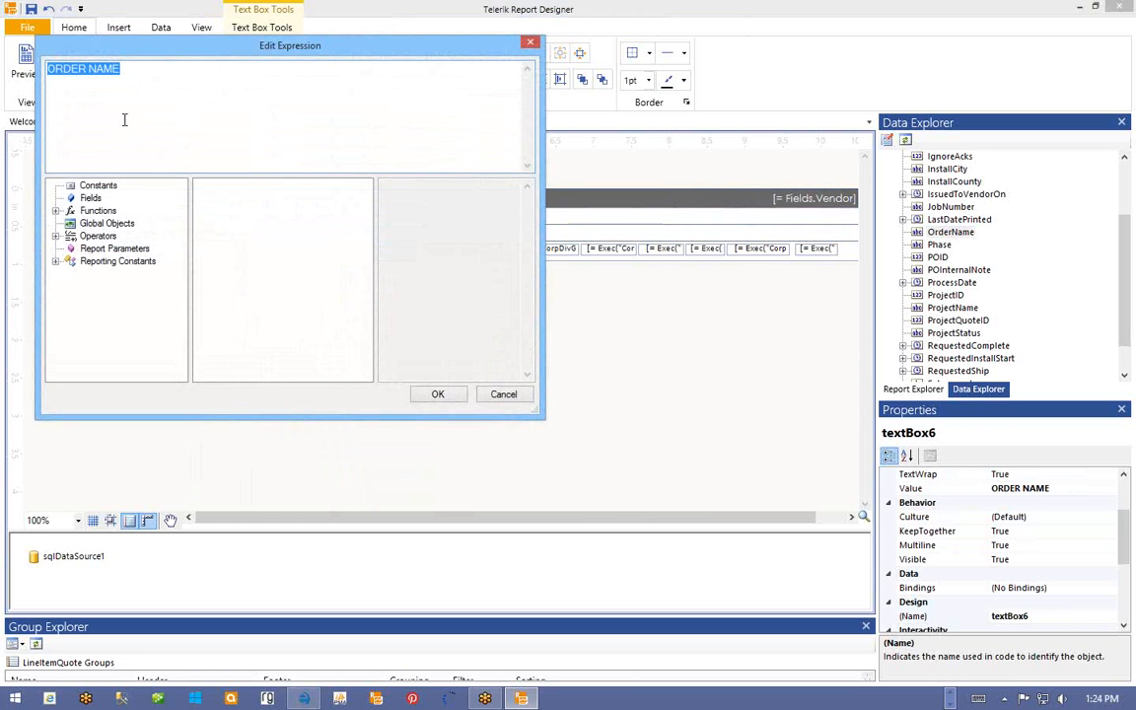
{"action": "left_click", "coordinate": [87, 198]}
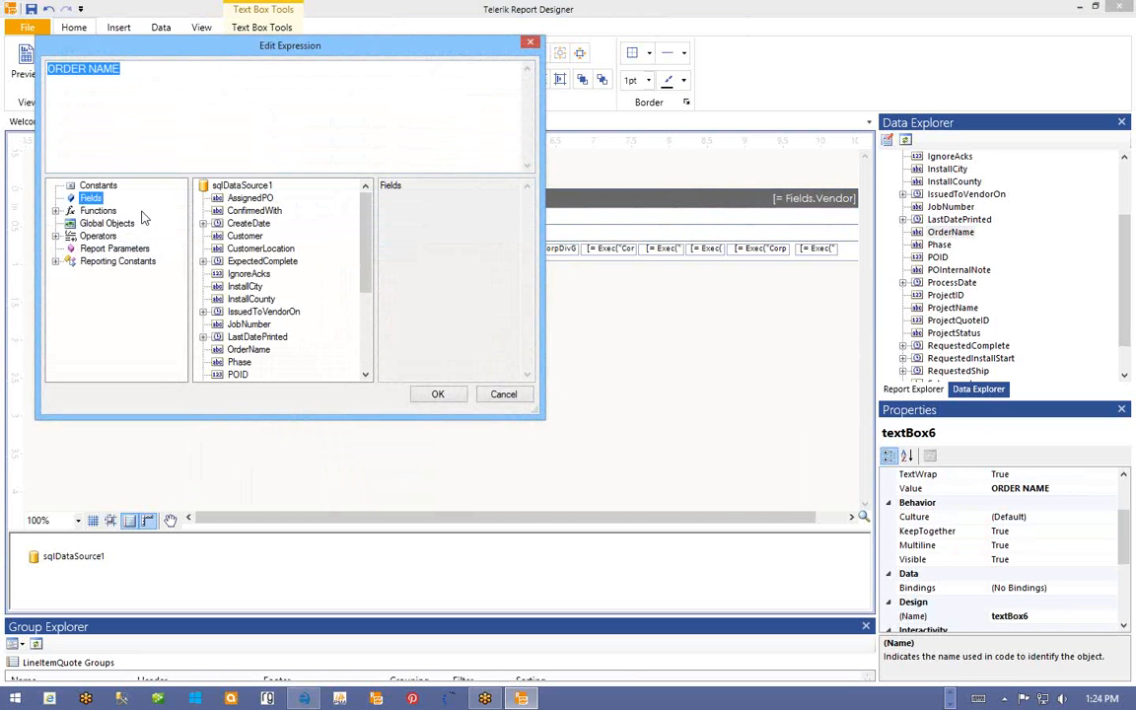
{"action": "double_click", "coordinate": [249, 351]}
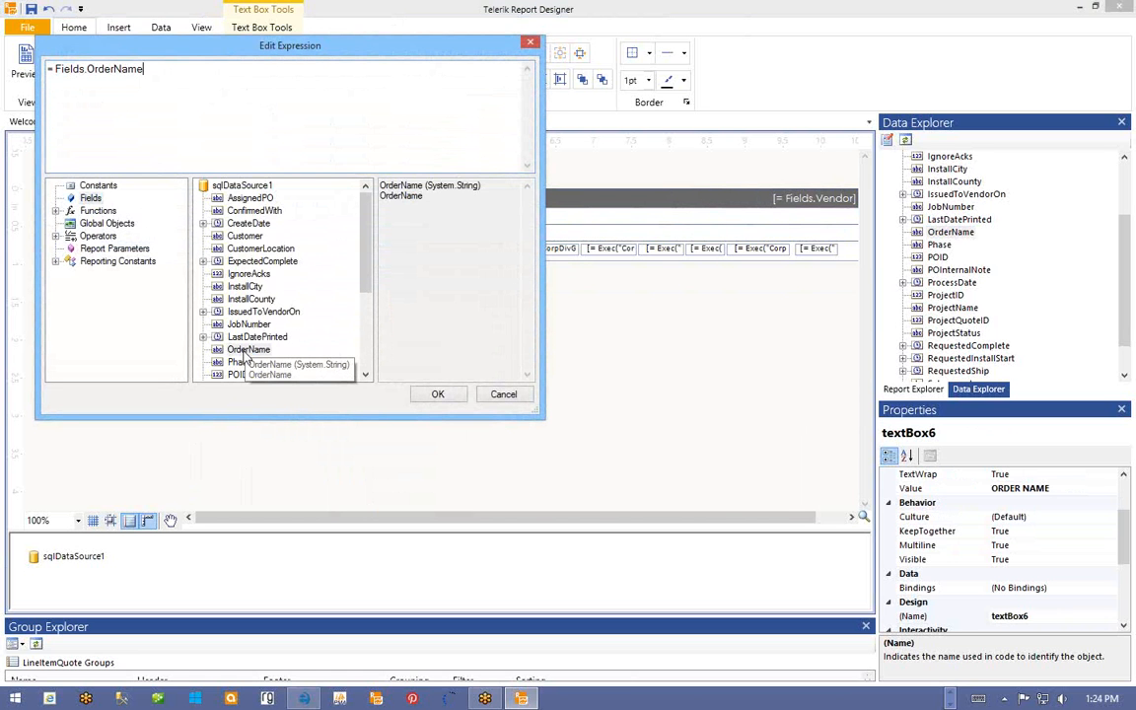
{"action": "left_click", "coordinate": [435, 396]}
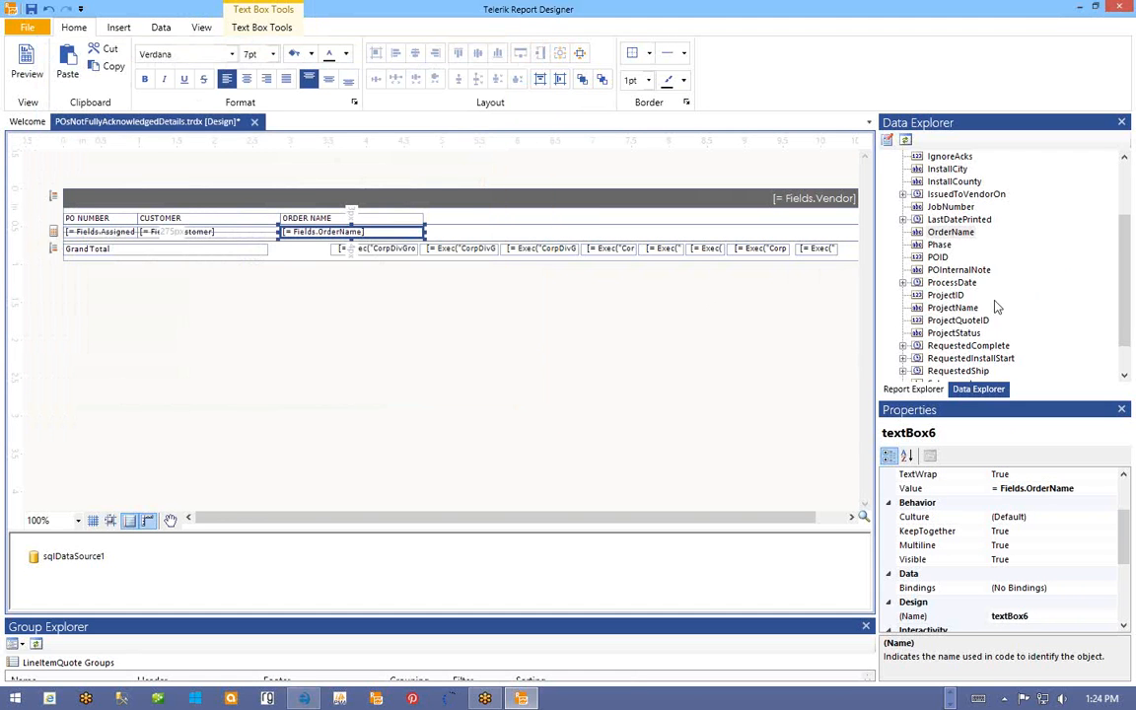
- Find the RequestedShip field in the data source, then select the PO NUMBER heading
{"action": "scroll", "coordinate": [987, 296], "scroll_direction": "down", "scroll_amount": 1}
{"action": "scroll", "coordinate": [986, 296], "scroll_direction": "up", "scroll_amount": 1}
{"action": "left_click", "coordinate": [959, 270]}
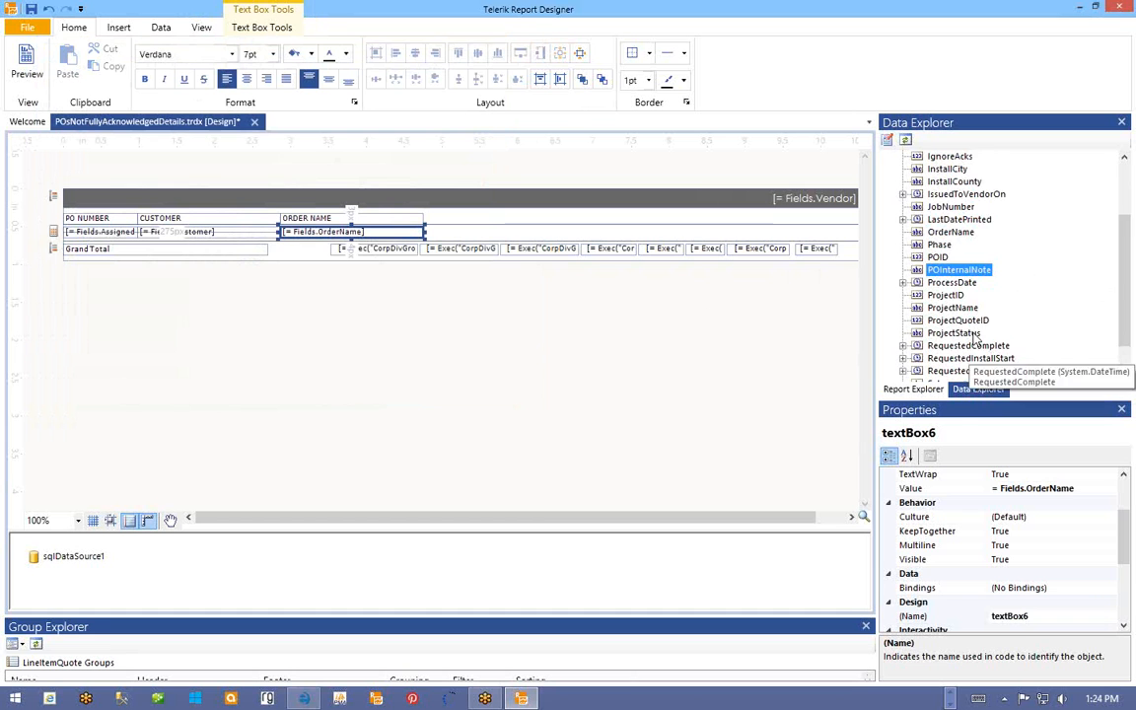
{"action": "scroll", "coordinate": [975, 339], "scroll_direction": "down", "scroll_amount": 1}
{"action": "left_click", "coordinate": [949, 244]}
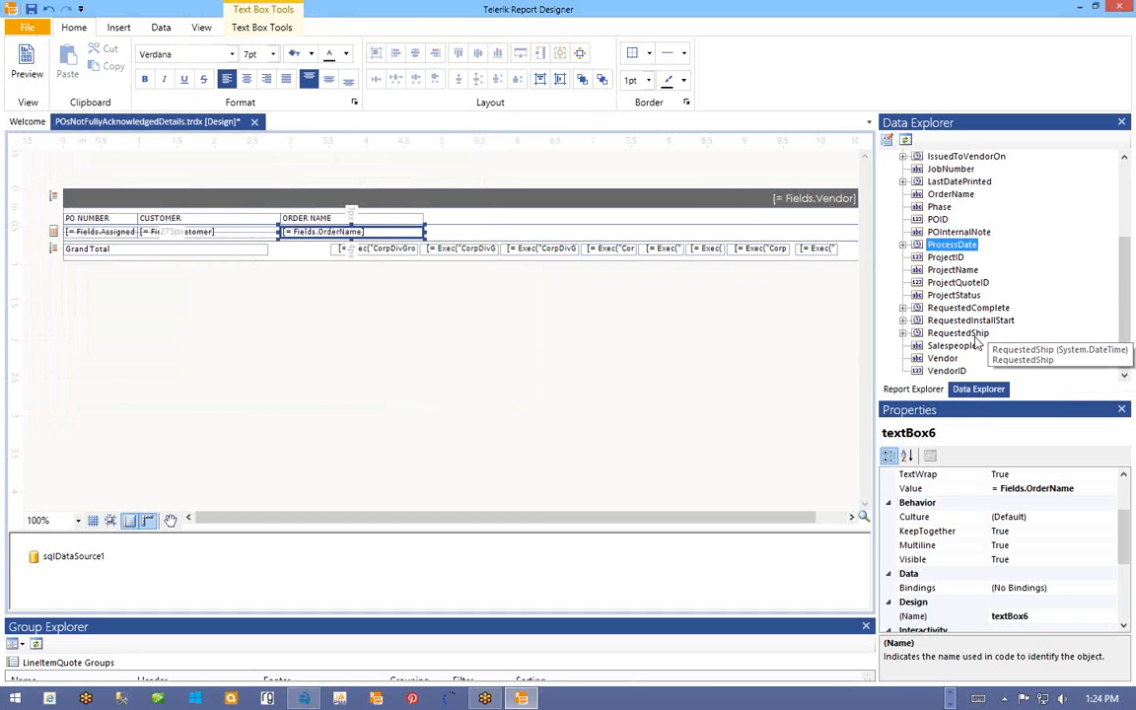
{"action": "left_click", "coordinate": [940, 335]}
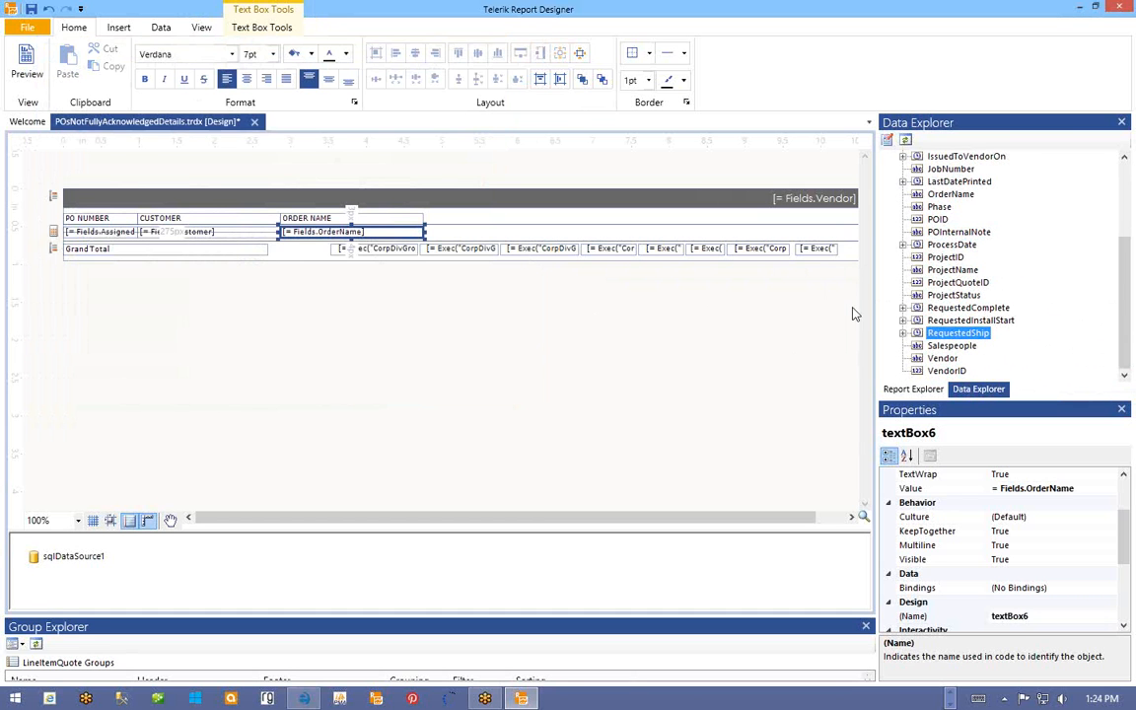
{"action": "left_click", "coordinate": [99, 218]}
{"action": "left_click", "coordinate": [97, 230], "text": "ctrl"}
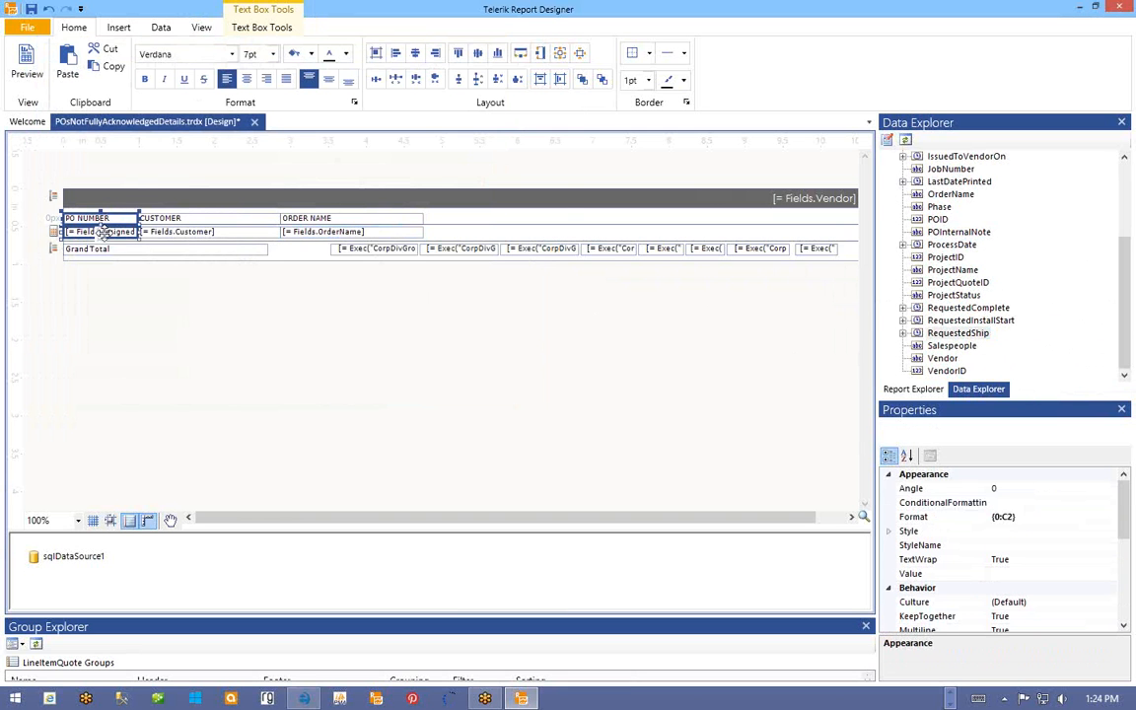
- Copy the PO NUMBER header beside ORDER NAME and rename the copy REQ SHIP
{"action": "left_click", "coordinate": [194, 205]}
{"action": "left_click", "coordinate": [103, 218]}
{"action": "right_click", "coordinate": [104, 218]}
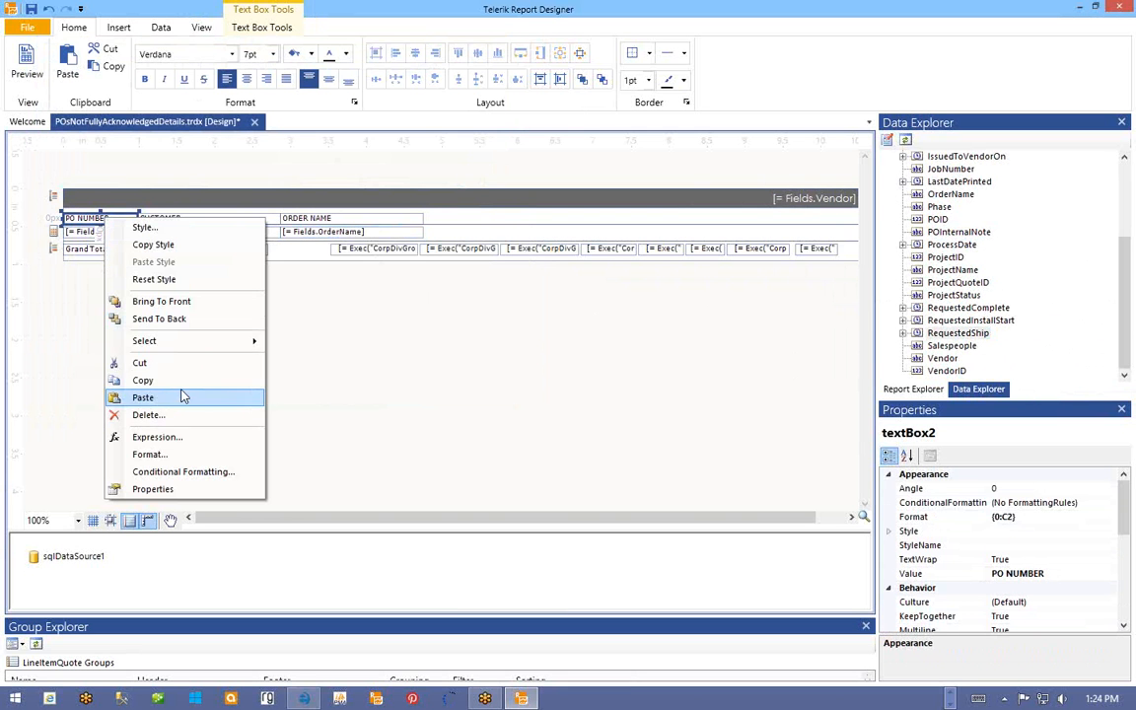
{"action": "left_click", "coordinate": [183, 397]}
{"action": "left_click", "coordinate": [454, 220]}
{"action": "right_click", "coordinate": [455, 219]}
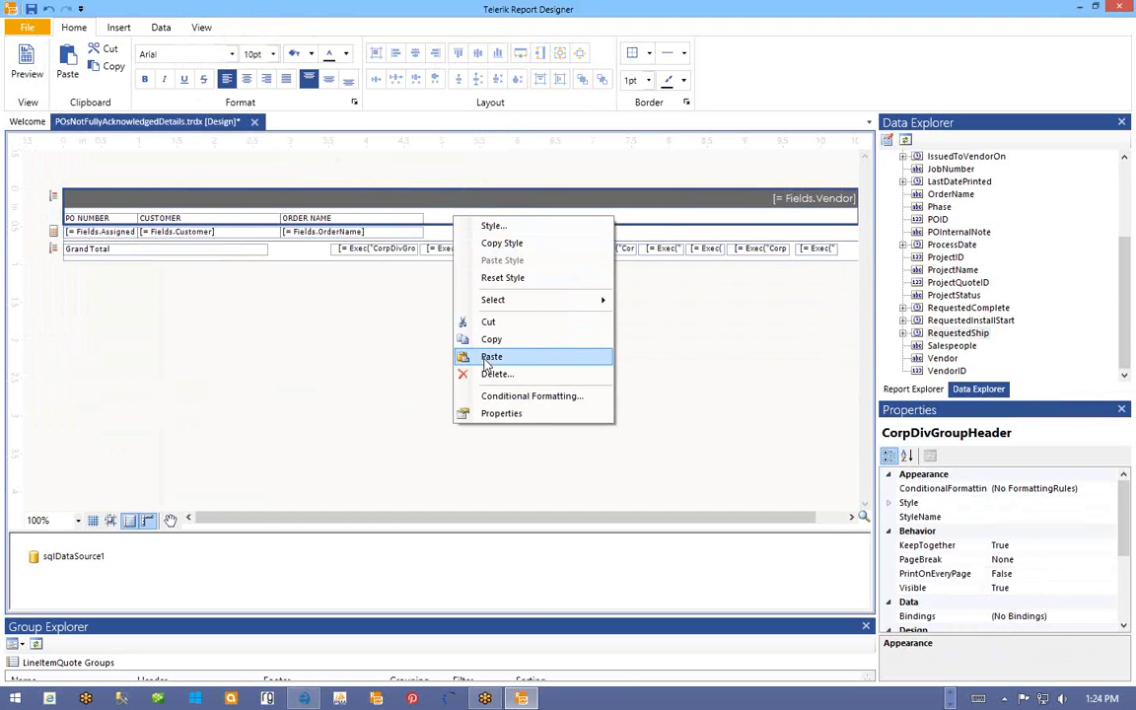
{"action": "left_click", "coordinate": [489, 357]}
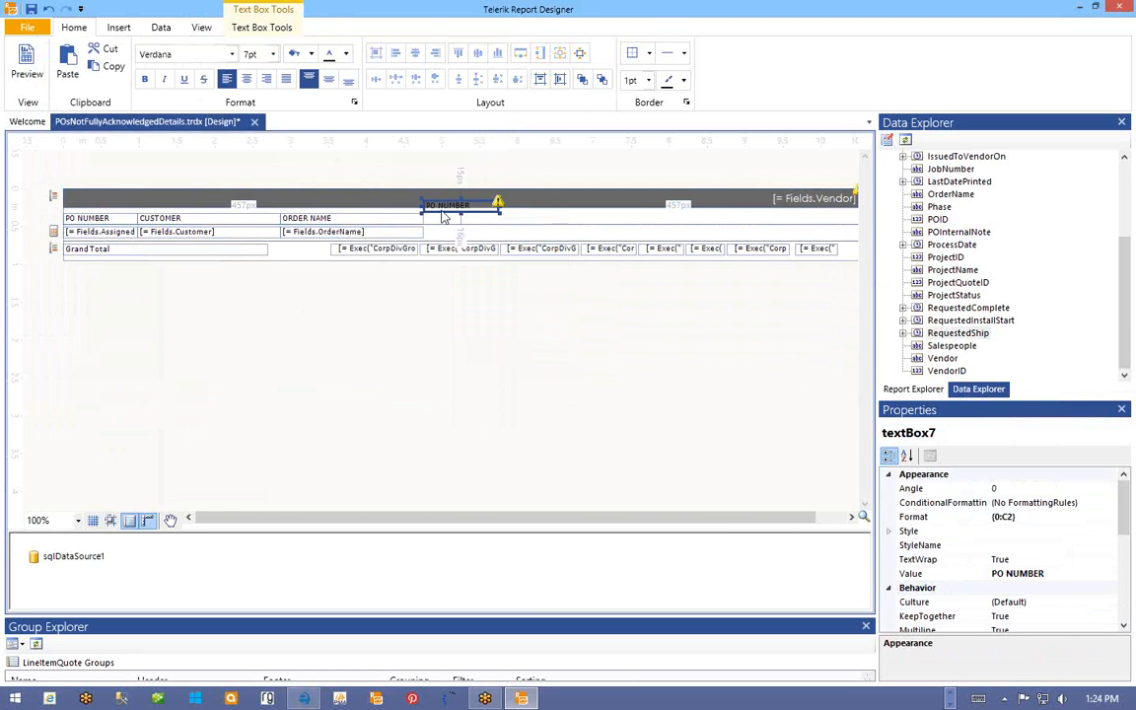
{"action": "left_click_drag", "start_coordinate": [442, 202], "coordinate": [446, 227]}
{"action": "double_click", "coordinate": [443, 219]}
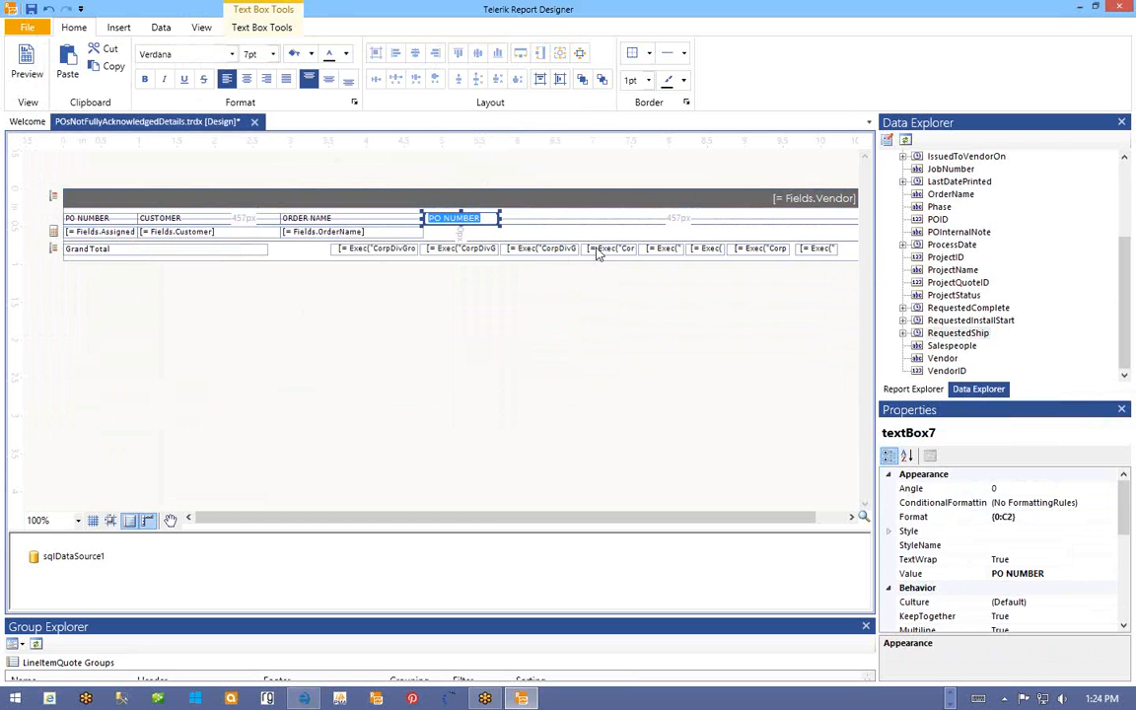
{"action": "type", "text": "REQ SHIP"}
{"action": "left_click", "coordinate": [529, 221]}
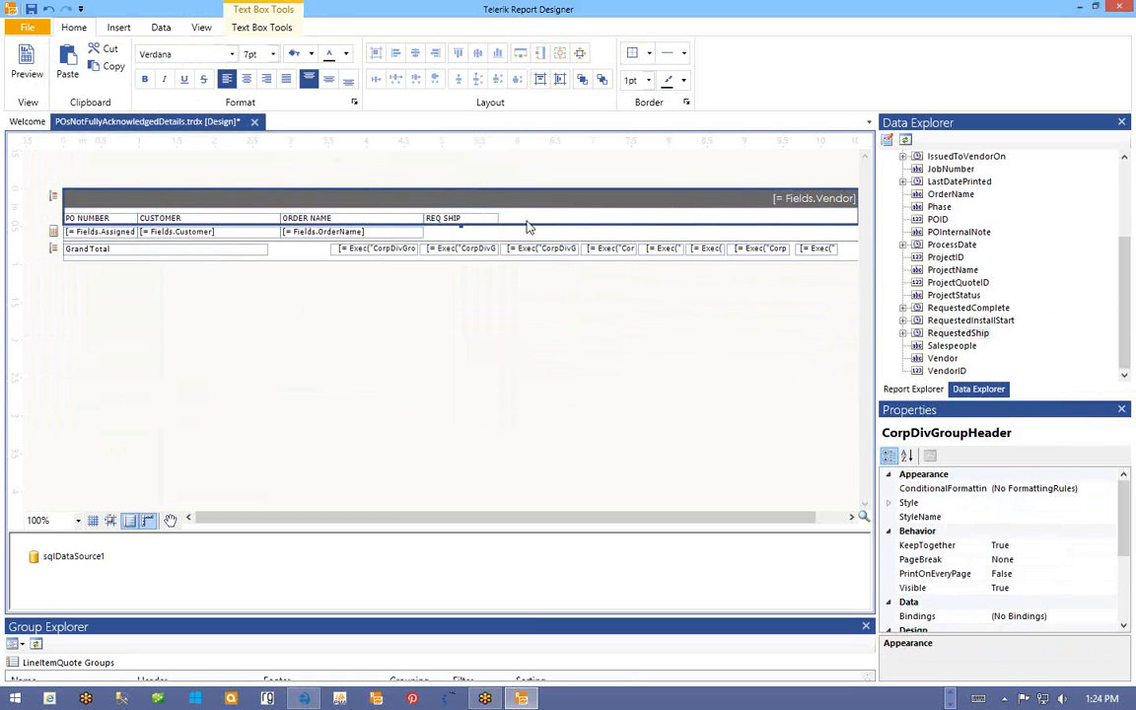
- Paste a copy of the REQ SHIP header box into the detail row
{"action": "right_click", "coordinate": [466, 215]}
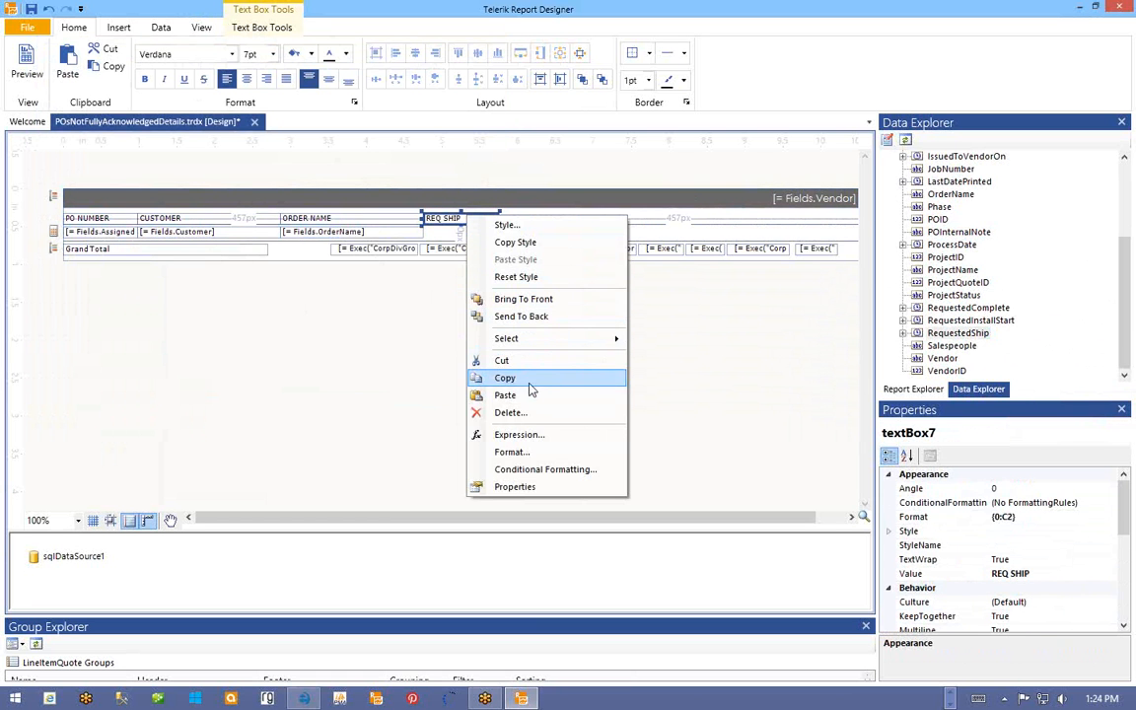
{"action": "left_click", "coordinate": [483, 378]}
{"action": "right_click", "coordinate": [439, 233]}
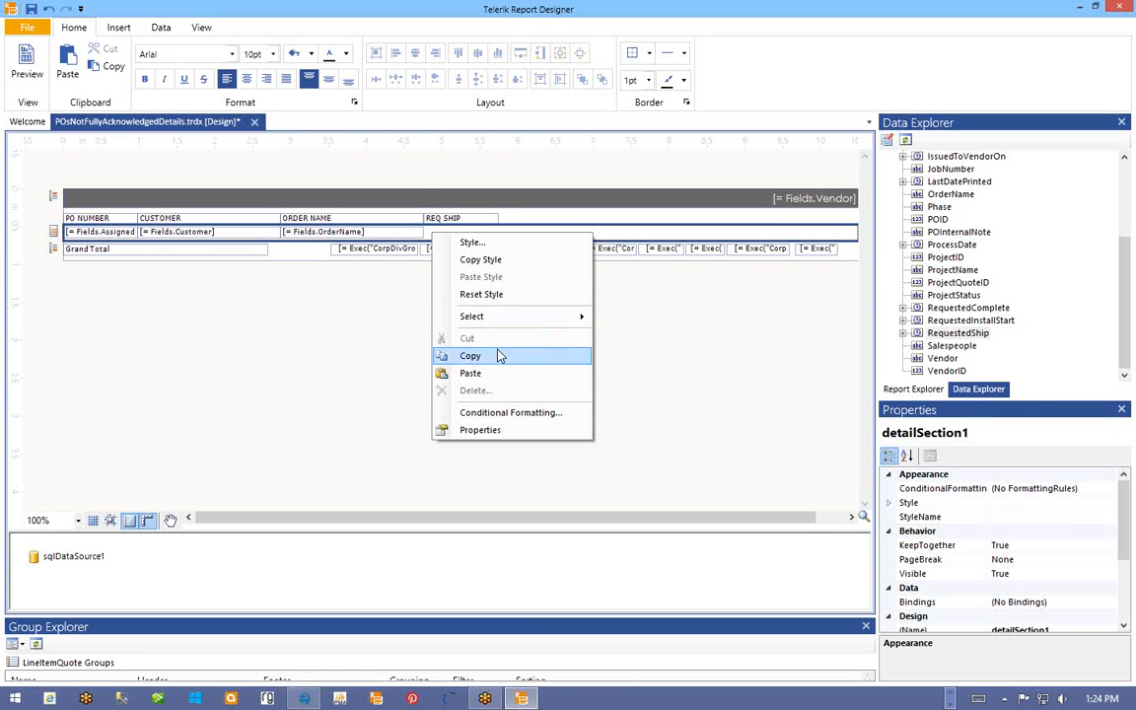
{"action": "left_click", "coordinate": [493, 374]}
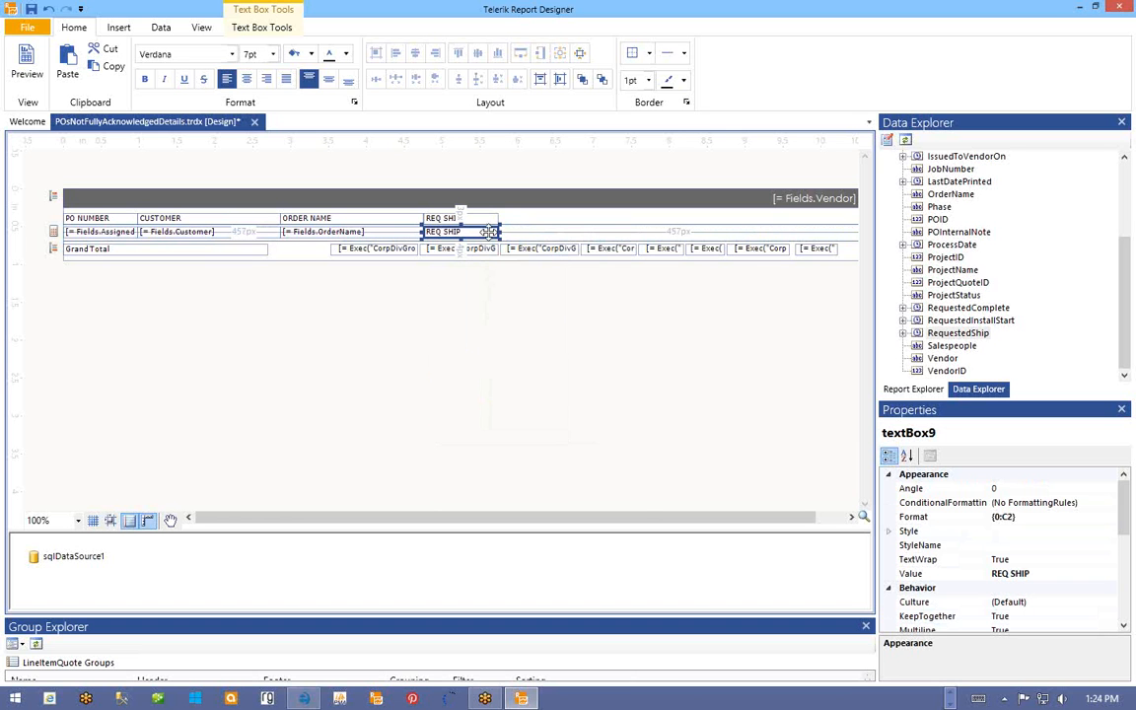
{"action": "right_click", "coordinate": [488, 232]}
- Set the REQ SHIP detail expression to RequestedShip Month + "/" + Day + "/" + Year
{"action": "left_click", "coordinate": [538, 452]}
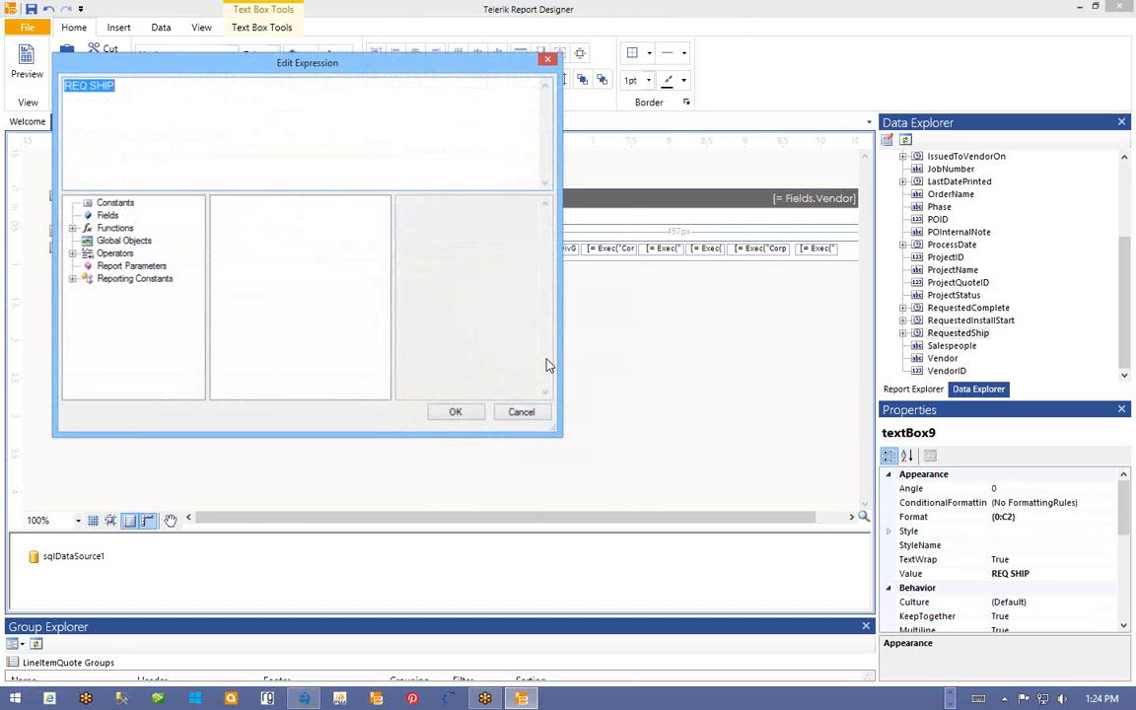
{"action": "left_click", "coordinate": [105, 216]}
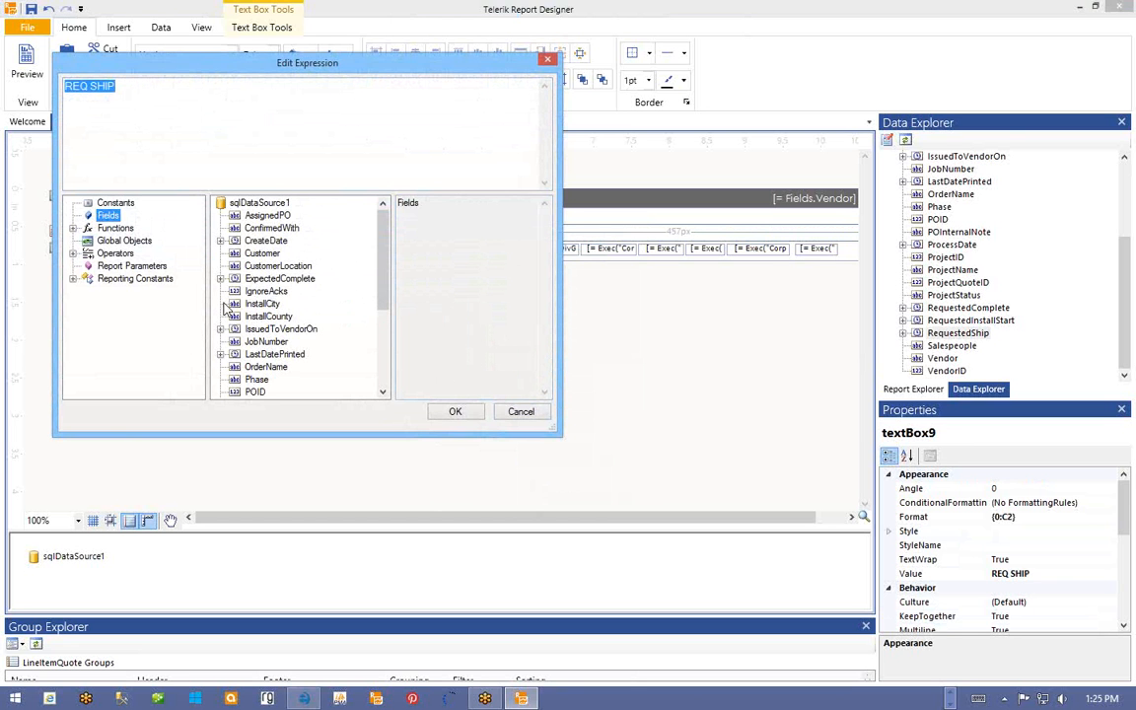
{"action": "left_click_drag", "start_coordinate": [385, 285], "coordinate": [383, 350]}
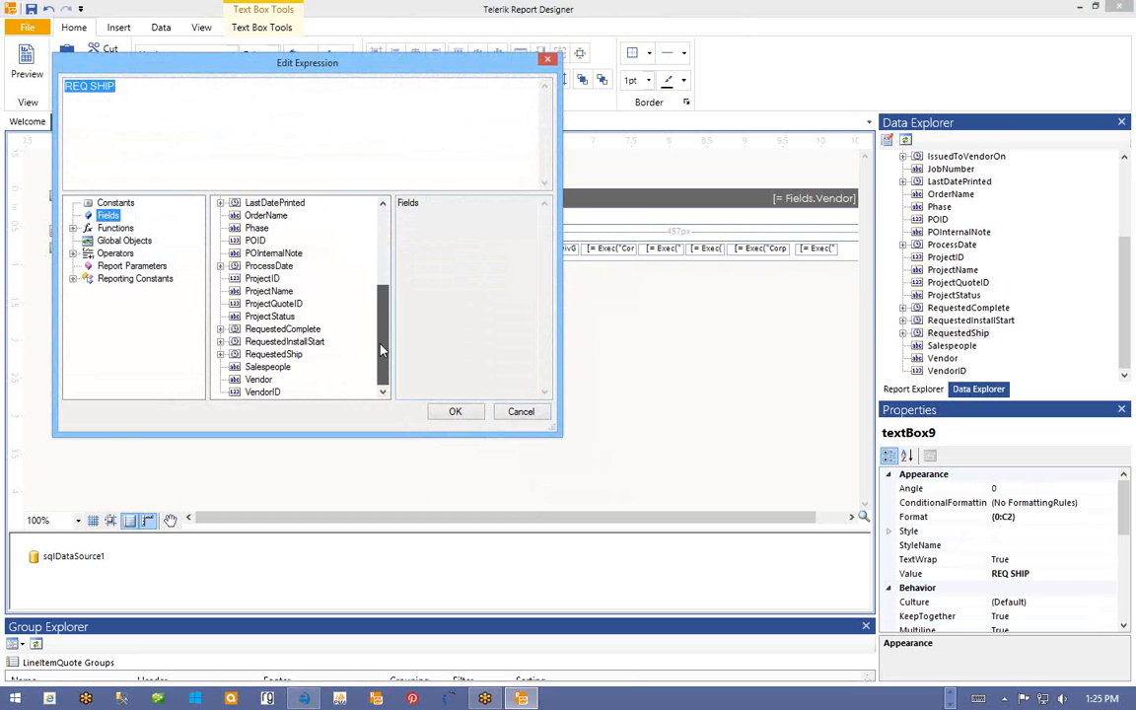
{"action": "left_click", "coordinate": [221, 354]}
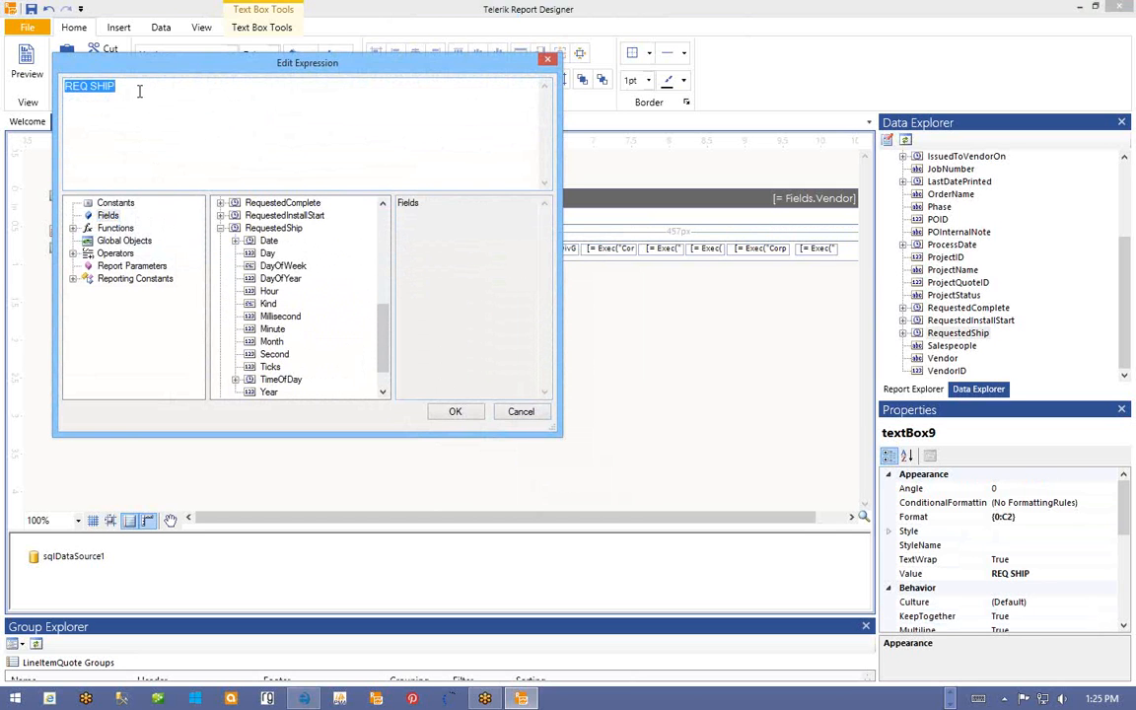
{"action": "left_click_drag", "start_coordinate": [139, 91], "coordinate": [66, 96]}
{"action": "type", "text": "="}
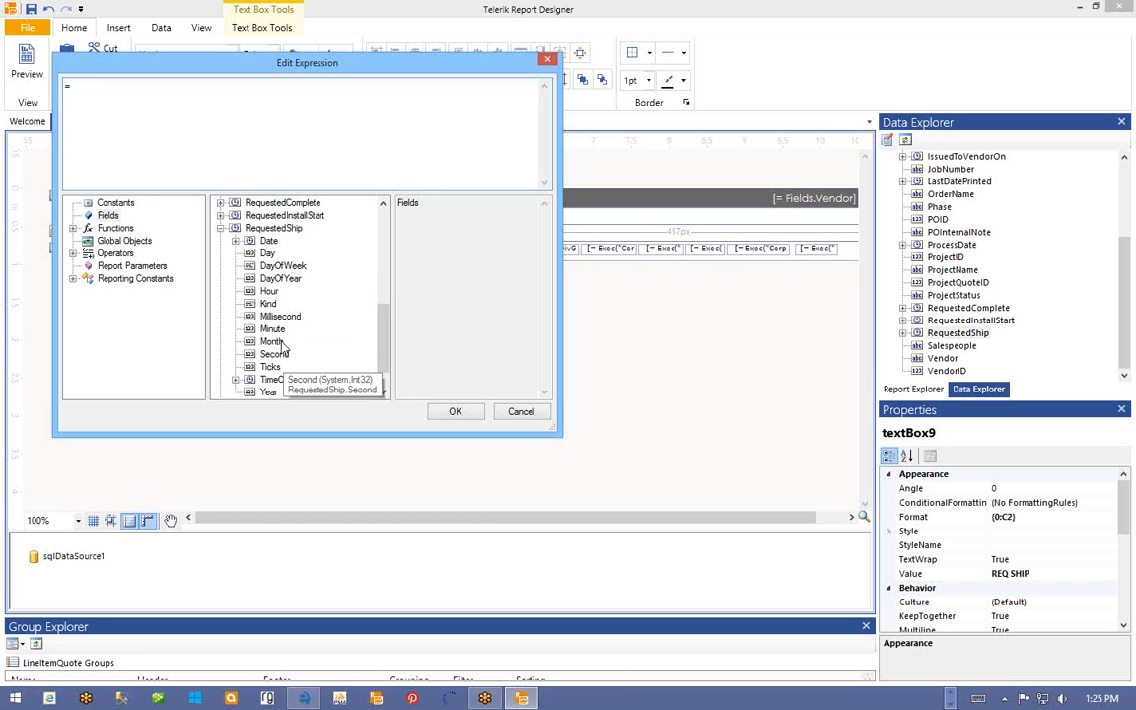
{"action": "double_click", "coordinate": [266, 253]}
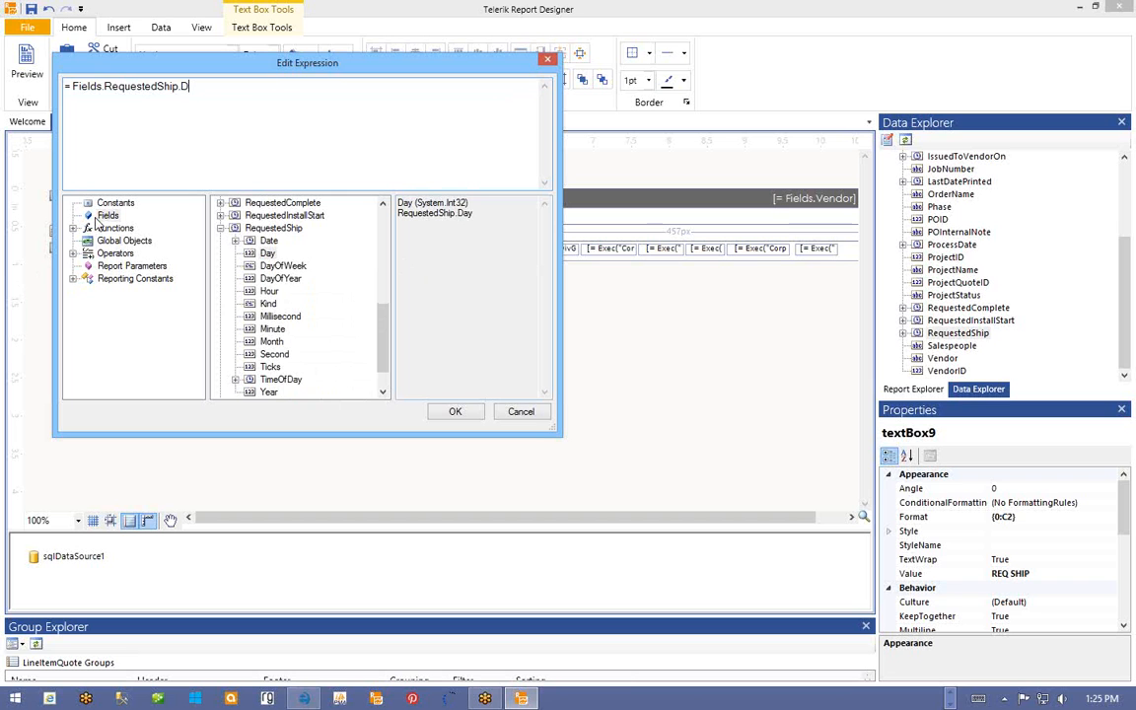
{"action": "type", "text": "m"}
{"action": "double_click", "coordinate": [267, 254]}
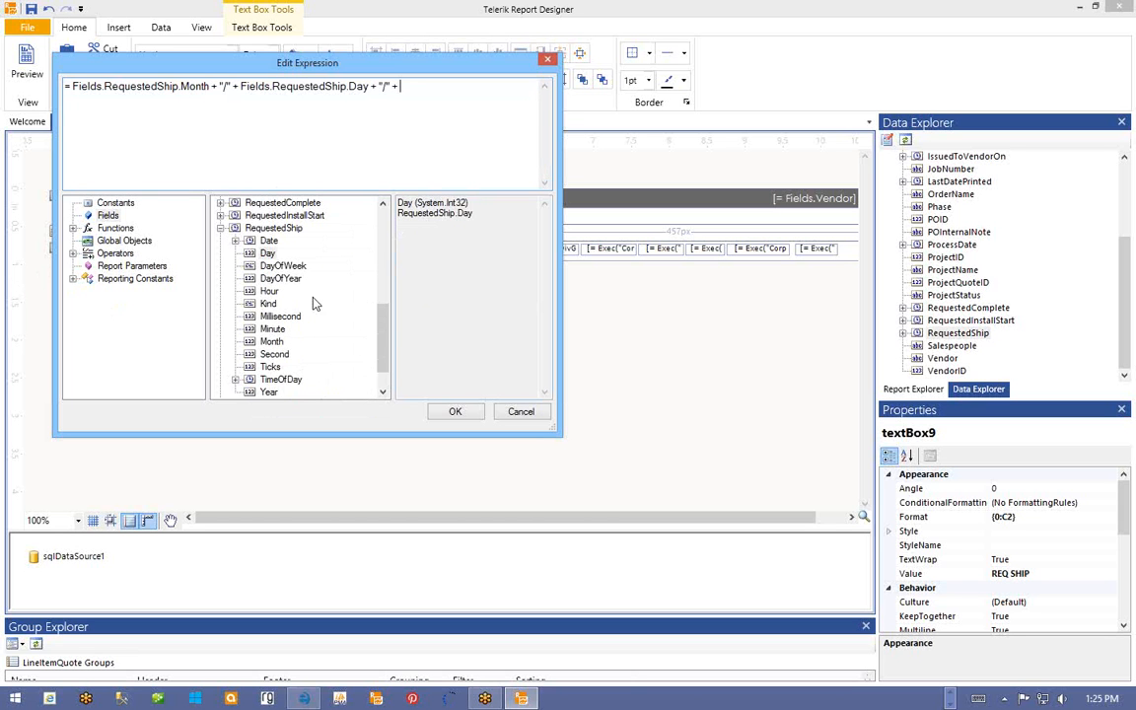
{"action": "double_click", "coordinate": [269, 392]}
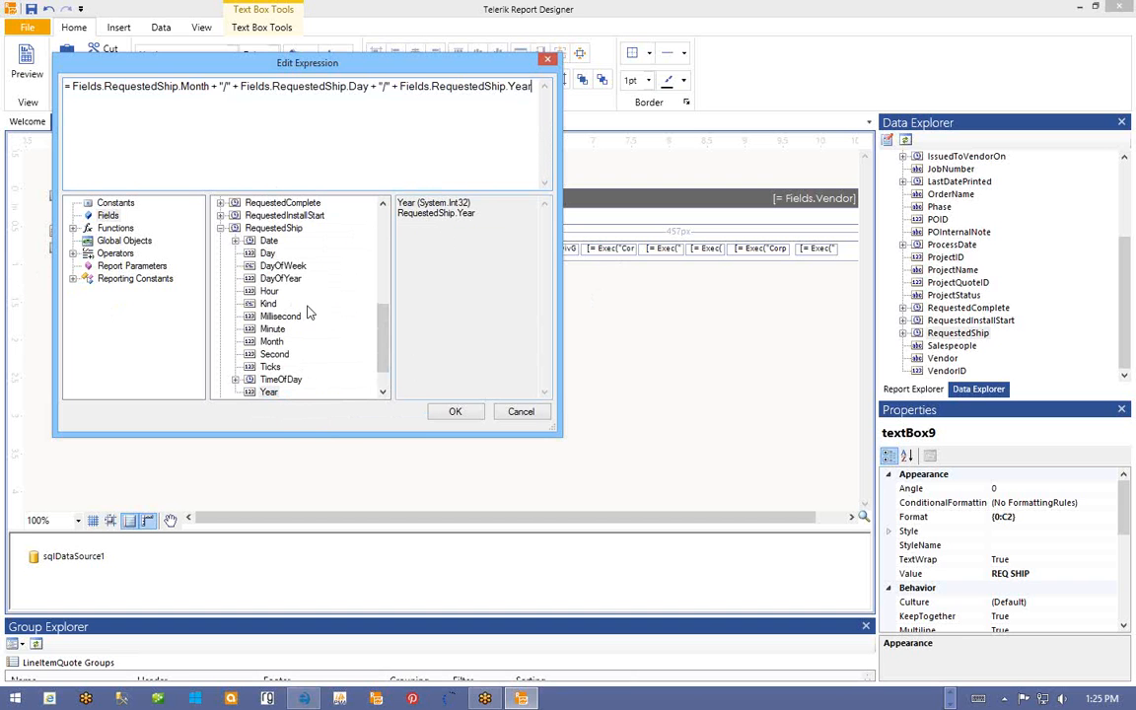
{"action": "left_click", "coordinate": [456, 412]}
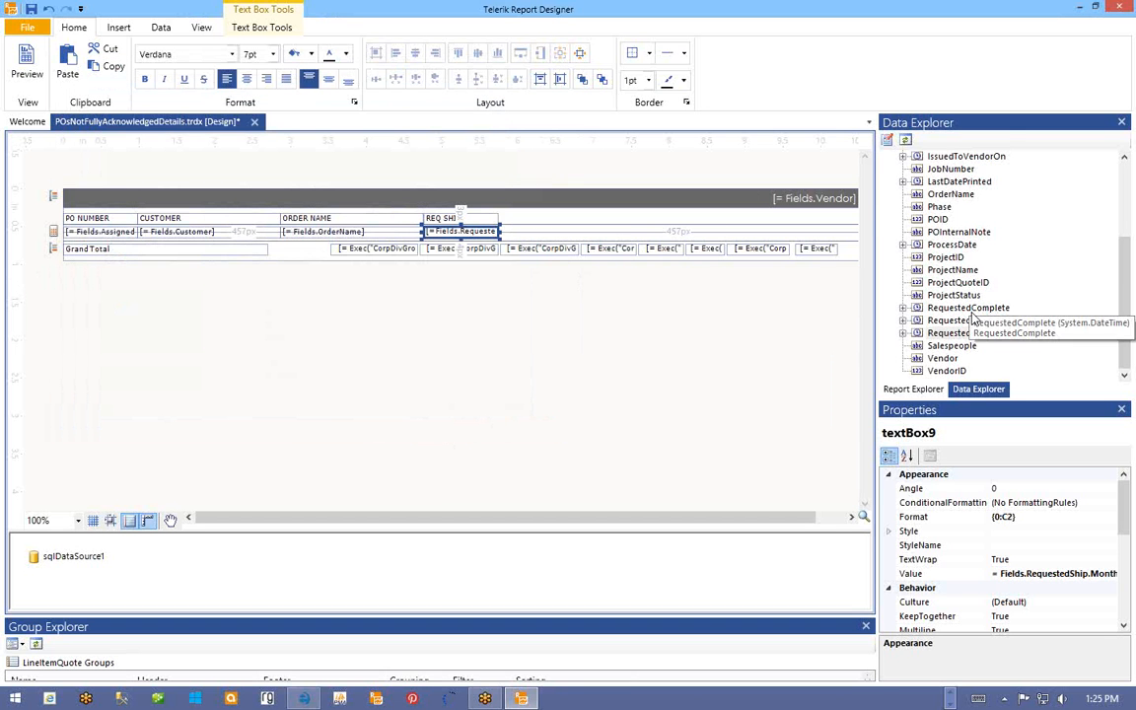
- Copy the ORDER NAME heading beside REQ SHIP and rename the copy PO INTERNAL NOTE
{"action": "scroll", "coordinate": [974, 308], "scroll_direction": "up", "scroll_amount": 4}
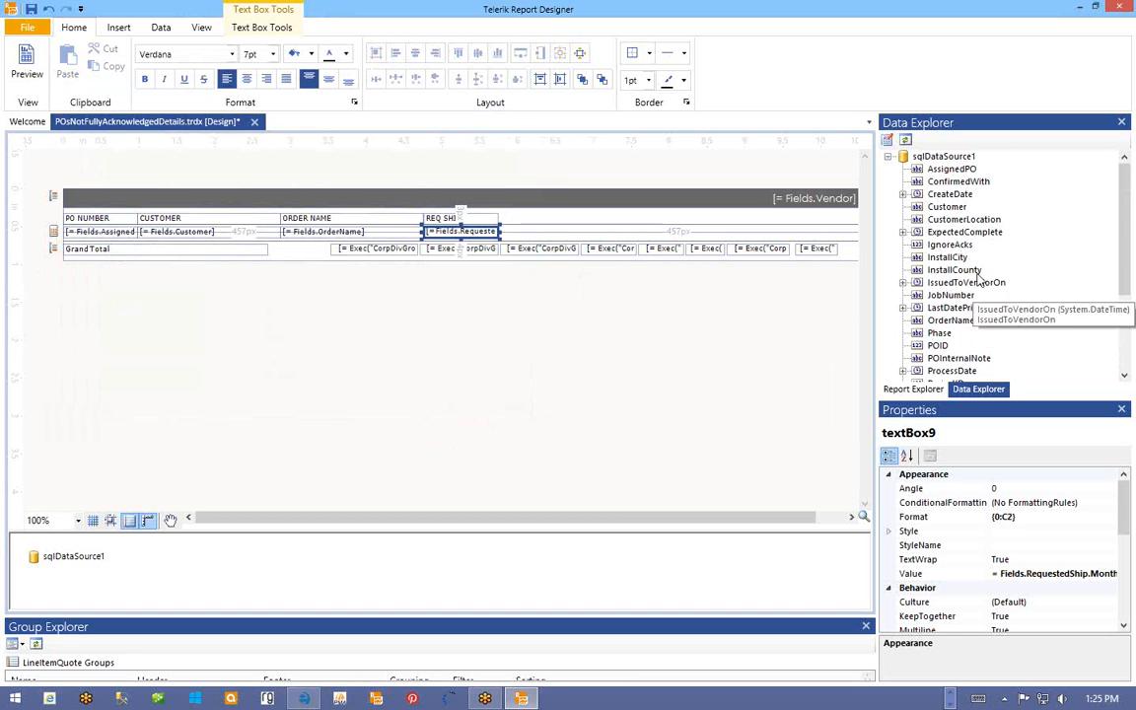
{"action": "scroll", "coordinate": [965, 319], "scroll_direction": "down", "scroll_amount": 1}
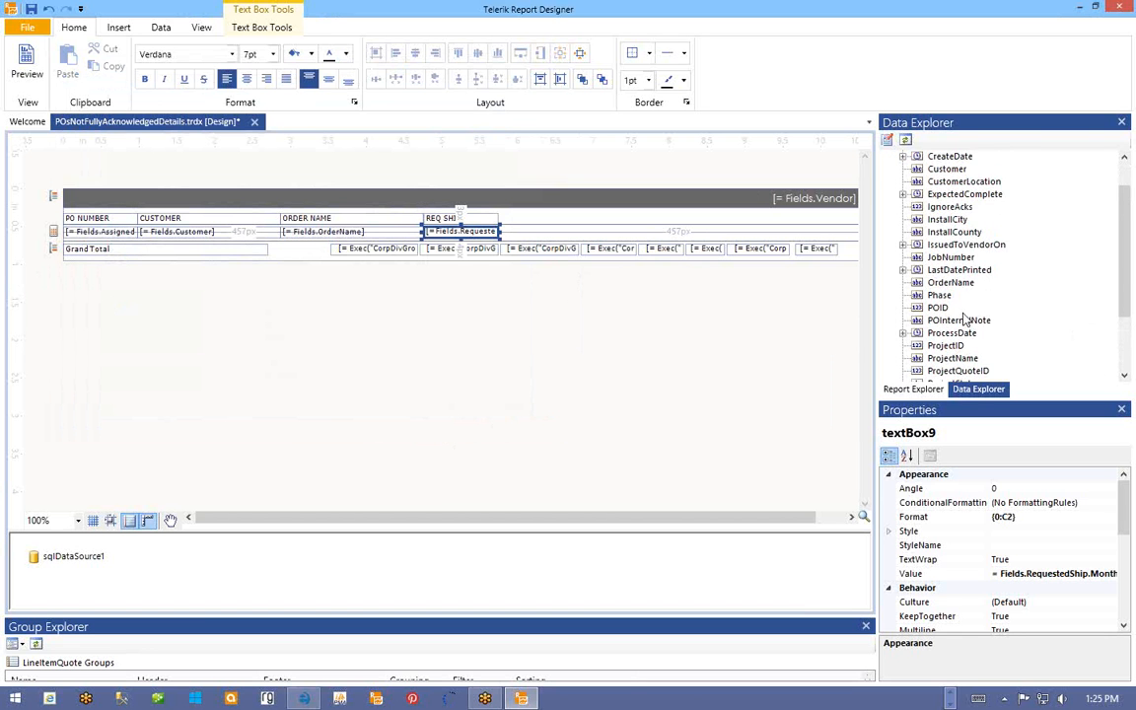
{"action": "scroll", "coordinate": [965, 318], "scroll_direction": "down", "scroll_amount": 2}
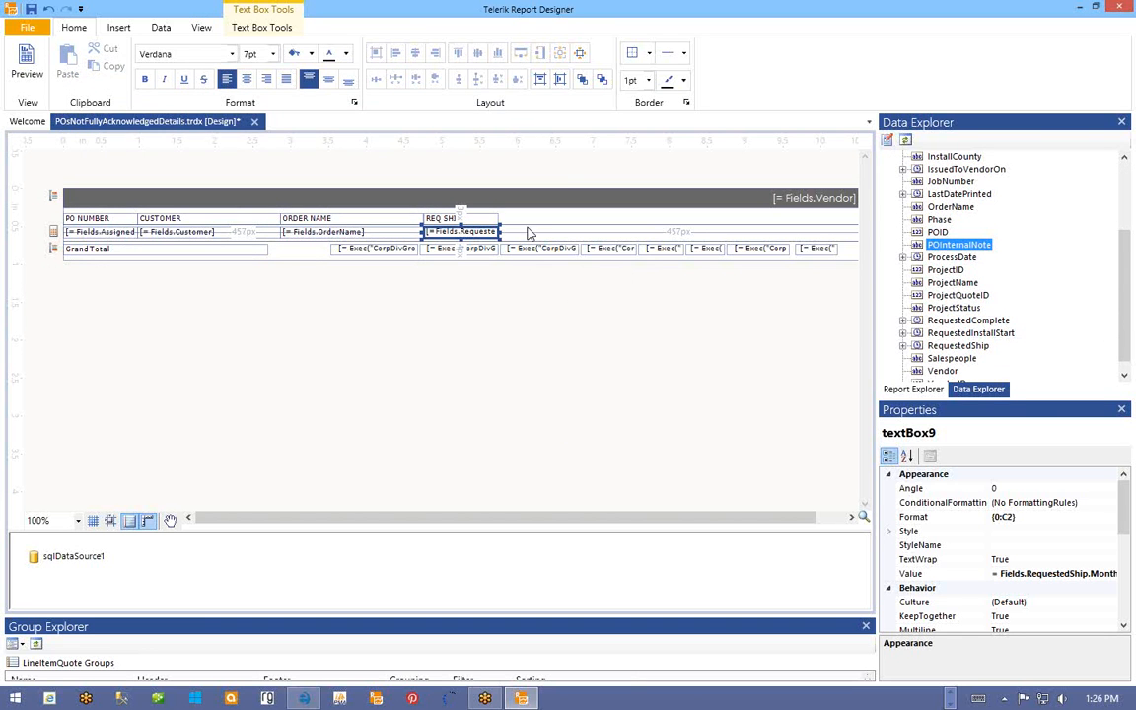
{"action": "left_click", "coordinate": [316, 215]}
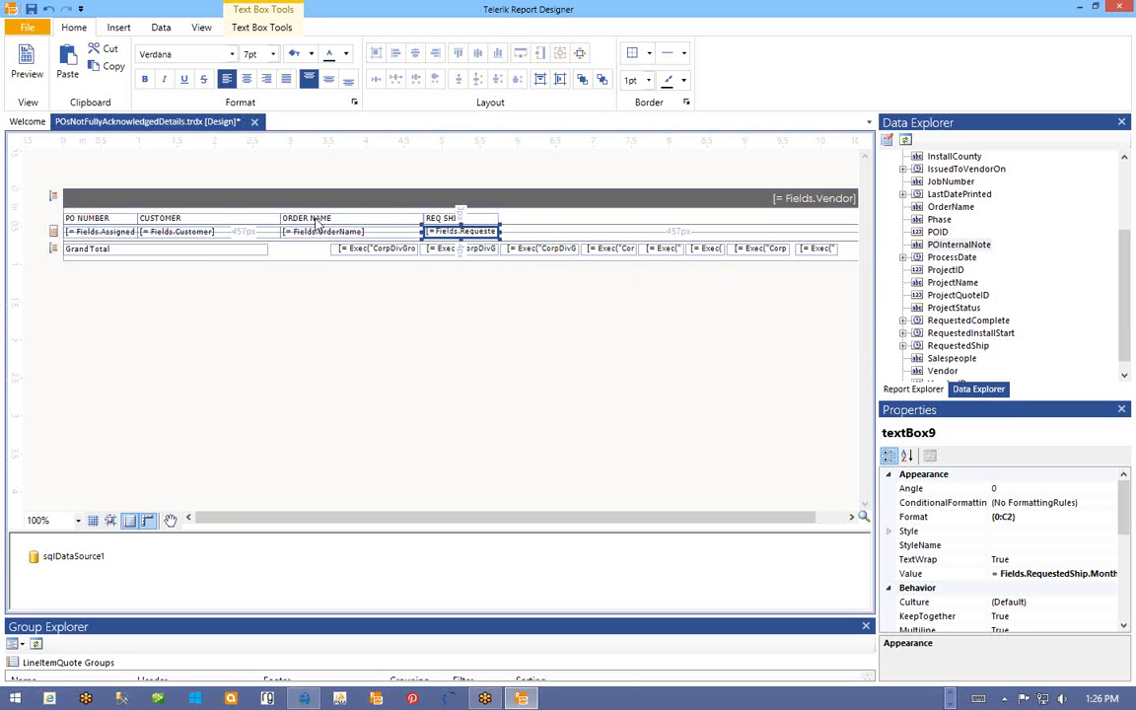
{"action": "right_click", "coordinate": [336, 219]}
{"action": "left_click", "coordinate": [360, 381]}
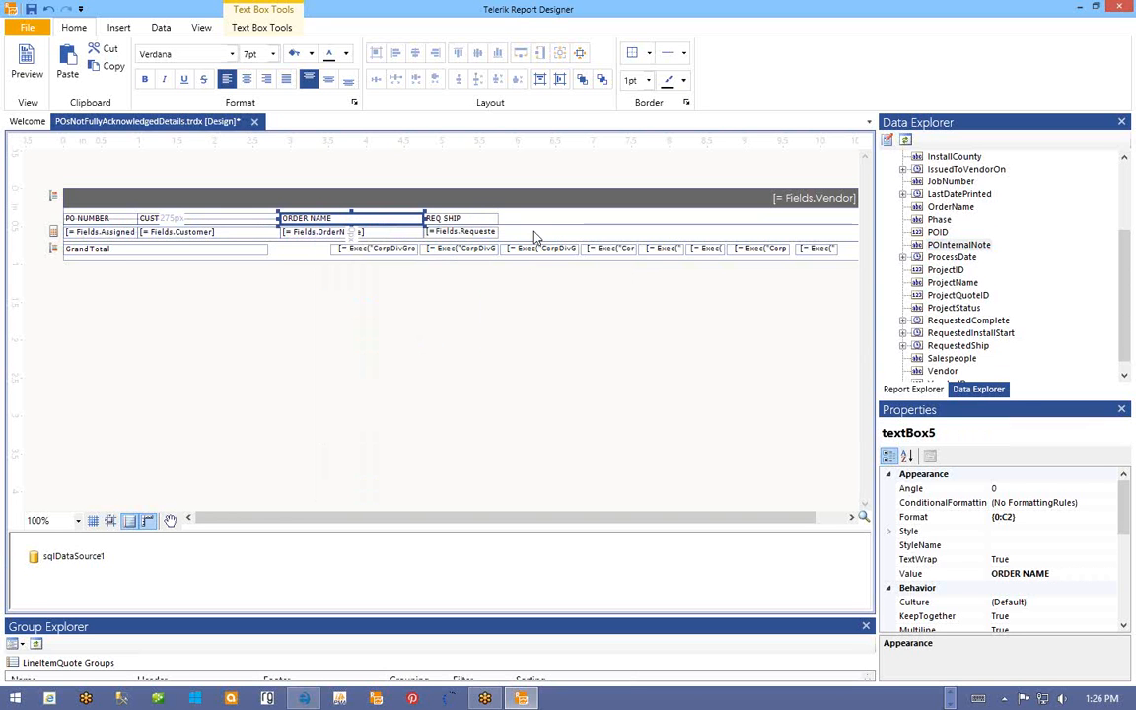
{"action": "left_click", "coordinate": [525, 223]}
{"action": "right_click", "coordinate": [527, 222]}
{"action": "left_click", "coordinate": [580, 359]}
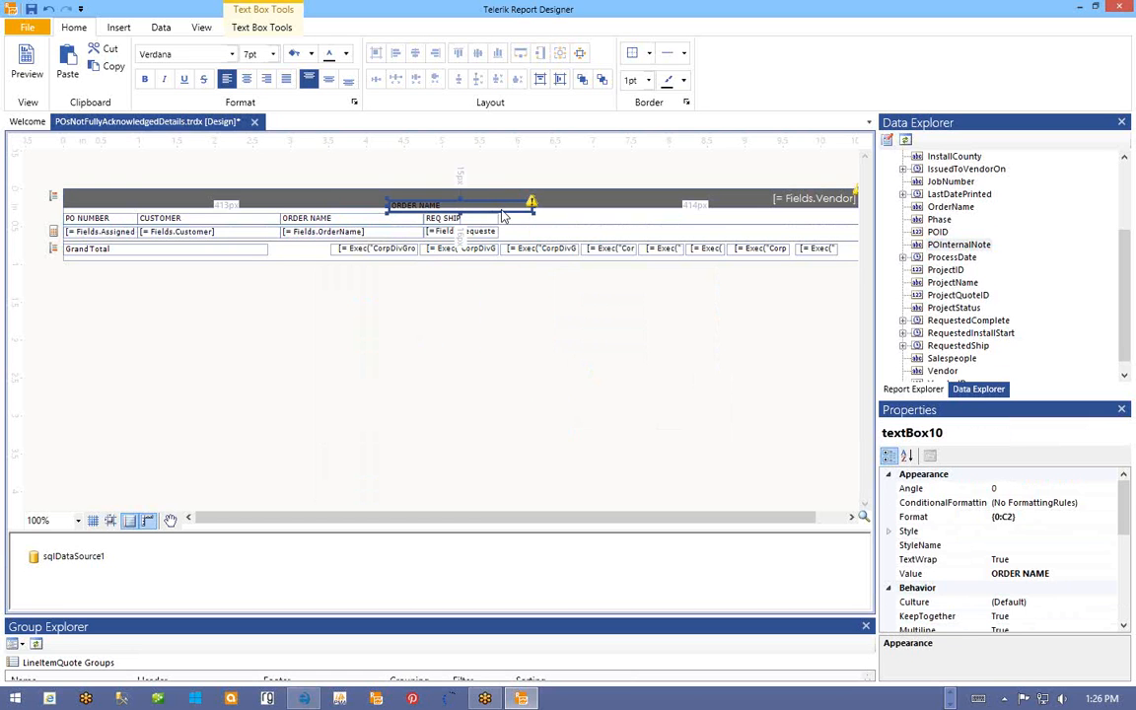
{"action": "left_click_drag", "start_coordinate": [501, 210], "coordinate": [856, 217]}
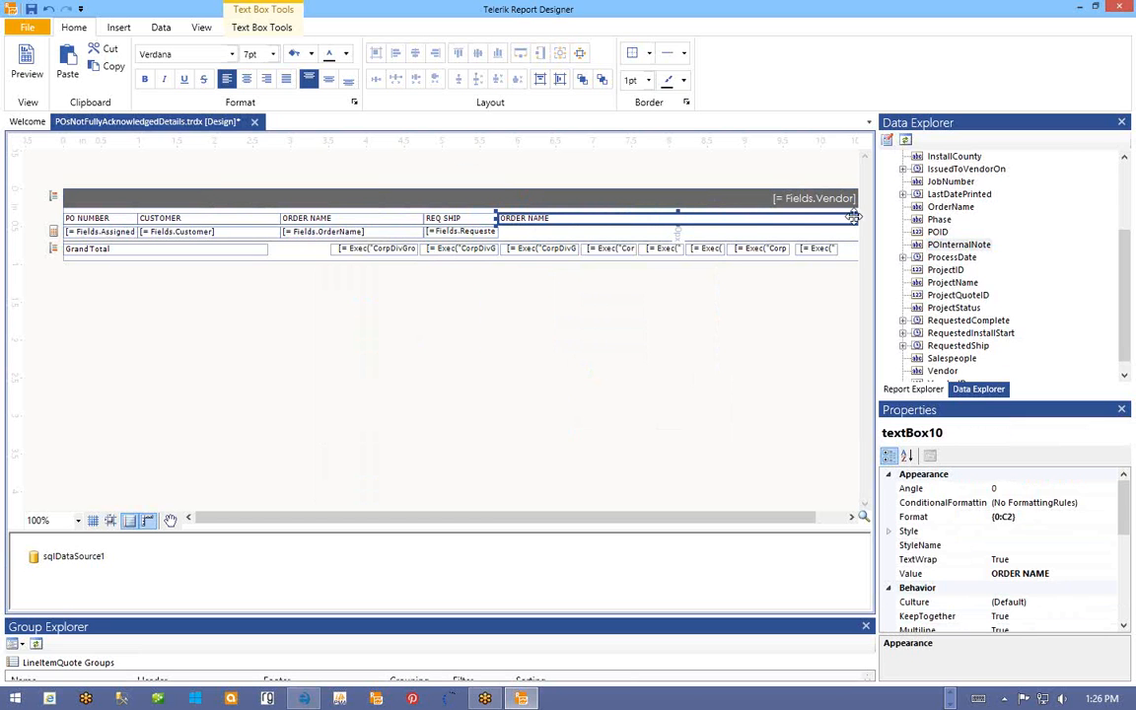
{"action": "double_click", "coordinate": [529, 217]}
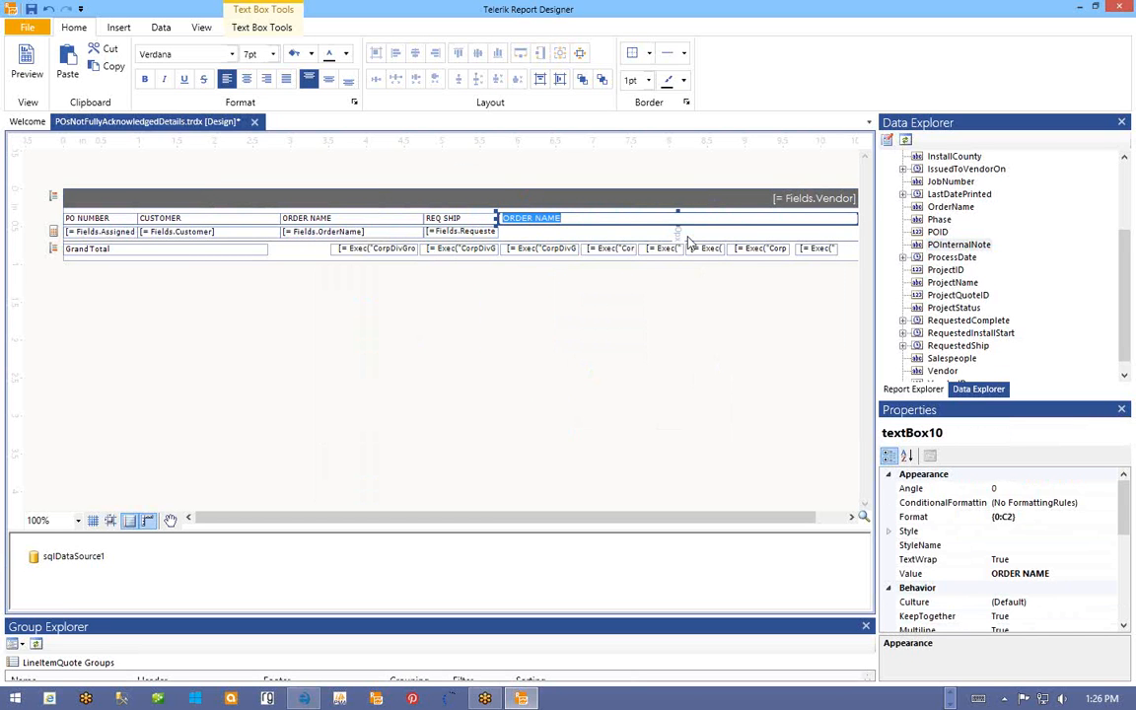
{"action": "type", "text": "PO INTERNAL"}
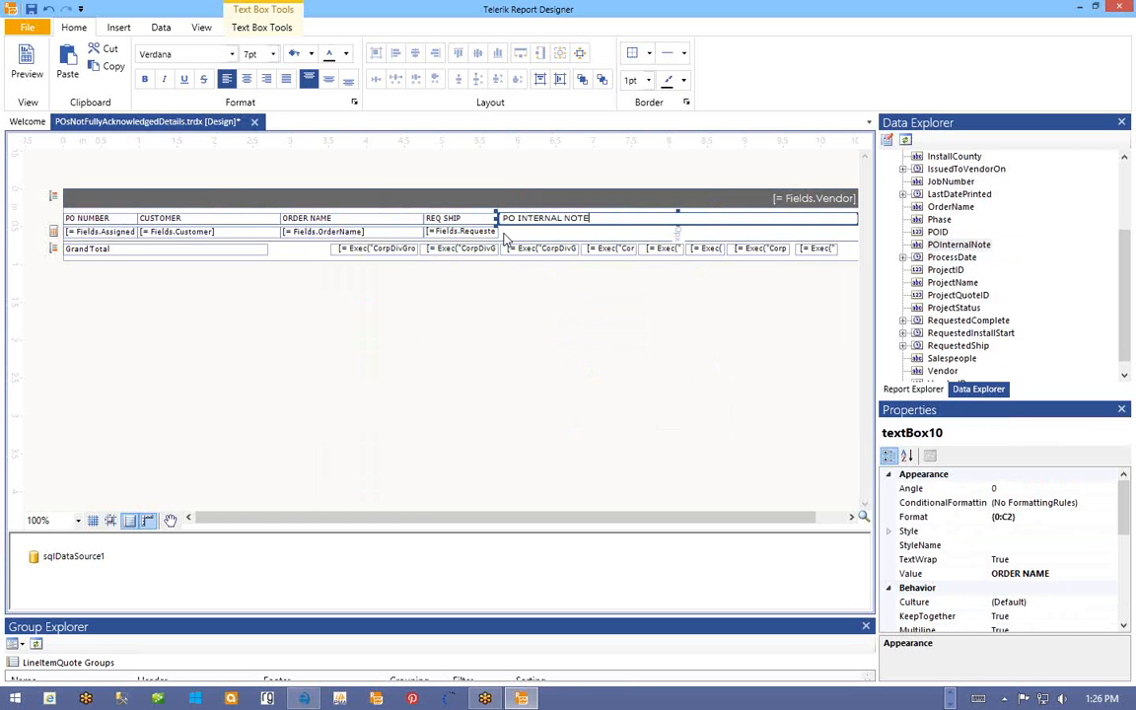
{"action": "left_click", "coordinate": [543, 218]}
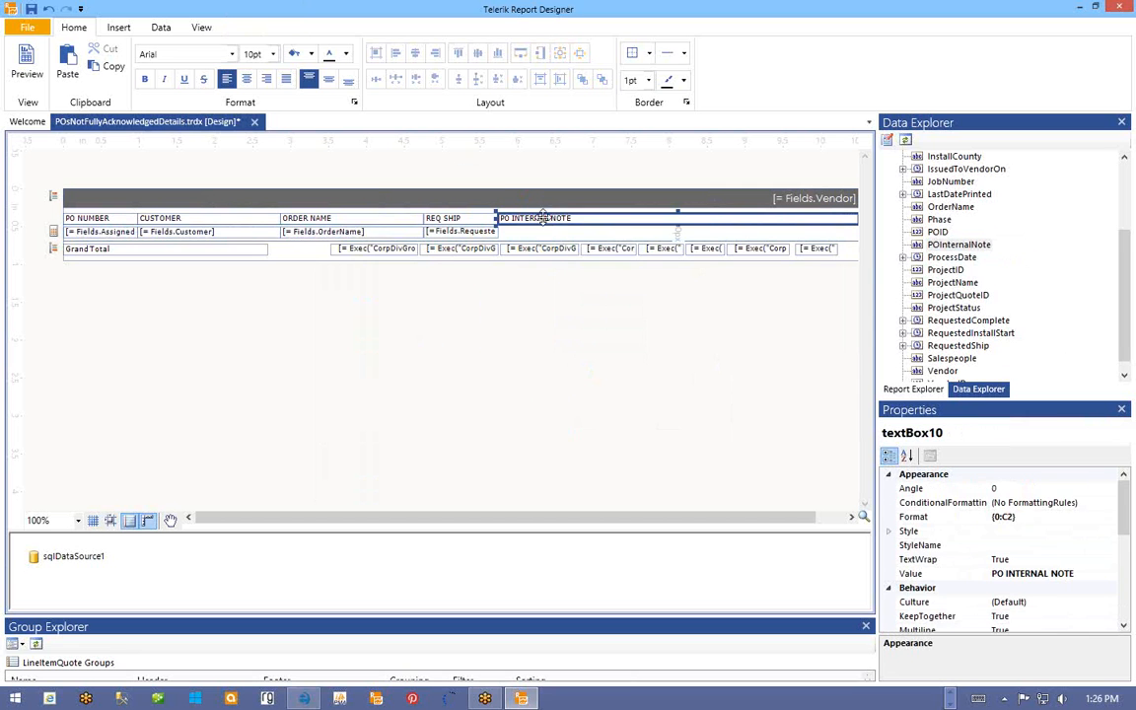
- Paste a copy of the PO INTERNAL NOTE box into the detail row beneath its heading
{"action": "right_click", "coordinate": [545, 219]}
{"action": "left_click", "coordinate": [580, 387]}
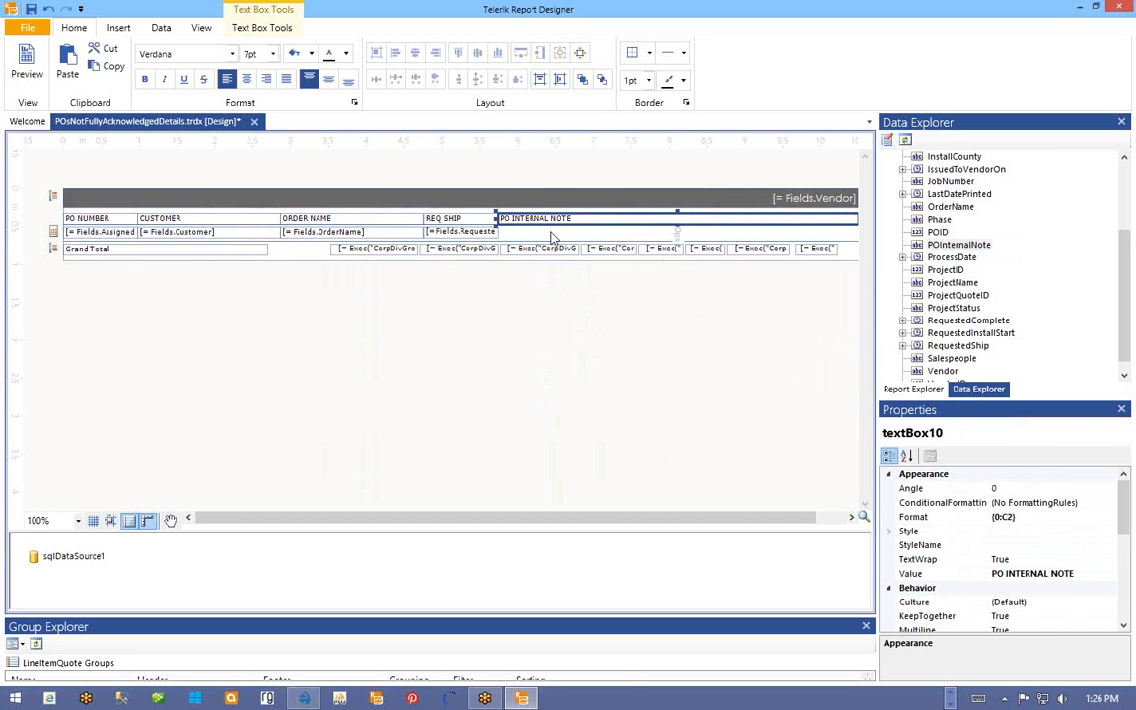
{"action": "right_click", "coordinate": [552, 235]}
{"action": "left_click", "coordinate": [593, 374]}
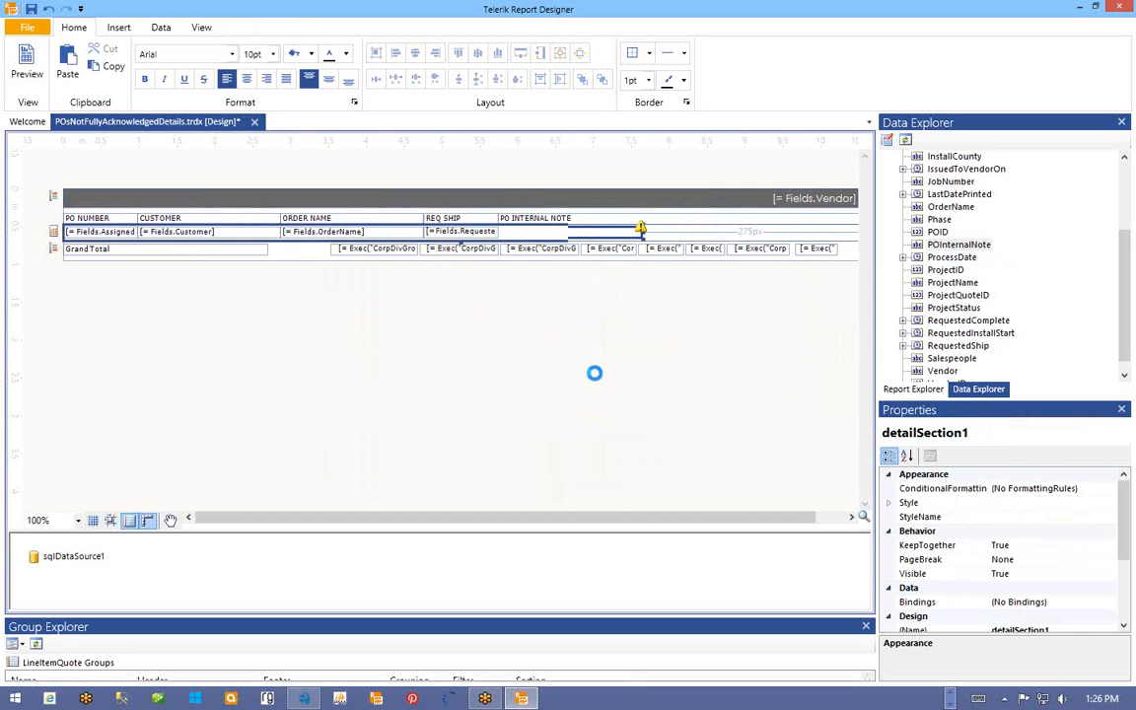
{"action": "left_click_drag", "start_coordinate": [529, 231], "coordinate": [743, 236]}
{"action": "right_click", "coordinate": [565, 233]}
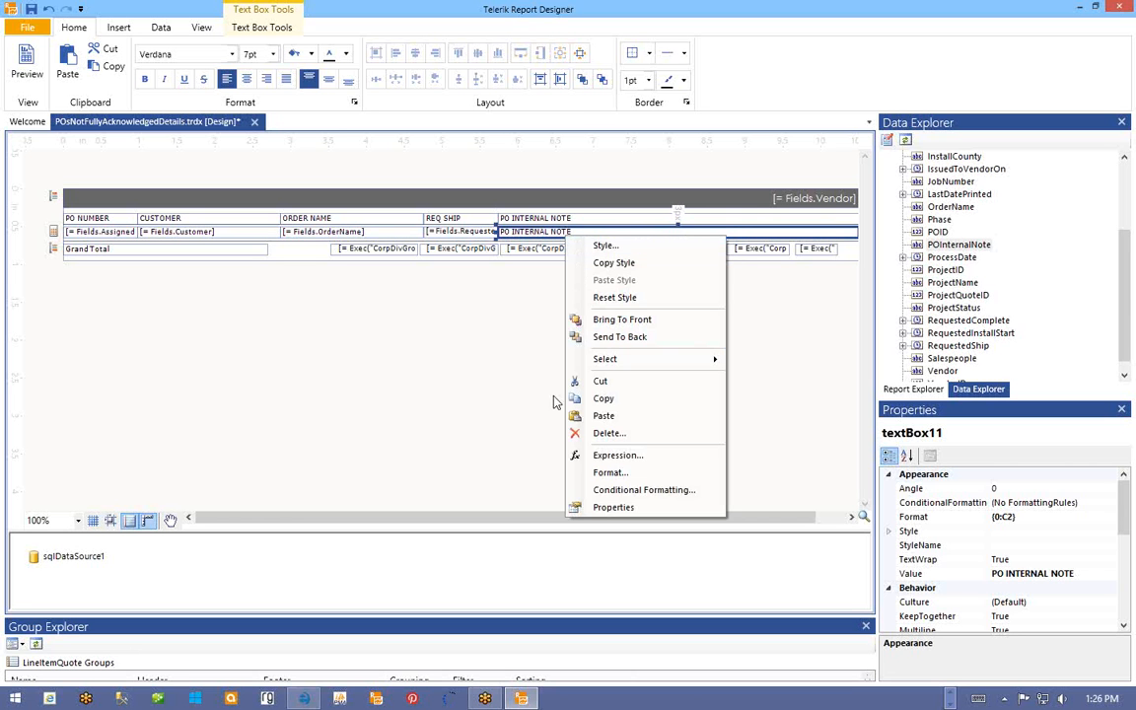
- Bind the new detail box to Fields.POInternalNote and delete all Grand Total row boxes
{"action": "left_click", "coordinate": [612, 454]}
{"action": "left_click", "coordinate": [125, 233]}
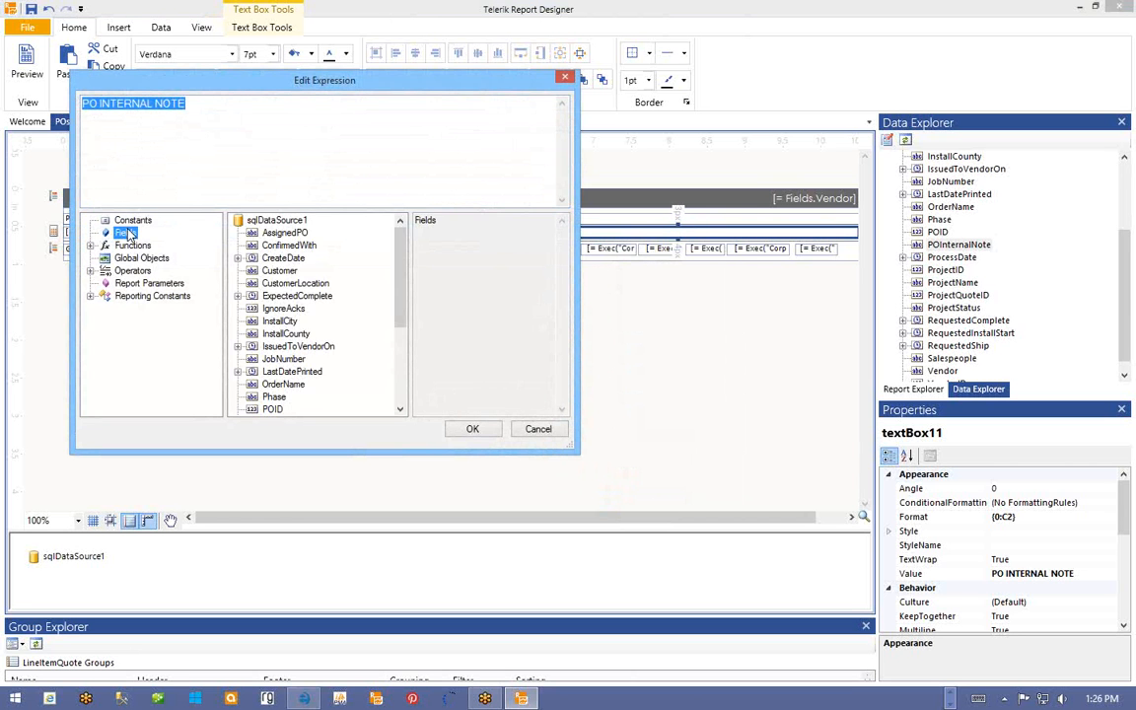
{"action": "left_click", "coordinate": [280, 289]}
{"action": "scroll", "coordinate": [286, 294], "scroll_direction": "down", "scroll_amount": 4}
{"action": "scroll", "coordinate": [286, 292], "scroll_direction": "up", "scroll_amount": 4}
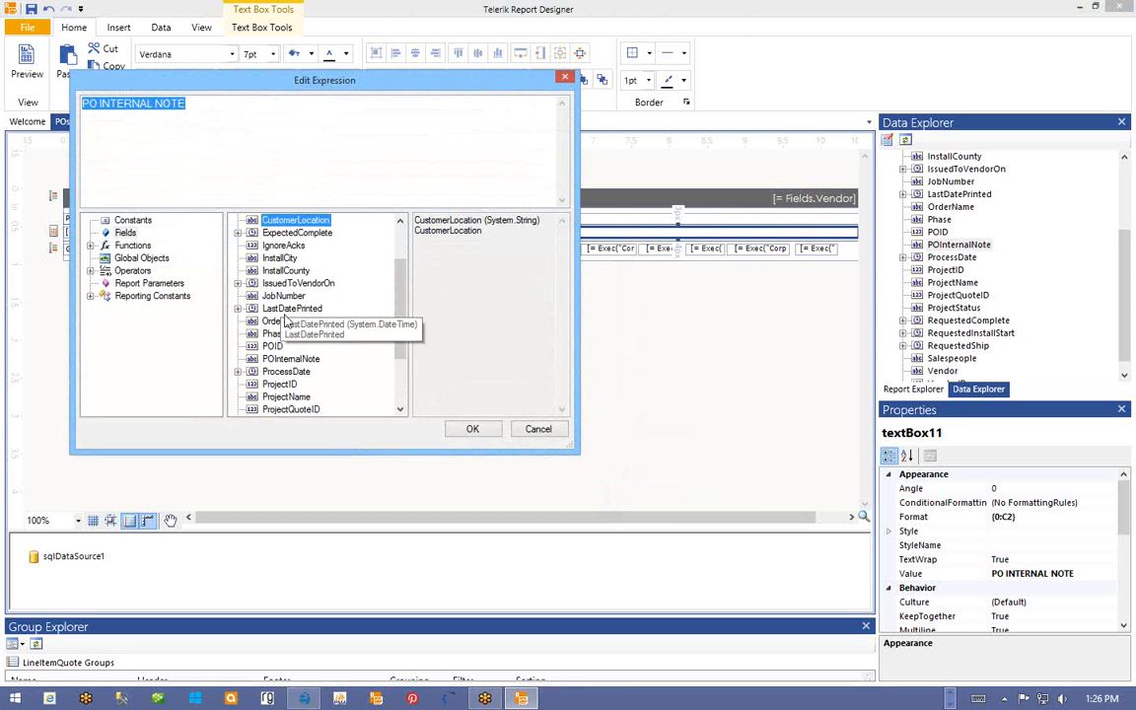
{"action": "scroll", "coordinate": [281, 288], "scroll_direction": "down", "scroll_amount": 3}
{"action": "left_click", "coordinate": [282, 284]}
{"action": "double_click", "coordinate": [281, 284]}
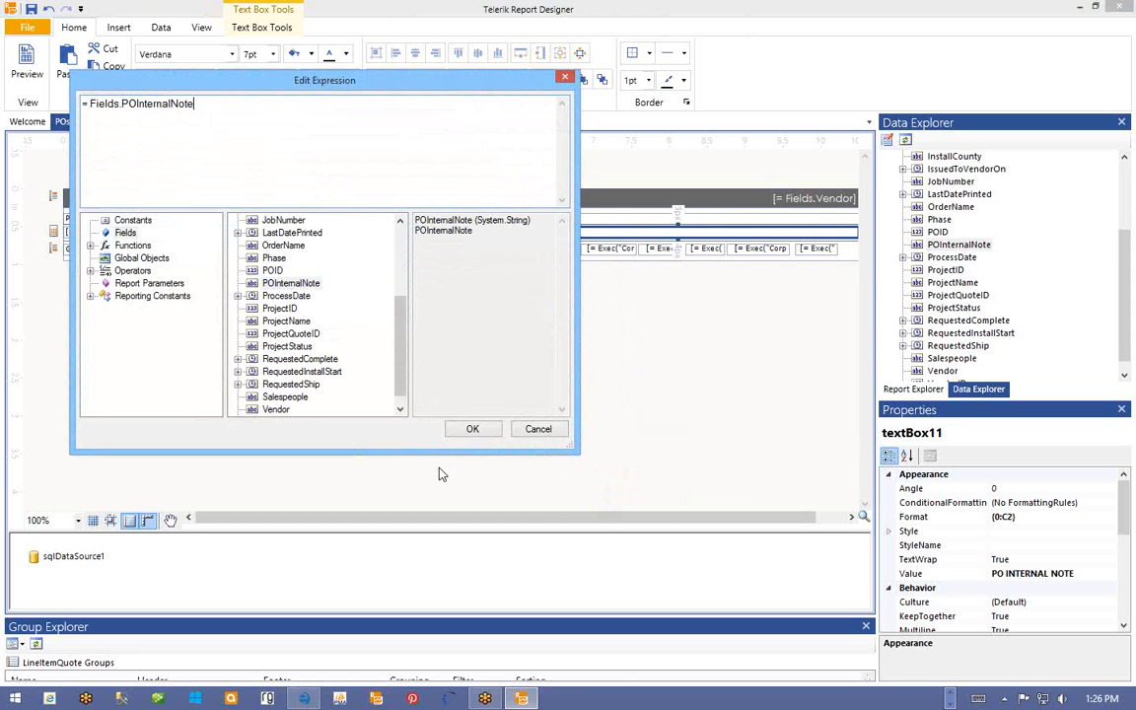
{"action": "left_click", "coordinate": [473, 428]}
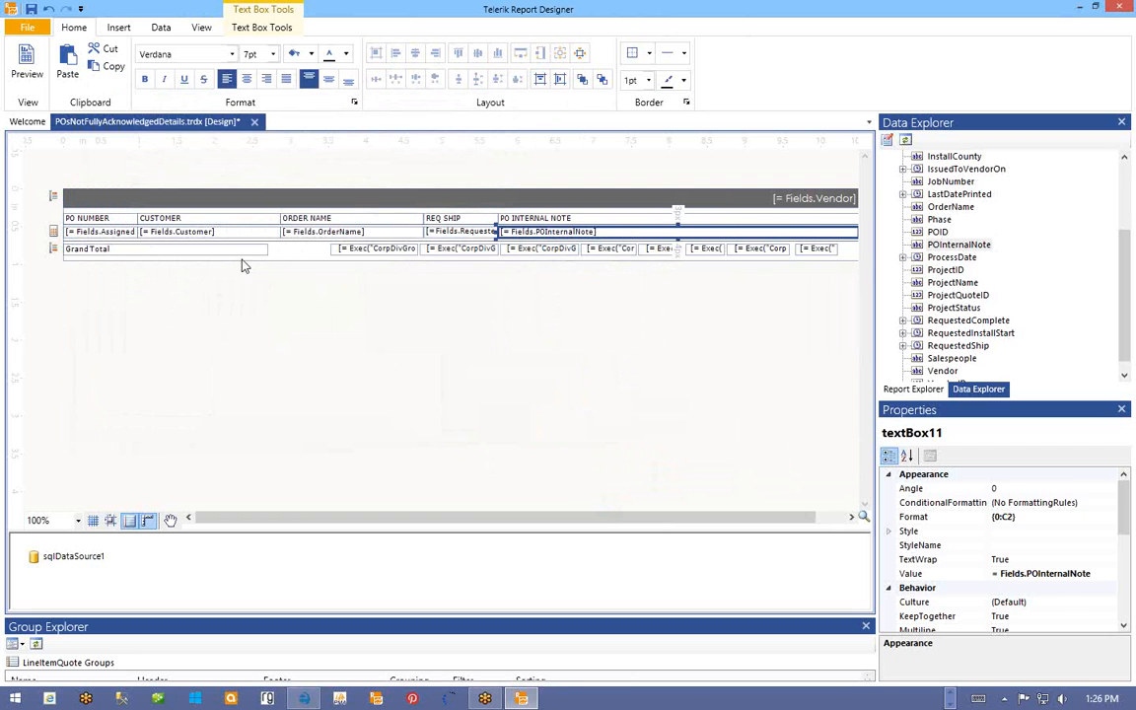
{"action": "left_click_drag", "start_coordinate": [242, 245], "coordinate": [819, 254]}
{"action": "key", "text": "Delete"}
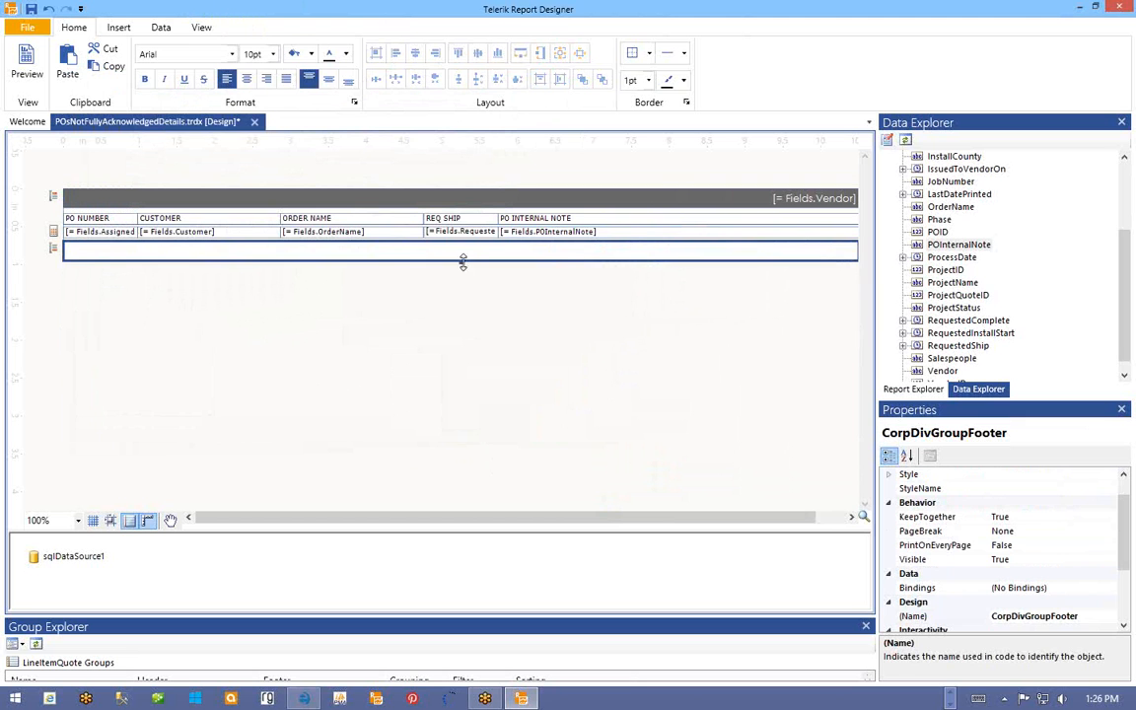
- Shrink the empty footer to zero height, save POsNotFullyAcknowledgedDetails.trdx, and switch back to e-manage One
{"action": "left_click_drag", "start_coordinate": [462, 261], "coordinate": [462, 245]}
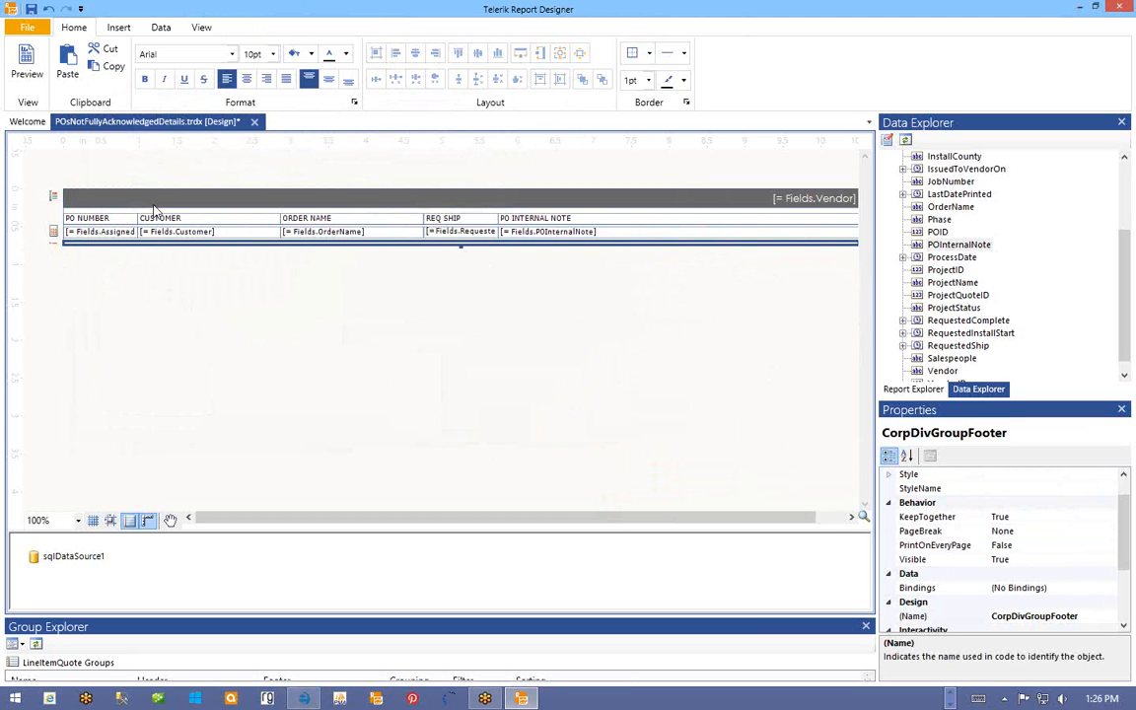
{"action": "left_click", "coordinate": [31, 9]}
{"action": "left_click", "coordinate": [1007, 225]}
{"action": "scroll", "coordinate": [1007, 225], "scroll_direction": "up", "scroll_amount": 3}
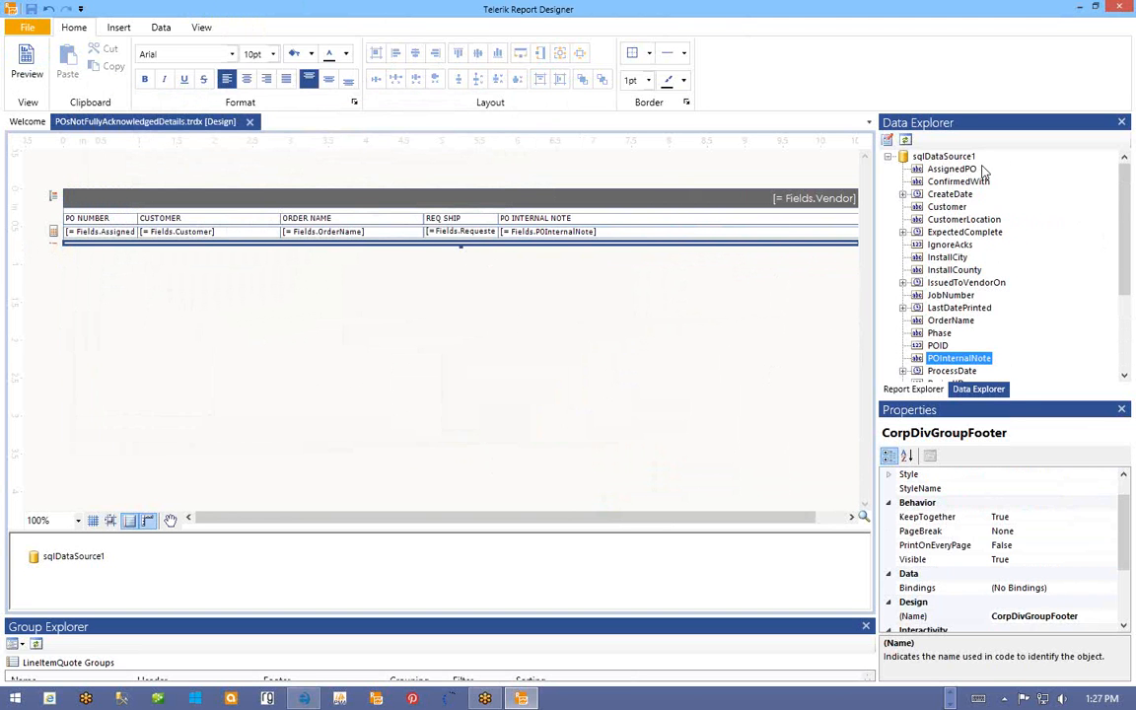
{"action": "left_click", "coordinate": [911, 388]}
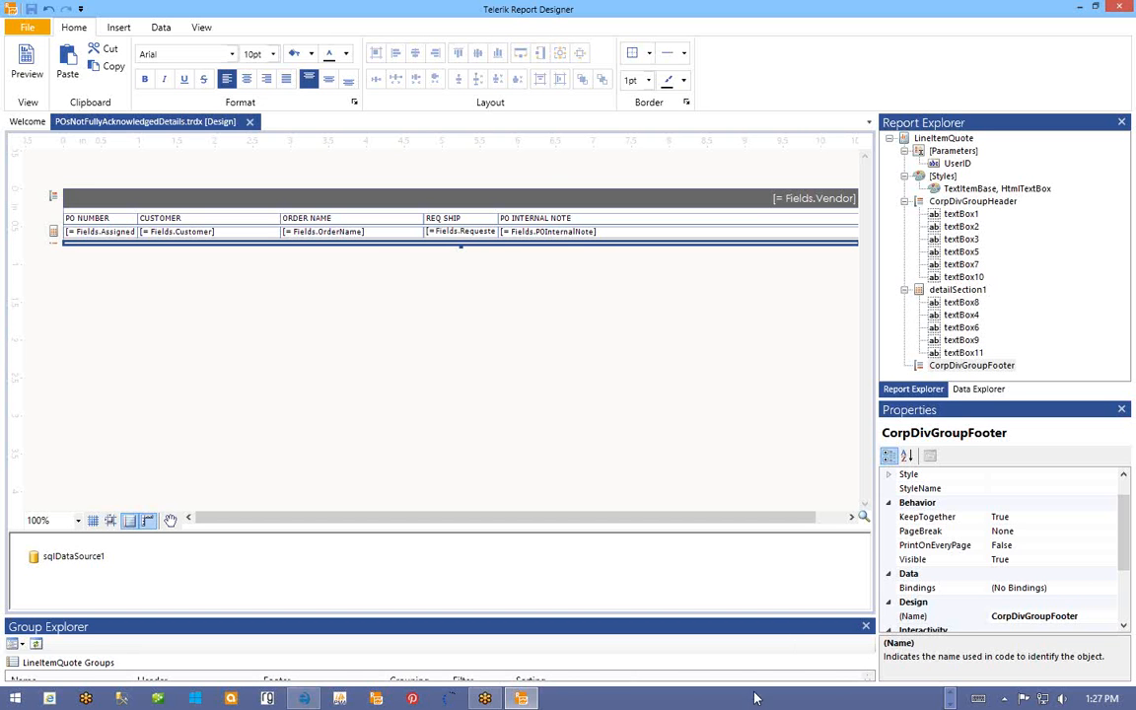
{"action": "left_click", "coordinate": [339, 699]}
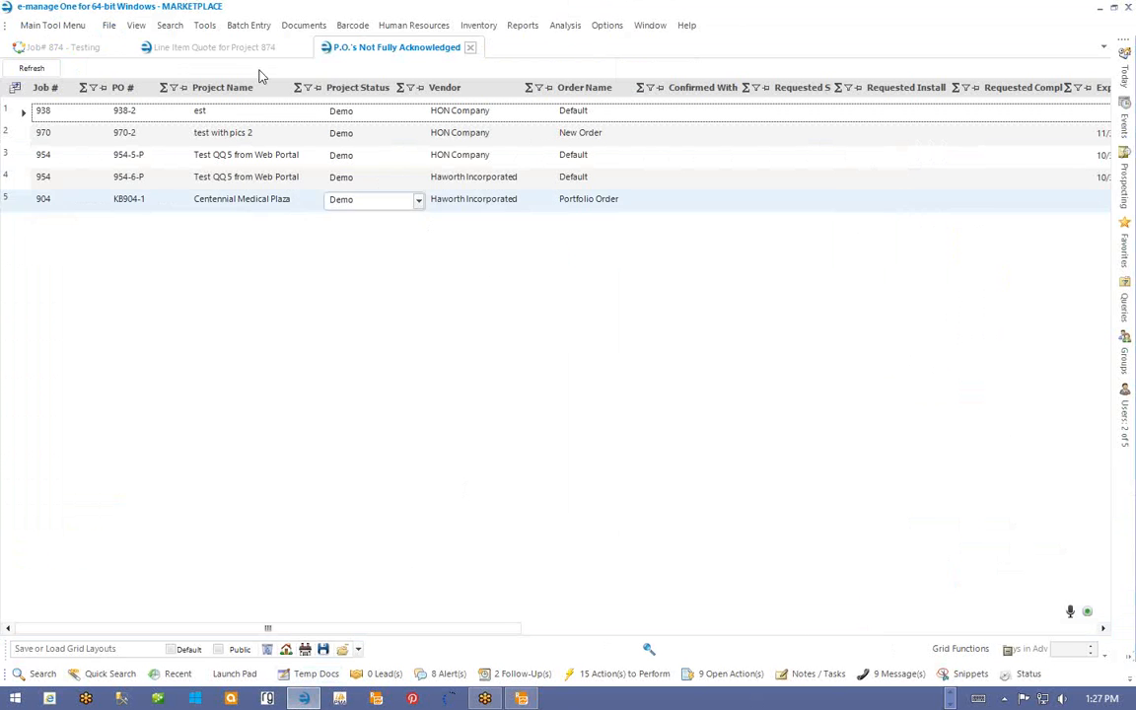
- Add POsNotFullyAcknowledgedDetails.trdx as a custom report in Add / Remove Custom Reports
{"action": "left_click", "coordinate": [204, 26]}
{"action": "mouse_move", "coordinate": [178, 172]}
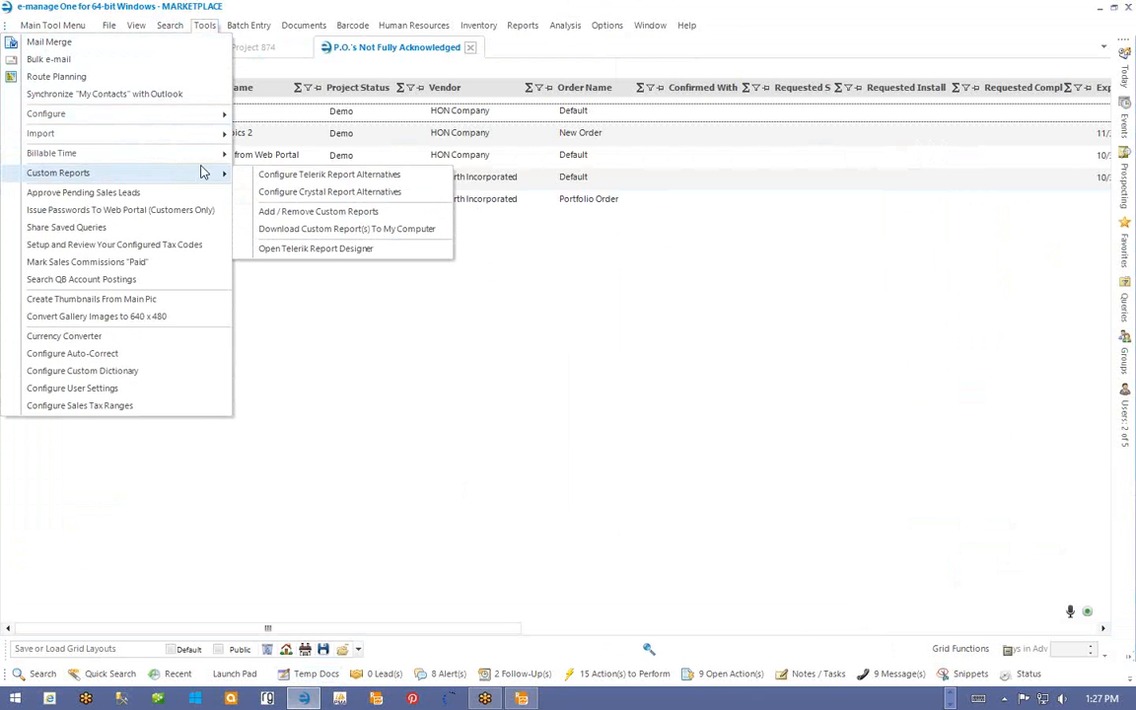
{"action": "left_click", "coordinate": [318, 213]}
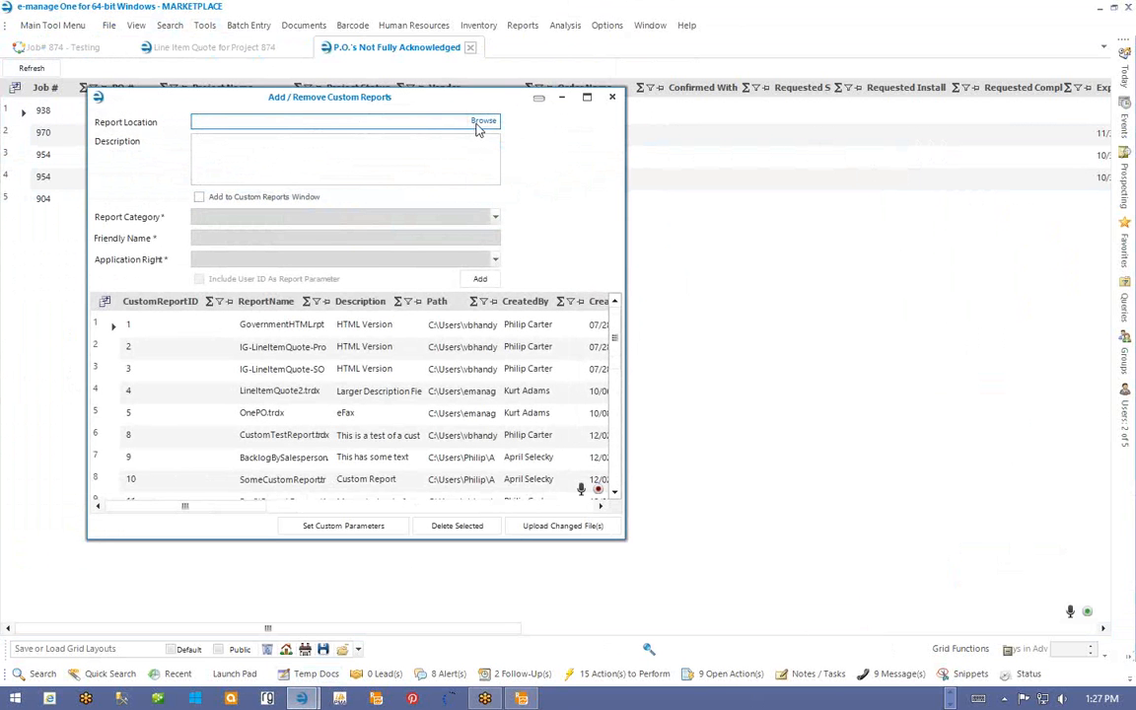
{"action": "left_click", "coordinate": [482, 121]}
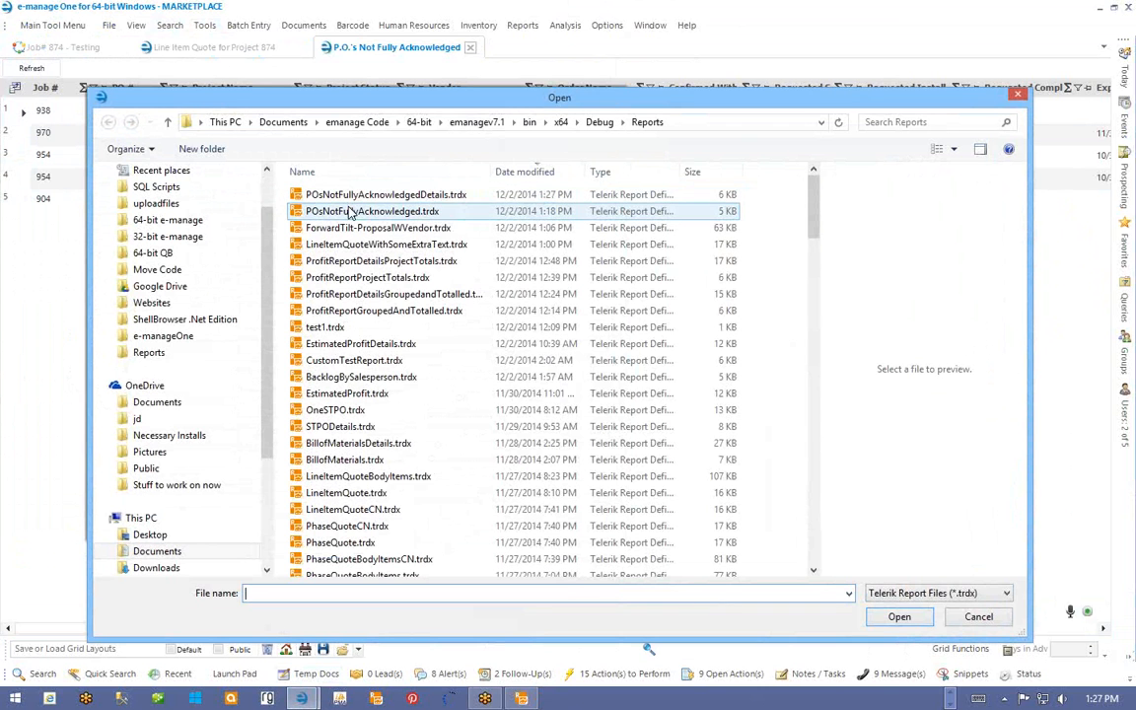
{"action": "left_click", "coordinate": [350, 213]}
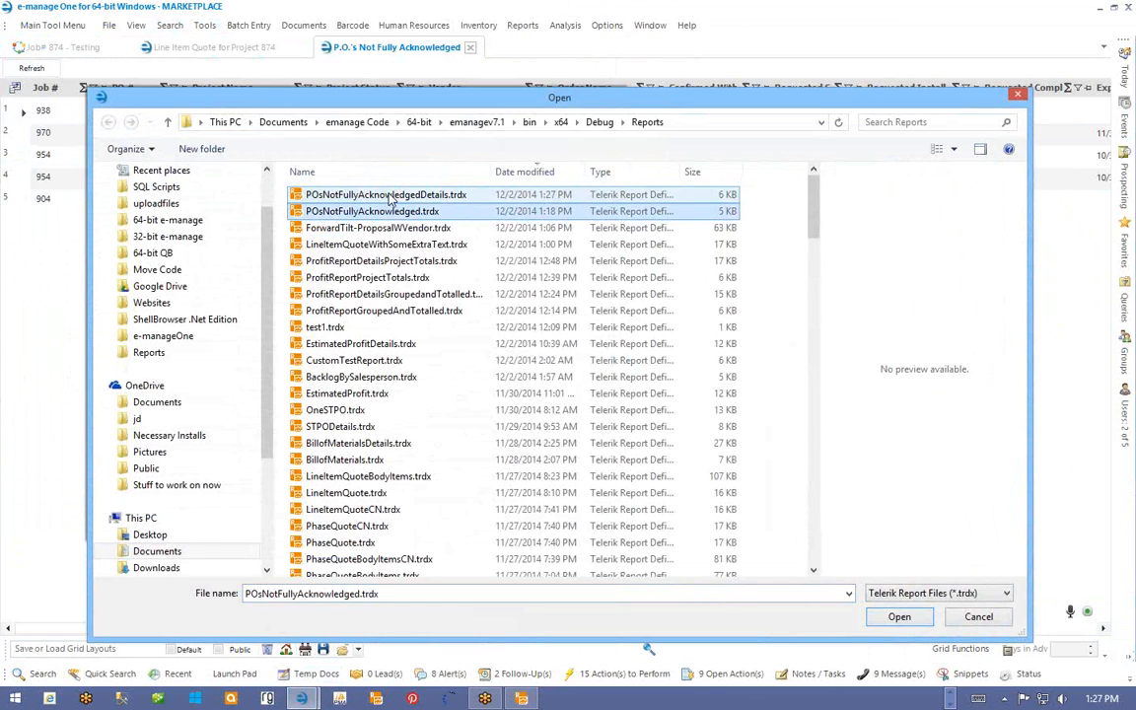
{"action": "left_click", "coordinate": [404, 196]}
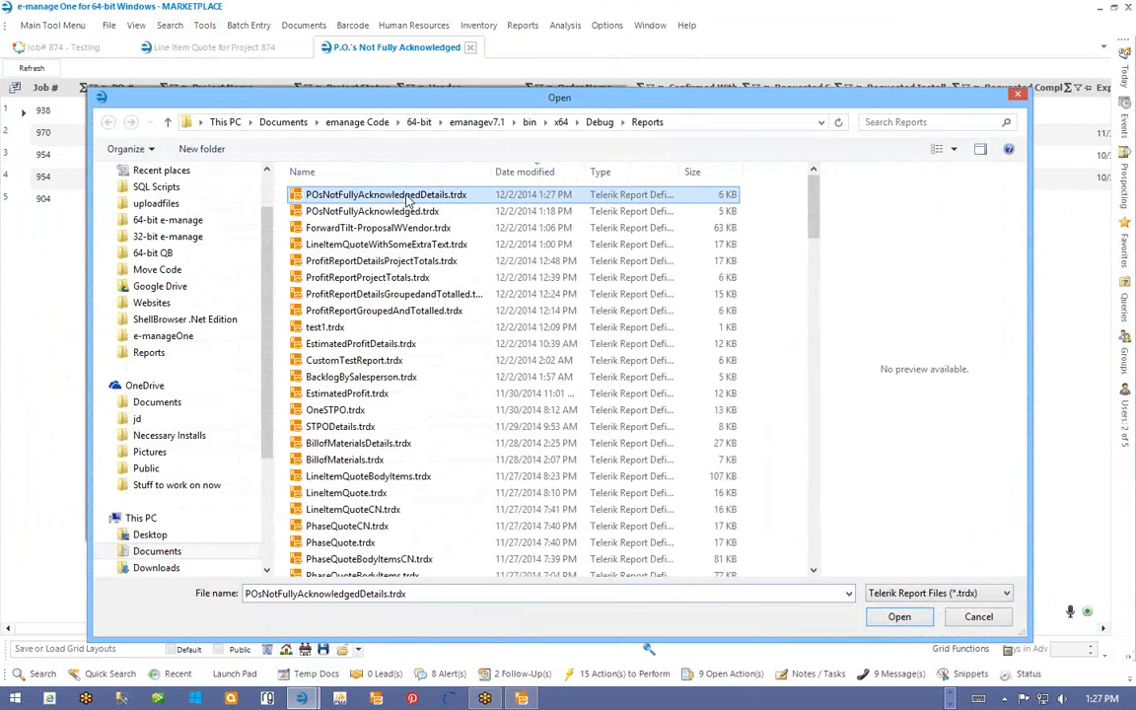
{"action": "double_click", "coordinate": [407, 198]}
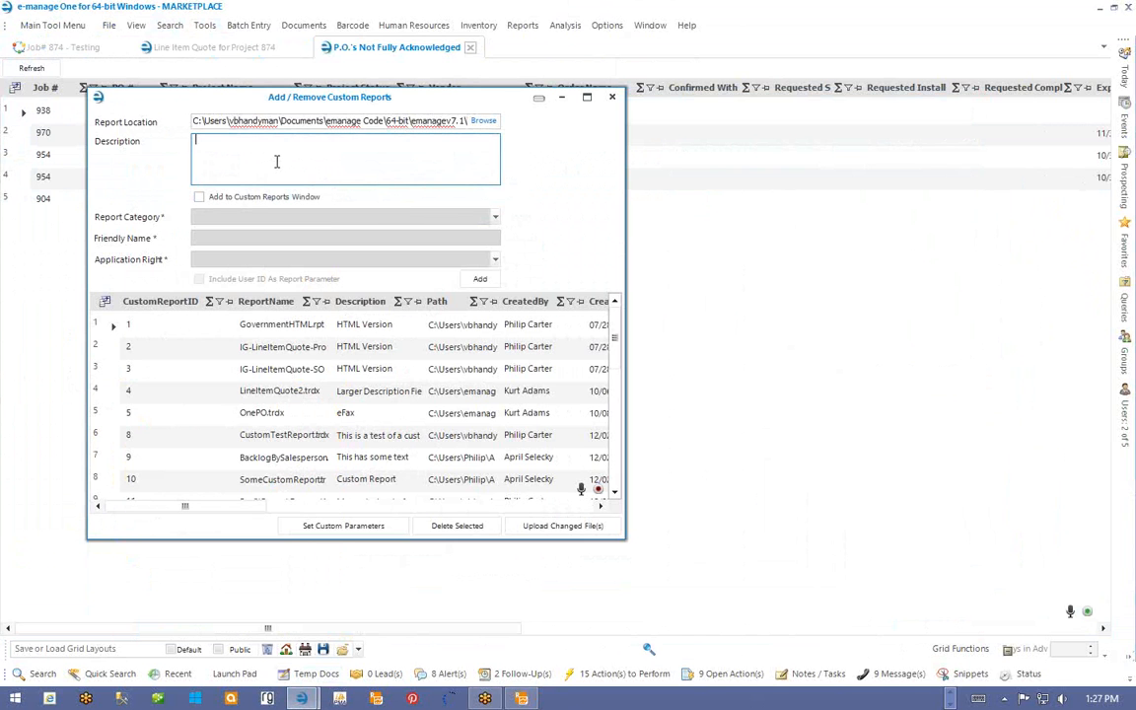
{"action": "left_click", "coordinate": [483, 280]}
- Load POsNotFullyAcknowledged.trdx and set its report category to Today Items
{"action": "left_click", "coordinate": [486, 120]}
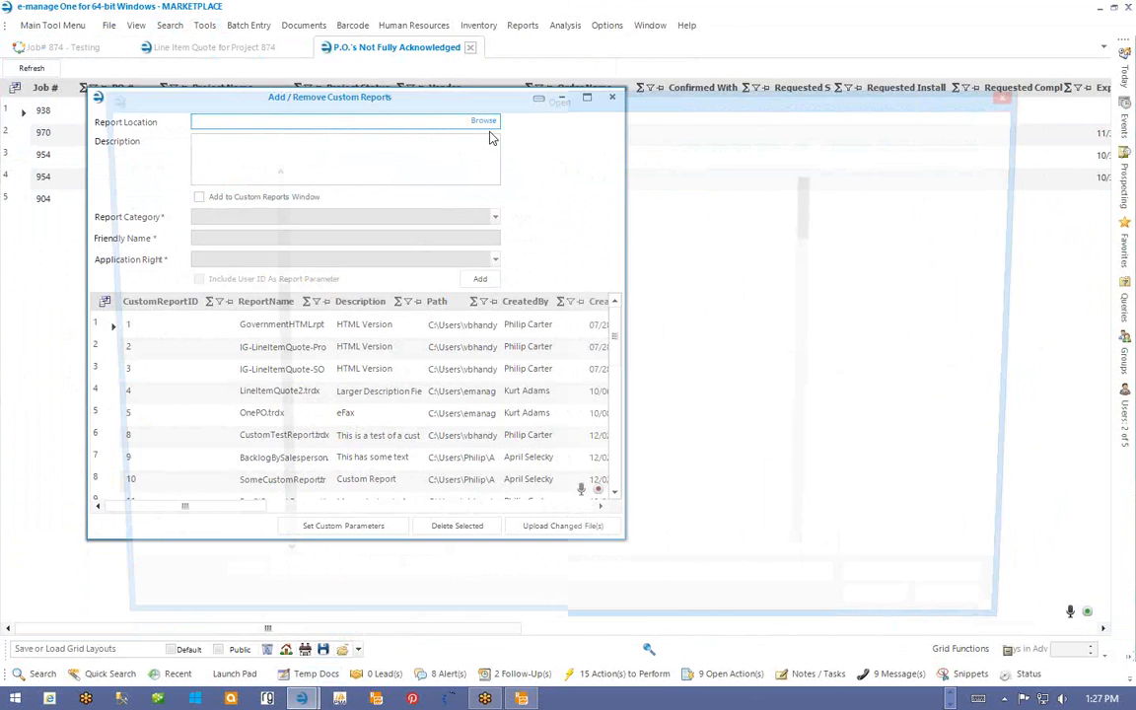
{"action": "double_click", "coordinate": [399, 212]}
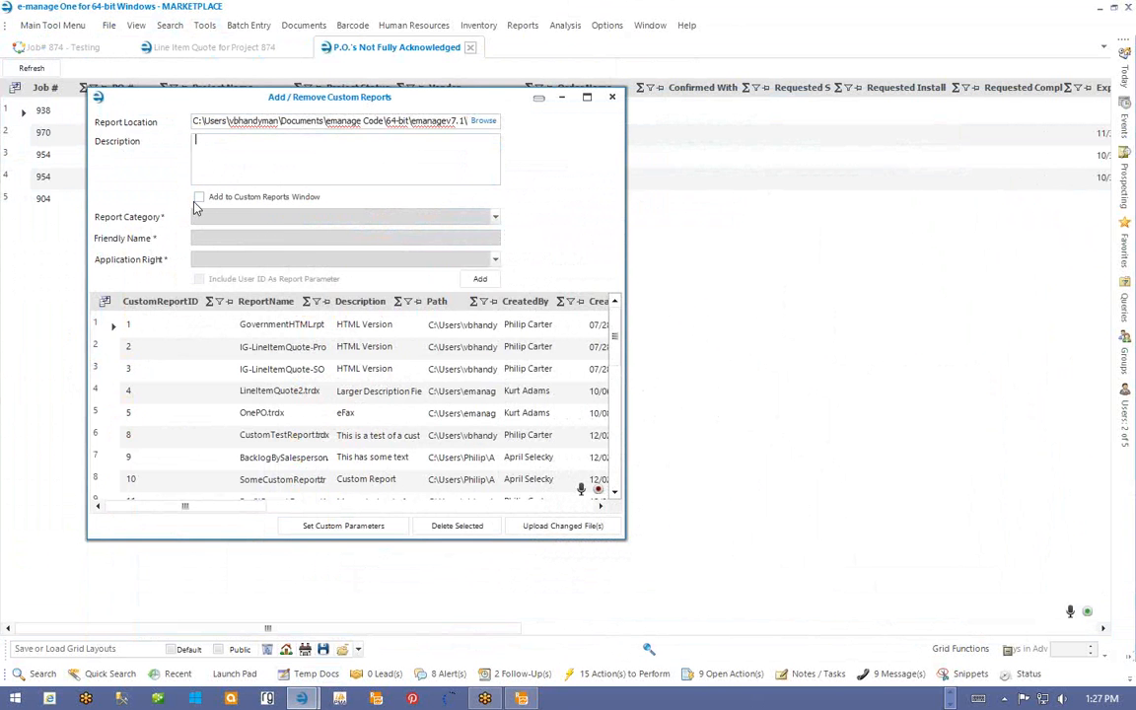
{"action": "left_click", "coordinate": [200, 199]}
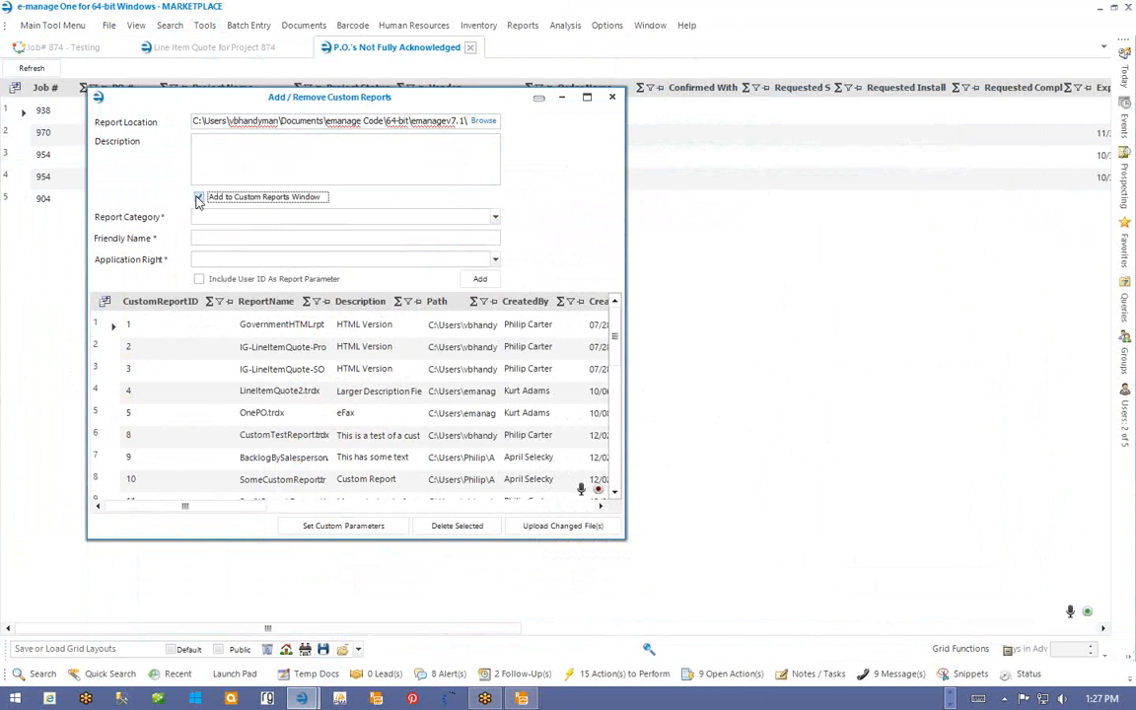
{"action": "left_click", "coordinate": [264, 215]}
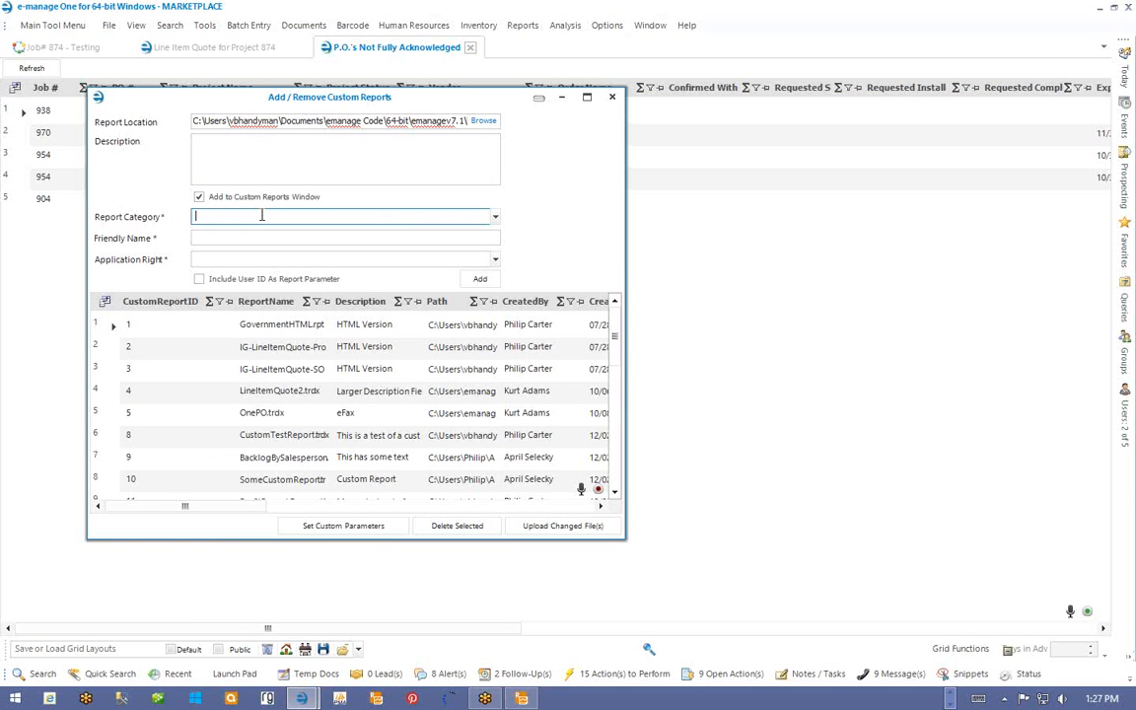
{"action": "left_click", "coordinate": [492, 217]}
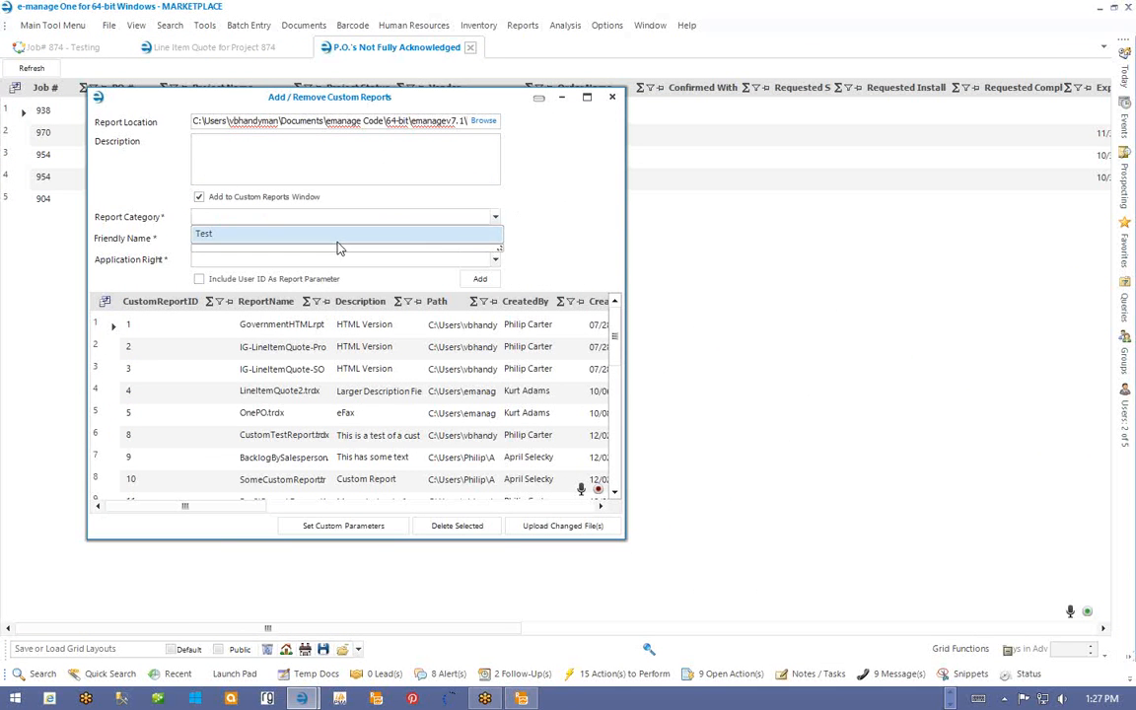
{"action": "left_click", "coordinate": [355, 216]}
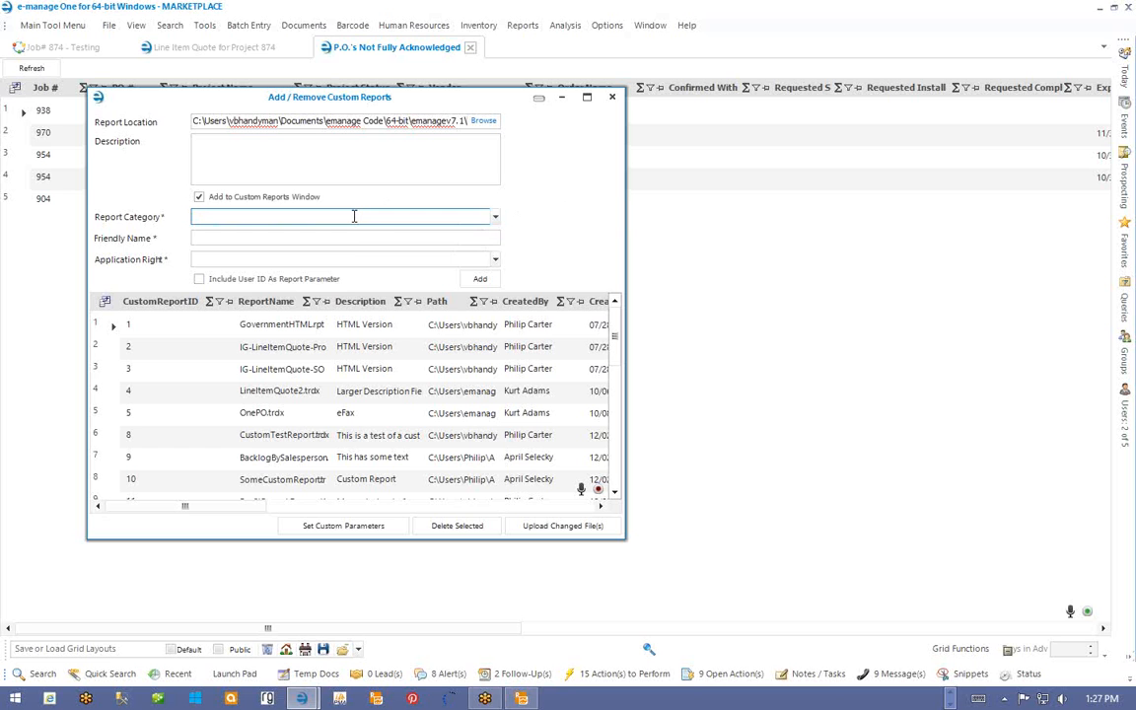
{"action": "type", "text": "Today Items"}
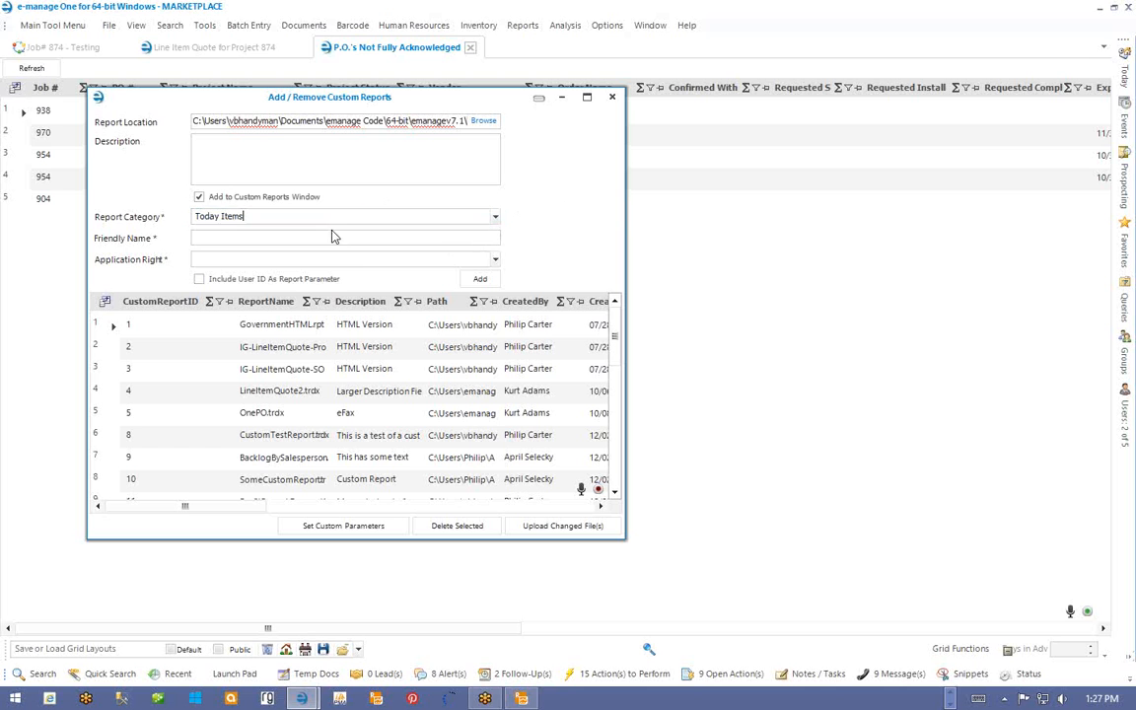
- Name it 'PO's Not Fully Acknowedged', include User ID as a parameter, and add it
{"action": "left_click", "coordinate": [332, 237]}
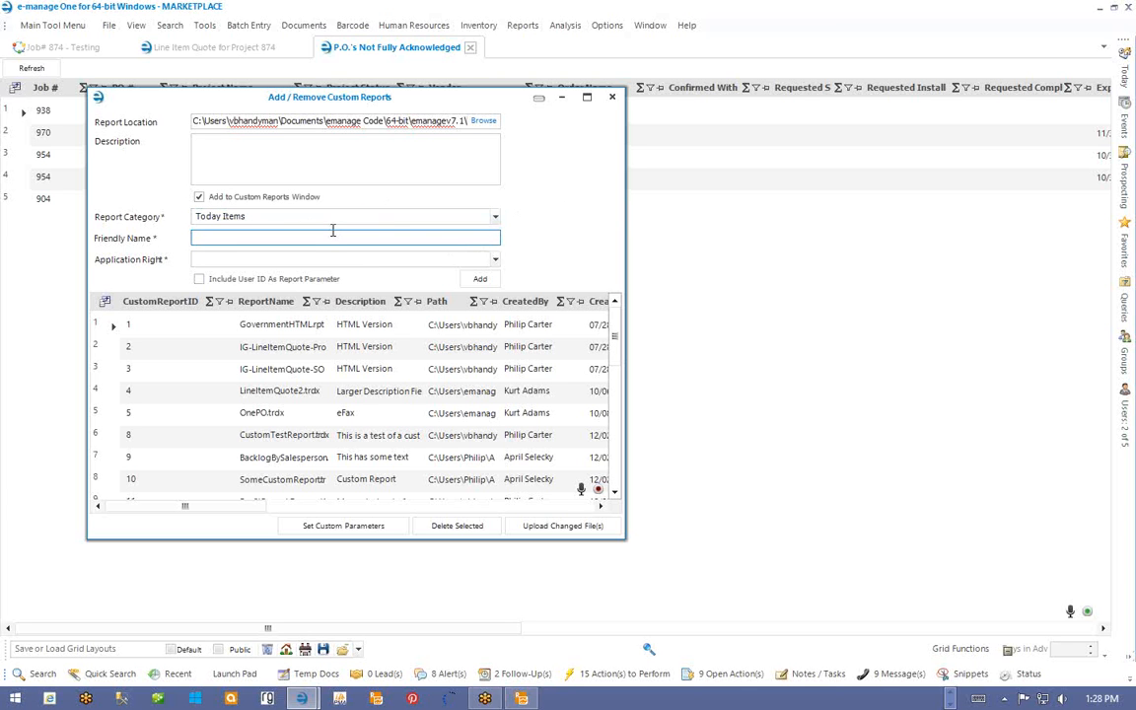
{"action": "type", "text": "PO's Not Fully Acknowedged"}
{"action": "key", "text": "Tab"}
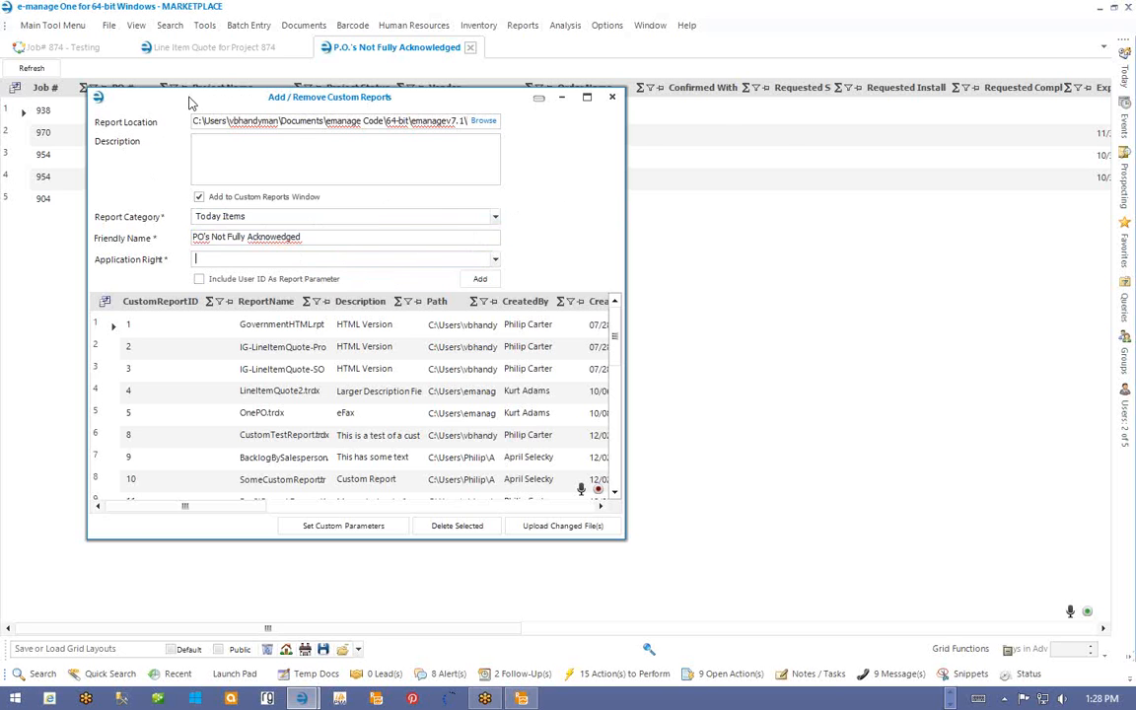
{"action": "left_click_drag", "start_coordinate": [188, 98], "coordinate": [444, 118]}
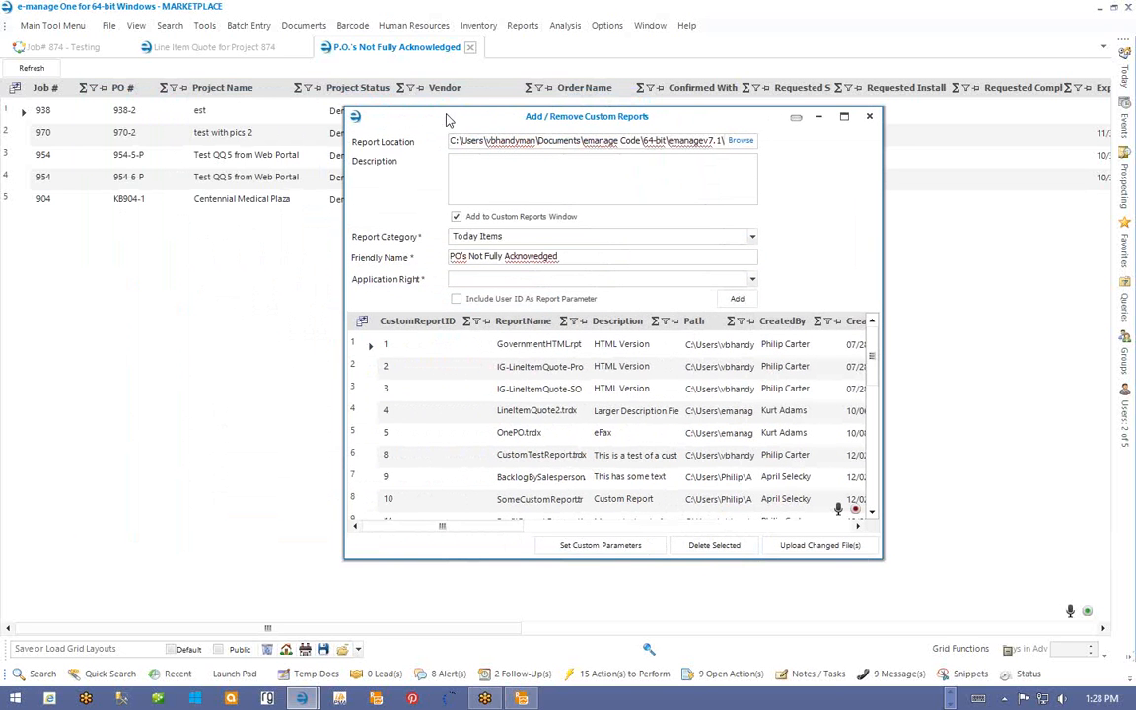
{"action": "left_click", "coordinate": [109, 25]}
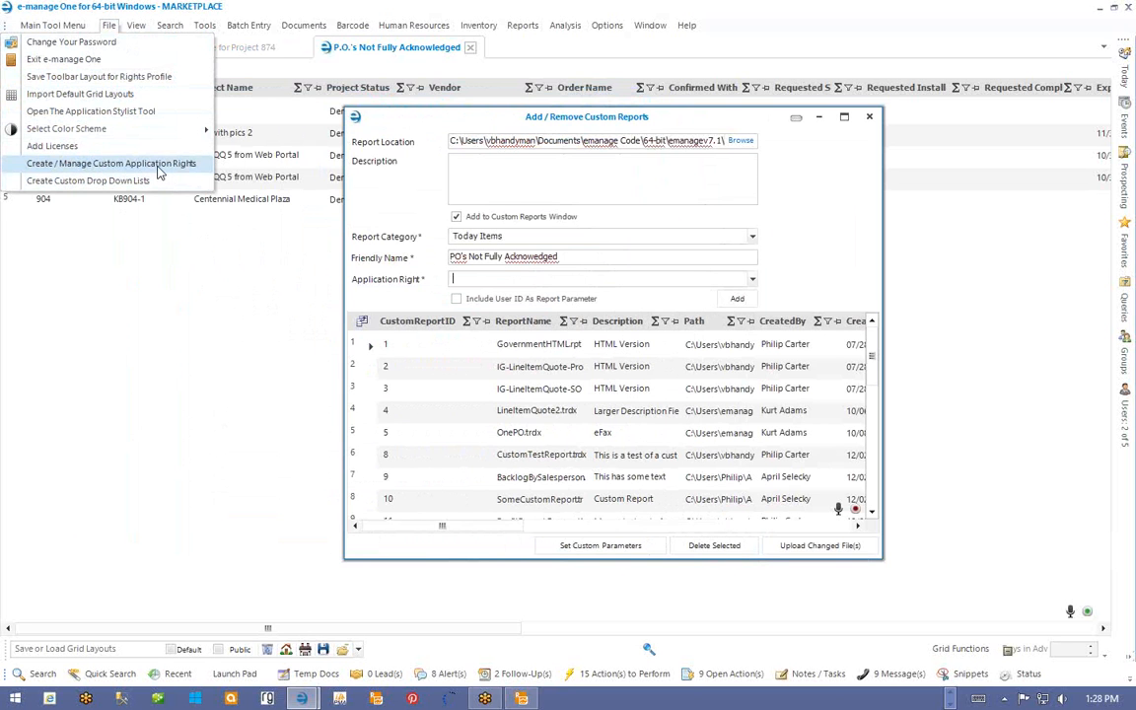
{"action": "left_click", "coordinate": [392, 291]}
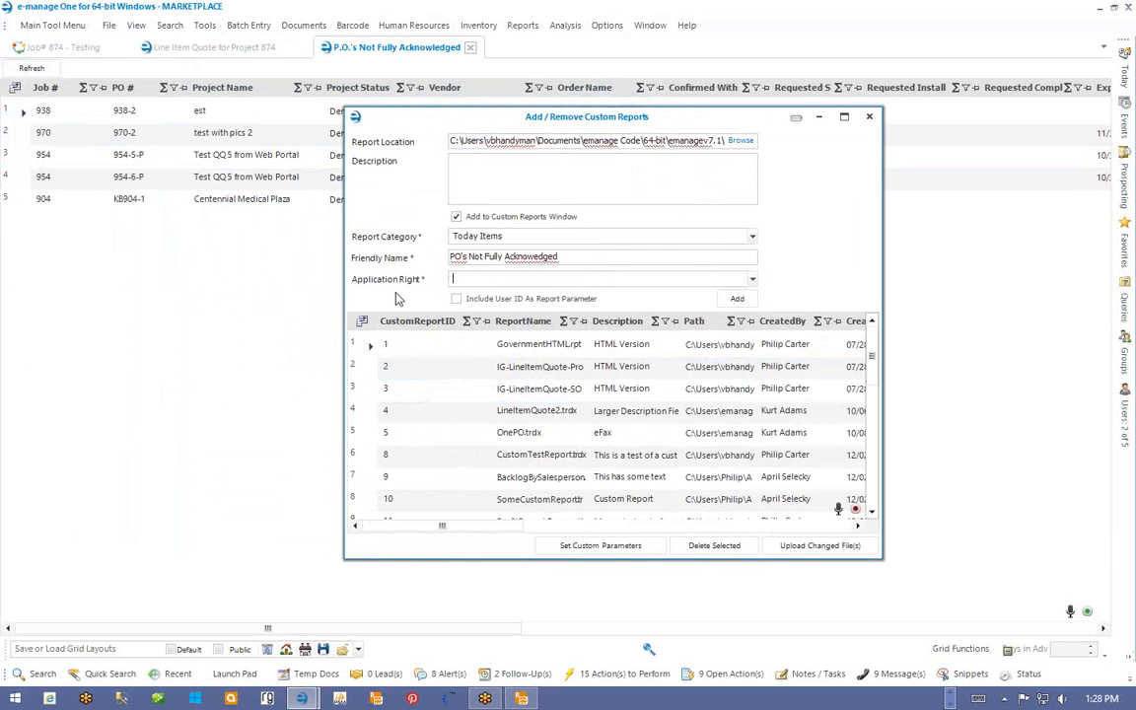
{"action": "left_click", "coordinate": [489, 280]}
{"action": "left_click", "coordinate": [457, 300]}
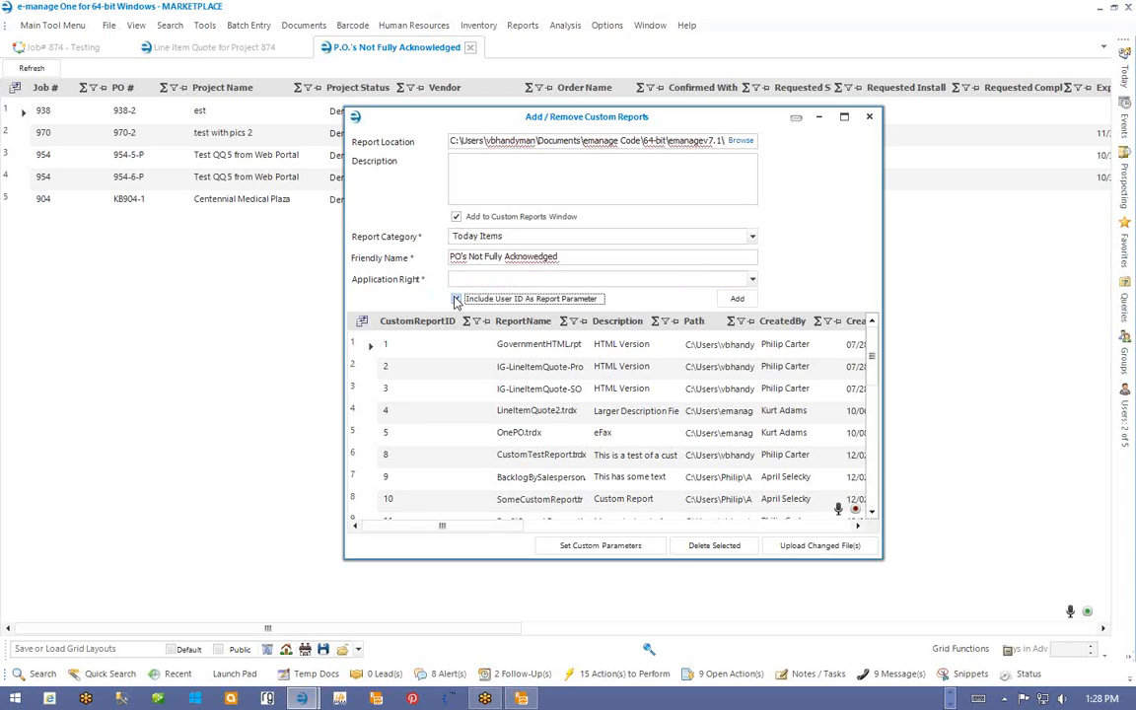
{"action": "left_click", "coordinate": [737, 299]}
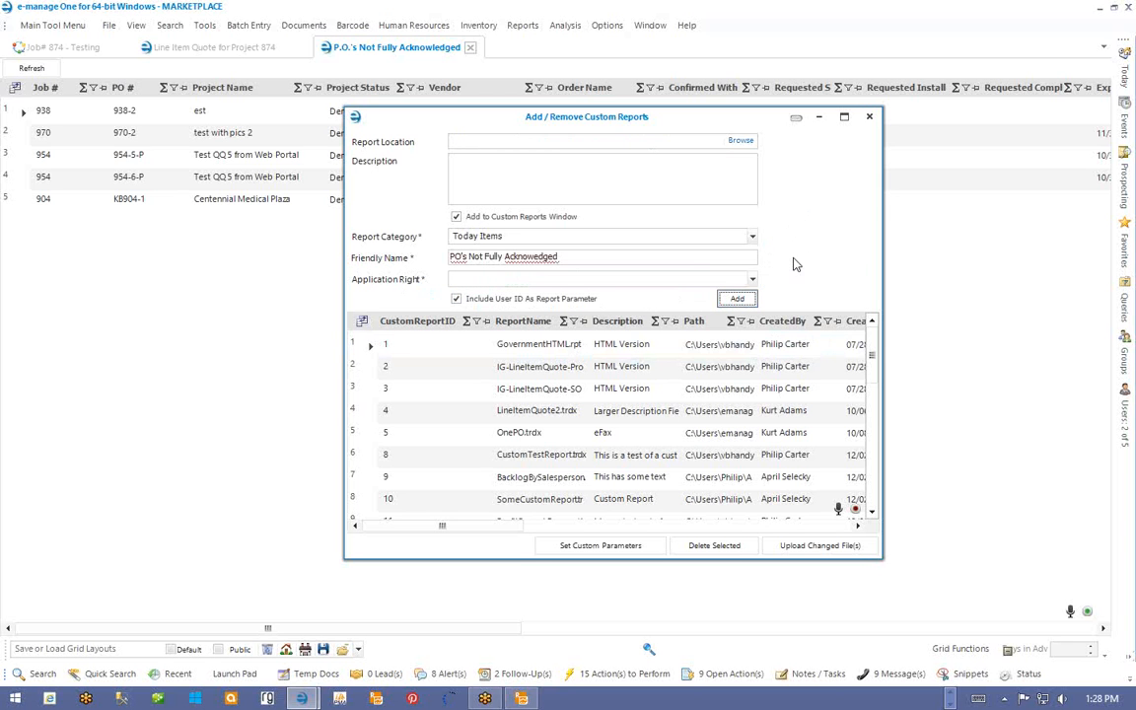
{"action": "left_click_drag", "start_coordinate": [876, 344], "coordinate": [874, 482]}
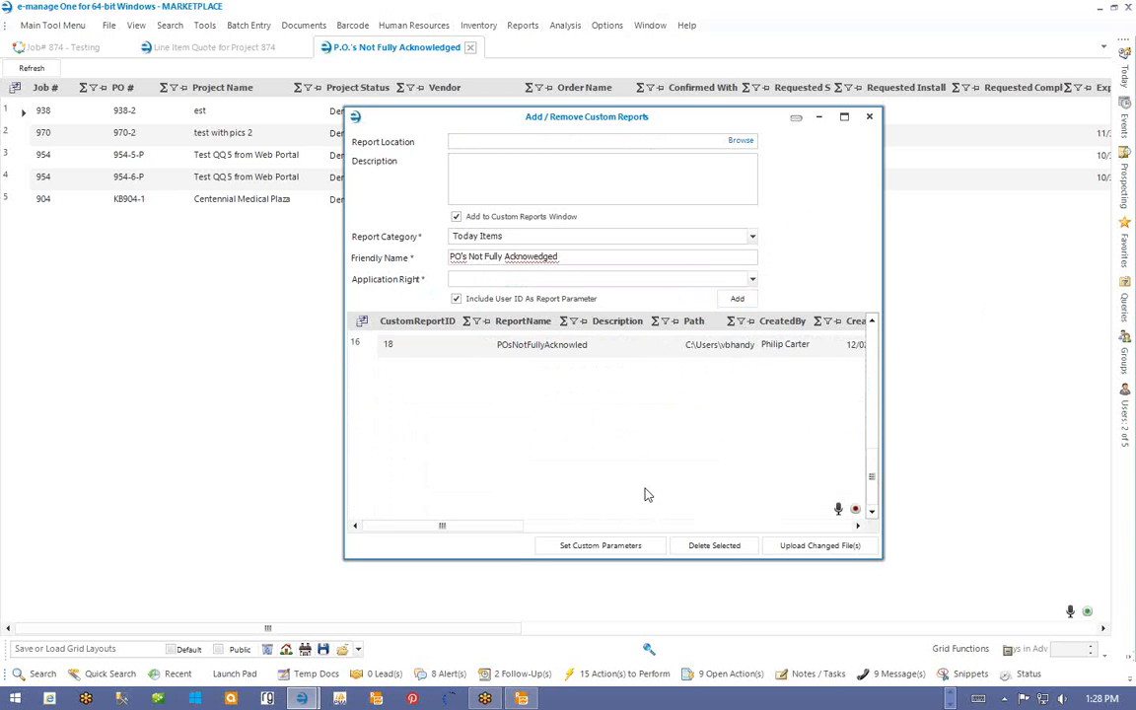
- Confirm report 18 needs no custom parameters, then close Add / Remove Custom Reports
{"action": "left_click", "coordinate": [364, 352]}
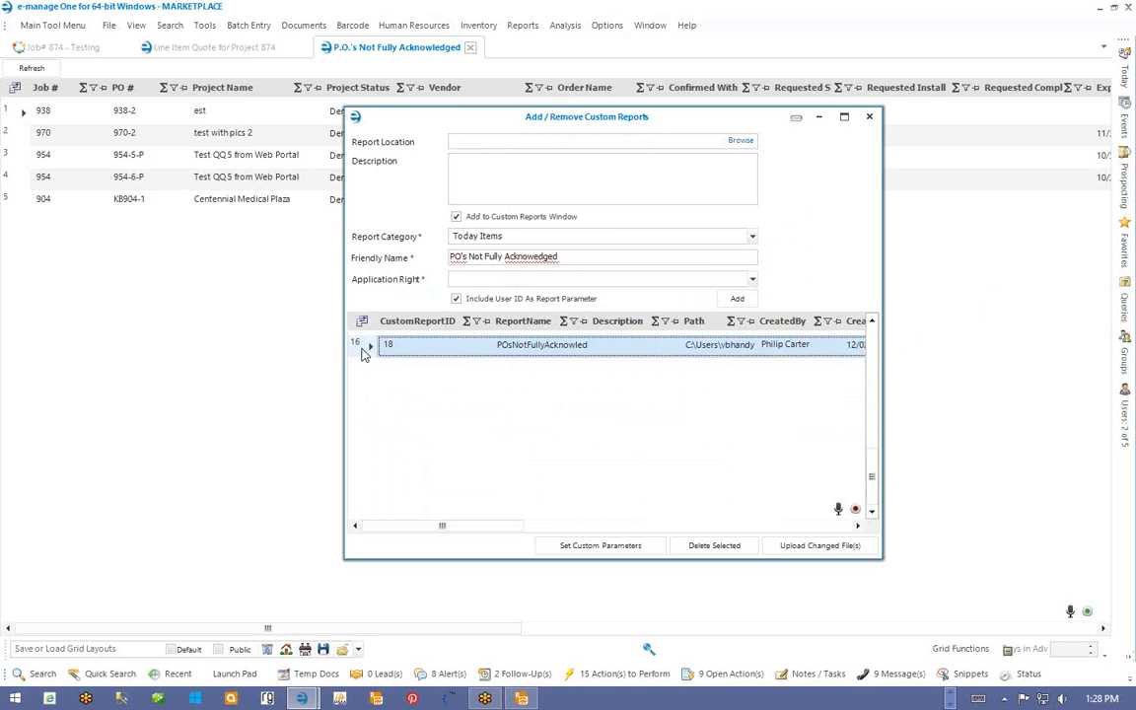
{"action": "left_click", "coordinate": [596, 548]}
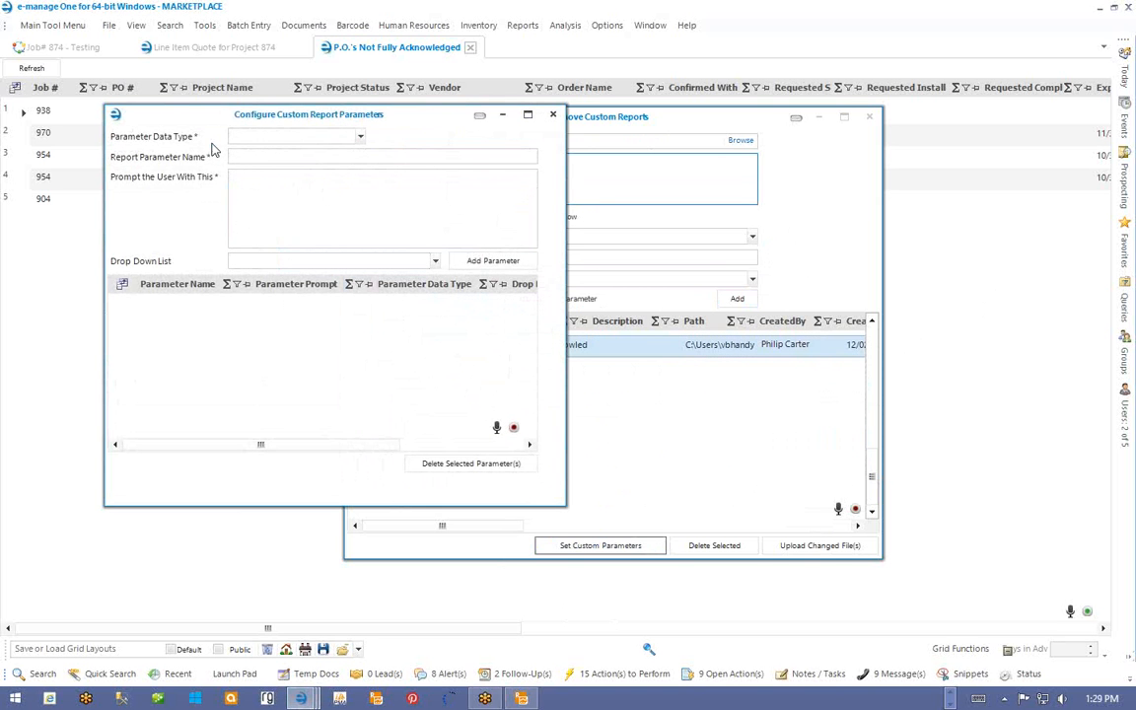
{"action": "left_click", "coordinate": [553, 116]}
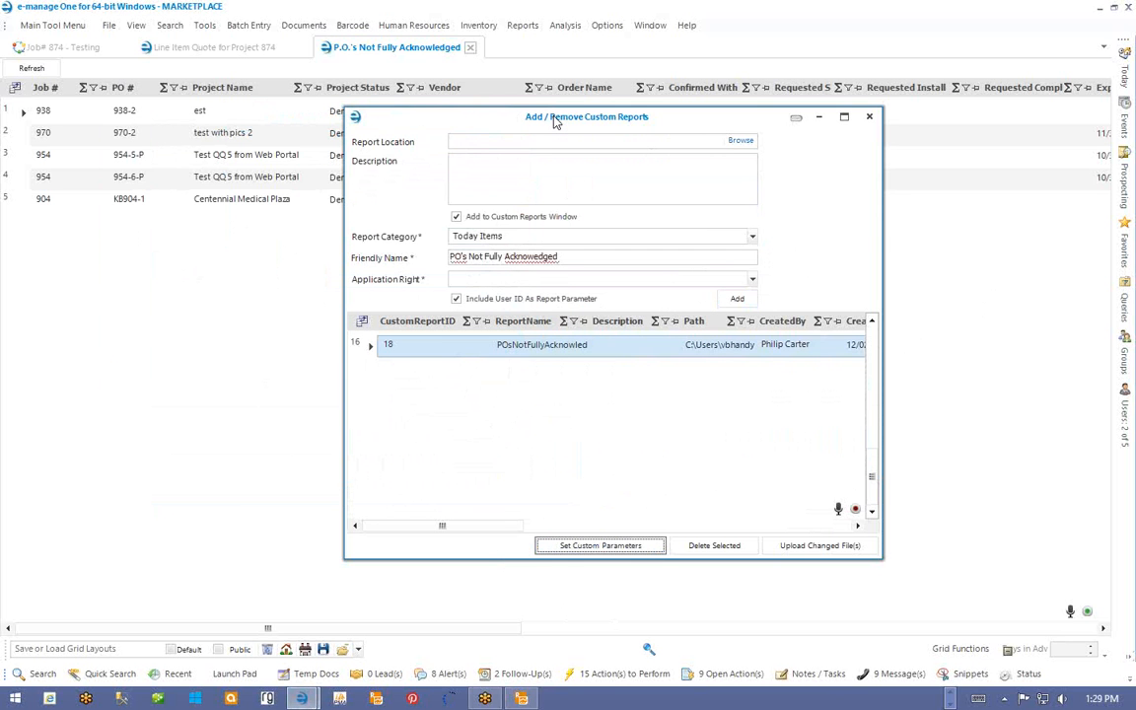
{"action": "left_click", "coordinate": [870, 117]}
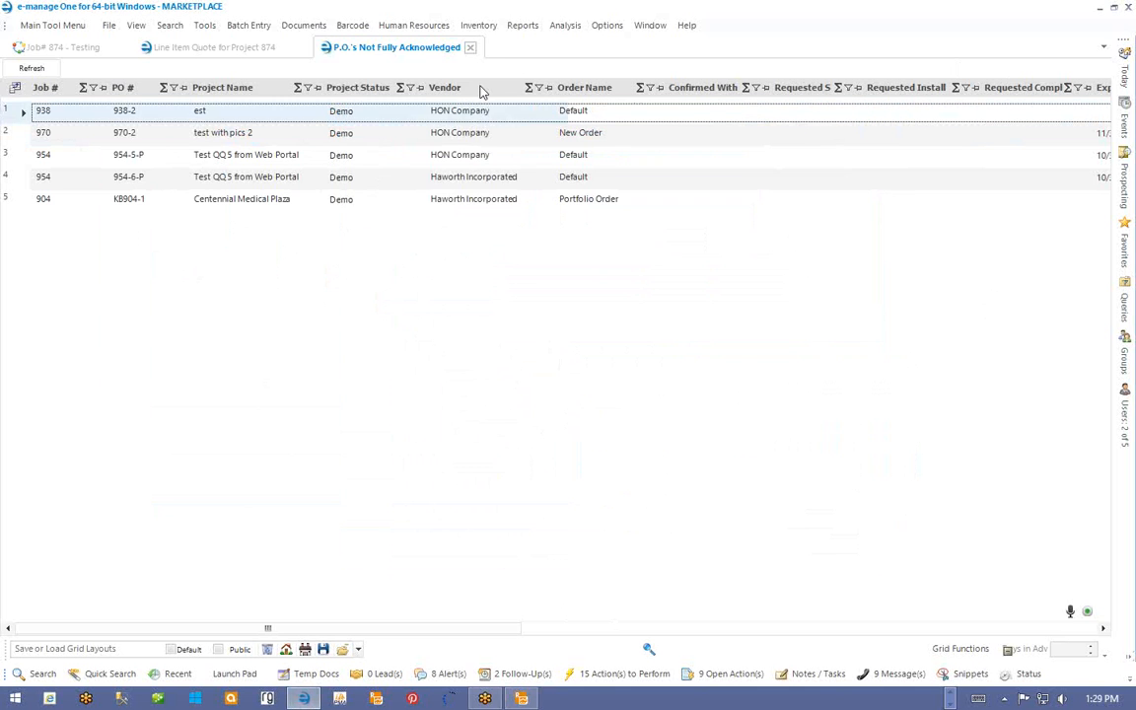
- Open Run a Custom Report, expand the Test and Today Items categories, and widen the tree
{"action": "left_click", "coordinate": [521, 28]}
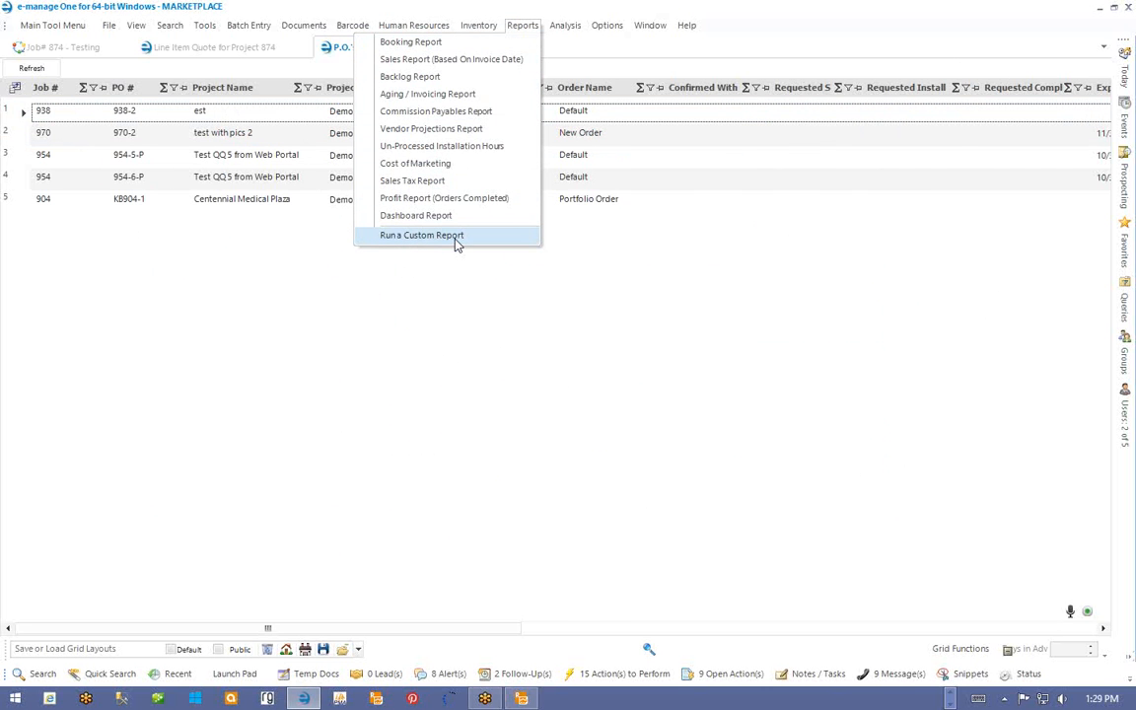
{"action": "left_click", "coordinate": [459, 240]}
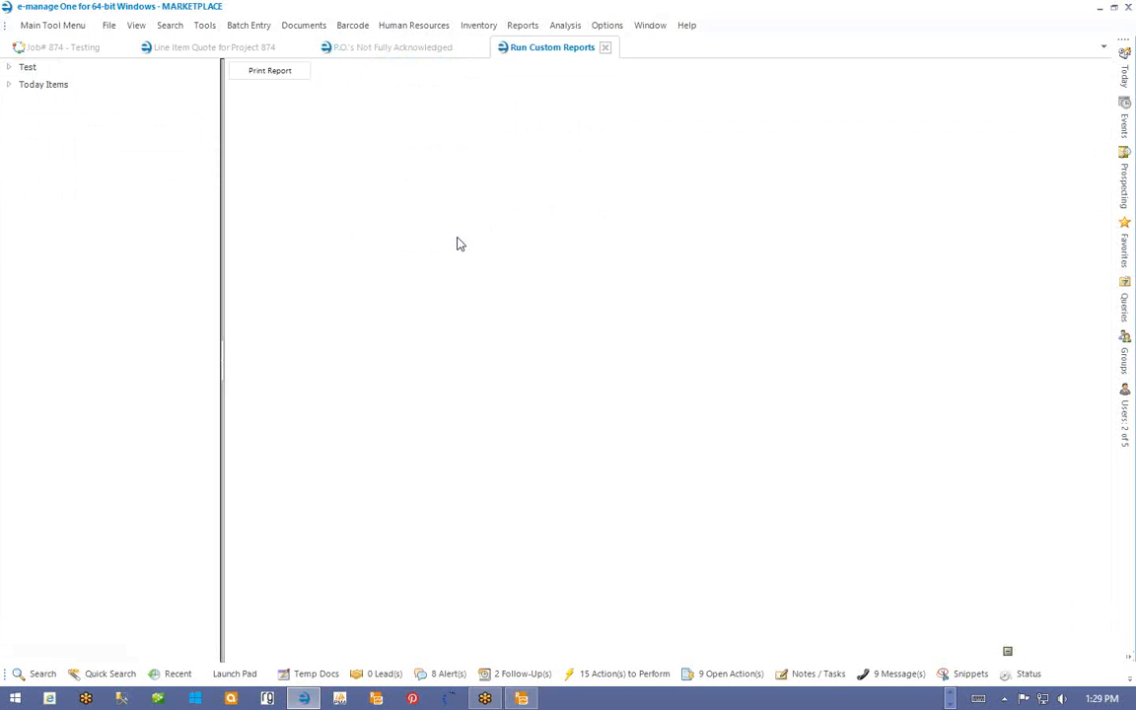
{"action": "left_click", "coordinate": [8, 67]}
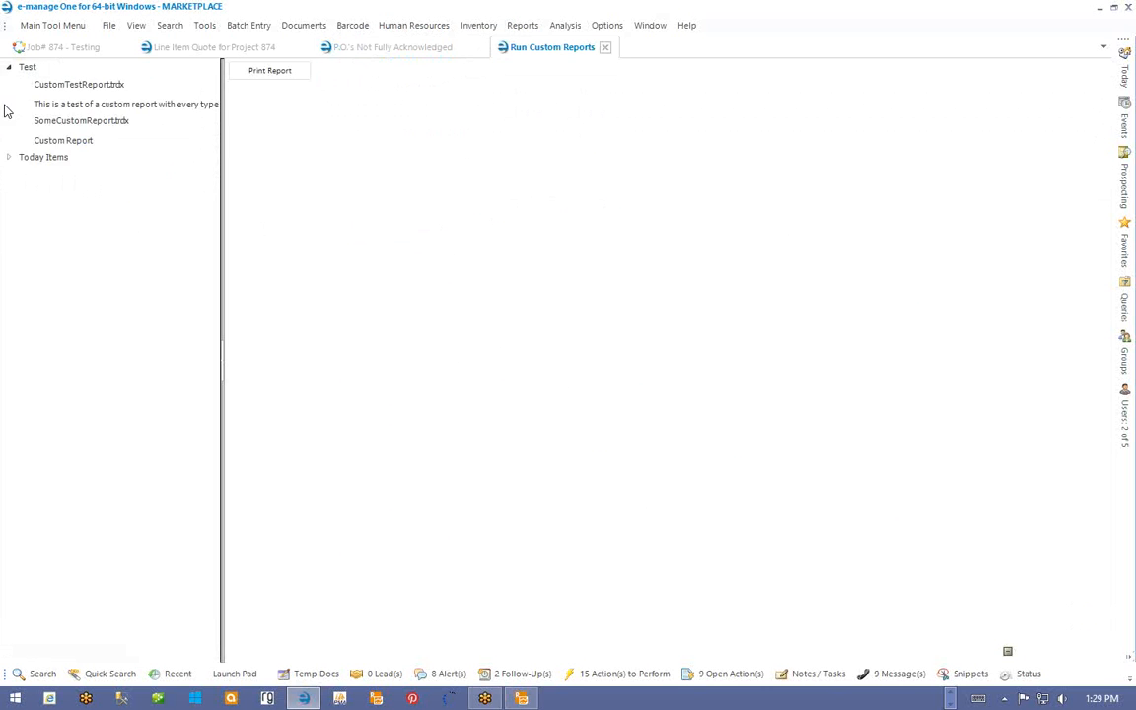
{"action": "left_click", "coordinate": [9, 157]}
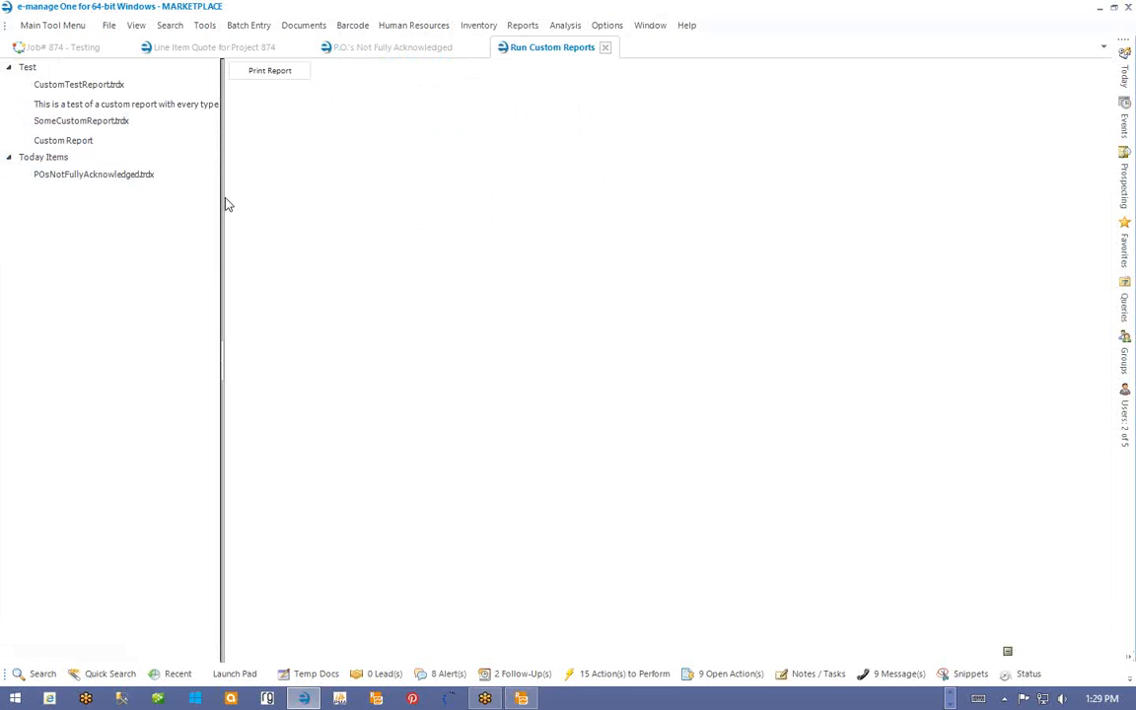
{"action": "left_click_drag", "start_coordinate": [223, 195], "coordinate": [339, 196]}
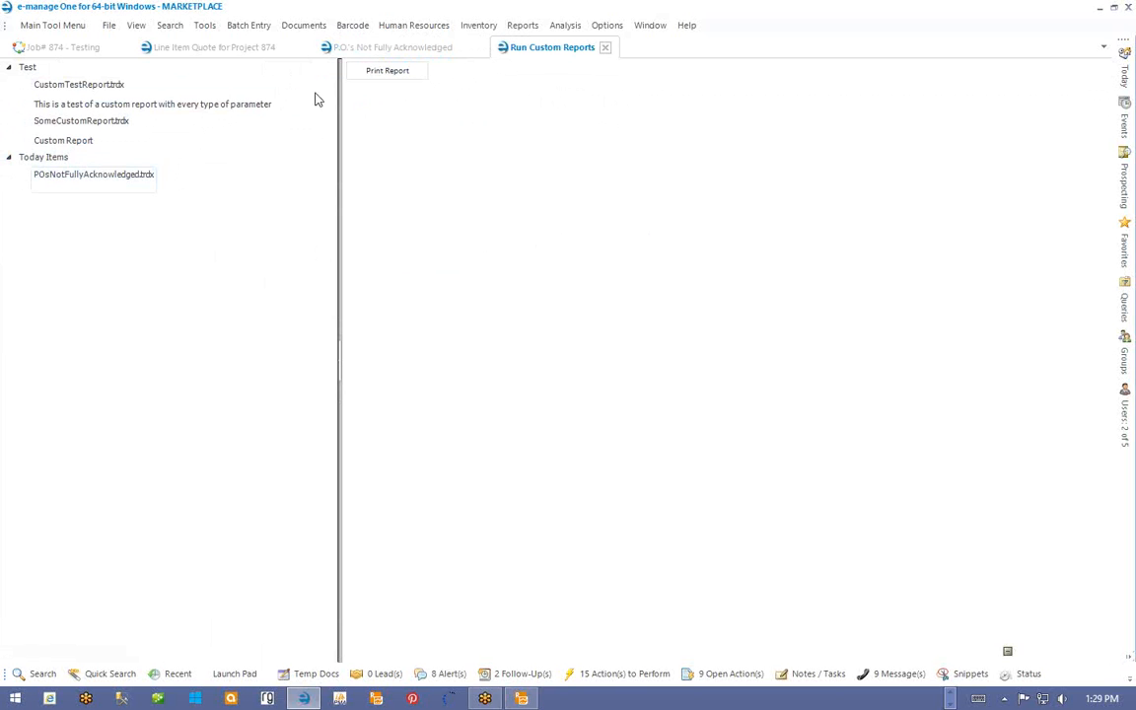
- Inspect the date, boolean, number and text parameters of SomeCustomReport.trdx and CustomTestReport.trdx
{"action": "left_click", "coordinate": [58, 137]}
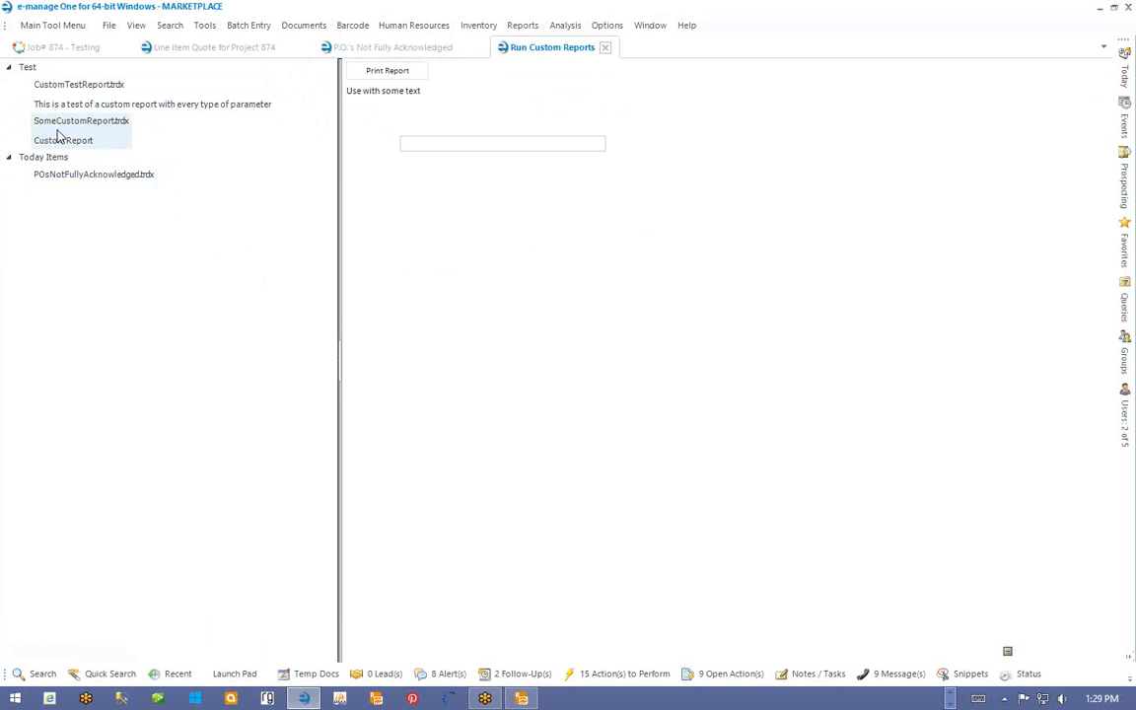
{"action": "left_click", "coordinate": [130, 100]}
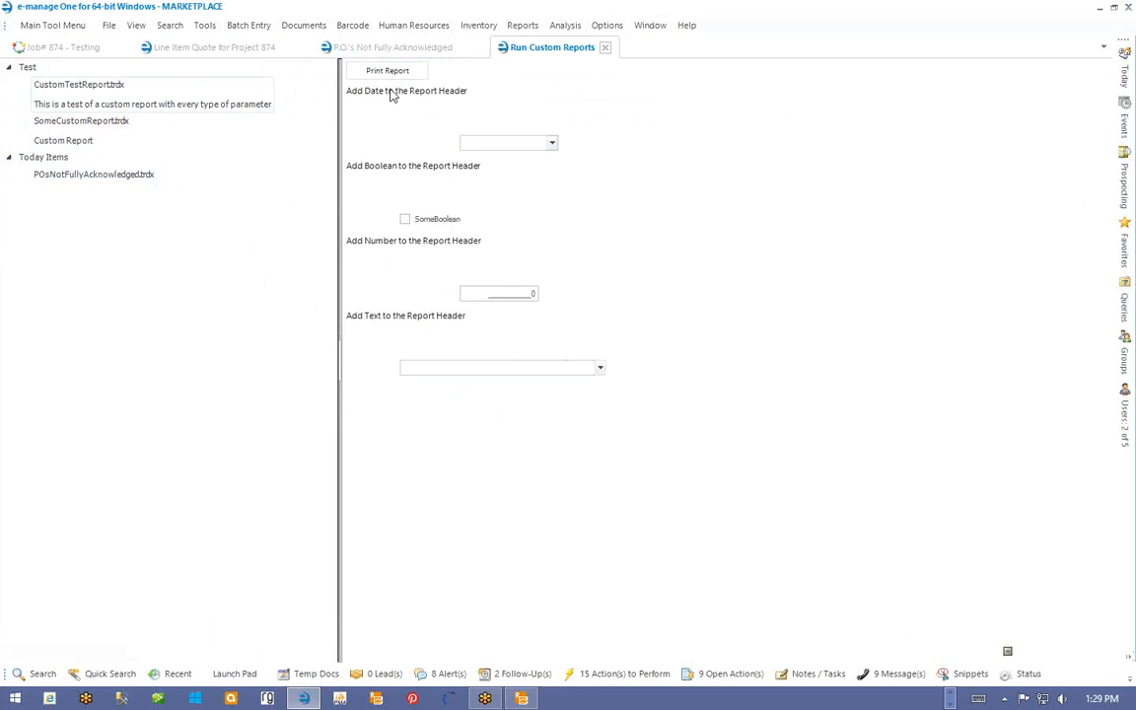
{"action": "left_click", "coordinate": [554, 144]}
{"action": "left_click", "coordinate": [552, 144]}
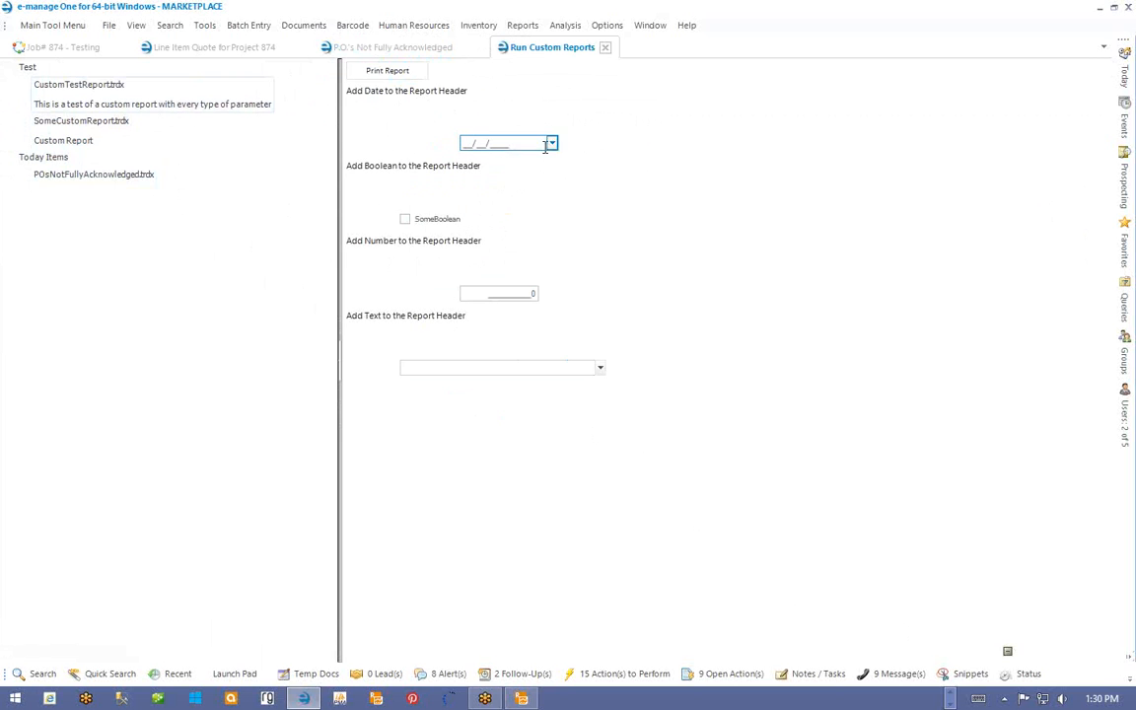
{"action": "left_click", "coordinate": [403, 223]}
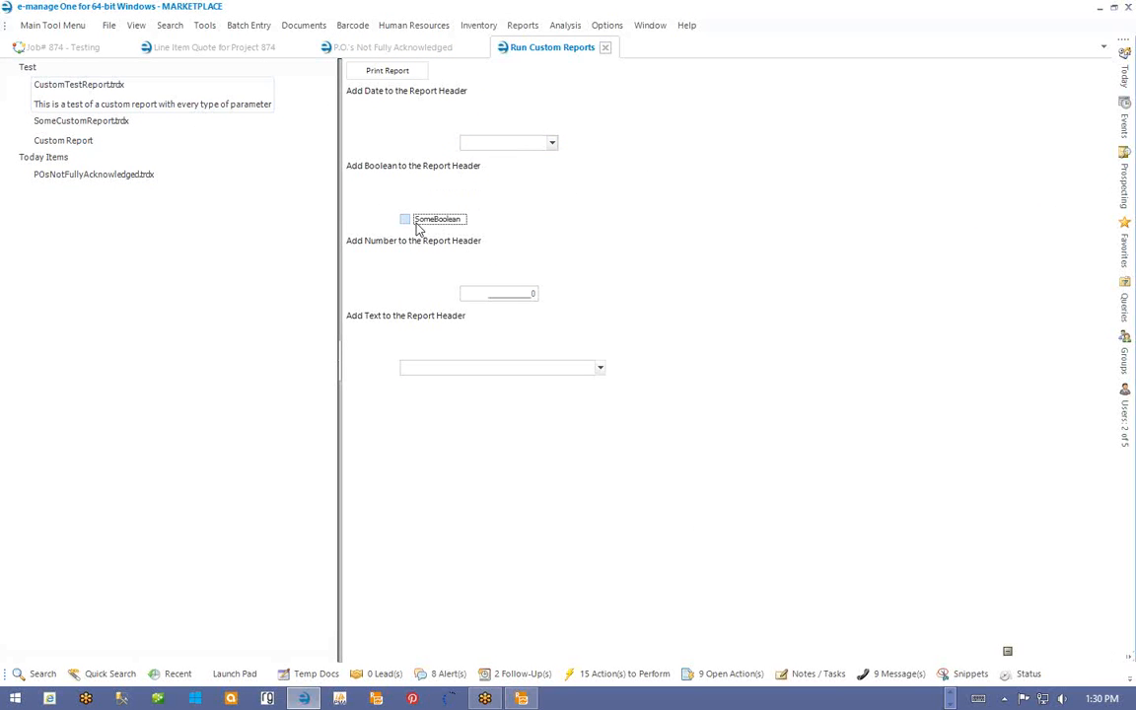
{"action": "left_click_drag", "start_coordinate": [495, 294], "coordinate": [573, 295]}
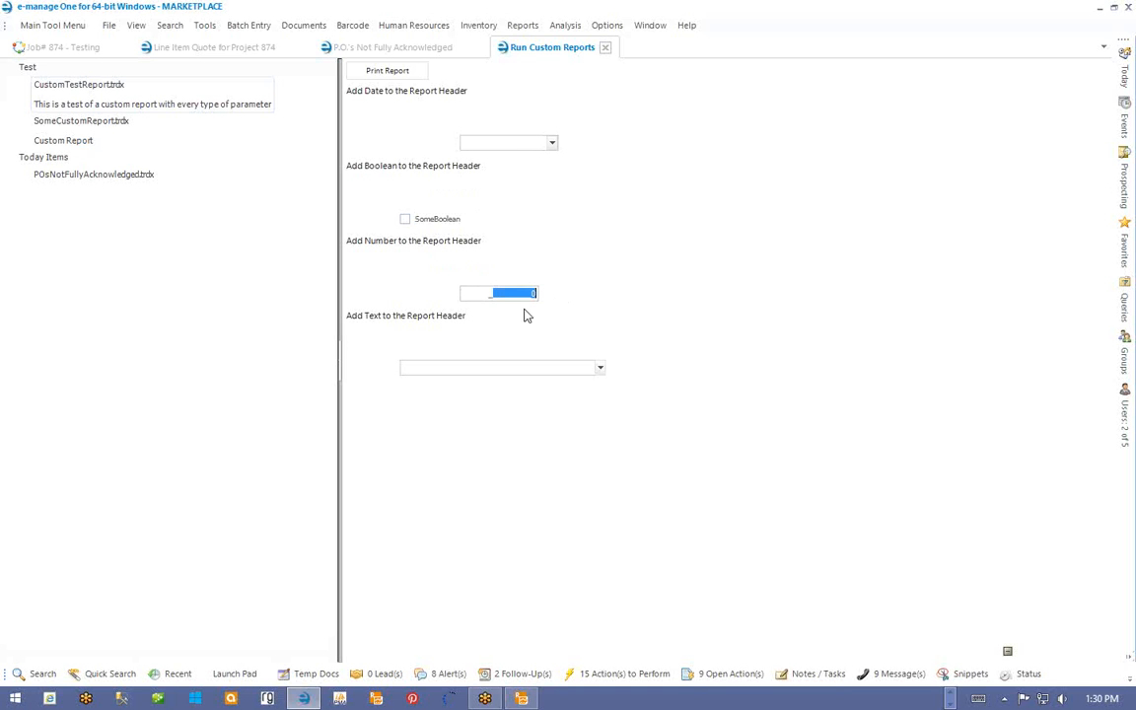
{"action": "left_click", "coordinate": [498, 368]}
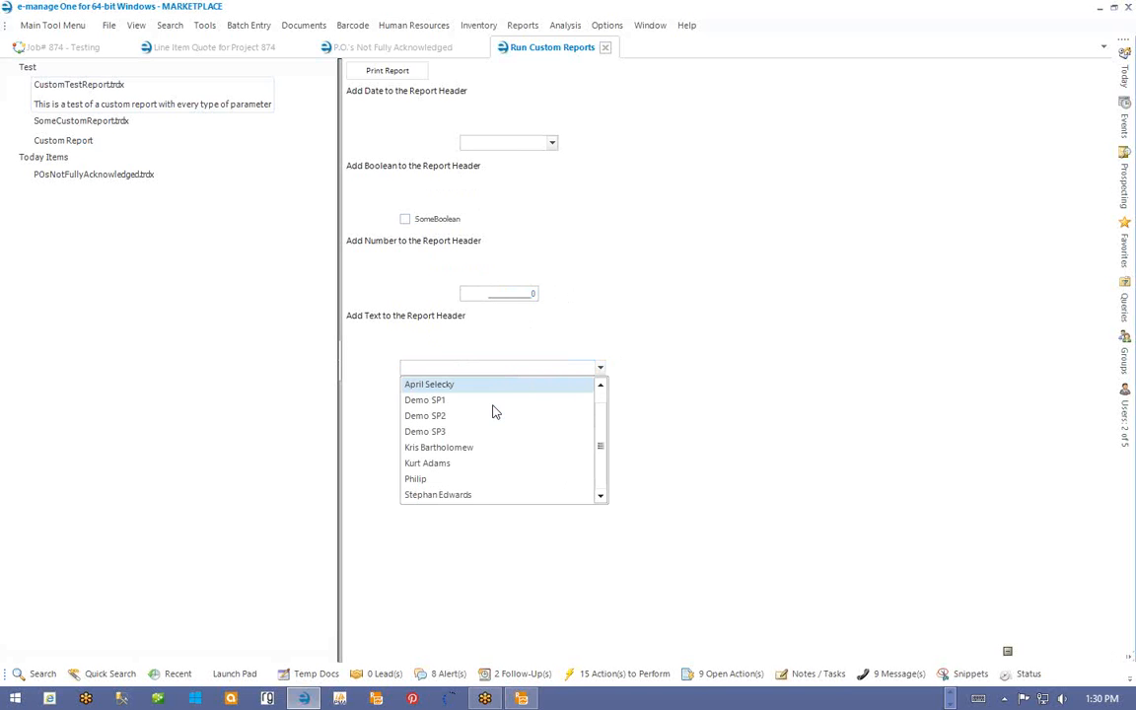
{"action": "scroll", "coordinate": [443, 425], "scroll_direction": "down", "scroll_amount": 1}
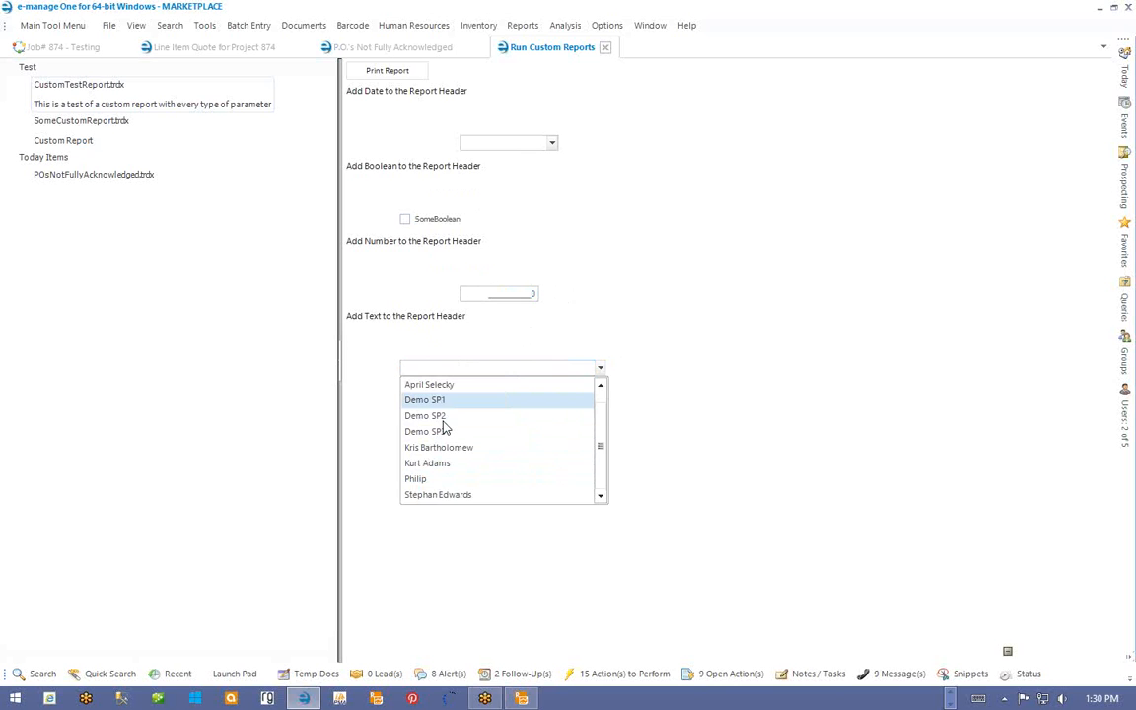
{"action": "scroll", "coordinate": [443, 425], "scroll_direction": "up", "scroll_amount": 1}
{"action": "scroll", "coordinate": [443, 425], "scroll_direction": "down", "scroll_amount": 1}
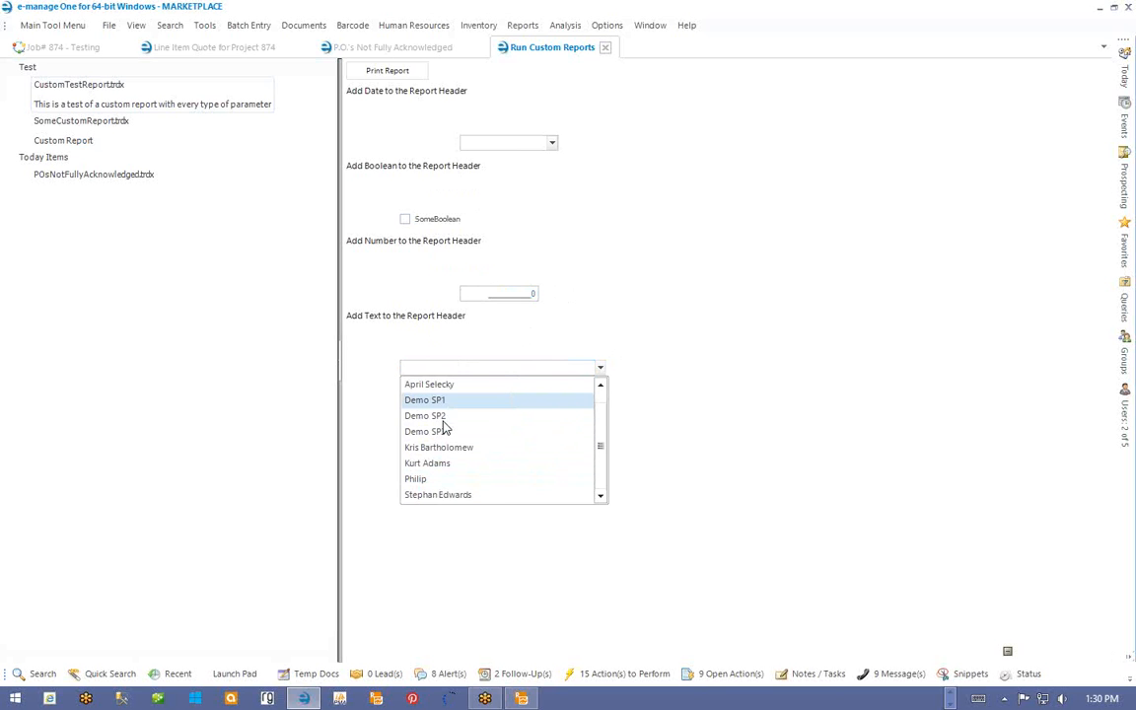
{"action": "left_click", "coordinate": [439, 372]}
- Print POsNotFullyAcknowledged.trdx and preview its five POs under HON Company and Haworth Incorporated
{"action": "left_click", "coordinate": [138, 175]}
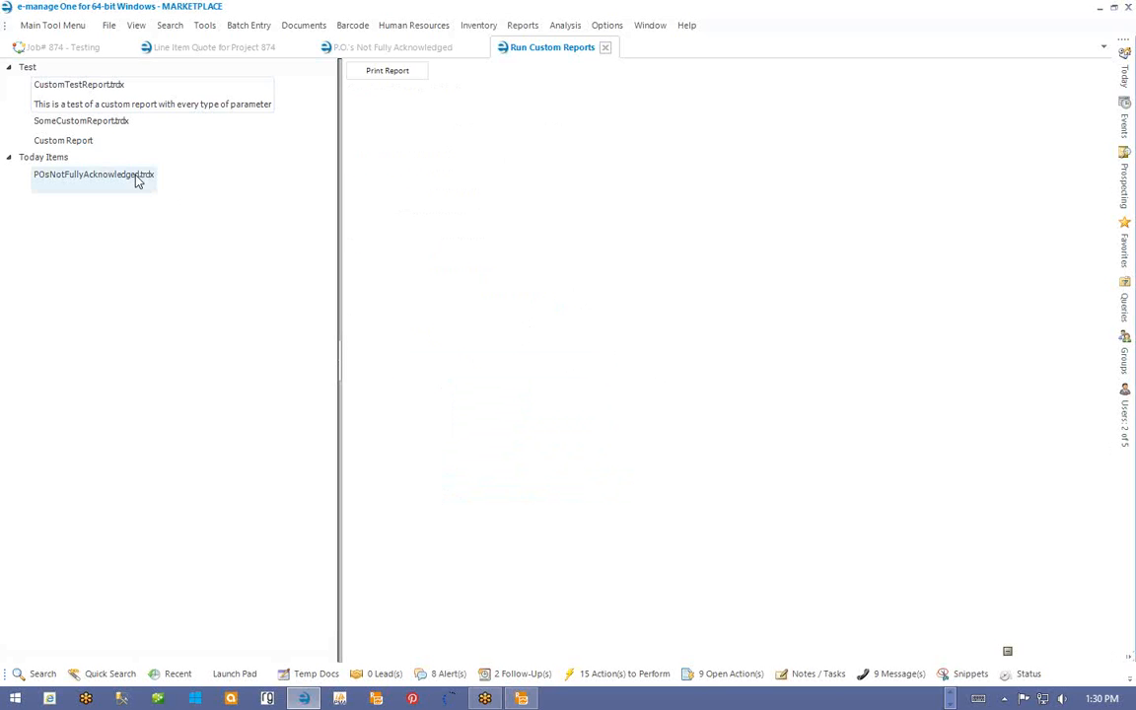
{"action": "left_click", "coordinate": [391, 73]}
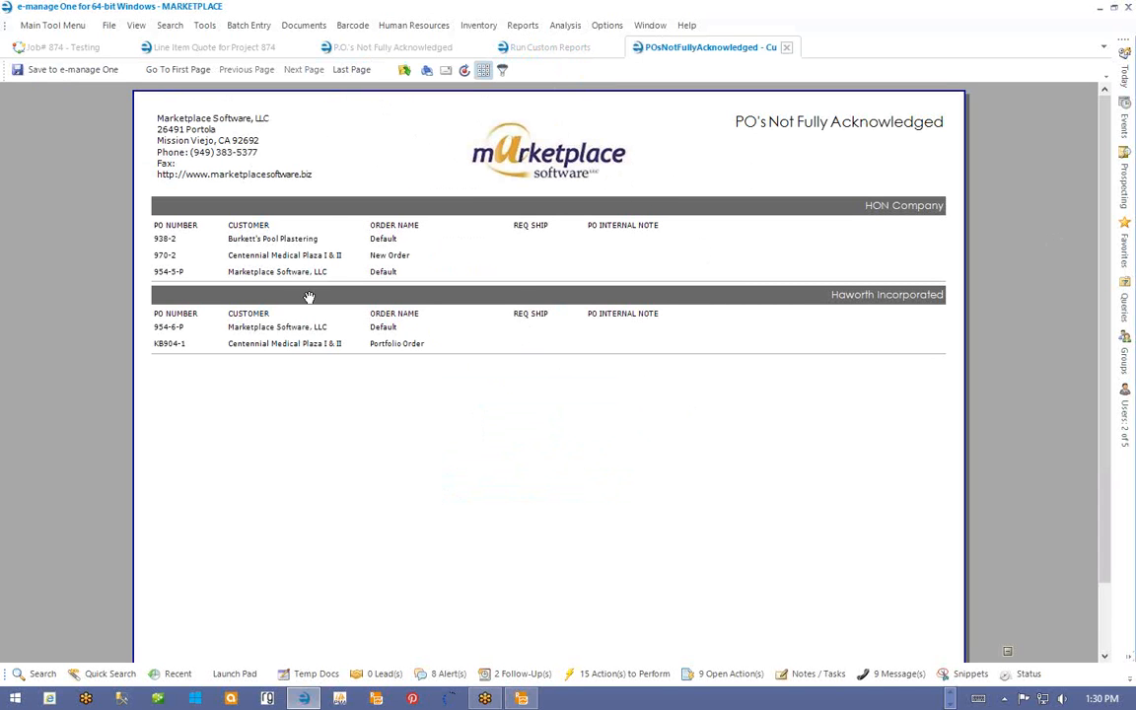
{"action": "scroll", "coordinate": [408, 246], "scroll_direction": "down", "scroll_amount": 2}
{"action": "scroll", "coordinate": [409, 245], "scroll_direction": "up", "scroll_amount": 2}
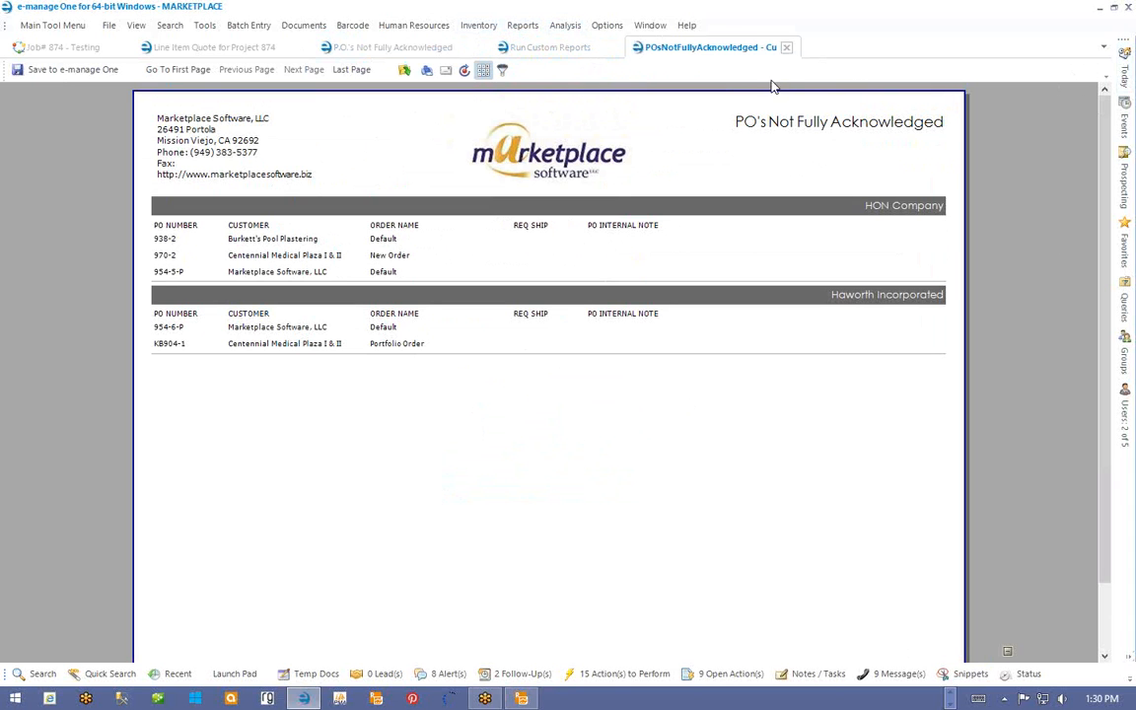
- Return to the P.O.'s Not Fully Acknowledged grid listing five purchase orders
{"action": "left_click", "coordinate": [360, 47]}
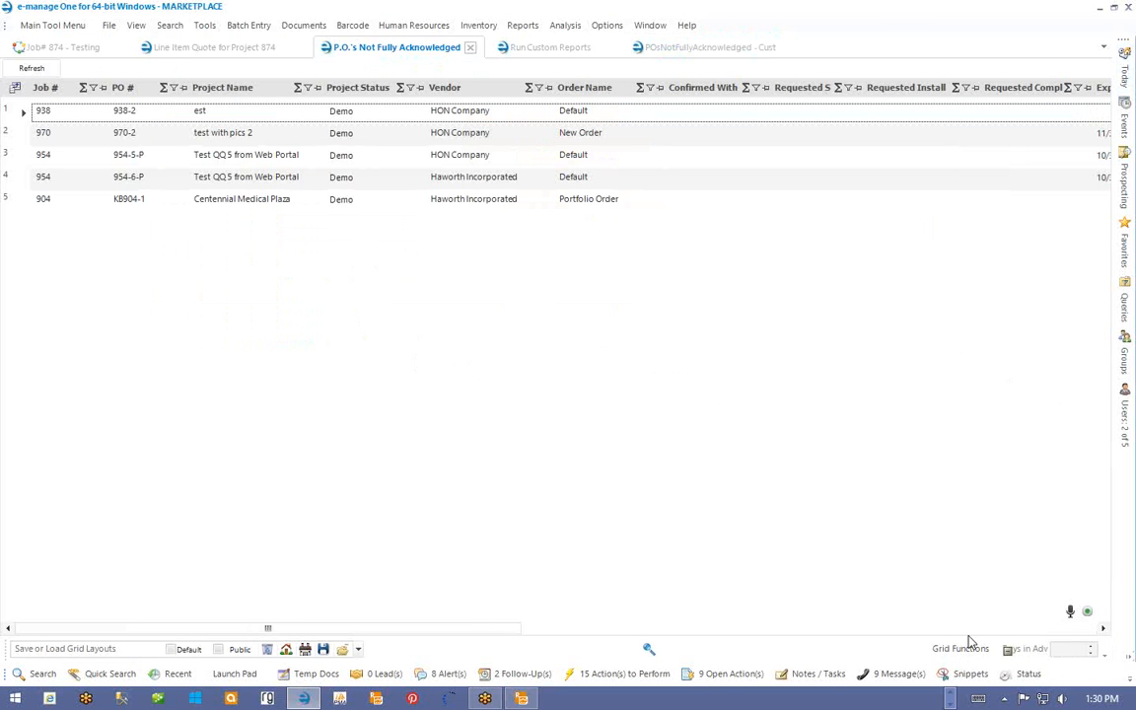
- View the PO grid's SQL, pick out UserID value 38, then show the Project Items reports
{"action": "left_click", "coordinate": [961, 648]}
{"action": "mouse_move", "coordinate": [876, 391]}
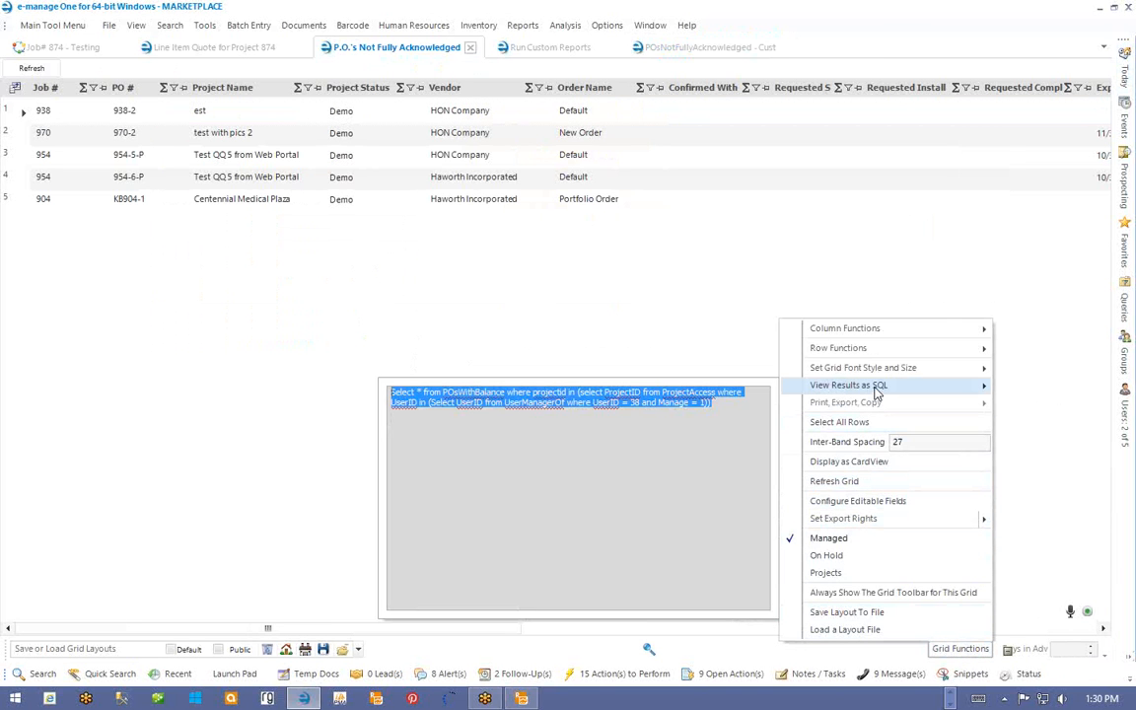
{"action": "double_click", "coordinate": [635, 404]}
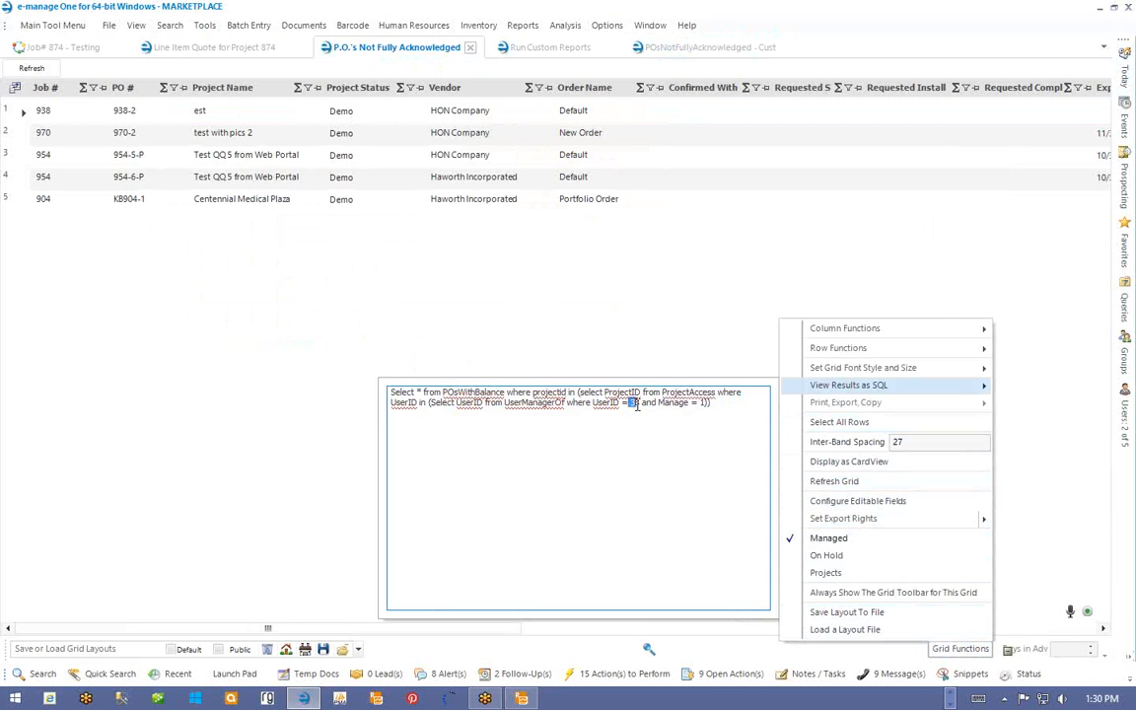
{"action": "left_click", "coordinate": [638, 404]}
{"action": "left_click", "coordinate": [670, 199]}
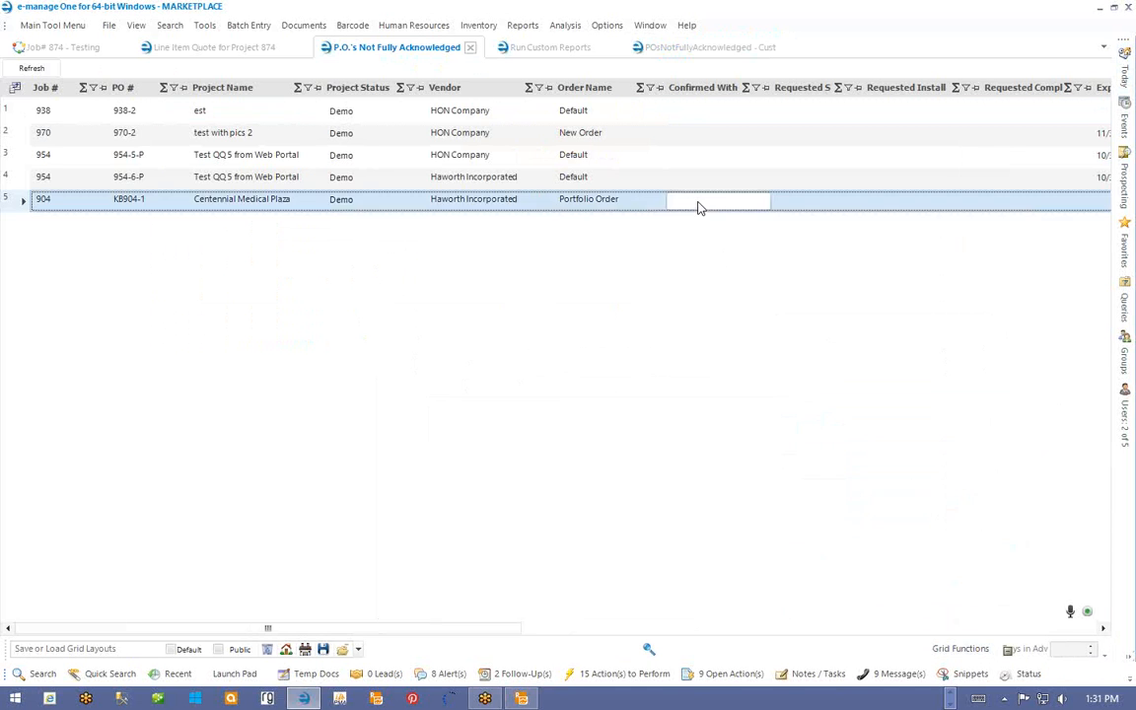
{"action": "left_click", "coordinate": [1123, 74]}
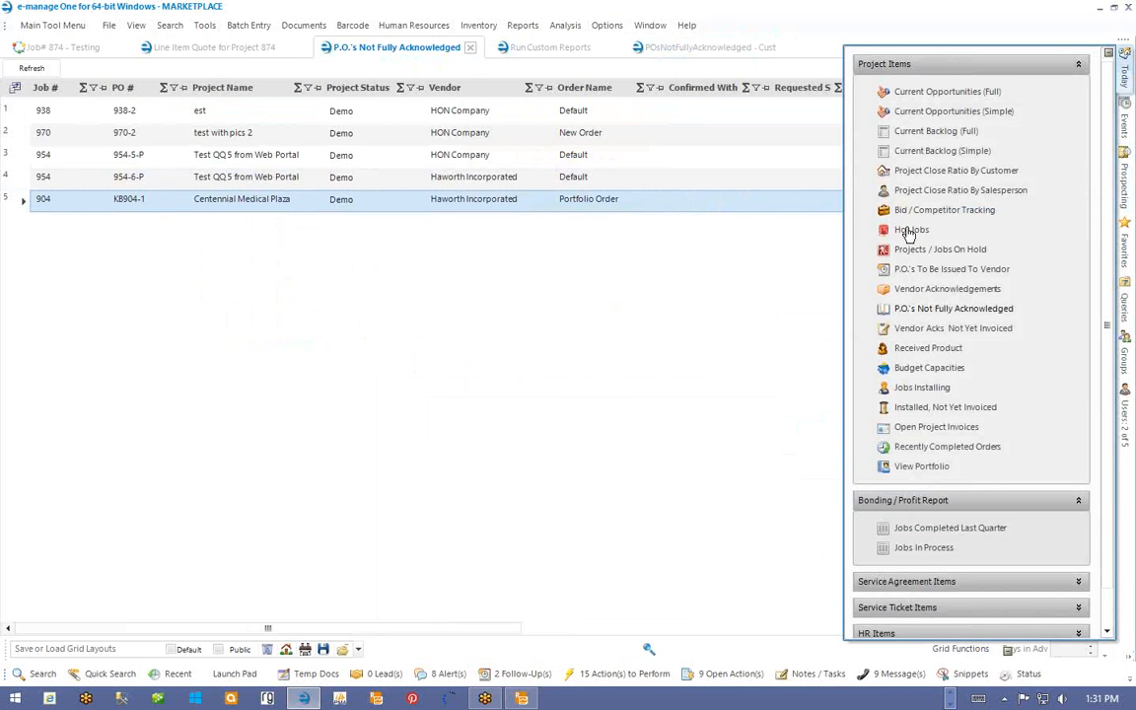
- Open the Current Opportunities (Simple) grid and view its SQL, selecting user id 38
{"action": "left_click", "coordinate": [906, 112]}
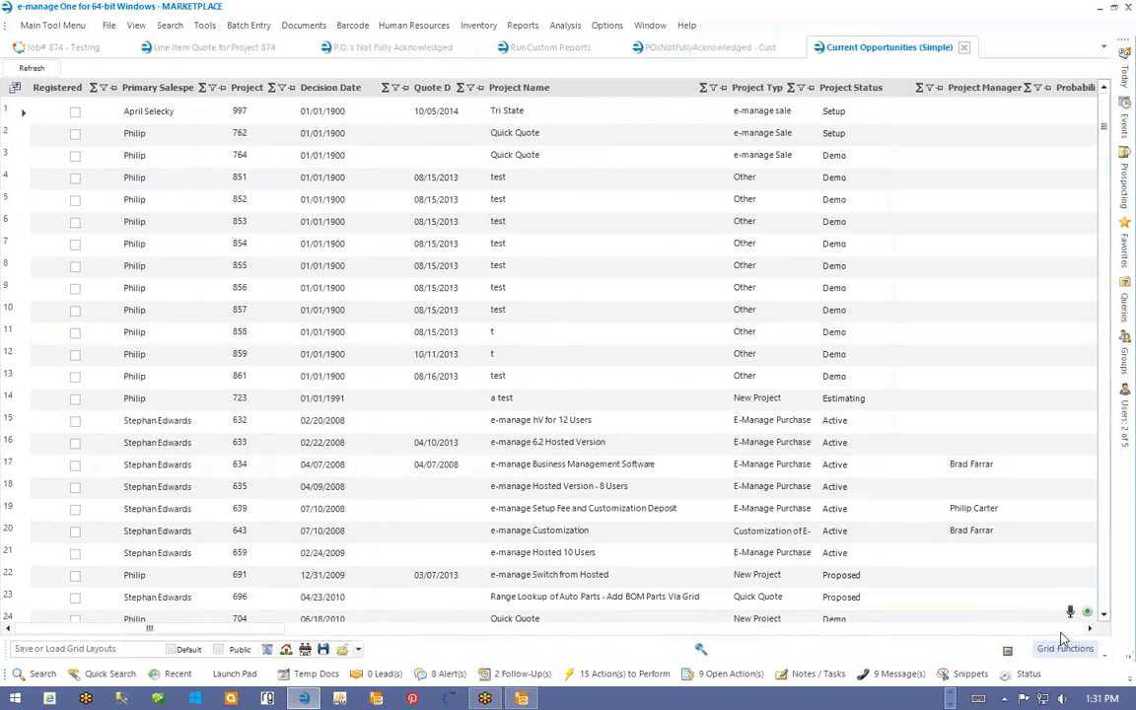
{"action": "left_click", "coordinate": [1079, 647]}
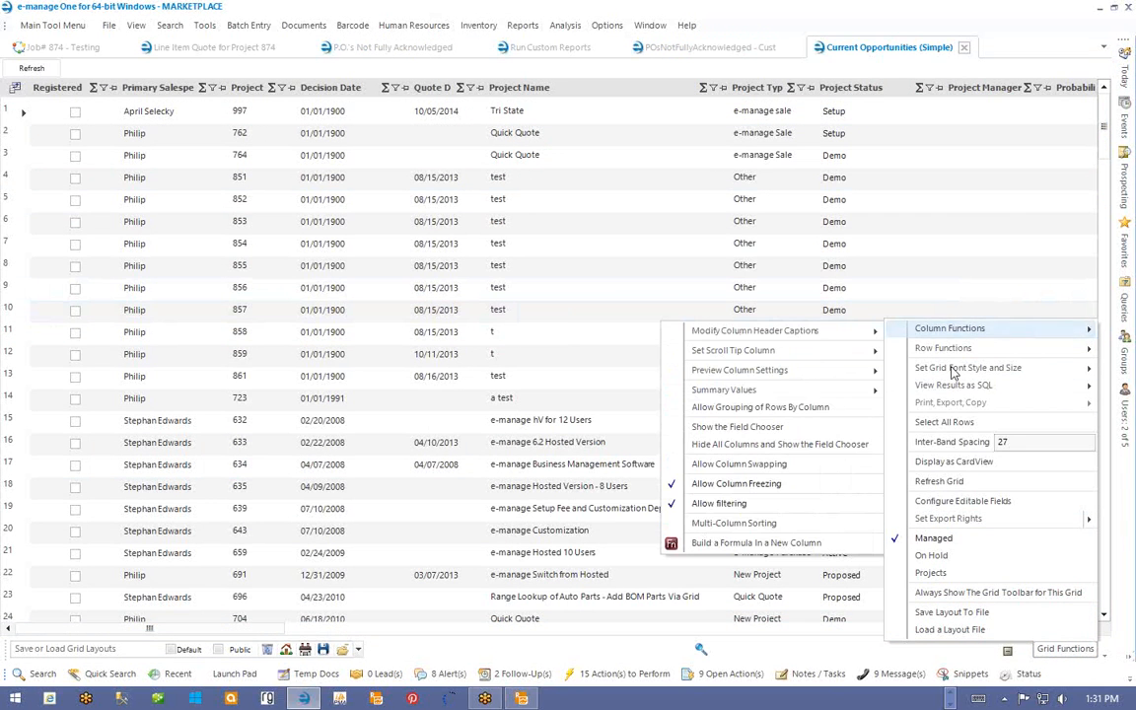
{"action": "mouse_move", "coordinate": [927, 391]}
{"action": "mouse_move", "coordinate": [917, 369]}
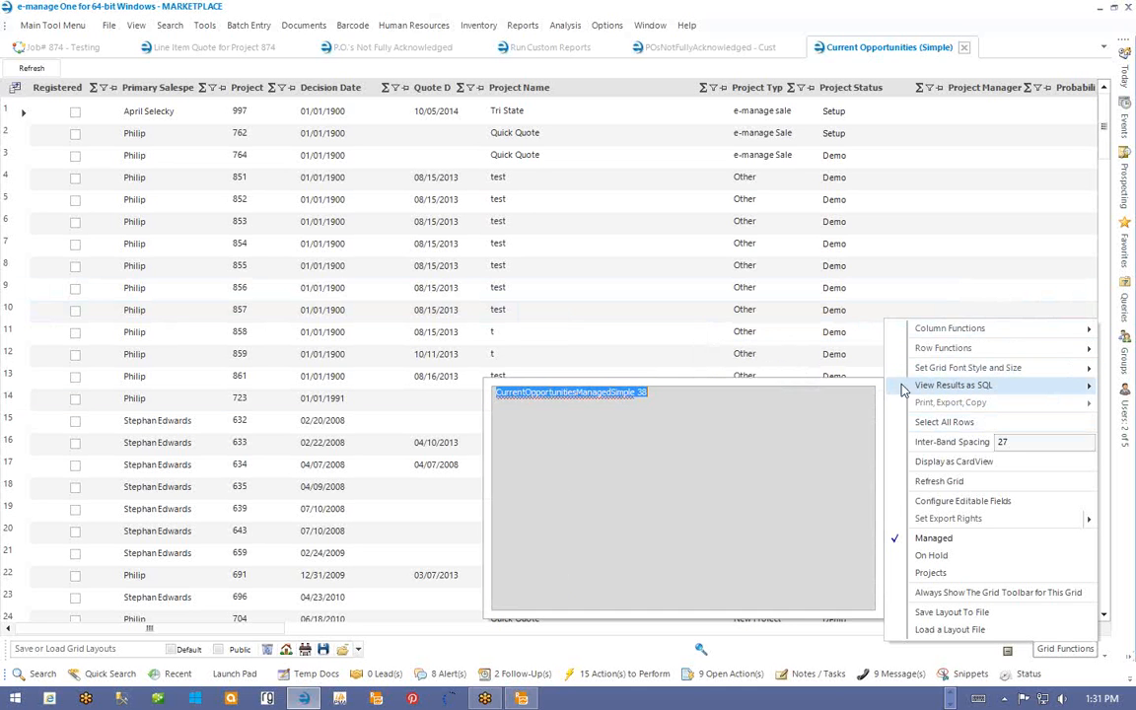
{"action": "left_click_drag", "start_coordinate": [636, 394], "coordinate": [651, 393]}
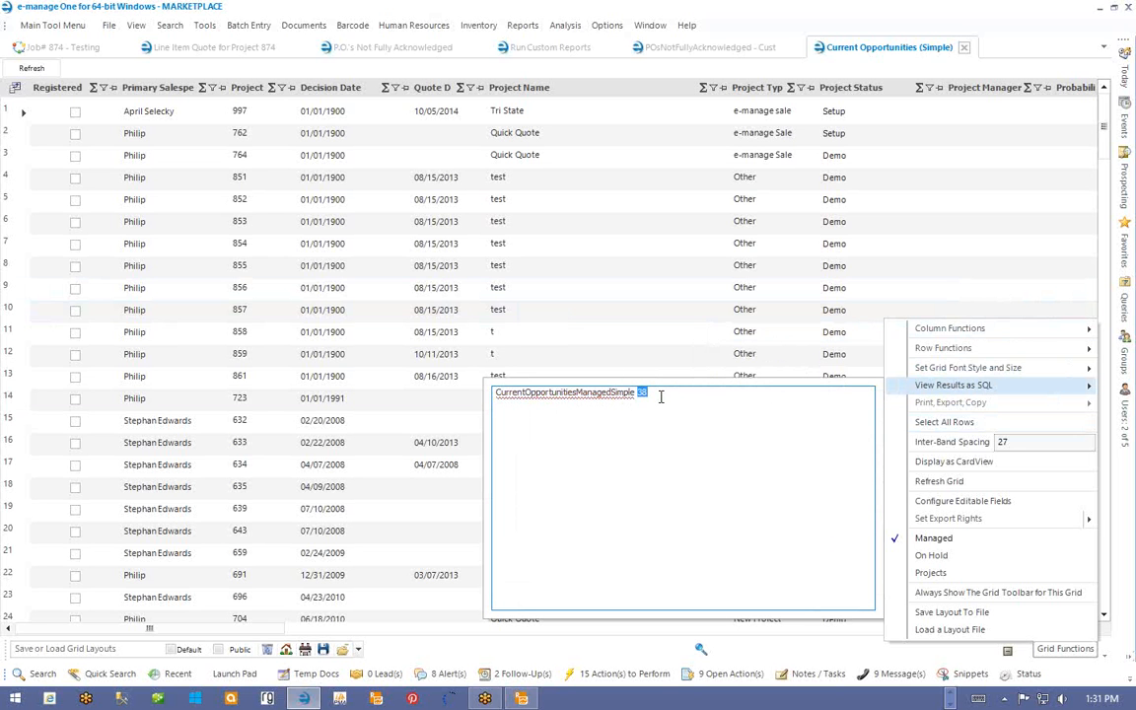
- Close the SQL preview and bring up the list of standard reports
{"action": "left_click", "coordinate": [757, 17]}
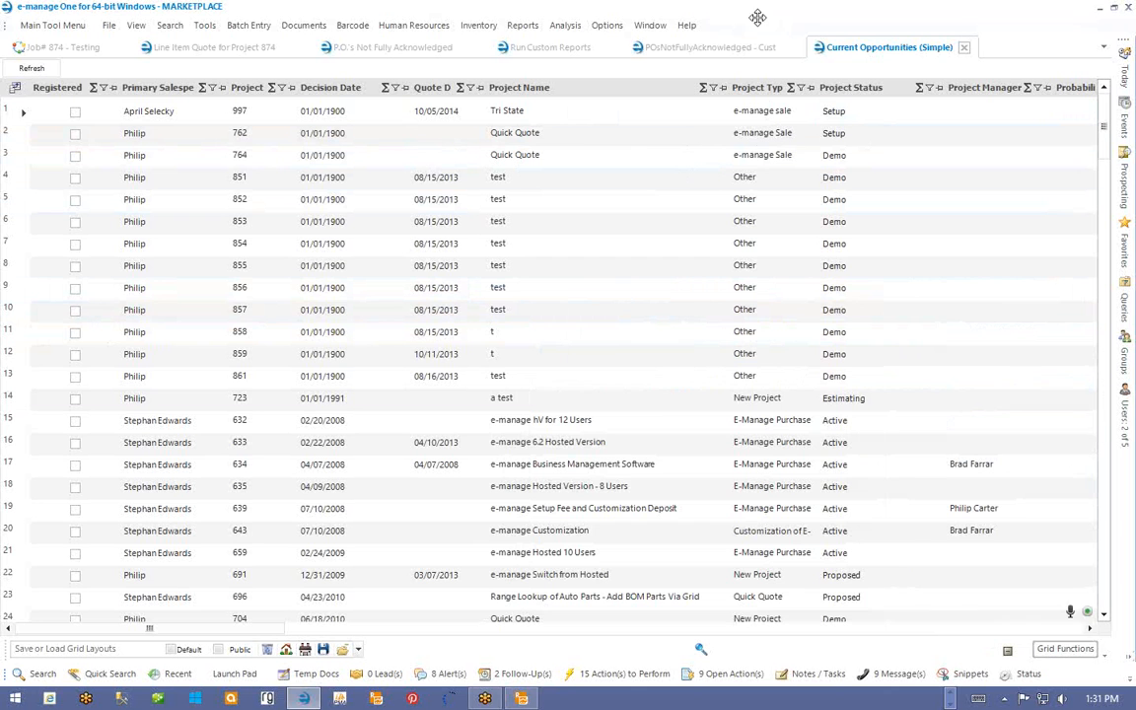
{"action": "mouse_move", "coordinate": [1135, 0]}
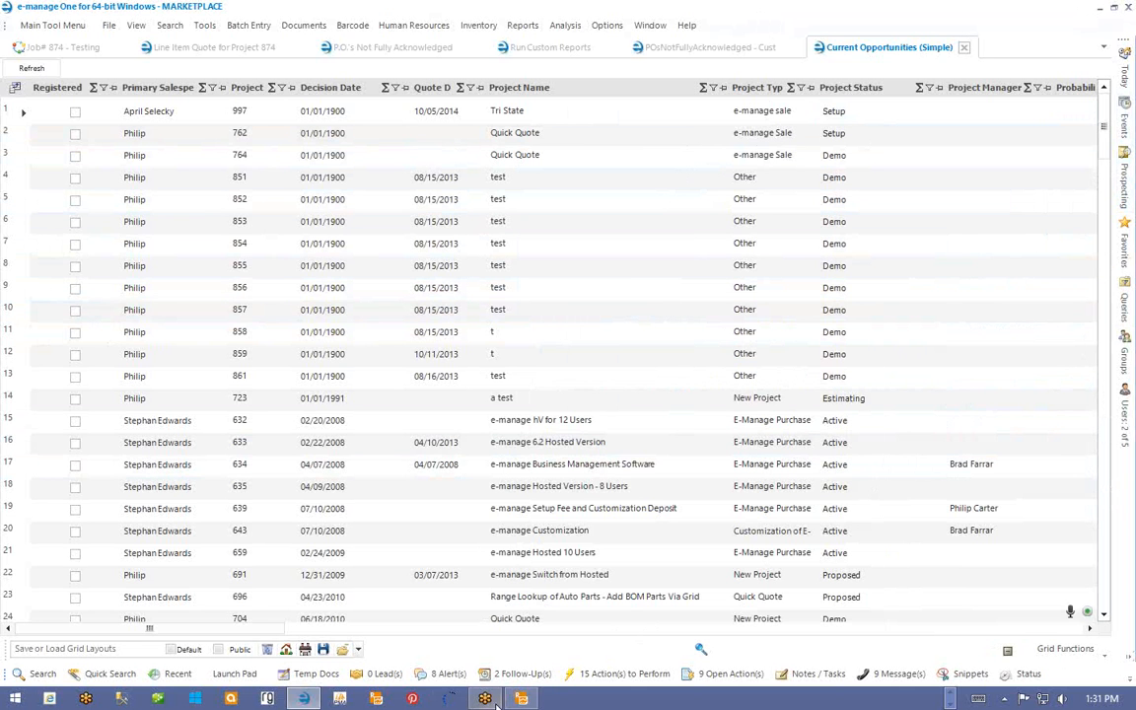
{"action": "left_click", "coordinate": [524, 25]}
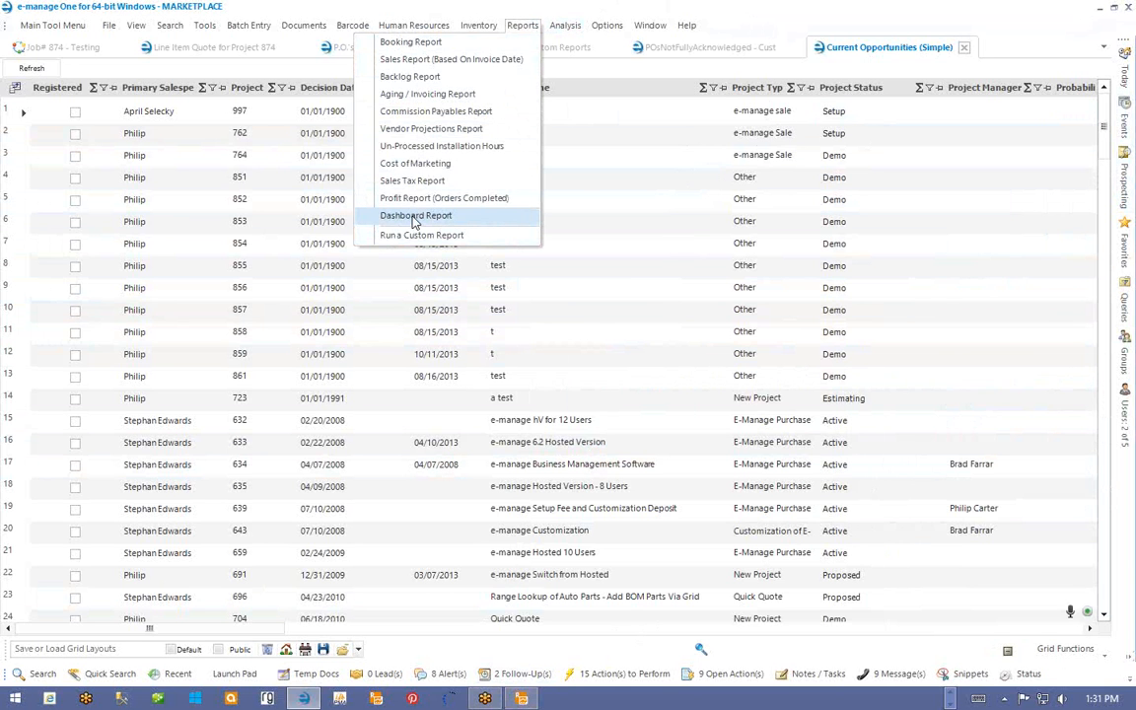
- Run the Dashboard Report, scroll through its three pages of charts, and close it
{"action": "left_click", "coordinate": [414, 221]}
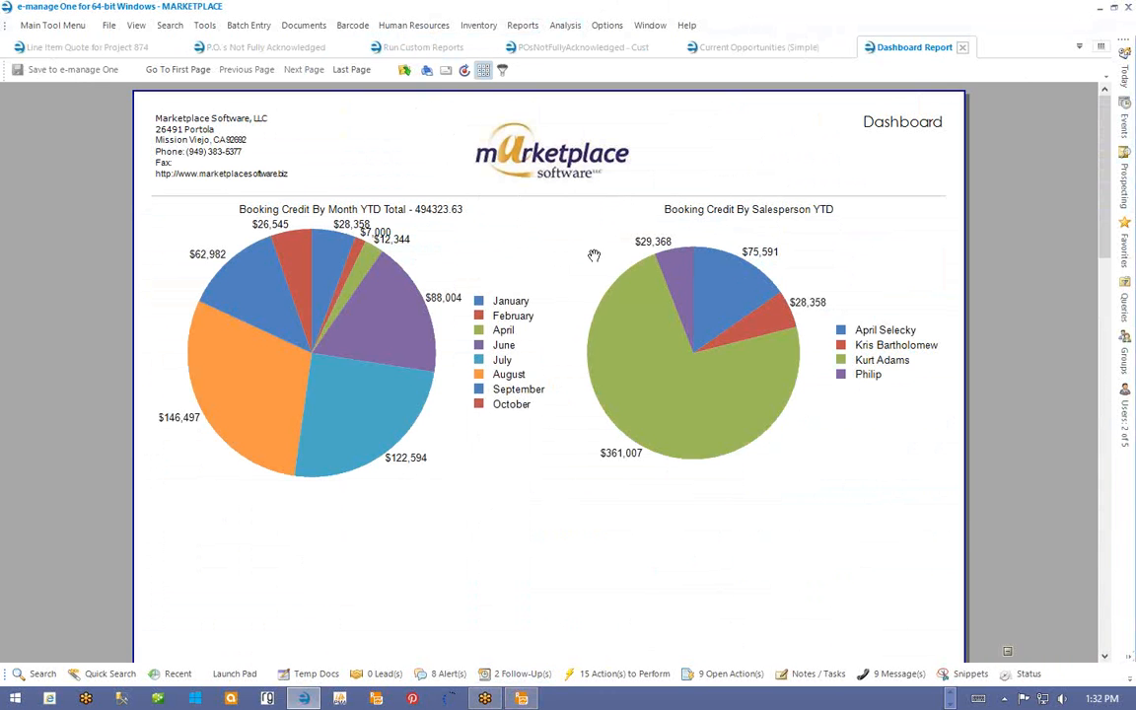
{"action": "scroll", "coordinate": [710, 238], "scroll_direction": "down", "scroll_amount": 1}
{"action": "scroll", "coordinate": [709, 239], "scroll_direction": "down", "scroll_amount": 10}
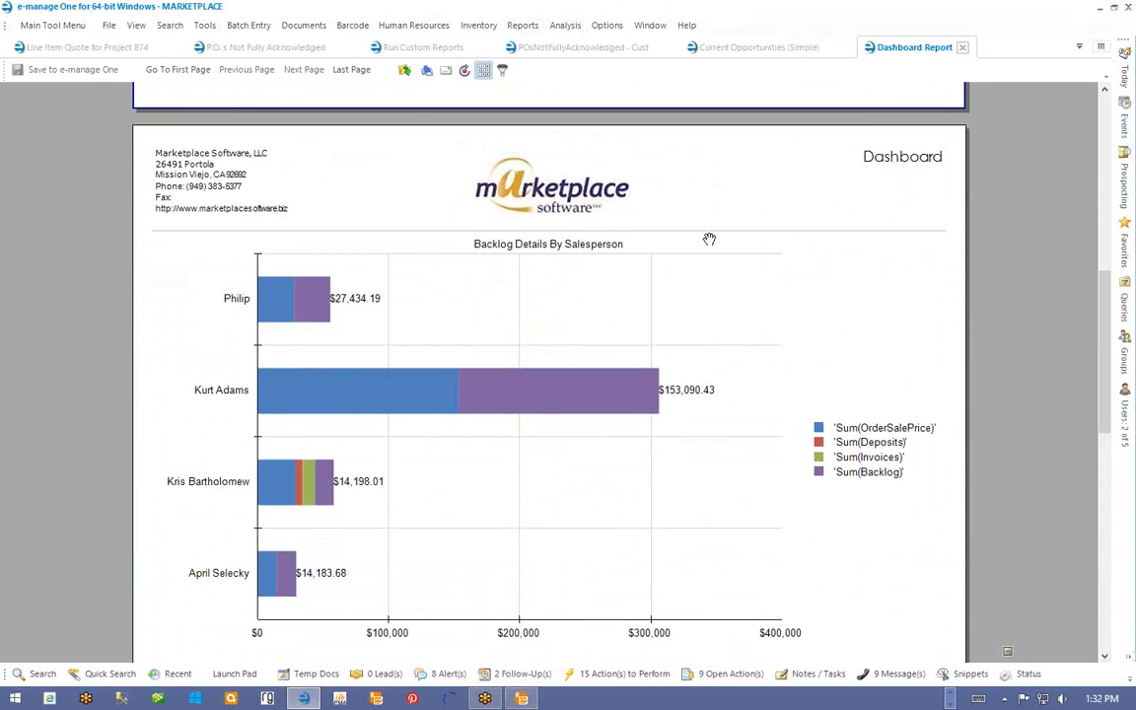
{"action": "scroll", "coordinate": [709, 239], "scroll_direction": "down", "scroll_amount": 5}
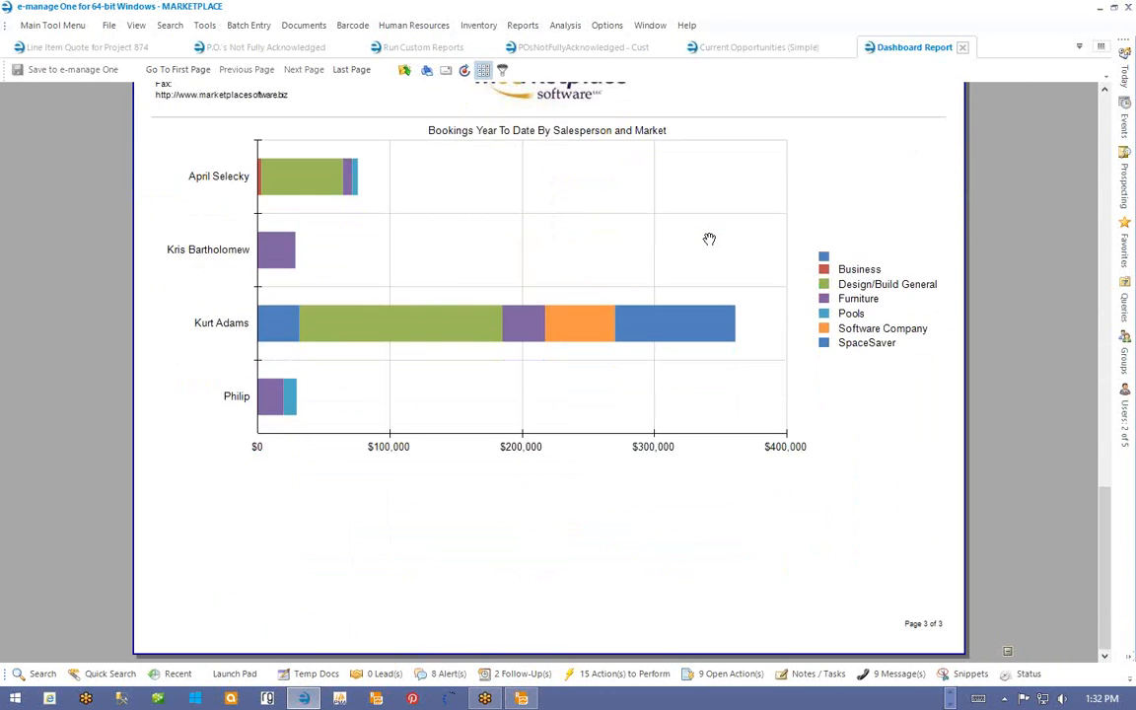
{"action": "scroll", "coordinate": [709, 239], "scroll_direction": "up", "scroll_amount": 15}
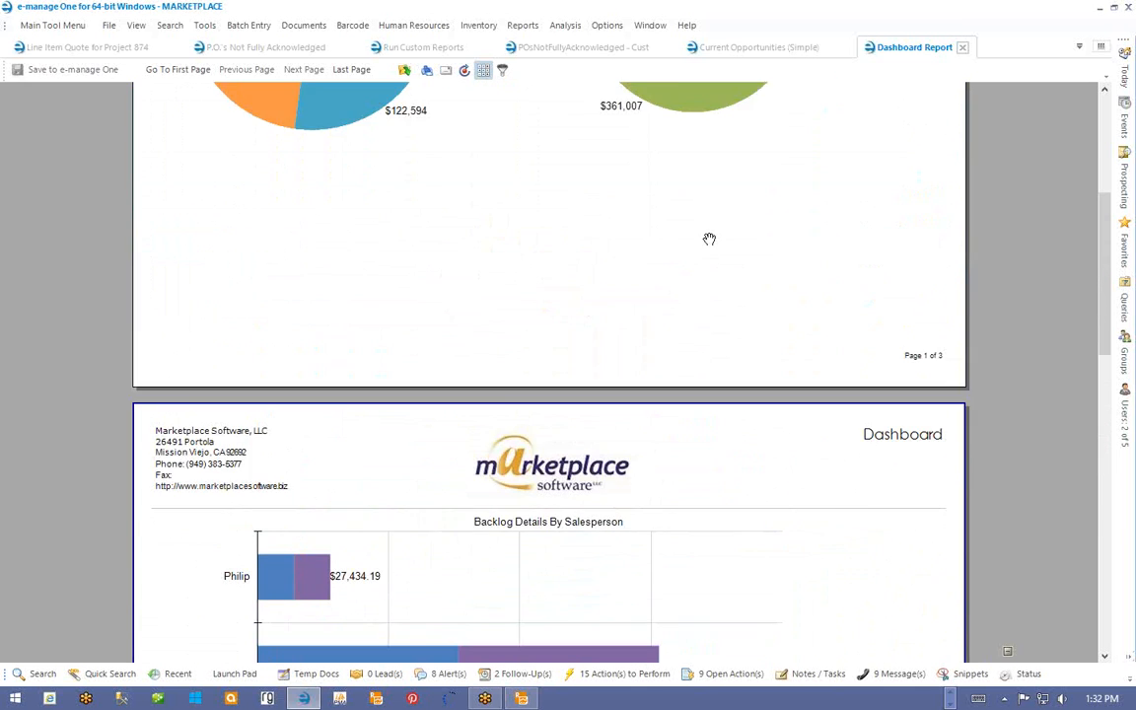
{"action": "scroll", "coordinate": [709, 239], "scroll_direction": "up", "scroll_amount": 4}
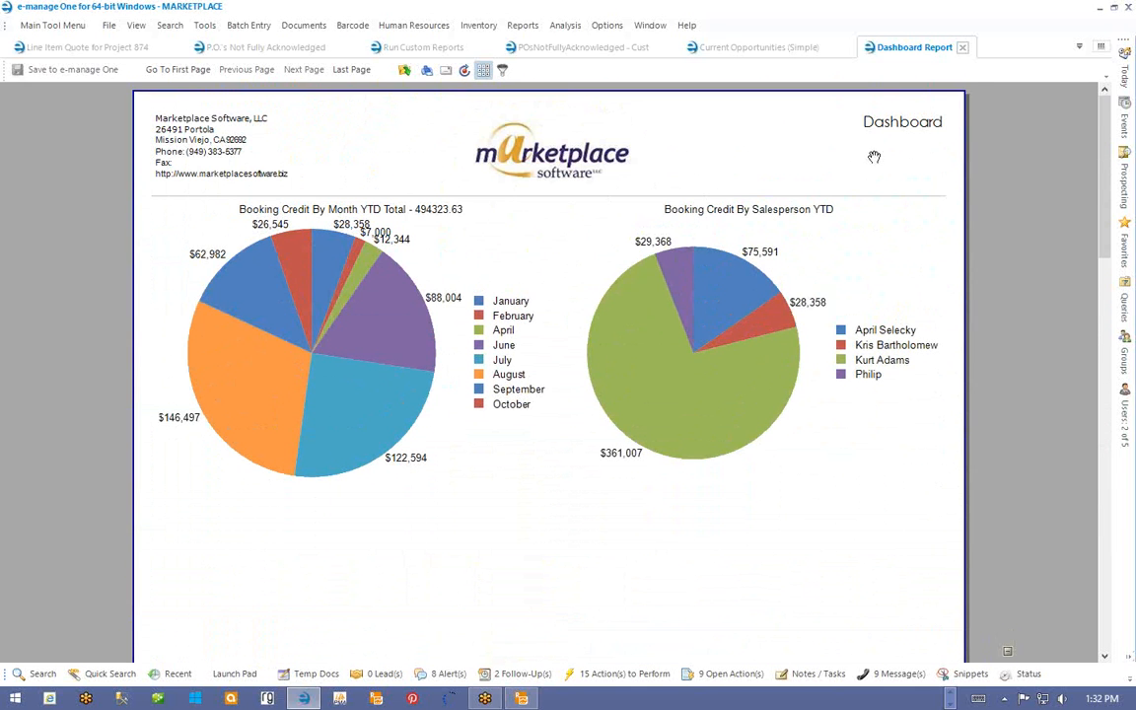
{"action": "left_click", "coordinate": [963, 47]}
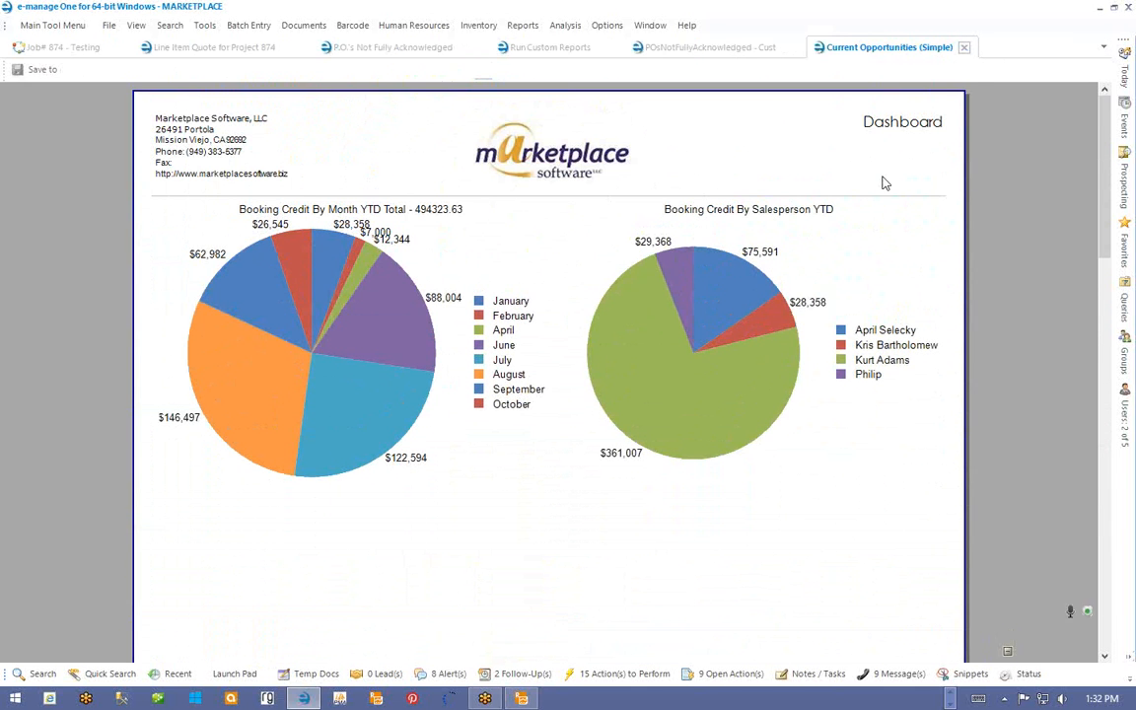
- Switch to Telerik Report Designer and open Dashboard.trdx through File > Open
{"action": "left_click", "coordinate": [522, 698]}
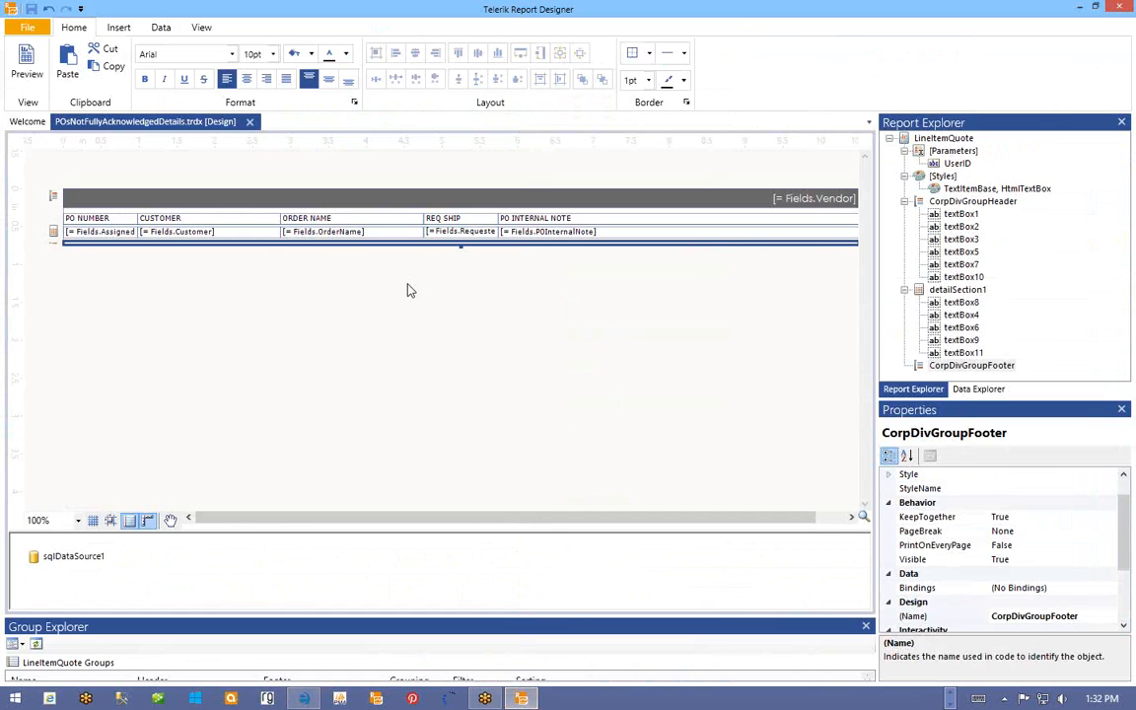
{"action": "left_click", "coordinate": [29, 30]}
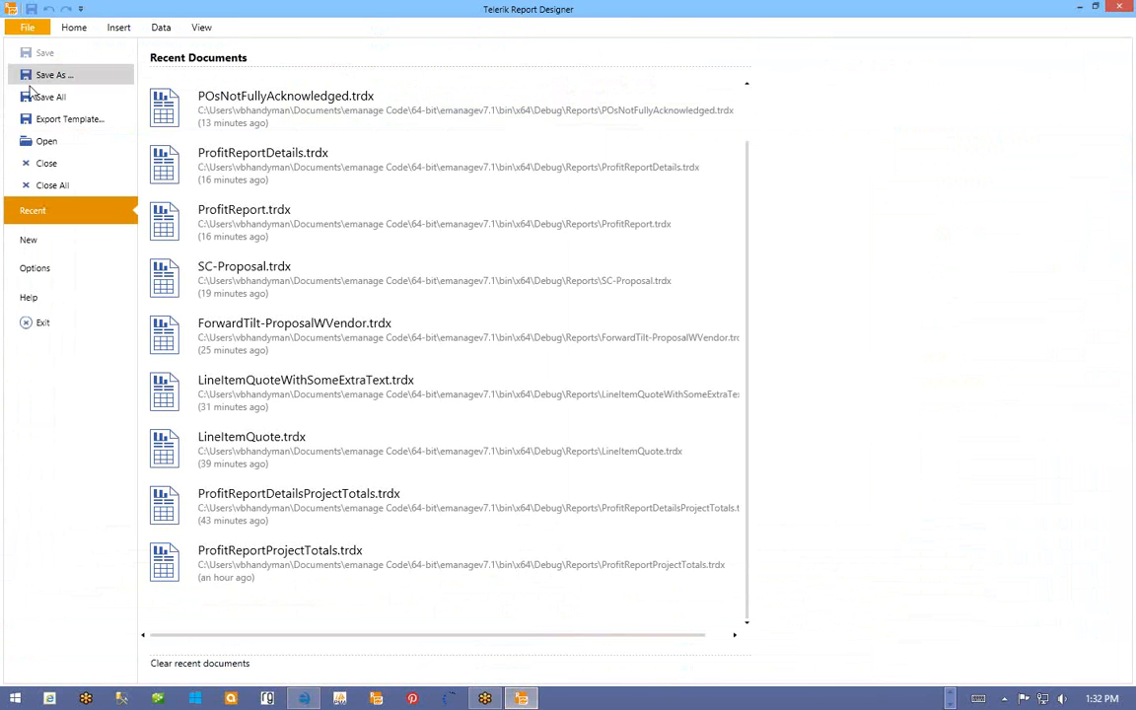
{"action": "left_click", "coordinate": [32, 139]}
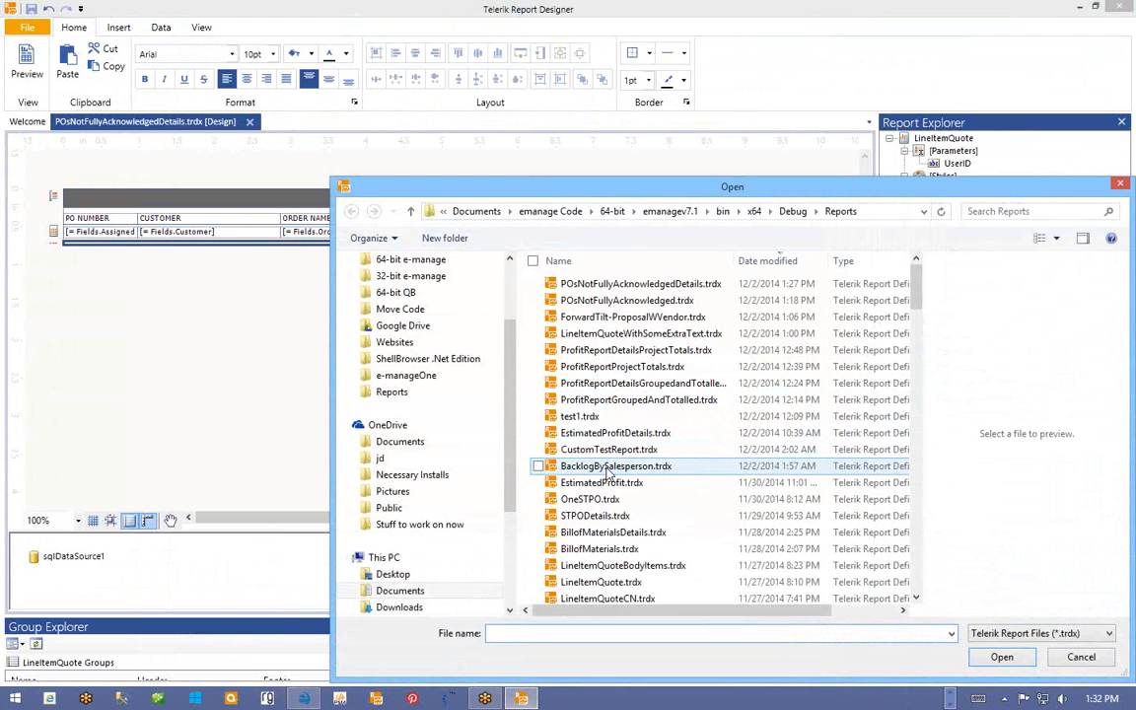
{"action": "left_click", "coordinate": [605, 400]}
{"action": "scroll", "coordinate": [607, 404], "scroll_direction": "down", "scroll_amount": 2}
{"action": "scroll", "coordinate": [606, 410], "scroll_direction": "down", "scroll_amount": 4}
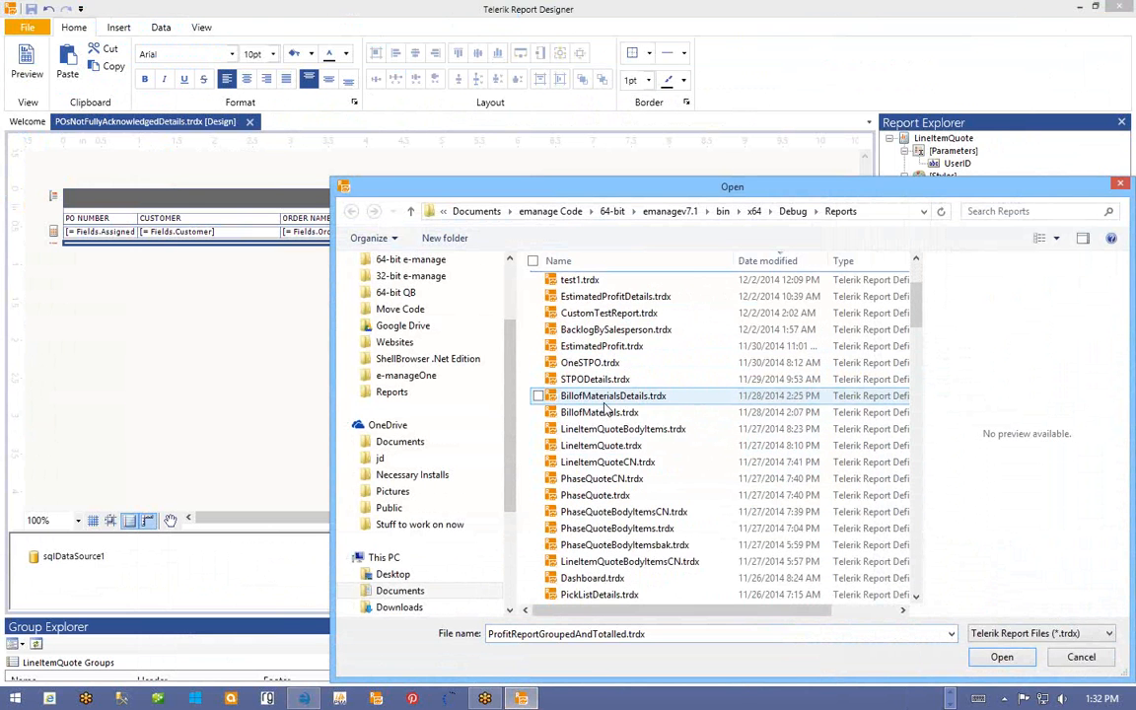
{"action": "double_click", "coordinate": [603, 431]}
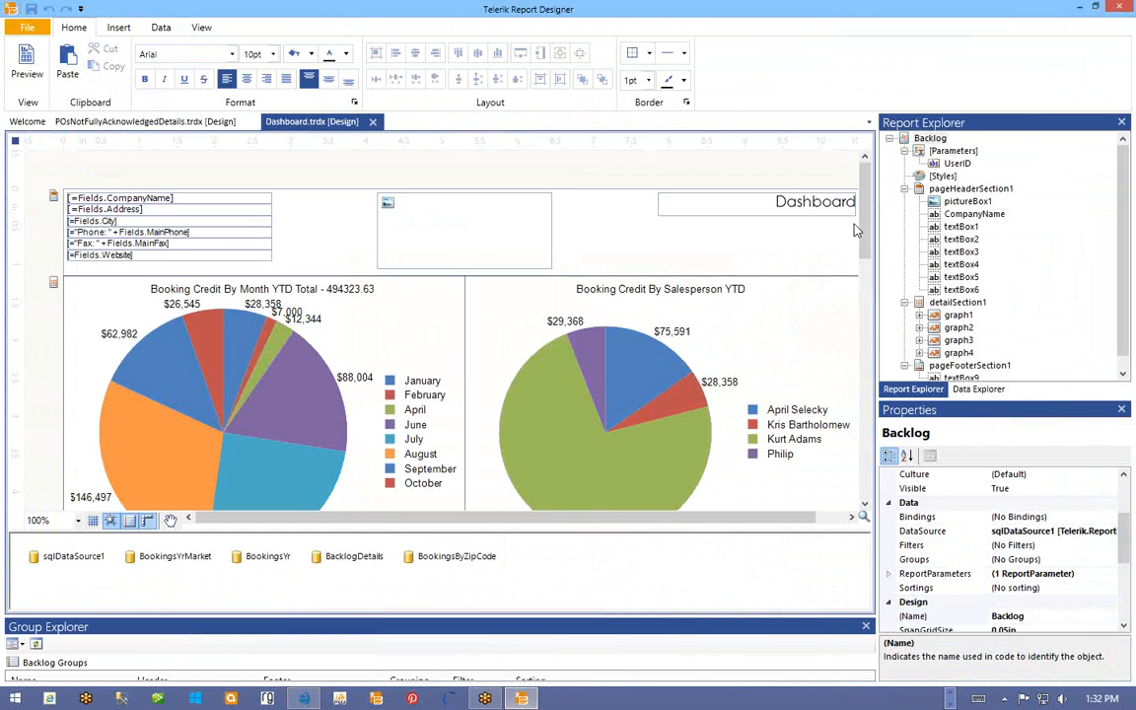
- Drag the detail section's bottom edge down to leave room below the bar chart
{"action": "scroll", "coordinate": [779, 198], "scroll_direction": "down", "scroll_amount": 10}
{"action": "left_click_drag", "start_coordinate": [873, 361], "coordinate": [868, 186]}
{"action": "scroll", "coordinate": [774, 256], "scroll_direction": "down", "scroll_amount": 15}
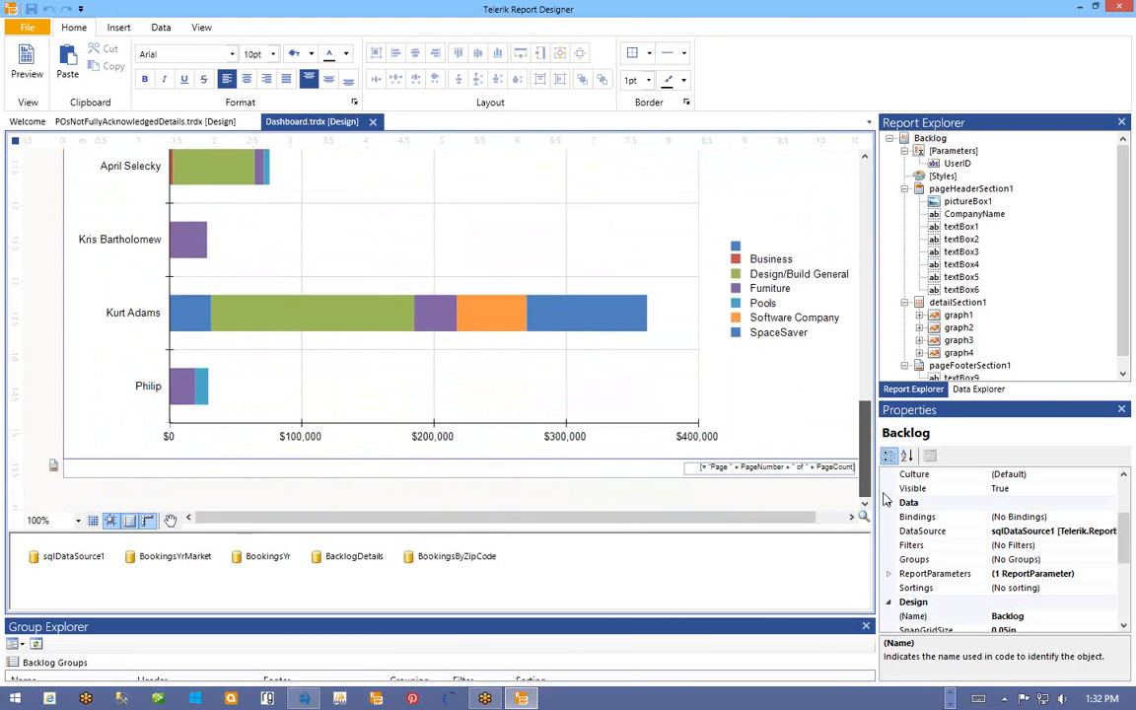
{"action": "left_click_drag", "start_coordinate": [883, 494], "coordinate": [884, 514]}
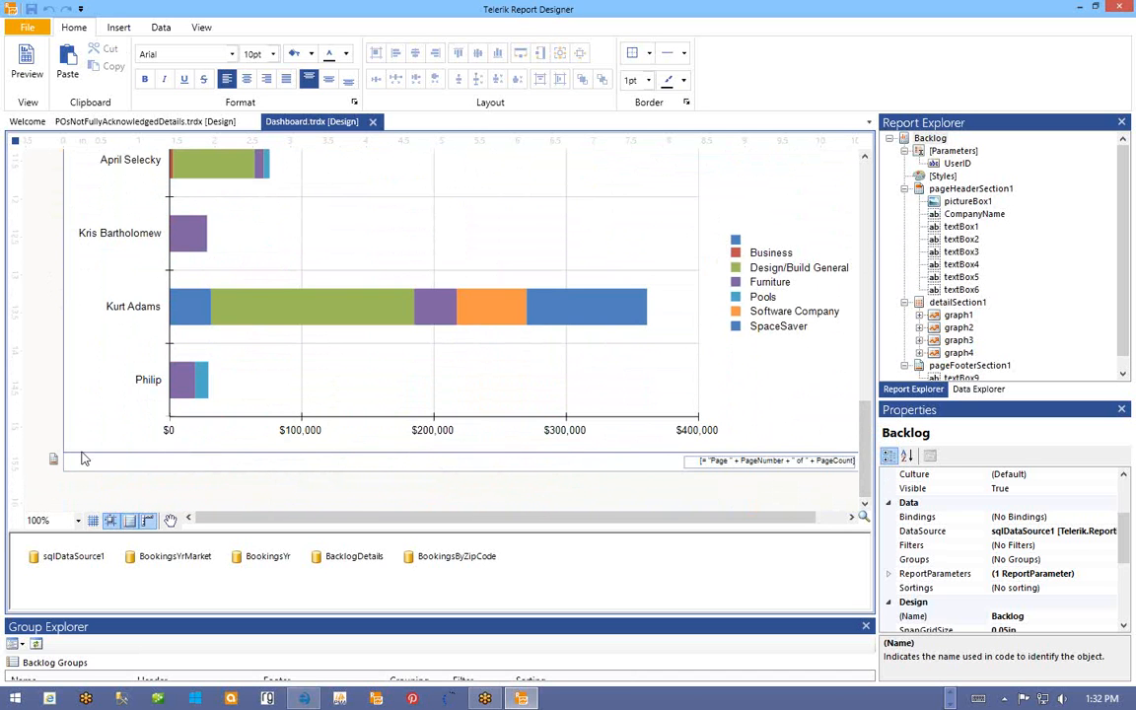
{"action": "scroll", "coordinate": [46, 300], "scroll_direction": "up", "scroll_amount": 15}
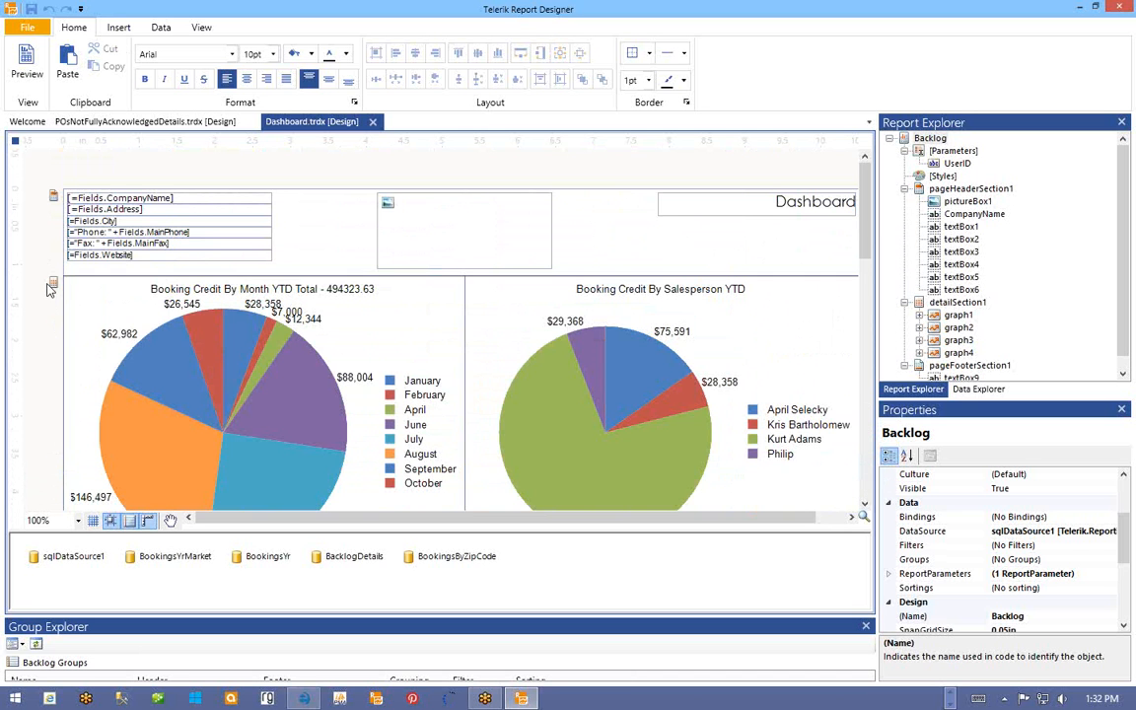
{"action": "left_click", "coordinate": [50, 285]}
{"action": "scroll", "coordinate": [254, 377], "scroll_direction": "down", "scroll_amount": 10}
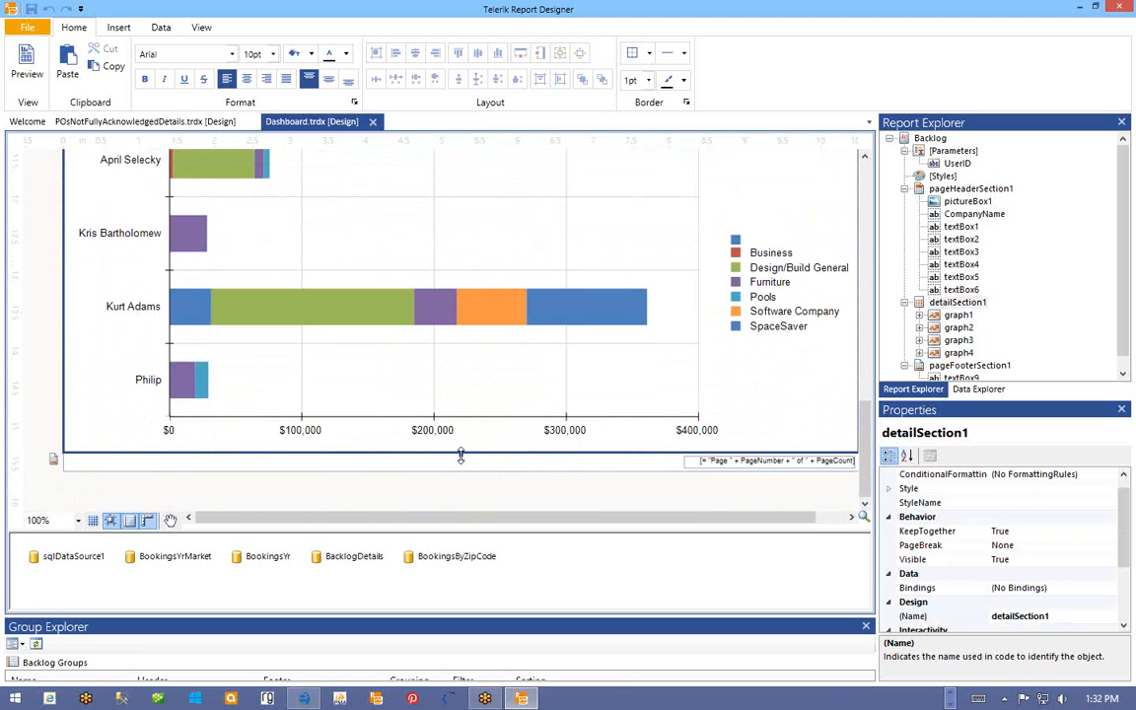
{"action": "left_click_drag", "start_coordinate": [461, 454], "coordinate": [498, 385]}
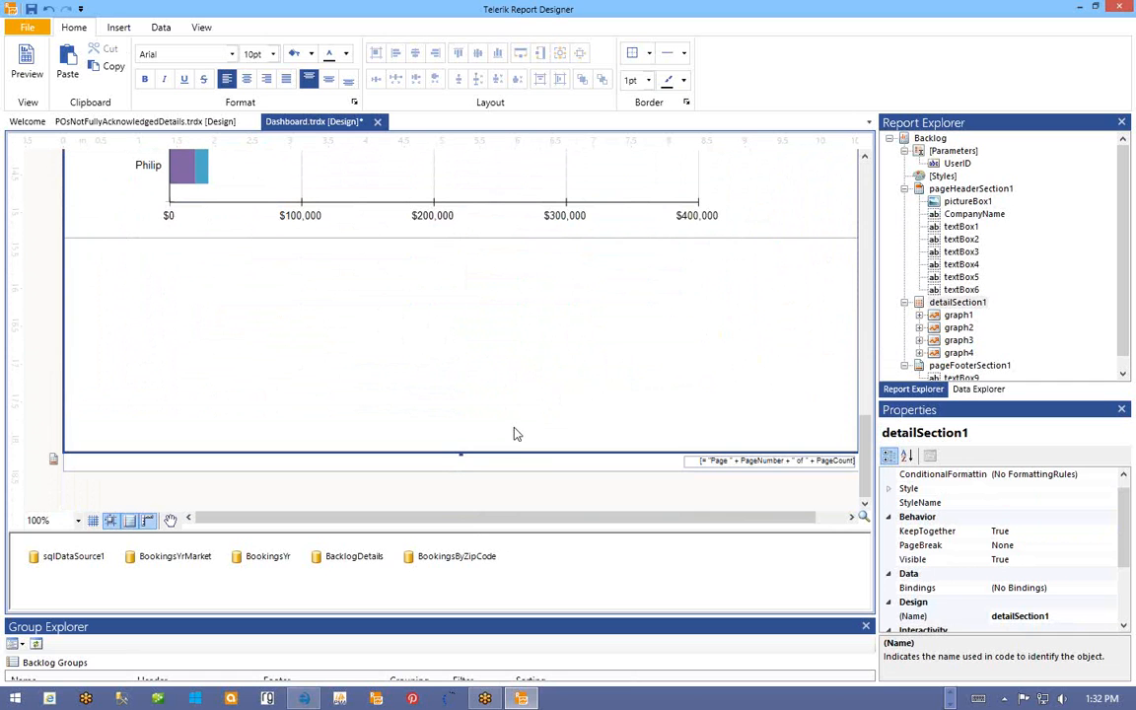
{"action": "left_click_drag", "start_coordinate": [461, 460], "coordinate": [460, 508]}
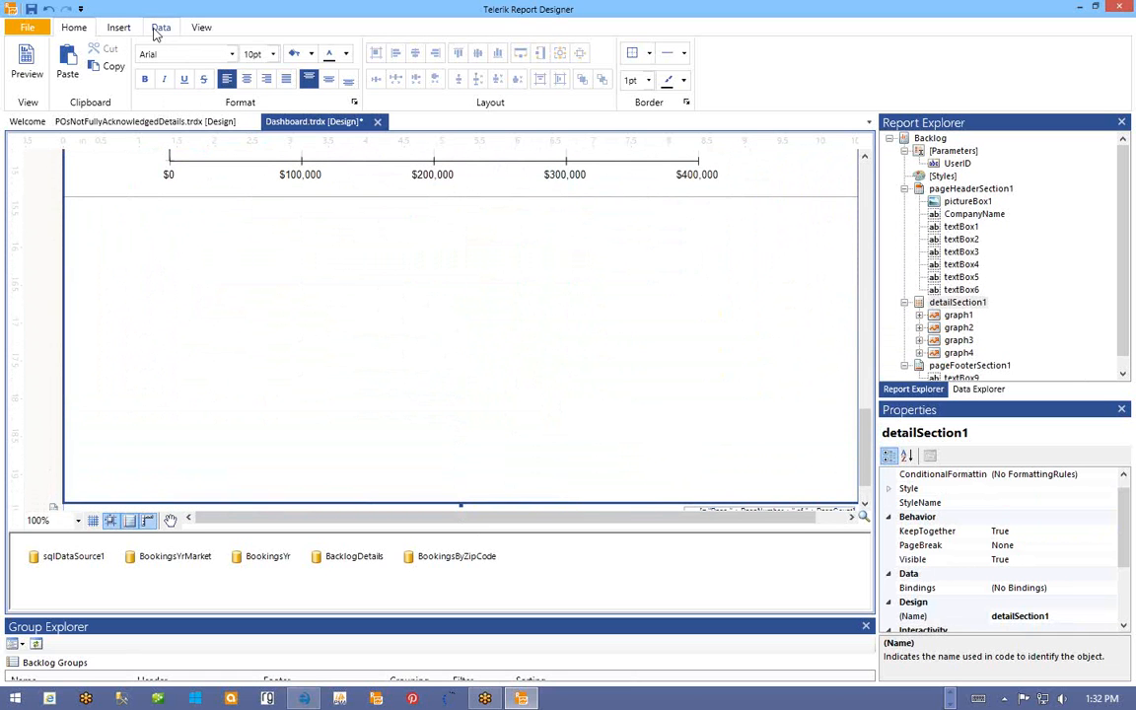
{"action": "left_click", "coordinate": [117, 28]}
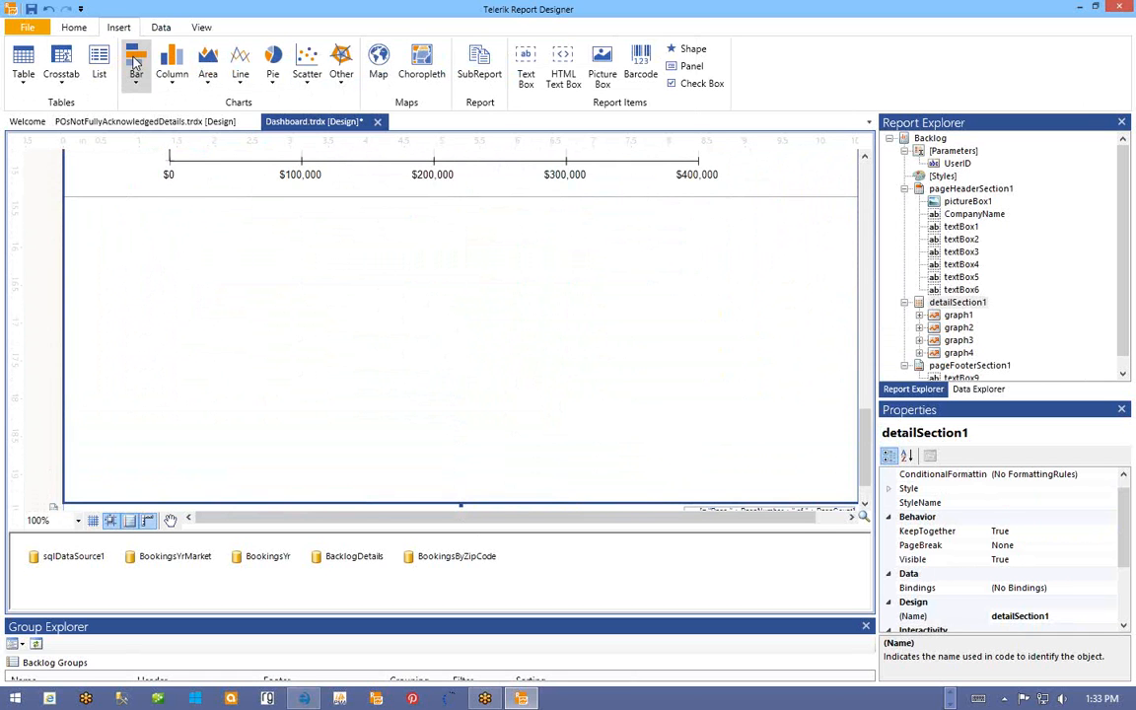
- Insert a plain pie chart and create a new SQL data source named MyUserActivity
{"action": "left_click", "coordinate": [273, 69]}
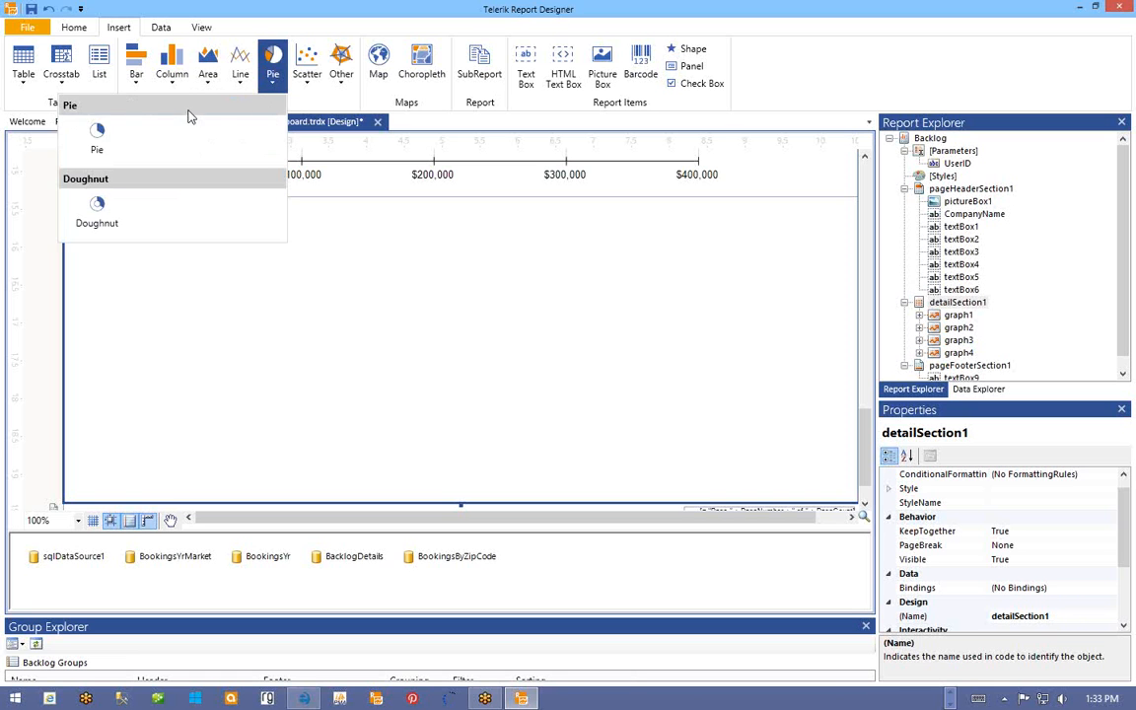
{"action": "left_click", "coordinate": [97, 135]}
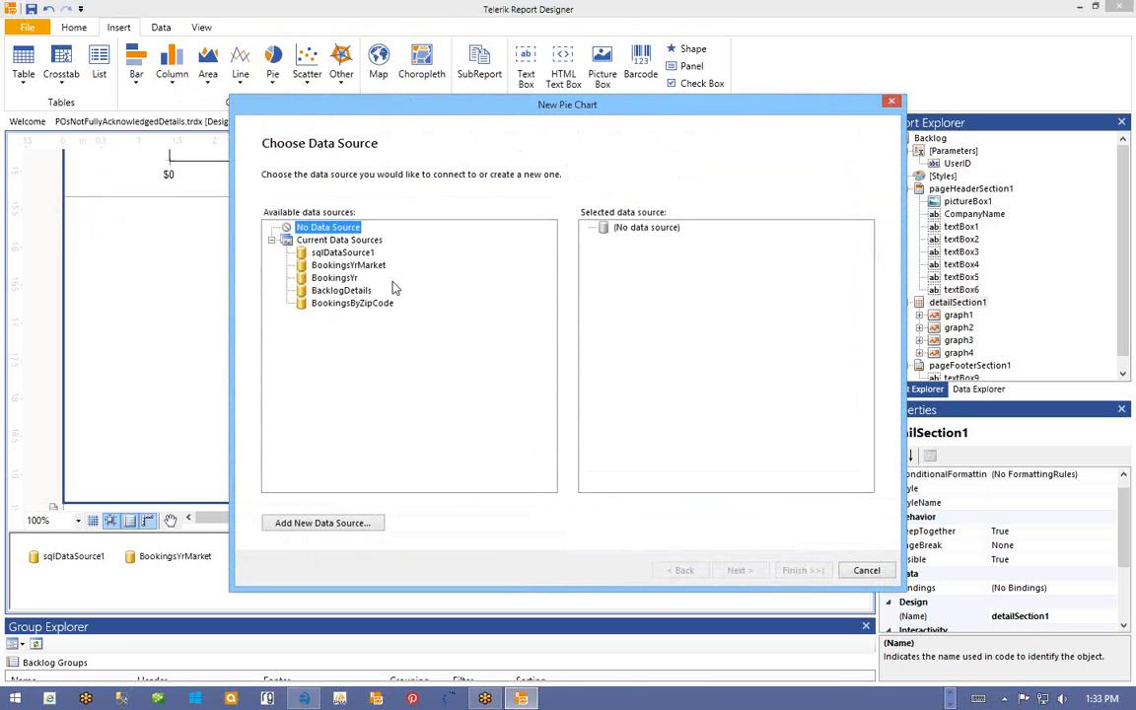
{"action": "left_click", "coordinate": [320, 524]}
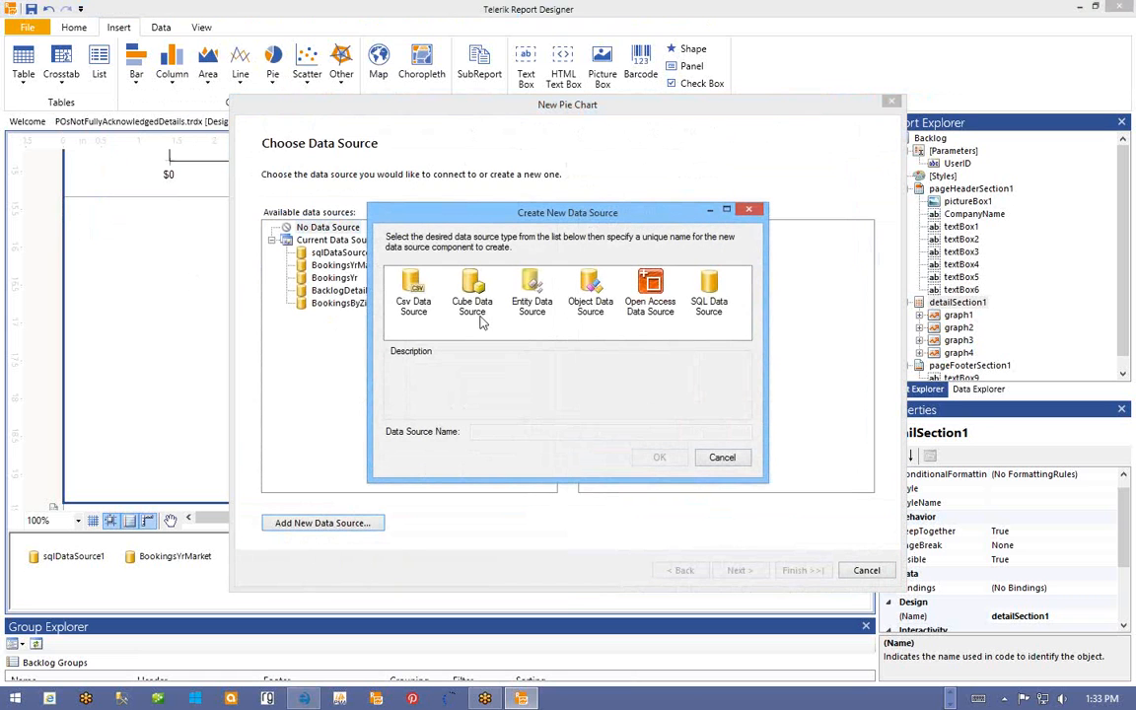
{"action": "left_click", "coordinate": [709, 294]}
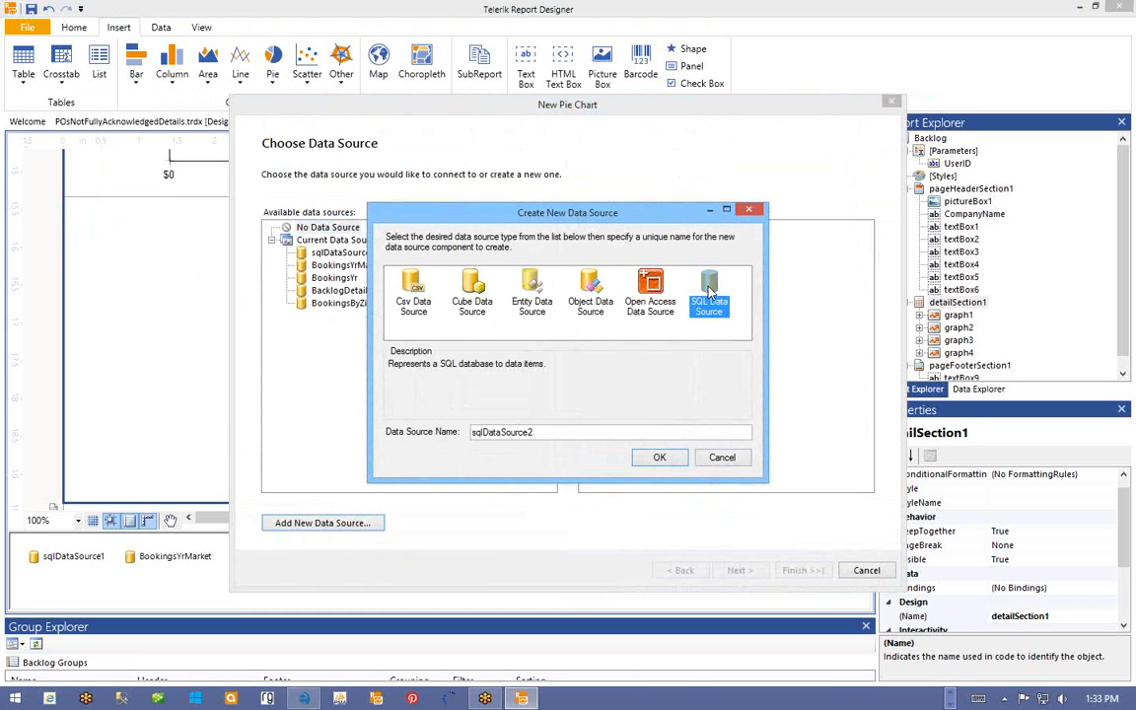
{"action": "left_click_drag", "start_coordinate": [553, 431], "coordinate": [428, 440]}
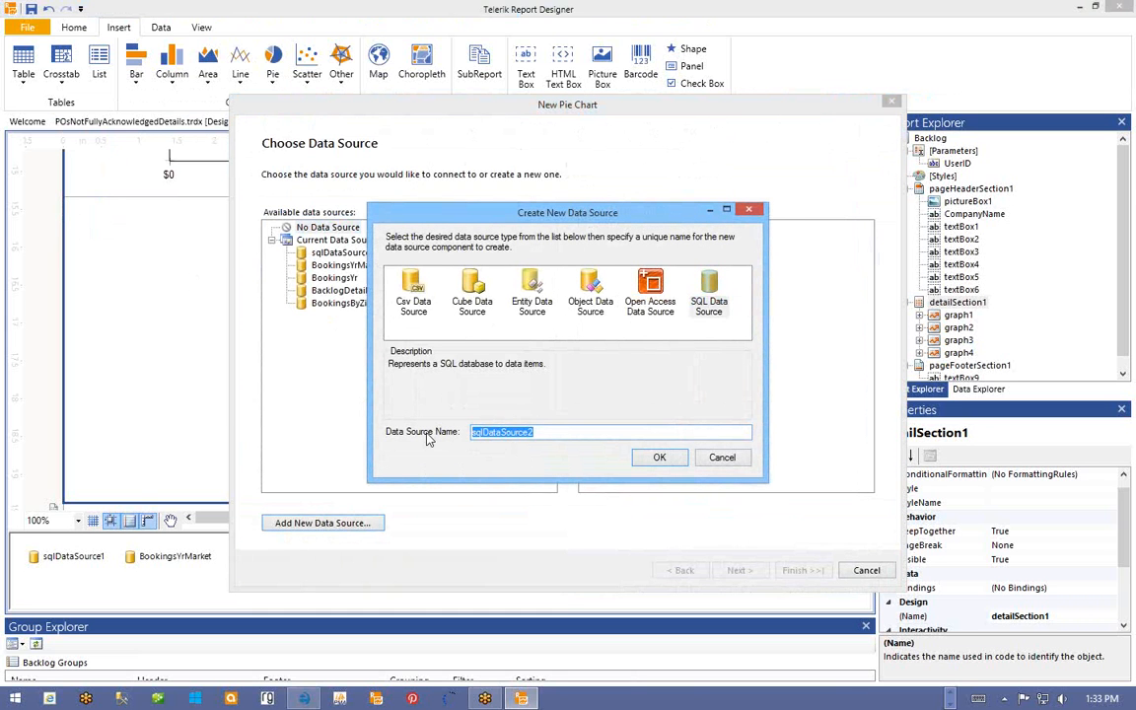
{"action": "type", "text": "MyUserActivity"}
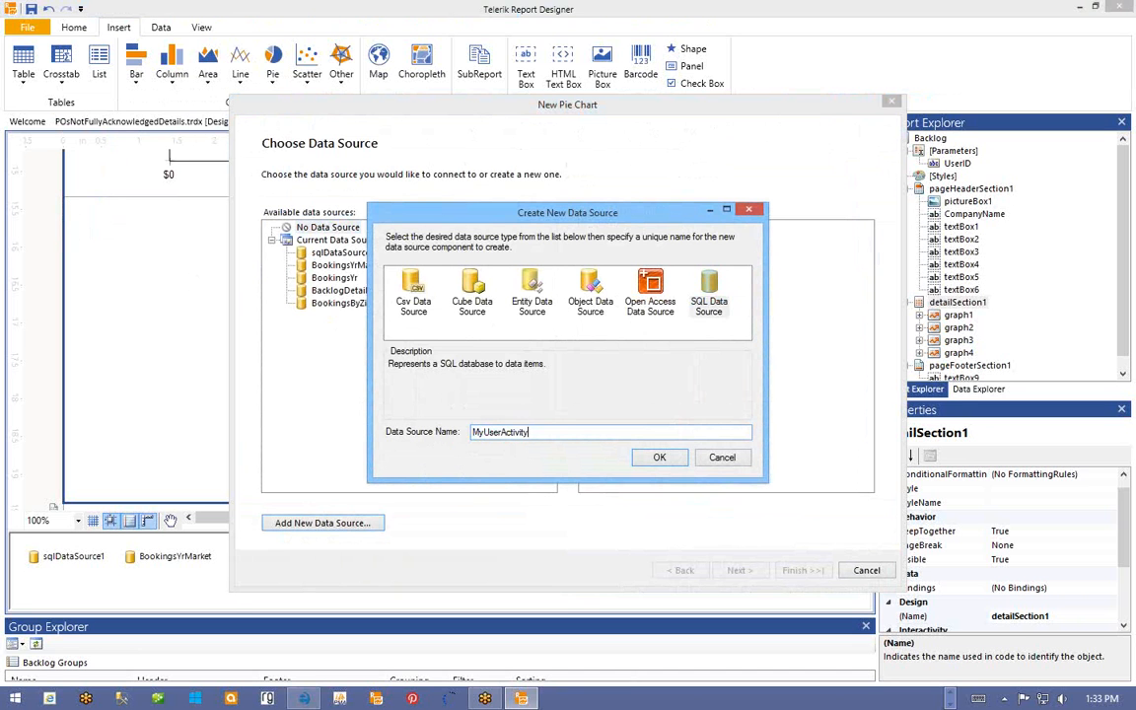
{"action": "left_click", "coordinate": [667, 462]}
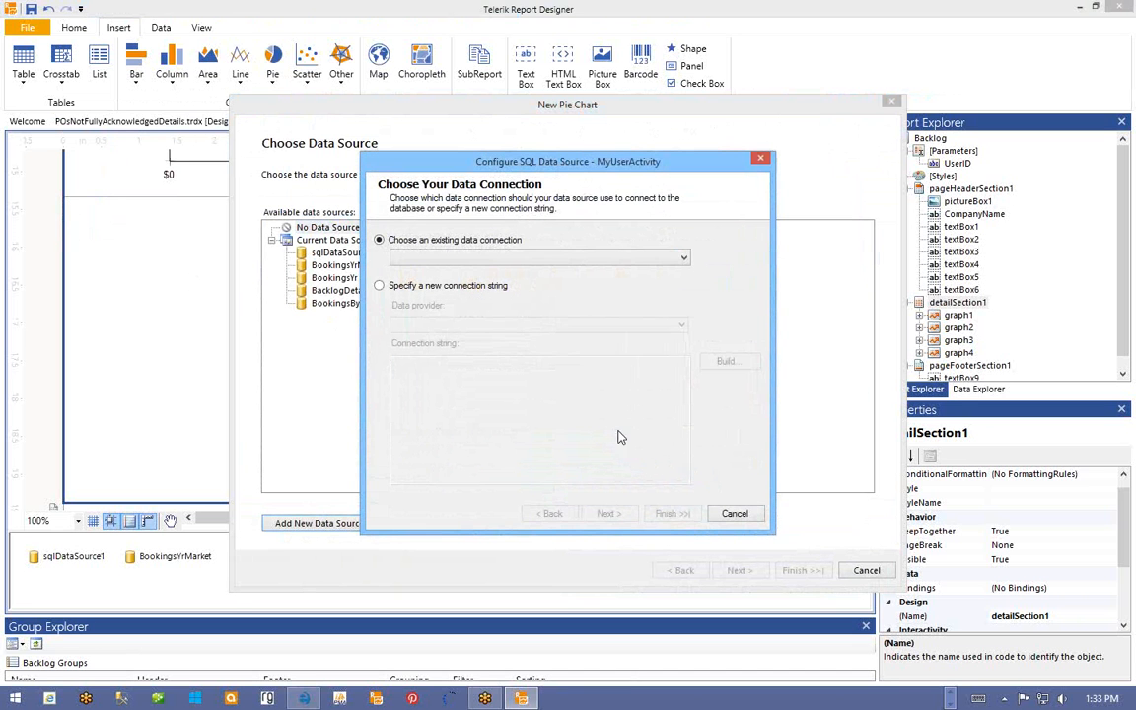
- Use the Marketplace connection and move on to the select statement
{"action": "left_click", "coordinate": [474, 259]}
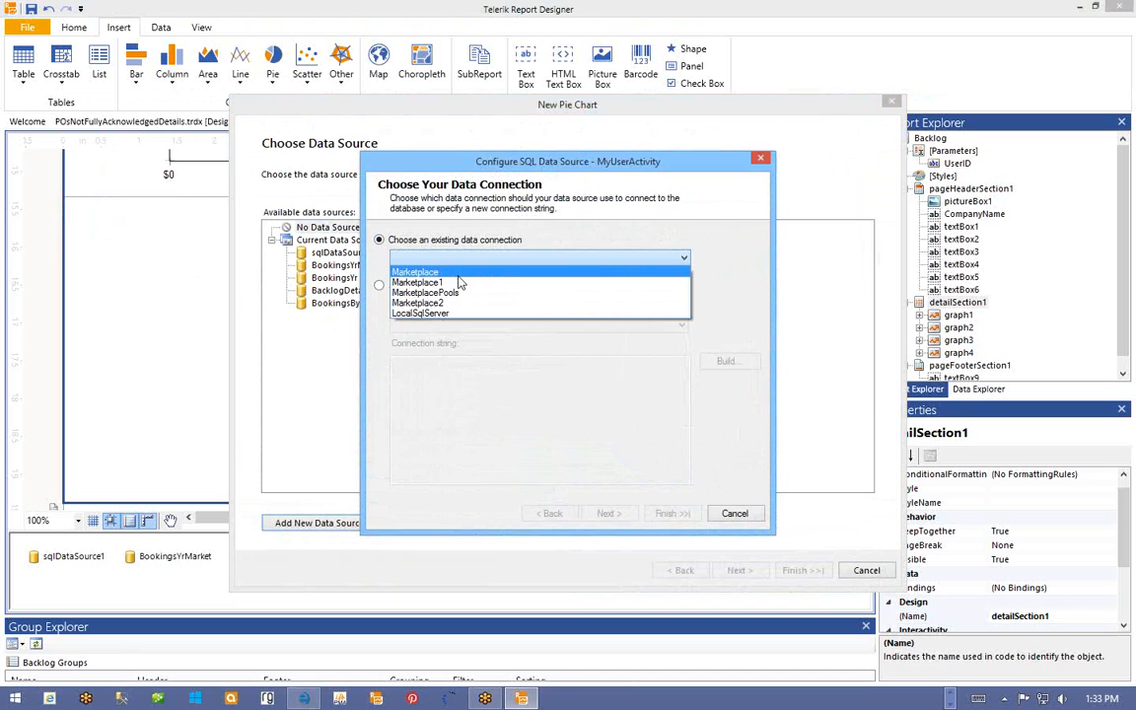
{"action": "left_click", "coordinate": [456, 273]}
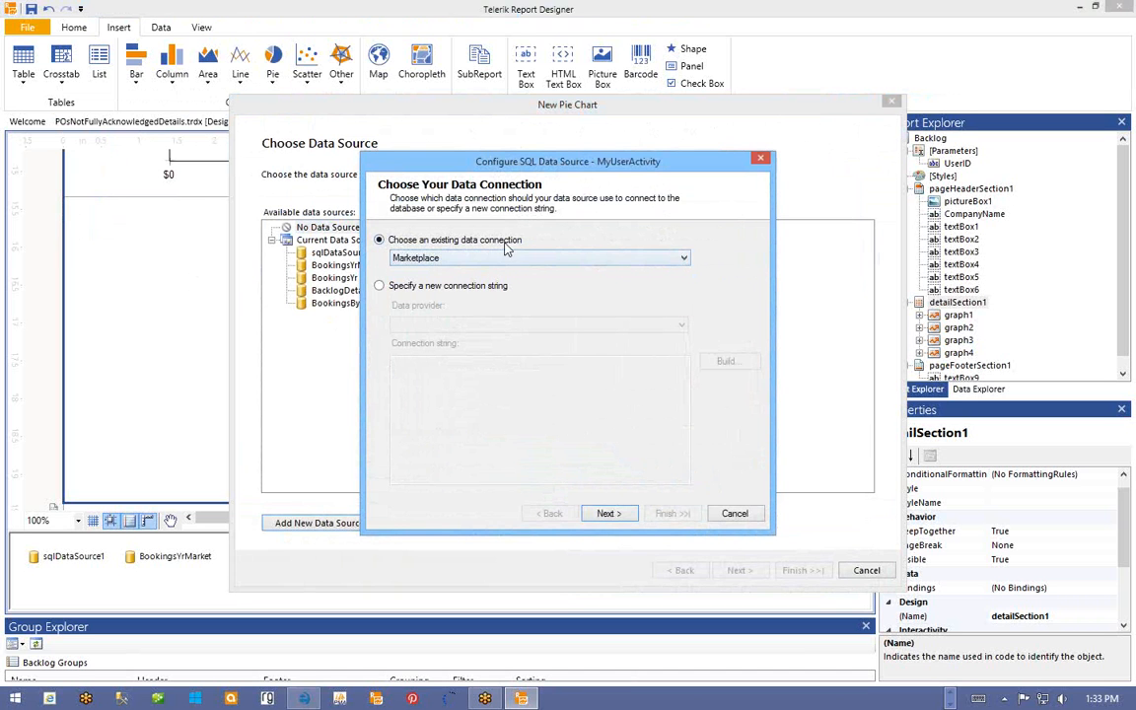
{"action": "left_click", "coordinate": [608, 513]}
{"action": "left_click", "coordinate": [456, 297]}
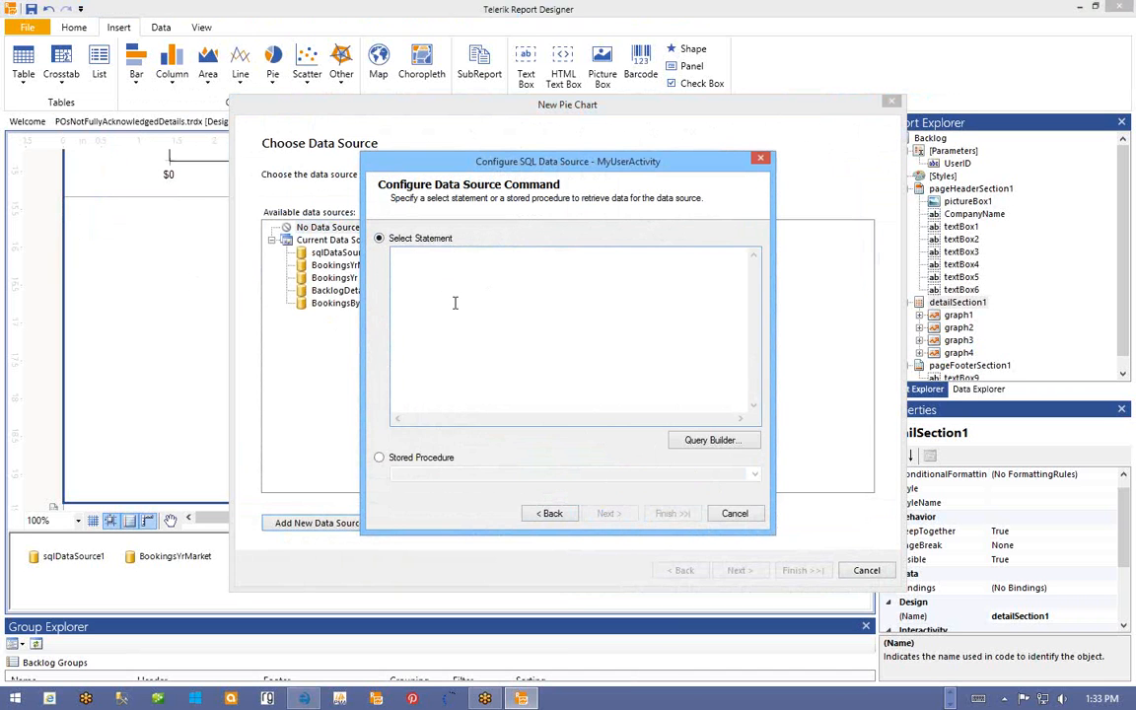
{"action": "type", "text": "sElec"}
{"action": "key", "text": "BackSpace"}
{"action": "key", "text": "BackSpace"}
{"action": "key", "text": "BackSpace"}
{"action": "type", "text": "lect"}
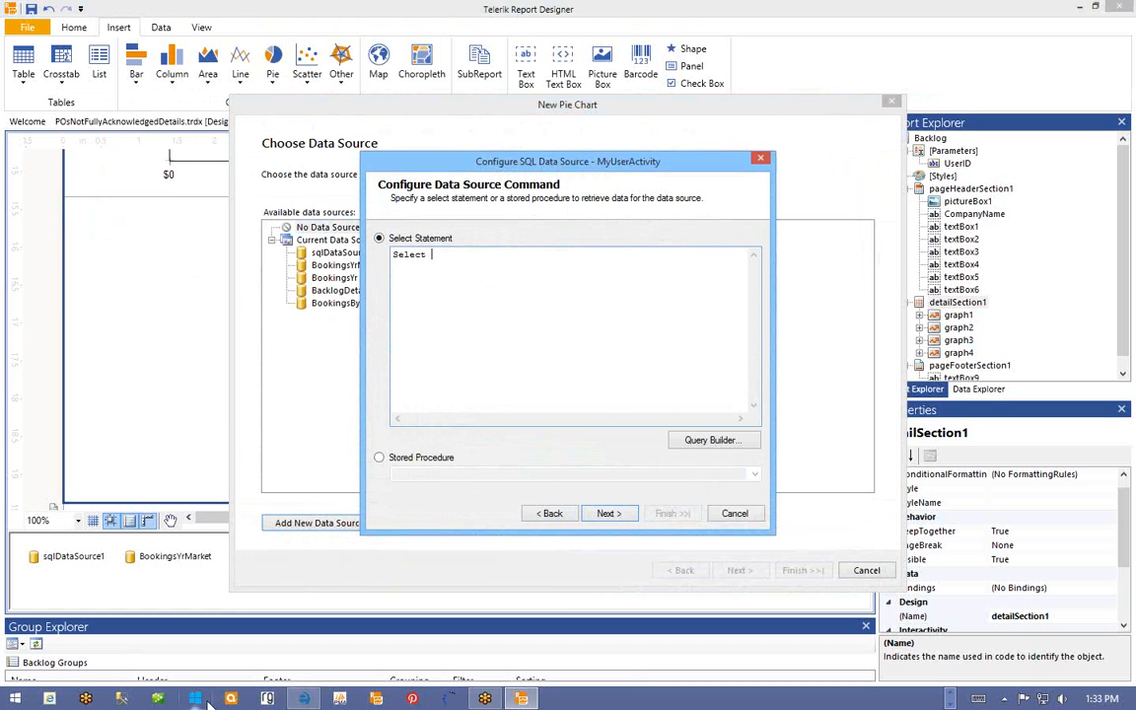
{"action": "left_click", "coordinate": [121, 698]}
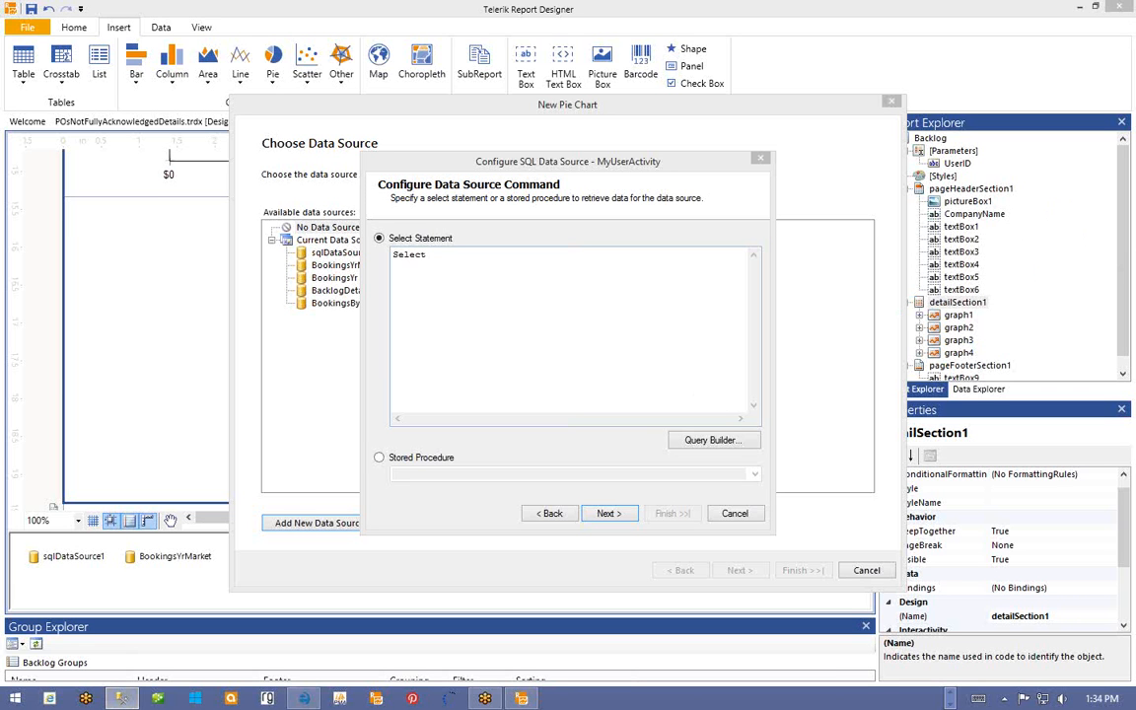
{"action": "left_click", "coordinate": [457, 265]}
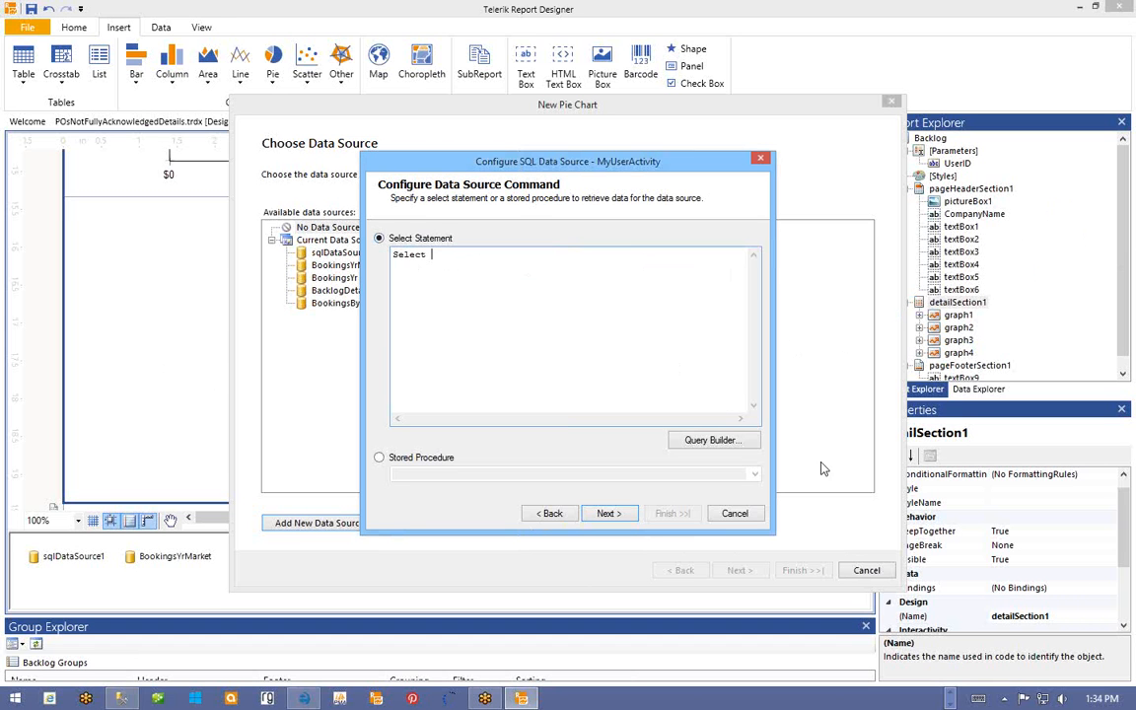
{"action": "type", "text": "EmployeeCost"}
{"action": "key", "text": "BackSpace"}
{"action": "key", "text": "BackSpace"}
{"action": "key", "text": "BackSpace"}
{"action": "key", "text": "BackSpace"}
{"action": "key", "text": "BackSpace"}
{"action": "key", "text": "BackSpace"}
{"action": "key", "text": "BackSpace"}
{"action": "key", "text": "BackSpace"}
{"action": "key", "text": "BackSpace"}
{"action": "key", "text": "BackSpace"}
{"action": "type", "text": "Sum(EmployeeCost), Record"}
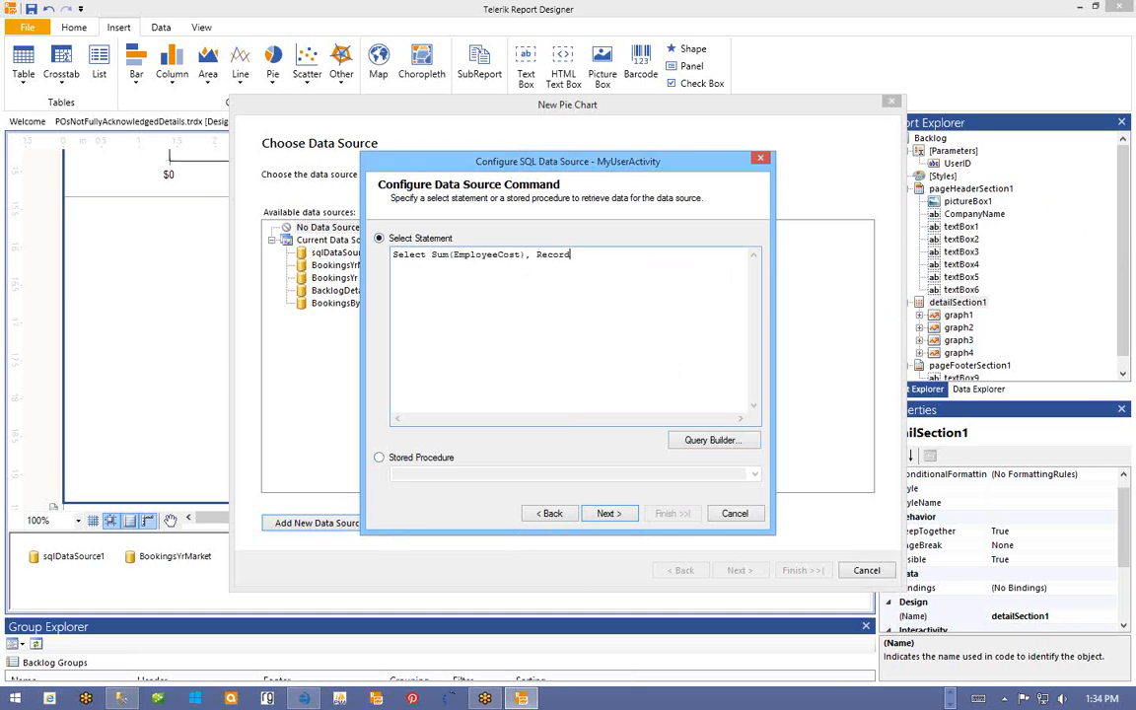
{"action": "type", "text": "Type from UserActive"}
{"action": "type", "text": "tyView where UserID"}
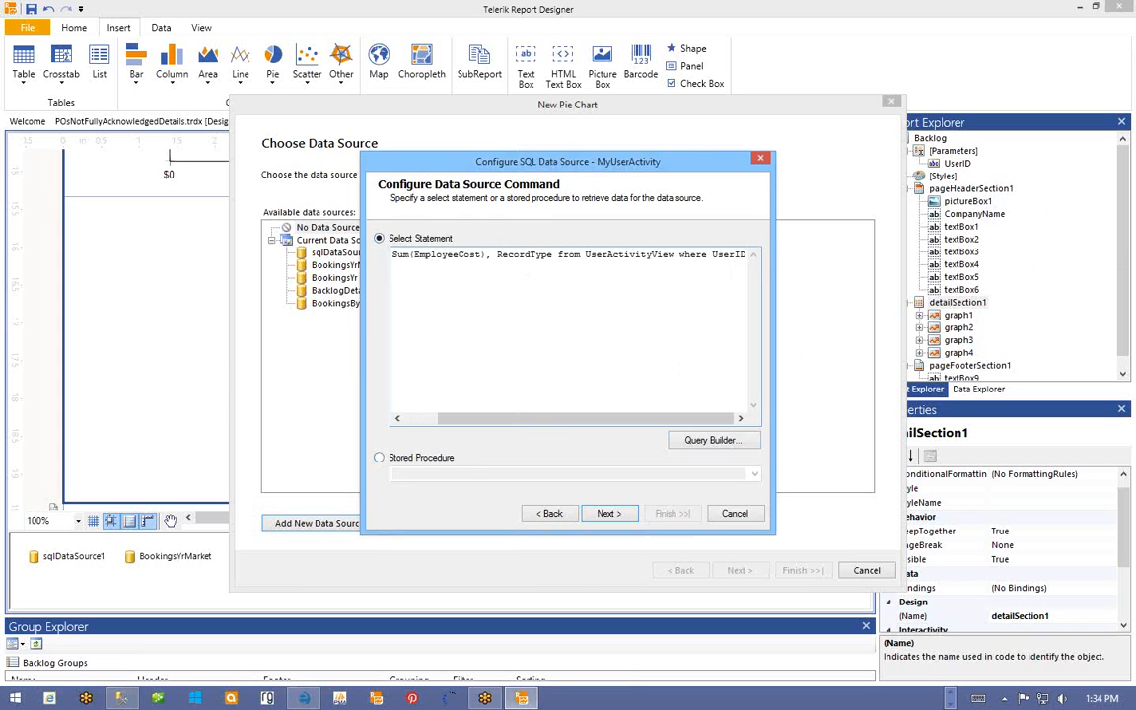
{"action": "type", "text": " = @User"}
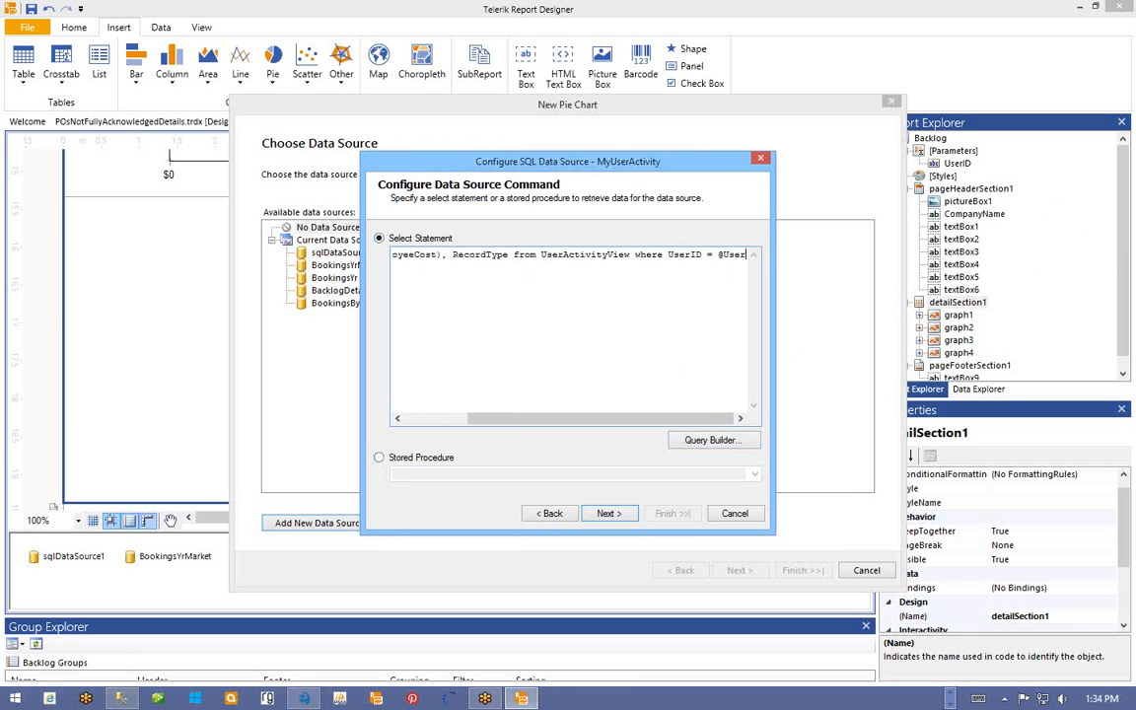
{"action": "type", "text": "ID"}
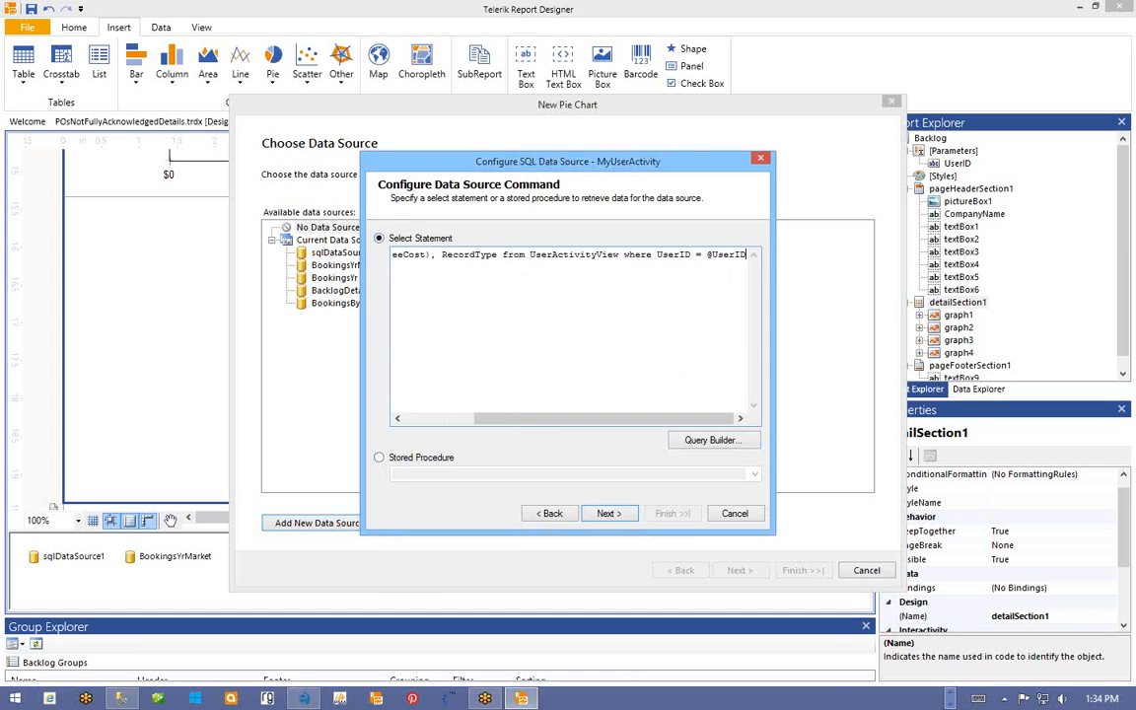
- Append GROUP BY RecordType to the query and continue to the parameters
{"action": "type", "text": "Group By"}
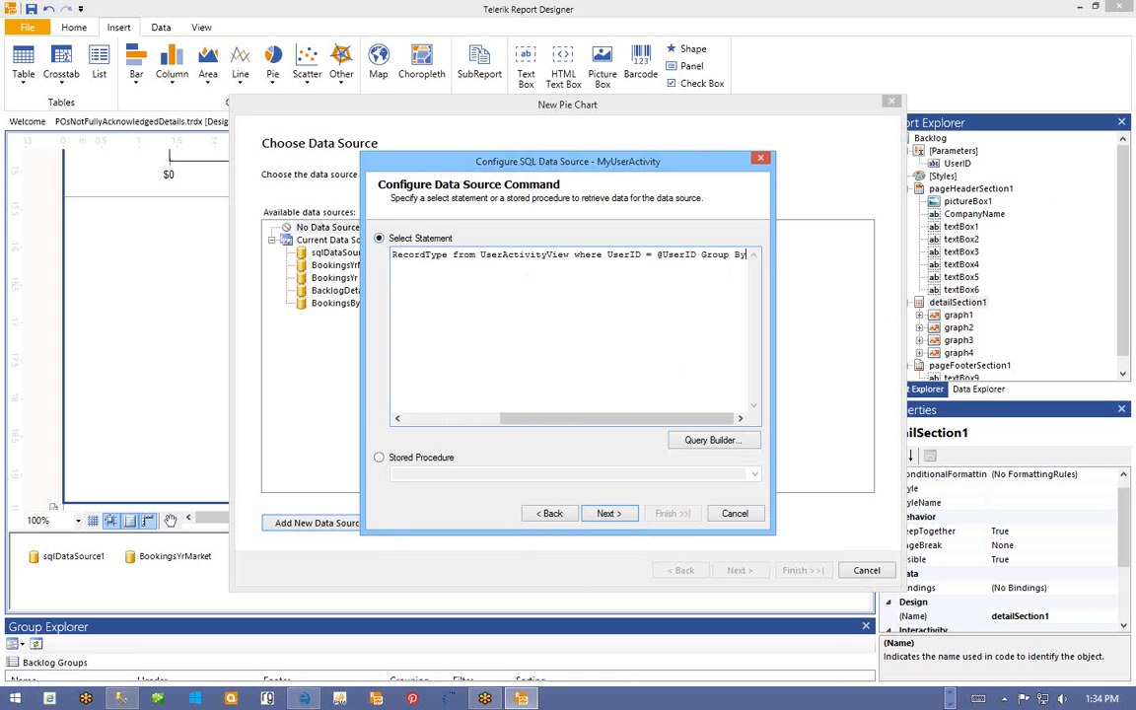
{"action": "left_click_drag", "start_coordinate": [636, 422], "coordinate": [718, 421]}
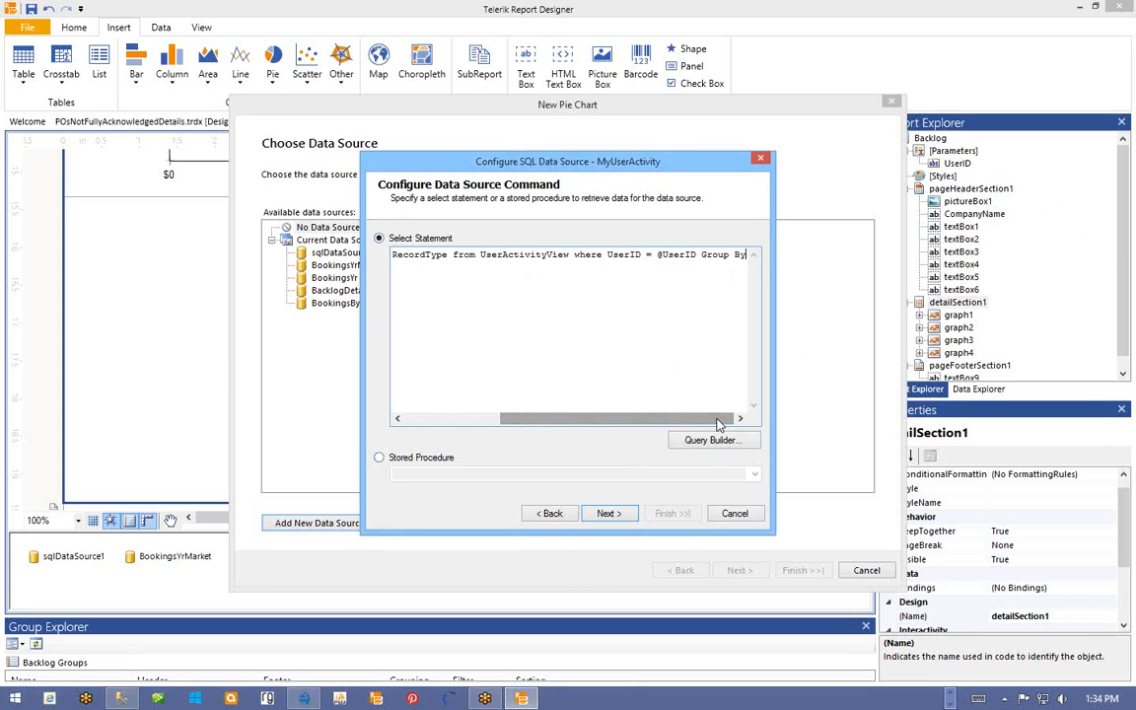
{"action": "type", "text": "REcord"}
{"action": "key", "text": "BackSpace"}
{"action": "key", "text": "BackSpace"}
{"action": "key", "text": "BackSpace"}
{"action": "key", "text": "BackSpace"}
{"action": "key", "text": "BackSpace"}
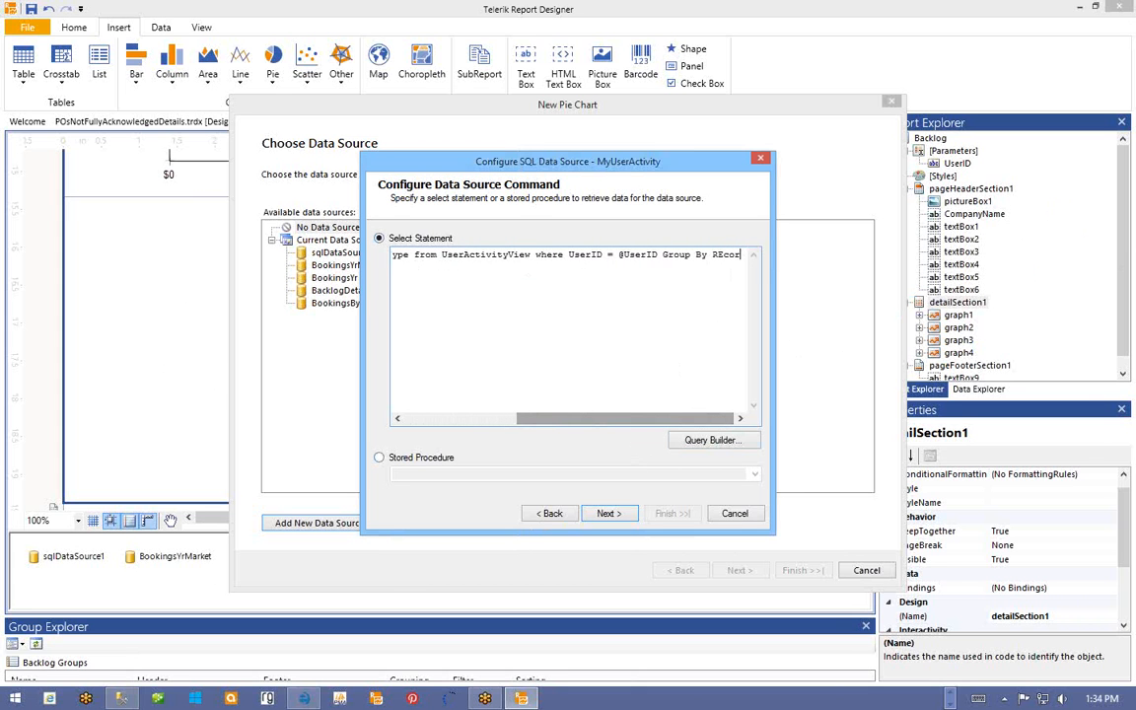
{"action": "type", "text": "ecordType"}
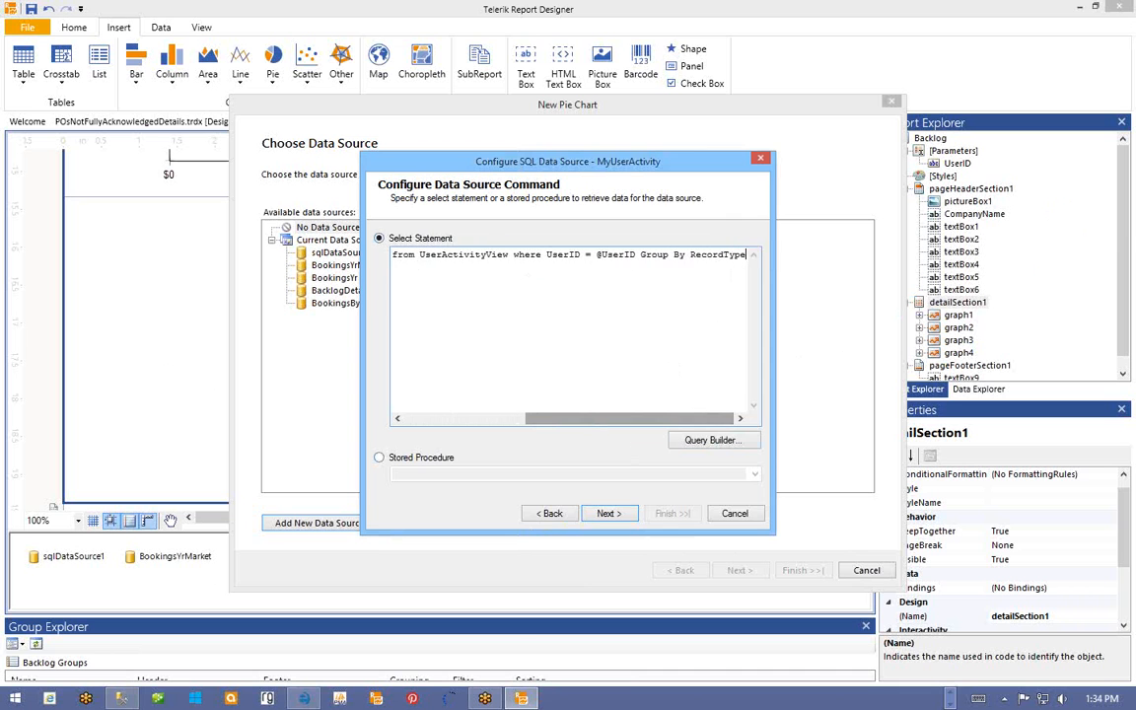
{"action": "left_click", "coordinate": [609, 514]}
{"action": "left_click", "coordinate": [578, 280]}
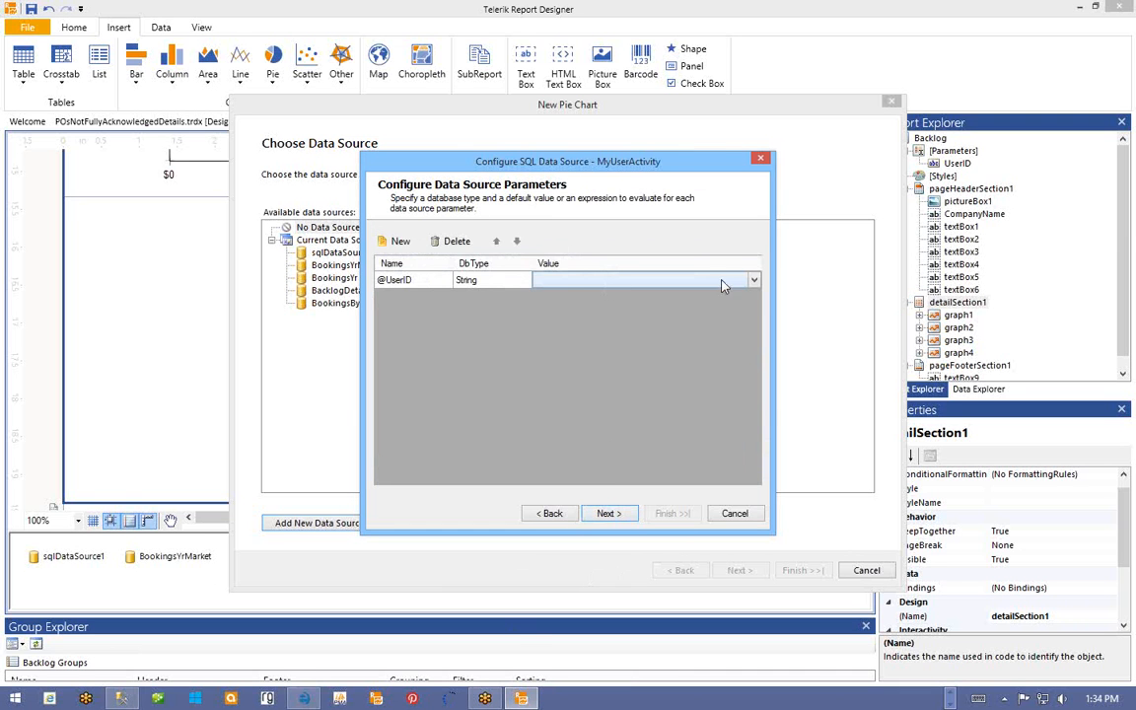
{"action": "left_click", "coordinate": [515, 280]}
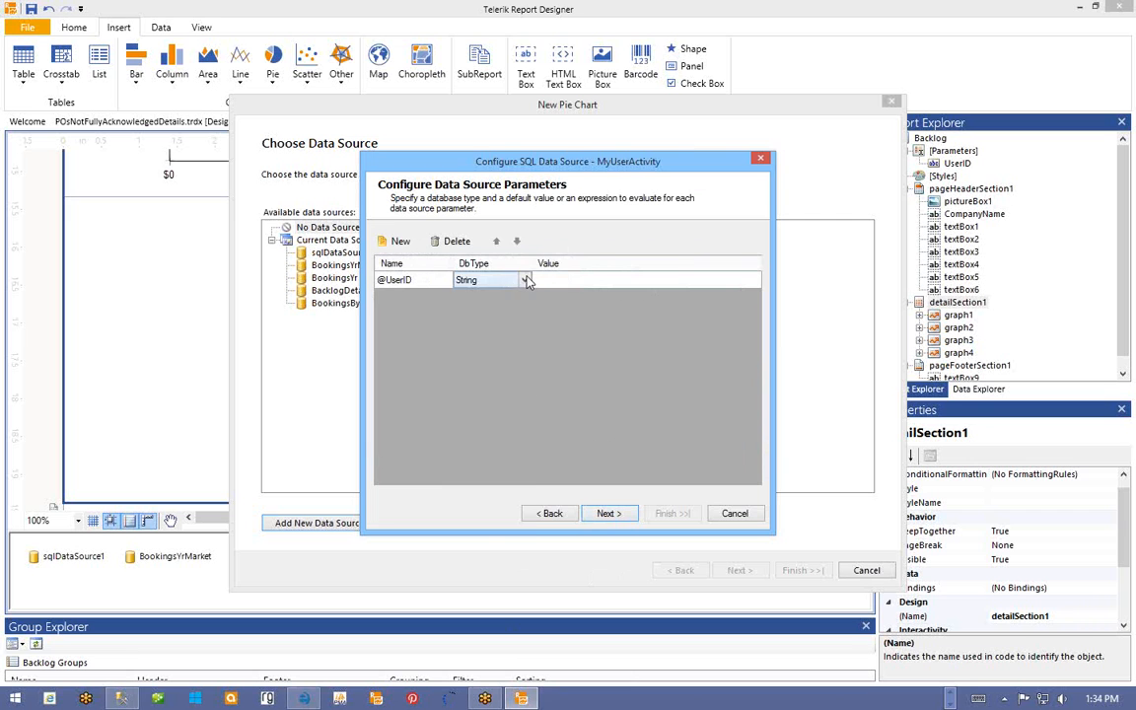
{"action": "left_click", "coordinate": [521, 280]}
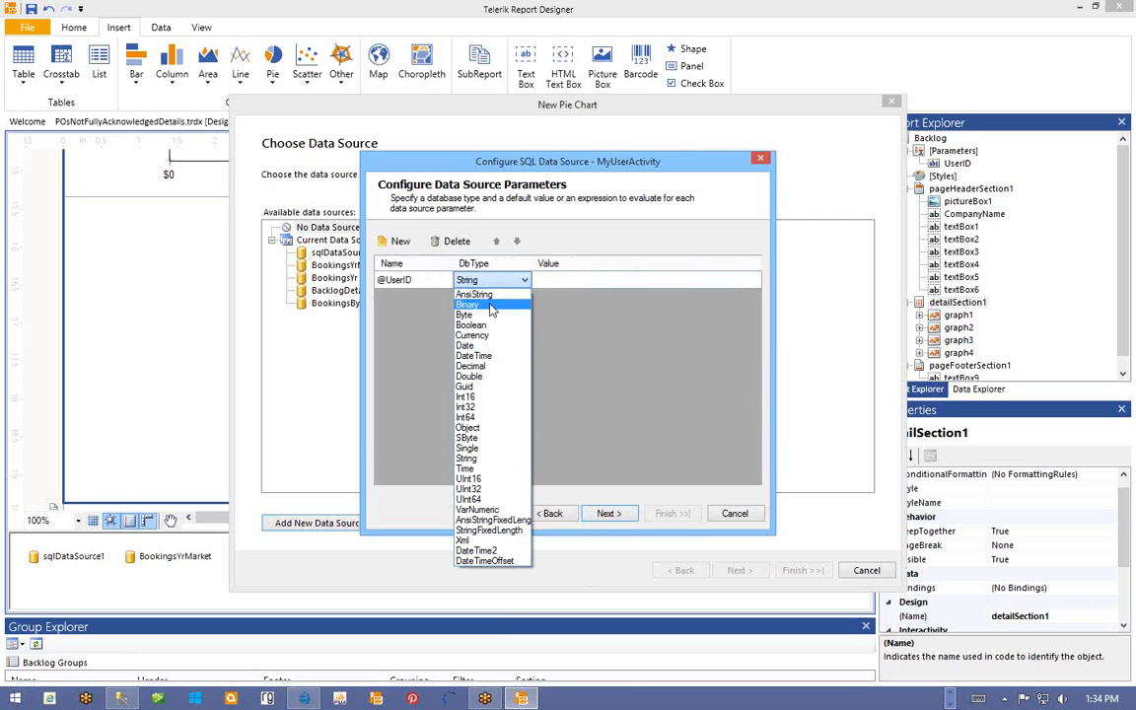
{"action": "left_click", "coordinate": [464, 407]}
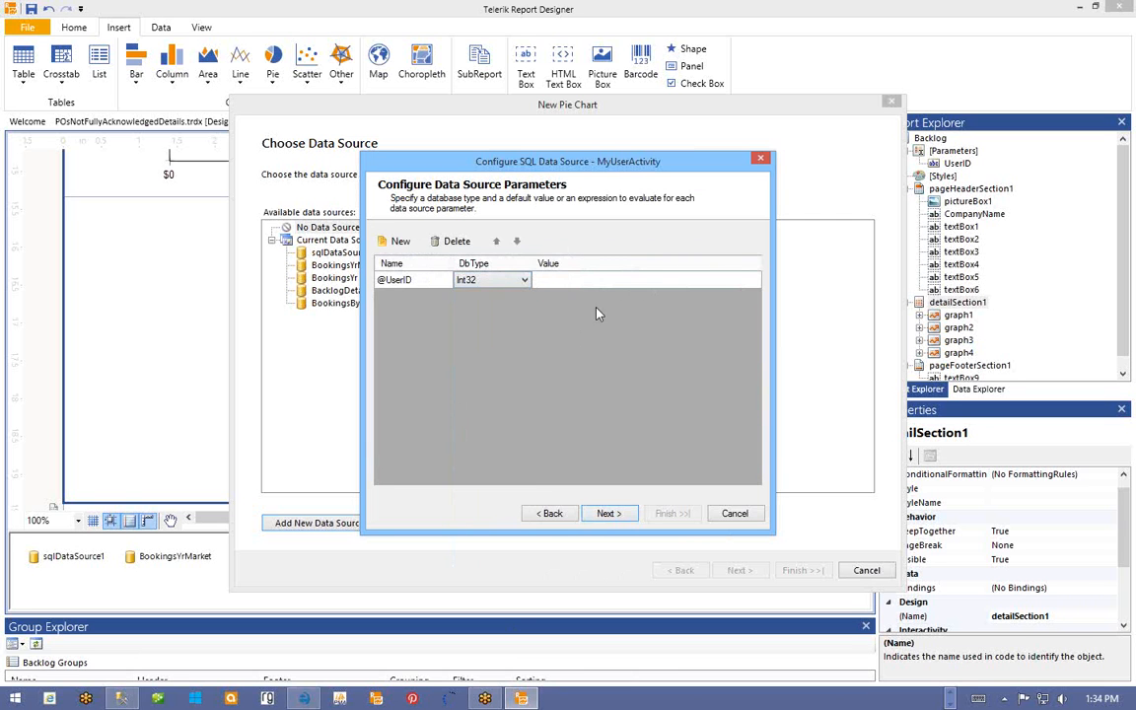
{"action": "left_click", "coordinate": [605, 283]}
{"action": "left_click", "coordinate": [753, 280]}
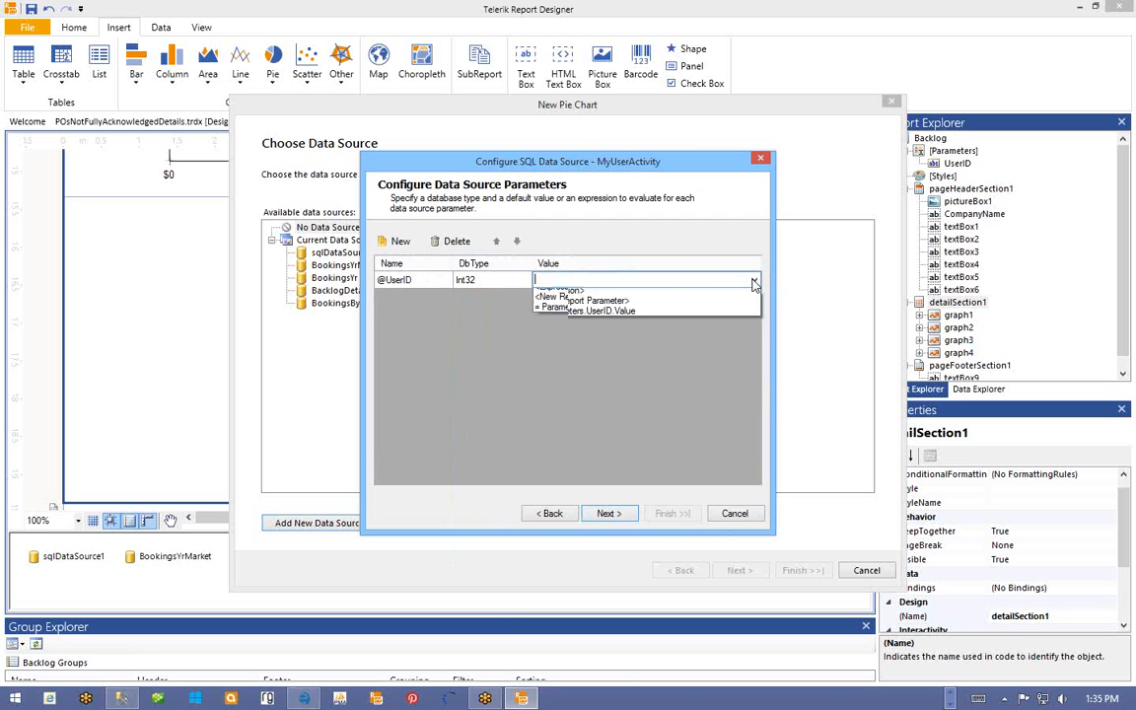
{"action": "left_click", "coordinate": [631, 324]}
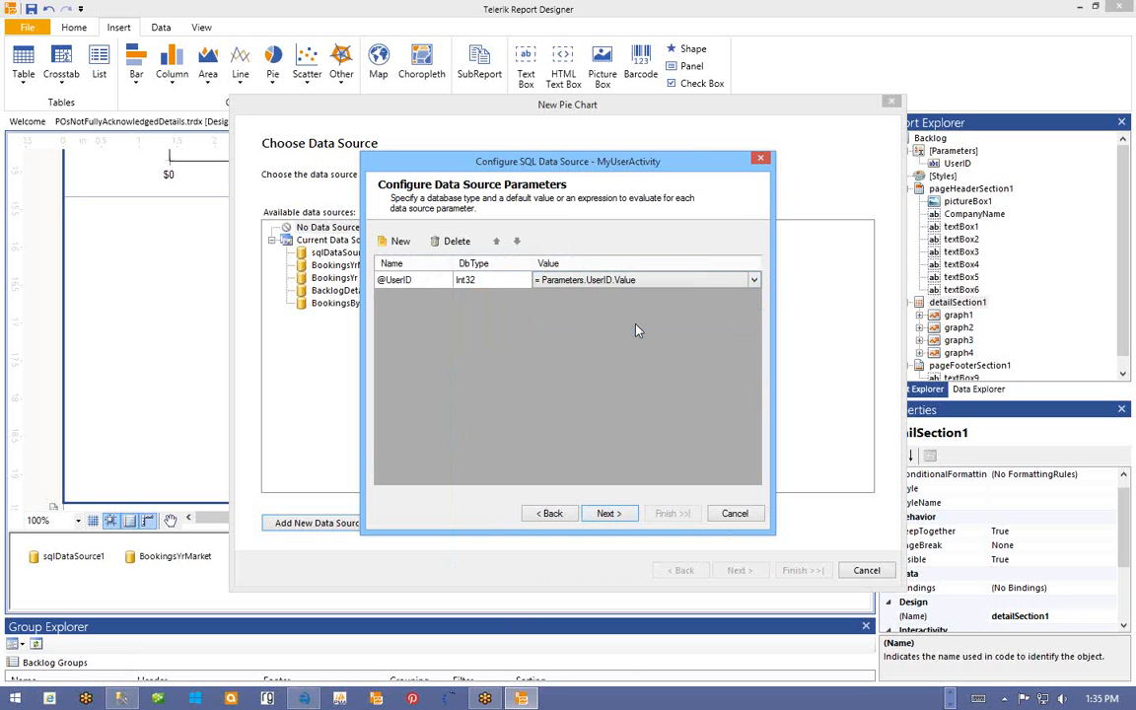
{"action": "left_click", "coordinate": [607, 513]}
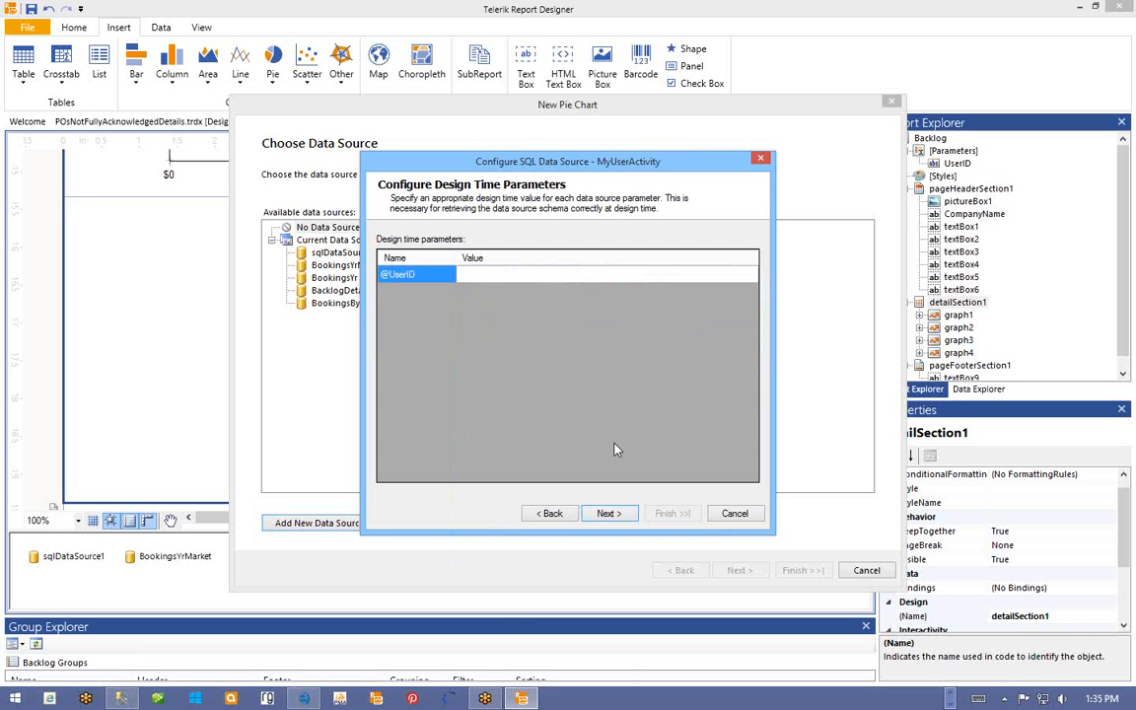
{"action": "left_click", "coordinate": [609, 513]}
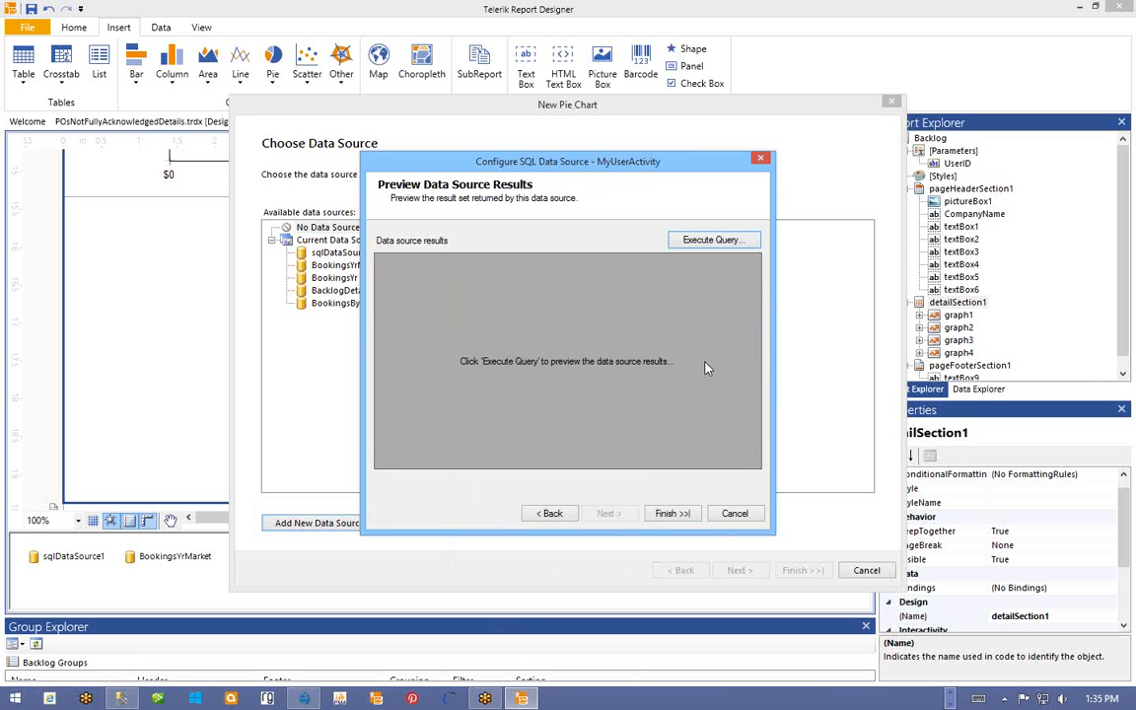
{"action": "left_click", "coordinate": [552, 518]}
{"action": "left_click", "coordinate": [526, 275]}
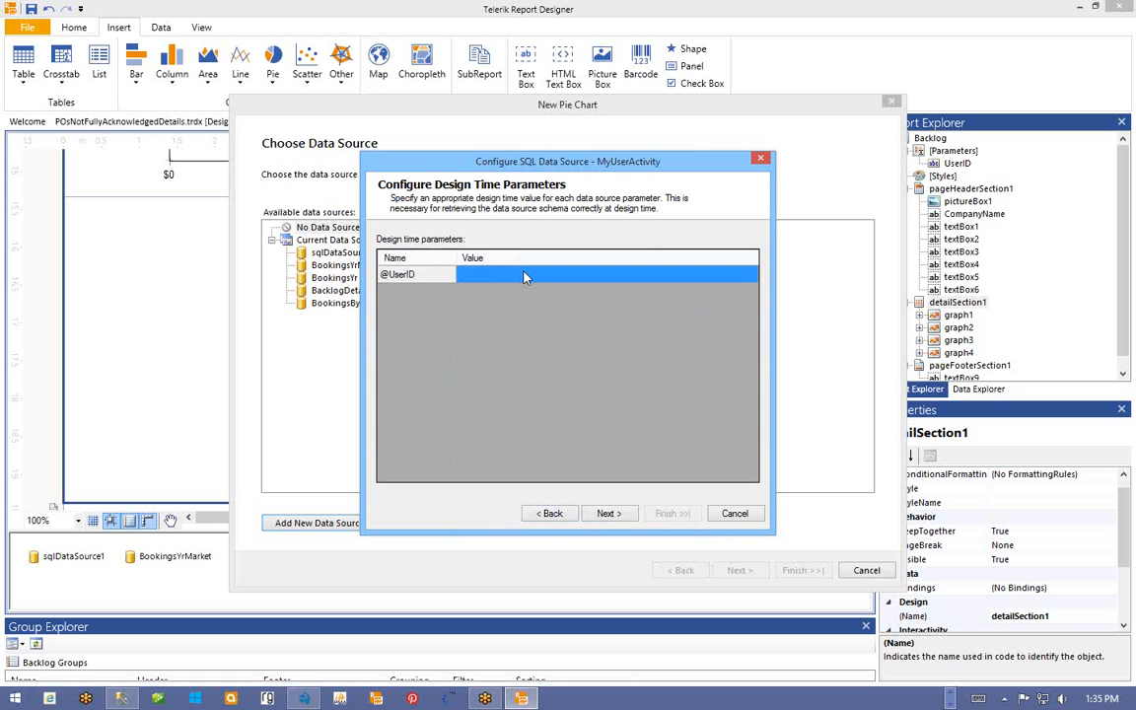
{"action": "left_click", "coordinate": [526, 277]}
{"action": "type", "text": "38"}
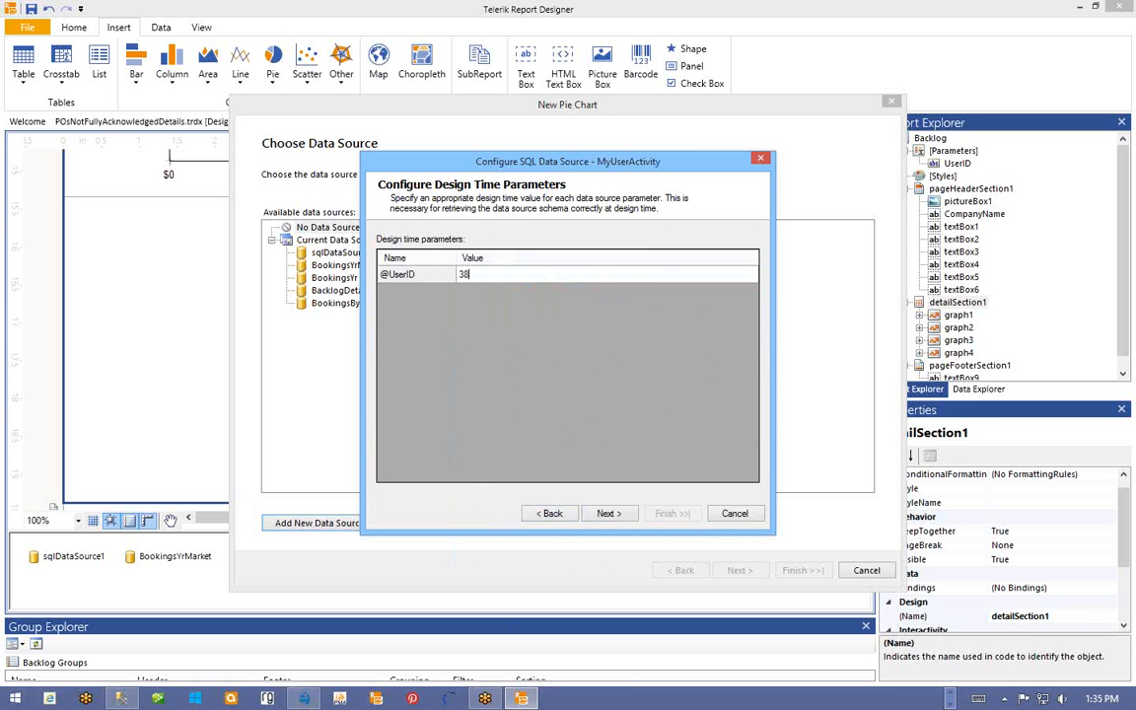
{"action": "left_click", "coordinate": [608, 513]}
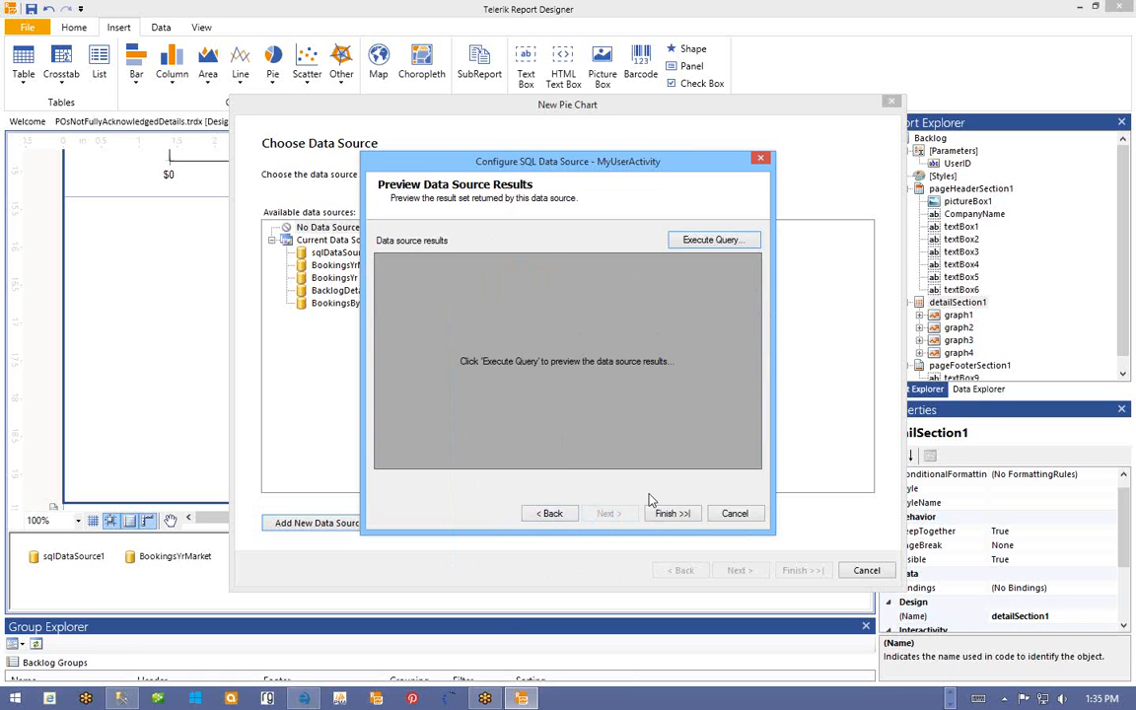
{"action": "left_click", "coordinate": [672, 513]}
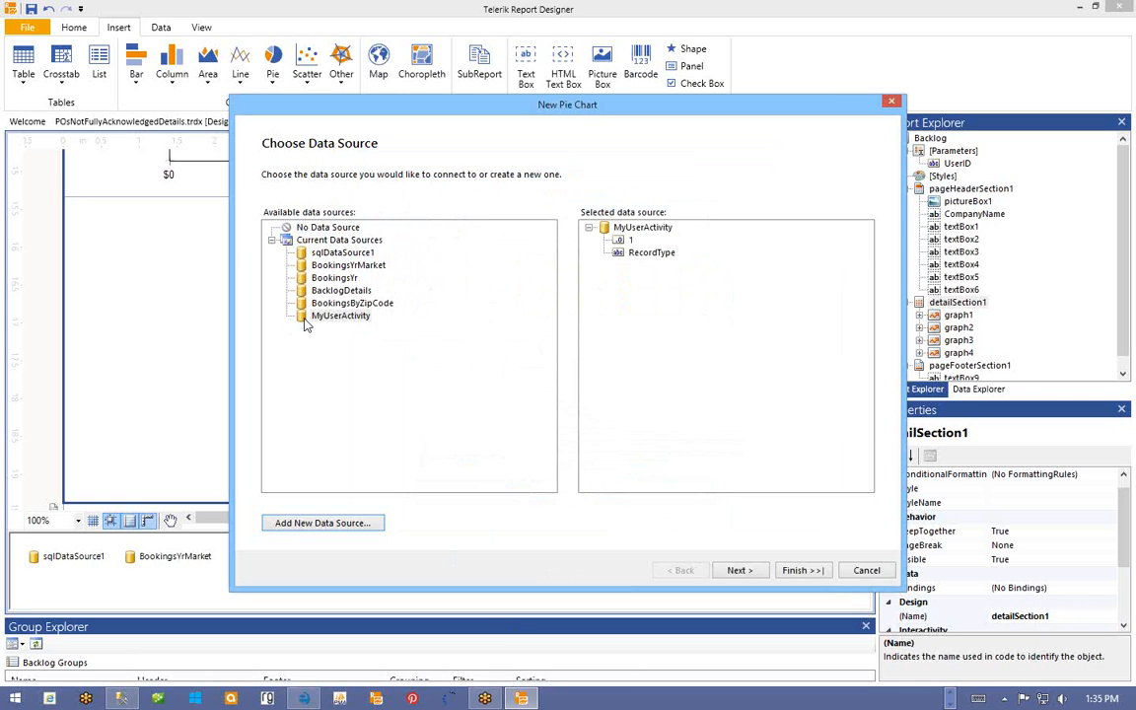
{"action": "left_click", "coordinate": [308, 320]}
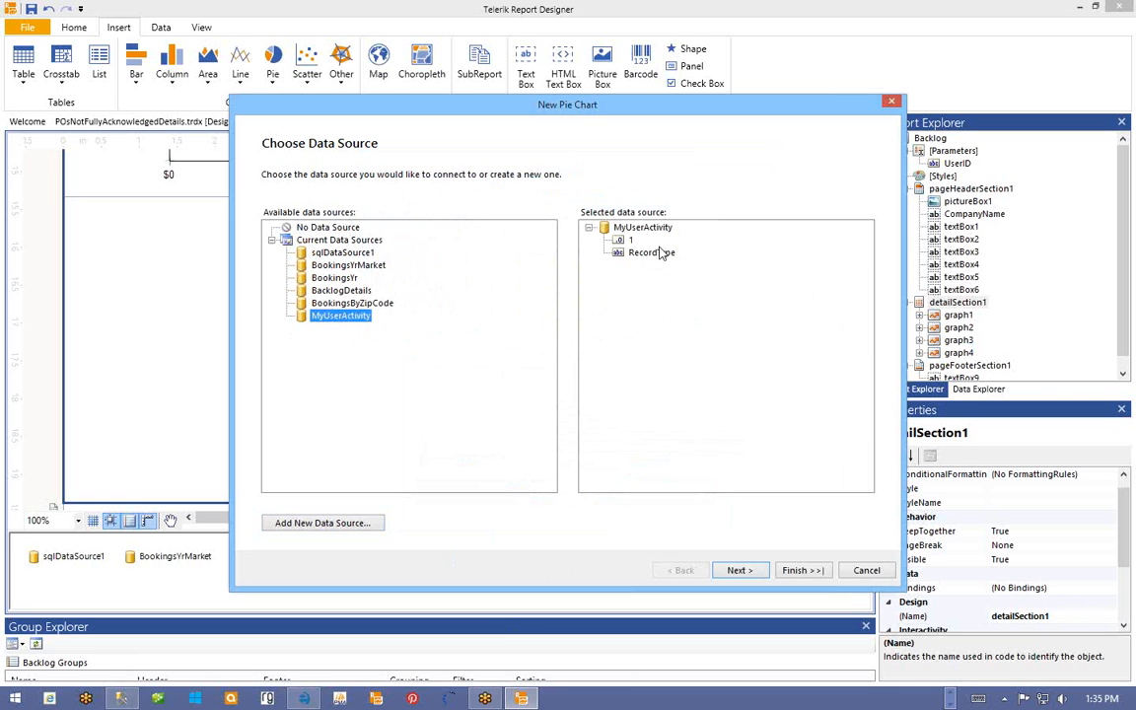
- Put RecordType in Series and the sum of field 1 in Values, then finish graph5
{"action": "left_click", "coordinate": [740, 570]}
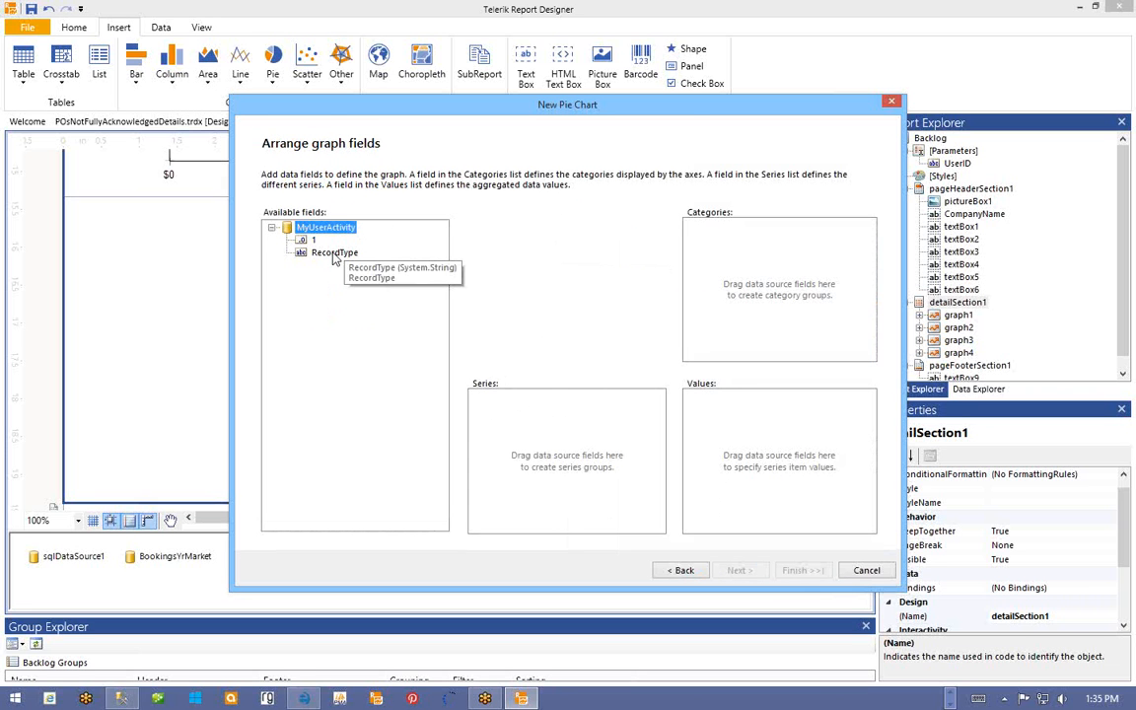
{"action": "left_click_drag", "start_coordinate": [335, 258], "coordinate": [568, 404]}
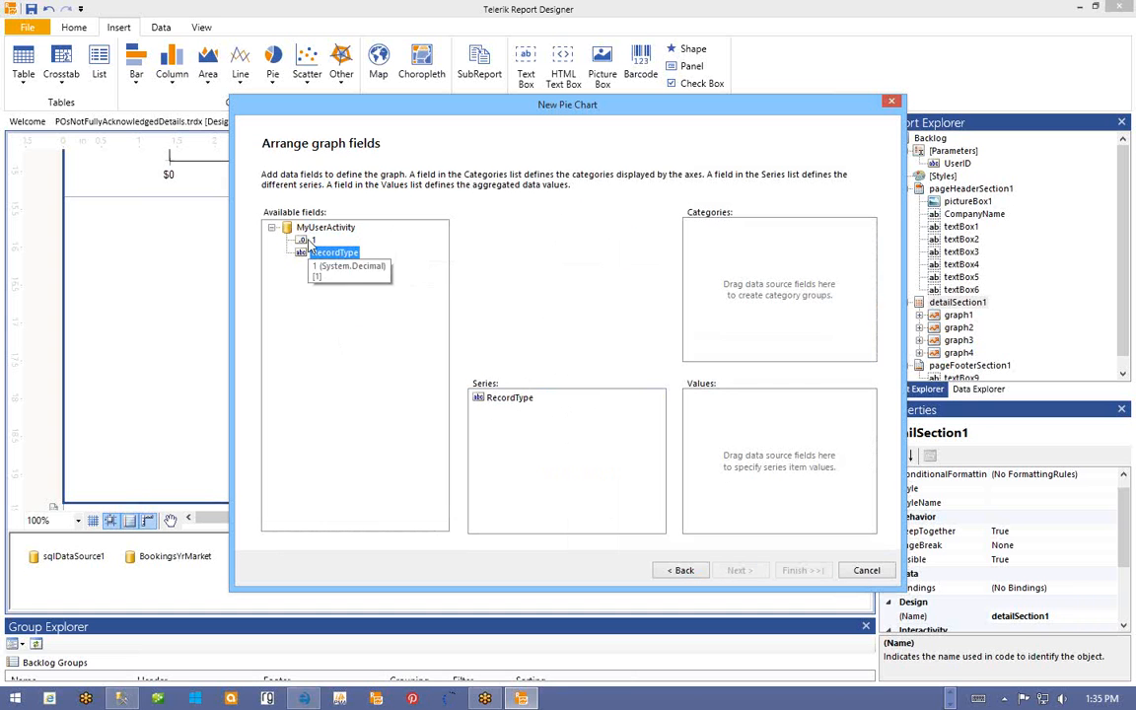
{"action": "left_click_drag", "start_coordinate": [310, 240], "coordinate": [774, 434]}
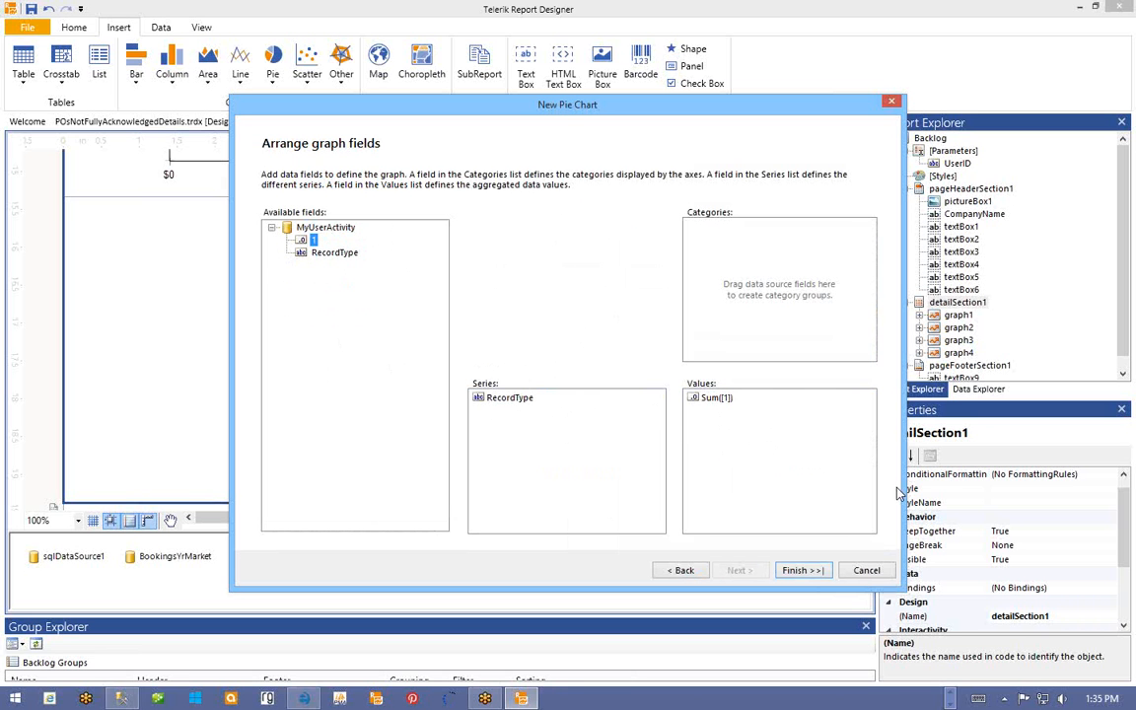
{"action": "left_click", "coordinate": [802, 571]}
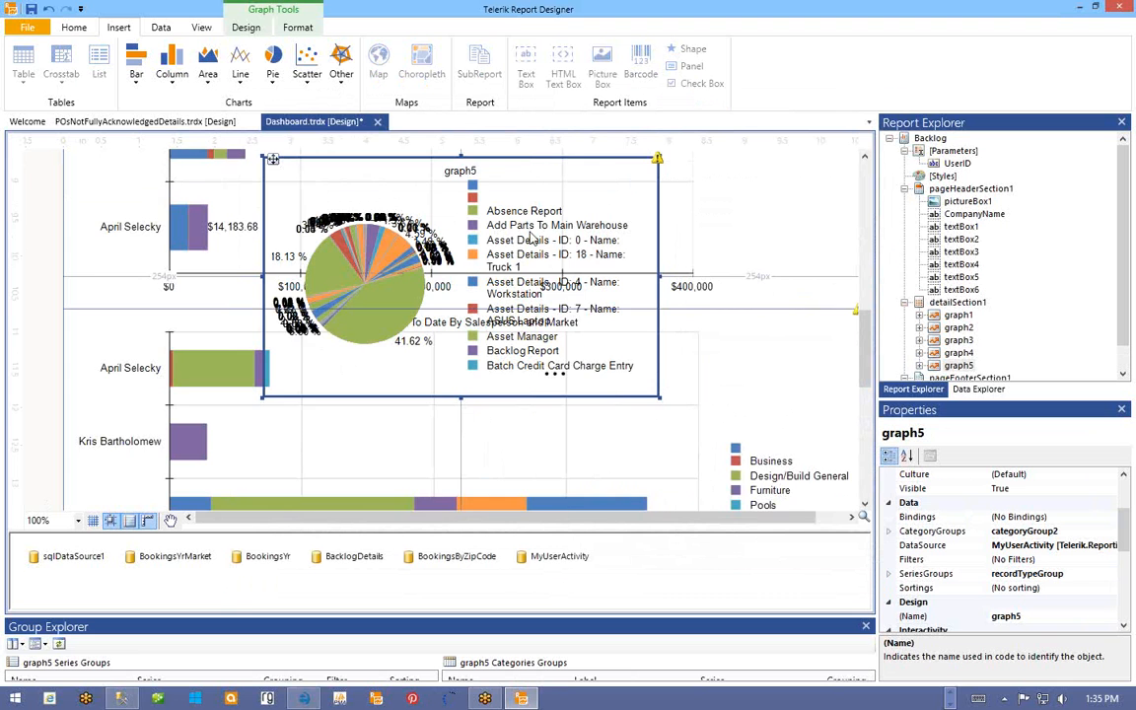
- Move graph5 down below the bar chart, at the left of the detail section
{"action": "scroll", "coordinate": [708, 246], "scroll_direction": "down", "scroll_amount": 2}
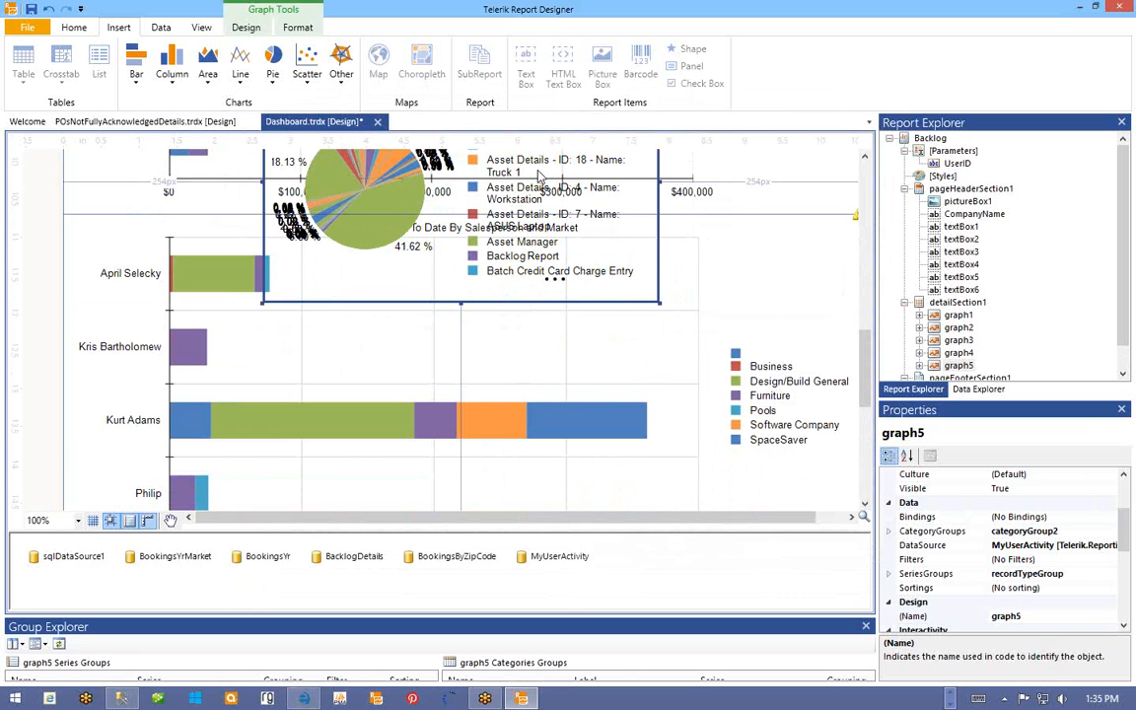
{"action": "scroll", "coordinate": [394, 223], "scroll_direction": "up", "scroll_amount": 2}
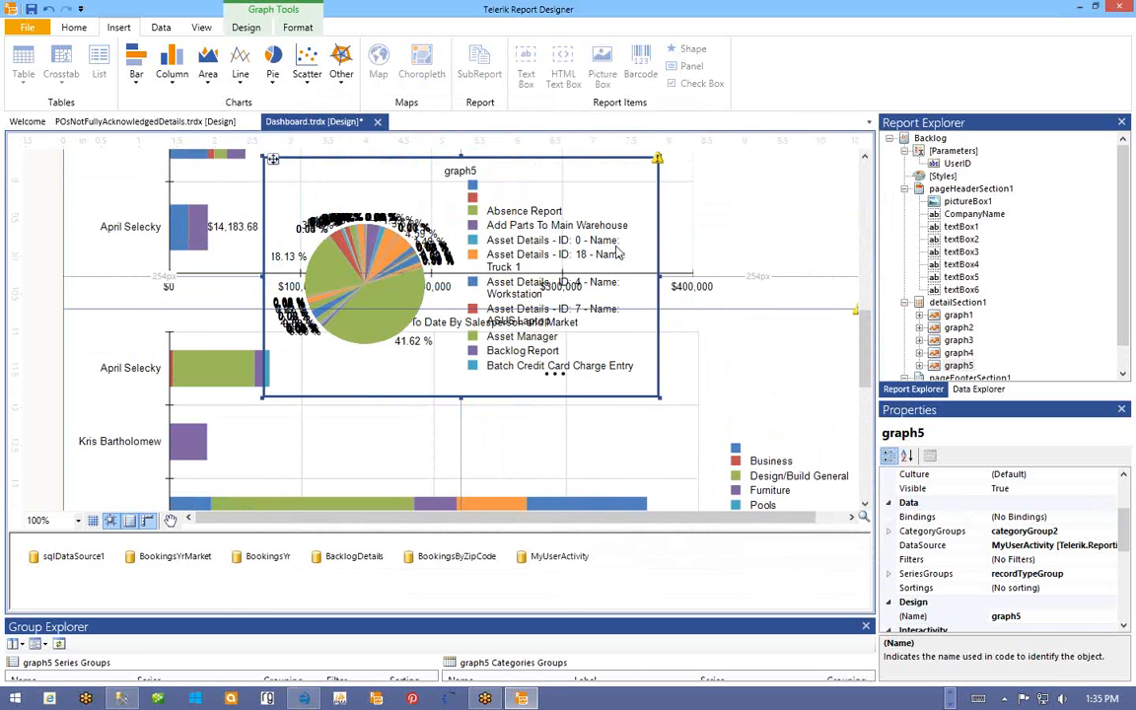
{"action": "left_click_drag", "start_coordinate": [273, 160], "coordinate": [289, 467]}
{"action": "scroll", "coordinate": [304, 463], "scroll_direction": "down", "scroll_amount": 6}
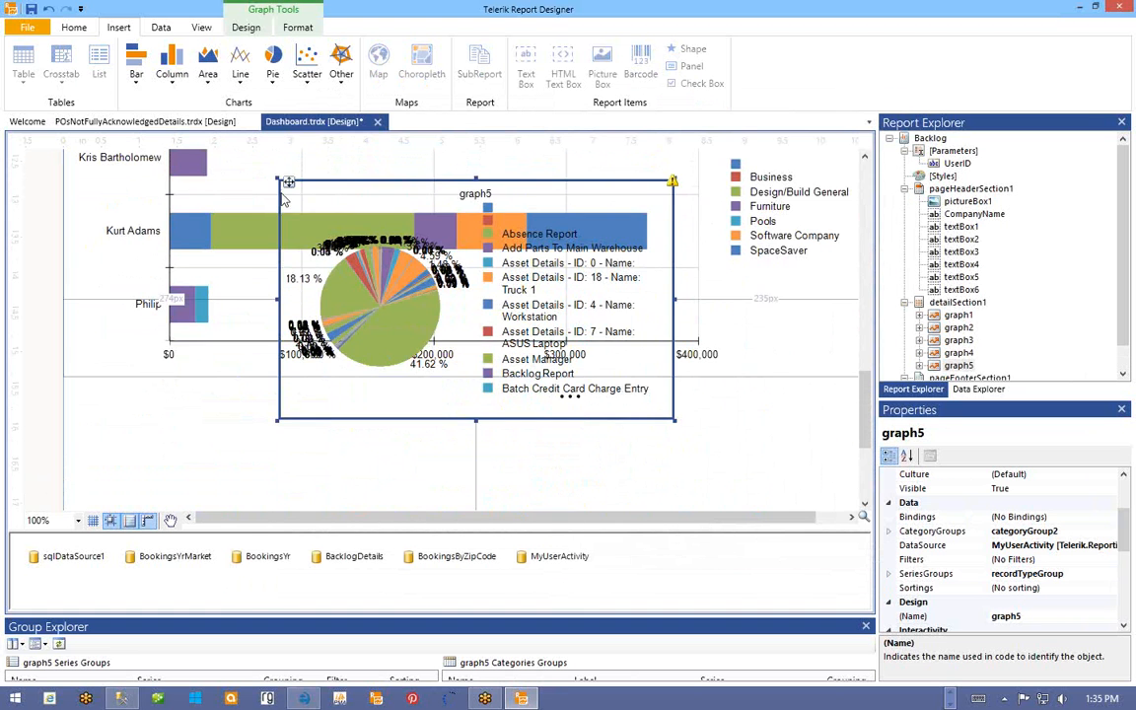
{"action": "left_click_drag", "start_coordinate": [286, 180], "coordinate": [71, 382]}
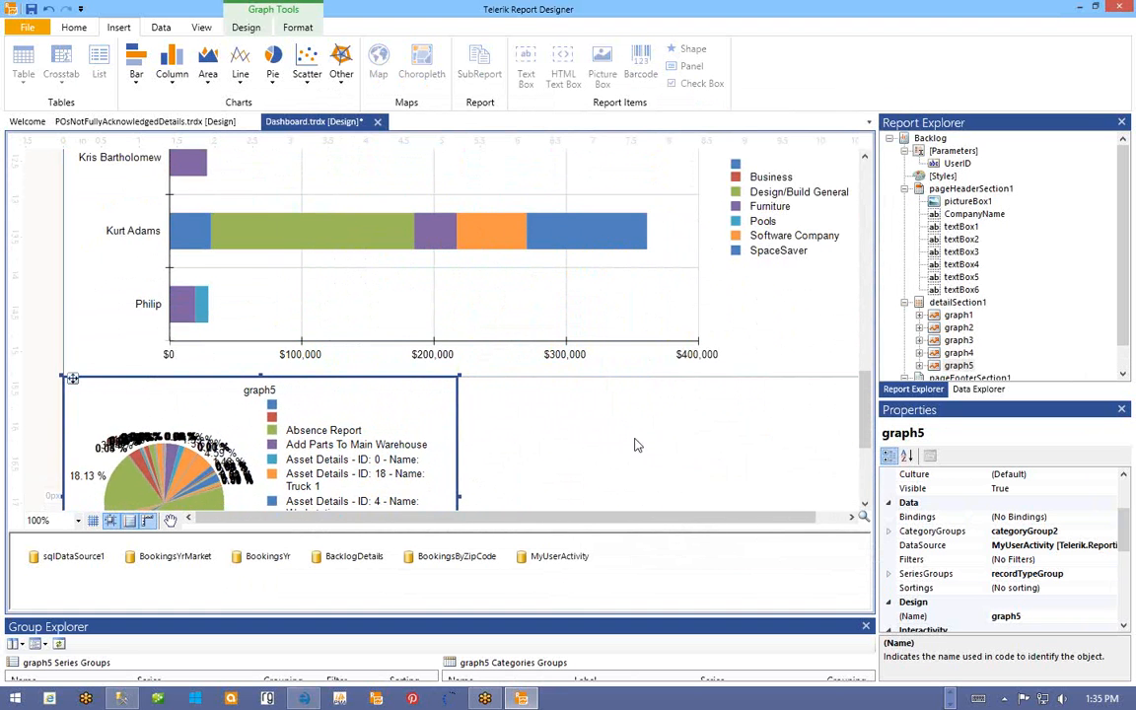
- Widen graph5 to the right so it spans much of the detail section
{"action": "scroll", "coordinate": [641, 446], "scroll_direction": "down", "scroll_amount": 2}
{"action": "scroll", "coordinate": [642, 451], "scroll_direction": "down", "scroll_amount": 2}
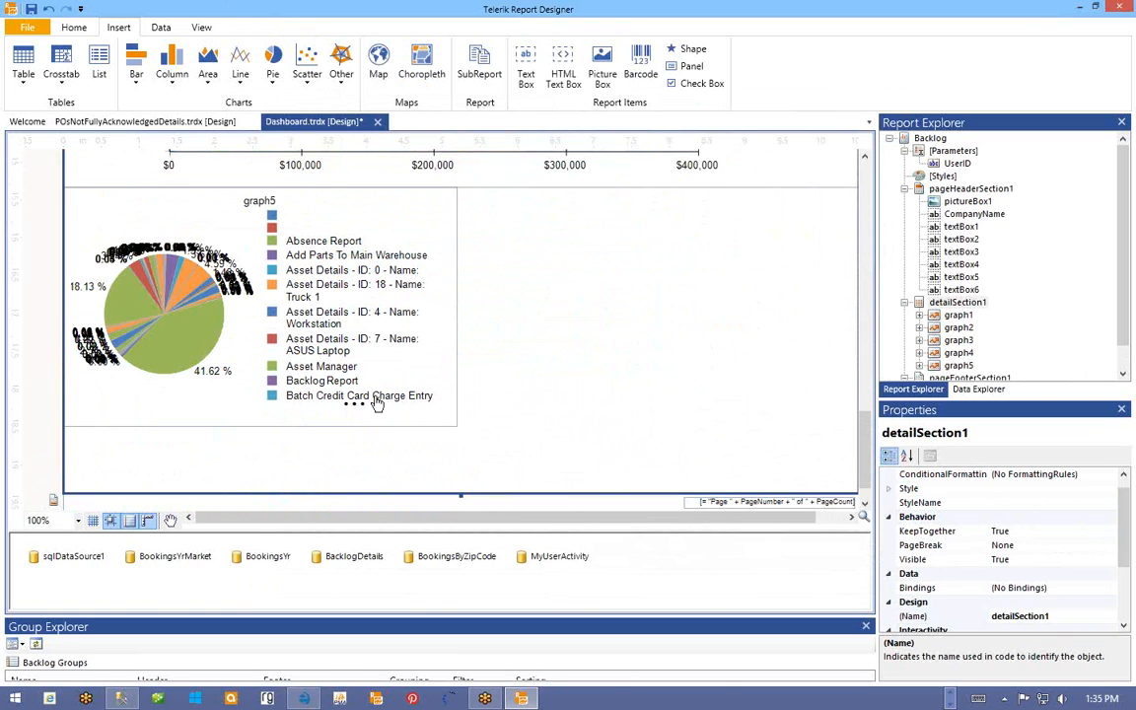
{"action": "left_click", "coordinate": [418, 348]}
{"action": "left_click", "coordinate": [458, 311]}
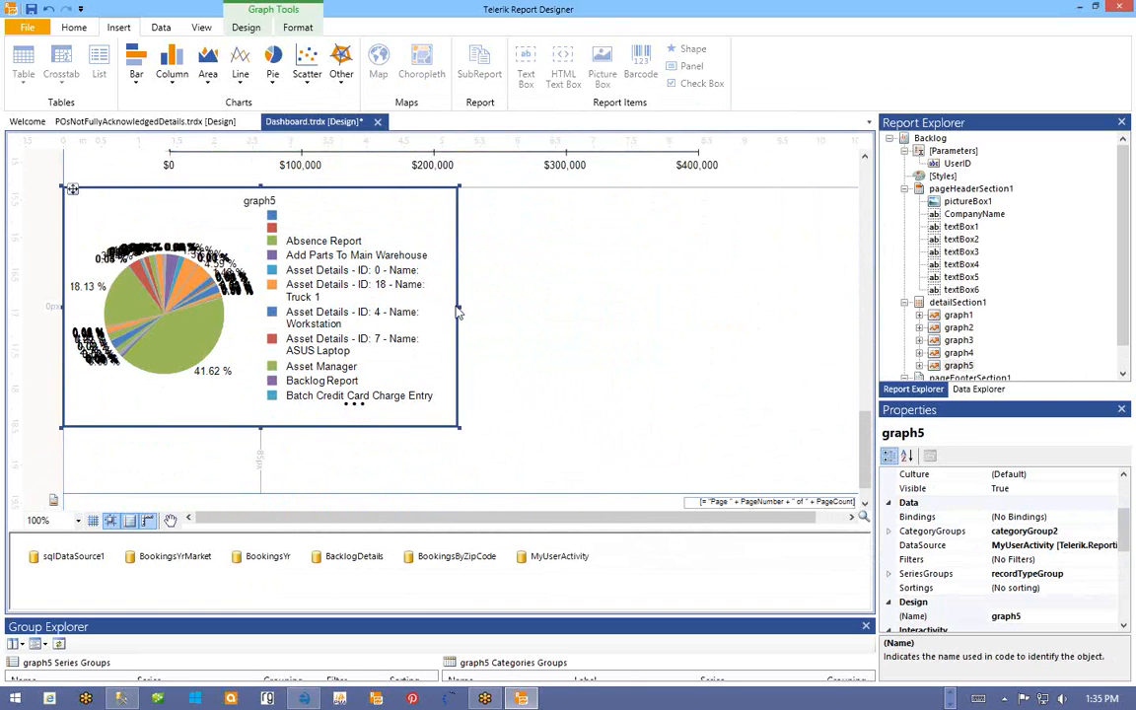
{"action": "left_click_drag", "start_coordinate": [457, 312], "coordinate": [811, 312]}
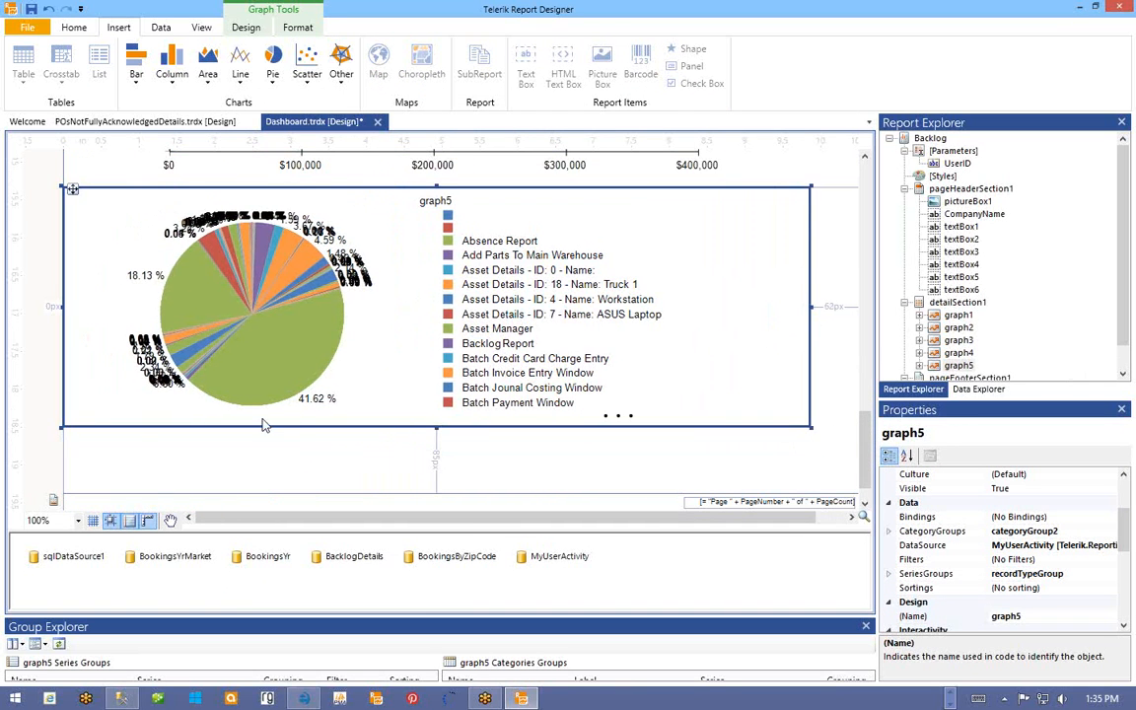
{"action": "left_click_drag", "start_coordinate": [437, 426], "coordinate": [400, 482]}
{"action": "scroll", "coordinate": [464, 436], "scroll_direction": "up", "scroll_amount": 10}
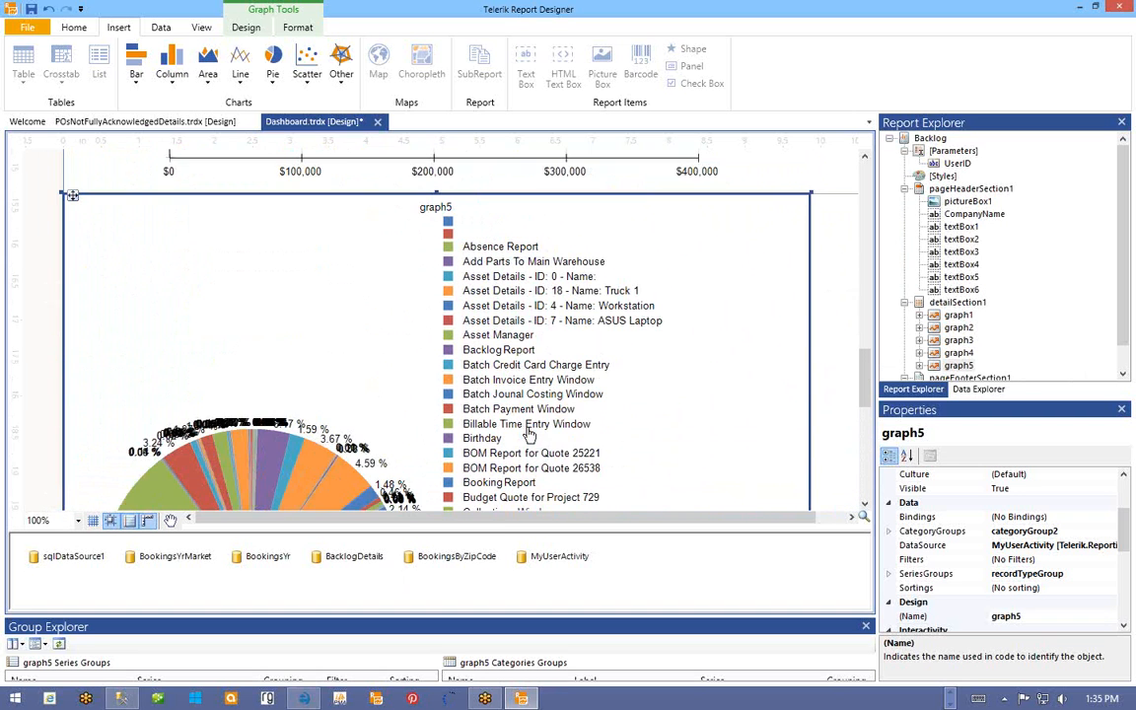
{"action": "scroll", "coordinate": [498, 345], "scroll_direction": "down", "scroll_amount": 8}
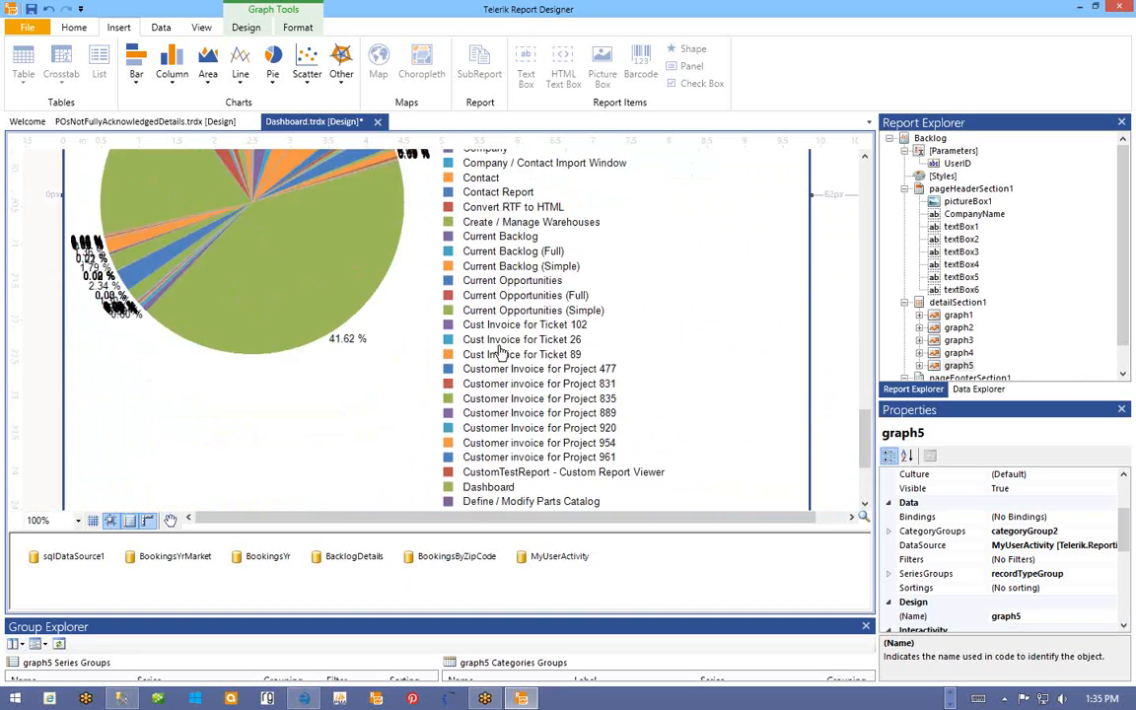
{"action": "scroll", "coordinate": [500, 351], "scroll_direction": "down", "scroll_amount": 5}
{"action": "scroll", "coordinate": [466, 357], "scroll_direction": "up", "scroll_amount": 3}
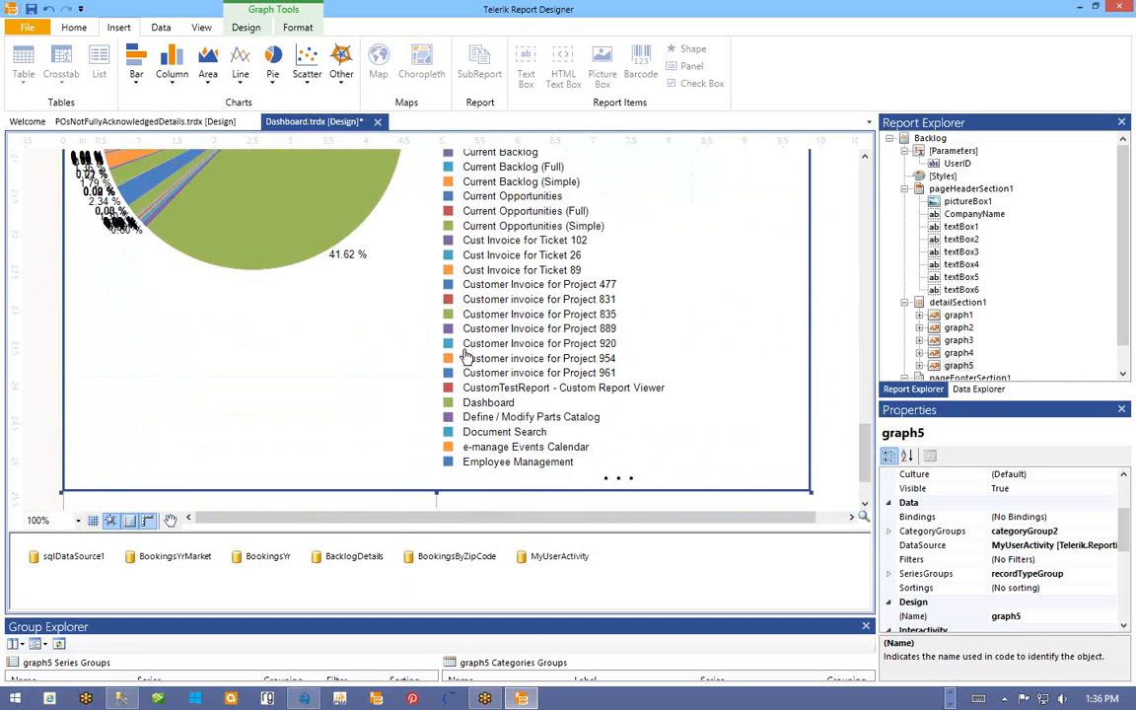
{"action": "scroll", "coordinate": [466, 357], "scroll_direction": "up", "scroll_amount": 4}
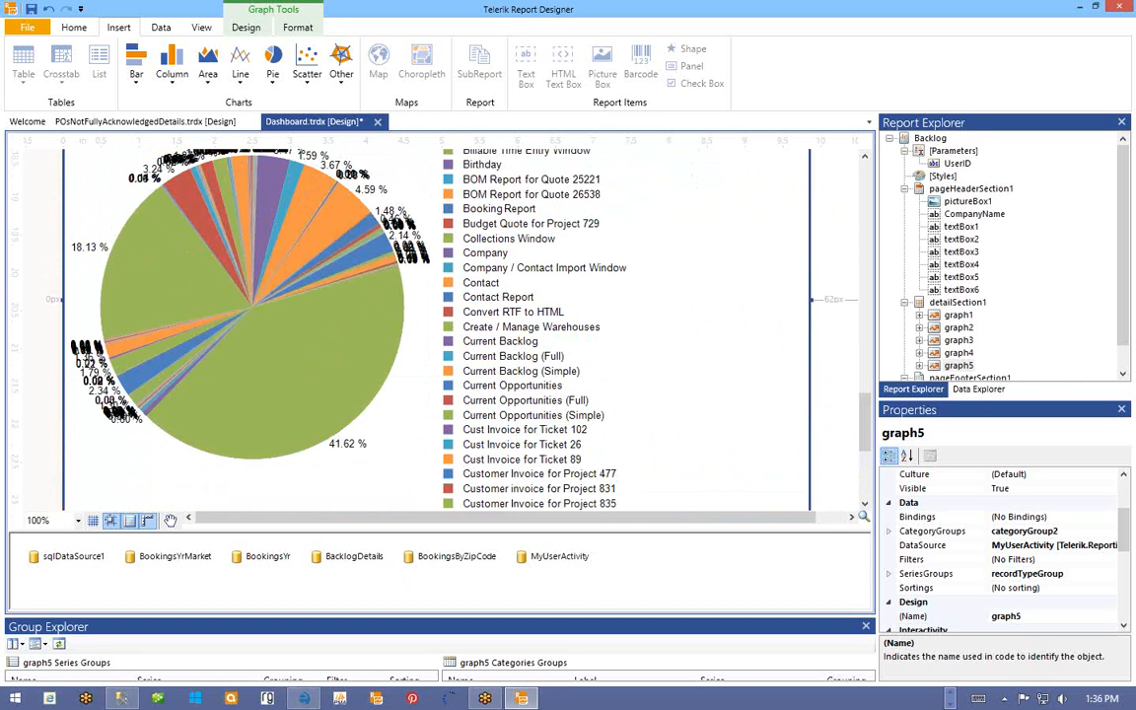
{"action": "left_click", "coordinate": [121, 698]}
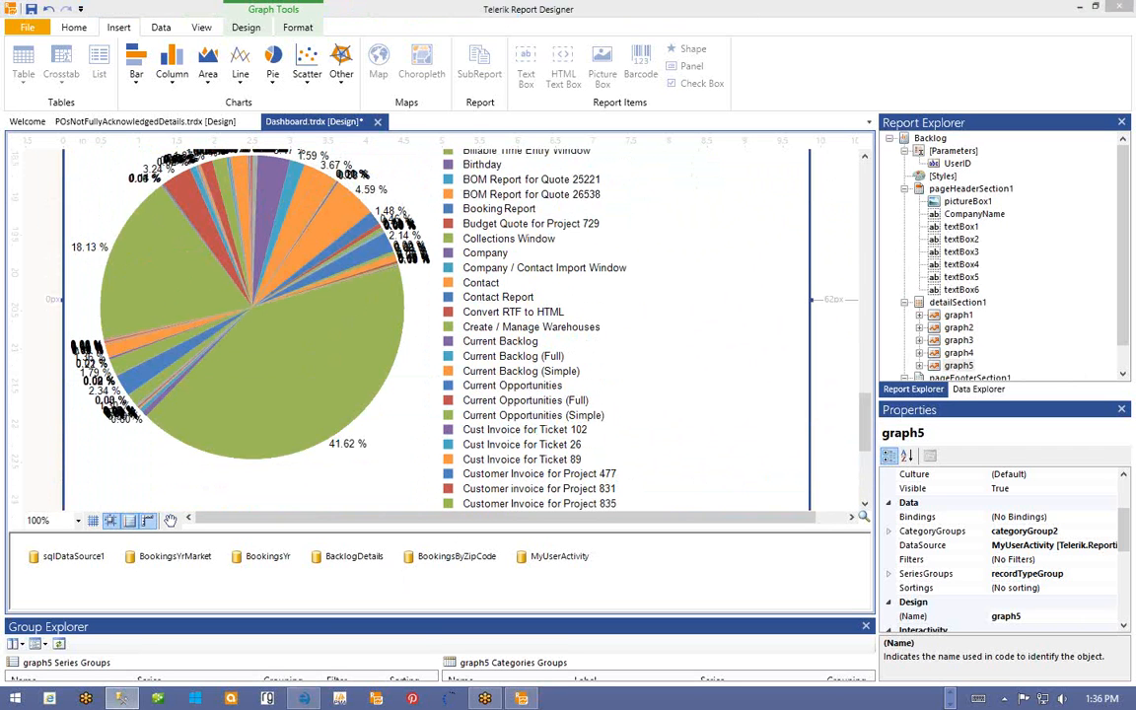
{"action": "left_click", "coordinate": [470, 281]}
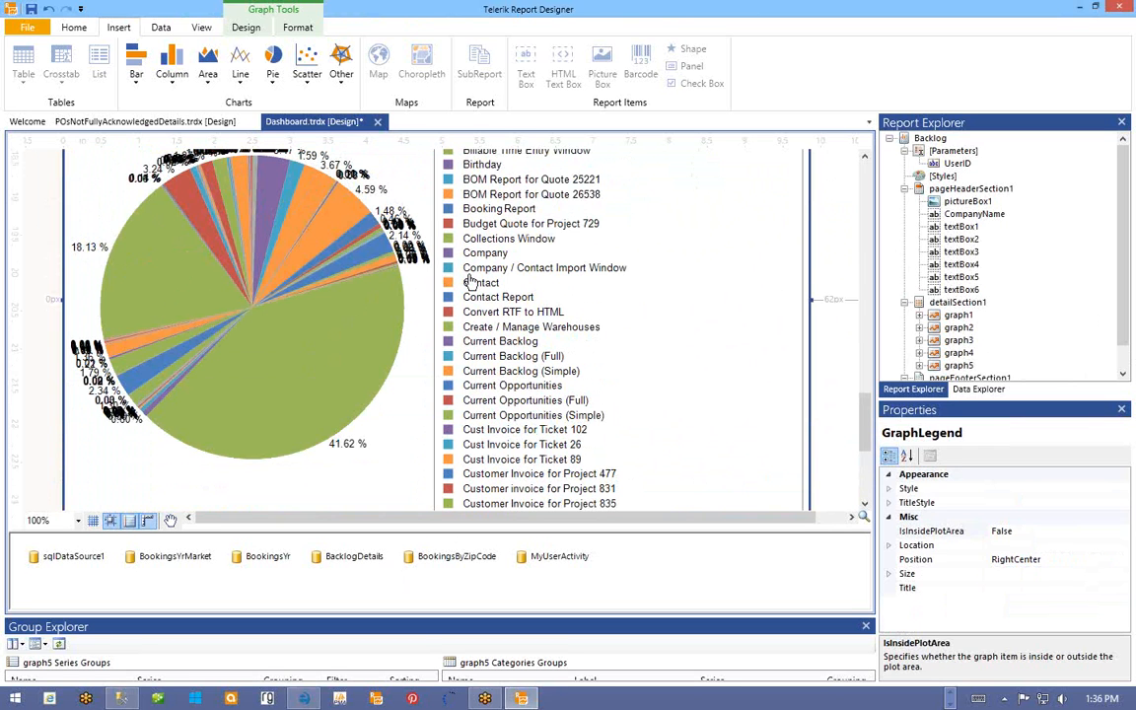
{"action": "left_click", "coordinate": [548, 558]}
- Insert where Opened between '10/1/2014' and '11/30/2014' before Group By in the MyUserActivity query
{"action": "right_click", "coordinate": [535, 563]}
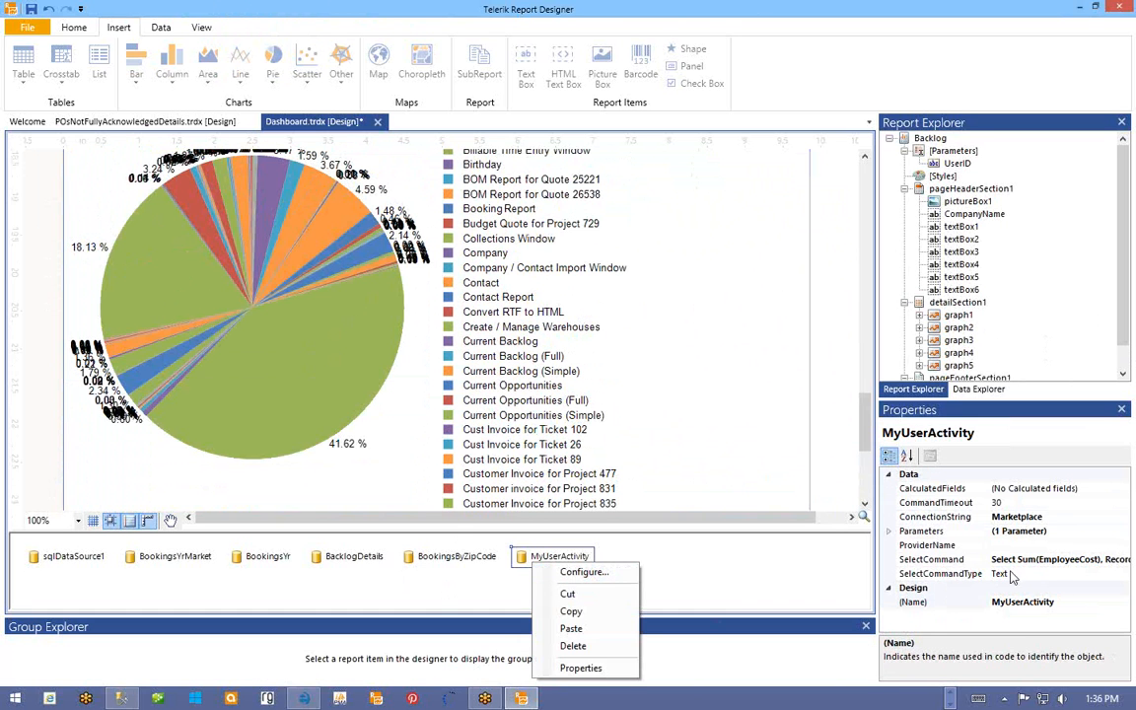
{"action": "left_click", "coordinate": [953, 533]}
{"action": "left_click", "coordinate": [1111, 560]}
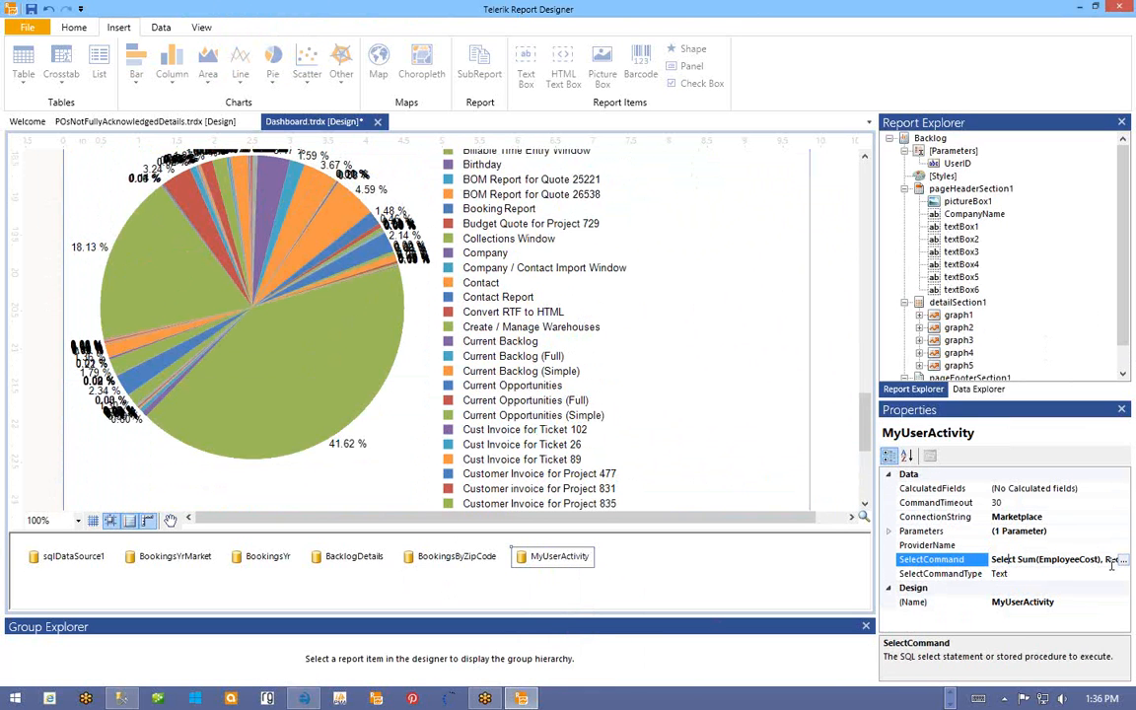
{"action": "left_click", "coordinate": [1124, 561]}
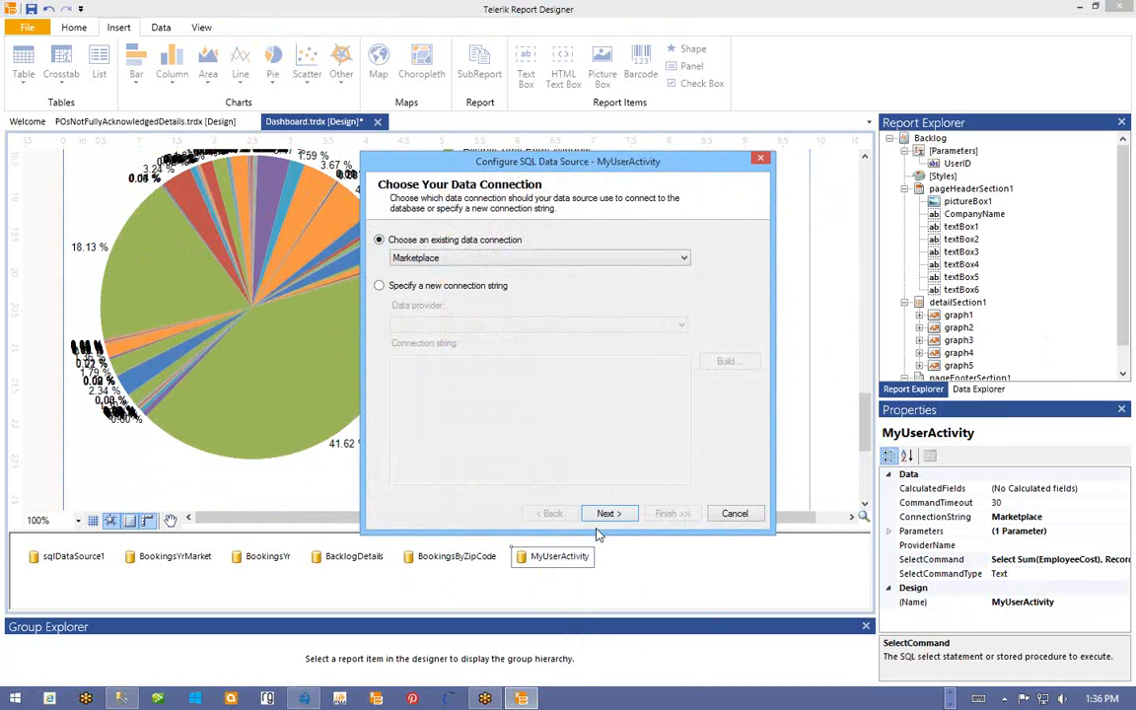
{"action": "left_click", "coordinate": [603, 515]}
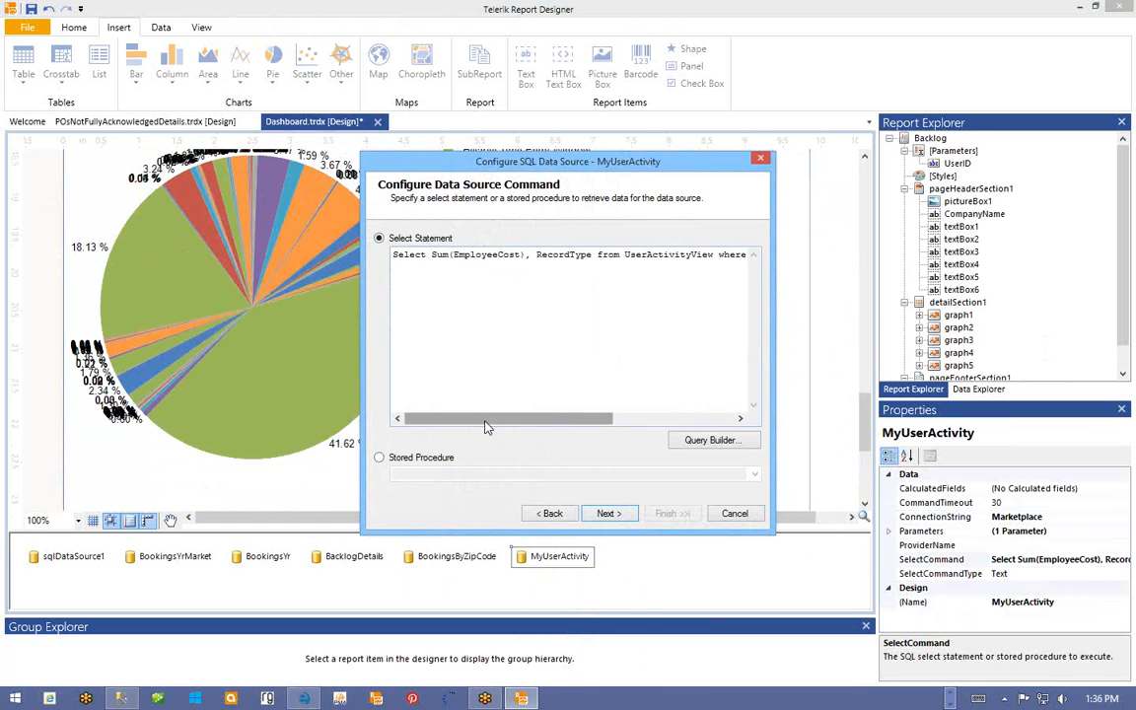
{"action": "left_click_drag", "start_coordinate": [485, 426], "coordinate": [611, 426]}
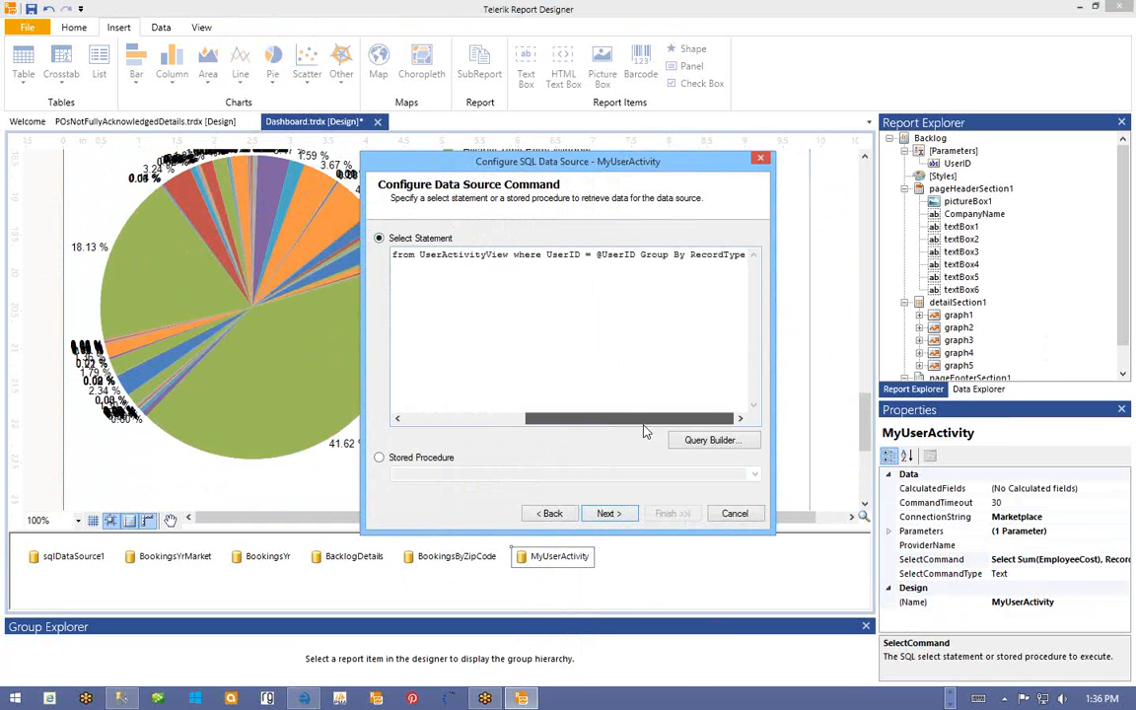
{"action": "left_click", "coordinate": [637, 254]}
{"action": "type", "text": "where "}
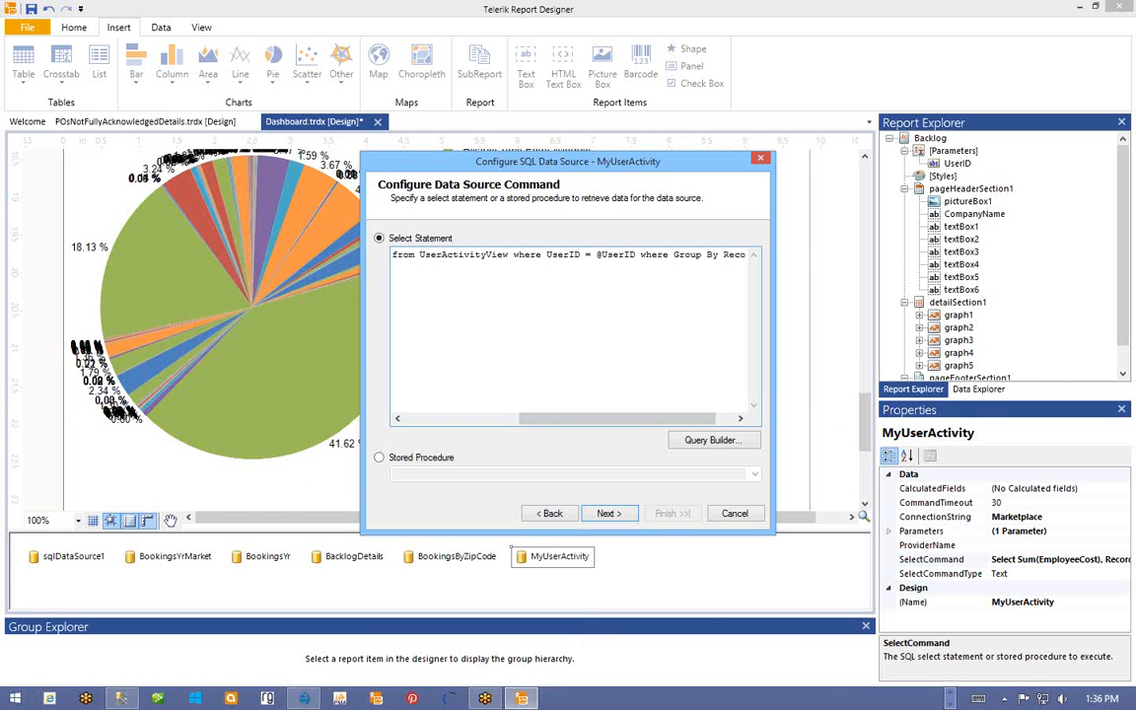
{"action": "type", "text": "Opened between "}
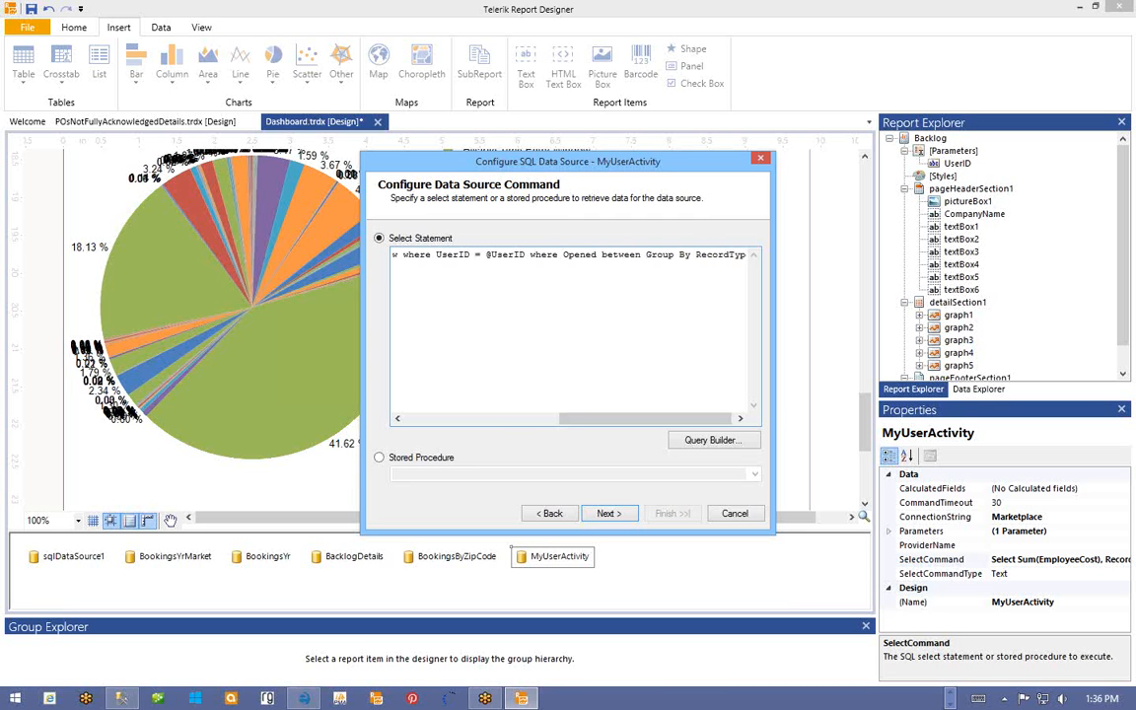
{"action": "type", "text": "'10/1/201"}
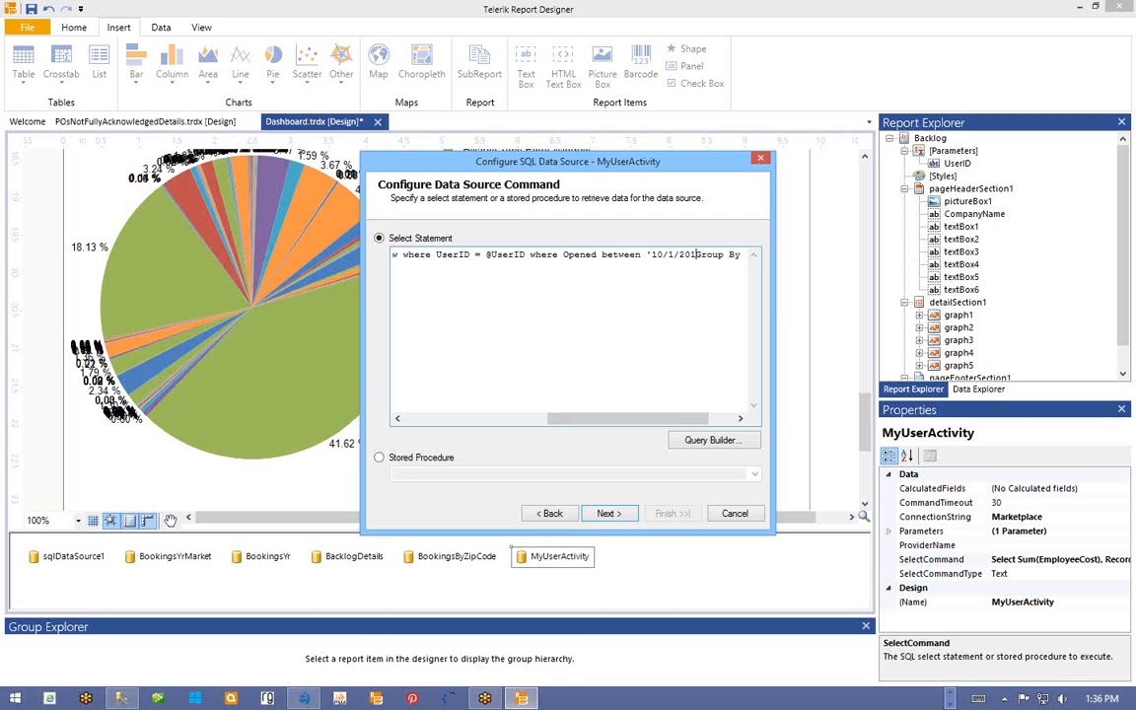
{"action": "type", "text": "4' and '"}
{"action": "type", "text": "1"}
{"action": "type", "text": "1/30"}
{"action": "type", "text": "/20"}
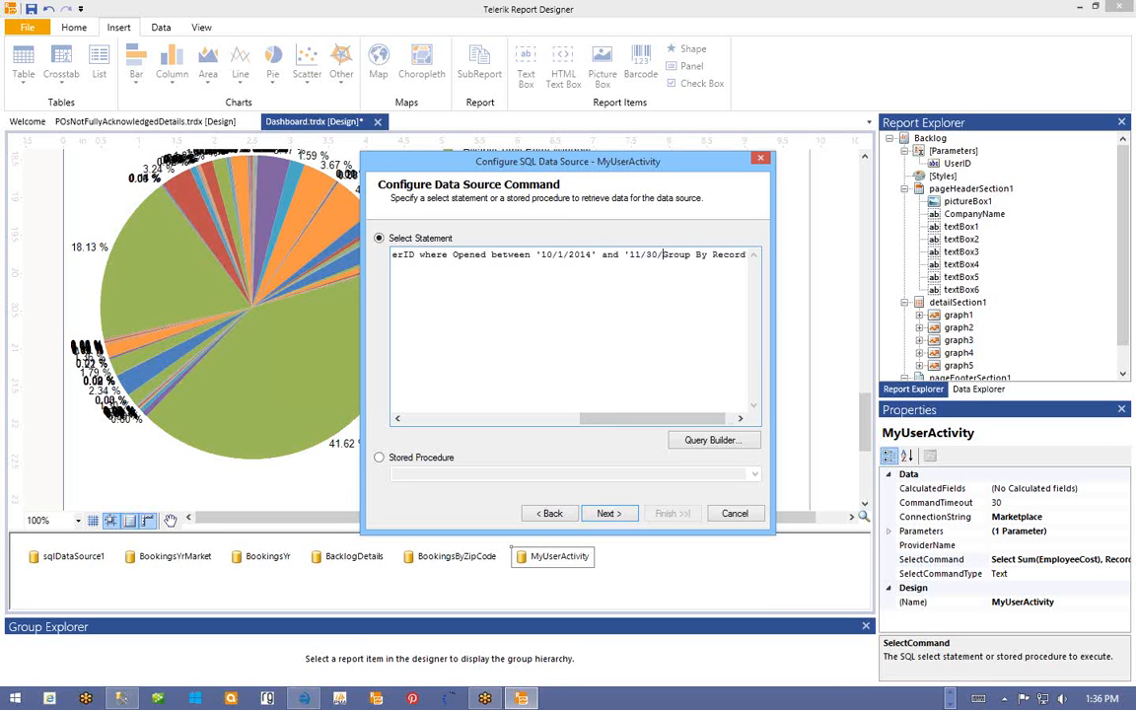
{"action": "type", "text": "14'"}
- Finish the data source wizard, keeping the design-time UserID value of 38
{"action": "left_click", "coordinate": [609, 514]}
{"action": "left_click", "coordinate": [624, 514]}
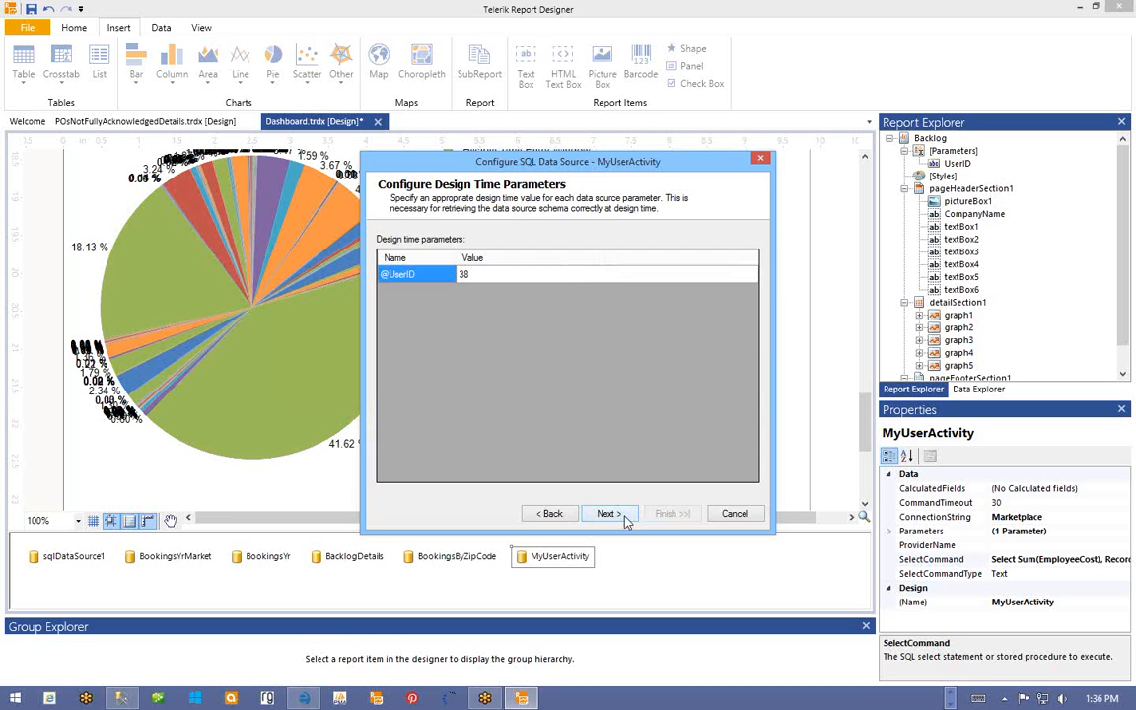
{"action": "left_click", "coordinate": [625, 515]}
{"action": "left_click", "coordinate": [662, 514]}
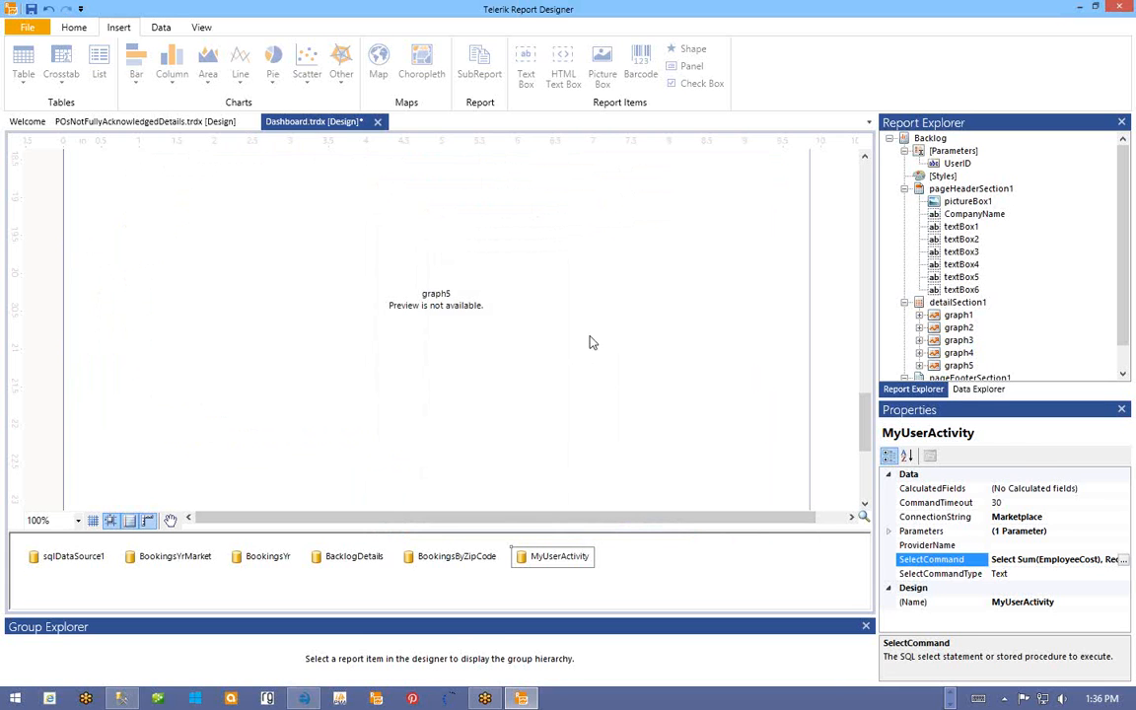
- Check graph5's actions and the MyUserActivity data source's parameters setting
{"action": "left_click", "coordinate": [590, 339]}
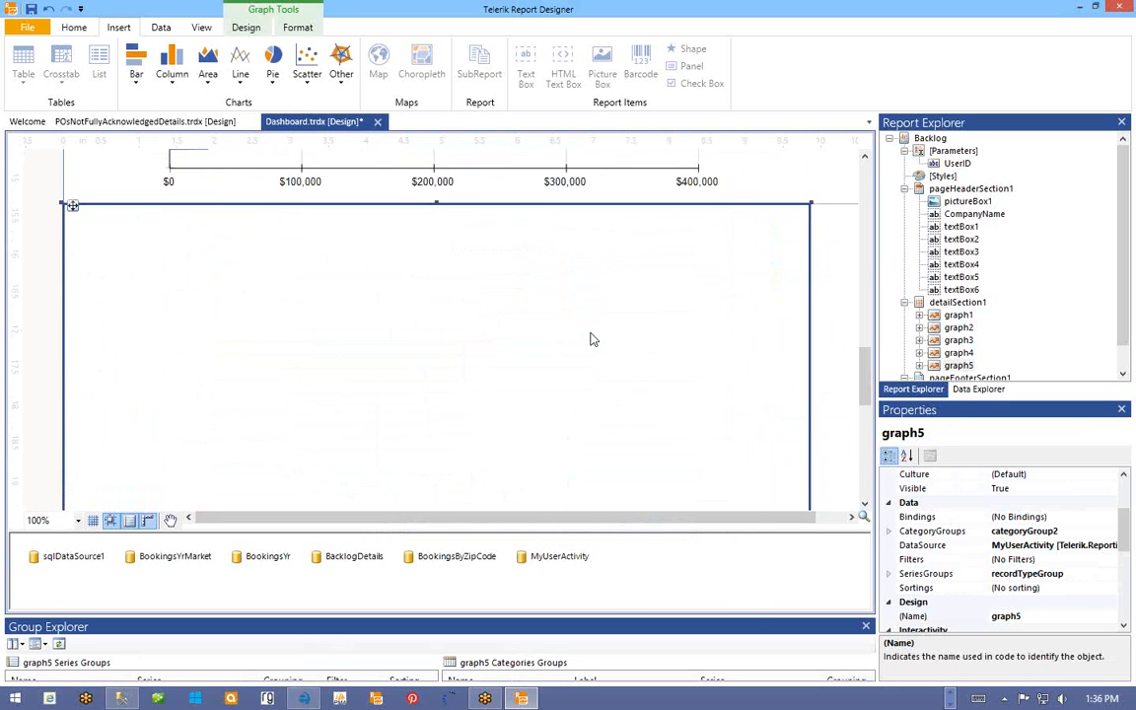
{"action": "right_click", "coordinate": [596, 337]}
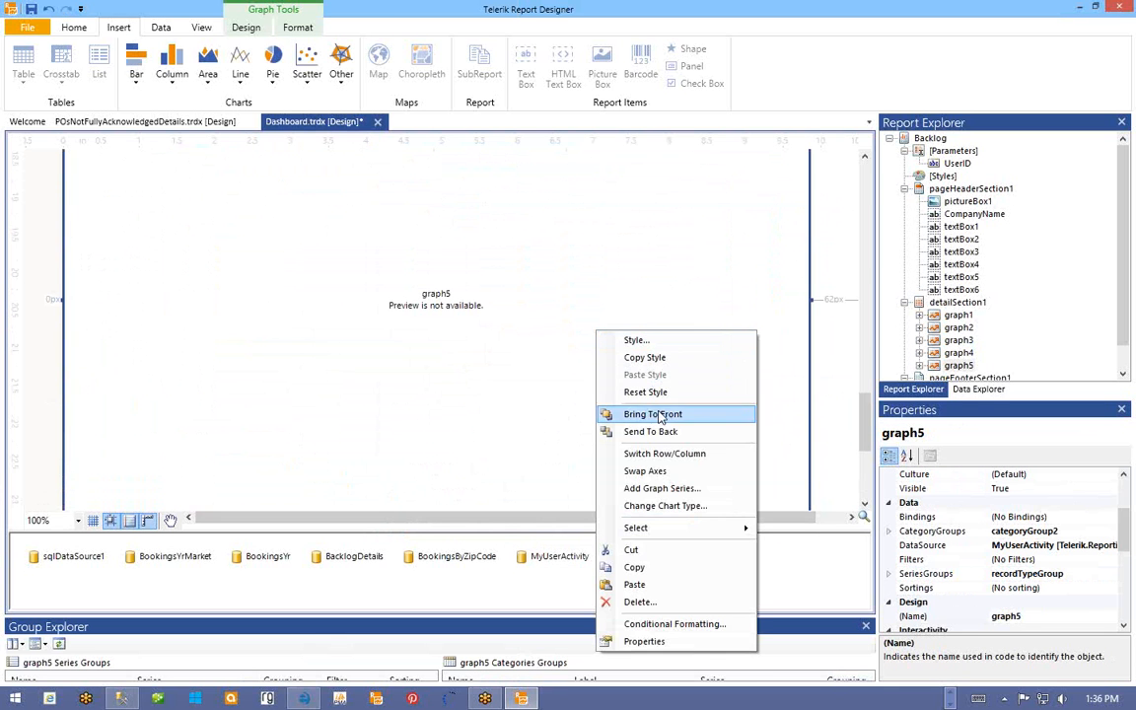
{"action": "left_click", "coordinate": [560, 557]}
{"action": "right_click", "coordinate": [564, 560]}
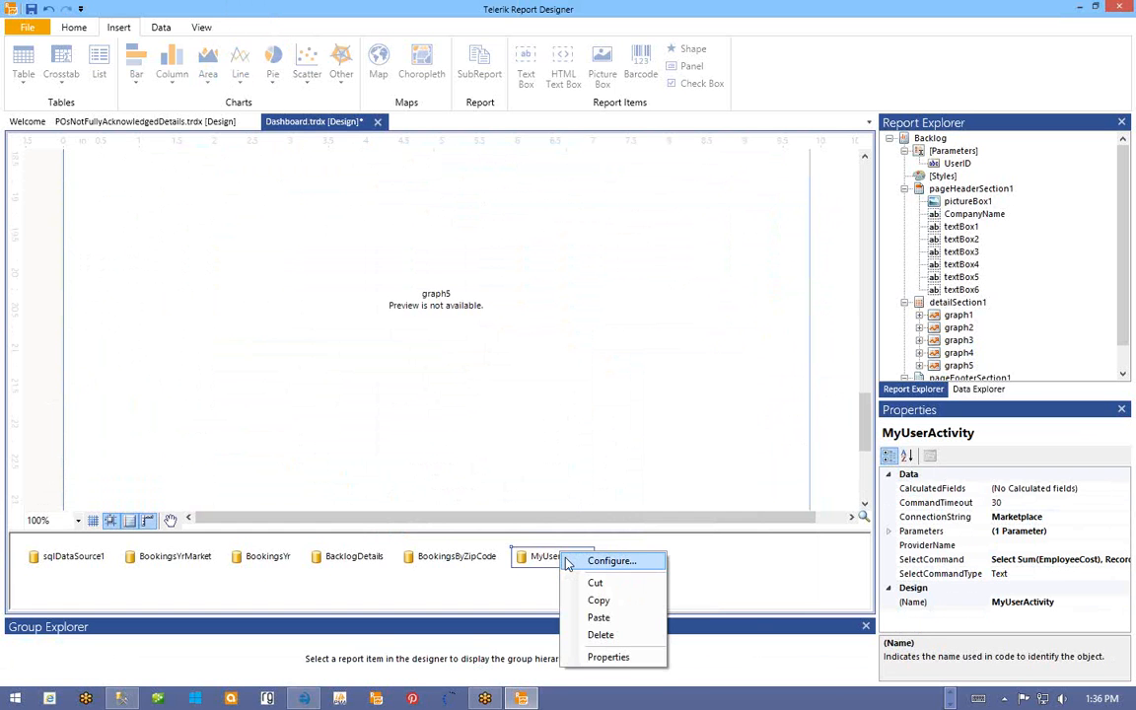
{"action": "left_click", "coordinate": [967, 533]}
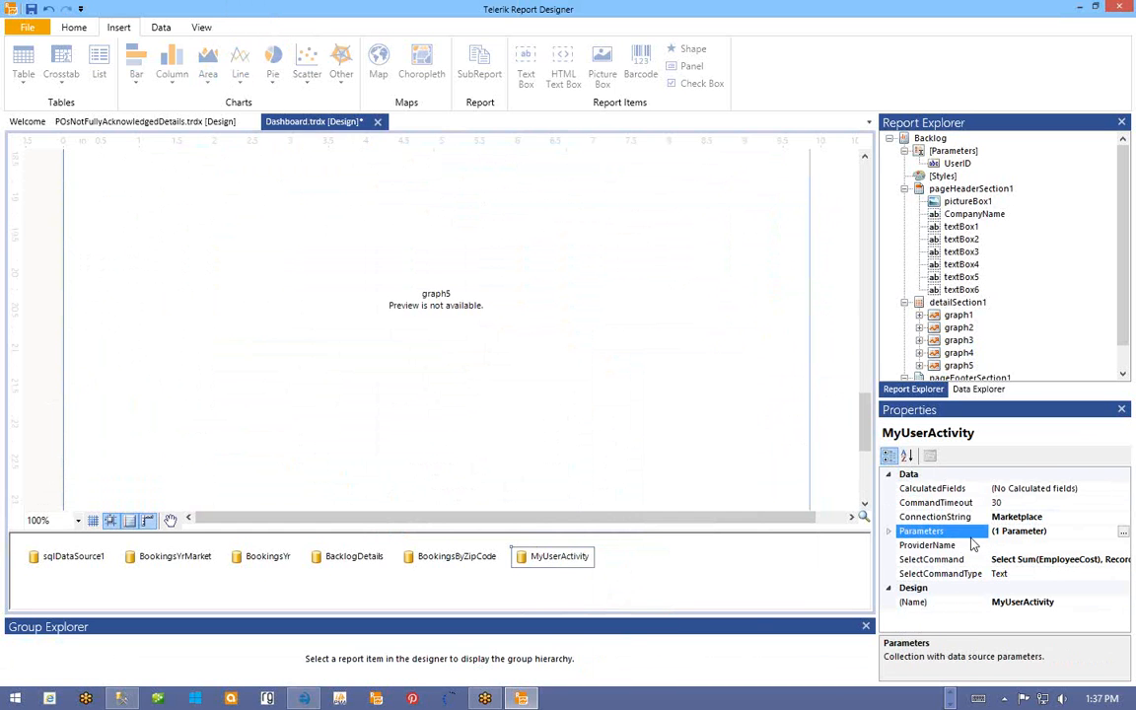
- Select graph5 and delete it, leaving graph1 through graph4 in the detail section
{"action": "left_click", "coordinate": [687, 301]}
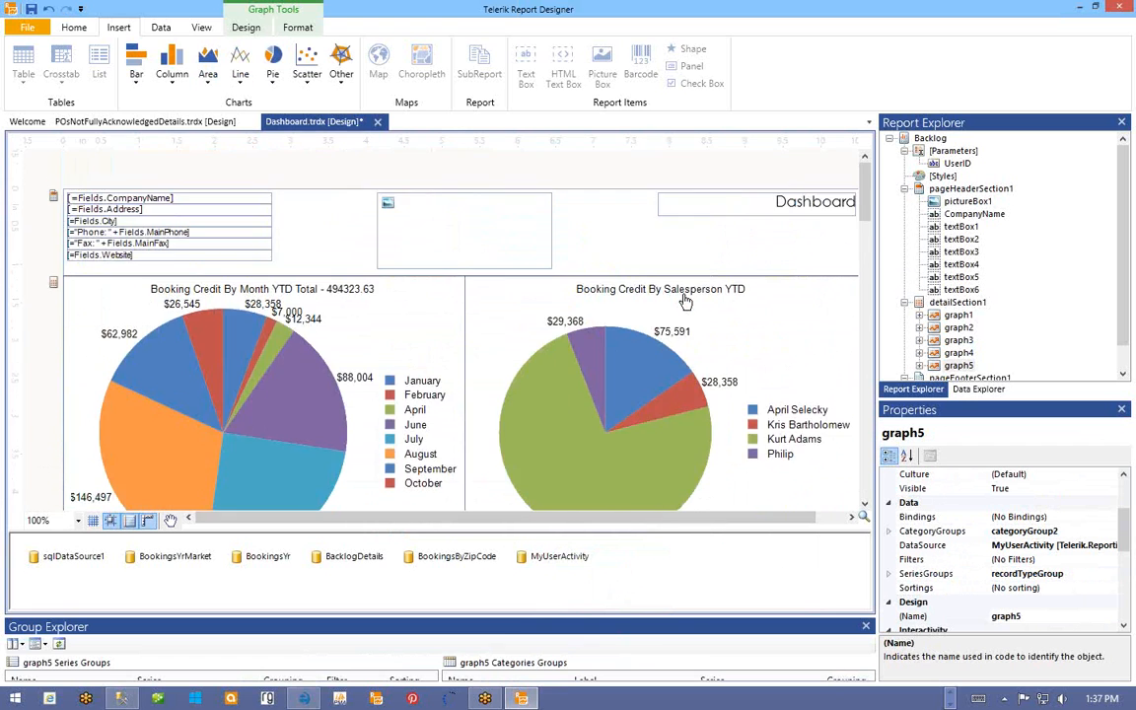
{"action": "scroll", "coordinate": [686, 301], "scroll_direction": "down", "scroll_amount": 10}
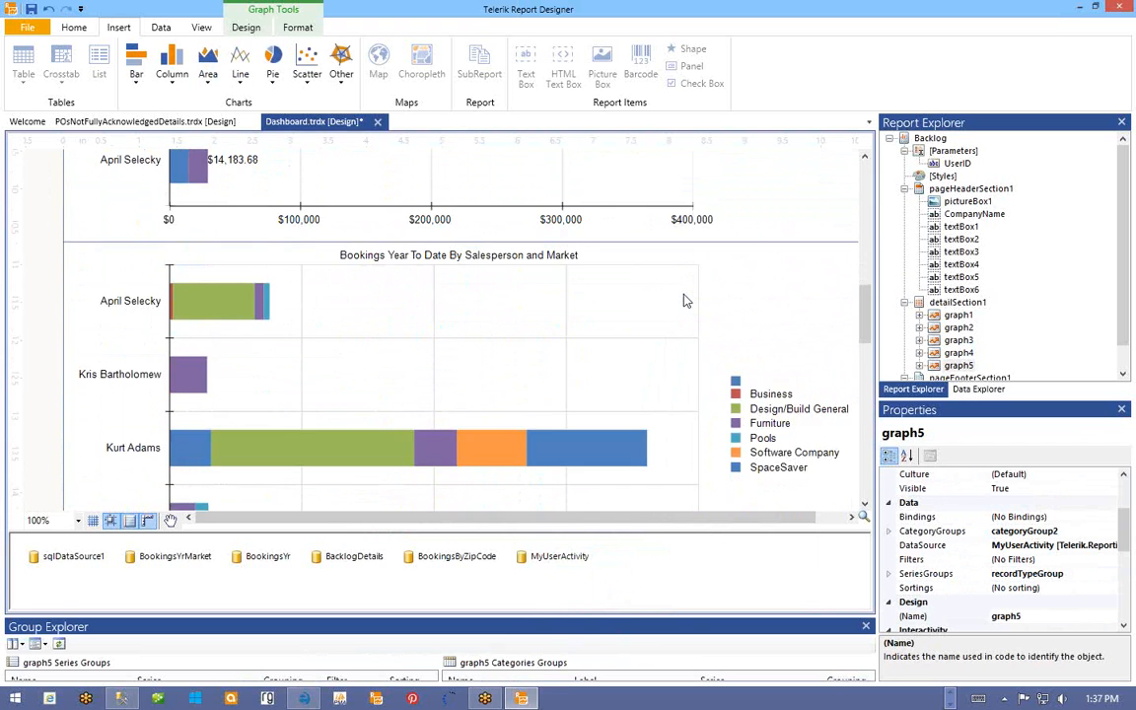
{"action": "scroll", "coordinate": [686, 301], "scroll_direction": "down", "scroll_amount": 5}
{"action": "scroll", "coordinate": [686, 300], "scroll_direction": "up", "scroll_amount": 8}
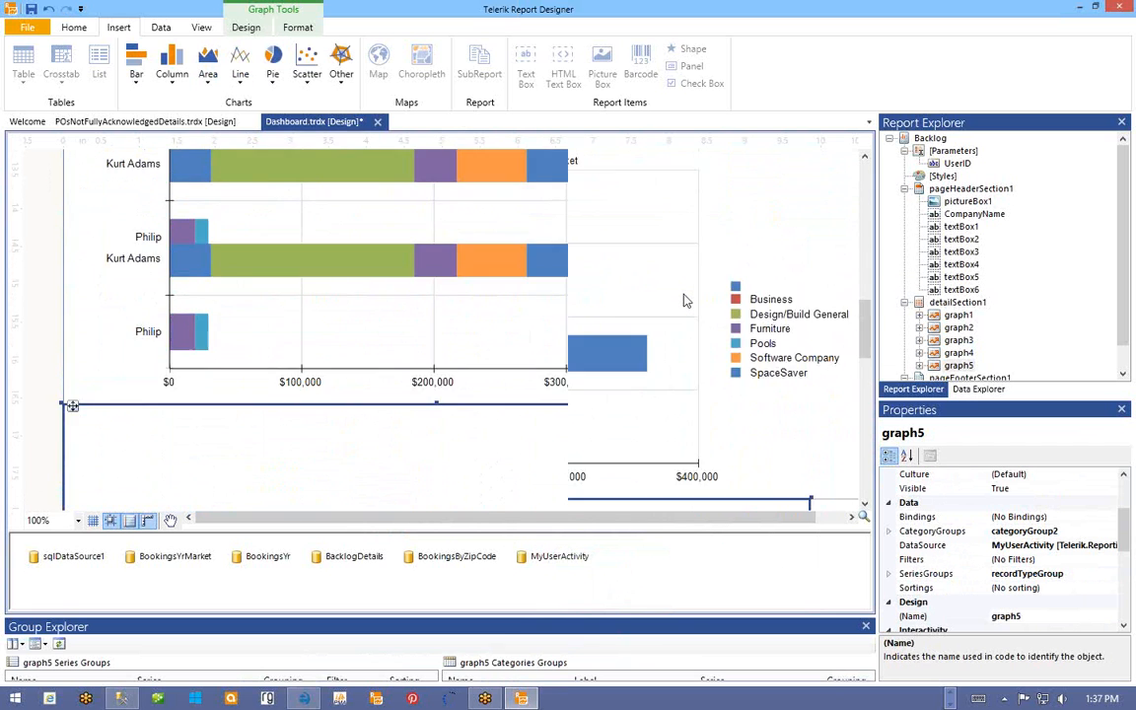
{"action": "scroll", "coordinate": [687, 301], "scroll_direction": "down", "scroll_amount": 5}
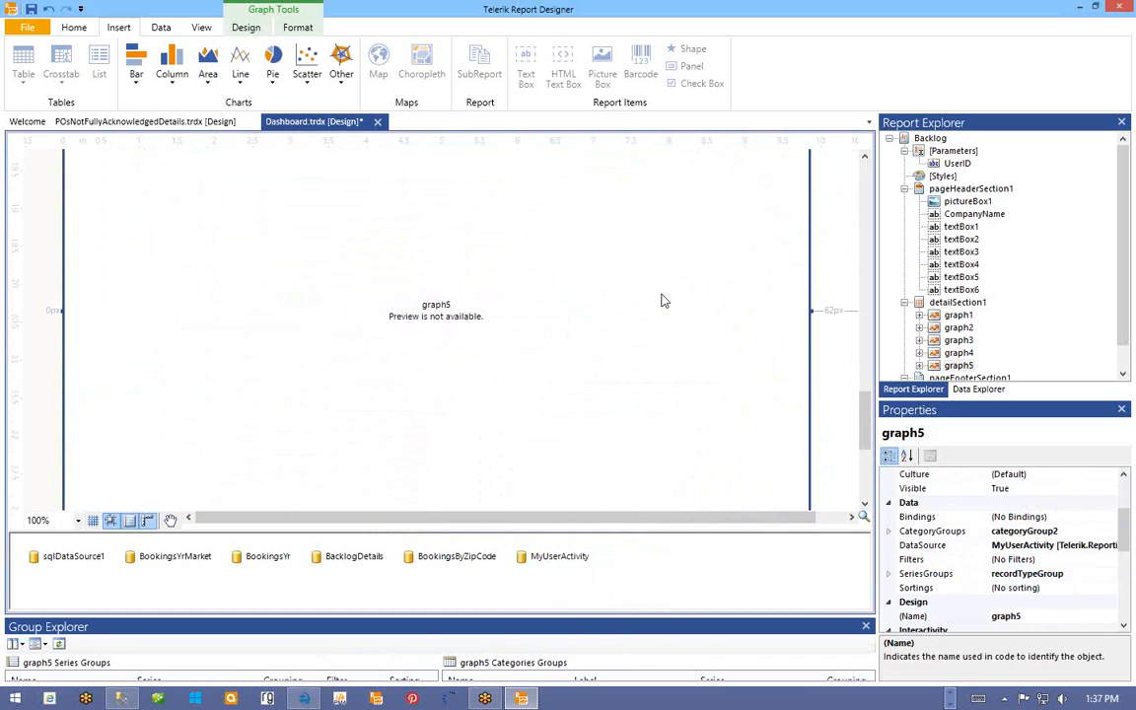
{"action": "key", "text": "Delete"}
{"action": "scroll", "coordinate": [666, 299], "scroll_direction": "up", "scroll_amount": 10}
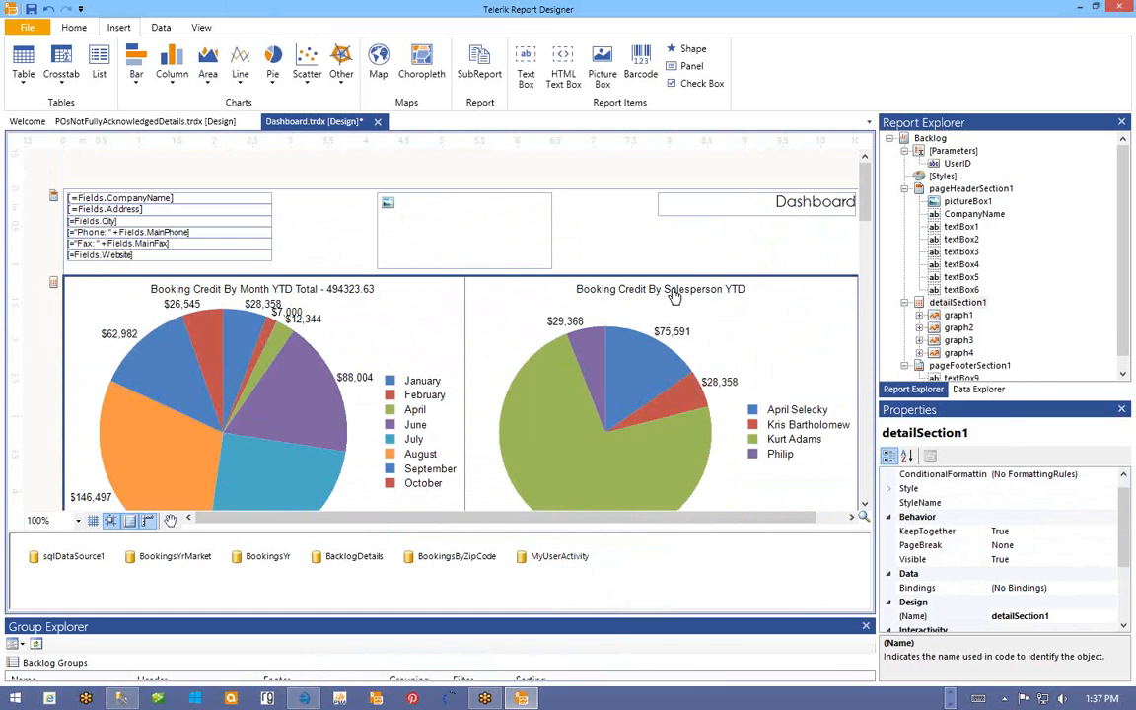